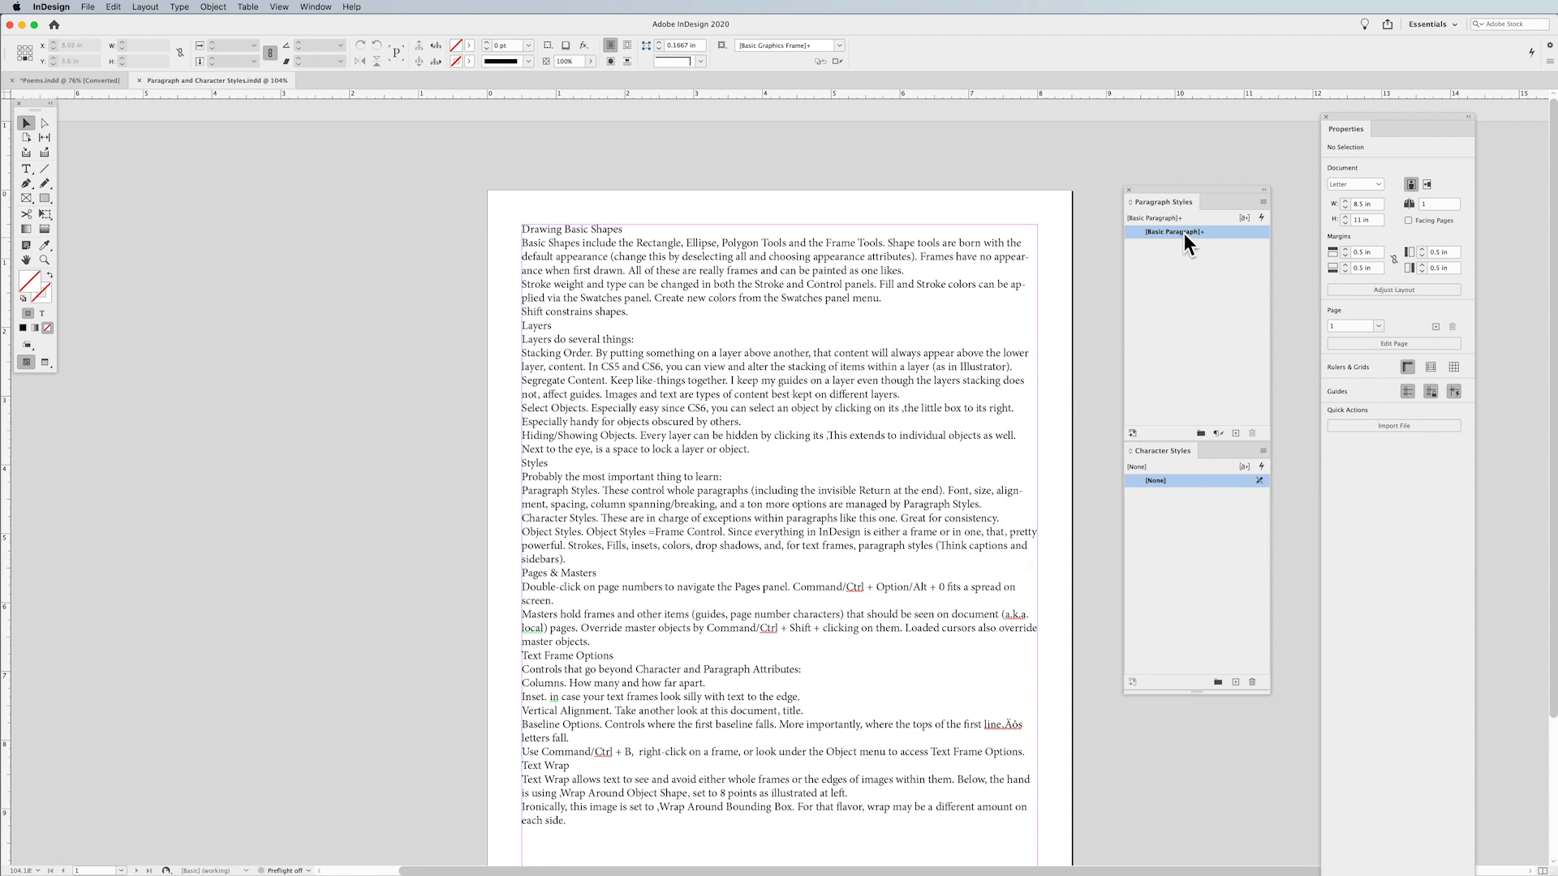
{"action": "mouse_move", "coordinate": [1184, 231]}
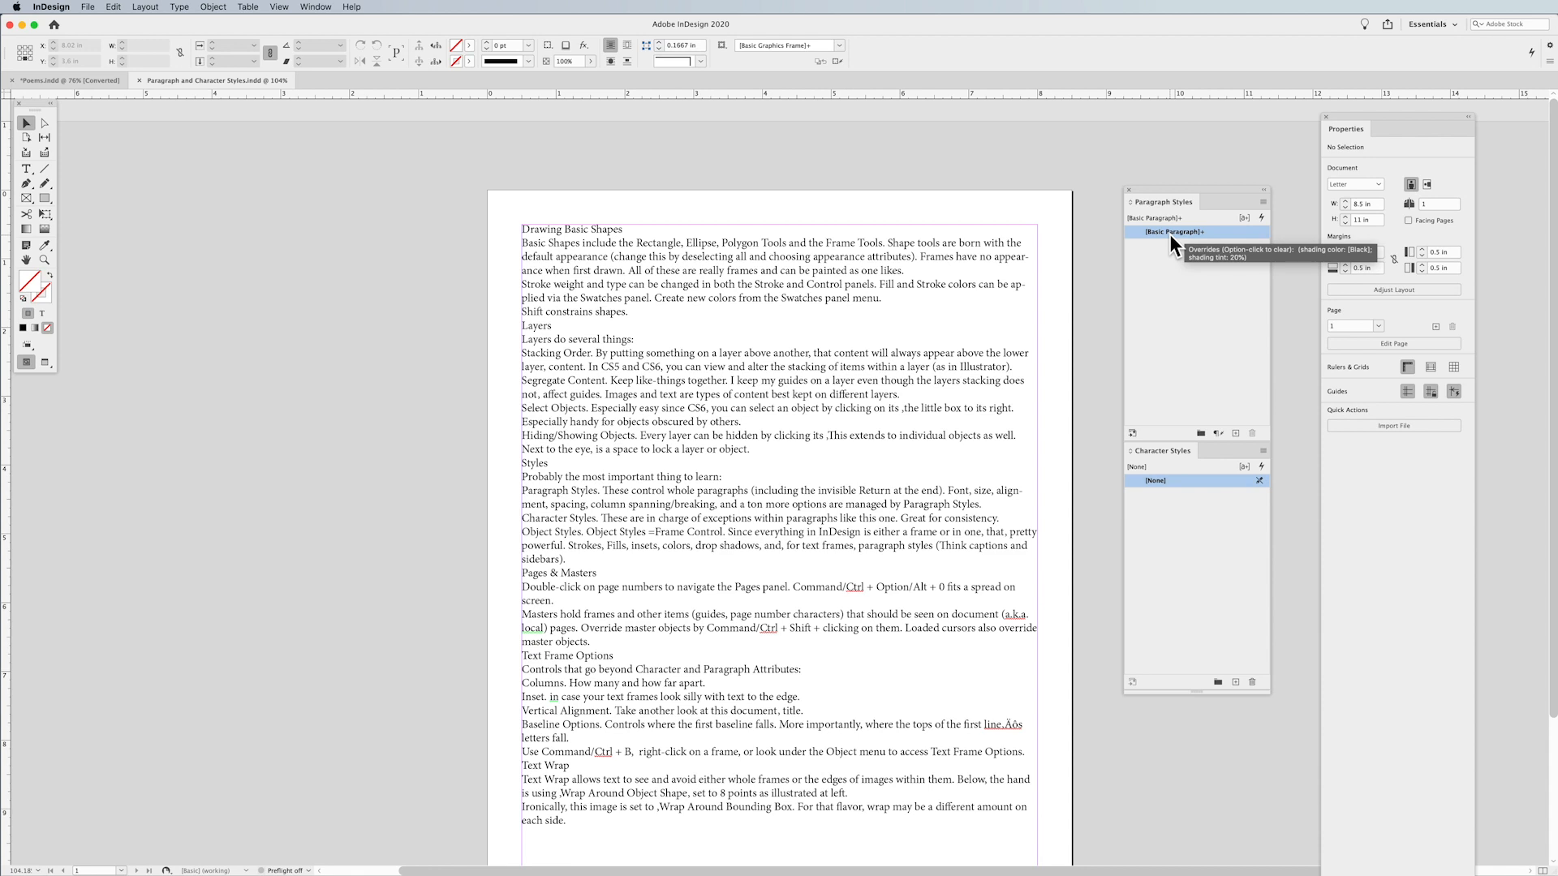
{"action": "left_click", "coordinate": [314, 7]}
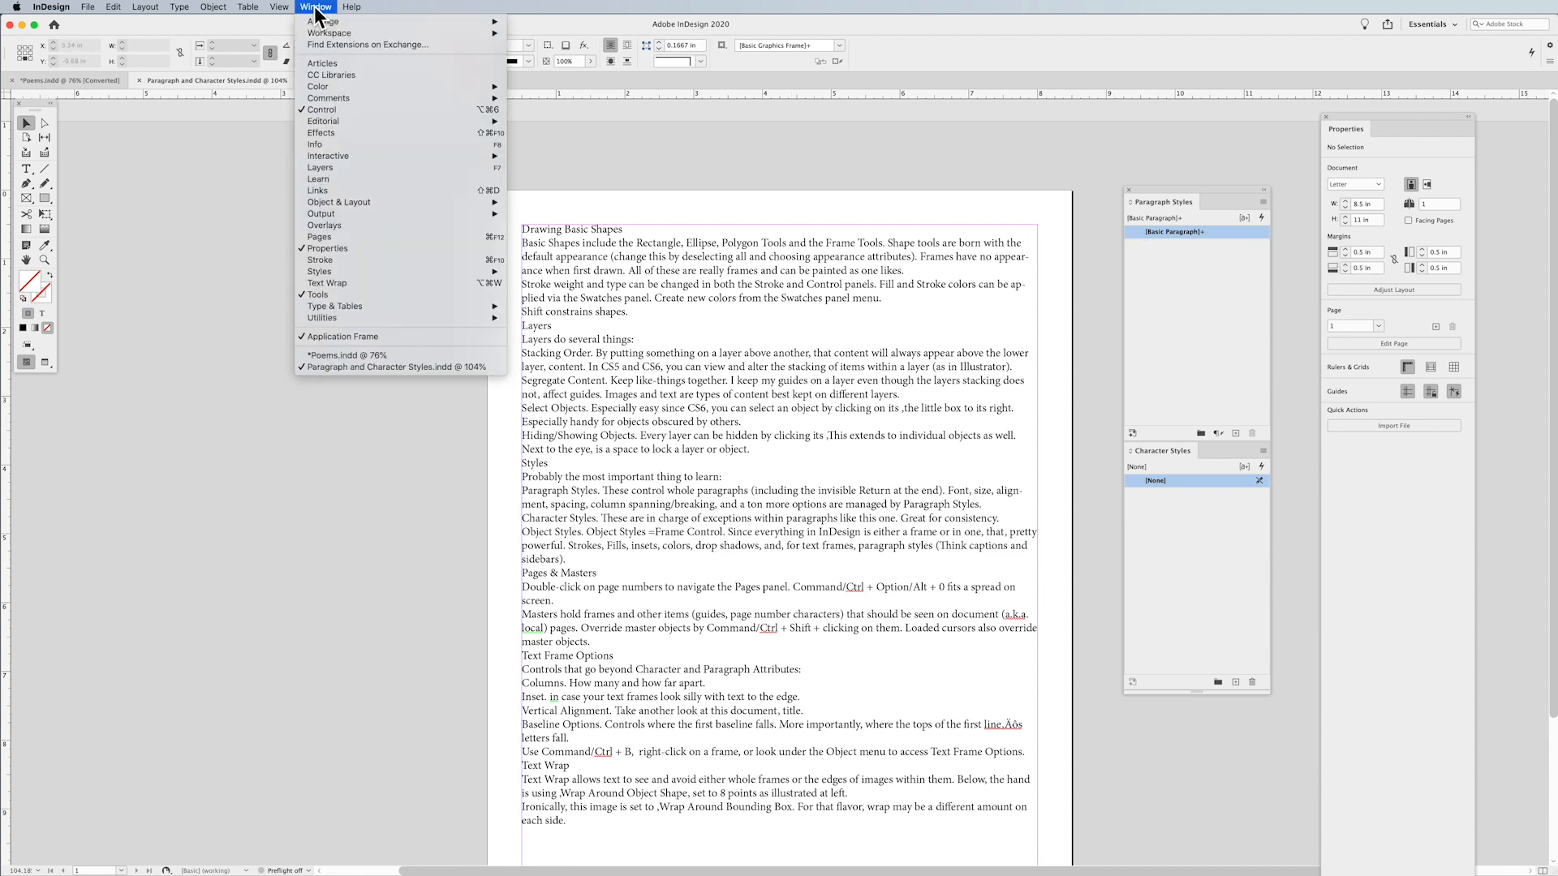
{"action": "mouse_move", "coordinate": [342, 321]}
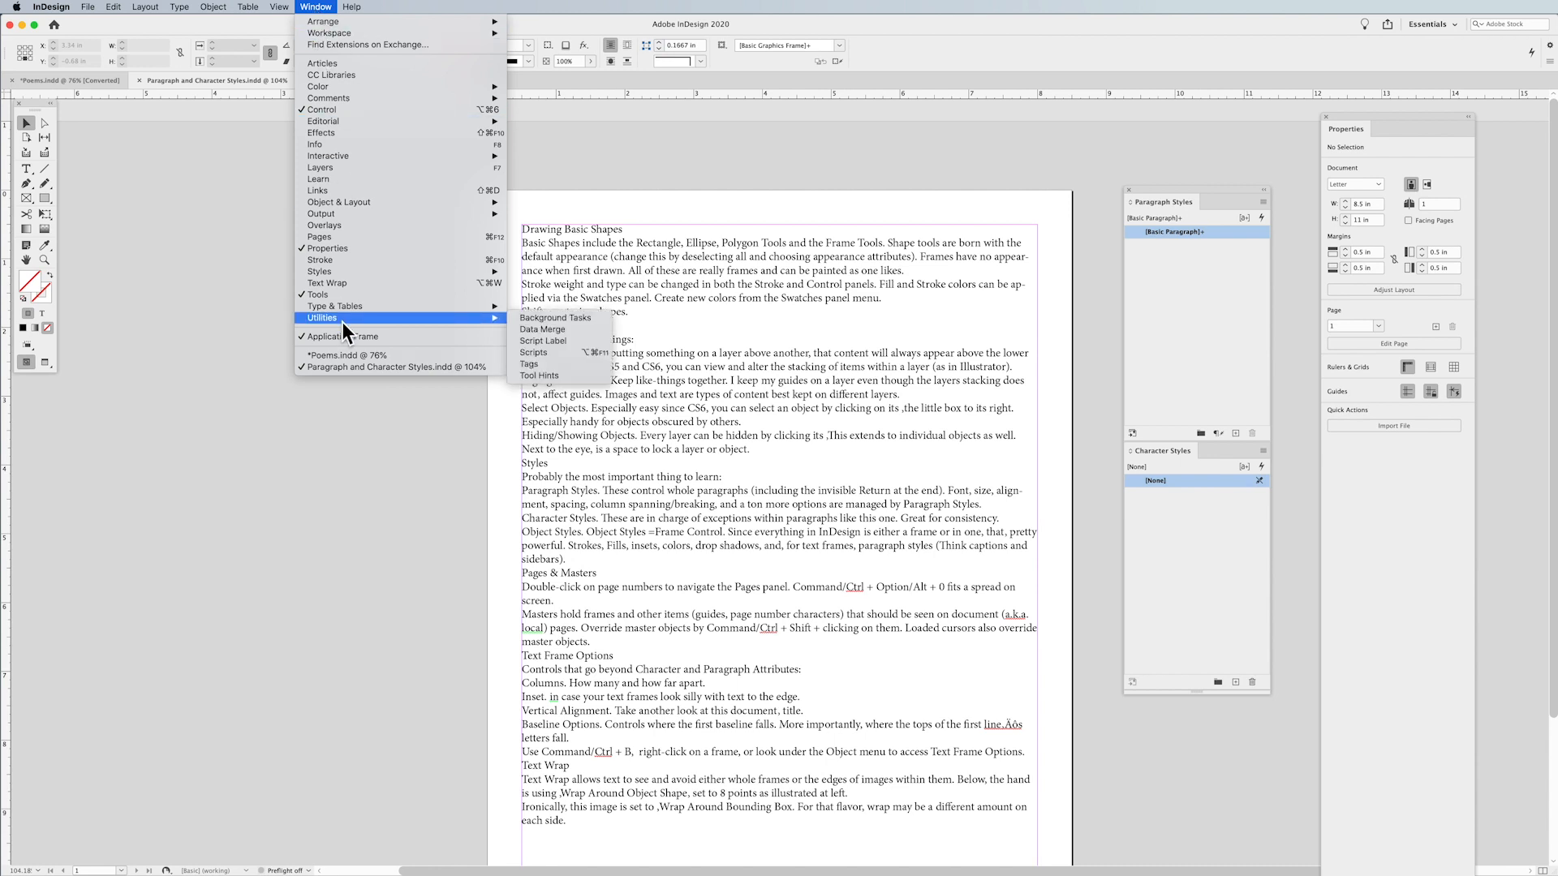
{"action": "mouse_move", "coordinate": [335, 275]}
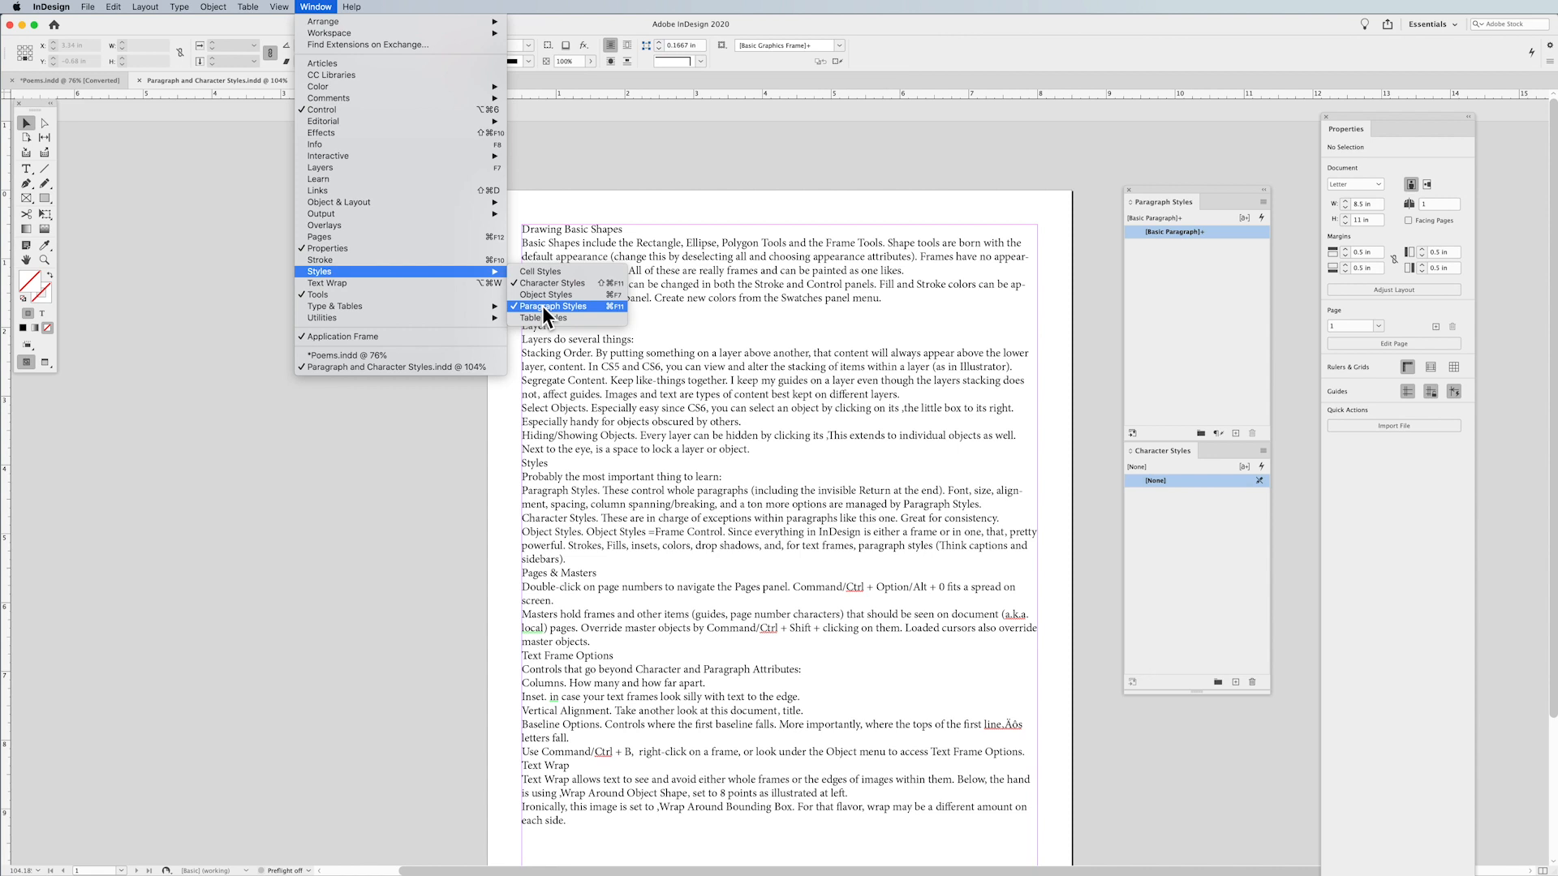
{"action": "left_click", "coordinate": [1175, 186]}
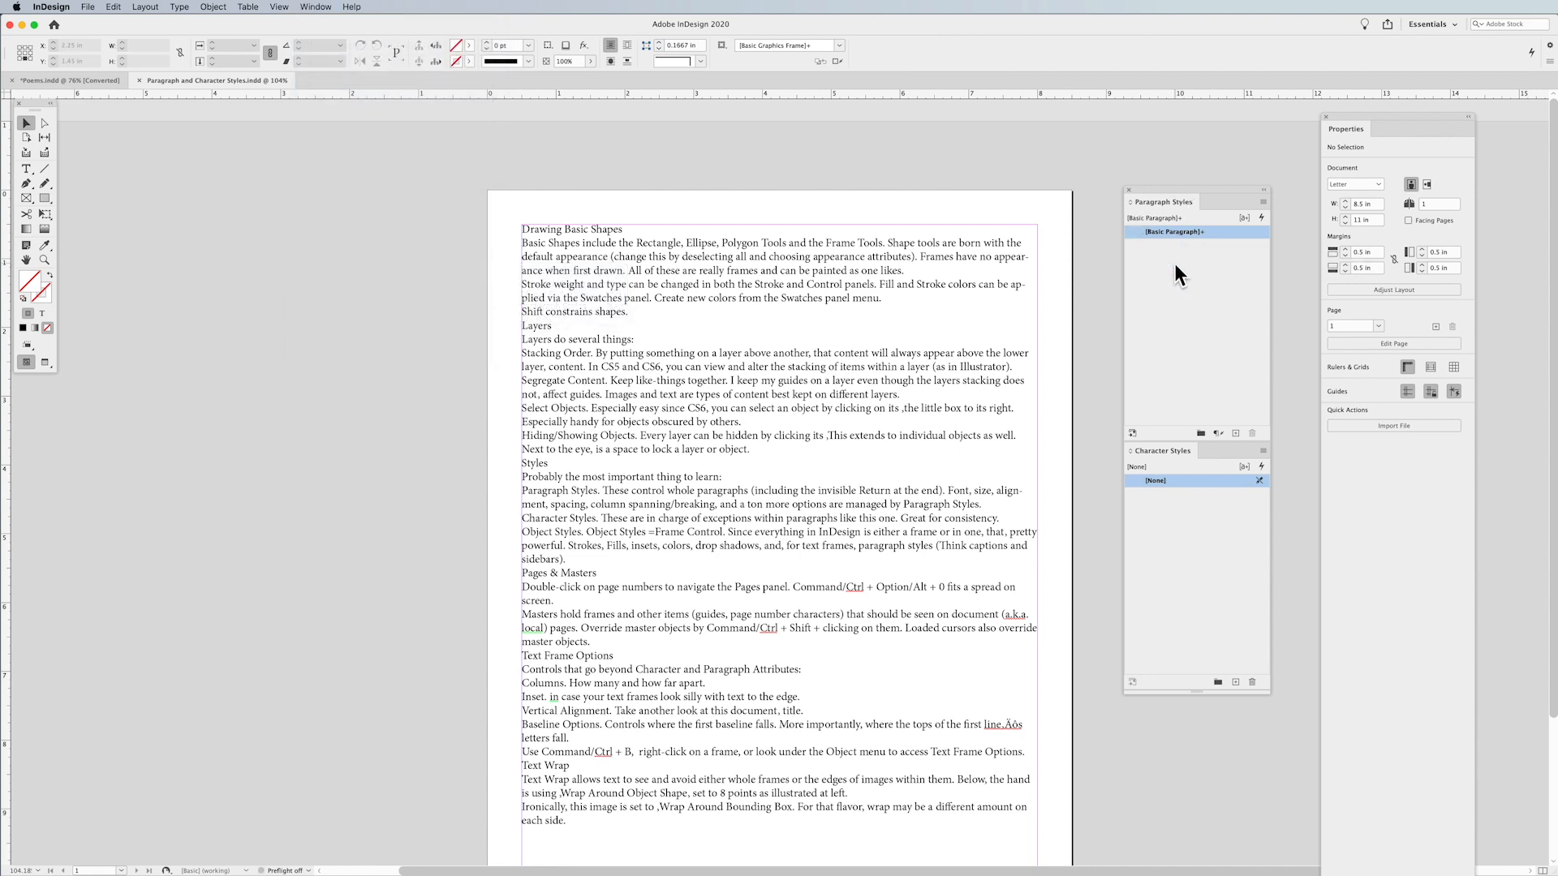
Open the [Basic Paragraph] style's options and review the settings from Basic Character Formats through Paragraph Shading.
{"action": "left_click_drag", "start_coordinate": [1384, 115], "coordinate": [1374, 81]}
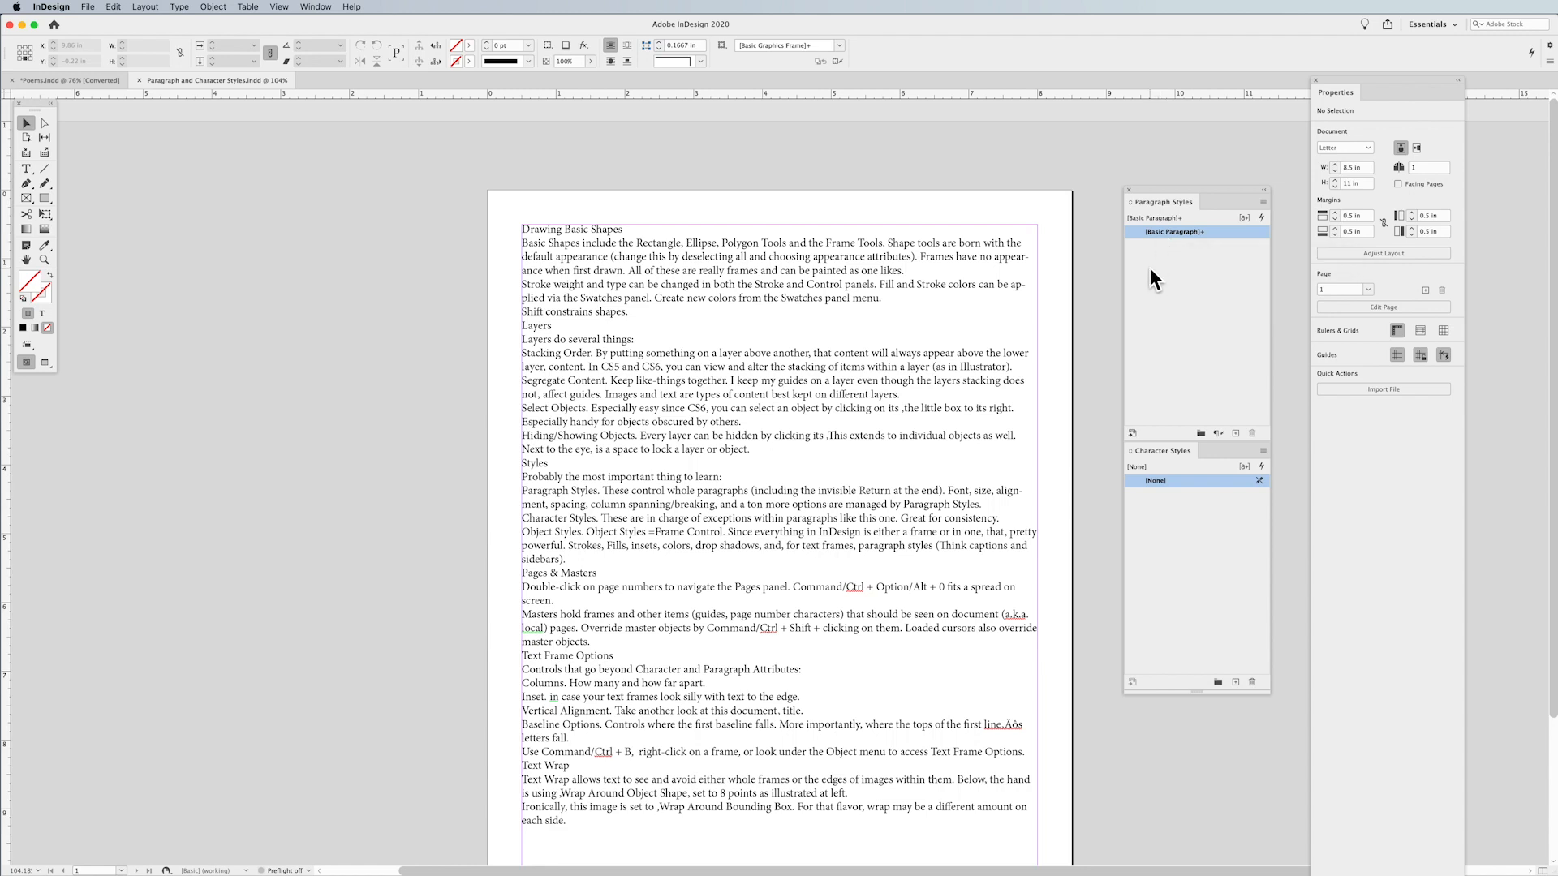
{"action": "double_click", "coordinate": [1175, 232]}
{"action": "left_click_drag", "start_coordinate": [883, 228], "coordinate": [922, 225]}
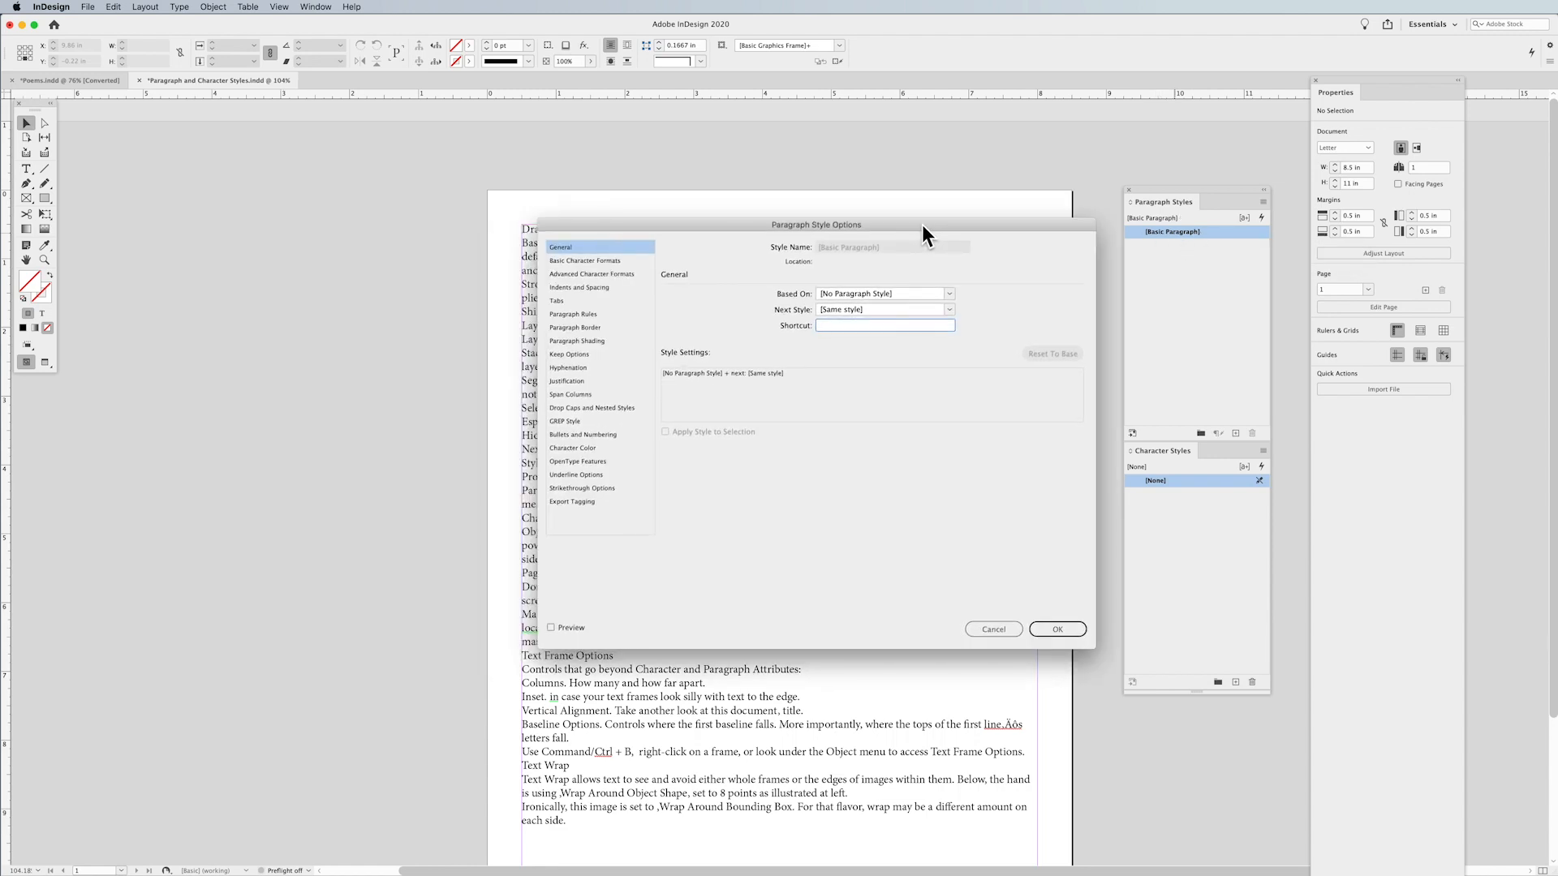
{"action": "left_click", "coordinate": [602, 260]}
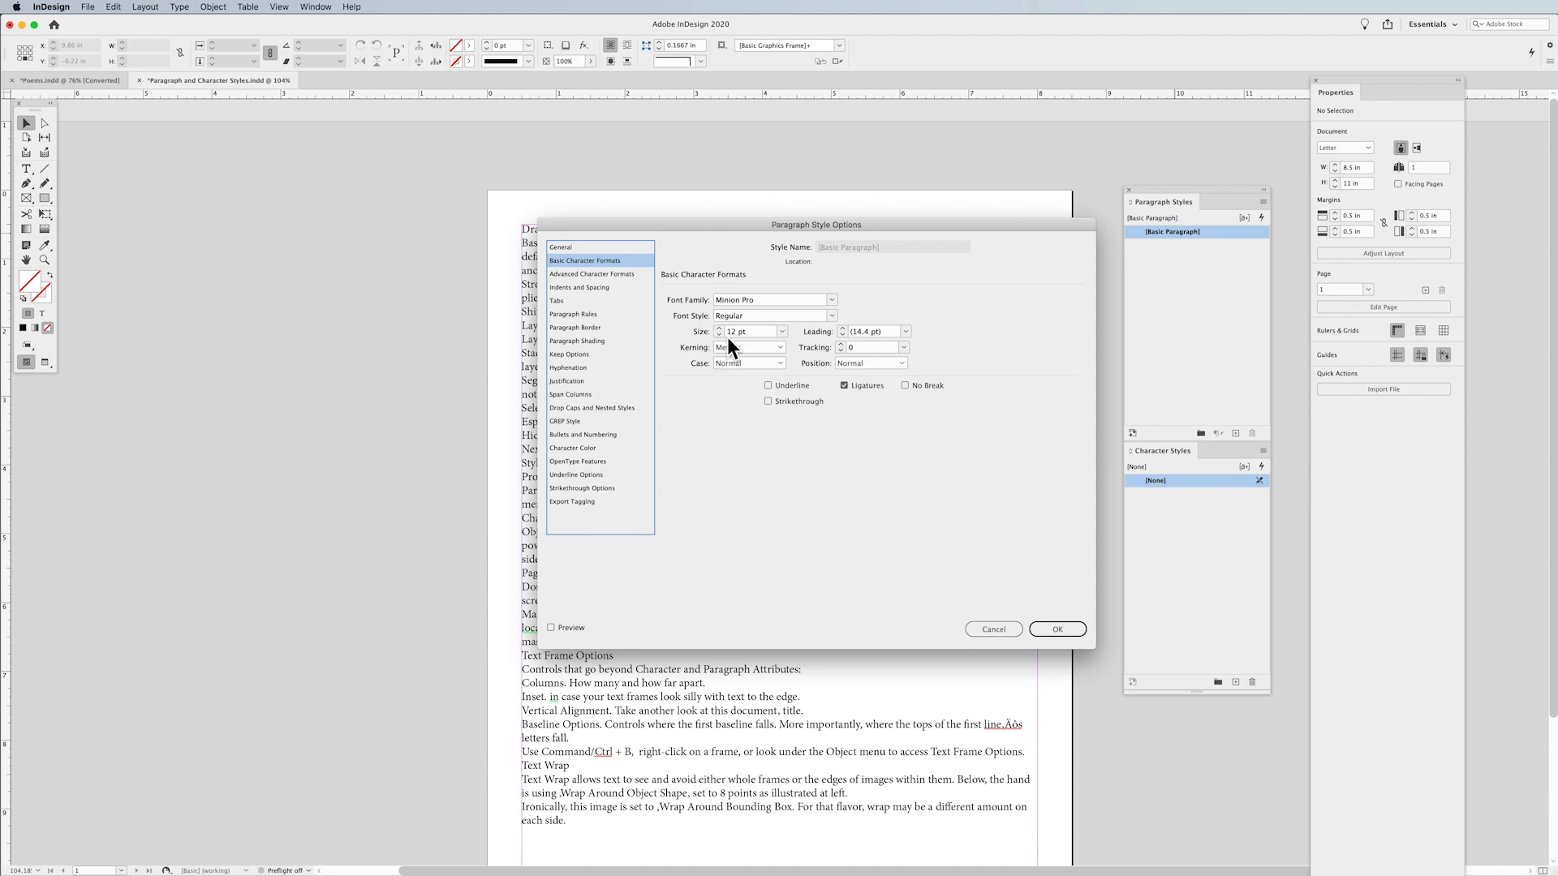
{"action": "left_click", "coordinate": [592, 273]}
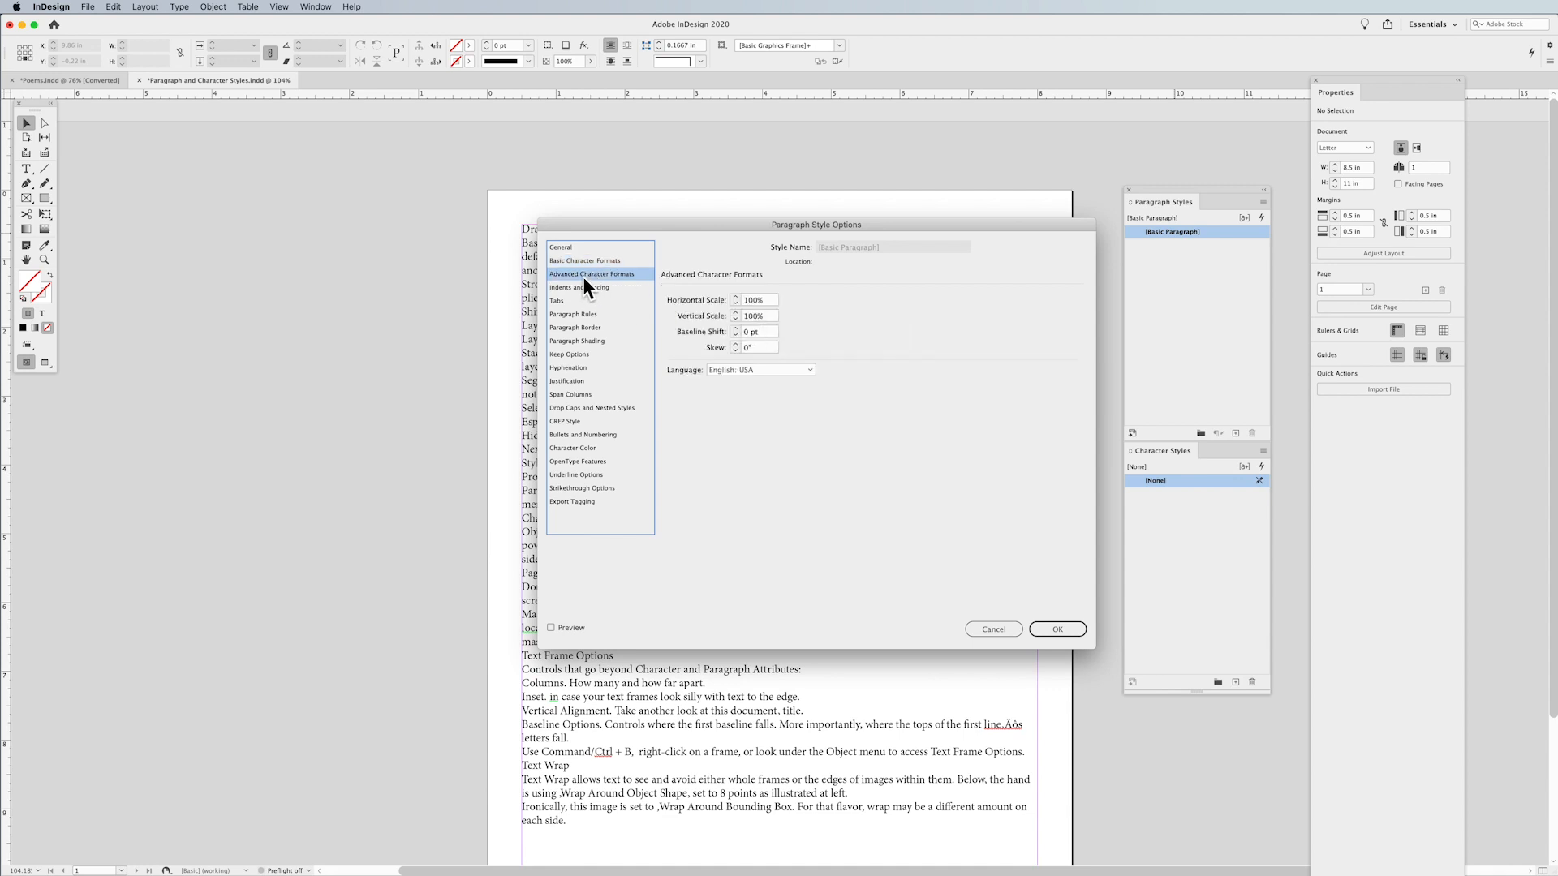
{"action": "left_click", "coordinate": [587, 285]}
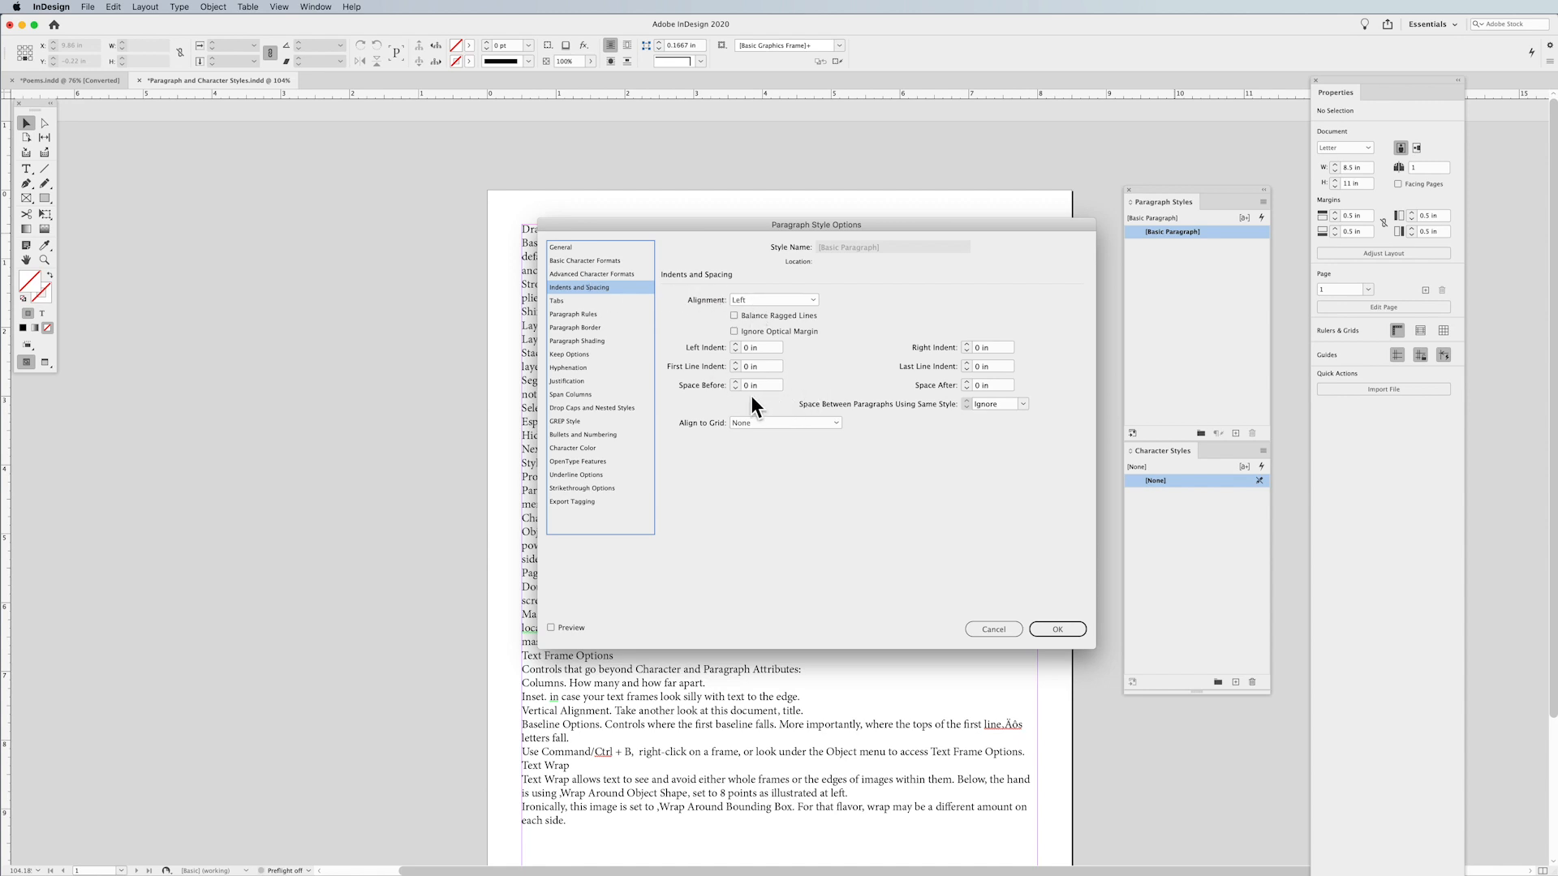
{"action": "left_click", "coordinate": [572, 299]}
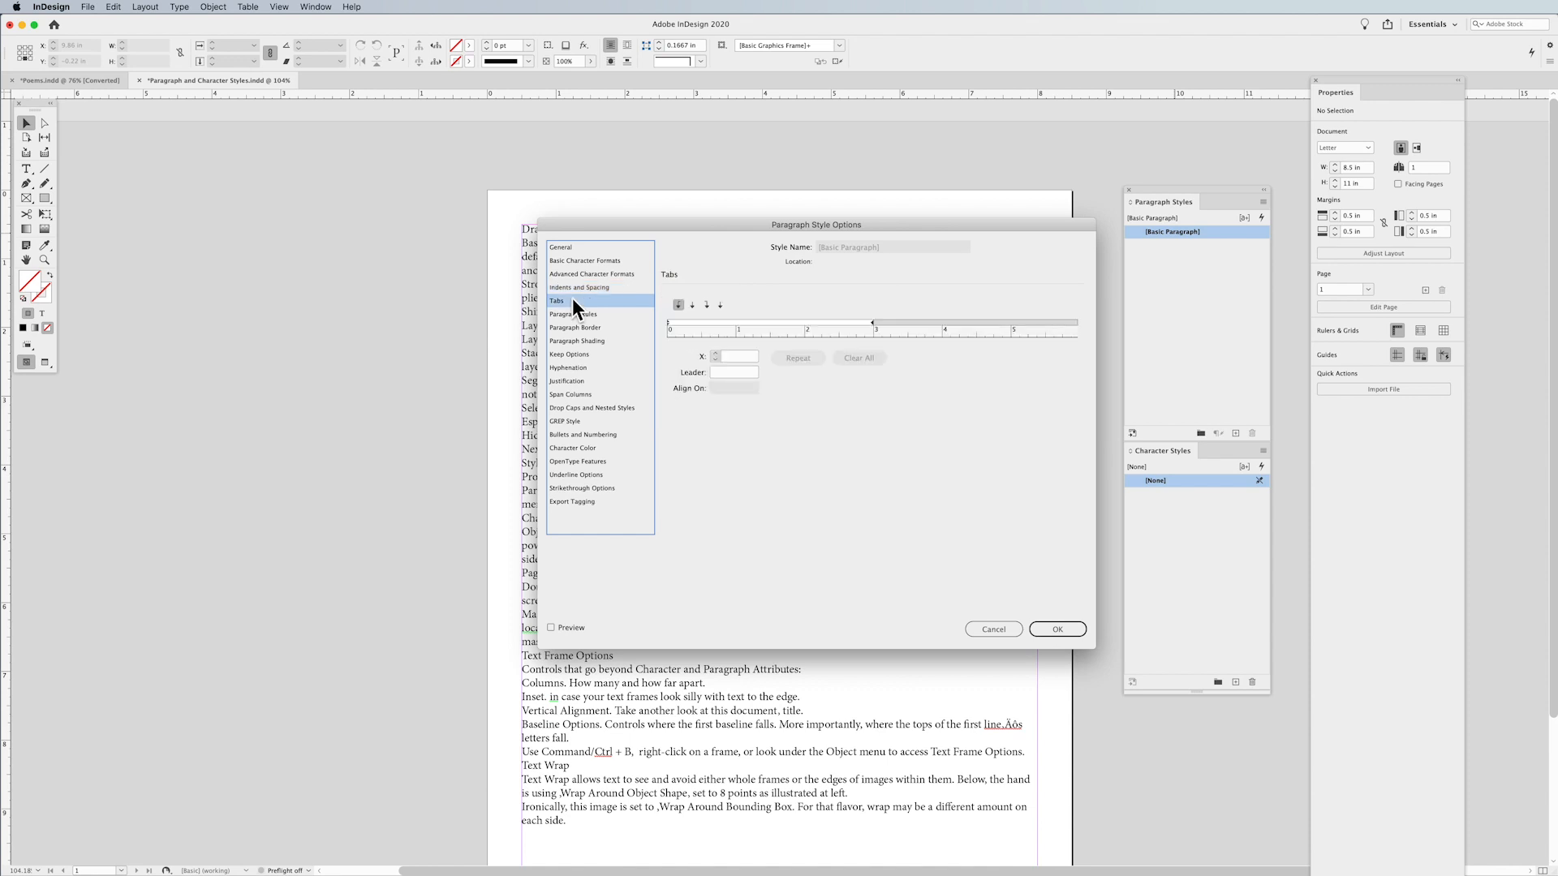
{"action": "left_click", "coordinate": [609, 315]}
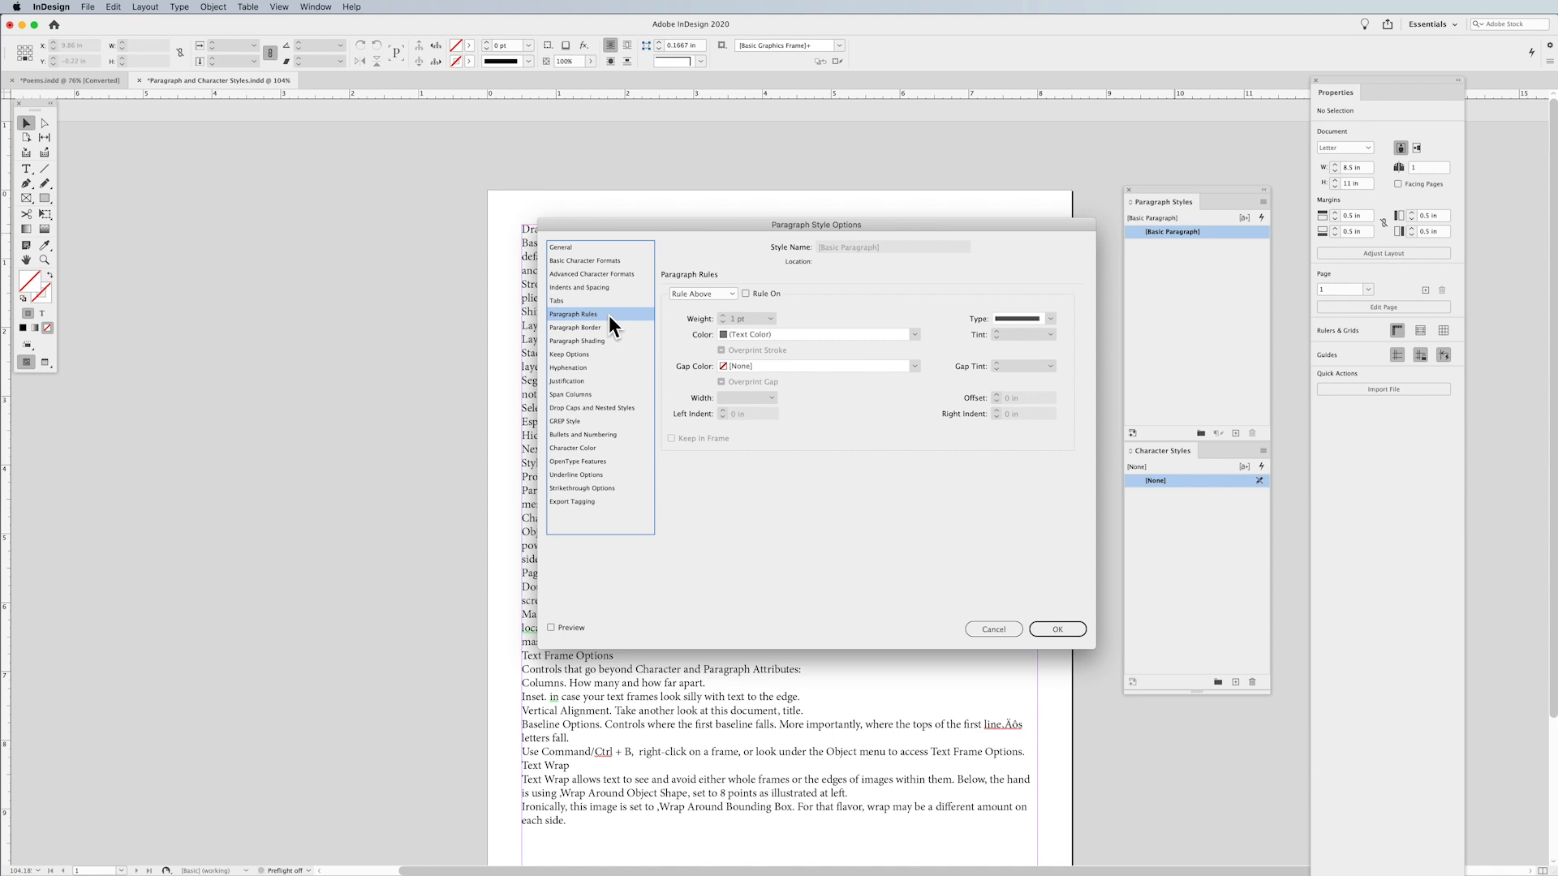
{"action": "left_click", "coordinate": [612, 328]}
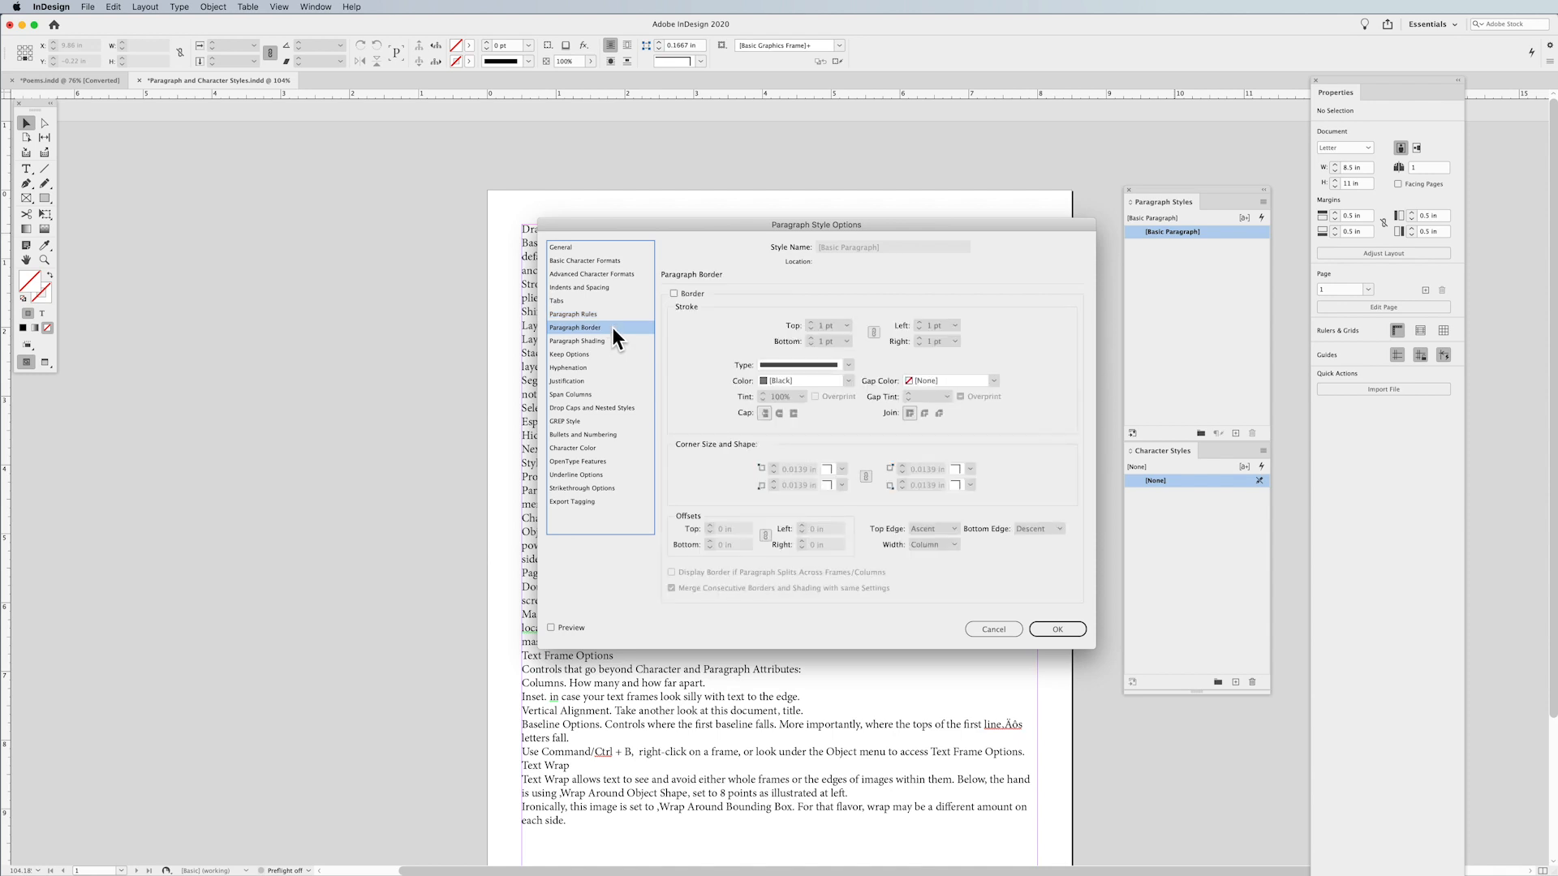
{"action": "left_click", "coordinate": [617, 340]}
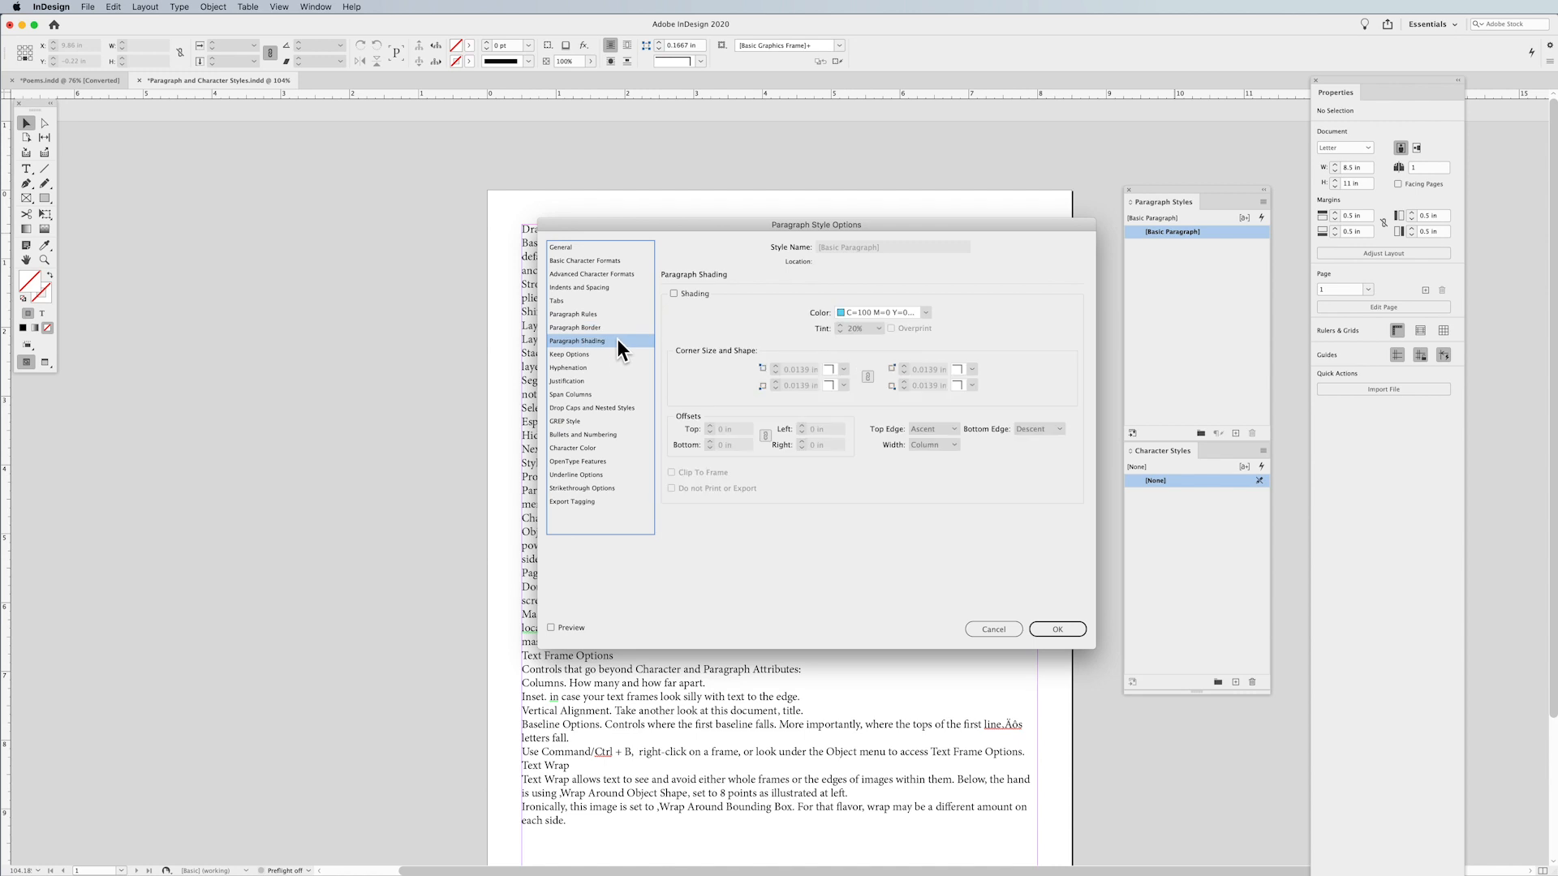
Review the style's remaining settings from Keep Options through Character Color, and close the options without saving.
{"action": "left_click", "coordinate": [615, 355]}
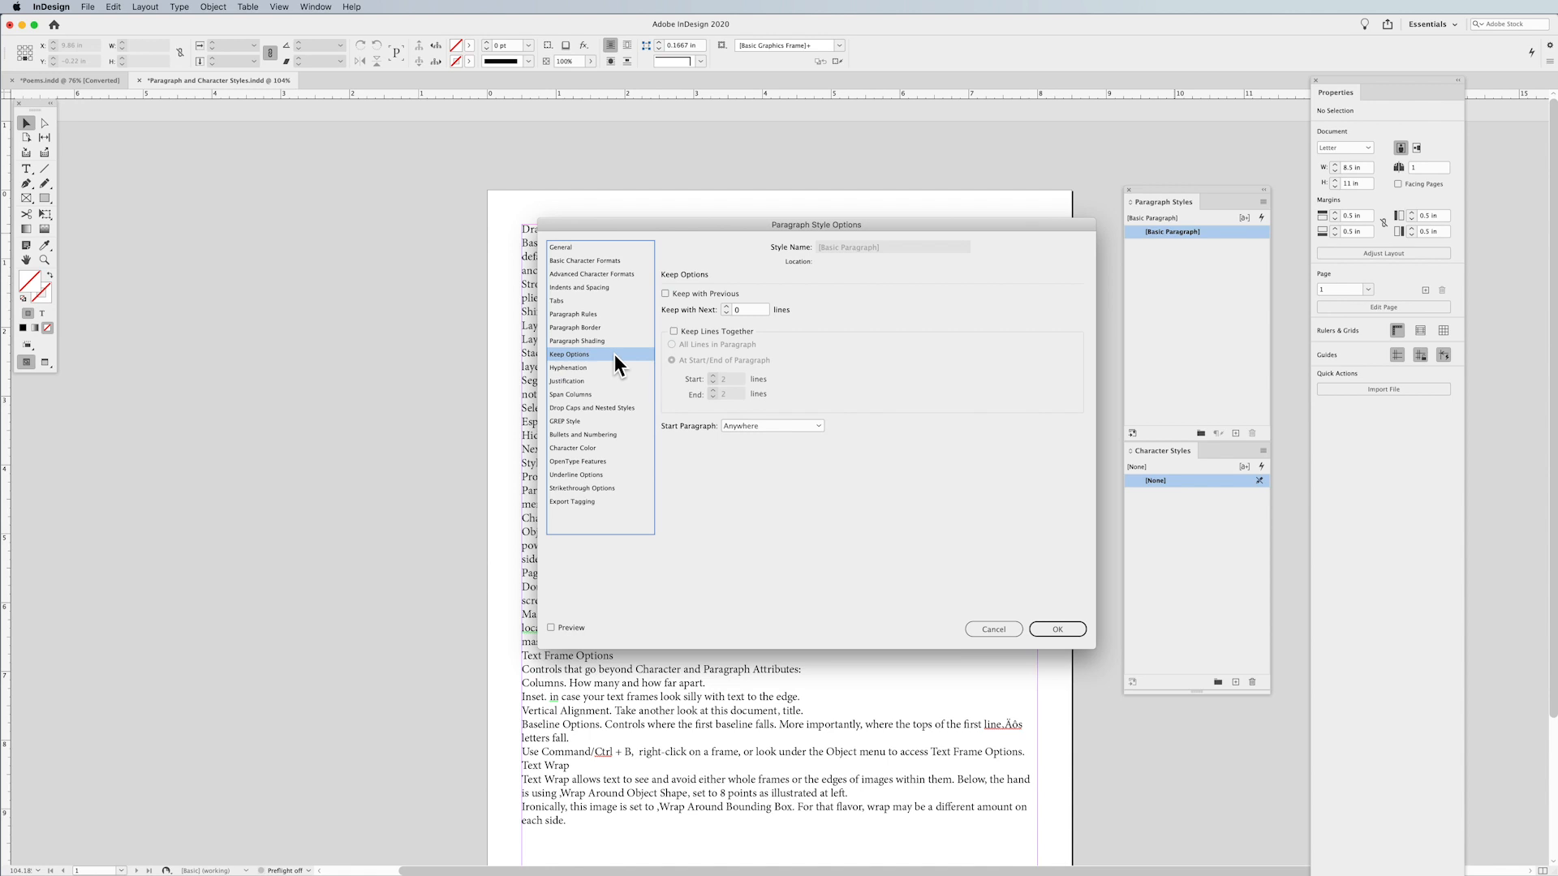
{"action": "left_click", "coordinate": [612, 367]}
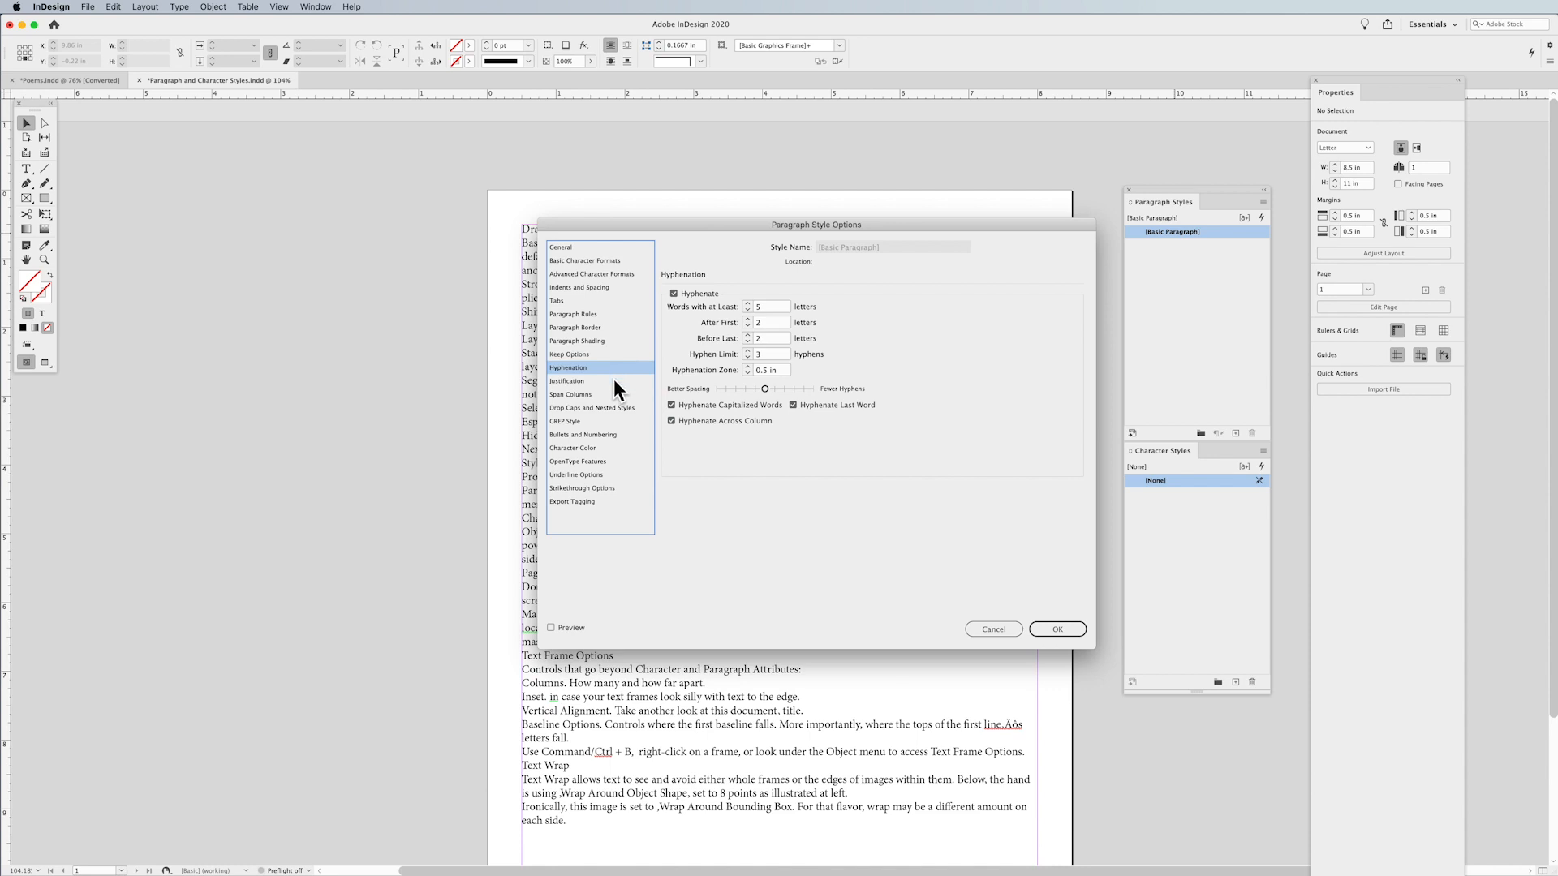
{"action": "left_click", "coordinate": [613, 381]}
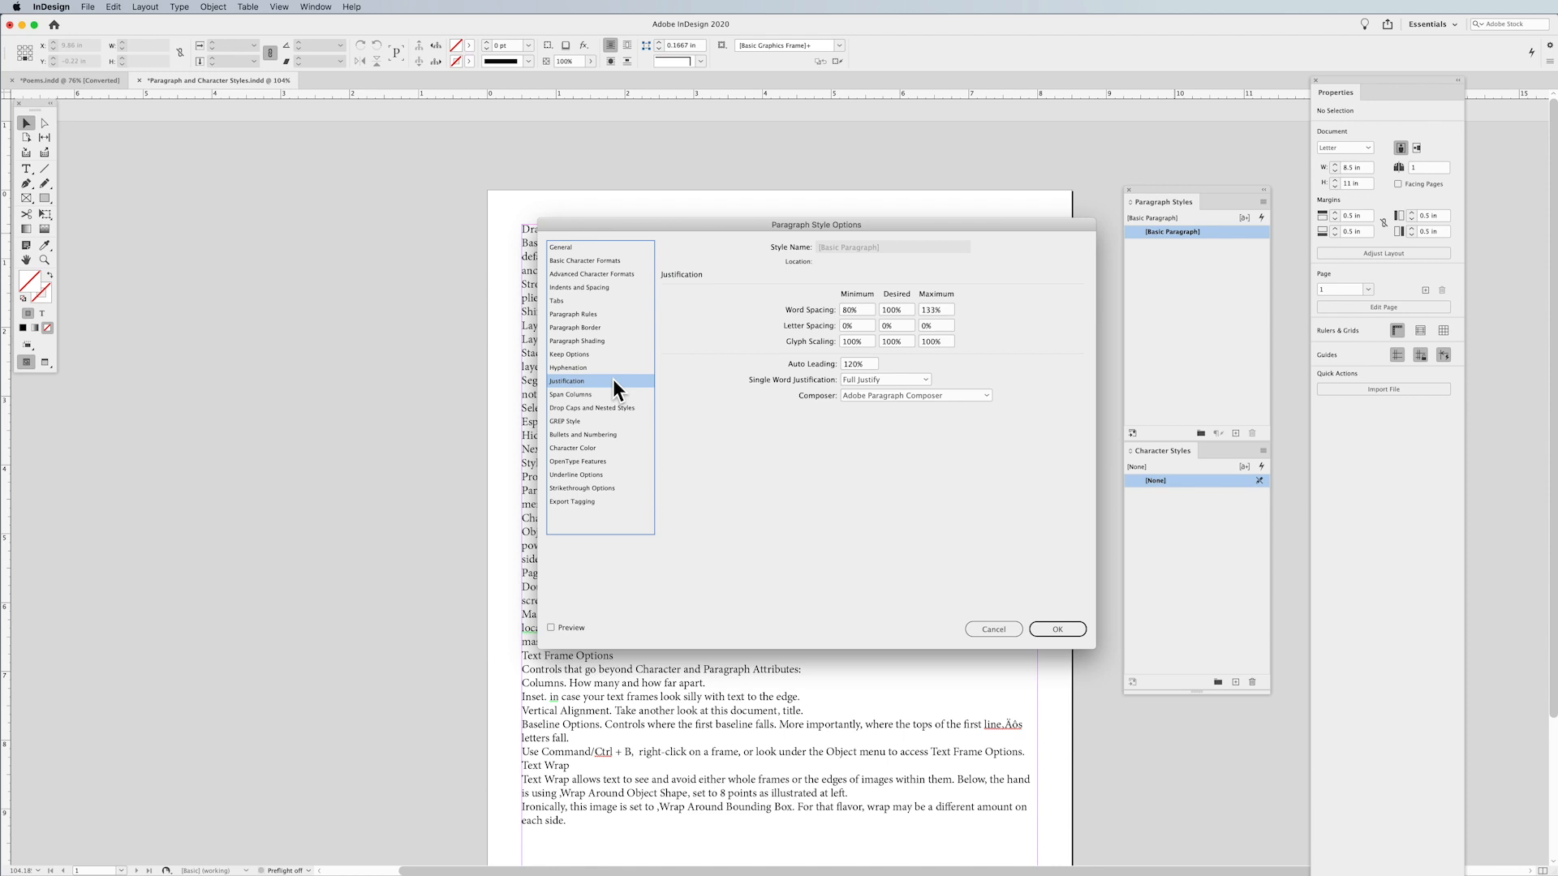
{"action": "left_click", "coordinate": [612, 393]}
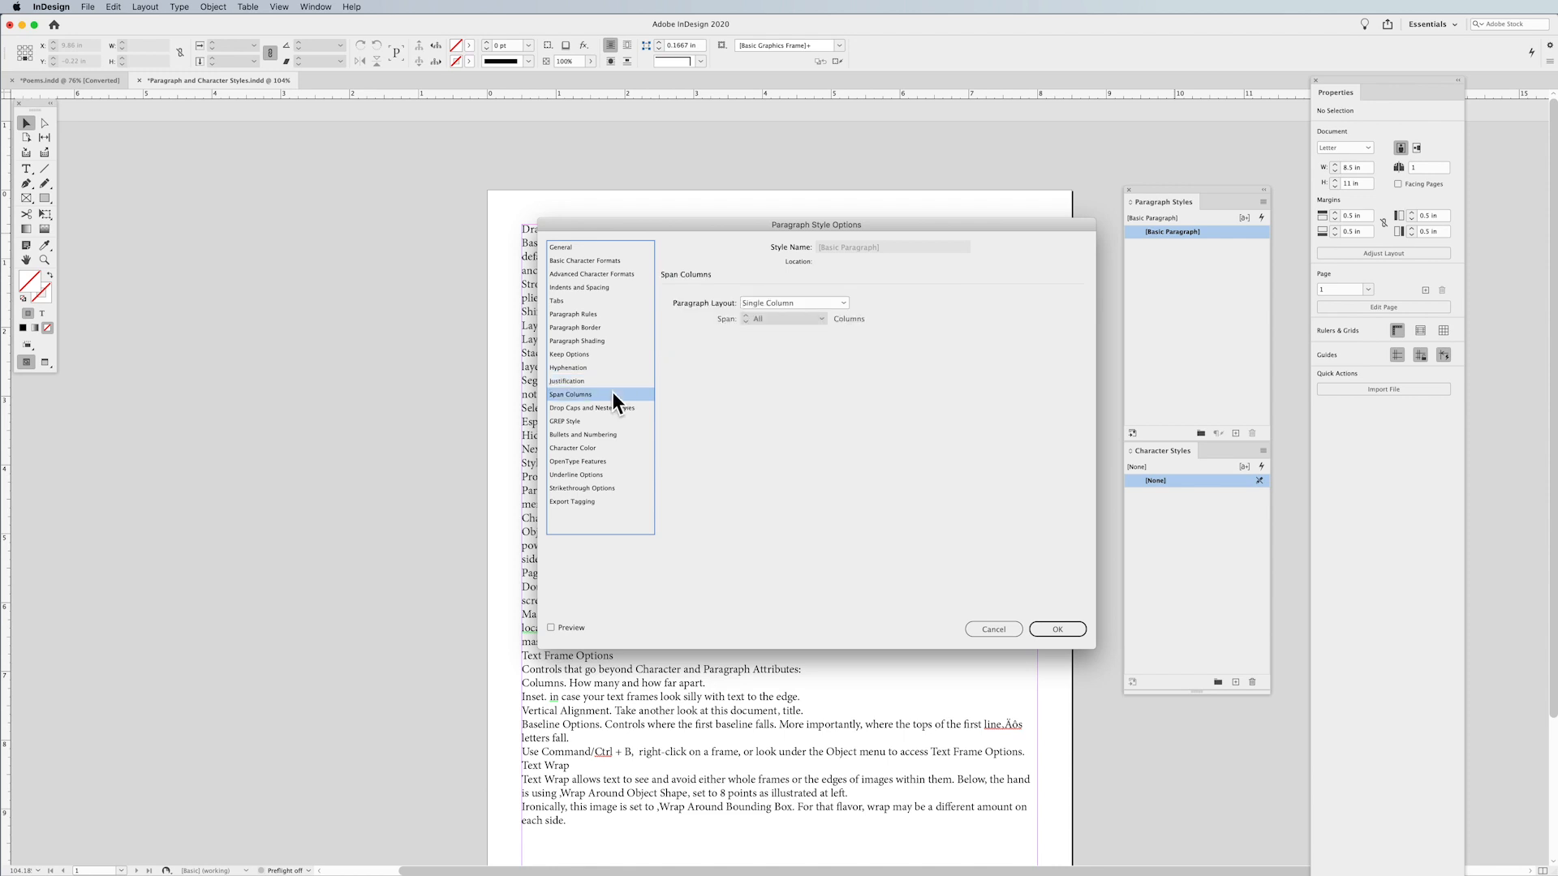
{"action": "left_click", "coordinate": [625, 408]}
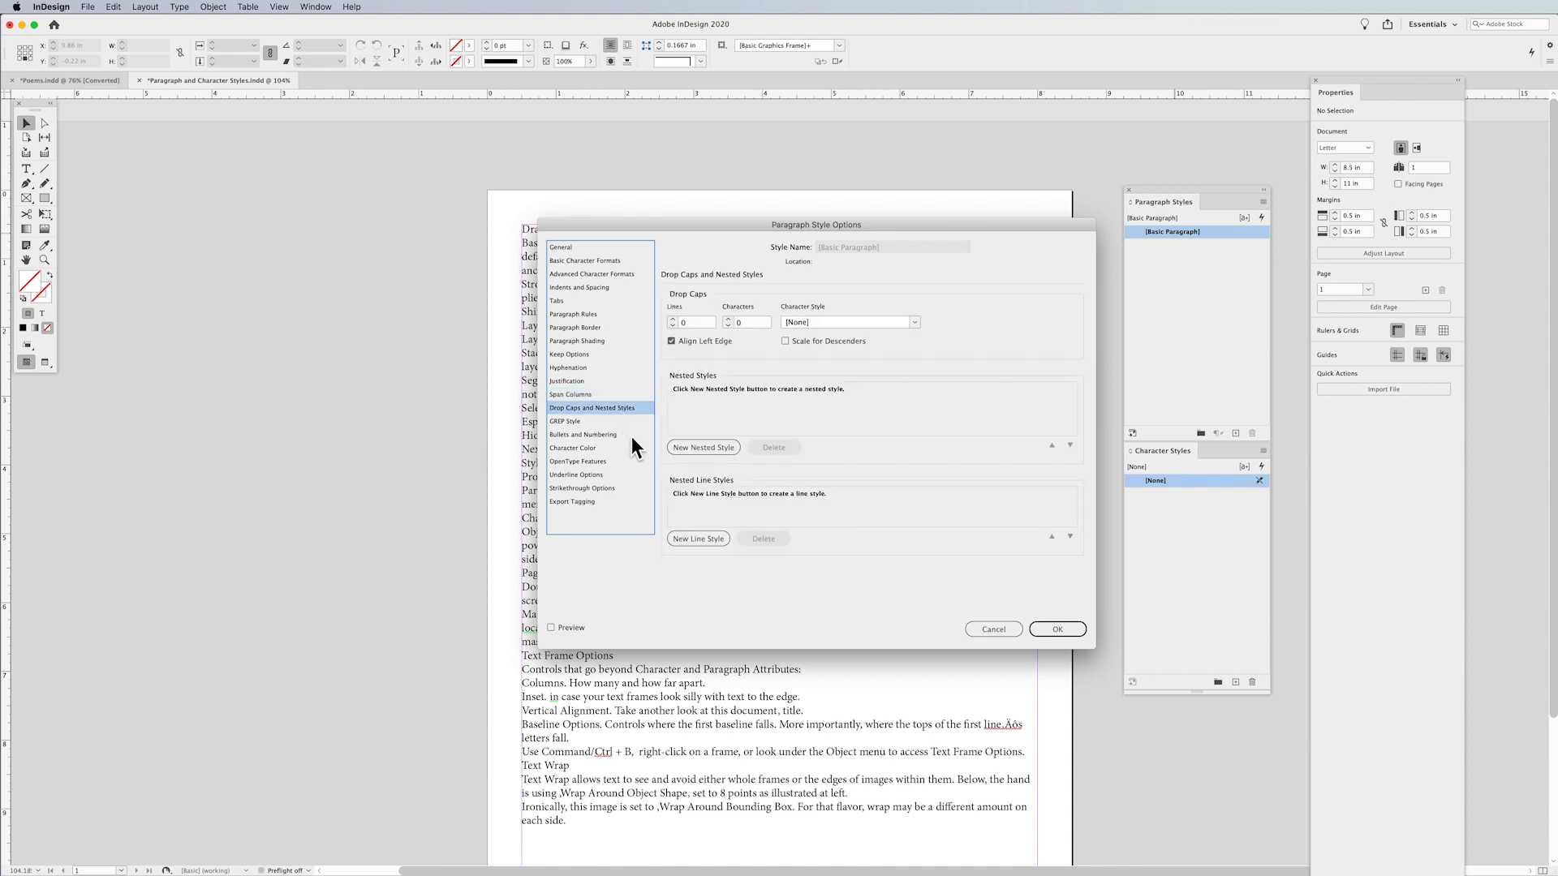
{"action": "left_click", "coordinate": [632, 436]}
{"action": "left_click", "coordinate": [624, 451]}
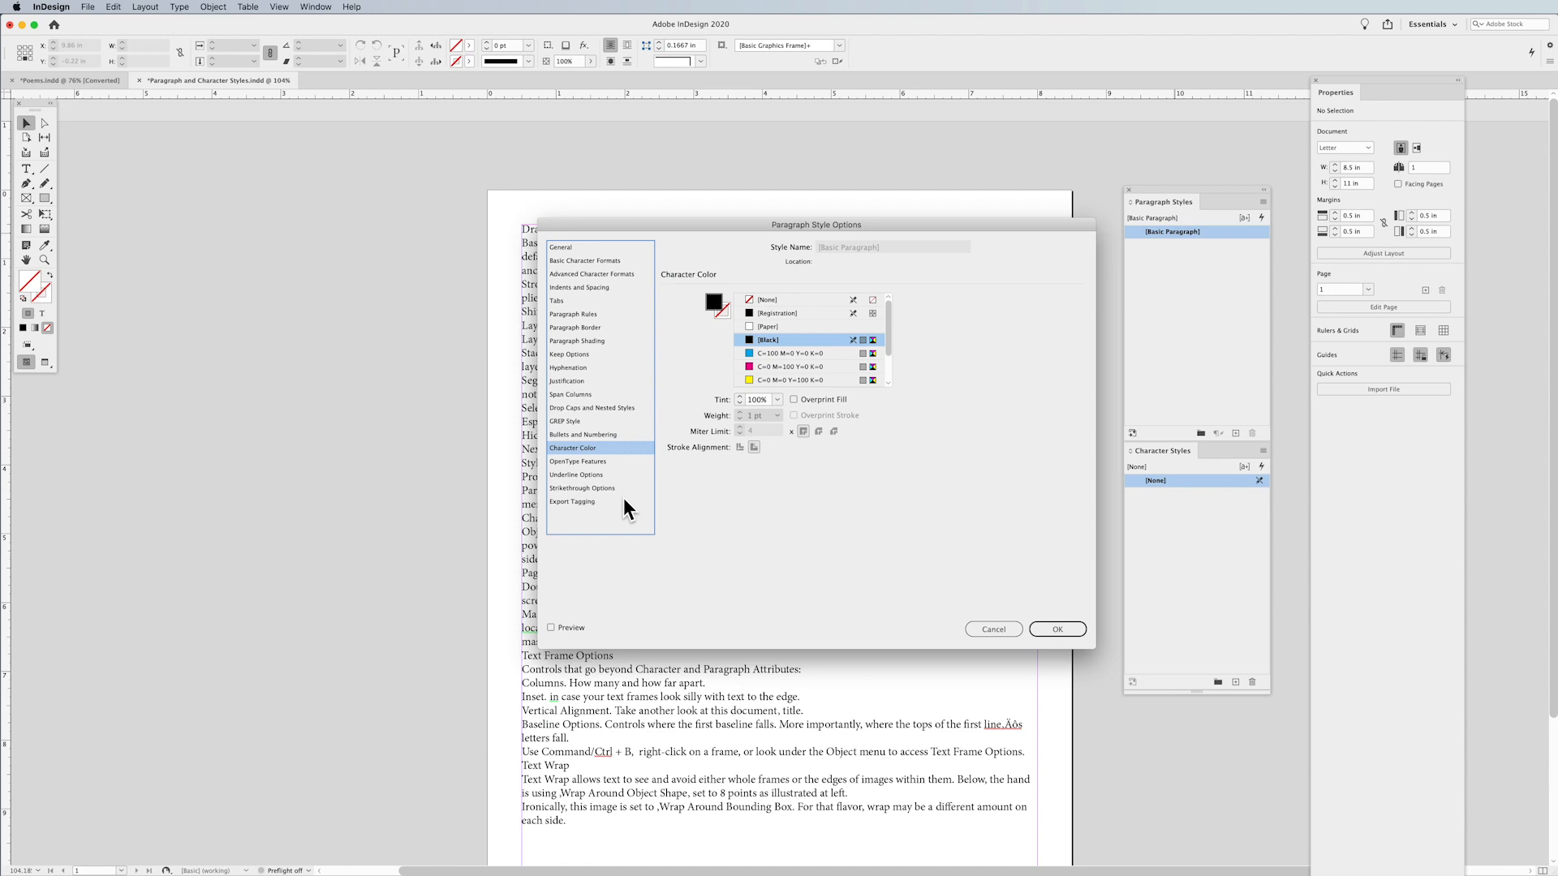
{"action": "left_click", "coordinate": [995, 630]}
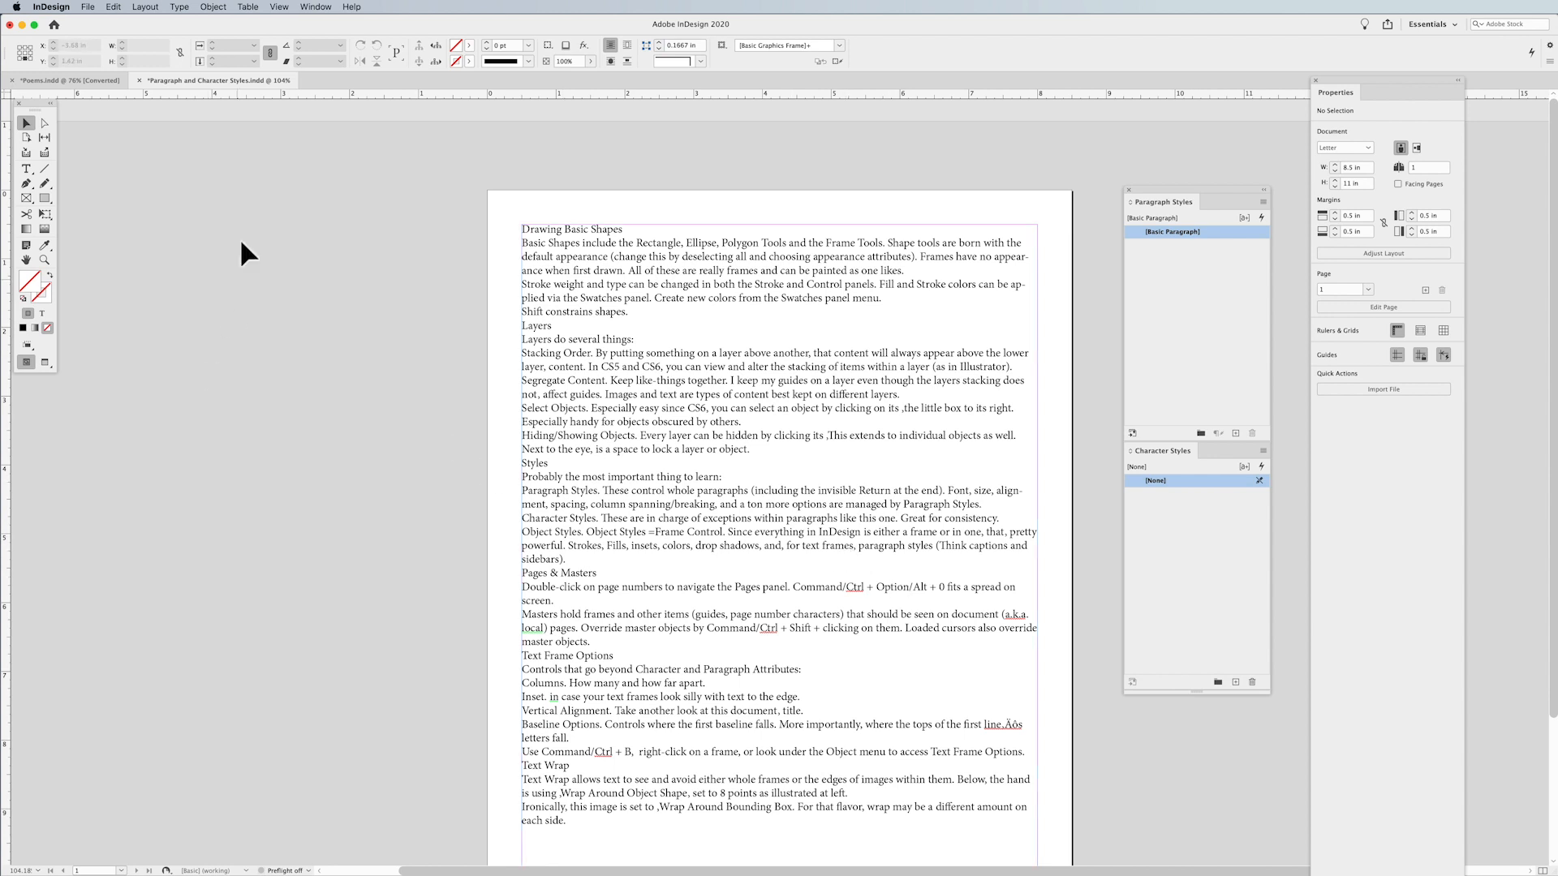
Show hidden characters in the document and zoom in on the "Drawing Basic Shapes" heading.
{"action": "left_click", "coordinate": [180, 7]}
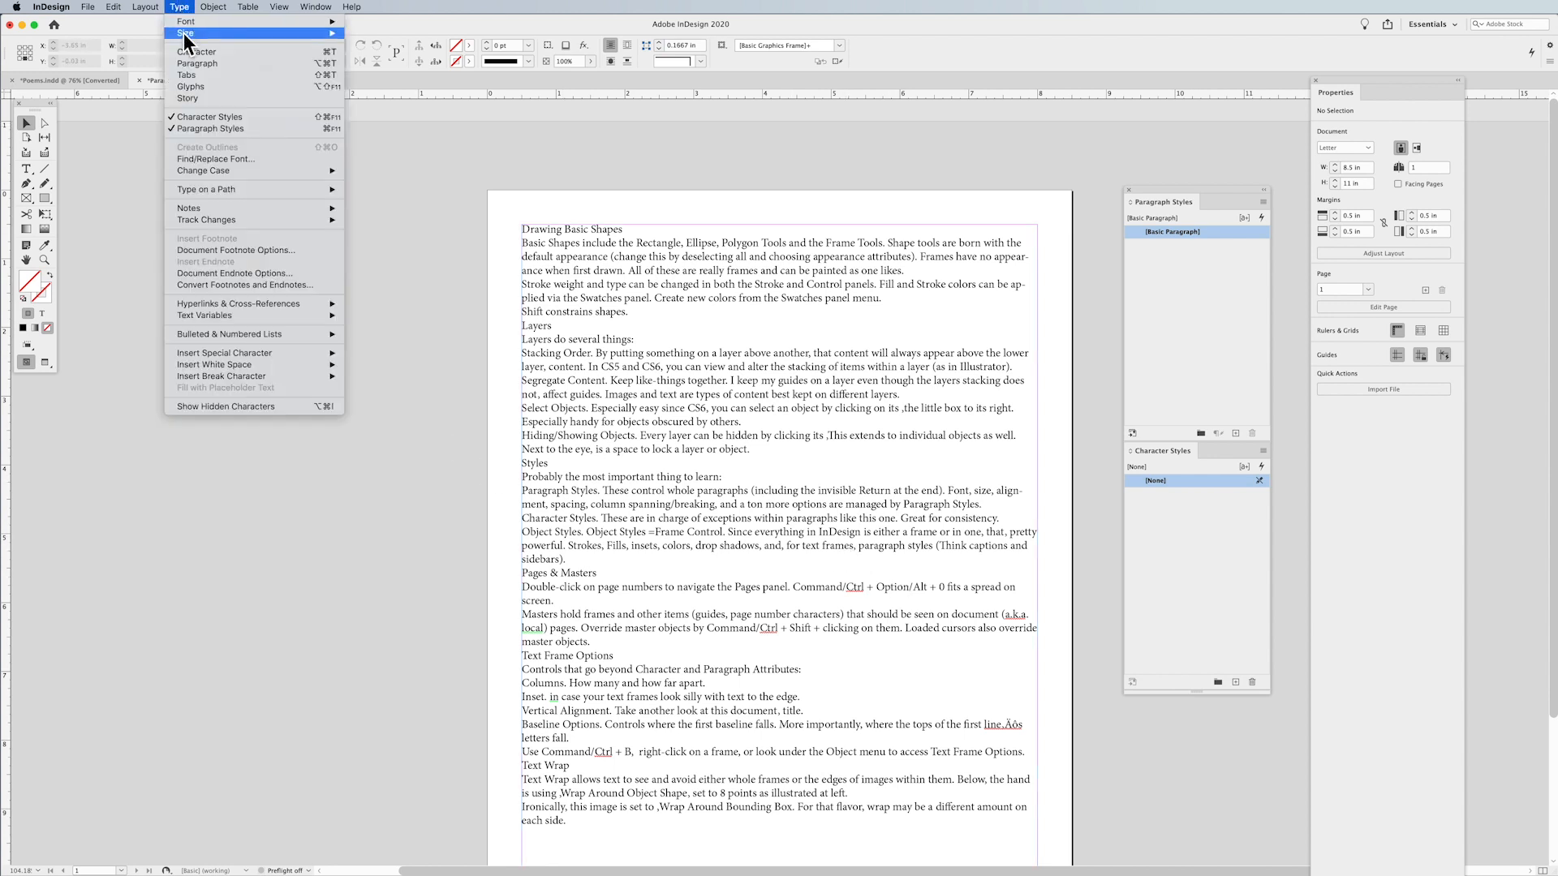
{"action": "left_click", "coordinate": [243, 406]}
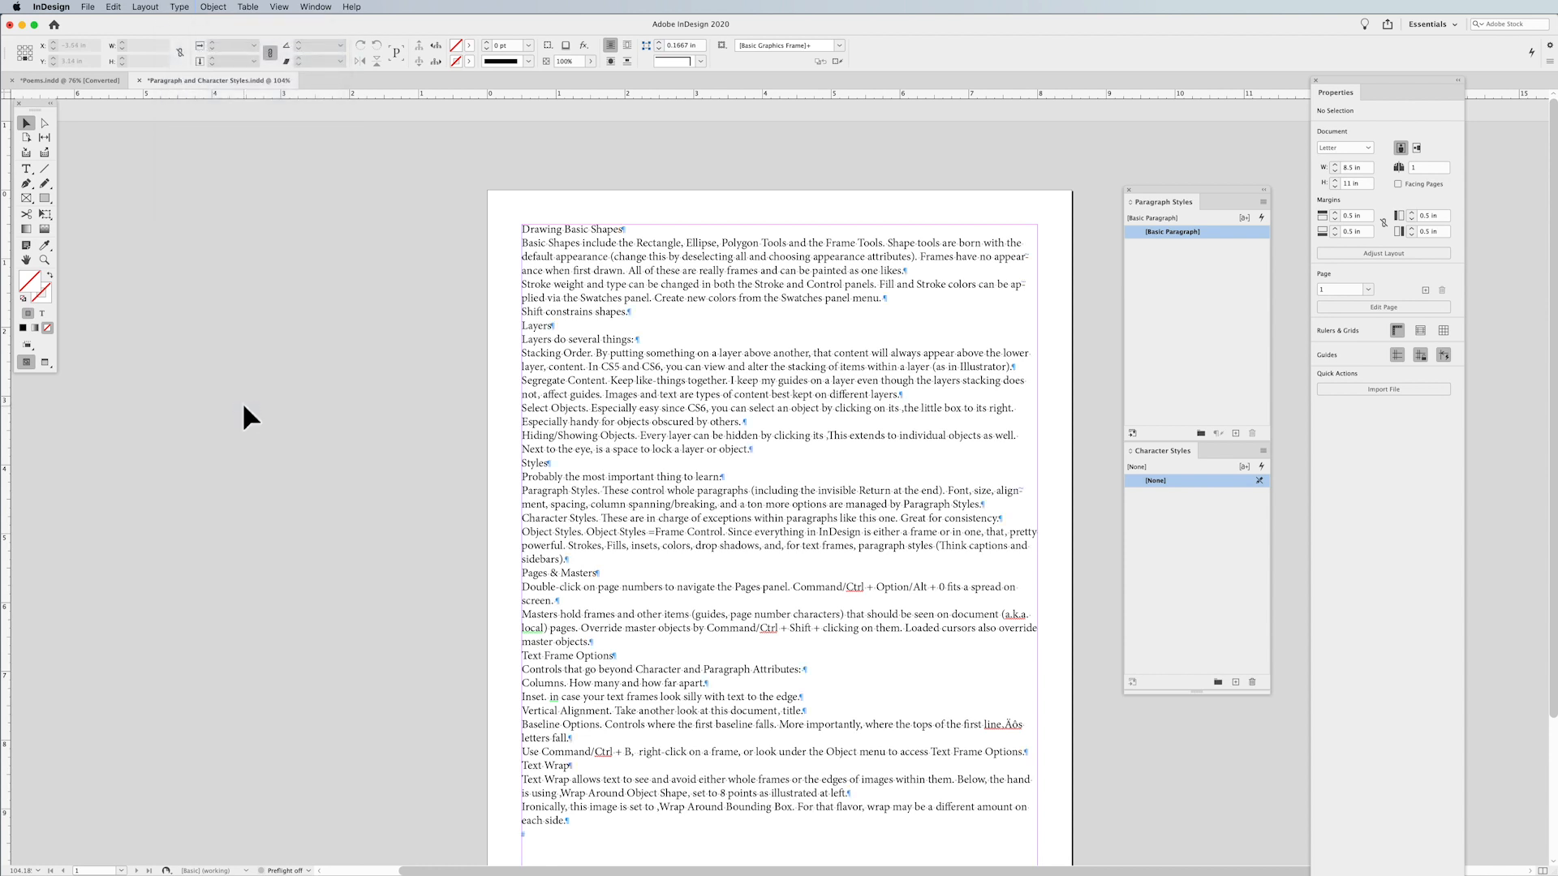
{"action": "key", "text": "super+space"}
{"action": "left_click_drag", "start_coordinate": [487, 203], "coordinate": [763, 361]}
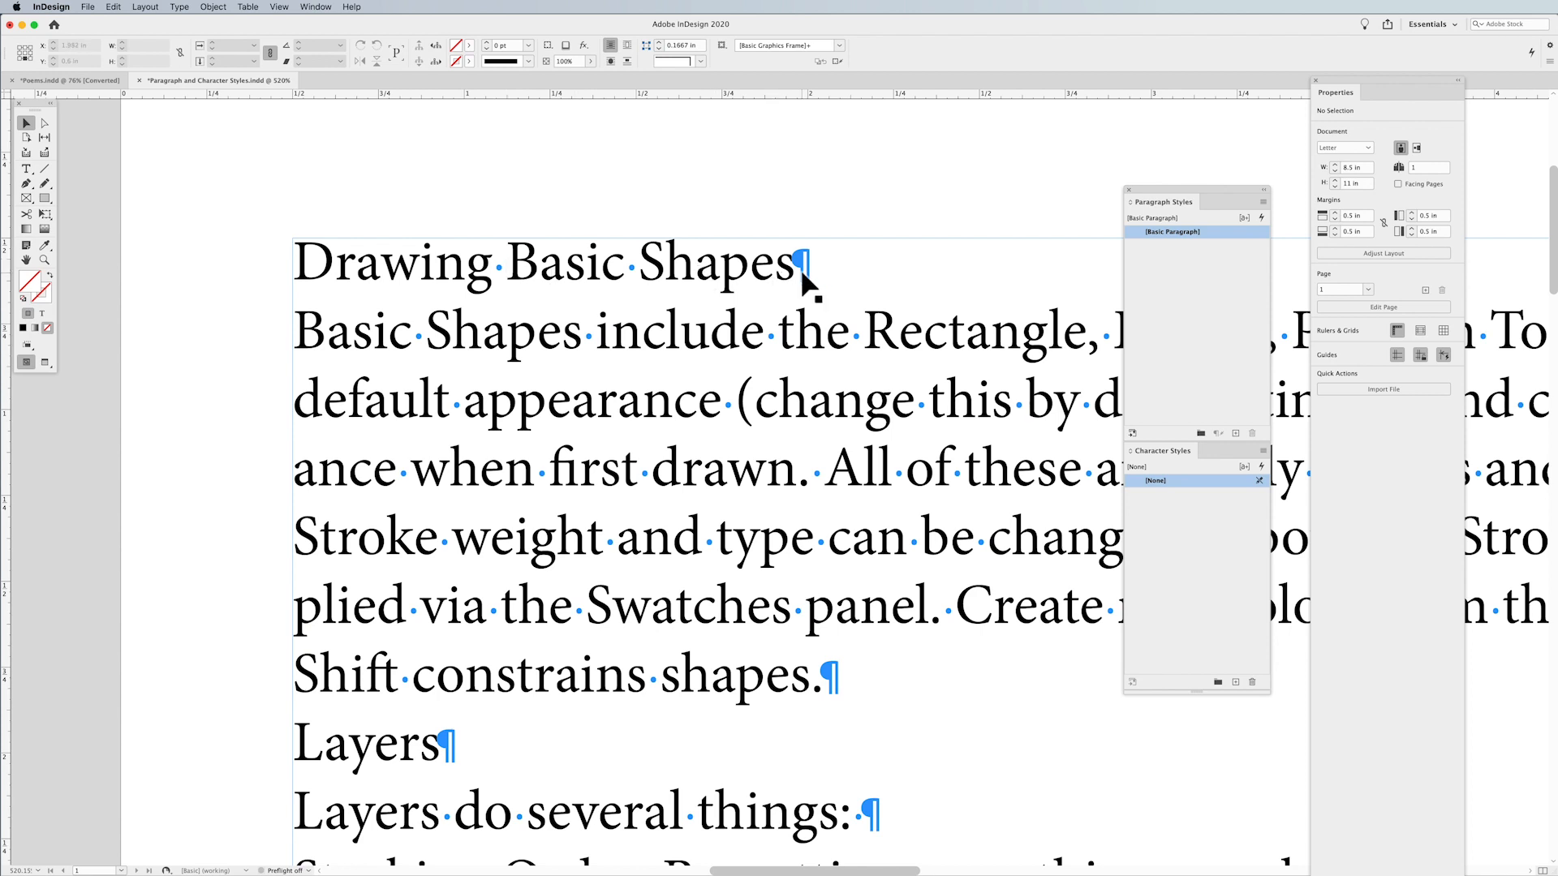
Try a tab at the start of the paragraph beginning "Basic Shapes include", and remove it again.
{"action": "double_click", "coordinate": [311, 324]}
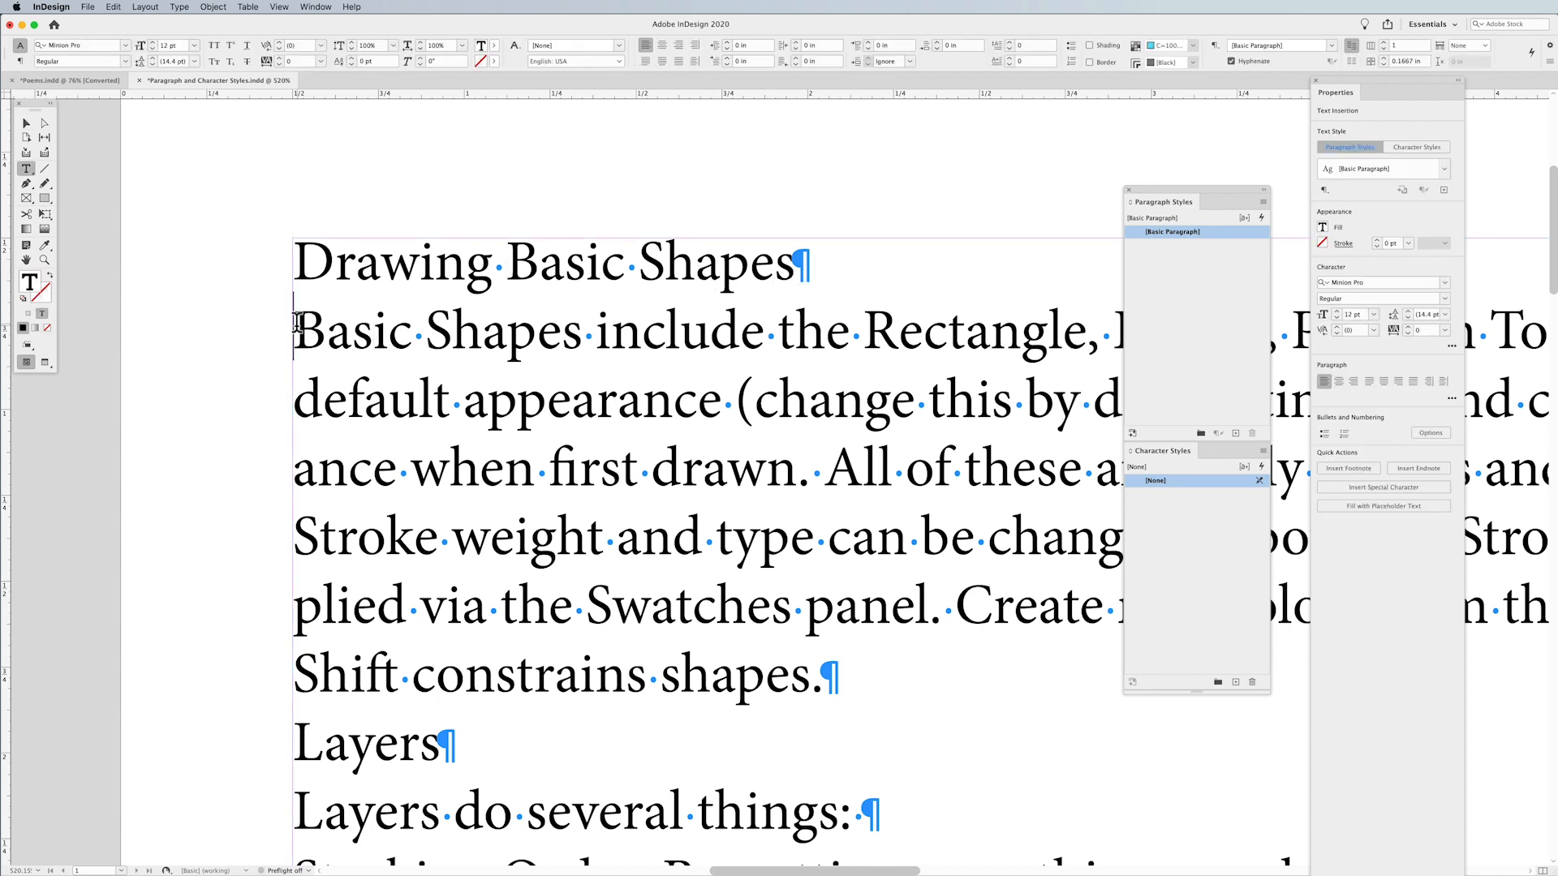
{"action": "key", "text": "Tab"}
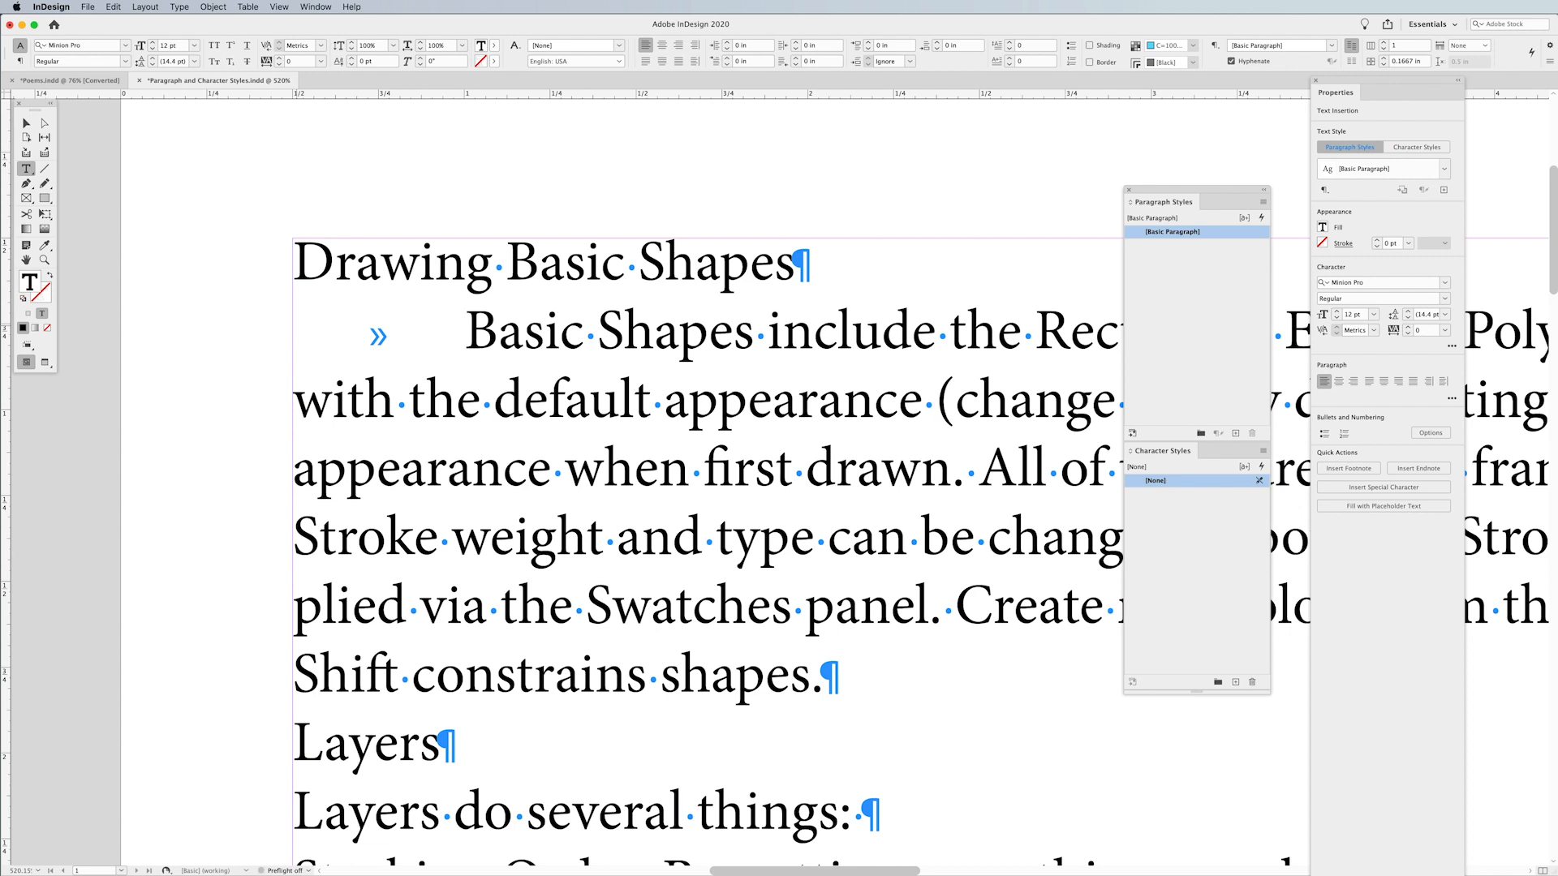
{"action": "key", "text": "BackSpace"}
{"action": "left_click", "coordinate": [26, 123]}
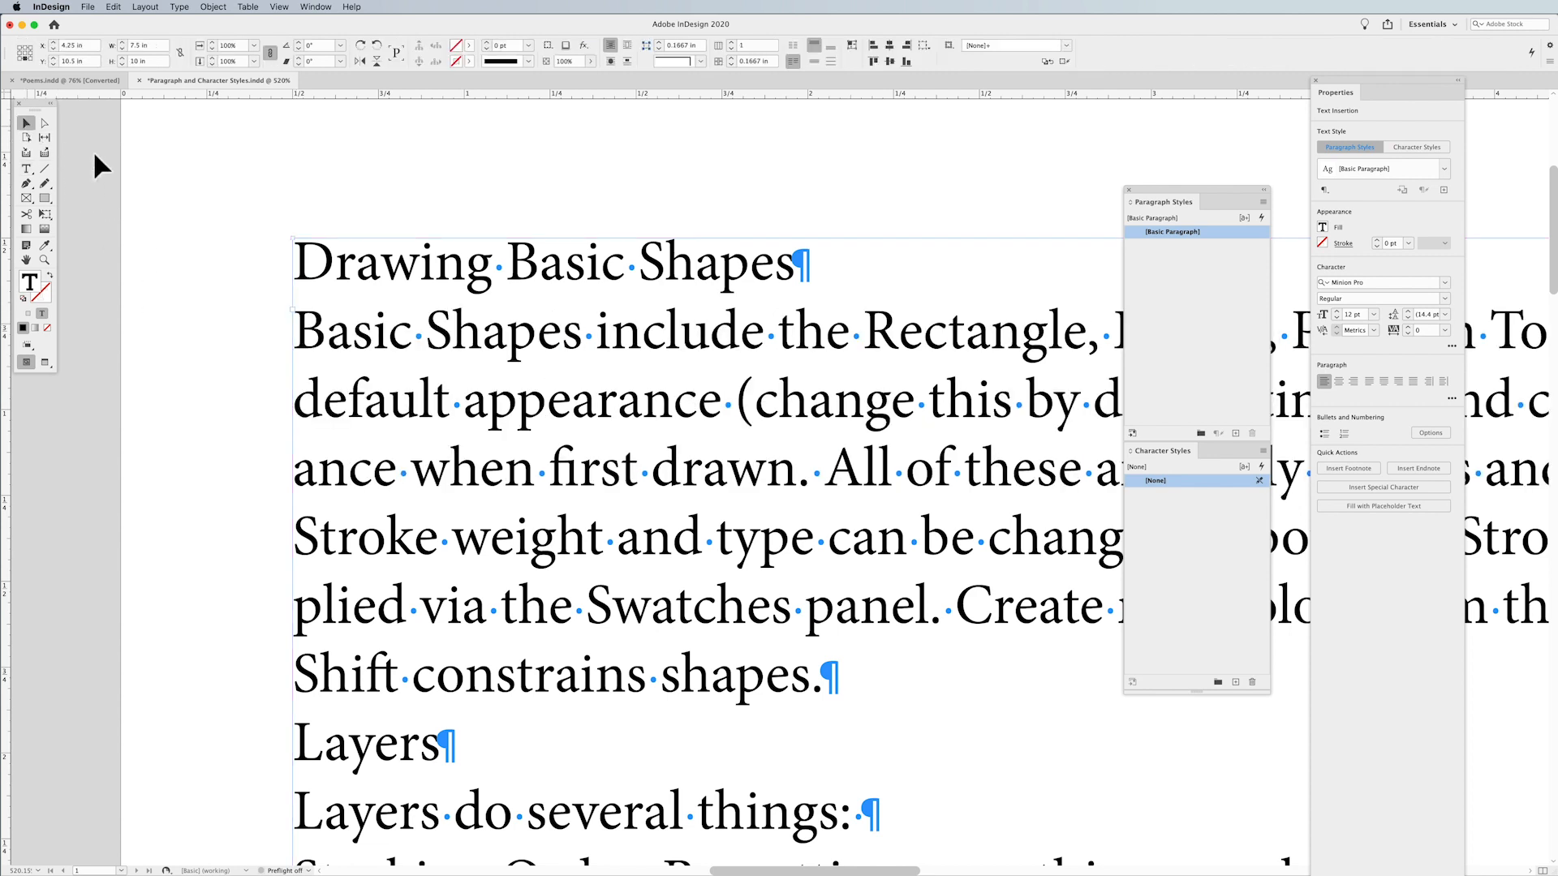
Preview the page without guides and hidden characters, and return to the normal screen mode.
{"action": "key", "text": "w"}
{"action": "left_click", "coordinate": [175, 195]}
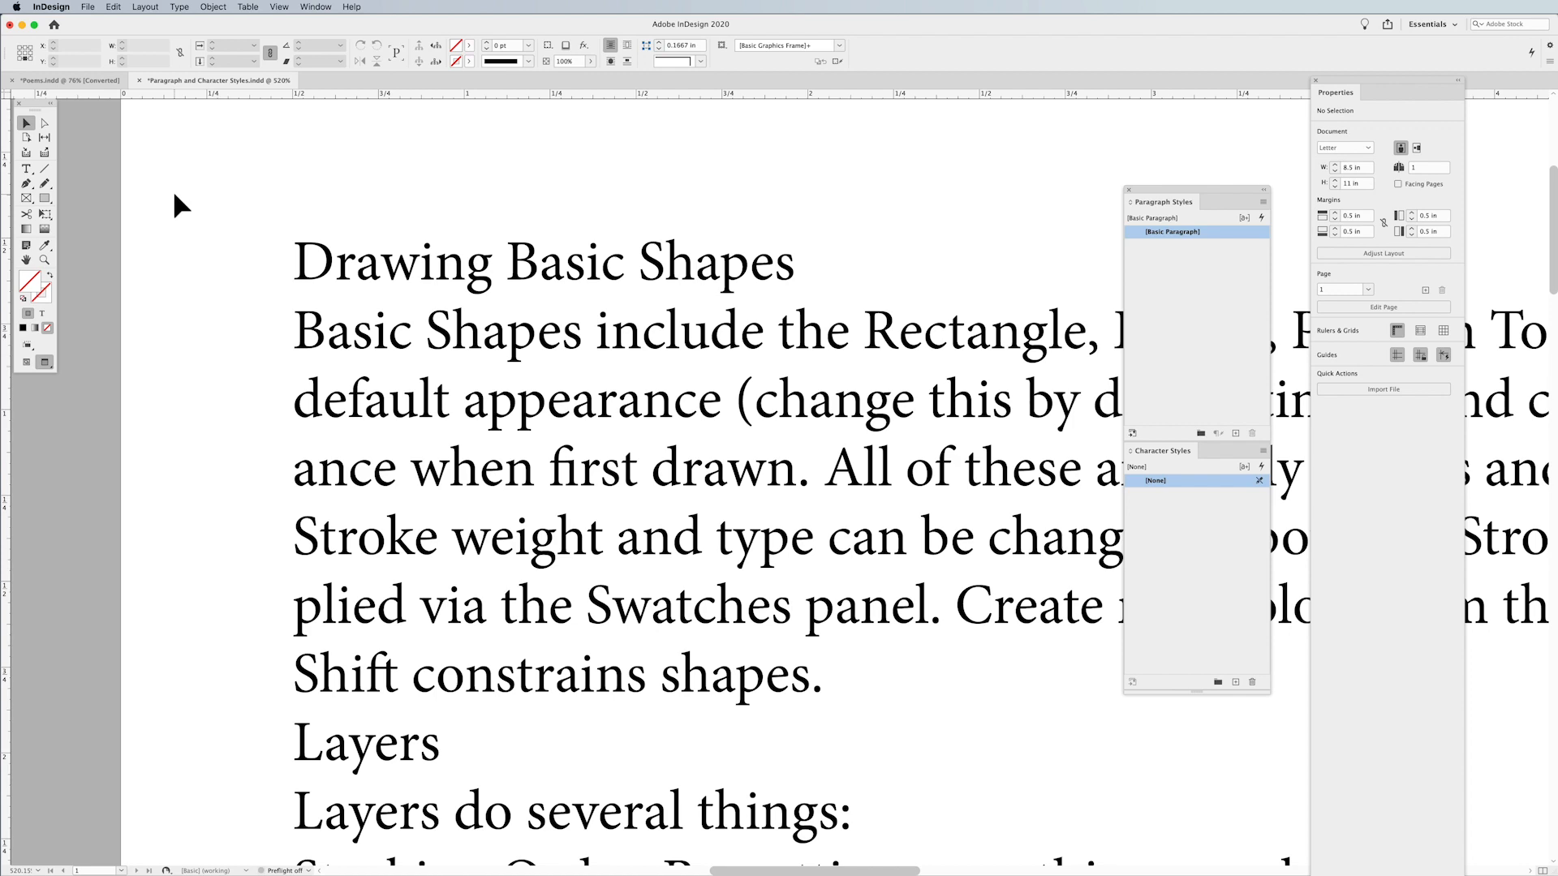
{"action": "key", "text": "super+minus"}
{"action": "key", "text": "super+minus"}
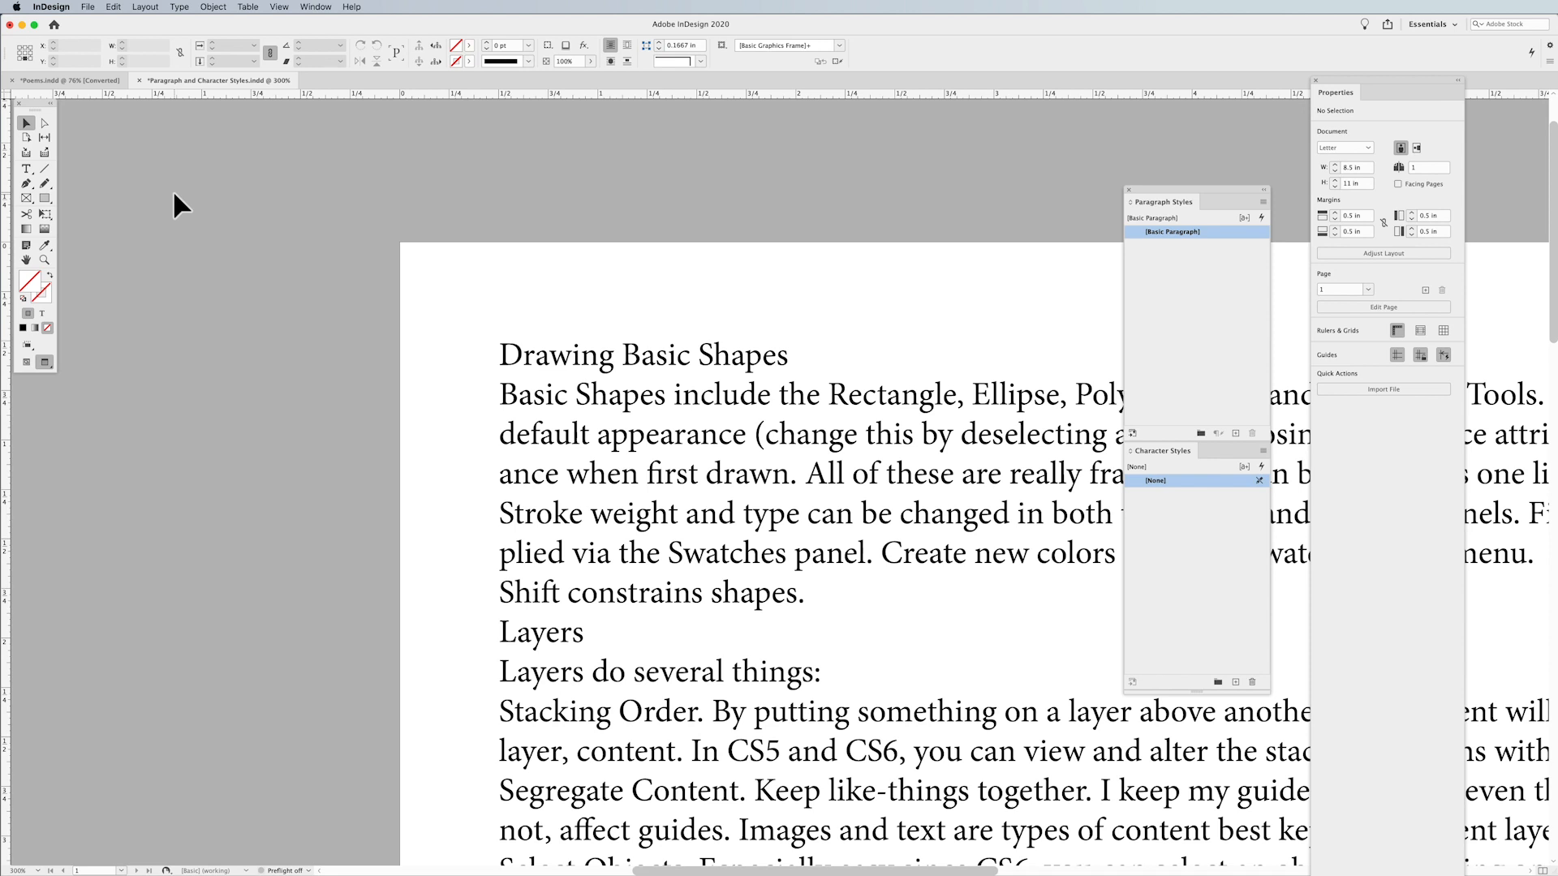
{"action": "key", "text": "w"}
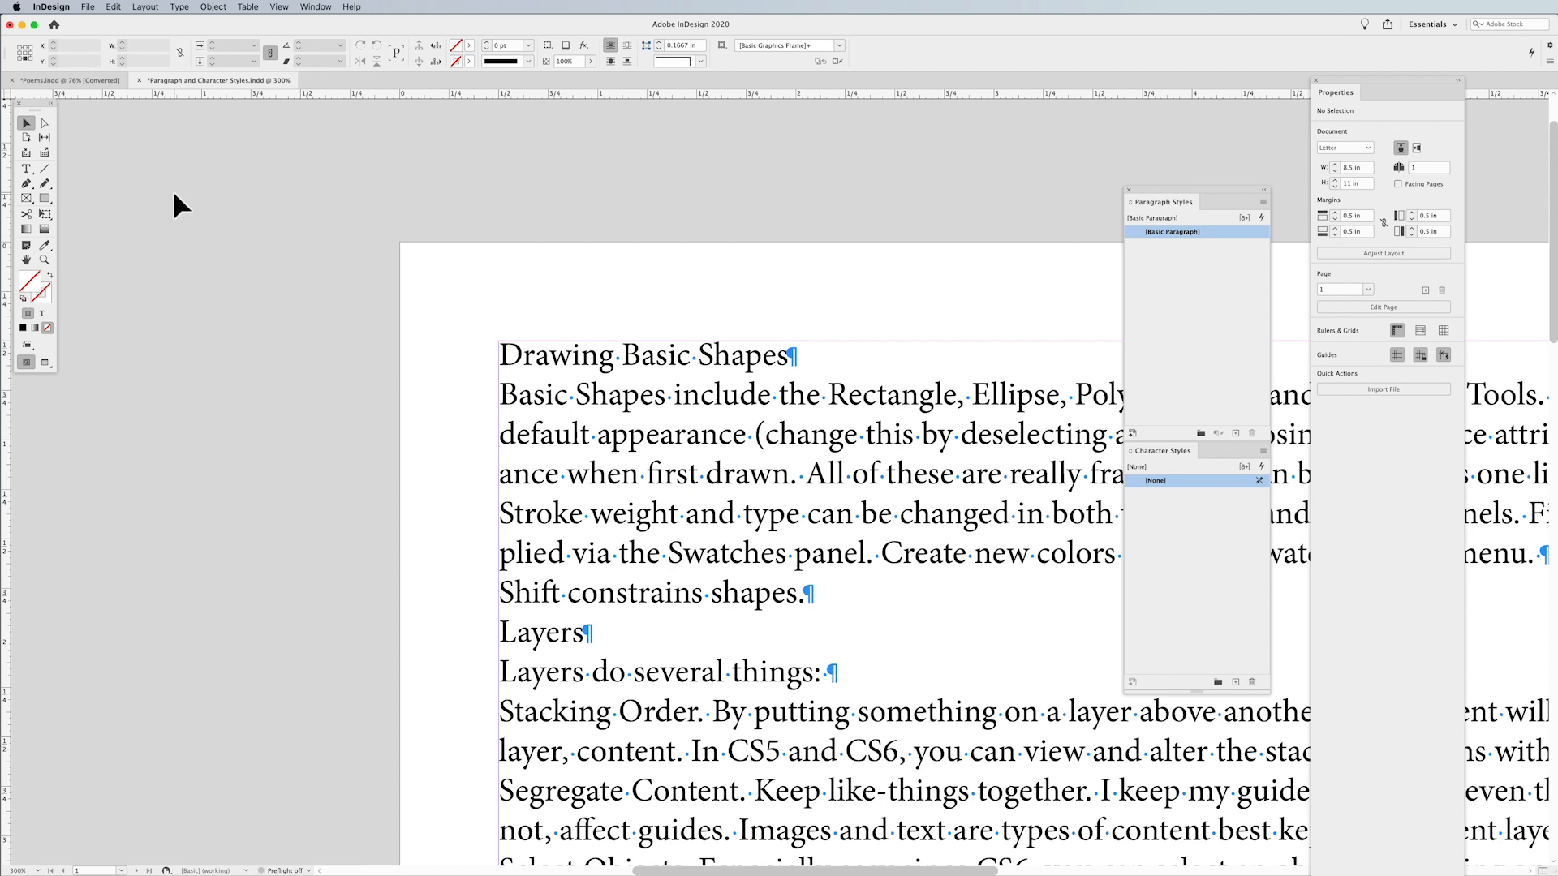
Insert an empty paragraph after the "Drawing Basic Shapes" heading, after "Shift constrains shapes." and after the "Styles" heading.
{"action": "key", "text": "super+minus"}
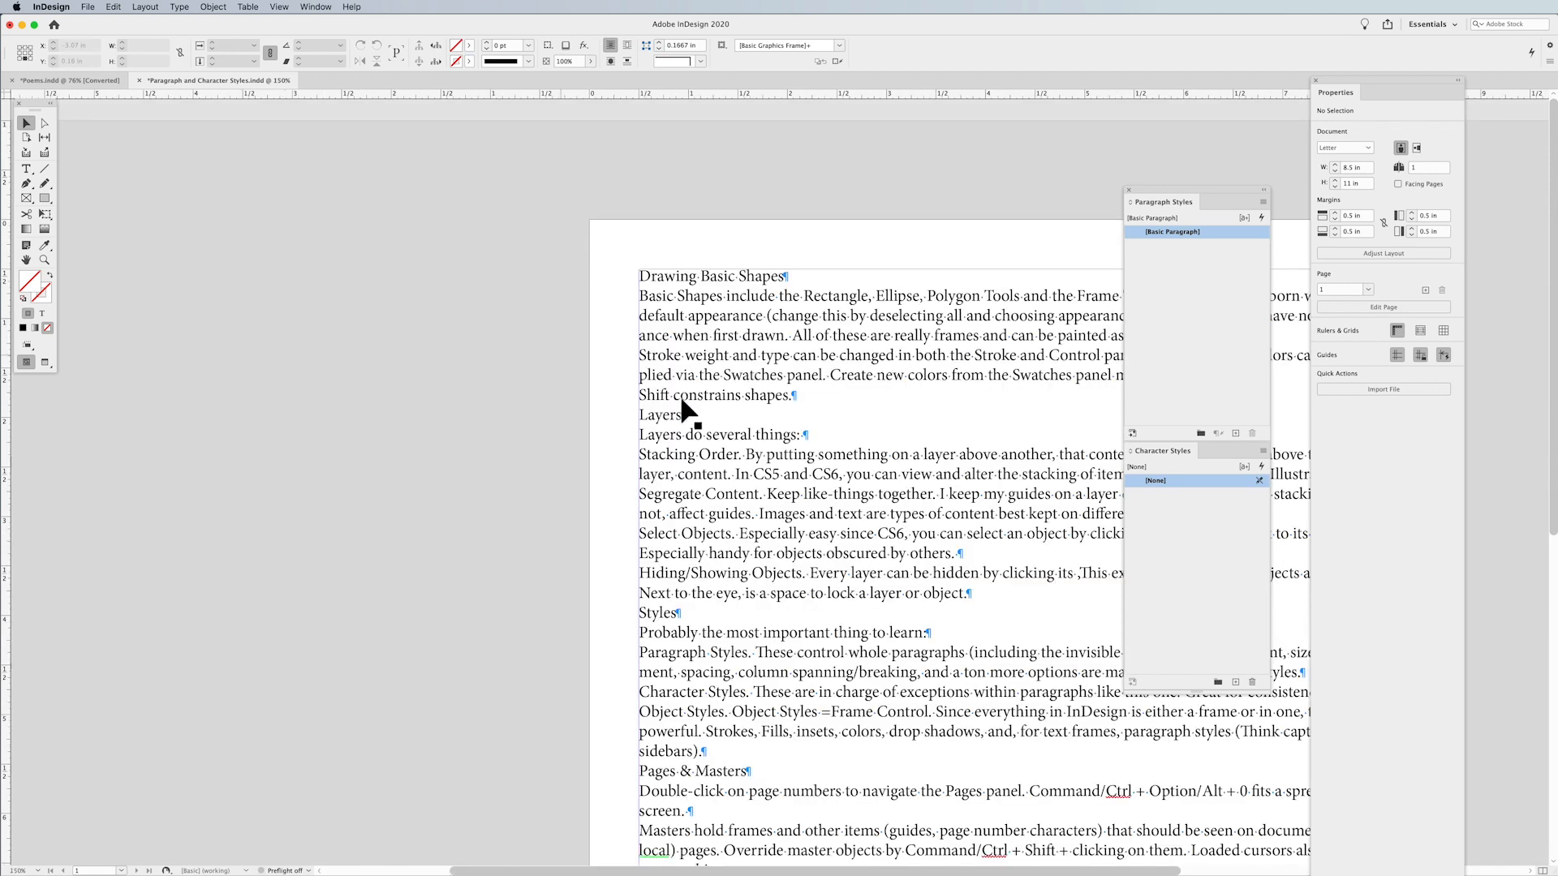
{"action": "left_click_drag", "start_coordinate": [793, 406], "coordinate": [587, 438]}
{"action": "key", "text": "t"}
{"action": "left_click", "coordinate": [594, 272]}
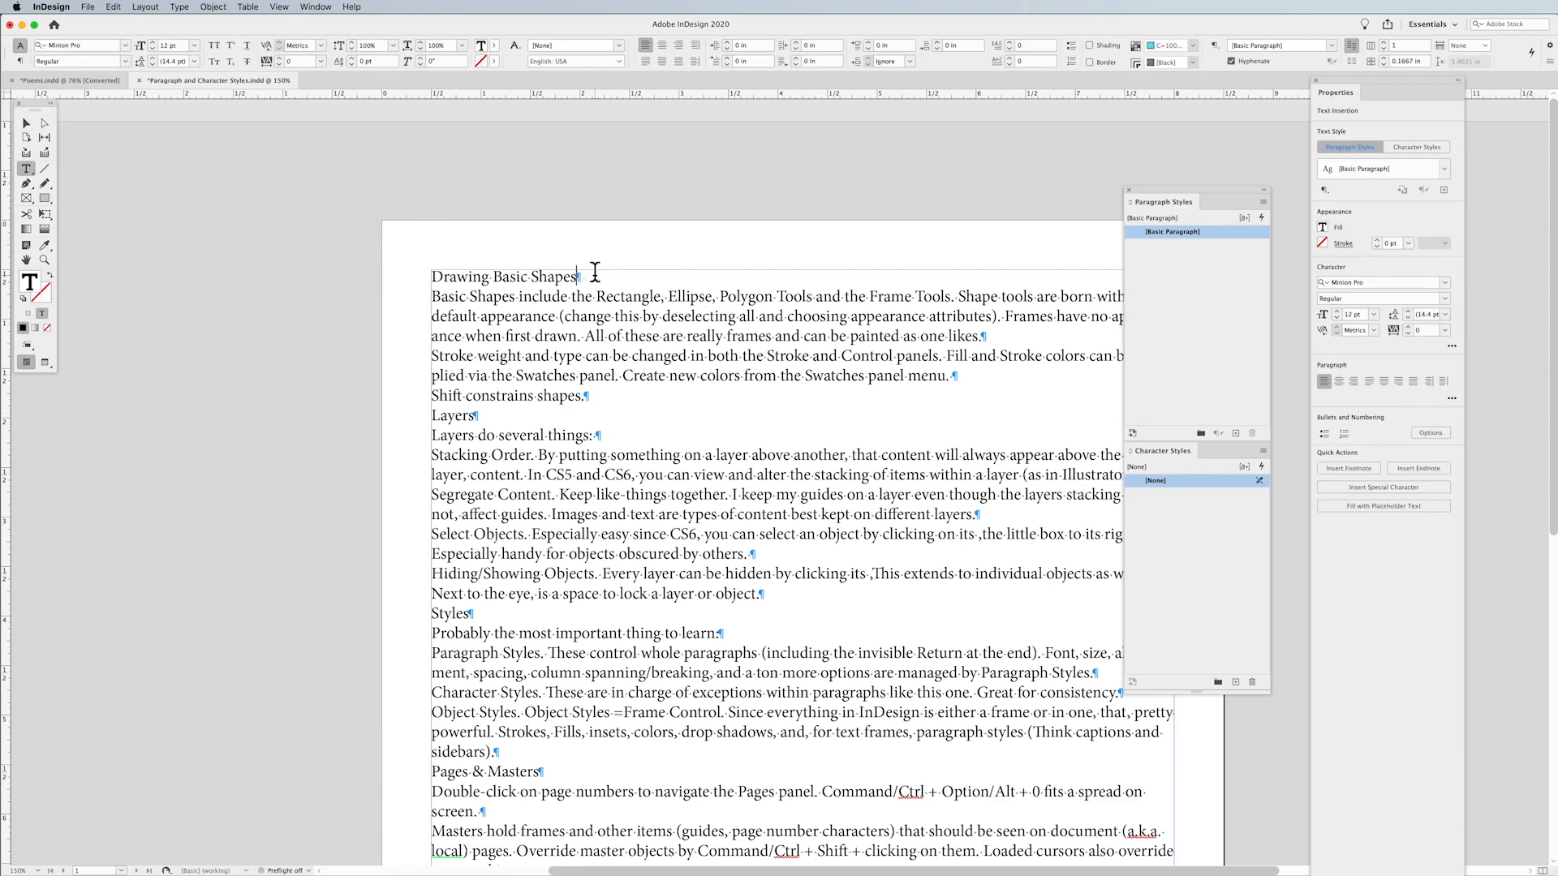
{"action": "key", "text": "Return"}
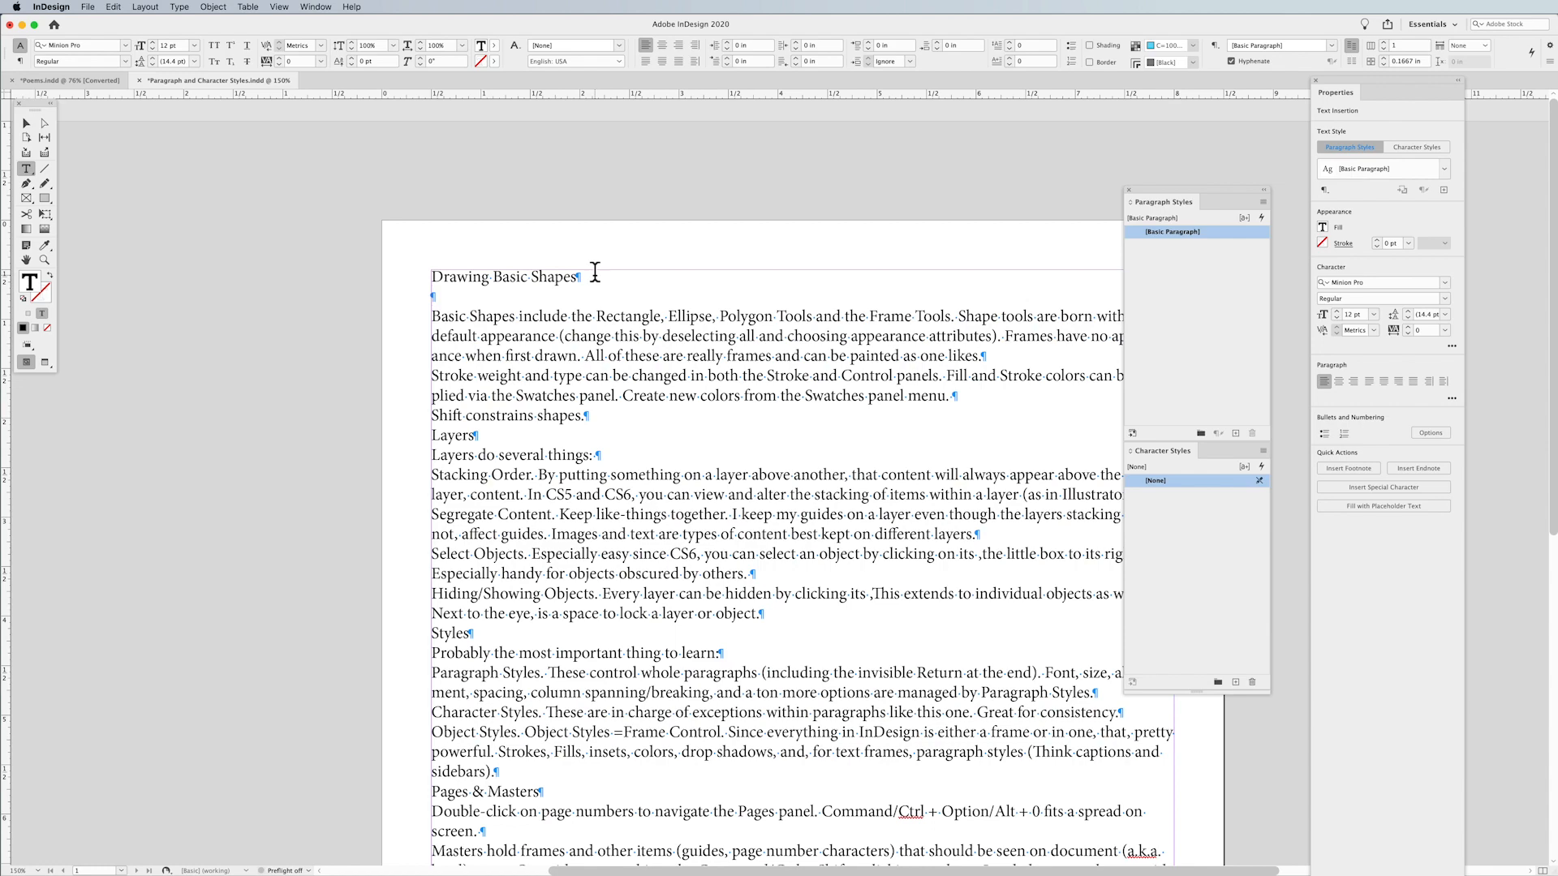
{"action": "left_click", "coordinate": [598, 414]}
{"action": "key", "text": "Return"}
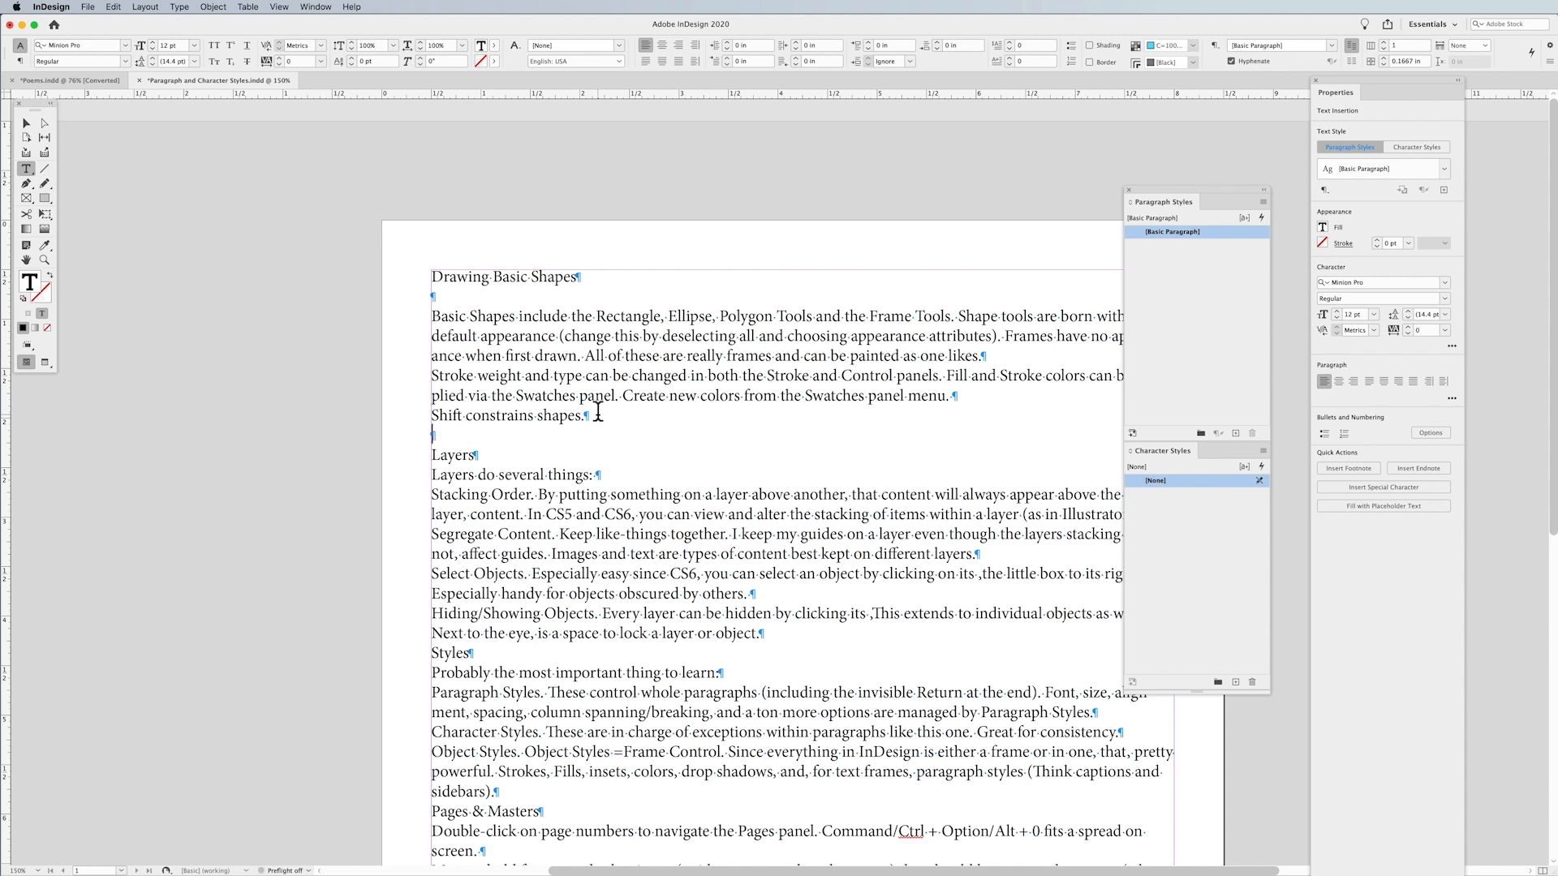
{"action": "left_click", "coordinate": [523, 654]}
{"action": "key", "text": "Return"}
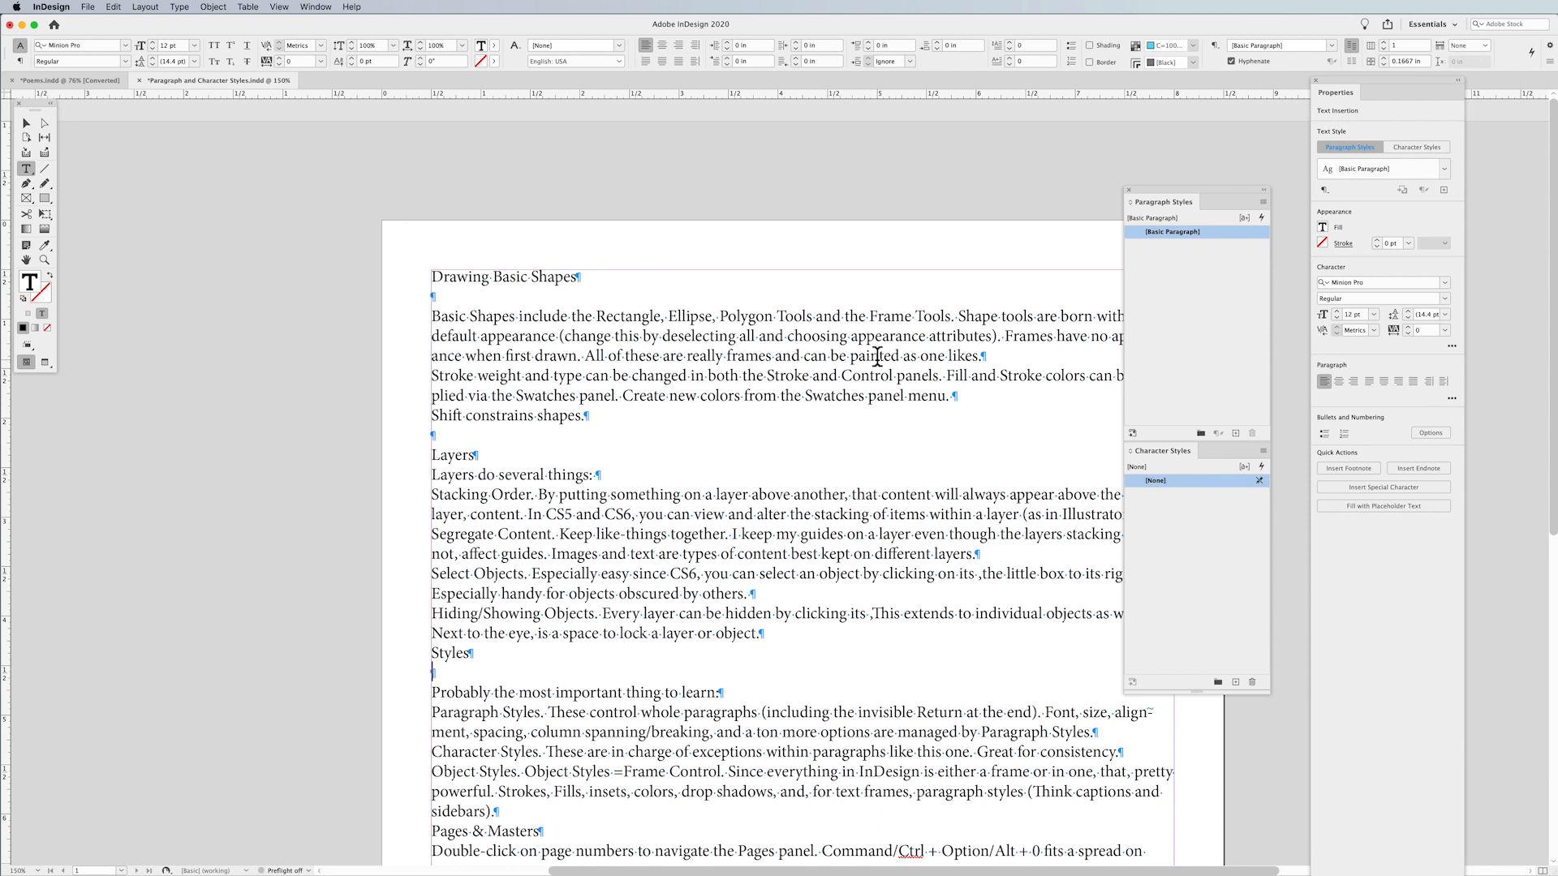
{"action": "left_click_drag", "start_coordinate": [434, 296], "coordinate": [443, 297]}
{"action": "left_click", "coordinate": [555, 350]}
{"action": "left_click", "coordinate": [457, 299]}
{"action": "double_click", "coordinate": [458, 300]}
{"action": "left_click_drag", "start_coordinate": [457, 277], "coordinate": [536, 276]}
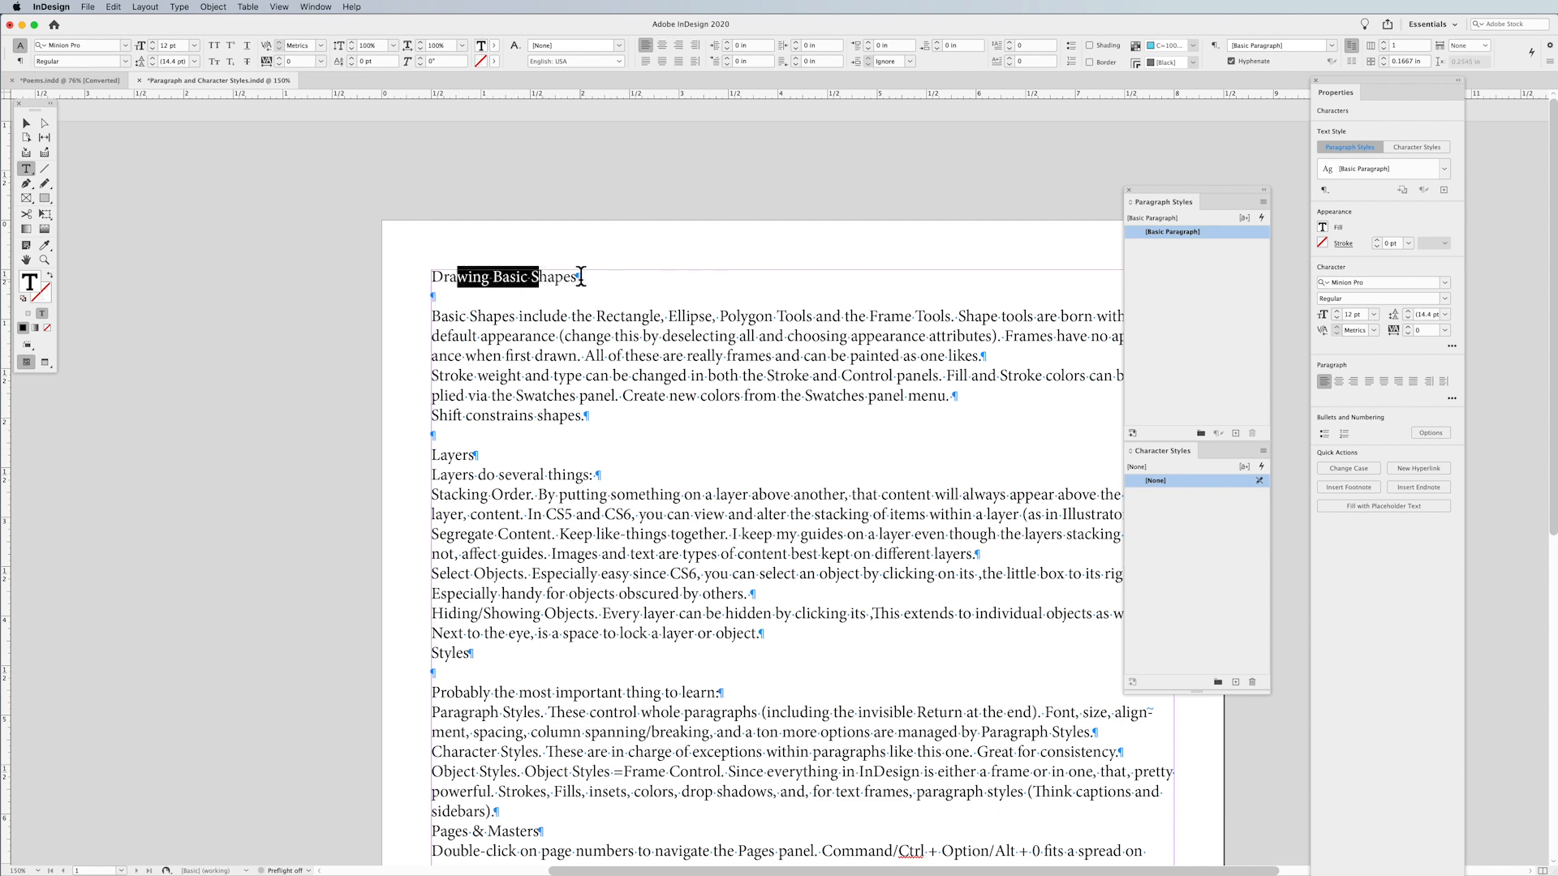
{"action": "left_click", "coordinate": [435, 294]}
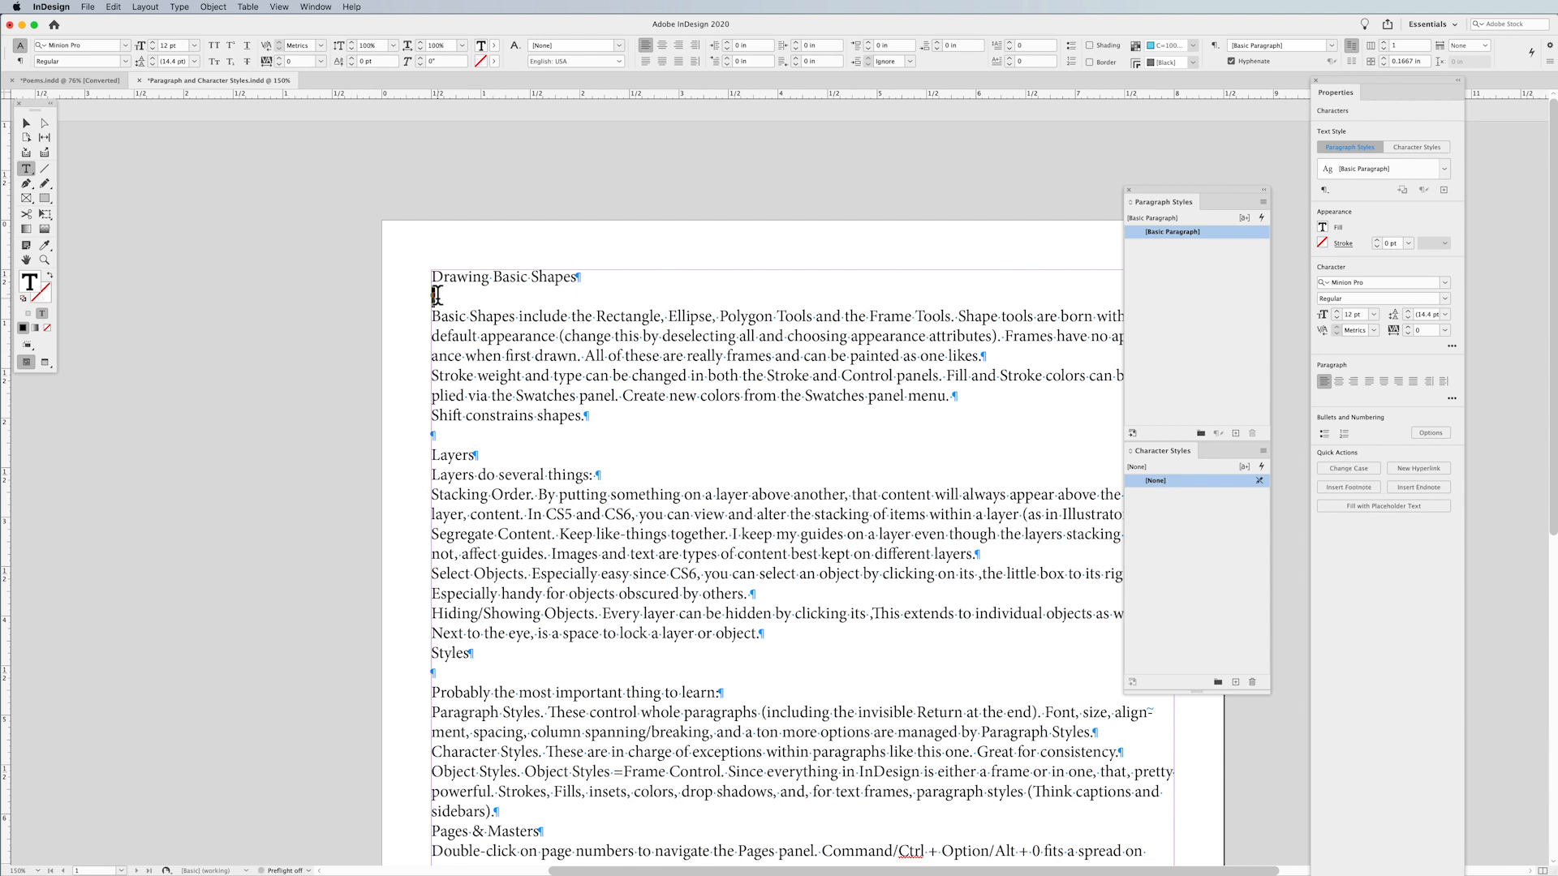
Open Find/Change for the story and load the saved query Multiple Return to Single Return.
{"action": "left_click", "coordinate": [435, 294]}
{"action": "left_click", "coordinate": [114, 8]}
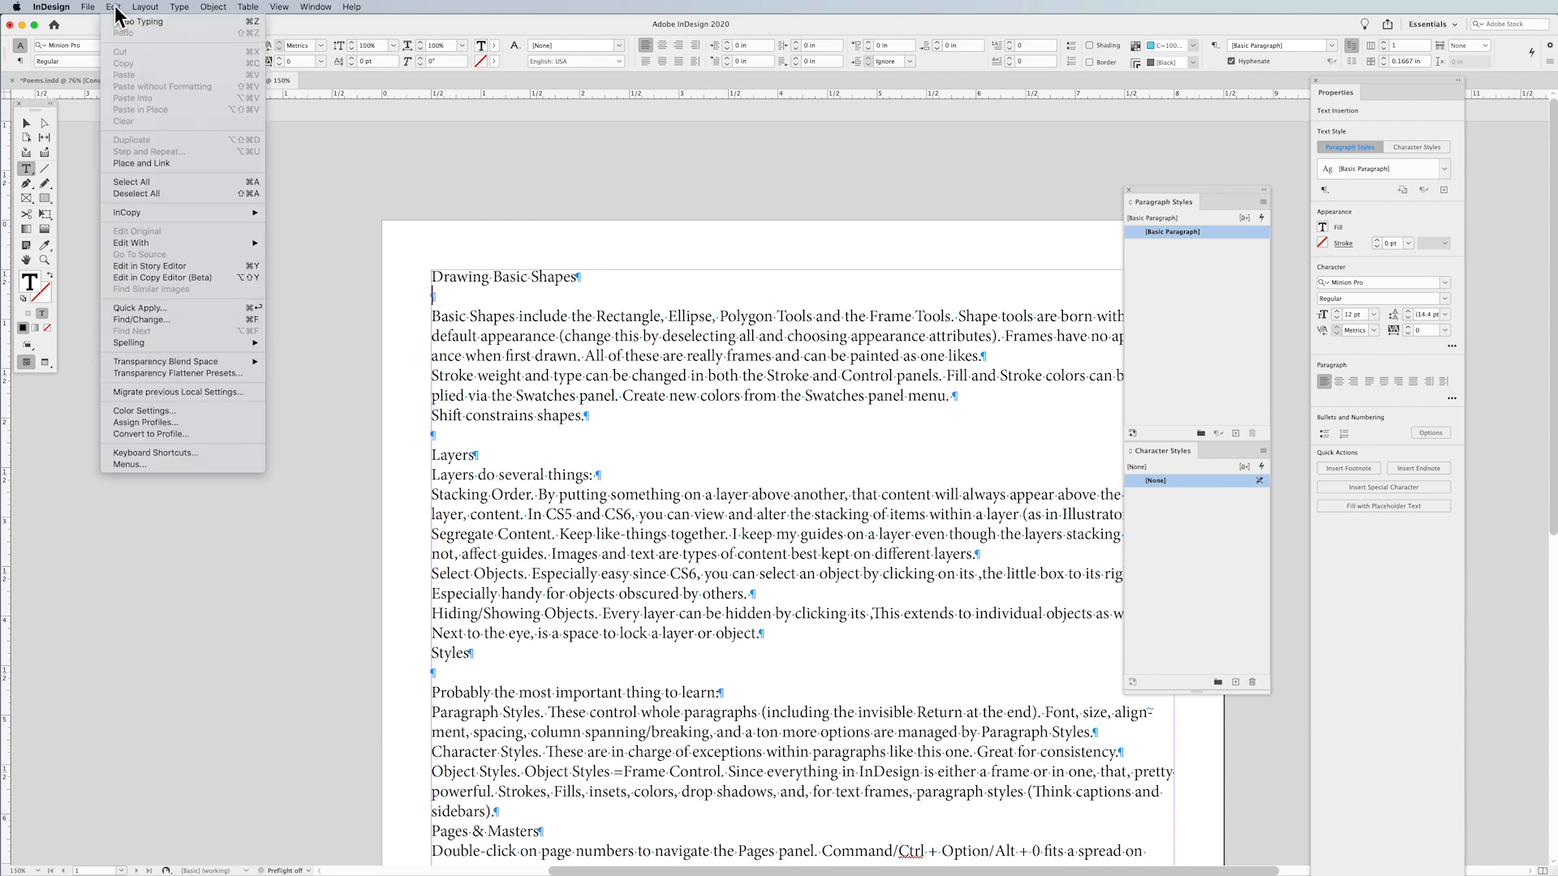
{"action": "left_click", "coordinate": [141, 318]}
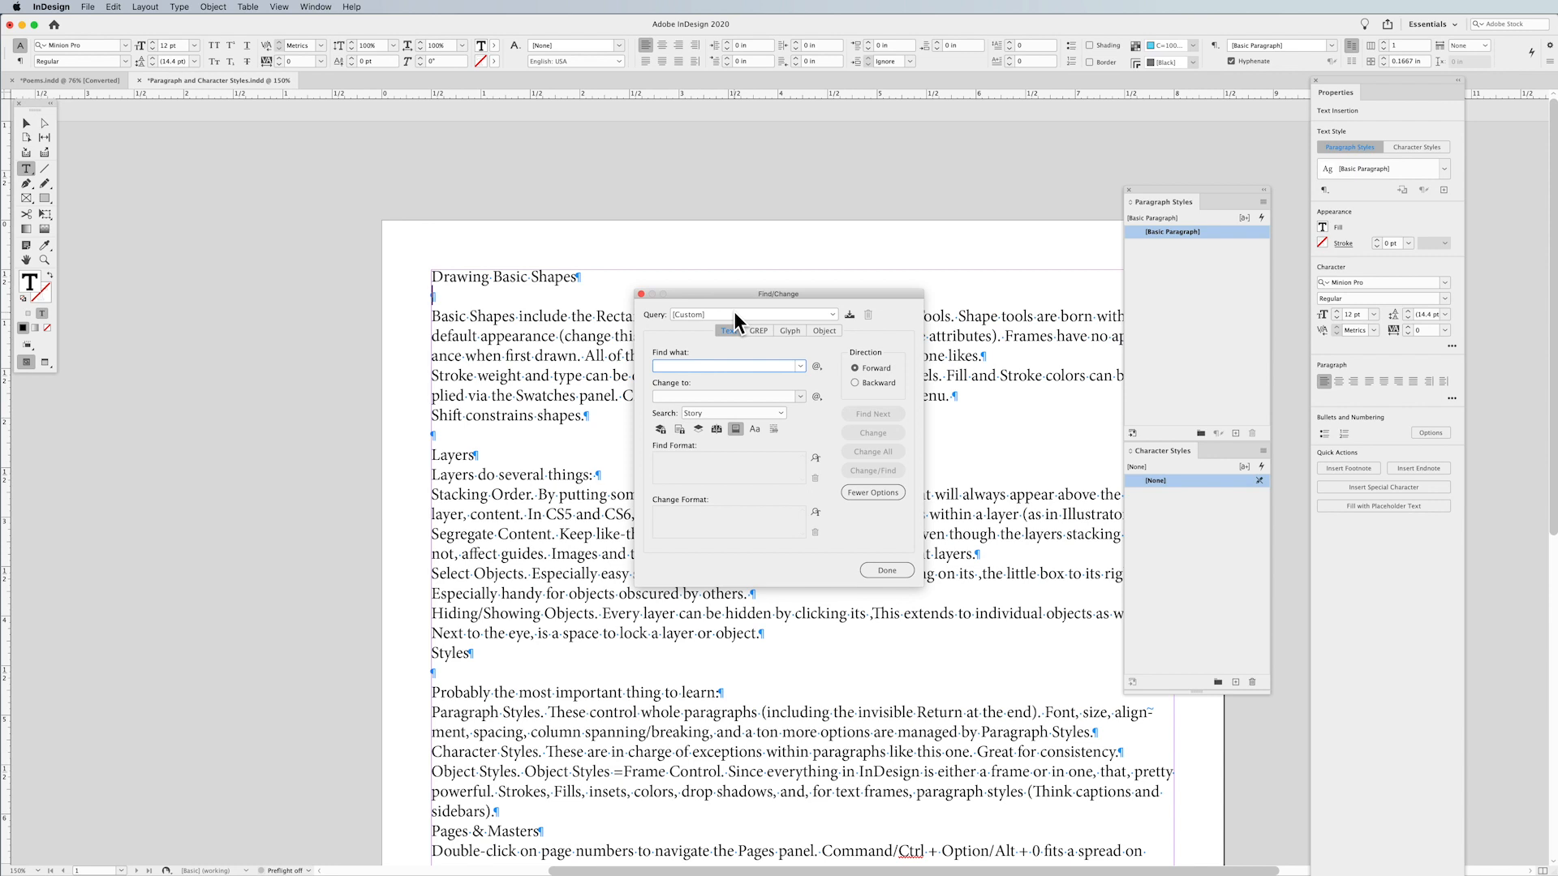
{"action": "left_click", "coordinate": [735, 315]}
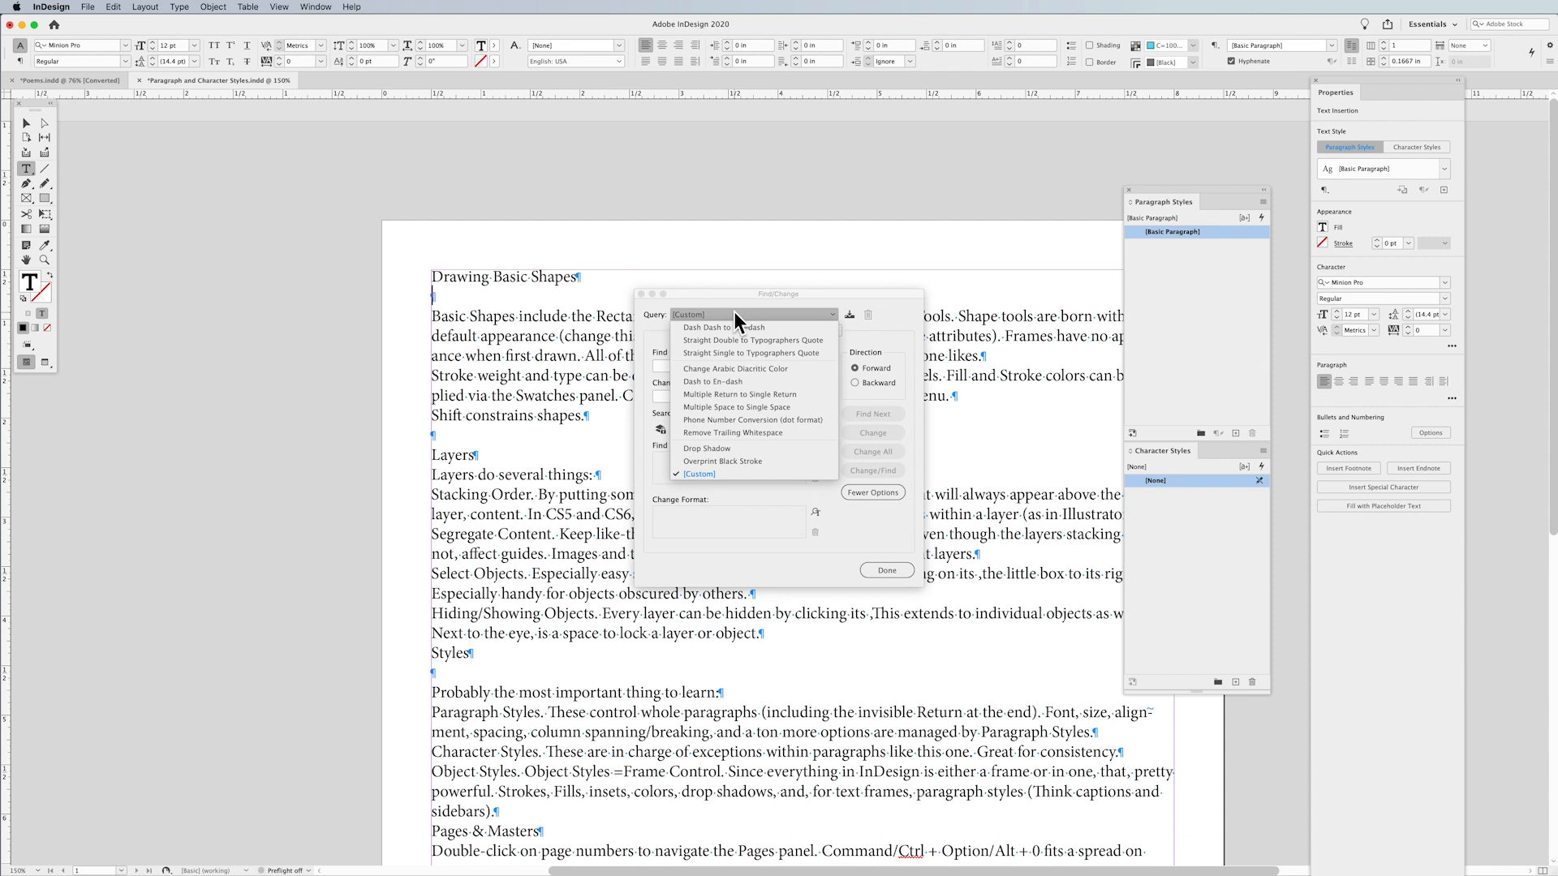
{"action": "left_click", "coordinate": [737, 395]}
{"action": "left_click", "coordinate": [707, 367]}
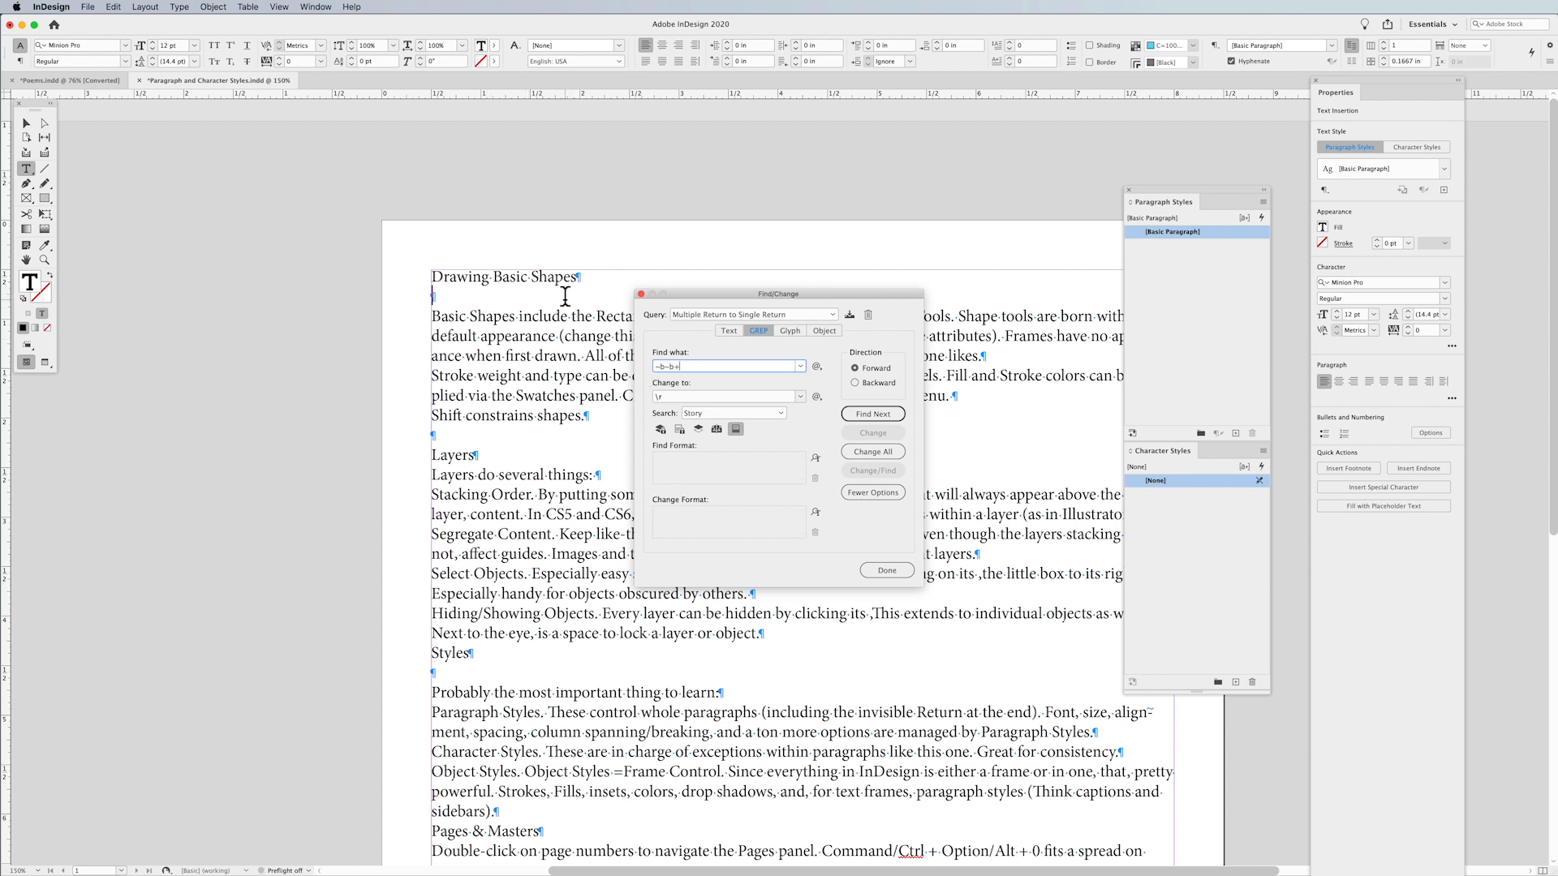
Replace all multiple returns with single returns in the story and close Find/Change.
{"action": "left_click", "coordinate": [728, 413]}
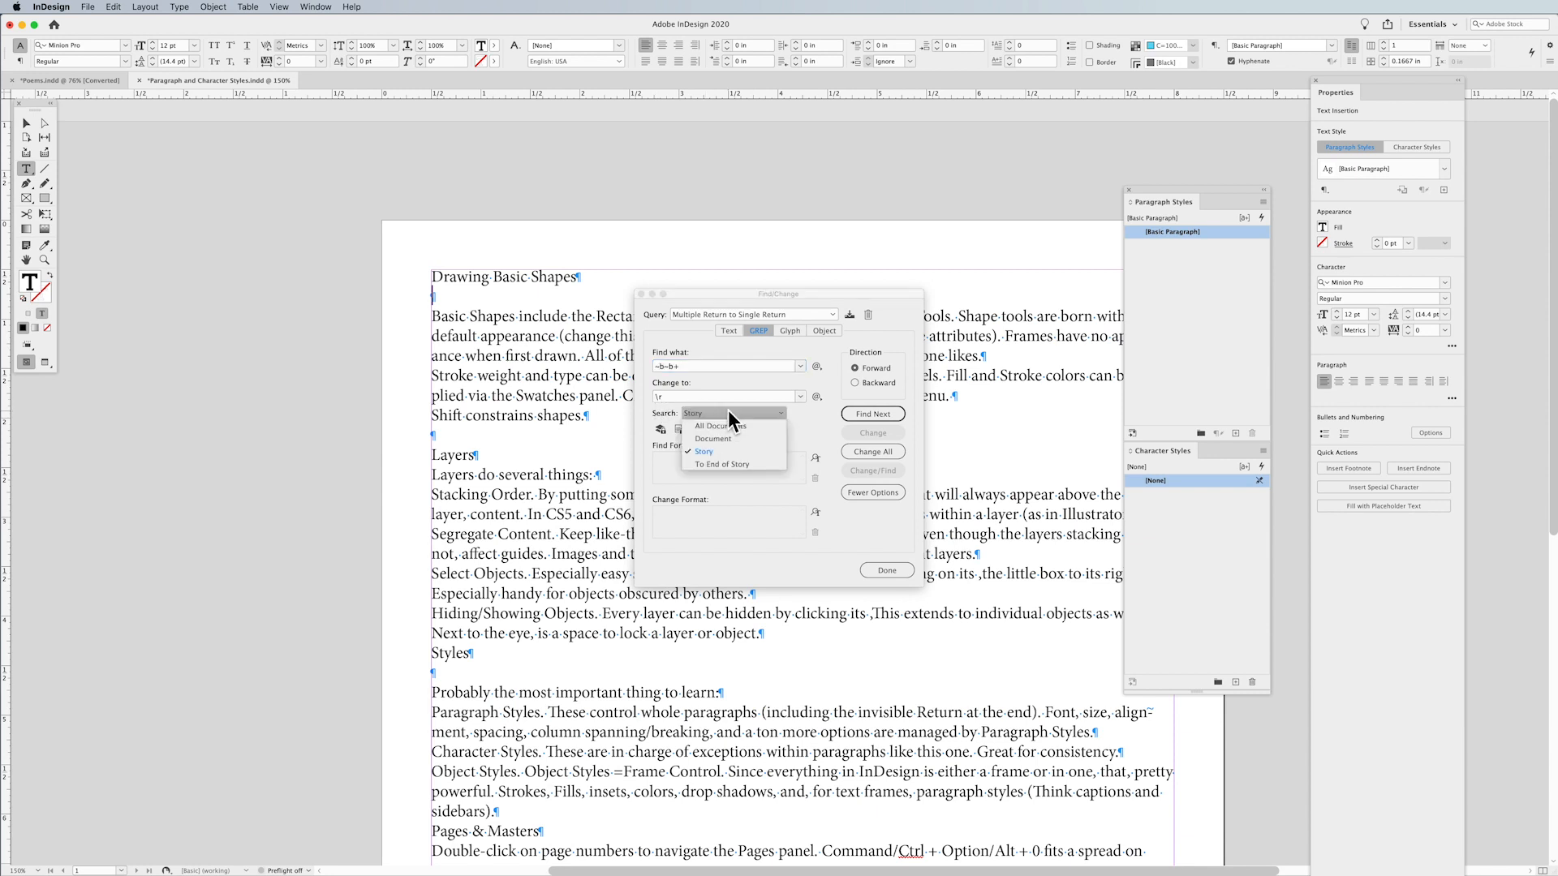
{"action": "left_click", "coordinate": [892, 451]}
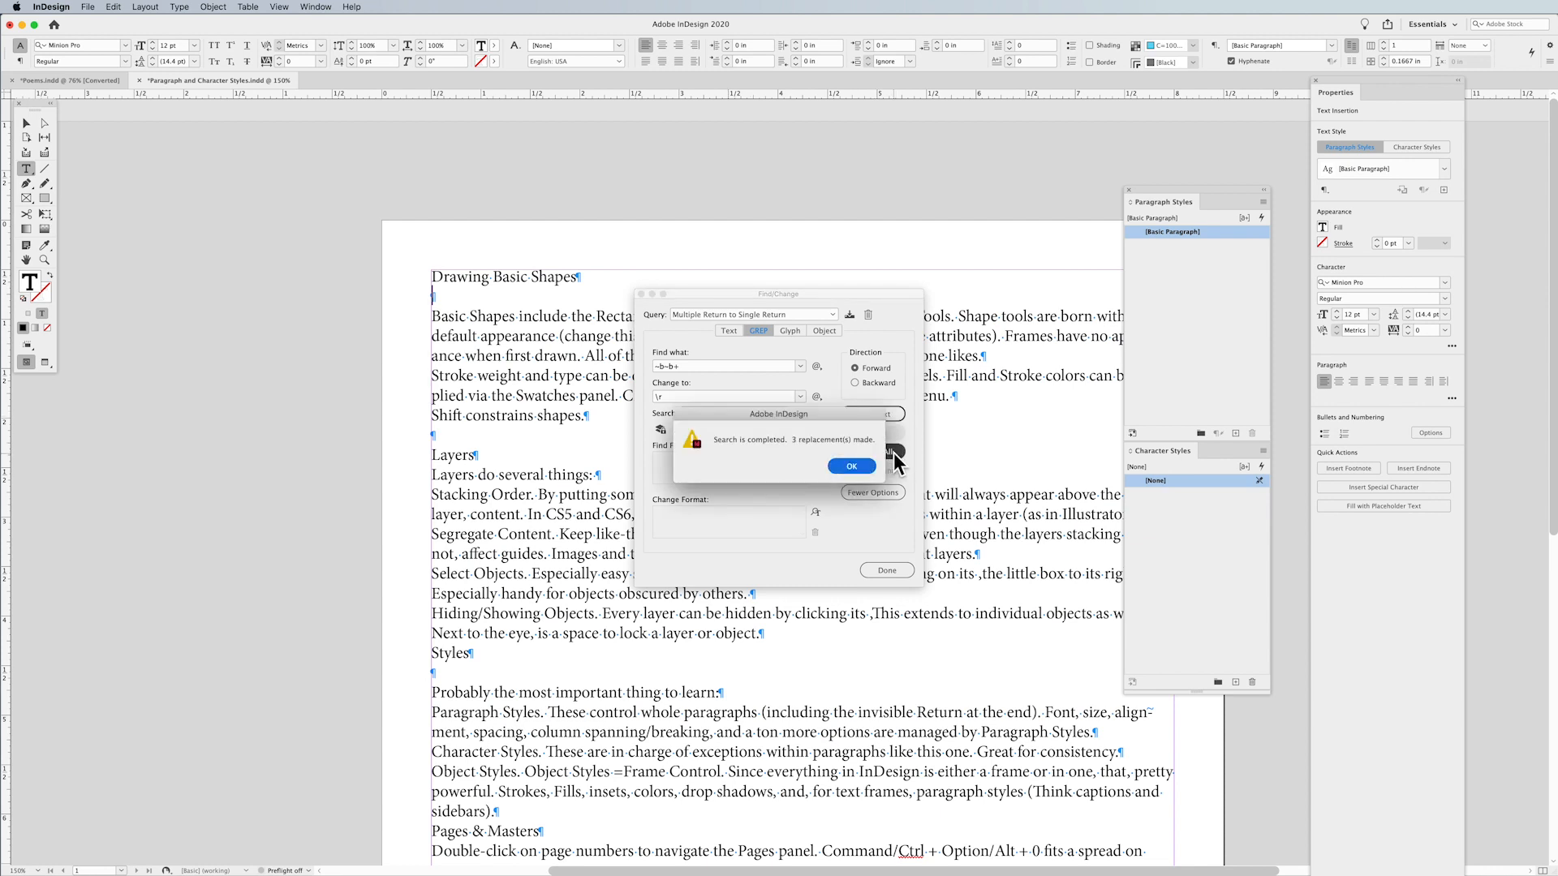
{"action": "left_click", "coordinate": [851, 467]}
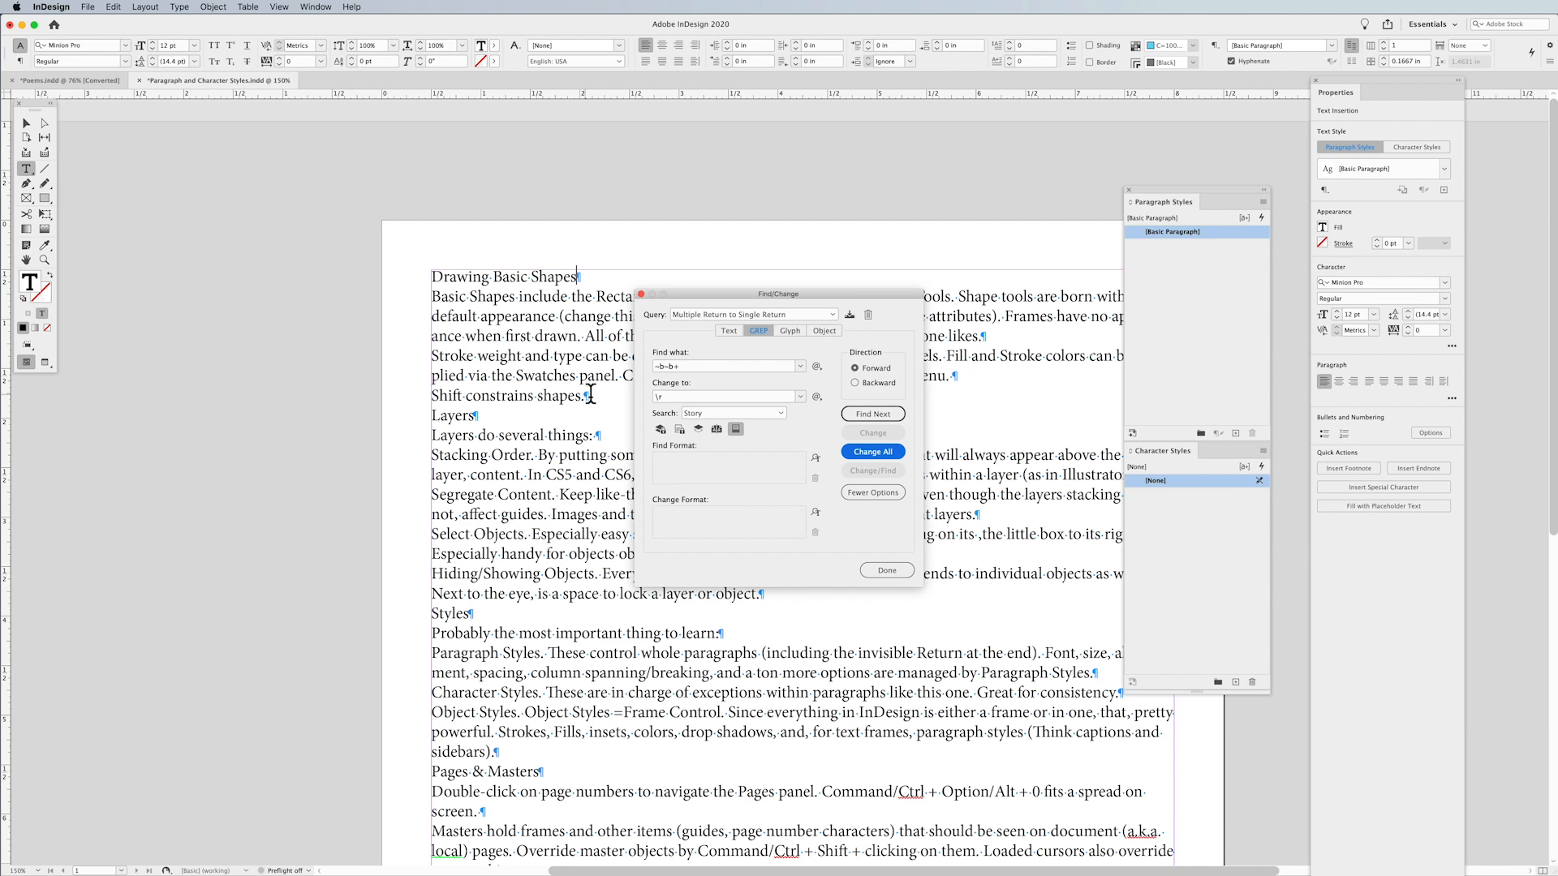
{"action": "left_click", "coordinate": [888, 570]}
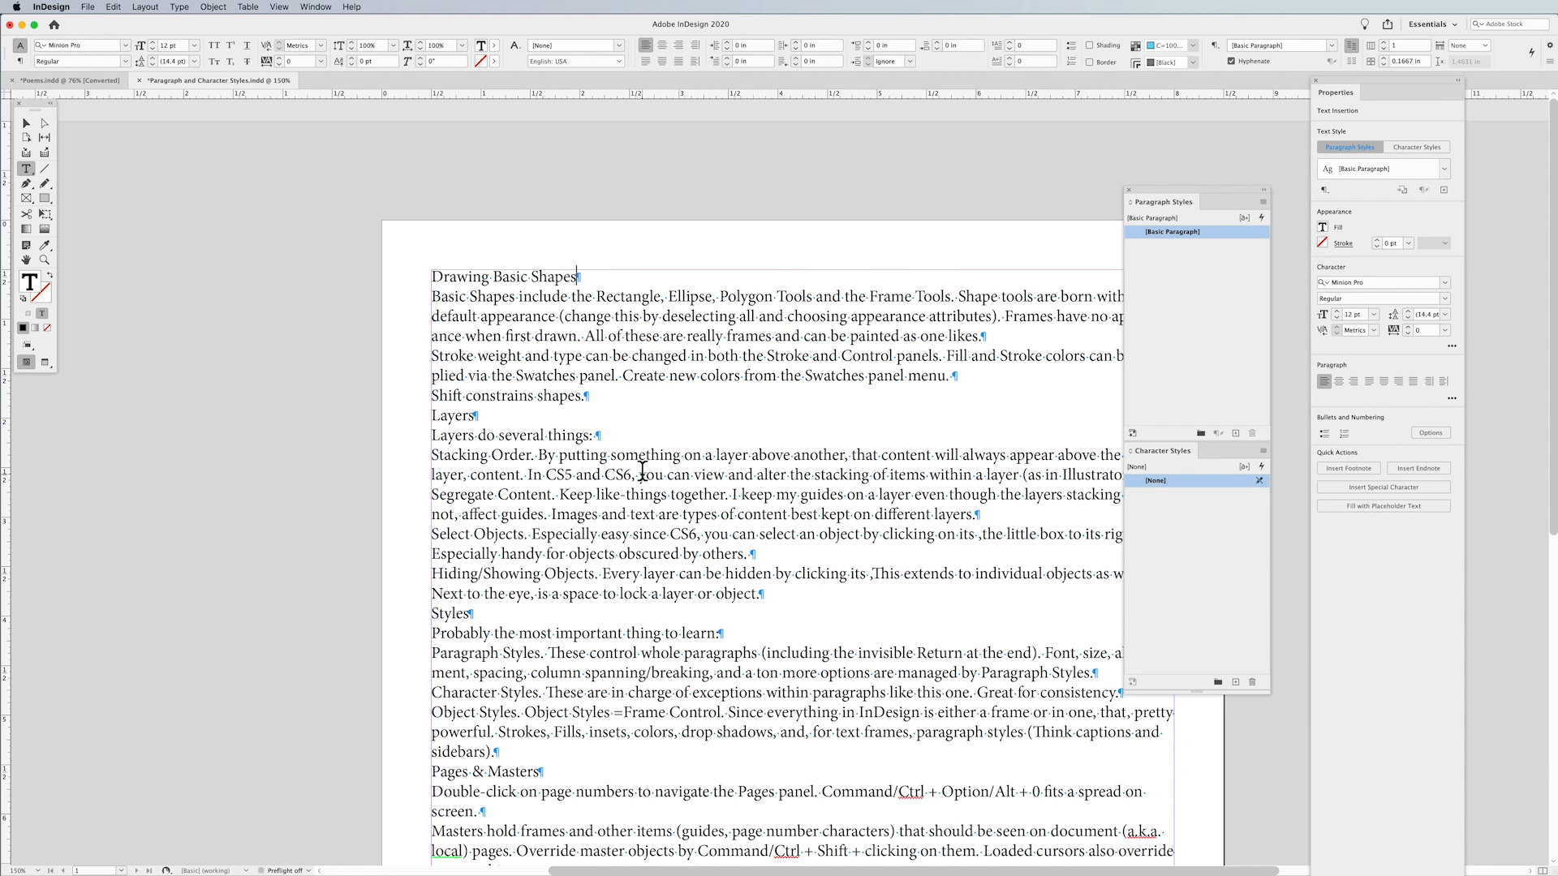
{"action": "left_click_drag", "start_coordinate": [451, 277], "coordinate": [554, 278]}
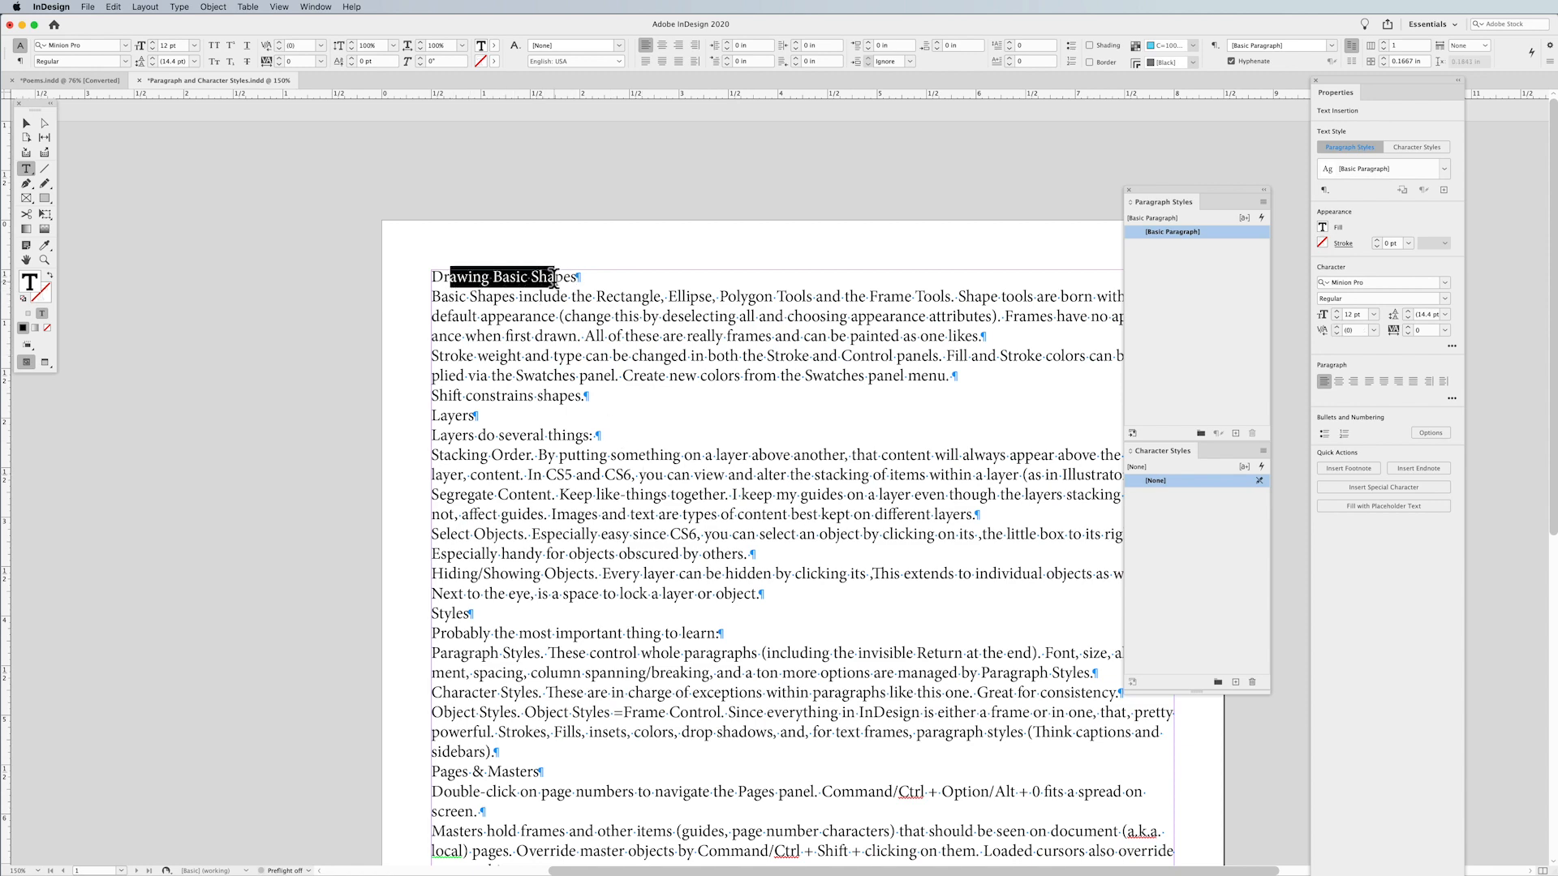
{"action": "left_click_drag", "start_coordinate": [640, 316], "coordinate": [638, 349]}
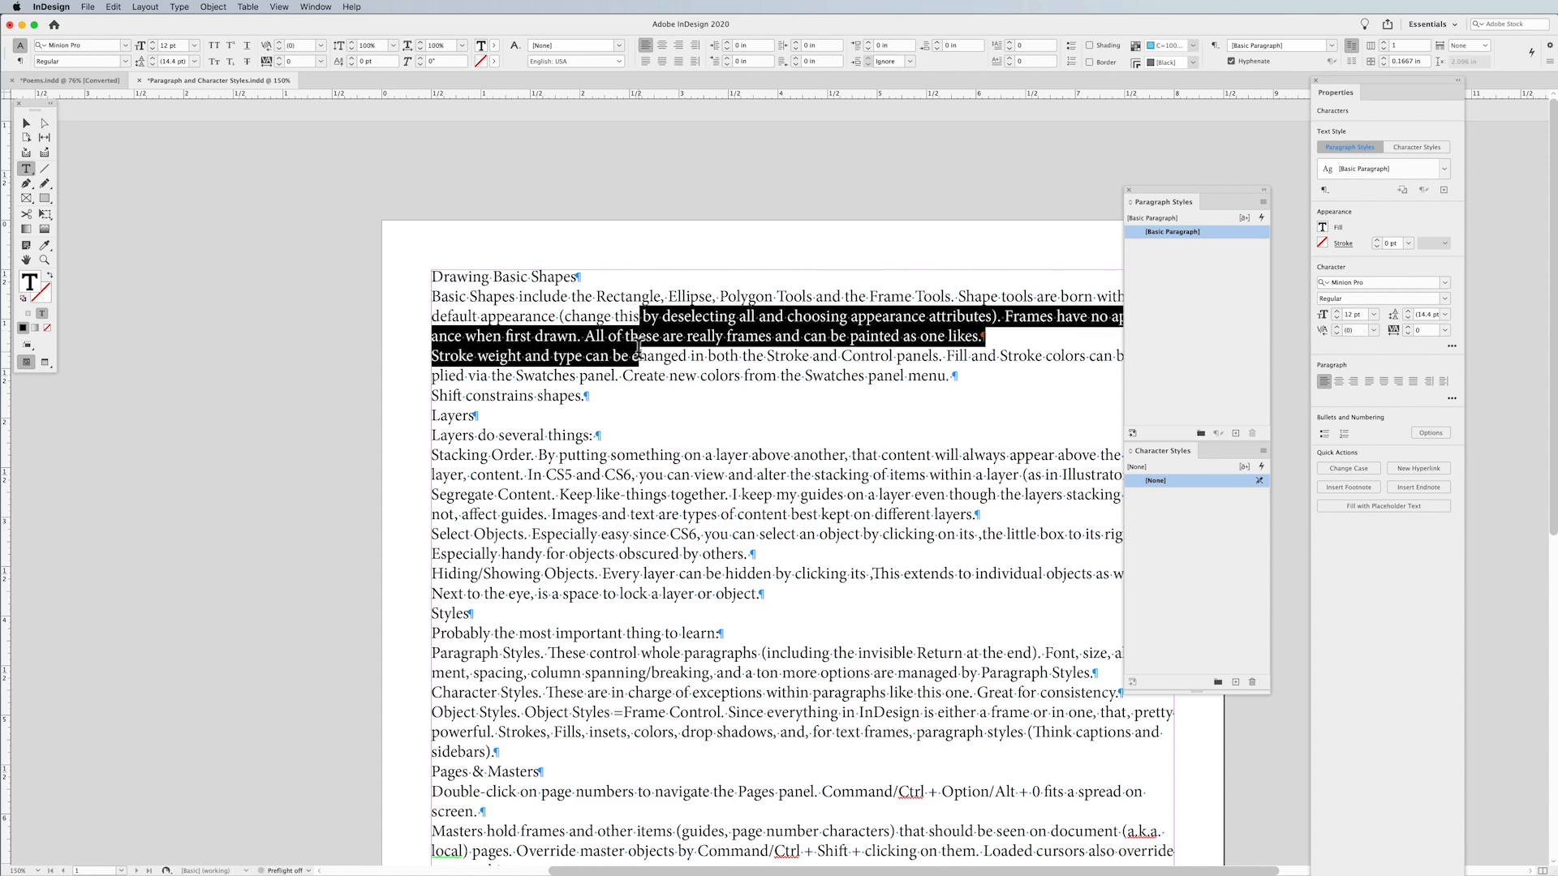
{"action": "left_click_drag", "start_coordinate": [443, 415], "coordinate": [471, 415]}
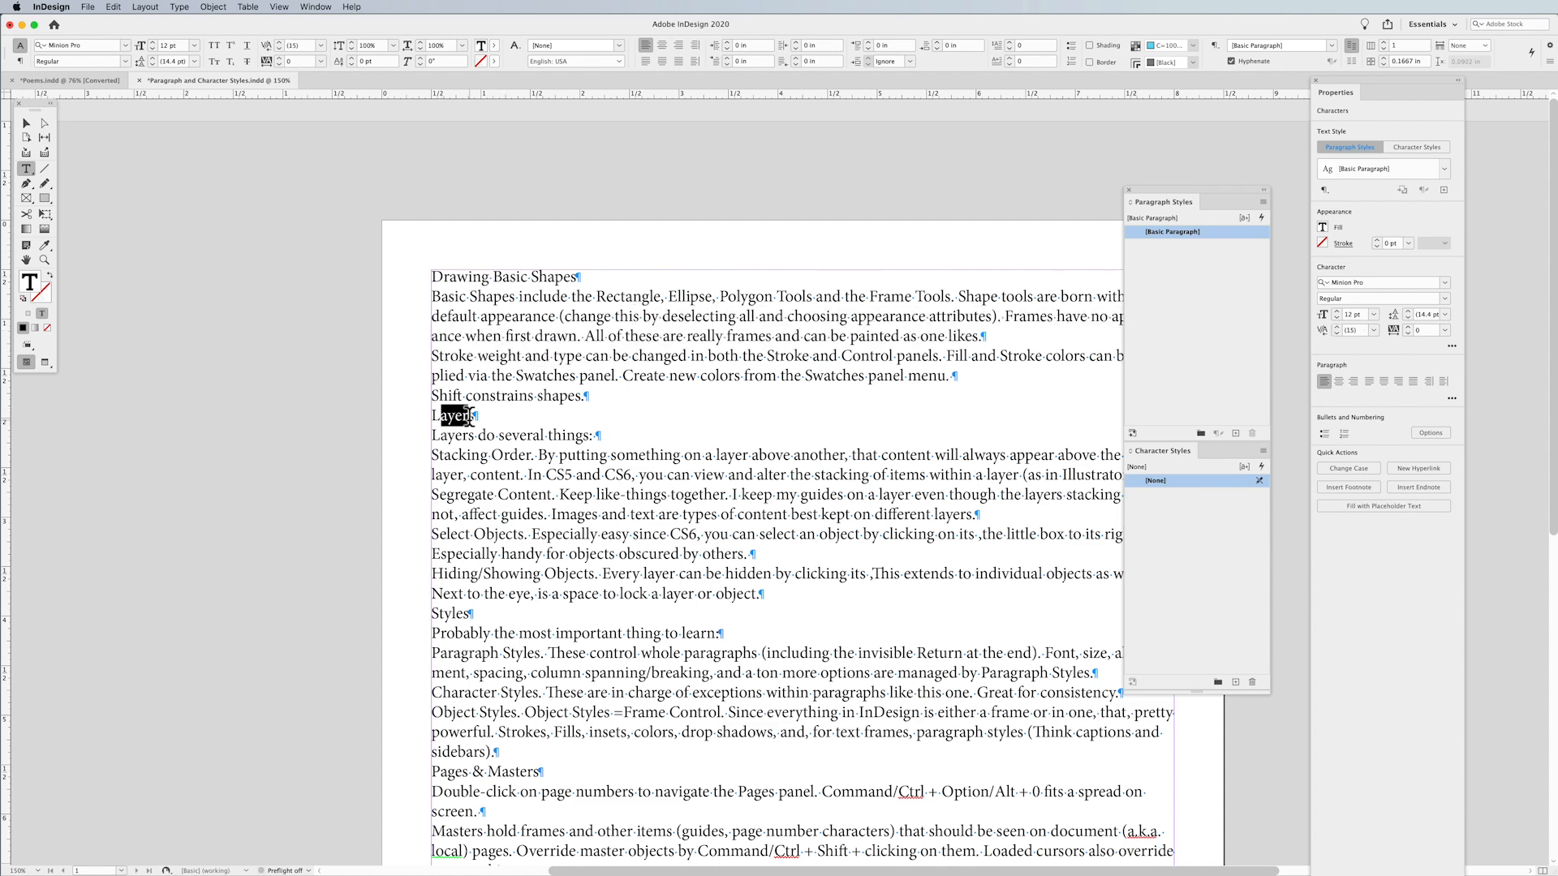
{"action": "left_click_drag", "start_coordinate": [516, 474], "coordinate": [525, 570]}
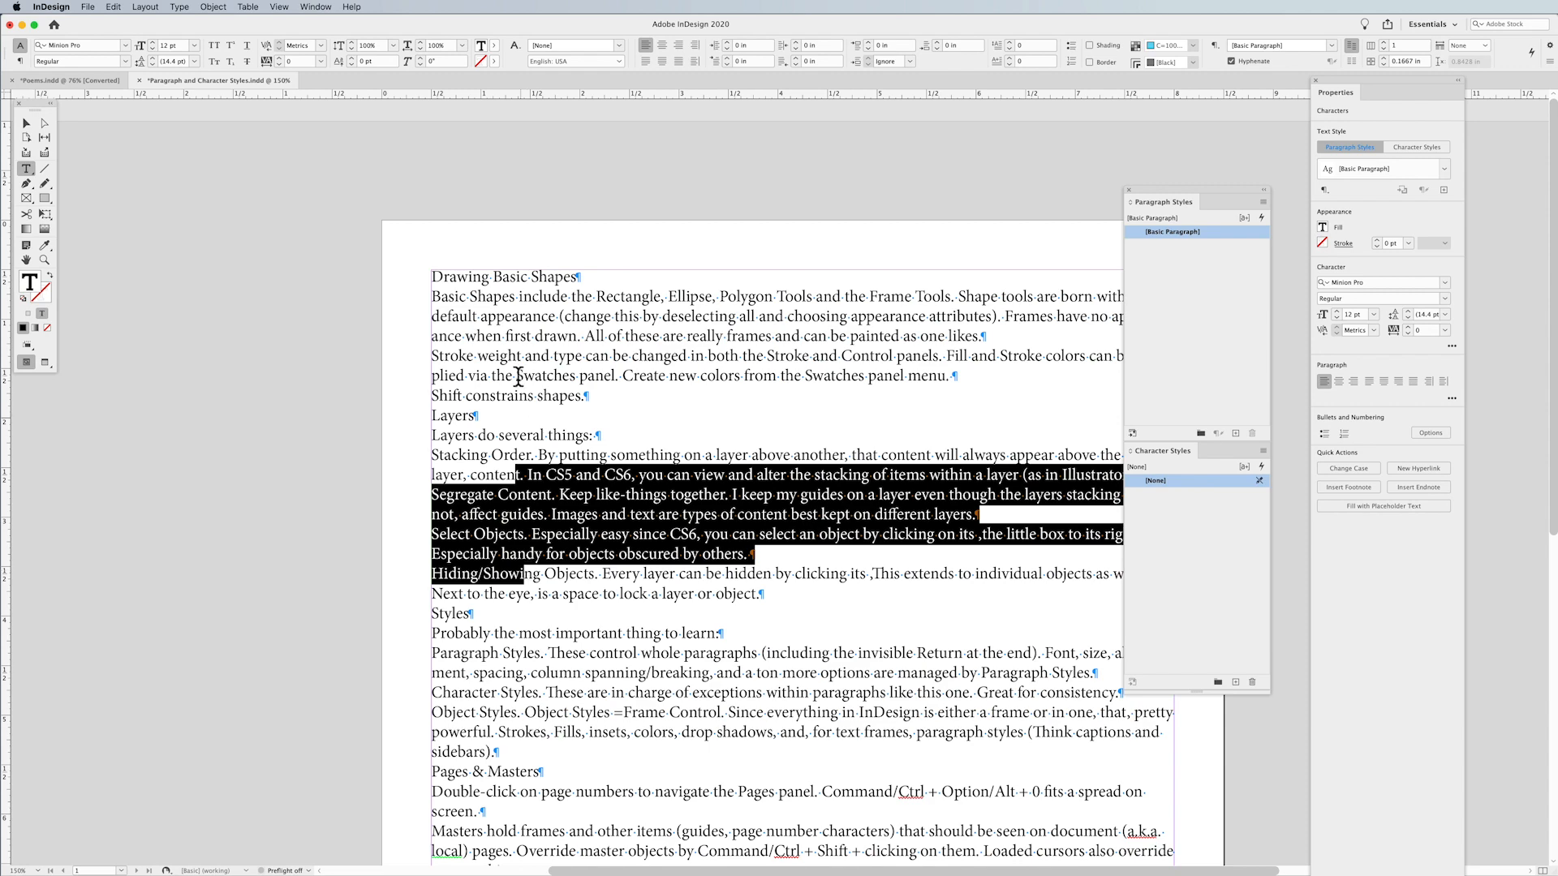
Change the font of the "Drawing Basic Shapes" heading to Avenir Next.
{"action": "triple_click", "coordinate": [448, 276]}
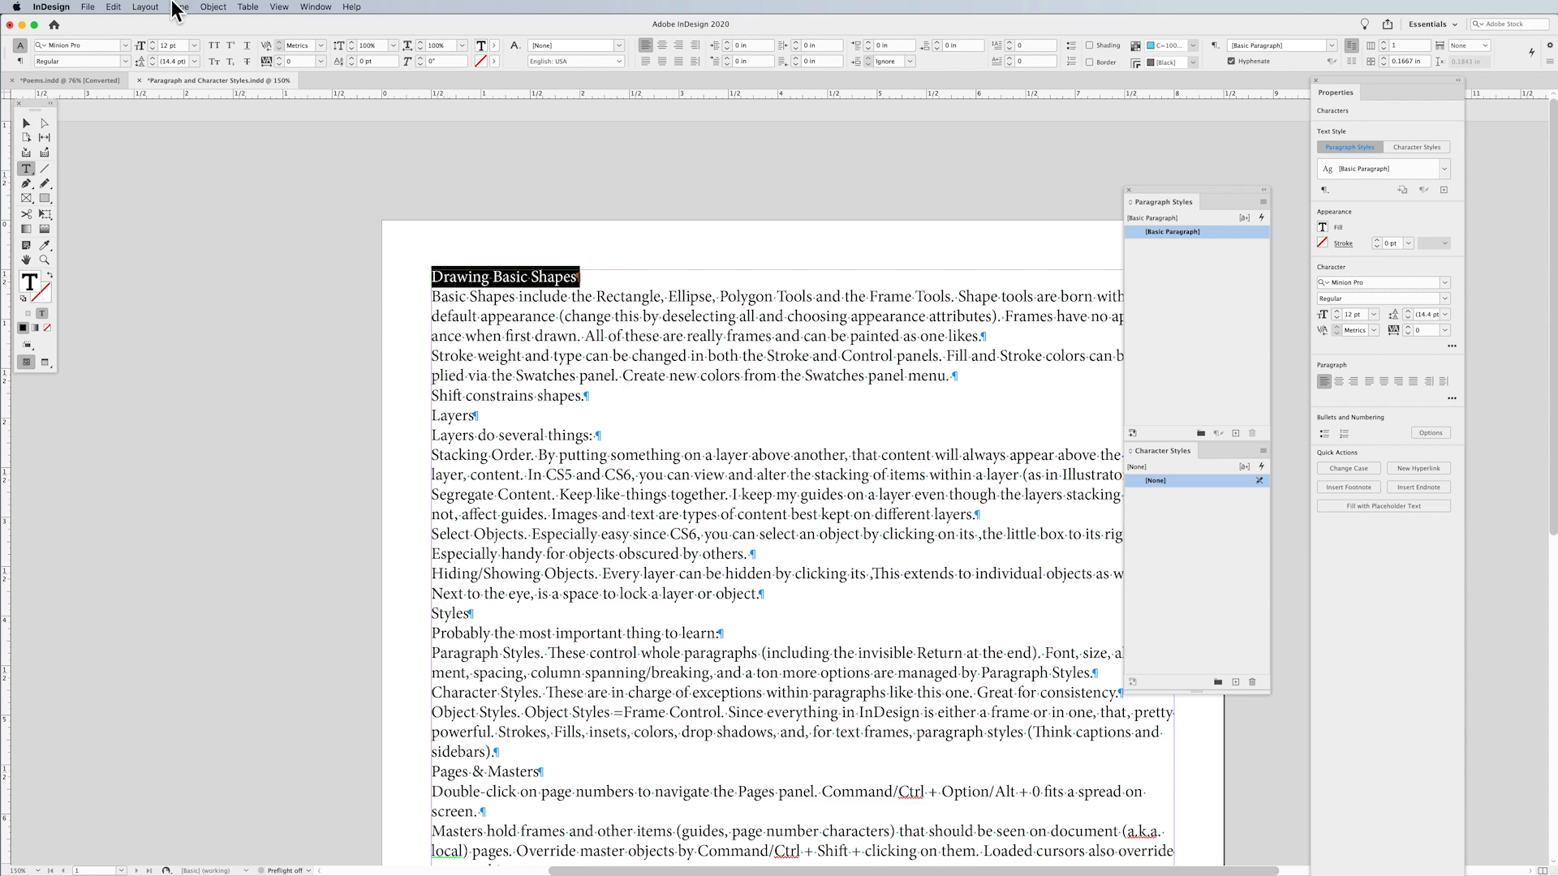
{"action": "left_click", "coordinate": [125, 45]}
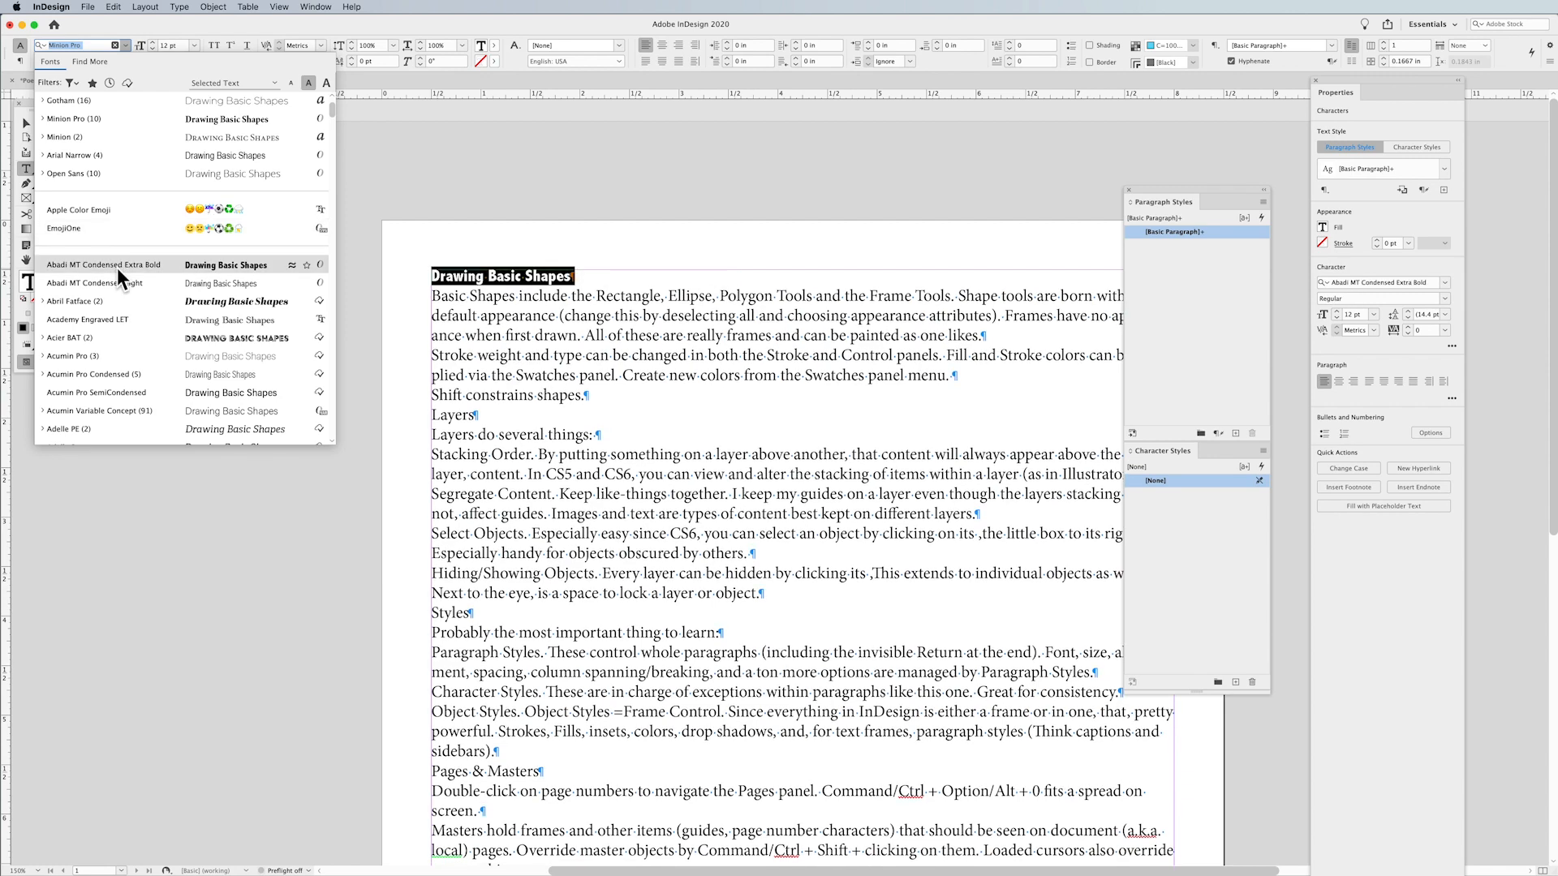
{"action": "scroll", "coordinate": [115, 308], "scroll_direction": "down", "scroll_amount": 3}
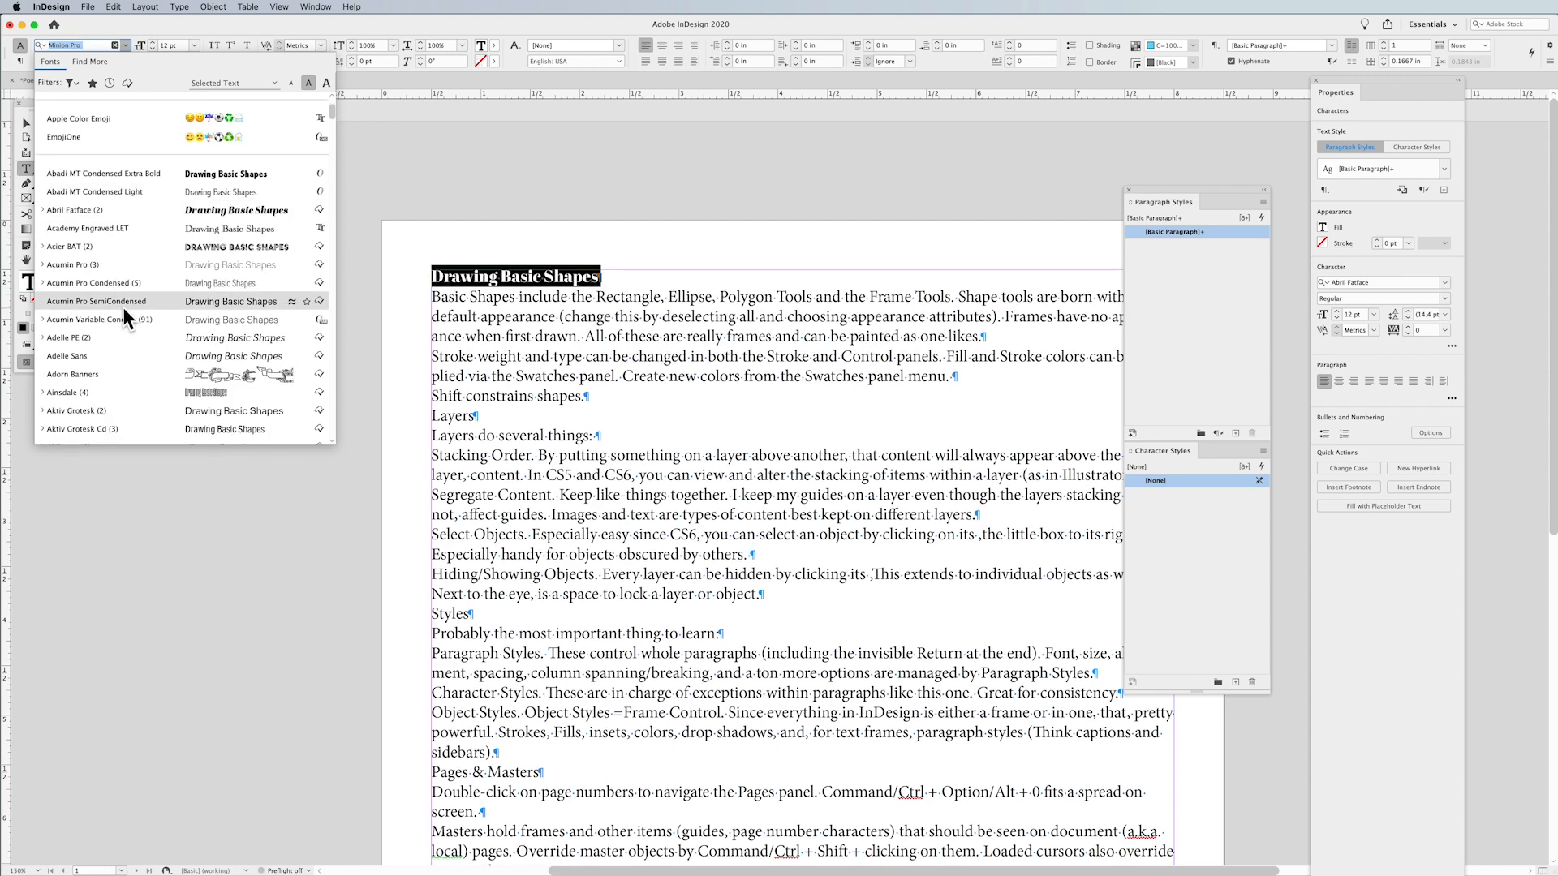
{"action": "scroll", "coordinate": [123, 307], "scroll_direction": "down", "scroll_amount": 3}
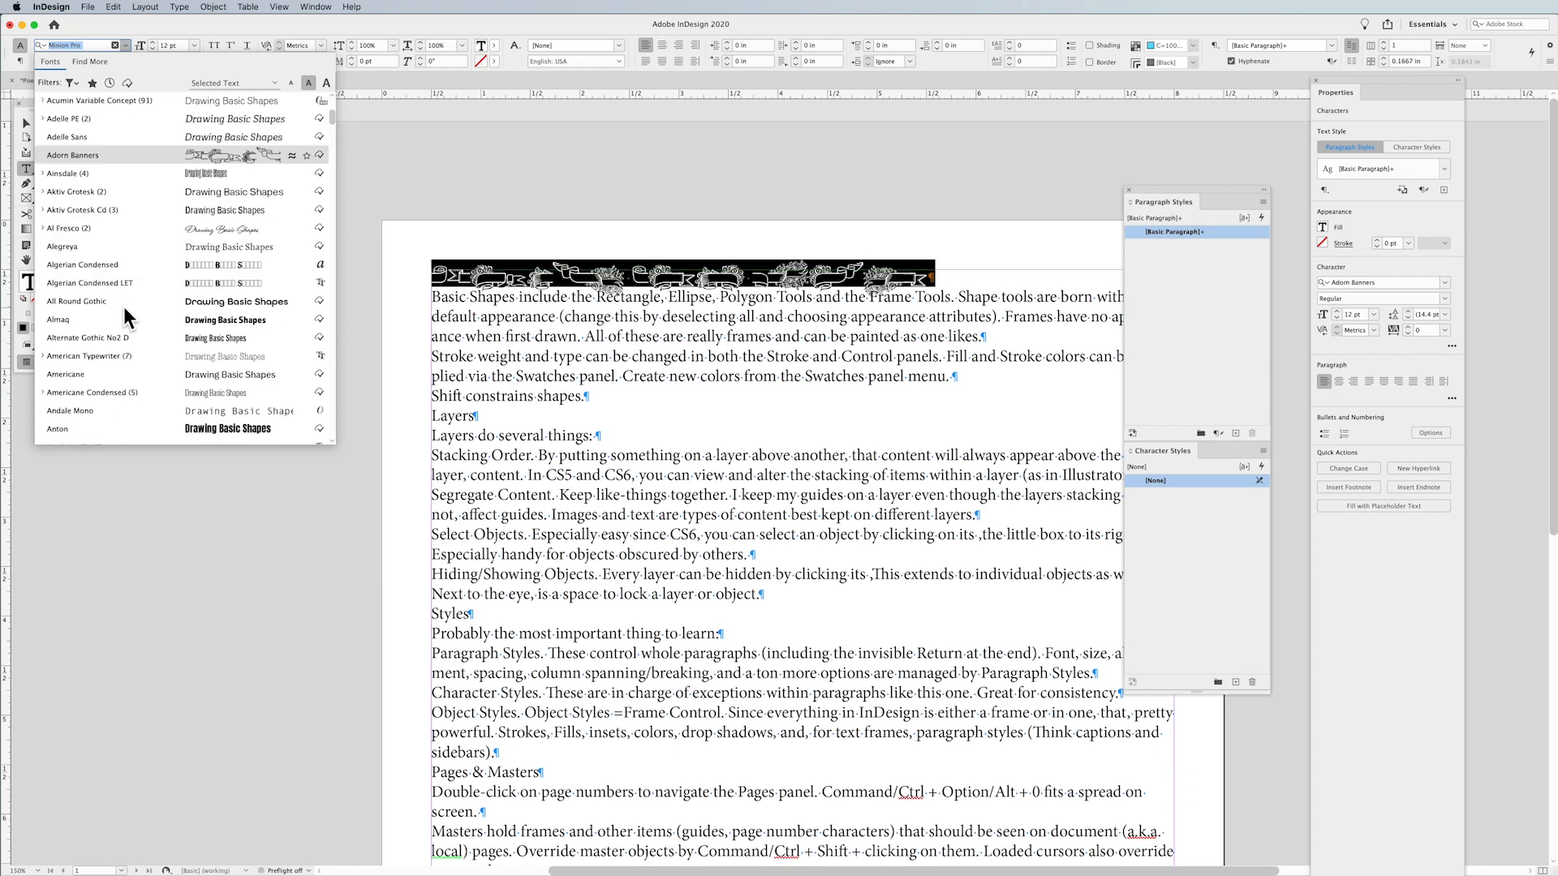
{"action": "scroll", "coordinate": [124, 307], "scroll_direction": "down", "scroll_amount": 9}
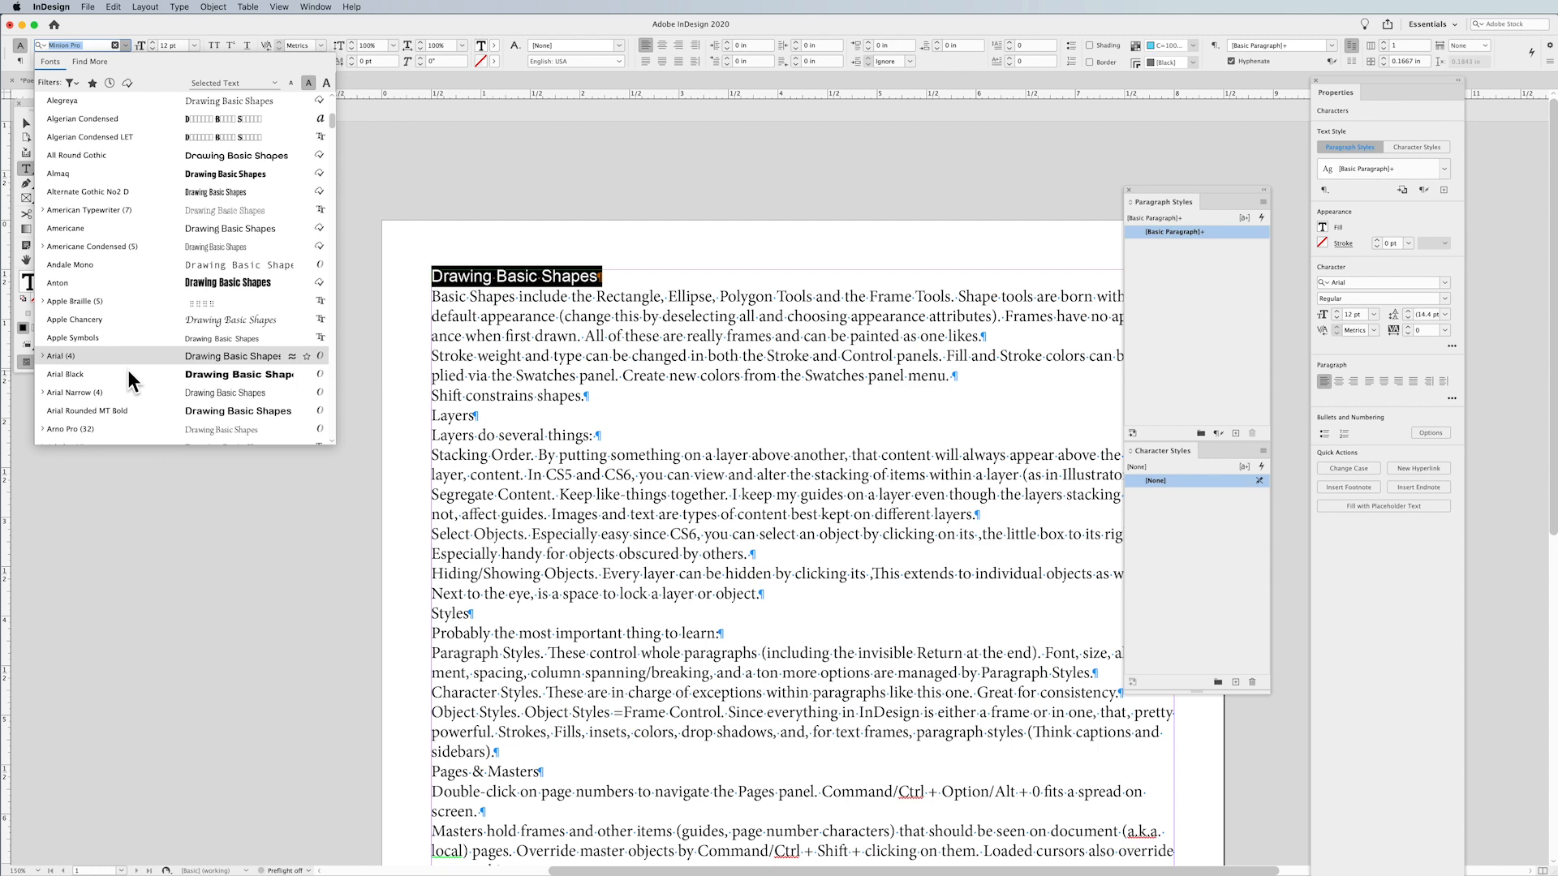
{"action": "scroll", "coordinate": [126, 369], "scroll_direction": "down", "scroll_amount": 5}
{"action": "scroll", "coordinate": [127, 368], "scroll_direction": "down", "scroll_amount": 1}
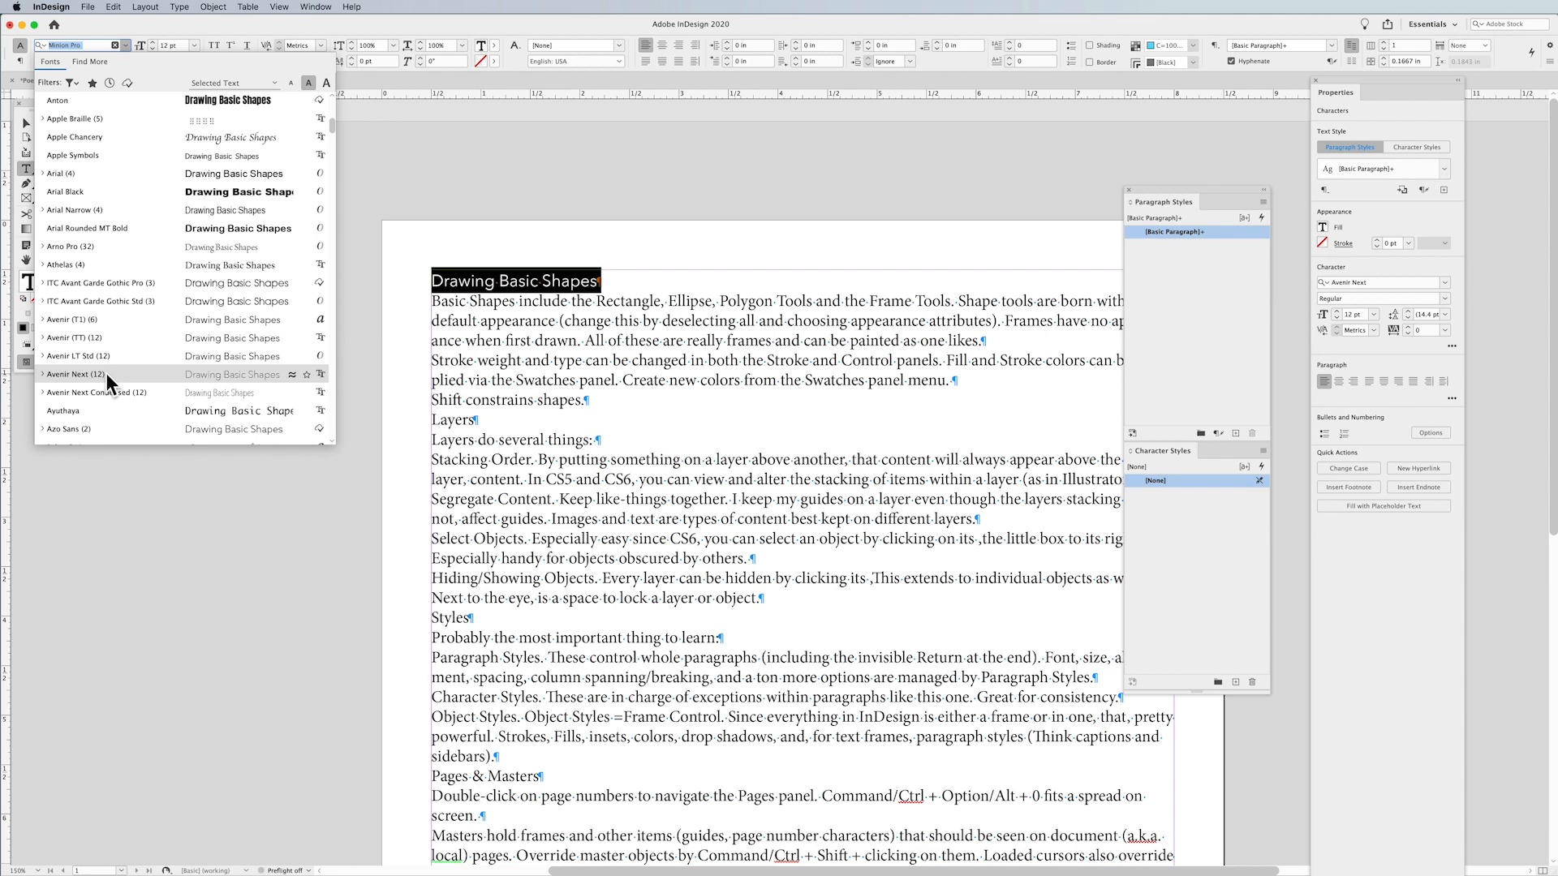
{"action": "left_click", "coordinate": [106, 372]}
Set the "Drawing Basic Shapes" heading to the Bold style at 15 pt.
{"action": "left_click", "coordinate": [125, 61]}
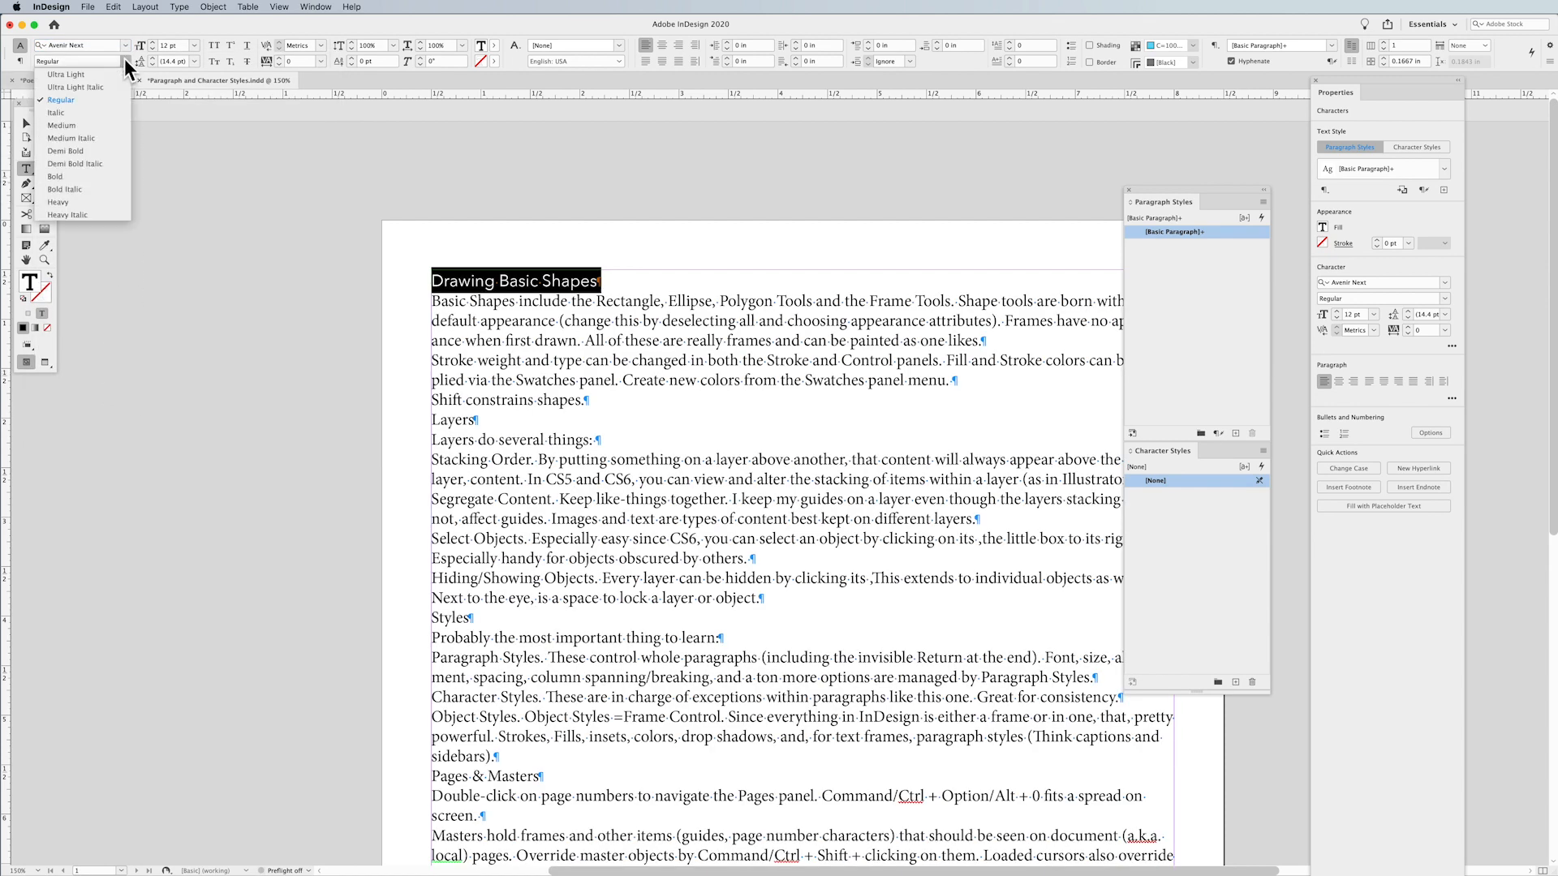
{"action": "left_click", "coordinate": [88, 176]}
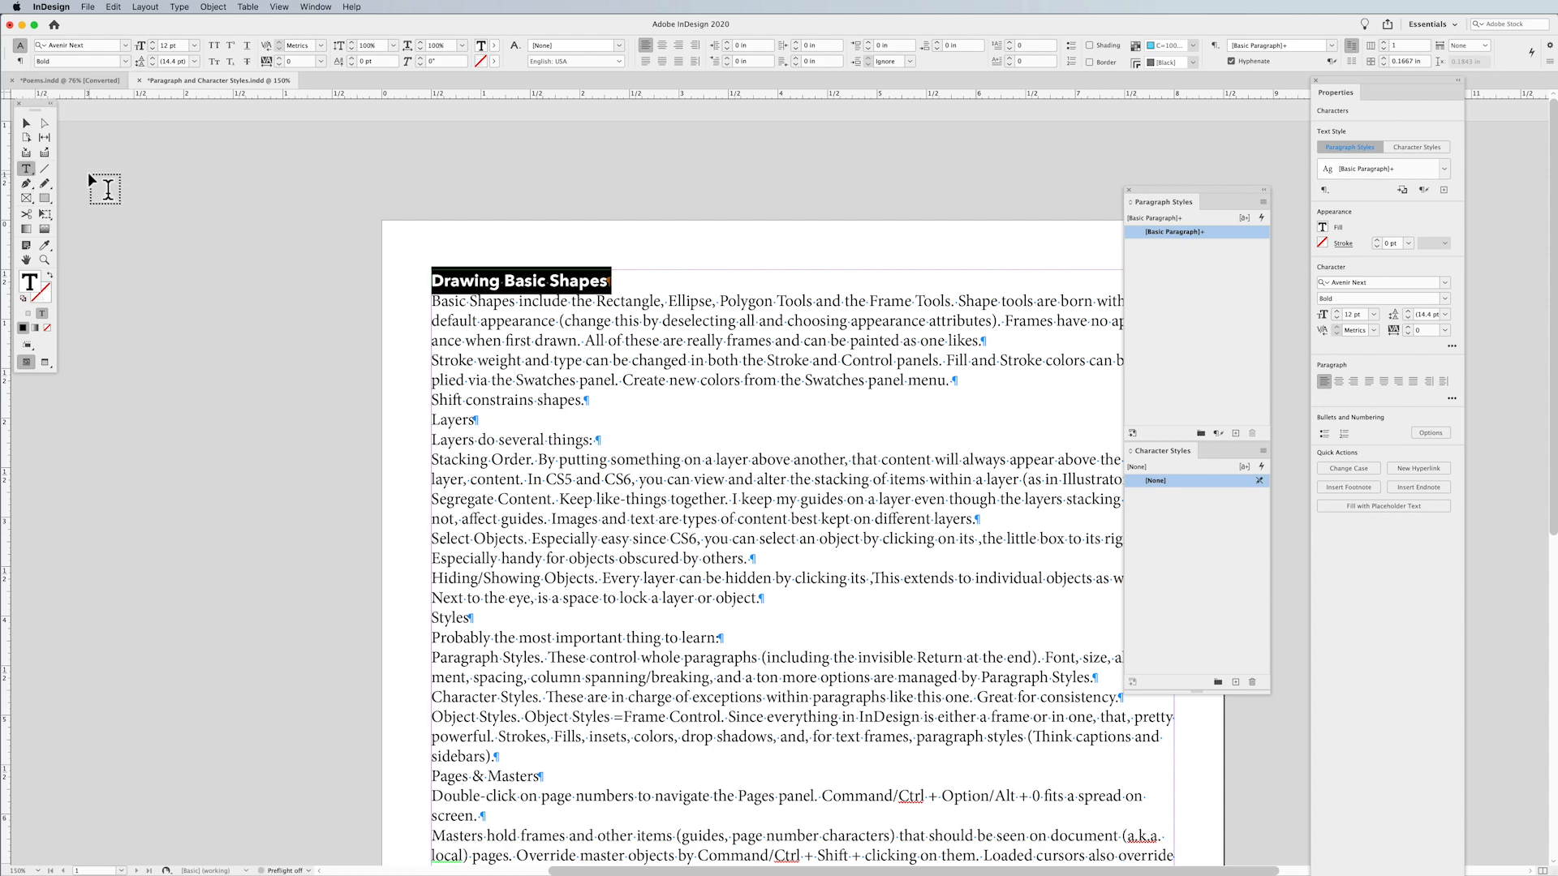
{"action": "left_click", "coordinate": [152, 41]}
{"action": "left_click", "coordinate": [152, 41]}
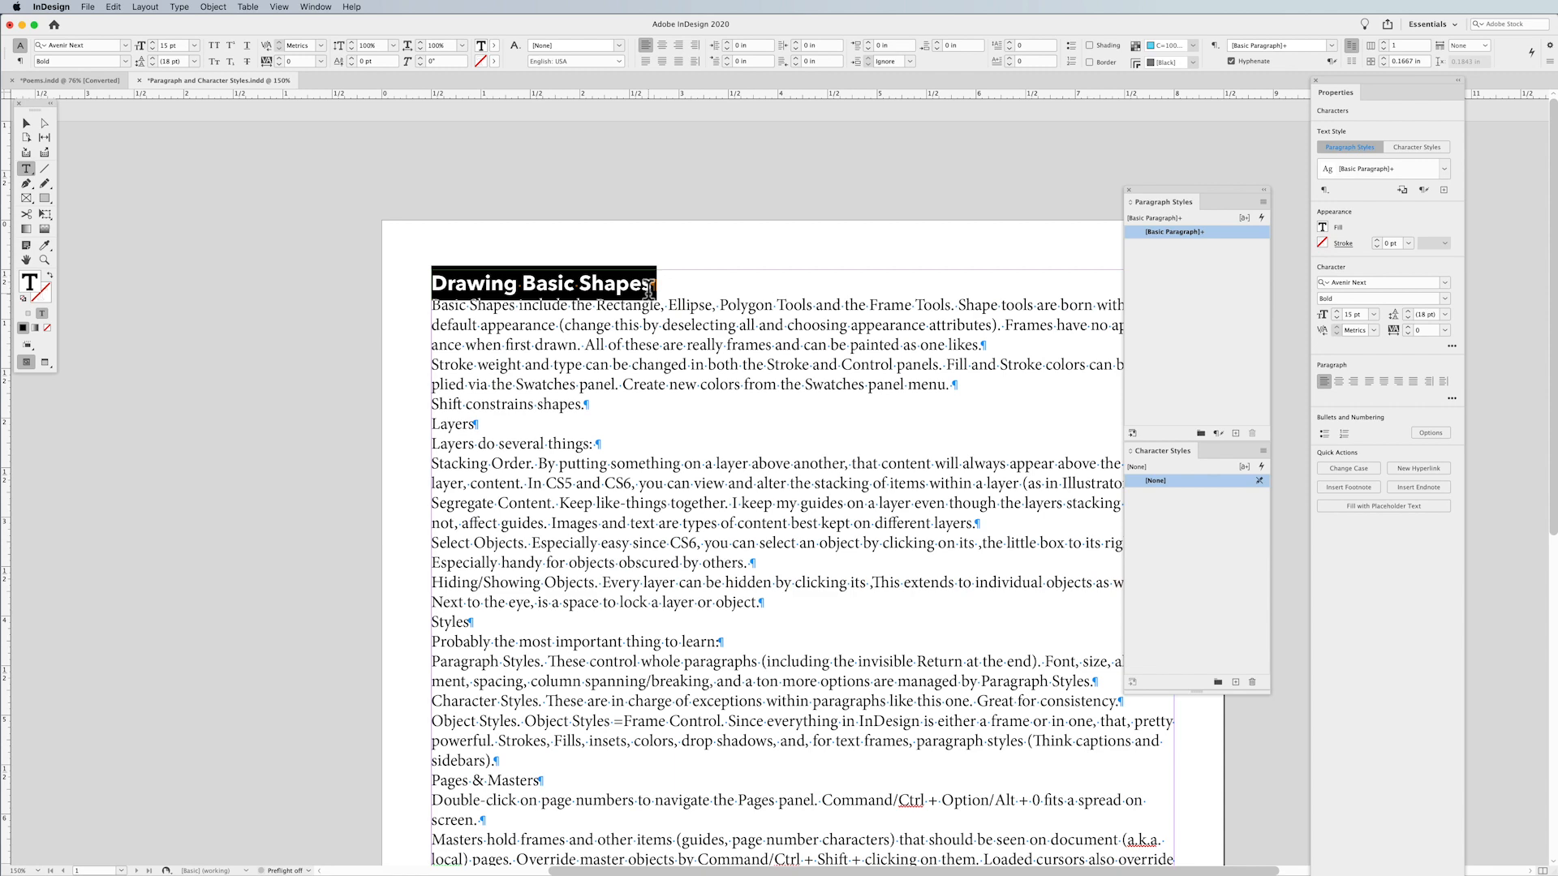
{"action": "left_click", "coordinate": [495, 283]}
{"action": "mouse_move", "coordinate": [434, 284]}
{"action": "left_mouse_down"}
{"action": "mouse_move", "coordinate": [696, 276]}
{"action": "mouse_move", "coordinate": [648, 288]}
{"action": "left_mouse_up"}
{"action": "left_click", "coordinate": [656, 286]}
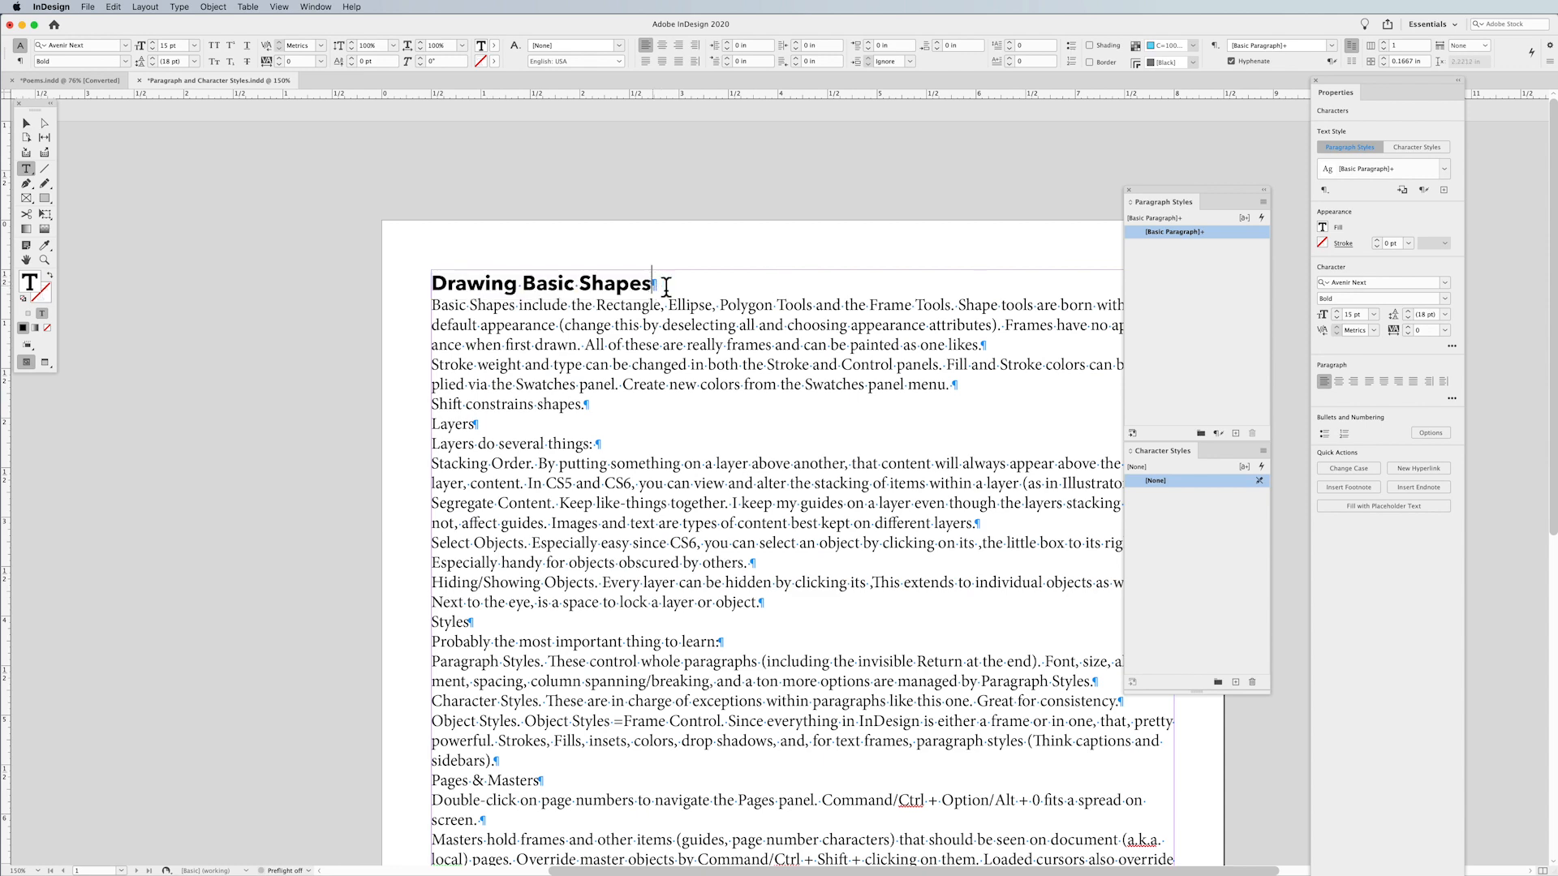
{"action": "left_click_drag", "start_coordinate": [658, 286], "coordinate": [662, 284]}
{"action": "triple_click", "coordinate": [548, 282]}
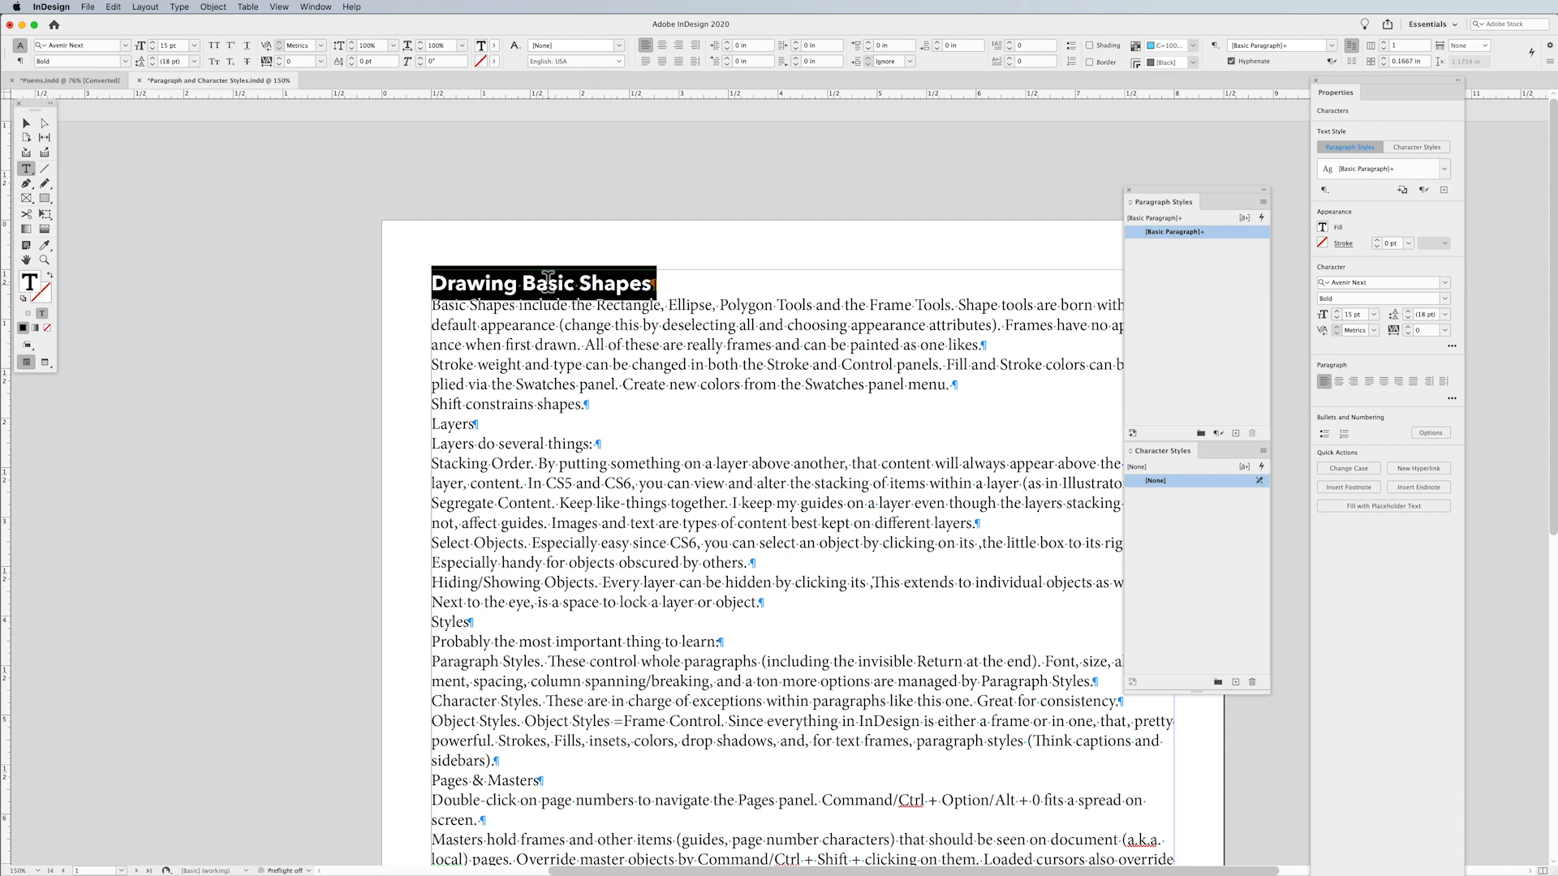
Try an empty paragraph after the "Drawing Basic Shapes" heading, and remove it again.
{"action": "left_click", "coordinate": [714, 279]}
{"action": "key", "text": "Return"}
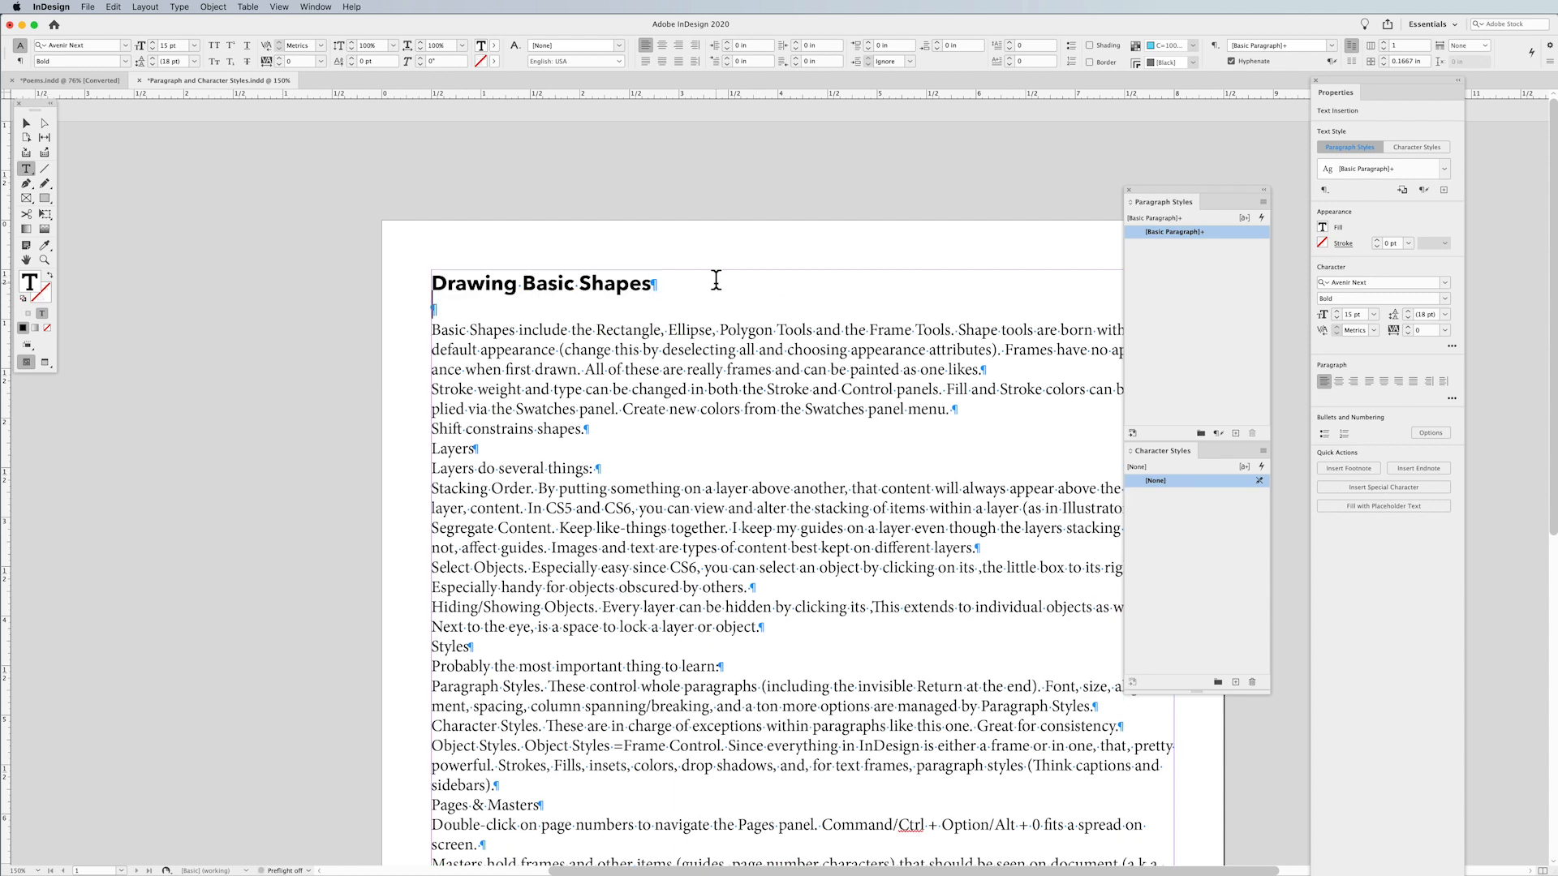
{"action": "left_click_drag", "start_coordinate": [432, 306], "coordinate": [437, 307]}
{"action": "key", "text": "BackSpace"}
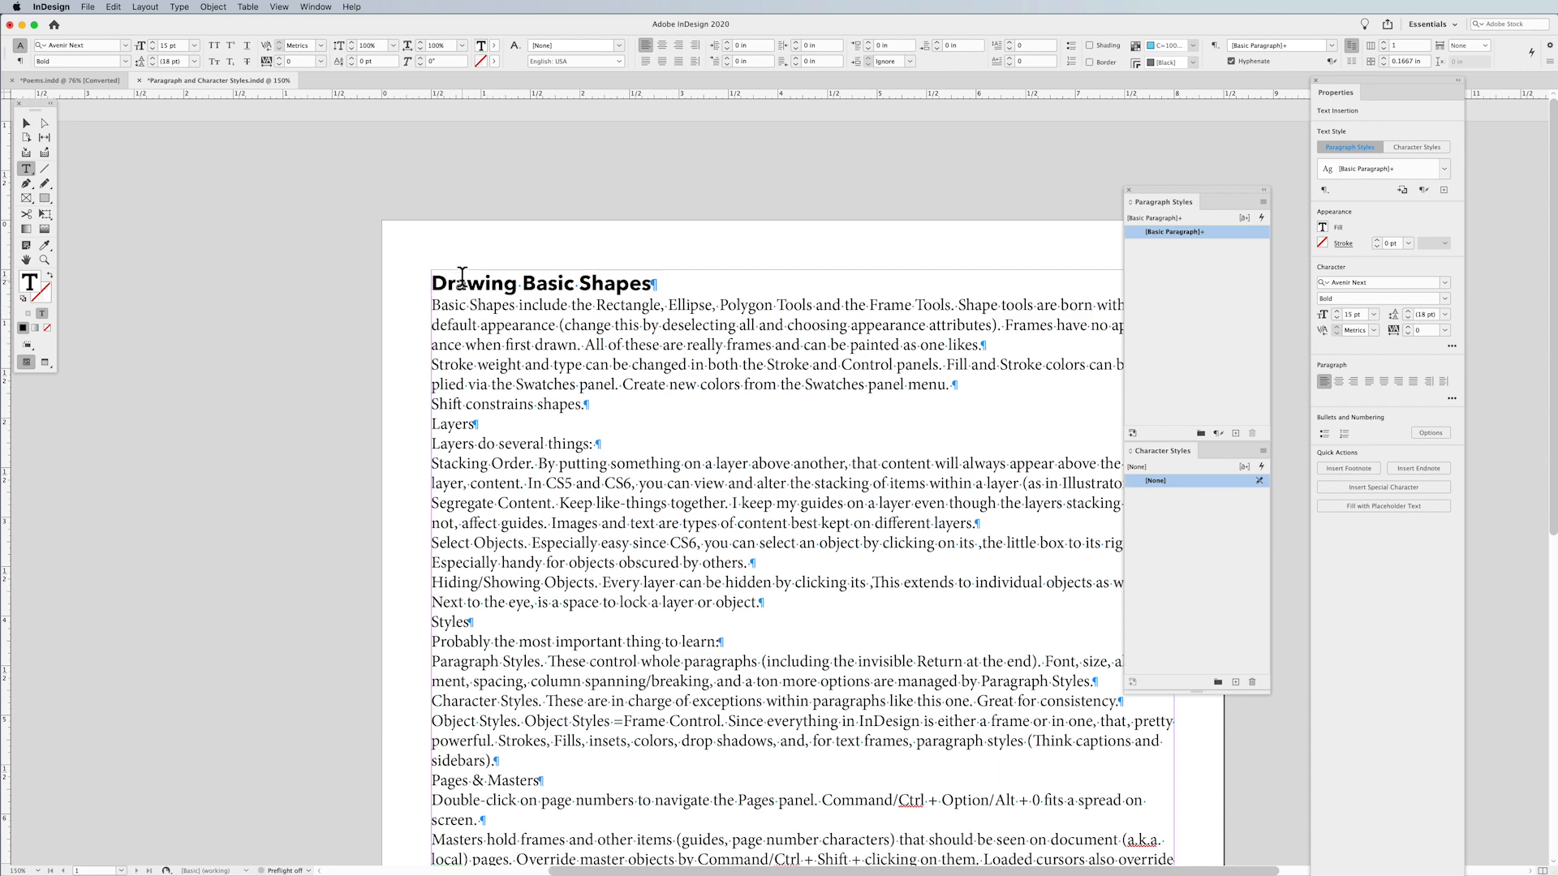
Set the space after the "Drawing Basic Shapes" heading paragraph to 0.1875 in.
{"action": "double_click", "coordinate": [462, 276]}
{"action": "triple_click", "coordinate": [463, 275]}
{"action": "left_click", "coordinate": [463, 276]}
{"action": "triple_click", "coordinate": [462, 276]}
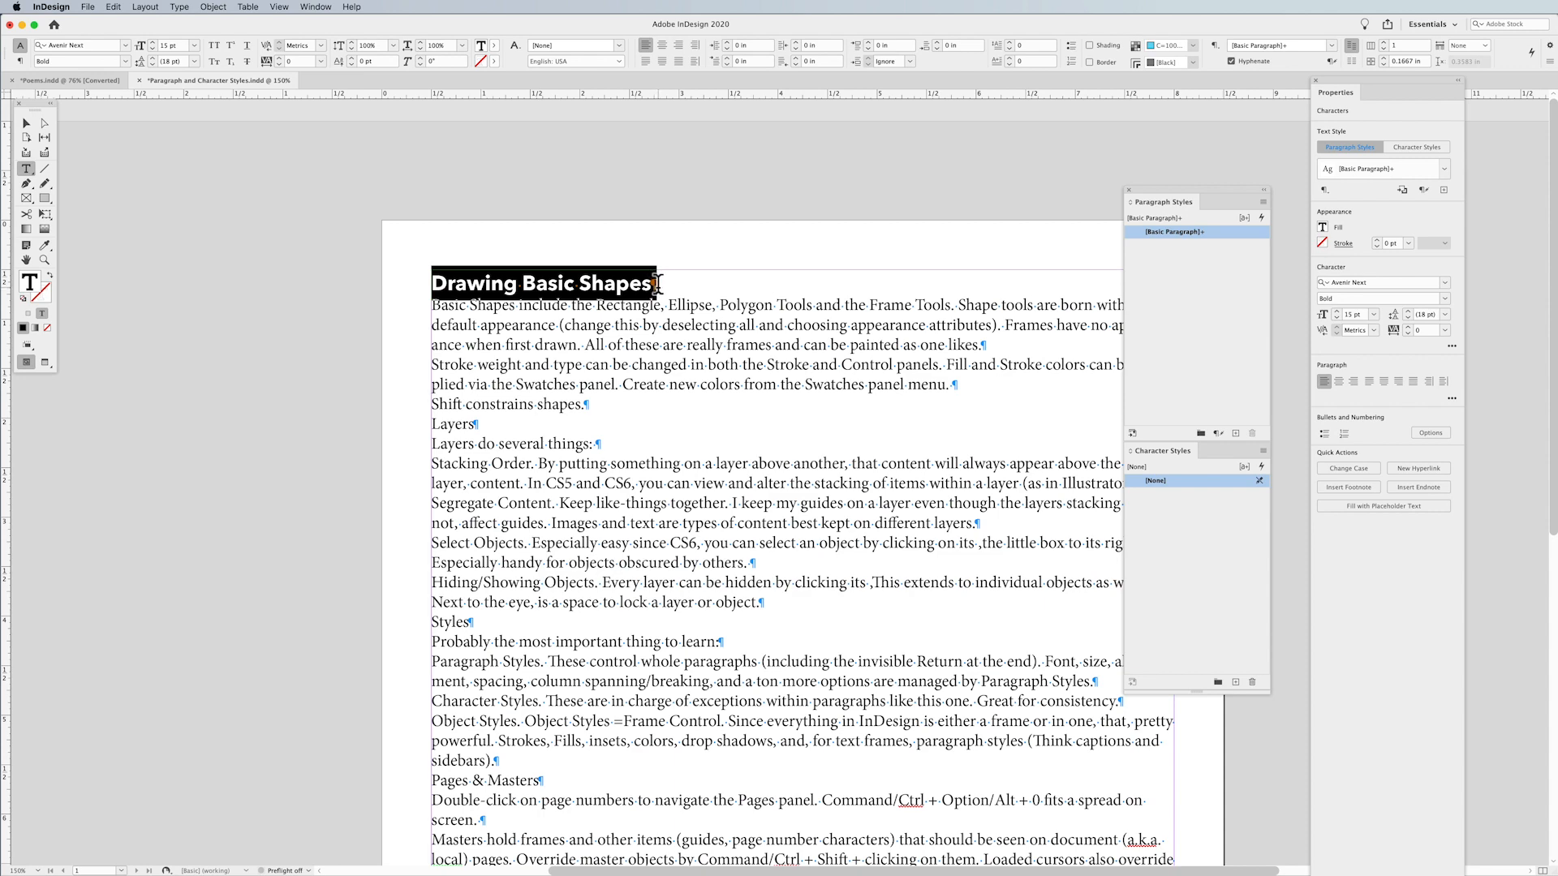
{"action": "left_click", "coordinate": [20, 61]}
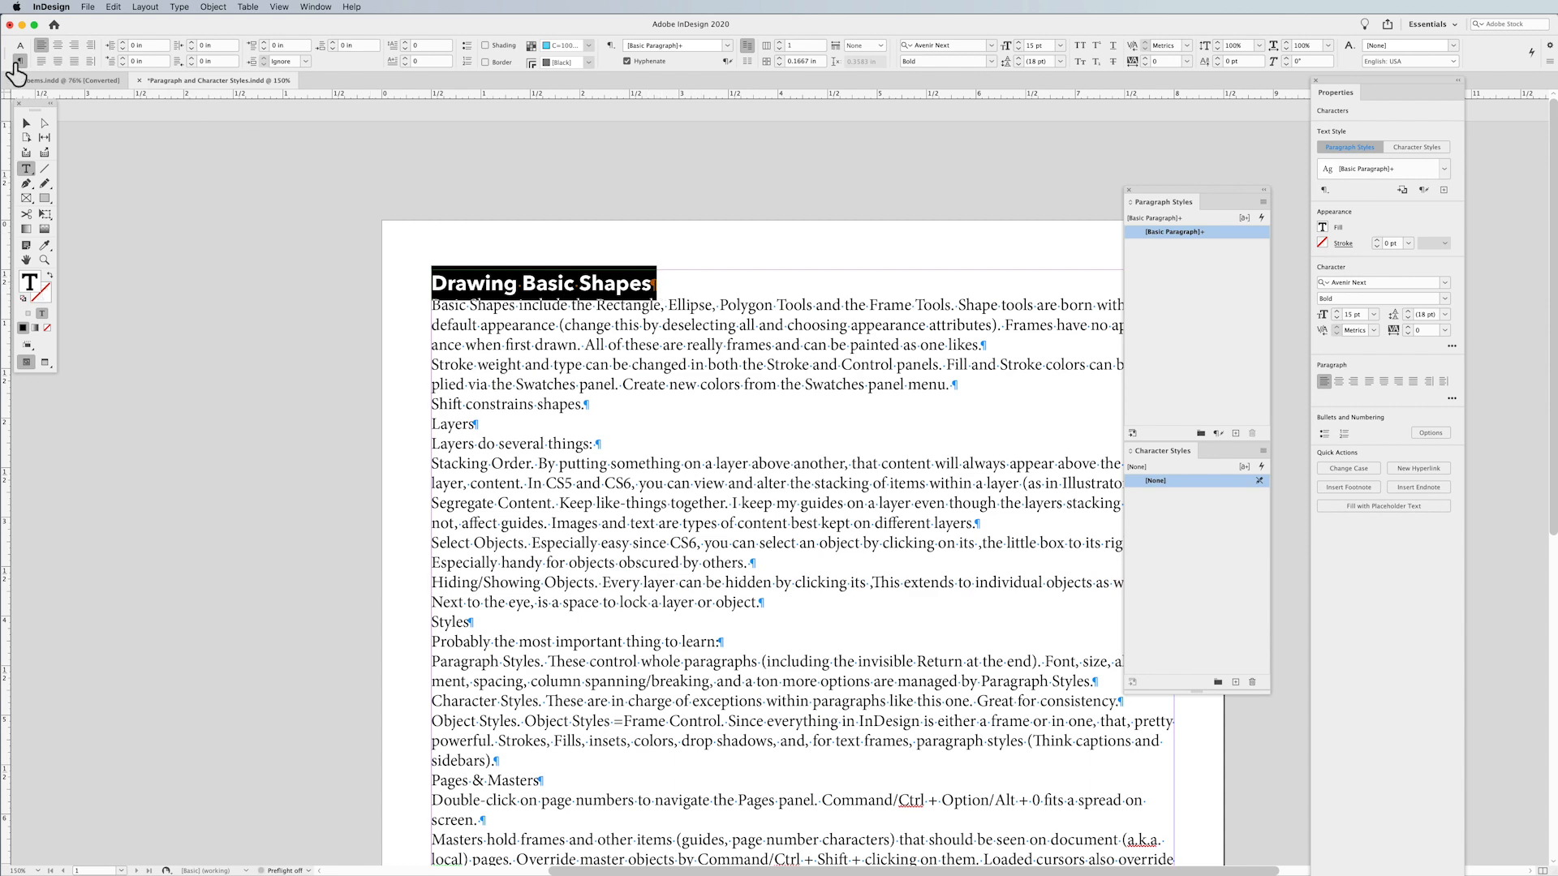
{"action": "left_click", "coordinate": [333, 41]}
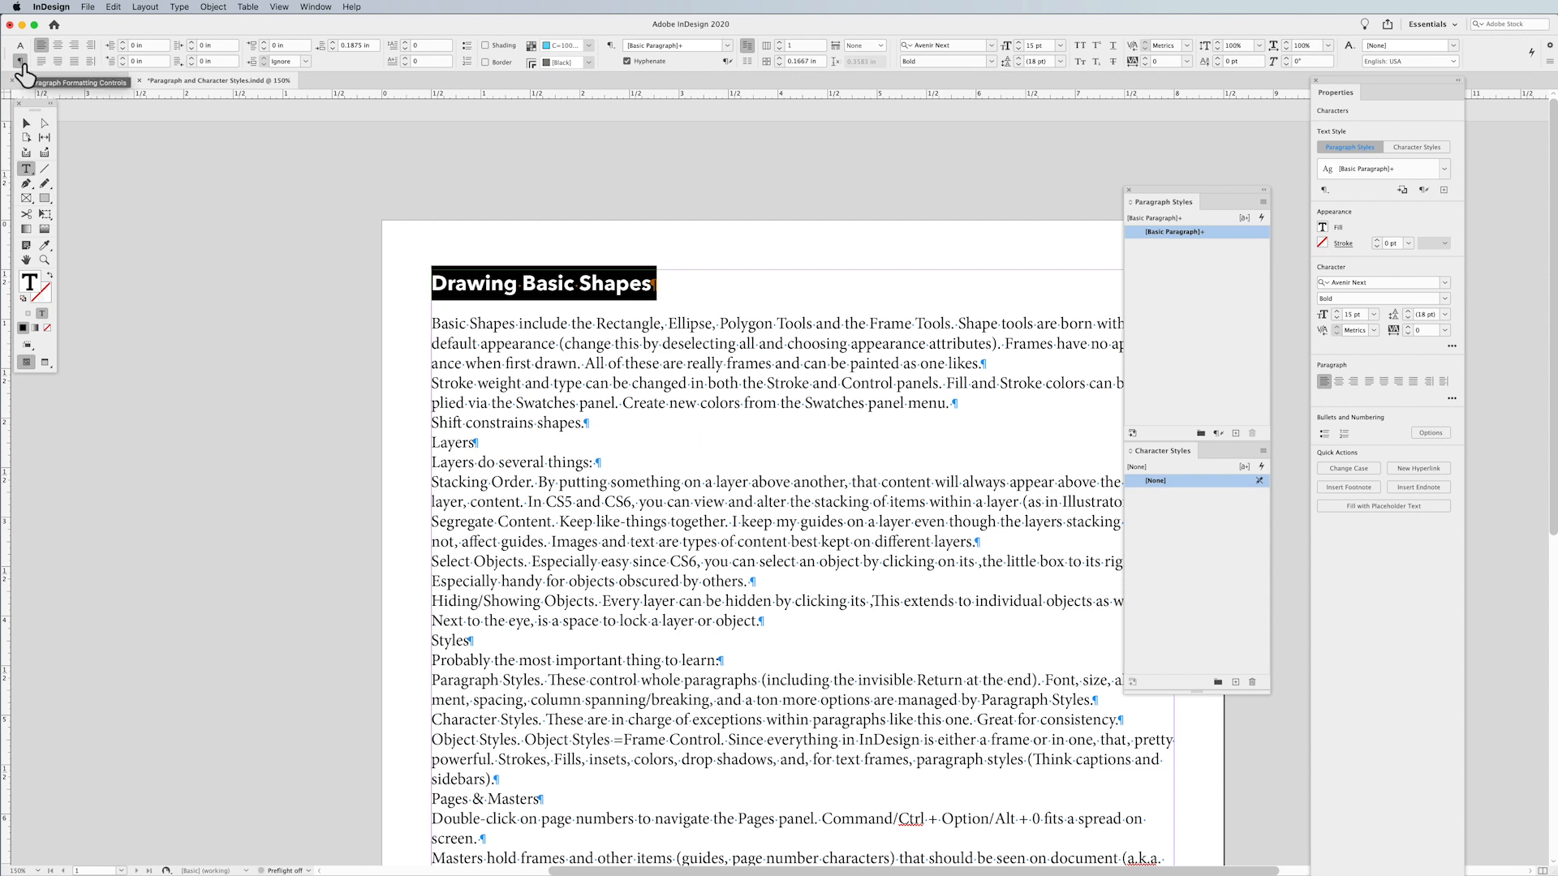
{"action": "left_click", "coordinate": [337, 42]}
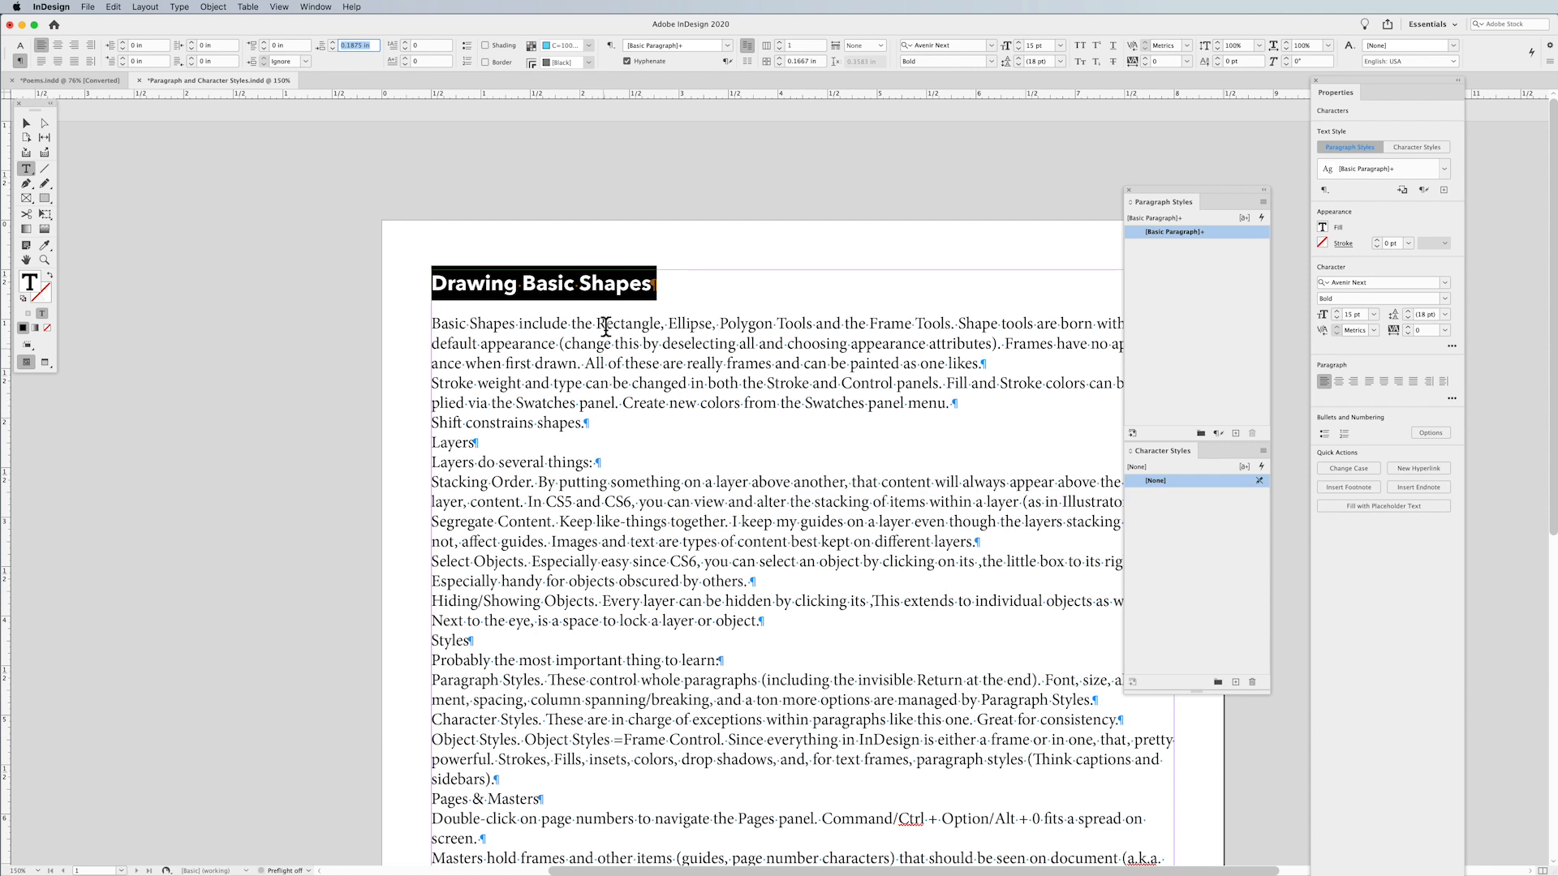
Apply a lighter tint of Black to the "Drawing Basic Shapes" heading text and return to the paragraph formatting controls.
{"action": "left_click", "coordinate": [20, 46]}
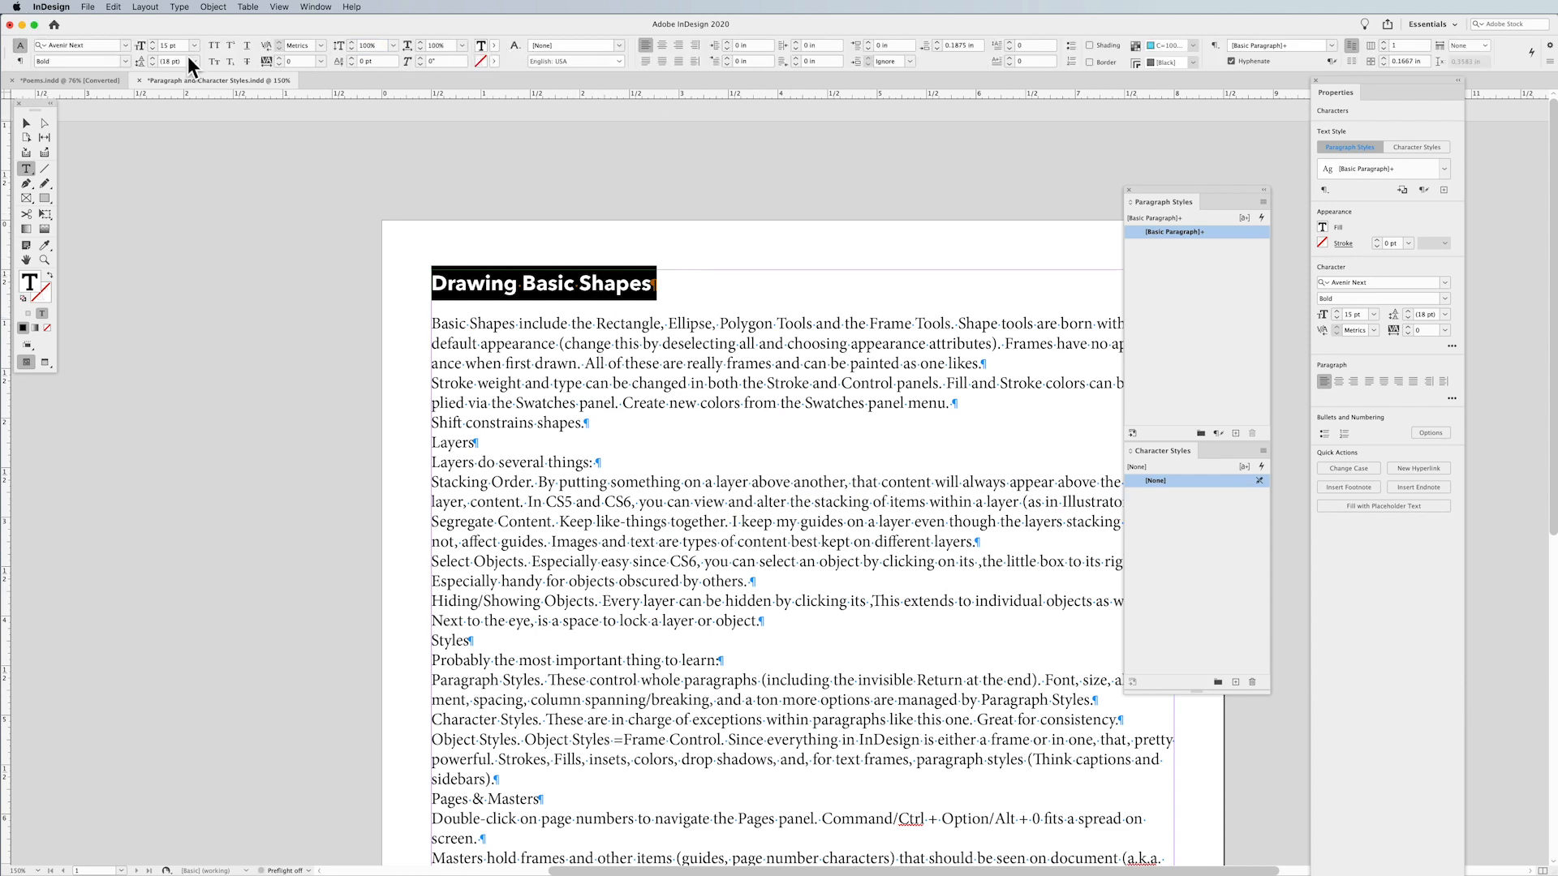
{"action": "left_click", "coordinate": [494, 46]}
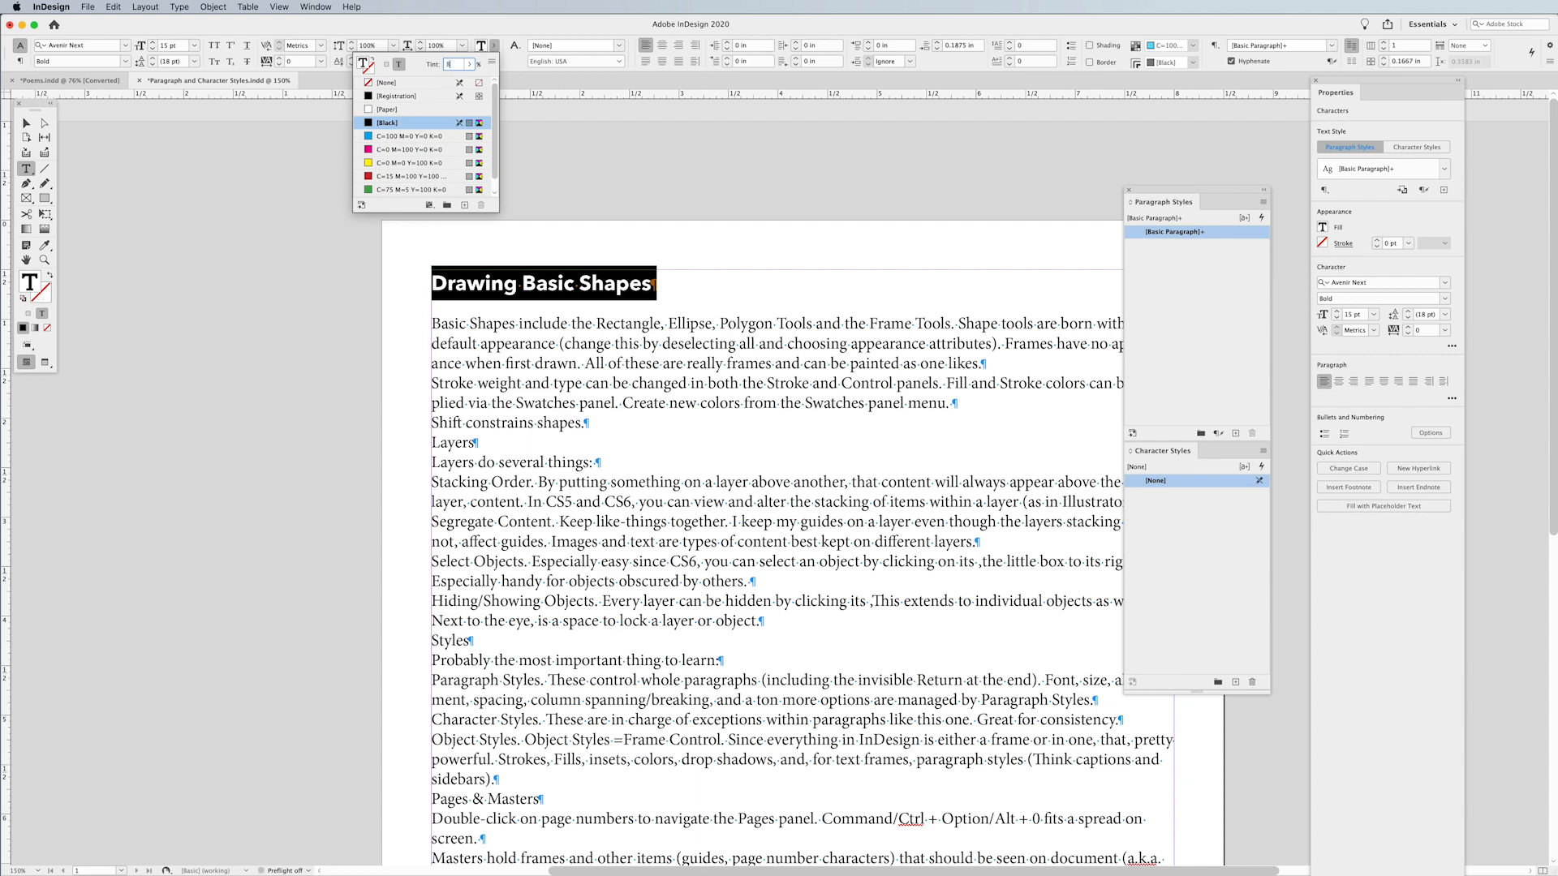
{"action": "key", "text": "Return"}
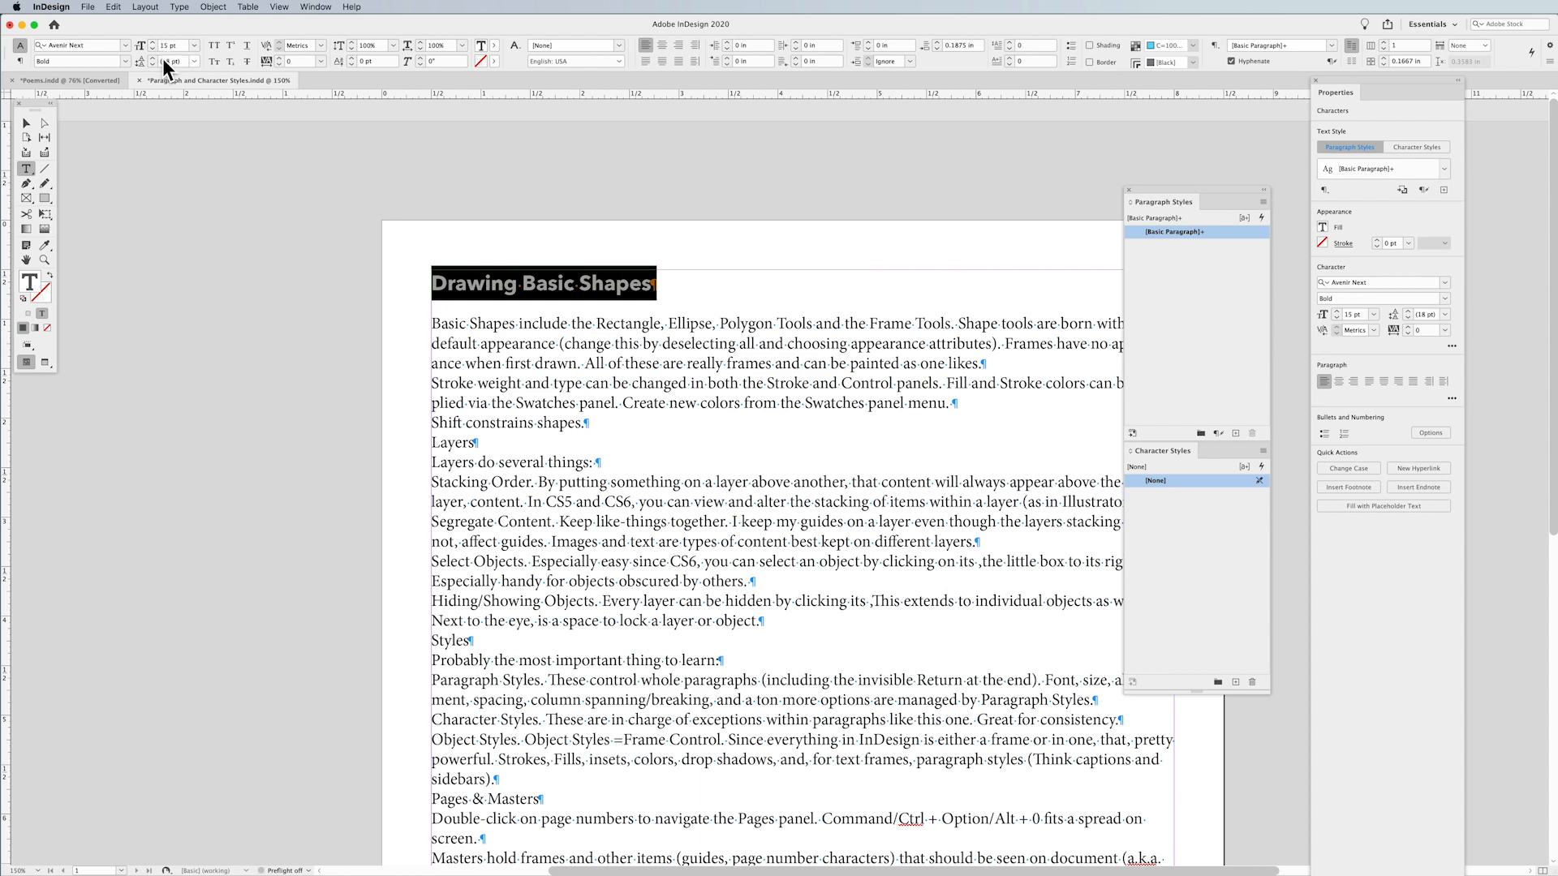
{"action": "left_click", "coordinate": [21, 61]}
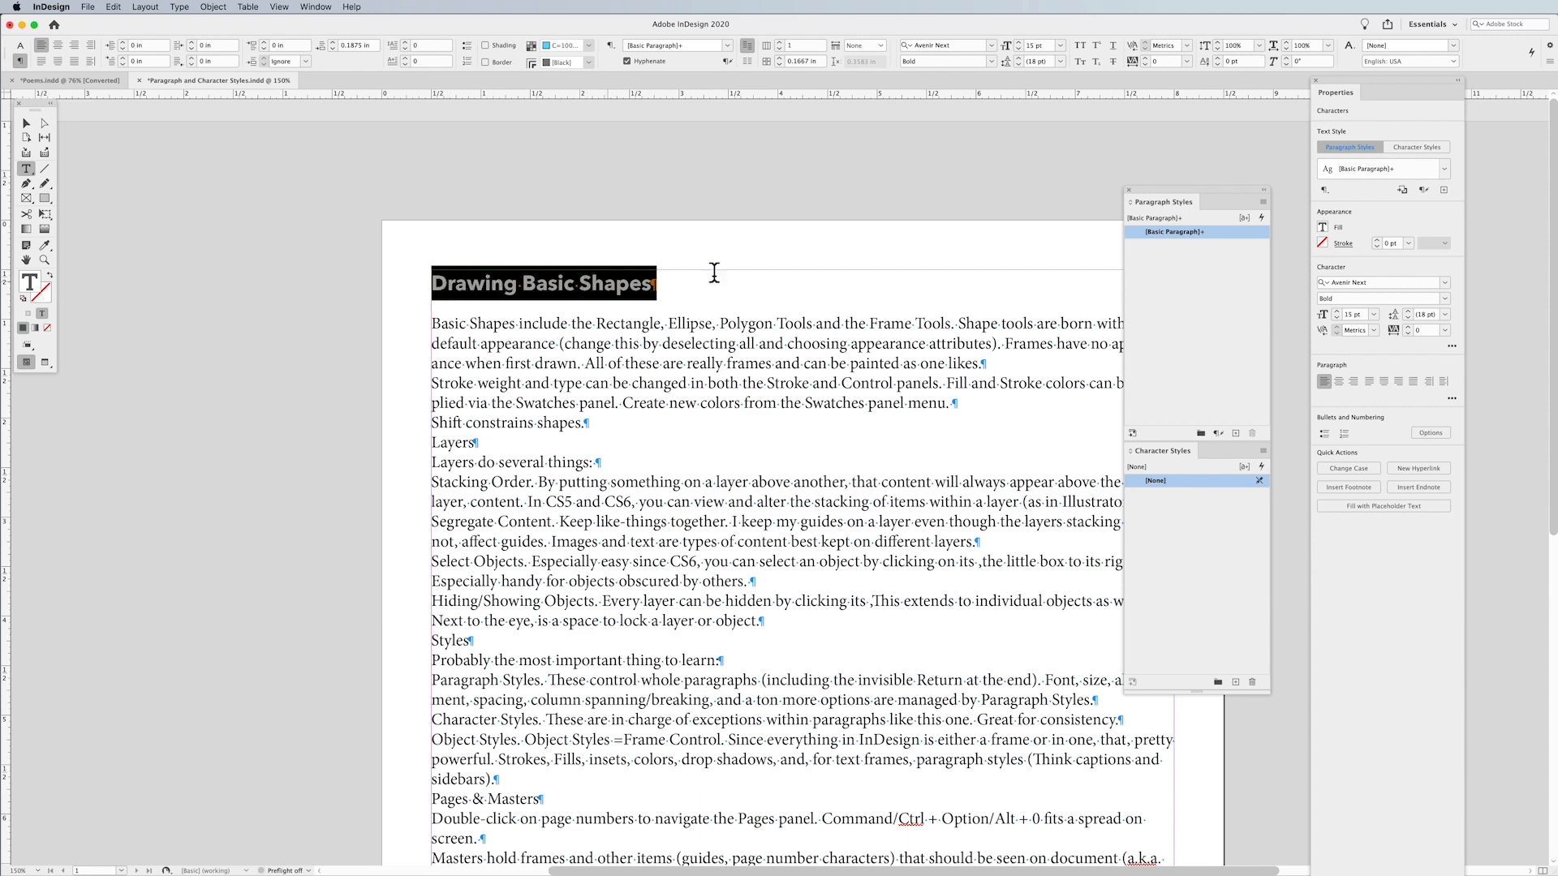
Create a paragraph style named Header from the selected "Drawing Basic Shapes" heading, with Apply Style to Selection and Preview enabled.
{"action": "left_click", "coordinate": [1262, 201]}
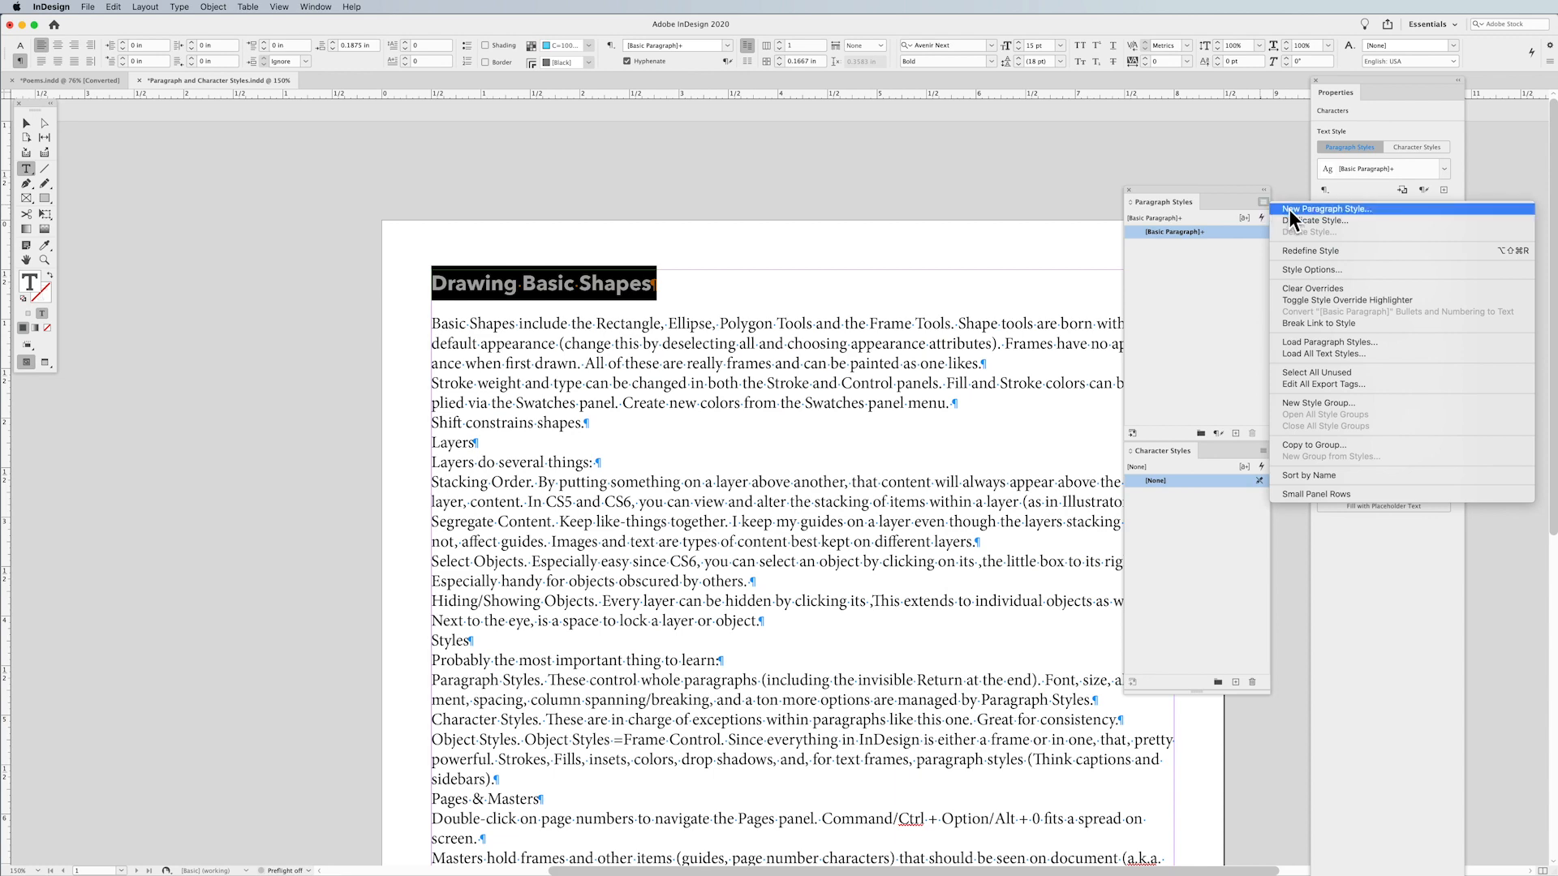
{"action": "left_click", "coordinate": [1288, 209]}
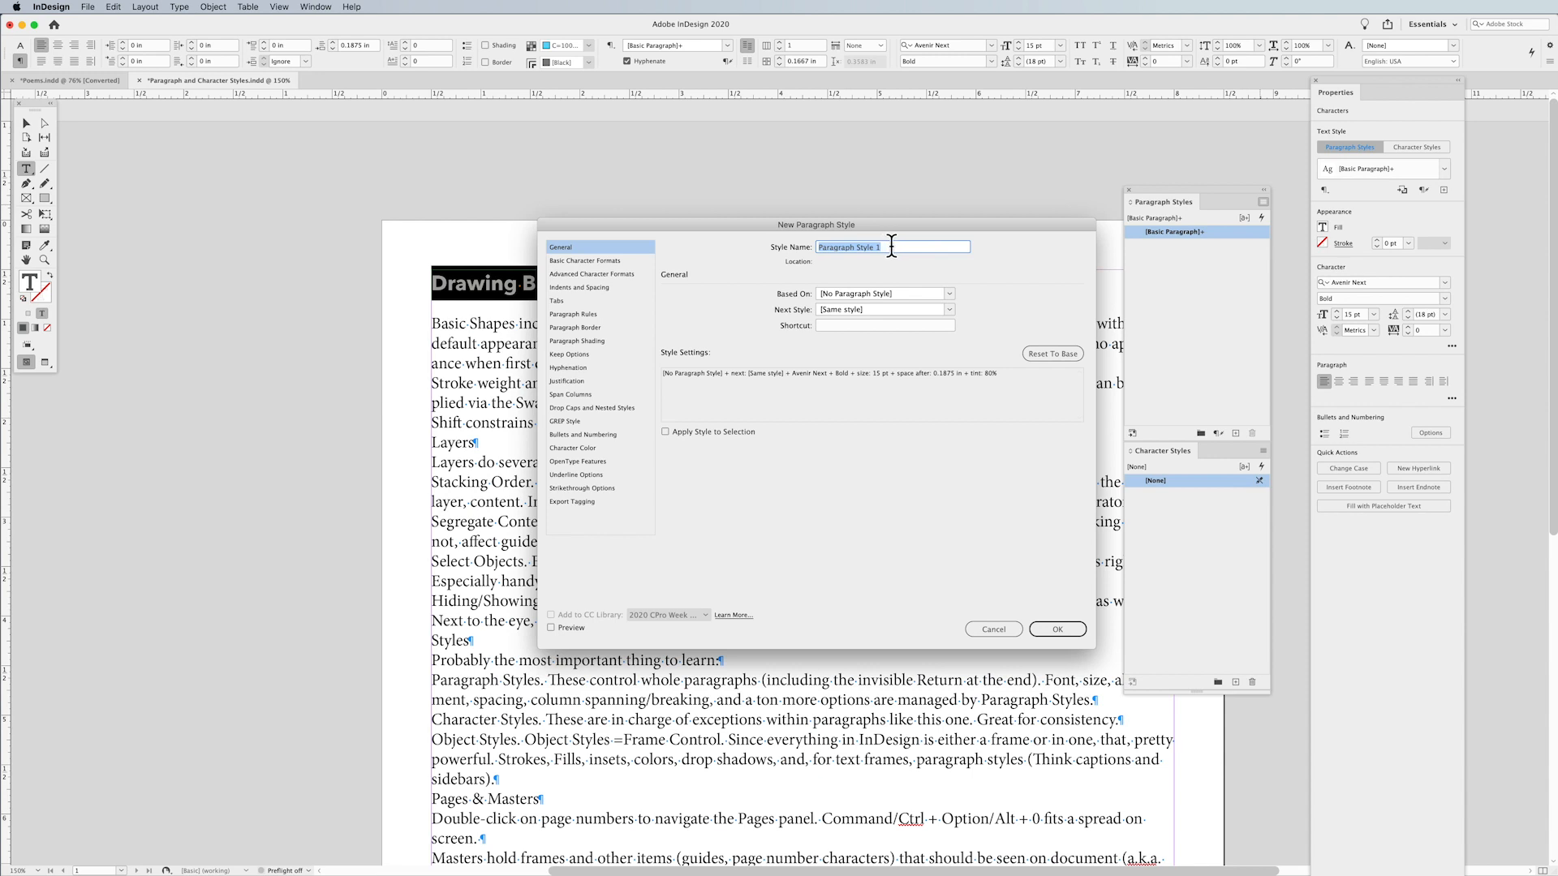
{"action": "type", "text": "Header"}
{"action": "left_click", "coordinate": [665, 430]}
{"action": "left_click", "coordinate": [555, 627]}
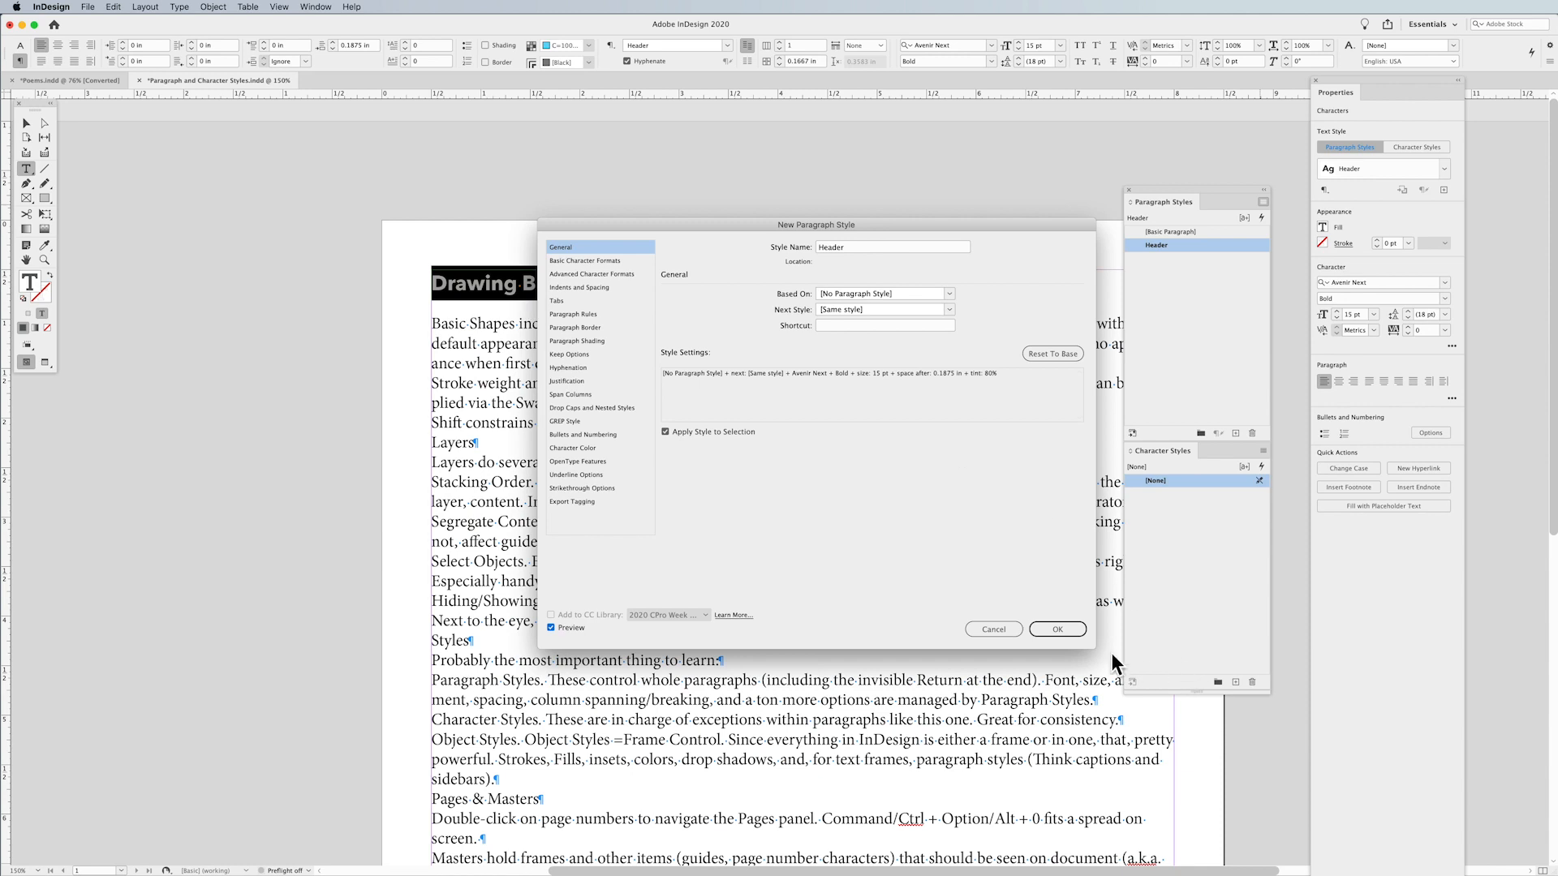
{"action": "left_click", "coordinate": [1054, 629]}
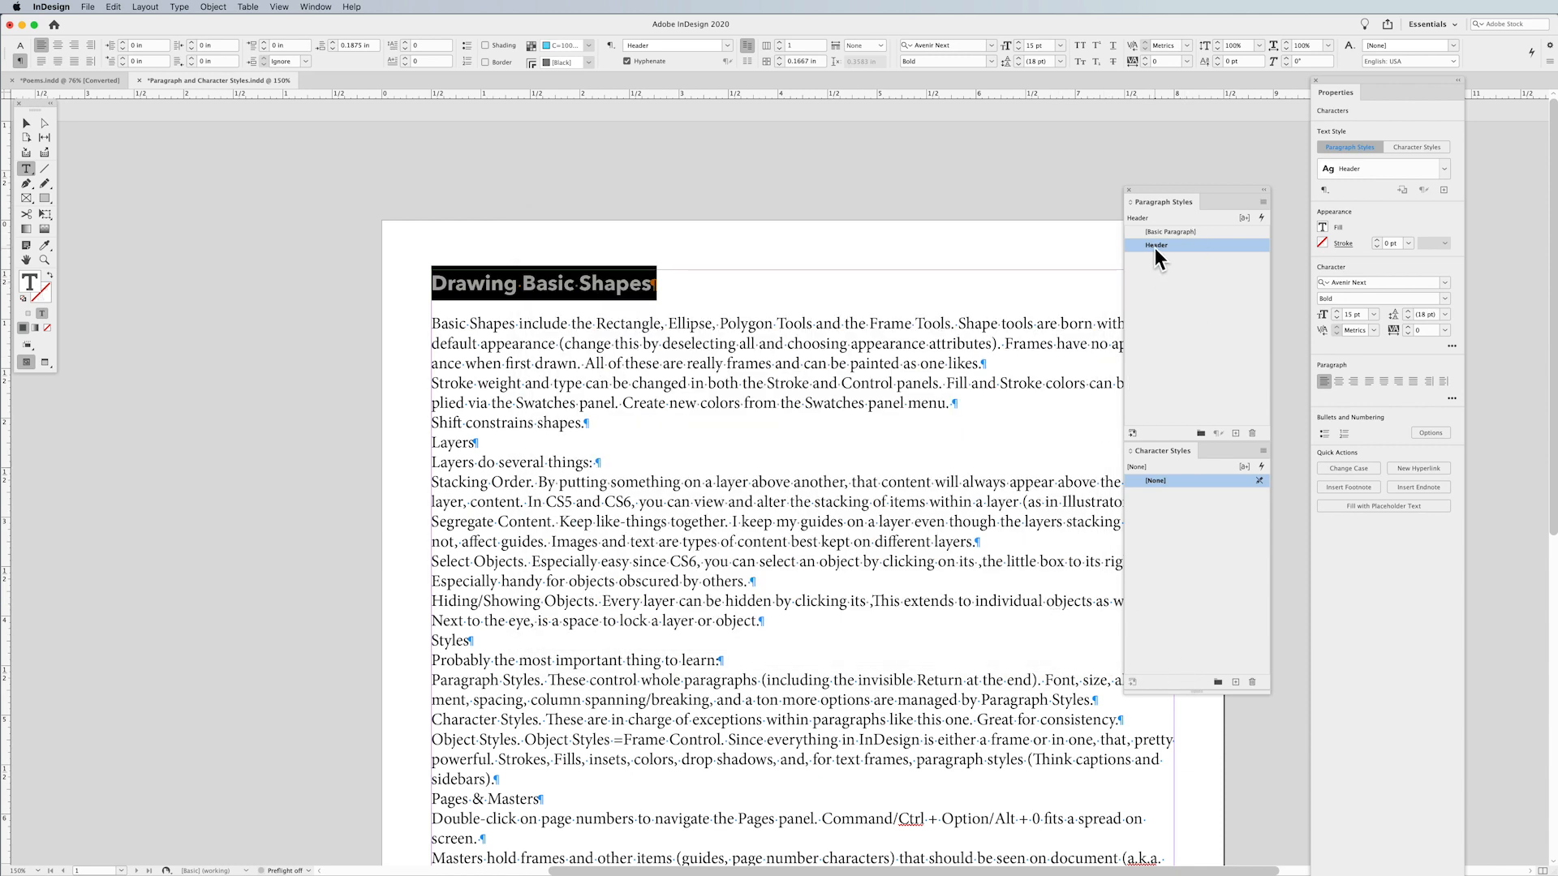
Examine where the paragraphs below the "Drawing Basic Shapes" heading begin and end and which paragraph style they use.
{"action": "left_click", "coordinate": [779, 378]}
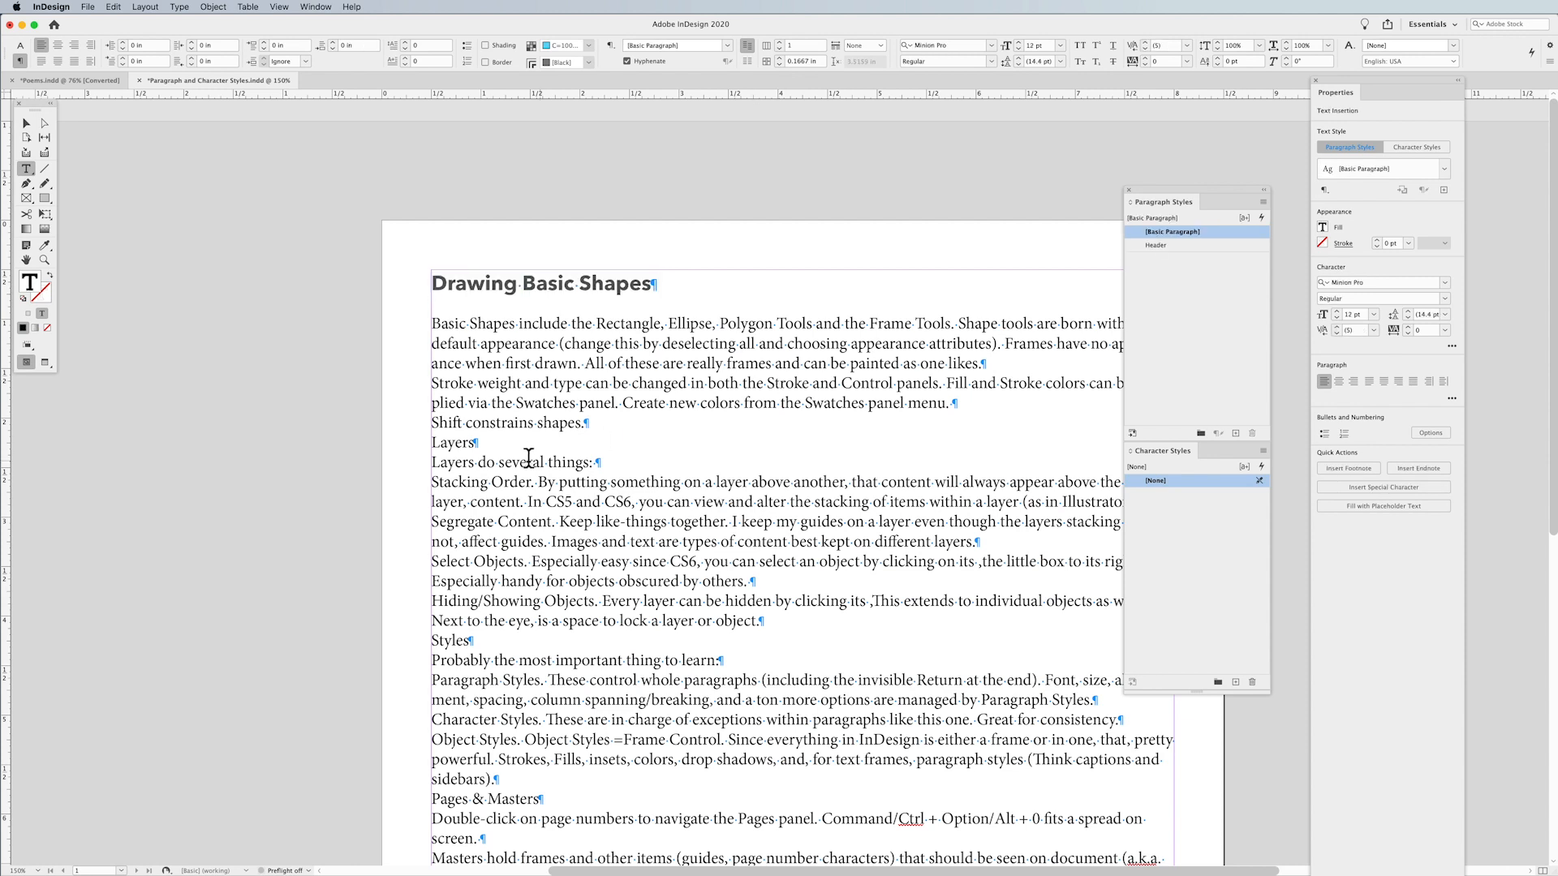
{"action": "left_click", "coordinate": [455, 443]}
{"action": "left_click", "coordinate": [437, 443]}
{"action": "scroll", "coordinate": [621, 410], "scroll_direction": "right", "scroll_amount": 4}
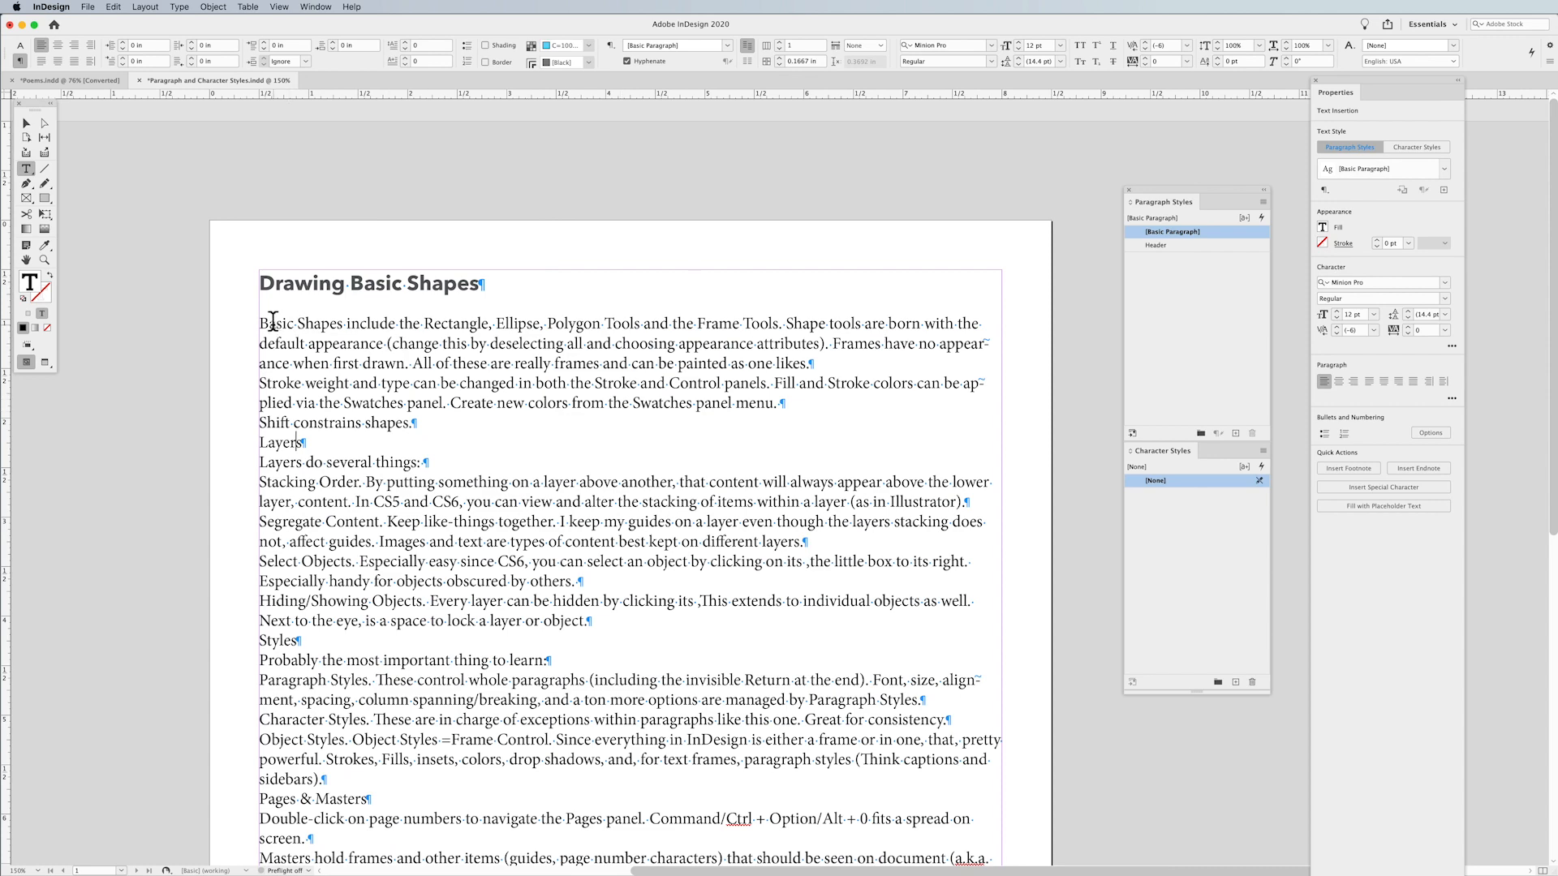
{"action": "left_click_drag", "start_coordinate": [260, 322], "coordinate": [814, 357]}
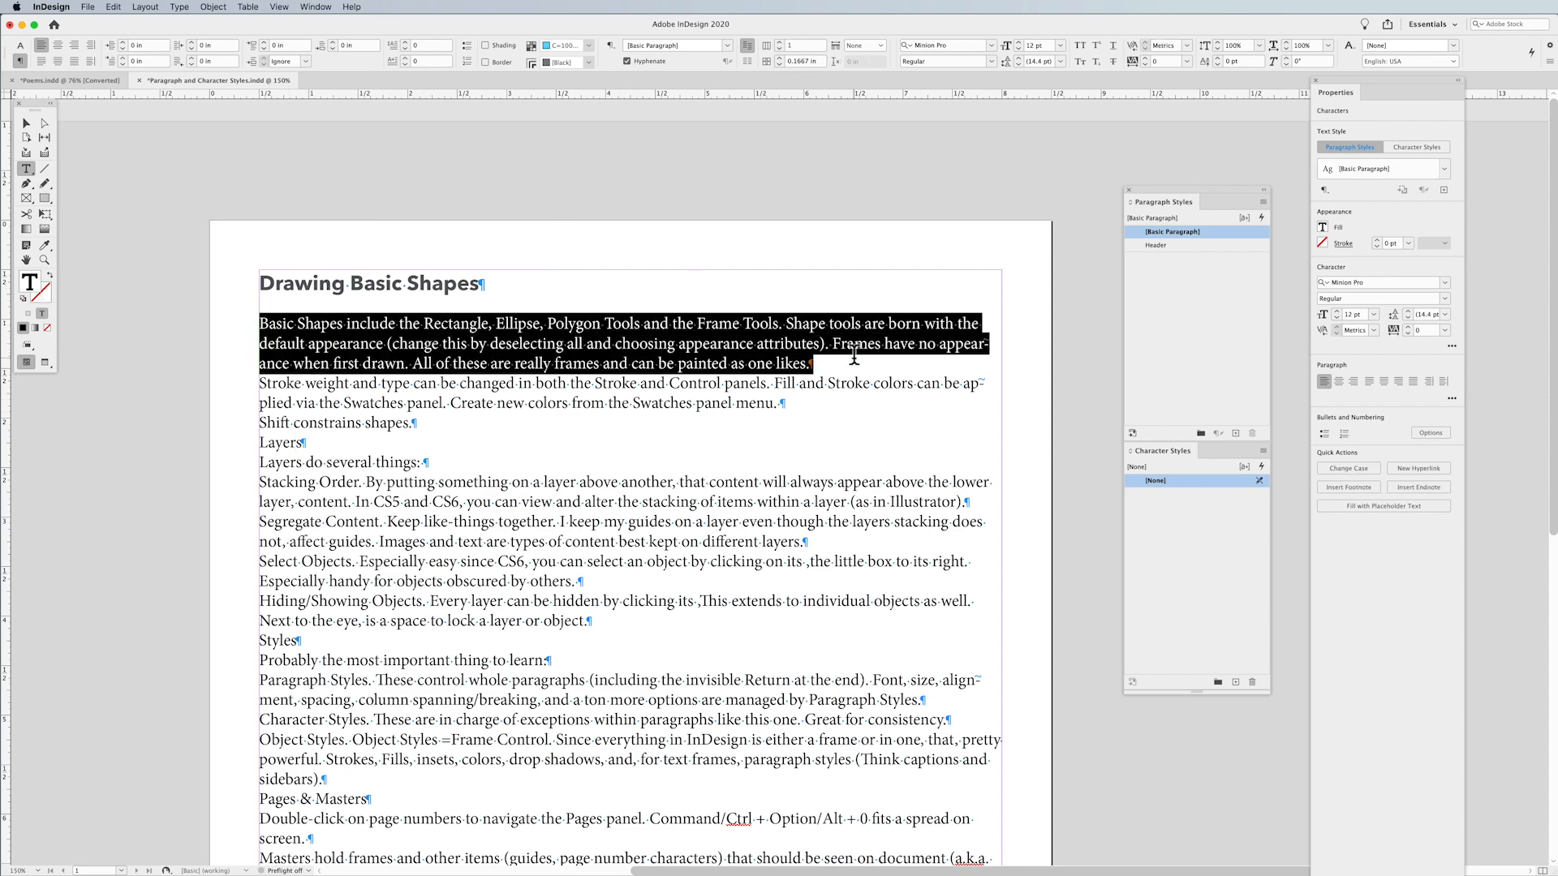
{"action": "left_click", "coordinate": [795, 362]}
{"action": "left_click", "coordinate": [812, 362]}
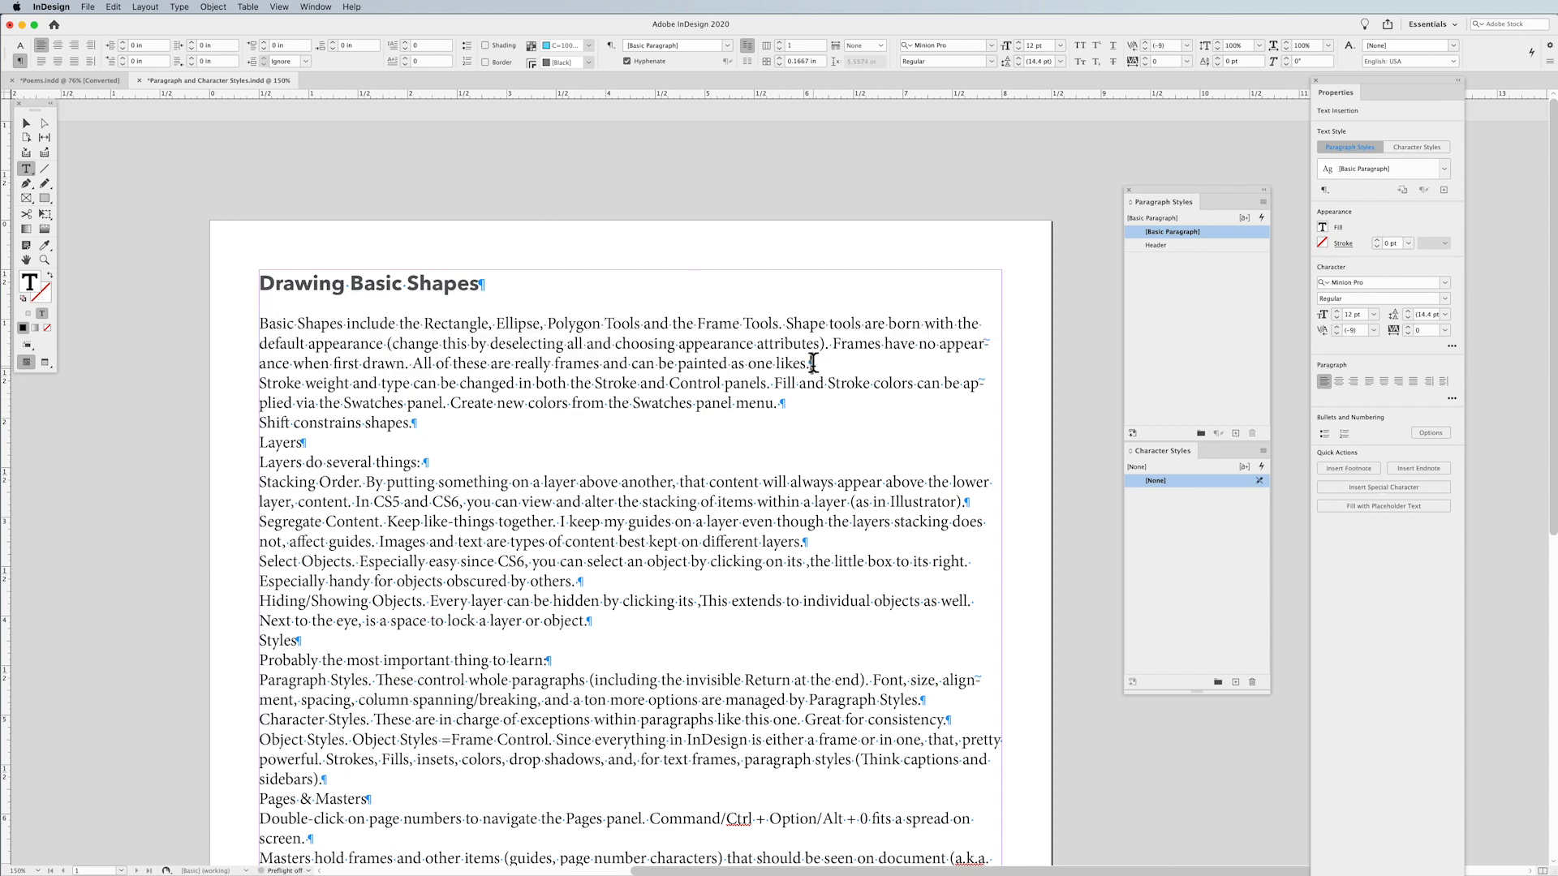
{"action": "mouse_move", "coordinate": [260, 383]}
{"action": "left_mouse_down"}
{"action": "mouse_move", "coordinate": [465, 403]}
{"action": "mouse_move", "coordinate": [825, 394]}
{"action": "left_mouse_up"}
{"action": "left_click", "coordinate": [647, 383]}
Apply the Header paragraph style to the "Layers" and "Styles" lines.
{"action": "left_click", "coordinate": [259, 444]}
{"action": "left_click", "coordinate": [284, 443]}
{"action": "left_click", "coordinate": [274, 440]}
{"action": "left_click", "coordinate": [1180, 244]}
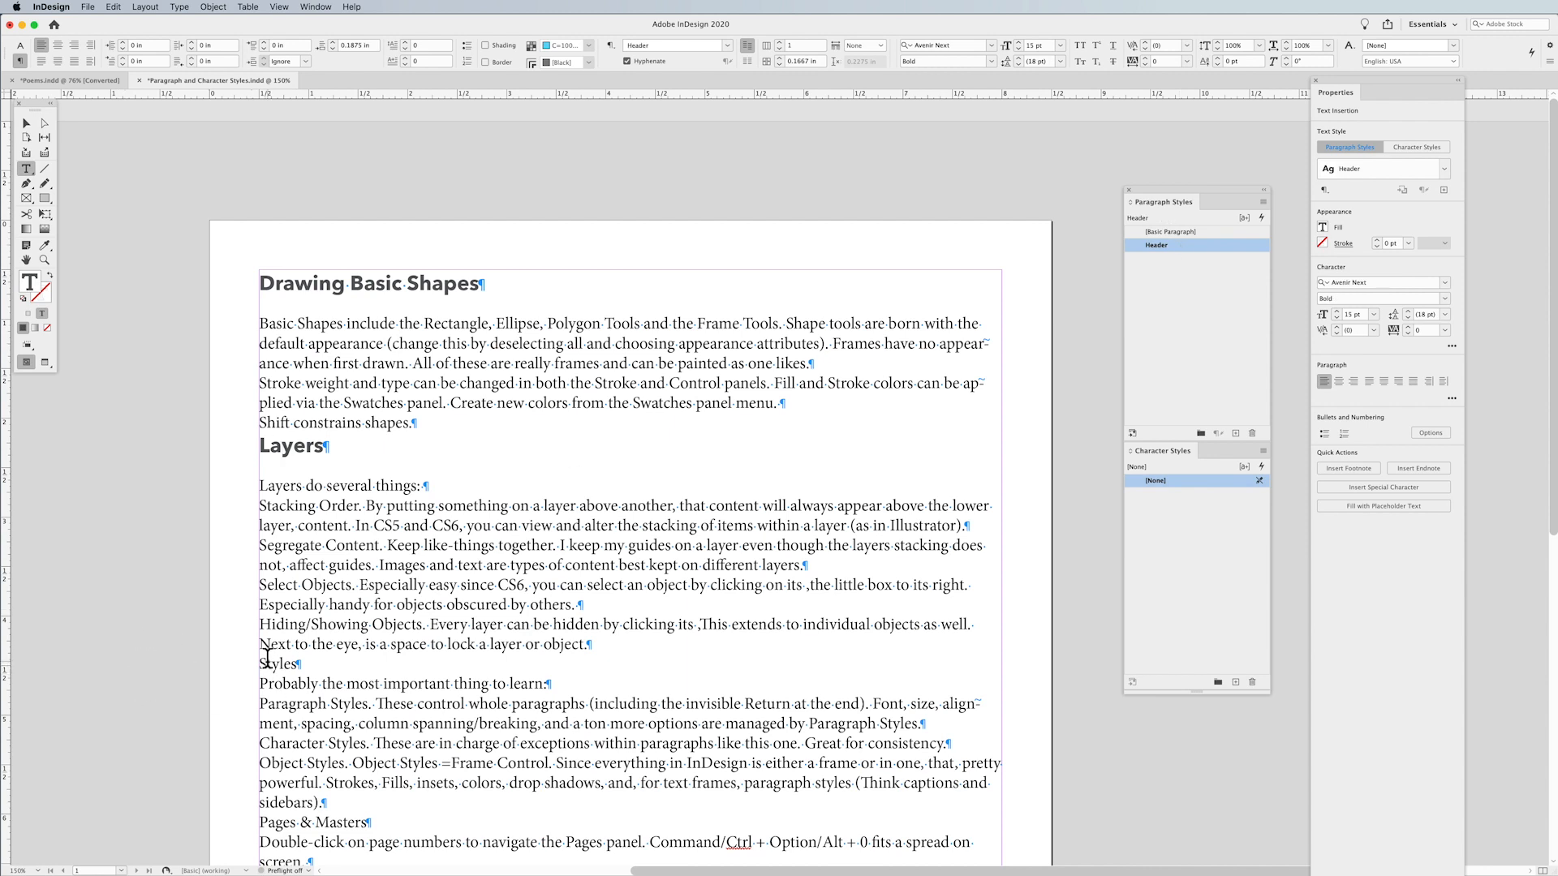
{"action": "left_click", "coordinate": [267, 662]}
{"action": "left_click", "coordinate": [1204, 246]}
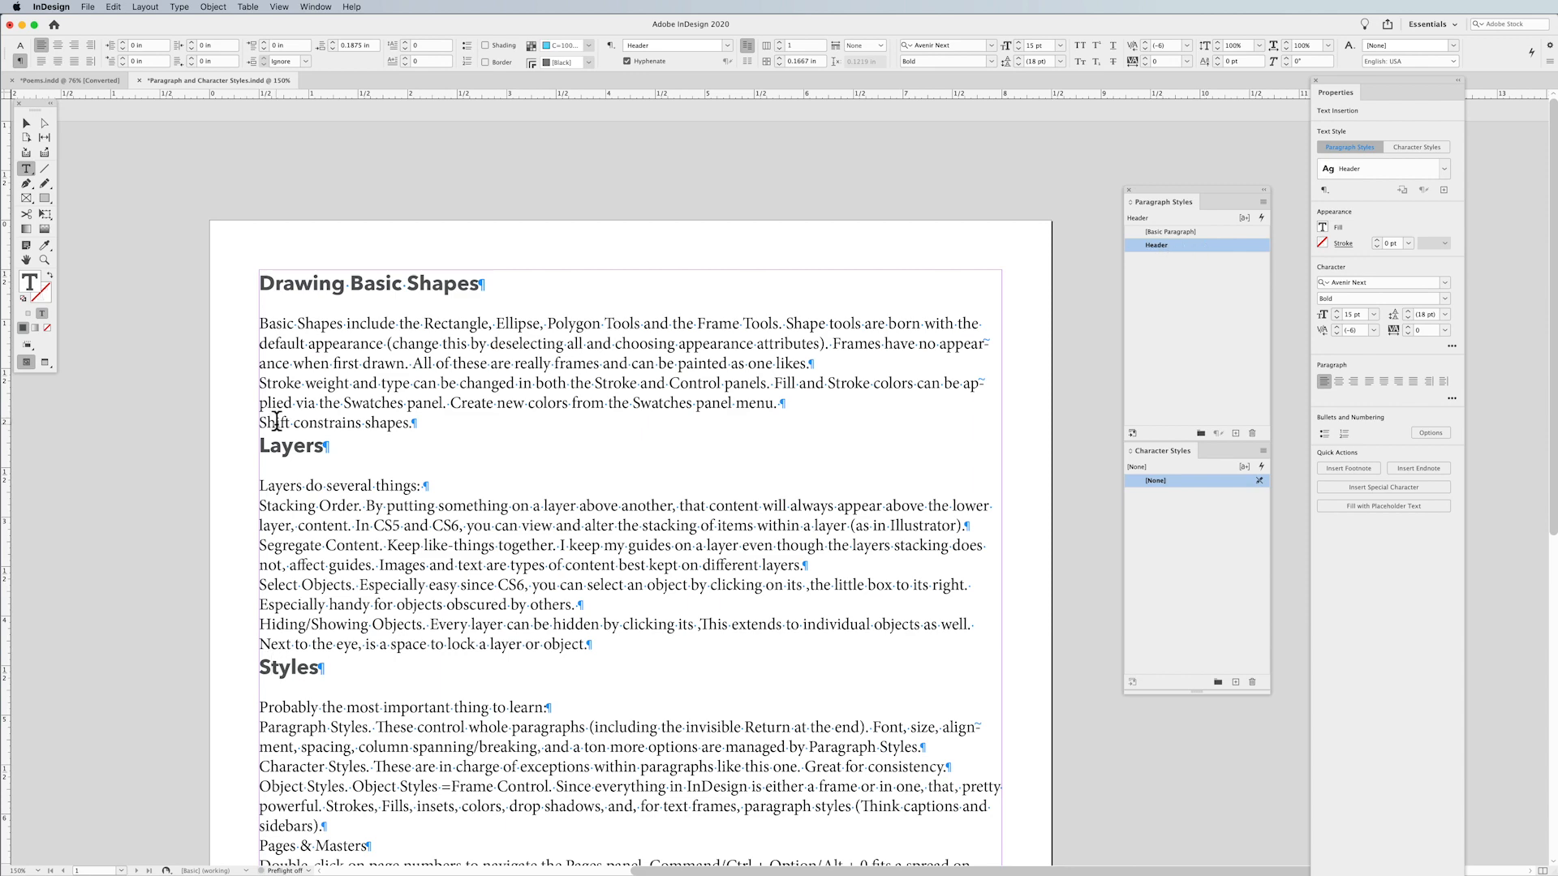
Undo the Header style applied to the "Styles" and "Layers" lines.
{"action": "scroll", "coordinate": [369, 403], "scroll_direction": "left", "scroll_amount": 3}
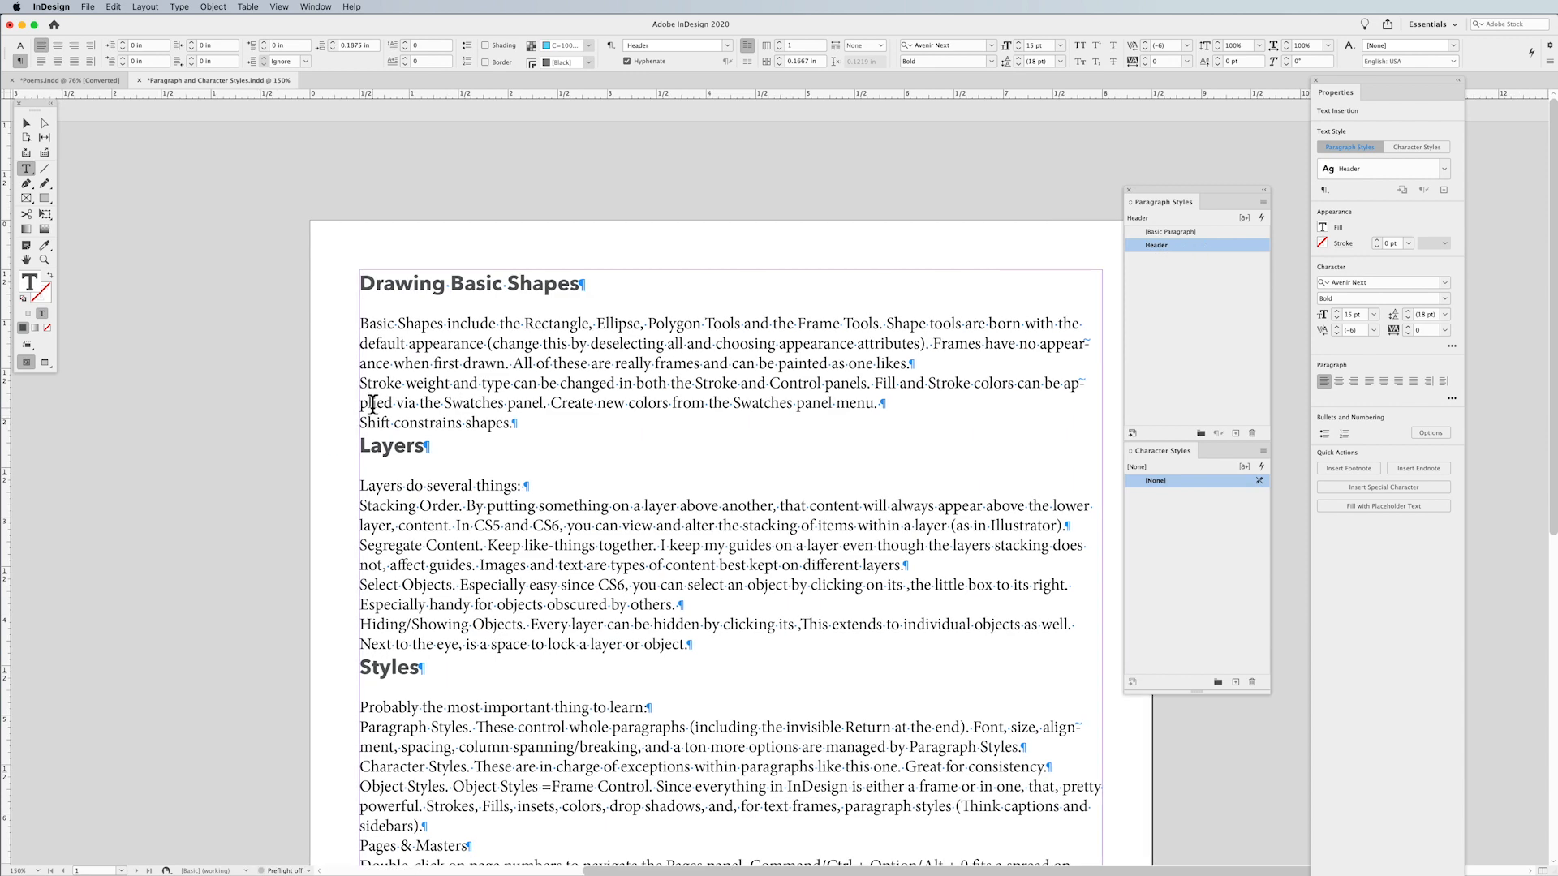
{"action": "key", "text": "super+z"}
{"action": "key", "text": "super+z"}
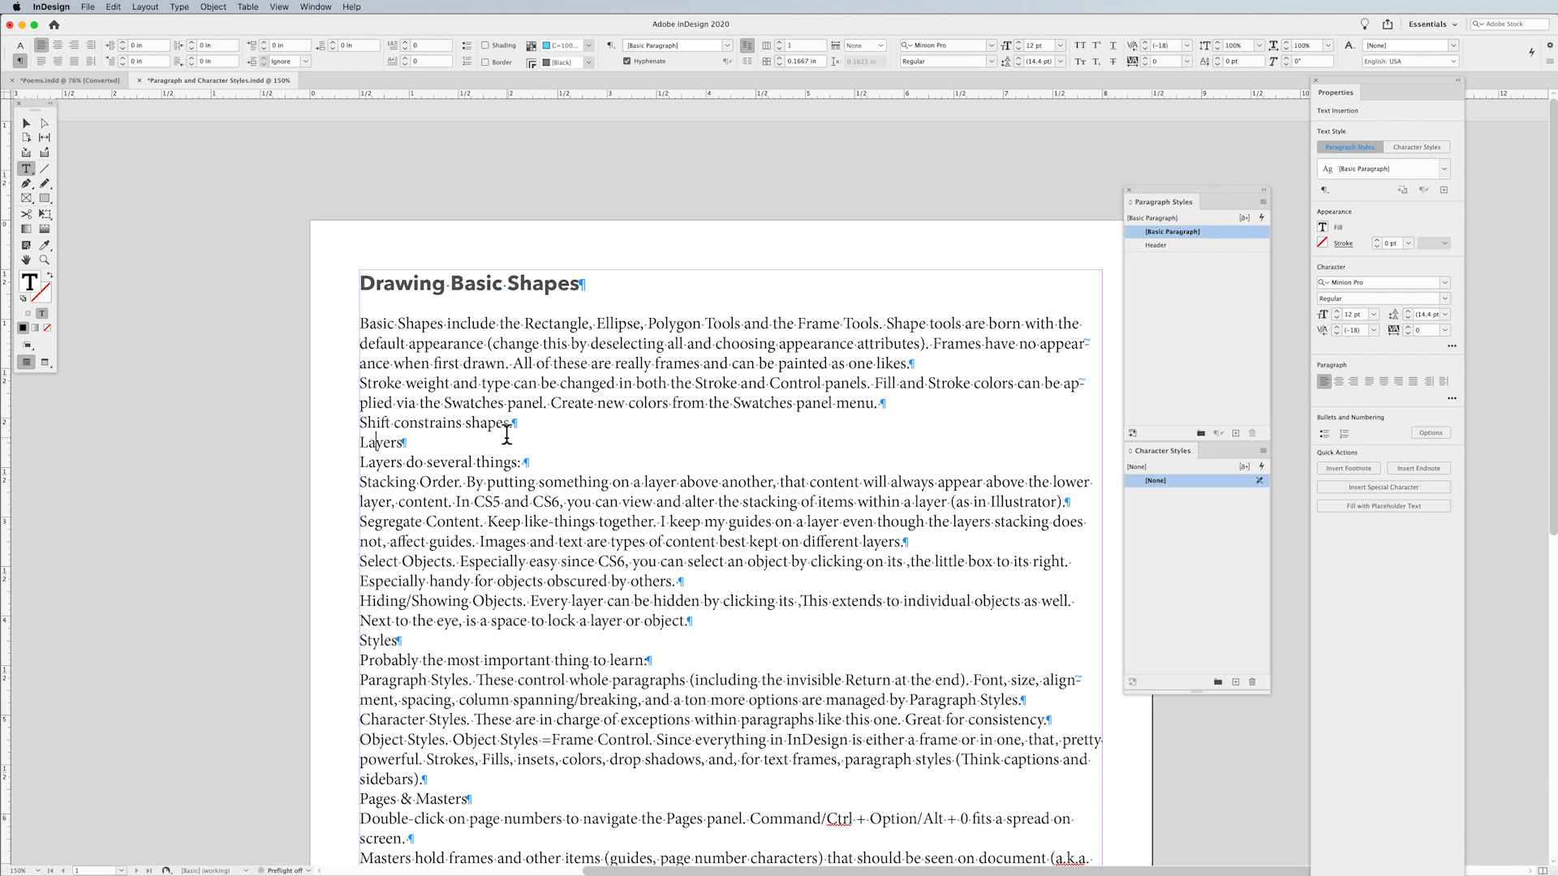
{"action": "left_click", "coordinate": [543, 282]}
{"action": "left_click", "coordinate": [383, 442]}
Set the font of the first two body paragraphs under "Drawing Basic Shapes" to Avenir Next Condensed Regular.
{"action": "left_click_drag", "start_coordinate": [361, 323], "coordinate": [904, 400]}
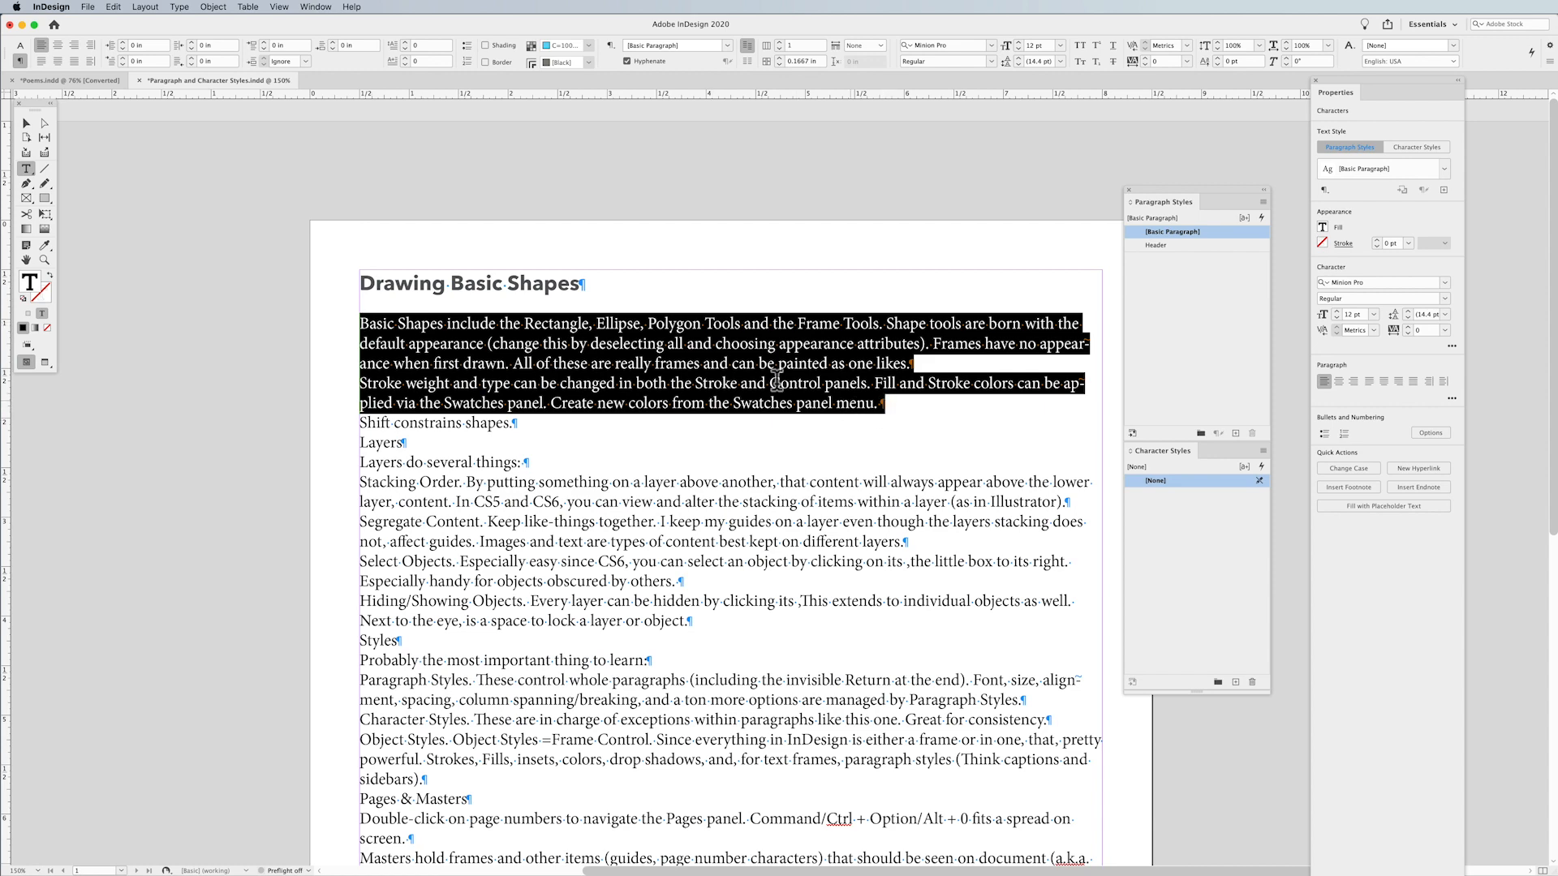
{"action": "left_click", "coordinate": [19, 46]}
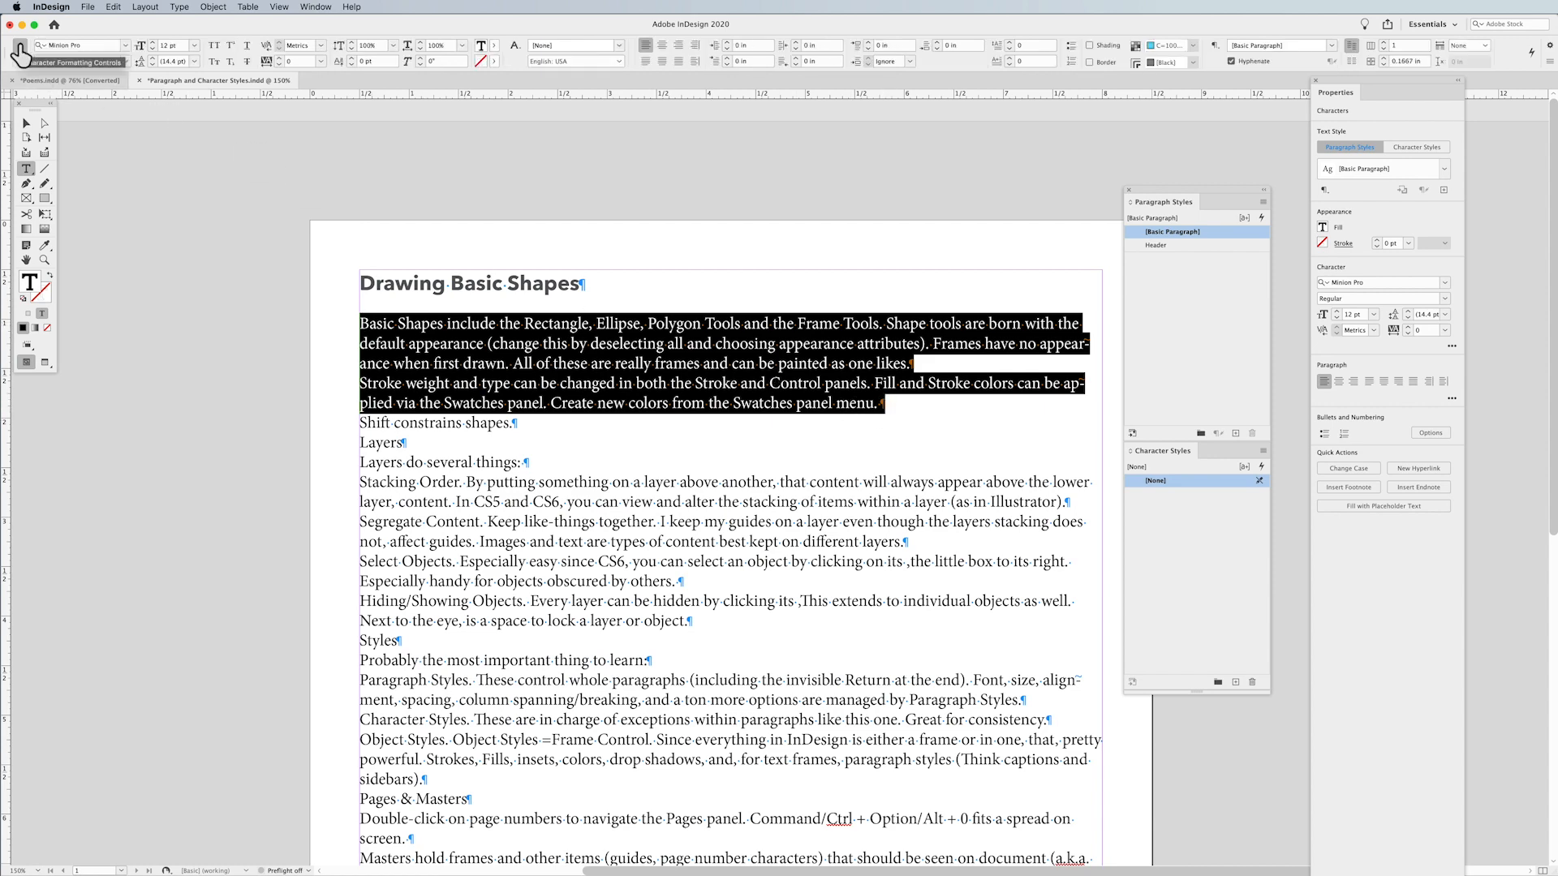
{"action": "left_click", "coordinate": [49, 46]}
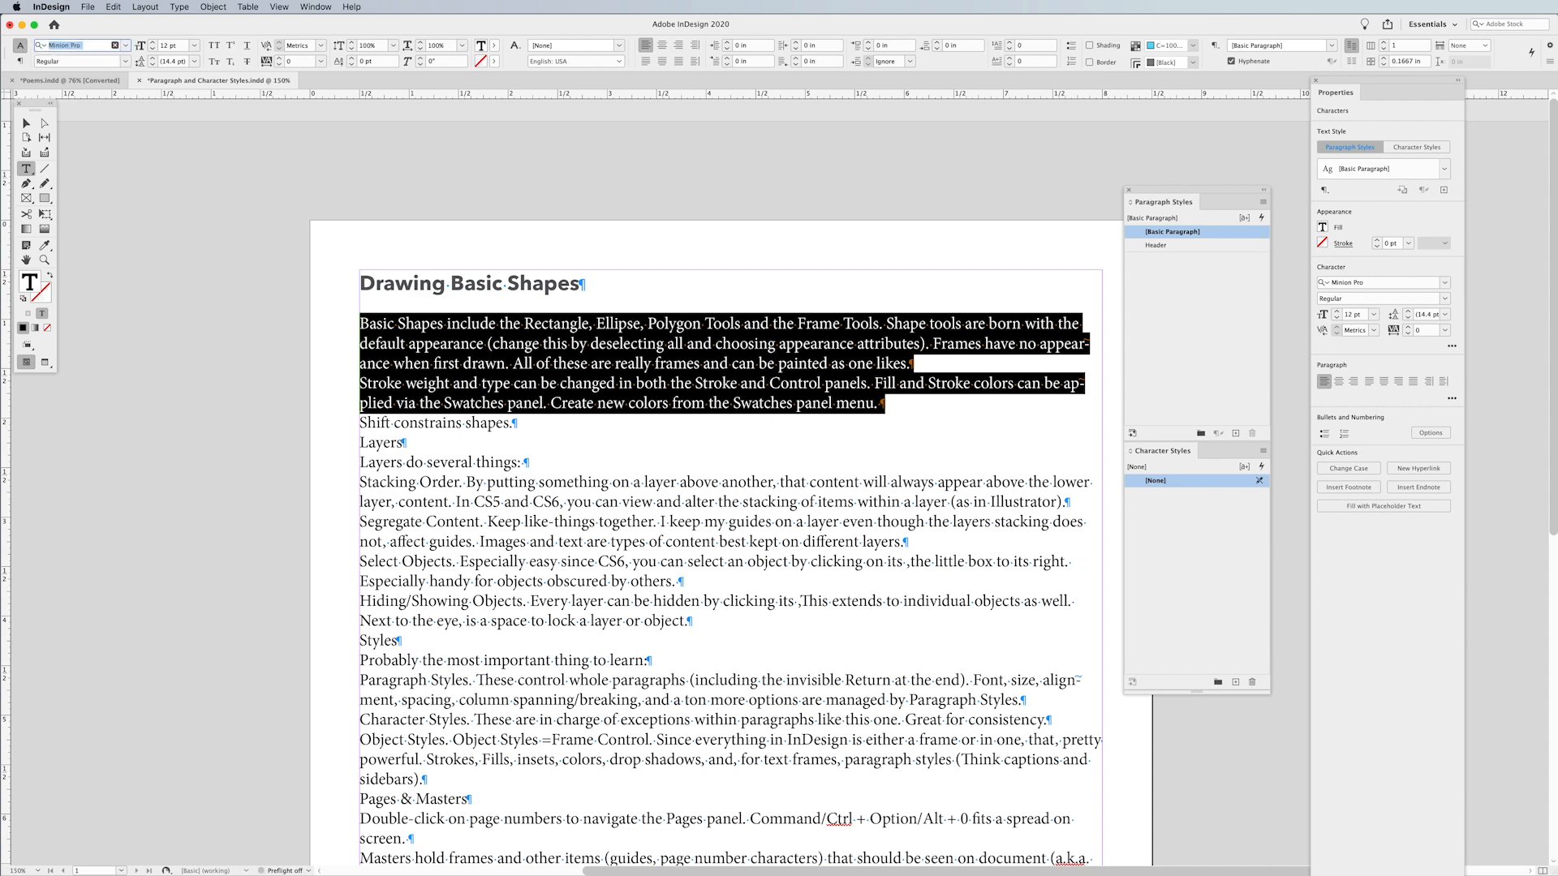
{"action": "type", "text": "ave"}
{"action": "scroll", "coordinate": [117, 280], "scroll_direction": "down", "scroll_amount": 4}
{"action": "scroll", "coordinate": [118, 282], "scroll_direction": "down", "scroll_amount": 4}
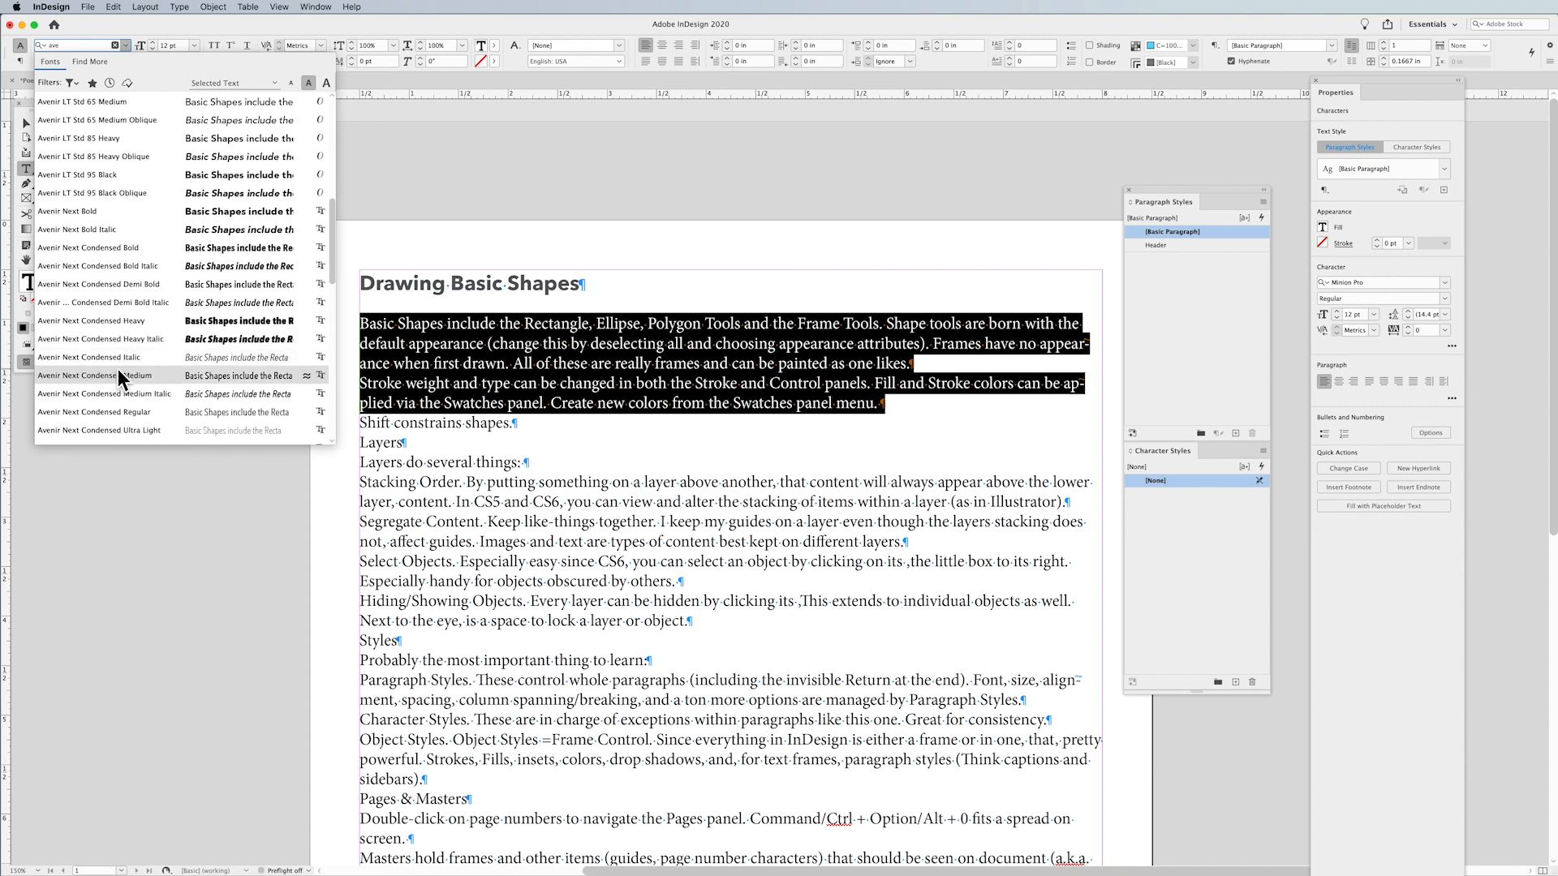
{"action": "scroll", "coordinate": [119, 368], "scroll_direction": "down", "scroll_amount": 1}
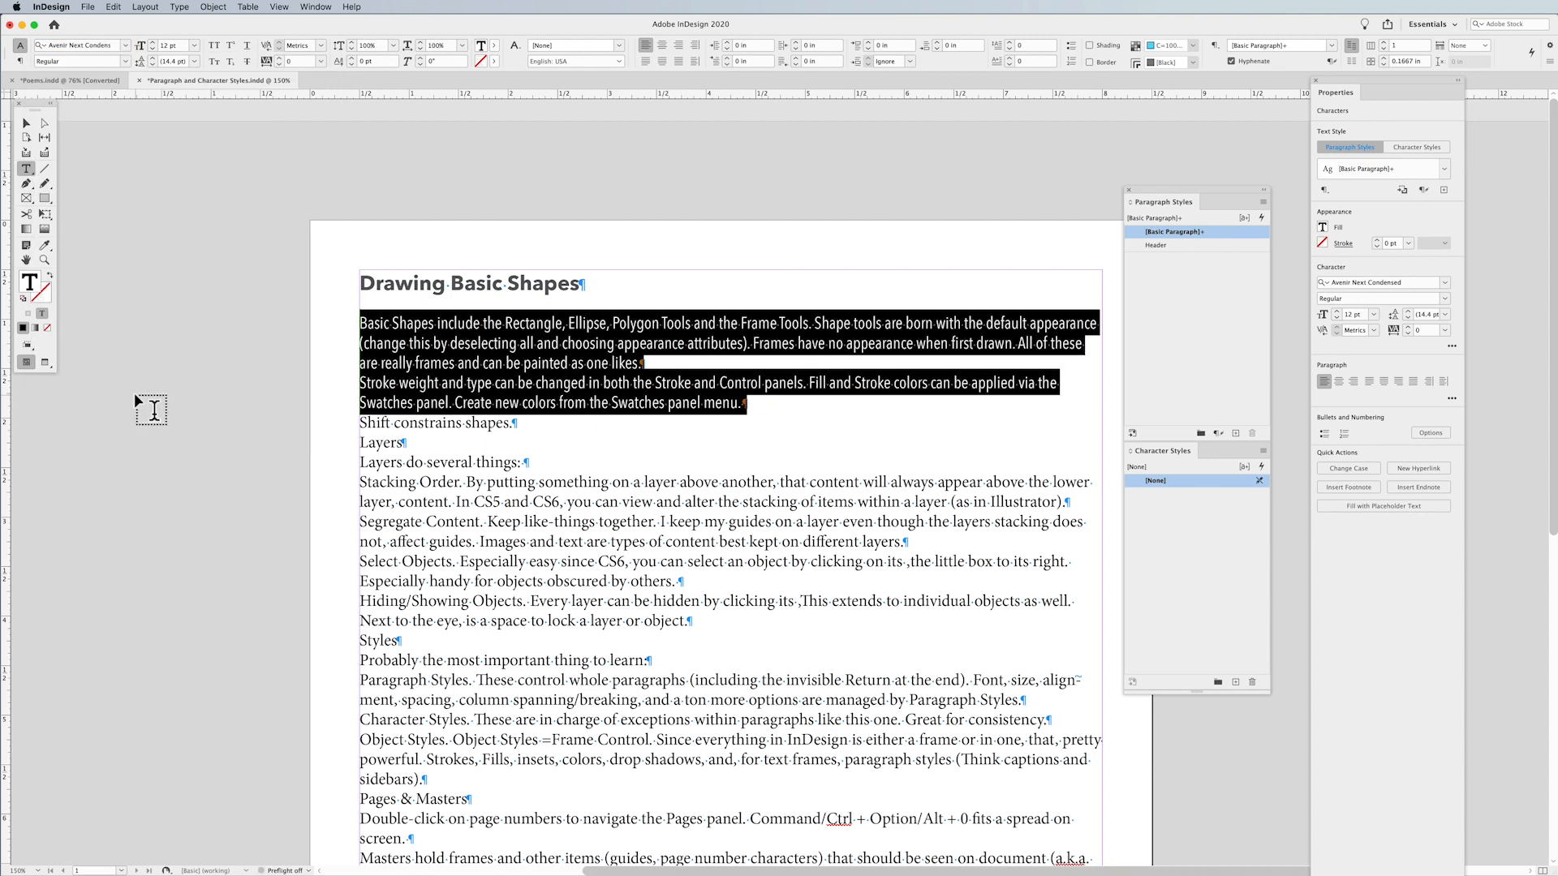
Set the two selected body paragraphs to a 10 pt font size with 14 pt leading.
{"action": "left_click", "coordinate": [153, 46]}
{"action": "left_click", "coordinate": [153, 46]}
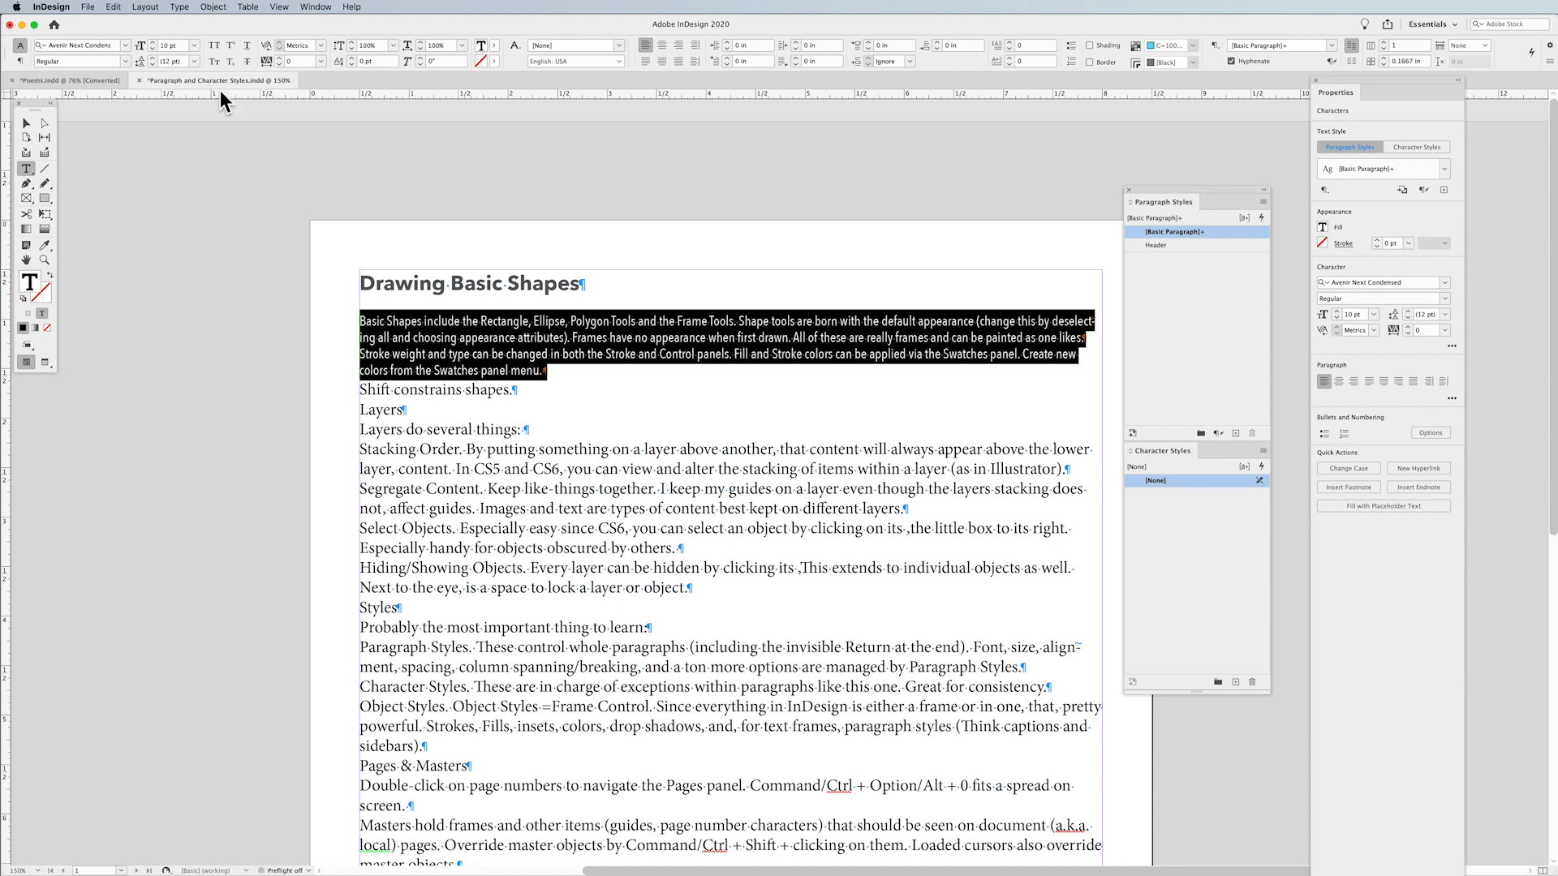
{"action": "left_click", "coordinate": [154, 57]}
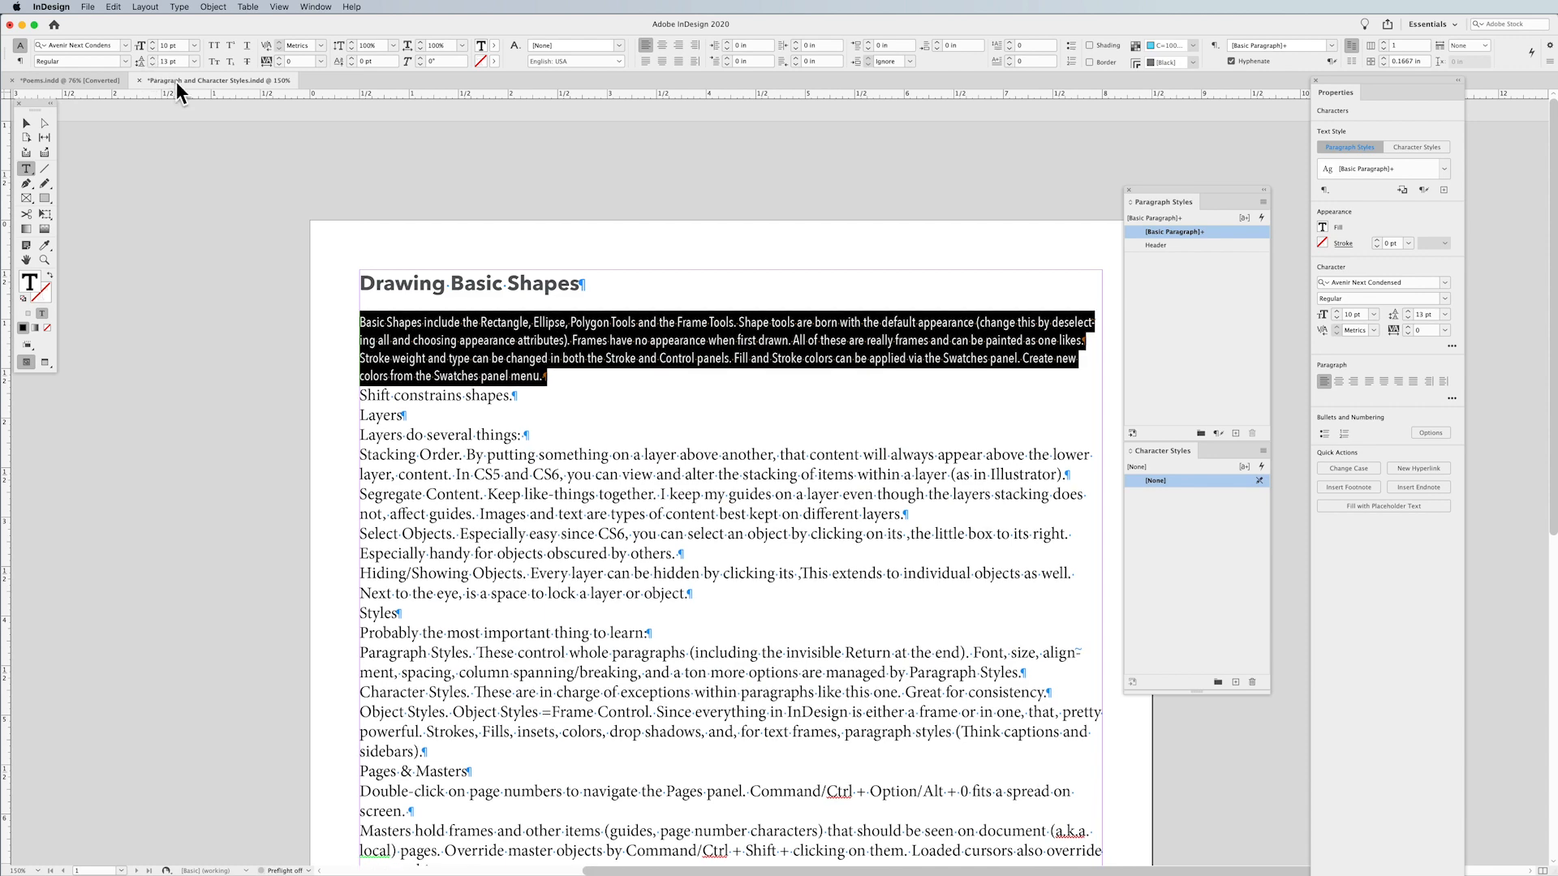
{"action": "left_click", "coordinate": [194, 62]}
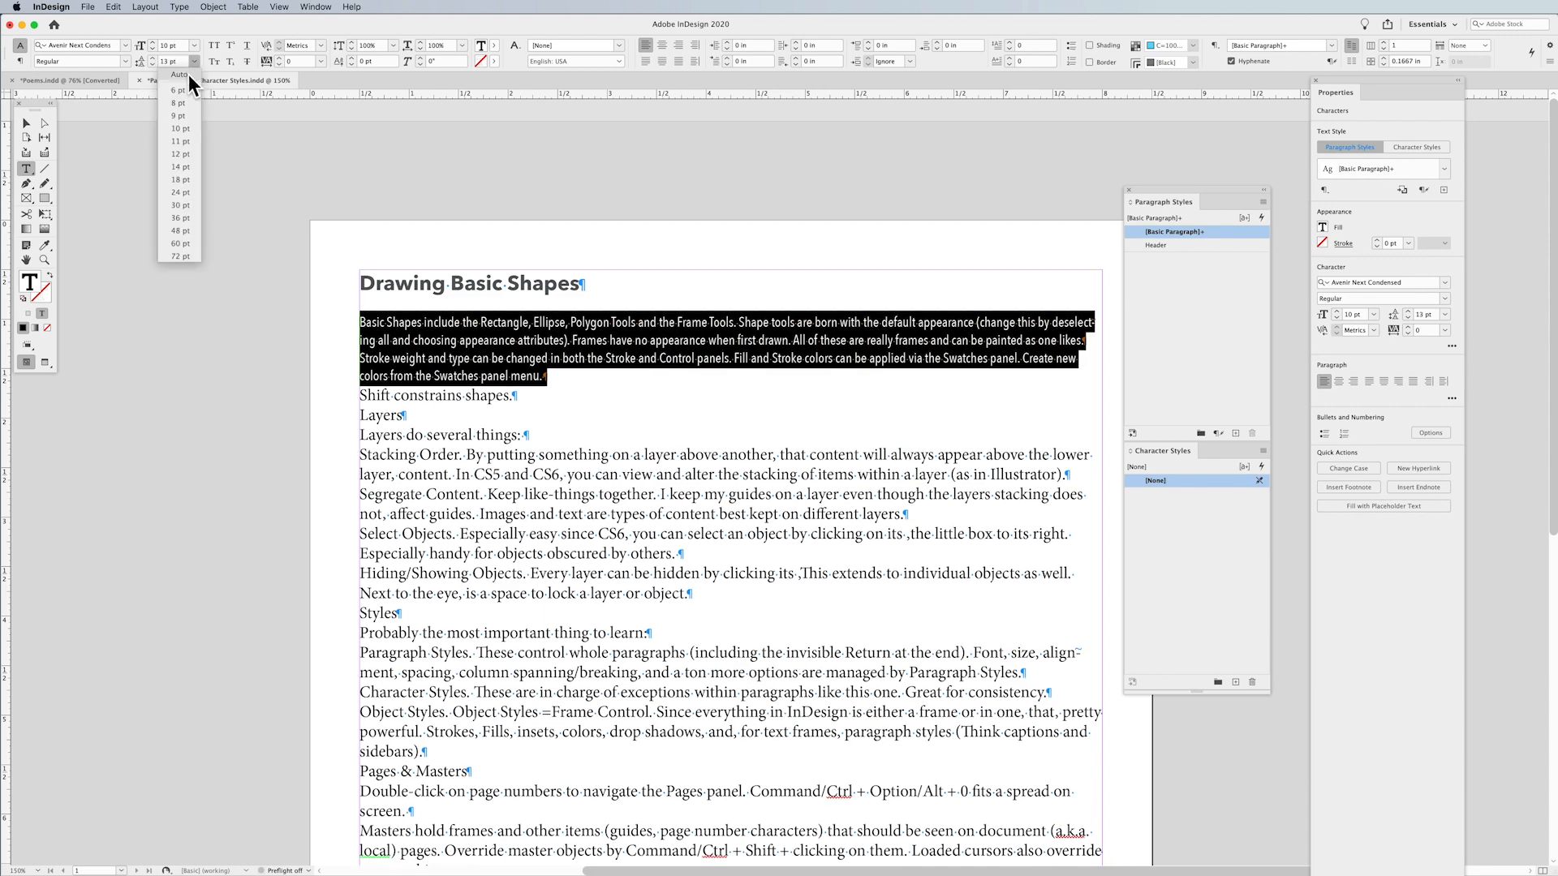
{"action": "left_click", "coordinate": [179, 75]}
{"action": "left_click", "coordinate": [151, 57]}
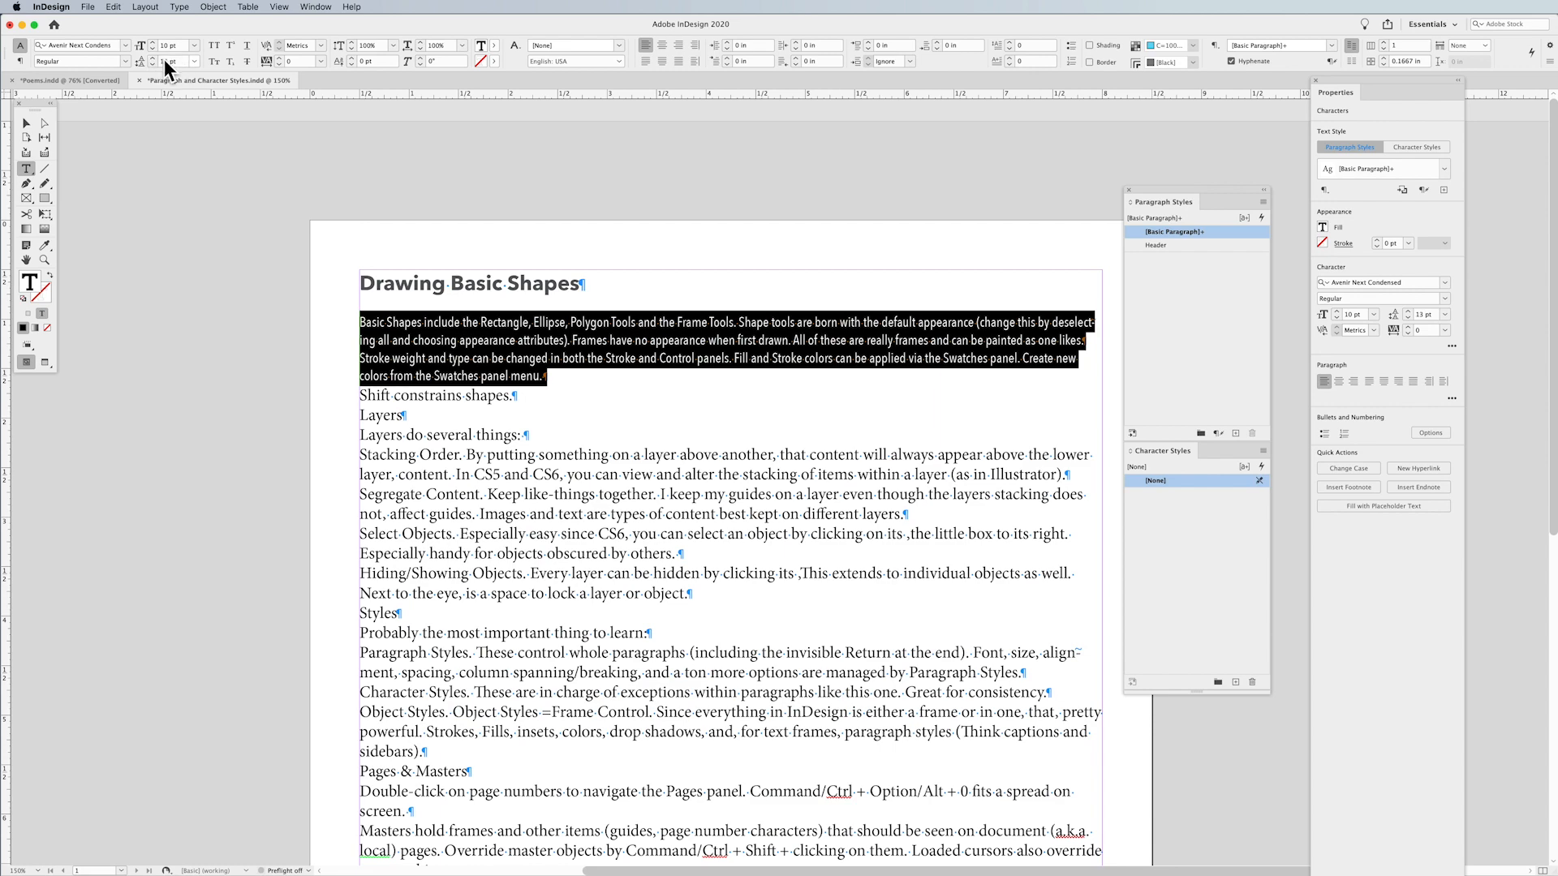
{"action": "left_click", "coordinate": [152, 57]}
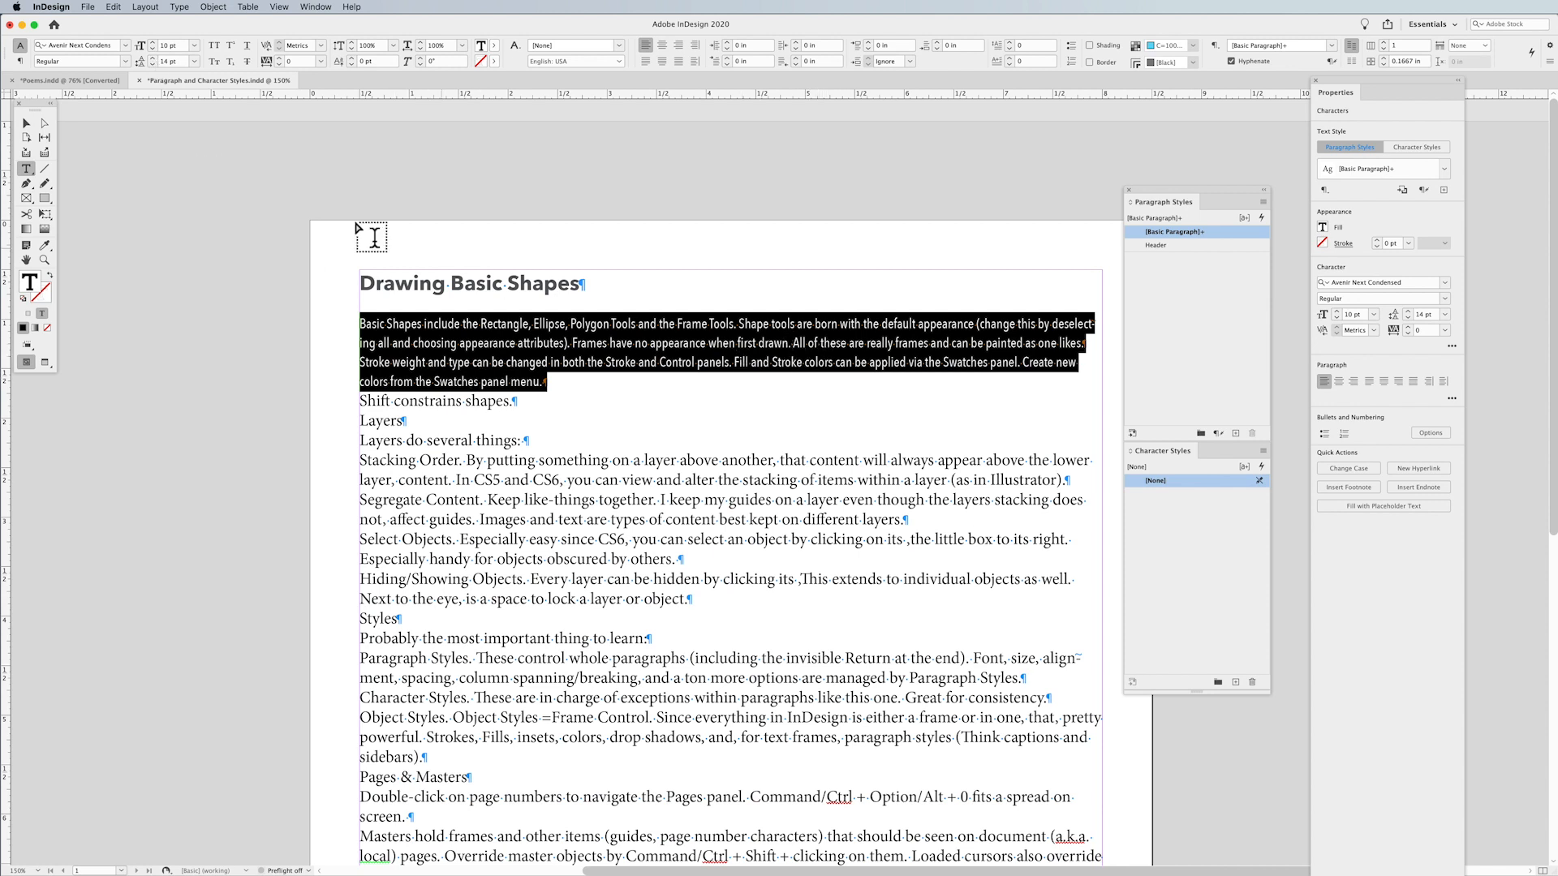
Give the two selected body paragraphs a space after of 0.0625 in and a first-line indent of 0.125 in.
{"action": "left_click", "coordinate": [18, 62]}
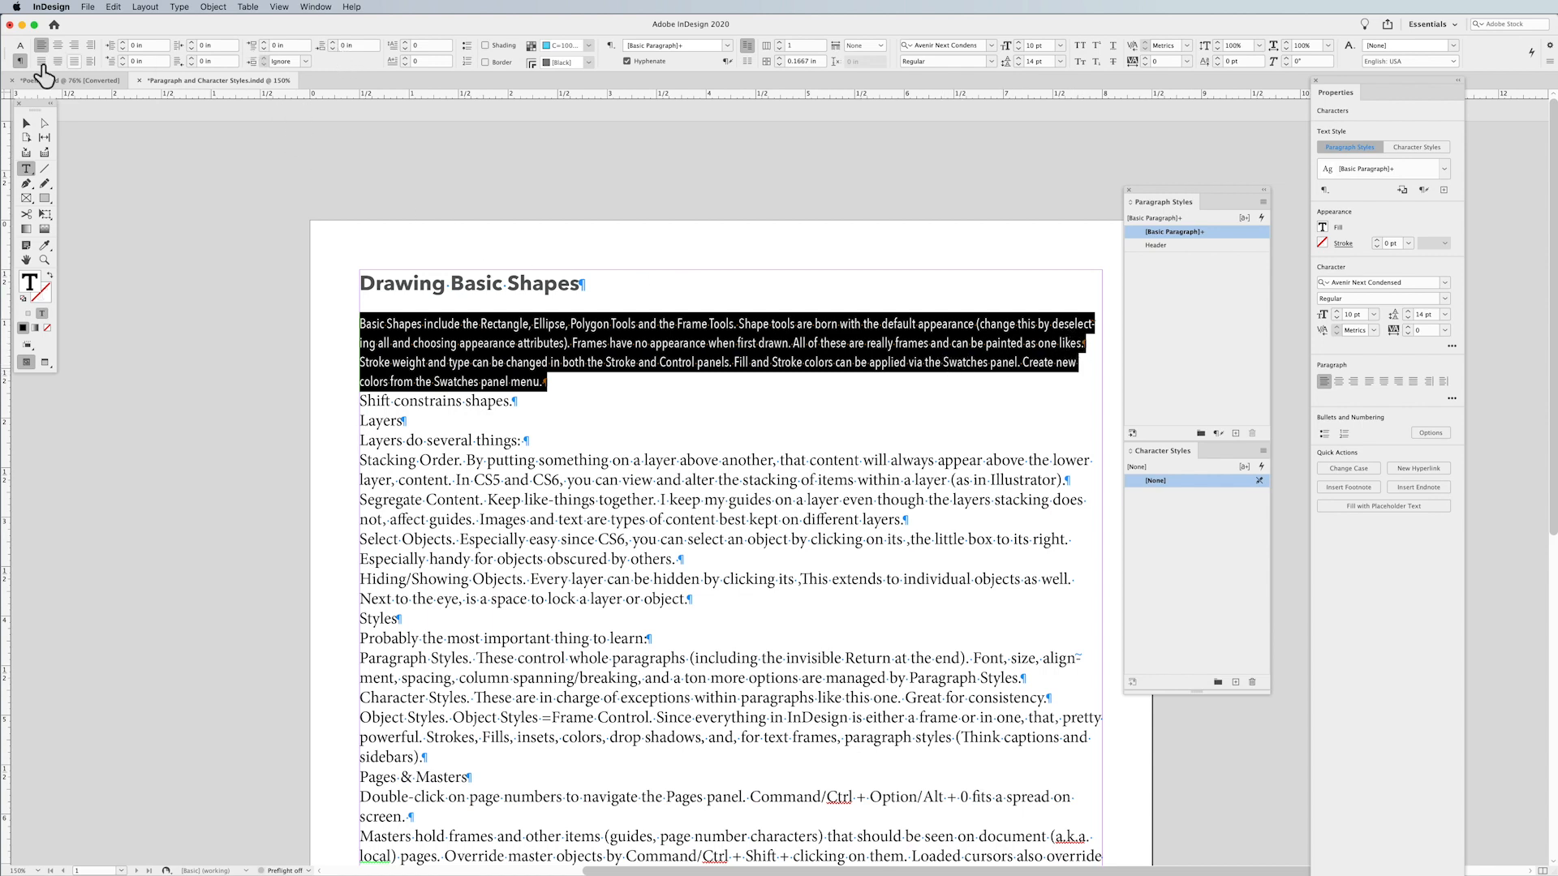
{"action": "left_click", "coordinate": [334, 43]}
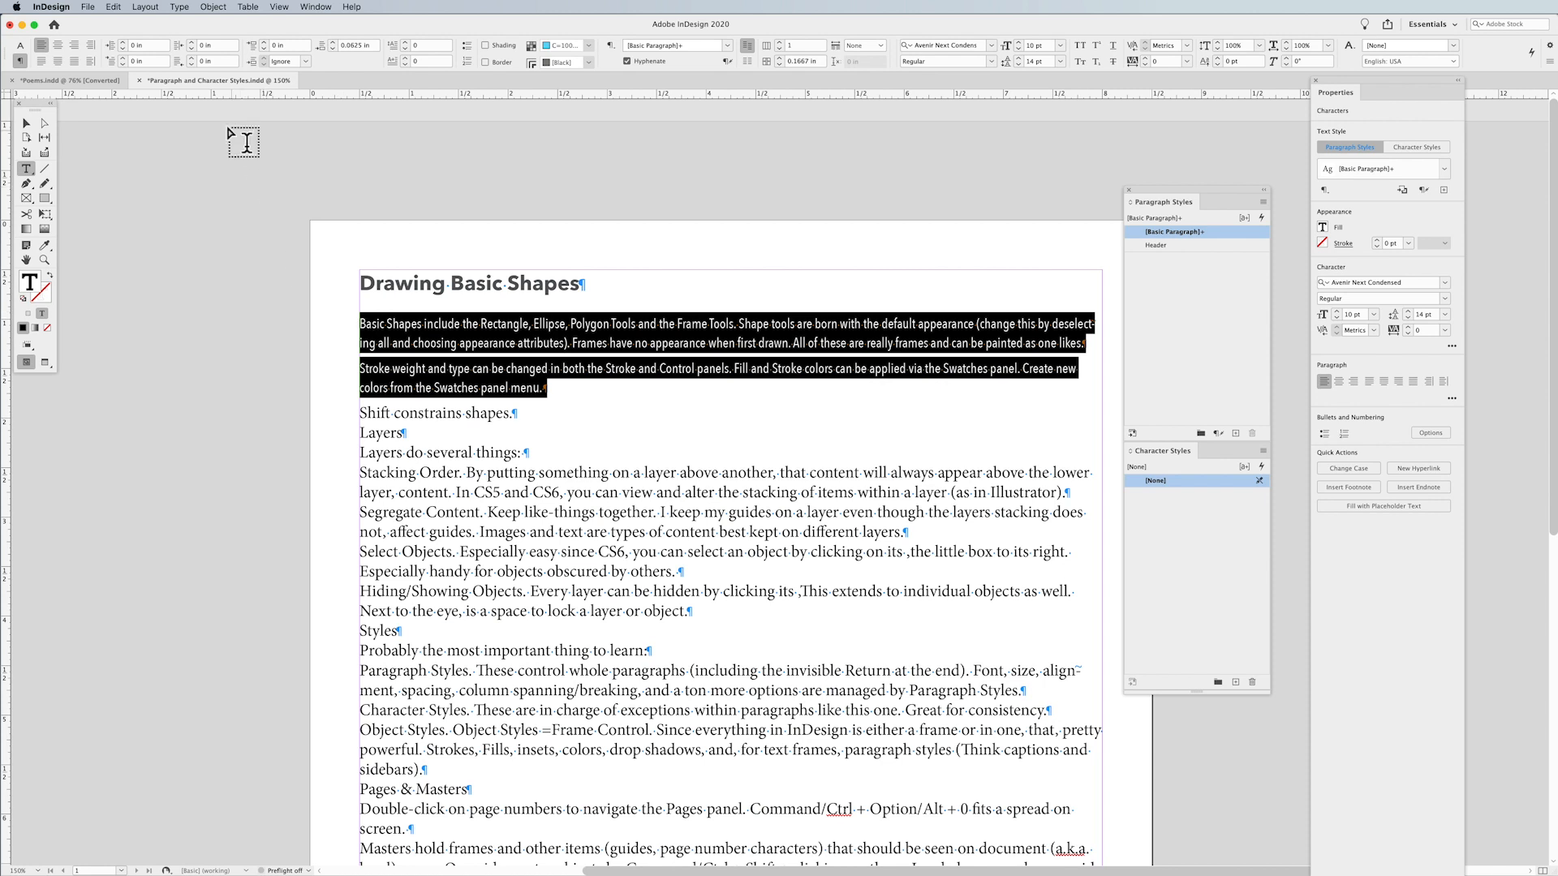
{"action": "left_click", "coordinate": [124, 57]}
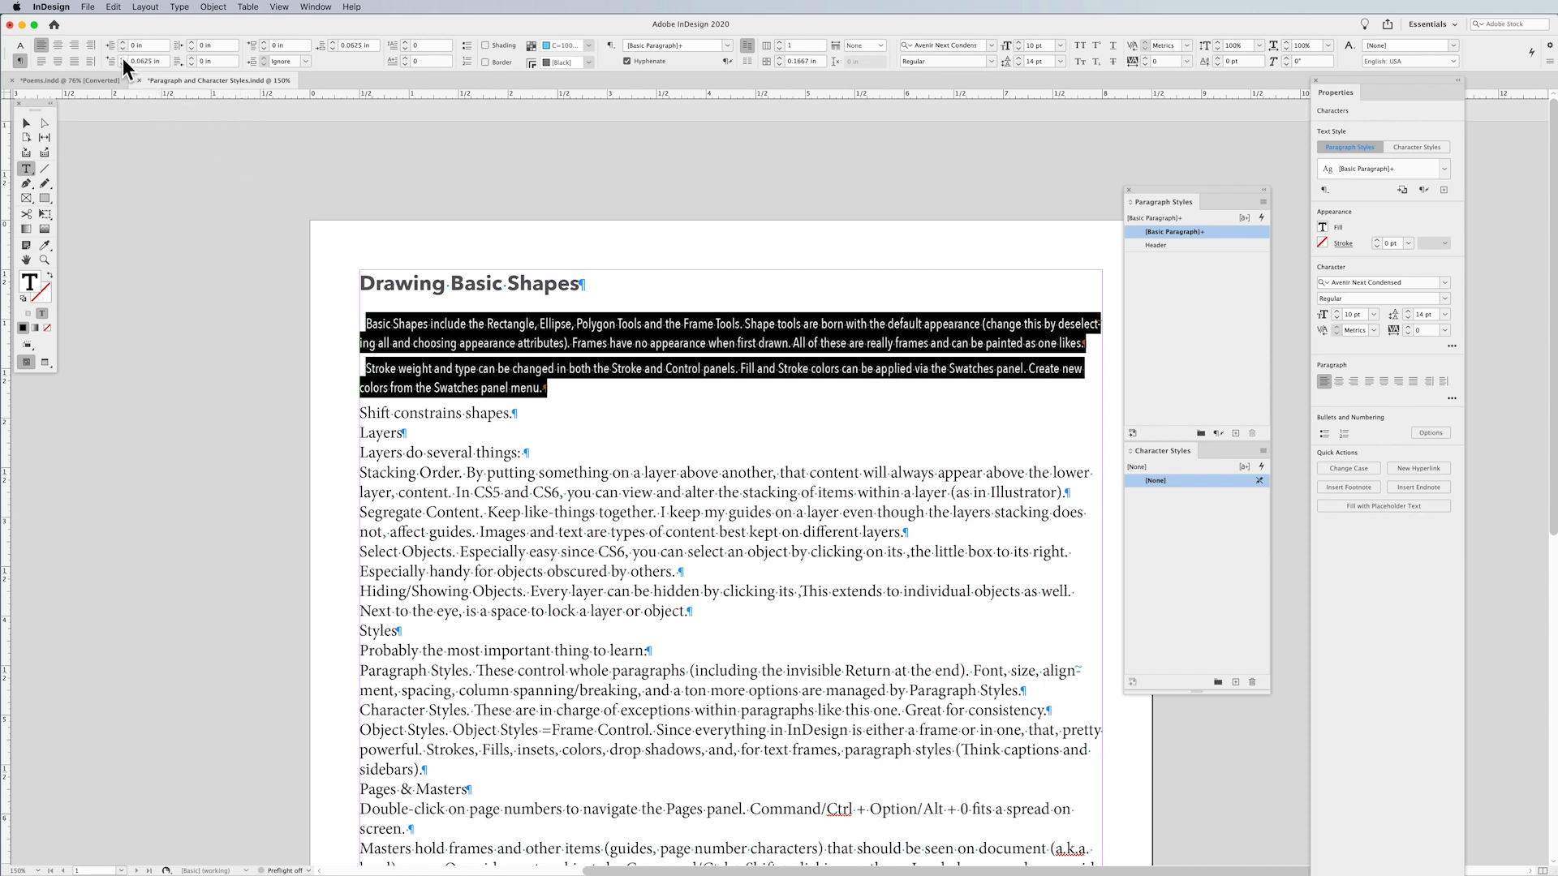
{"action": "left_click", "coordinate": [123, 57]}
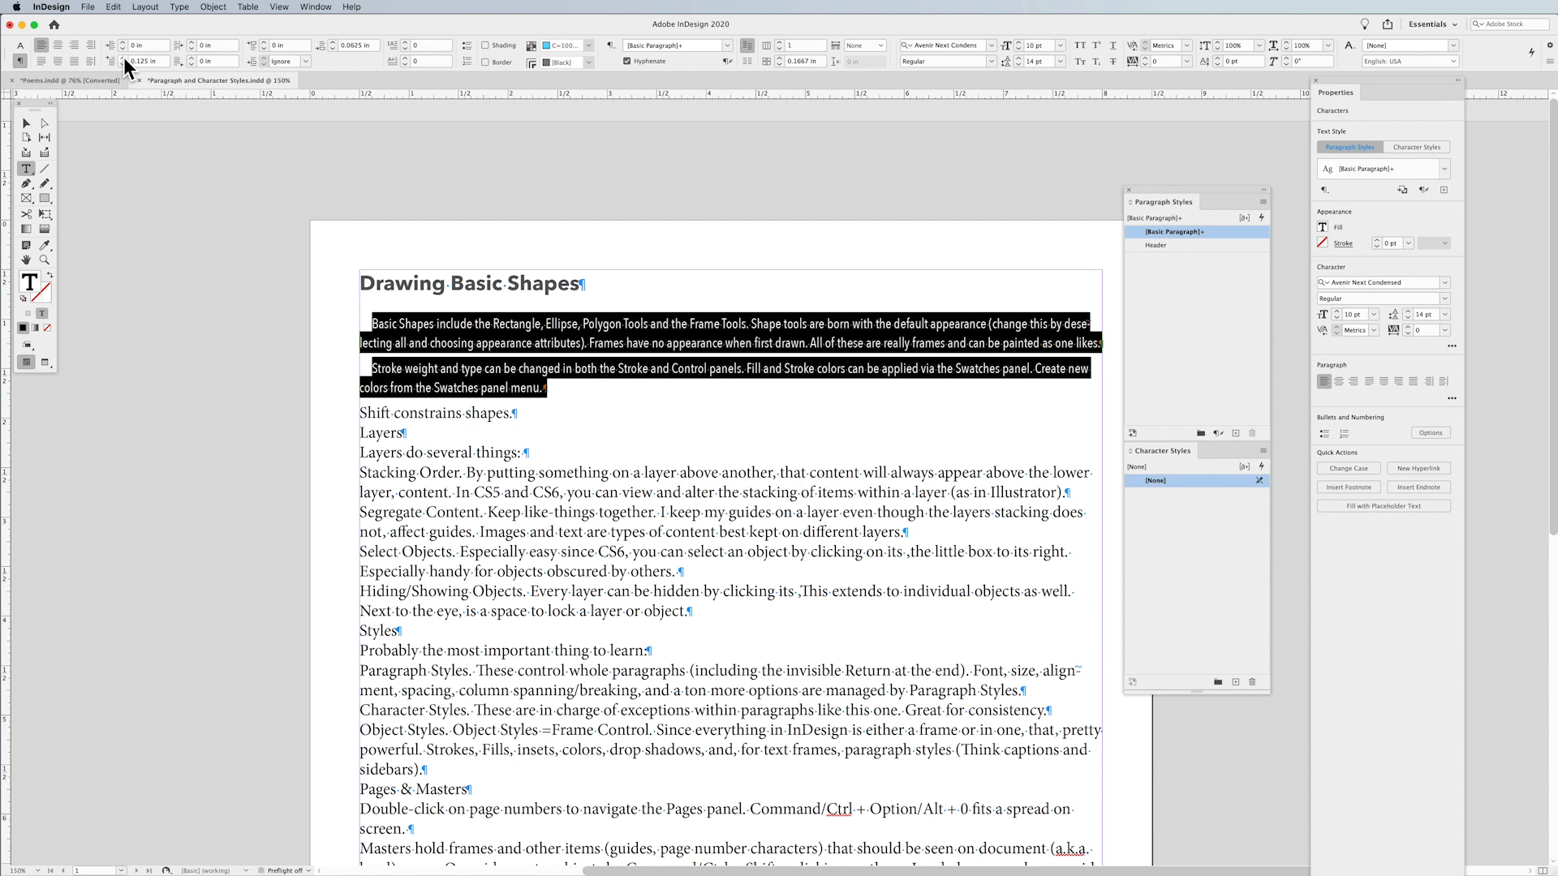
{"action": "left_click", "coordinate": [20, 45]}
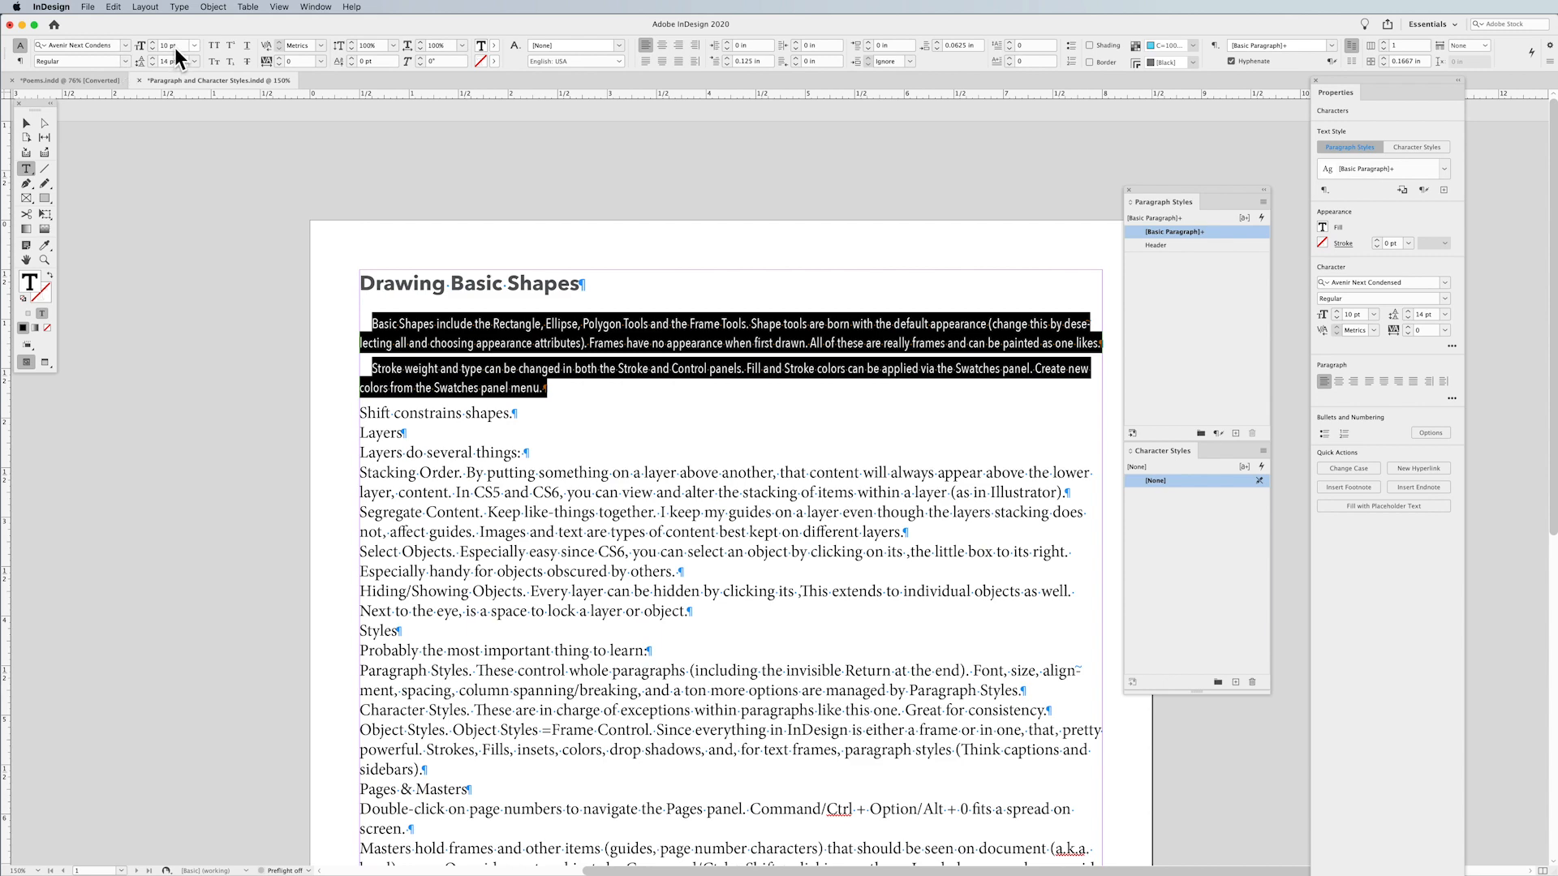
{"action": "left_click", "coordinate": [21, 61]}
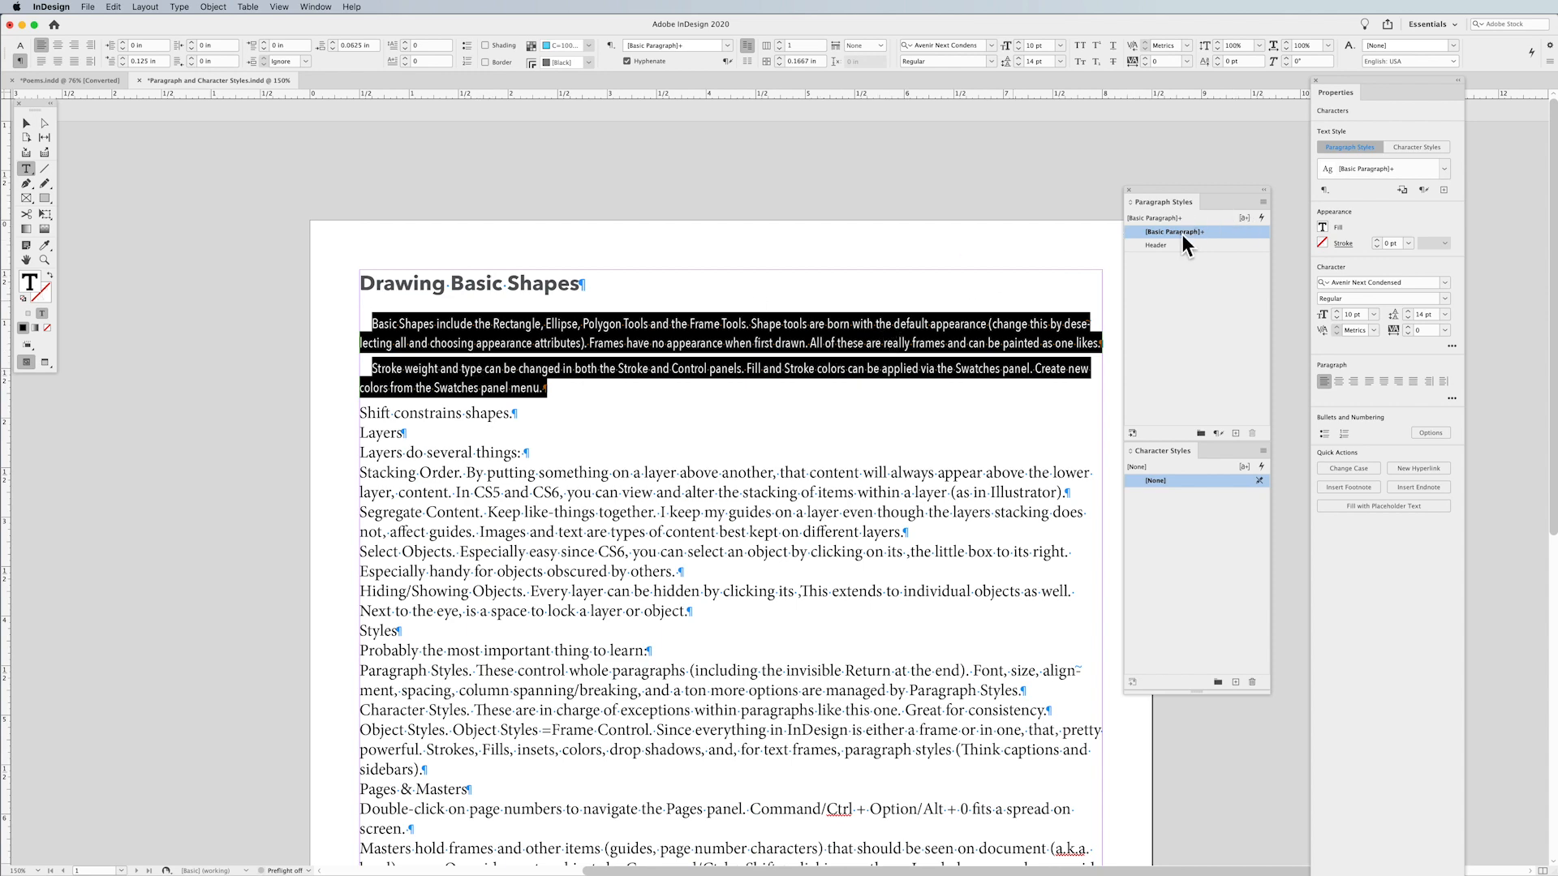
Create a paragraph style named Body Copy from the selected body paragraphs and apply it to them.
{"action": "left_click", "coordinate": [1262, 202]}
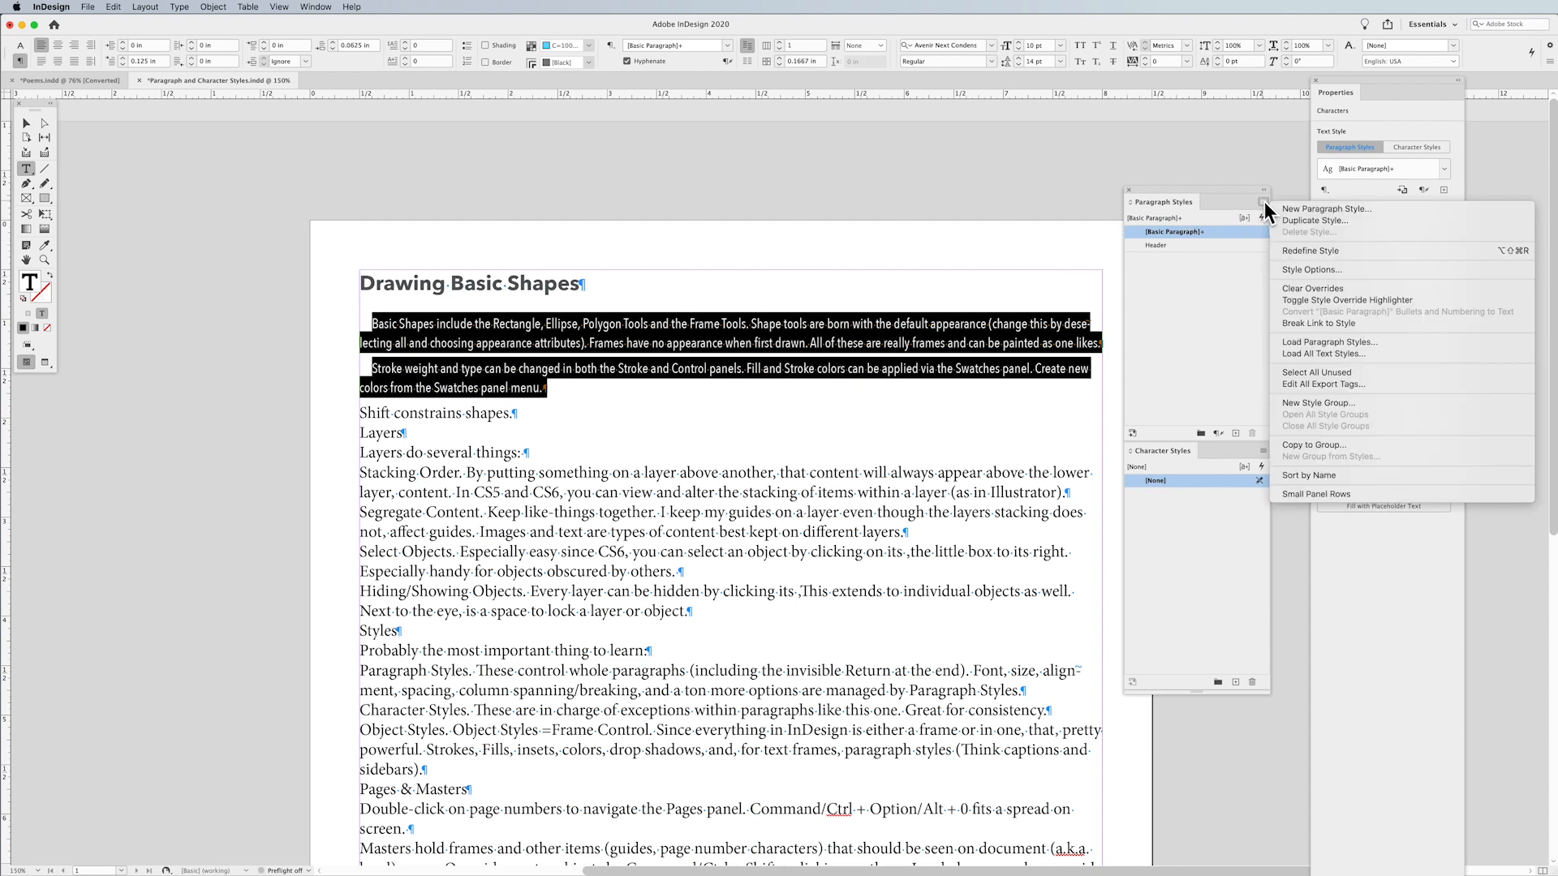
{"action": "left_click", "coordinate": [1322, 210]}
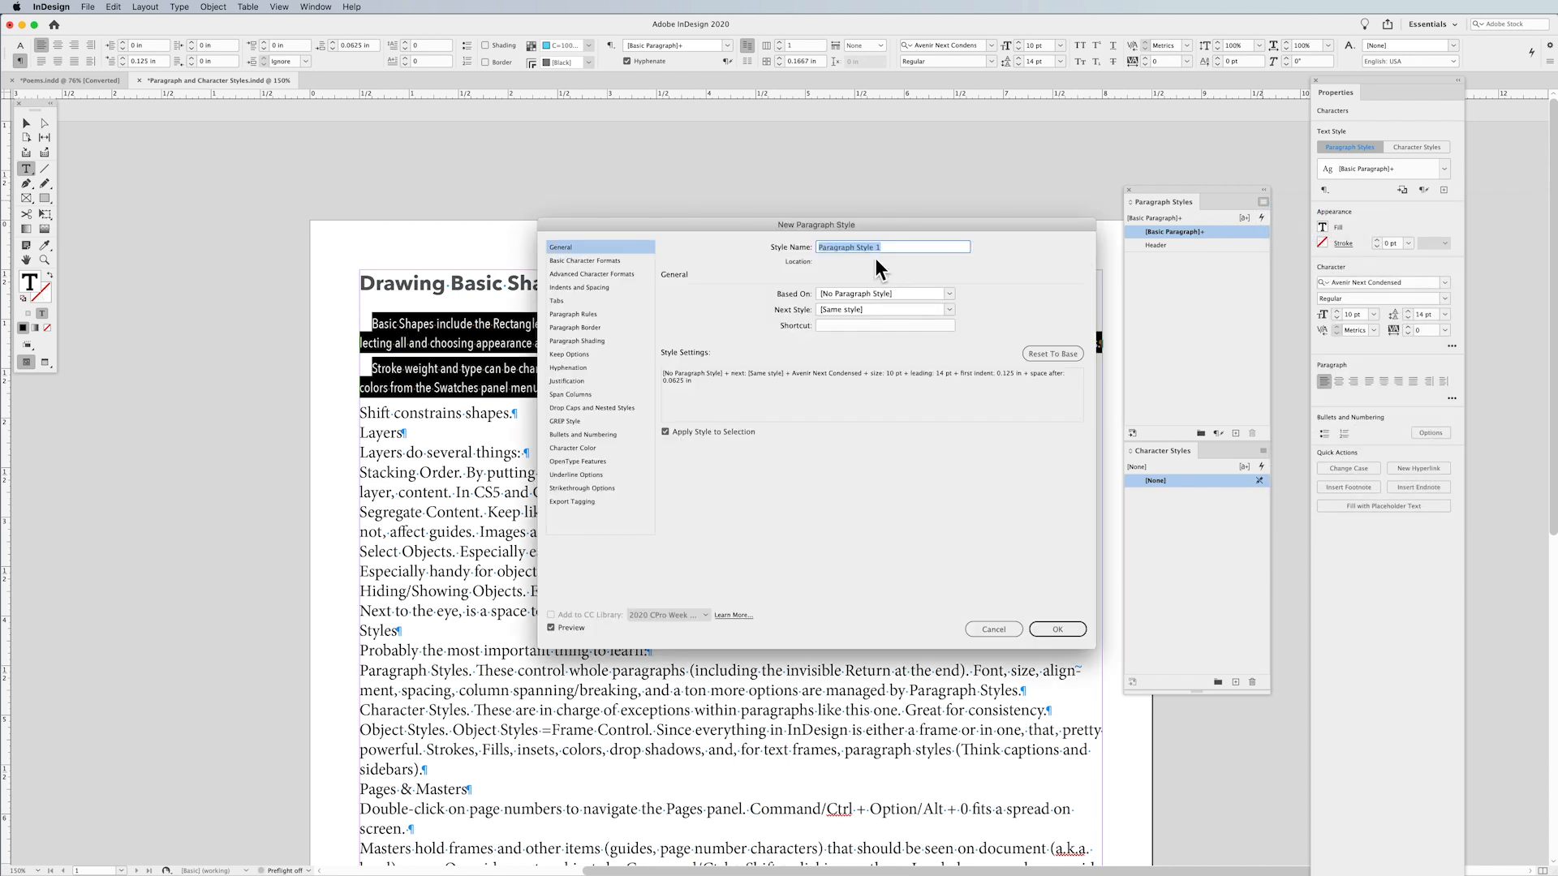
{"action": "type", "text": "Body Cop"}
{"action": "left_click", "coordinate": [1060, 629]}
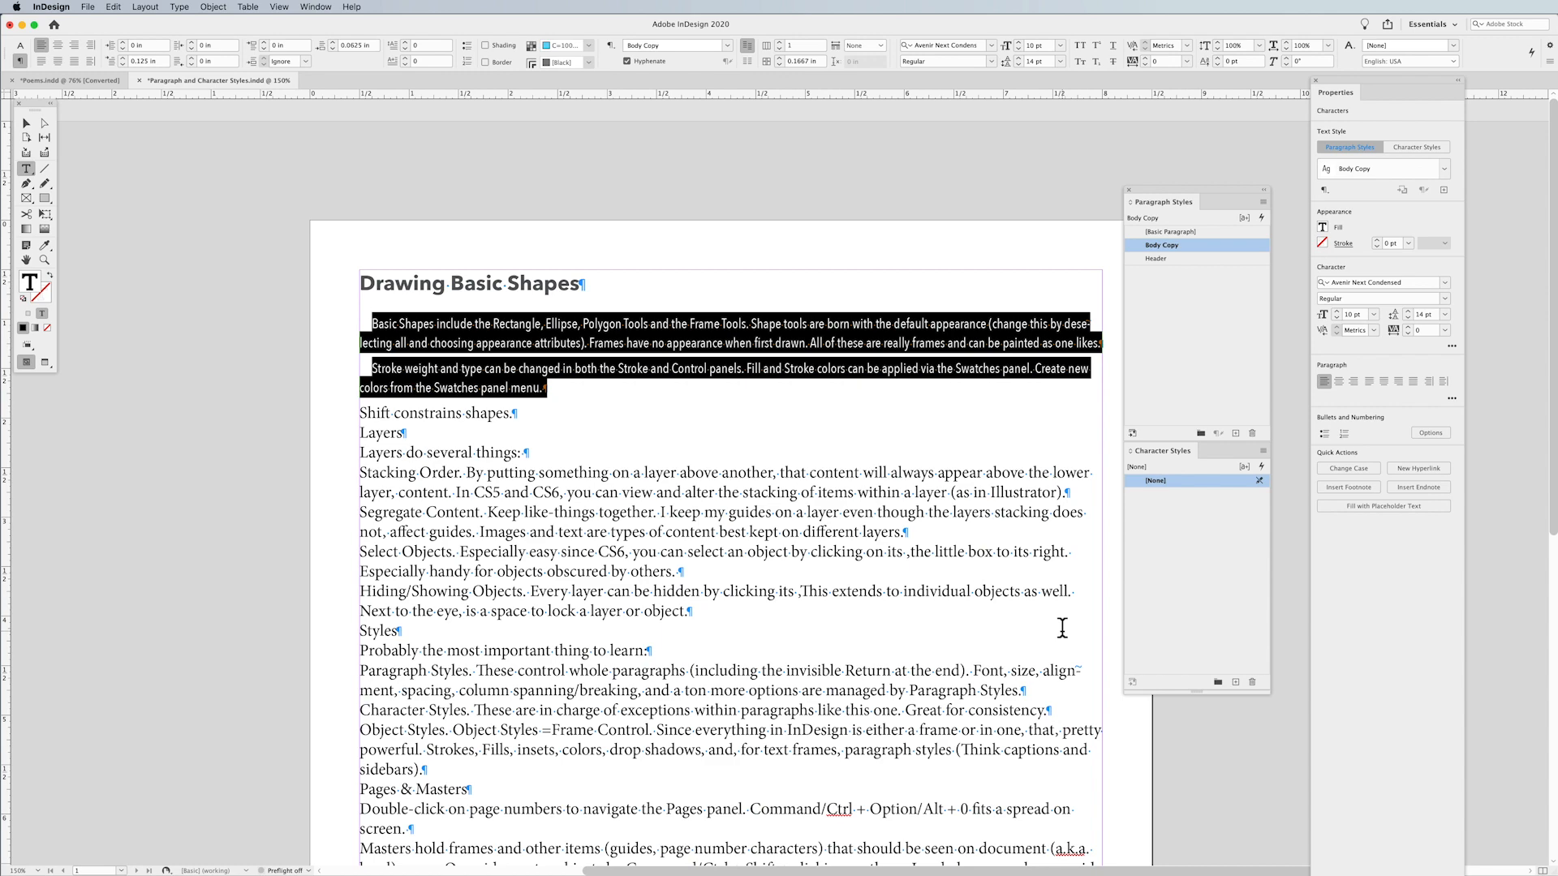
Apply the Body Copy paragraph style to the "Stacking Order" and "Segregate Content" paragraphs.
{"action": "left_click", "coordinate": [672, 492]}
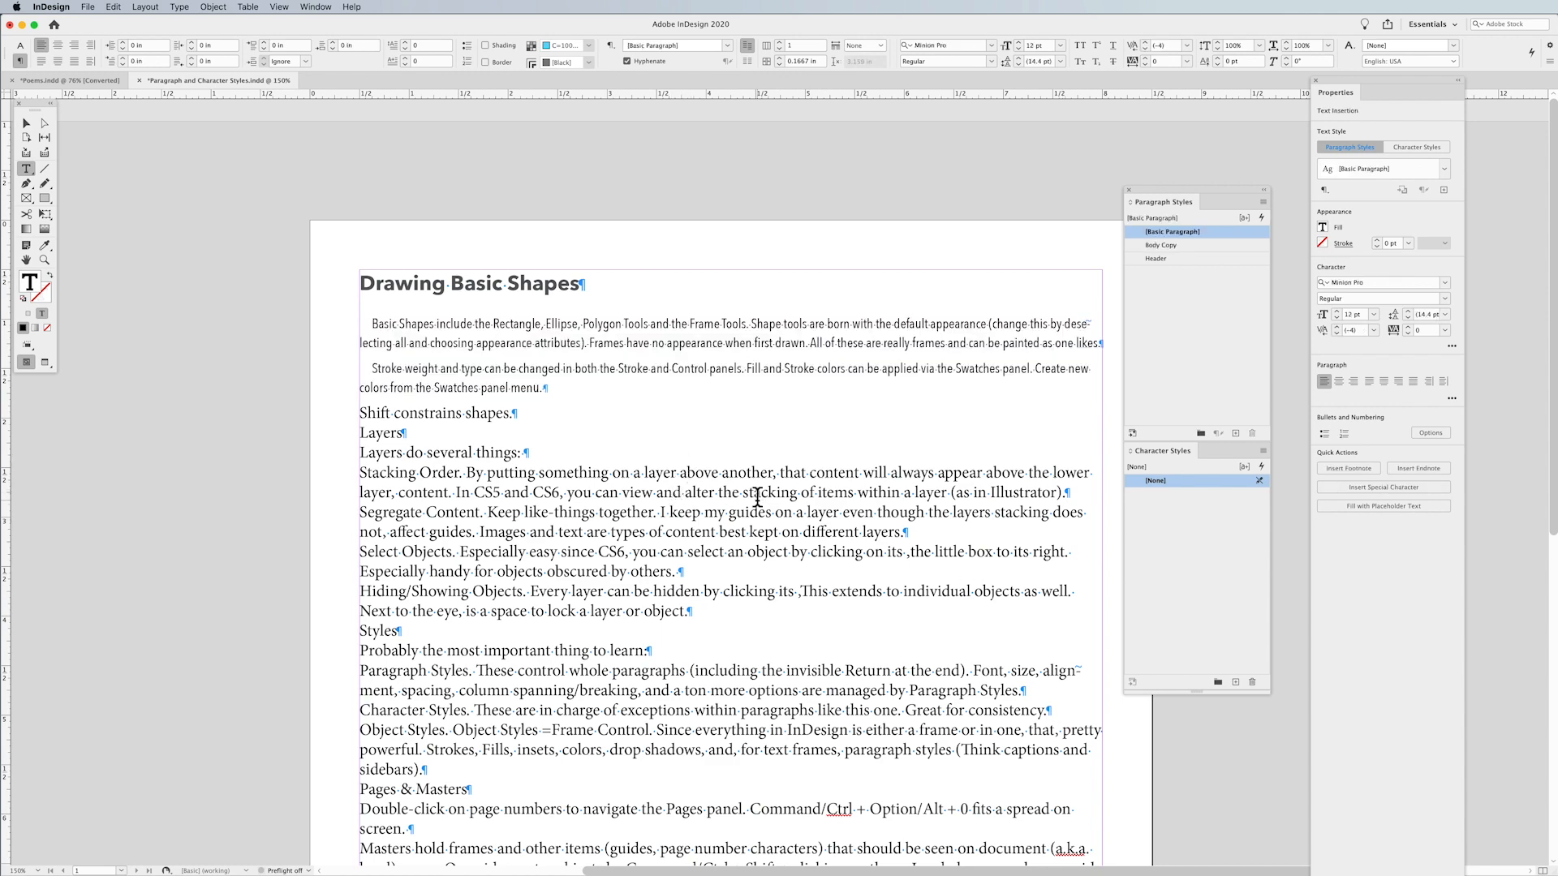
{"action": "left_click", "coordinate": [1192, 245]}
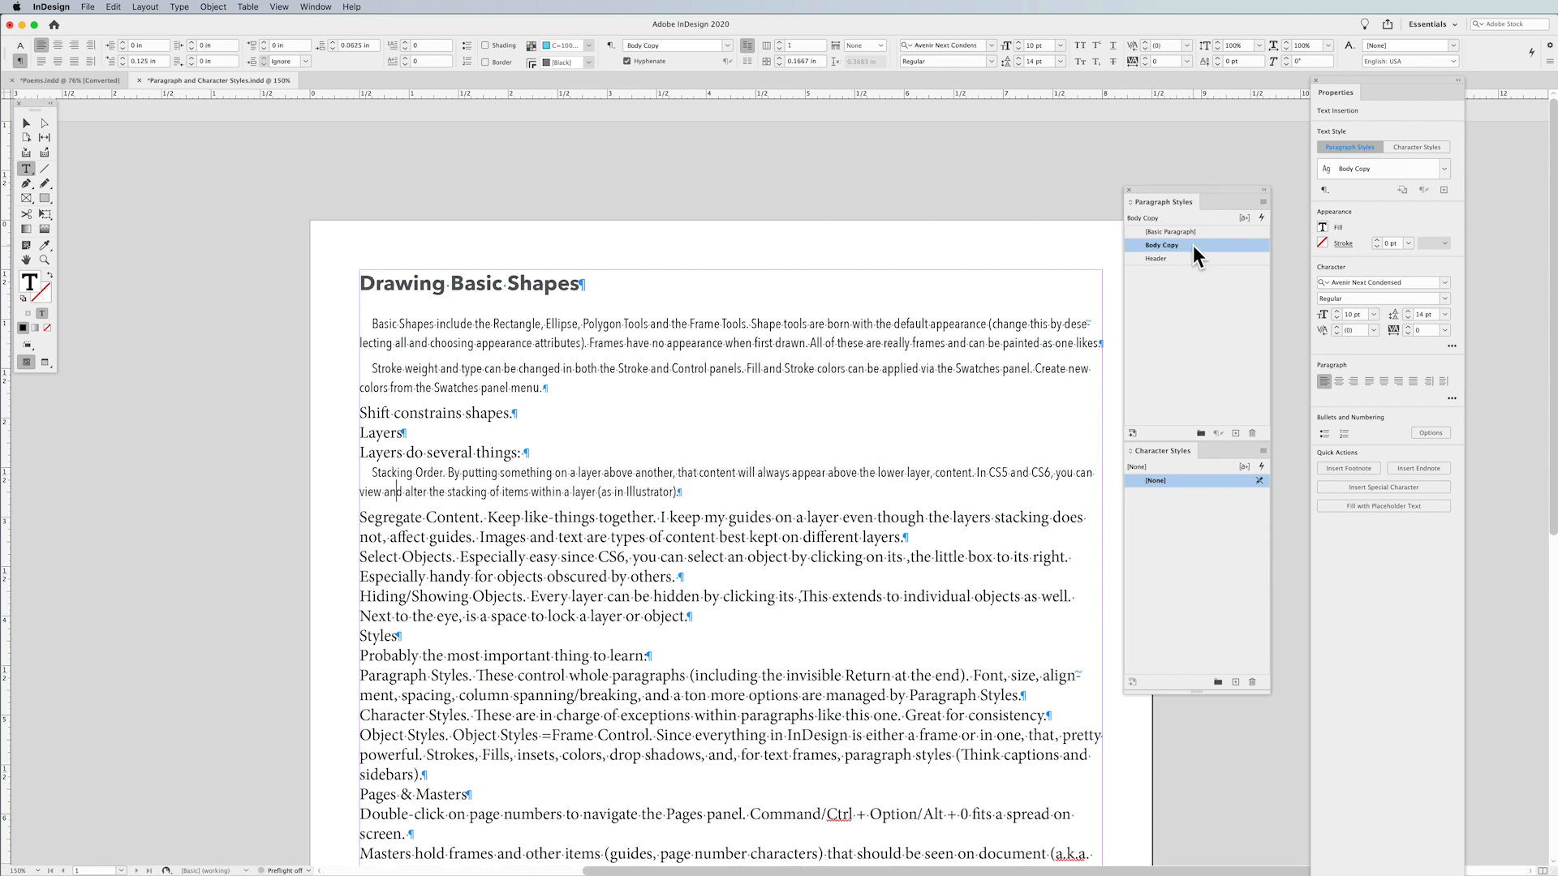
{"action": "left_click", "coordinate": [736, 516]}
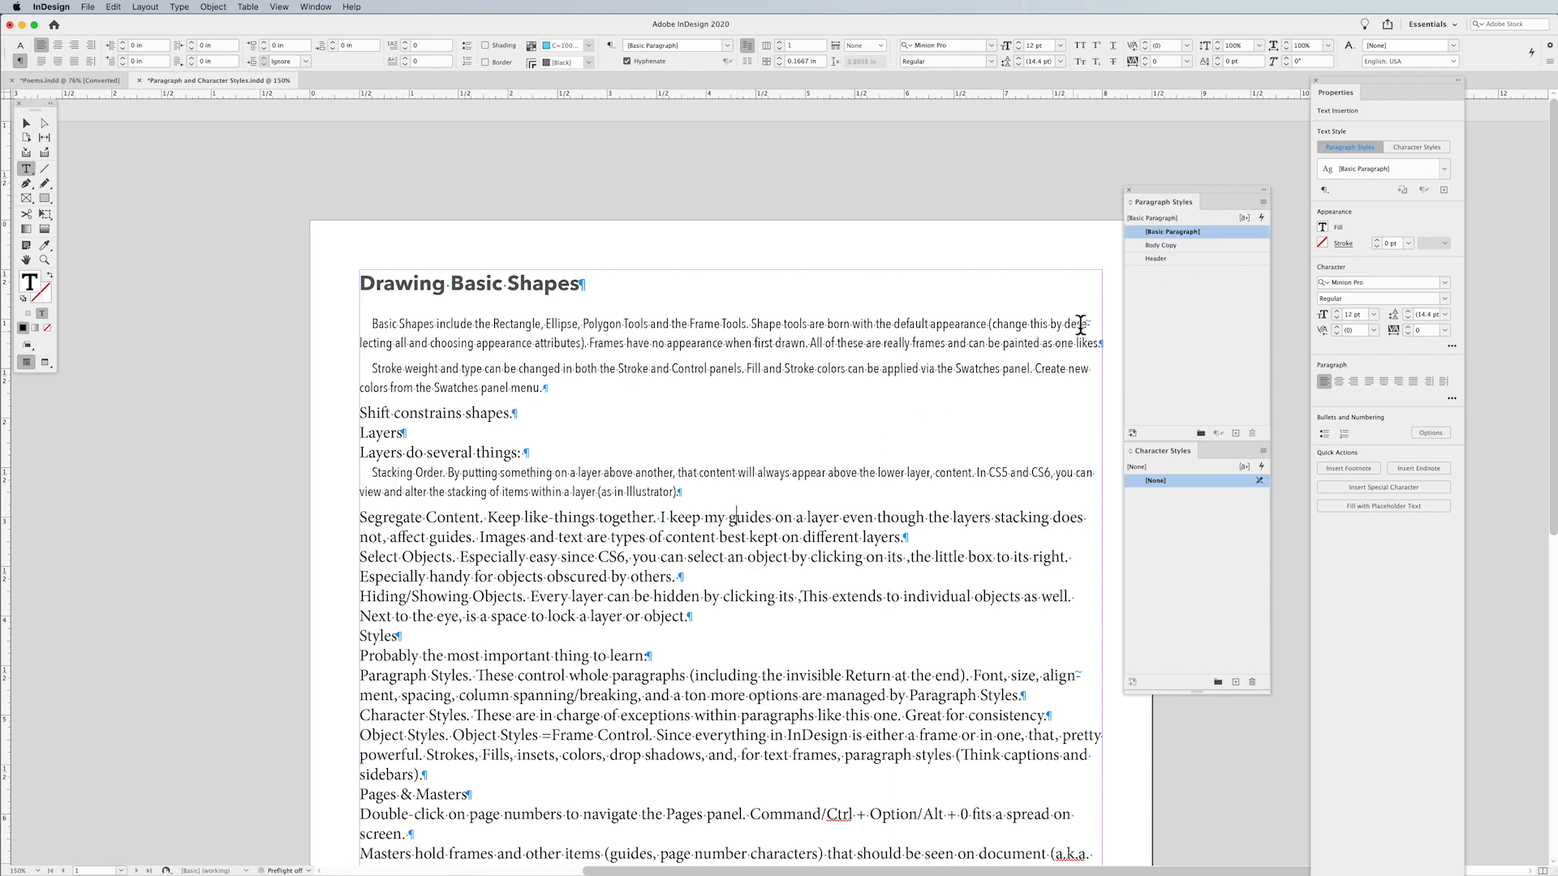
{"action": "left_click", "coordinate": [1189, 246]}
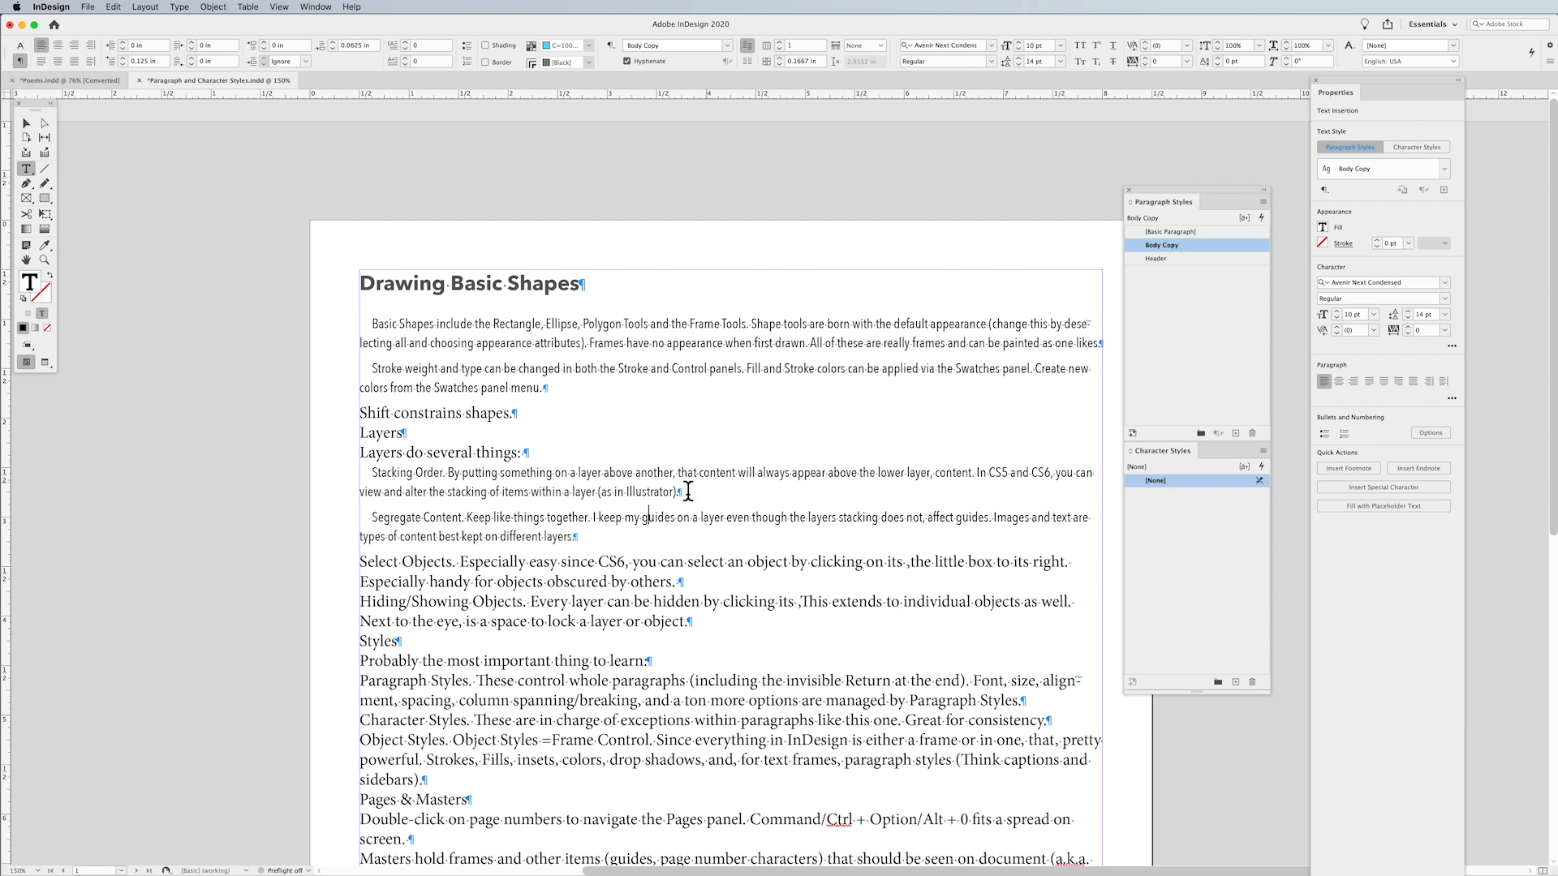
Apply the Body Copy paragraph style to the "Select Objects" and "Hiding/Showing Objects" paragraphs.
{"action": "left_click_drag", "start_coordinate": [641, 560], "coordinate": [643, 622]}
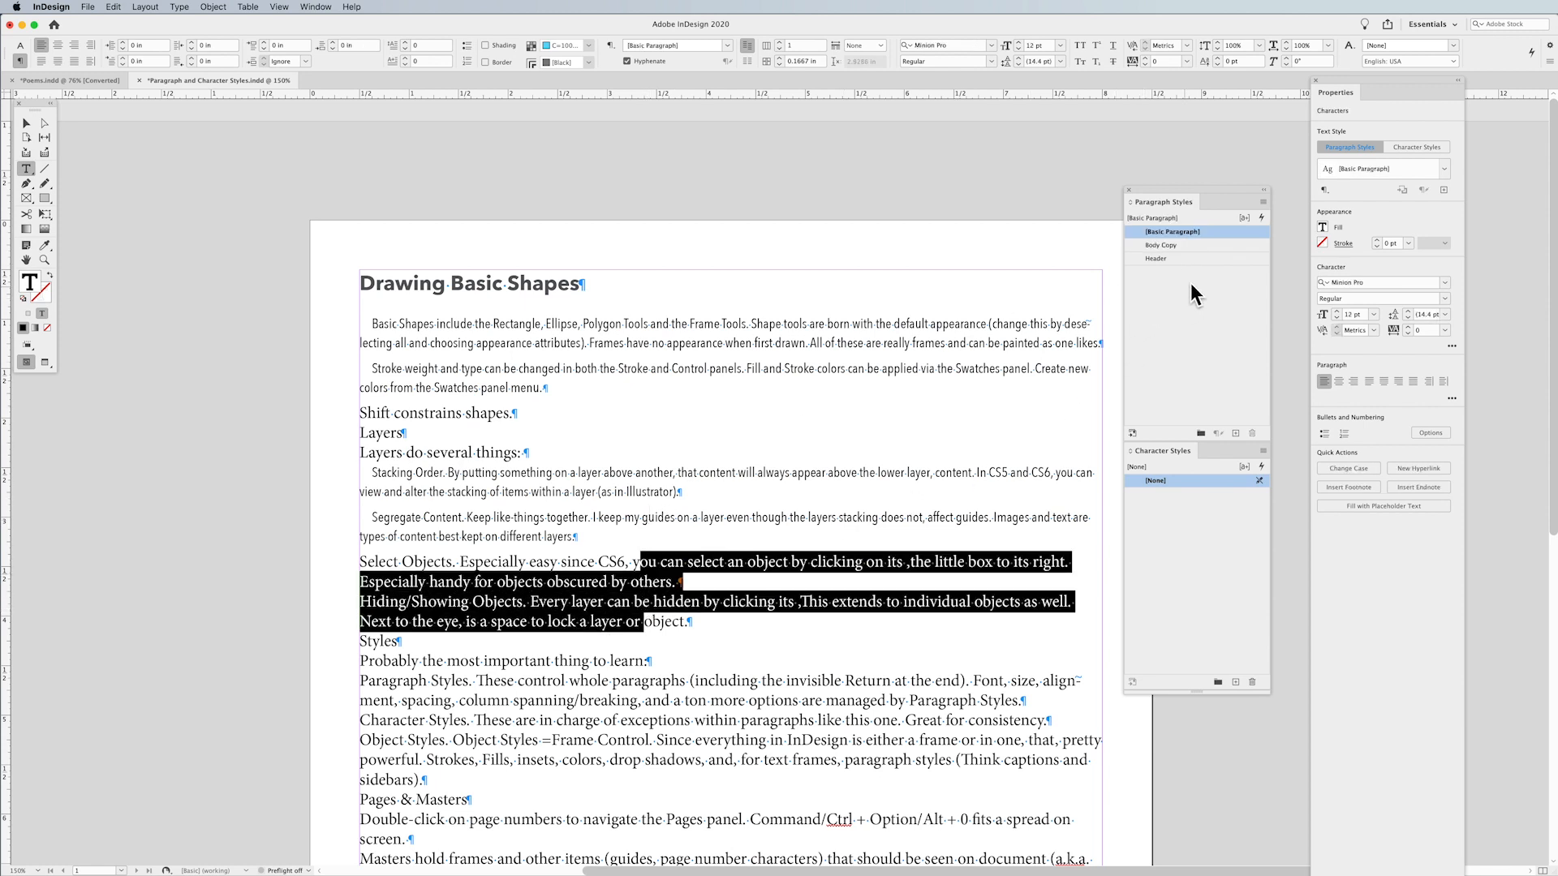
{"action": "left_click", "coordinate": [1209, 245]}
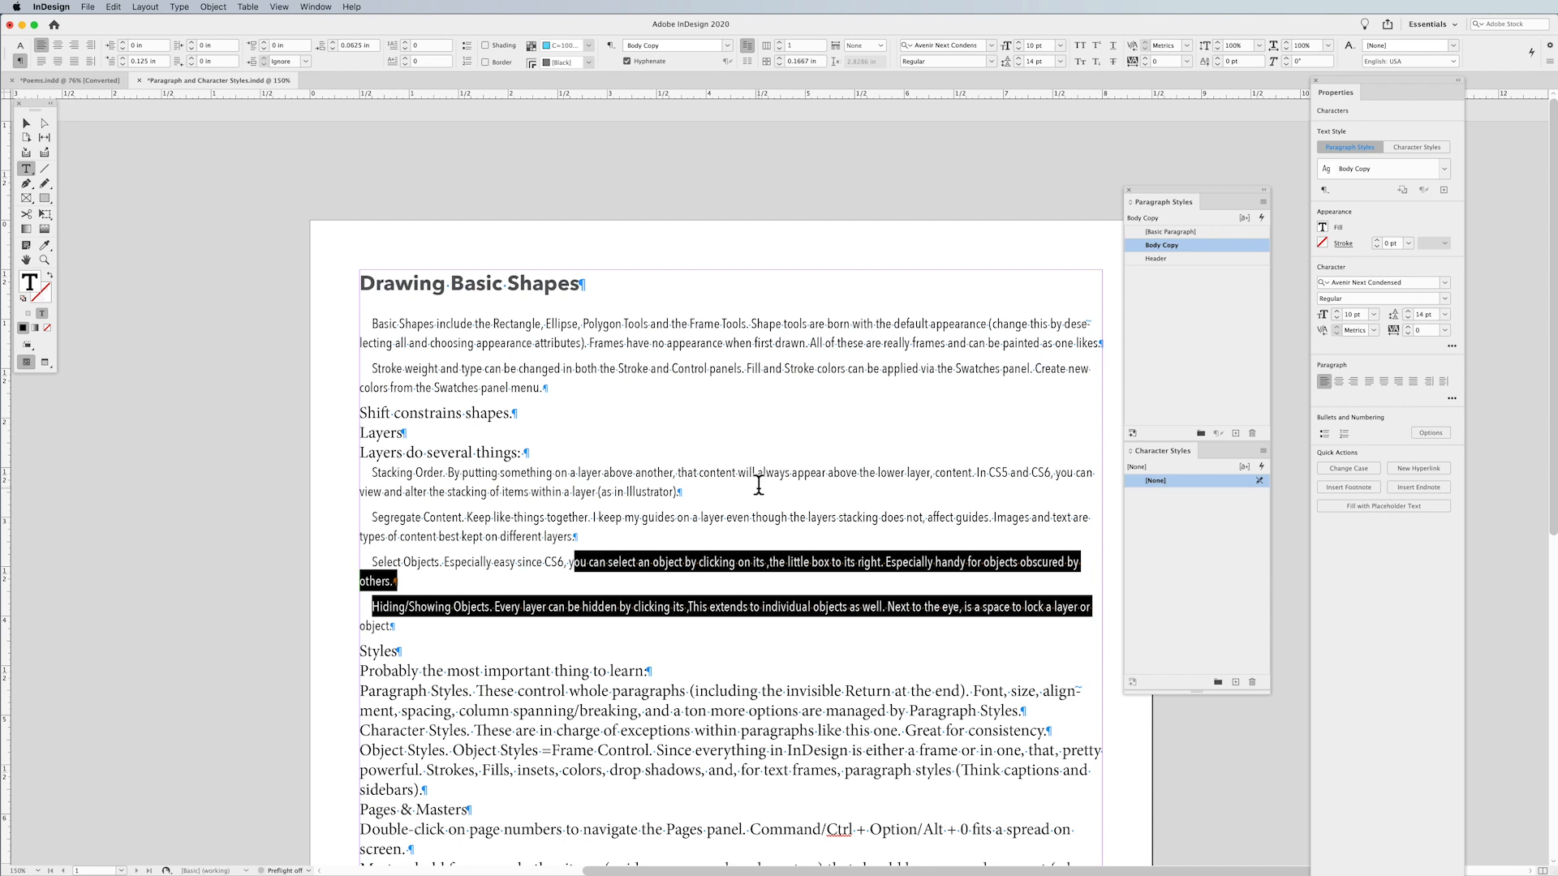
{"action": "left_click", "coordinate": [701, 491]}
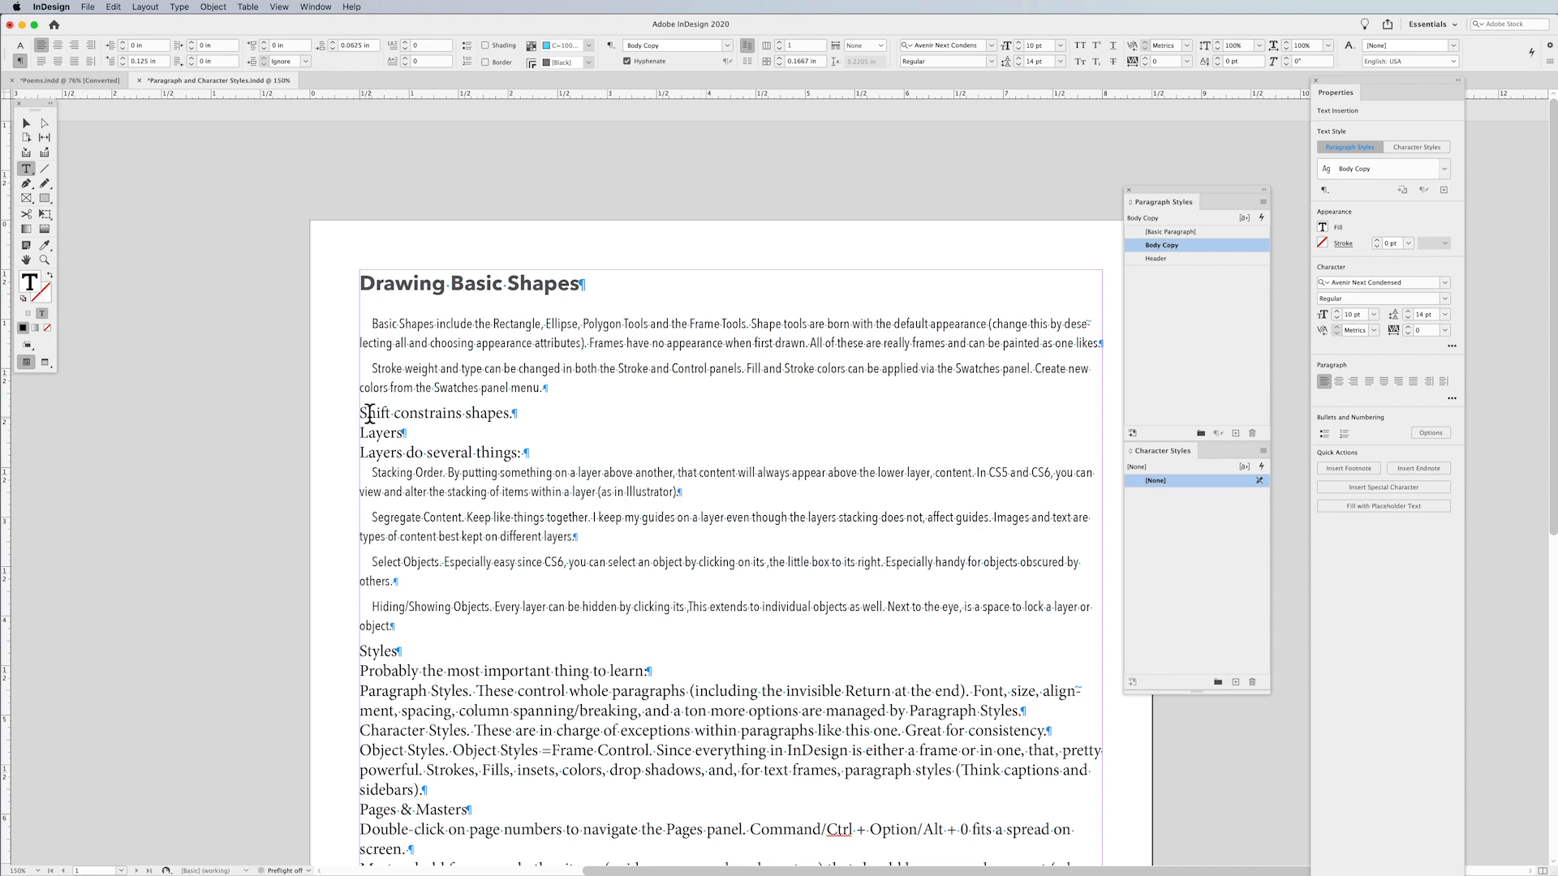
Format the "Shift constrains shapes." line in Avenir Next Condensed Bold at 11 pt.
{"action": "left_click_drag", "start_coordinate": [361, 414], "coordinate": [517, 414]}
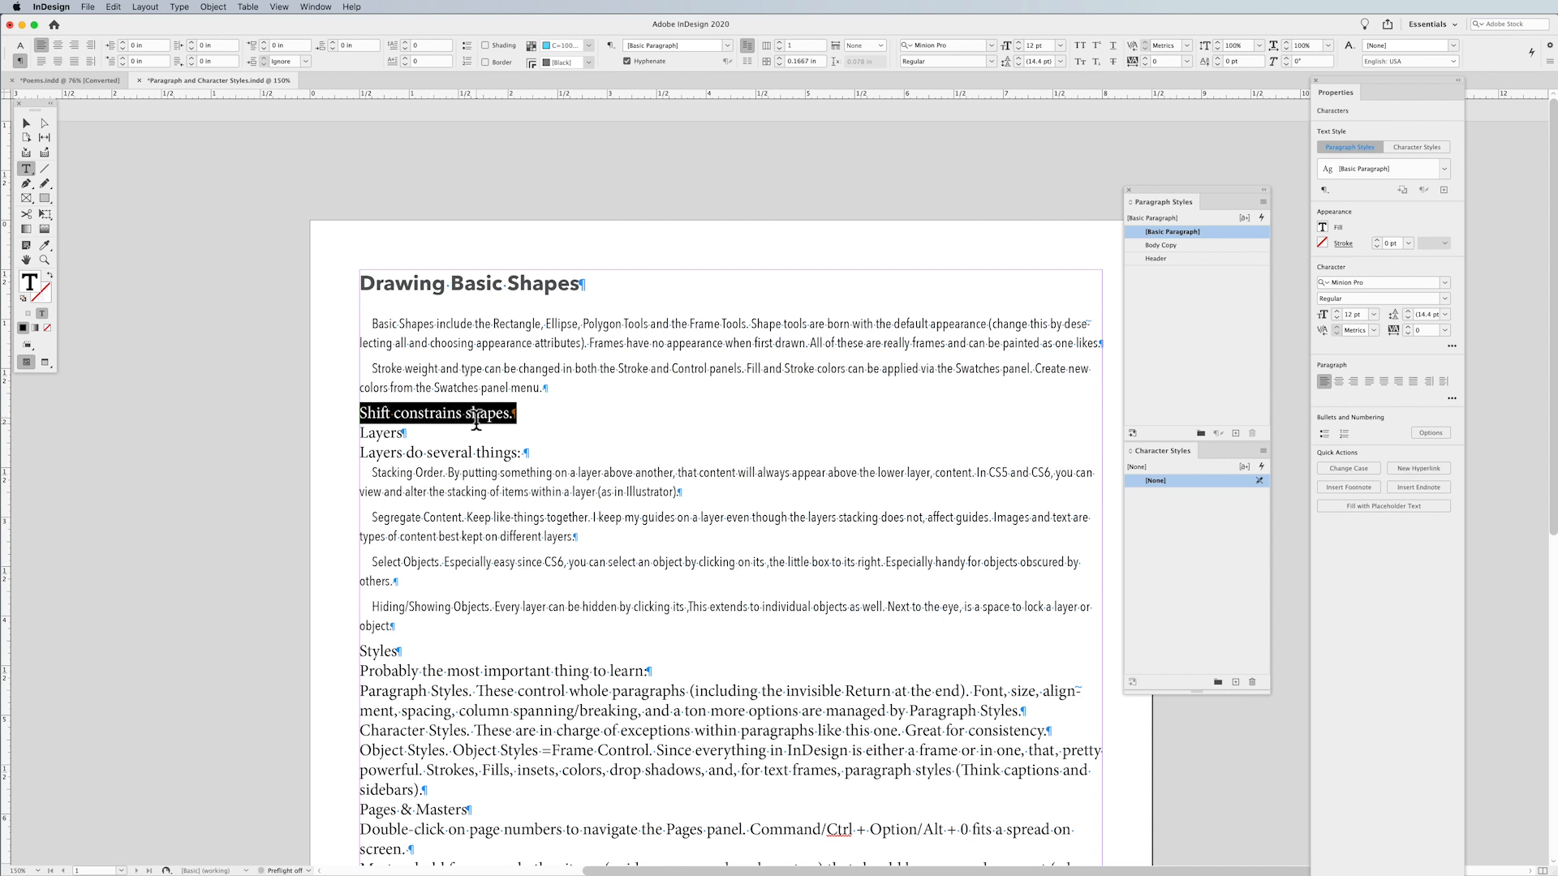
{"action": "left_click", "coordinate": [19, 46]}
{"action": "left_click", "coordinate": [49, 45]}
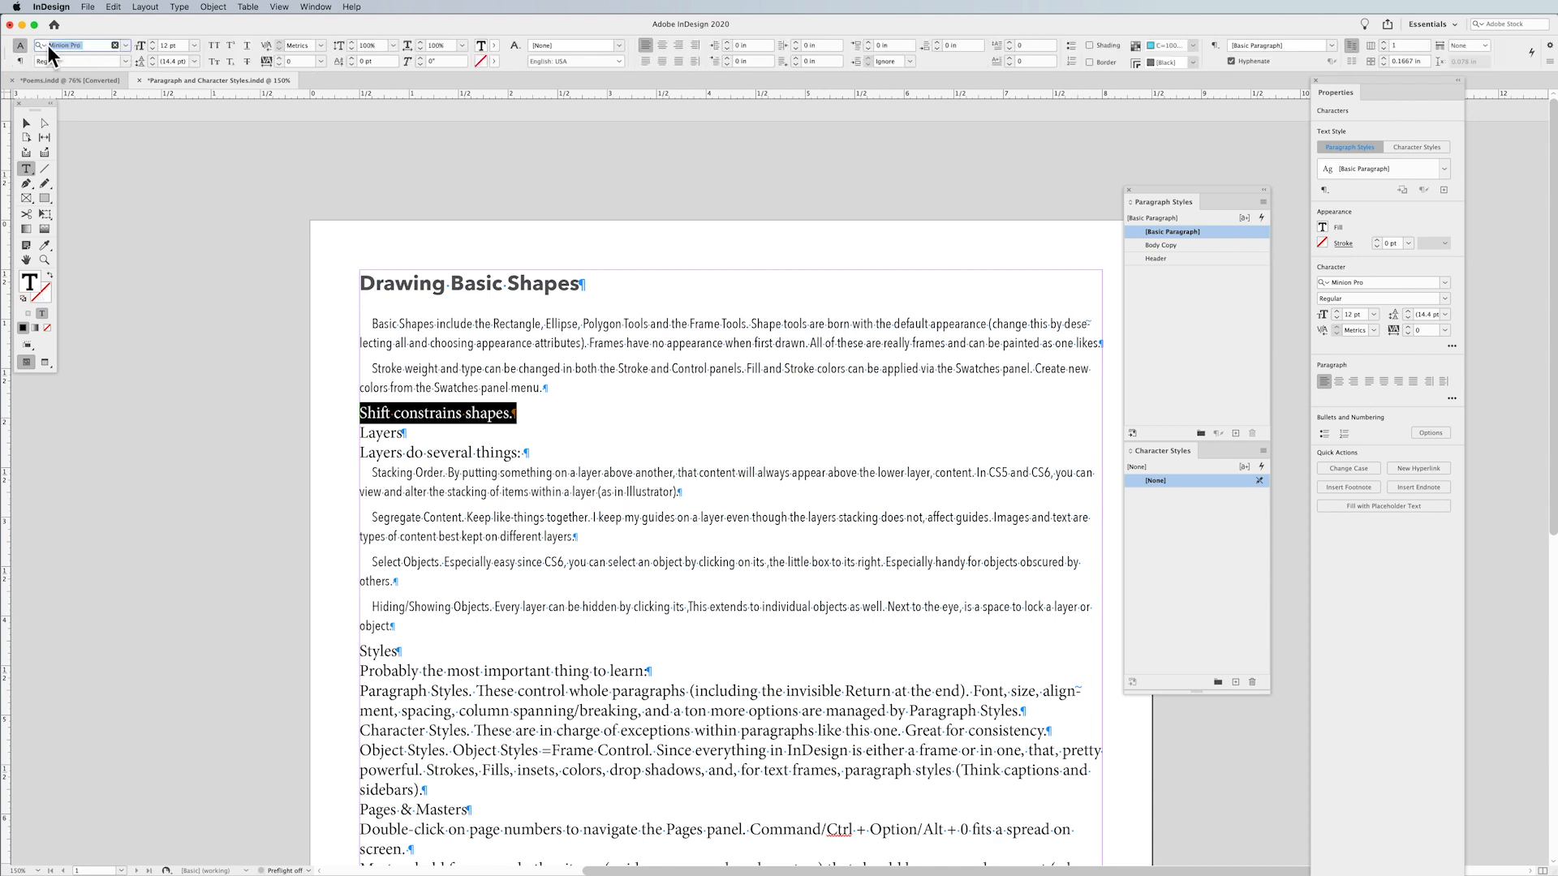
{"action": "type", "text": "aven"}
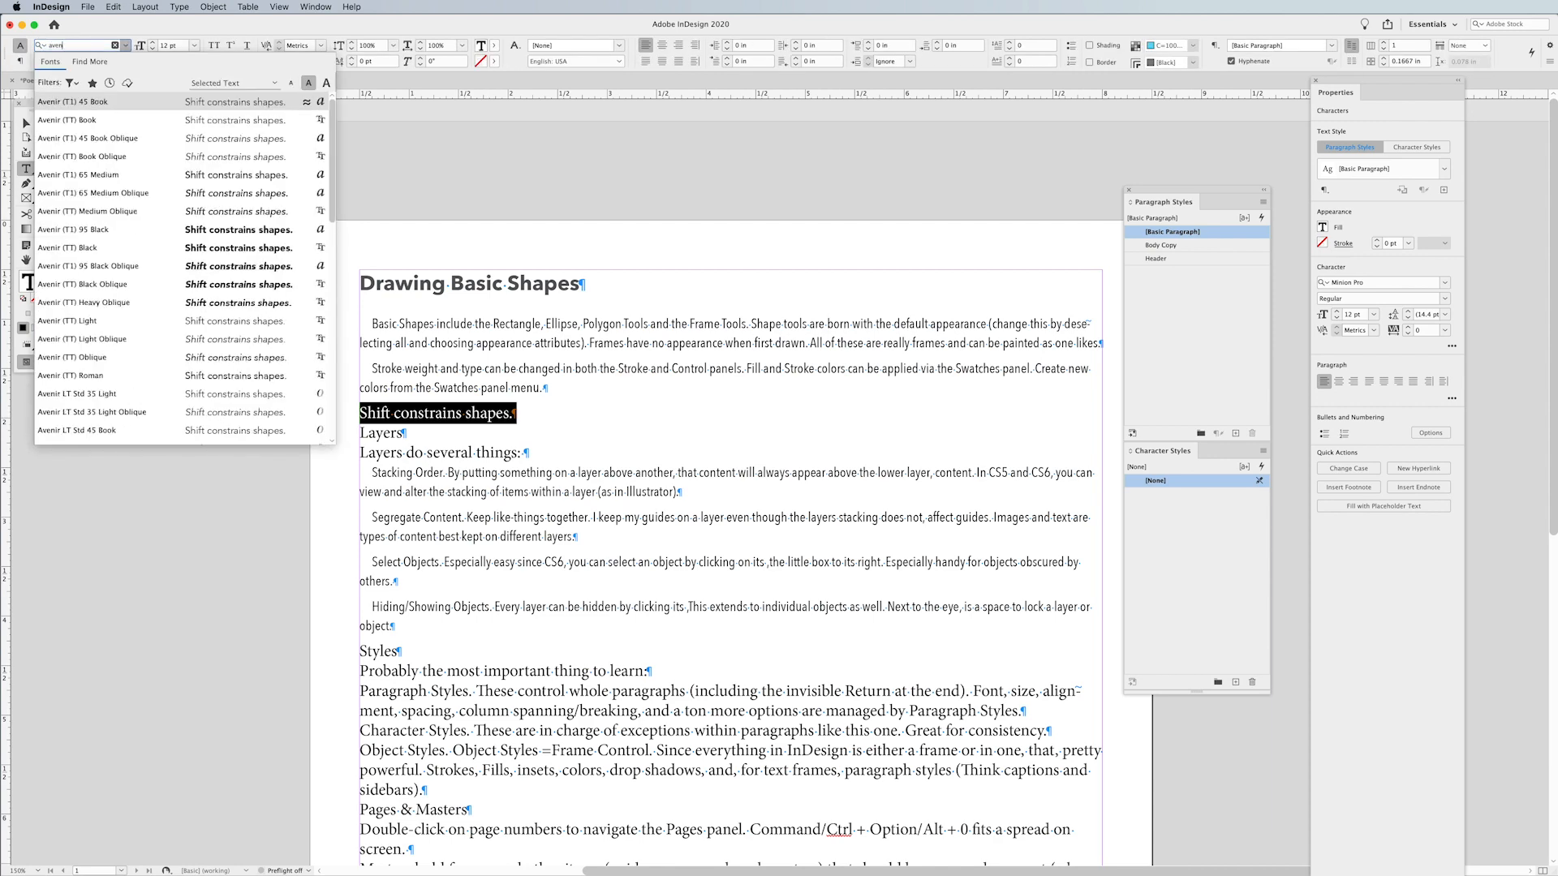
{"action": "scroll", "coordinate": [119, 275], "scroll_direction": "down", "scroll_amount": 10}
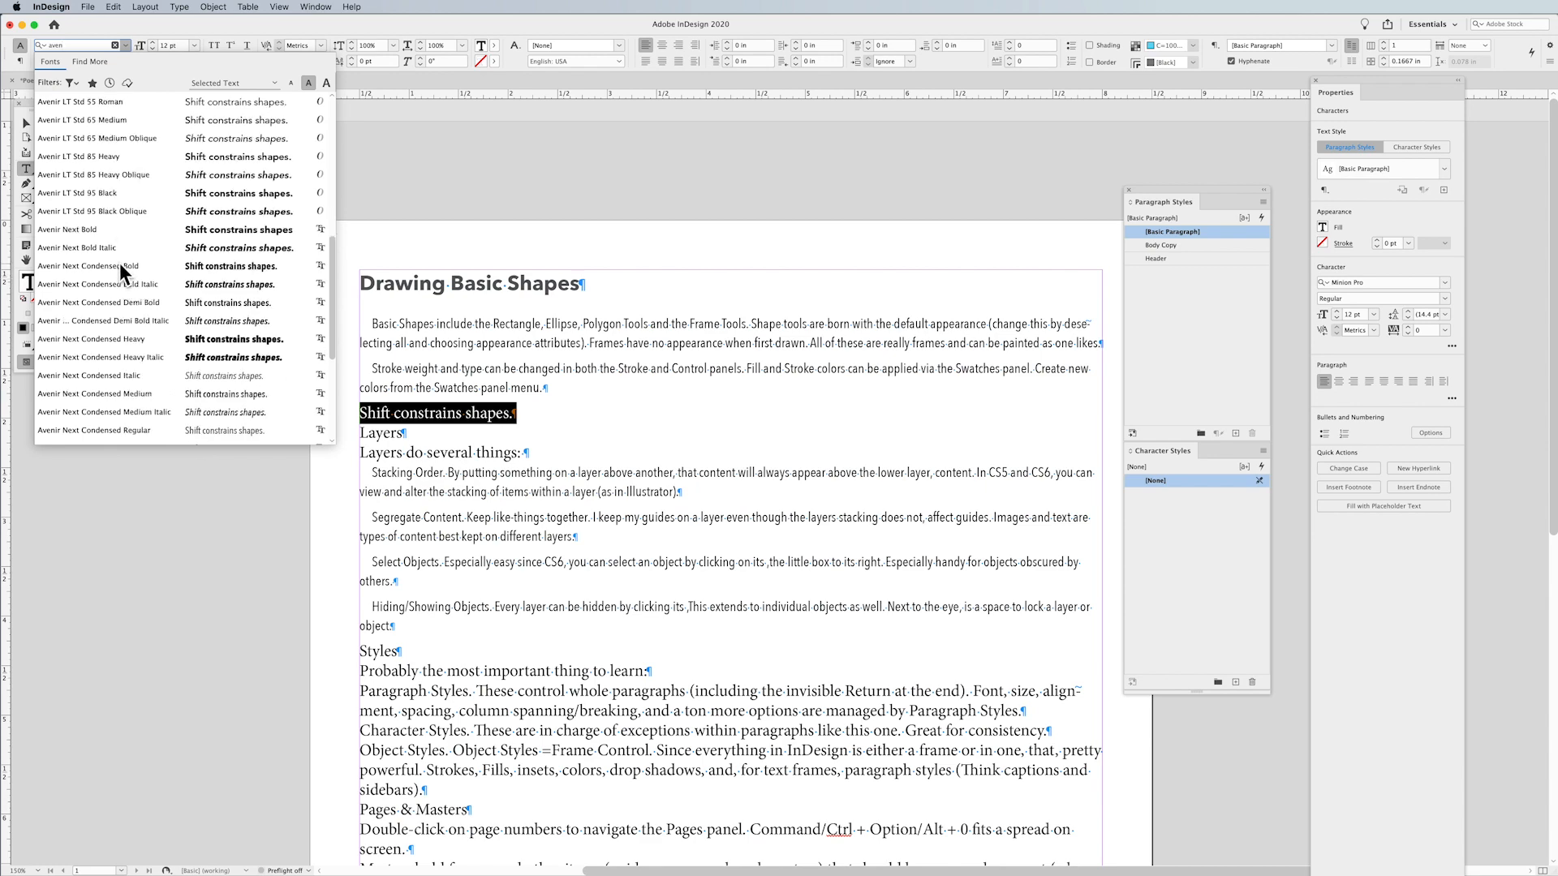
{"action": "left_click", "coordinate": [119, 265]}
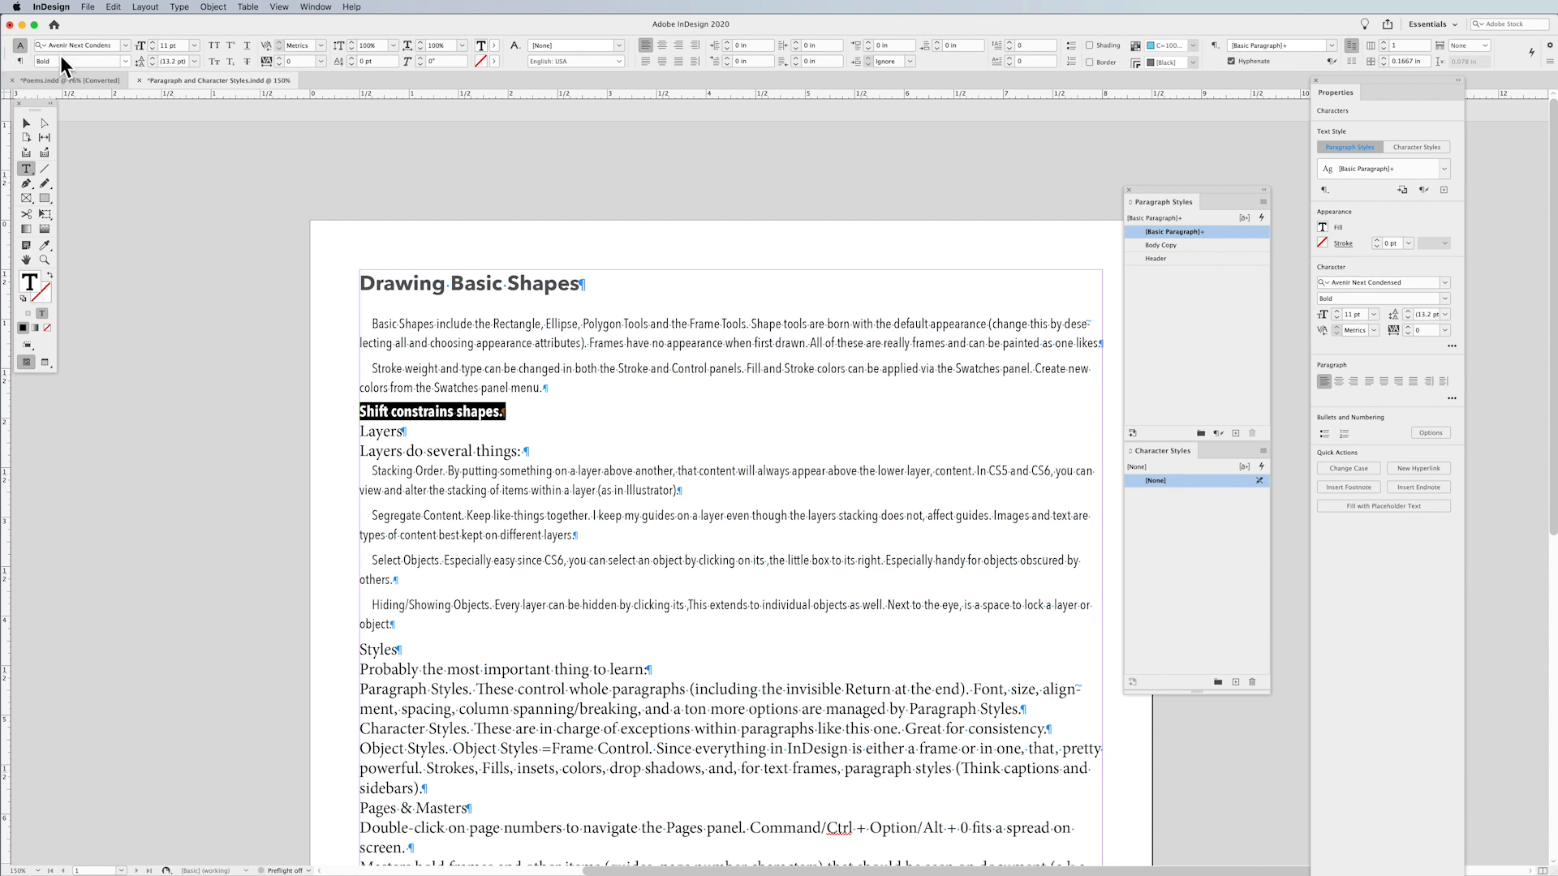
Give the "Shift constrains shapes." line a space before of 0.125 in and a space after of 0.0625 in.
{"action": "left_click", "coordinate": [19, 60]}
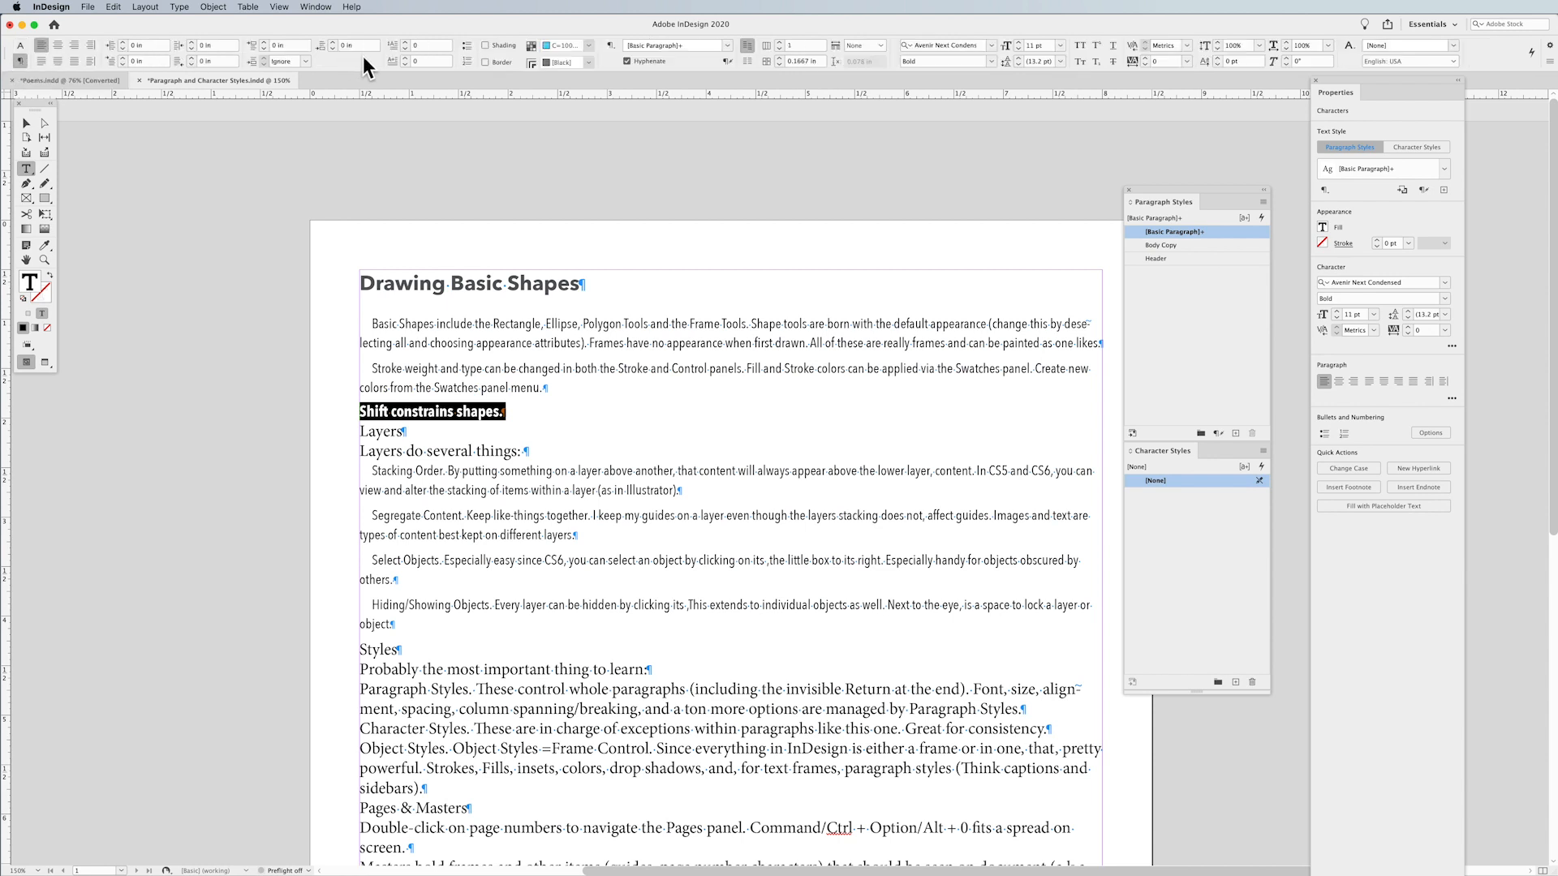
{"action": "left_click", "coordinate": [331, 43]}
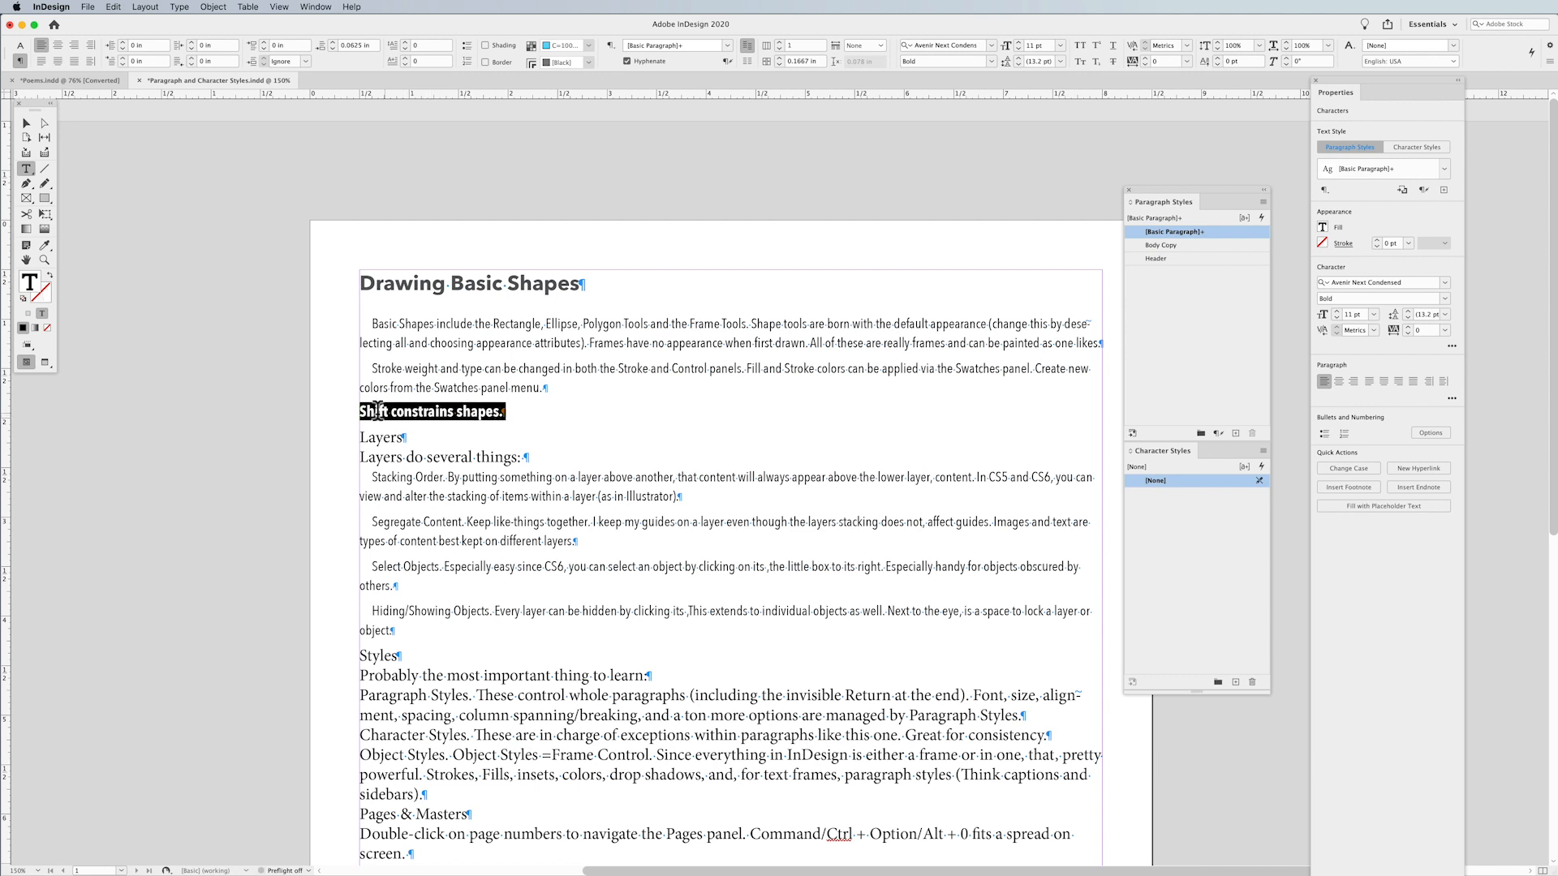
{"action": "left_click_drag", "start_coordinate": [473, 404], "coordinate": [332, 133]}
{"action": "left_click", "coordinate": [333, 41]}
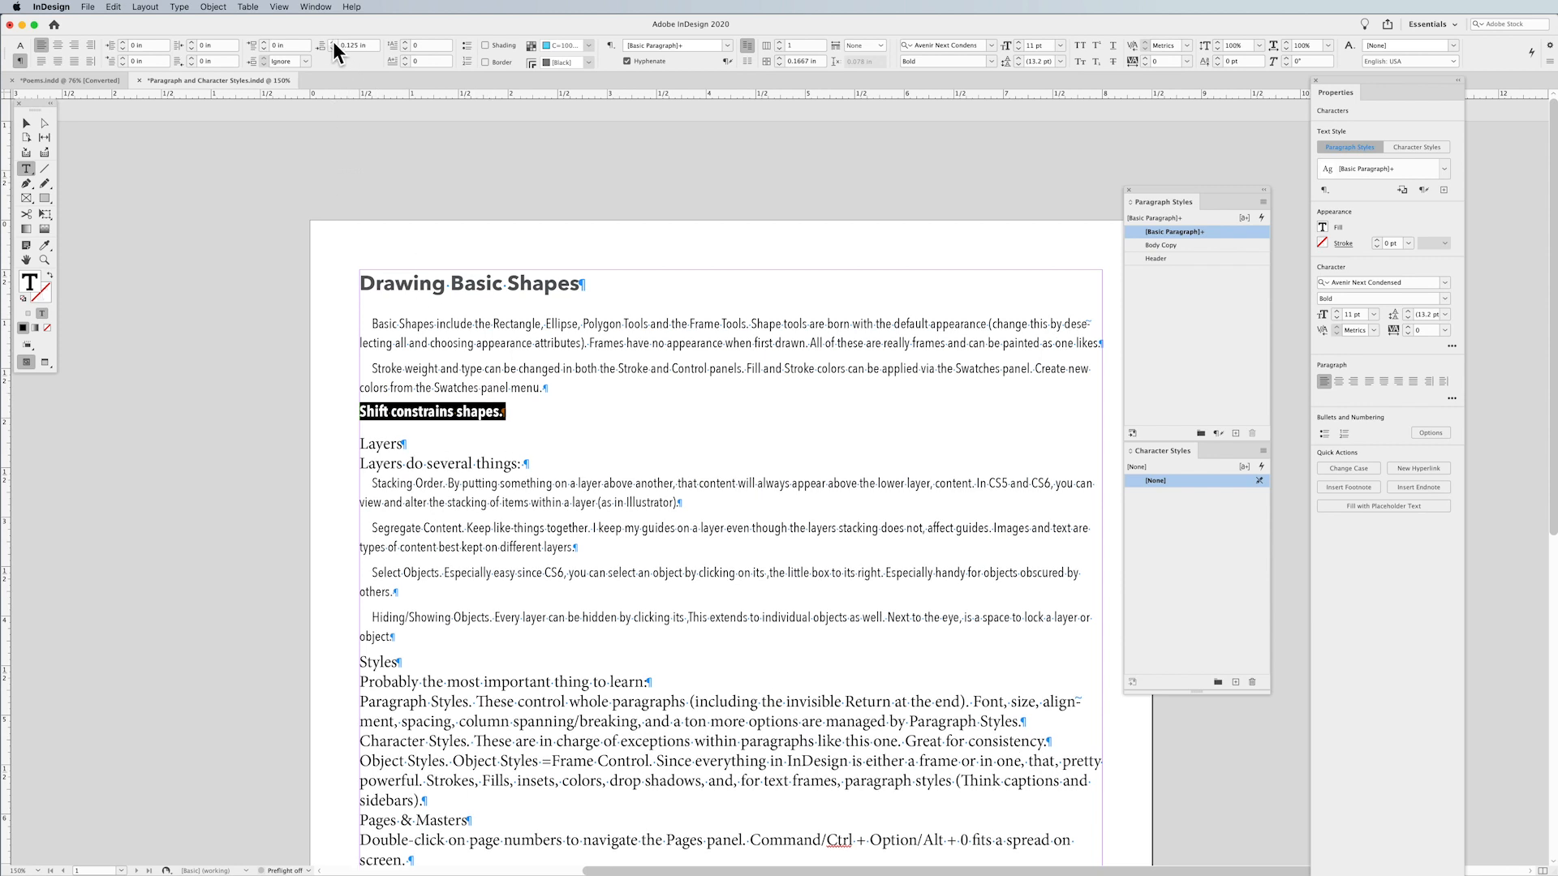
{"action": "left_click", "coordinate": [334, 47]}
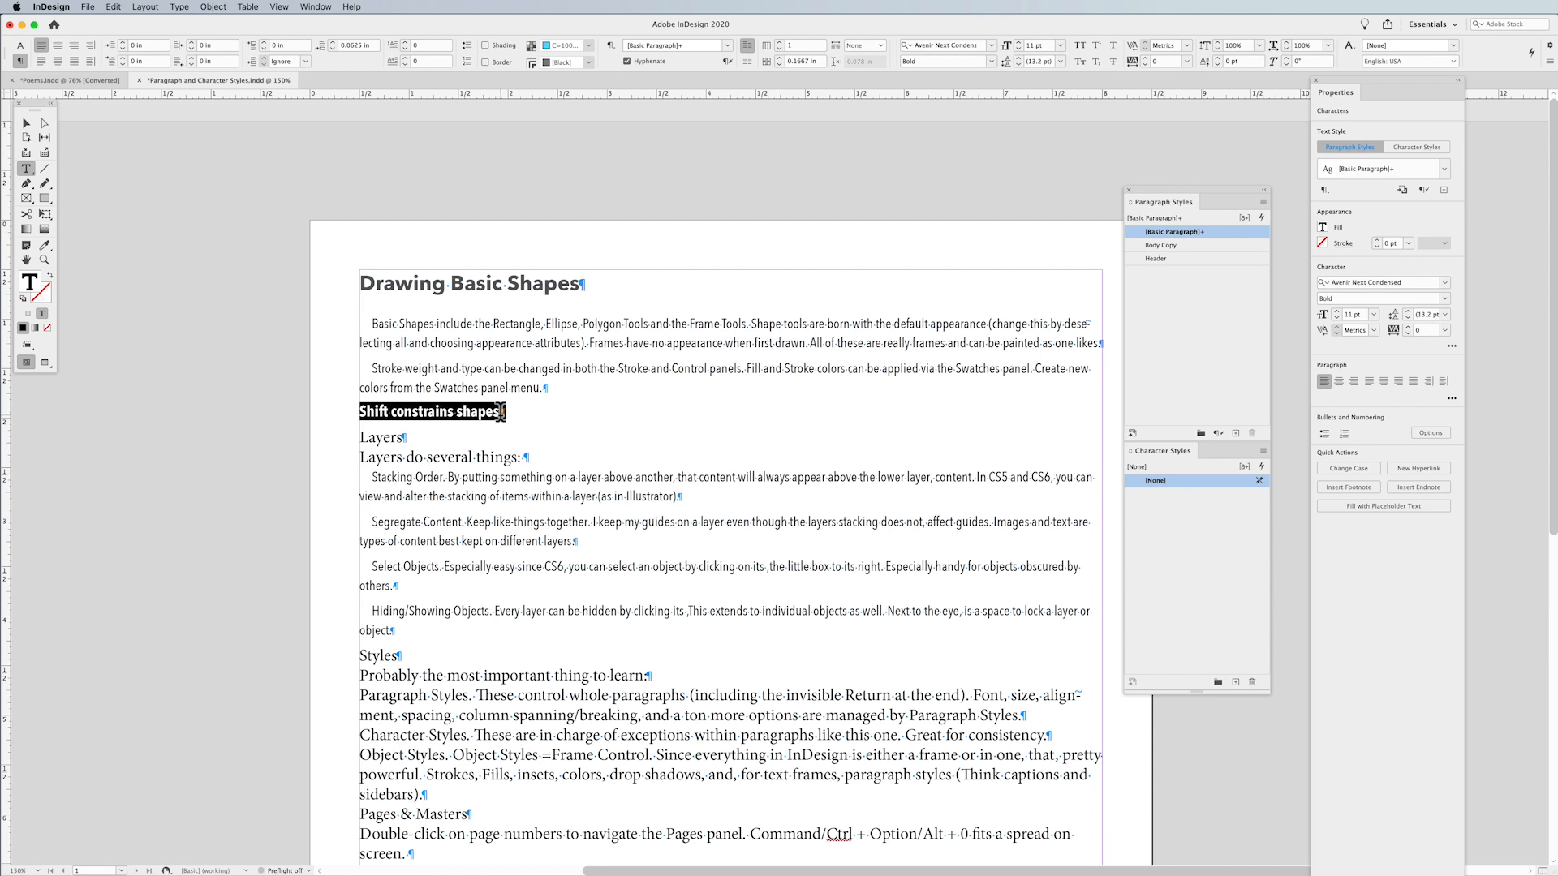
{"action": "left_click_drag", "start_coordinate": [508, 412], "coordinate": [328, 113]}
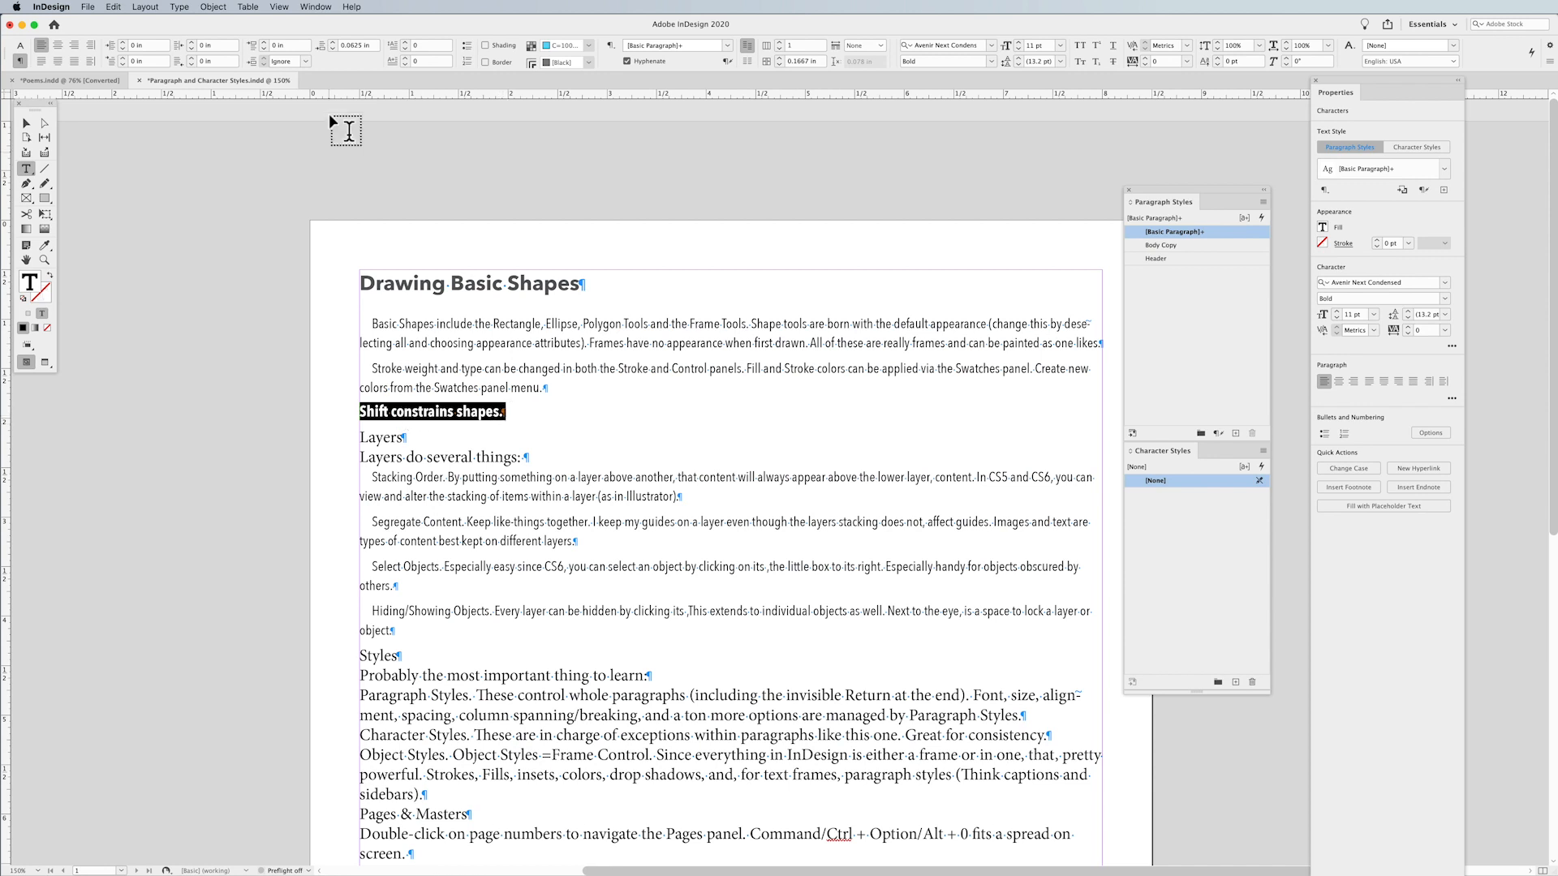
{"action": "left_click", "coordinate": [333, 48]}
{"action": "left_click", "coordinate": [265, 42]}
{"action": "left_click", "coordinate": [265, 43]}
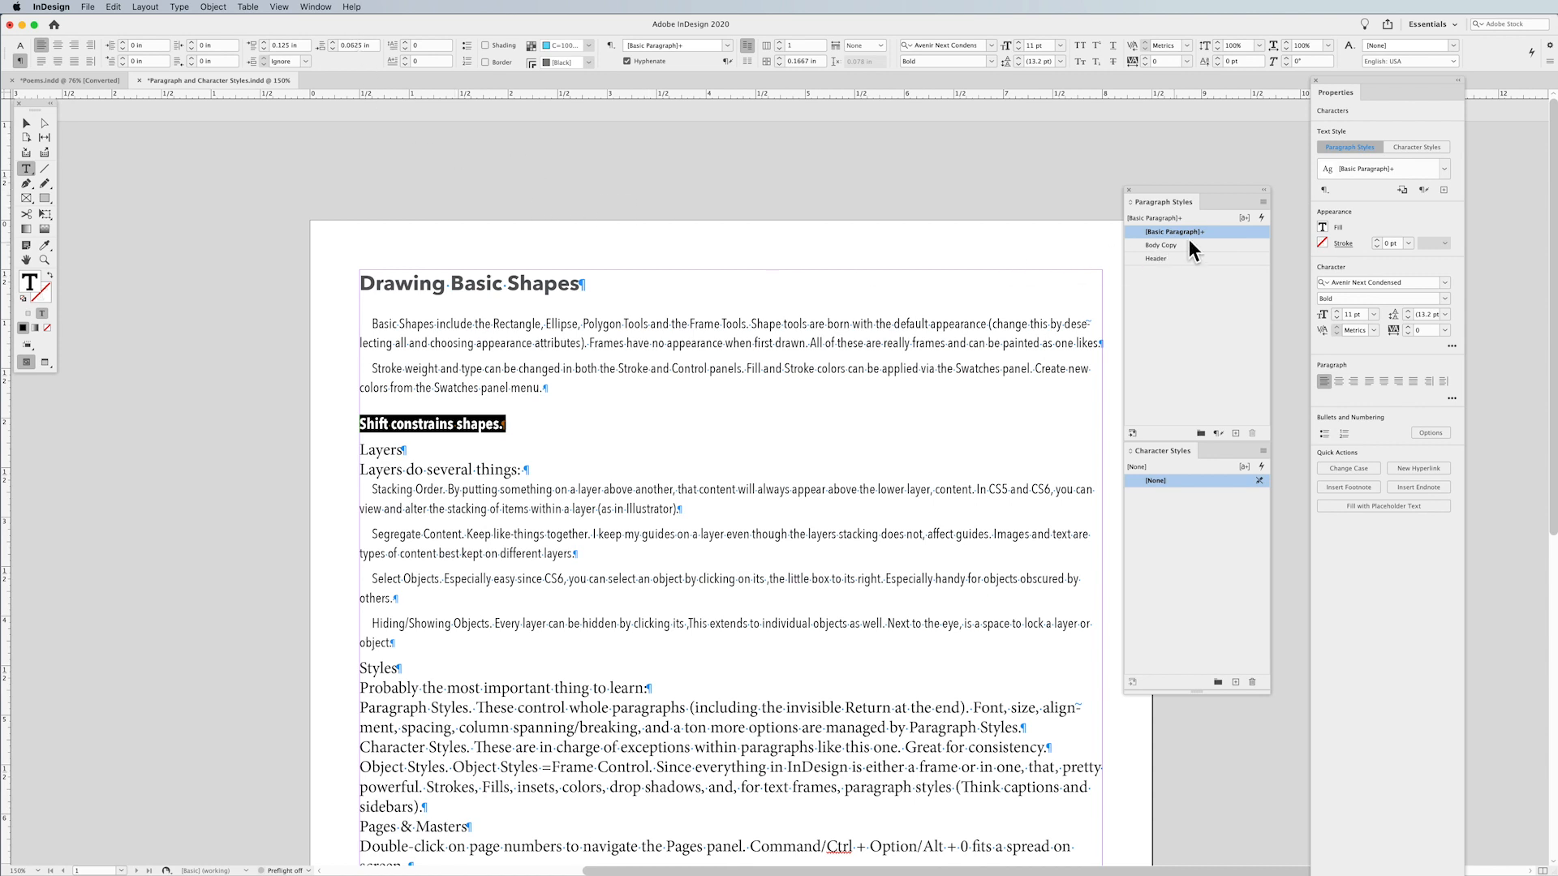
Create a paragraph style named Sub head from the formatted "Shift constrains shapes." line and apply it to that line.
{"action": "left_click", "coordinate": [1261, 201]}
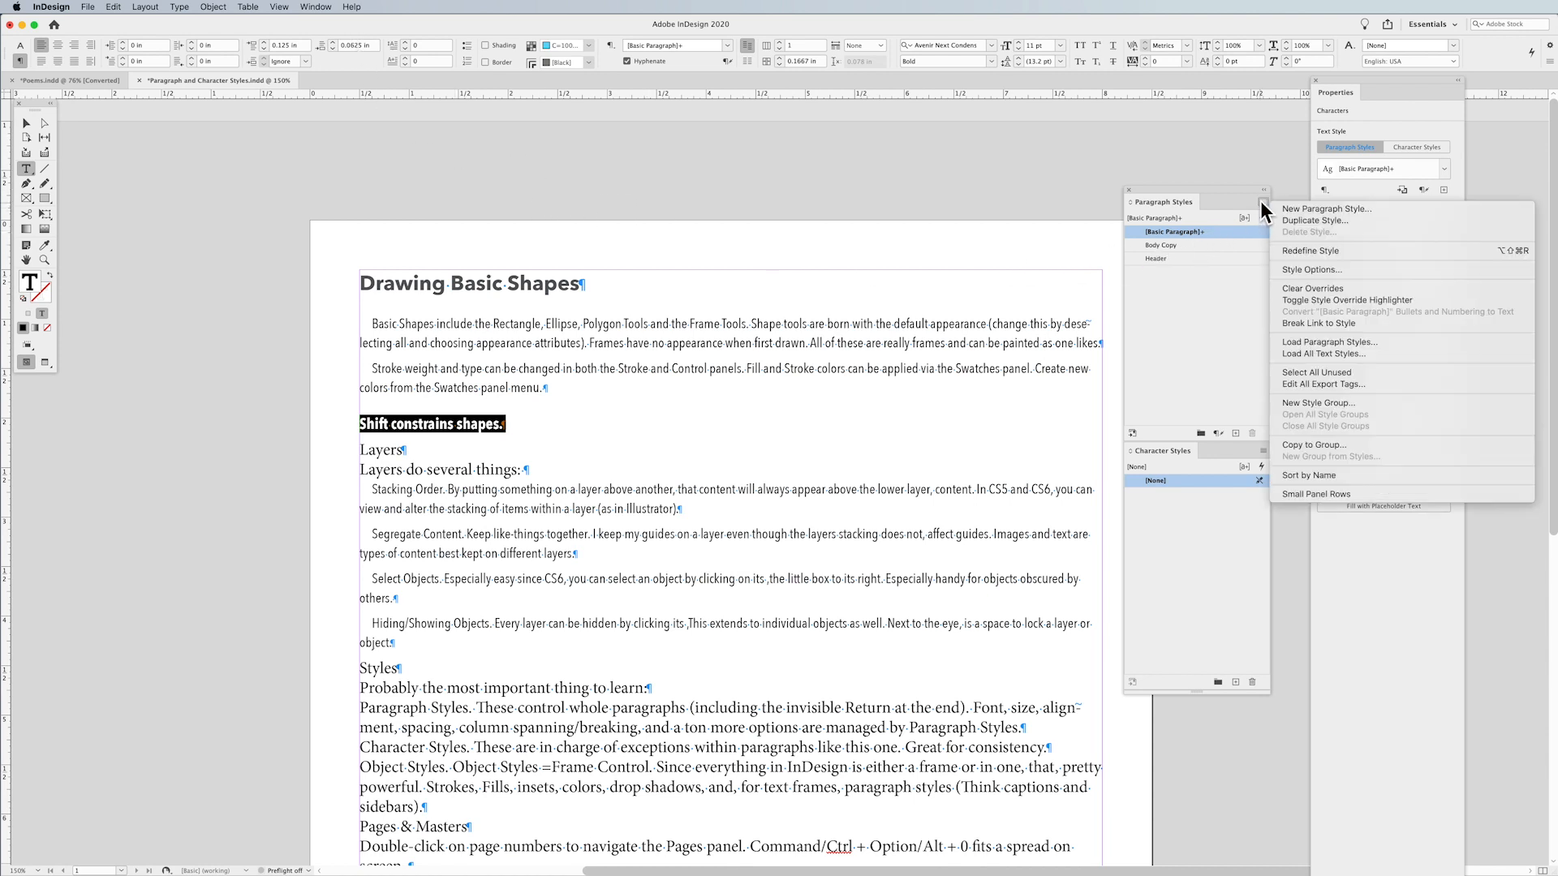
{"action": "left_click", "coordinate": [1312, 209]}
{"action": "type", "text": "Sub head"}
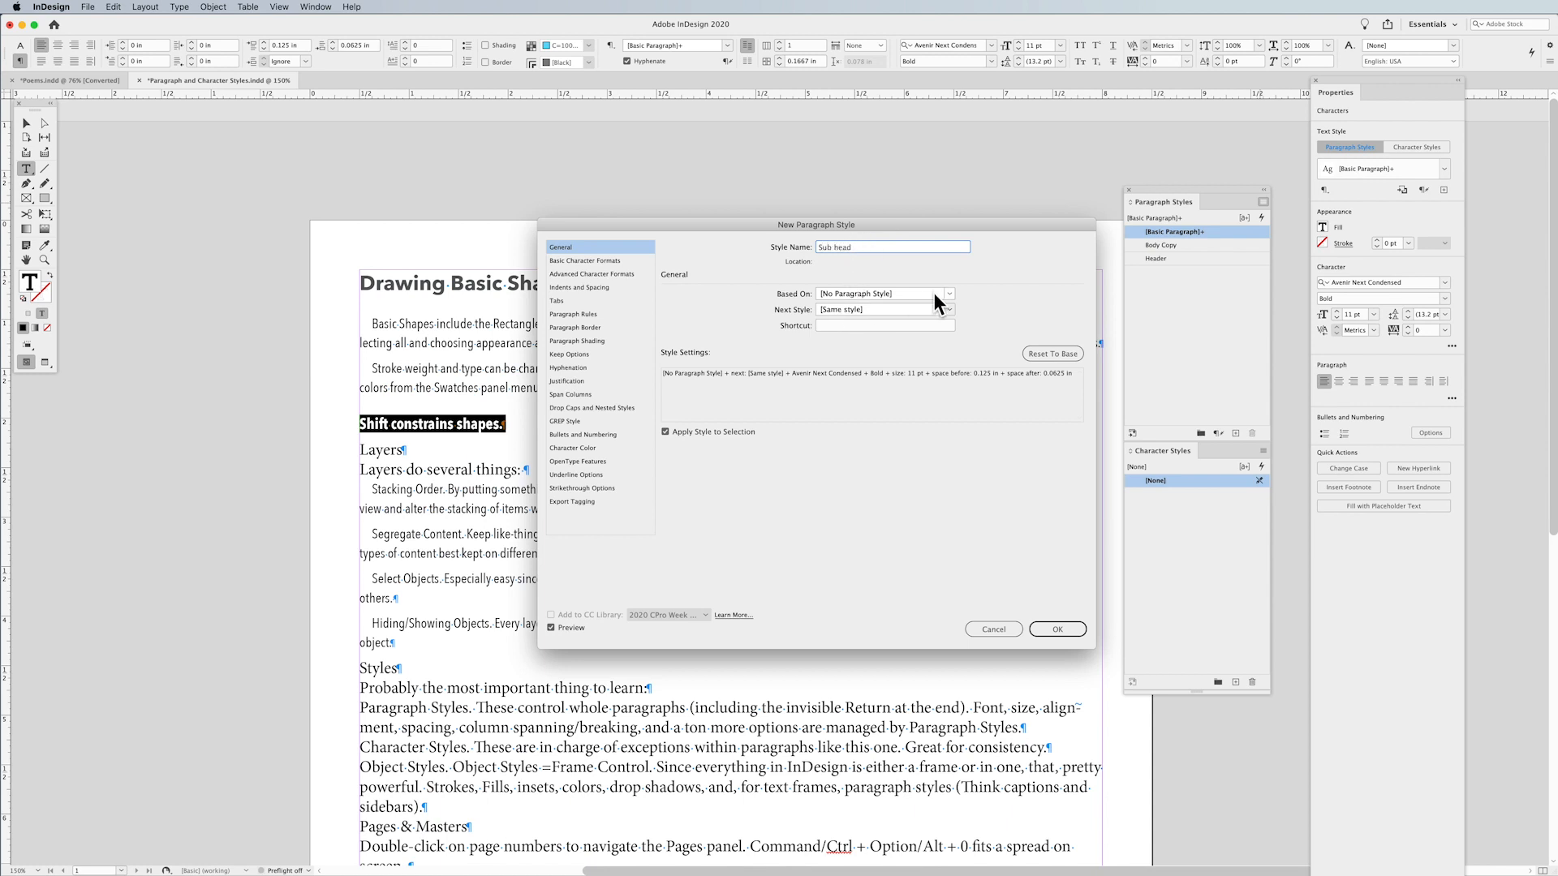
{"action": "left_click", "coordinate": [1067, 627]}
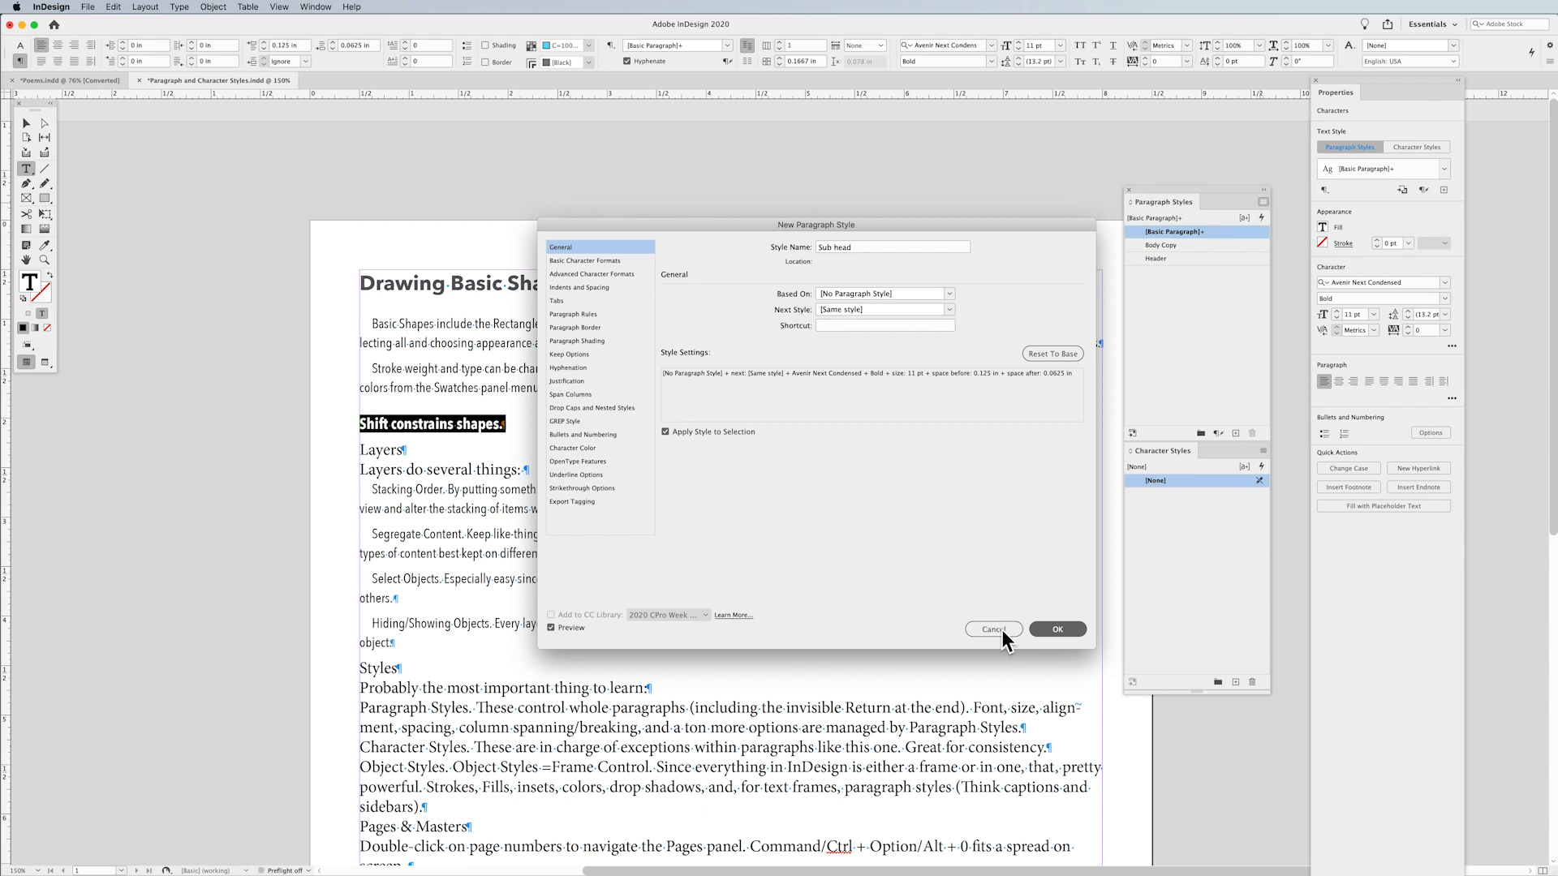
Apply the Sub head paragraph style to the "Styles", "Pages & Masters" and "Text Frame Options" headings.
{"action": "left_click", "coordinate": [381, 666]}
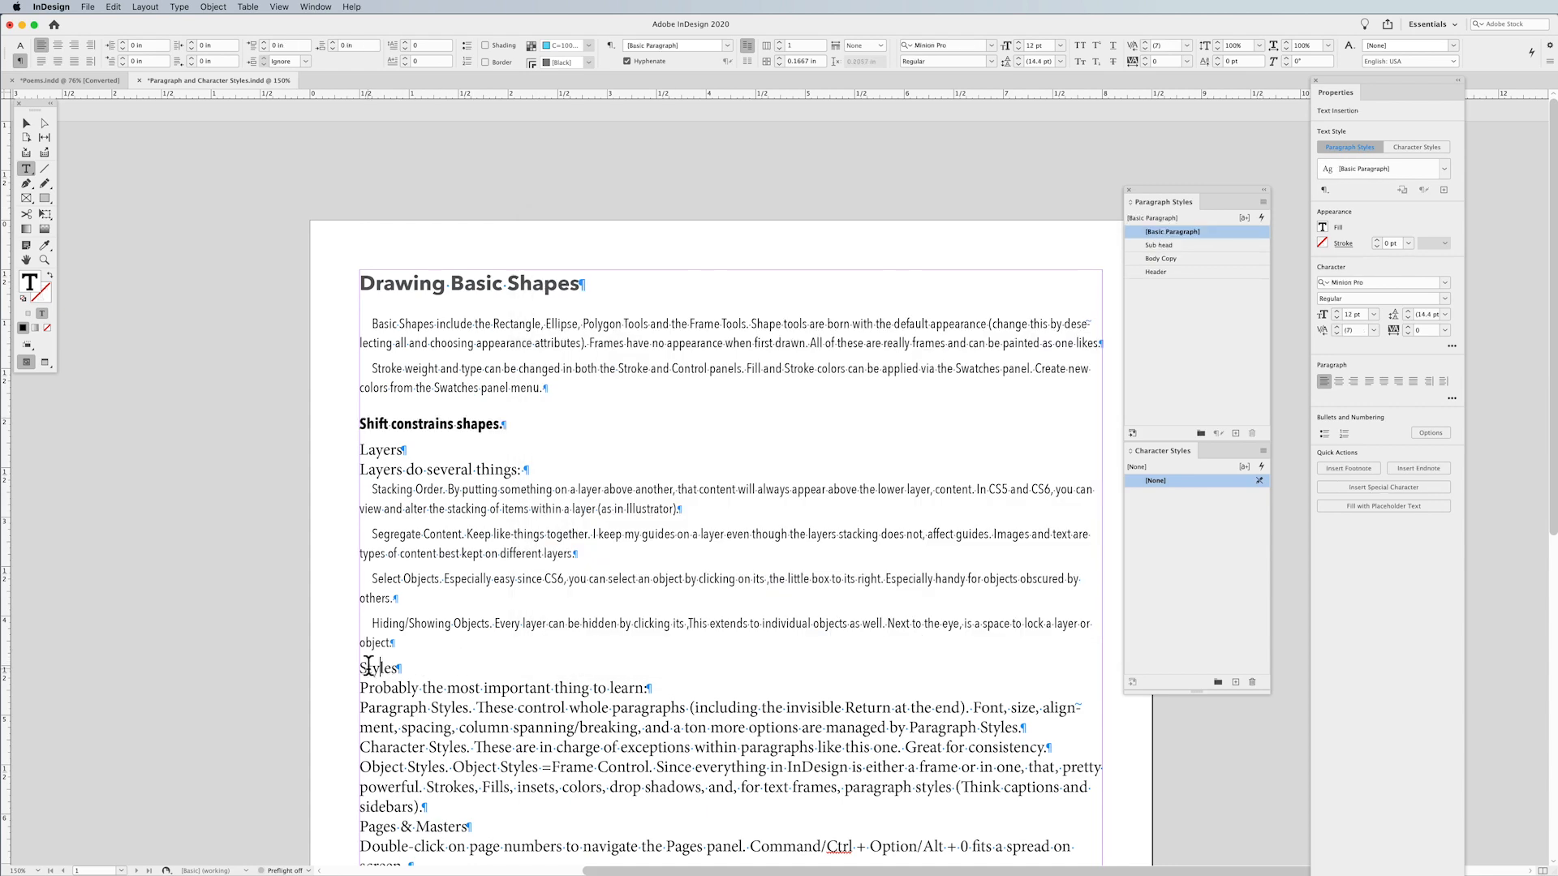
{"action": "left_click", "coordinate": [1214, 245]}
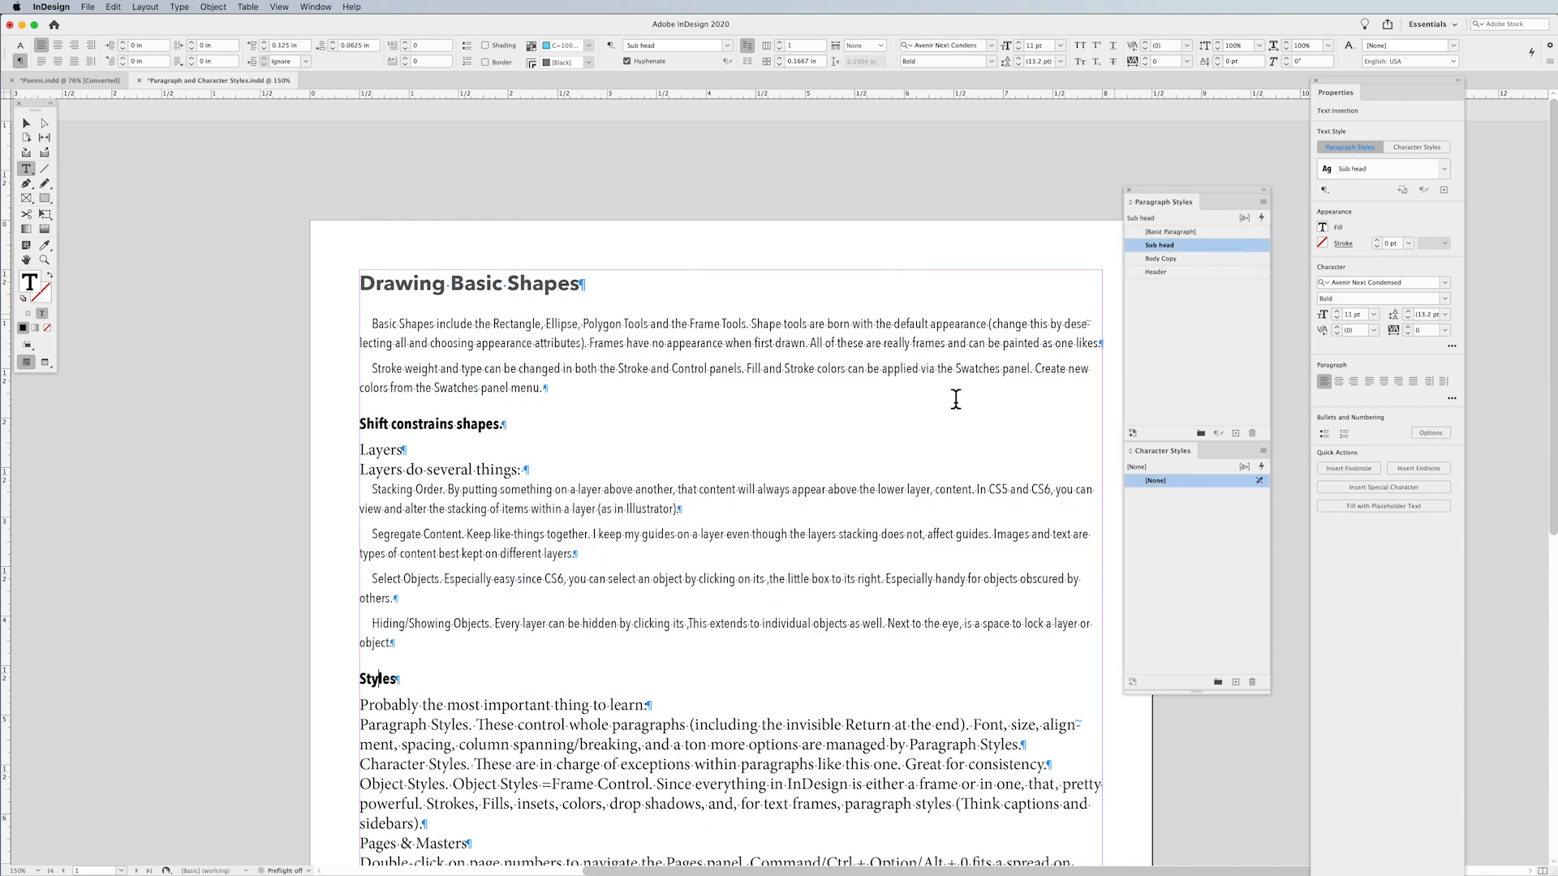
{"action": "scroll", "coordinate": [720, 542], "scroll_direction": "down", "scroll_amount": 3}
{"action": "left_click", "coordinate": [449, 623]}
{"action": "left_click", "coordinate": [1194, 245]}
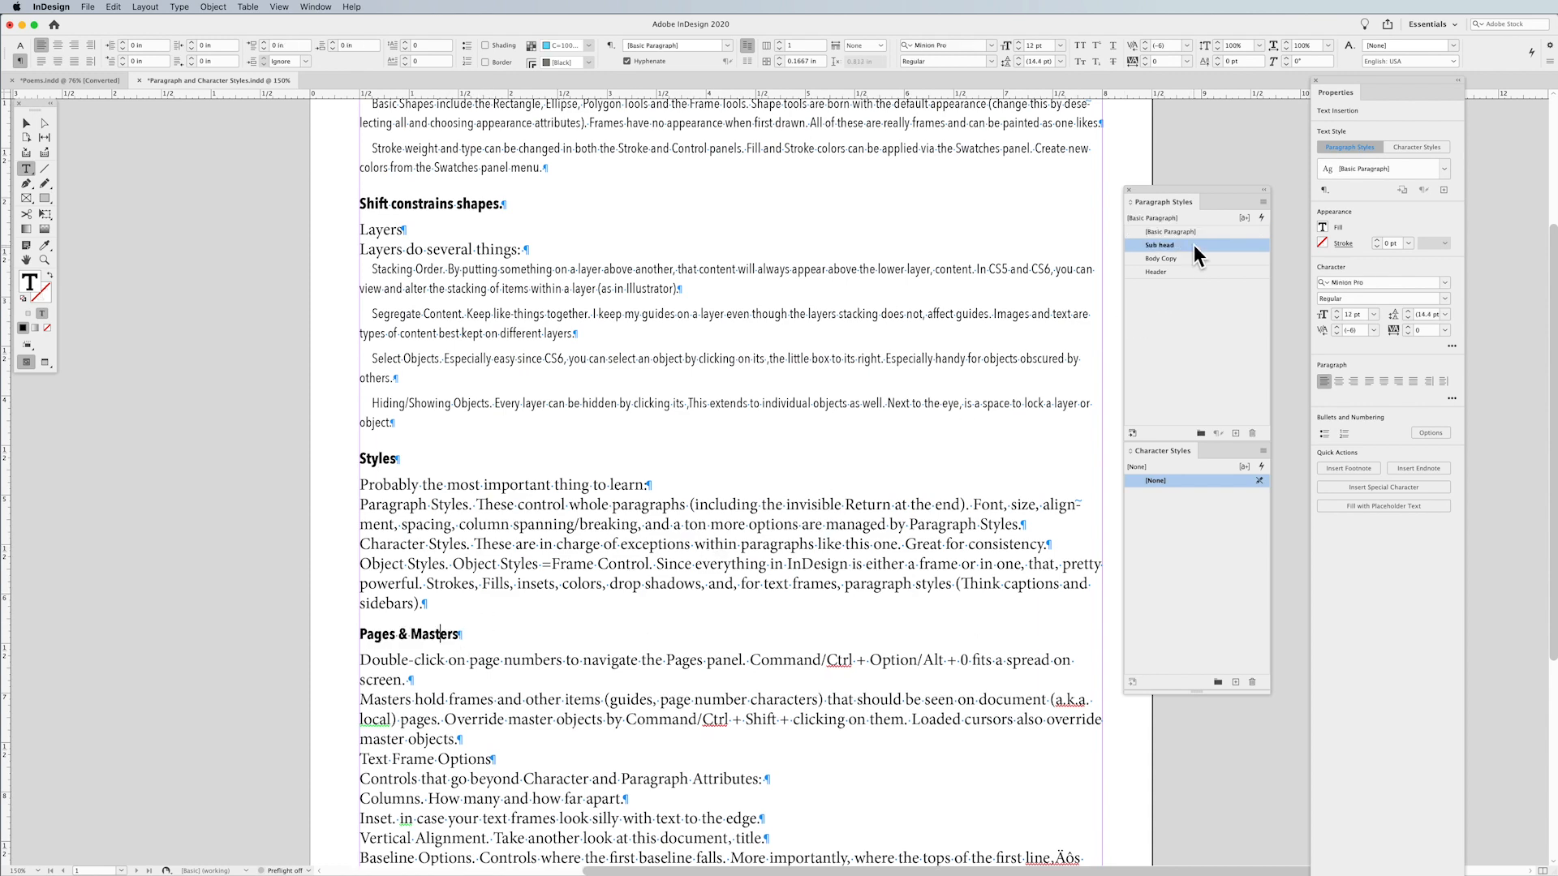
{"action": "left_click", "coordinate": [463, 757]}
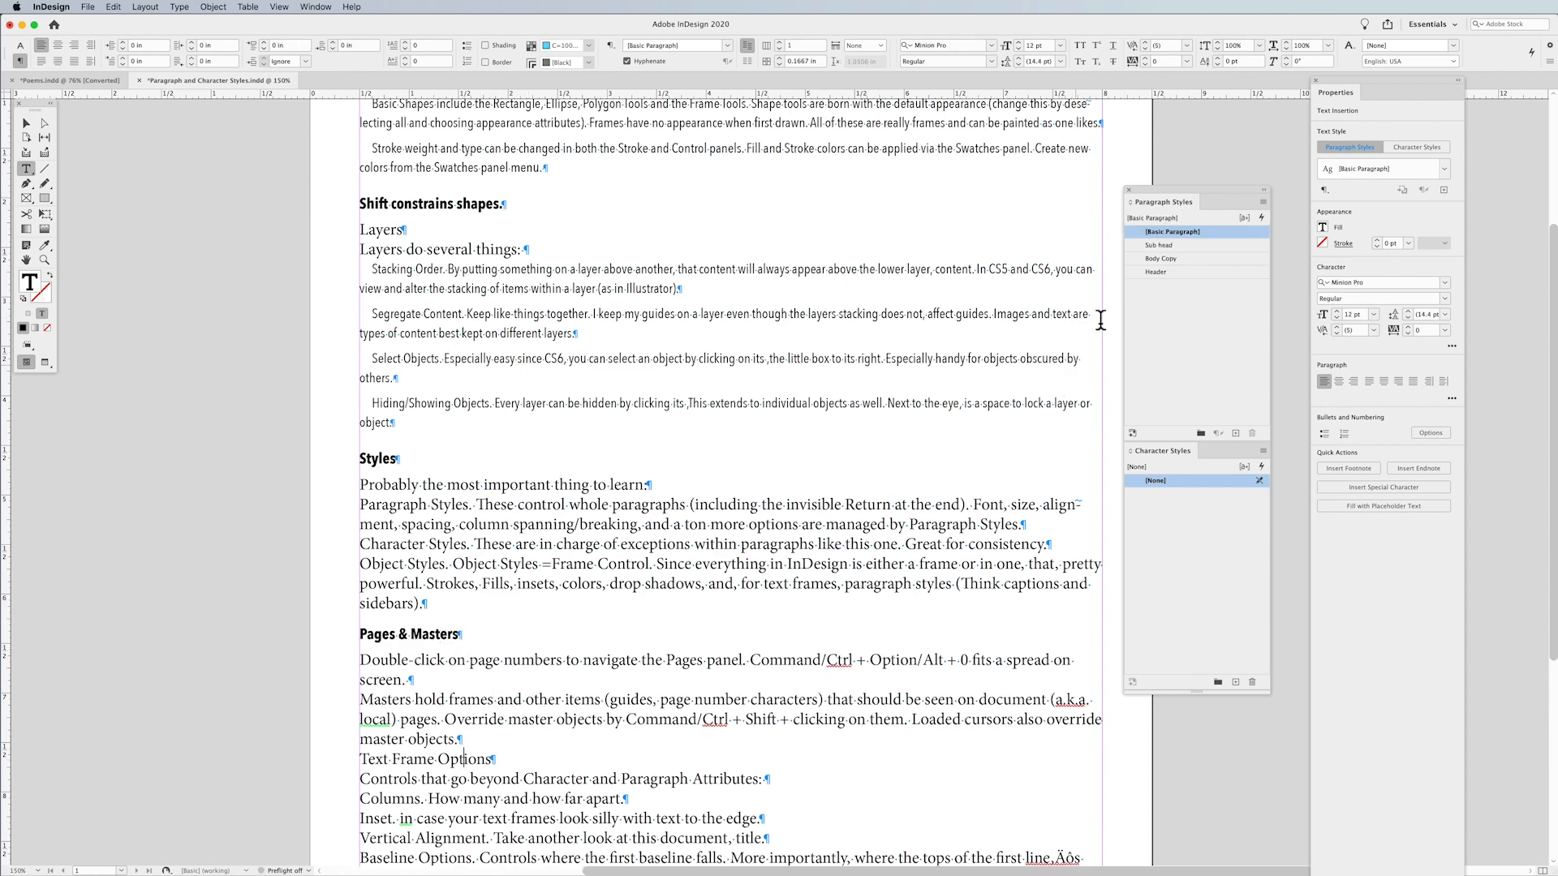
{"action": "left_click", "coordinate": [1184, 245]}
Apply the Body Copy paragraph style to the four paragraphs under the "Styles" heading.
{"action": "left_click_drag", "start_coordinate": [574, 487], "coordinate": [598, 603]}
{"action": "left_click", "coordinate": [1222, 258]}
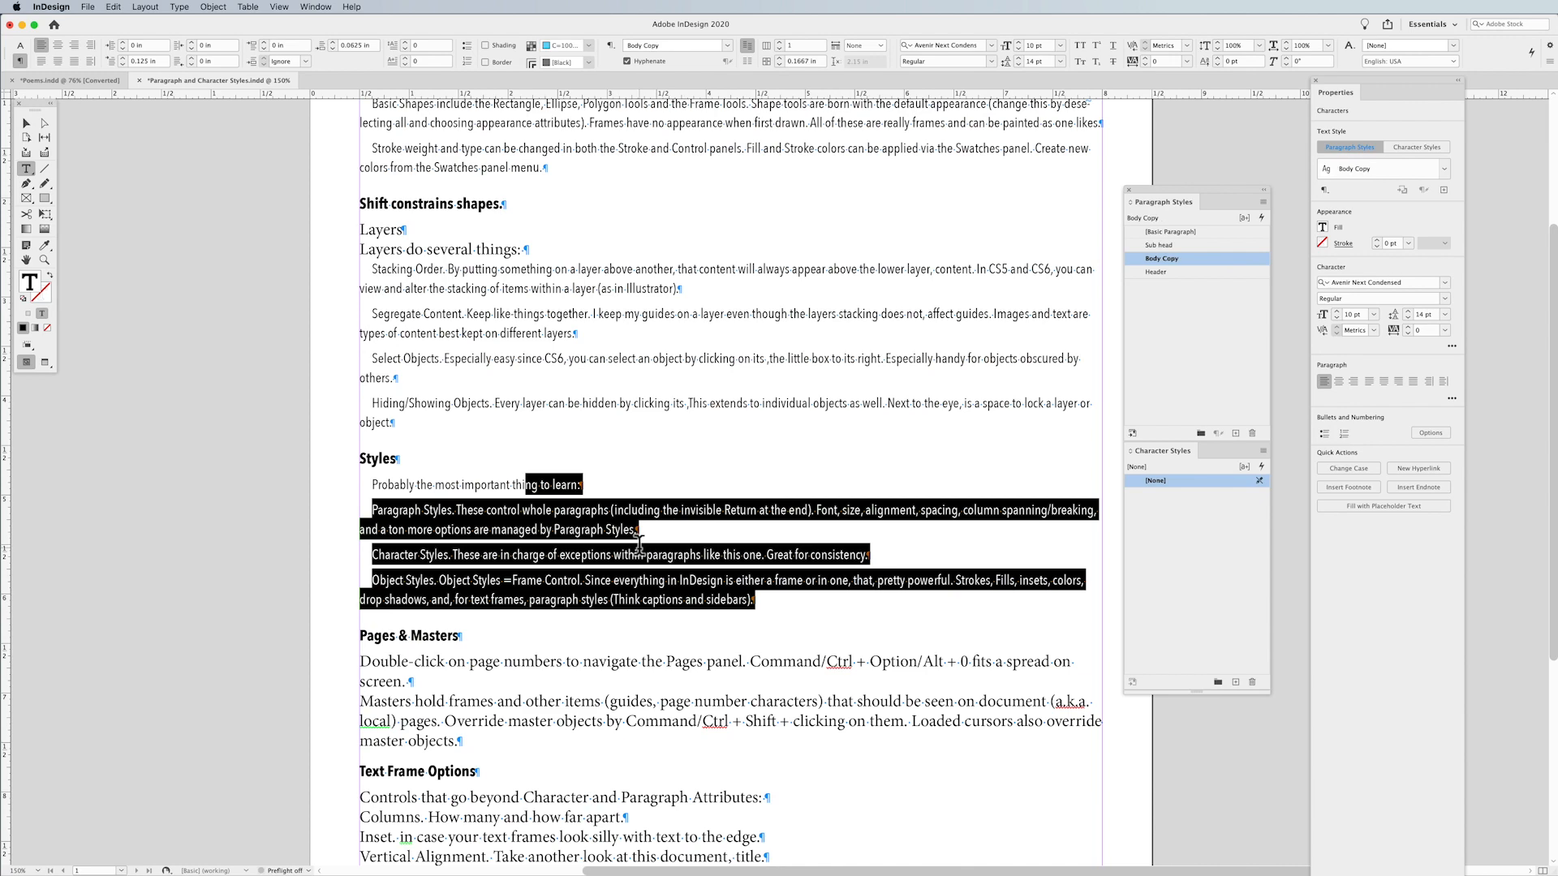
{"action": "left_click", "coordinate": [639, 545]}
Apply the Body Copy paragraph style to all paragraphs under the "Pages & Masters" and "Text Frame Options" headings.
{"action": "scroll", "coordinate": [639, 545], "scroll_direction": "down", "scroll_amount": 5}
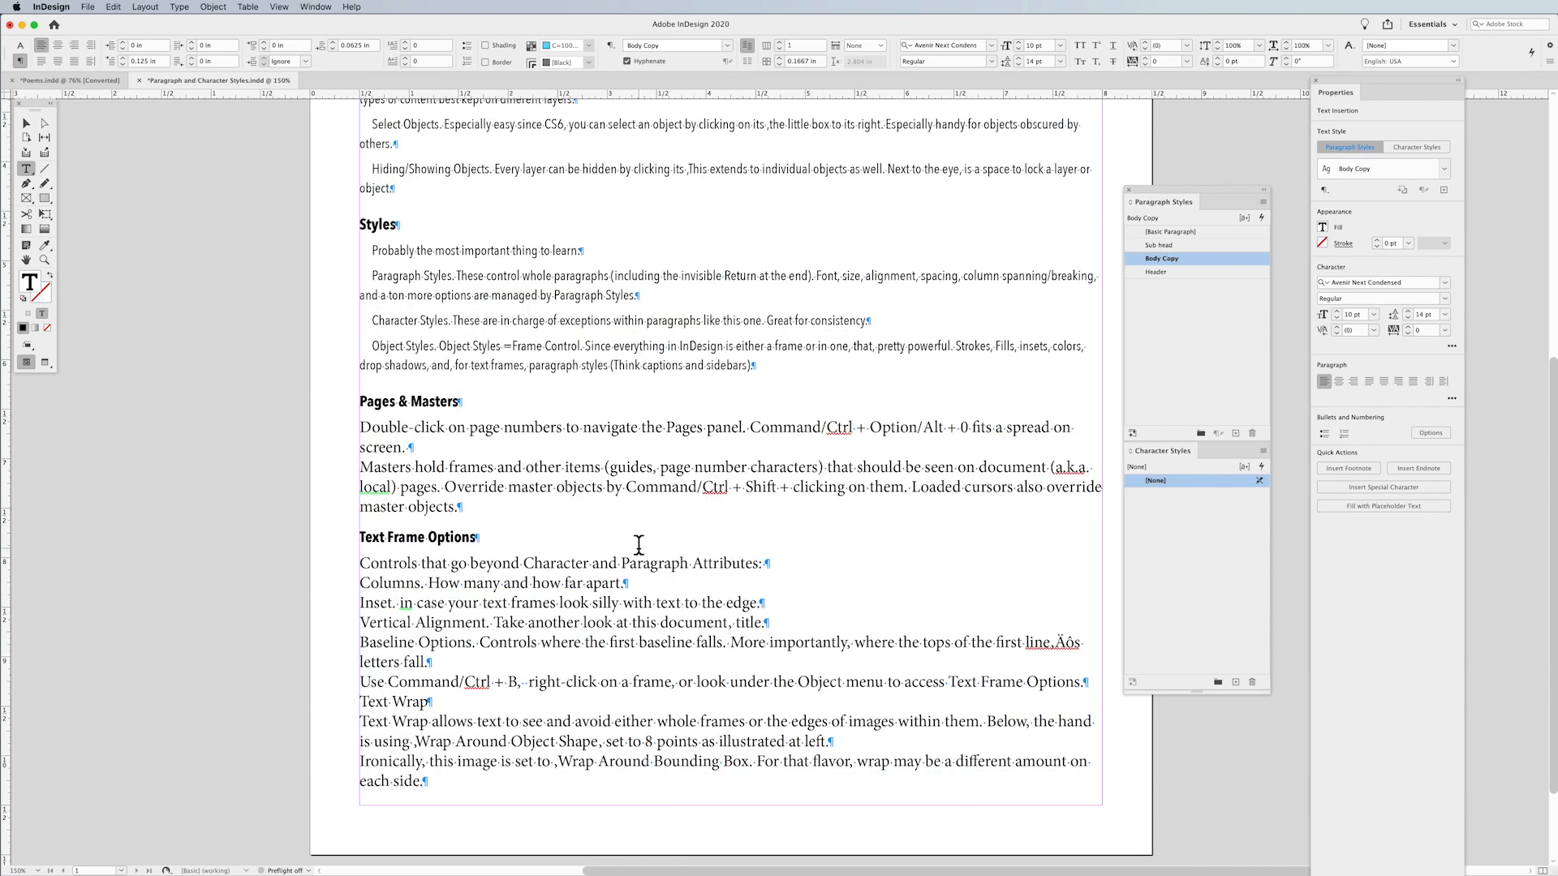
{"action": "left_click_drag", "start_coordinate": [598, 427], "coordinate": [626, 504]}
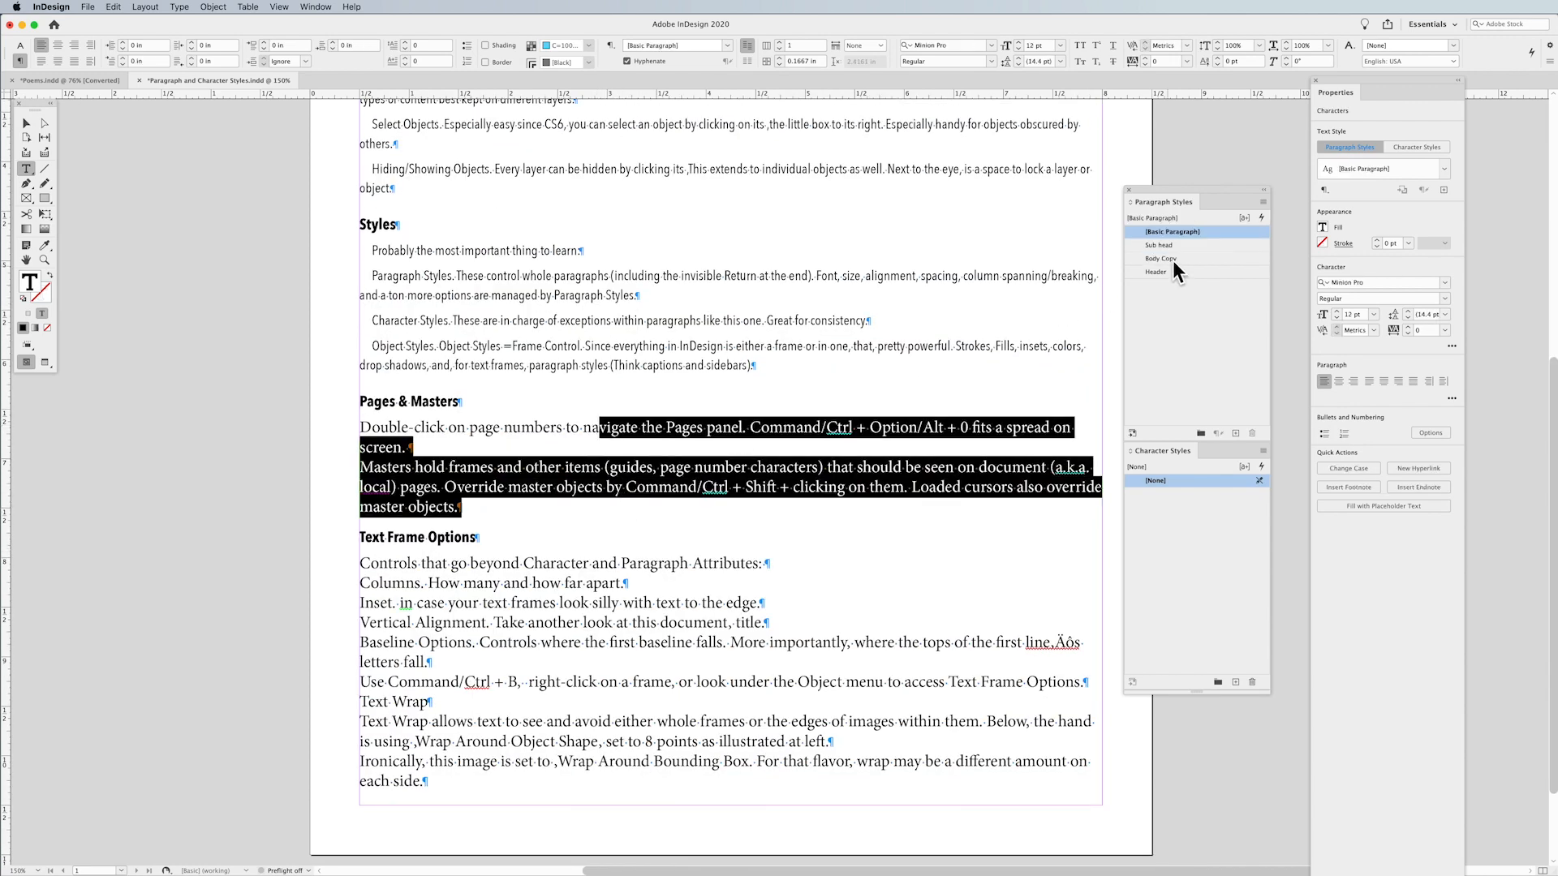
{"action": "left_click", "coordinate": [1197, 256]}
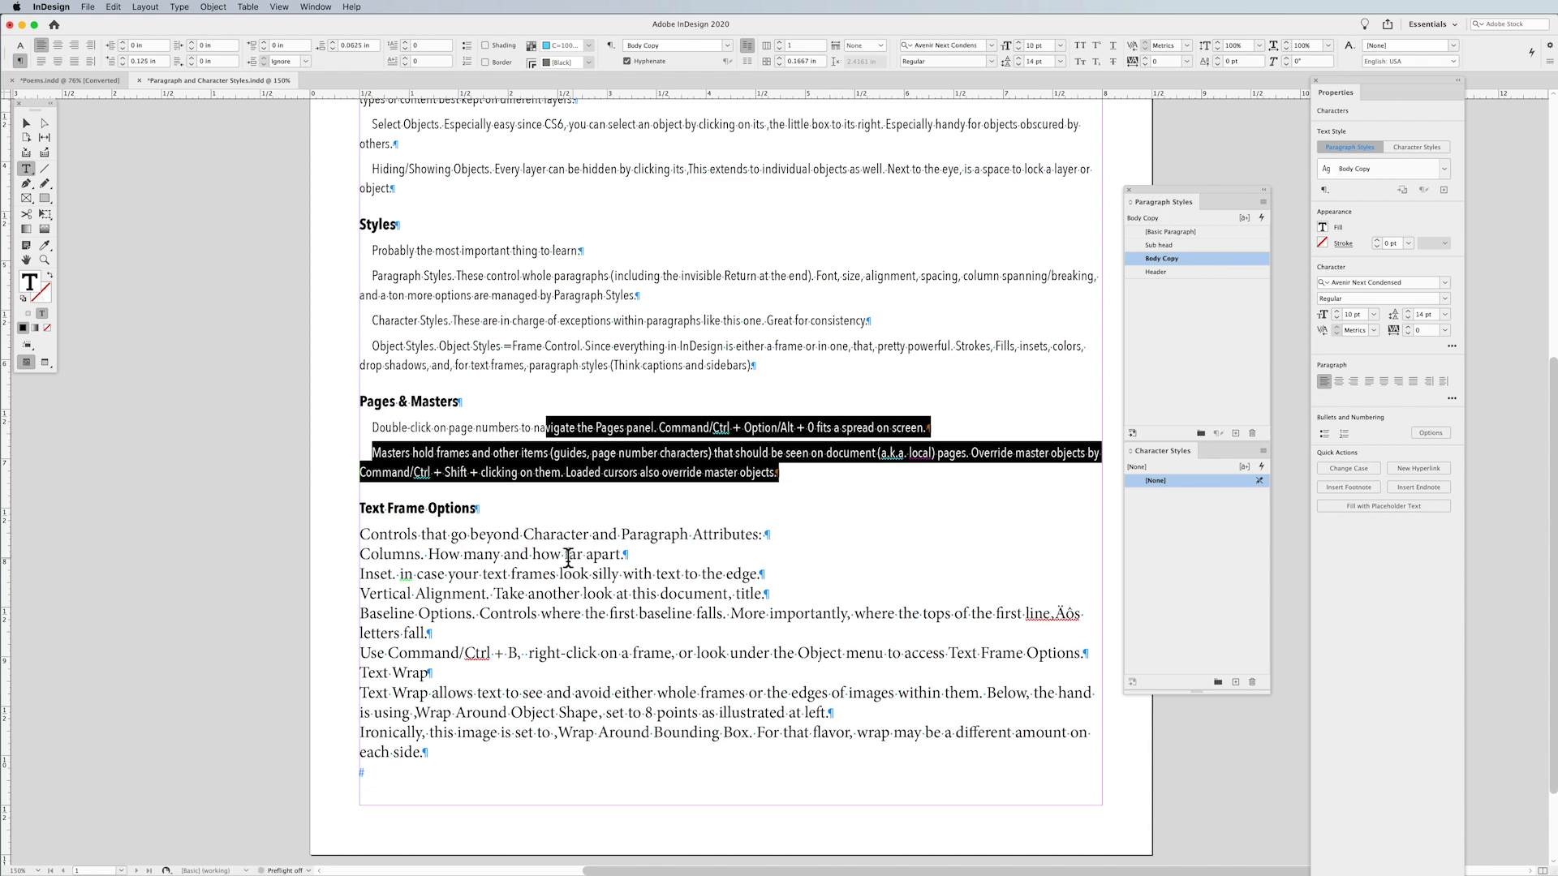
{"action": "left_click_drag", "start_coordinate": [566, 529], "coordinate": [595, 653]}
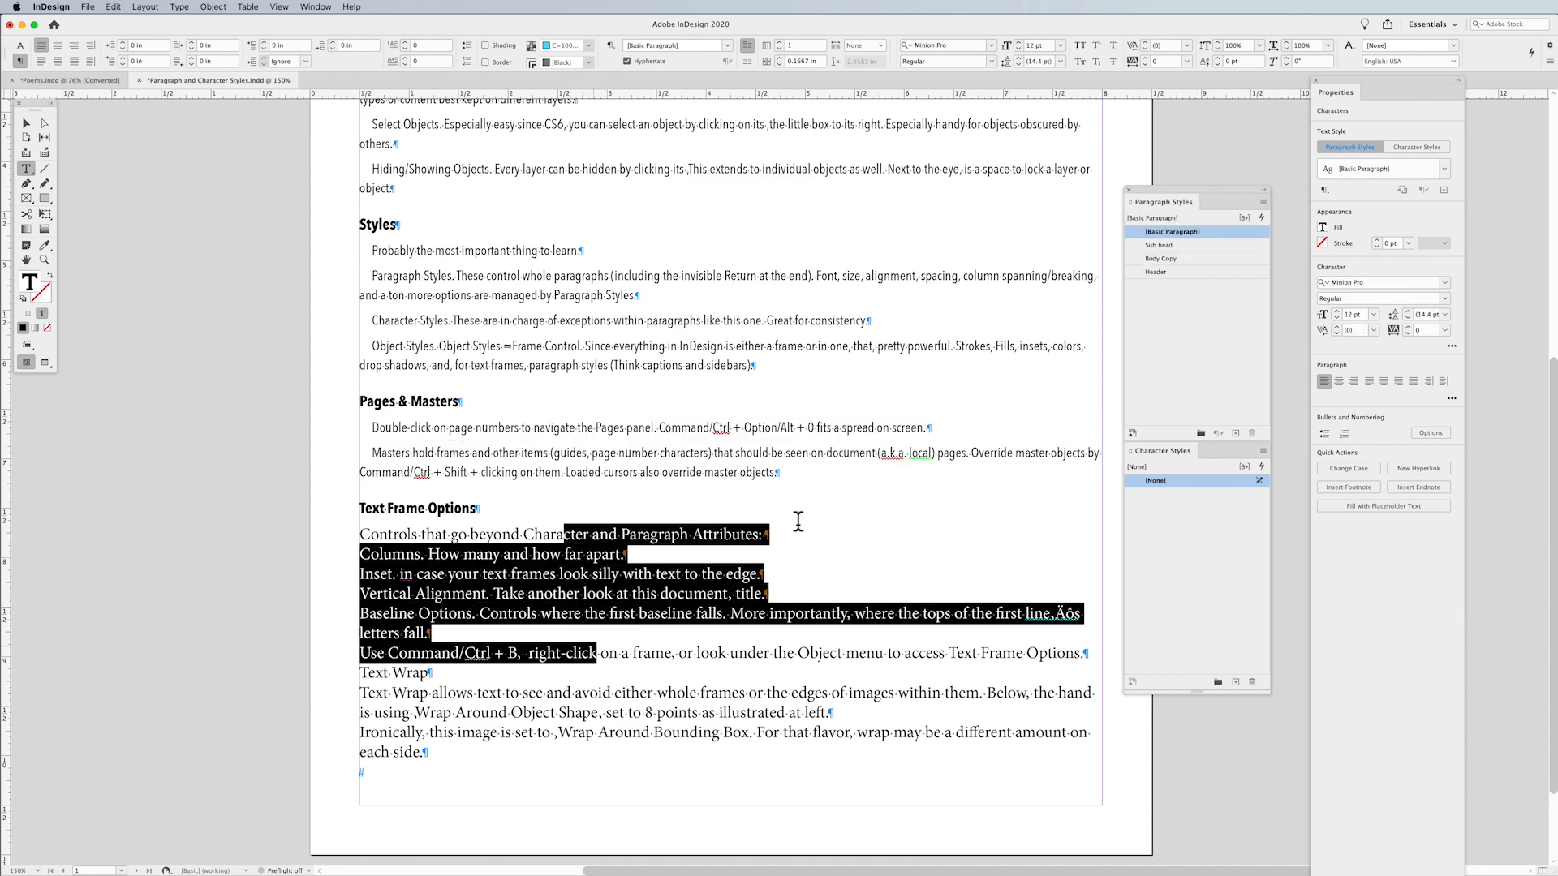
{"action": "left_click", "coordinate": [1204, 258]}
Apply the Sub head style to the "Text Wrap" heading and Body Copy to the paragraphs beneath it.
{"action": "left_click", "coordinate": [407, 675]}
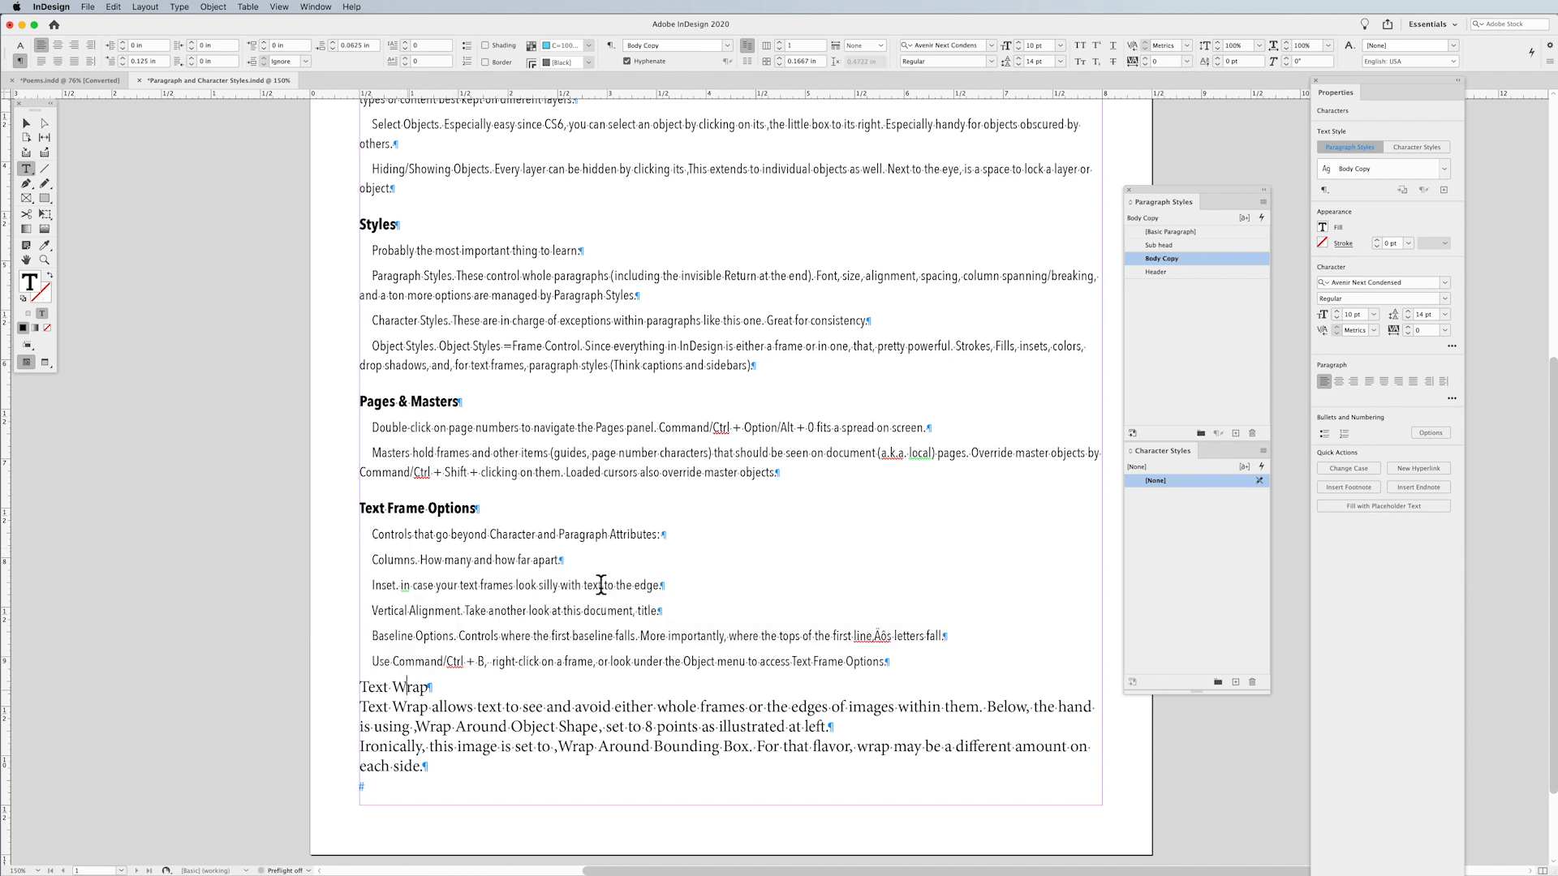
{"action": "left_click", "coordinate": [1196, 248]}
{"action": "left_click_drag", "start_coordinate": [536, 724], "coordinate": [426, 784]}
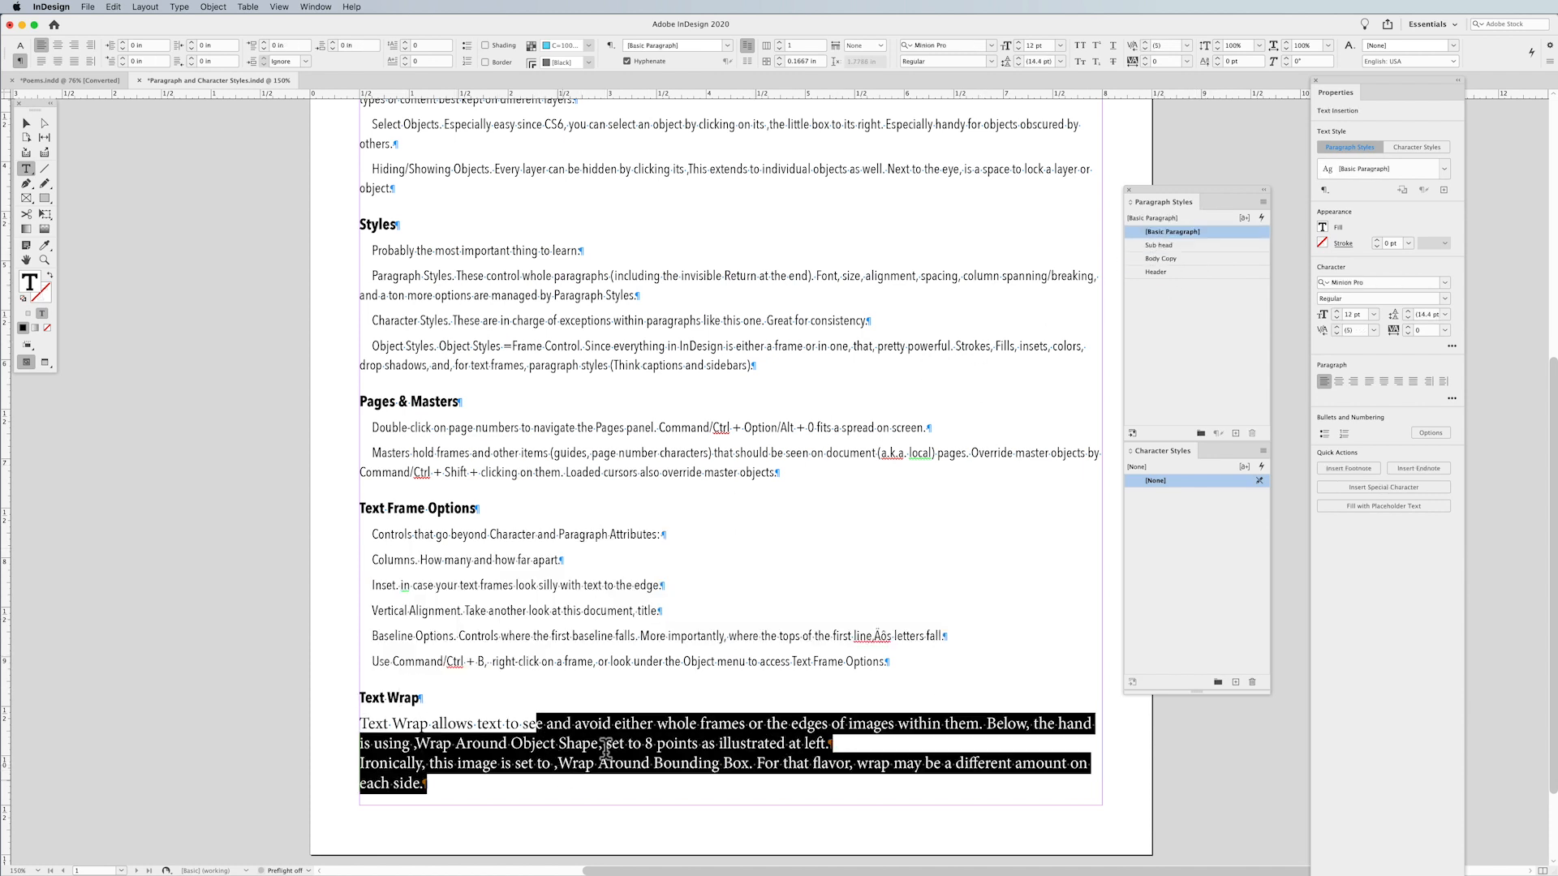
{"action": "left_click", "coordinate": [1199, 257]}
{"action": "left_click", "coordinate": [680, 366]}
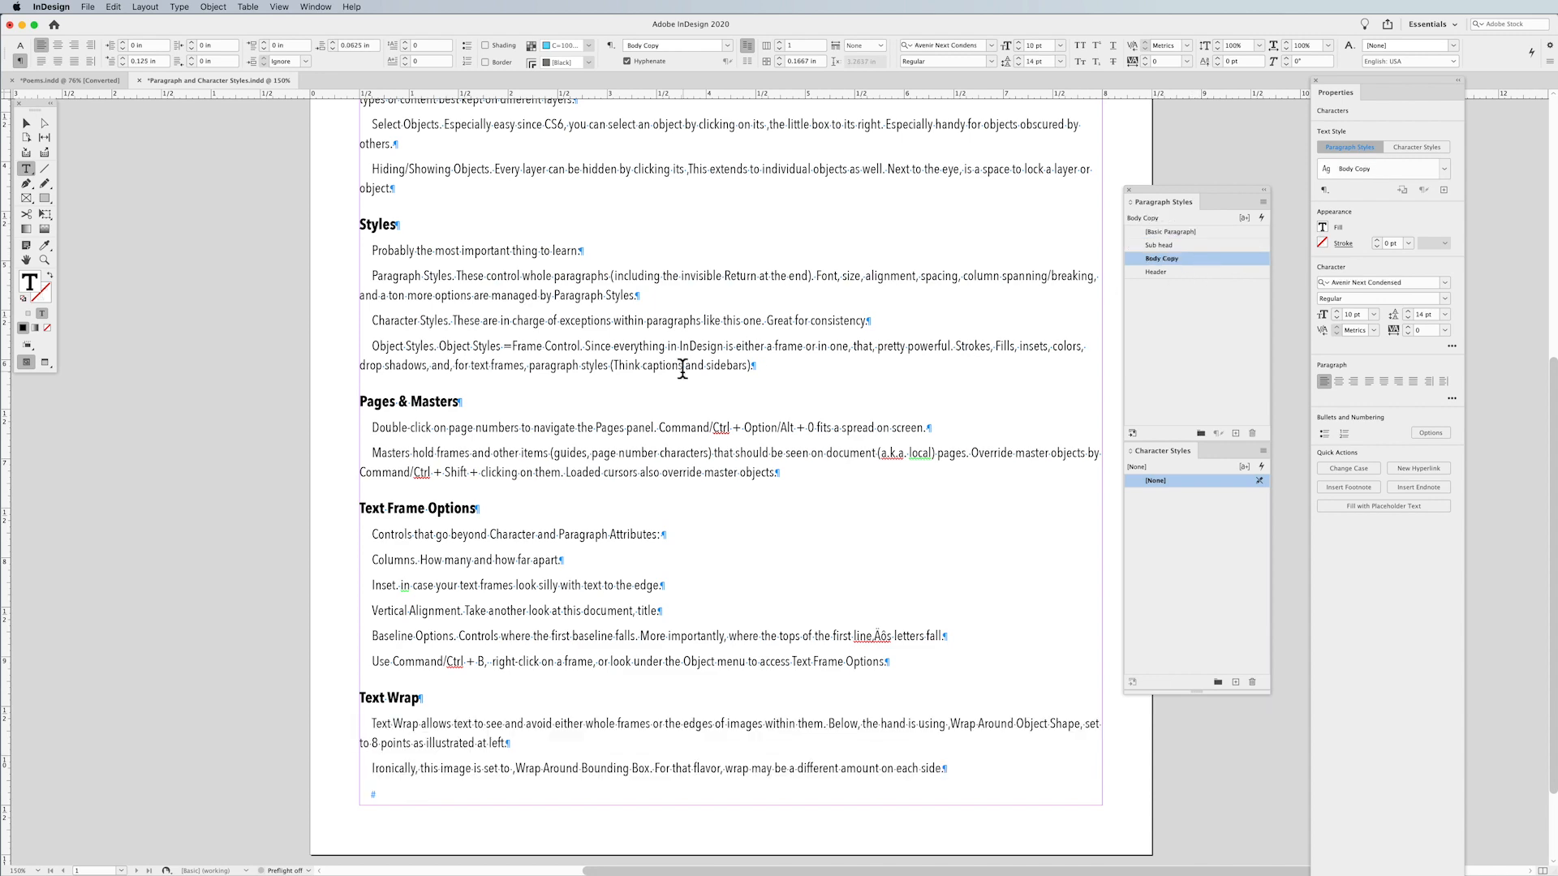
Apply the Body Copy paragraph style to the "Layers" and "Layers do several things:" lines.
{"action": "scroll", "coordinate": [679, 366], "scroll_direction": "up", "scroll_amount": 10}
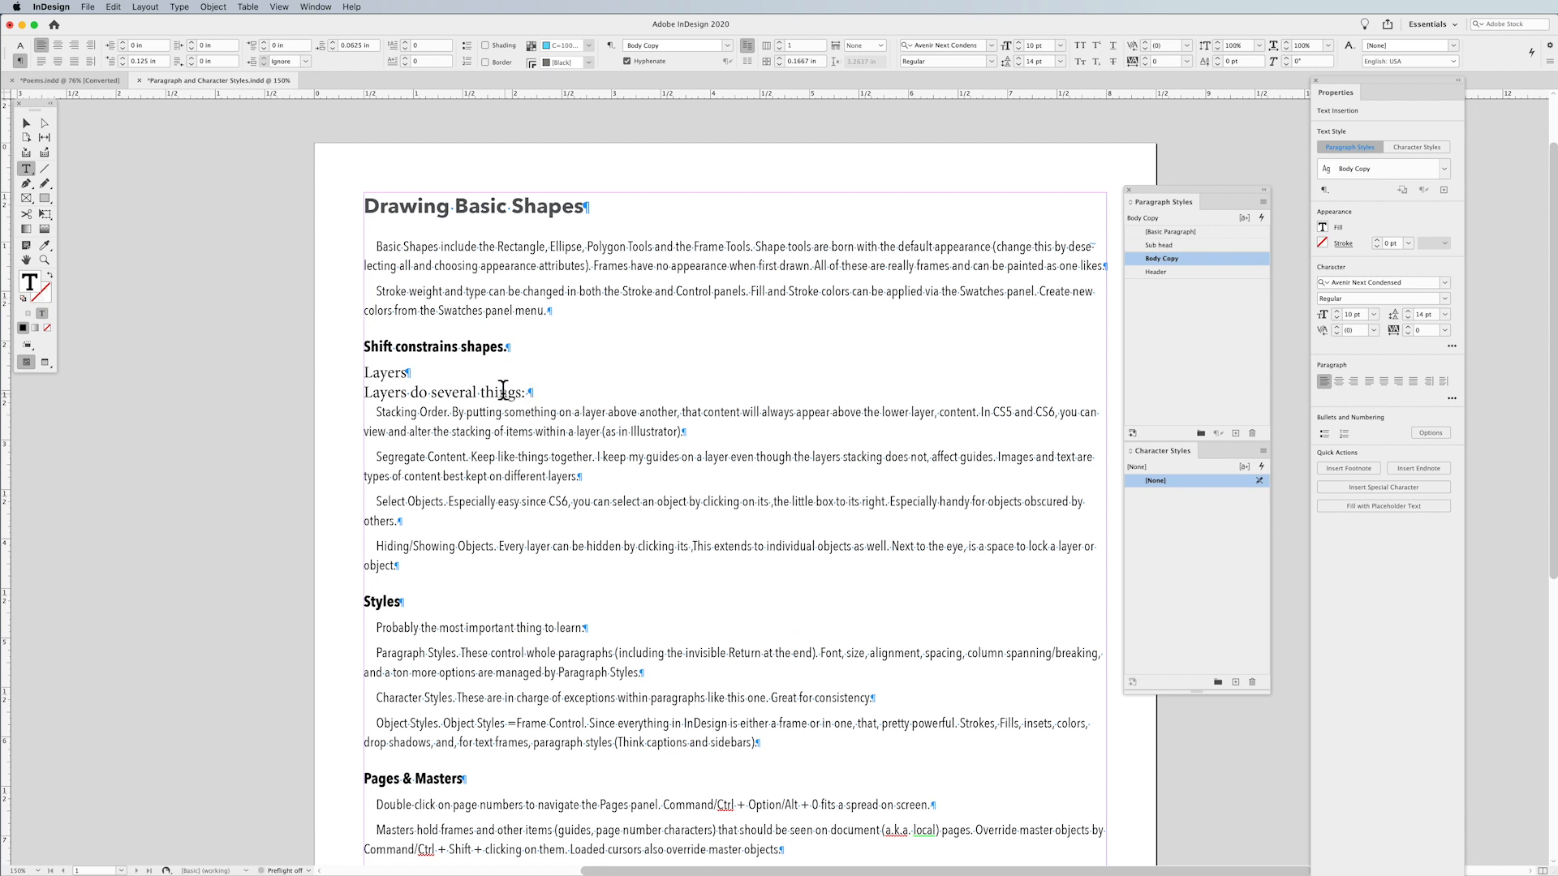
{"action": "left_click_drag", "start_coordinate": [373, 375], "coordinate": [516, 394]}
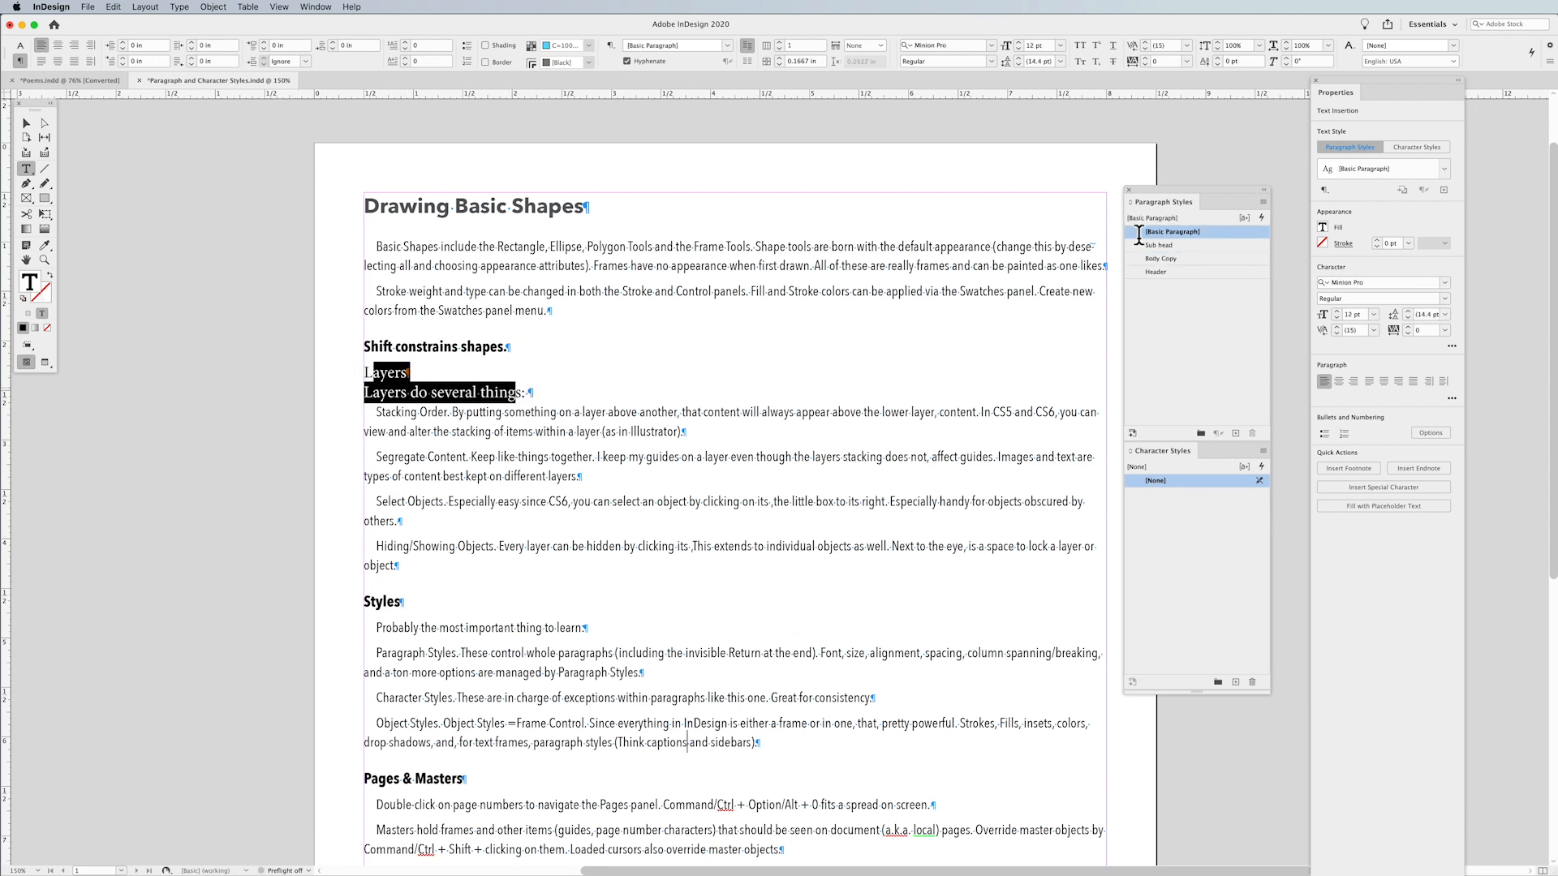
{"action": "left_click", "coordinate": [1190, 259]}
{"action": "left_click", "coordinate": [710, 264]}
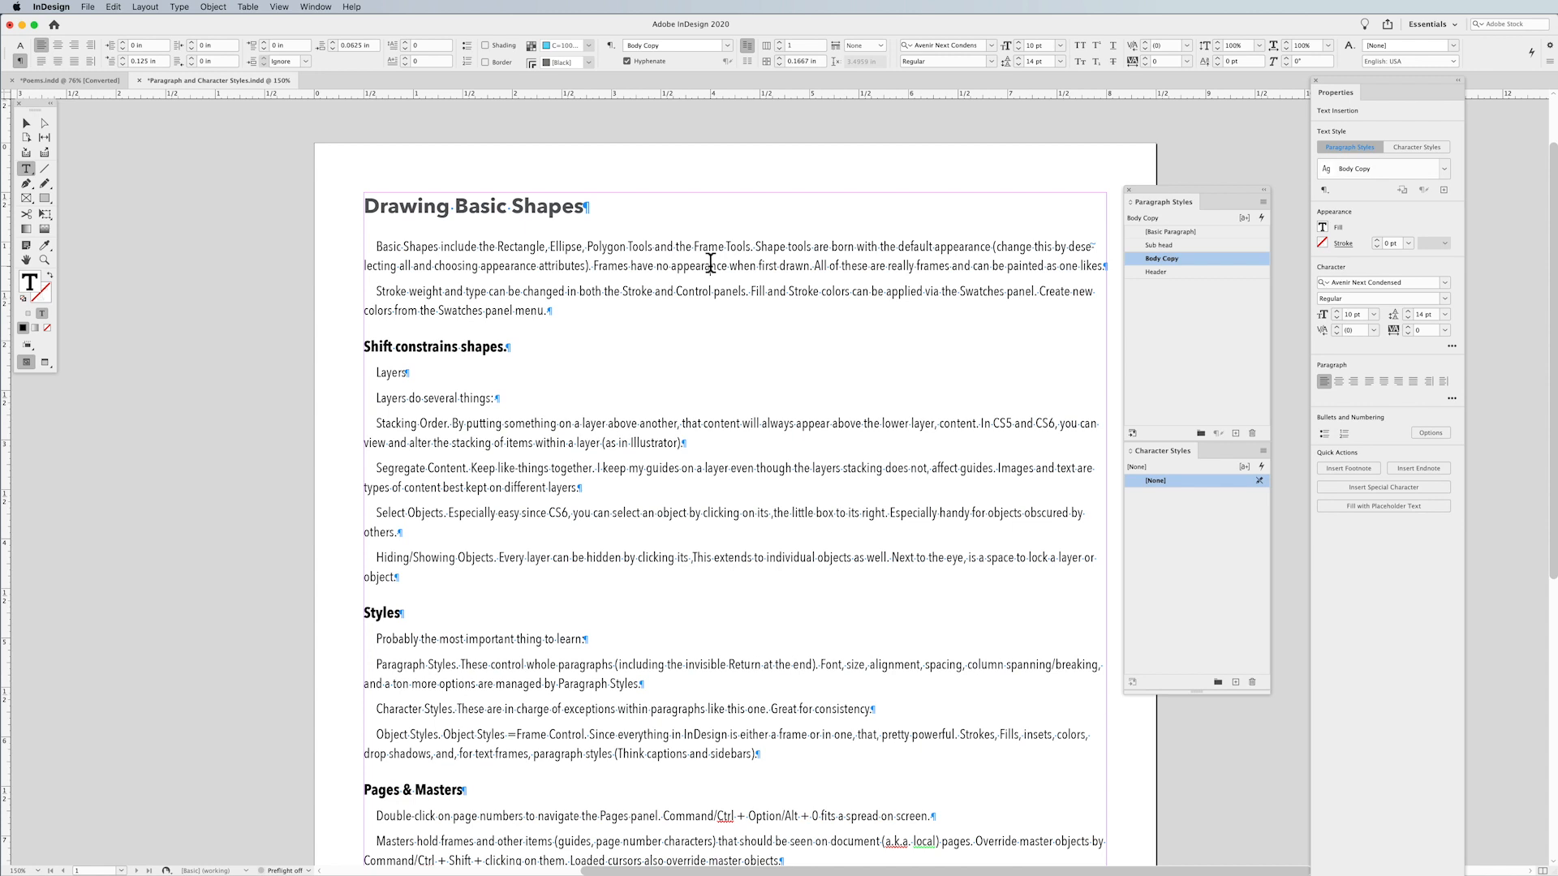
Open the Body Copy paragraph style for editing at its basic character formats, keeping the page text in view beside the dialog.
{"action": "left_click_drag", "start_coordinate": [372, 241], "coordinate": [577, 310]}
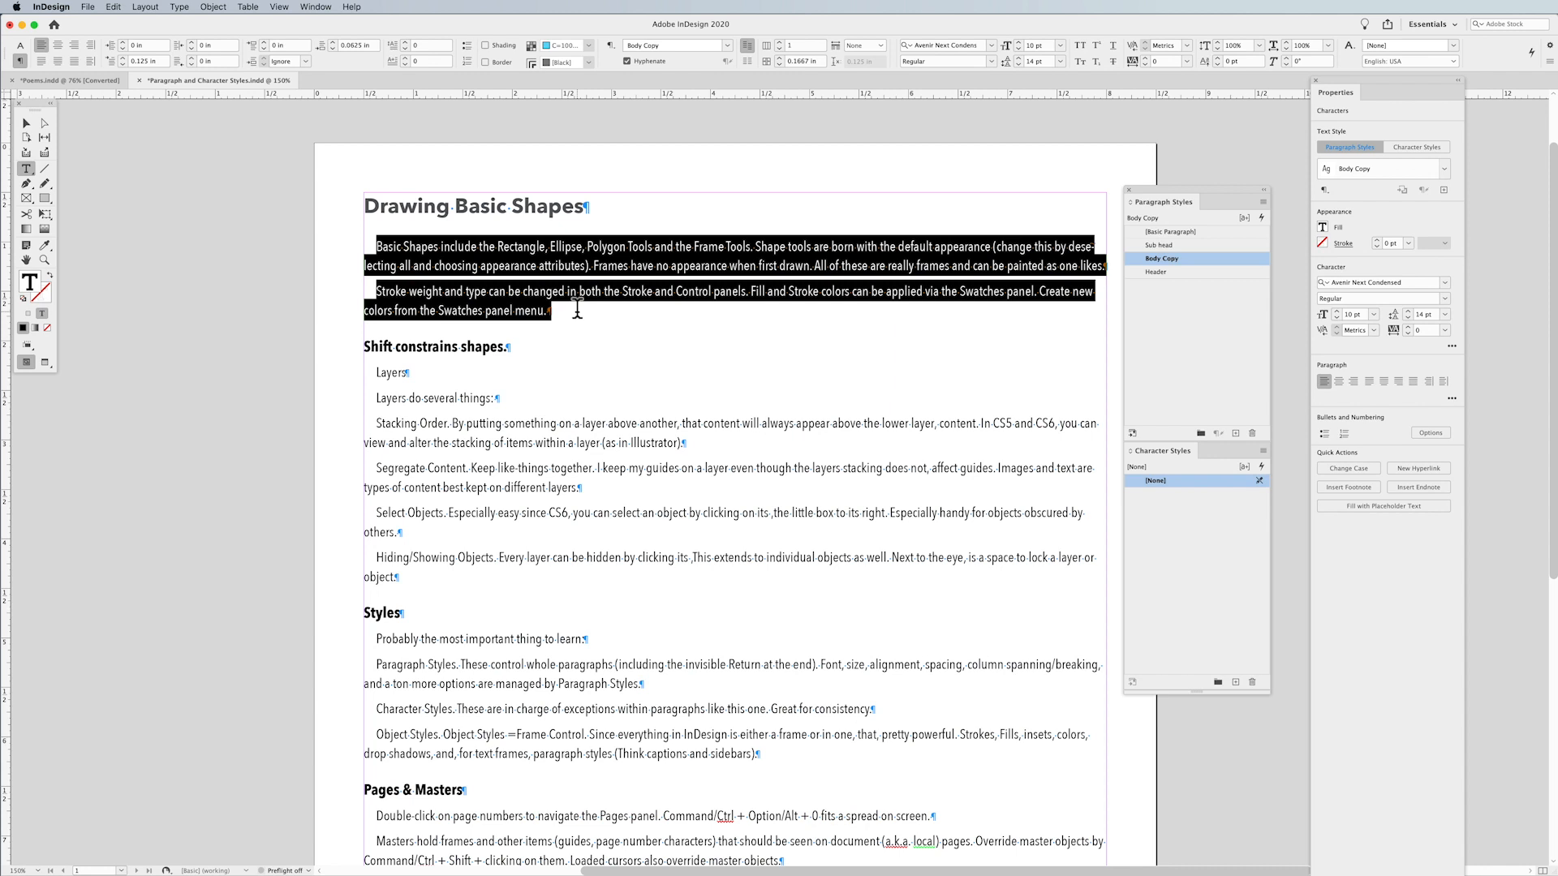
{"action": "left_click", "coordinate": [576, 309]}
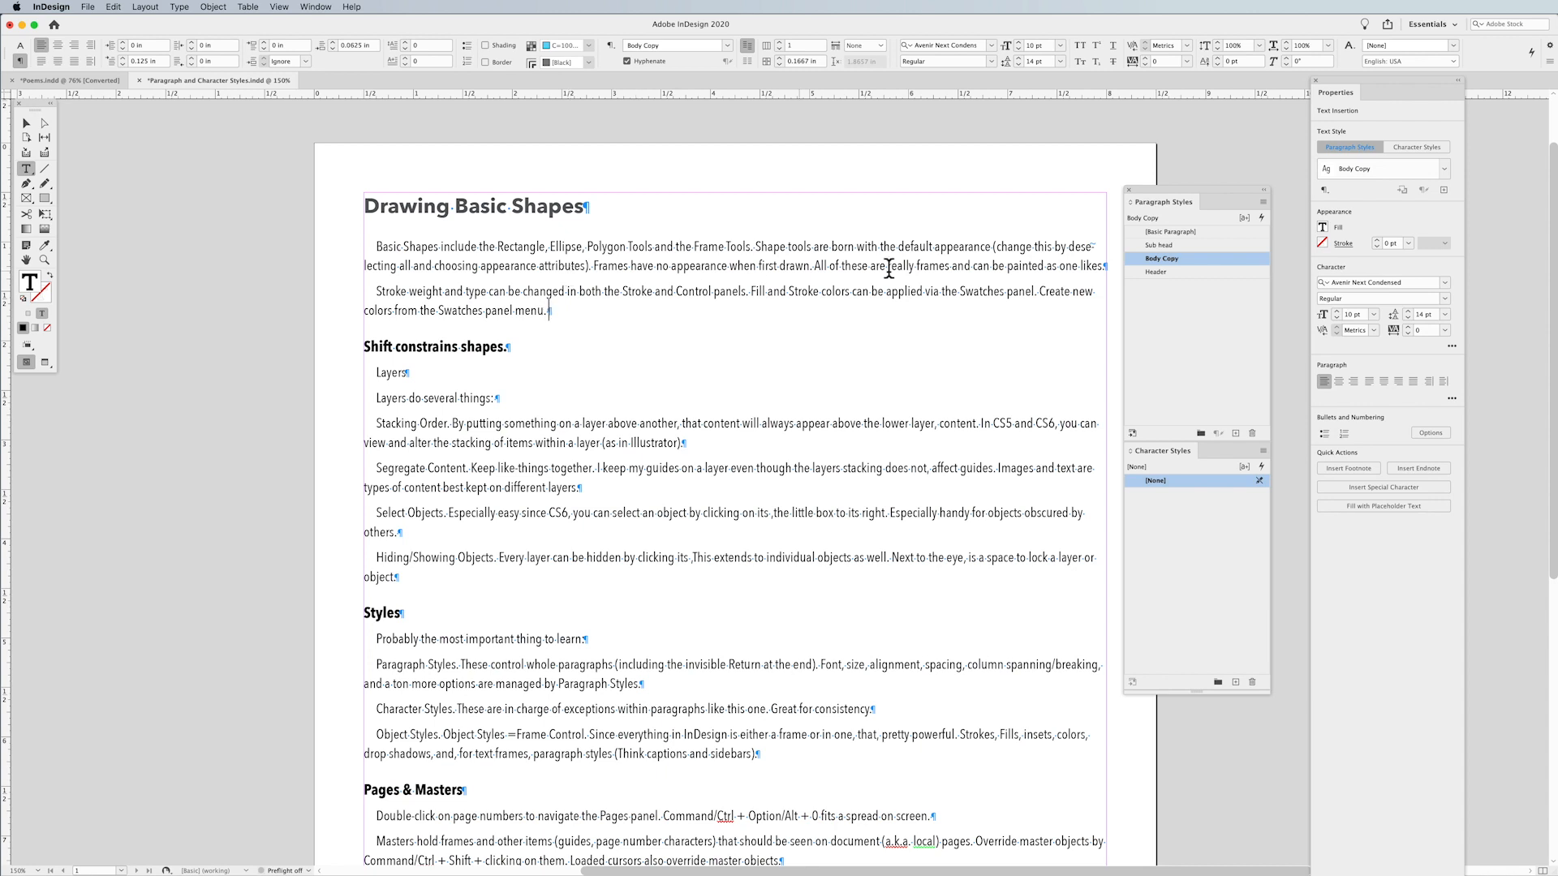
{"action": "right_click", "coordinate": [1191, 258]}
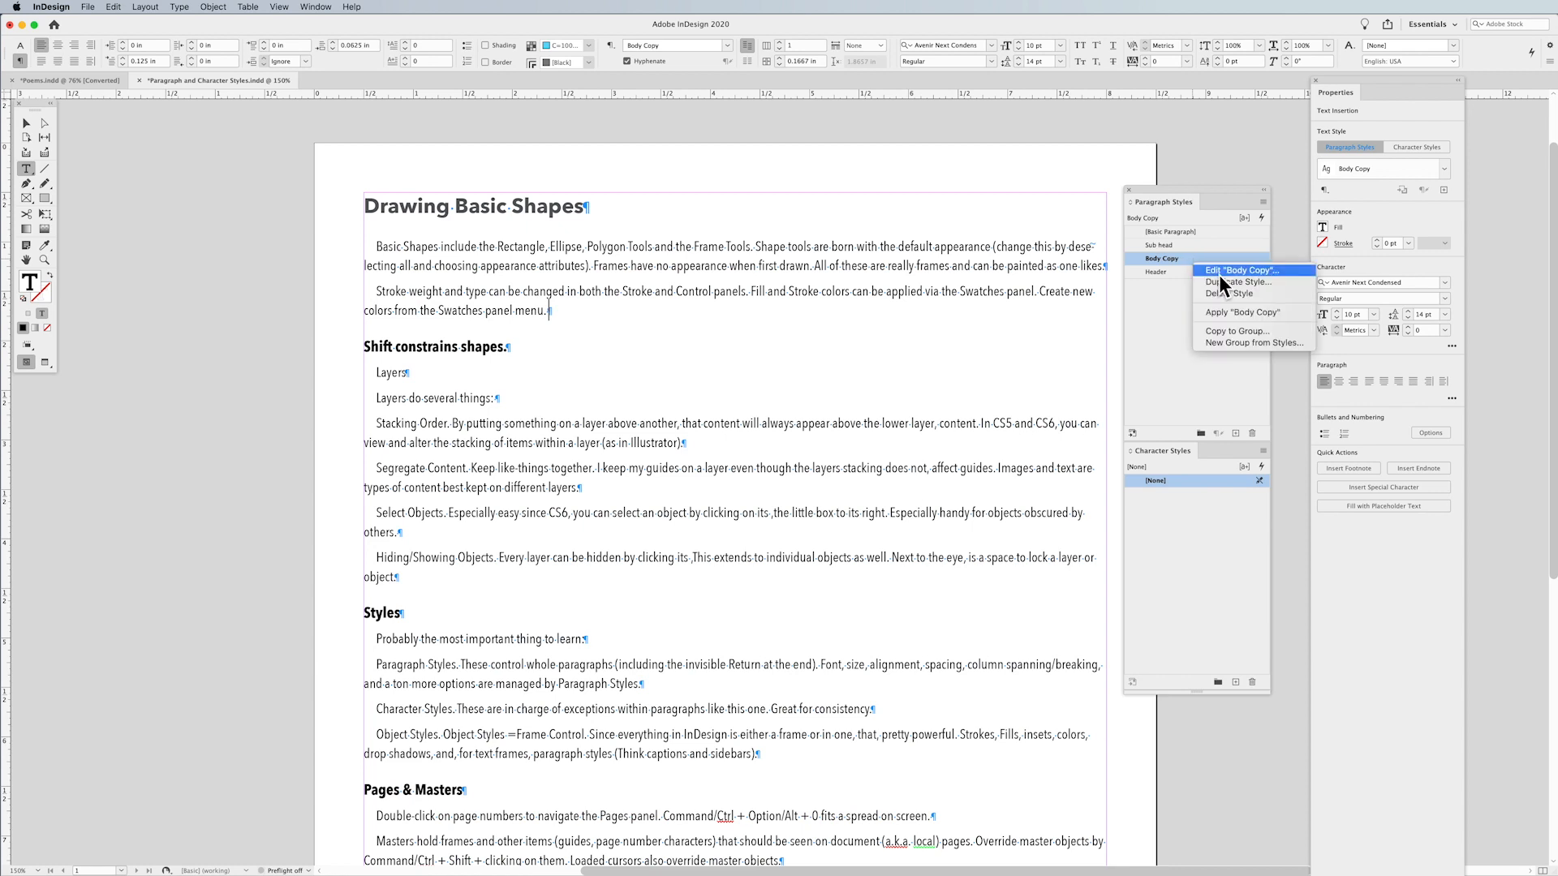
{"action": "left_click", "coordinate": [1218, 272]}
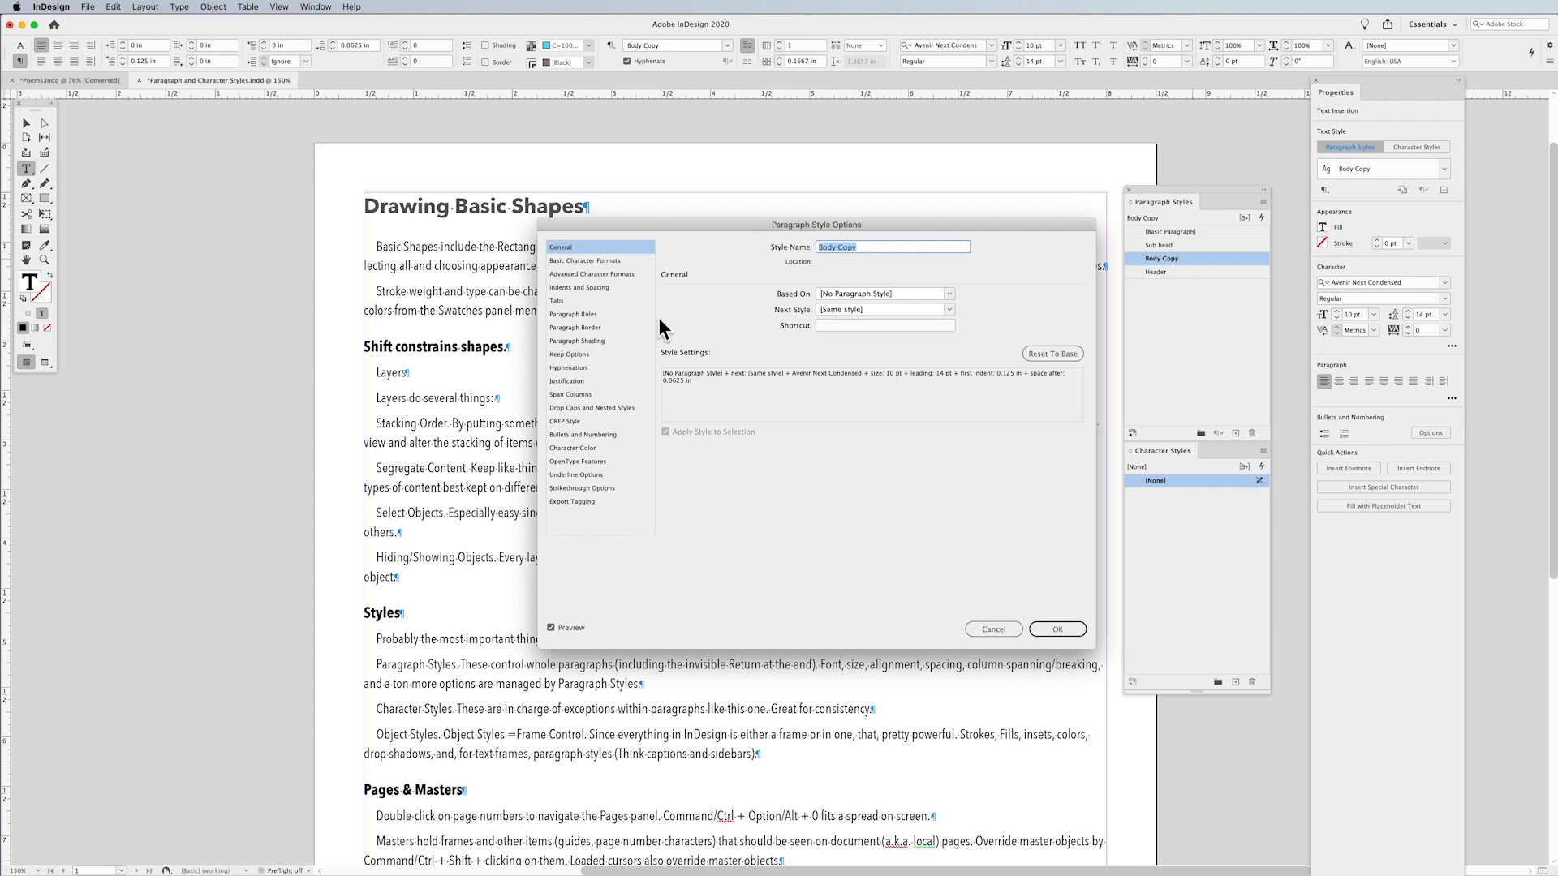
{"action": "left_click_drag", "start_coordinate": [668, 227], "coordinate": [949, 236]}
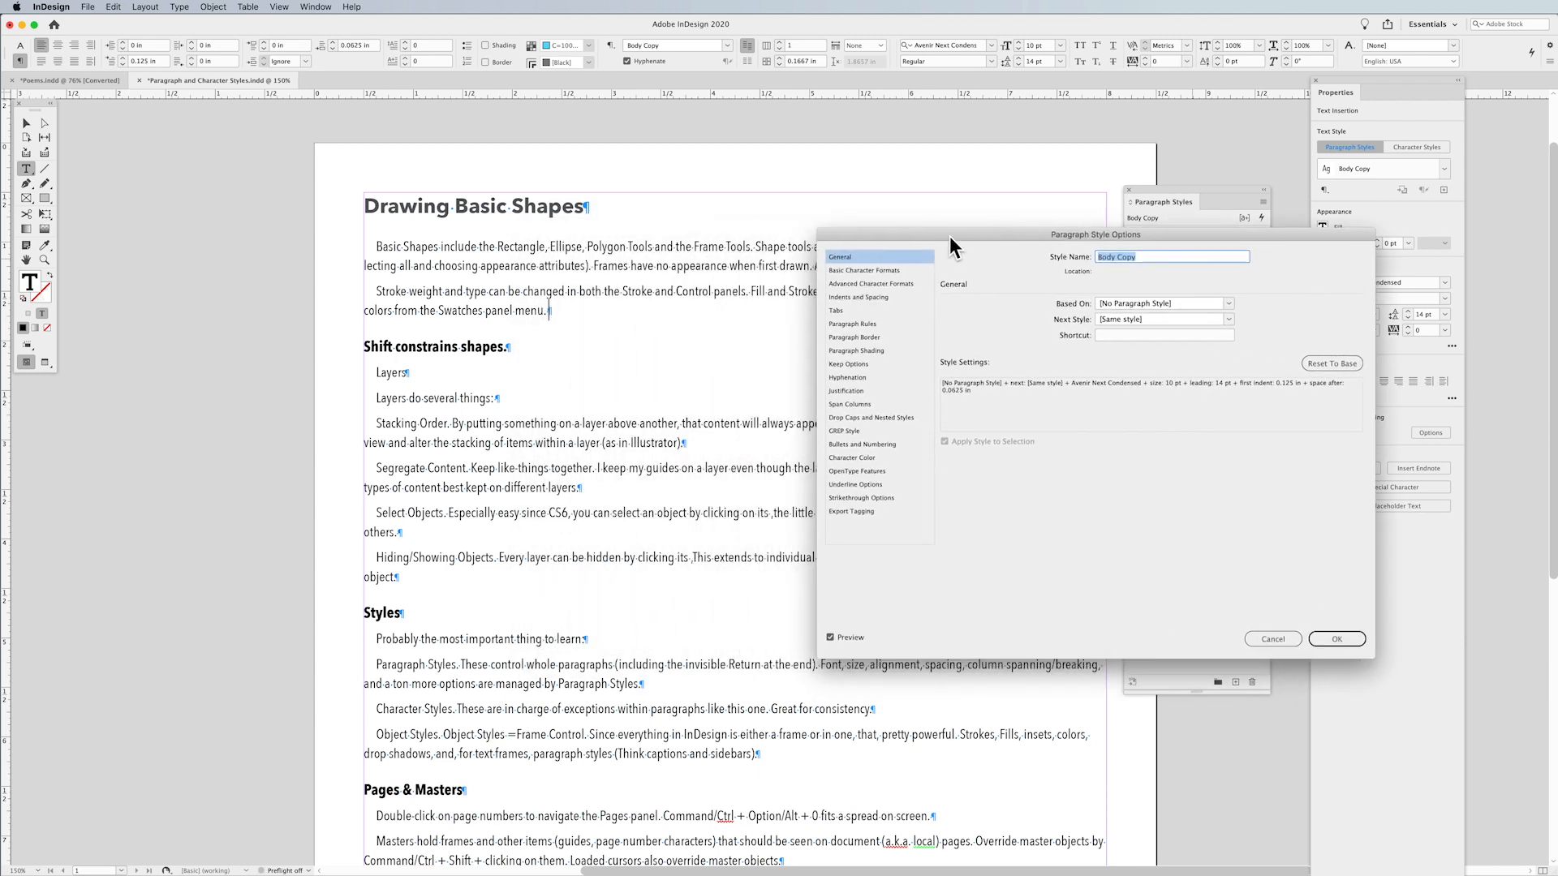
{"action": "left_click", "coordinate": [890, 276]}
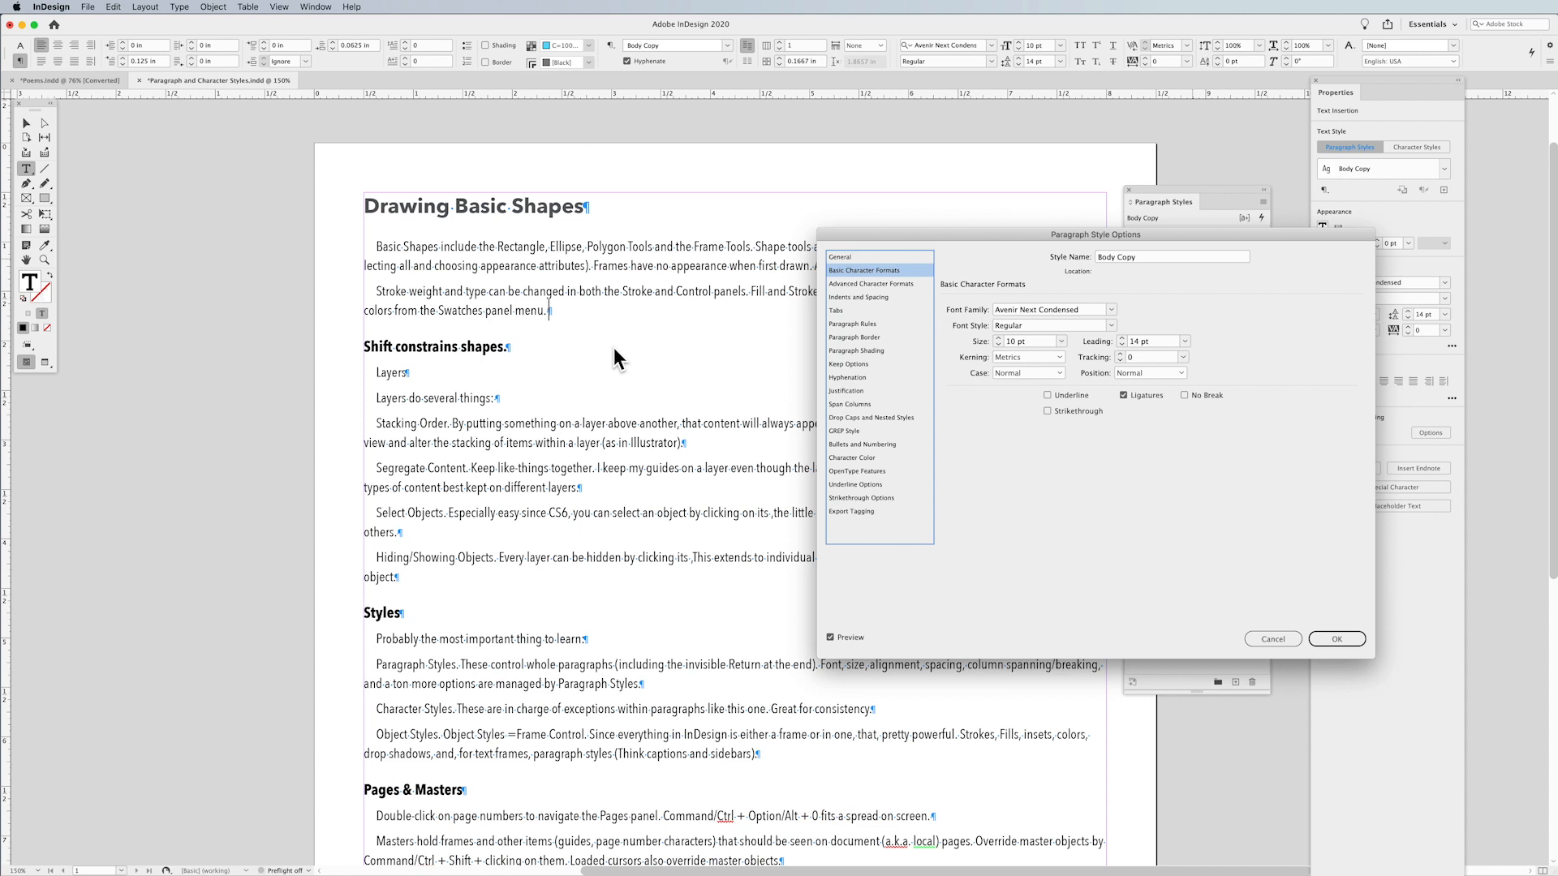
Try the Ultra Light and Italic font styles of Avenir Next Condensed on the Body Copy style.
{"action": "left_click", "coordinate": [1111, 325]}
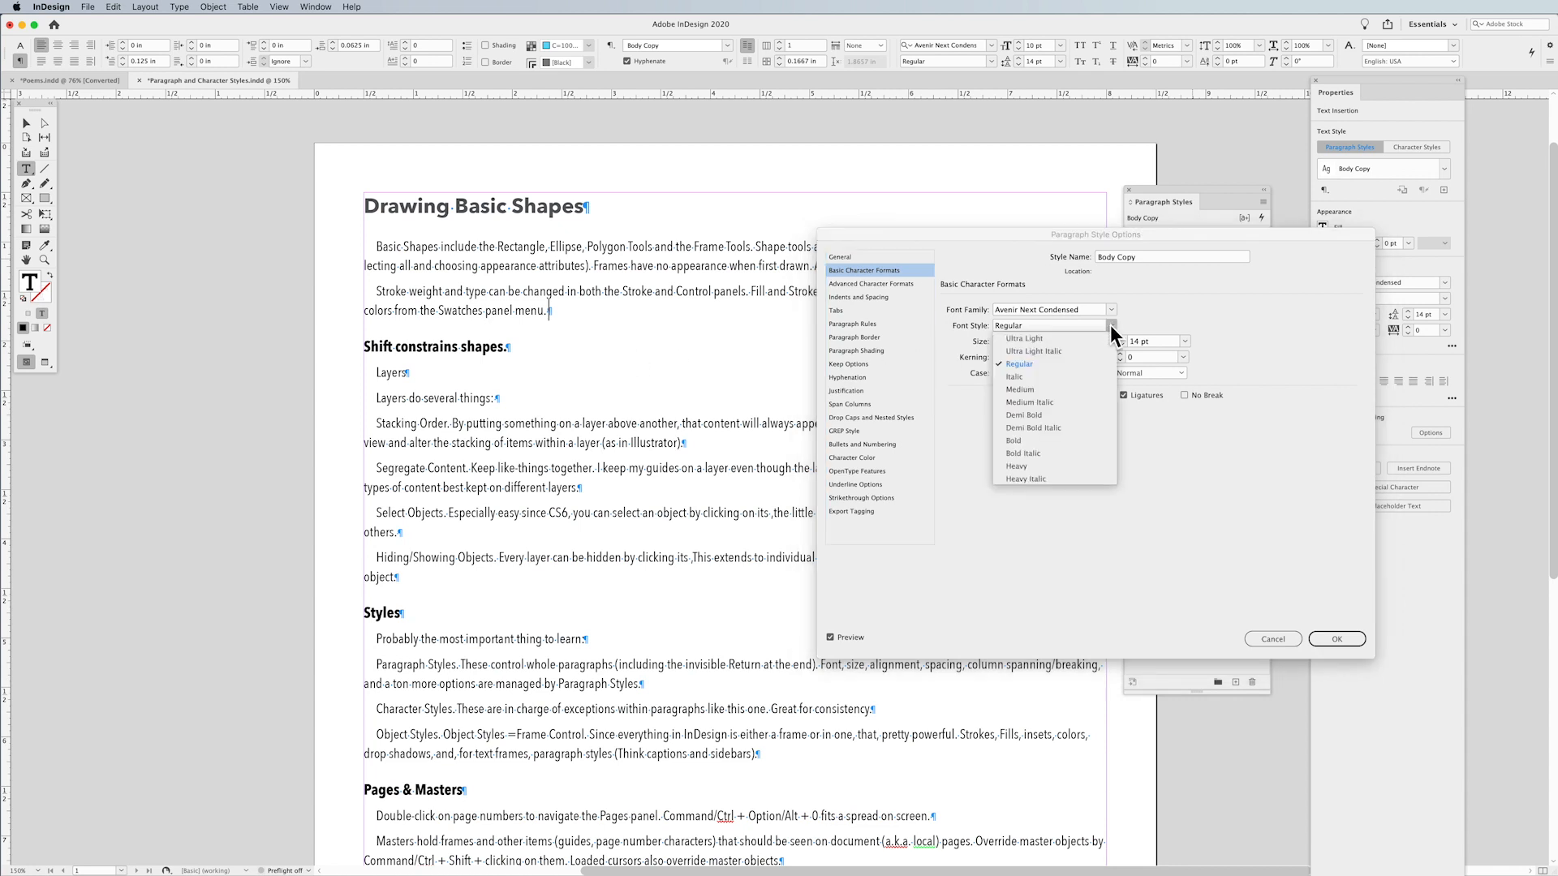
{"action": "left_click", "coordinate": [1058, 338]}
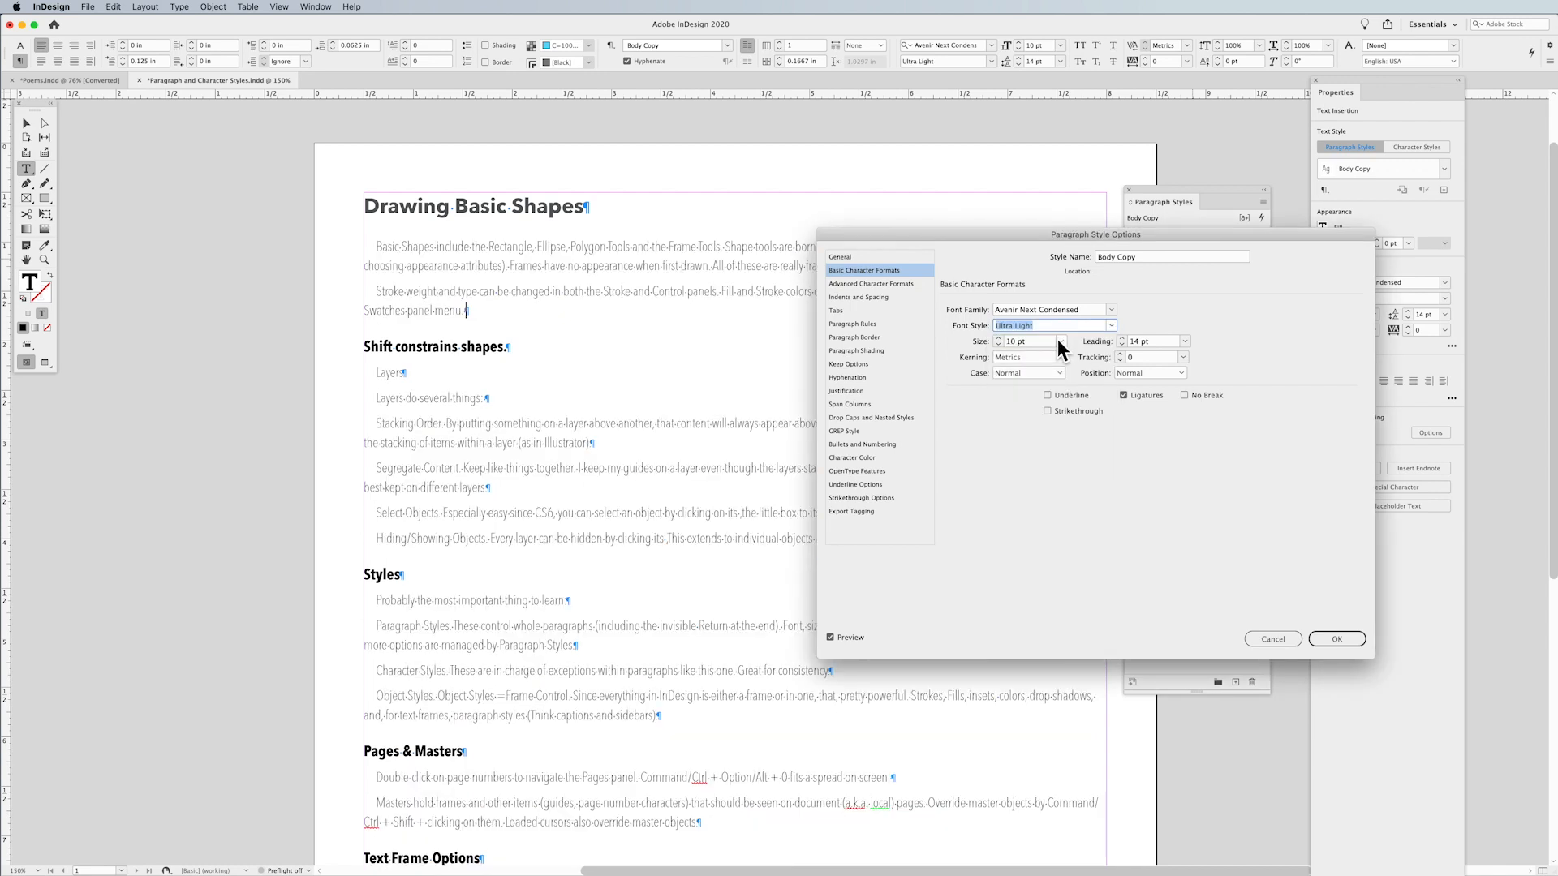
{"action": "left_click", "coordinate": [1110, 325]}
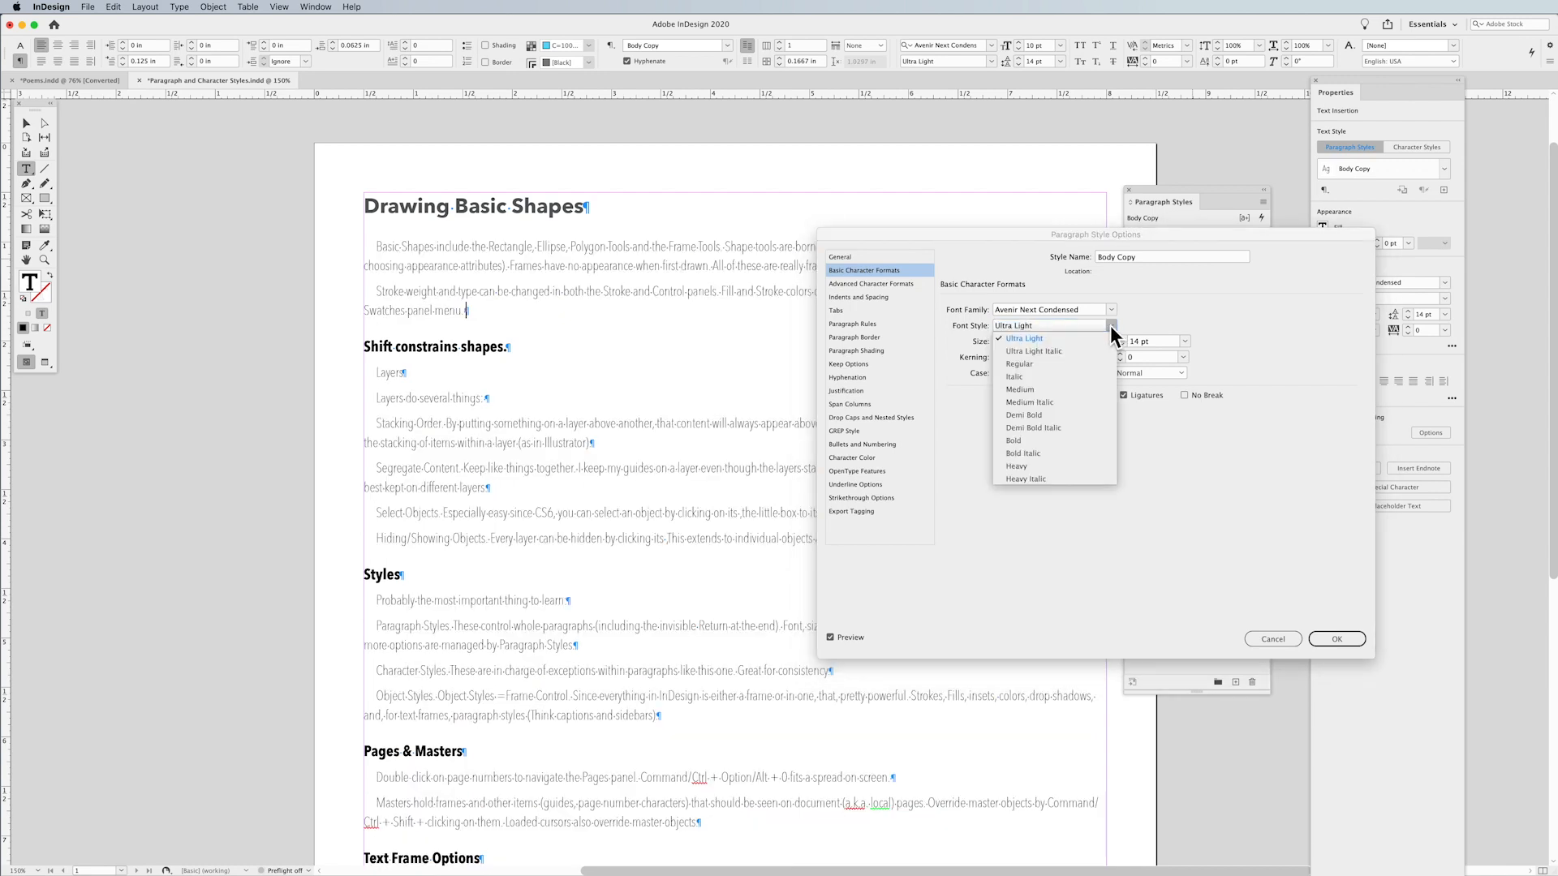
{"action": "left_click", "coordinate": [1063, 375]}
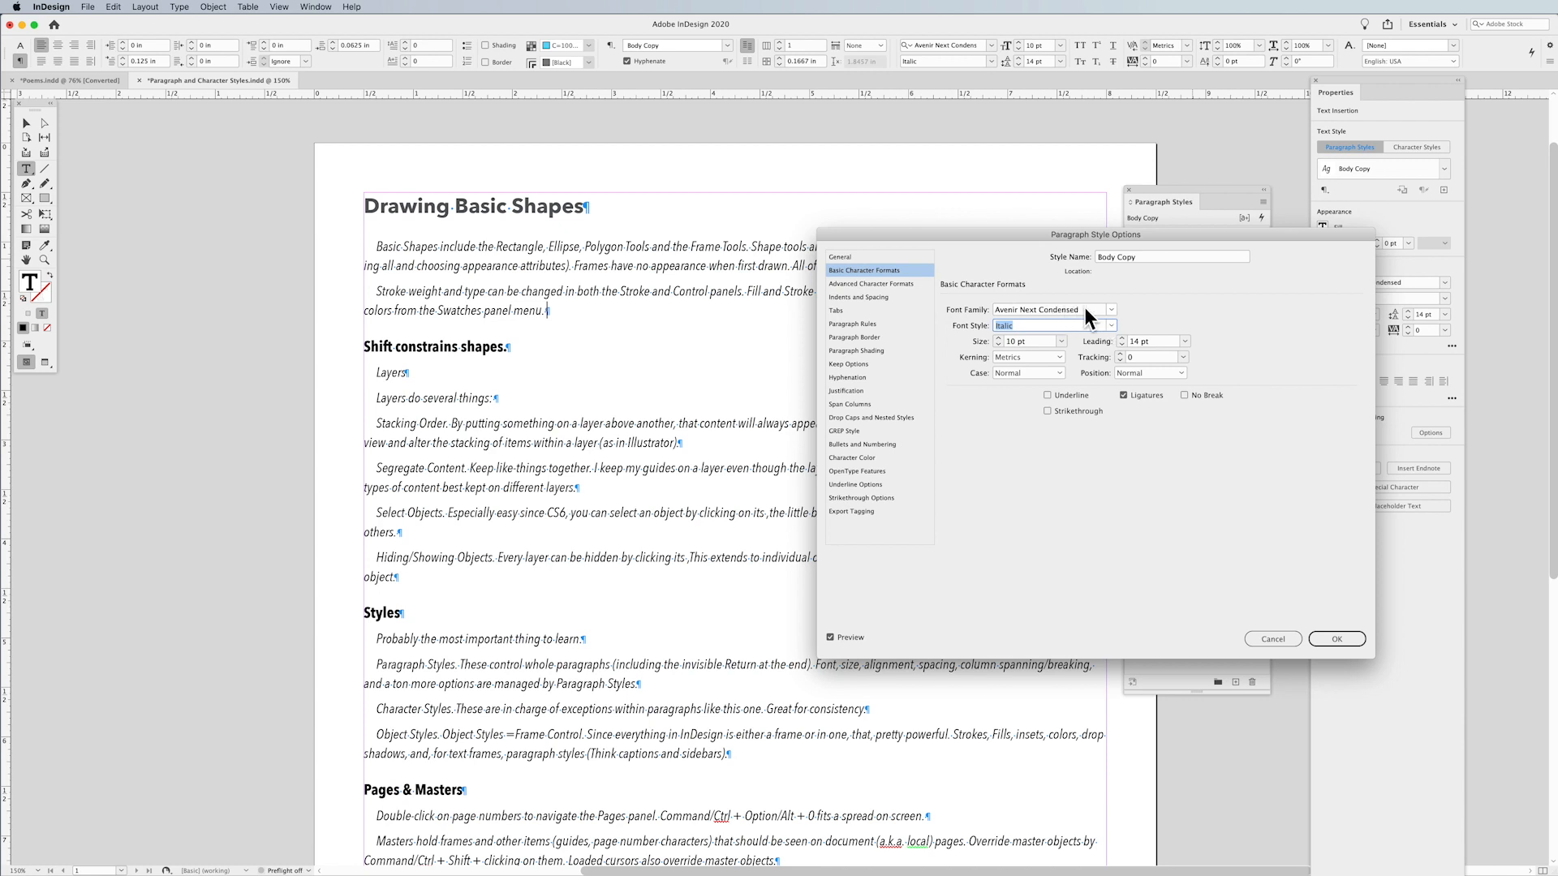
Try Canterbury Old Style and Canterbury Sans as the font family of the Body Copy style.
{"action": "left_click", "coordinate": [1109, 310]}
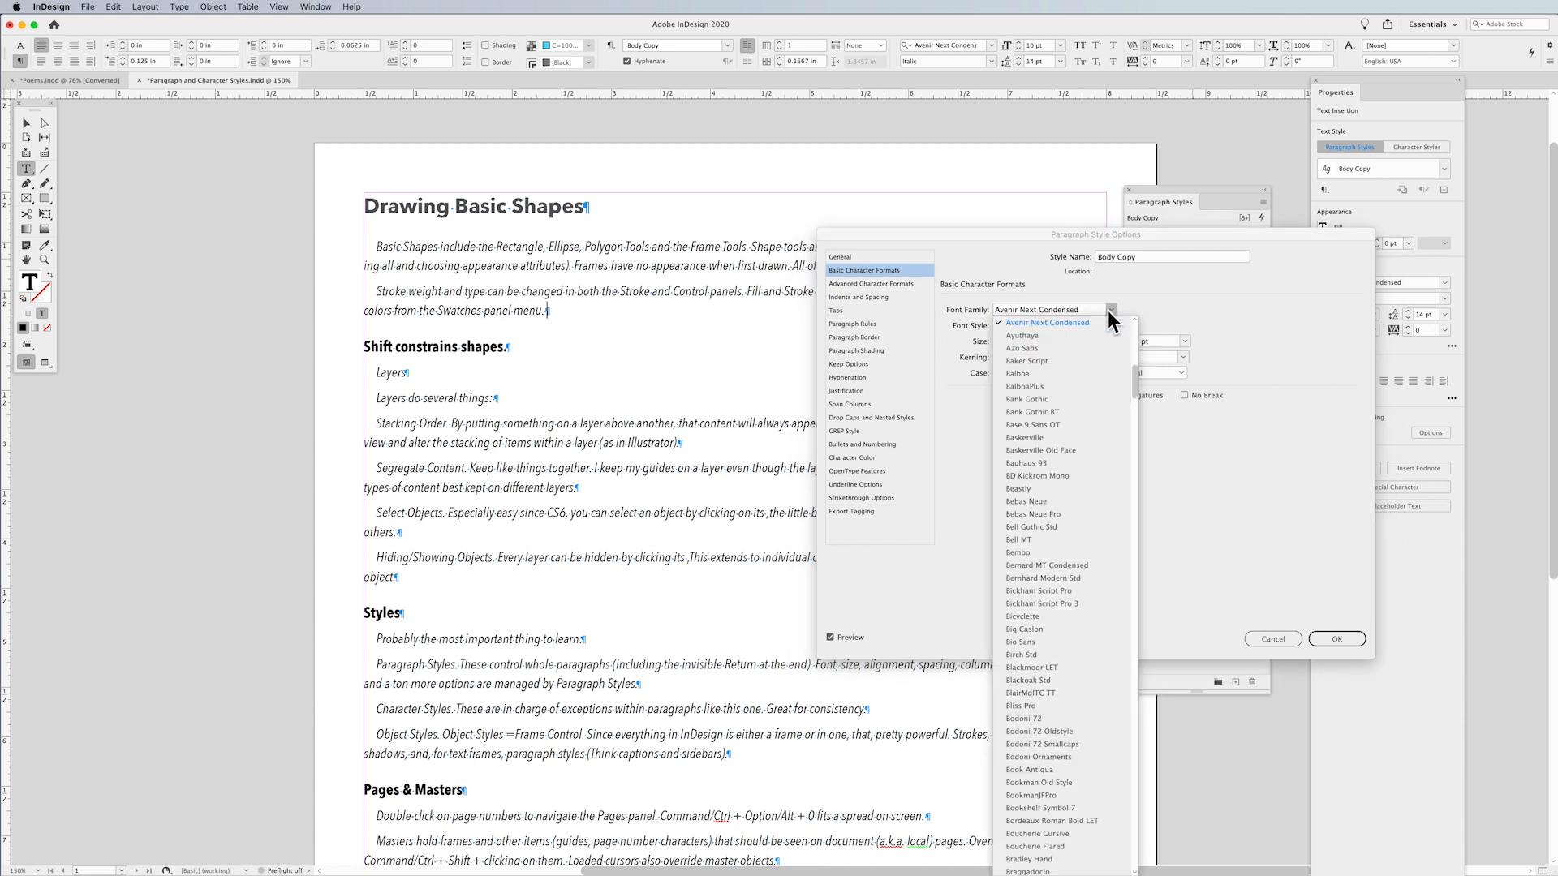
{"action": "scroll", "coordinate": [1090, 410], "scroll_direction": "down", "scroll_amount": 10}
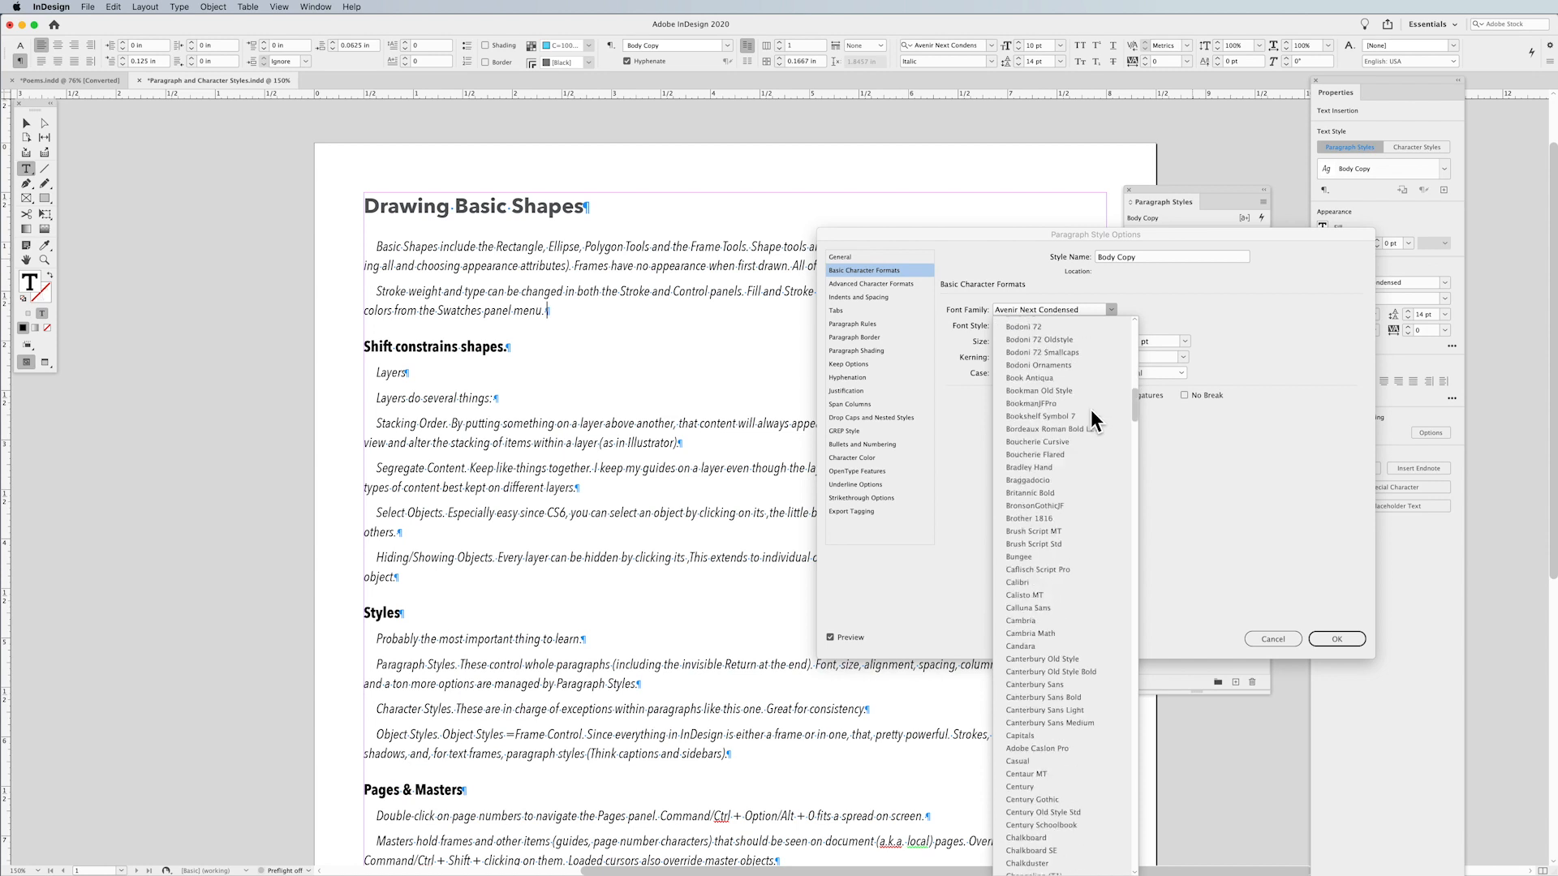
{"action": "left_click", "coordinate": [1064, 658]}
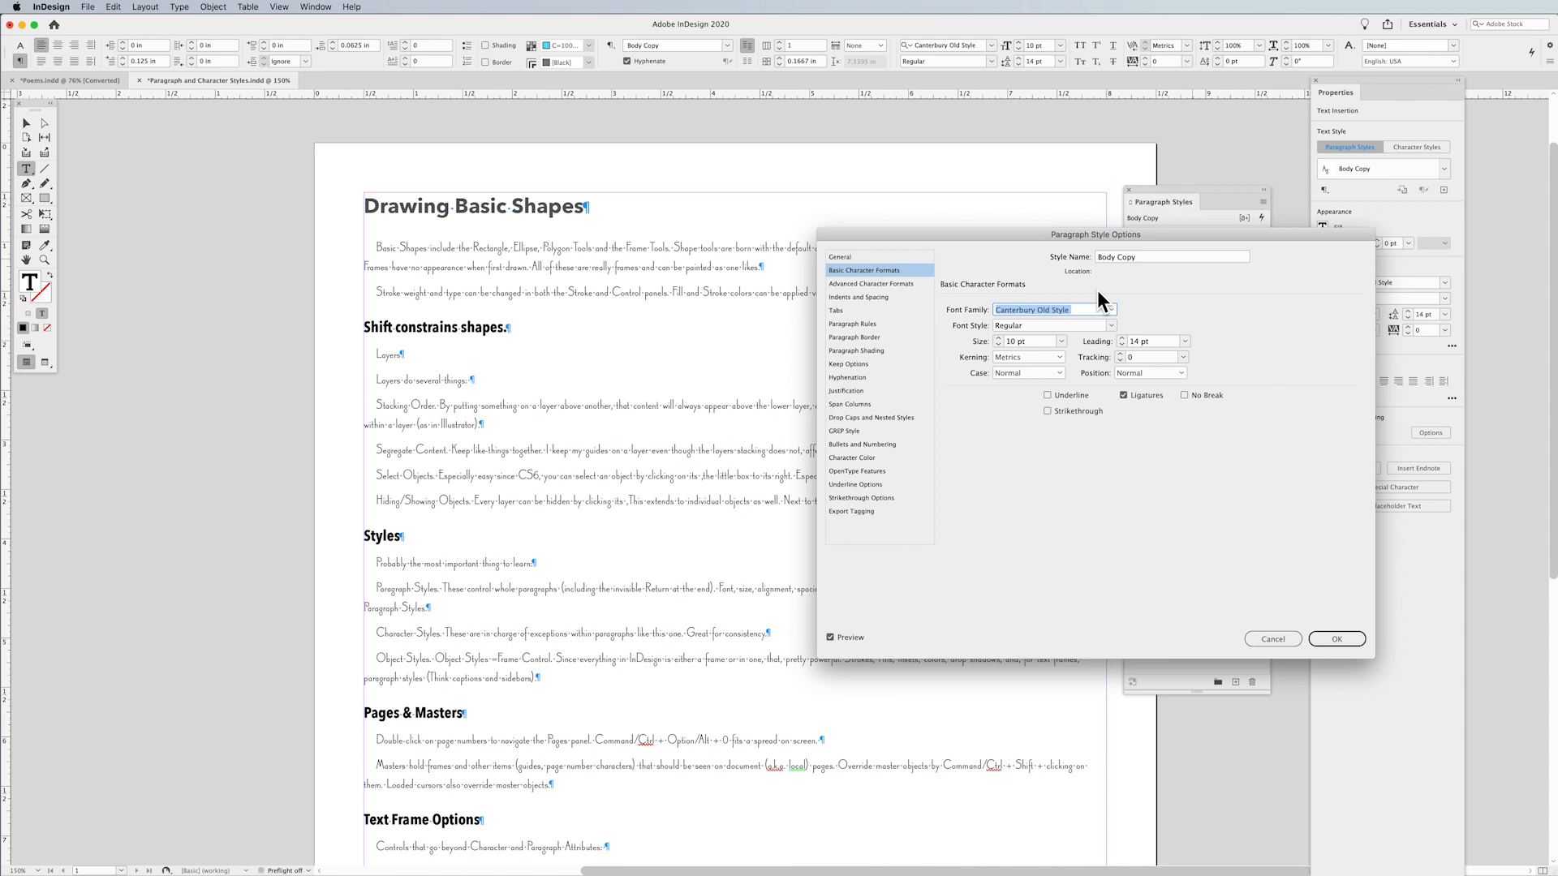
{"action": "left_click", "coordinate": [1110, 307]}
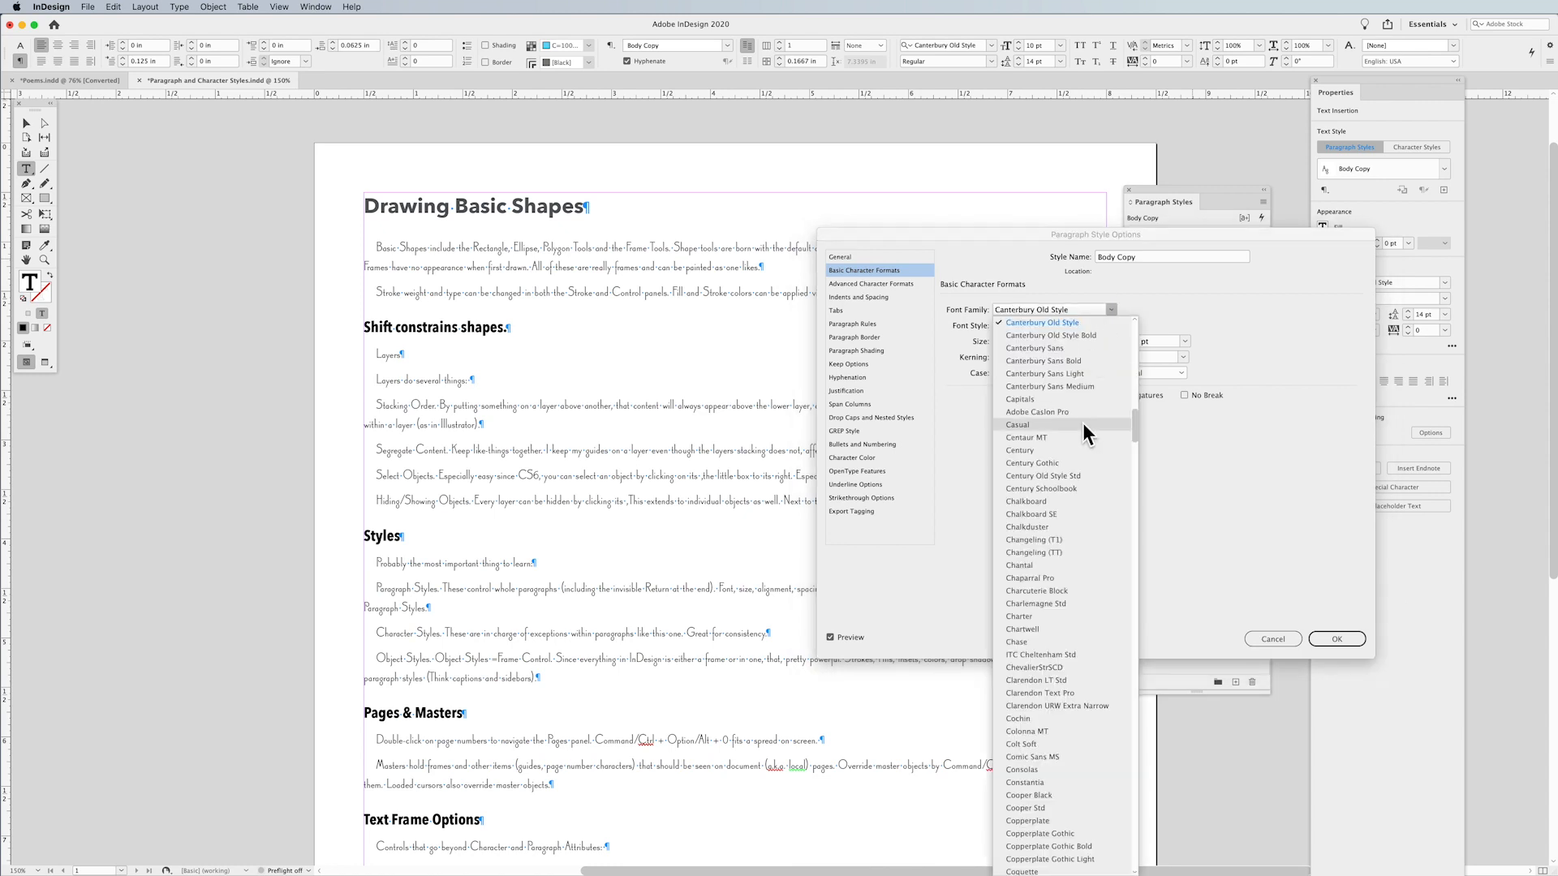
{"action": "left_click", "coordinate": [1084, 349]}
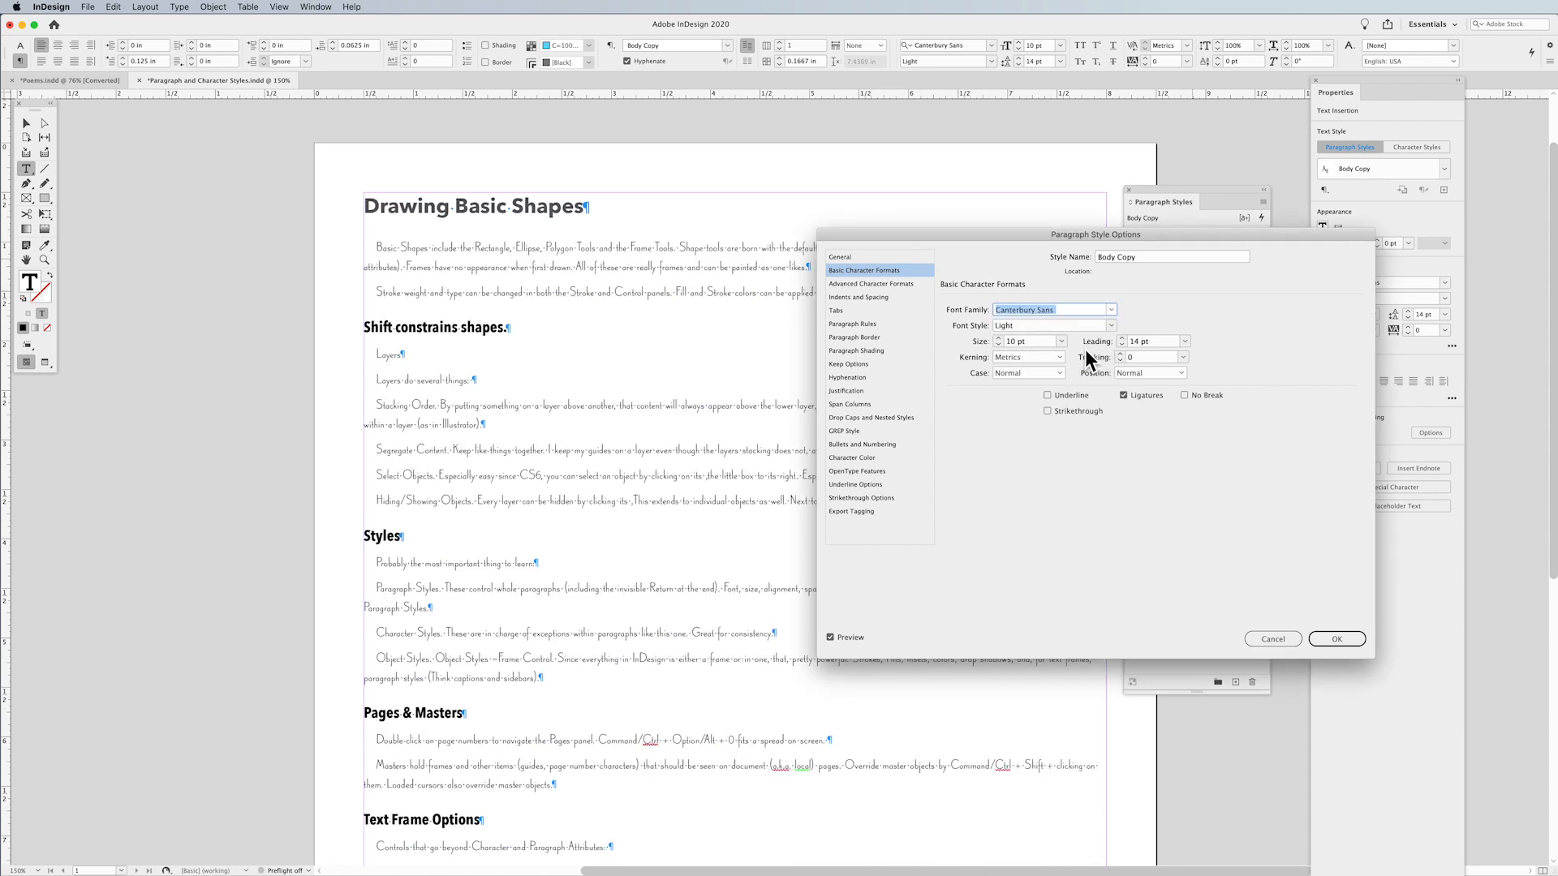
Set the Body Copy style's font family to Franklin Gothic Book with the Regular font style.
{"action": "left_click", "coordinate": [1107, 308]}
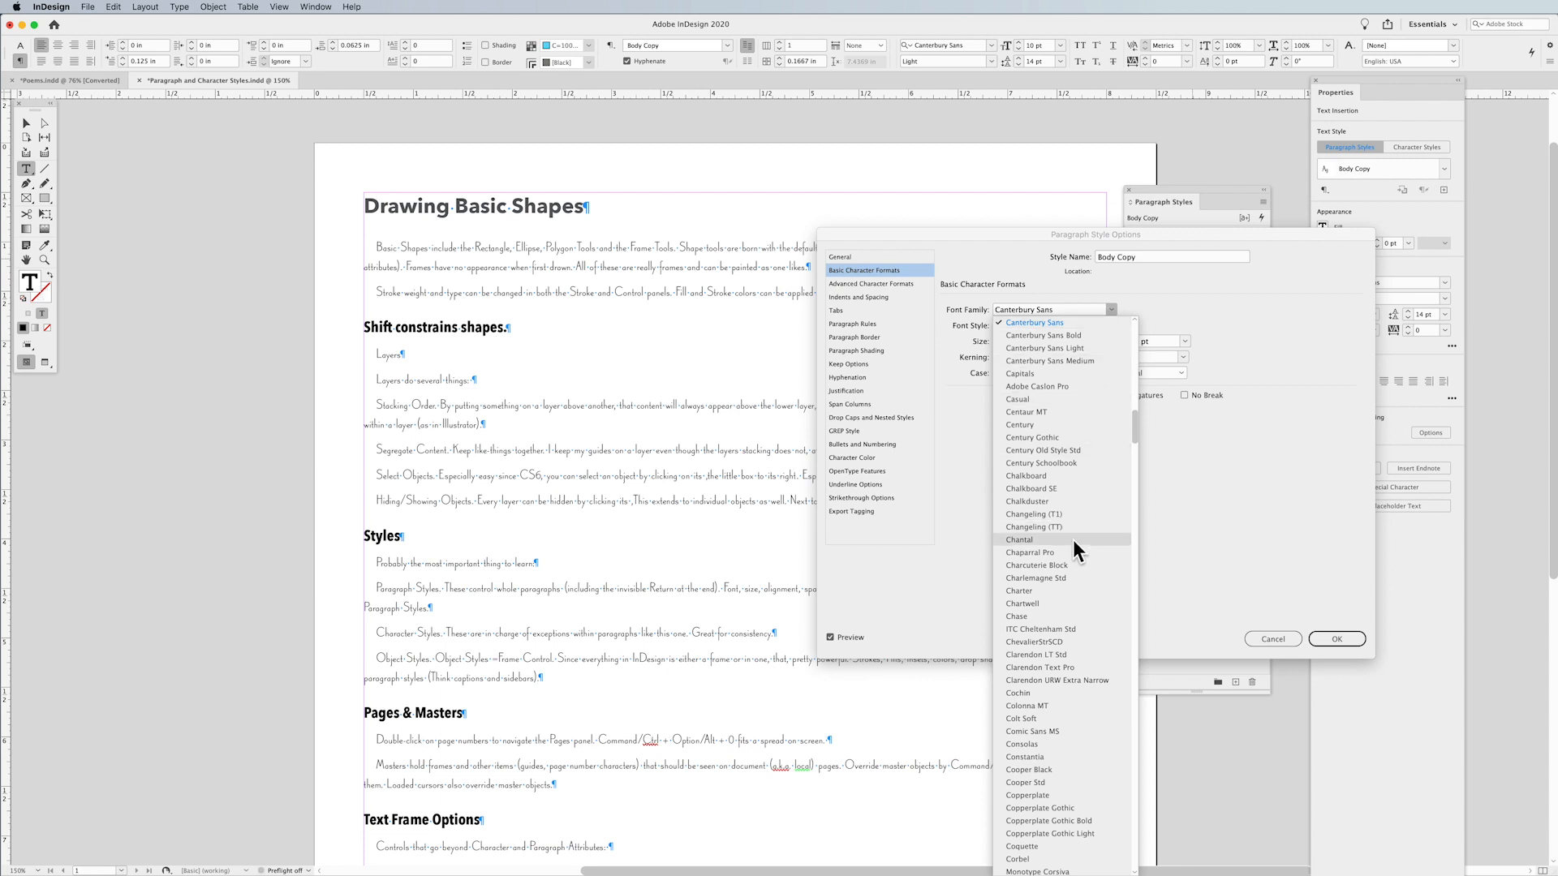
{"action": "scroll", "coordinate": [1073, 539], "scroll_direction": "down", "scroll_amount": 5}
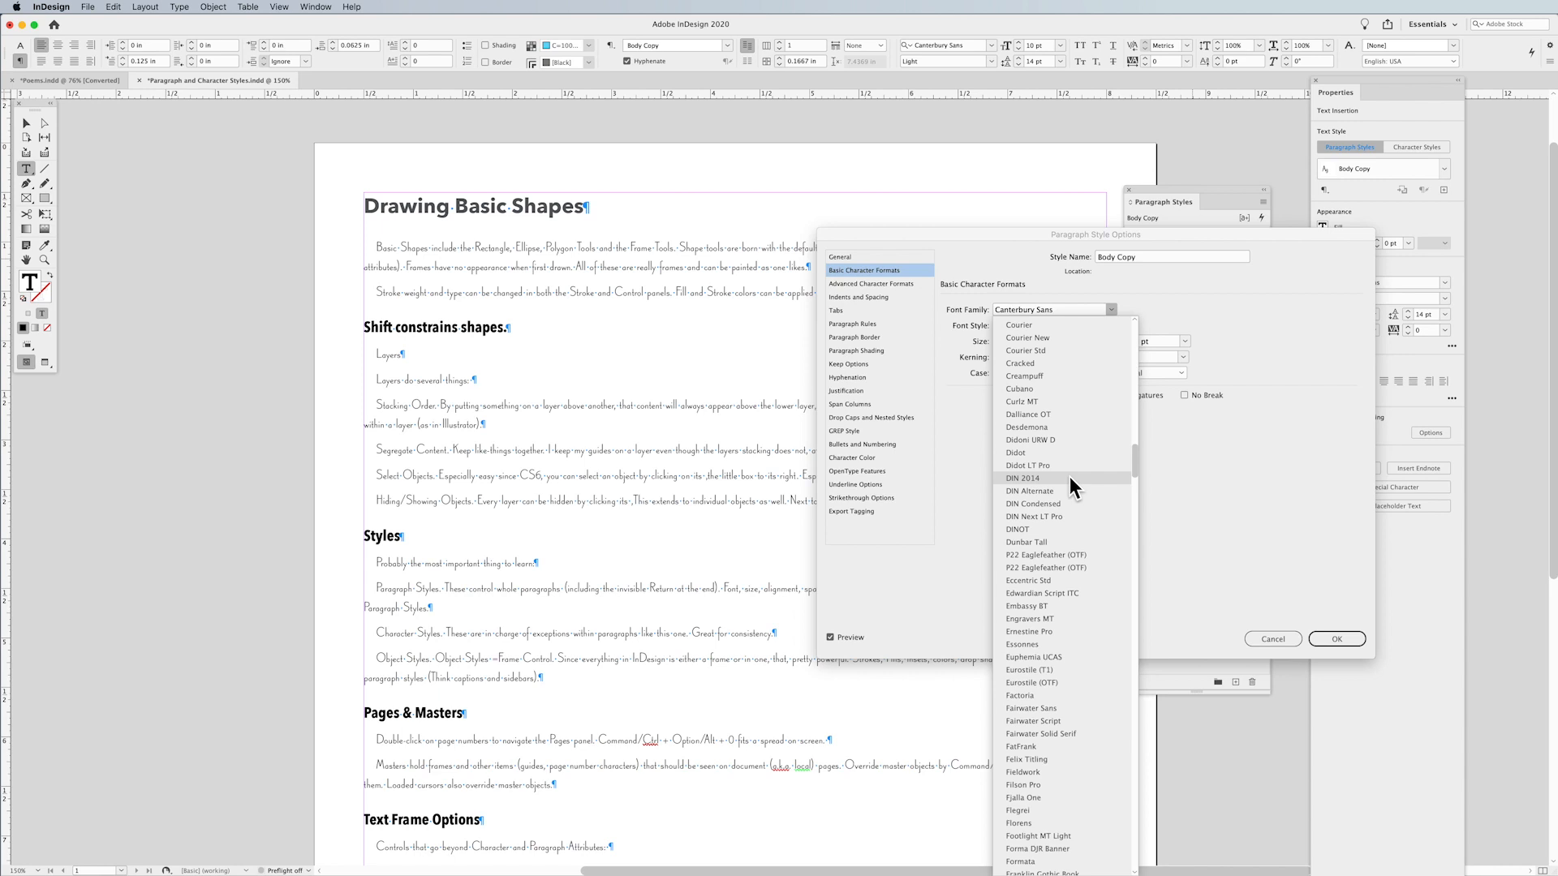
{"action": "scroll", "coordinate": [1069, 485], "scroll_direction": "down", "scroll_amount": 5}
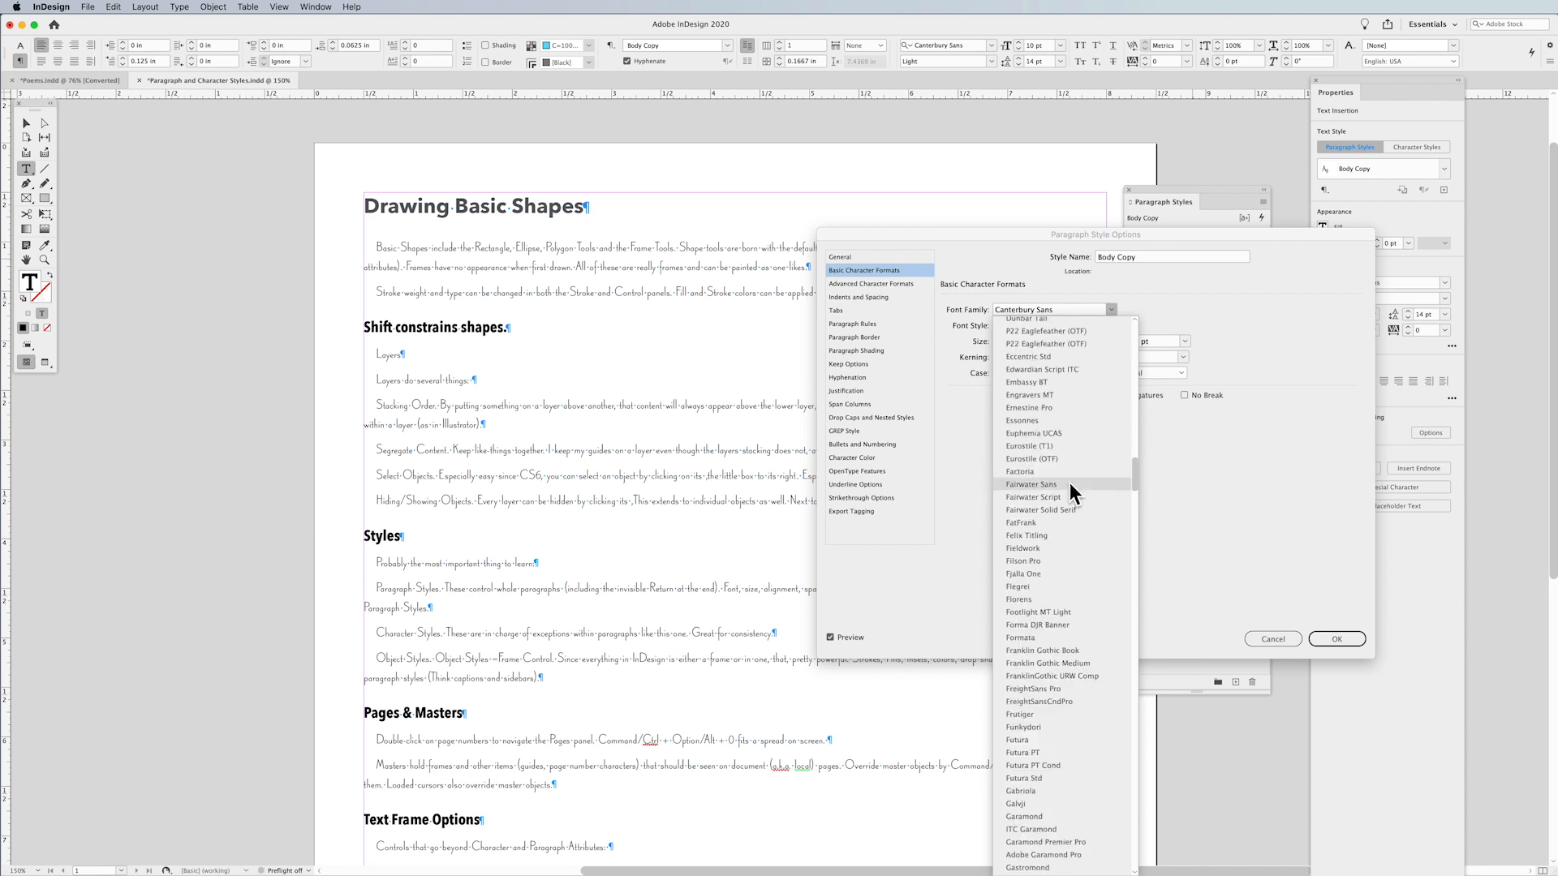
{"action": "left_click", "coordinate": [1087, 649]}
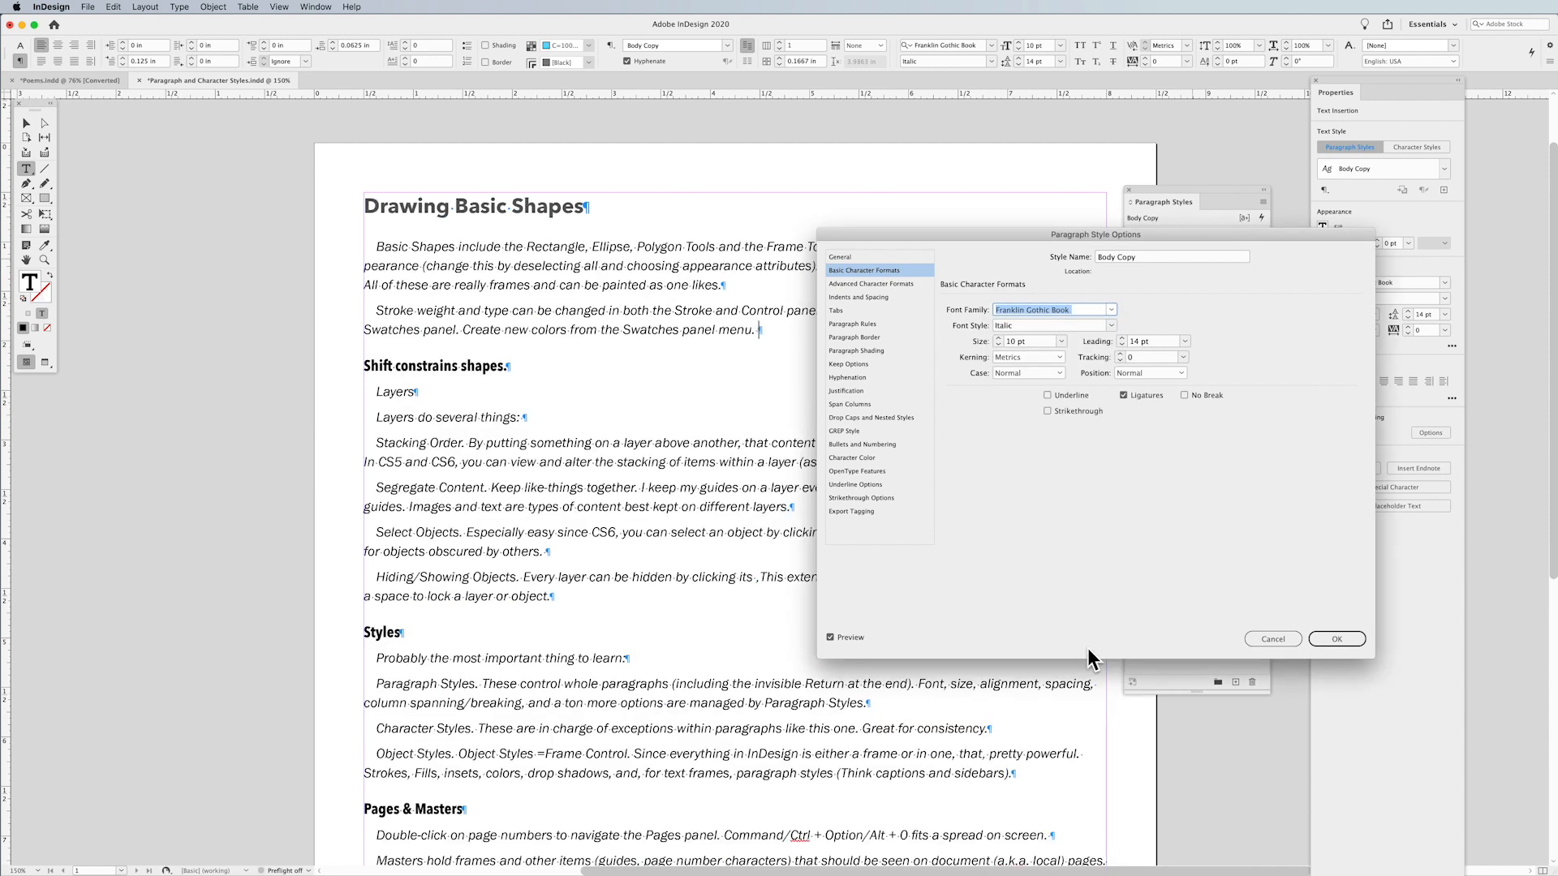
{"action": "left_click", "coordinate": [1111, 325]}
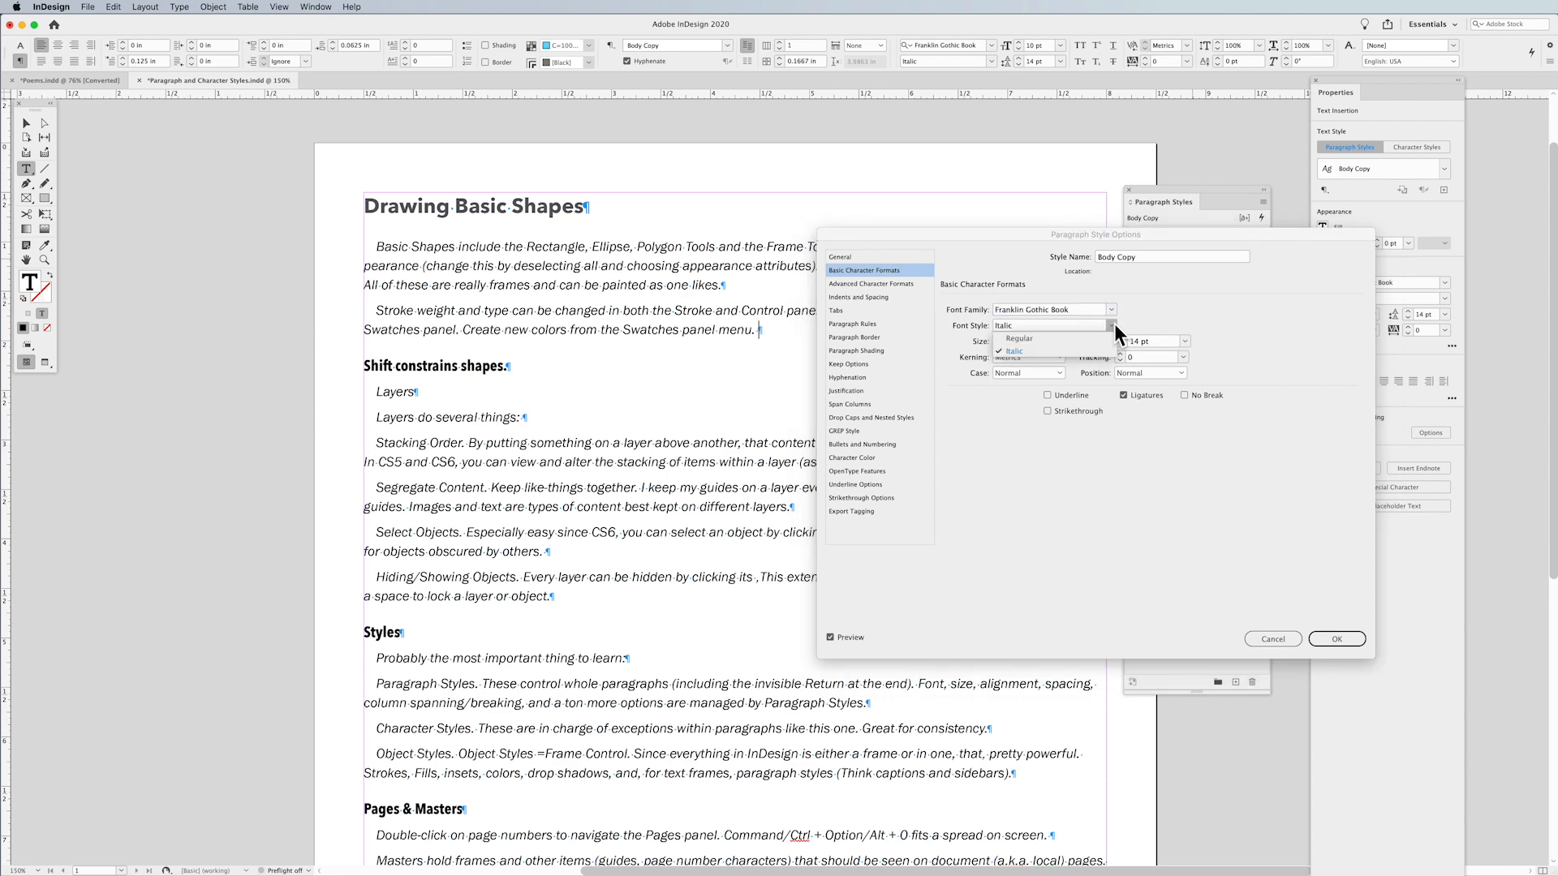
{"action": "left_click", "coordinate": [1073, 341]}
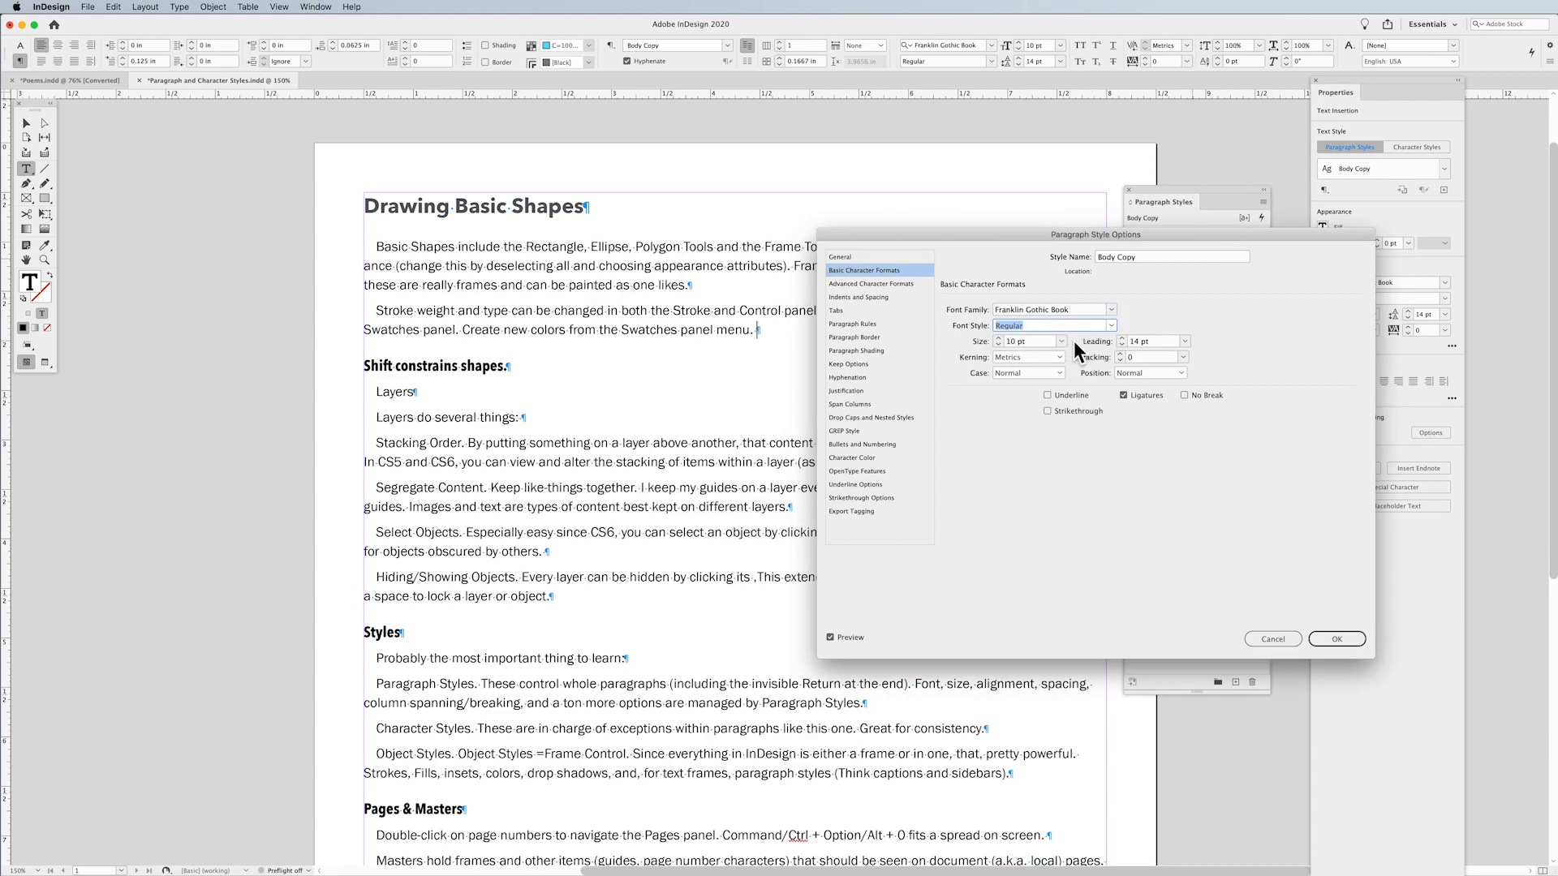
Set the Body Copy style's font size to 9 pt and its leading to 12 pt.
{"action": "left_click", "coordinate": [997, 344]}
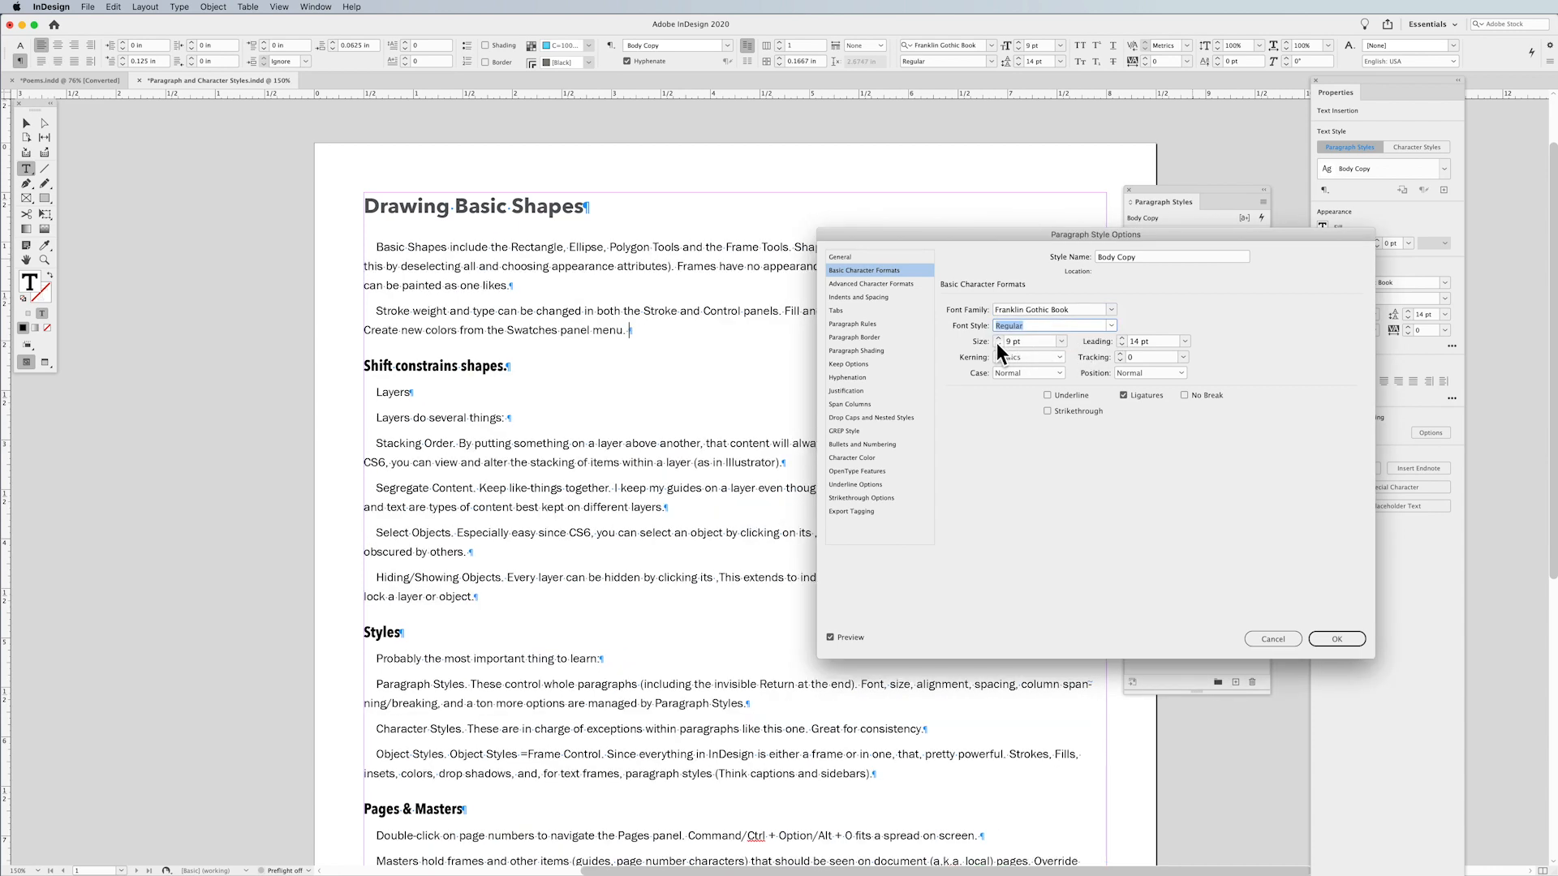
{"action": "left_click", "coordinate": [1121, 343]}
{"action": "left_click", "coordinate": [1121, 343]}
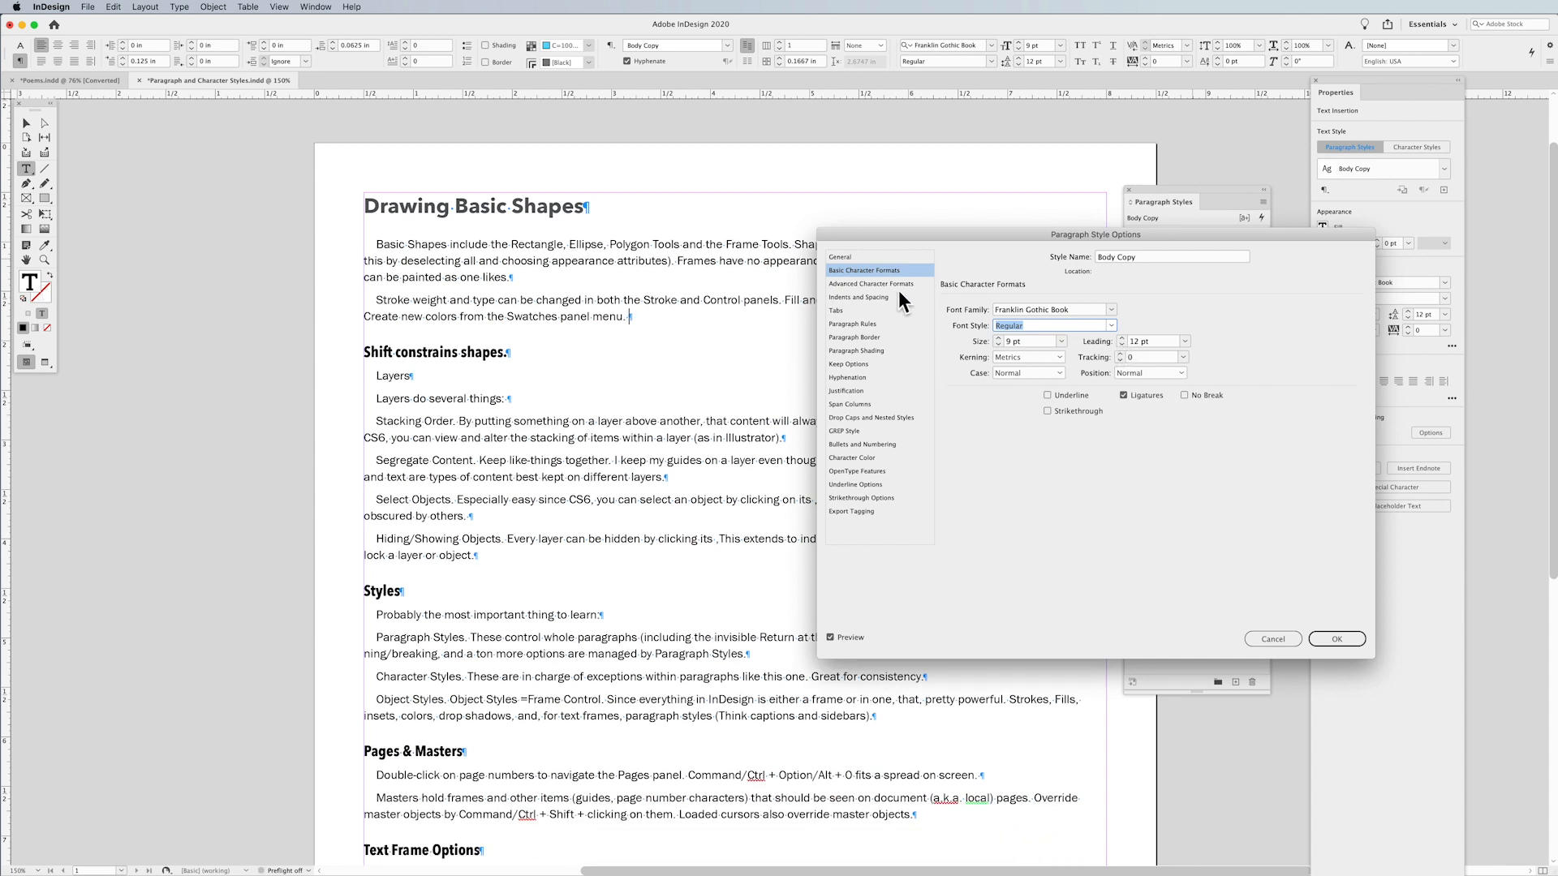
Set the Body Copy style's first line indent to 0 in and left indent to 0.1875 in, and save the style.
{"action": "left_click", "coordinate": [859, 297]}
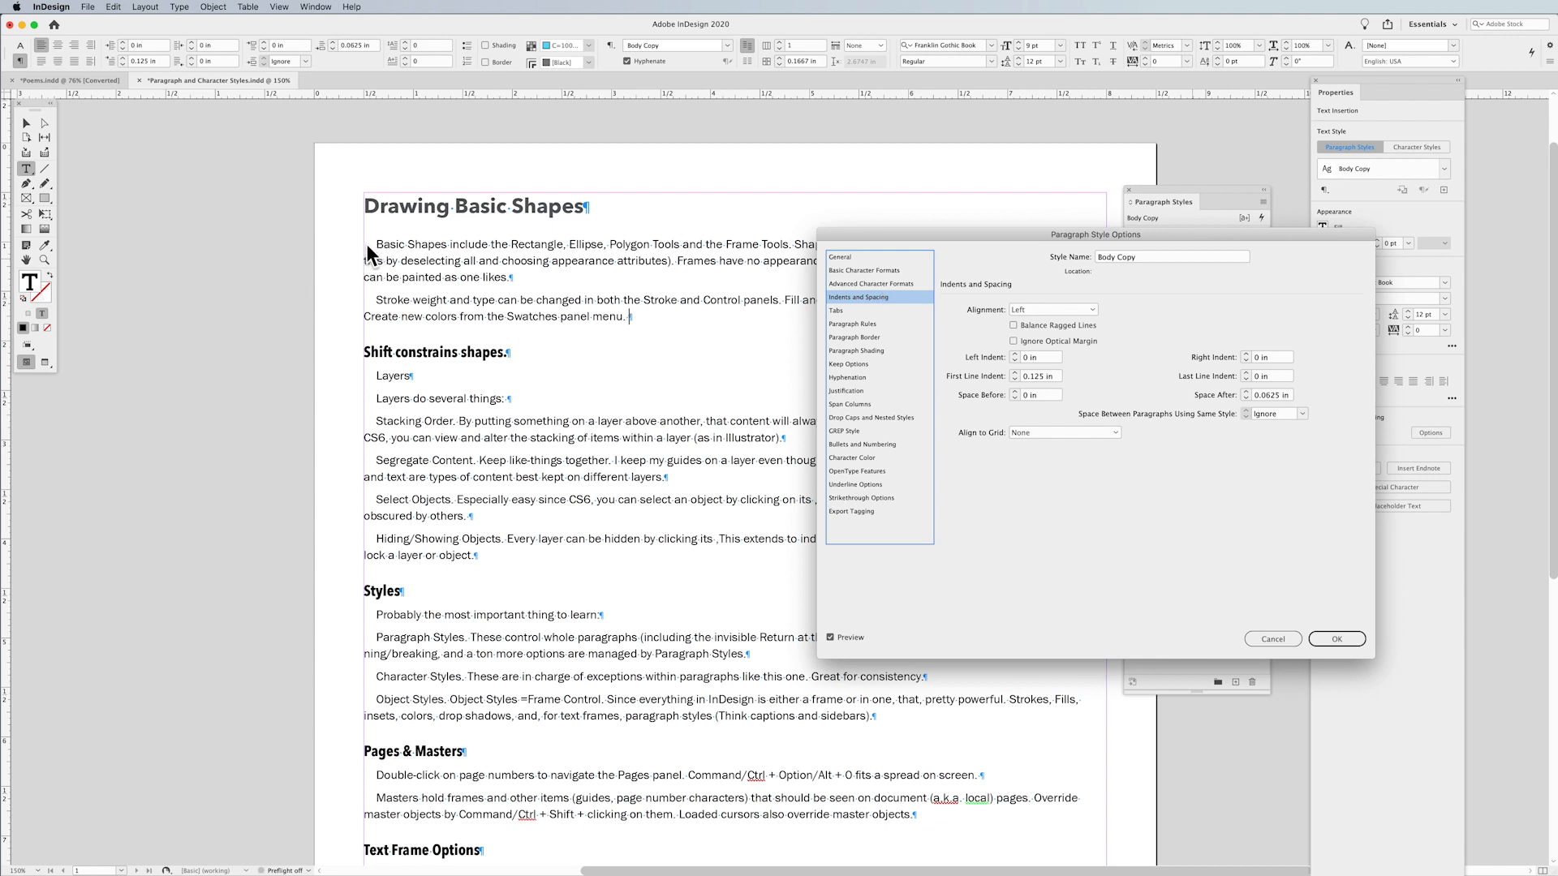
{"action": "left_click", "coordinate": [1014, 379]}
{"action": "left_click", "coordinate": [1014, 378]}
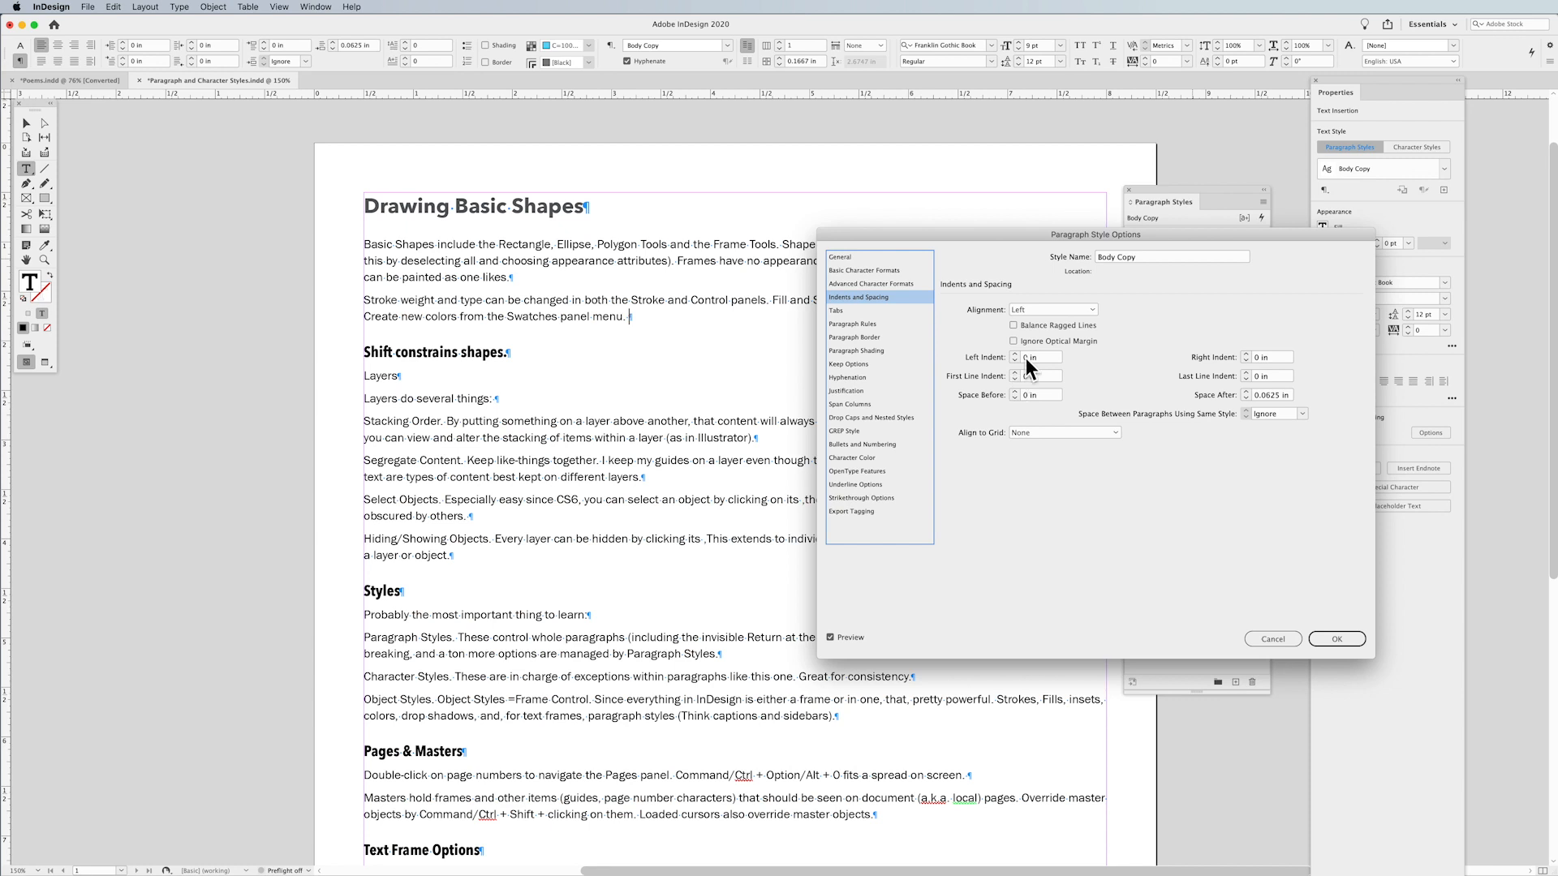
{"action": "left_click", "coordinate": [1014, 352]}
{"action": "left_click", "coordinate": [1014, 352]}
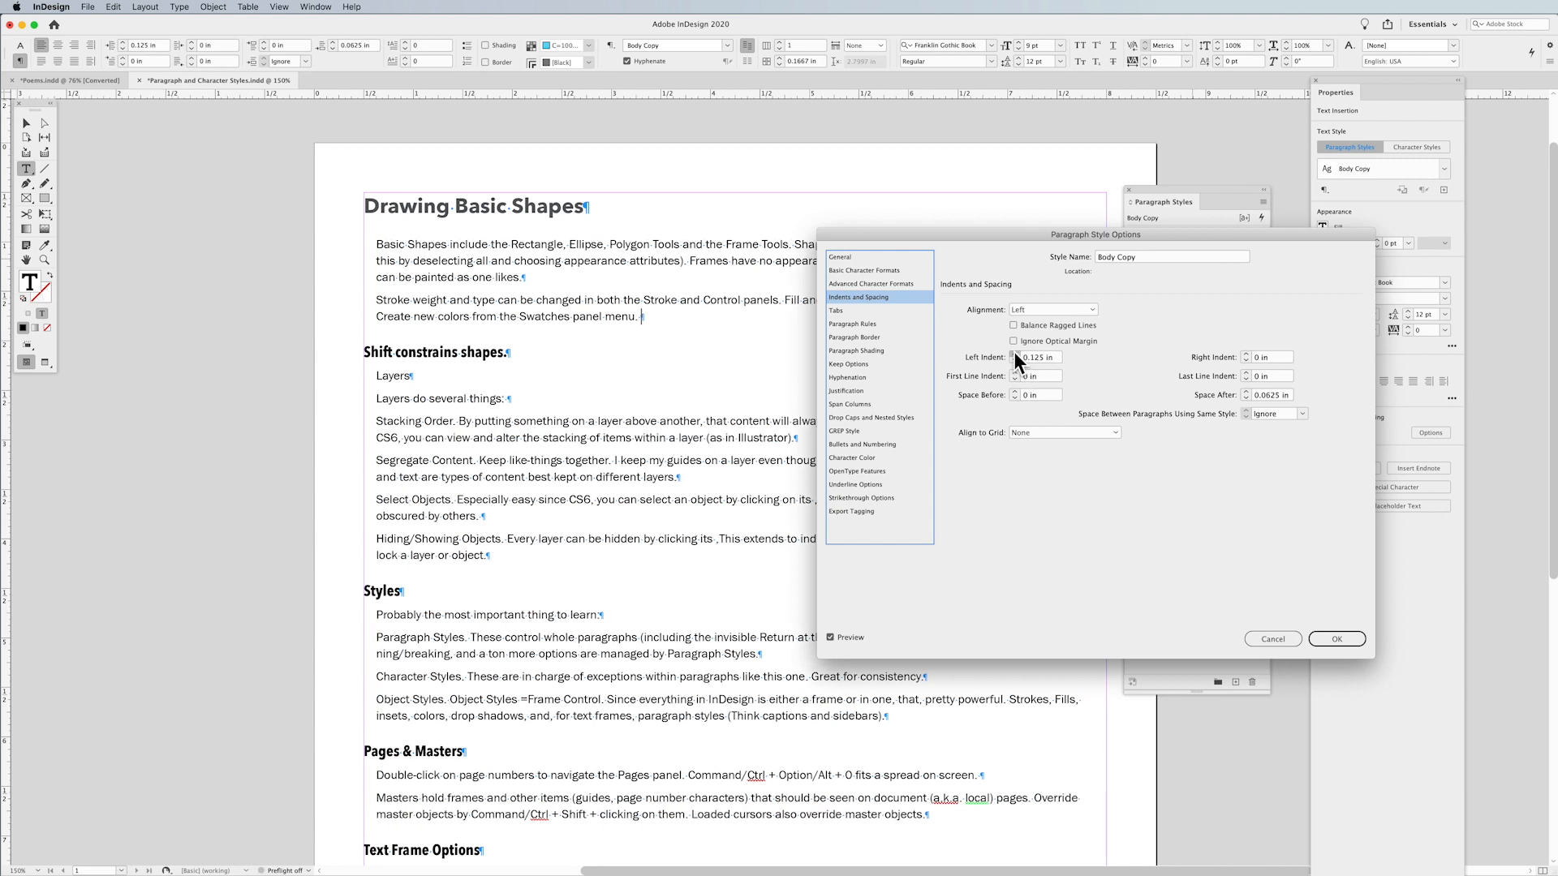
{"action": "left_click", "coordinate": [1014, 352]}
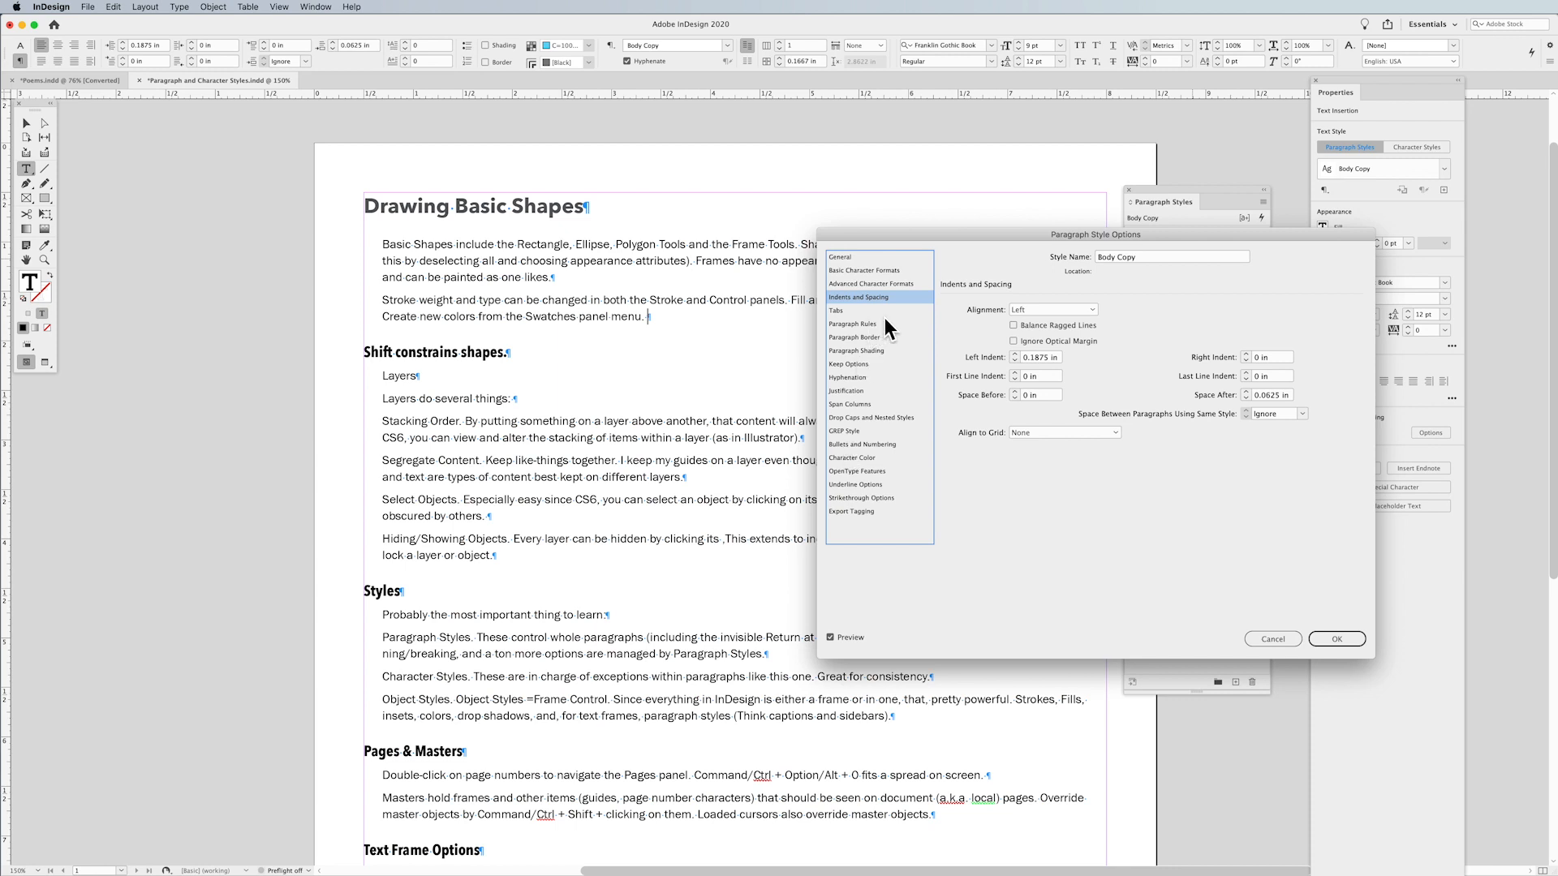
{"action": "left_click", "coordinate": [1340, 639]}
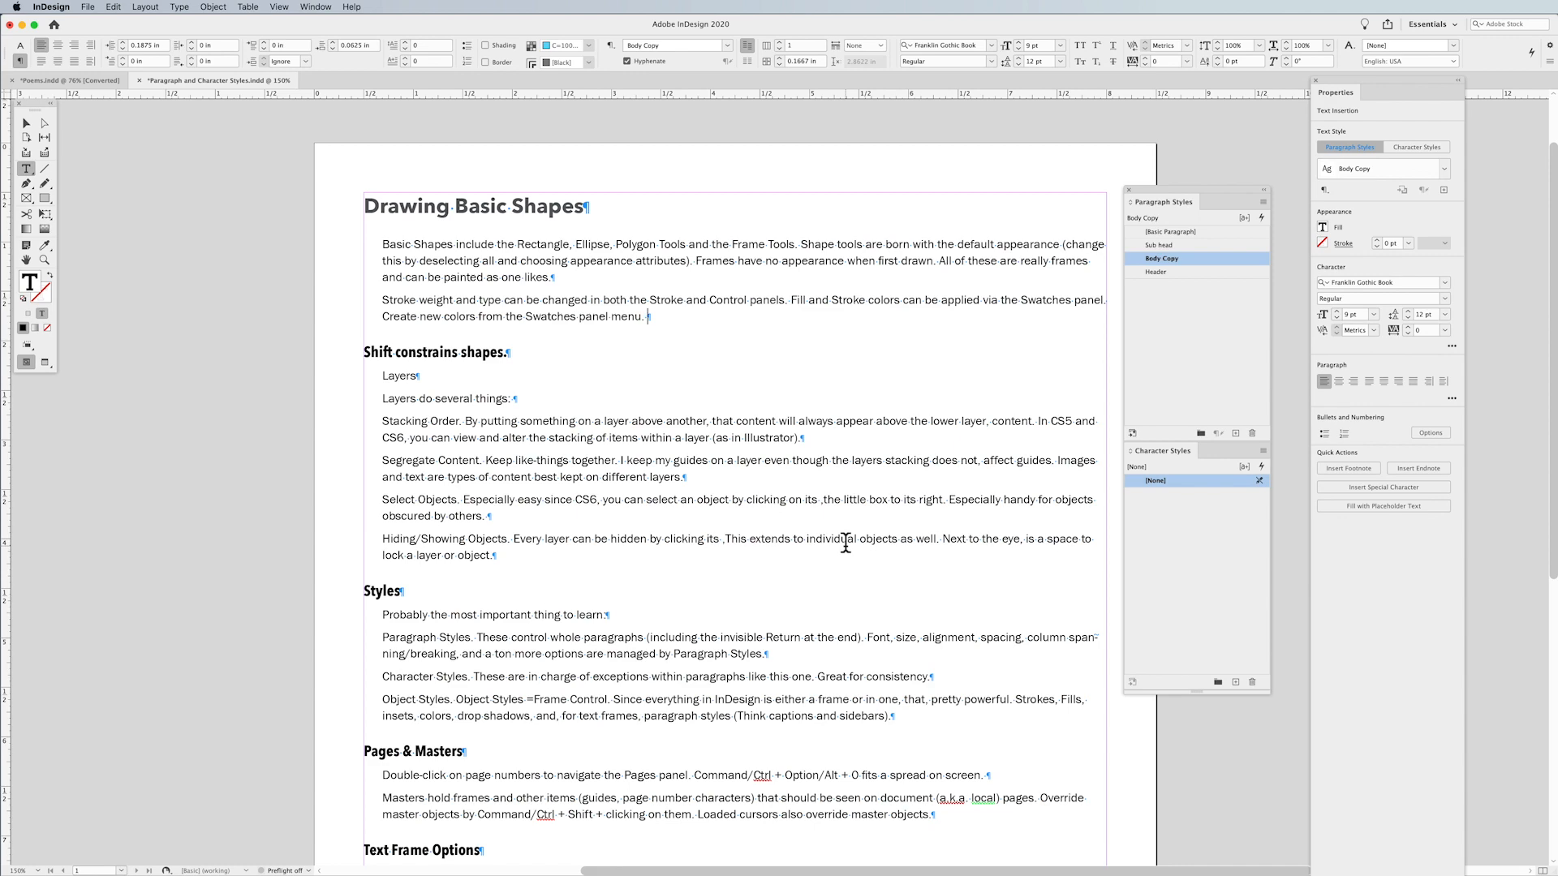
Open the Sub head paragraph style from the "Shift constrains shapes." heading and set its font style to Heavy.
{"action": "scroll", "coordinate": [845, 543], "scroll_direction": "down", "scroll_amount": 5}
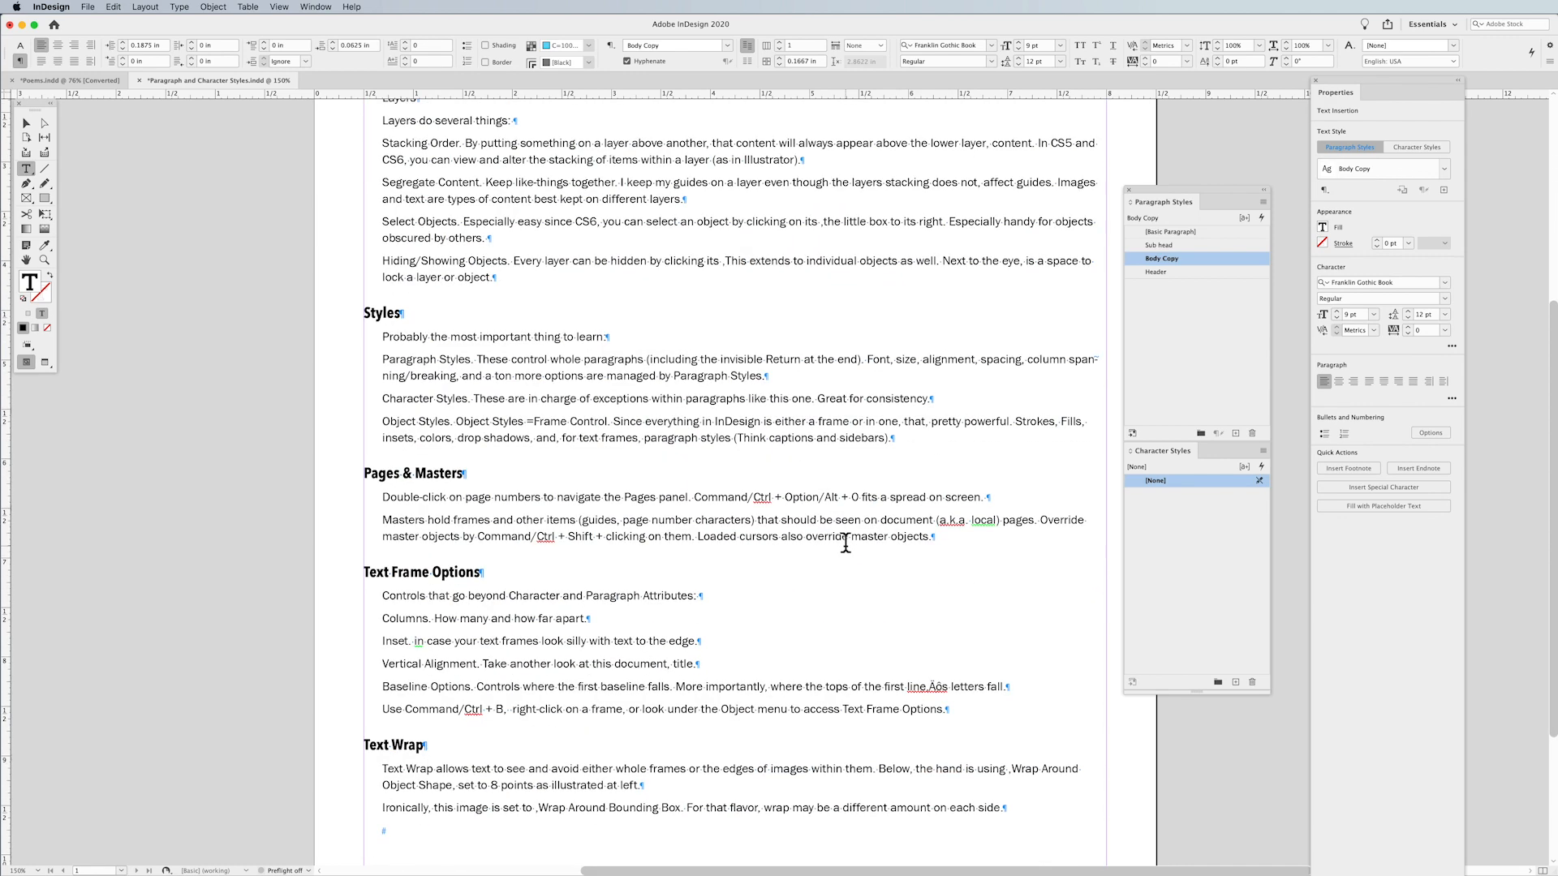
{"action": "scroll", "coordinate": [845, 543], "scroll_direction": "up", "scroll_amount": 4}
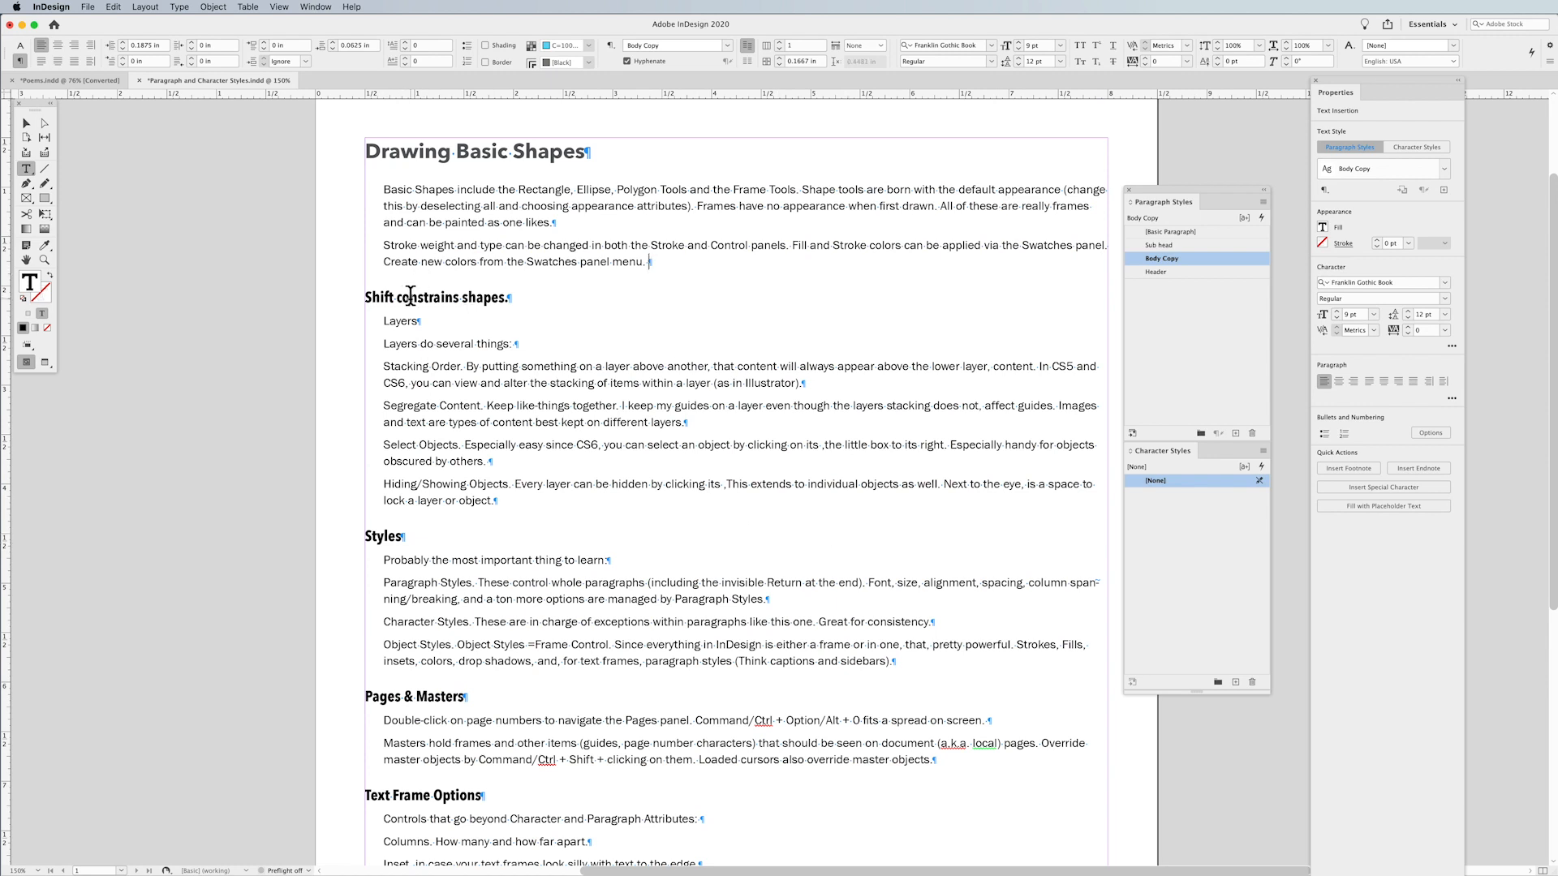
{"action": "left_click", "coordinate": [501, 309]}
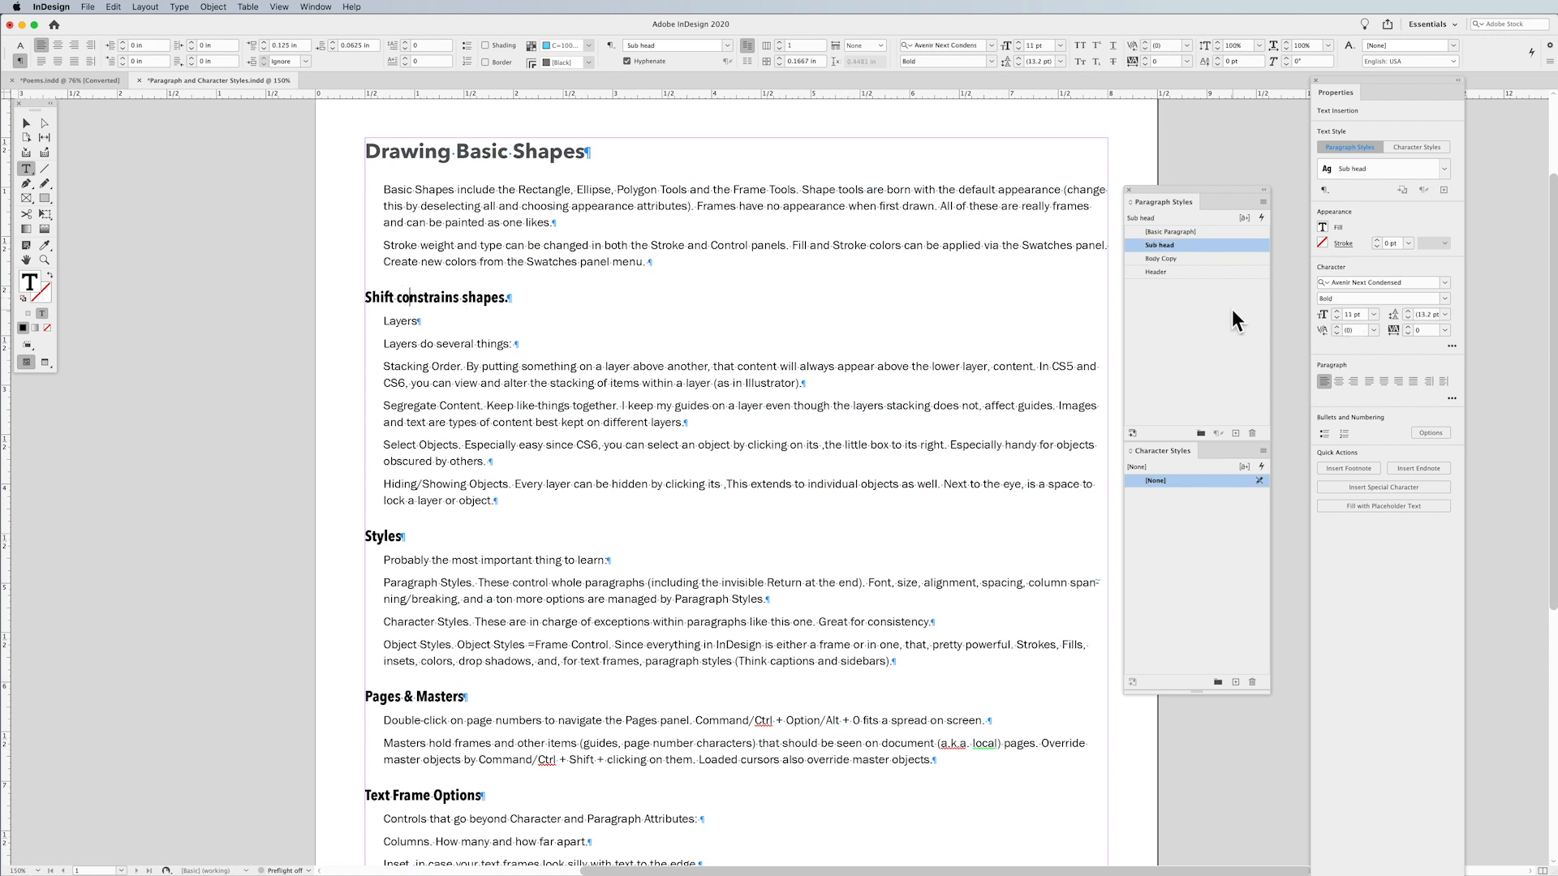
{"action": "key", "text": "shift+Right"}
{"action": "key", "text": "shift+Right"}
{"action": "key", "text": "shift+Right"}
{"action": "key", "text": "shift+Right"}
{"action": "key", "text": "shift+Right"}
{"action": "key", "text": "shift+Right"}
{"action": "key", "text": "shift+Right"}
{"action": "key", "text": "shift+Right"}
{"action": "double_click", "coordinate": [1206, 245]}
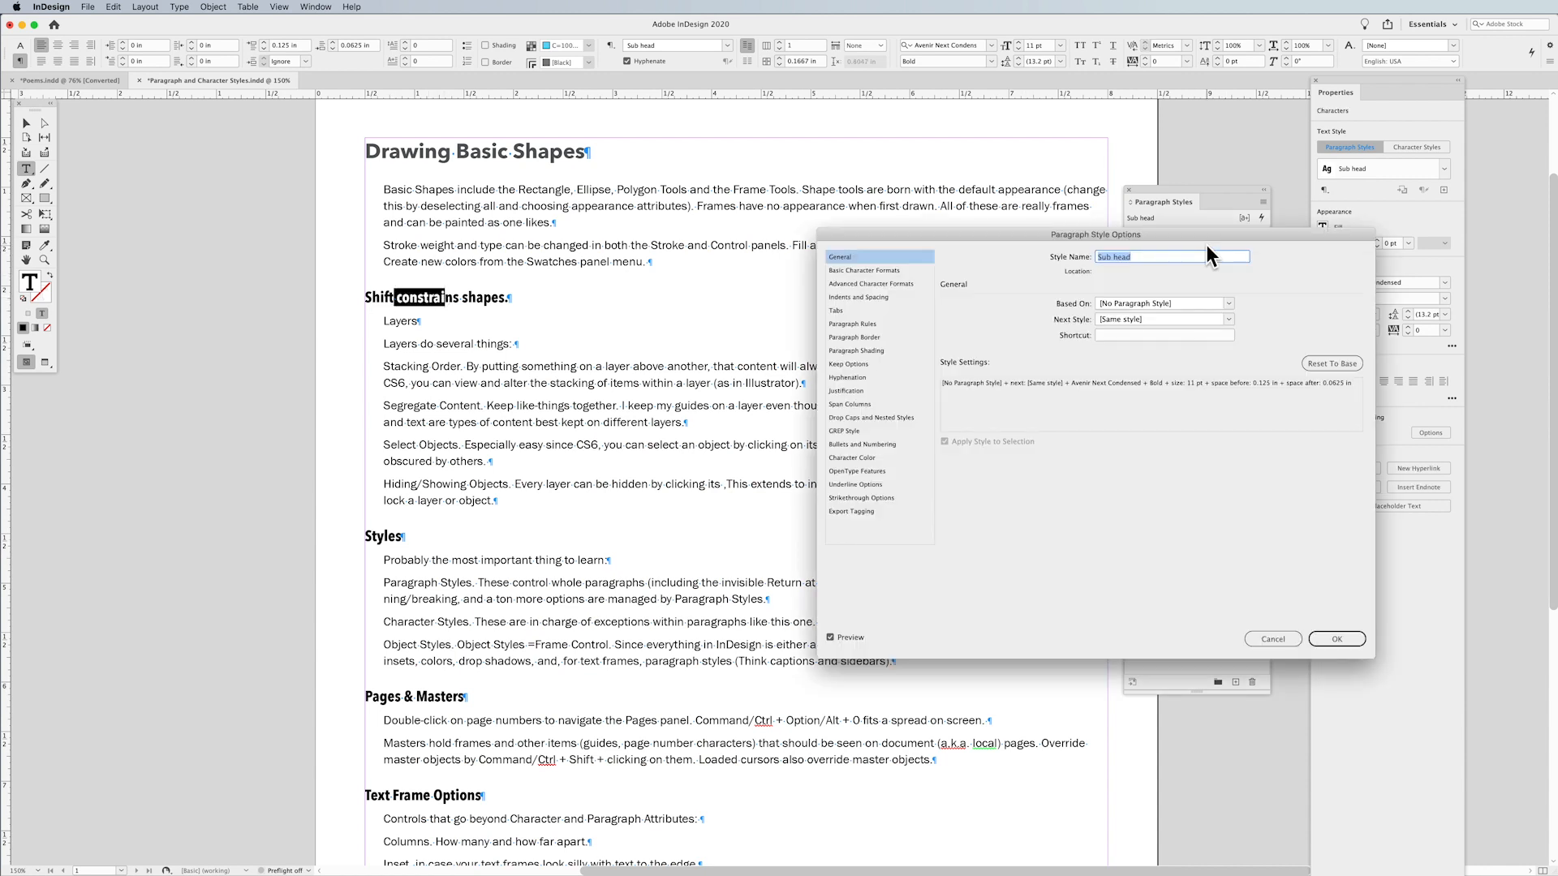
{"action": "left_click", "coordinate": [897, 271]}
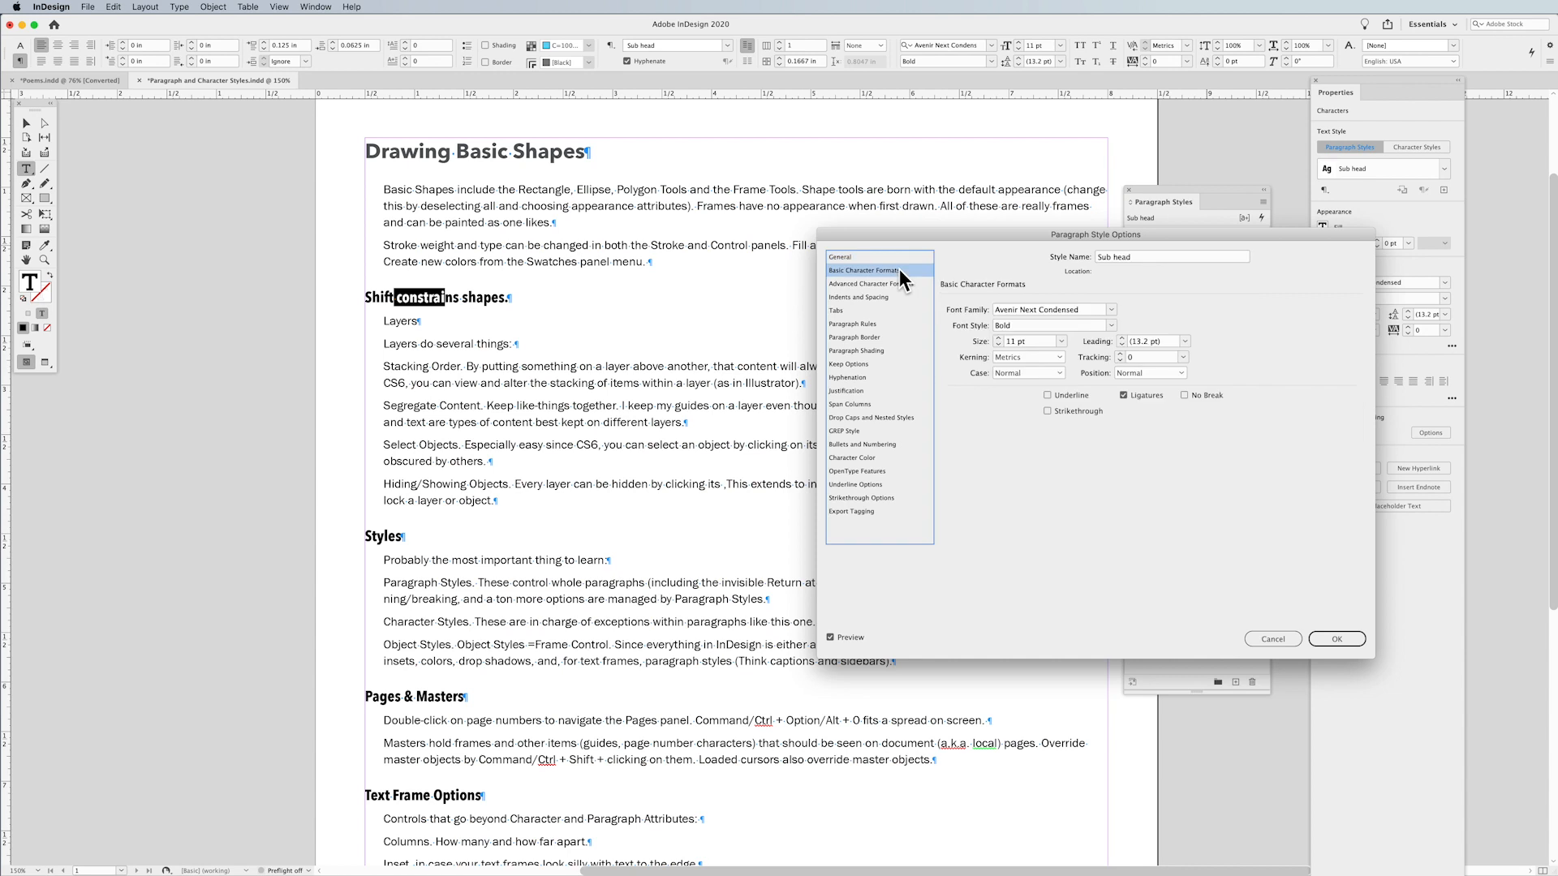
{"action": "left_click", "coordinate": [1112, 324]}
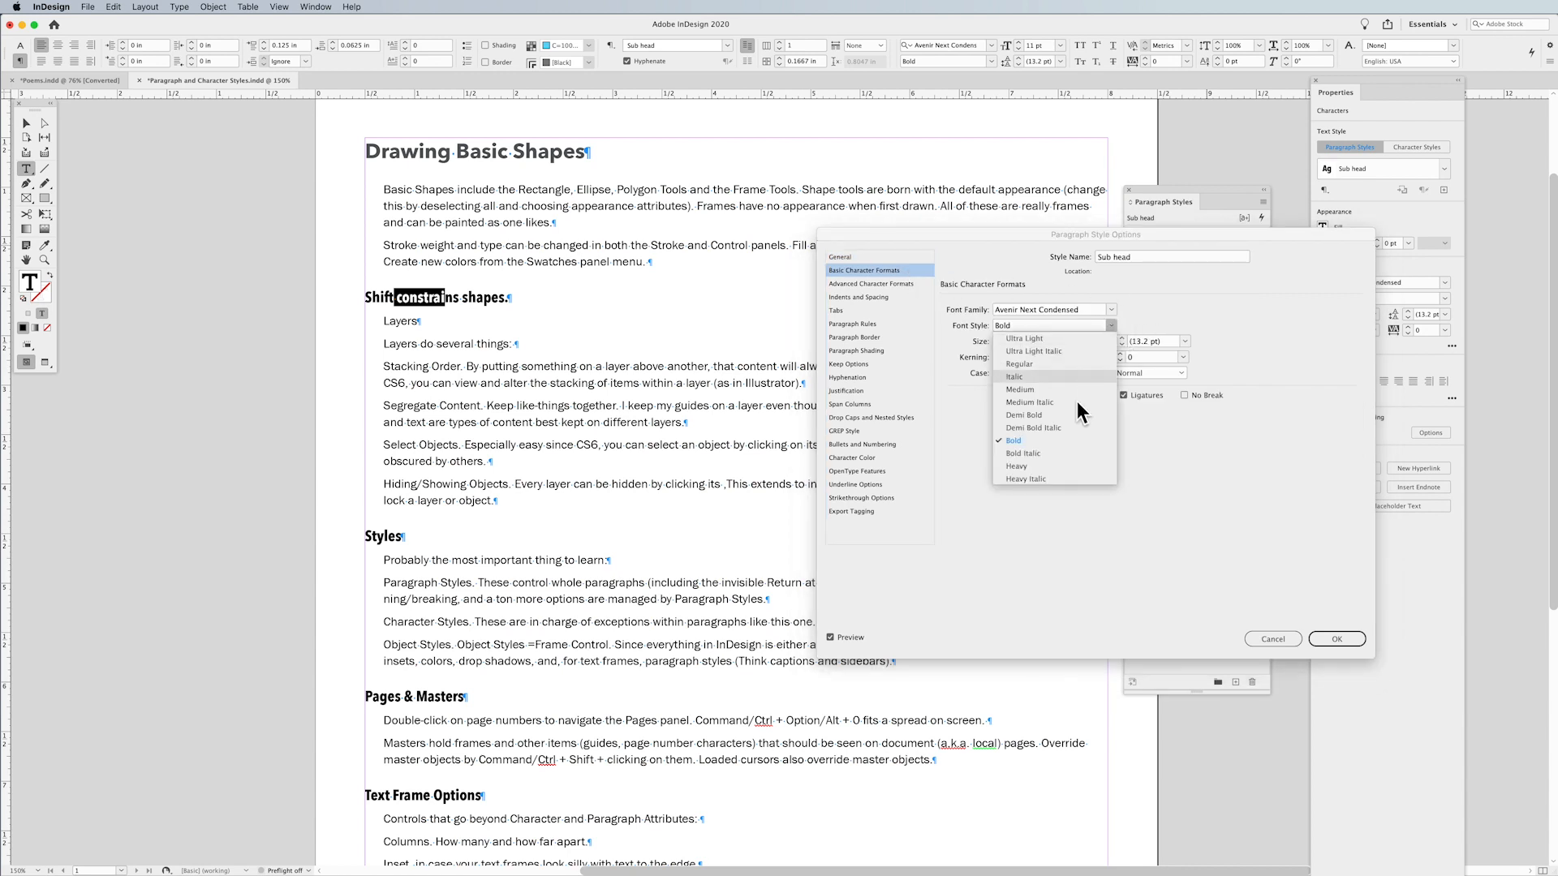
{"action": "left_click", "coordinate": [1043, 469]}
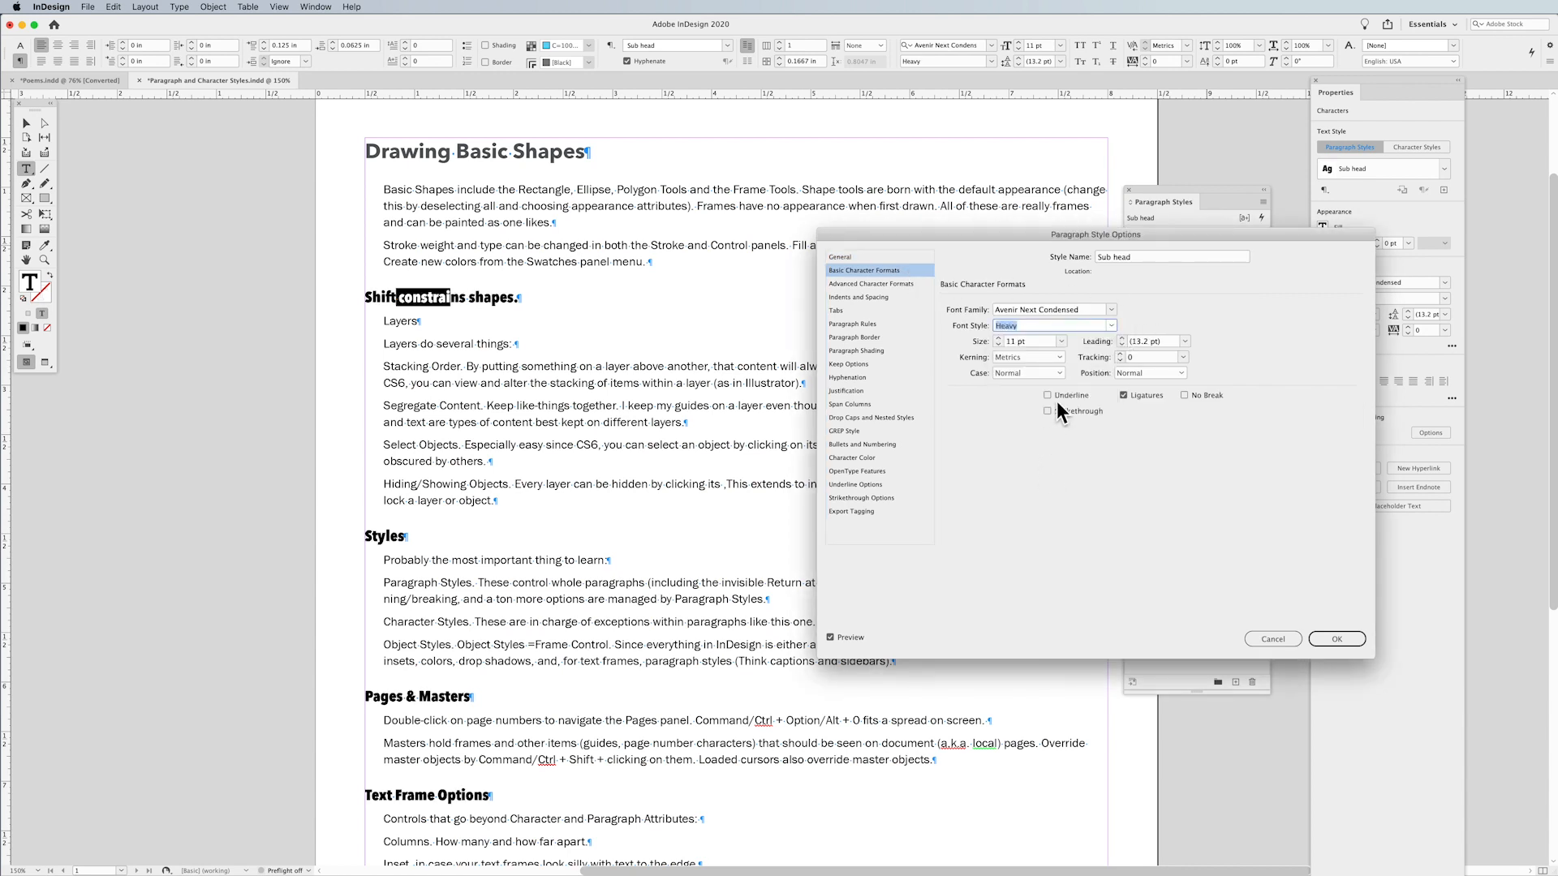
Set the Sub head style's font size to 10 pt, lighten its black character color with a reduced tint, and save the style.
{"action": "left_click", "coordinate": [998, 344]}
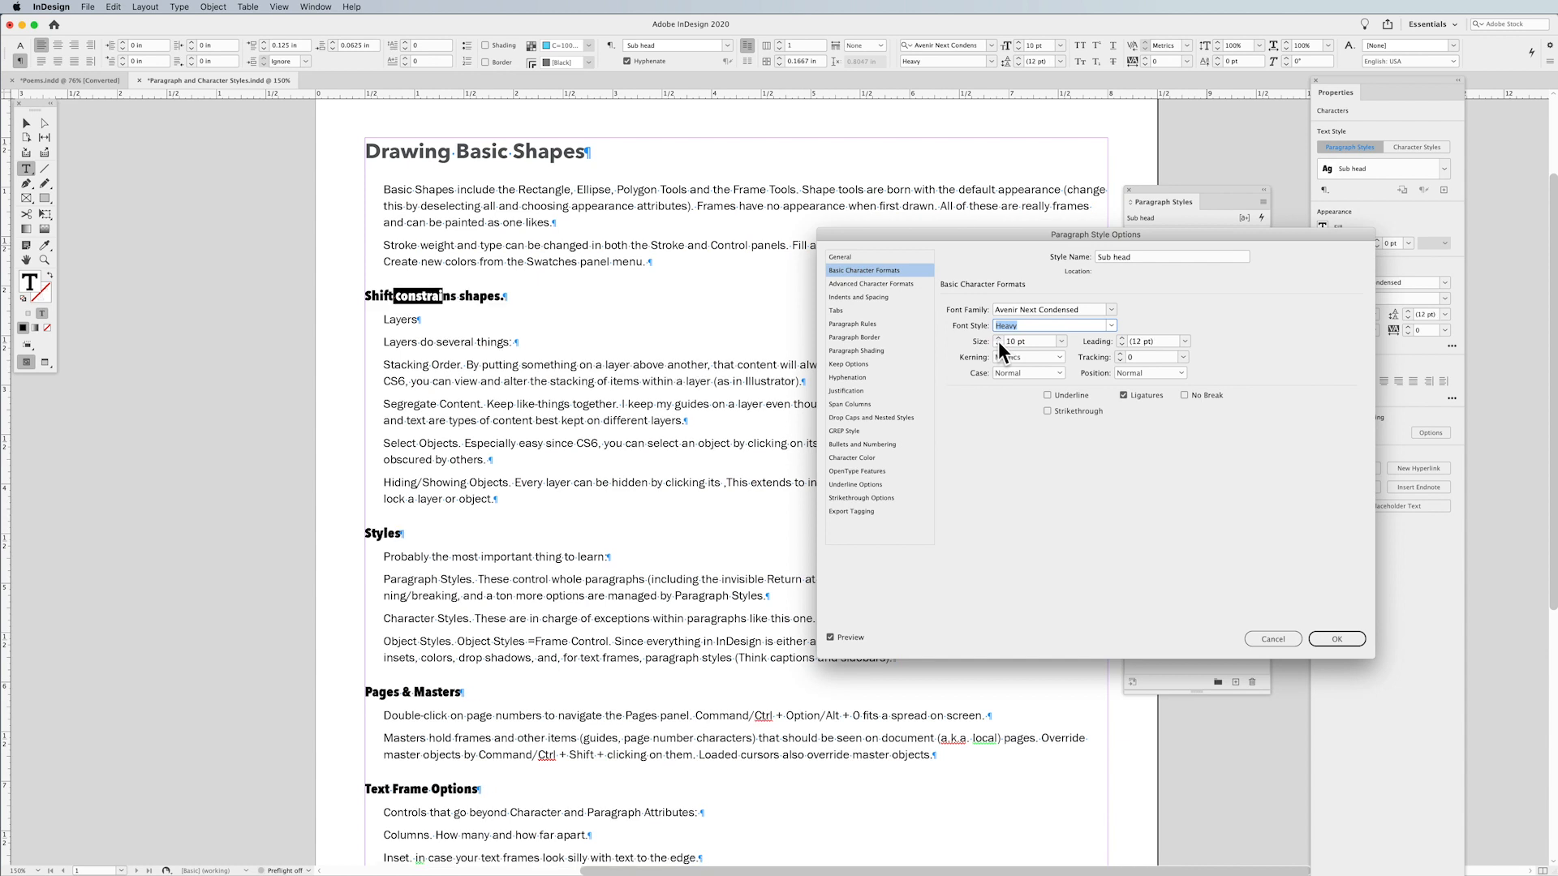
{"action": "left_click", "coordinate": [870, 458]}
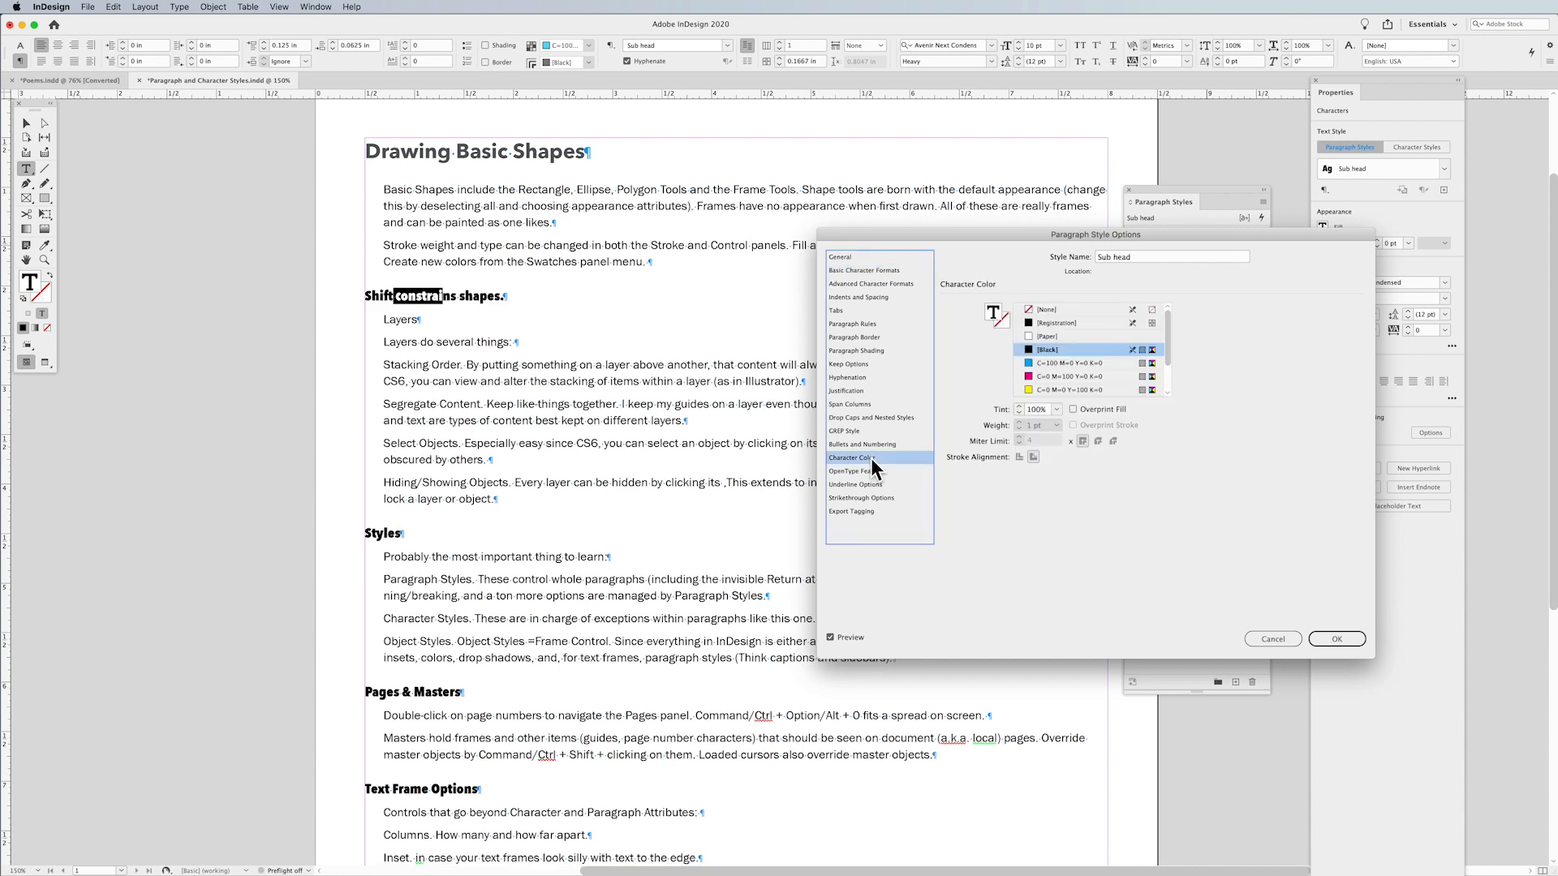
{"action": "left_click", "coordinate": [1026, 410]}
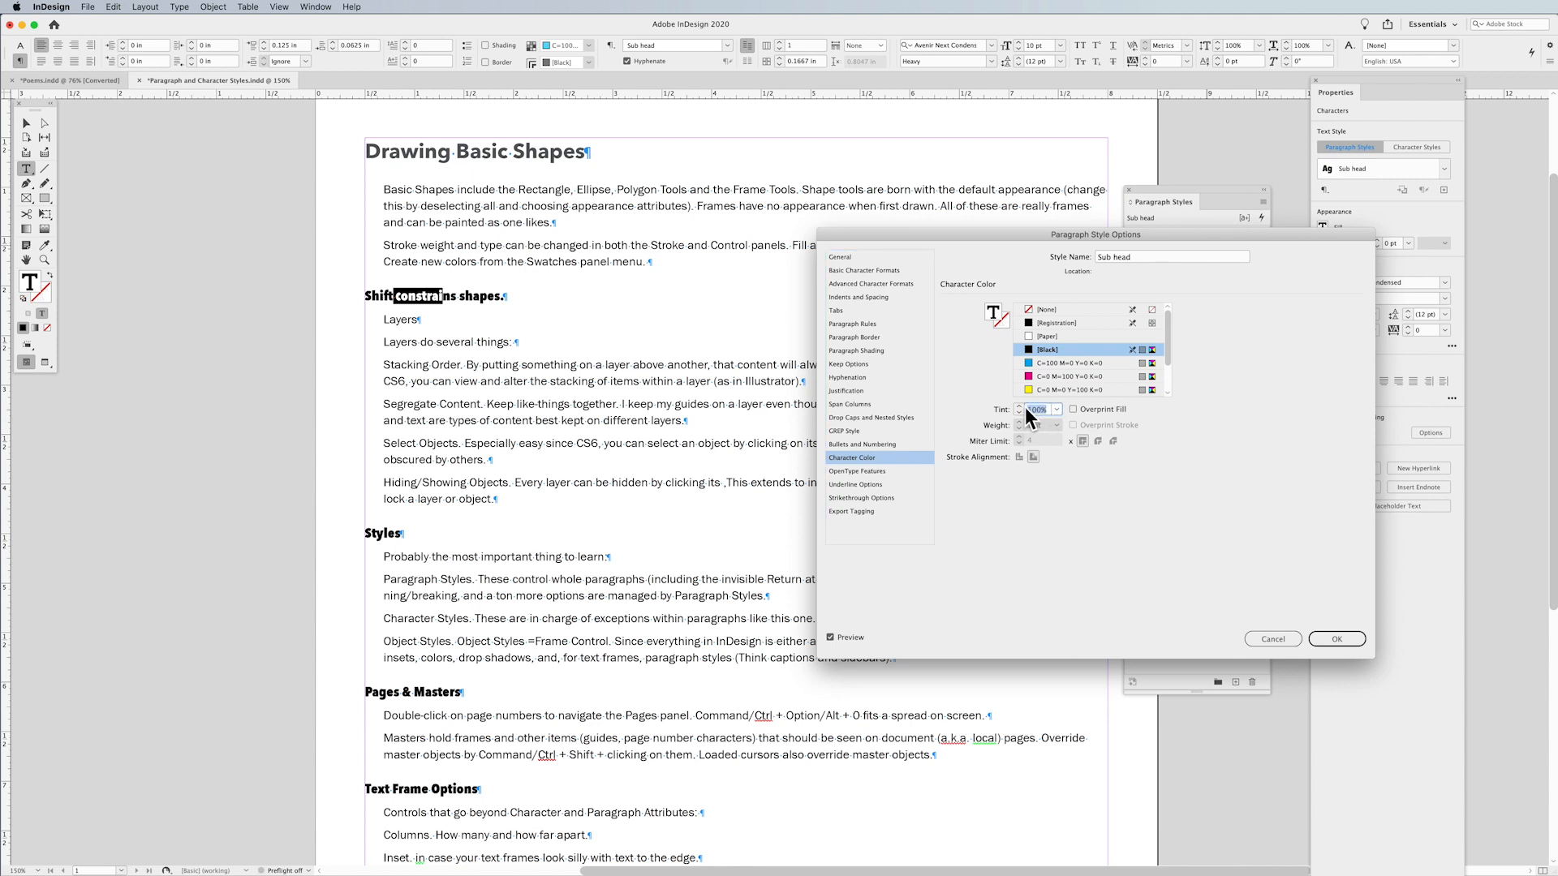
{"action": "key", "text": "Return"}
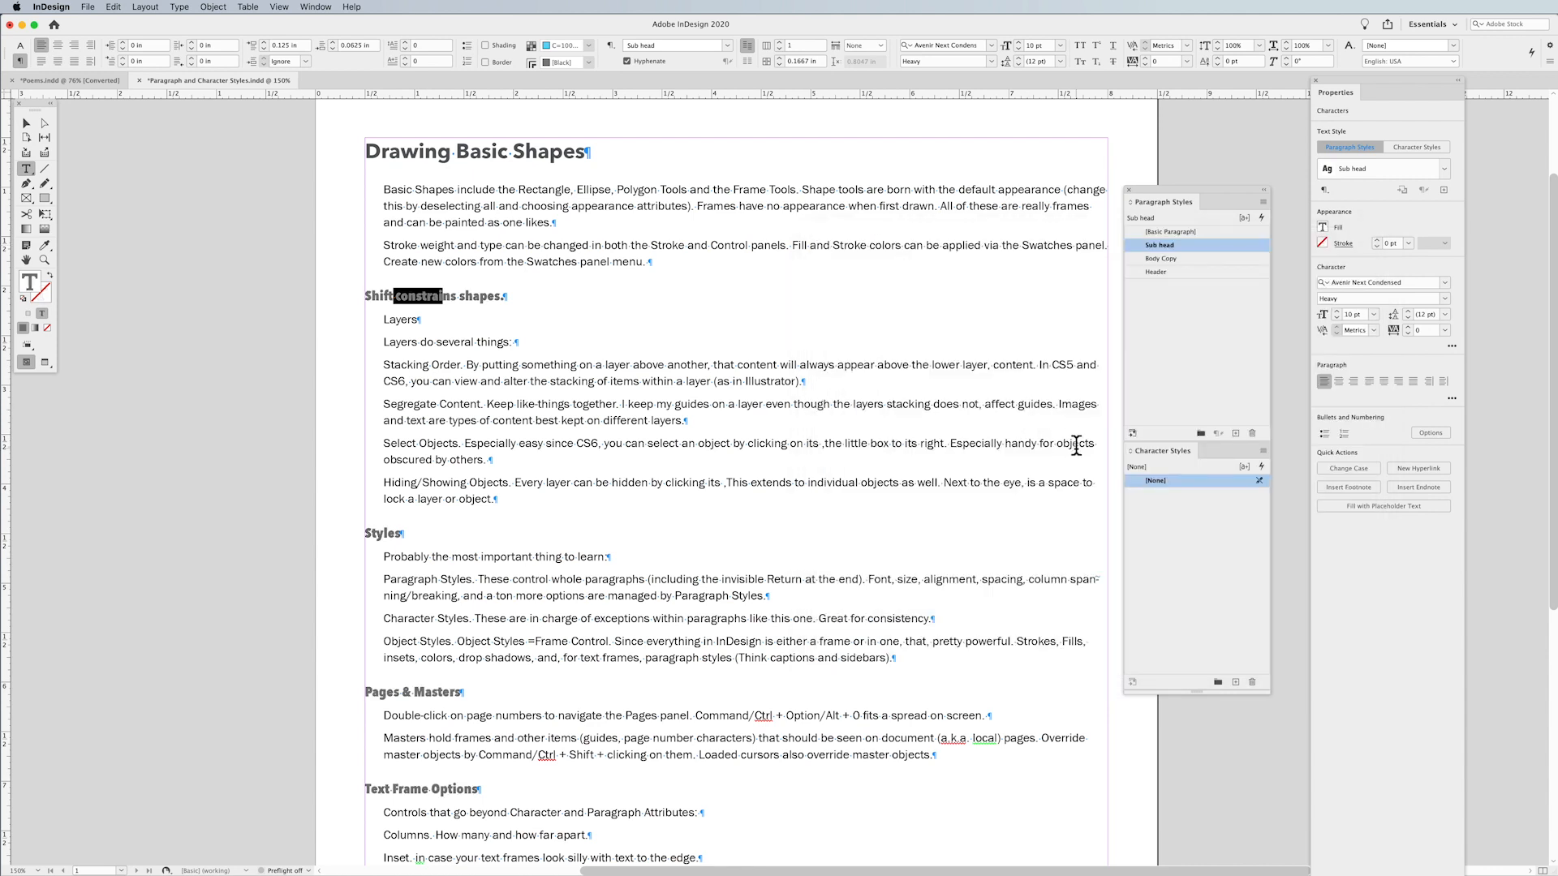
{"action": "left_click", "coordinate": [758, 407]}
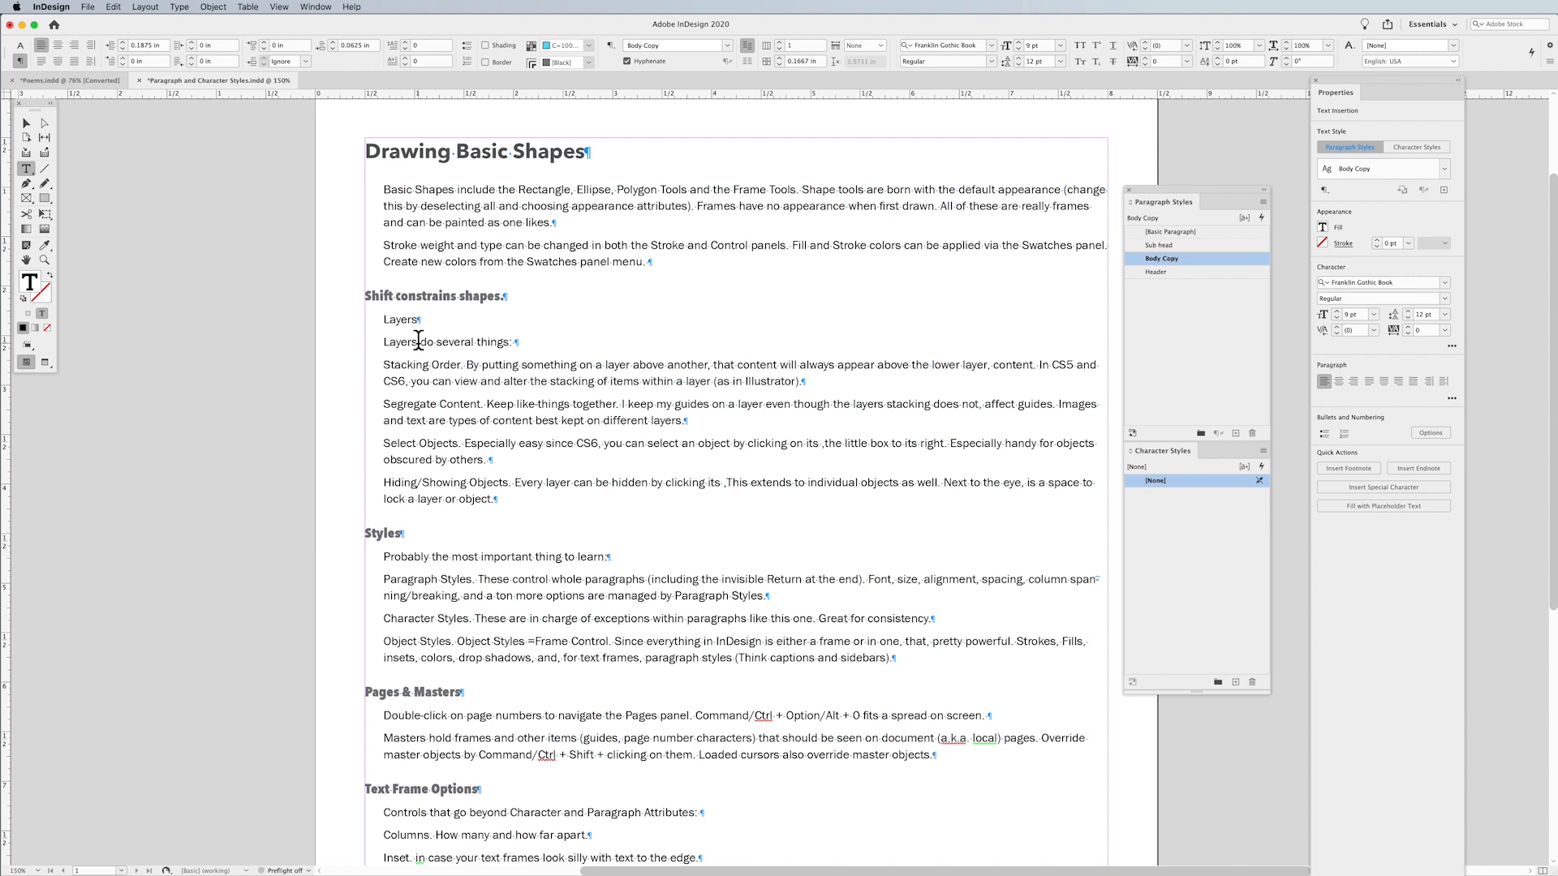
Override the font size of the "Stroke weight and type" paragraph to 10 pt.
{"action": "triple_click", "coordinate": [384, 245]}
{"action": "left_click", "coordinate": [384, 245]}
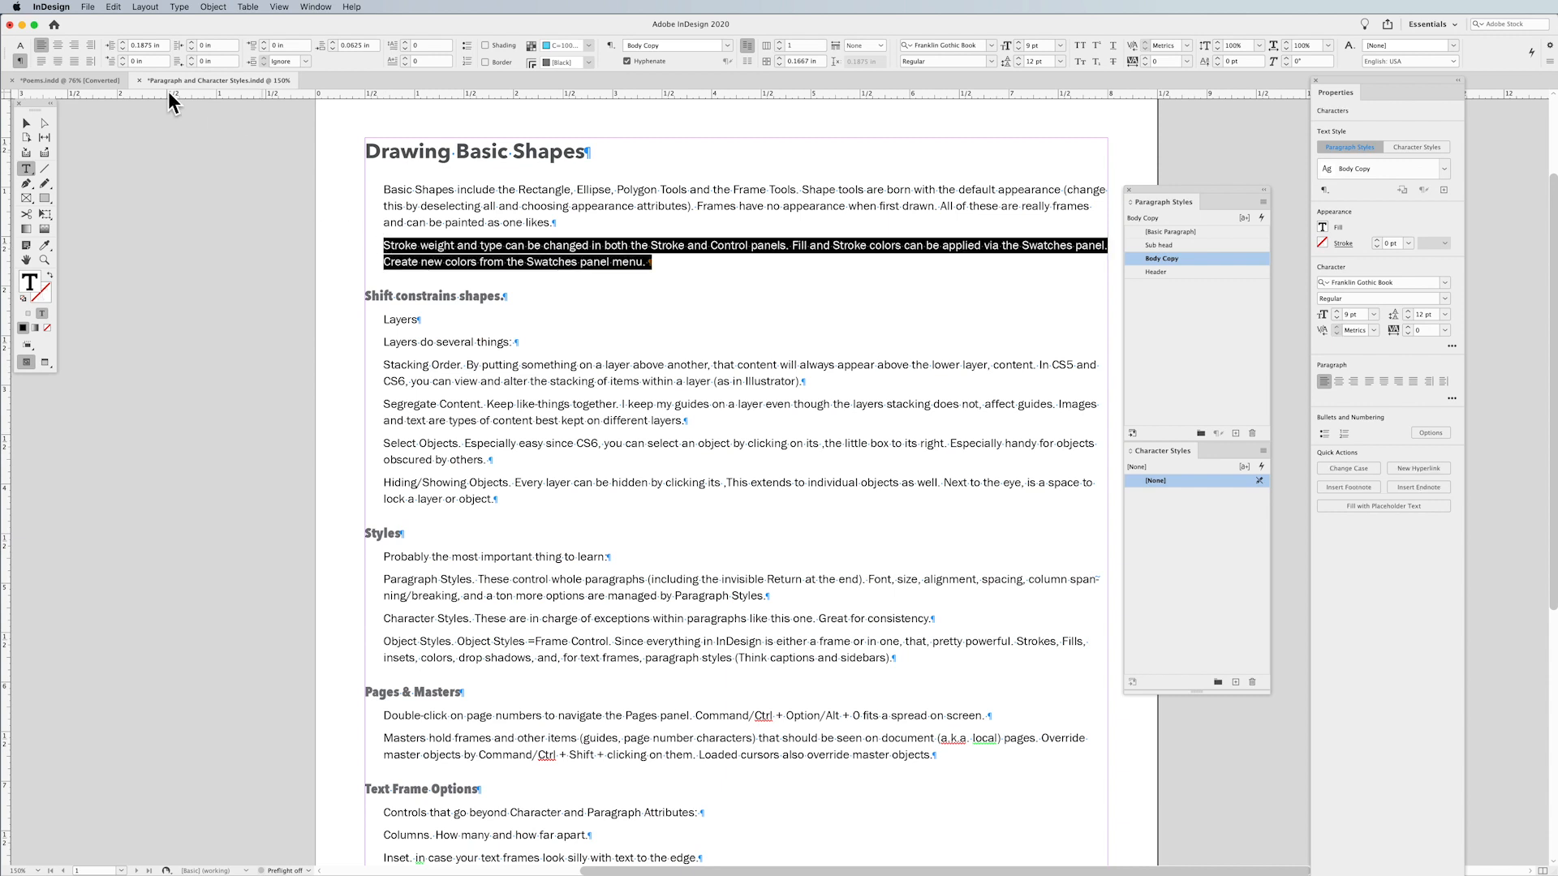
{"action": "left_click", "coordinate": [20, 44]}
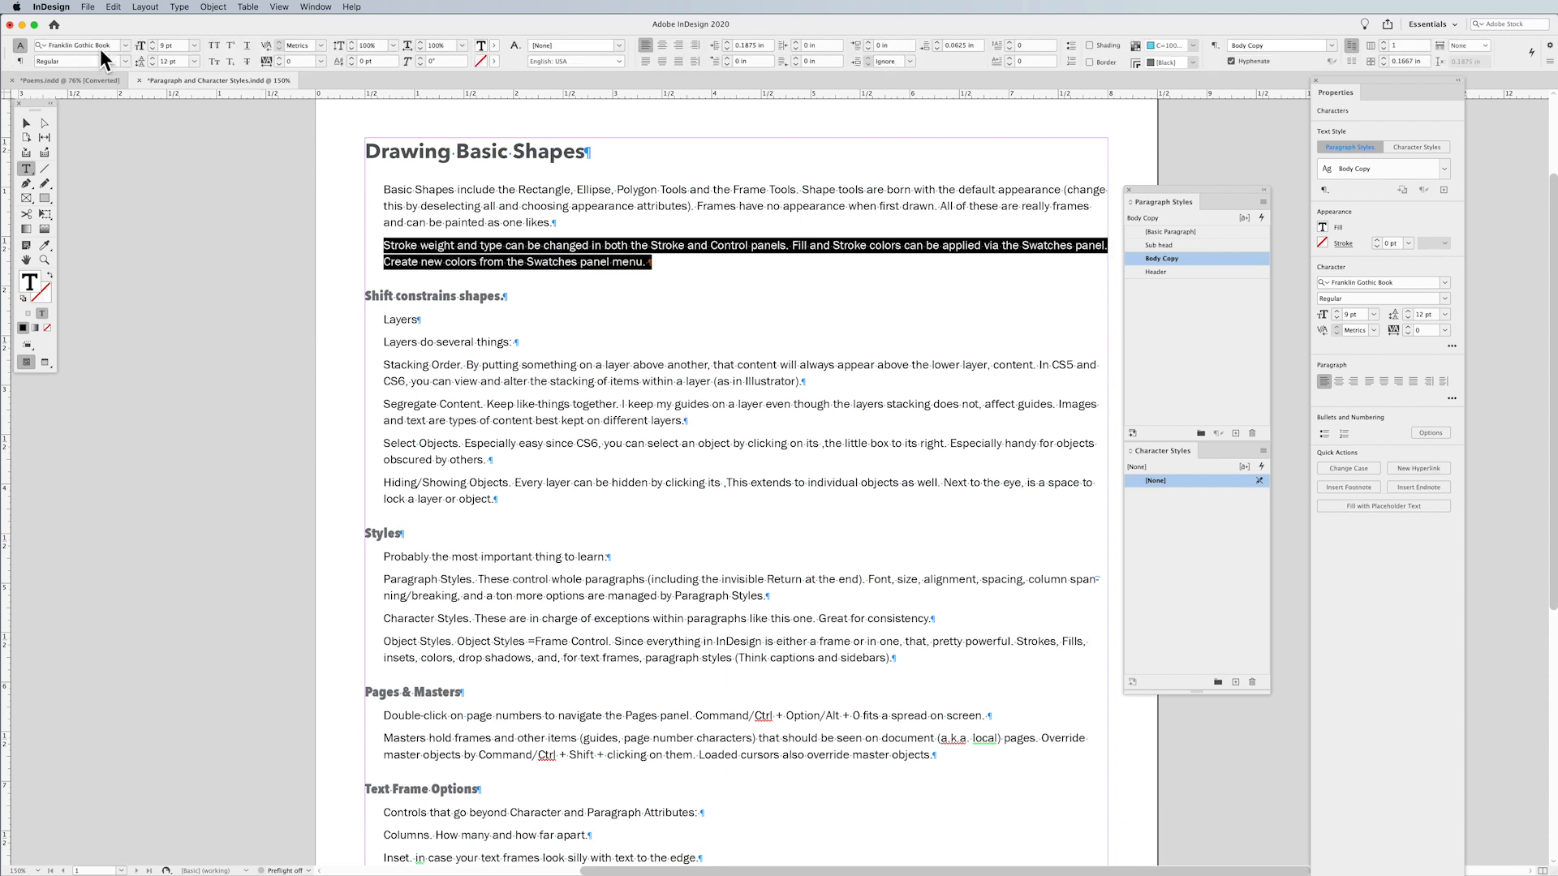
{"action": "left_click", "coordinate": [151, 42]}
{"action": "left_click", "coordinate": [153, 48]}
{"action": "left_click", "coordinate": [152, 49]}
{"action": "left_click", "coordinate": [153, 41]}
{"action": "left_click", "coordinate": [153, 41]}
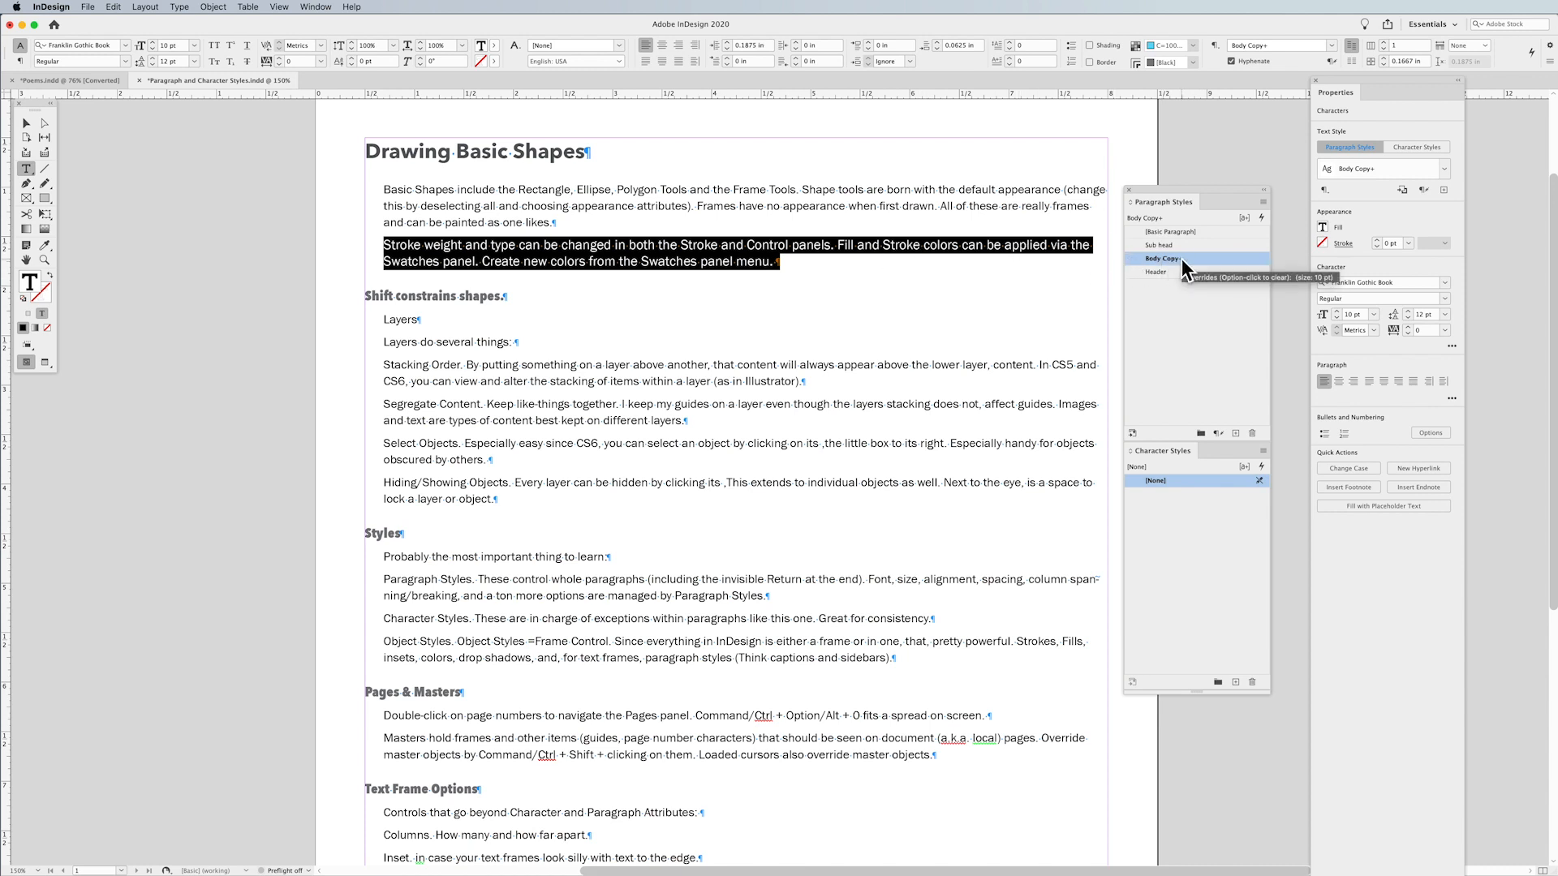
Turn on the style override highlighter and clear the Body Copy overrides from the "Stroke weight and type" paragraph.
{"action": "left_click", "coordinate": [852, 245]}
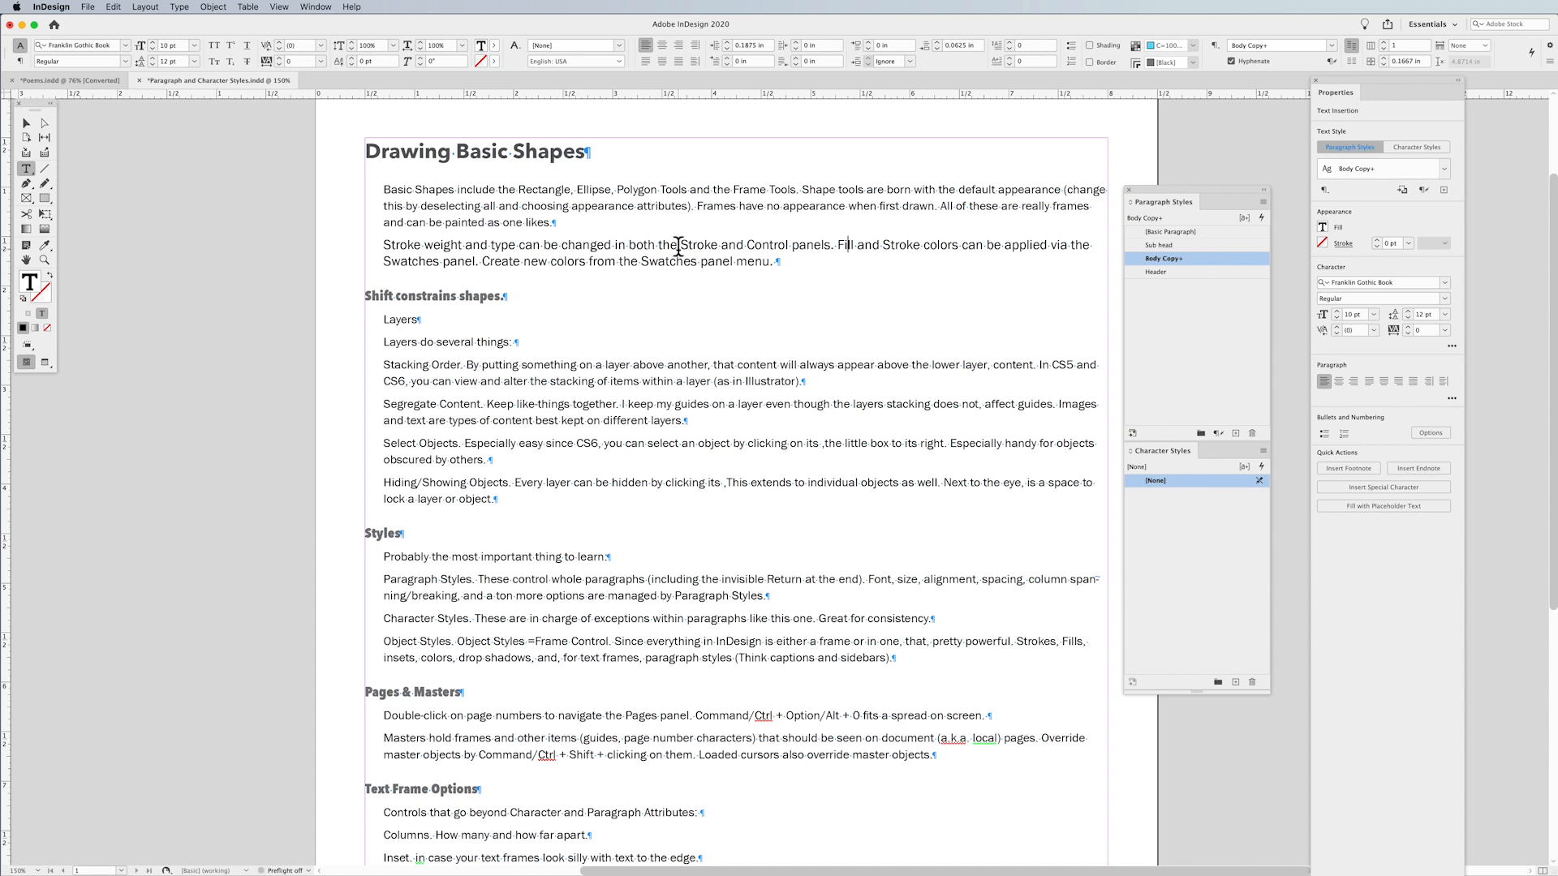
{"action": "left_click", "coordinate": [1243, 219]}
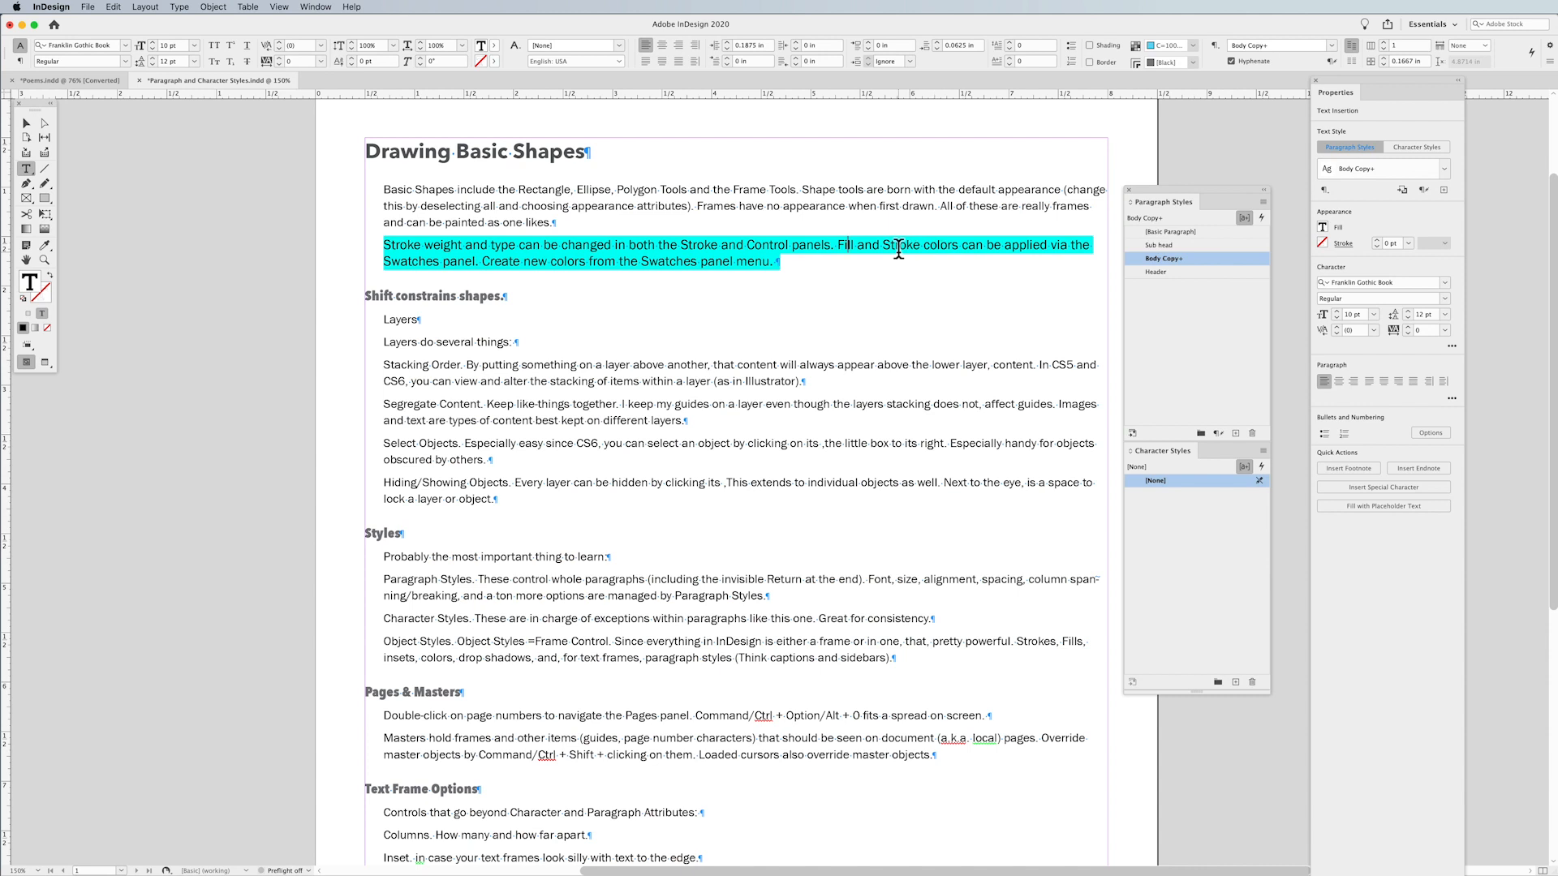
{"action": "left_click", "coordinate": [1199, 260], "text": "alt"}
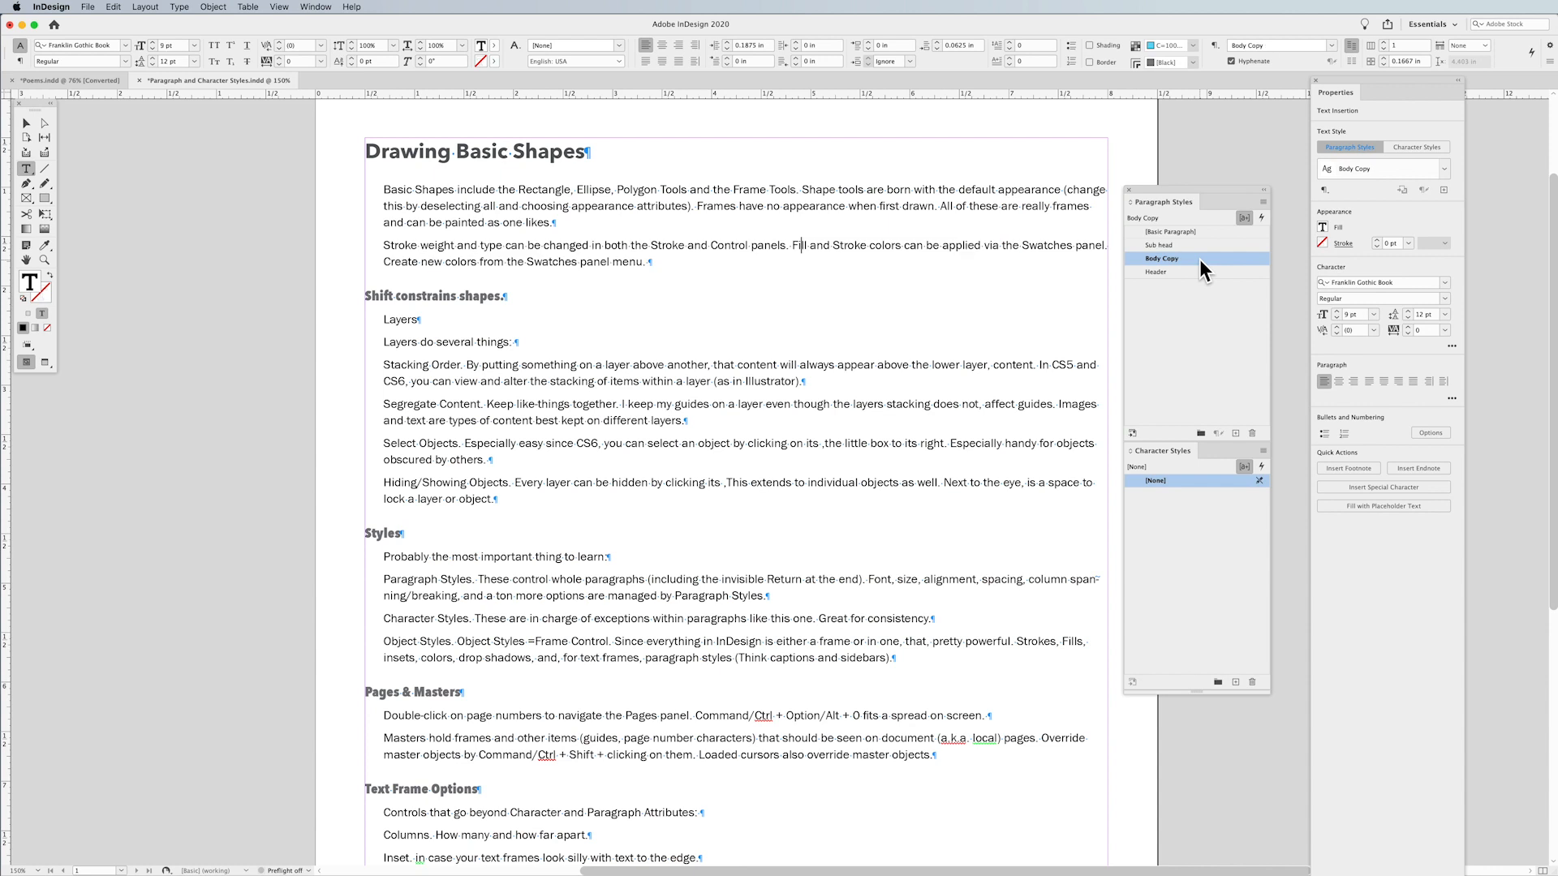
Increase the space after the "Stroke weight and type" paragraph to 0.125 in as a local override.
{"action": "triple_click", "coordinate": [857, 252]}
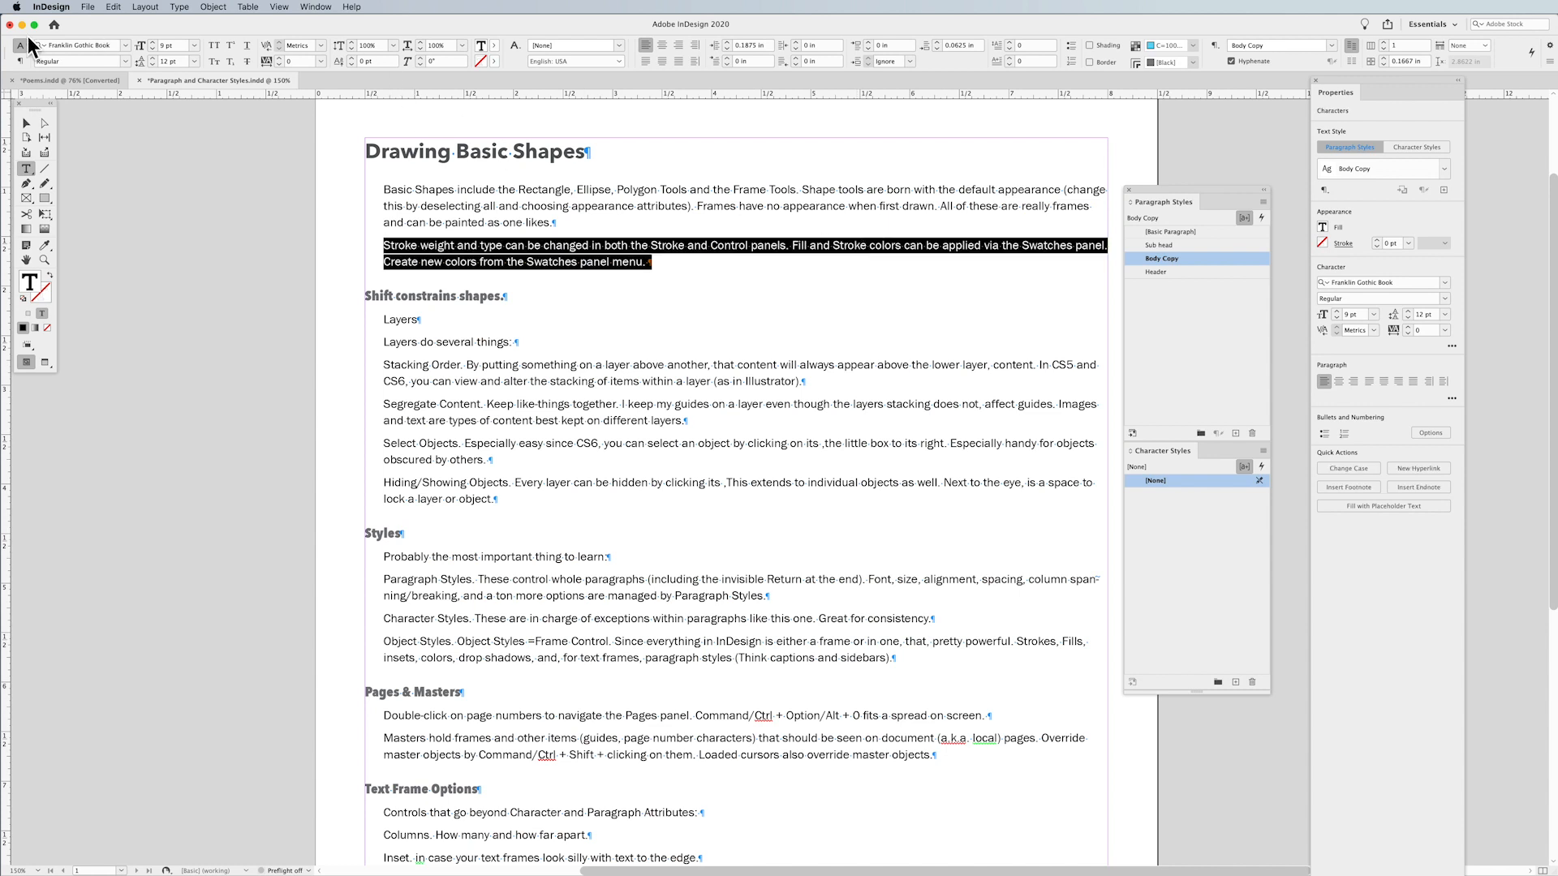
{"action": "left_click", "coordinate": [20, 61]}
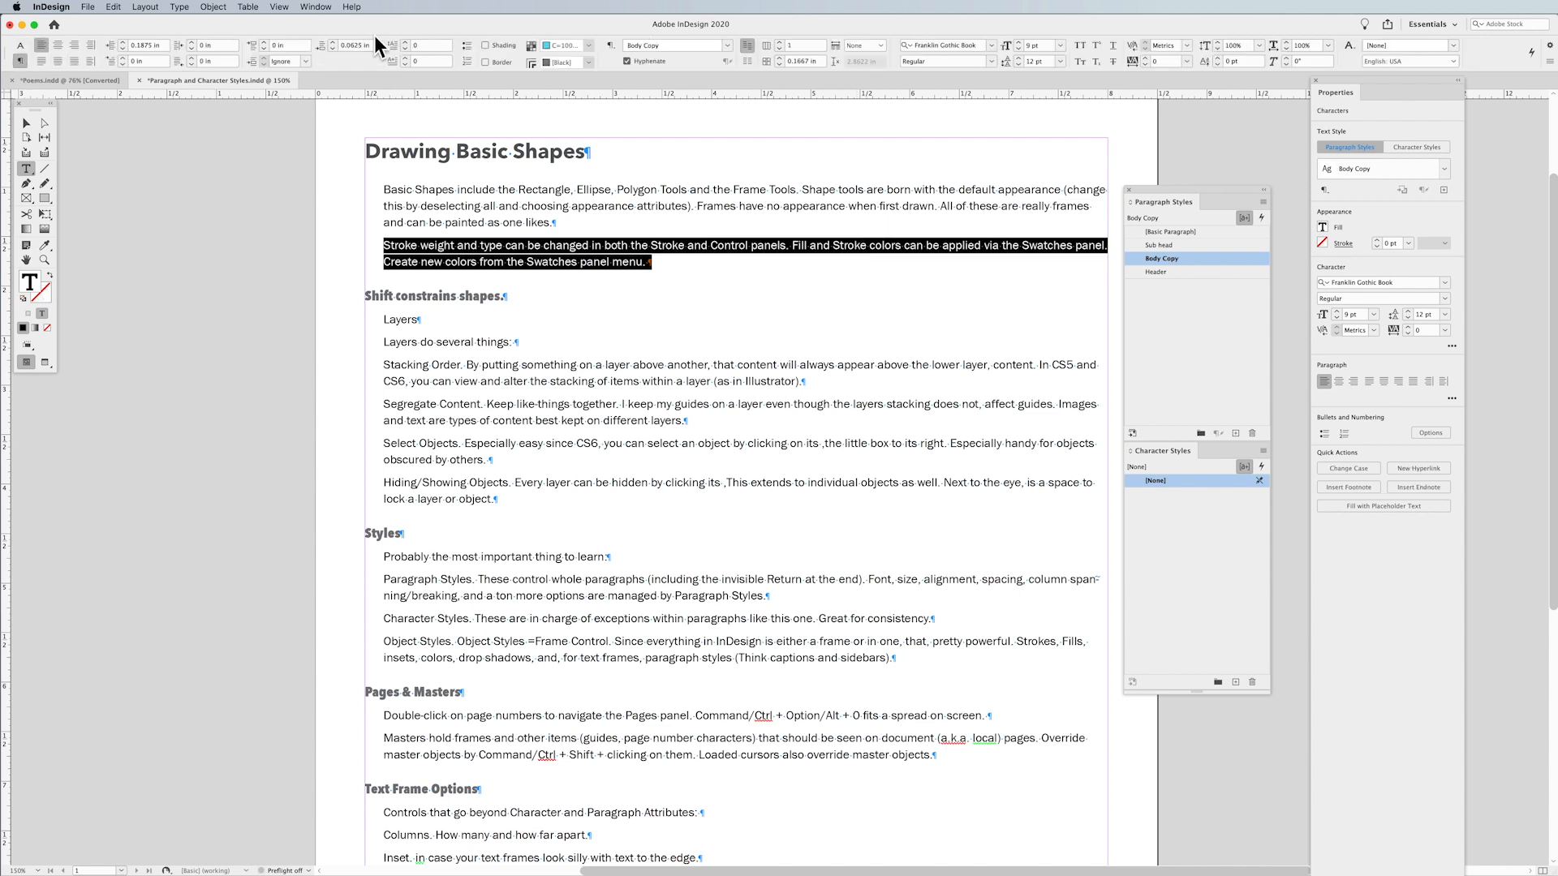
{"action": "left_click", "coordinate": [331, 42]}
{"action": "left_click", "coordinate": [540, 253]}
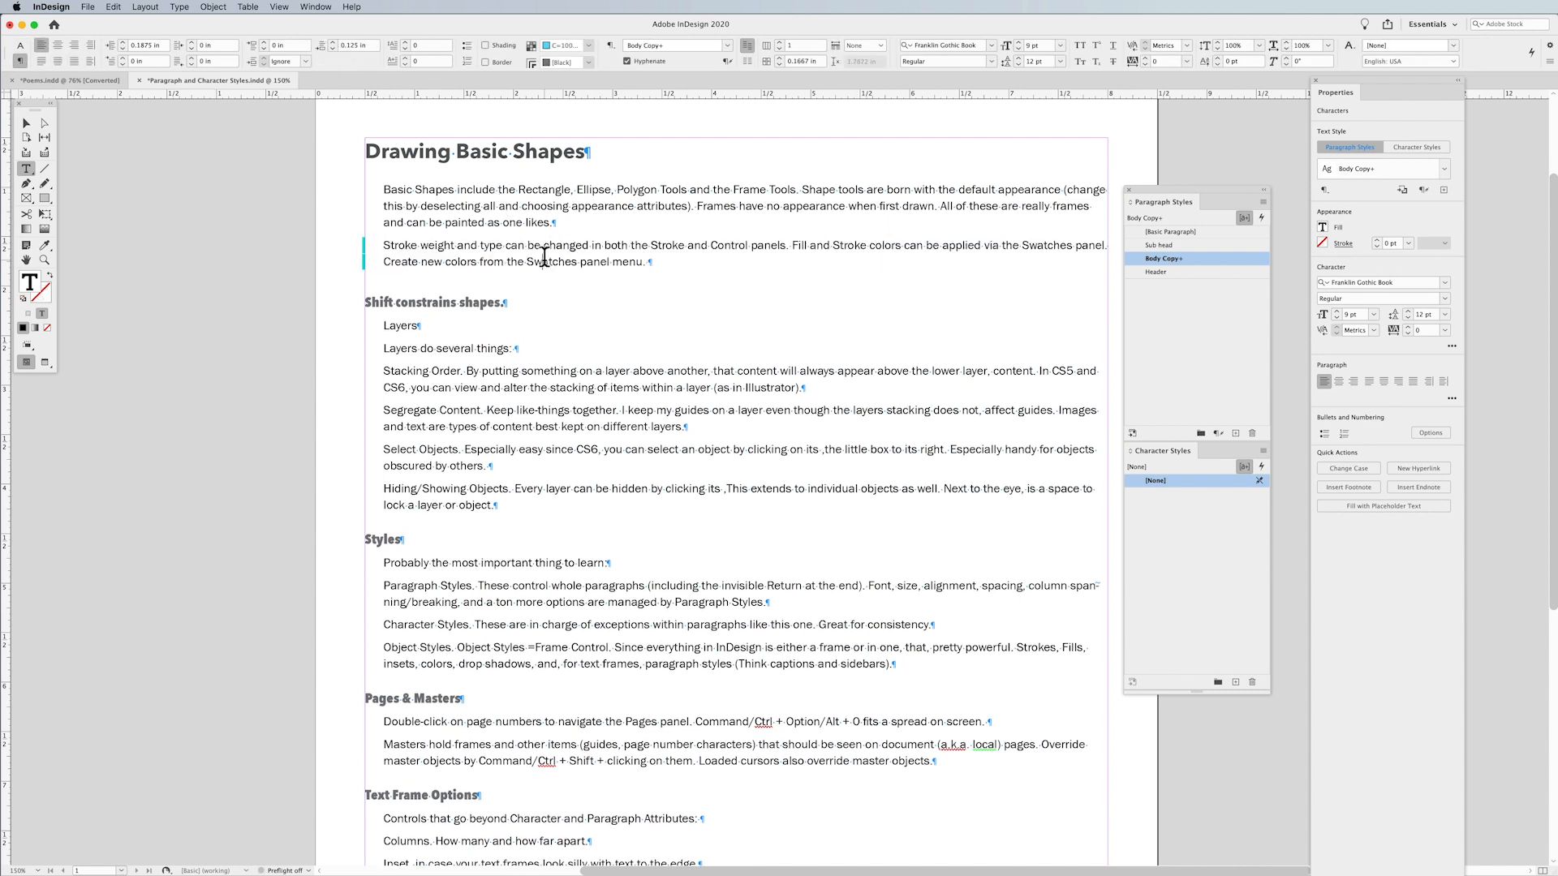
{"action": "left_click_drag", "start_coordinate": [394, 247], "coordinate": [409, 254]}
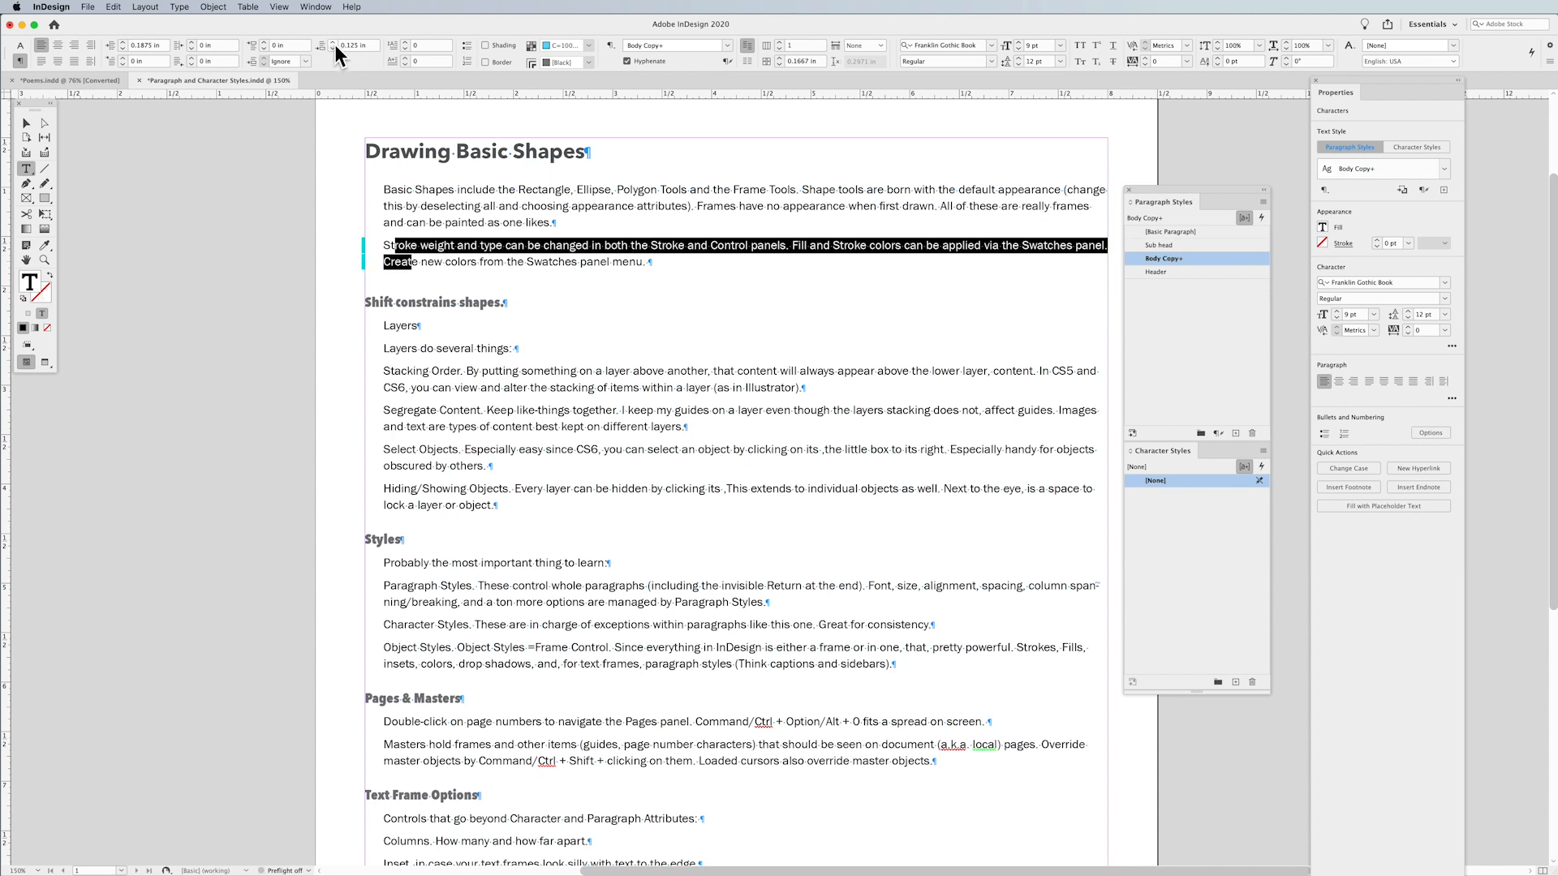
Reapply Body Copy to the "Stroke weight and type" paragraph while clearing its spacing override.
{"action": "right_click", "coordinate": [1192, 260]}
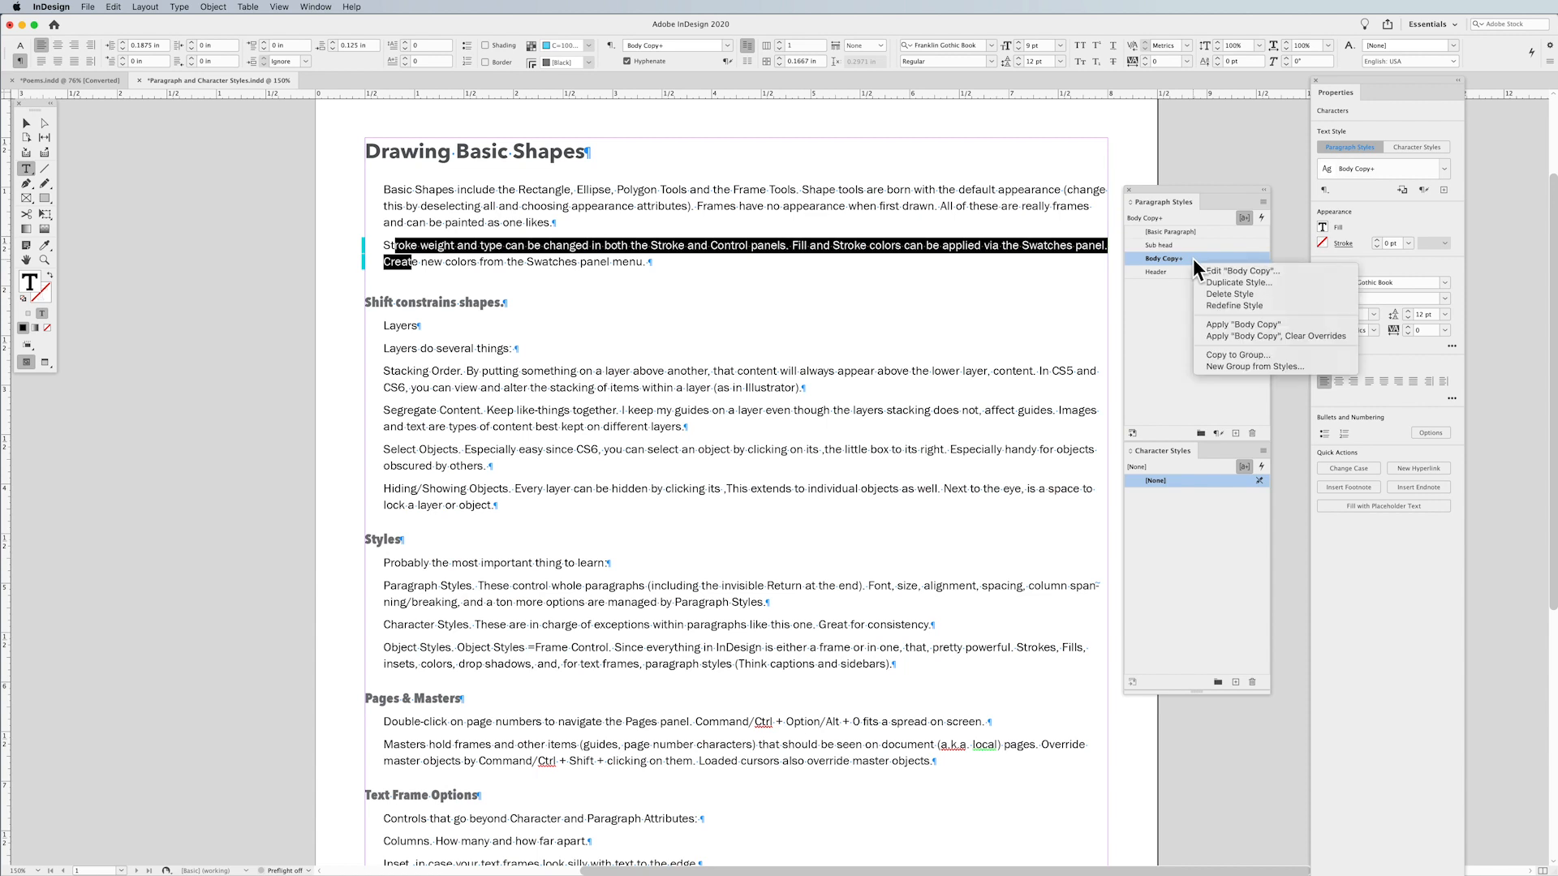
{"action": "left_click", "coordinate": [1279, 338]}
{"action": "left_click", "coordinate": [506, 256]}
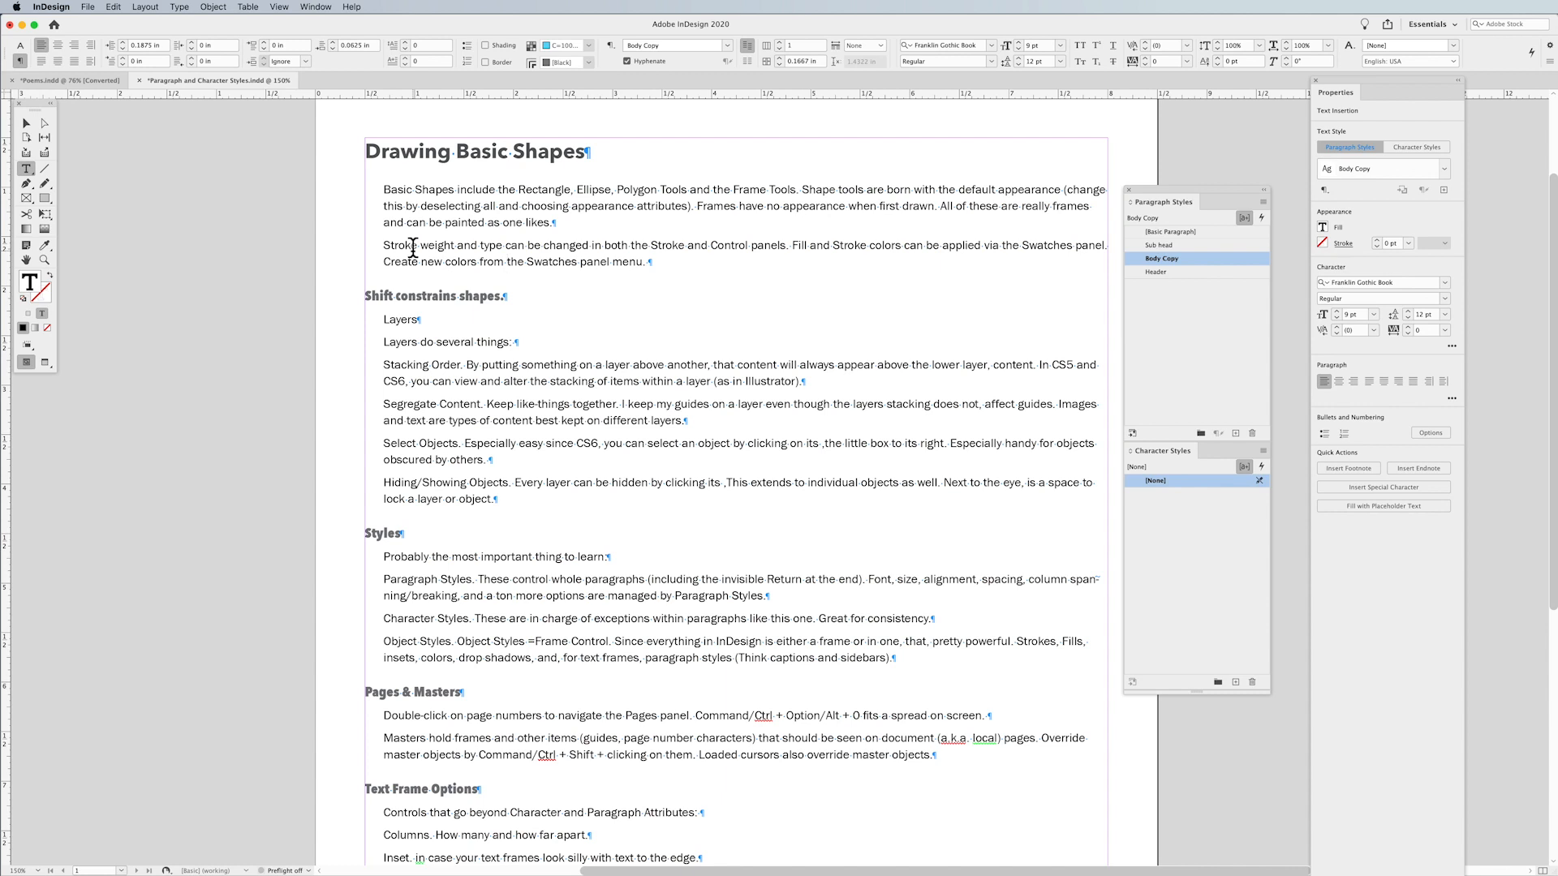
Open the Body Copy style for editing and set its font family to Garamond and size to 10 pt.
{"action": "right_click", "coordinate": [1210, 253]}
{"action": "left_click", "coordinate": [1233, 265]}
{"action": "left_click", "coordinate": [868, 270]}
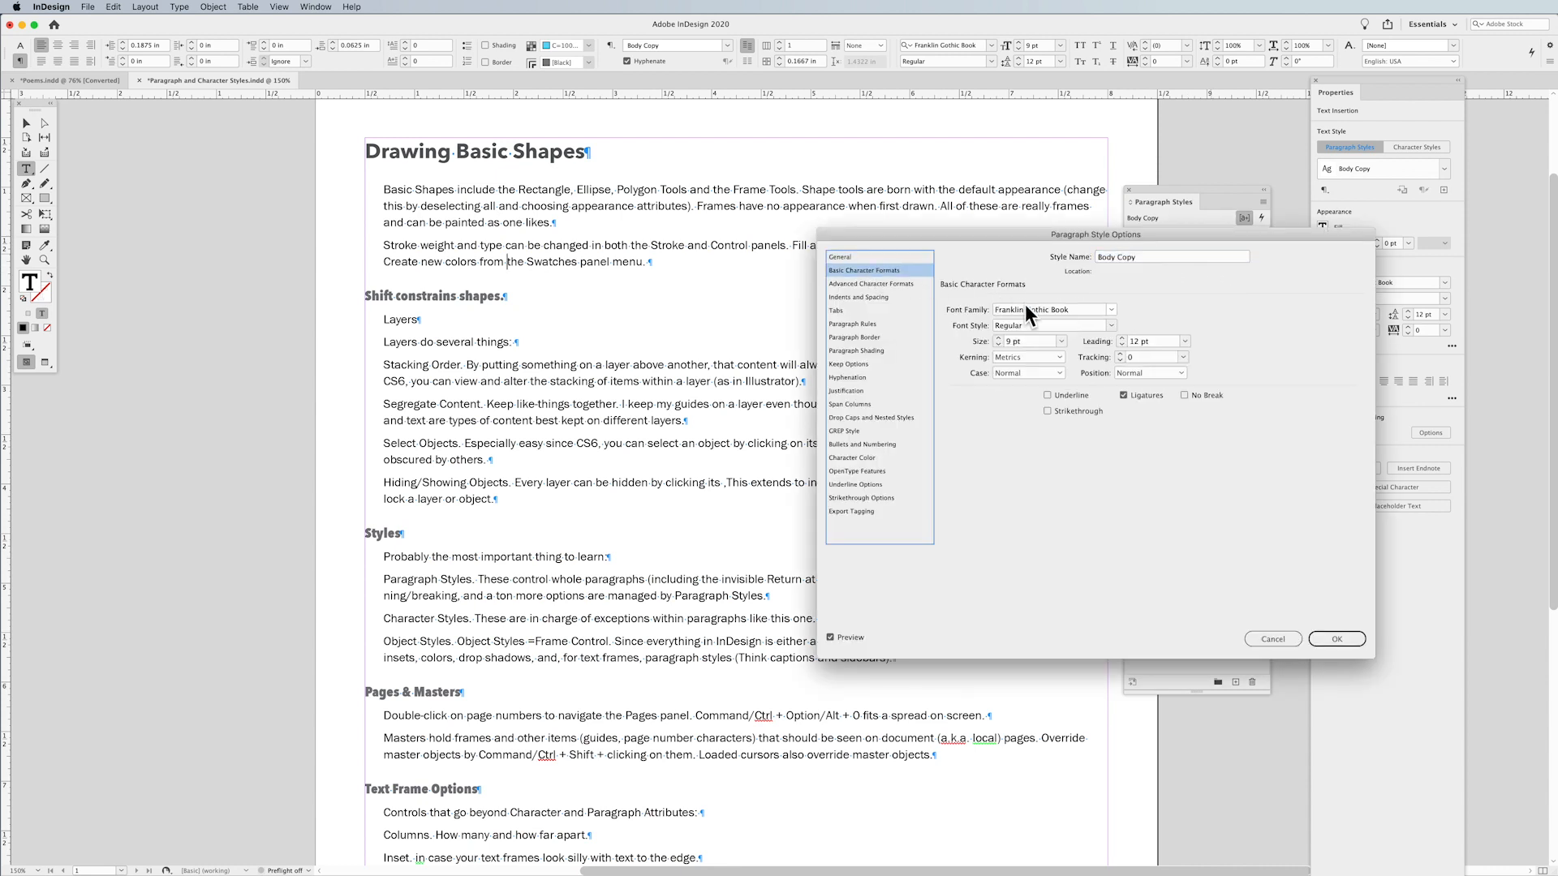
{"action": "left_click", "coordinate": [1111, 309]}
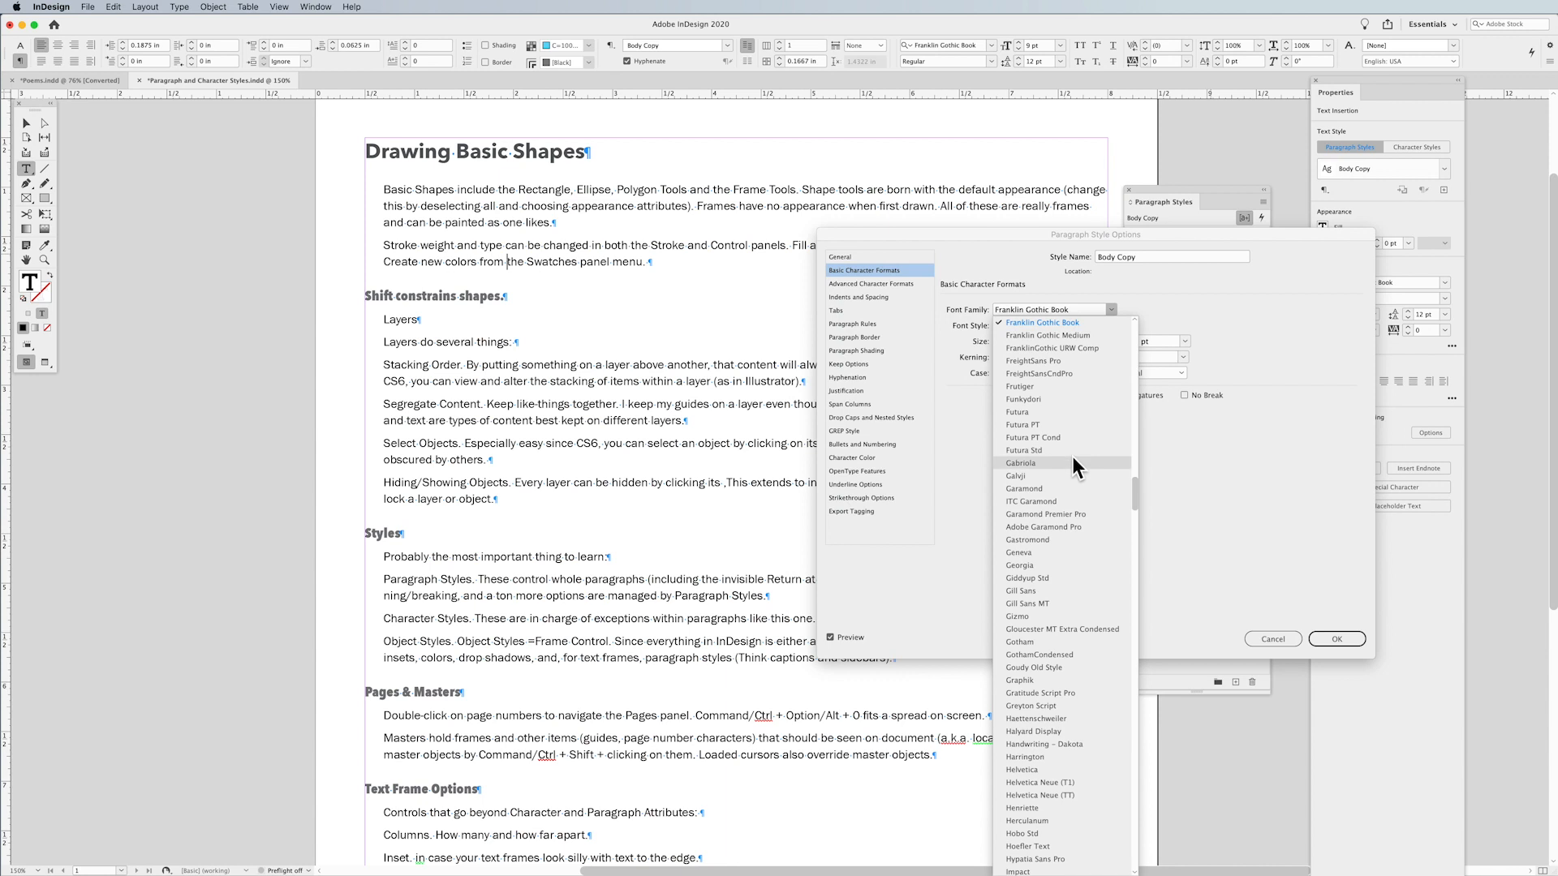
{"action": "left_click", "coordinate": [1296, 475]}
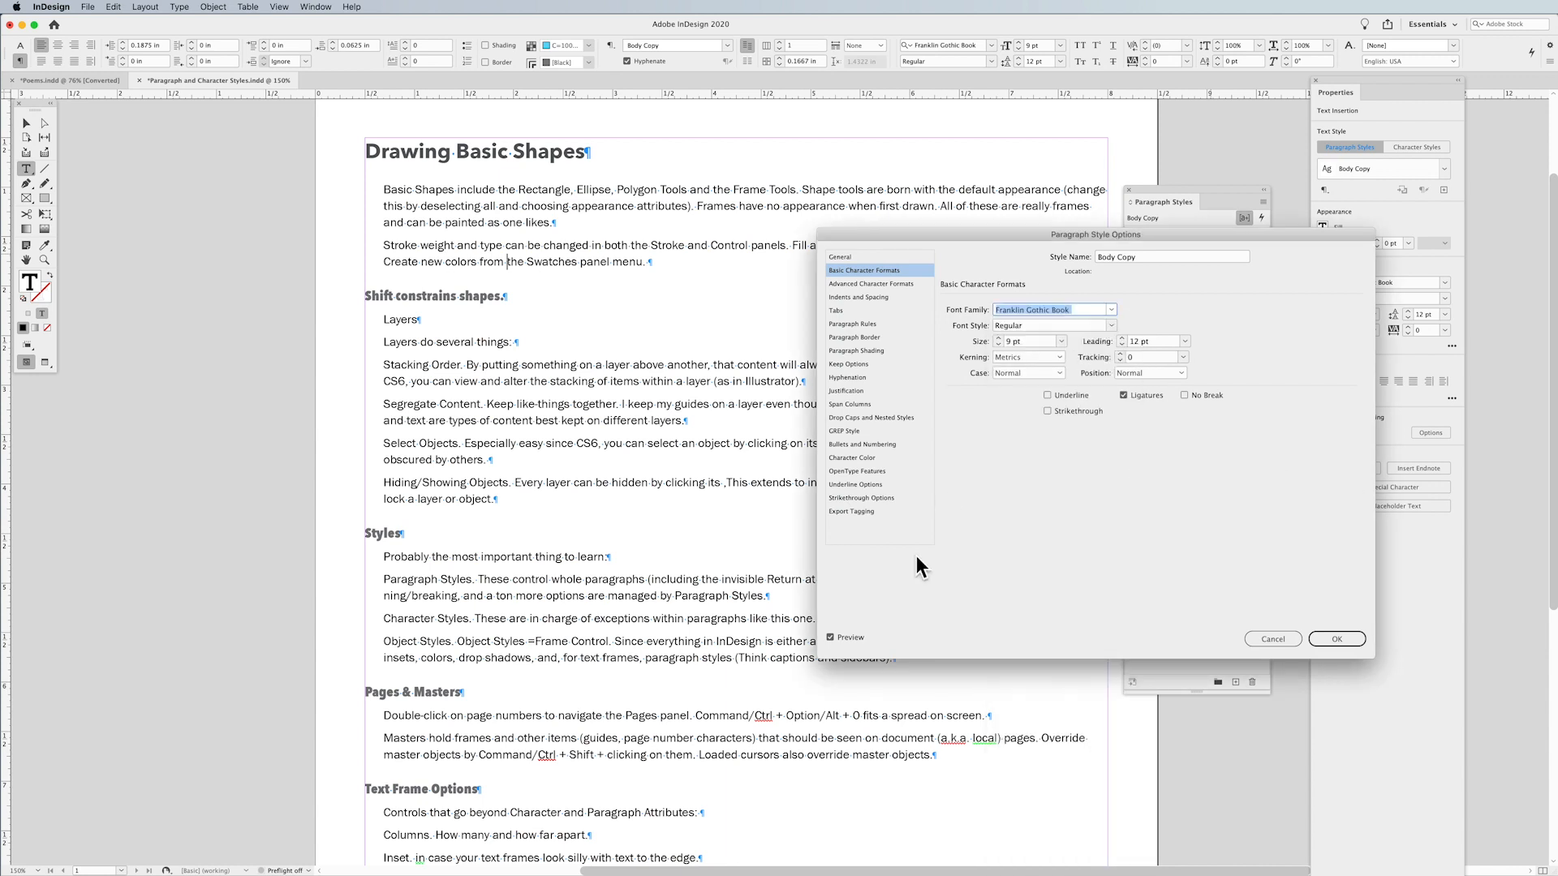
{"action": "left_click", "coordinate": [1113, 311]}
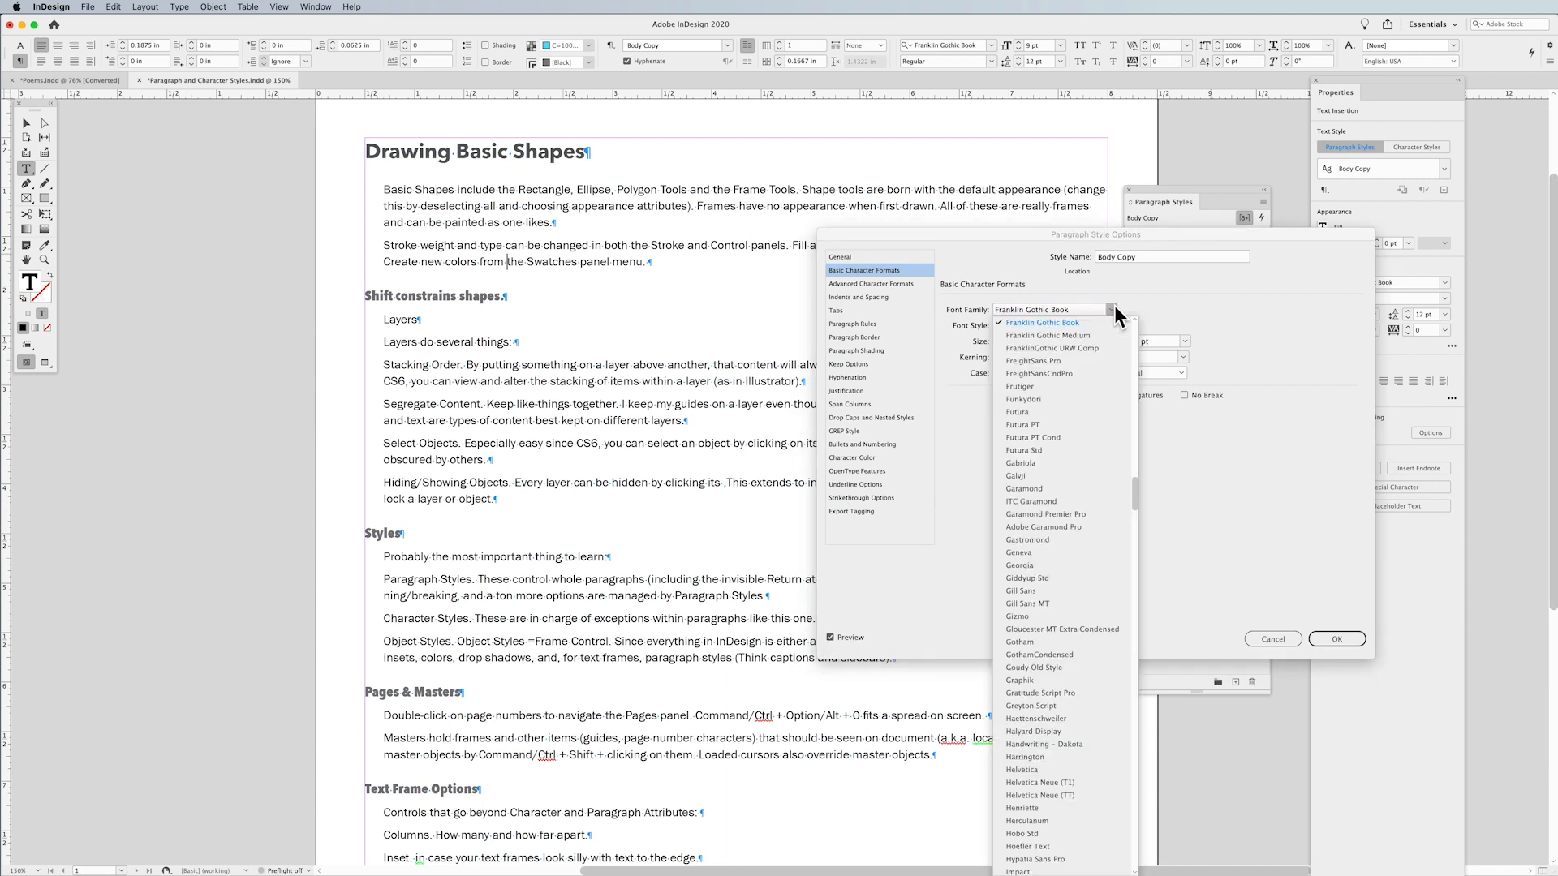
{"action": "left_click", "coordinate": [1054, 490]}
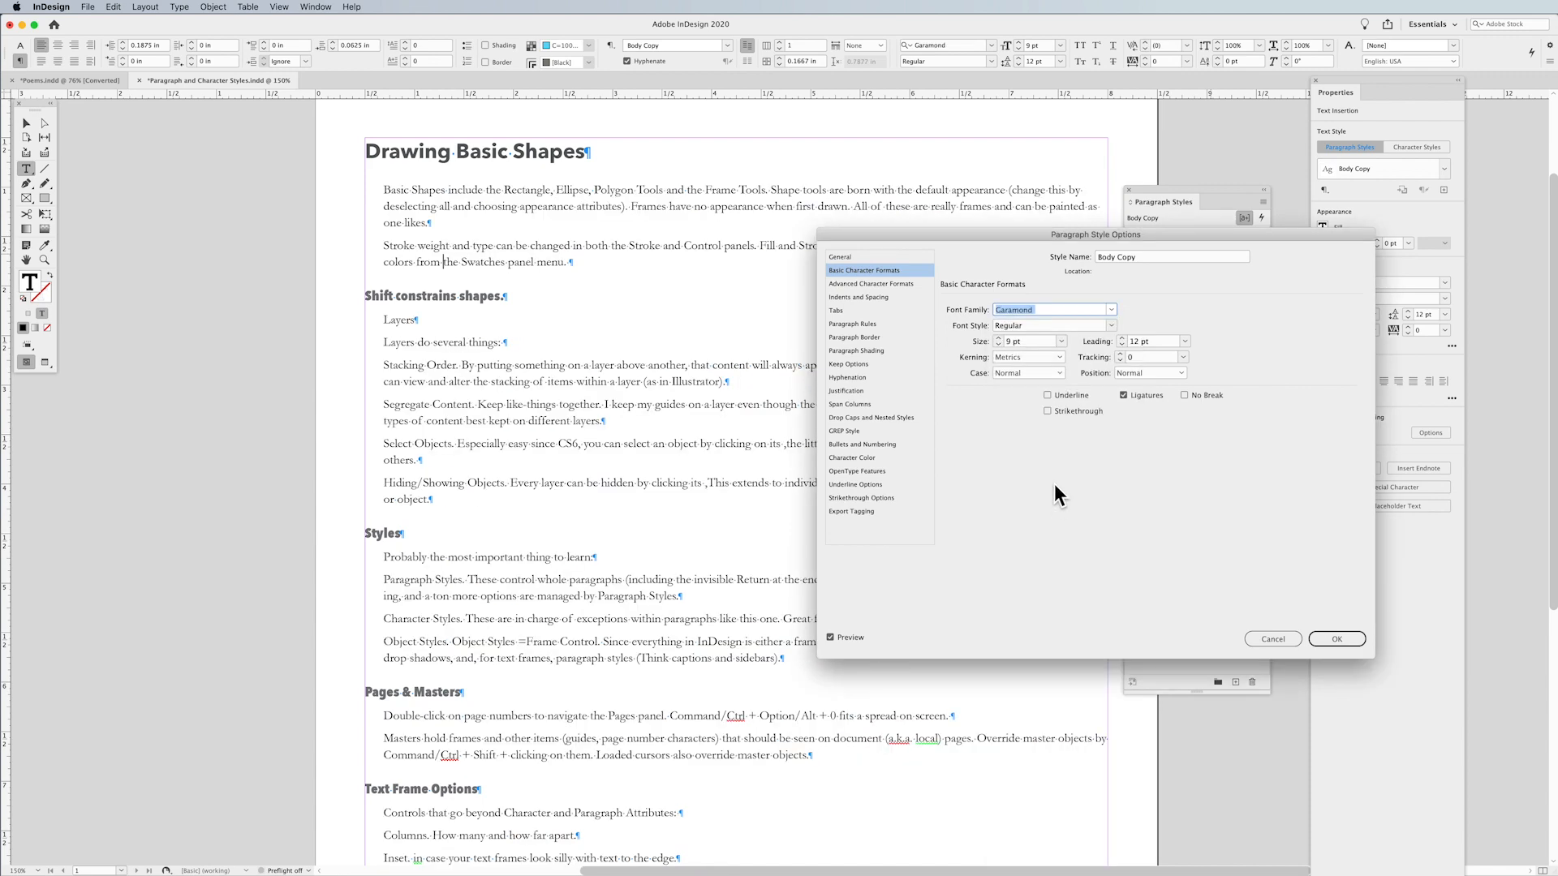
{"action": "left_click", "coordinate": [999, 338]}
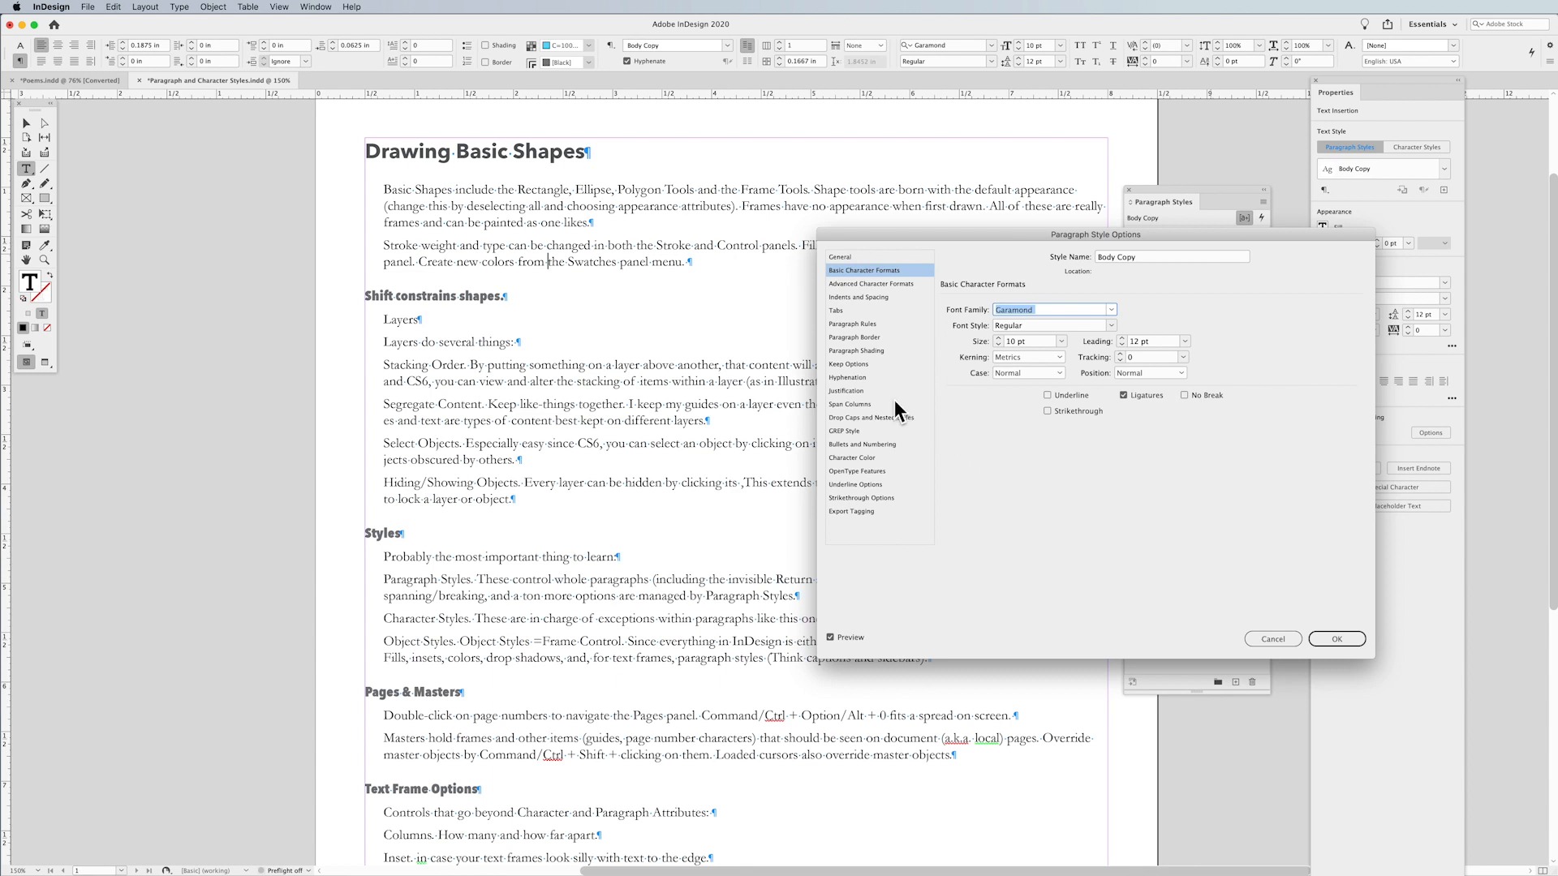
Turn off hyphenation in the Body Copy style and save the style.
{"action": "left_click", "coordinate": [853, 377]}
{"action": "left_click", "coordinate": [958, 304]}
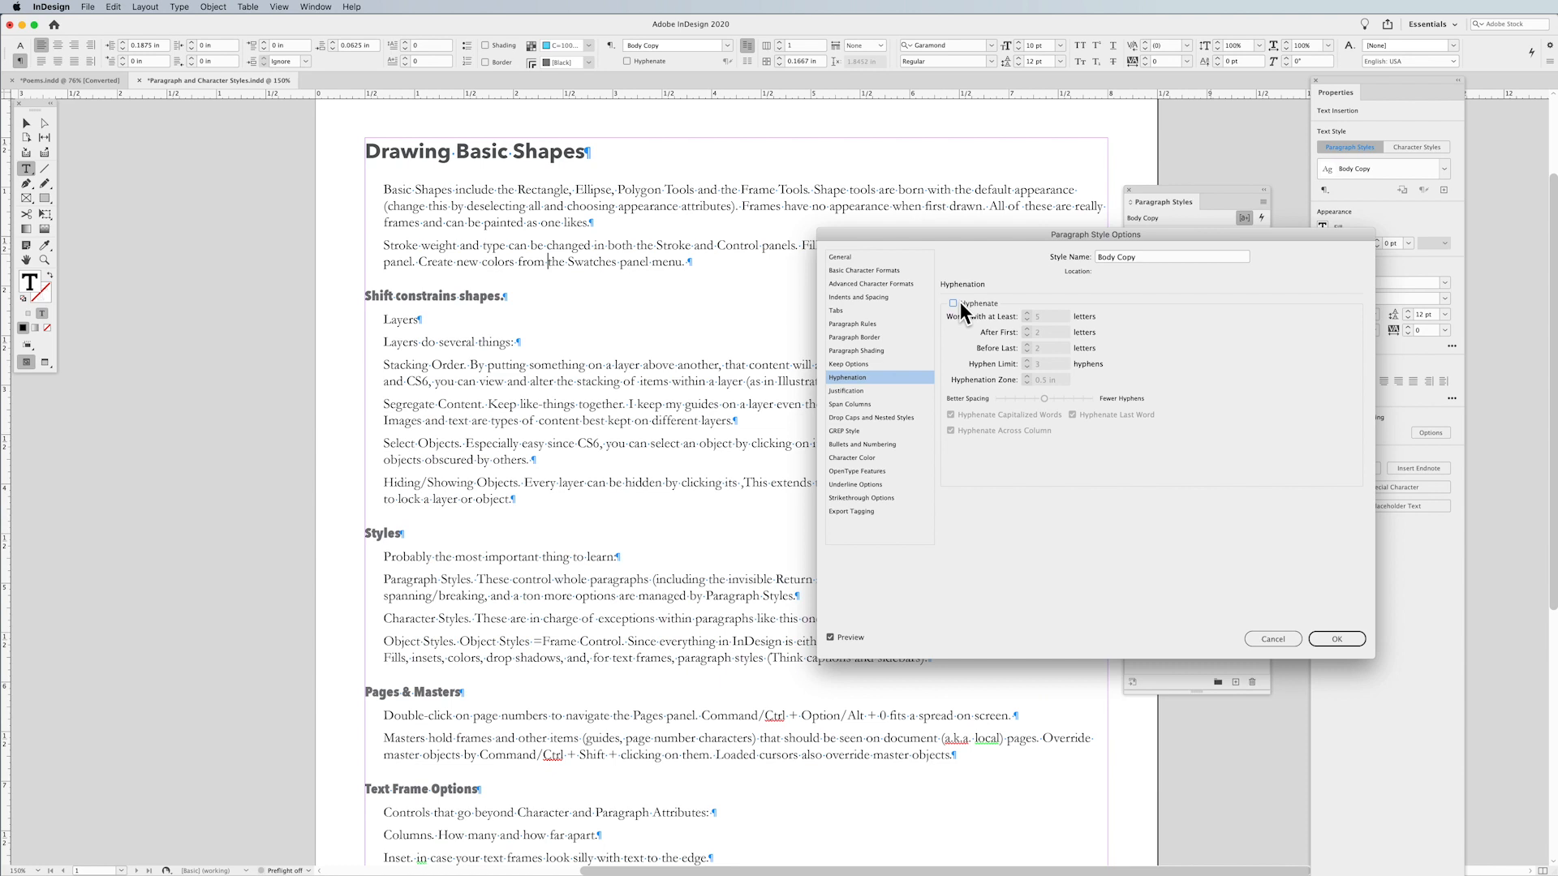
{"action": "left_click", "coordinate": [1315, 637]}
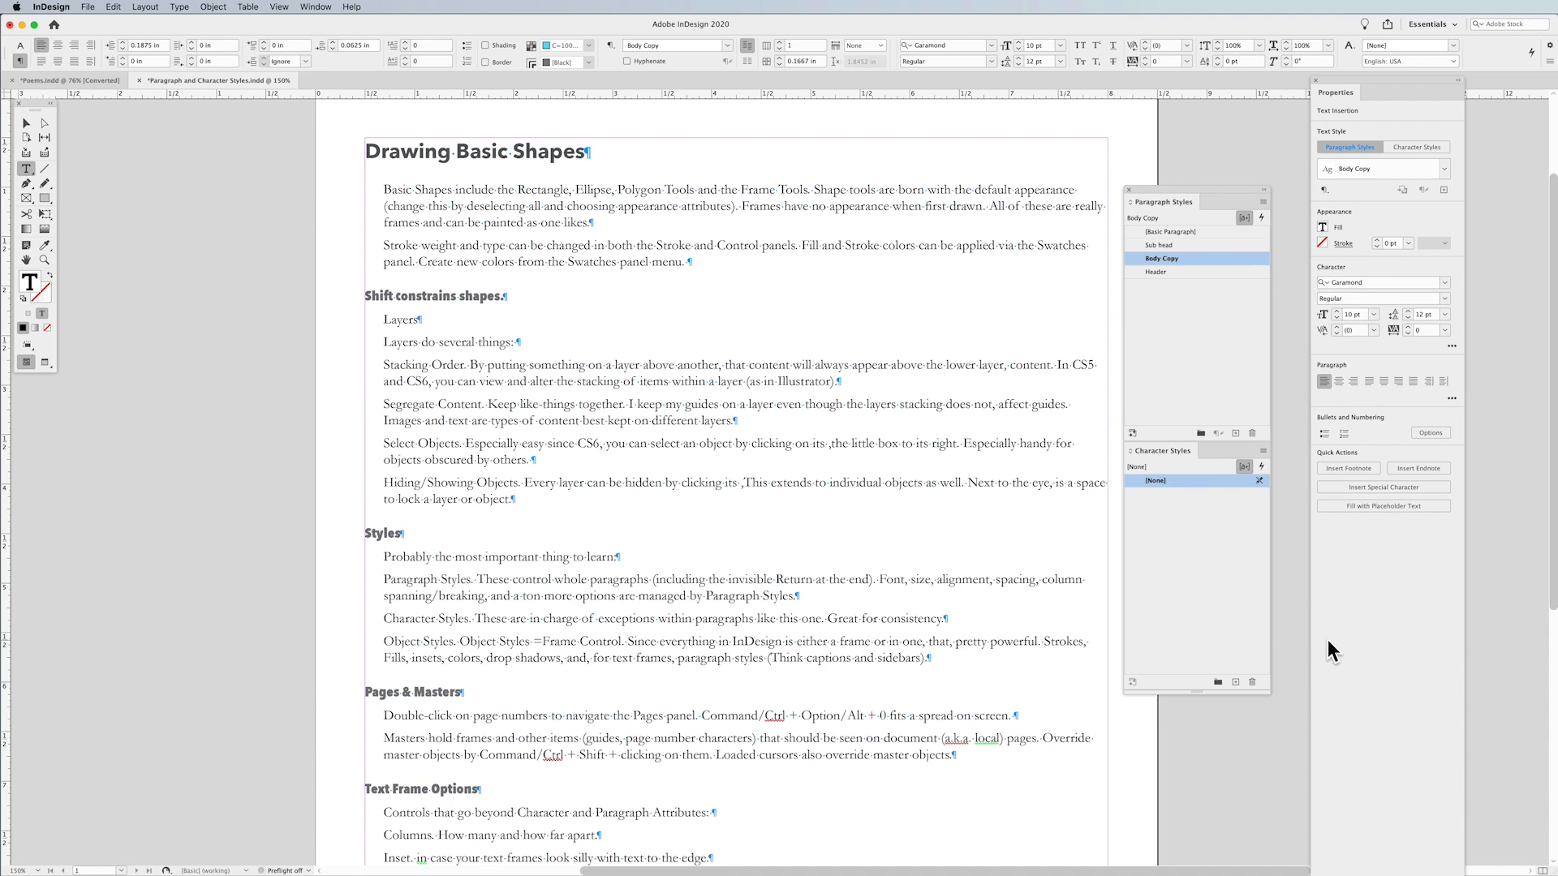
Select the whole "Stroke weight and type" paragraph and change its font family to Gotham as a local override.
{"action": "double_click", "coordinate": [538, 258]}
{"action": "triple_click", "coordinate": [538, 258]}
{"action": "left_click", "coordinate": [538, 257]}
{"action": "left_click", "coordinate": [538, 258]}
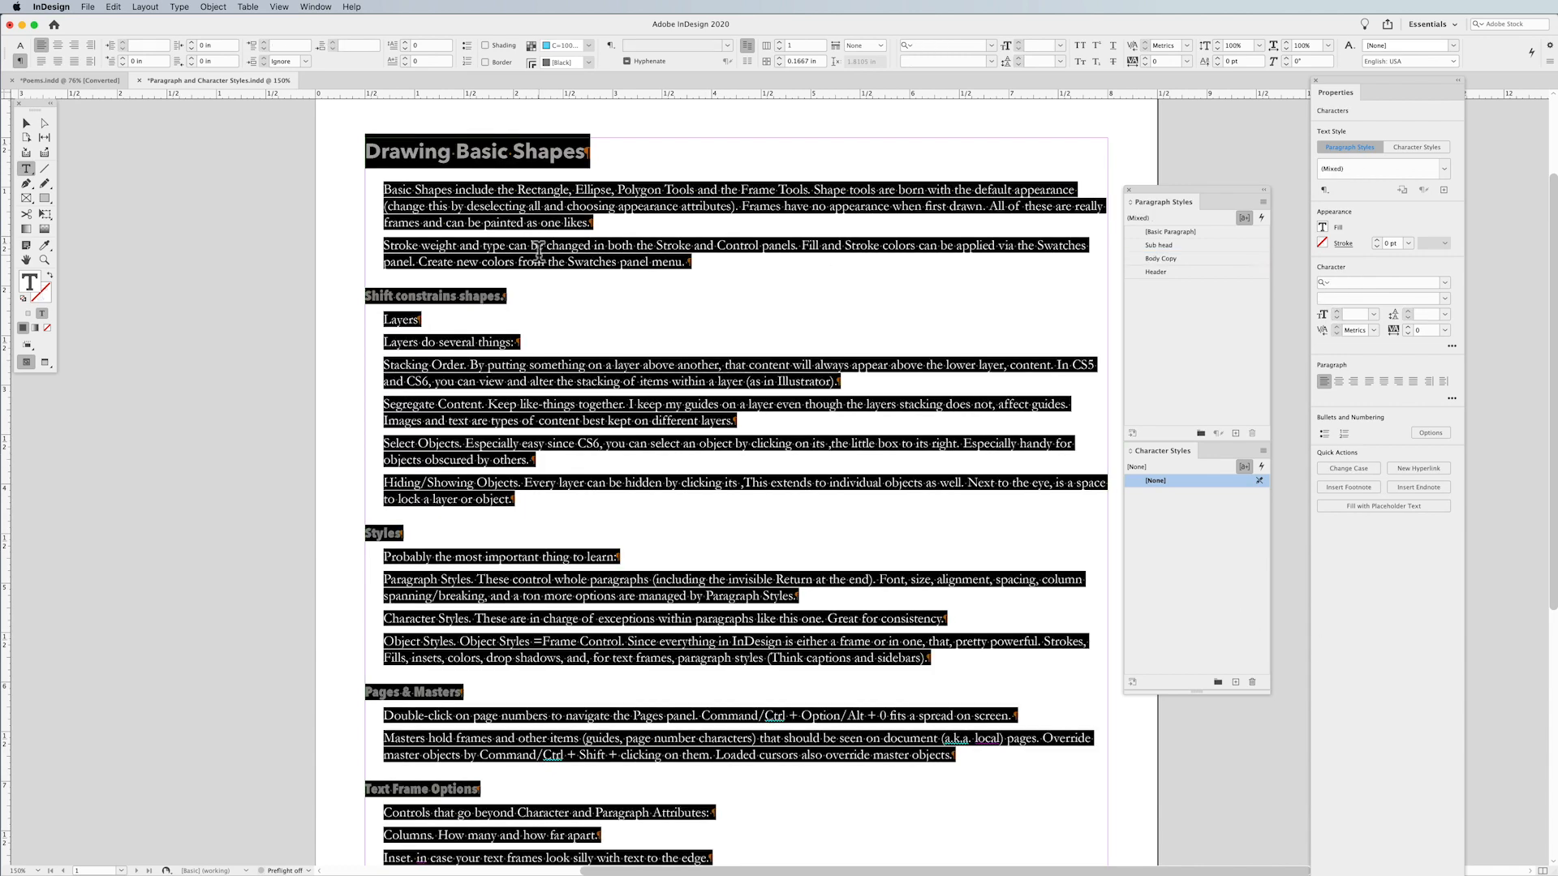
{"action": "left_click", "coordinate": [538, 256]}
{"action": "double_click", "coordinate": [538, 257]}
{"action": "left_click", "coordinate": [538, 257]}
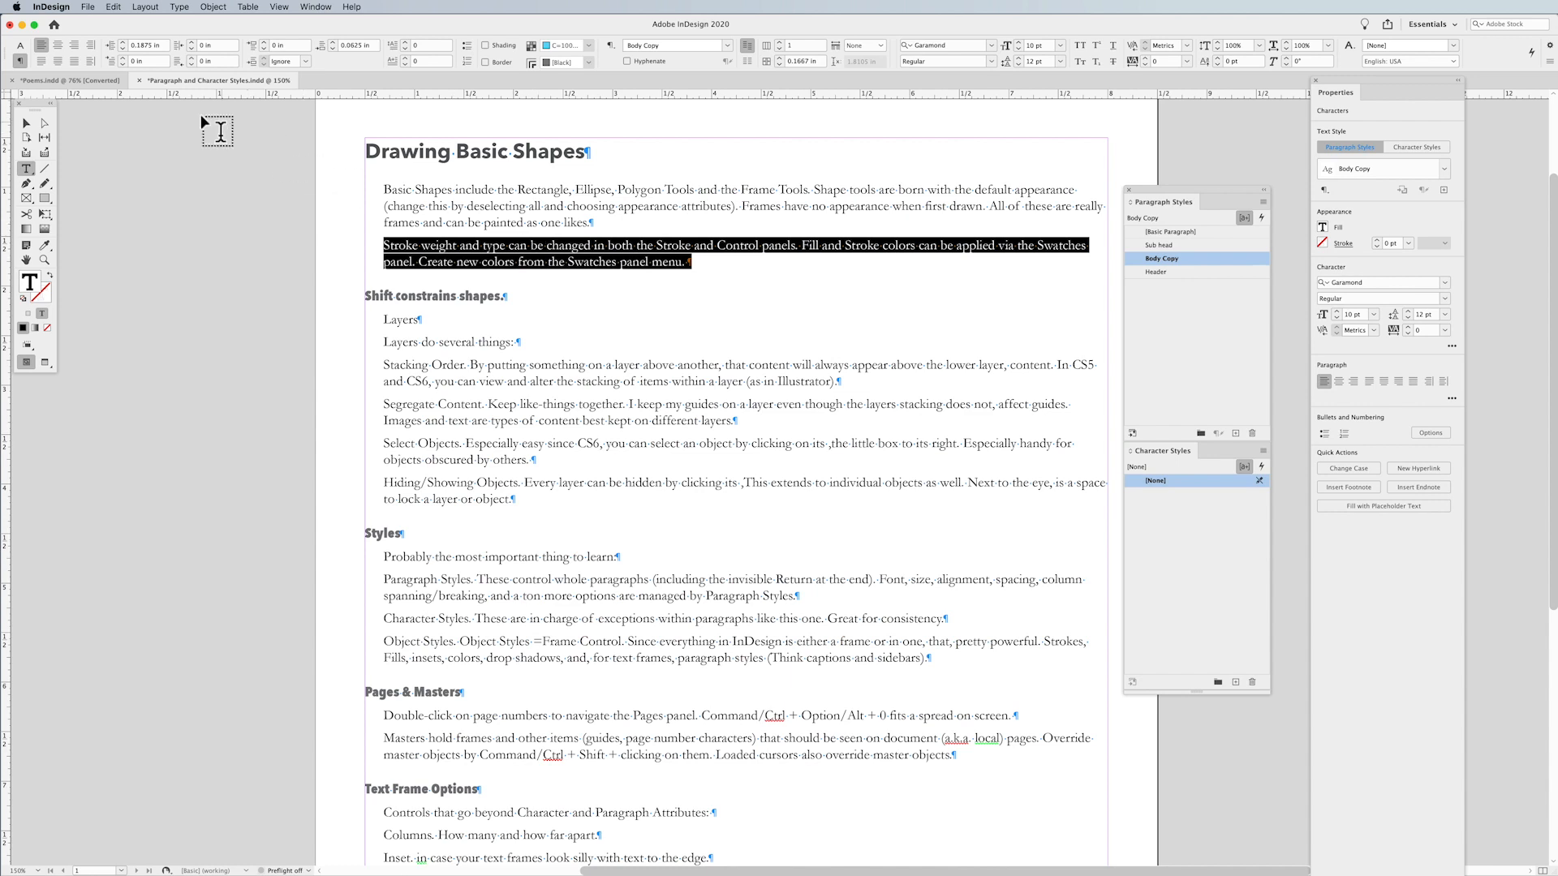
{"action": "left_click", "coordinate": [20, 46]}
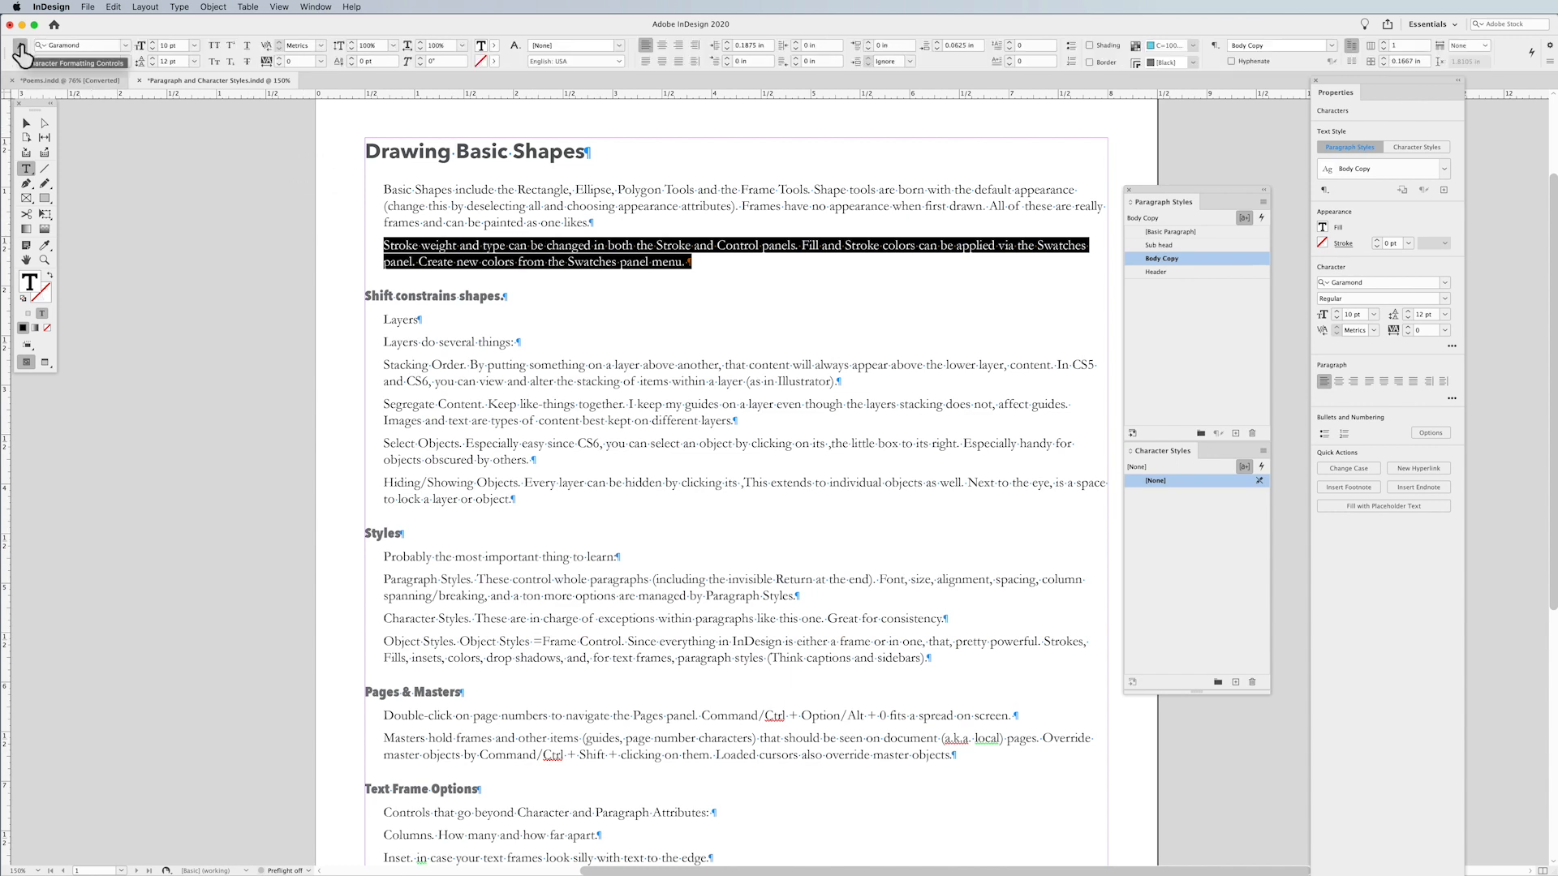
{"action": "left_click", "coordinate": [125, 45]}
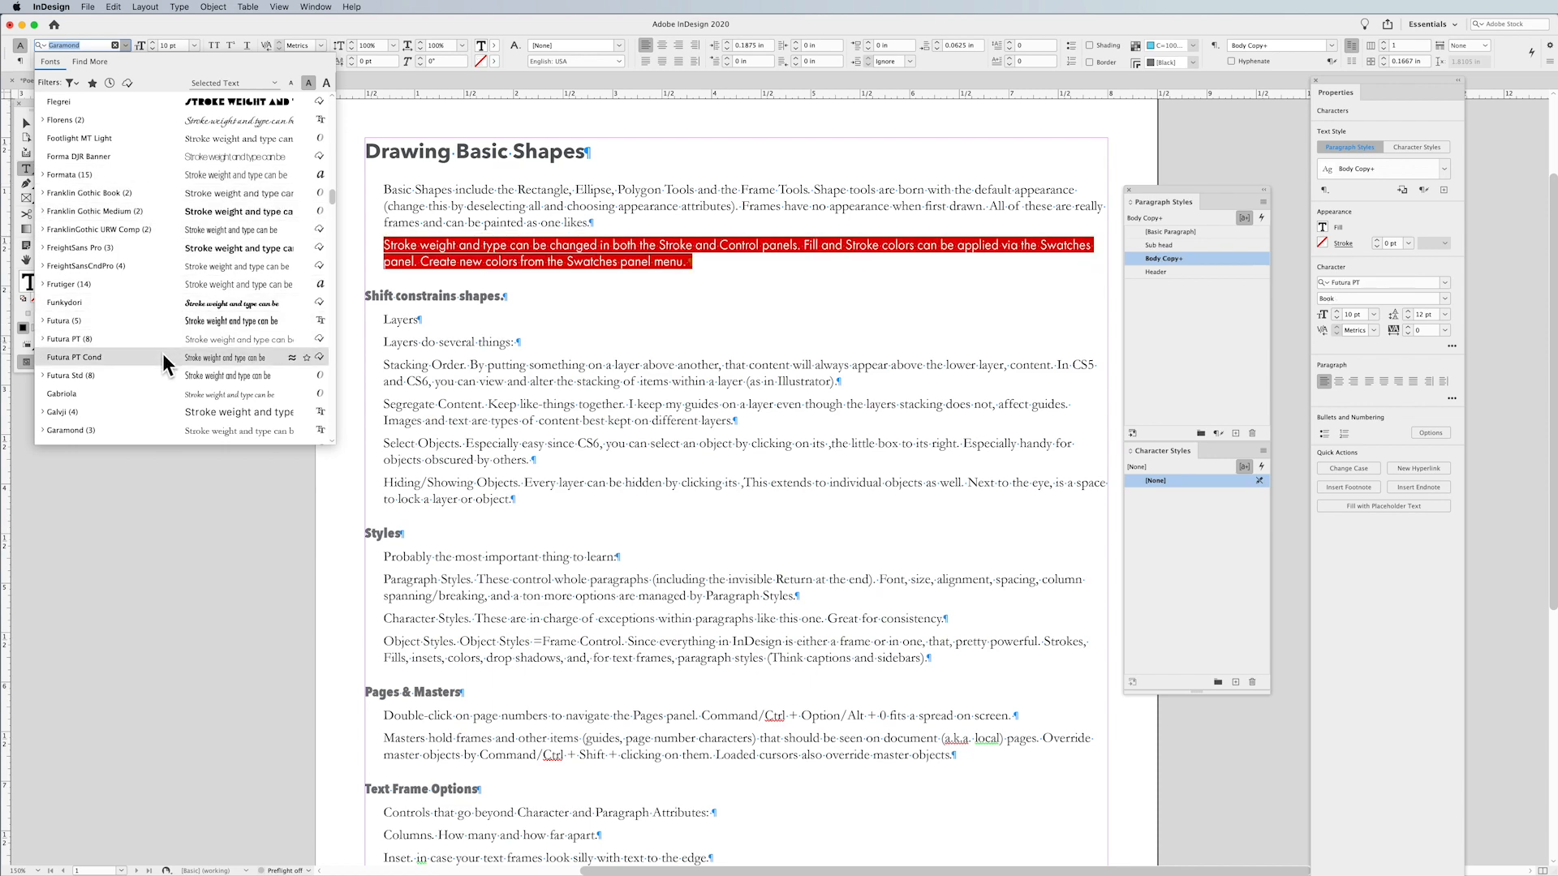
{"action": "scroll", "coordinate": [160, 369], "scroll_direction": "down", "scroll_amount": 3}
{"action": "scroll", "coordinate": [159, 369], "scroll_direction": "down", "scroll_amount": 4}
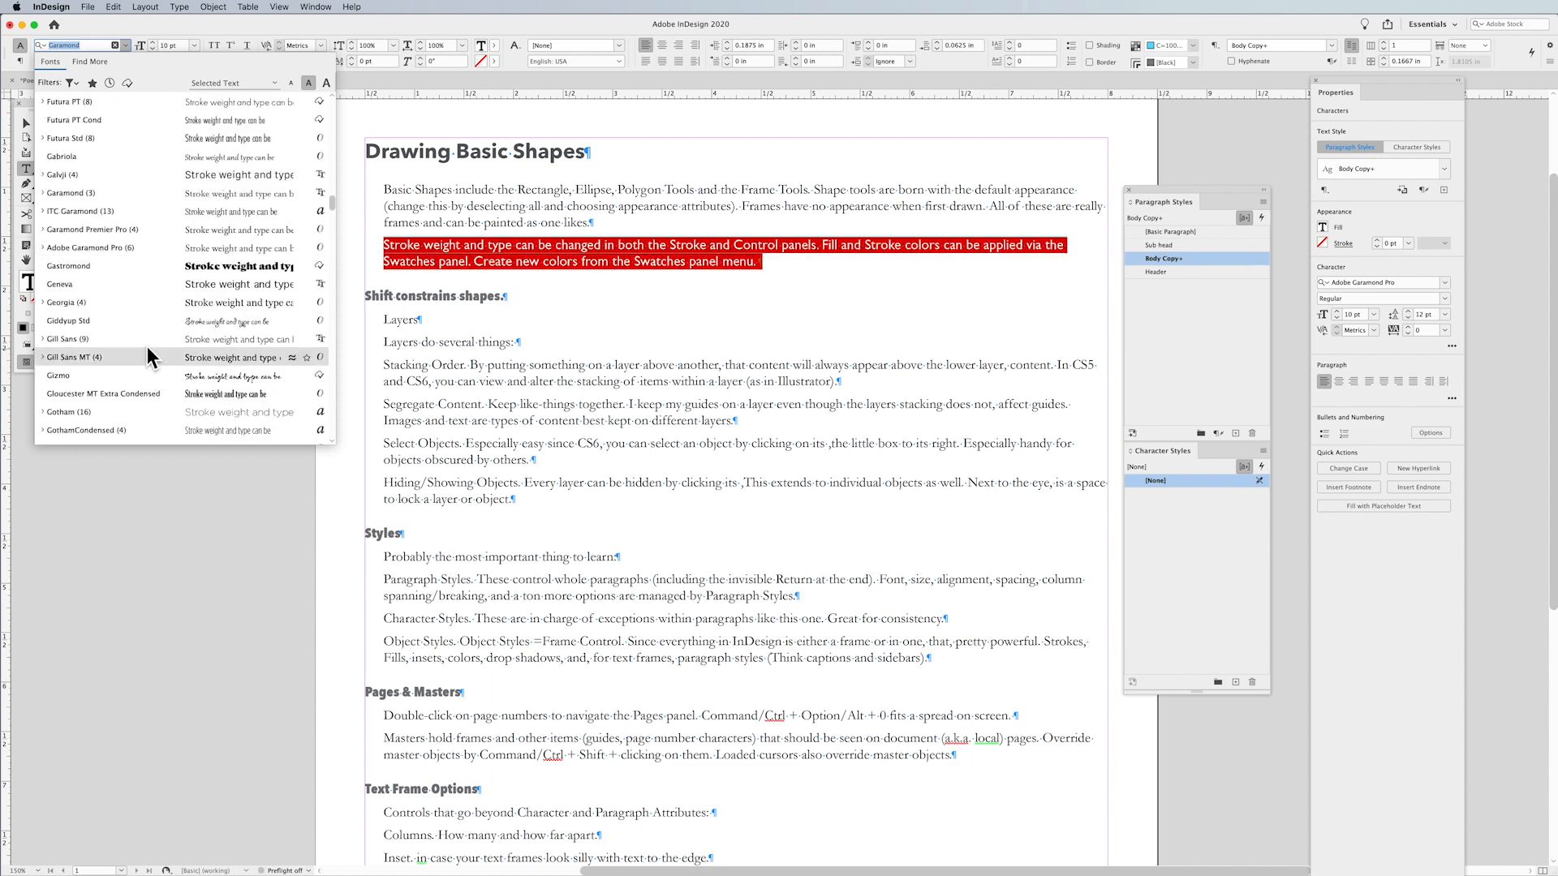
{"action": "scroll", "coordinate": [144, 343], "scroll_direction": "down", "scroll_amount": 1}
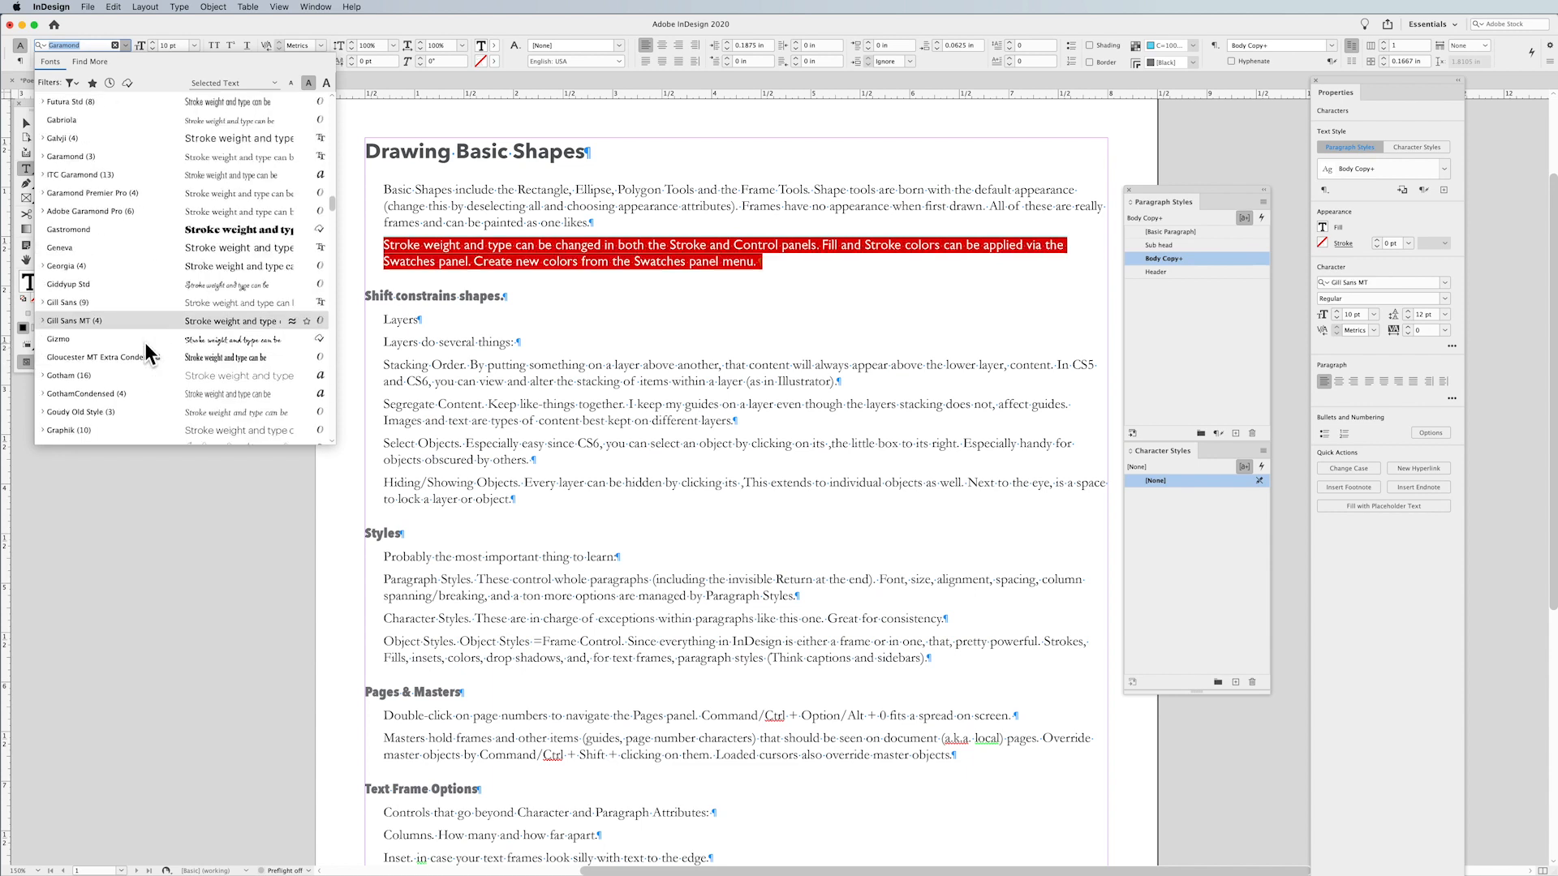
{"action": "scroll", "coordinate": [131, 357], "scroll_direction": "down", "scroll_amount": 1}
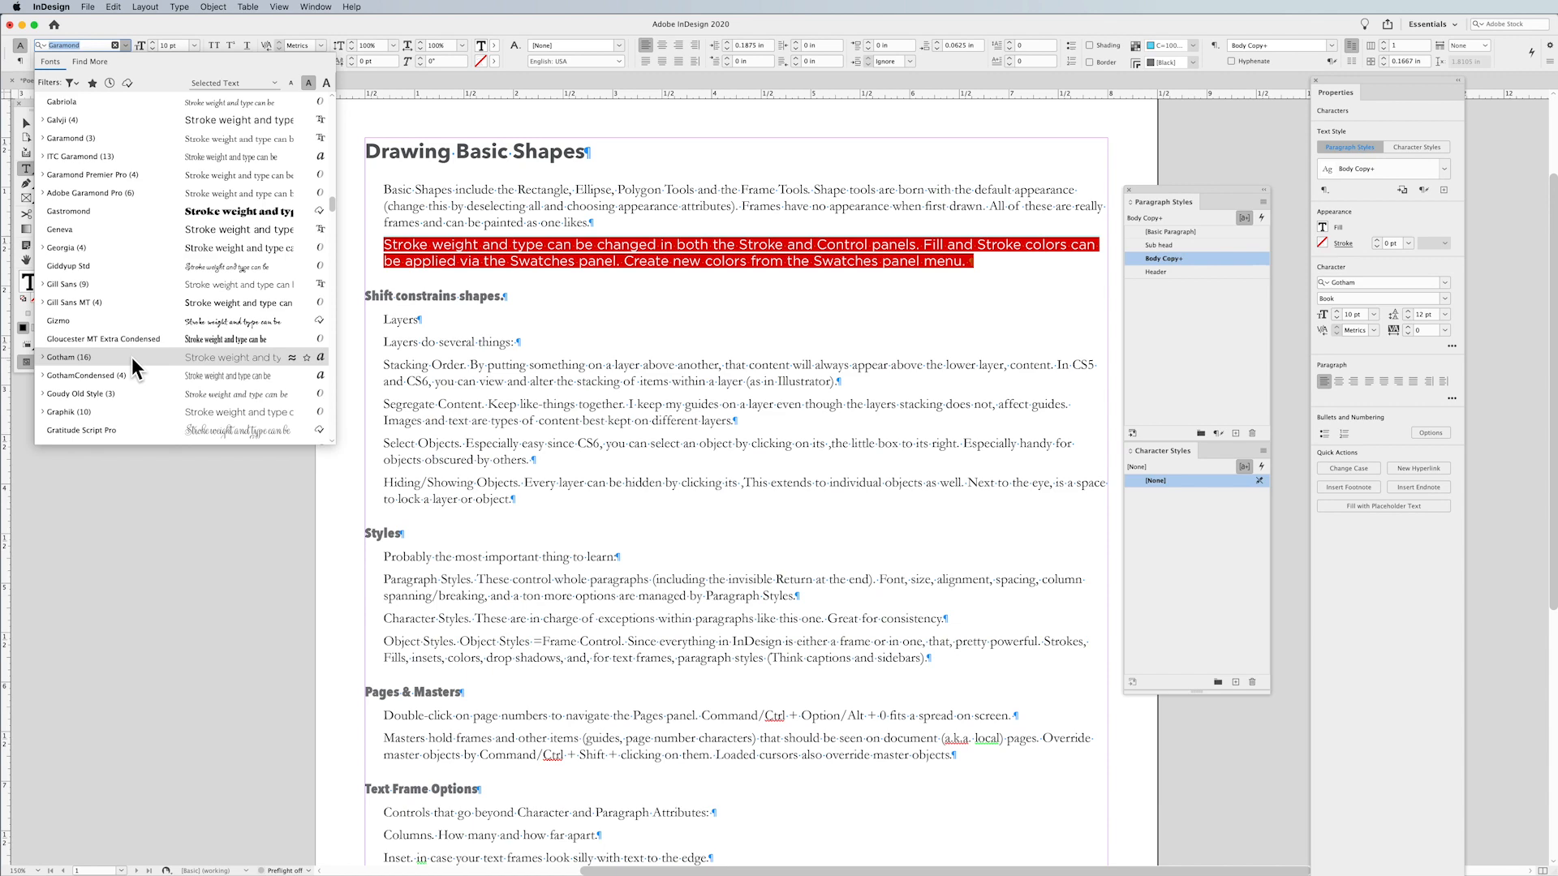
{"action": "left_click", "coordinate": [132, 357]}
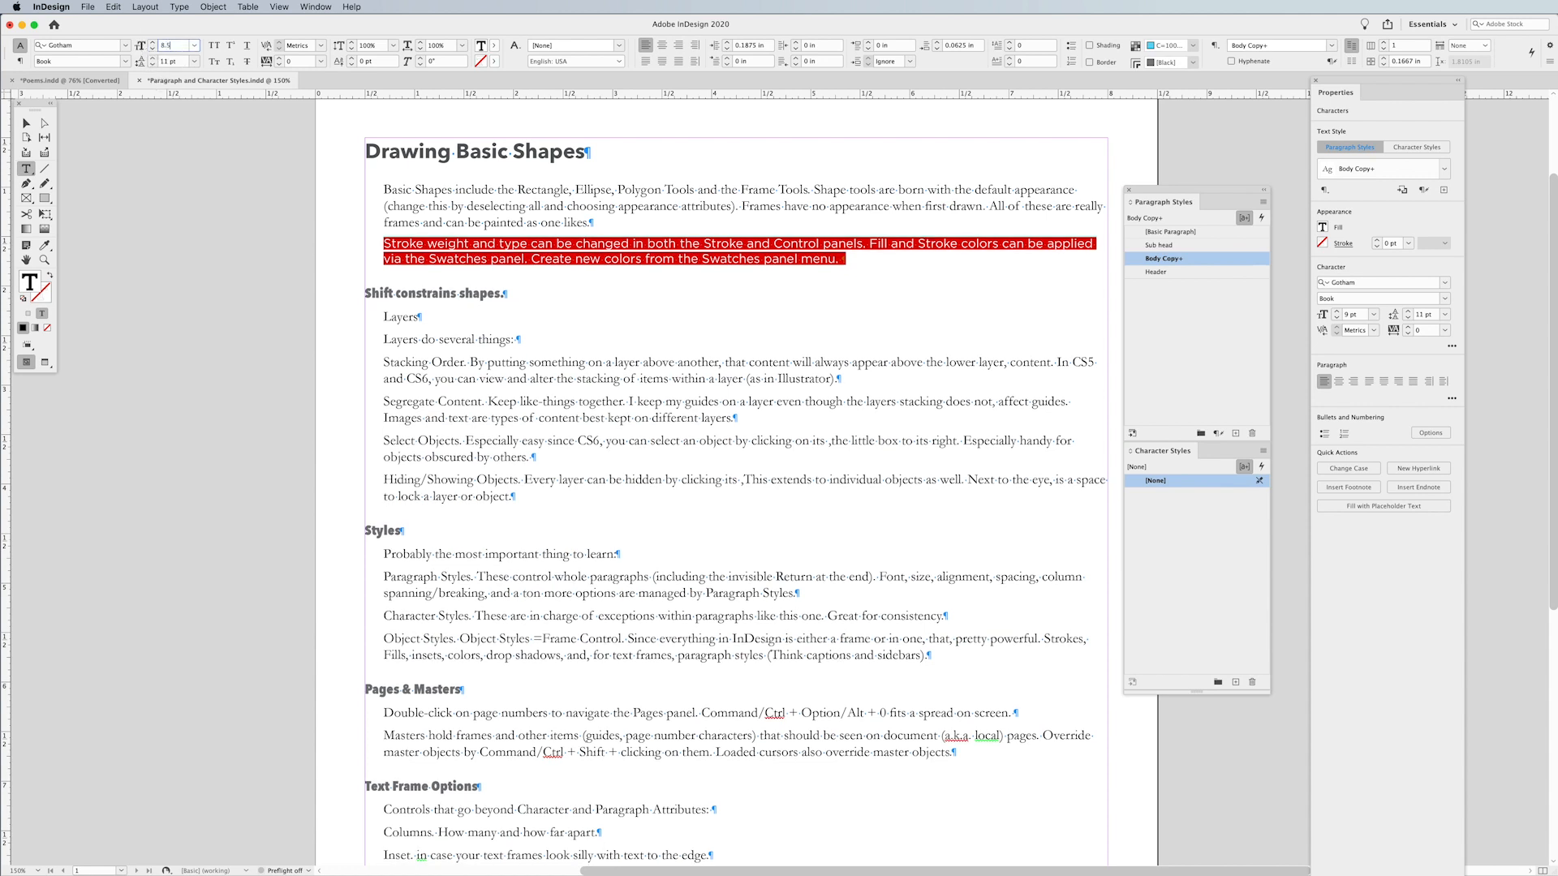
Set the Gotham paragraph's font size to 8.5 pt and its leading to 11 pt, and deselect the text.
{"action": "key", "text": "Return"}
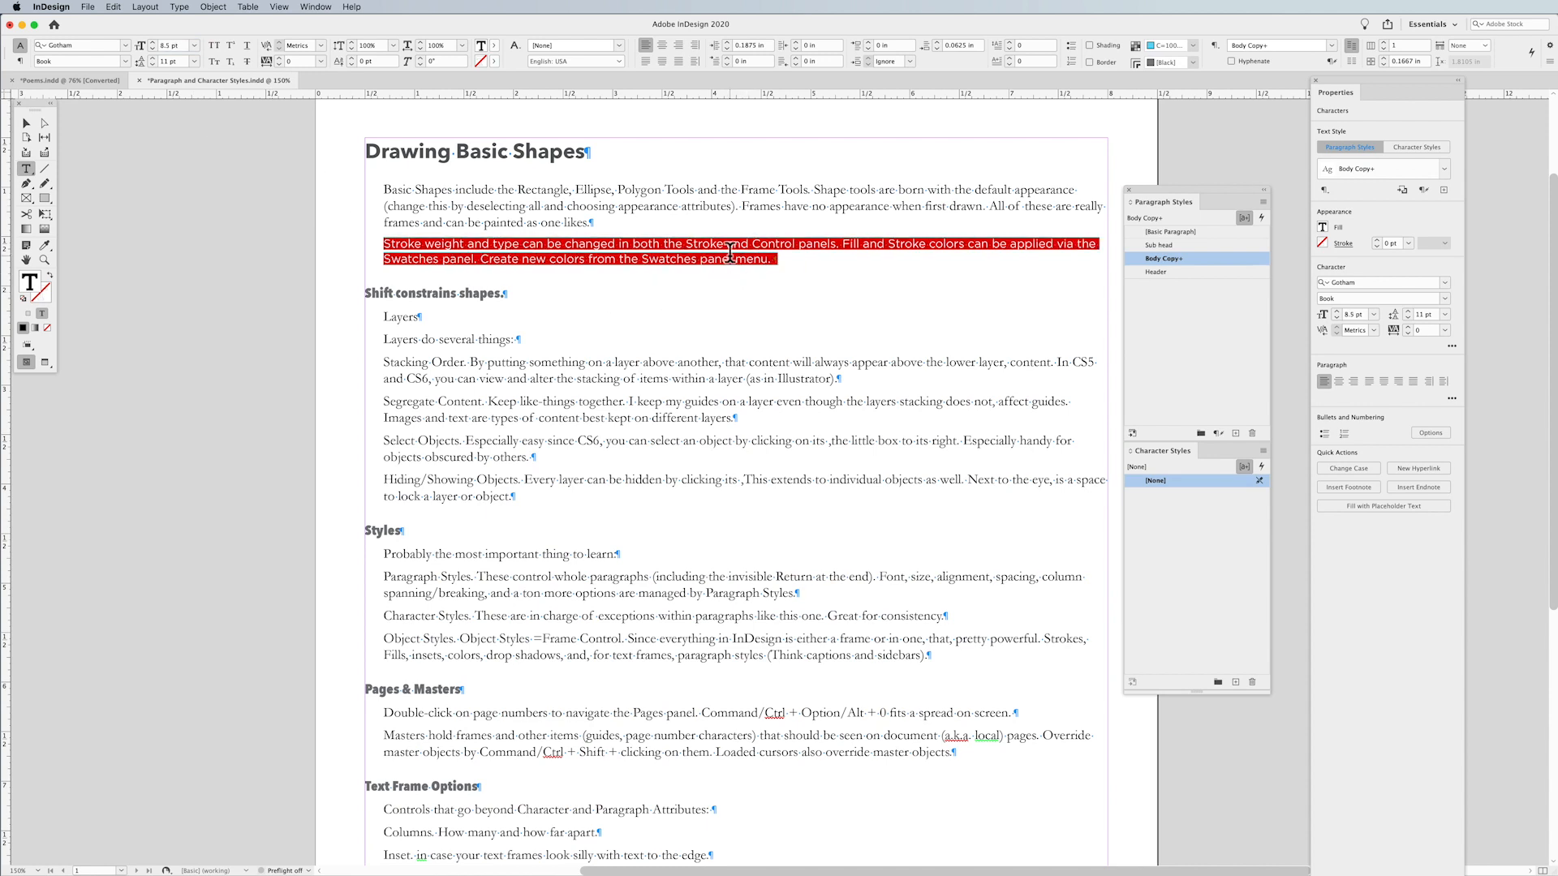
{"action": "left_click", "coordinate": [730, 253]}
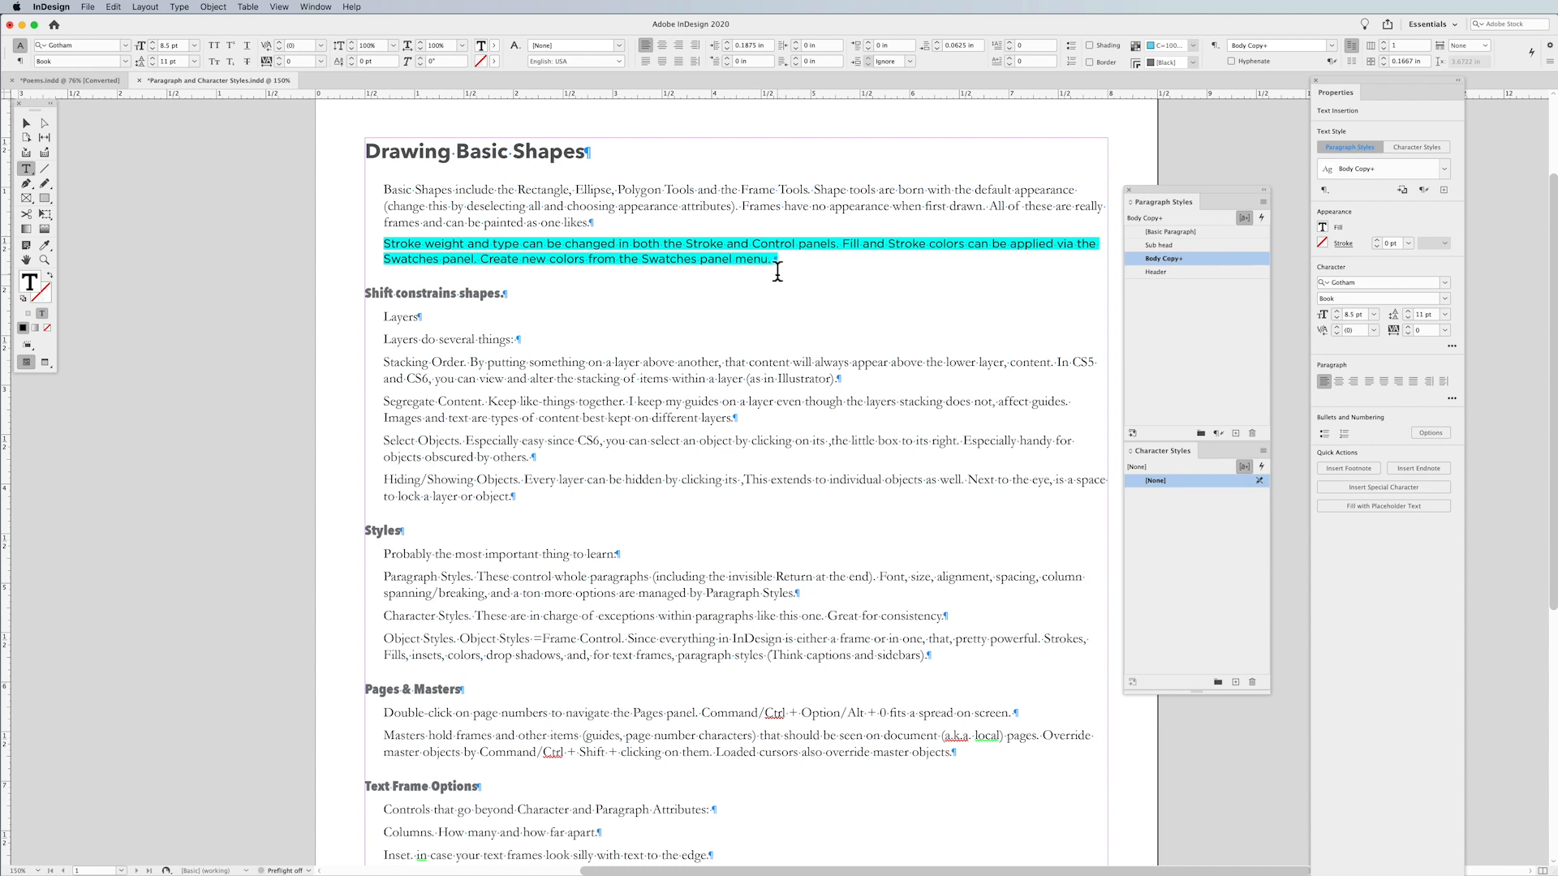
Toggle the style override highlighting off and on, then redefine the Body Copy style from the Gotham "Stroke weight and type" paragraph.
{"action": "left_click", "coordinate": [1243, 219]}
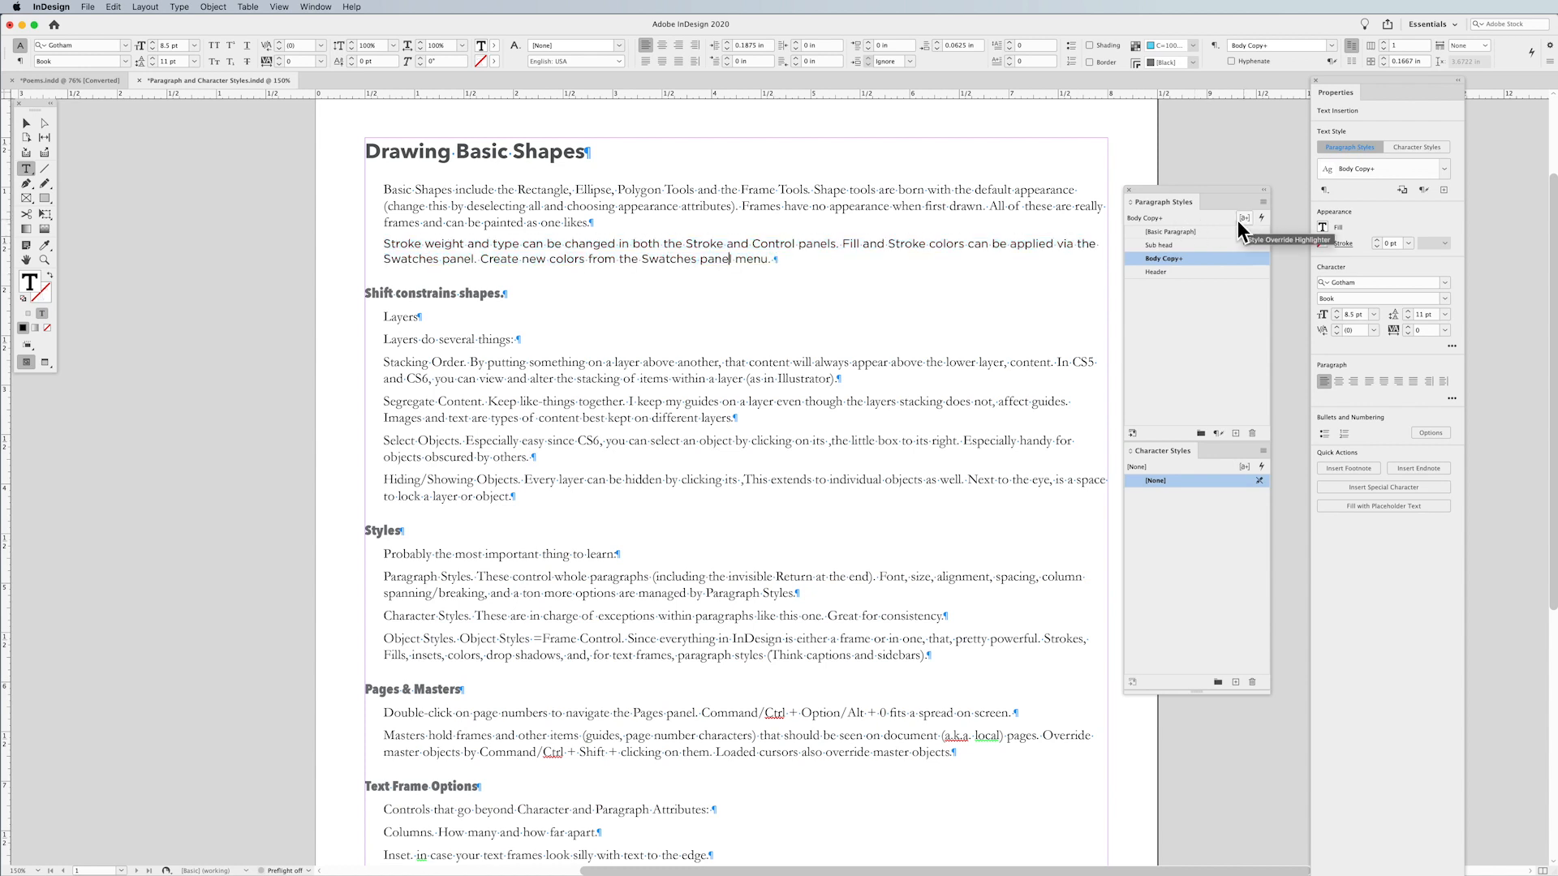
{"action": "left_click", "coordinate": [1244, 219]}
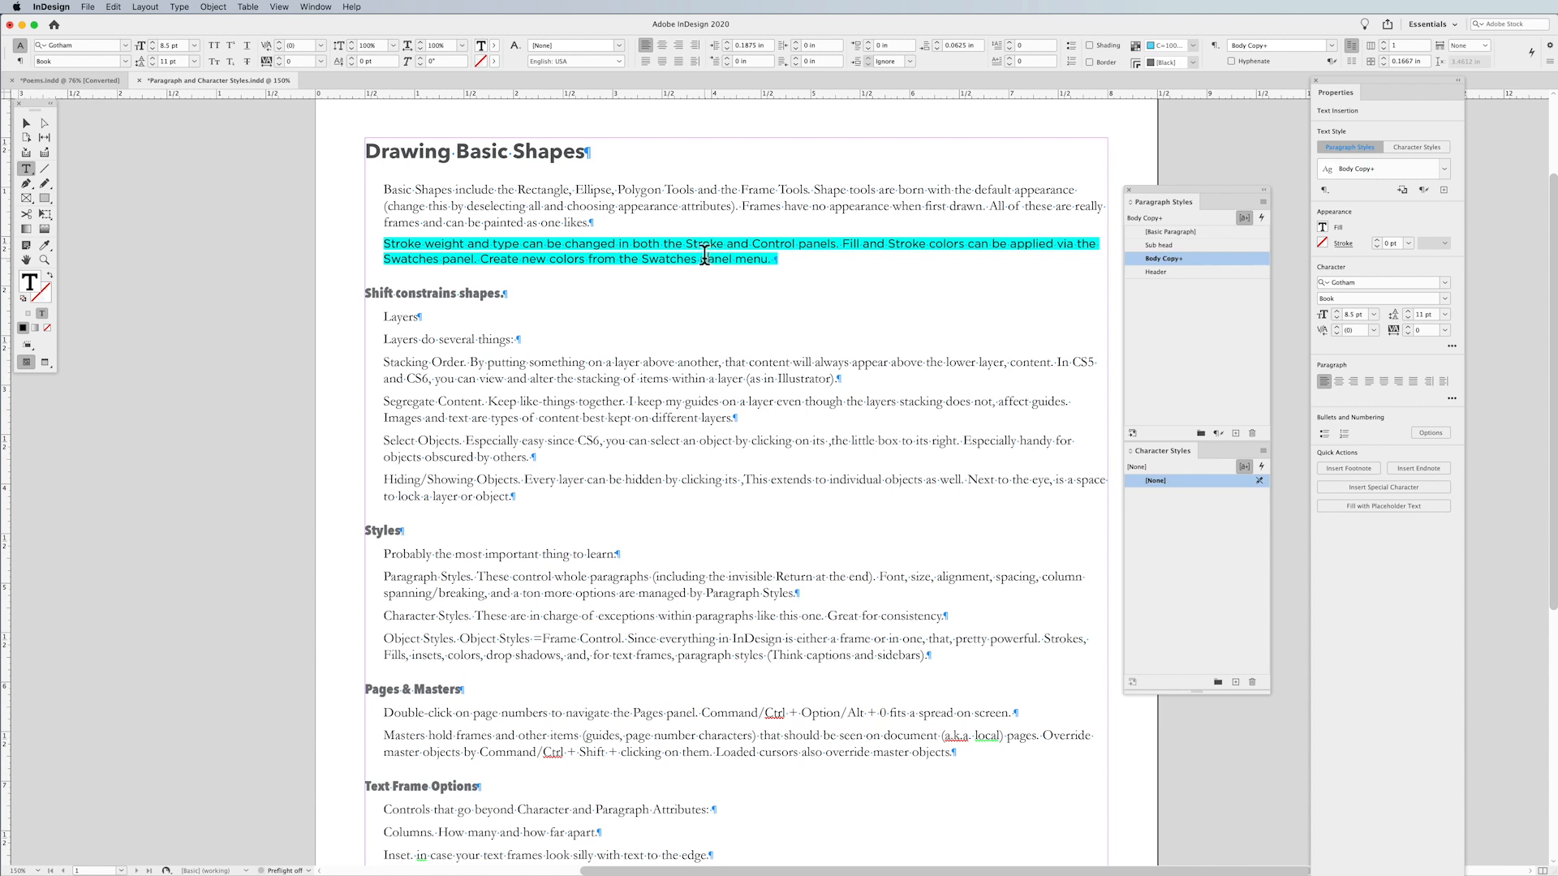
{"action": "mouse_move", "coordinate": [1185, 261]}
{"action": "left_click_drag", "start_coordinate": [410, 243], "coordinate": [696, 255]}
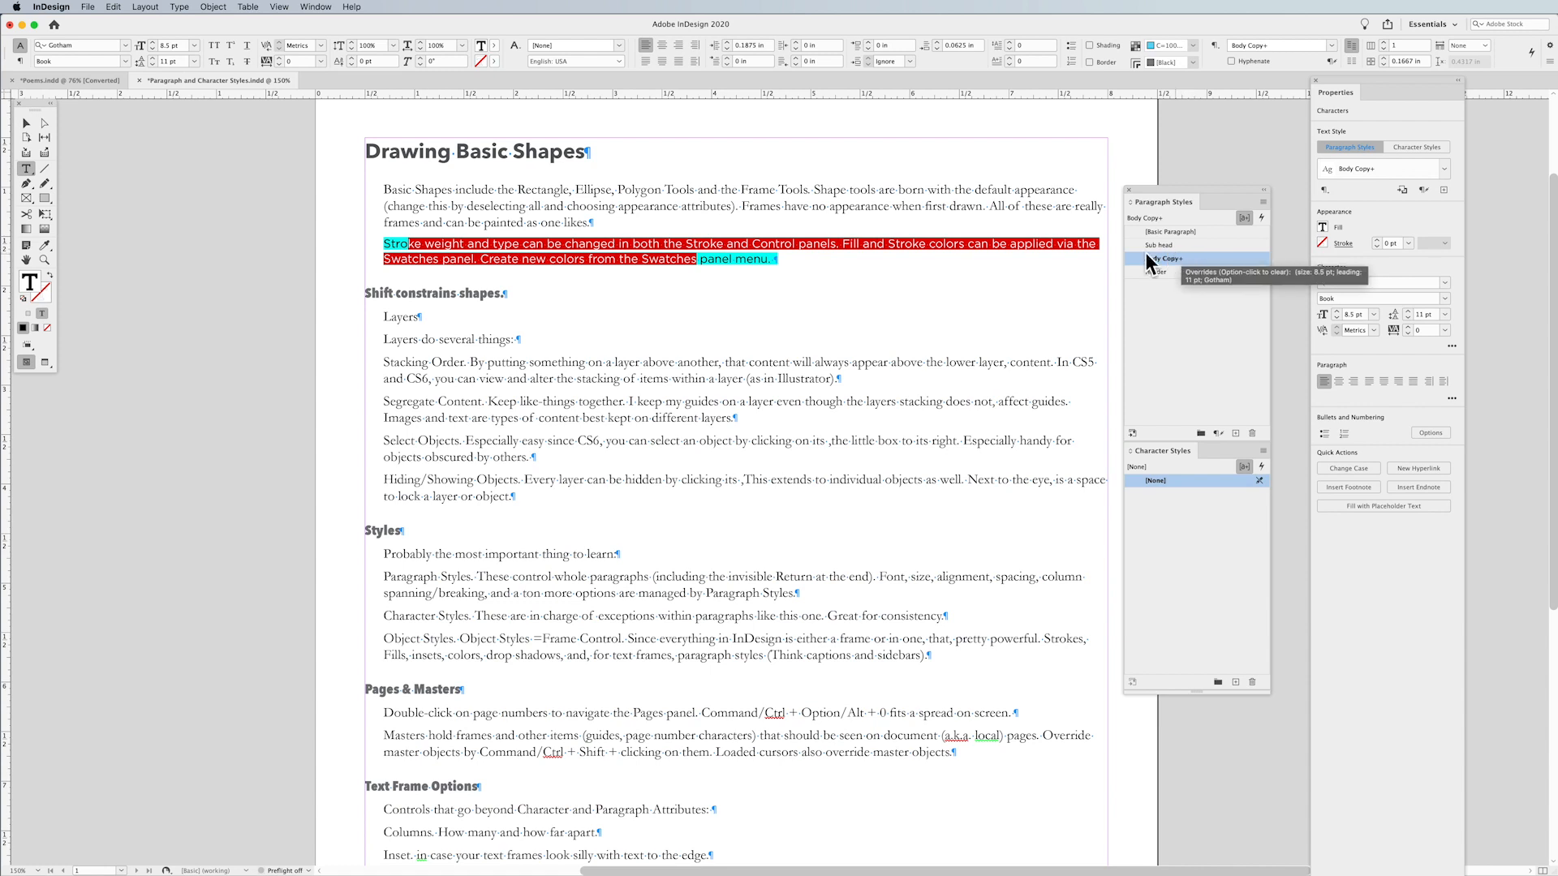
{"action": "right_click", "coordinate": [1193, 260]}
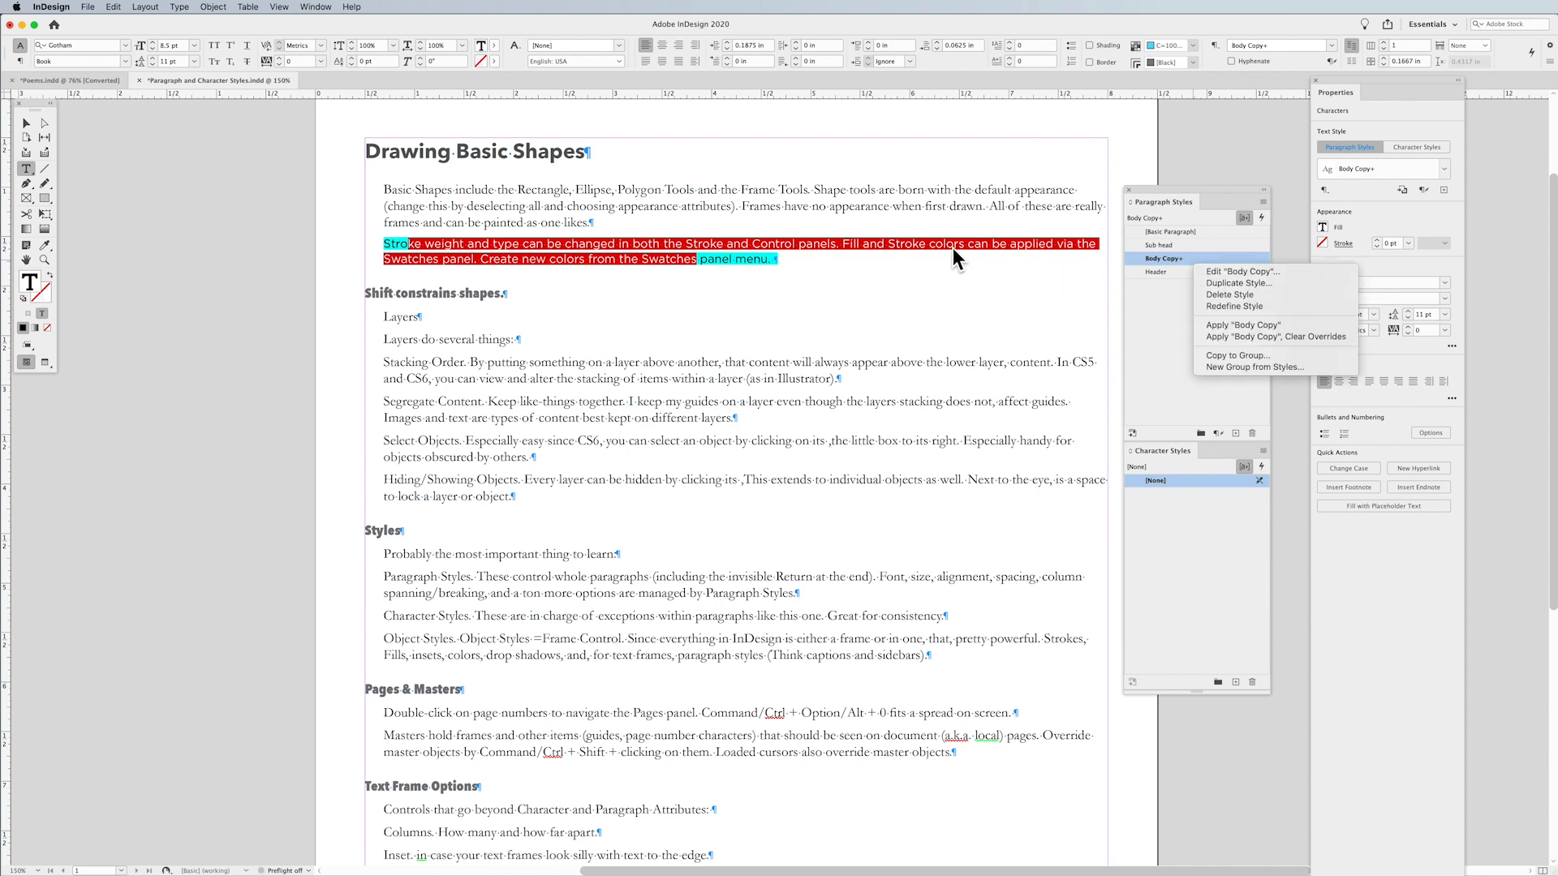
{"action": "left_click", "coordinate": [1252, 309]}
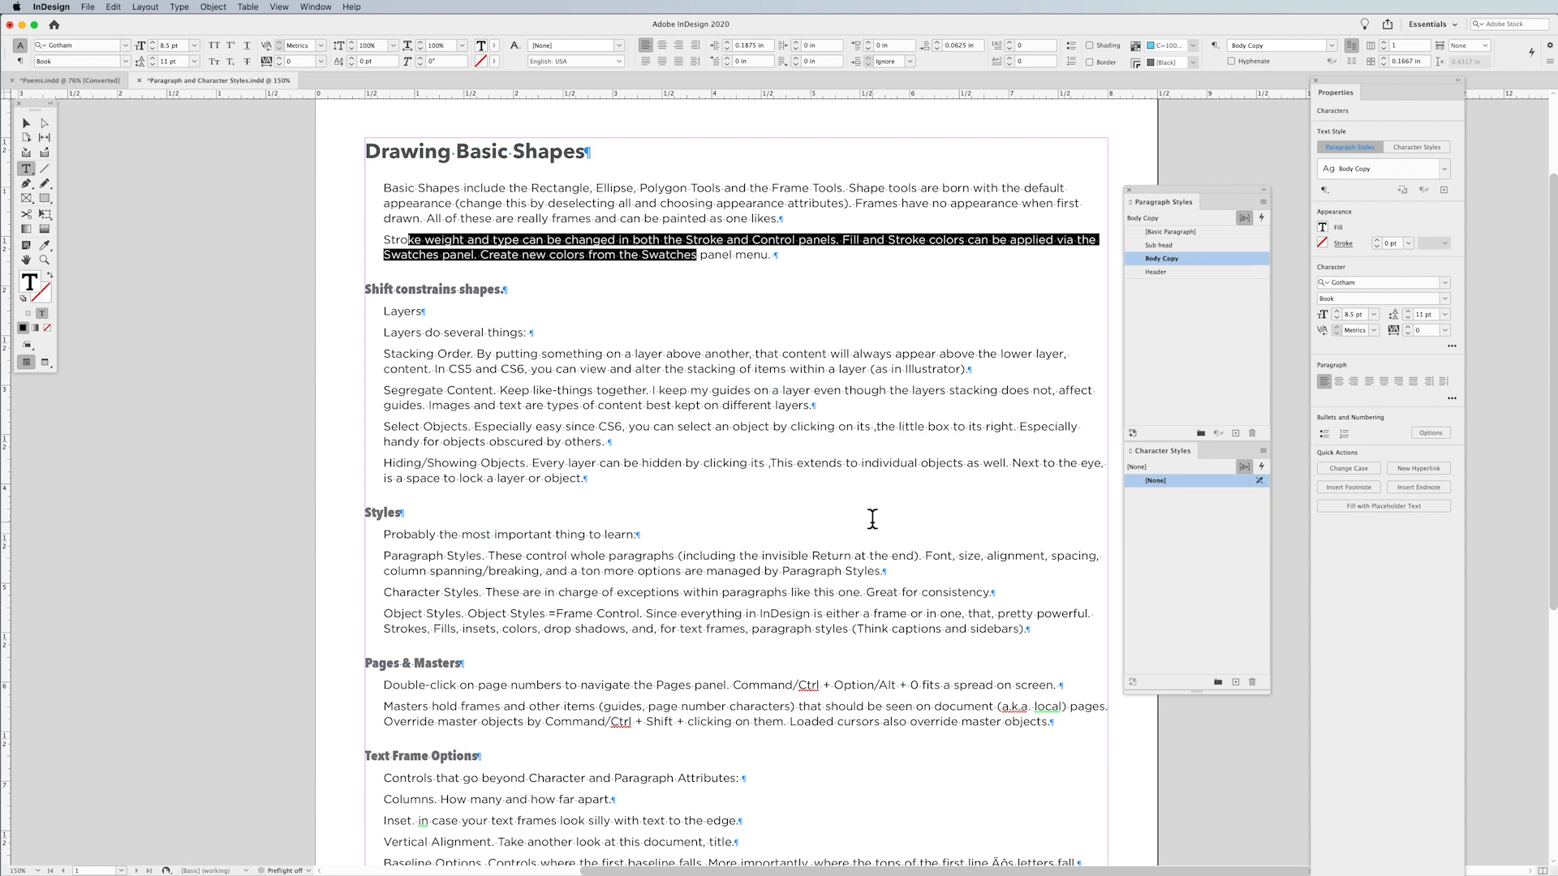
Select the whole "Stroke weight and type" paragraph and set its tracking to -20.
{"action": "triple_click", "coordinate": [725, 241]}
{"action": "left_click", "coordinate": [724, 240]}
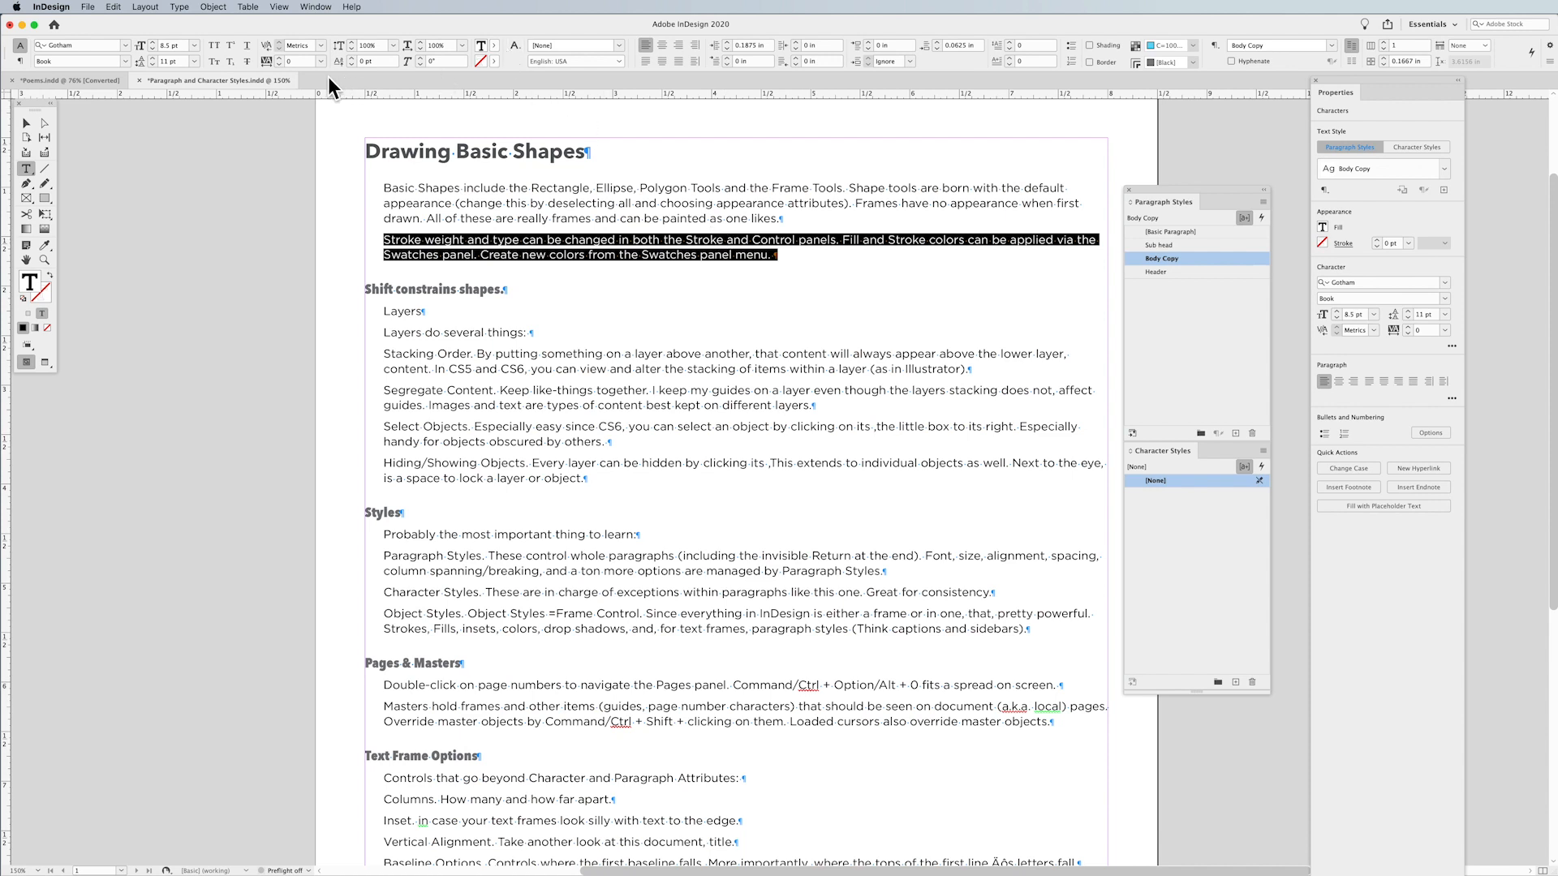
{"action": "left_click", "coordinate": [280, 63]}
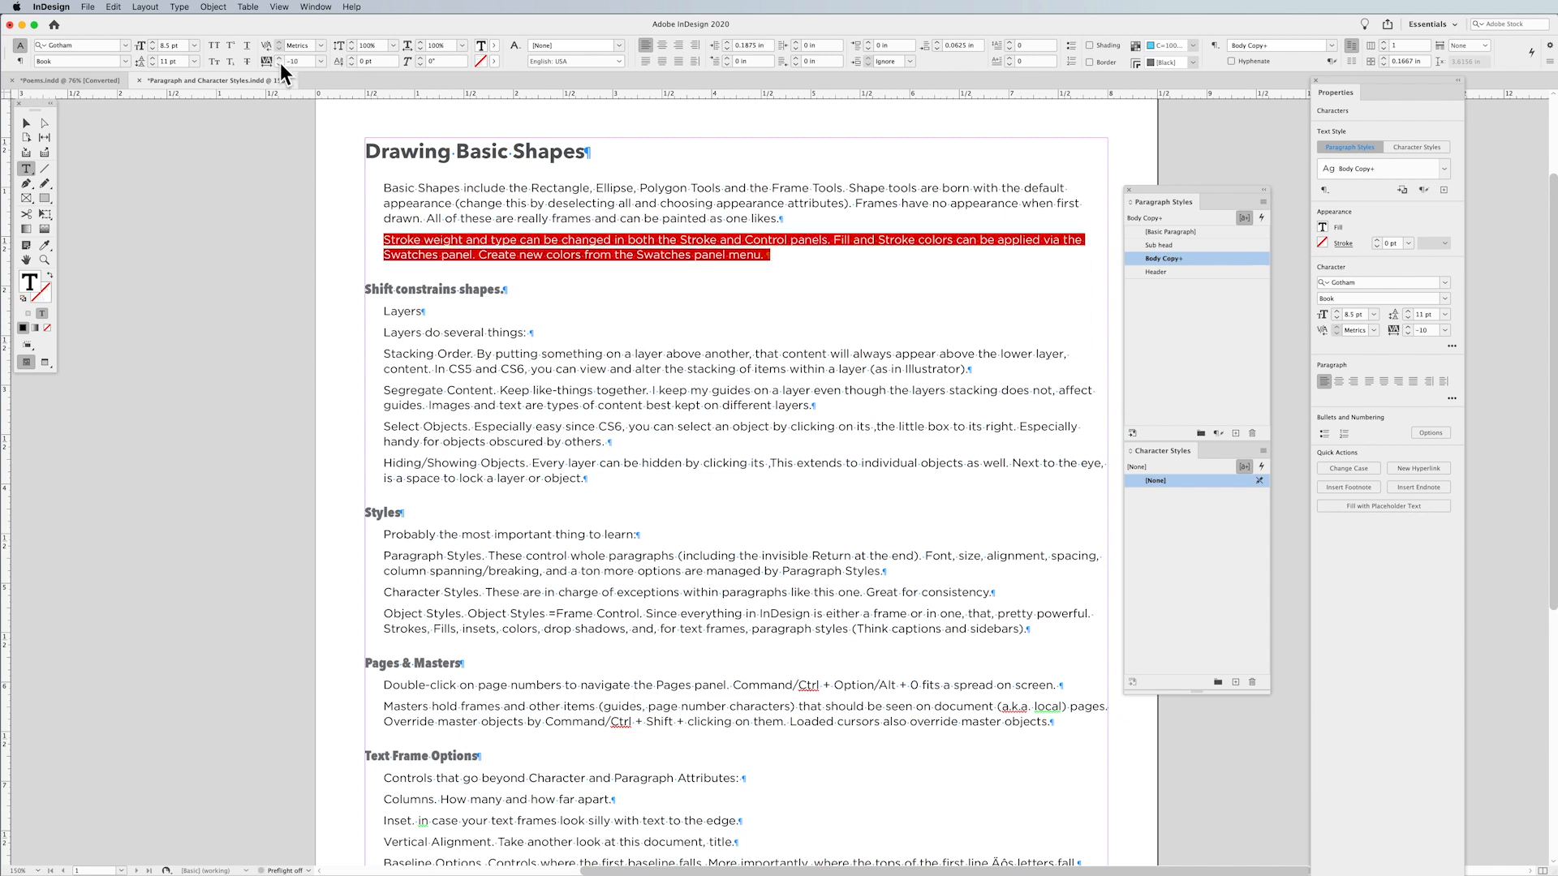
{"action": "left_click", "coordinate": [280, 62]}
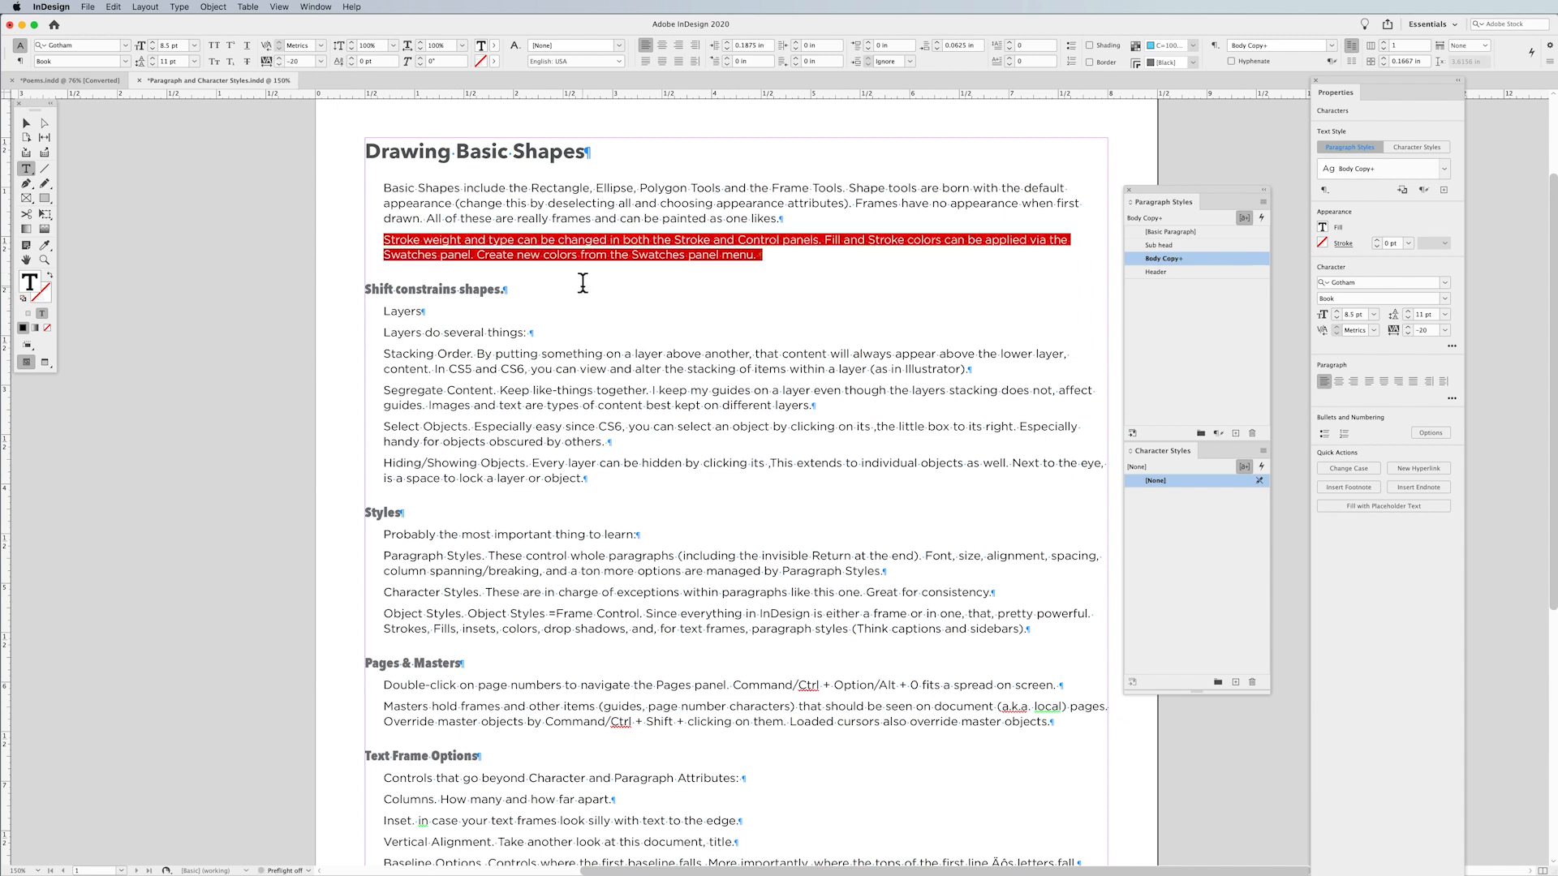
Redefine the Body Copy style from part of the -20 tracked "Stroke weight and type" text, and deselect the text.
{"action": "left_click", "coordinate": [889, 244]}
{"action": "left_click_drag", "start_coordinate": [907, 240], "coordinate": [592, 237]}
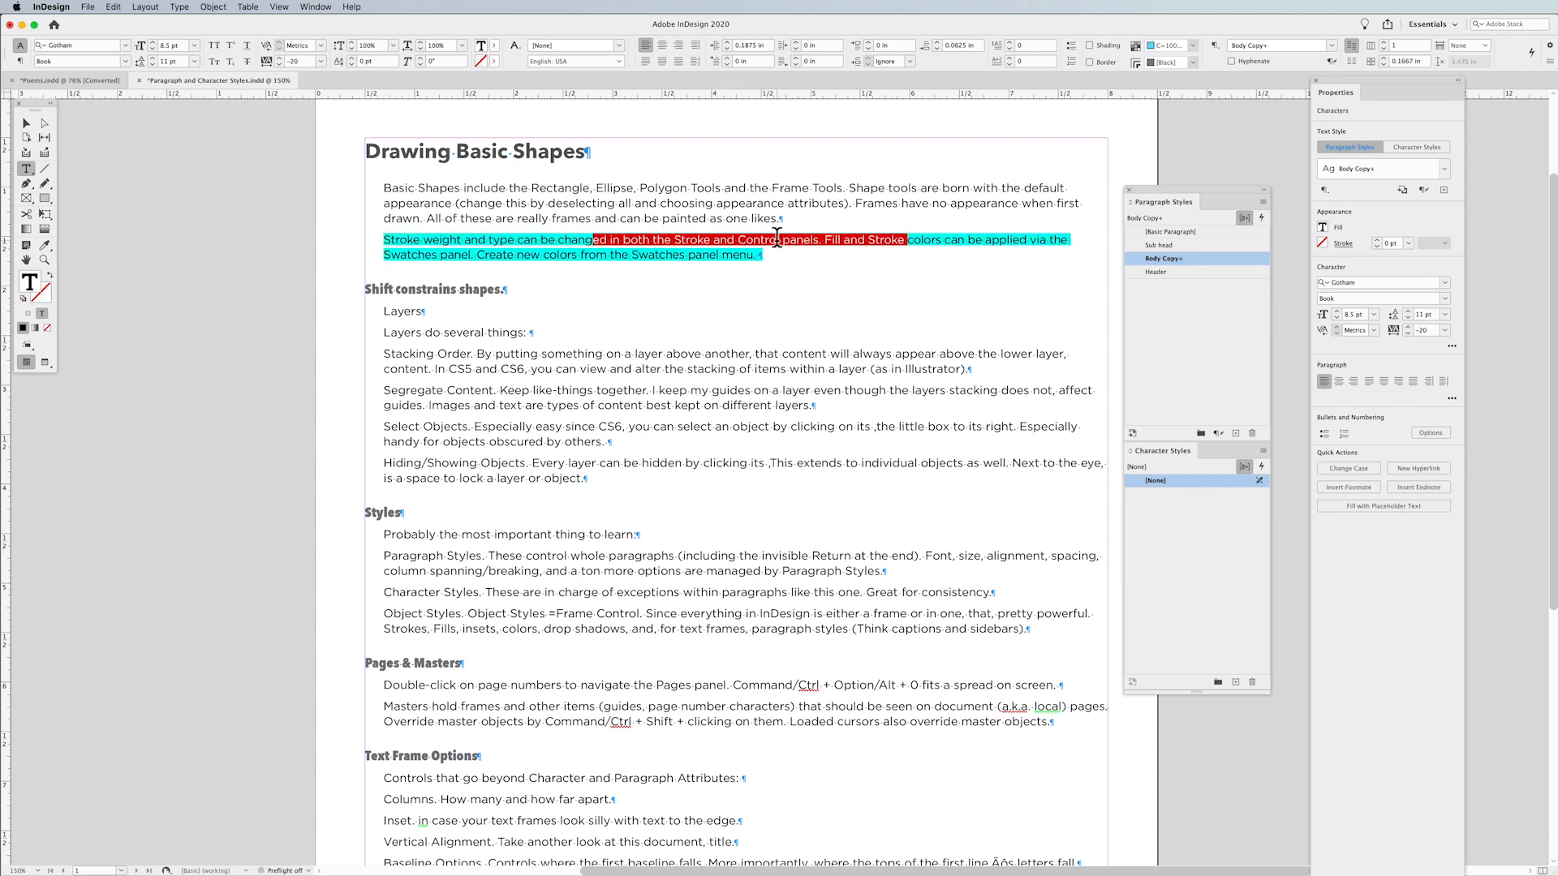
{"action": "right_click", "coordinate": [1199, 257]}
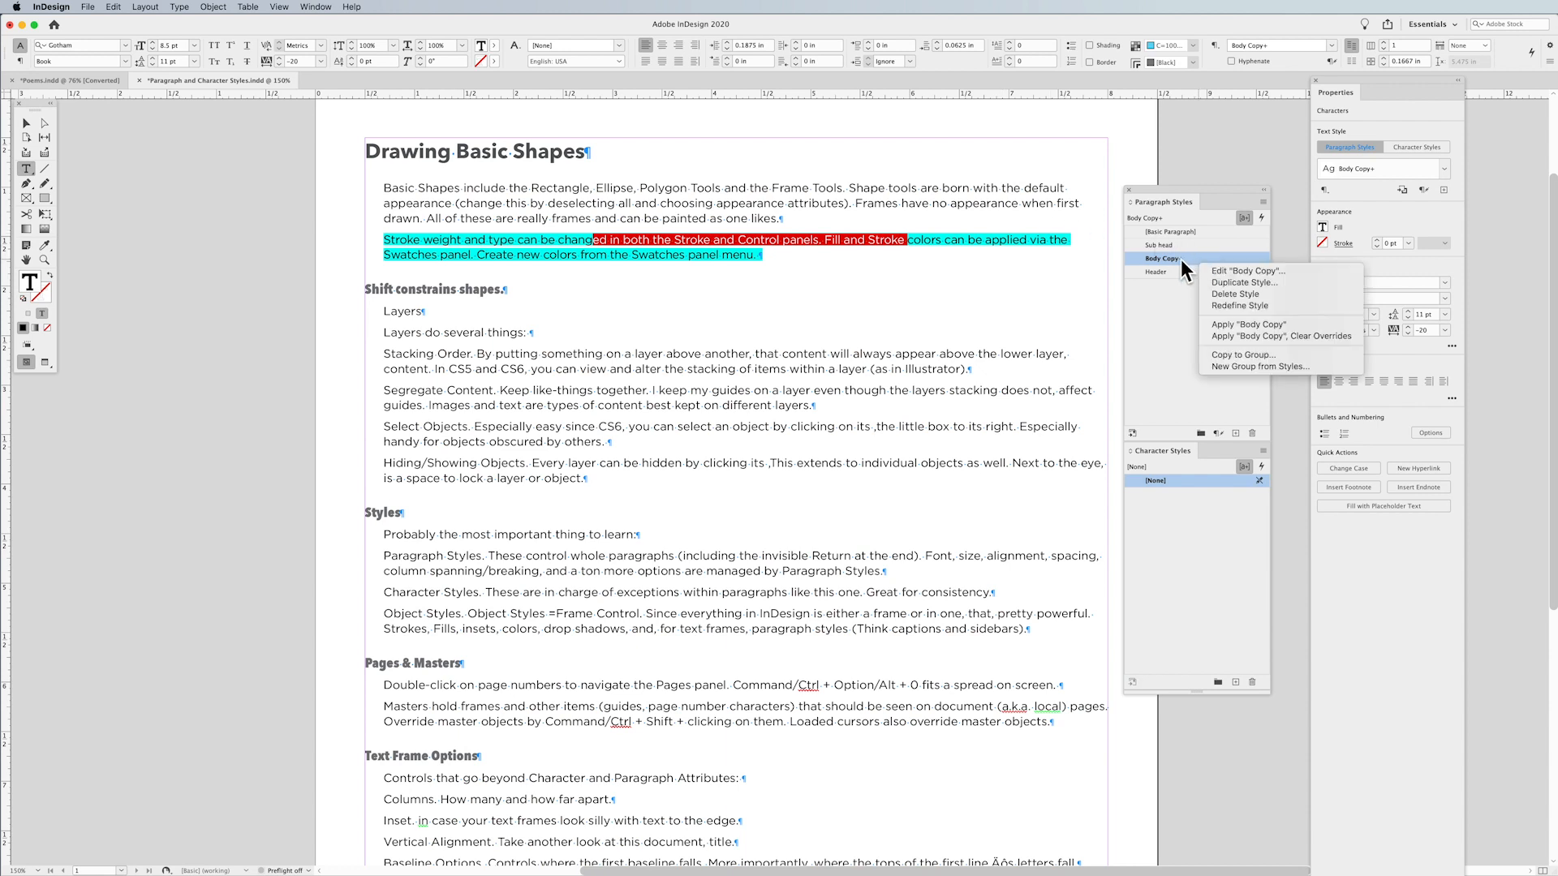
{"action": "left_click", "coordinate": [1223, 306]}
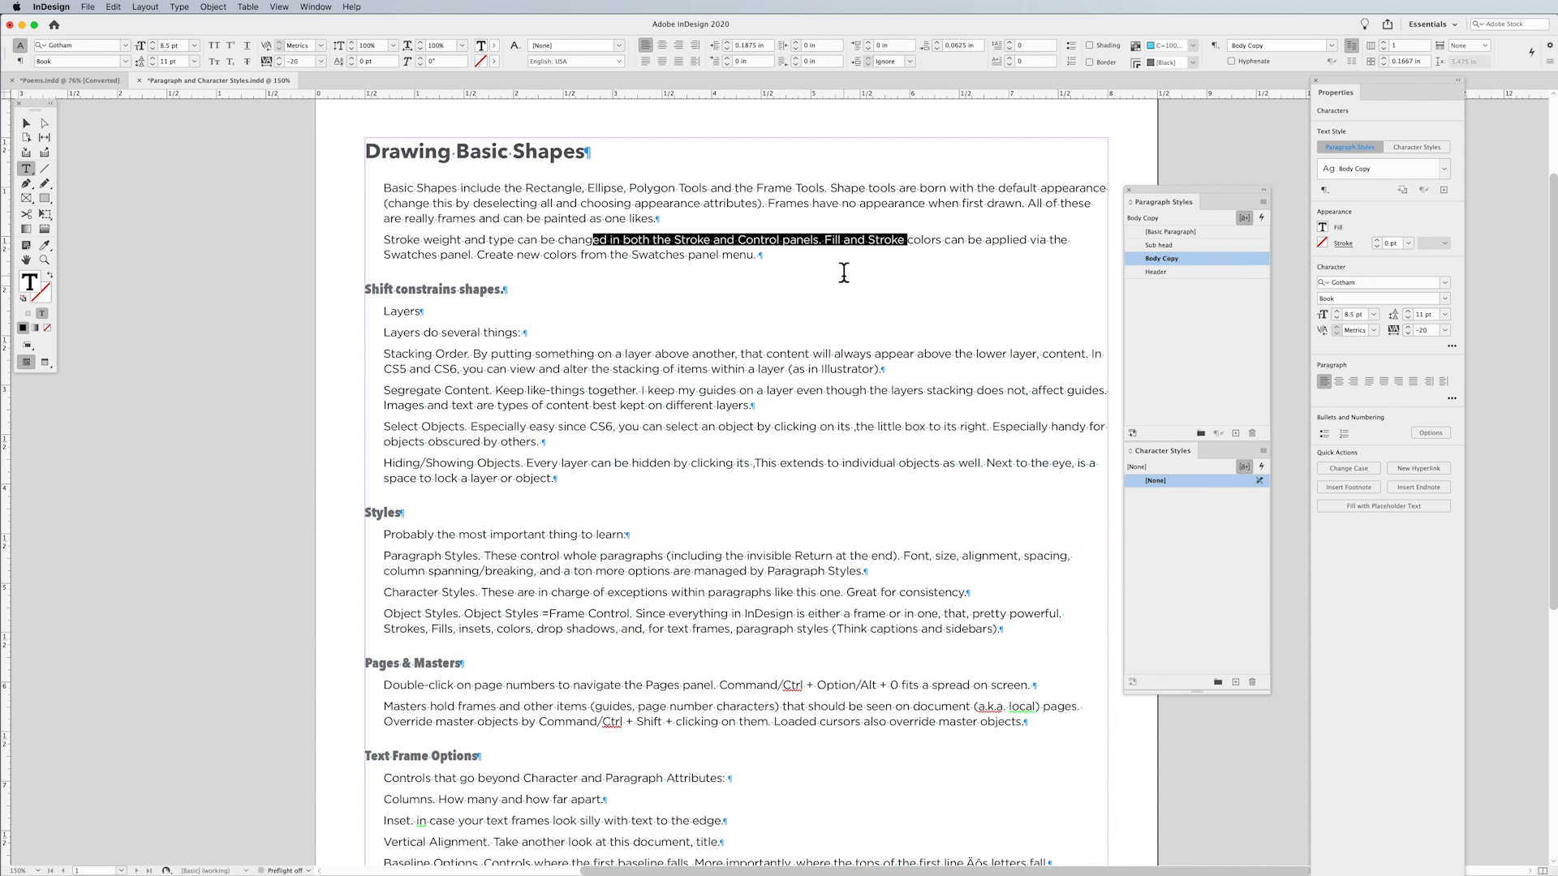
{"action": "left_click", "coordinate": [788, 394]}
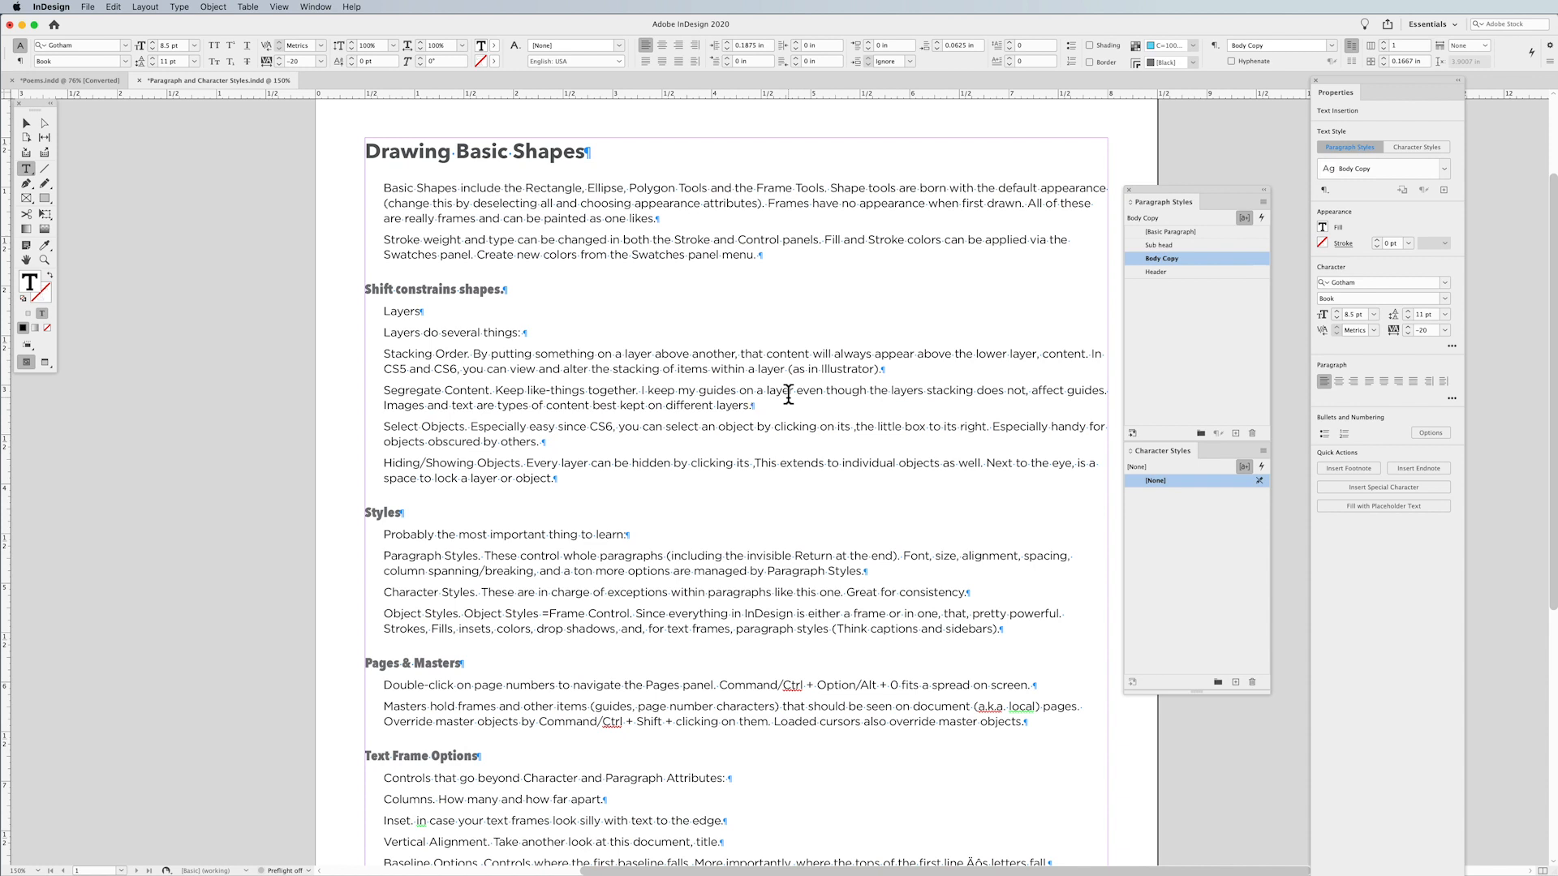
Try splitting the first body paragraph before "appearance" with a paragraph return, and remove the break again.
{"action": "left_click", "coordinate": [1042, 183]}
{"action": "key", "text": "Return"}
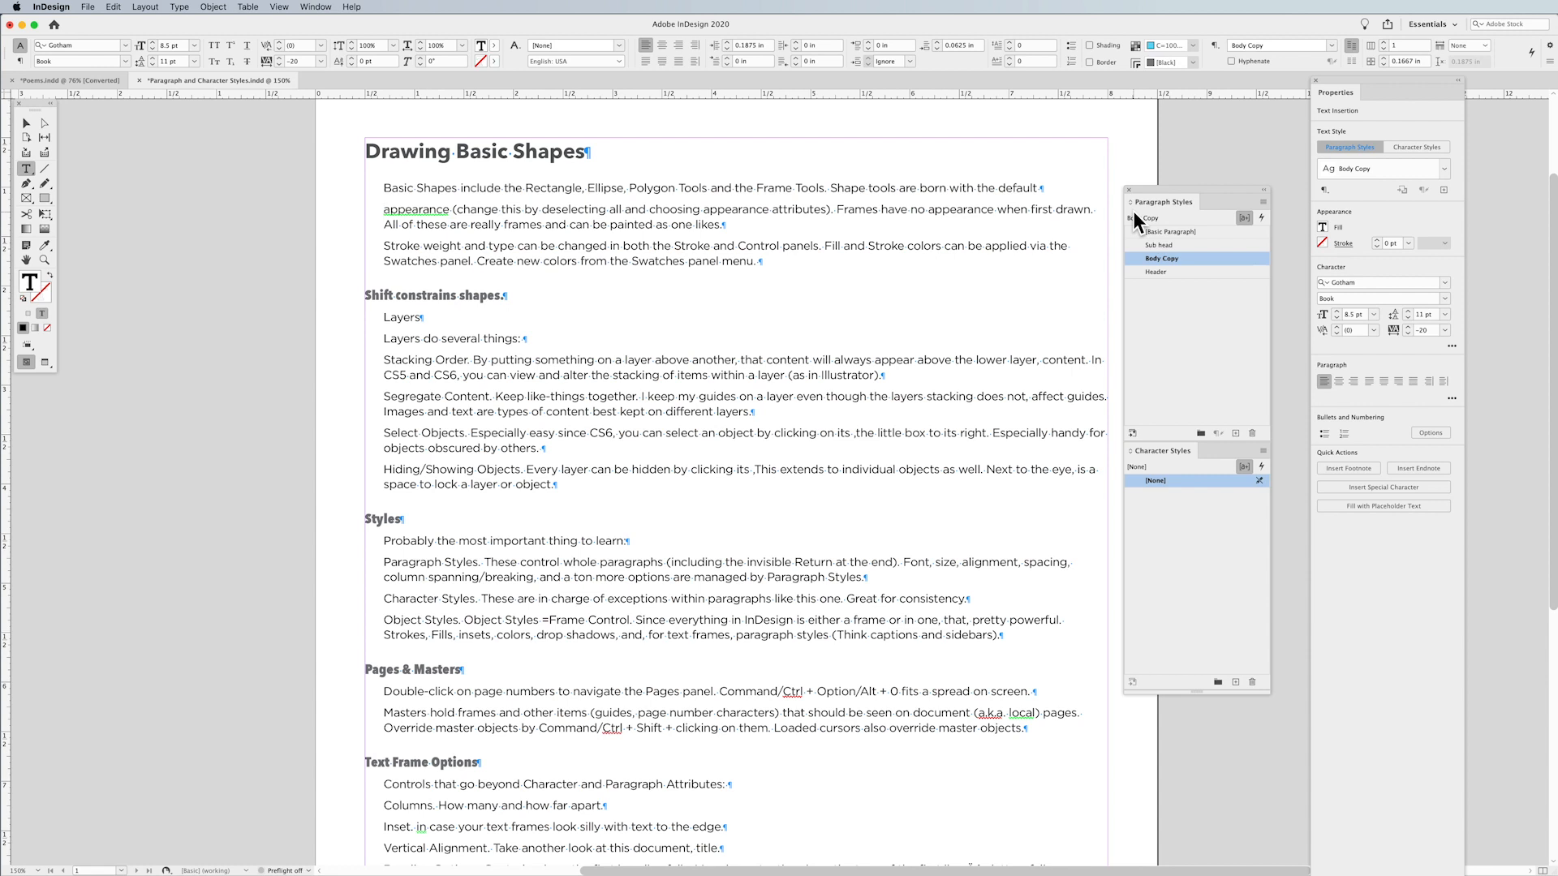
{"action": "key", "text": "BackSpace"}
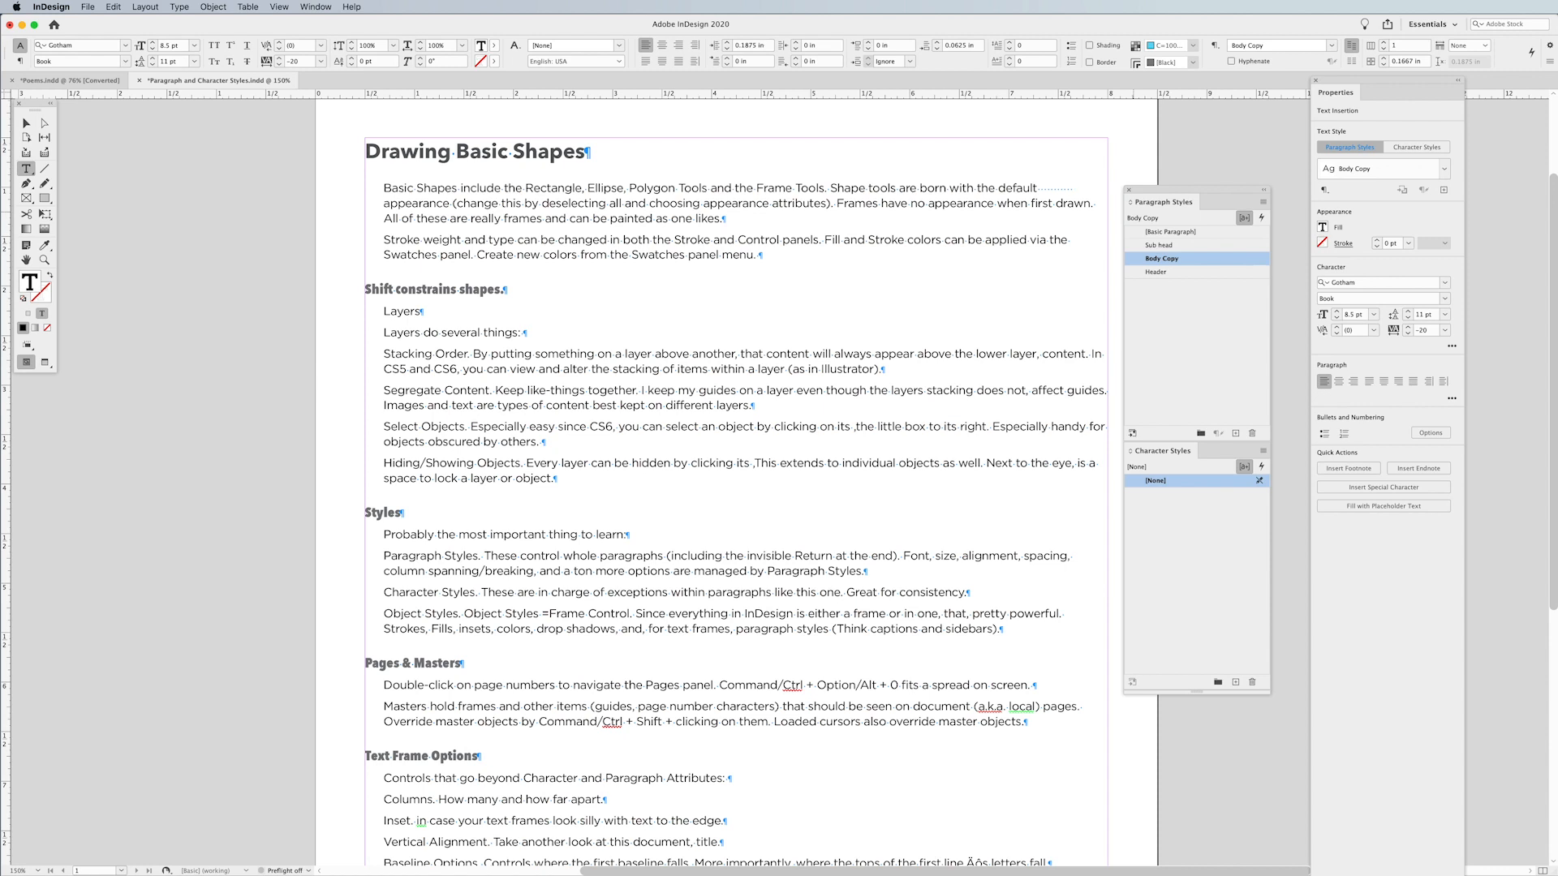
{"action": "key", "text": "BackSpace"}
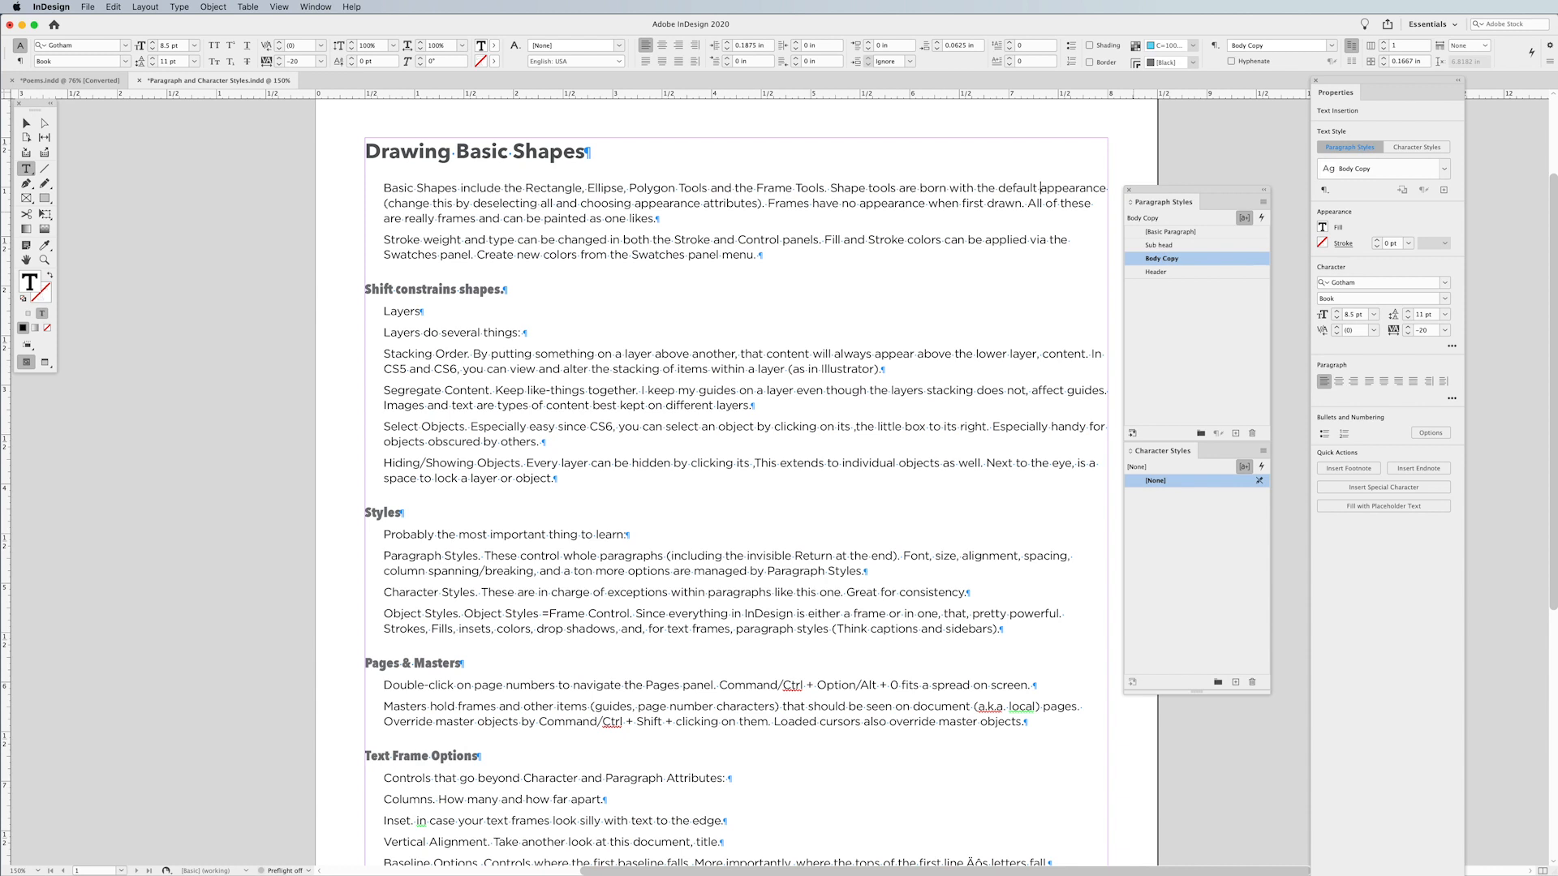
{"action": "key", "text": "Return"}
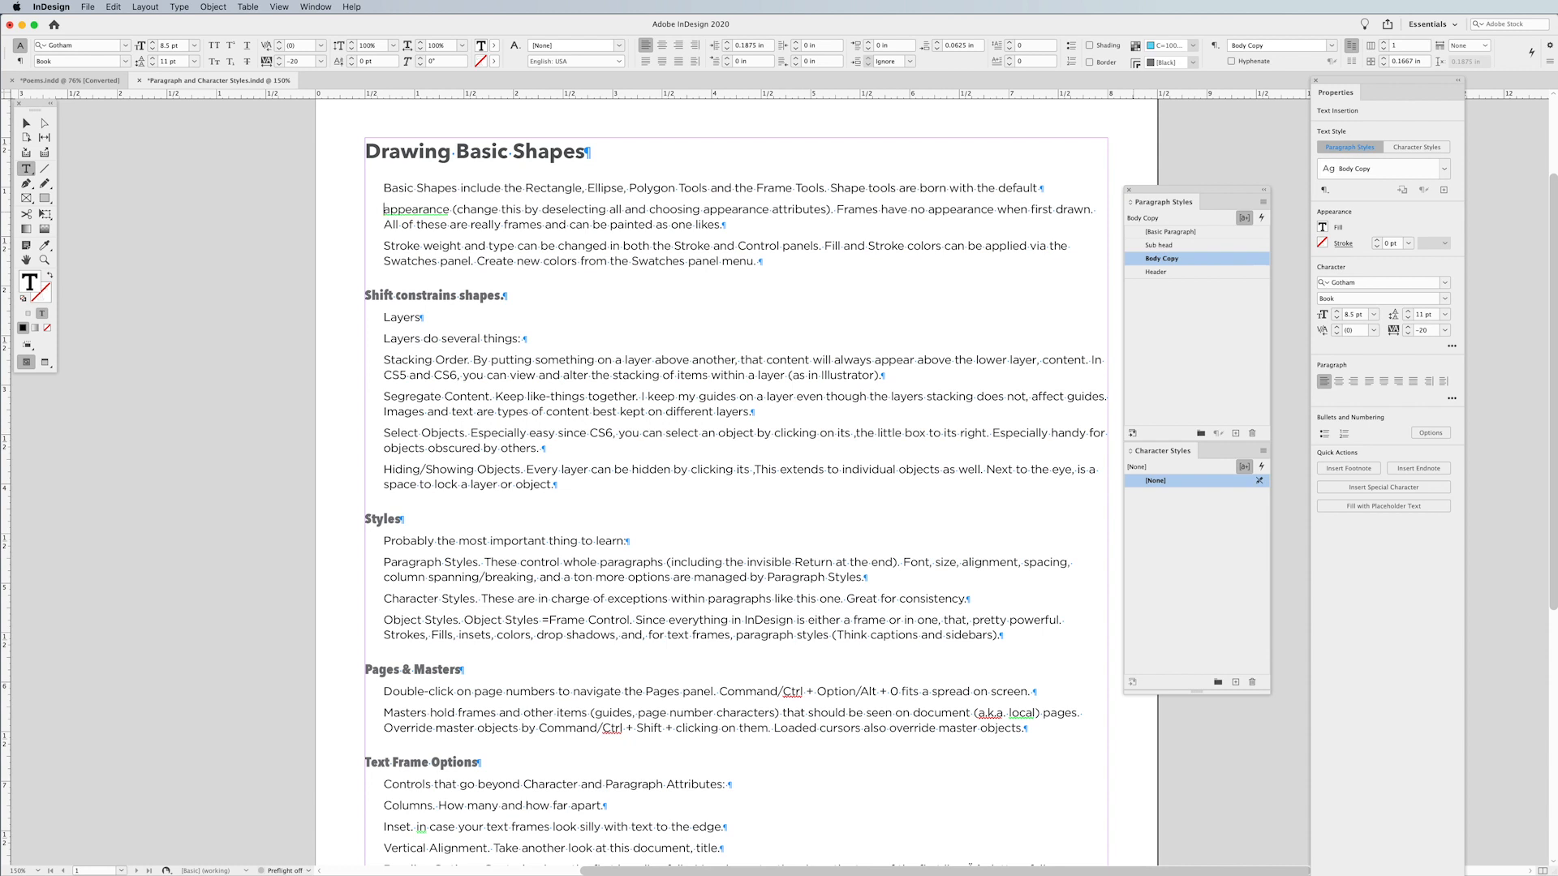
{"action": "key", "text": "BackSpace"}
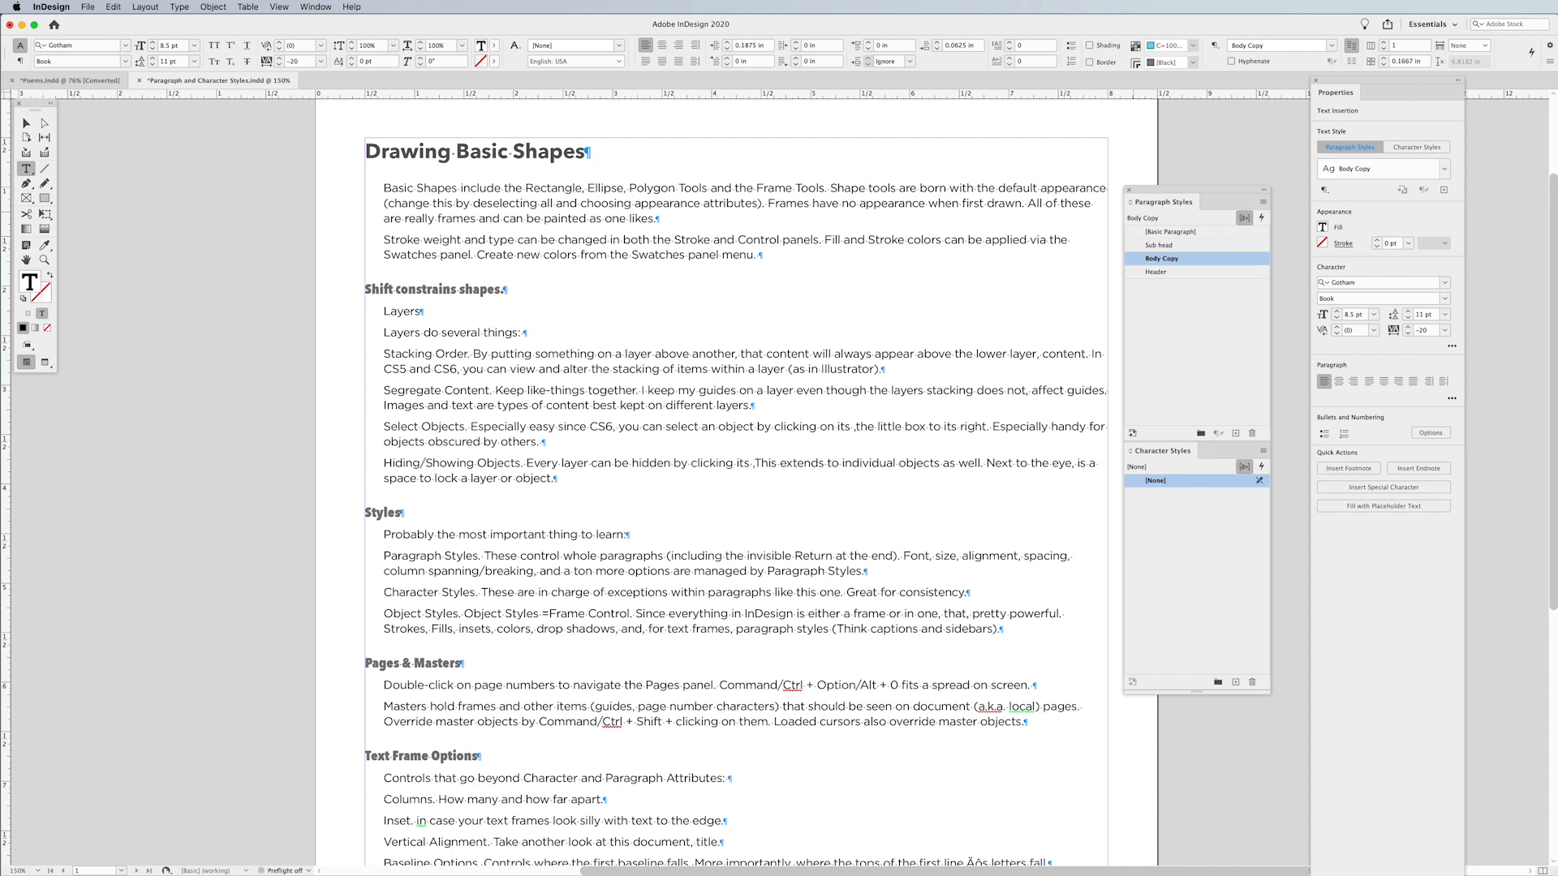
Insert forced line breaks before "appearance" and before "drawn" in the first body paragraph, inspecting the first break character up close.
{"action": "key", "text": "shift+Return"}
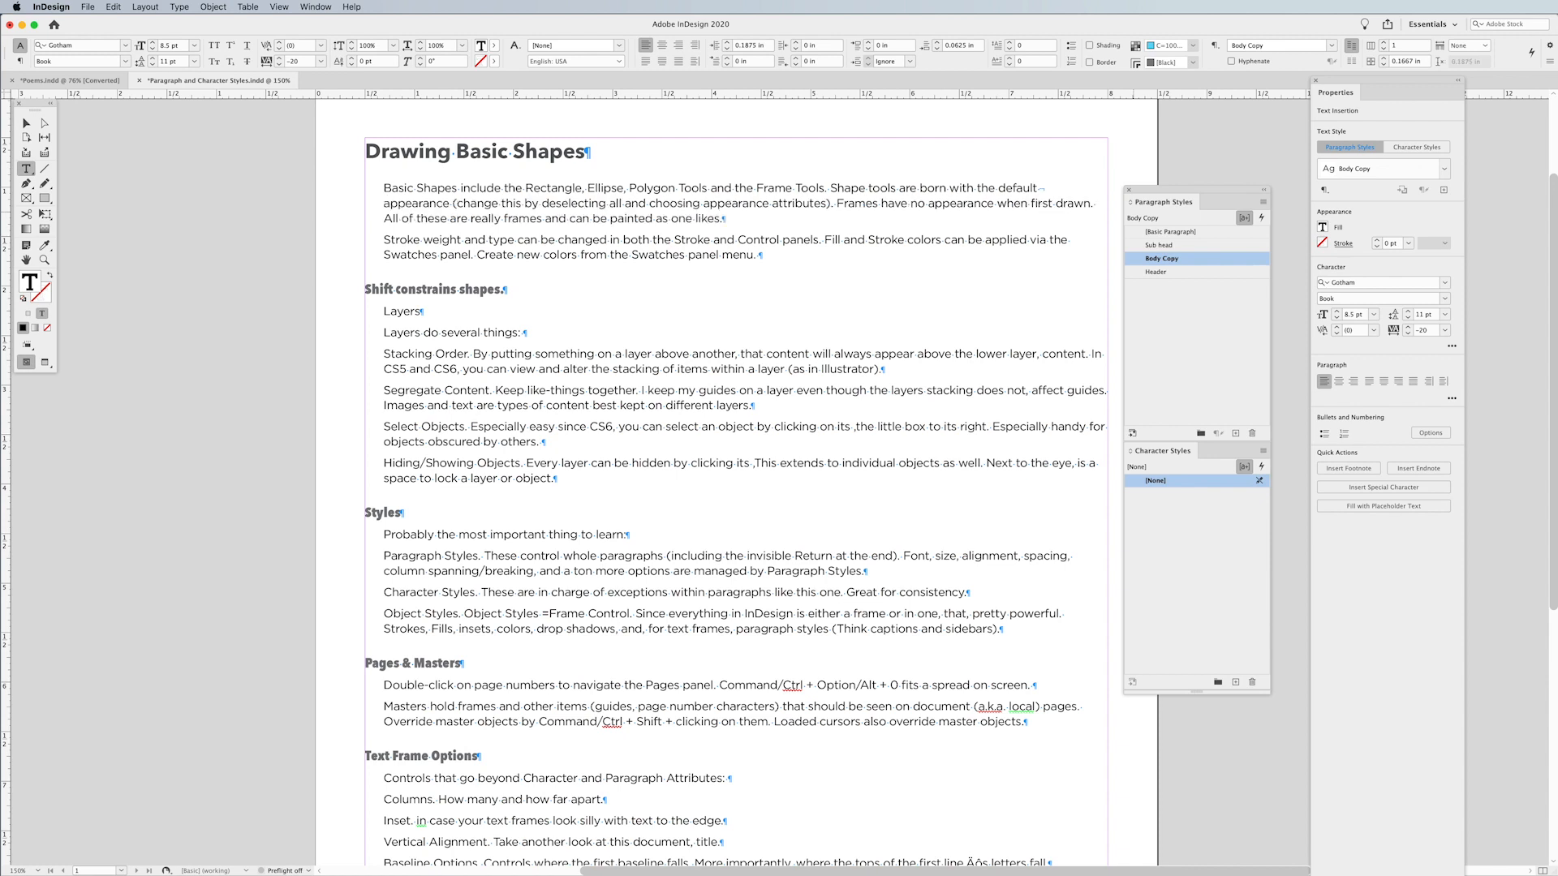
{"action": "left_click_drag", "start_coordinate": [991, 159], "coordinate": [1122, 261]}
{"action": "left_click_drag", "start_coordinate": [686, 337], "coordinate": [713, 339]}
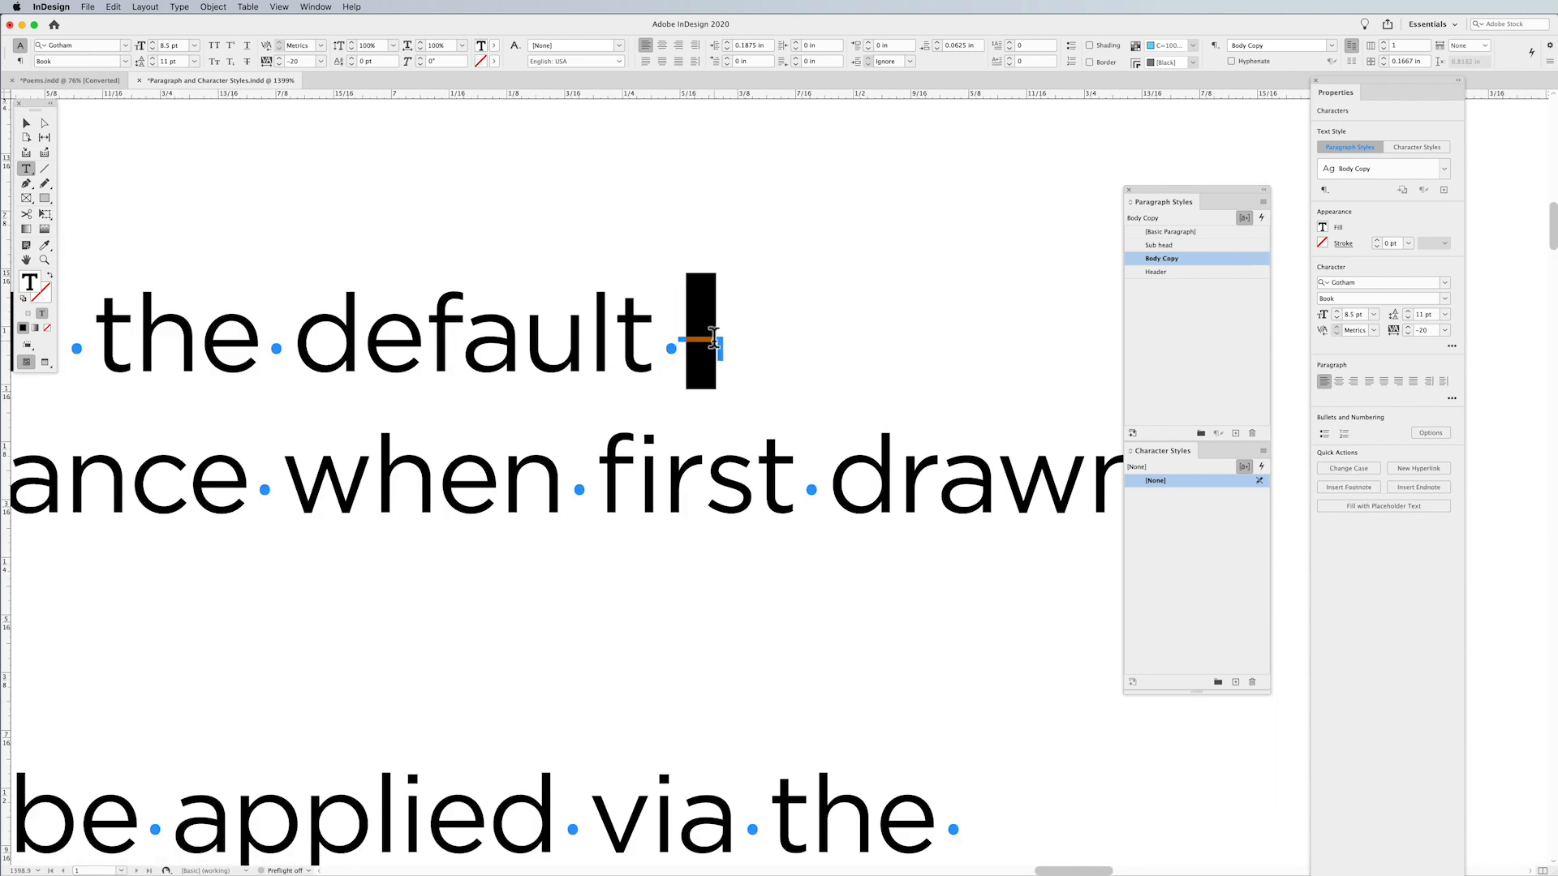
{"action": "key", "text": "super+0"}
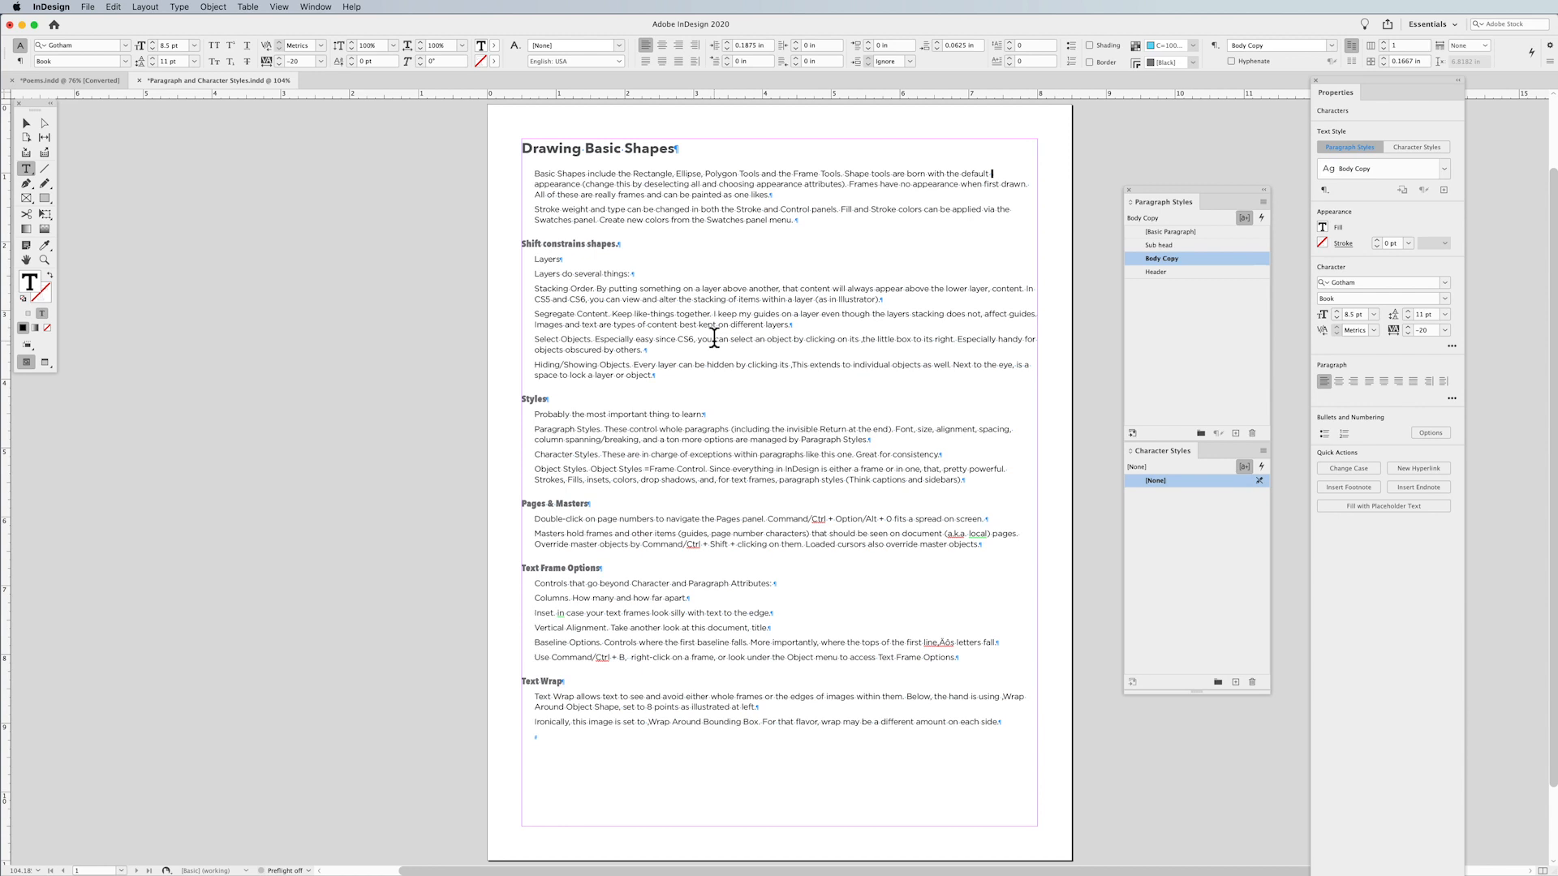
{"action": "left_click", "coordinate": [1010, 183]}
{"action": "key", "text": "shift+Return"}
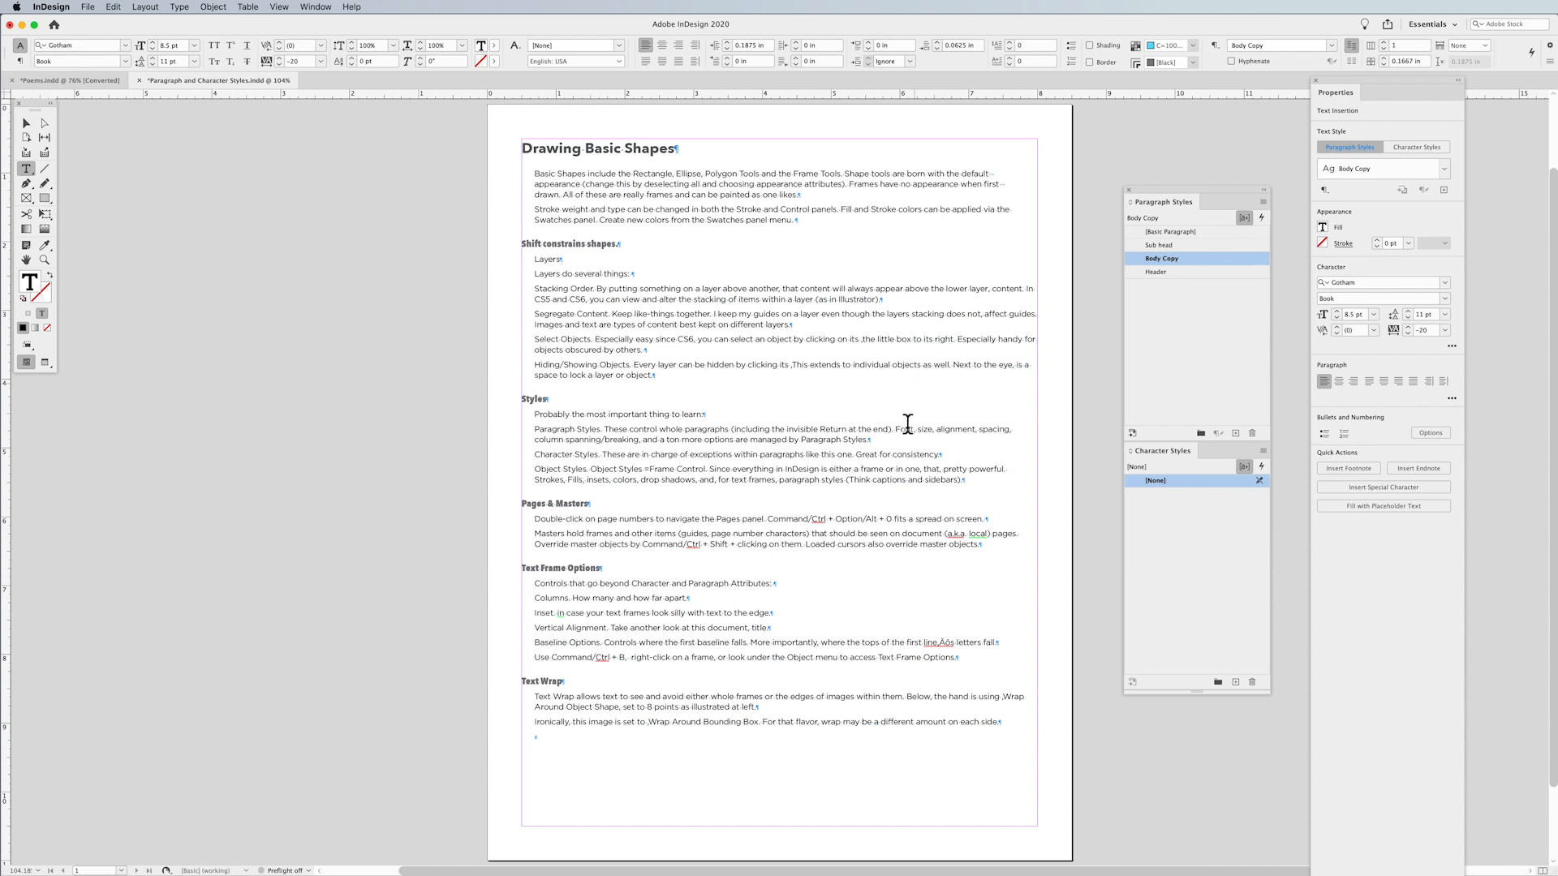
Review the Dynamic Spelling option and capitalize the flagged word "local" under Pages & Masters using its spelling suggestion.
{"action": "double_click", "coordinate": [819, 519]}
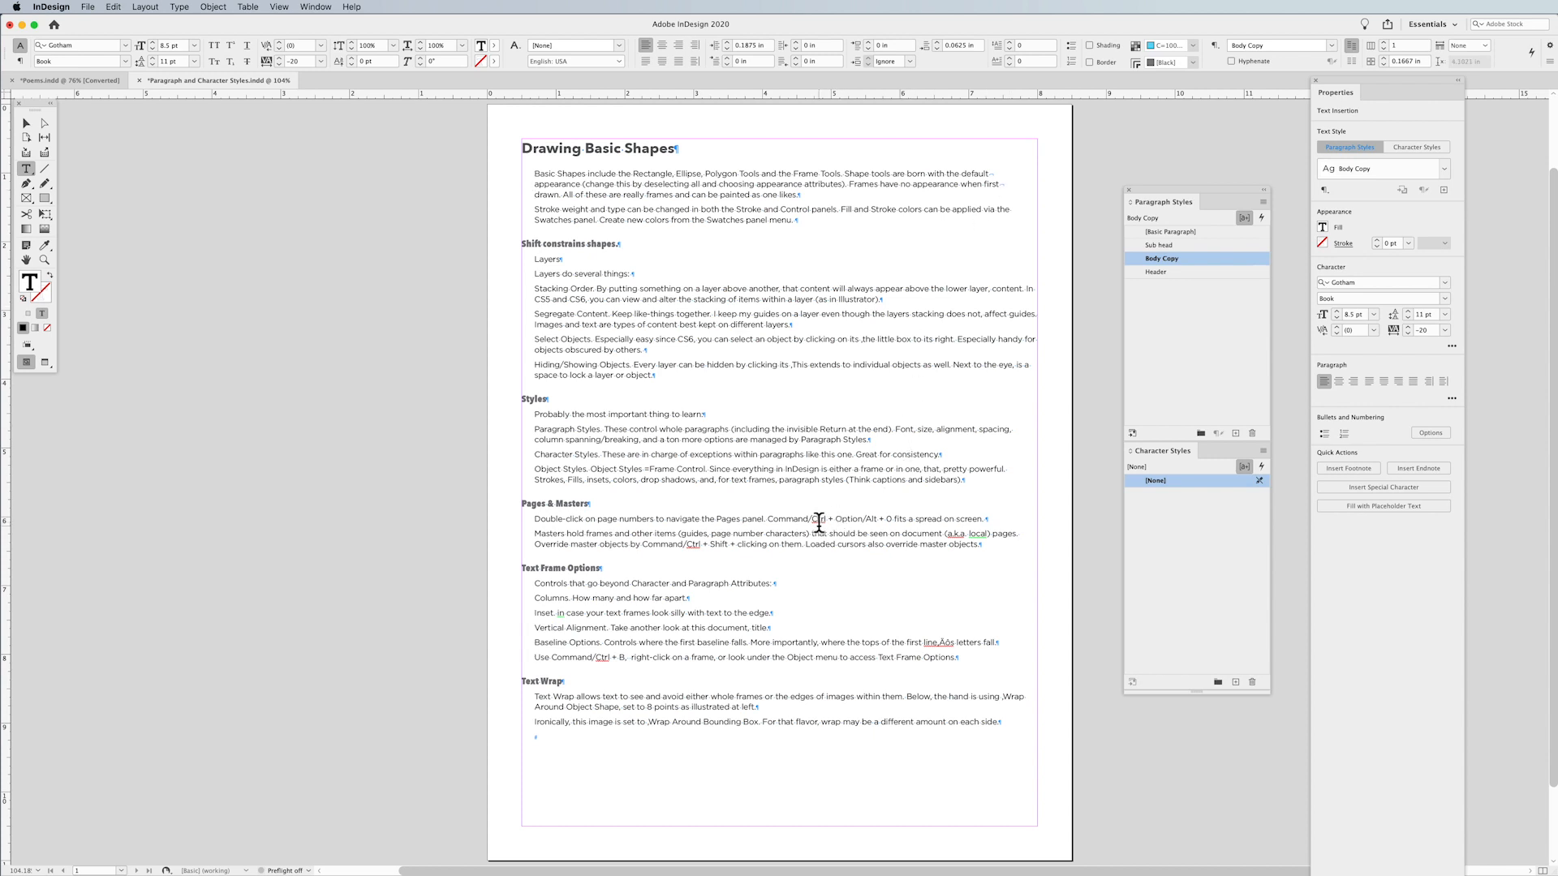
{"action": "left_click", "coordinate": [961, 527]}
{"action": "left_click", "coordinate": [114, 7]}
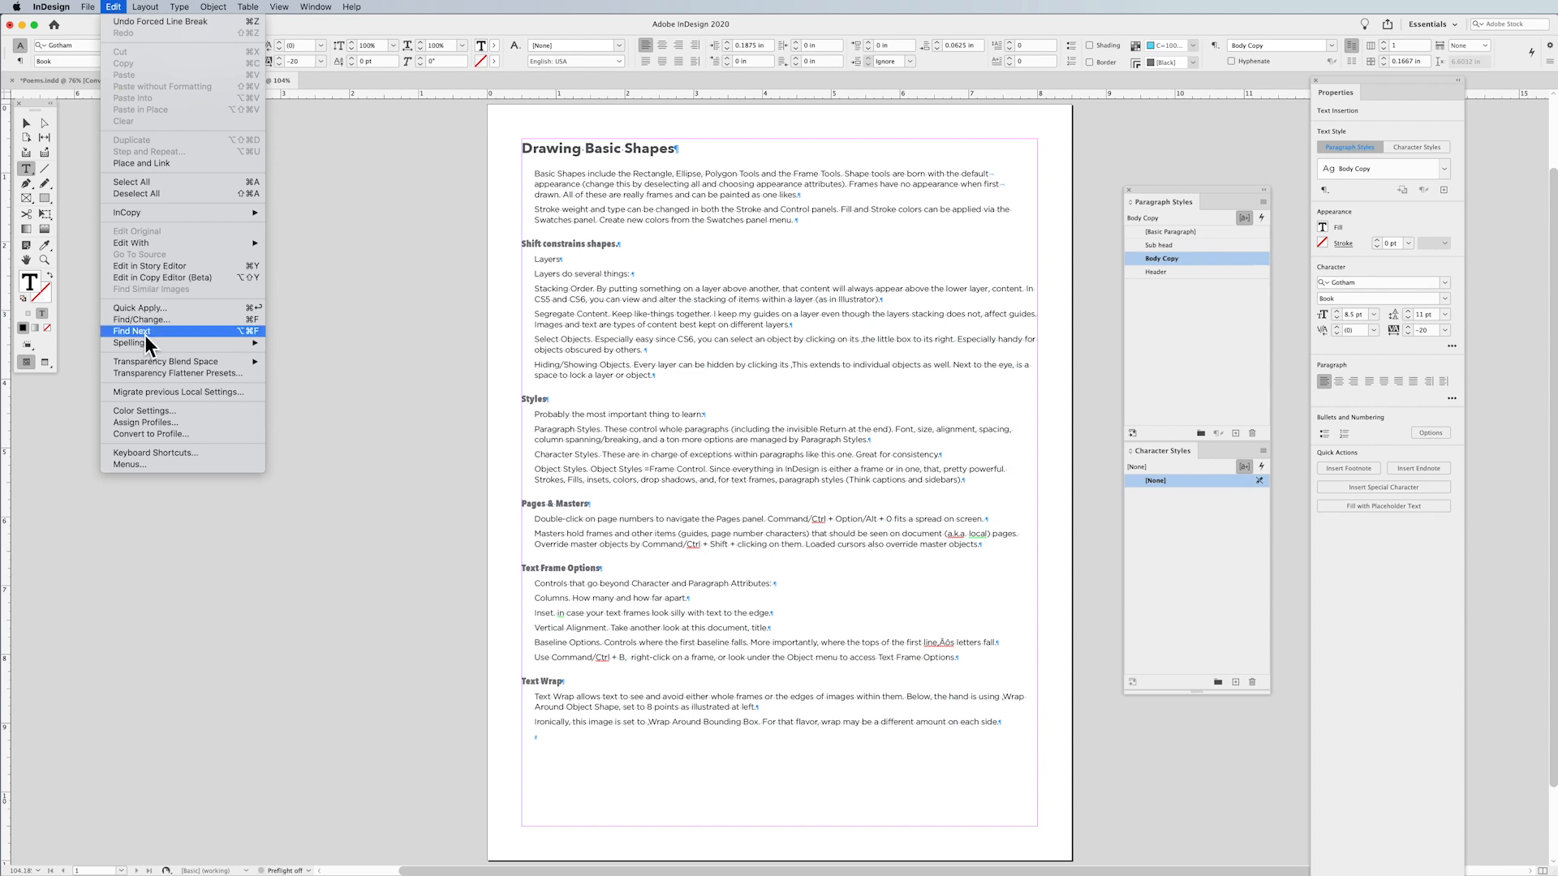
{"action": "mouse_move", "coordinate": [144, 341]}
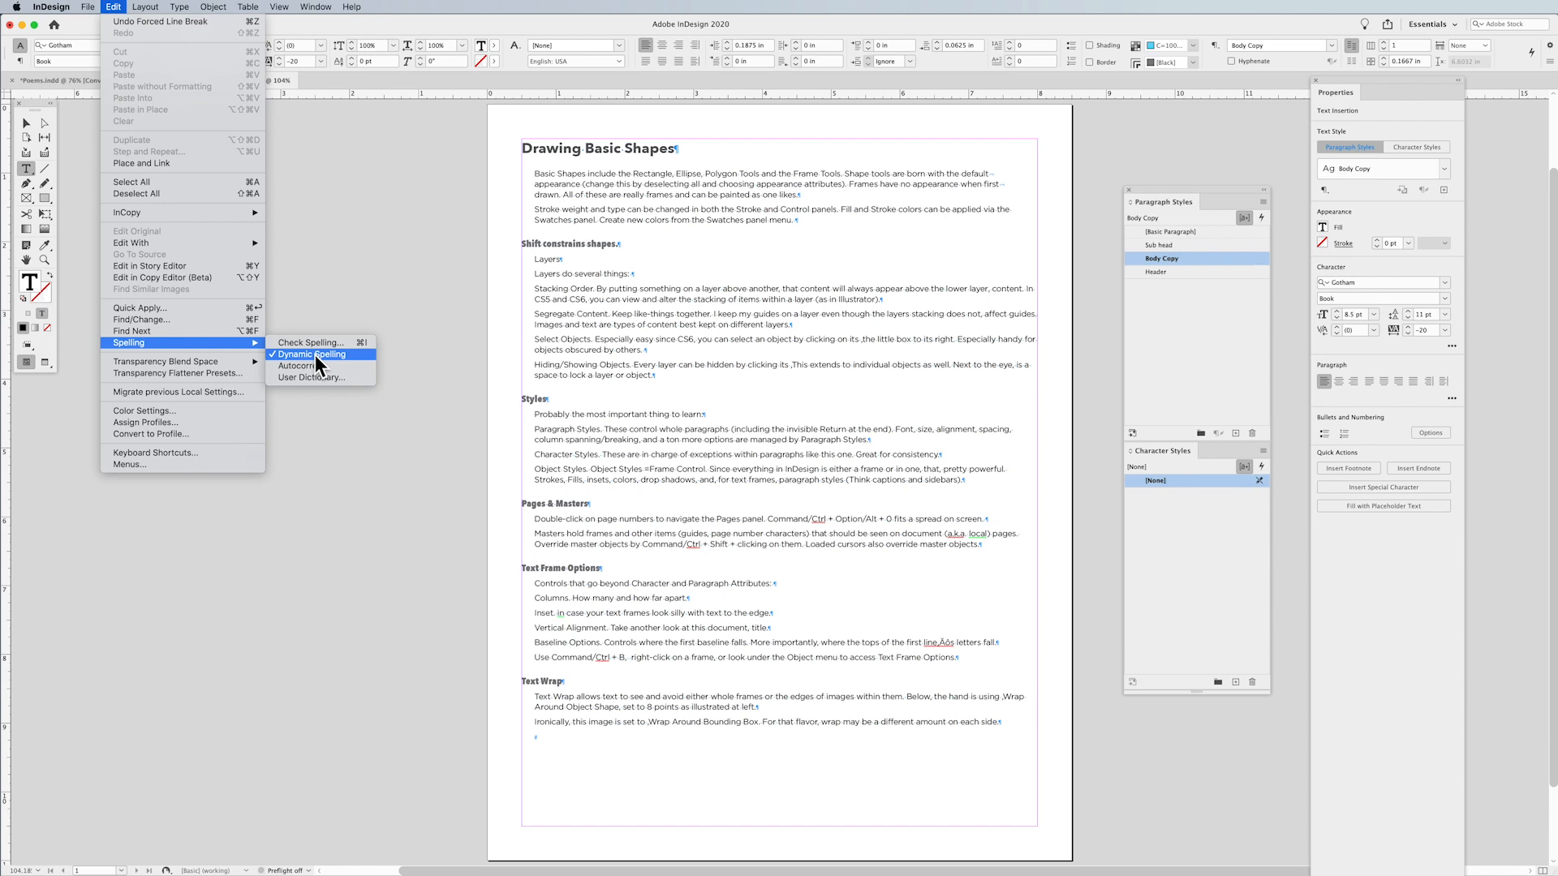
{"action": "left_click", "coordinate": [859, 416]}
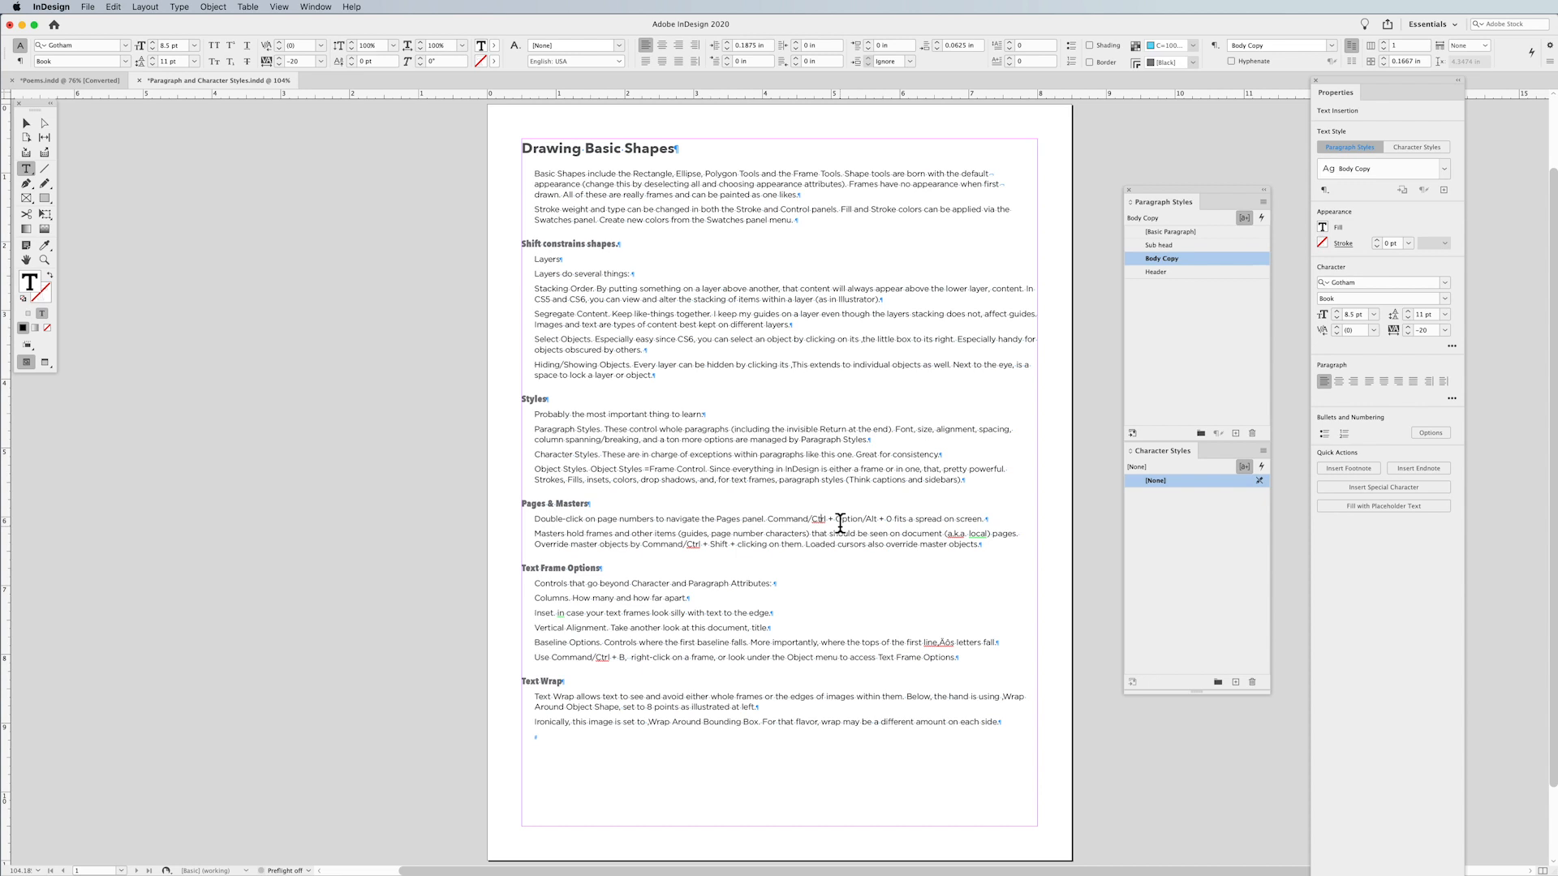
{"action": "right_click", "coordinate": [978, 532]}
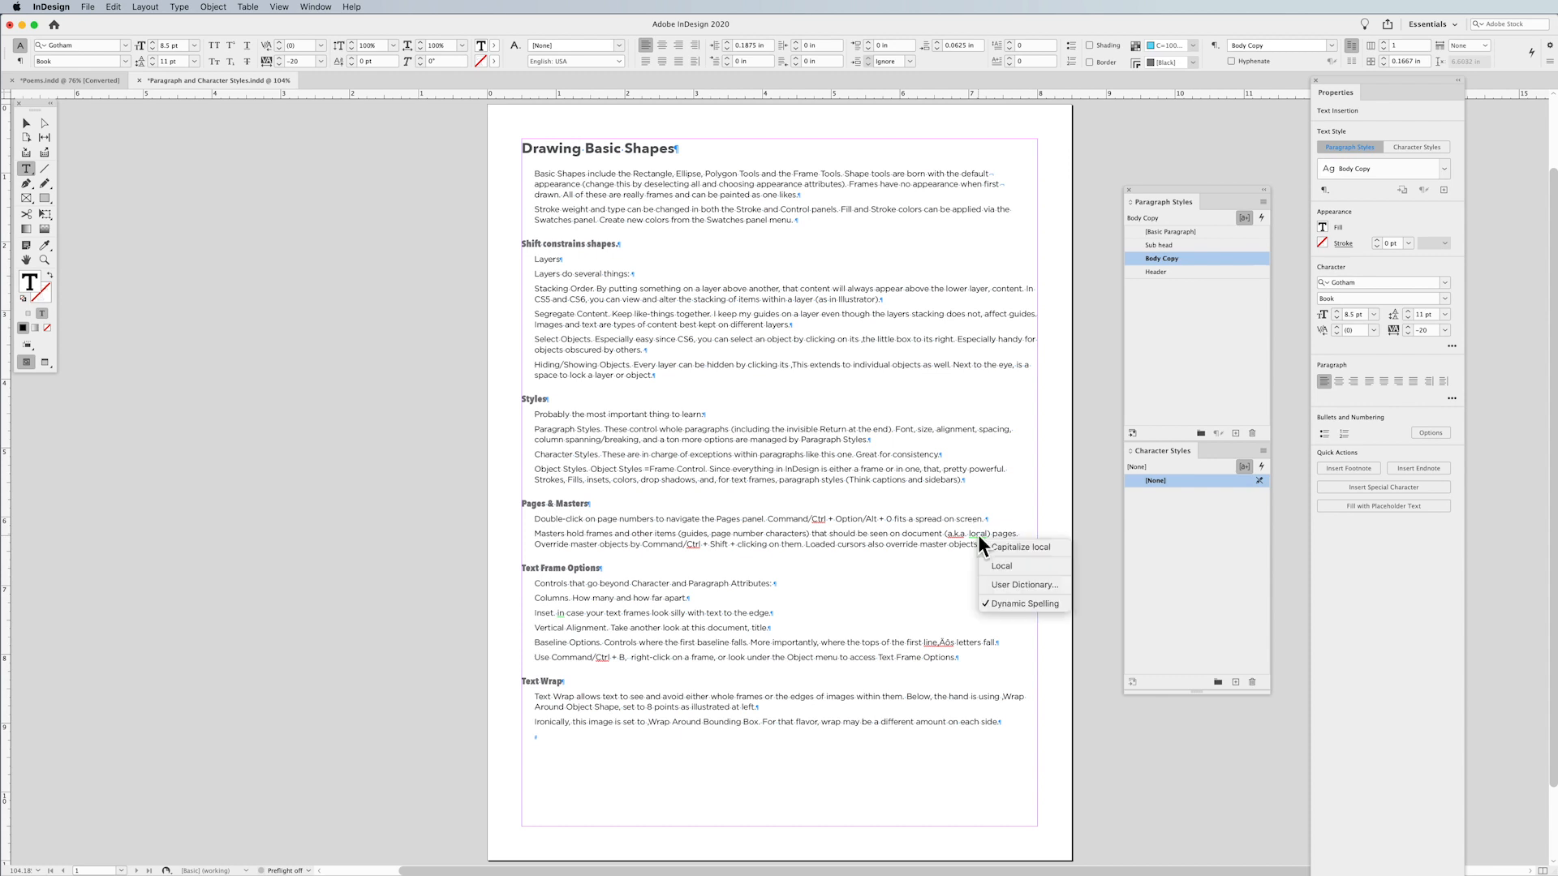
{"action": "left_click", "coordinate": [996, 546]}
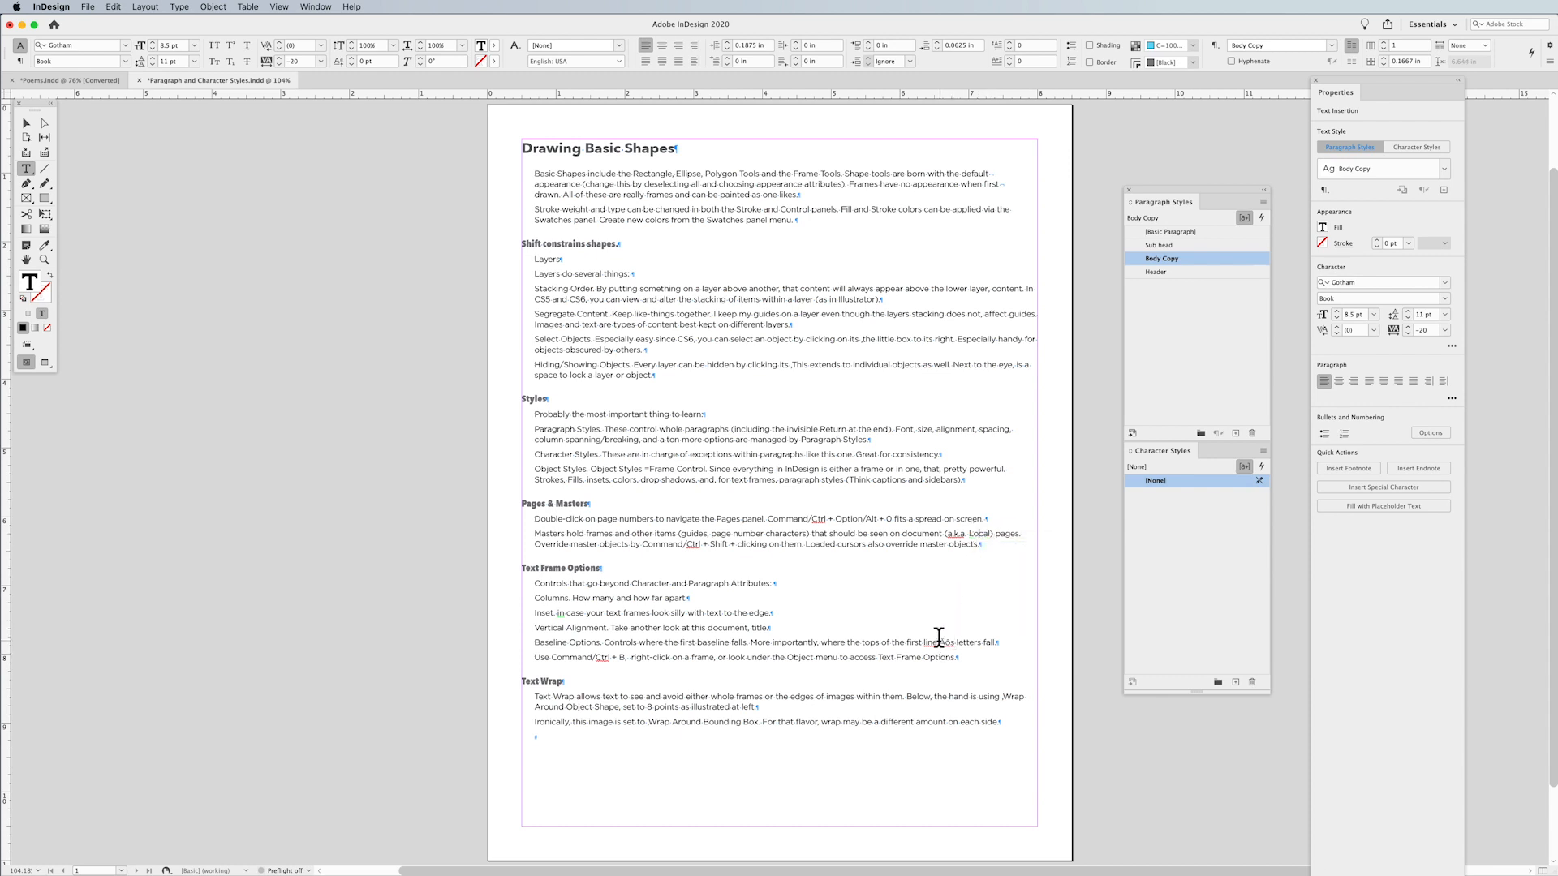
Misspell "Loaded" as "Loadeds" under Pages & Masters and correct it with the suggested spelling "Loaded".
{"action": "left_click", "coordinate": [841, 546]}
{"action": "type", "text": "s"}
{"action": "right_click", "coordinate": [821, 546]}
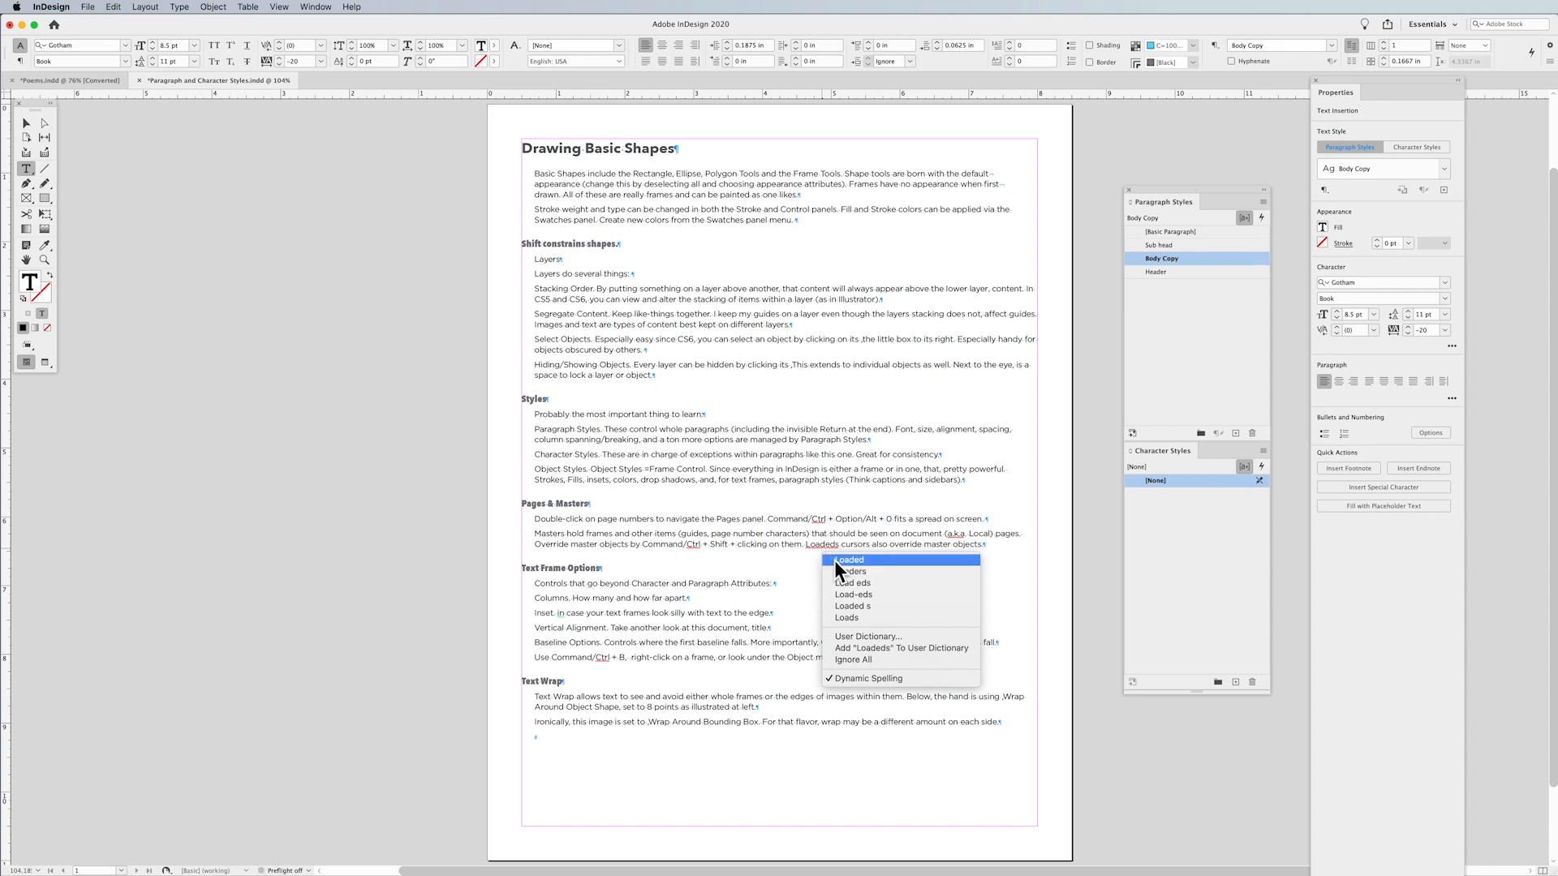
{"action": "left_click", "coordinate": [836, 562]}
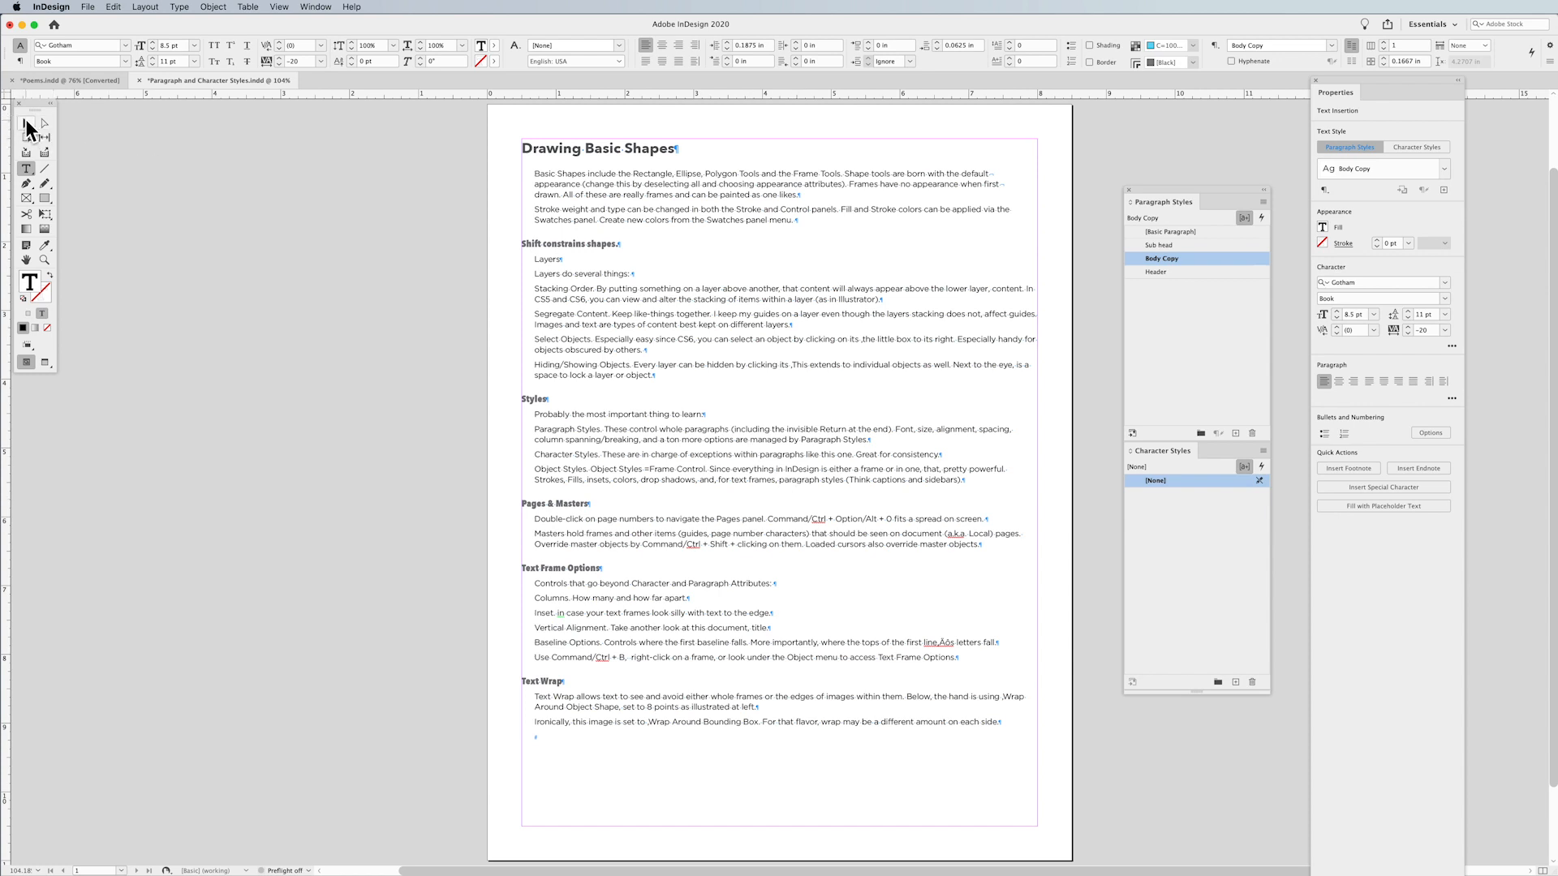
Check which paragraph styles apply to the text frame, the "Shift constrains shapes." heading and the first paragraph under Styles.
{"action": "left_click", "coordinate": [26, 124]}
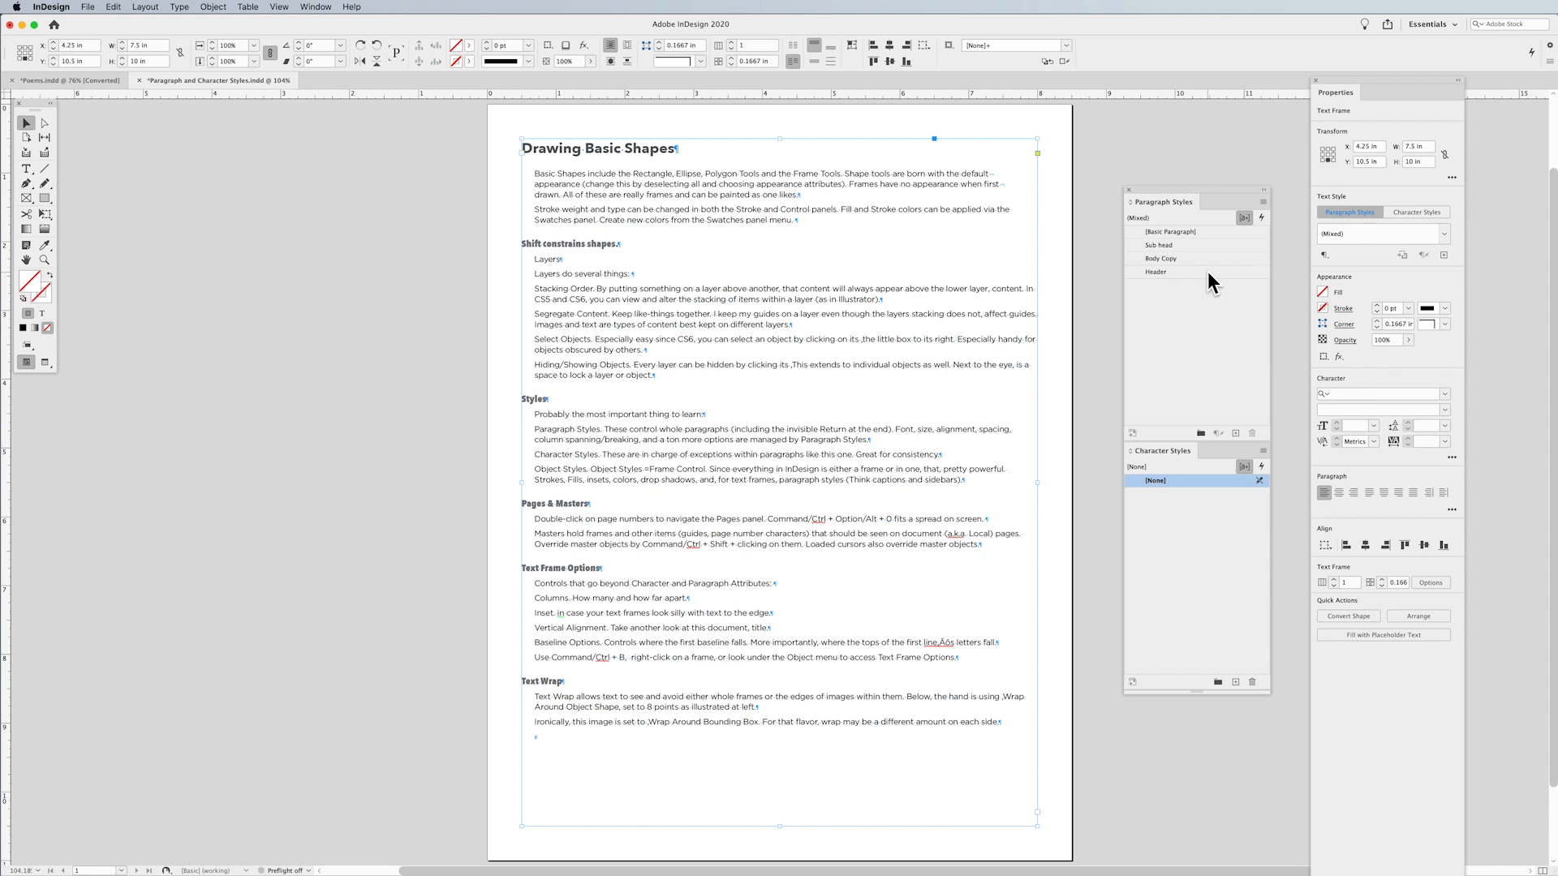
{"action": "double_click", "coordinate": [593, 242]}
{"action": "left_click_drag", "start_coordinate": [601, 244], "coordinate": [550, 245]}
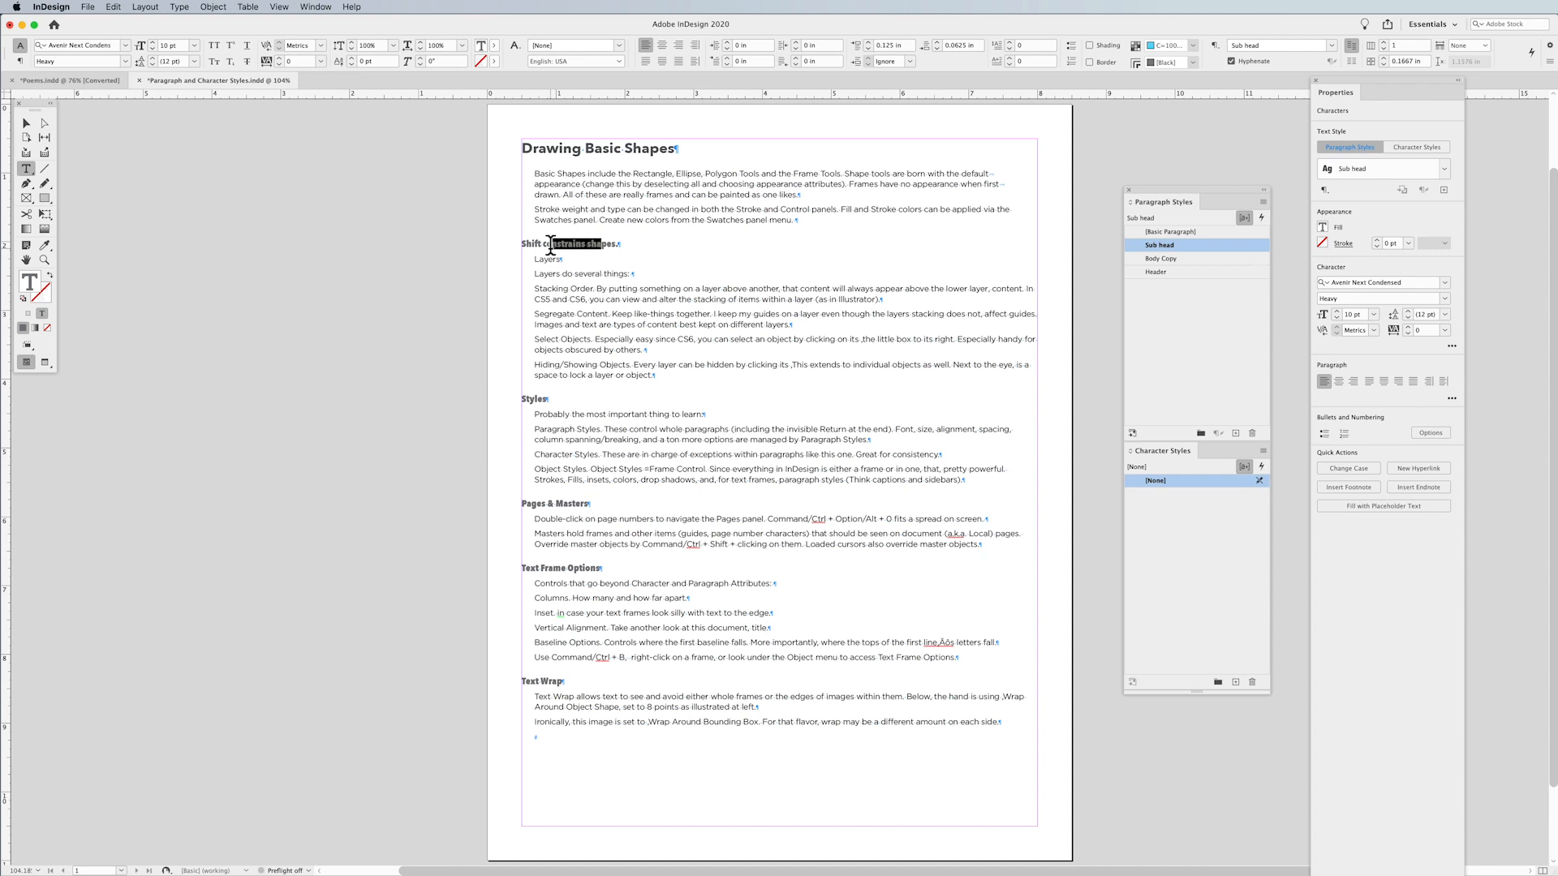
{"action": "triple_click", "coordinate": [613, 414]}
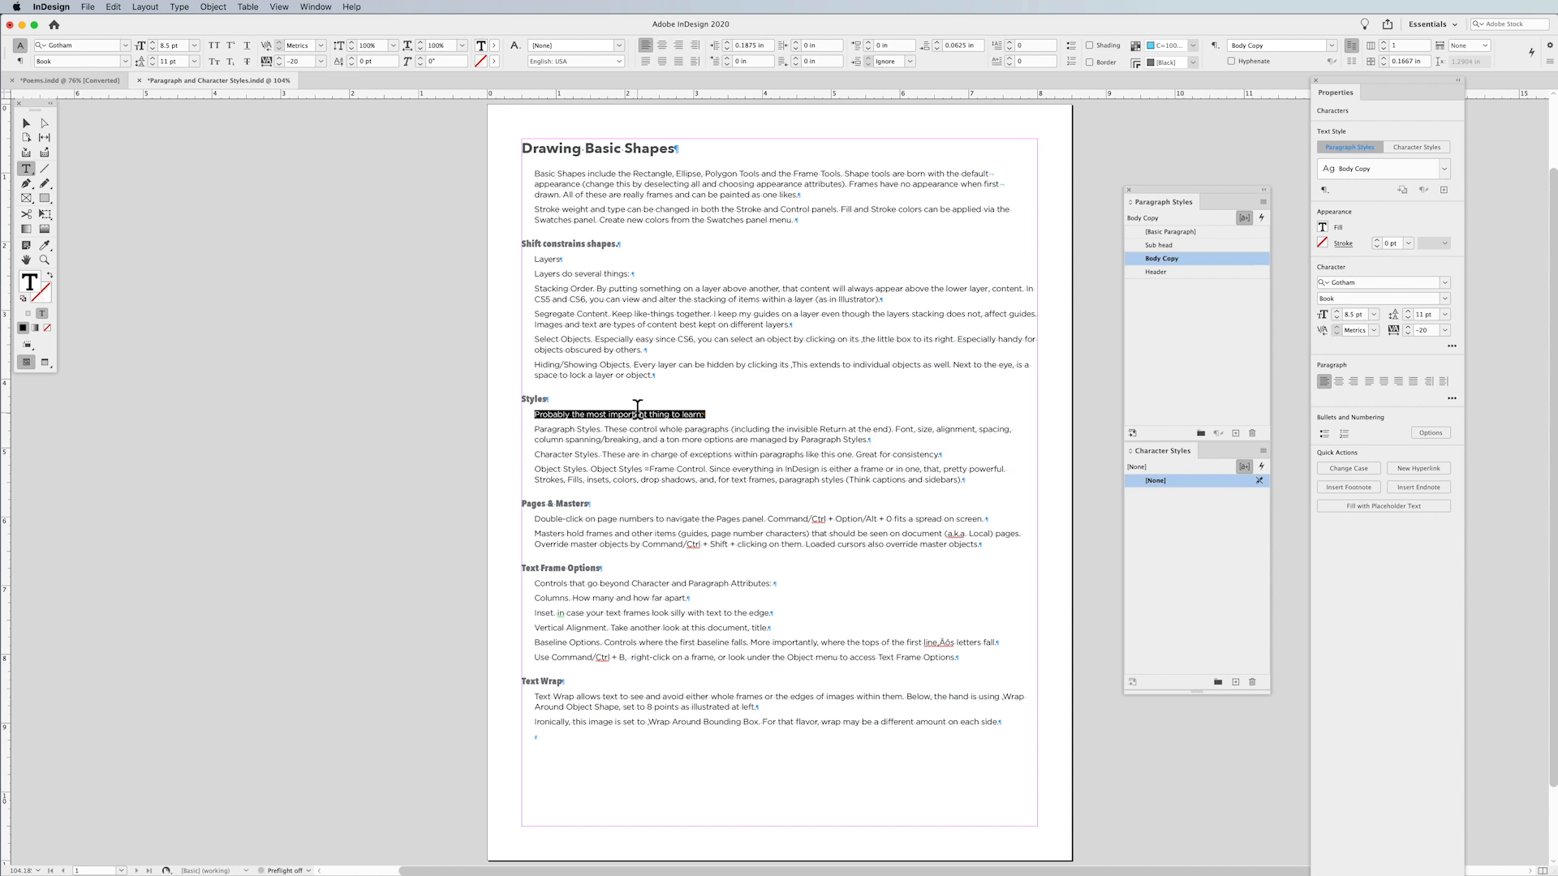
Set the whole "Probably the most important thing to learn:" paragraph under Styles to the Book Italic font style.
{"action": "key", "text": "super+equal"}
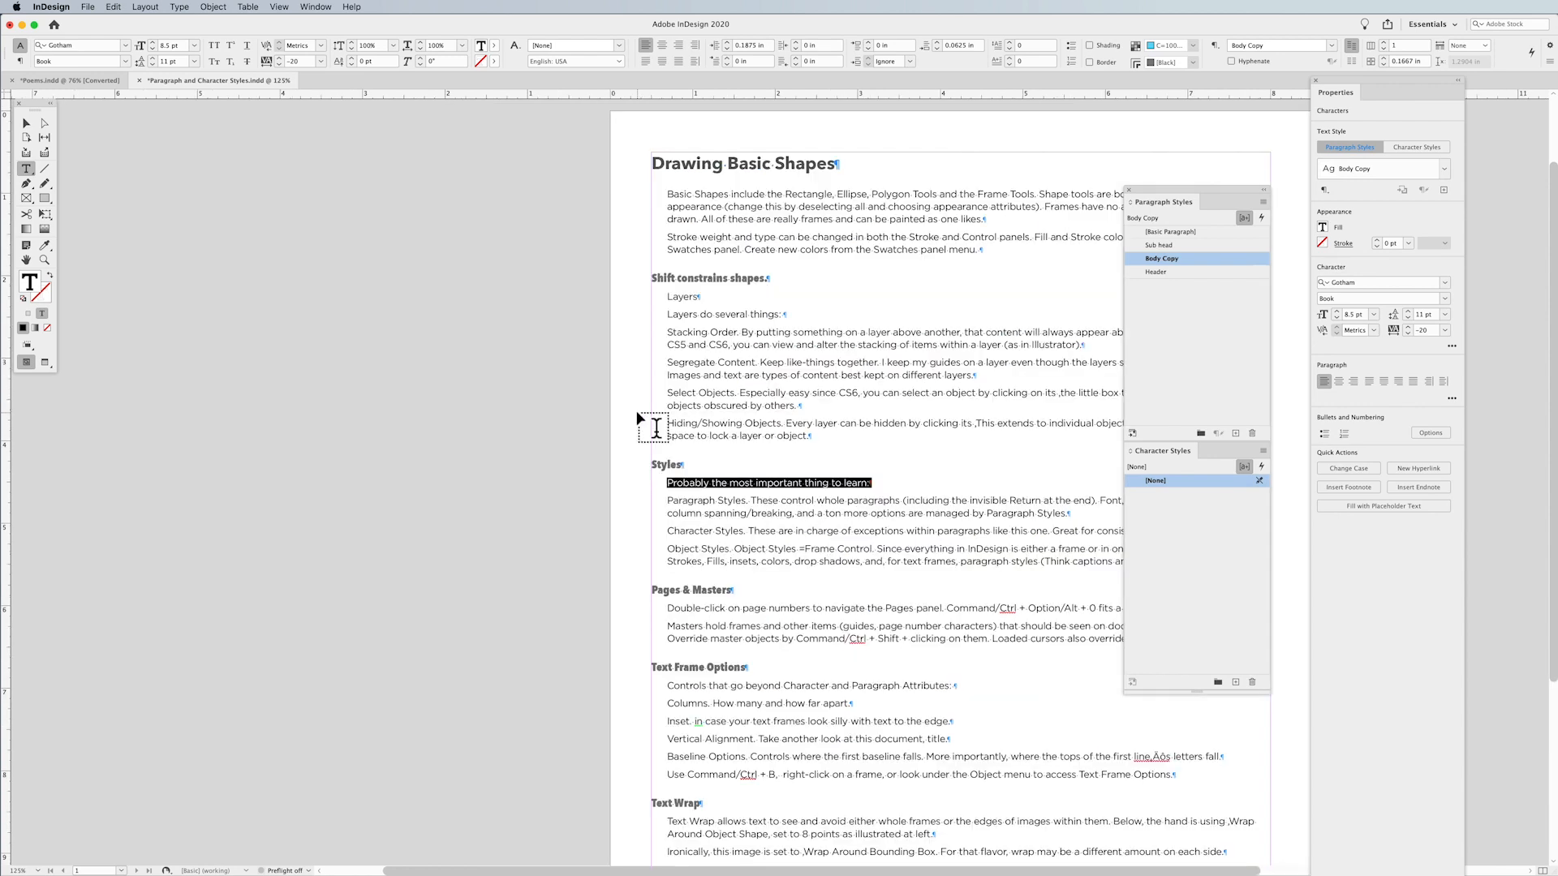
{"action": "left_click", "coordinate": [765, 376]}
{"action": "left_click_drag", "start_coordinate": [835, 392], "coordinate": [671, 413]}
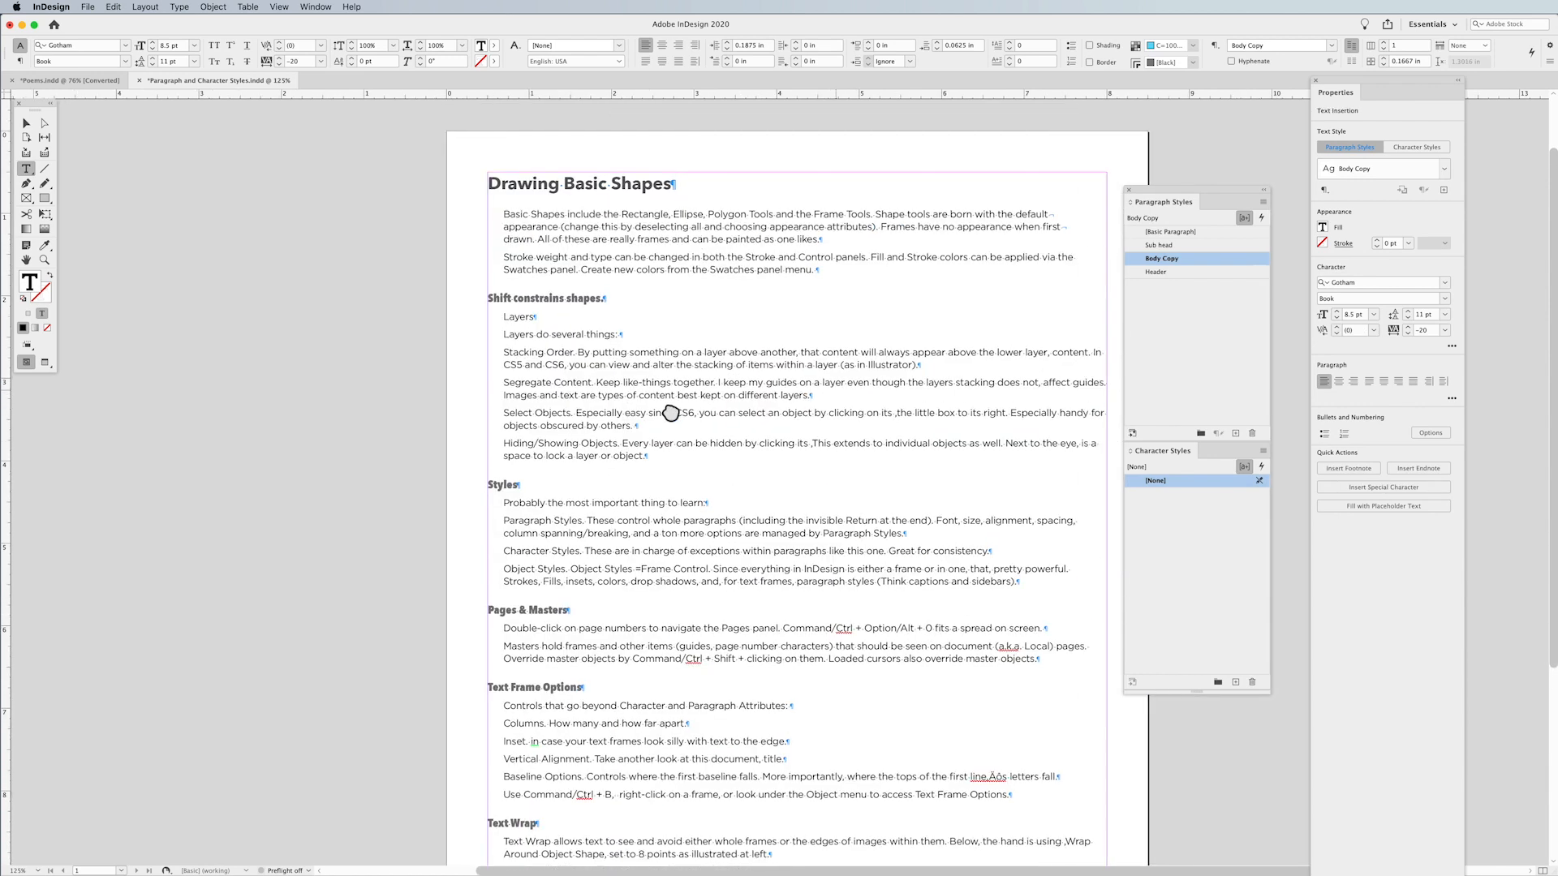
{"action": "triple_click", "coordinate": [589, 335]}
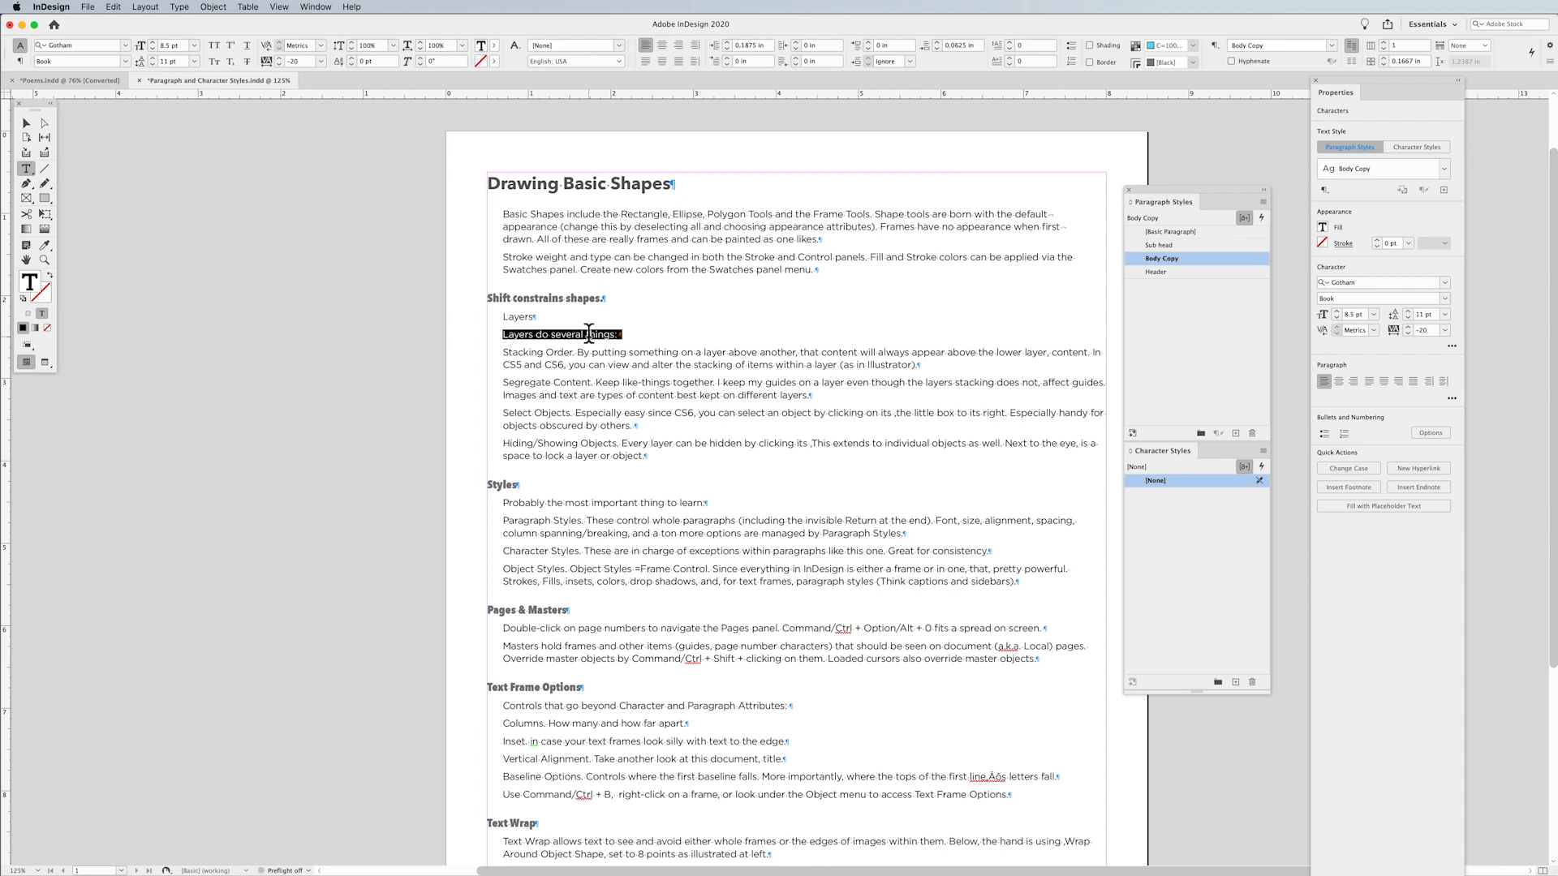
{"action": "triple_click", "coordinate": [615, 503]}
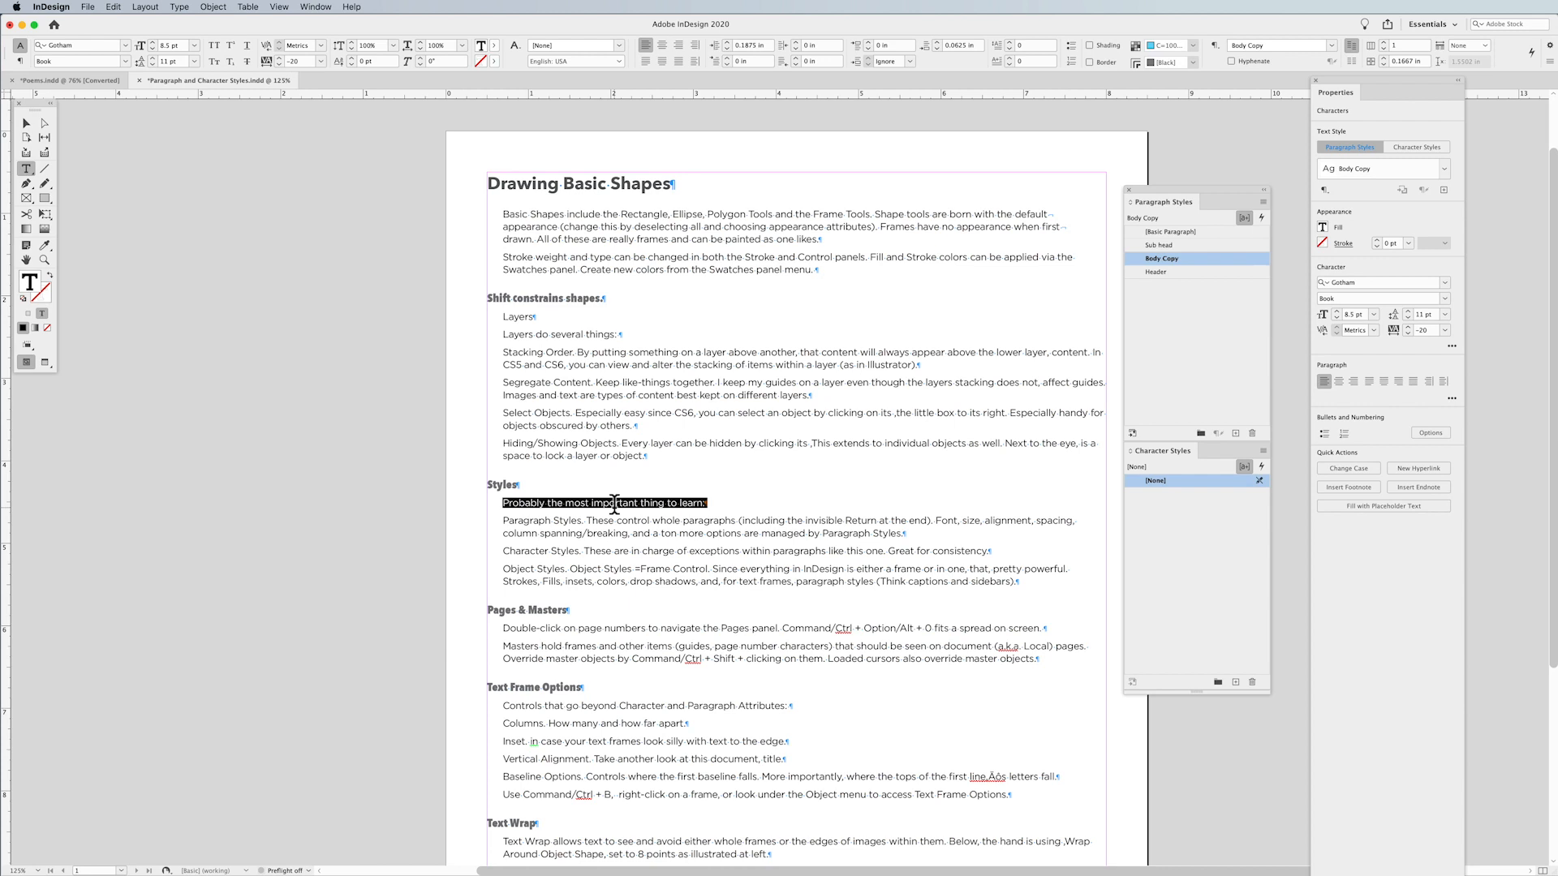
{"action": "left_click", "coordinate": [124, 57]}
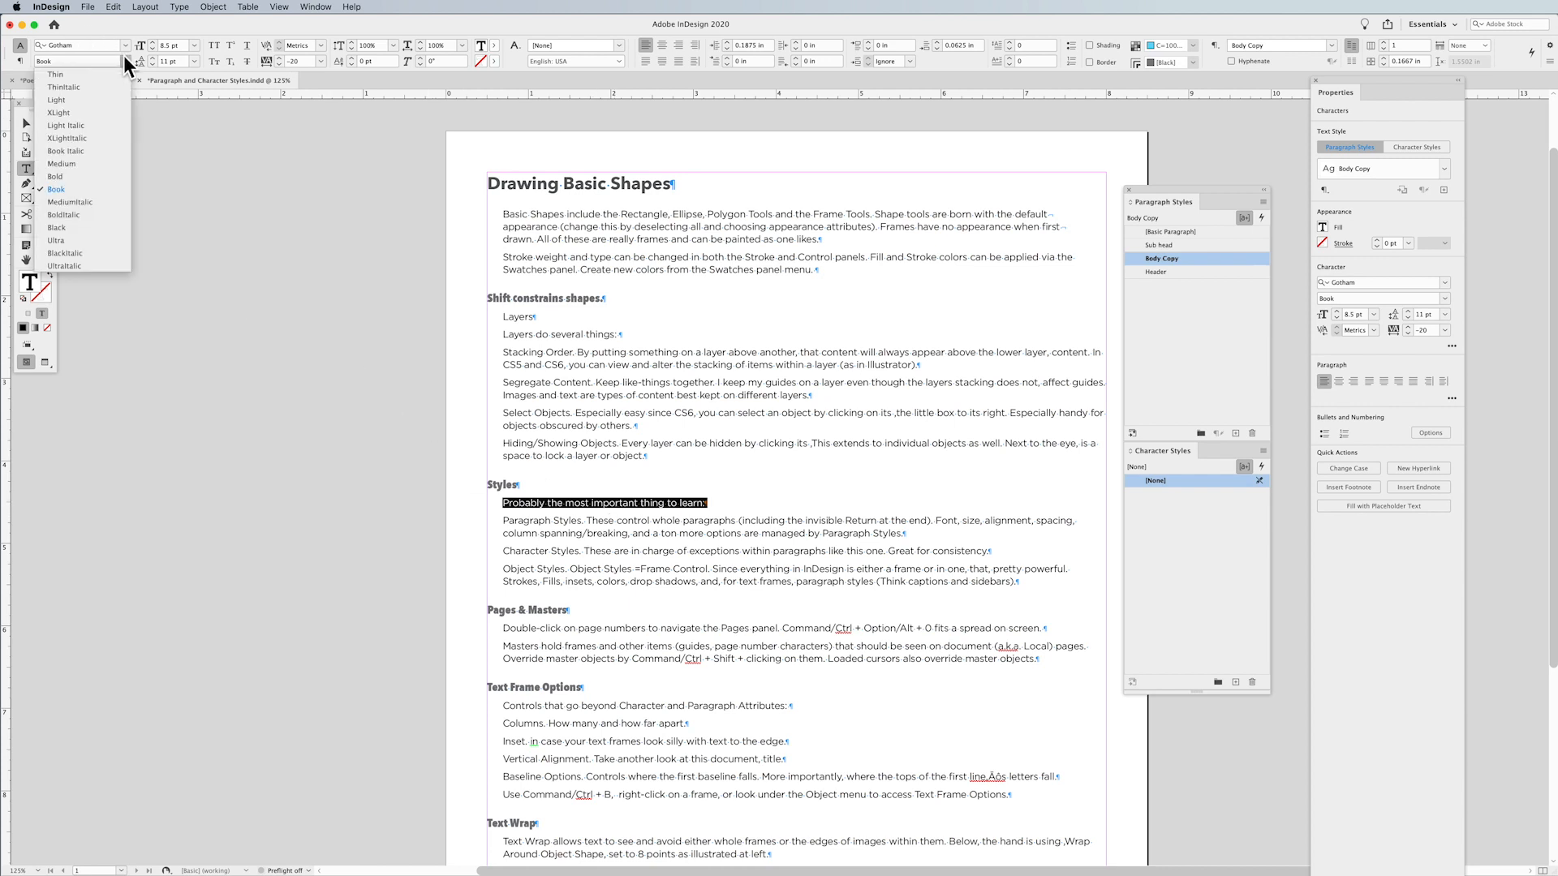
{"action": "left_click", "coordinate": [94, 150]}
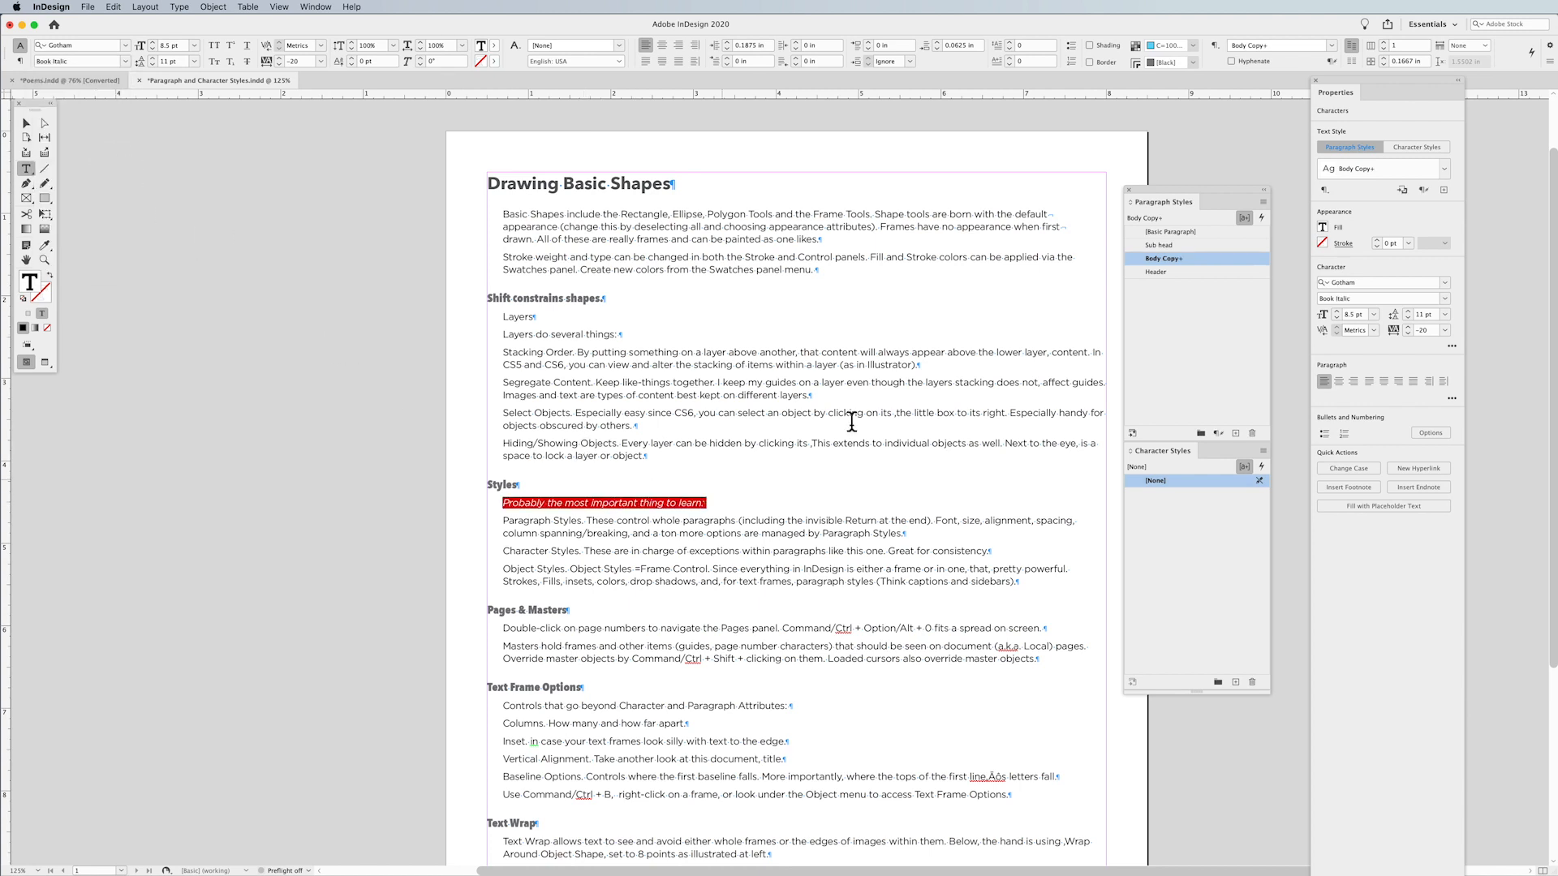
Create a paragraph style named "Body Copy Italic" from the selected italic paragraph, based on Body Copy, and apply it to the selection.
{"action": "left_click", "coordinate": [1263, 202]}
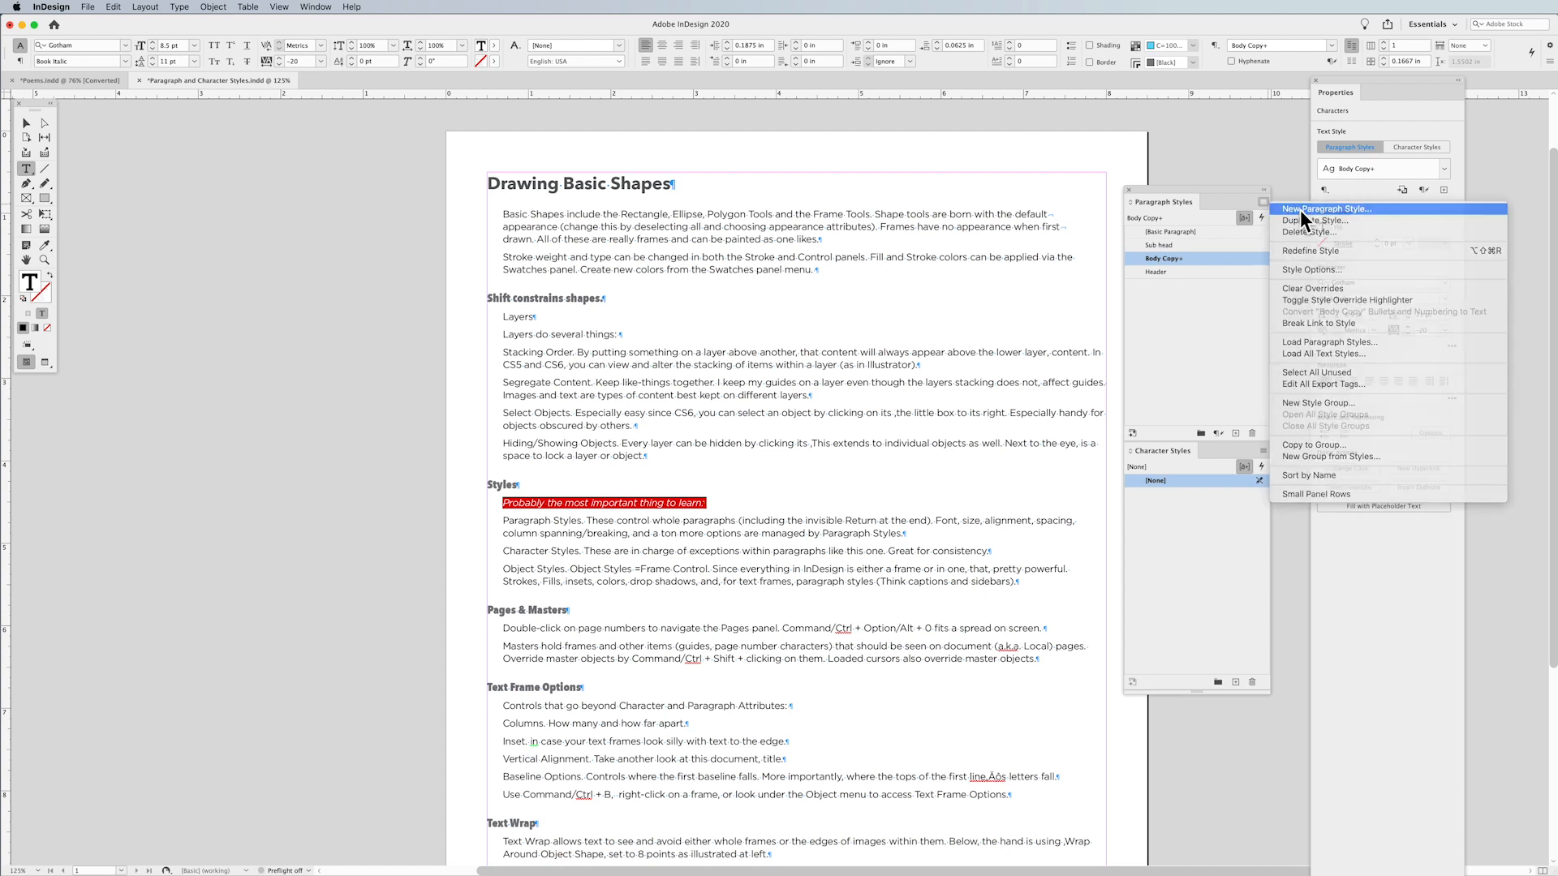
{"action": "left_click", "coordinate": [1299, 211]}
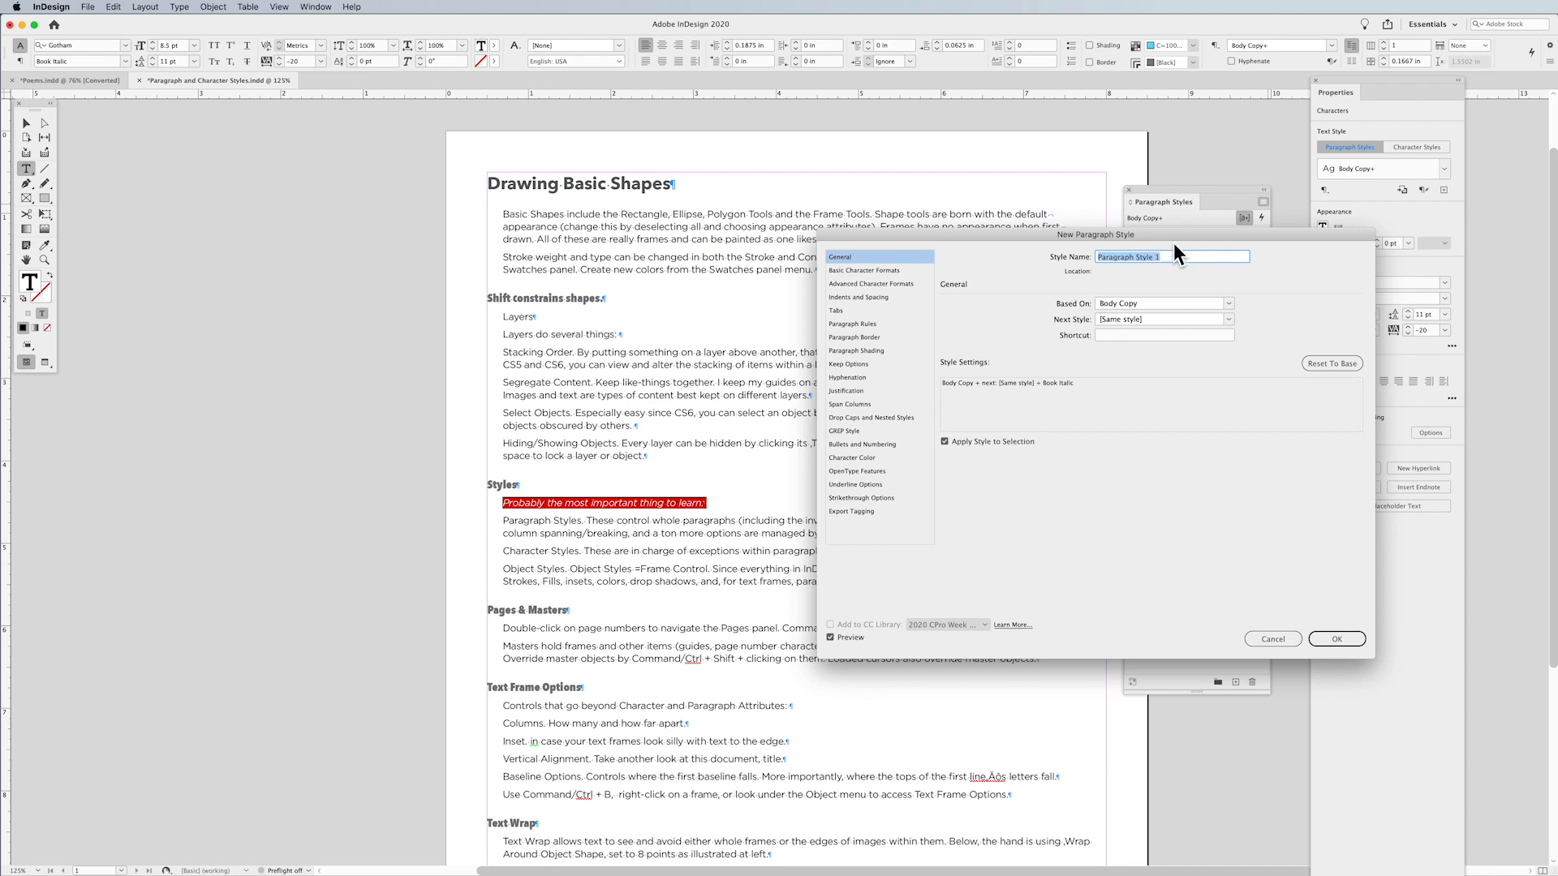
{"action": "type", "text": "Body Copy Italic"}
{"action": "left_click_drag", "start_coordinate": [1007, 235], "coordinate": [1014, 242]}
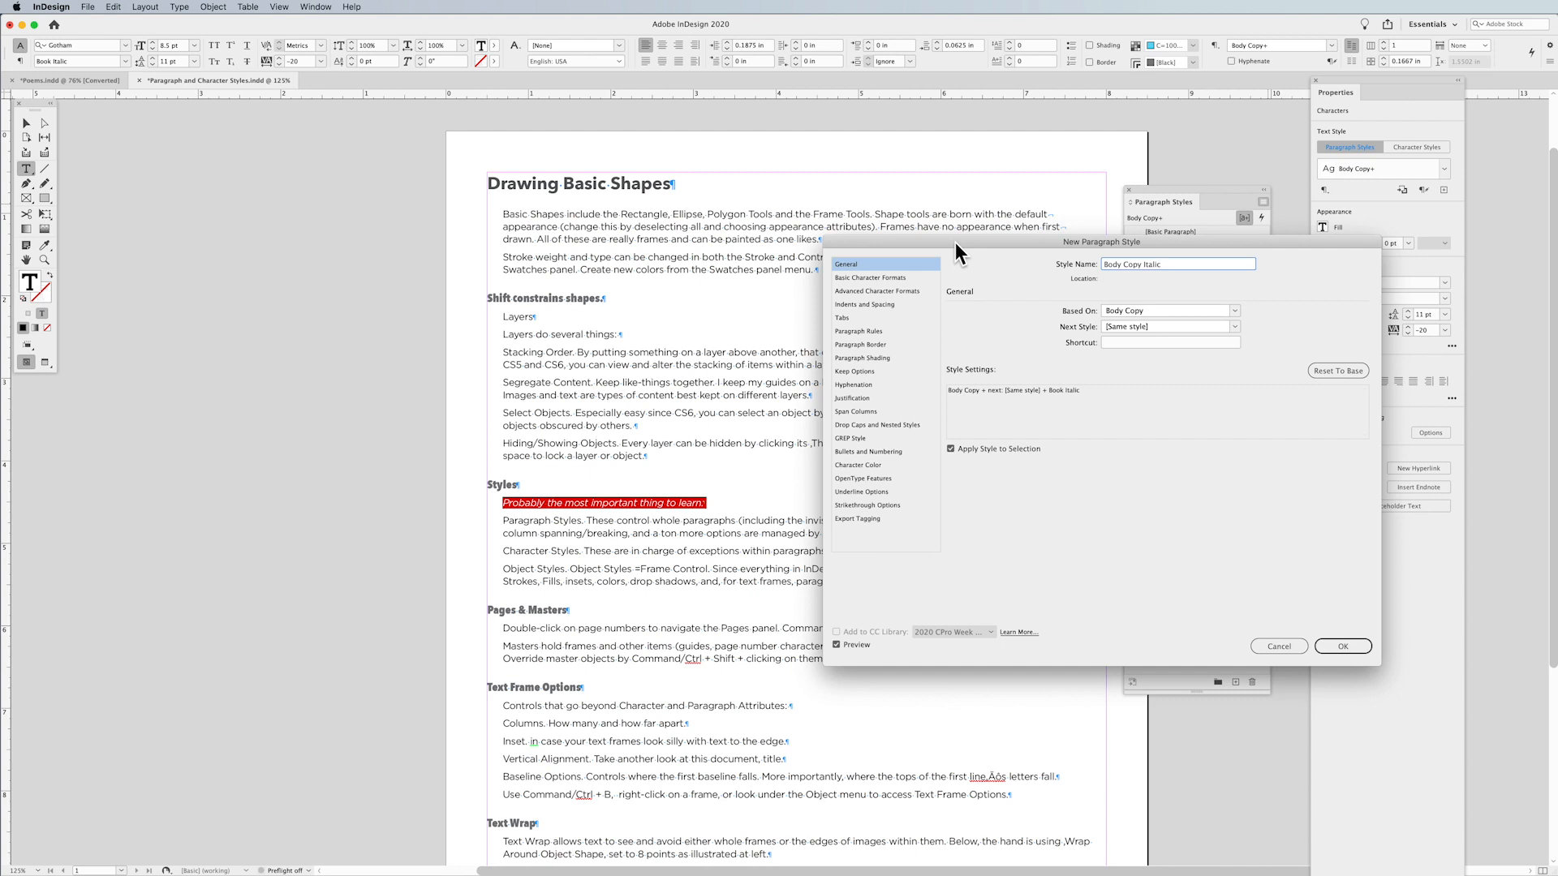
{"action": "left_click", "coordinate": [1351, 647]}
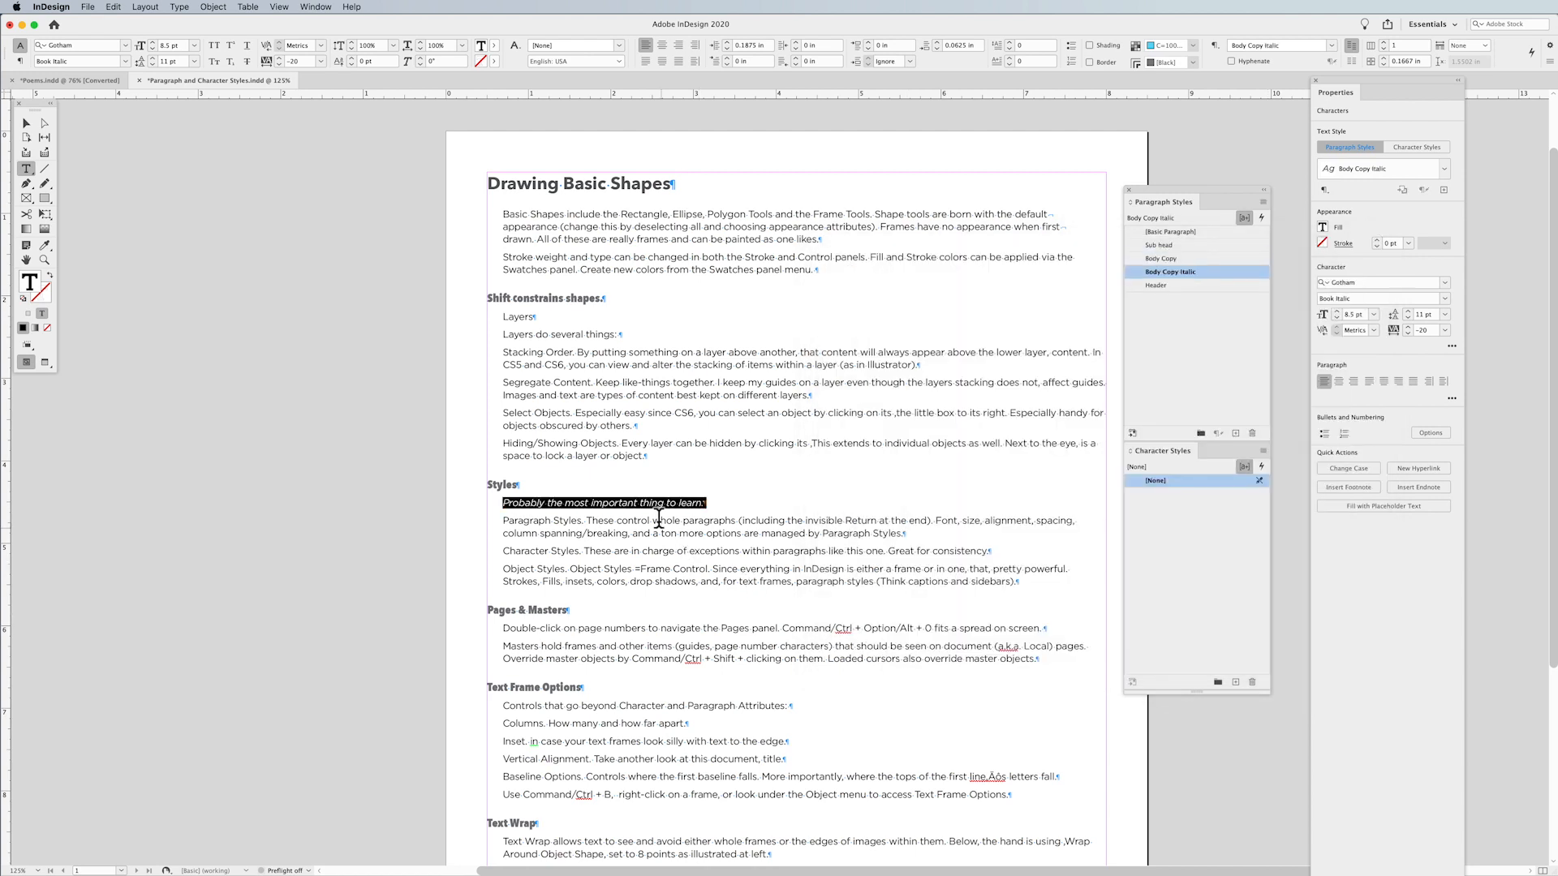
Apply the Body Copy Italic style to "Layers do several things:" and "Controls that go beyond Character and Paragraph Attributes:".
{"action": "triple_click", "coordinate": [596, 336]}
{"action": "left_click", "coordinate": [1215, 272]}
{"action": "left_click", "coordinate": [767, 398]}
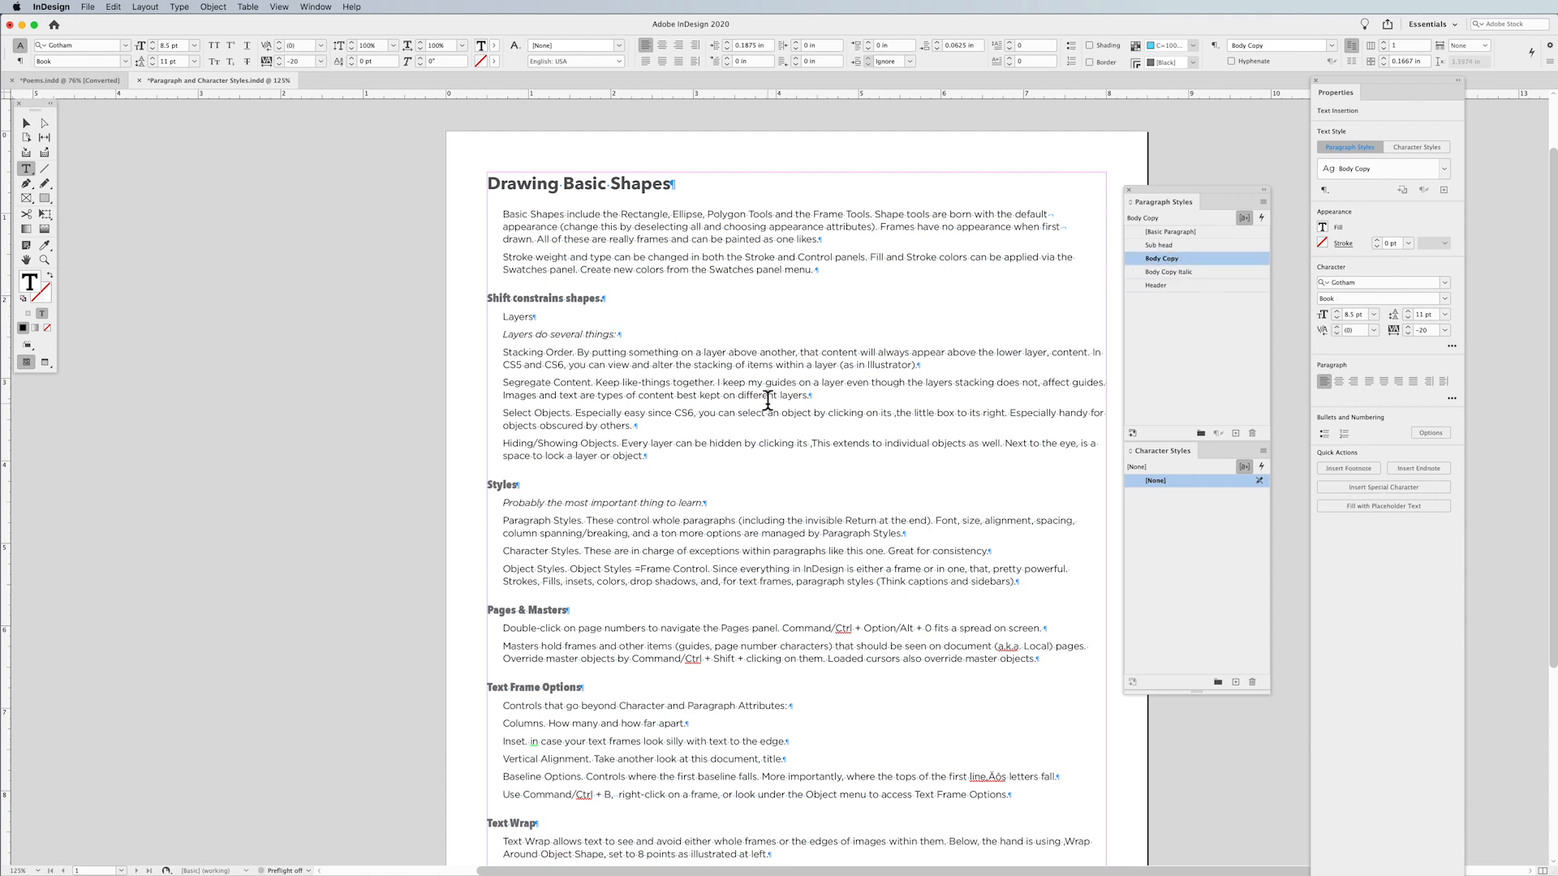
{"action": "triple_click", "coordinate": [726, 706]}
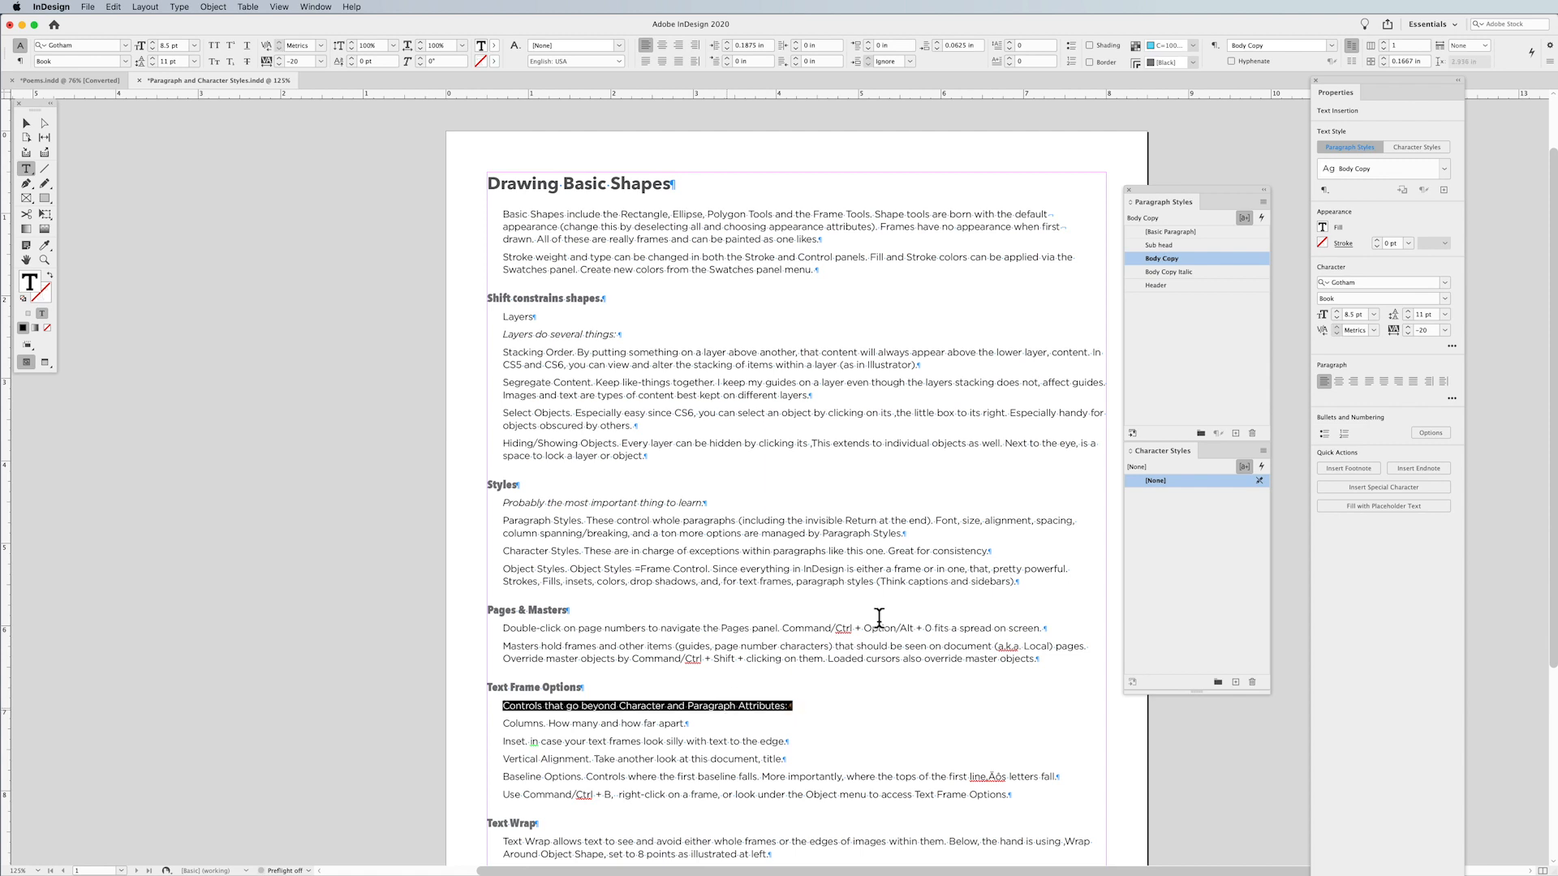
{"action": "left_click", "coordinate": [1214, 272]}
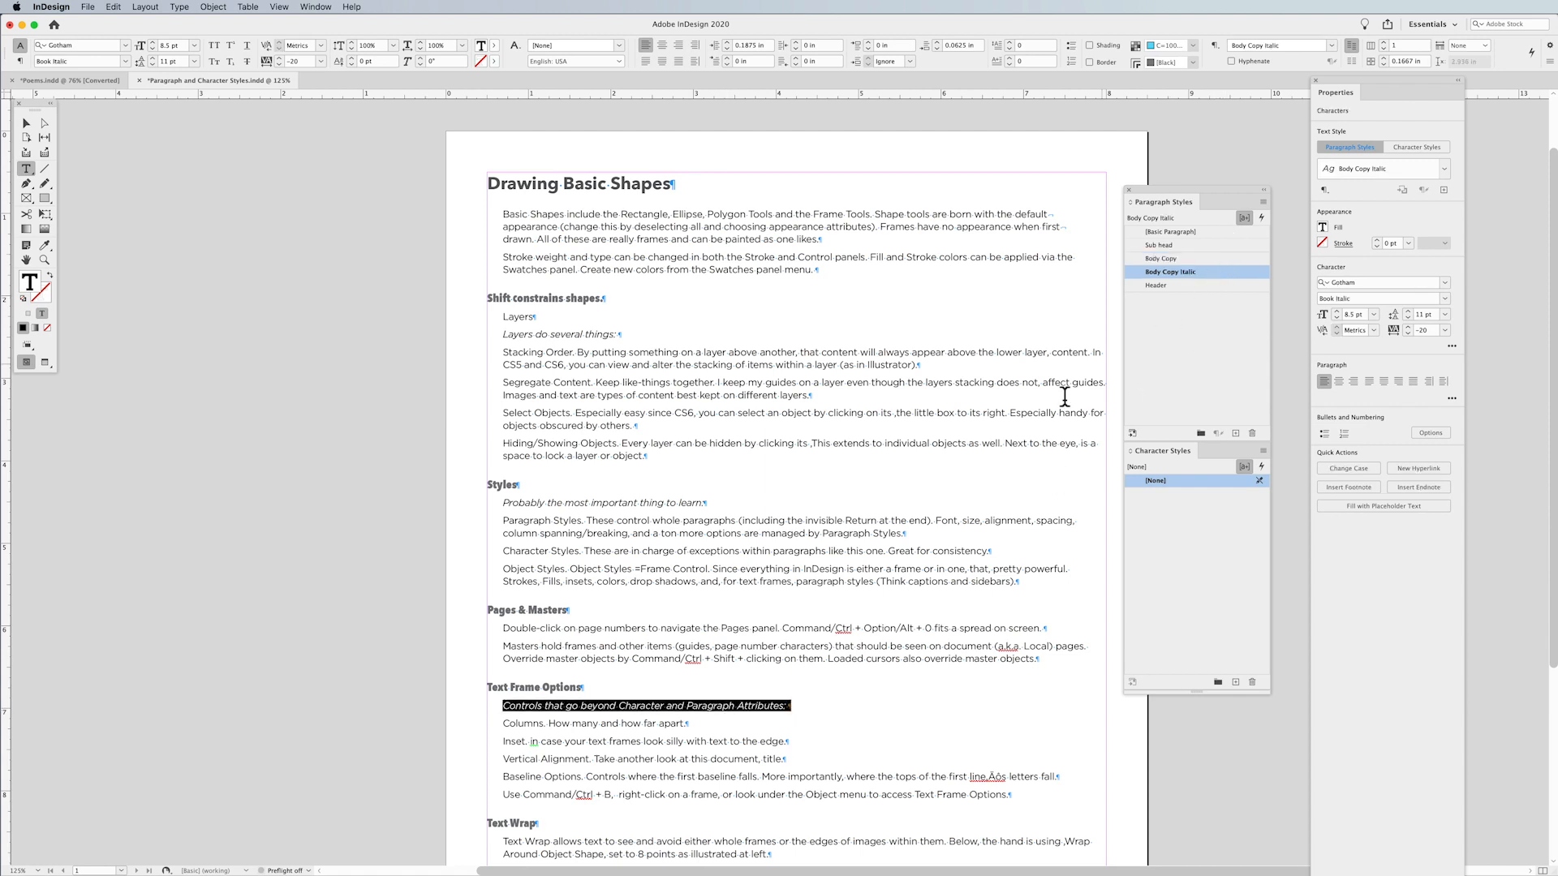
{"action": "scroll", "coordinate": [890, 546], "scroll_direction": "down", "scroll_amount": 1}
{"action": "left_click", "coordinate": [890, 546]}
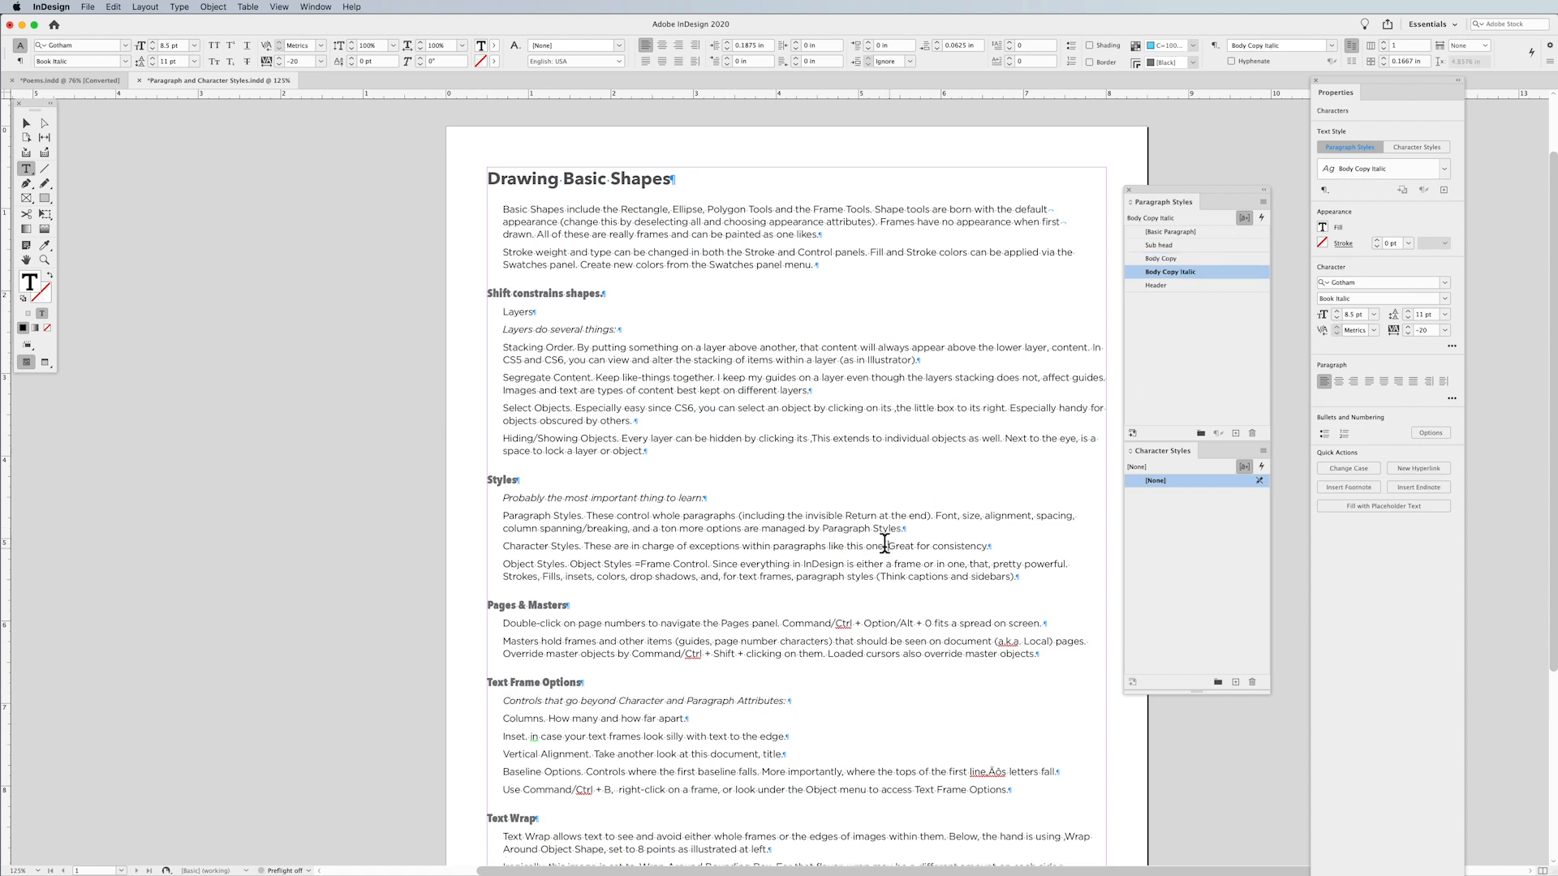
Edit the Body Copy paragraph style, previewing a 7 pt font size and settling on 8 pt.
{"action": "left_click", "coordinate": [596, 330]}
{"action": "left_click", "coordinate": [825, 408]}
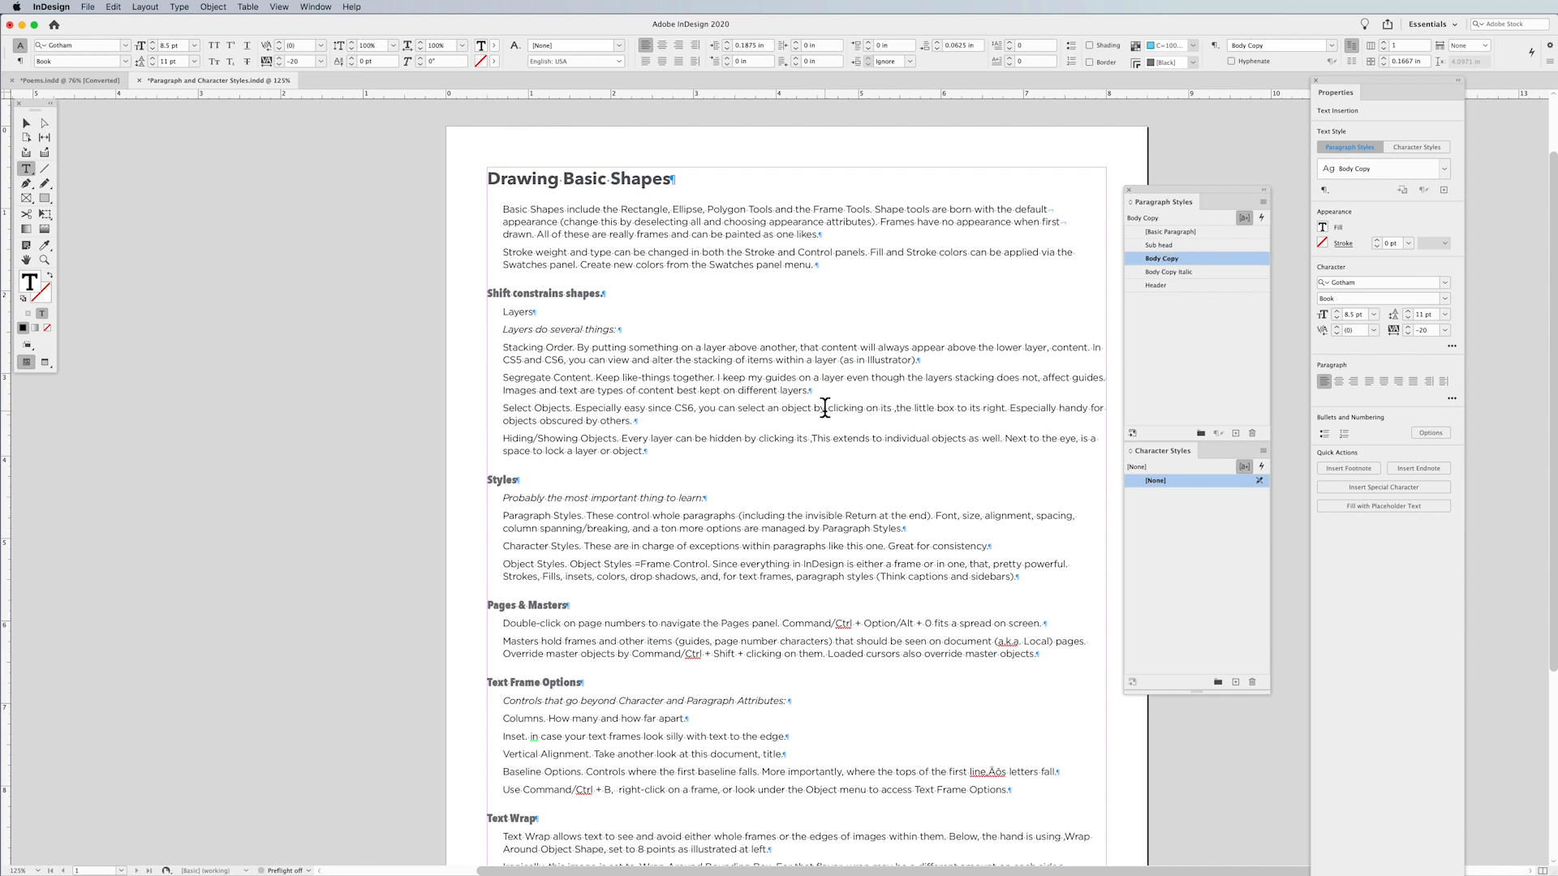
{"action": "right_click", "coordinate": [1191, 258]}
{"action": "left_click", "coordinate": [1218, 273]}
{"action": "left_click", "coordinate": [862, 277]}
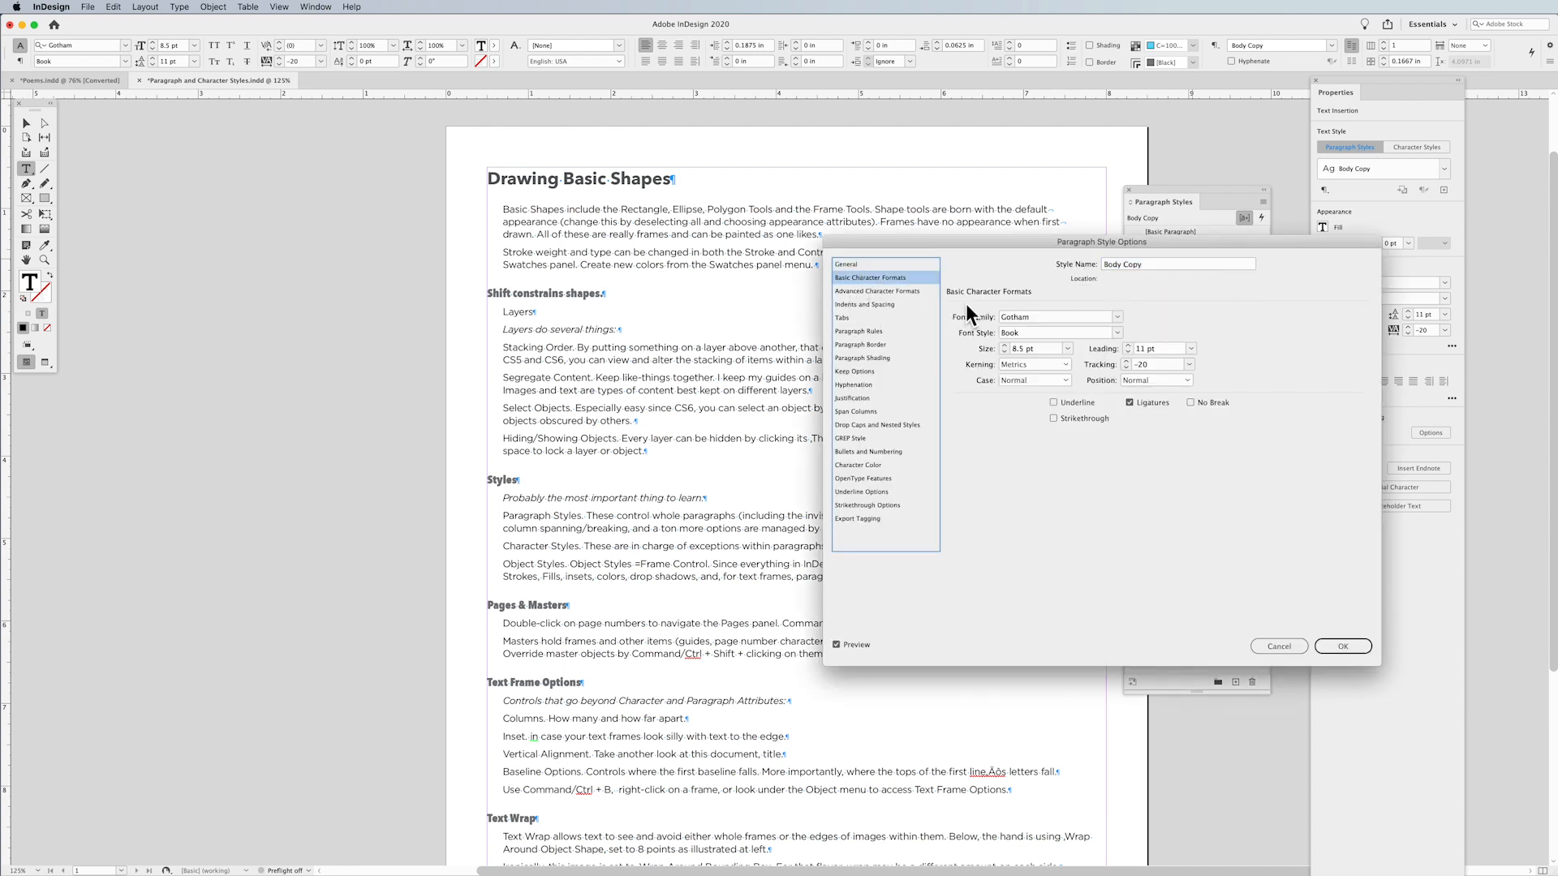
{"action": "left_click", "coordinate": [1006, 351]}
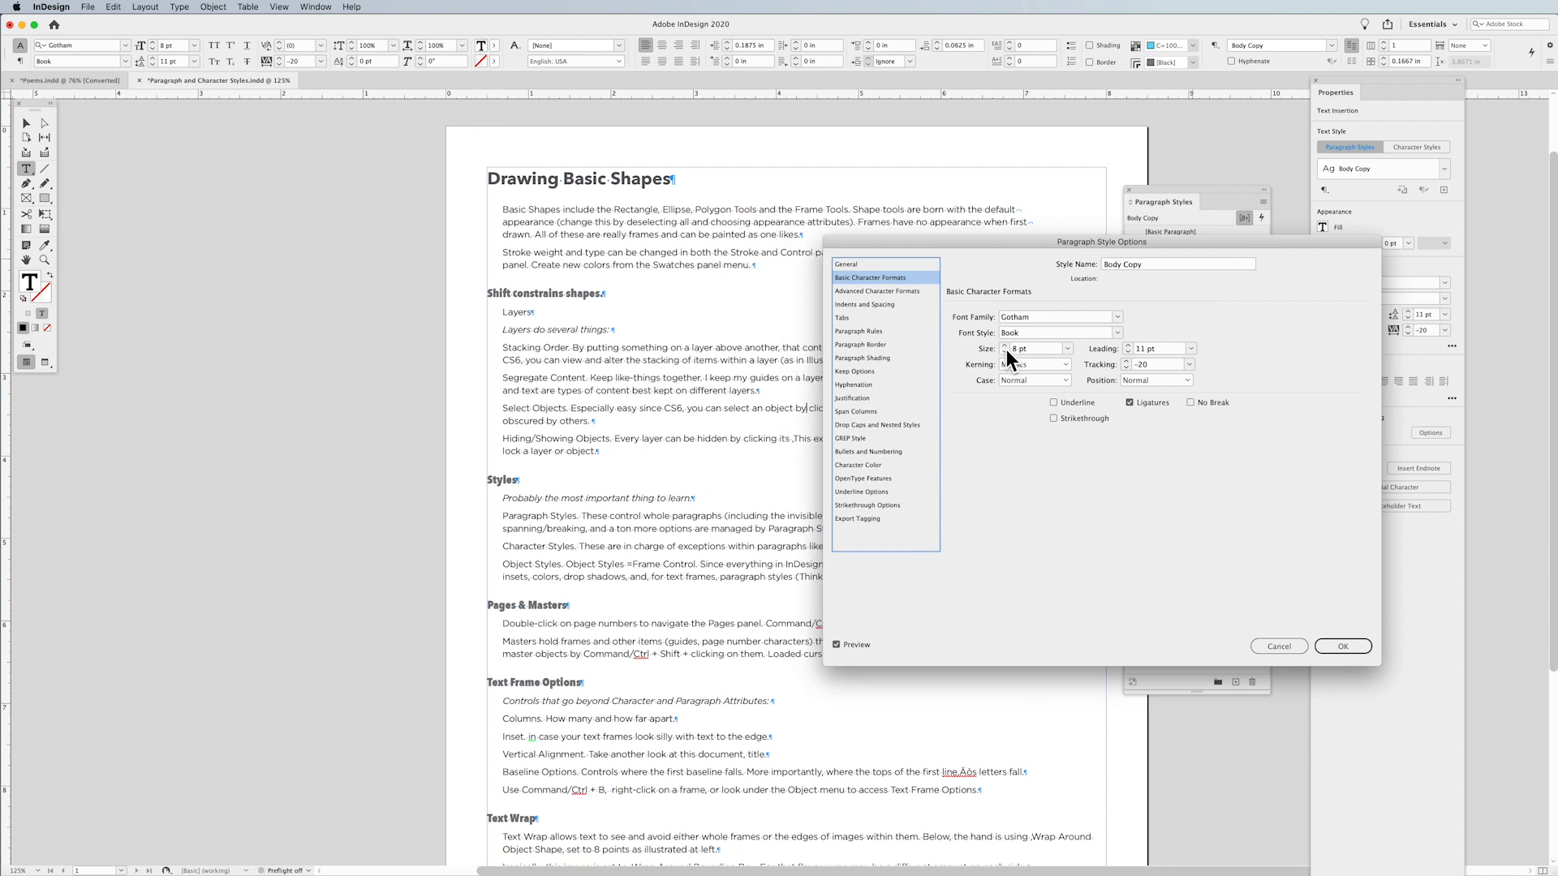
{"action": "left_click", "coordinate": [1006, 350]}
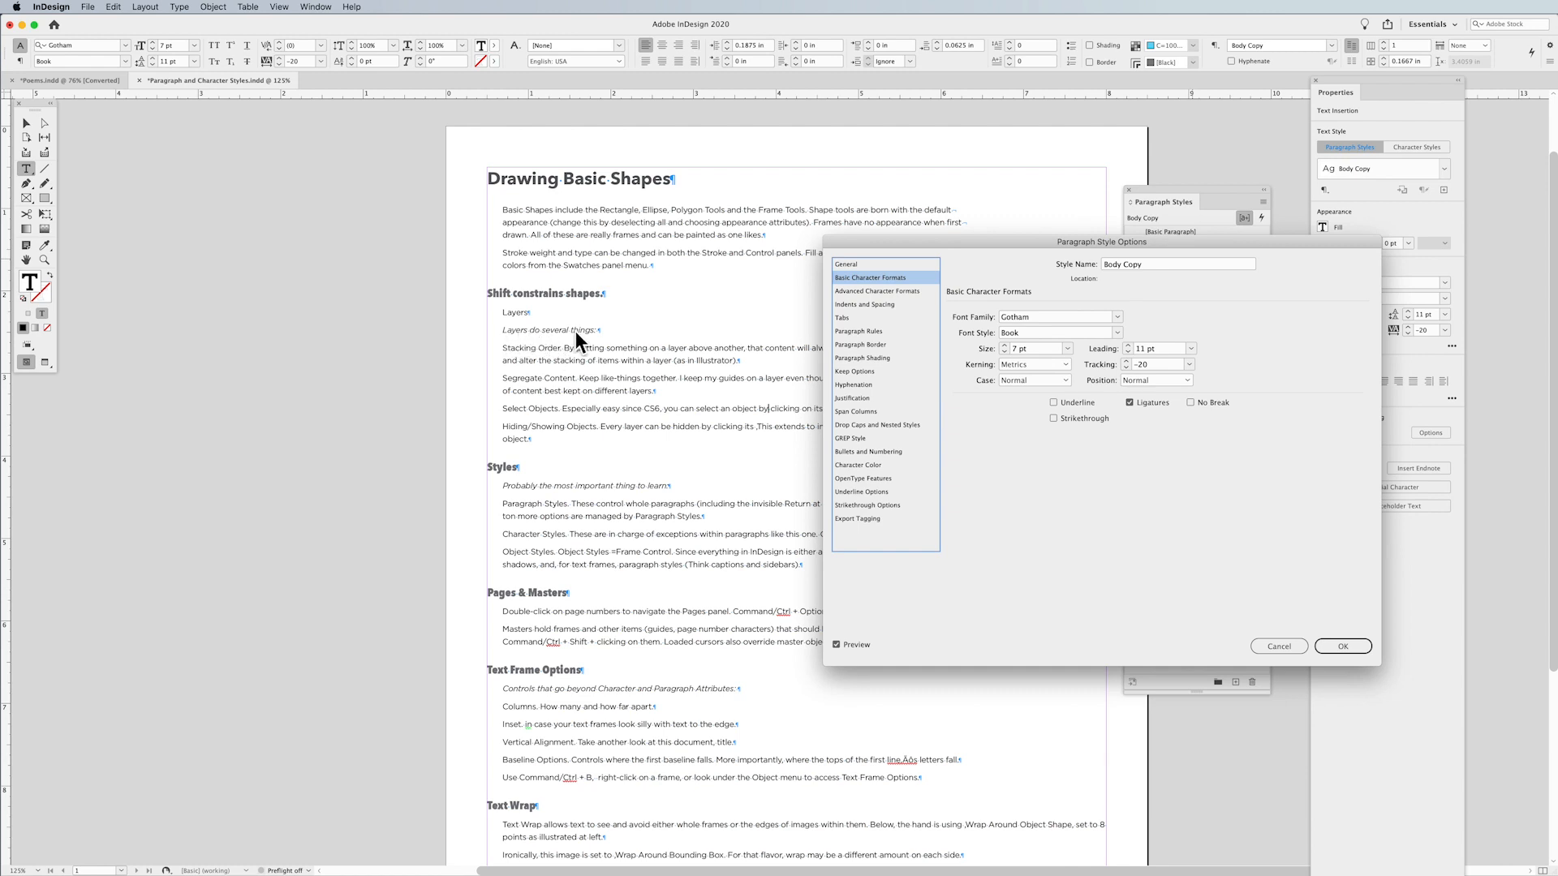
{"action": "left_click", "coordinate": [1004, 344]}
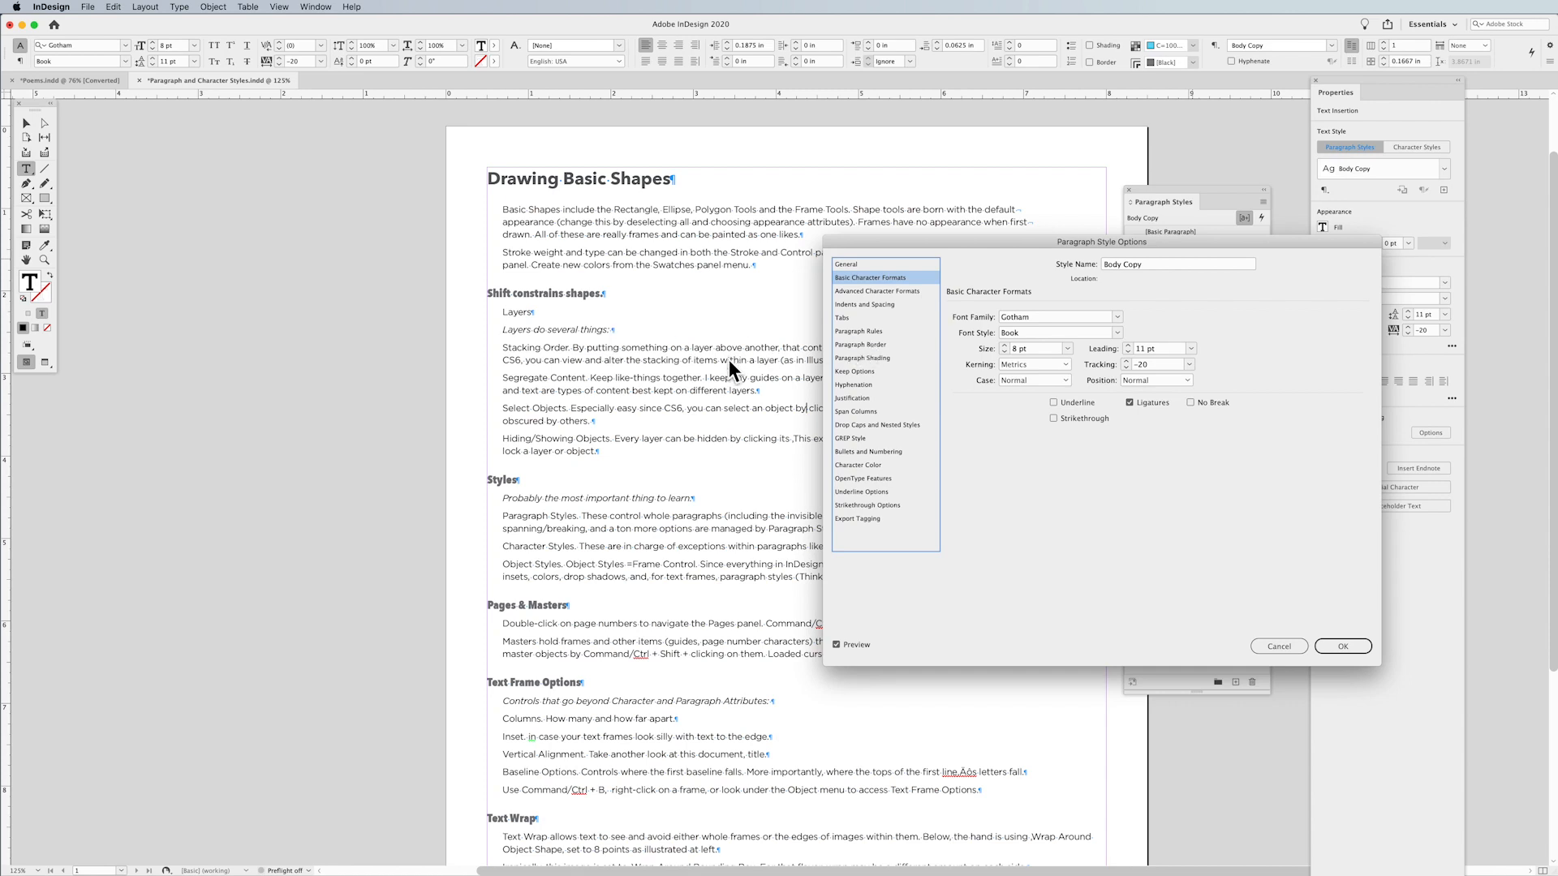
{"action": "left_click", "coordinate": [1356, 647]}
Review the advanced and basic character formats of the Body Copy Italic style without changing them.
{"action": "right_click", "coordinate": [1216, 269]}
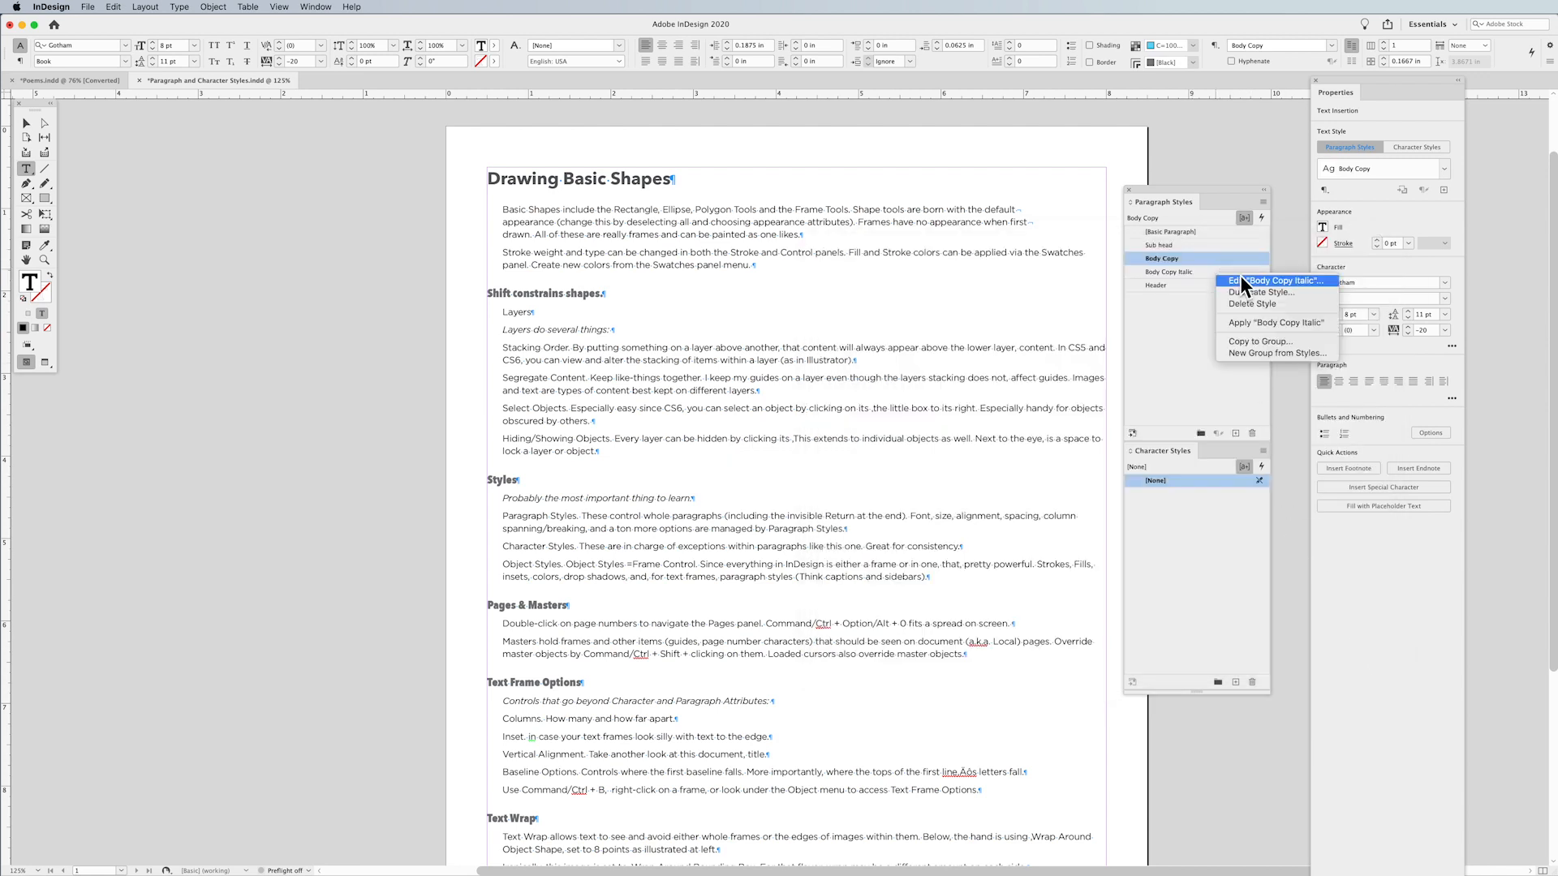
{"action": "left_click", "coordinate": [1245, 279]}
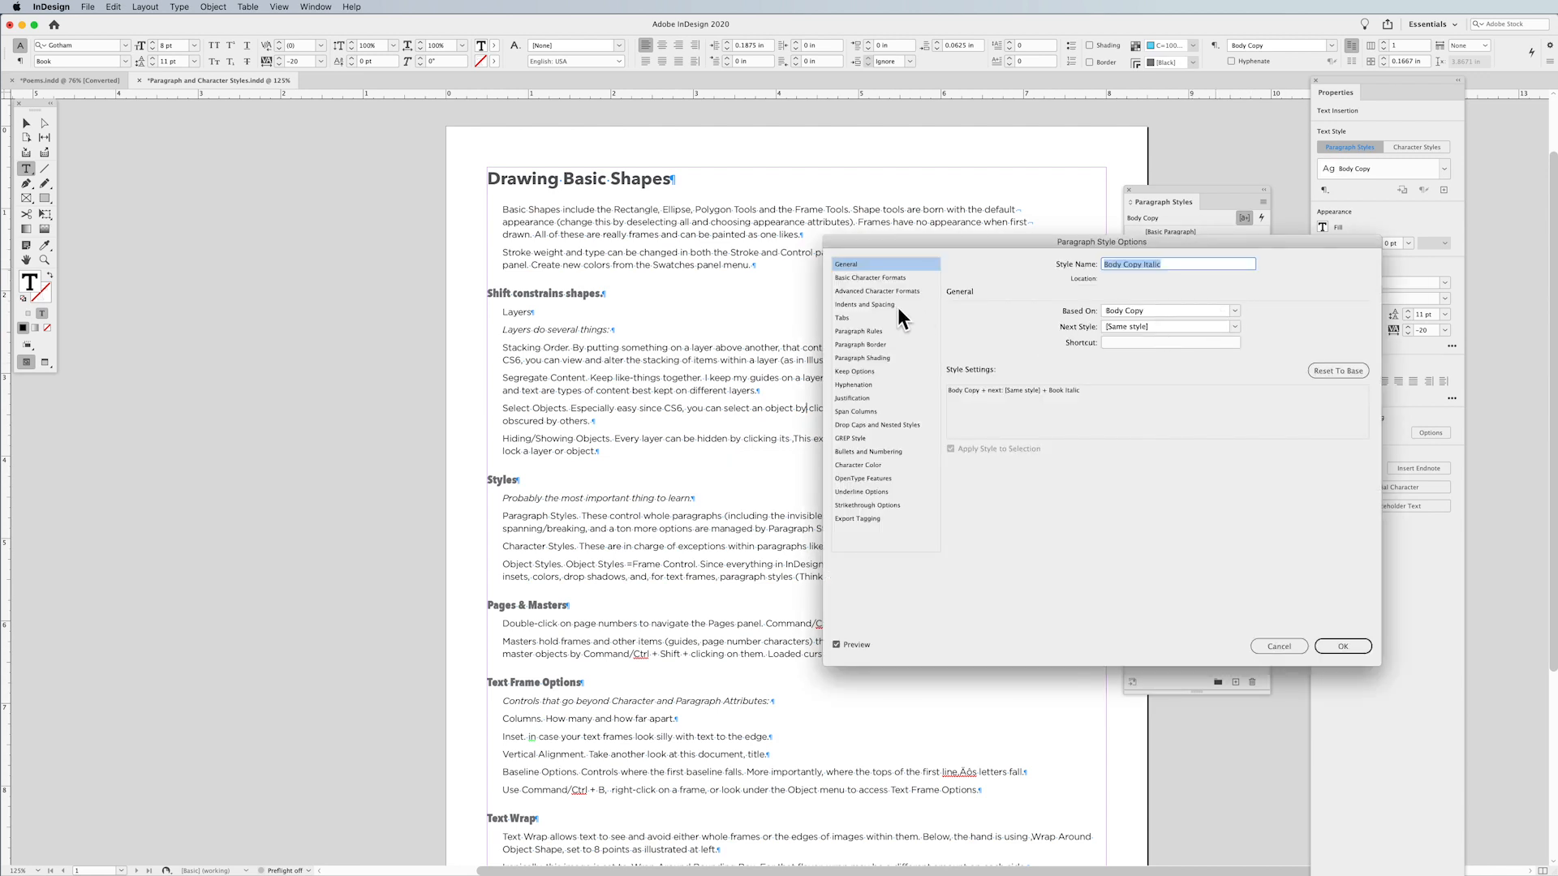
{"action": "left_click", "coordinate": [884, 290]}
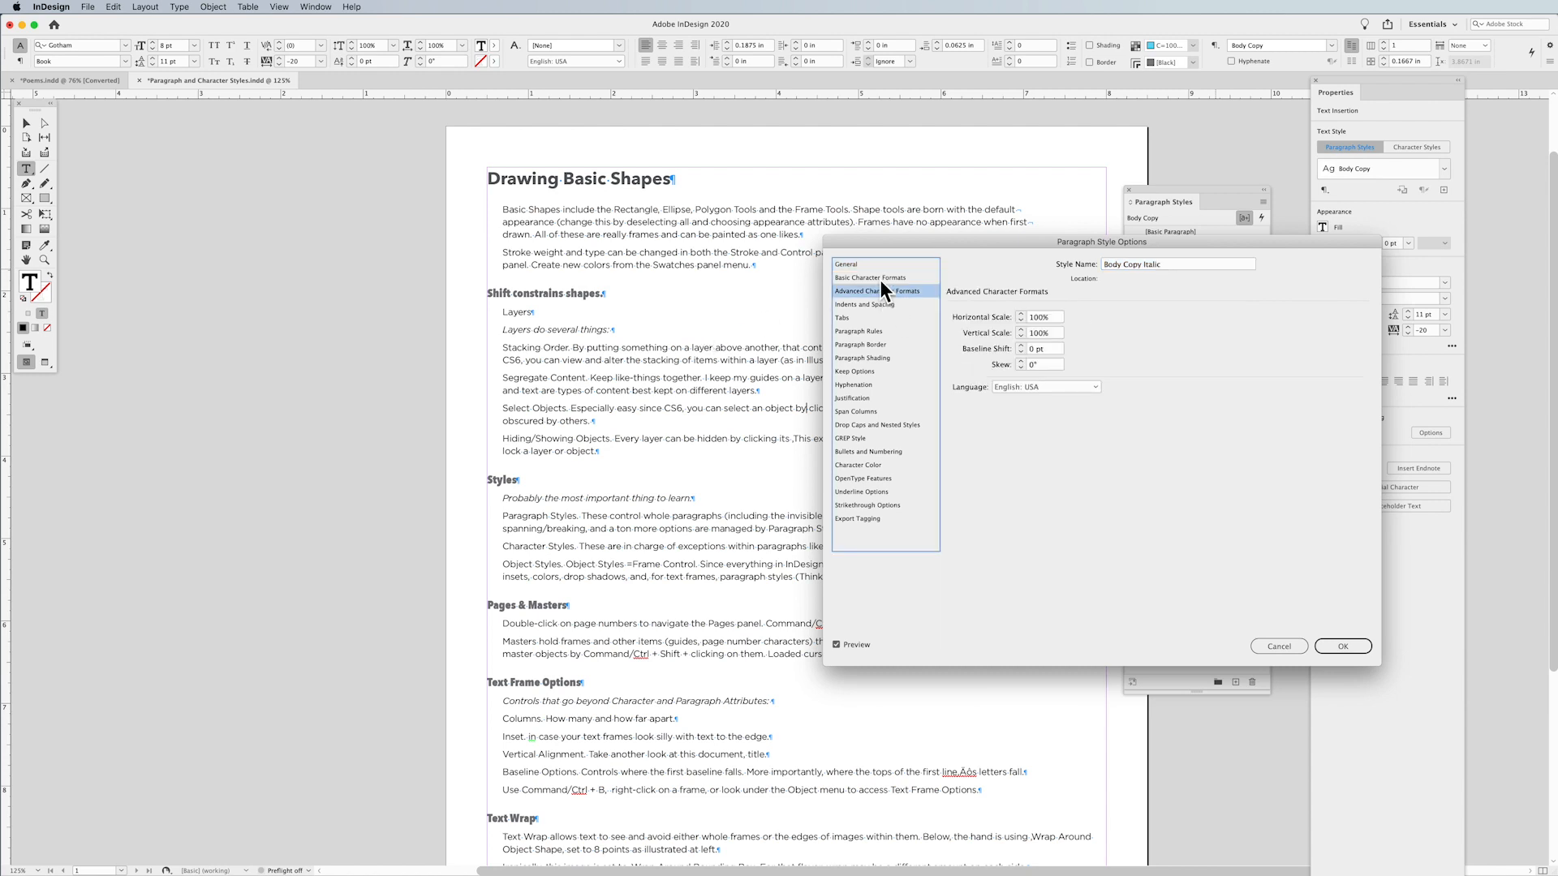
{"action": "left_click", "coordinate": [879, 278]}
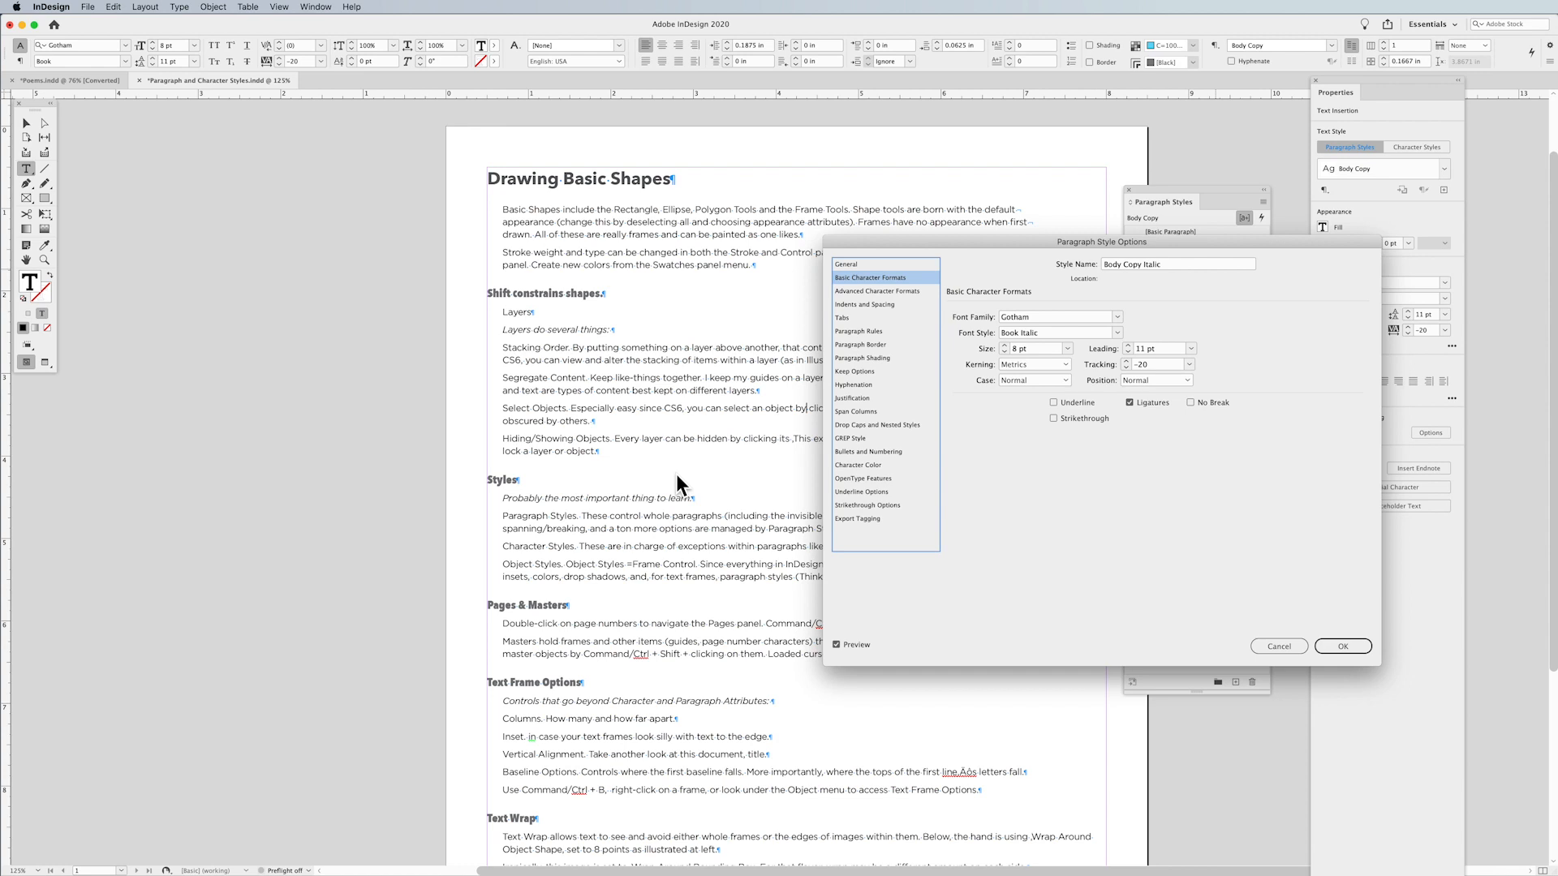
{"action": "left_click", "coordinate": [1279, 647]}
Select part of "Layers do several things:" and check which style Body Copy Italic is based on.
{"action": "left_click_drag", "start_coordinate": [538, 329], "coordinate": [595, 328]}
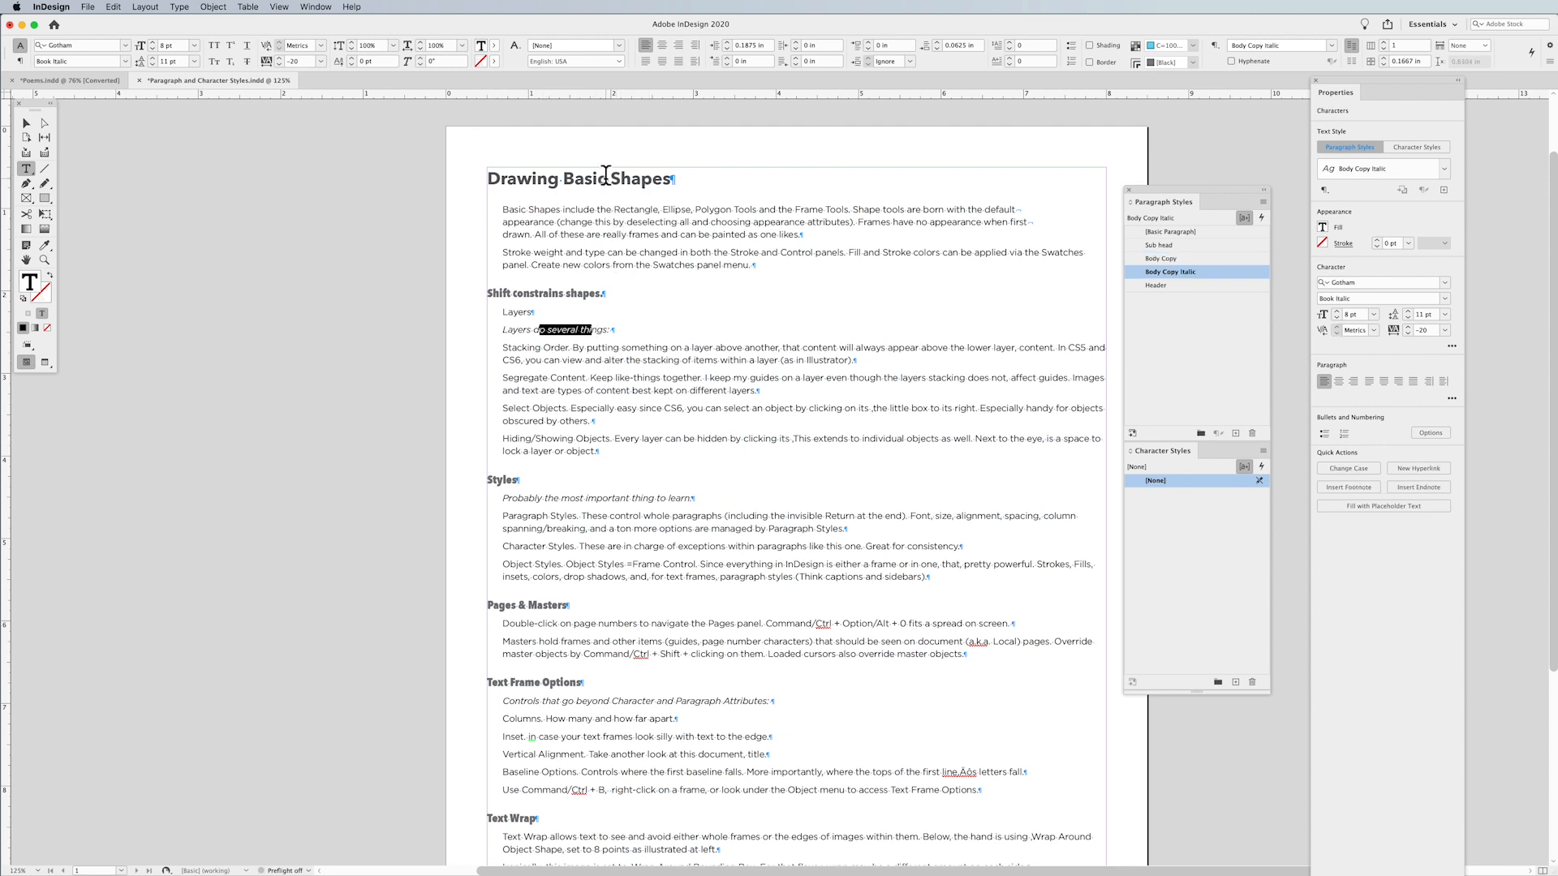
{"action": "right_click", "coordinate": [1213, 272]}
{"action": "left_click", "coordinate": [1234, 283]}
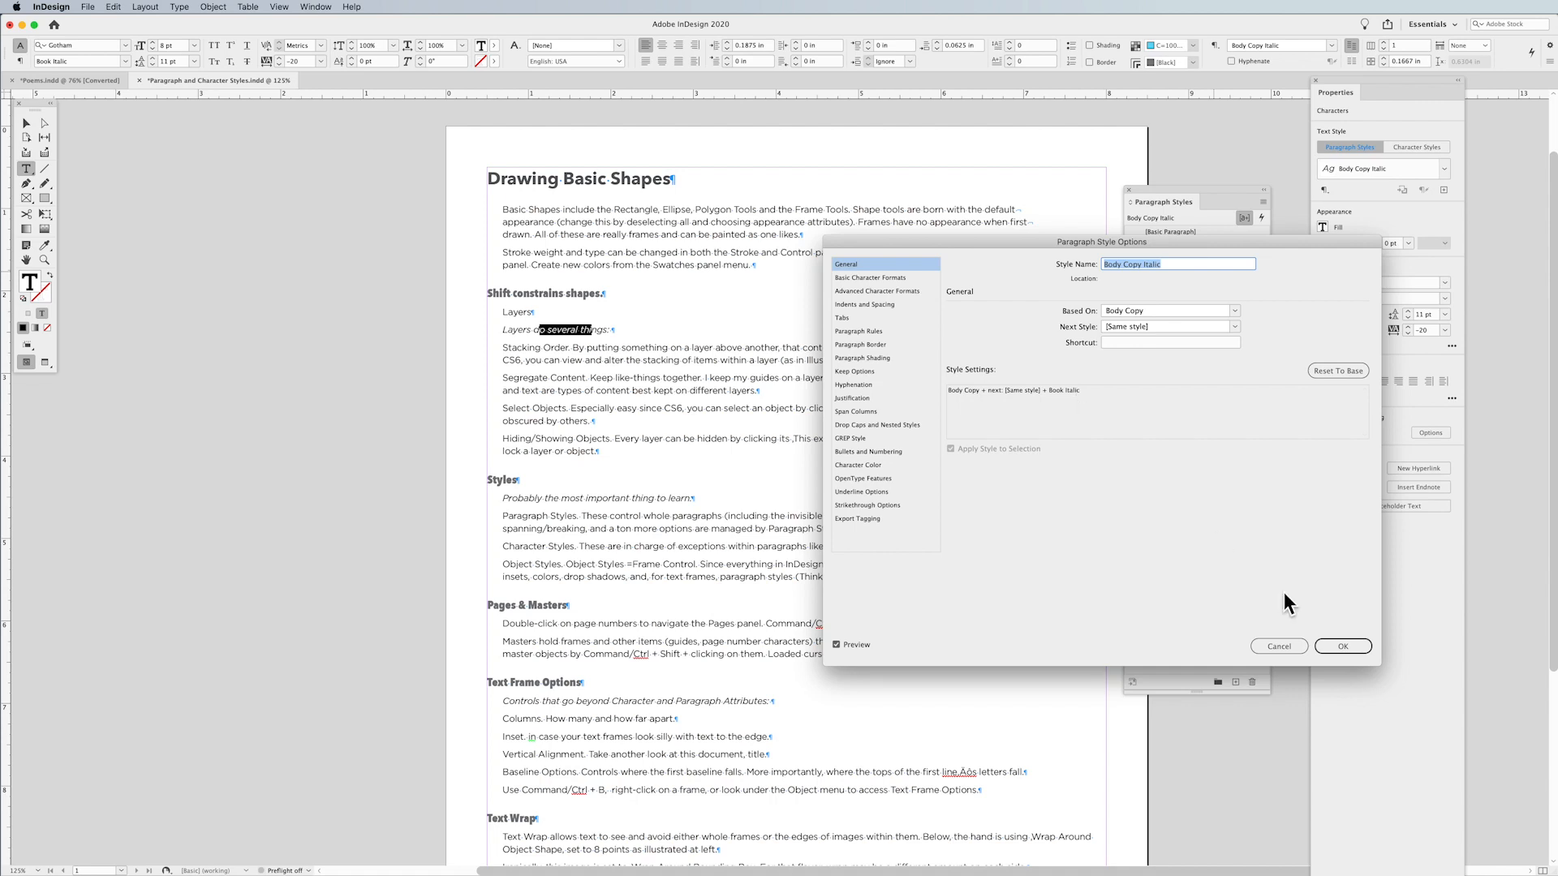
{"action": "left_click", "coordinate": [1342, 646]}
{"action": "left_click", "coordinate": [845, 589]}
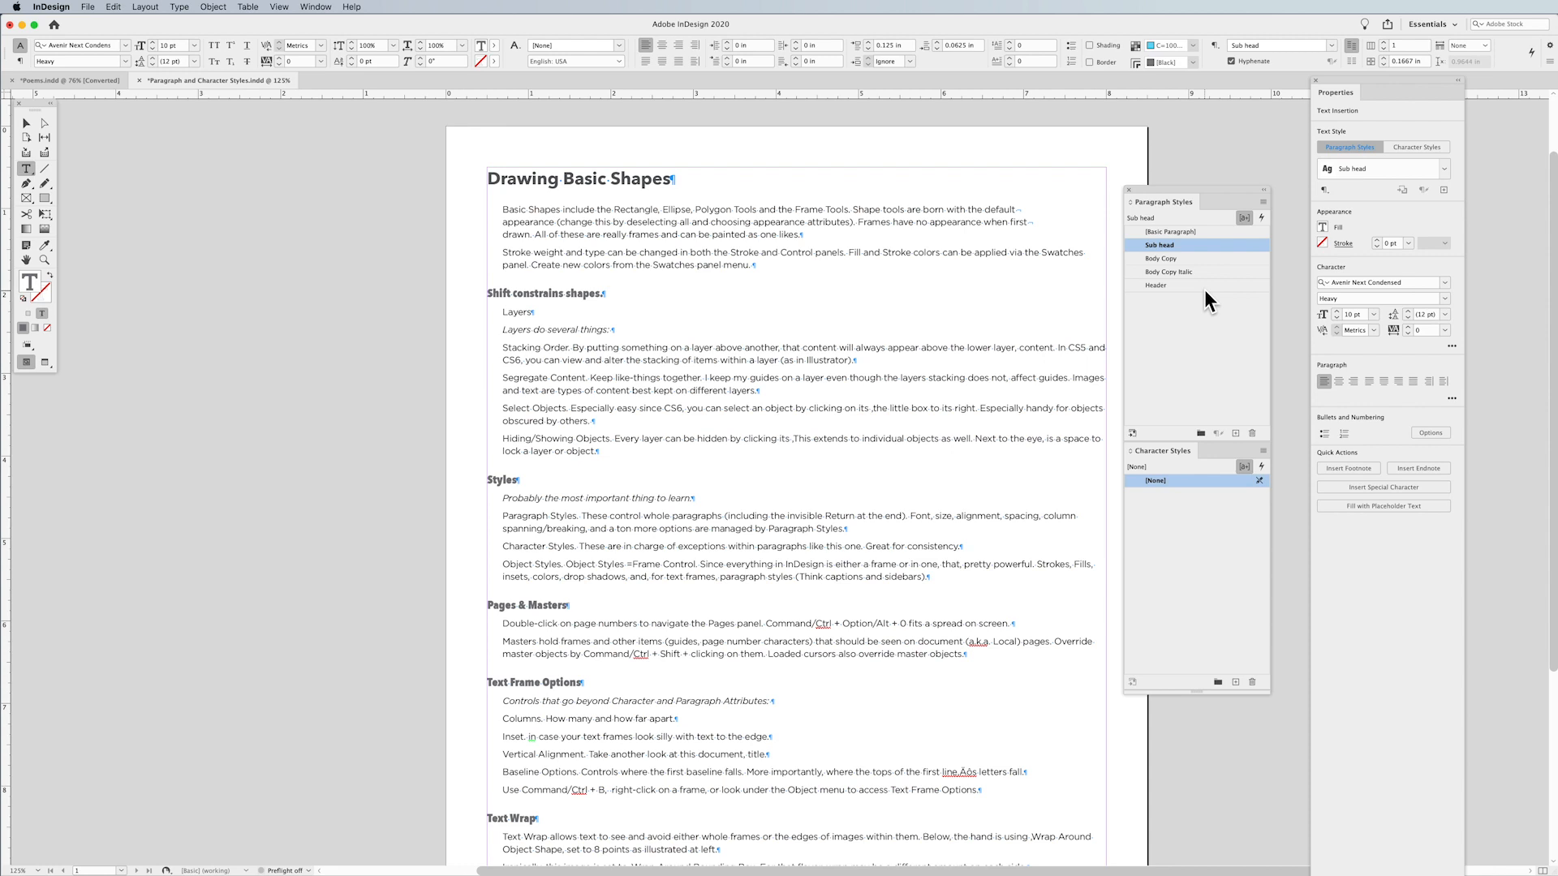
Insert a forced line break before "Swatches" in the second body paragraph under Drawing Basic Shapes.
{"action": "left_click", "coordinate": [1026, 219]}
{"action": "left_click", "coordinate": [1044, 250]}
{"action": "key", "text": "shift+Return"}
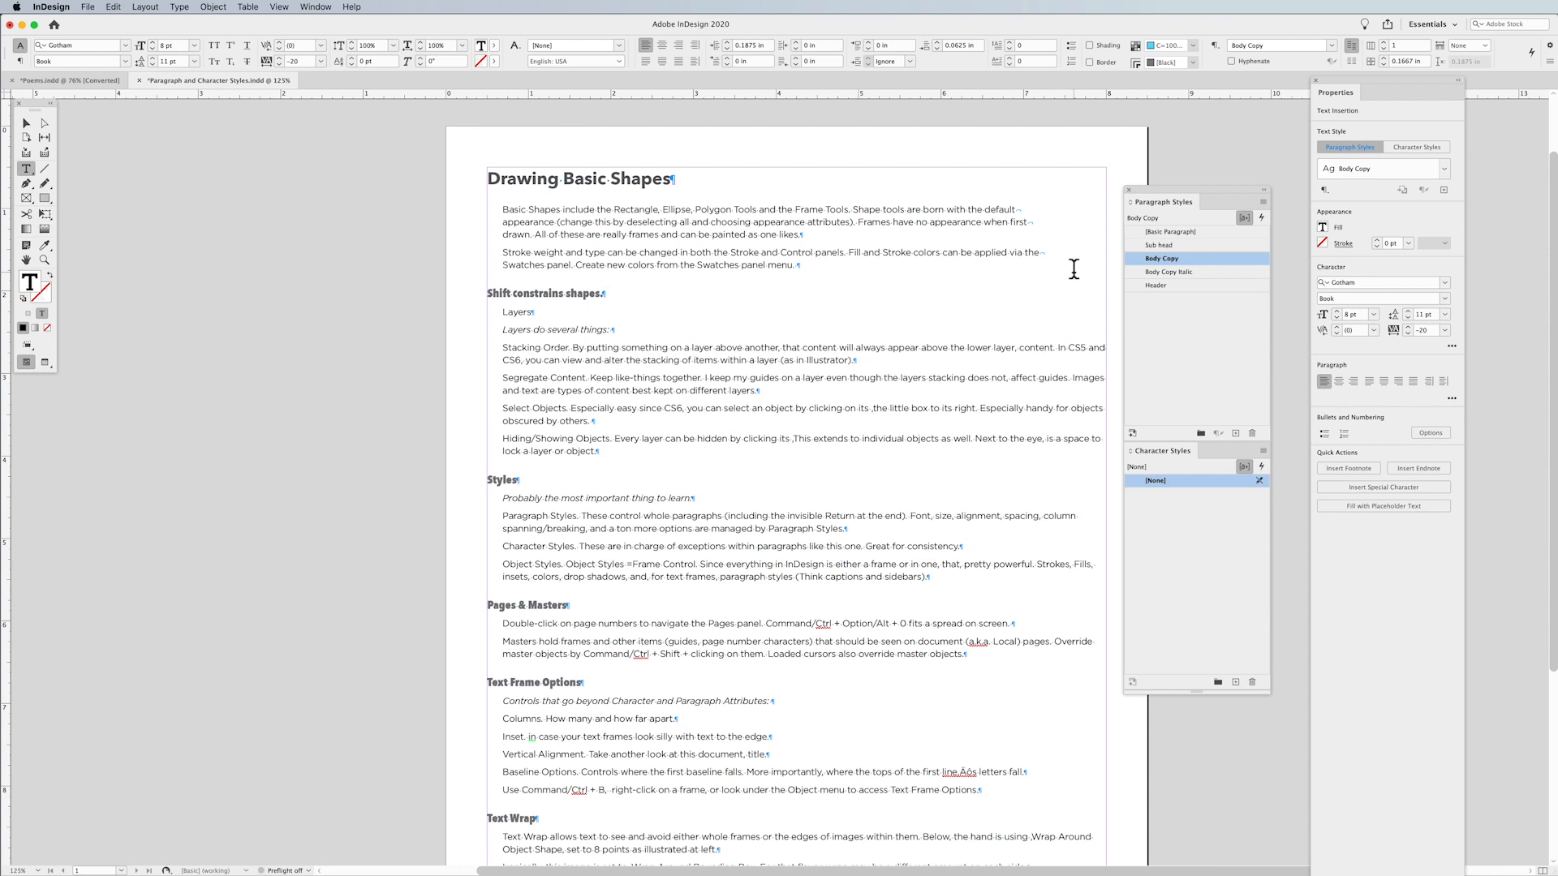
Try a paragraph break before "the" in the second body paragraph and remove it again.
{"action": "left_click", "coordinate": [1026, 253]}
{"action": "key", "text": "Return"}
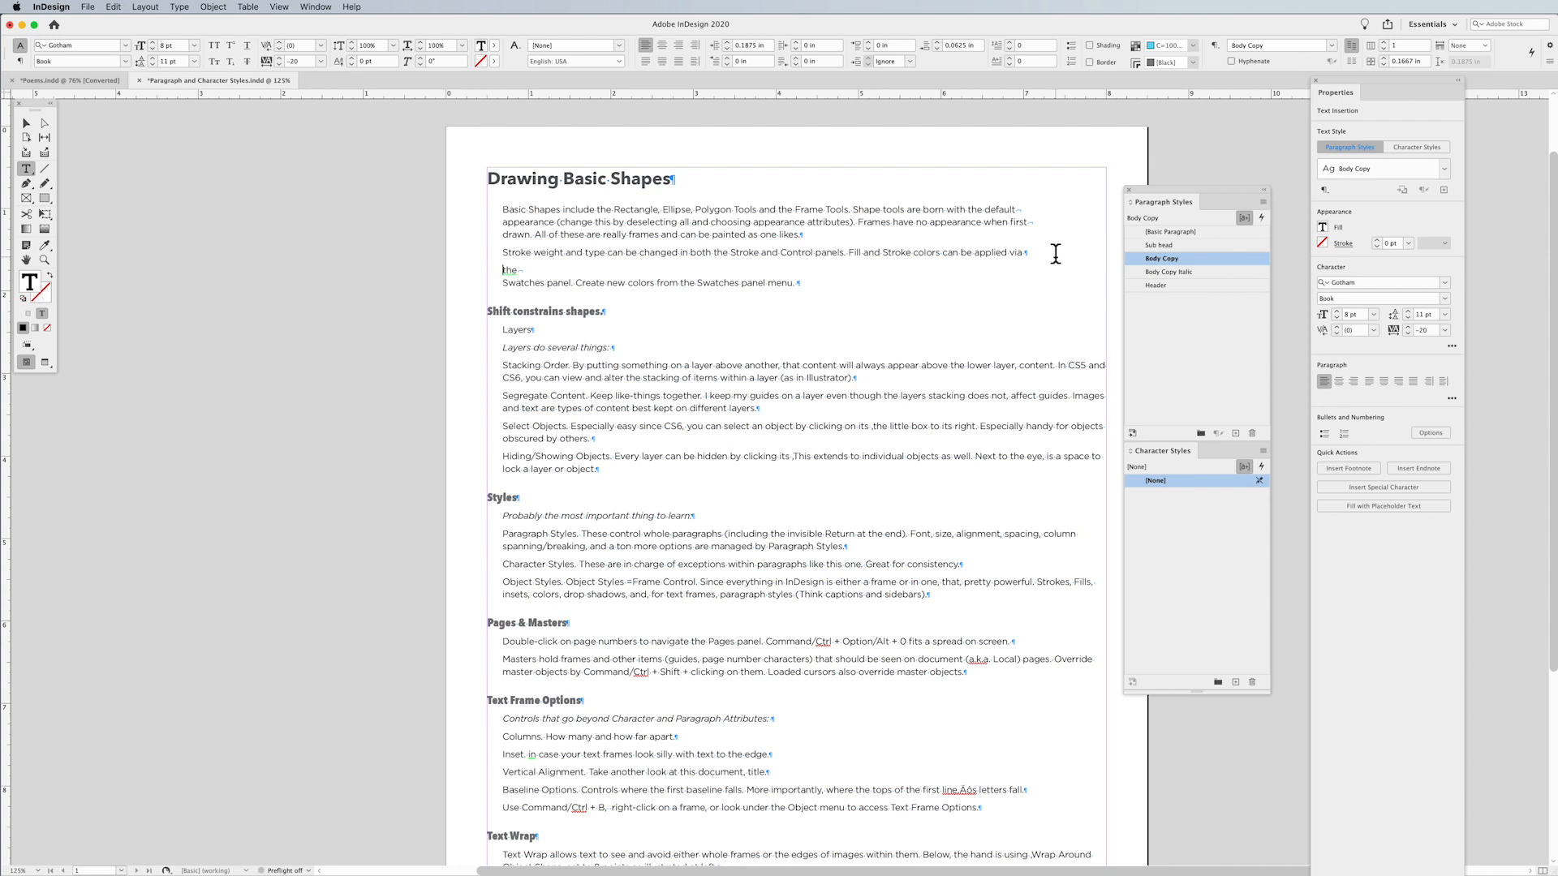
{"action": "key", "text": "BackSpace"}
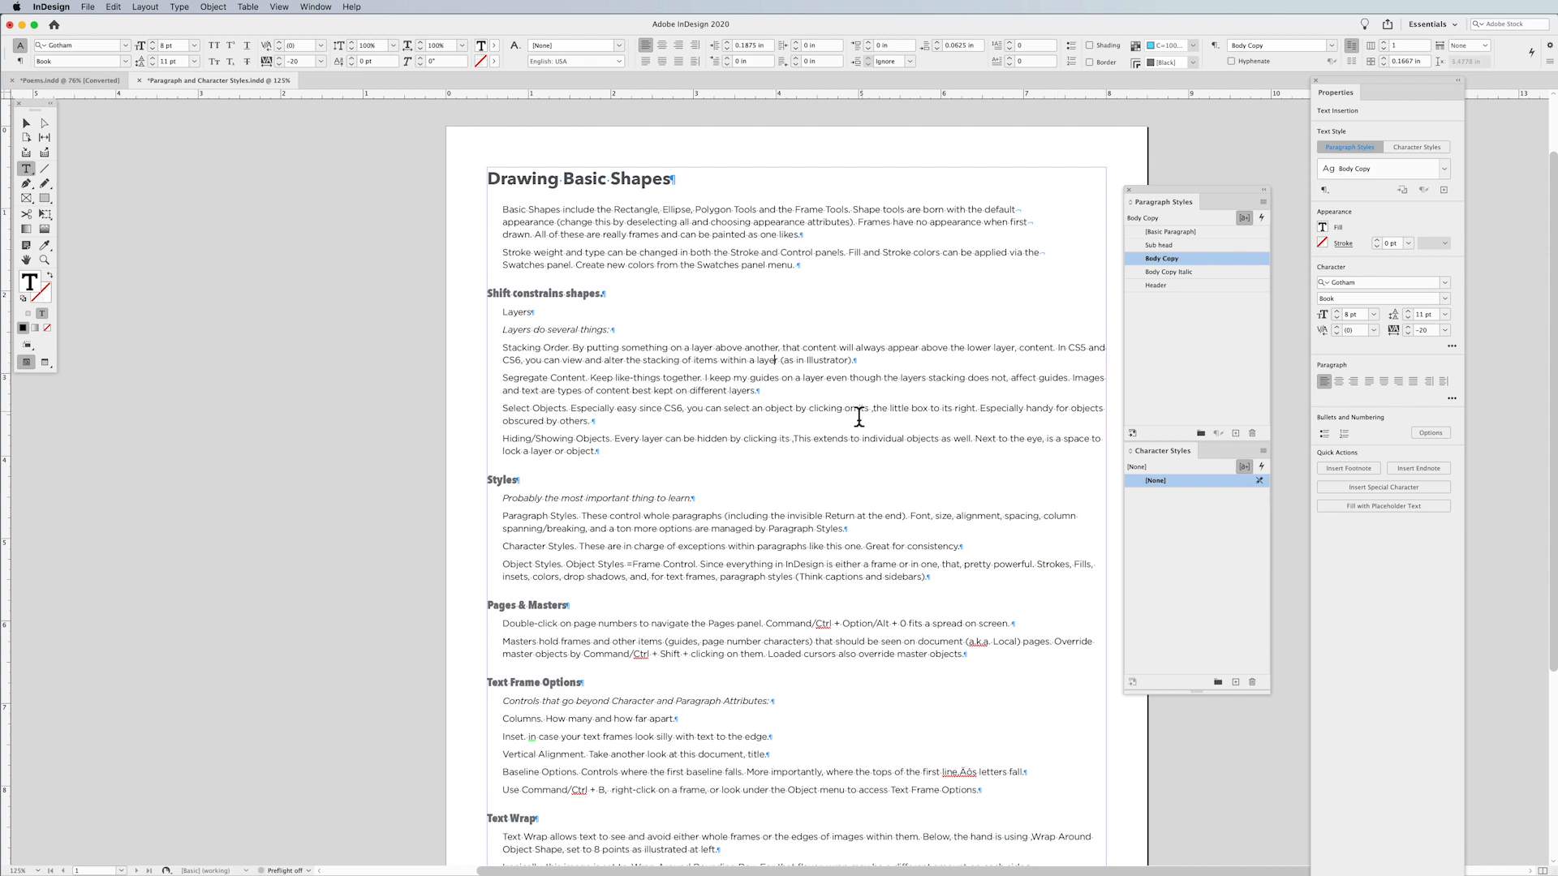
Select the words "Paragraph Styles" at the end of the paragraph describing paragraph styles under the Styles heading.
{"action": "left_click_drag", "start_coordinate": [522, 471], "coordinate": [1034, 560]}
{"action": "left_click_drag", "start_coordinate": [921, 427], "coordinate": [714, 433]}
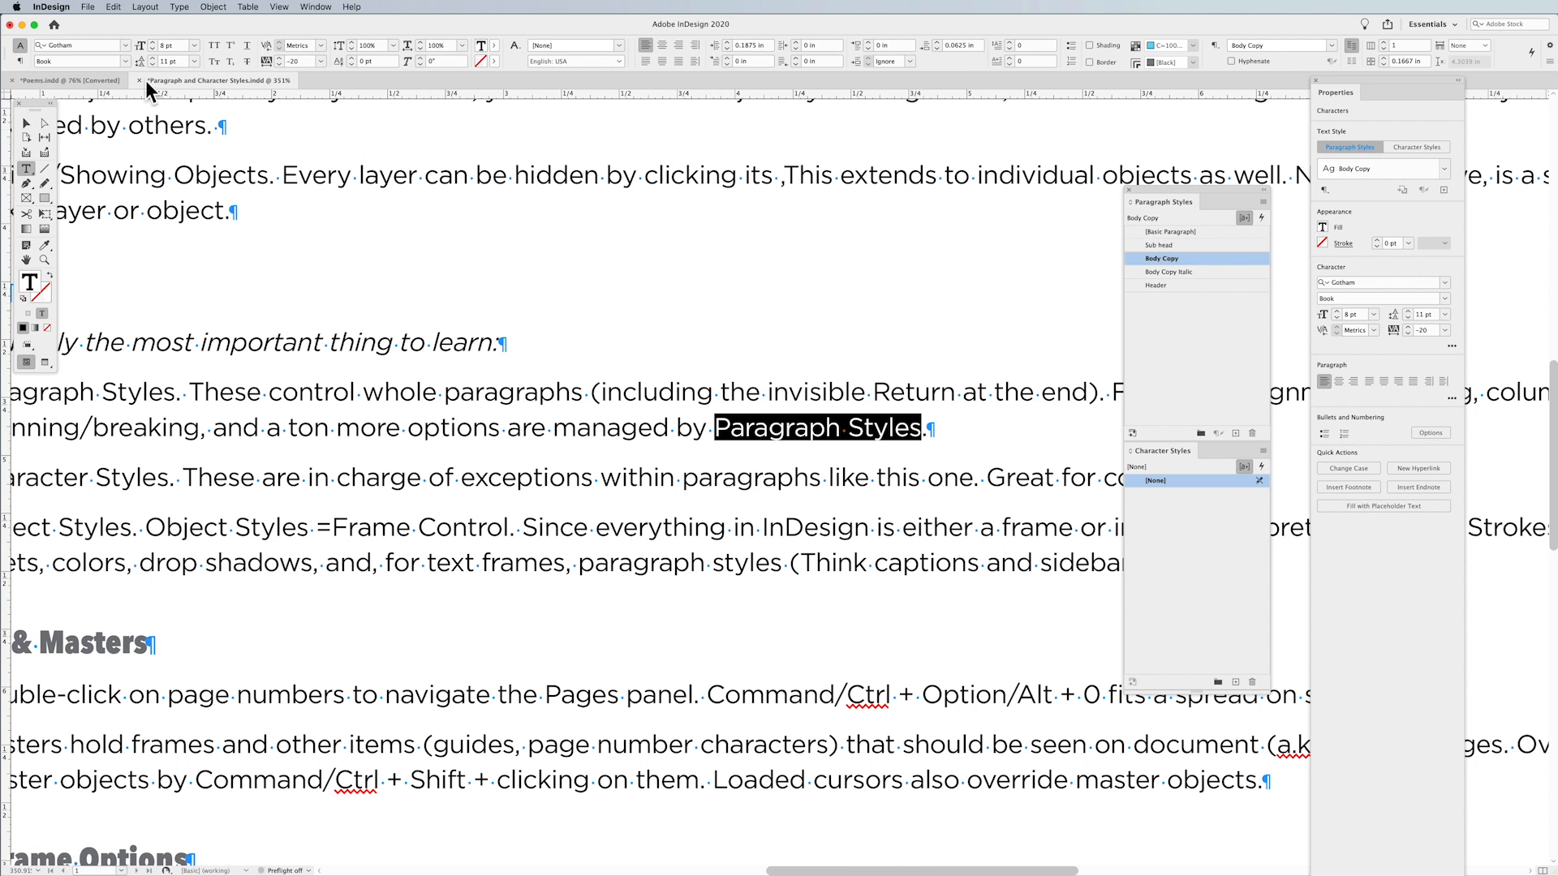
Set the font style of the selected words "Paragraph Styles" to Bold.
{"action": "left_click", "coordinate": [125, 60]}
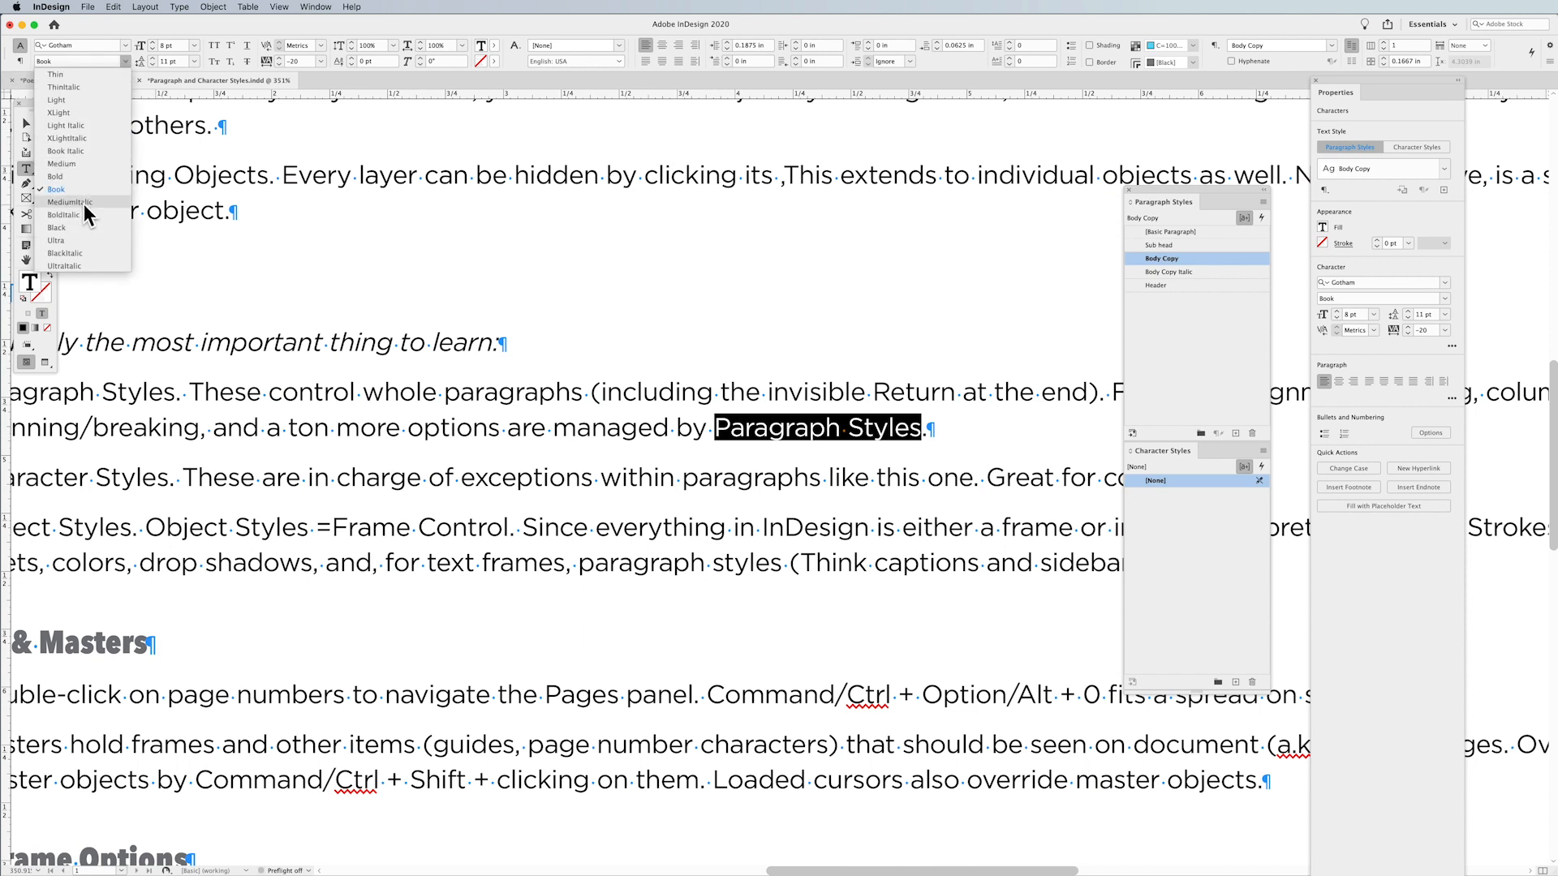
{"action": "left_click", "coordinate": [78, 178]}
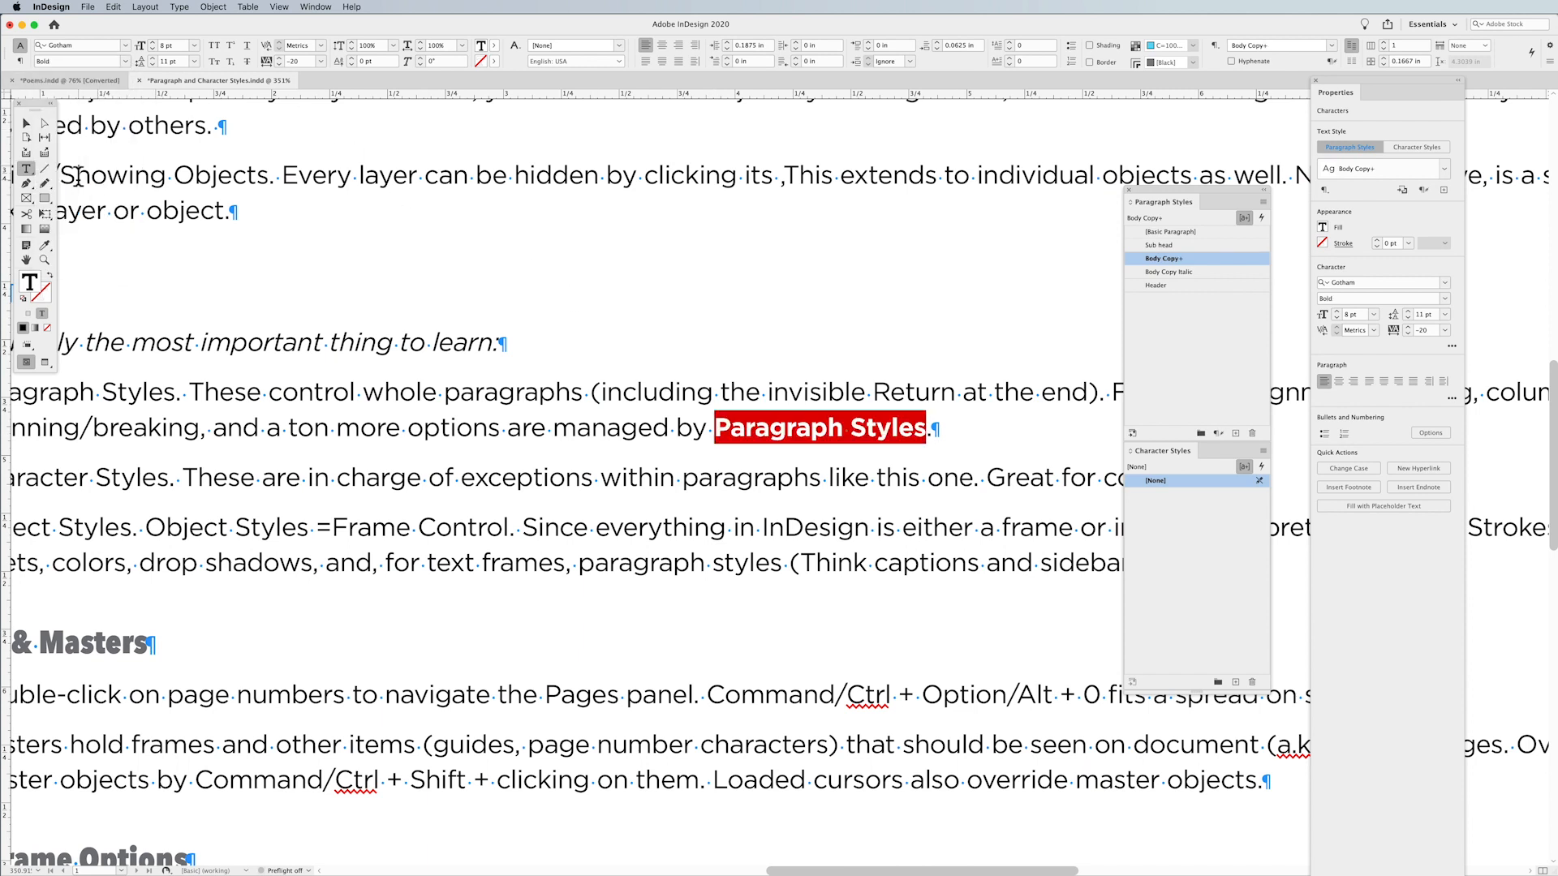
{"action": "left_click", "coordinate": [470, 394]}
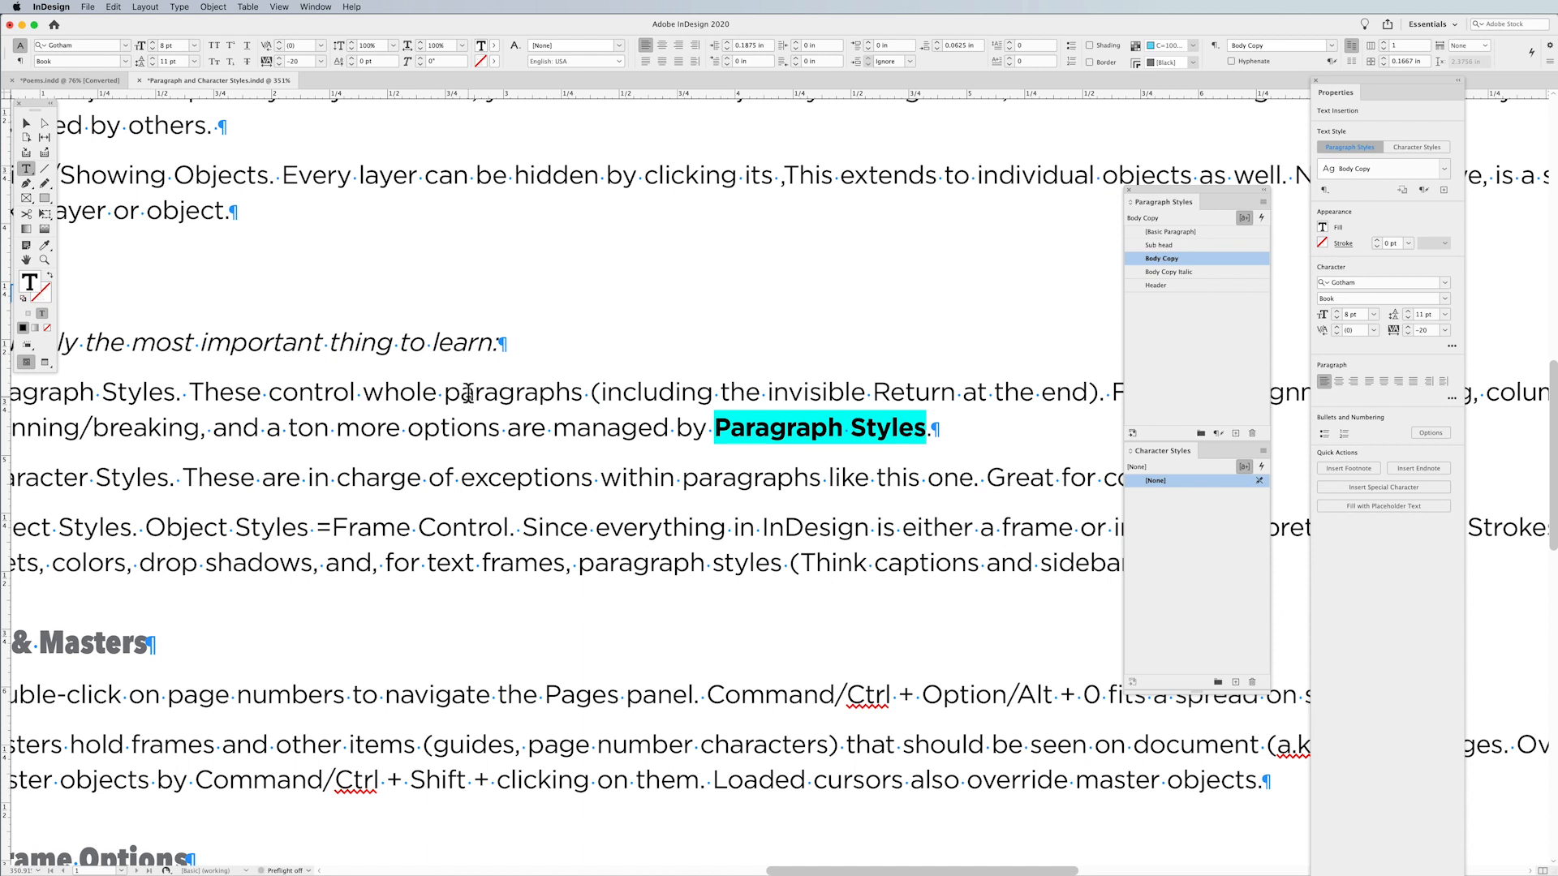
Toggle the style override highlighter off and on to examine the manual override on the bold words "Paragraph Styles".
{"action": "left_click", "coordinate": [1244, 219]}
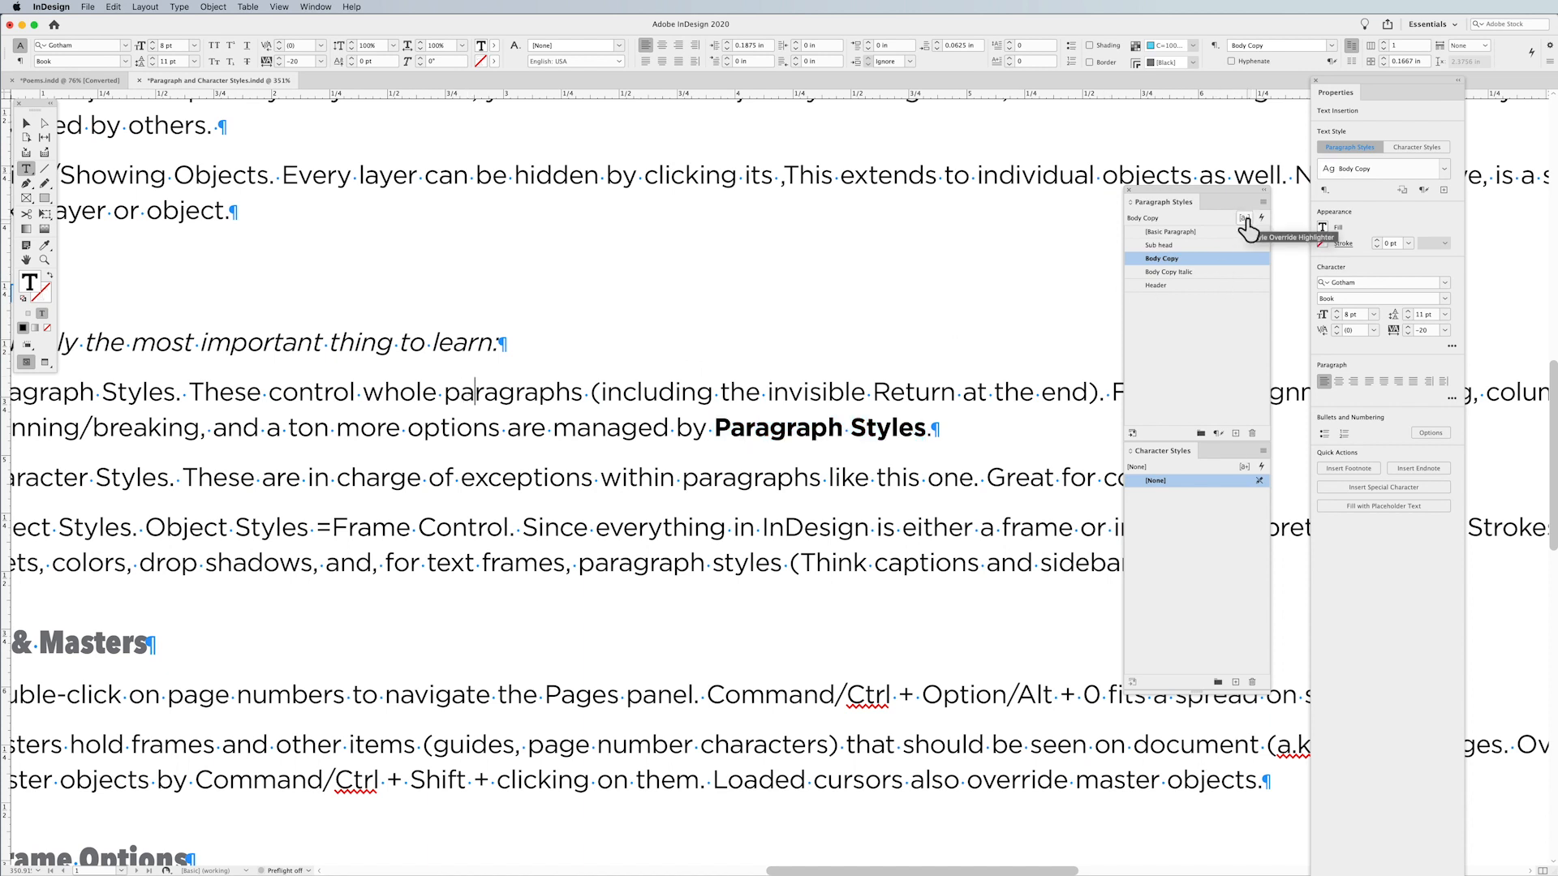
{"action": "left_click", "coordinate": [1244, 219]}
{"action": "left_click_drag", "start_coordinate": [926, 428], "coordinate": [721, 434]}
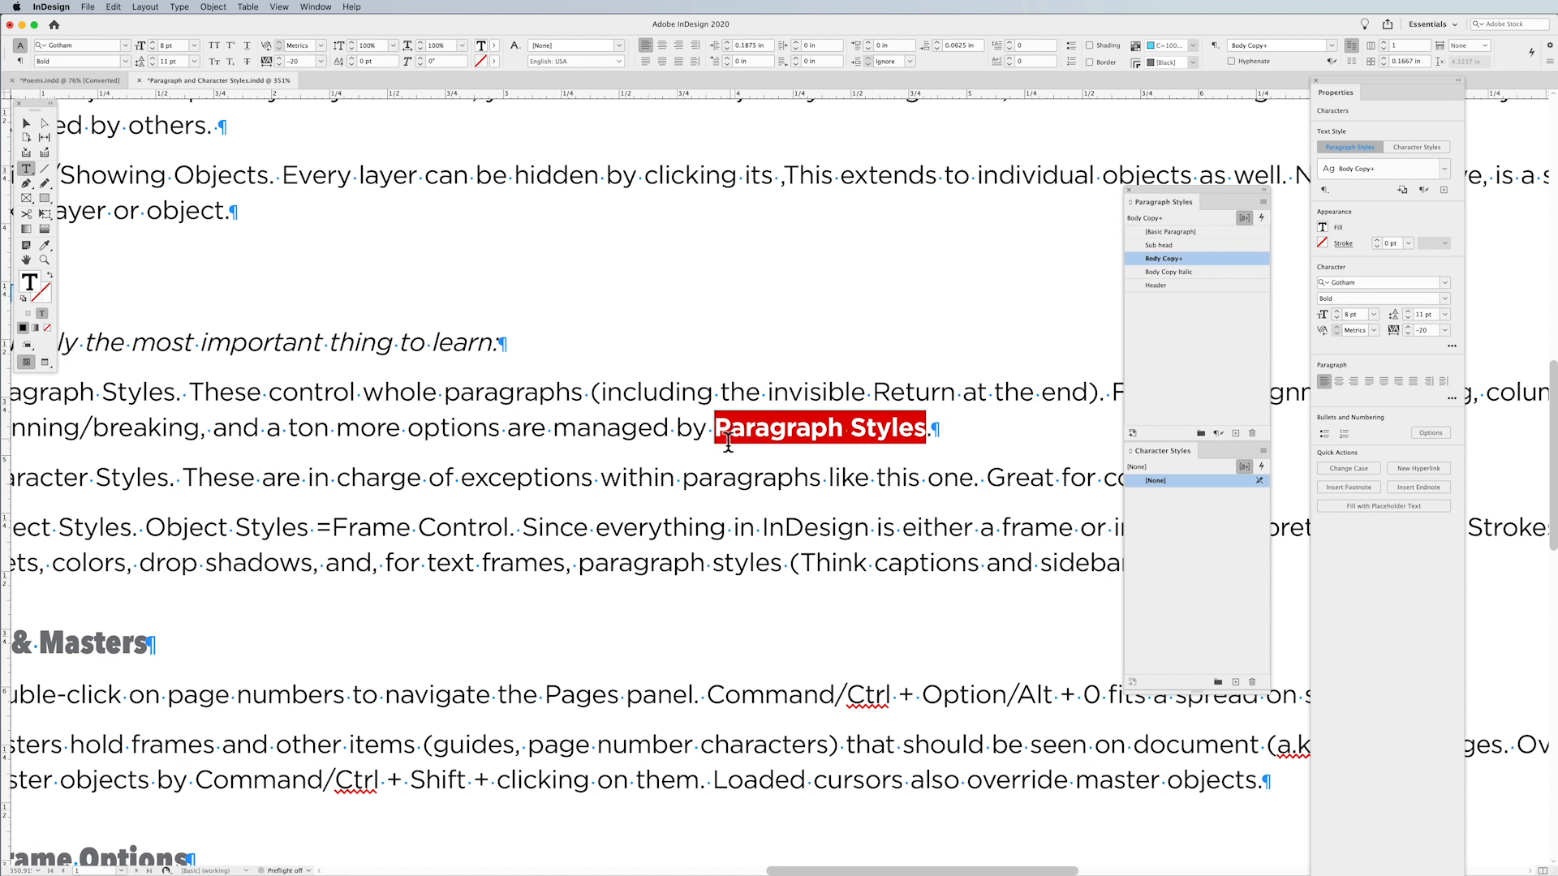
{"action": "left_click", "coordinate": [692, 550]}
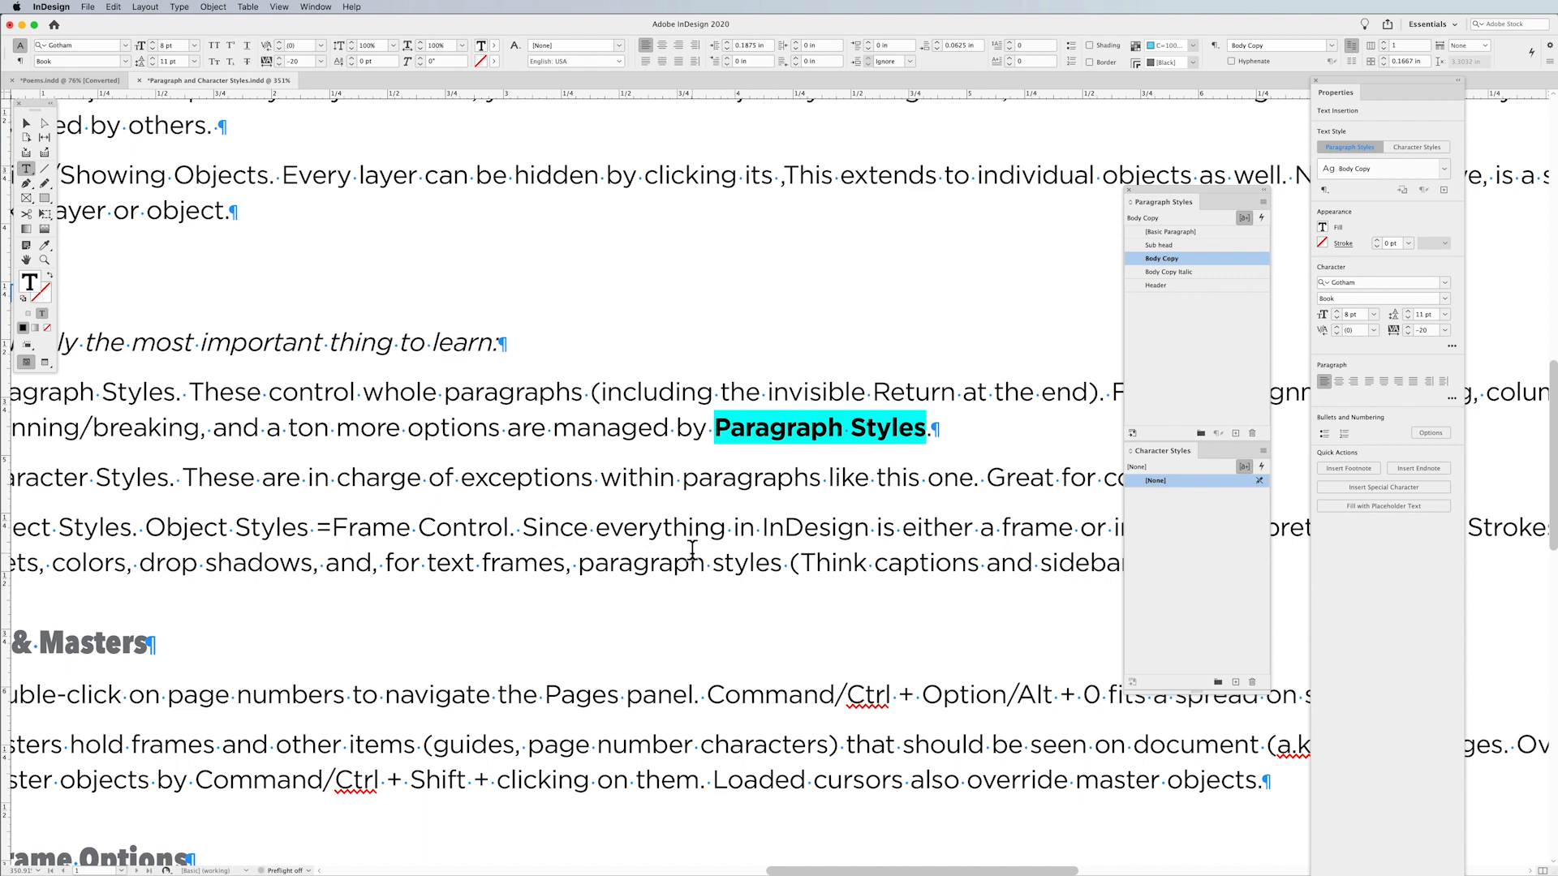
Start a new character style from the bold words "Paragraph Styles", naming it "Bodl Body Copy".
{"action": "left_click_drag", "start_coordinate": [927, 427], "coordinate": [718, 426]}
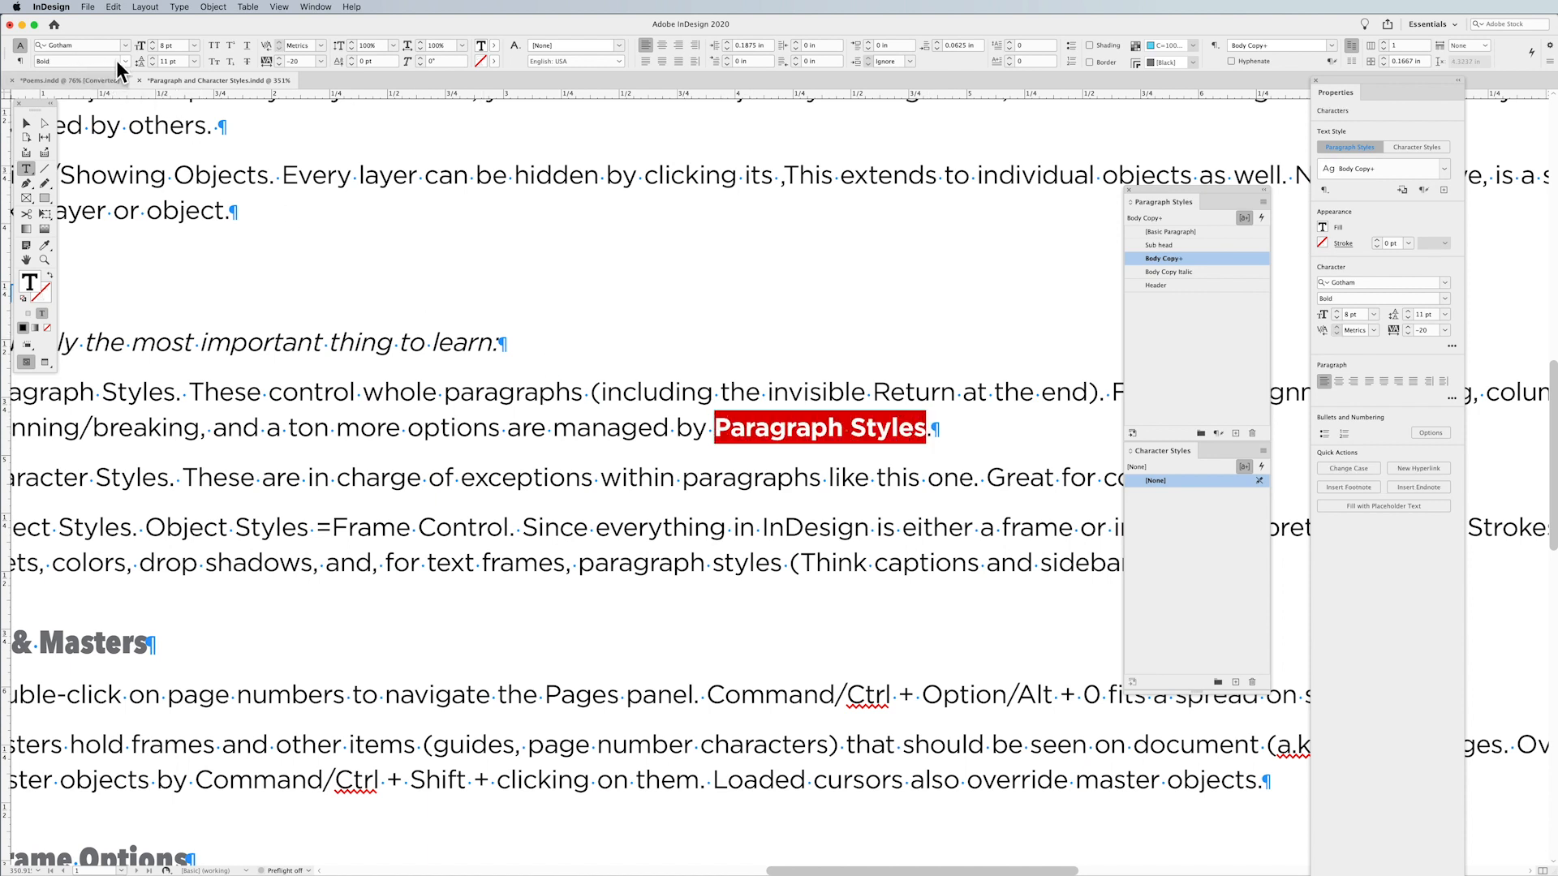
{"action": "left_click", "coordinate": [1262, 452]}
{"action": "left_click", "coordinate": [1294, 460]}
{"action": "left_click_drag", "start_coordinate": [743, 248], "coordinate": [449, 297]}
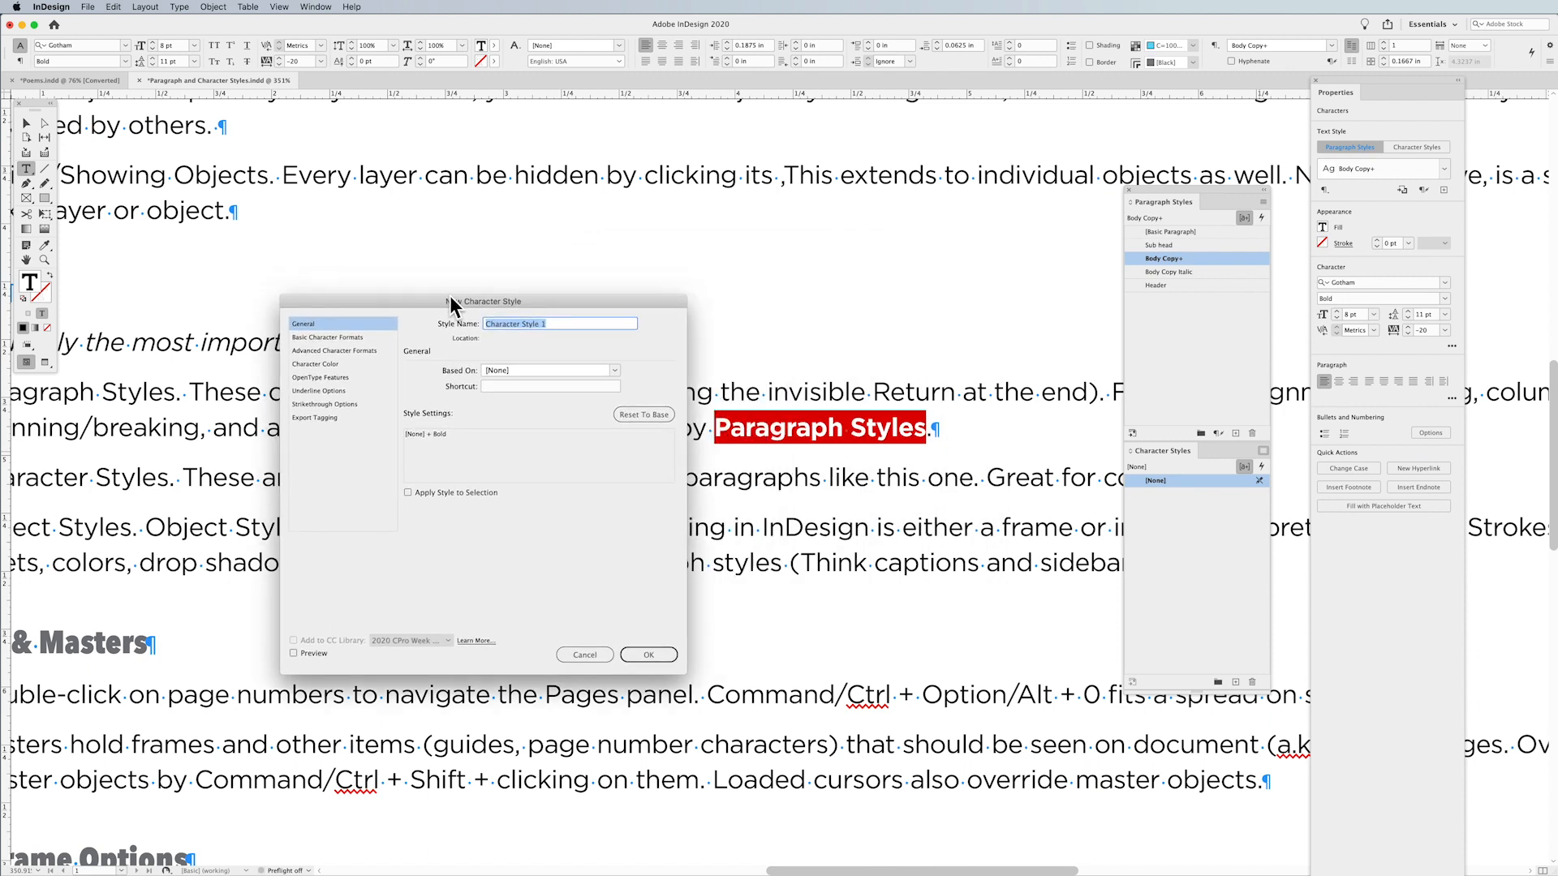
{"action": "type", "text": "Bodl Bod"}
{"action": "left_click_drag", "start_coordinate": [417, 304], "coordinate": [434, 309]}
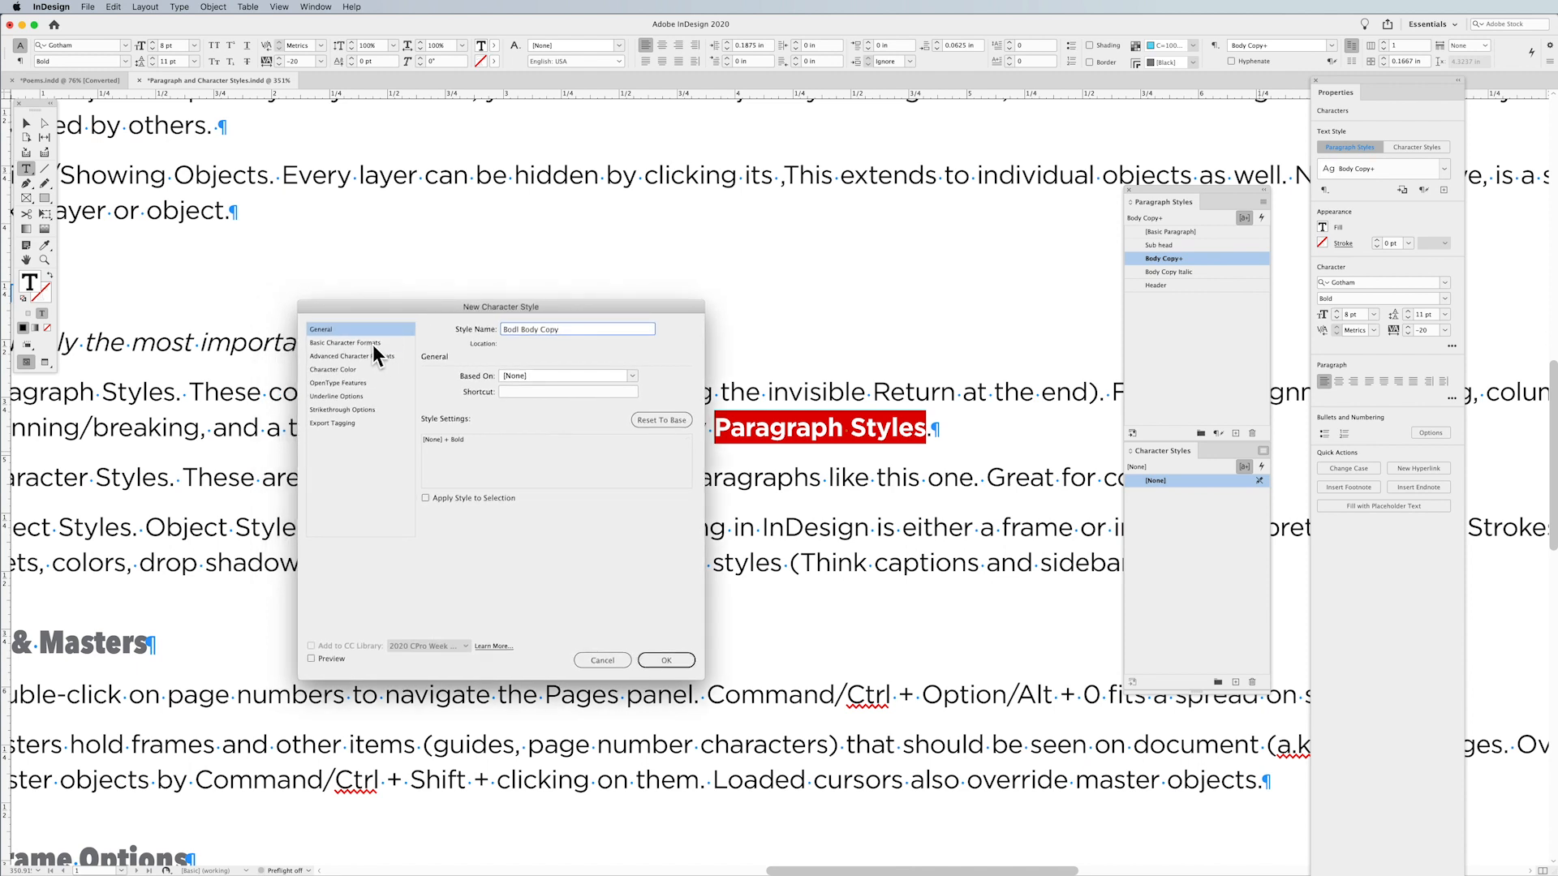
Compare the new character style's general settings with its basic character formats.
{"action": "left_click", "coordinate": [372, 344]}
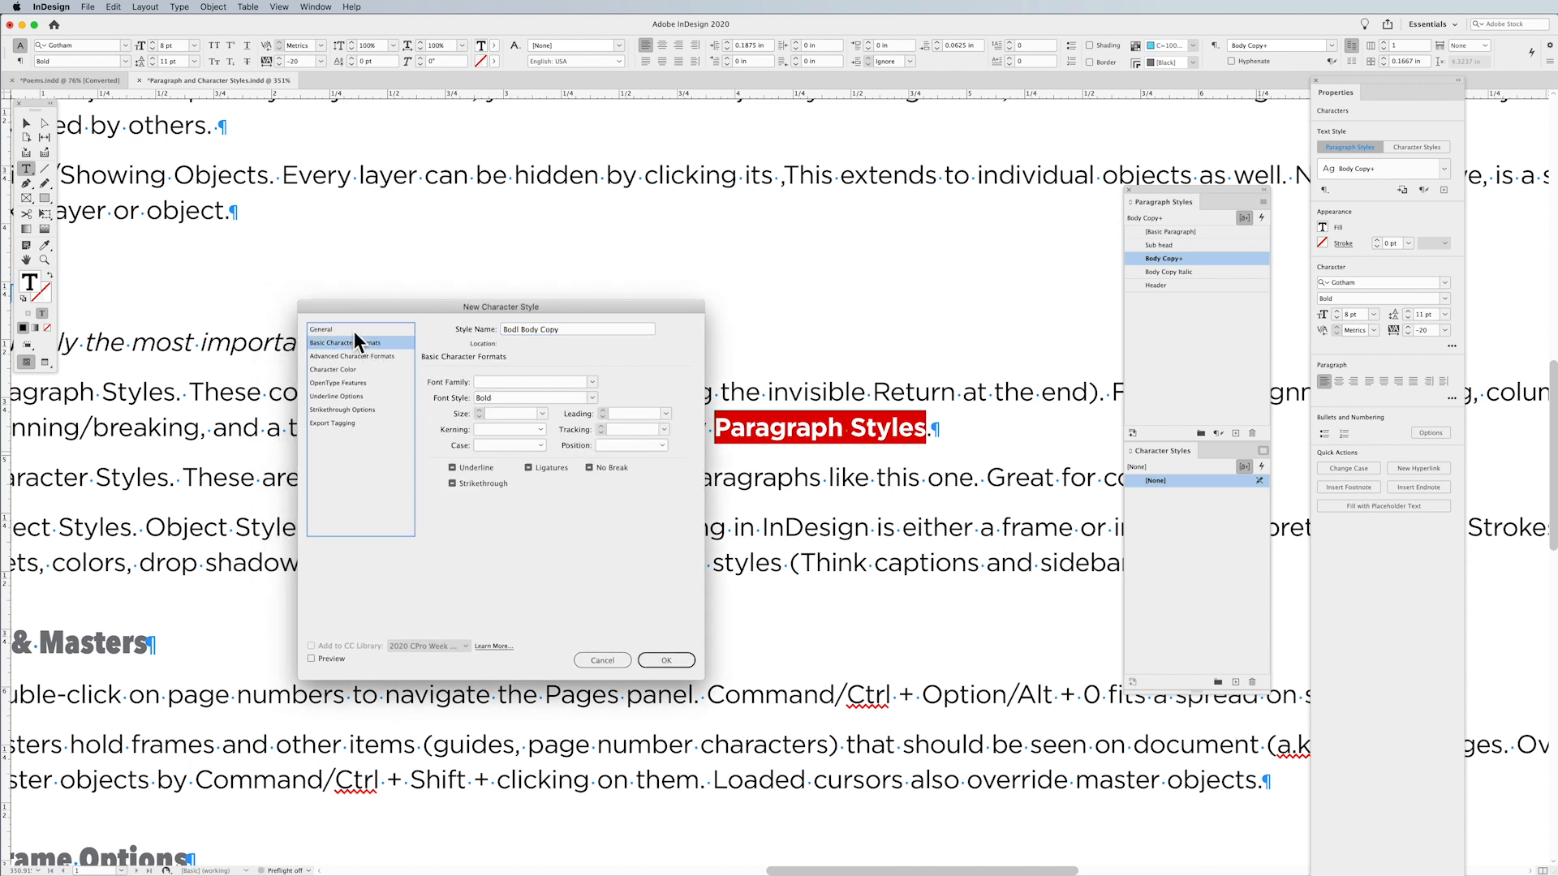
{"action": "left_click", "coordinate": [354, 331]}
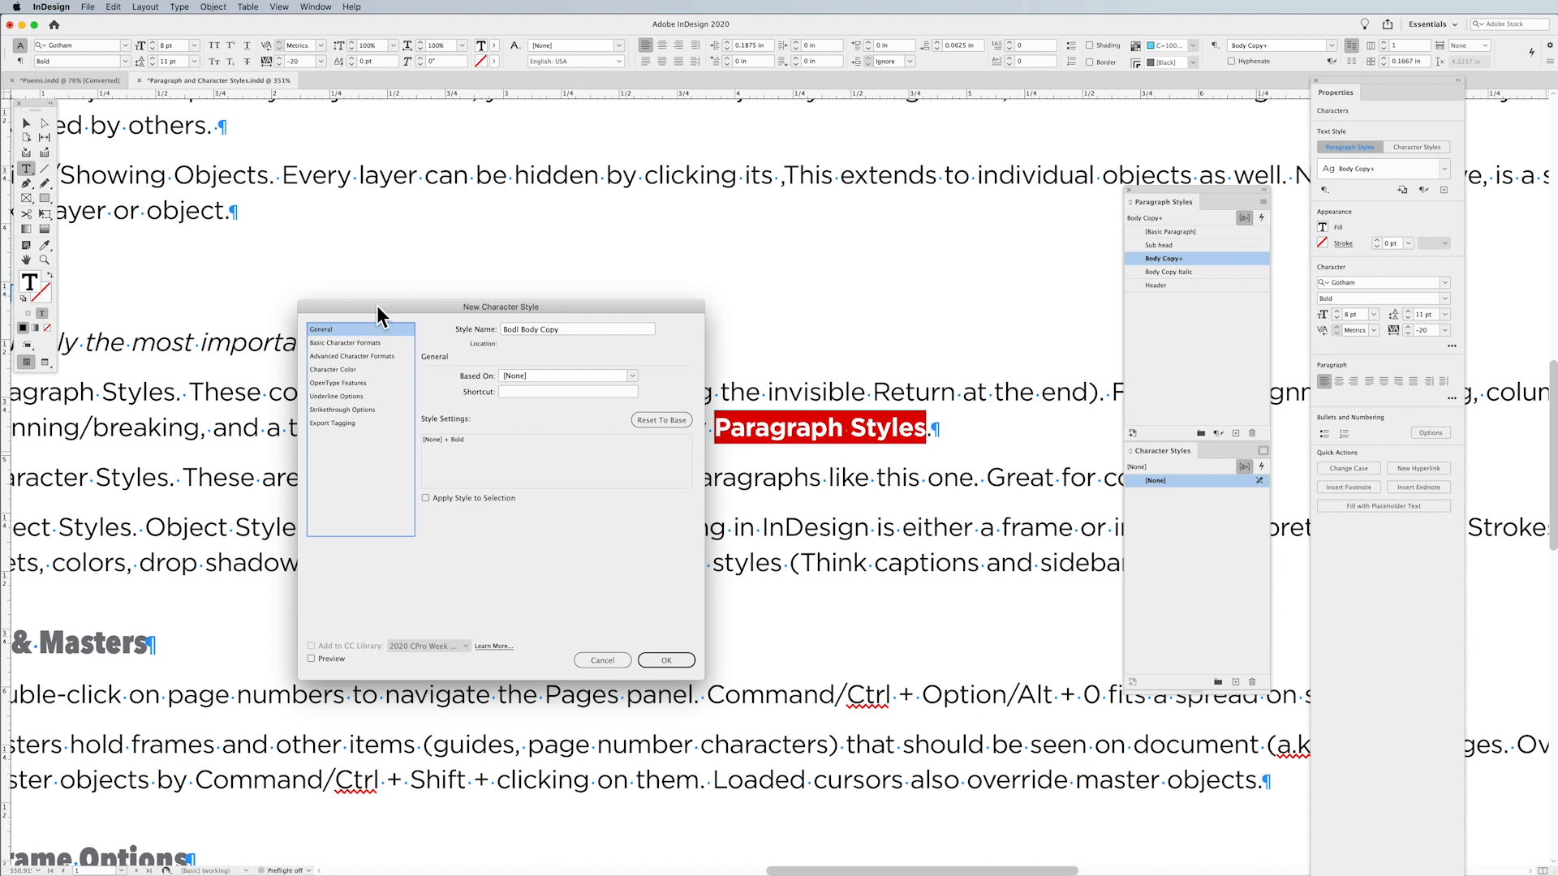
{"action": "left_click", "coordinate": [376, 342]}
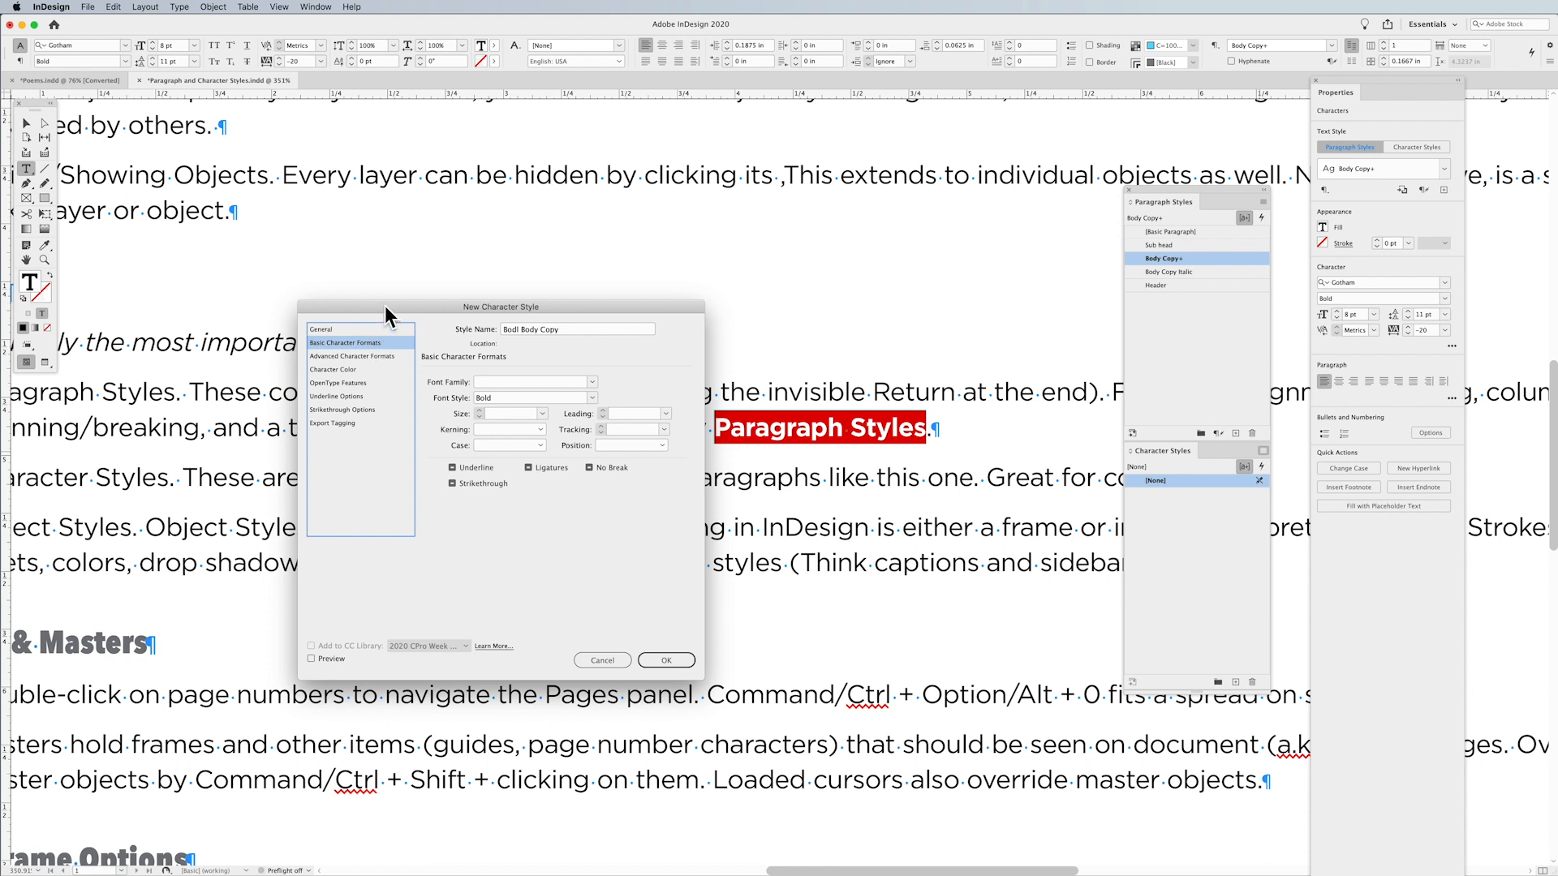
{"action": "left_click", "coordinate": [354, 331]}
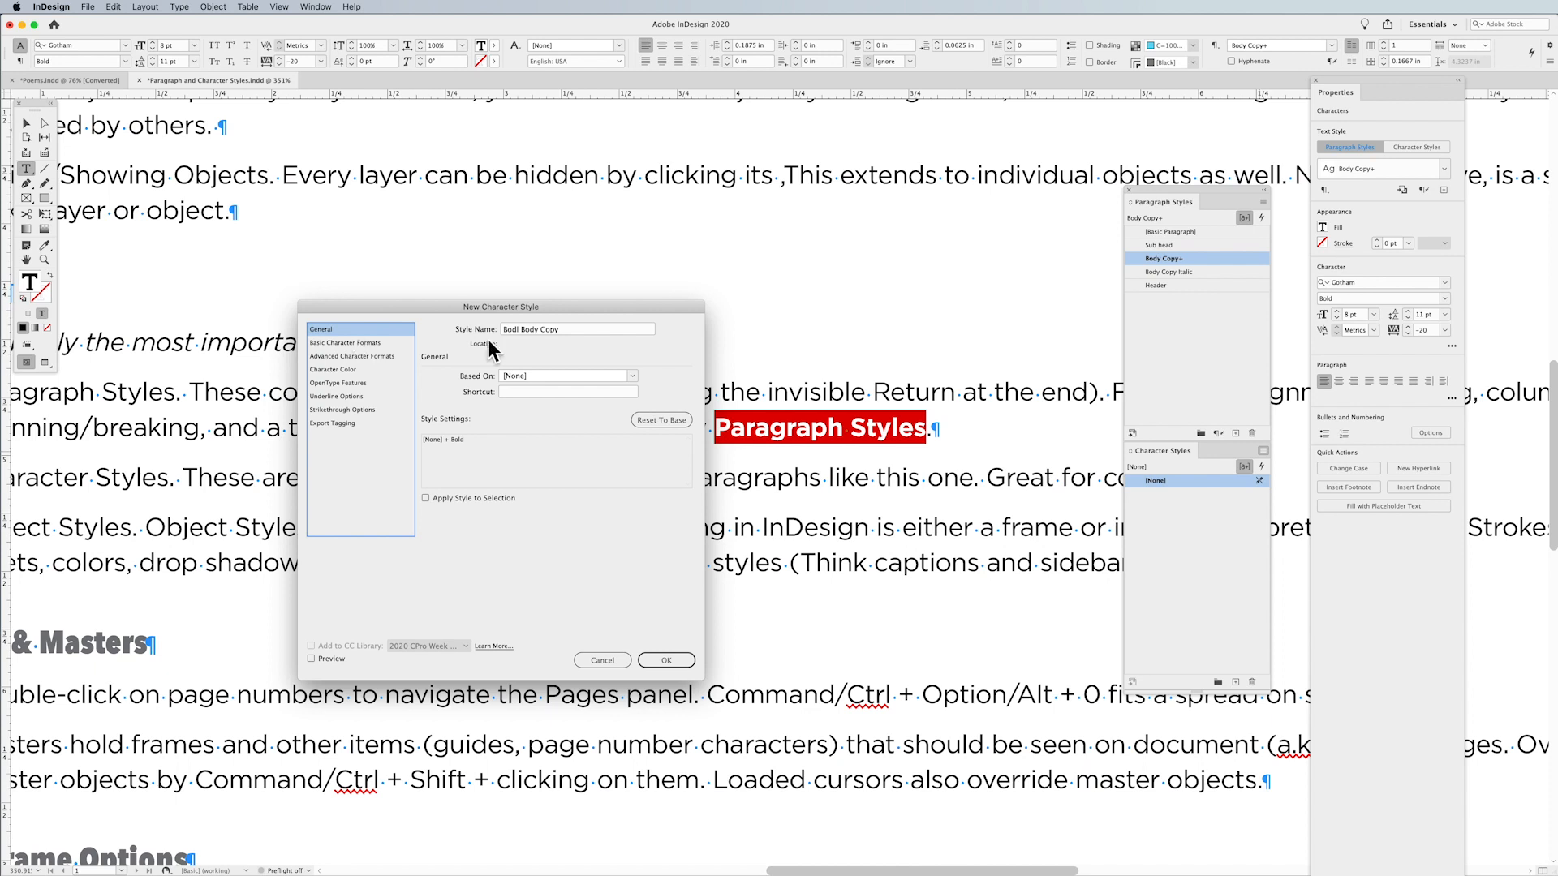
Correct the style name to "Bold Body Copy", apply the style to the selected "Paragraph Styles" text, and save it.
{"action": "left_click", "coordinate": [515, 331]}
{"action": "type", "text": "ld"}
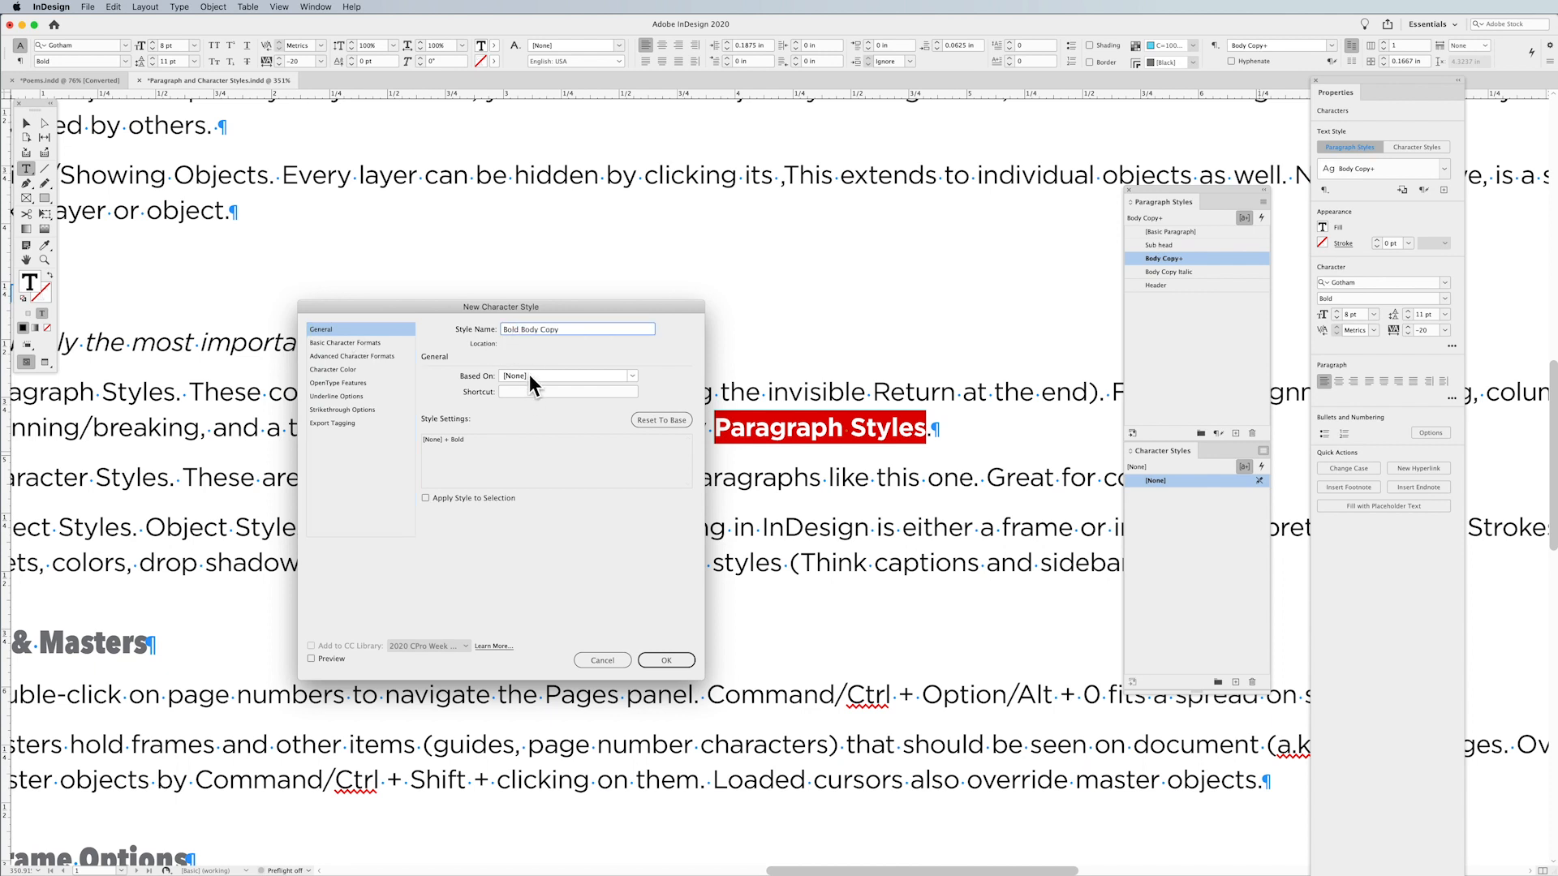
{"action": "left_click", "coordinate": [425, 497]}
{"action": "left_click", "coordinate": [368, 341]}
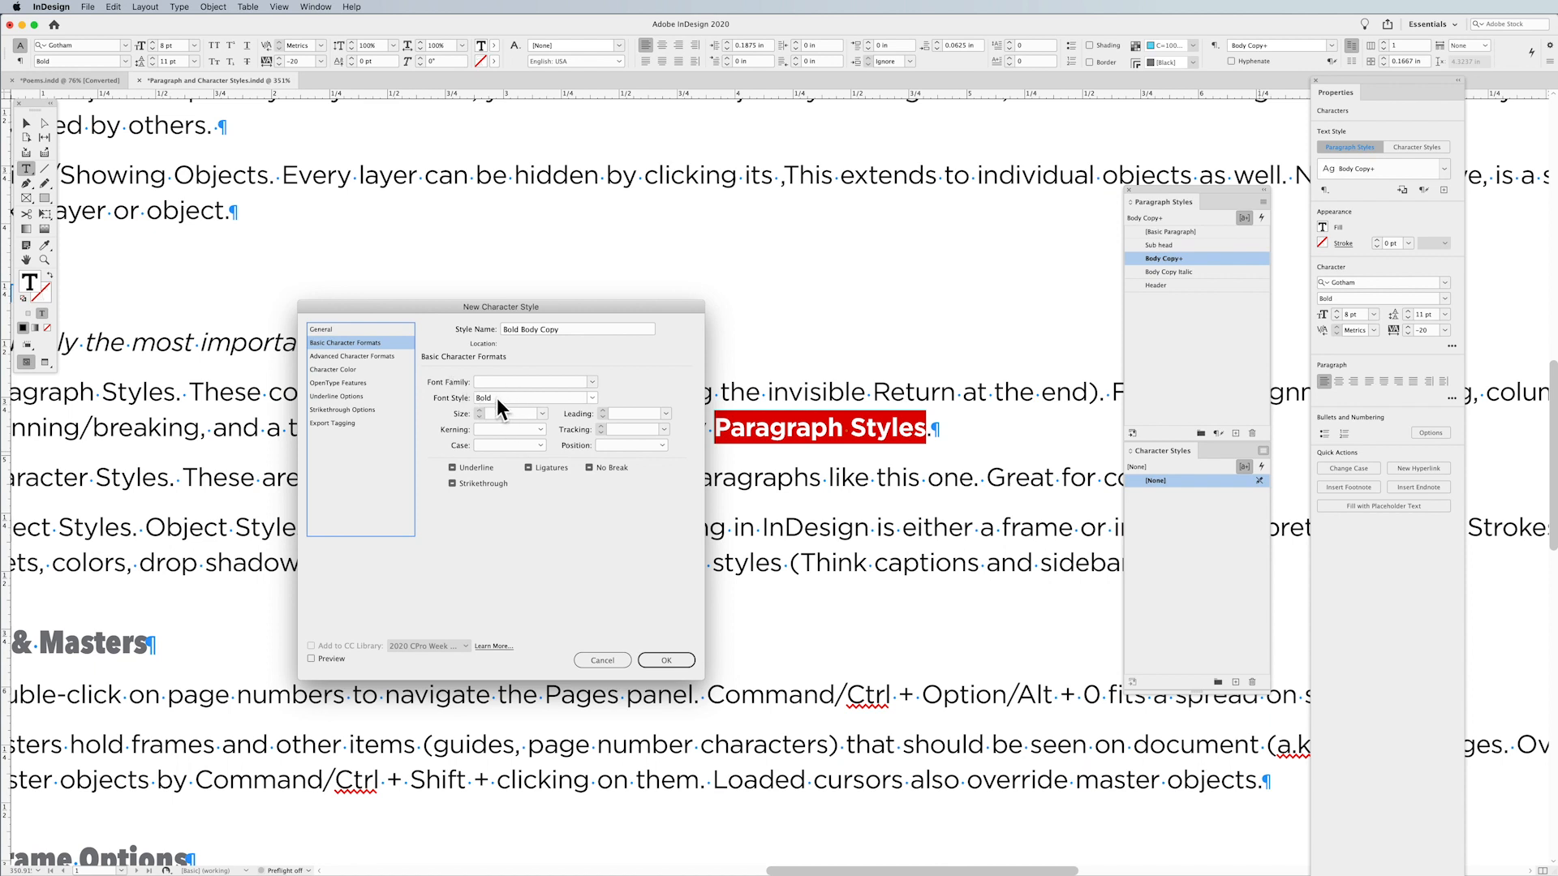
{"action": "left_click", "coordinate": [663, 660]}
{"action": "left_click", "coordinate": [890, 427]}
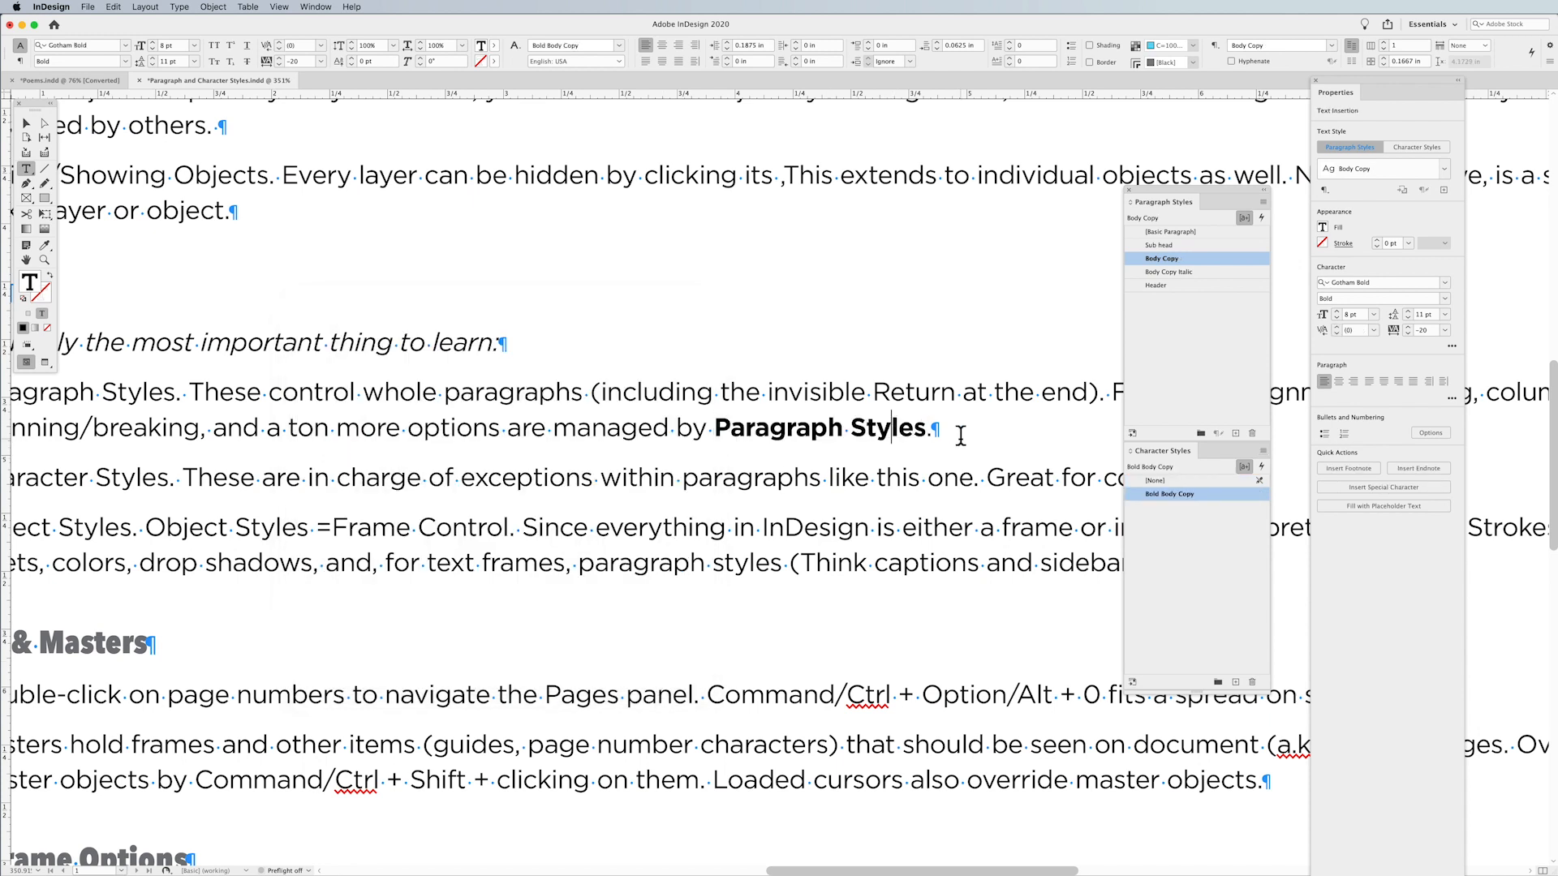
{"action": "left_click_drag", "start_coordinate": [926, 428], "coordinate": [714, 428]}
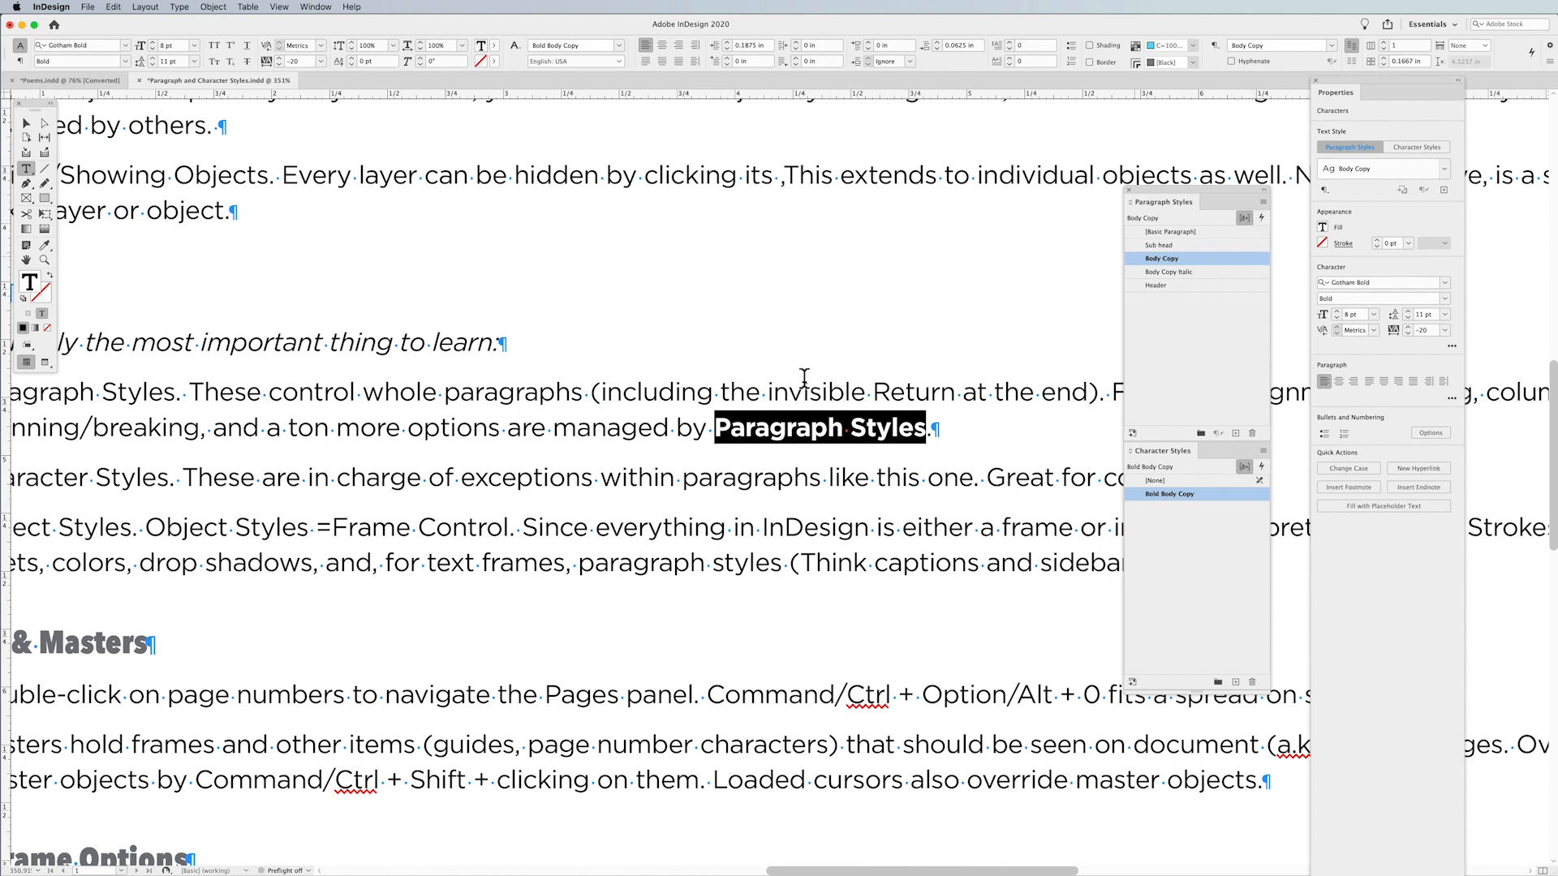
Apply the Bold Body Copy character style to the phrase "Object Styles =Frame Control" in the Styles section.
{"action": "left_click_drag", "start_coordinate": [510, 527], "coordinate": [142, 535]}
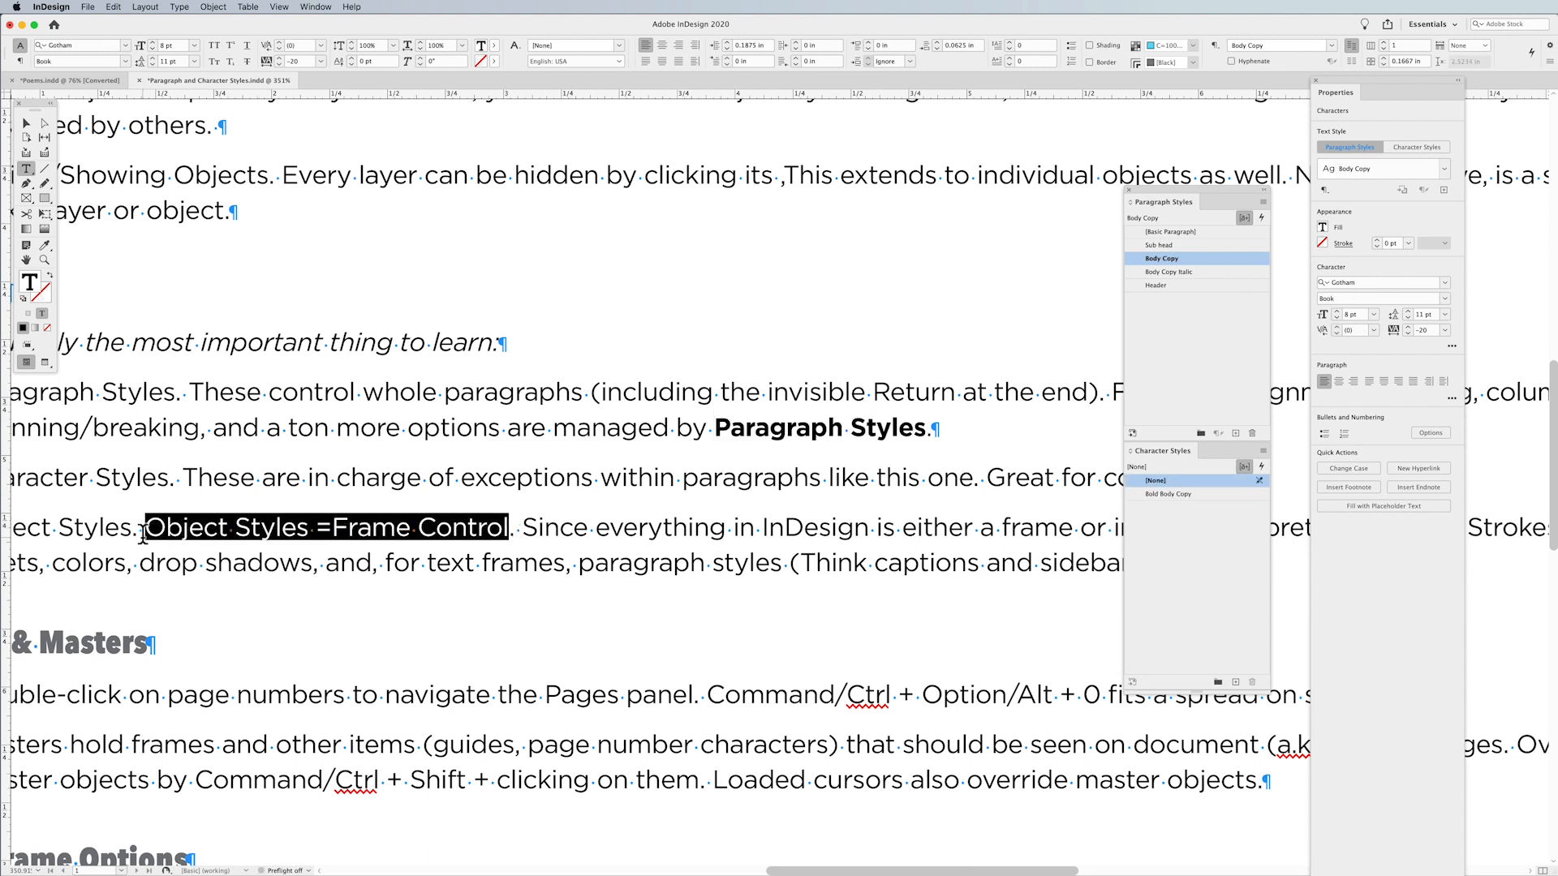
{"action": "left_click", "coordinate": [1169, 494]}
{"action": "left_click", "coordinate": [627, 479]}
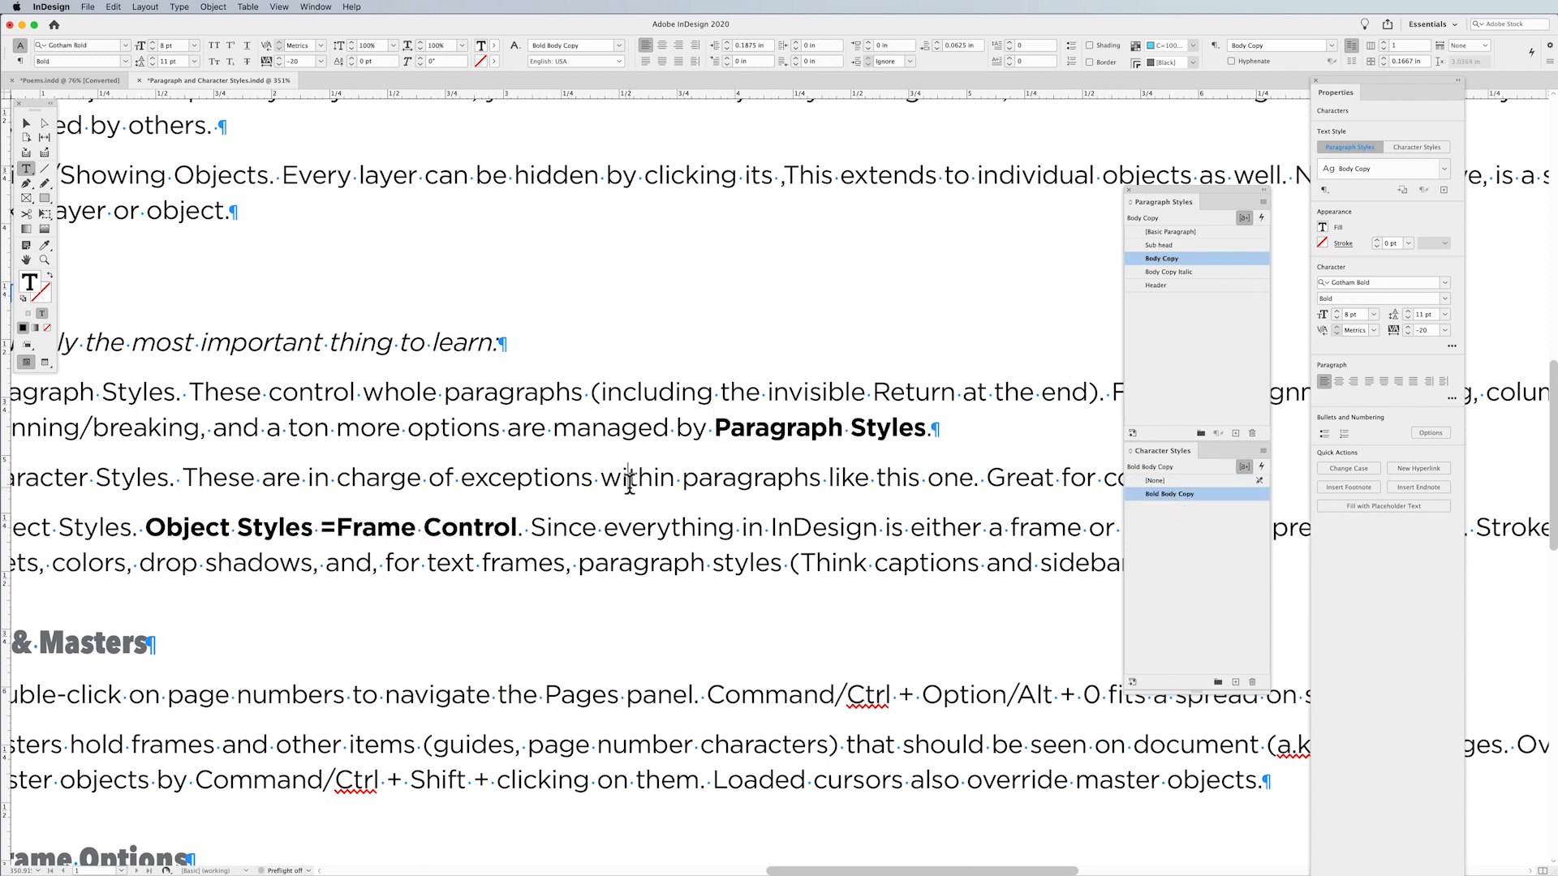
Apply the Bold Body Copy character style to the lead-ins "Hiding/Showing Objects", "Select Objects" and "Segregate Content".
{"action": "scroll", "coordinate": [692, 448], "scroll_direction": "up", "scroll_amount": 3}
{"action": "scroll", "coordinate": [692, 449], "scroll_direction": "left", "scroll_amount": 3}
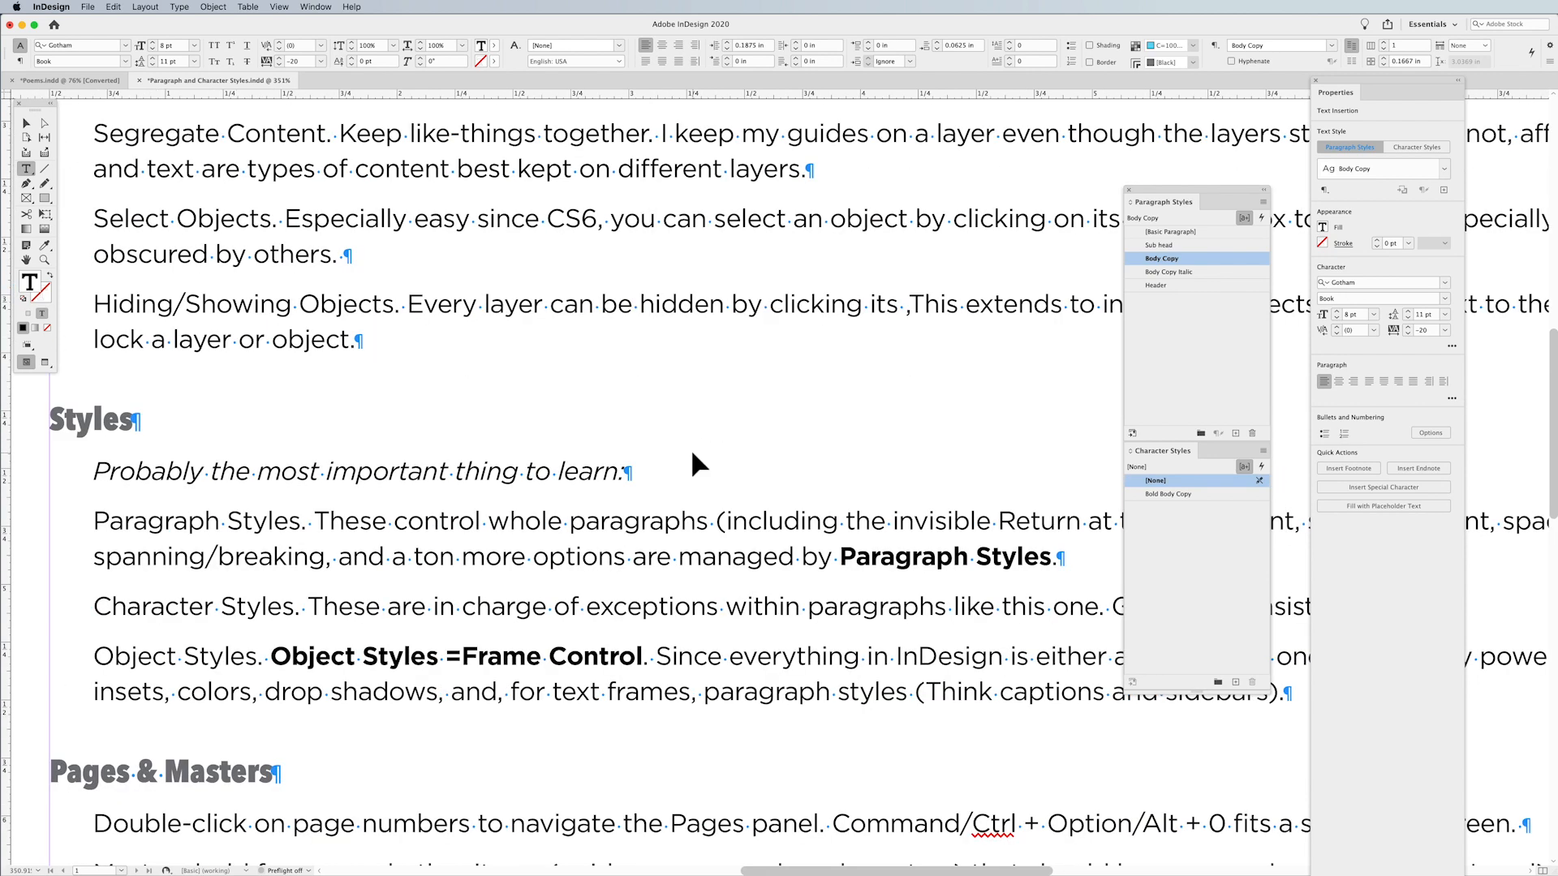
{"action": "key", "text": "super+minus"}
{"action": "key", "text": "super+minus"}
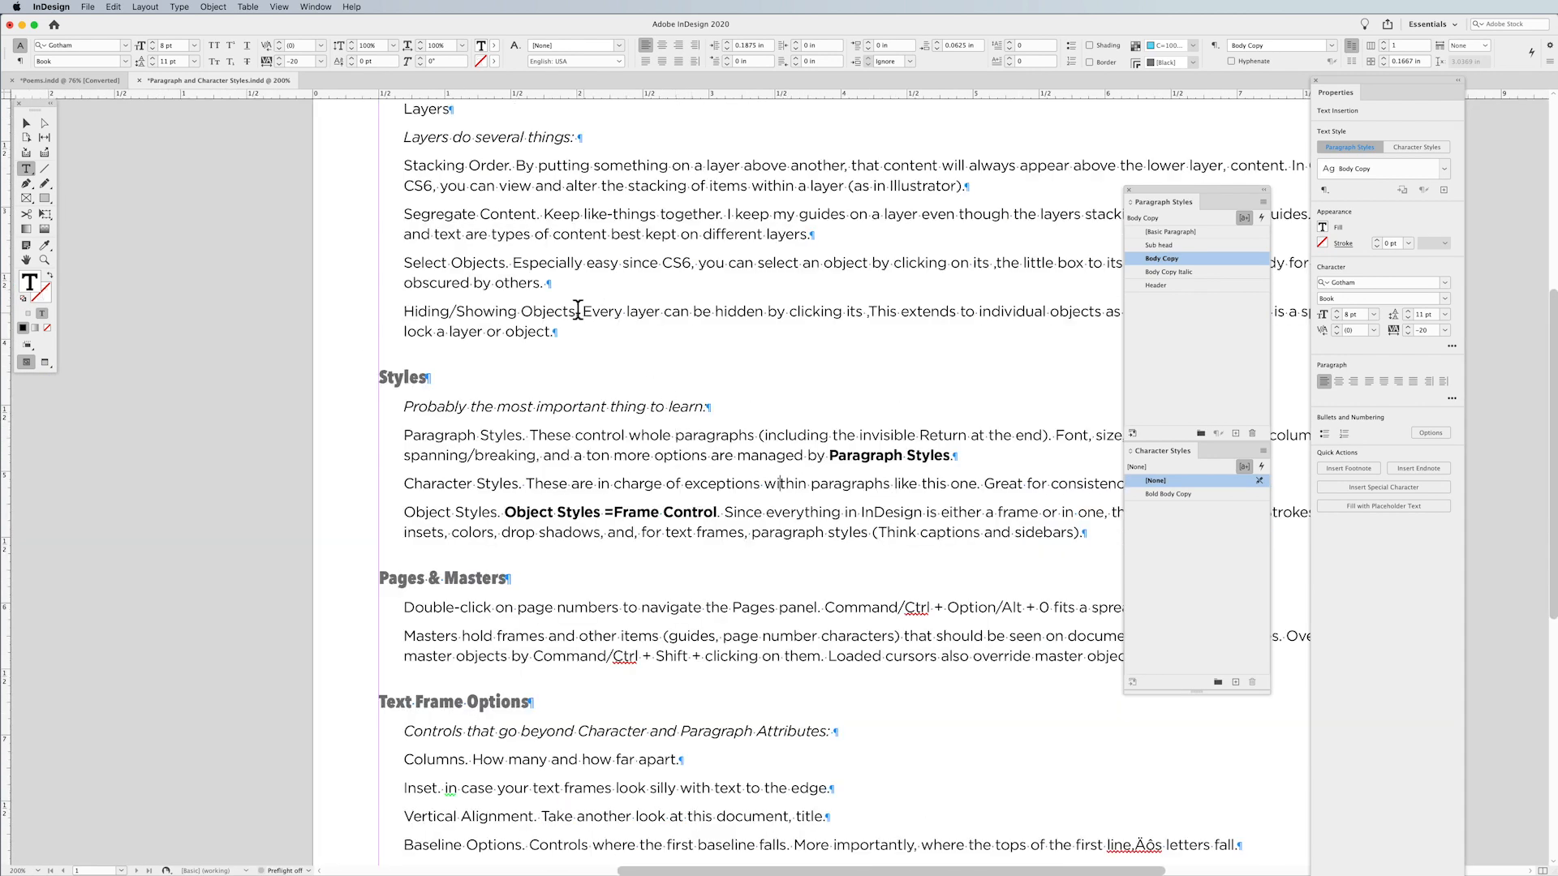
{"action": "left_click_drag", "start_coordinate": [576, 310], "coordinate": [403, 312]}
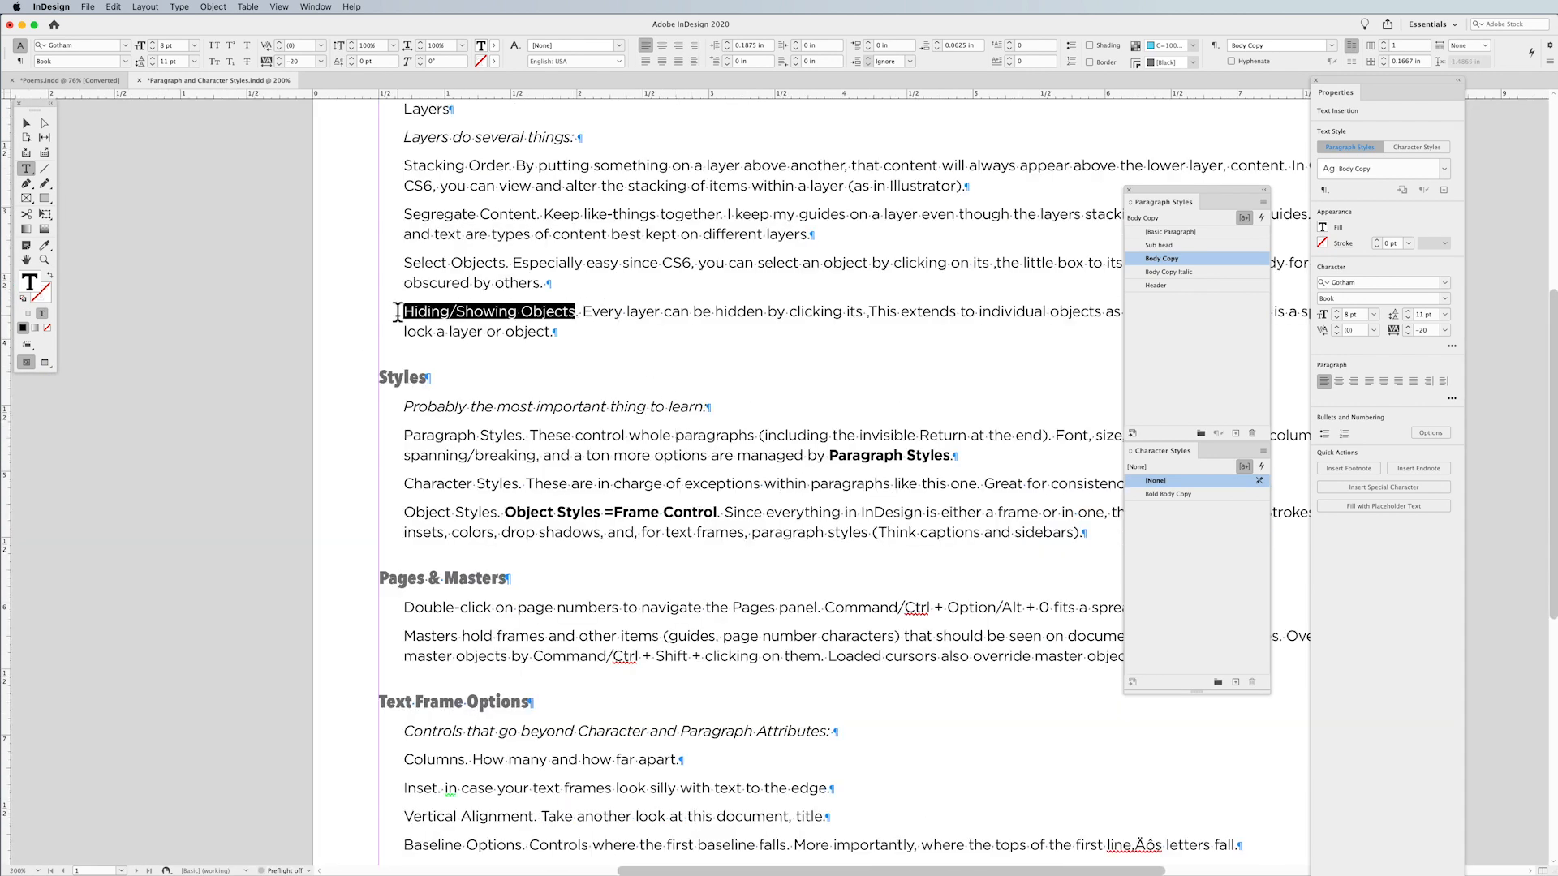
{"action": "left_click", "coordinate": [1208, 494]}
{"action": "left_click_drag", "start_coordinate": [505, 264], "coordinate": [403, 264]}
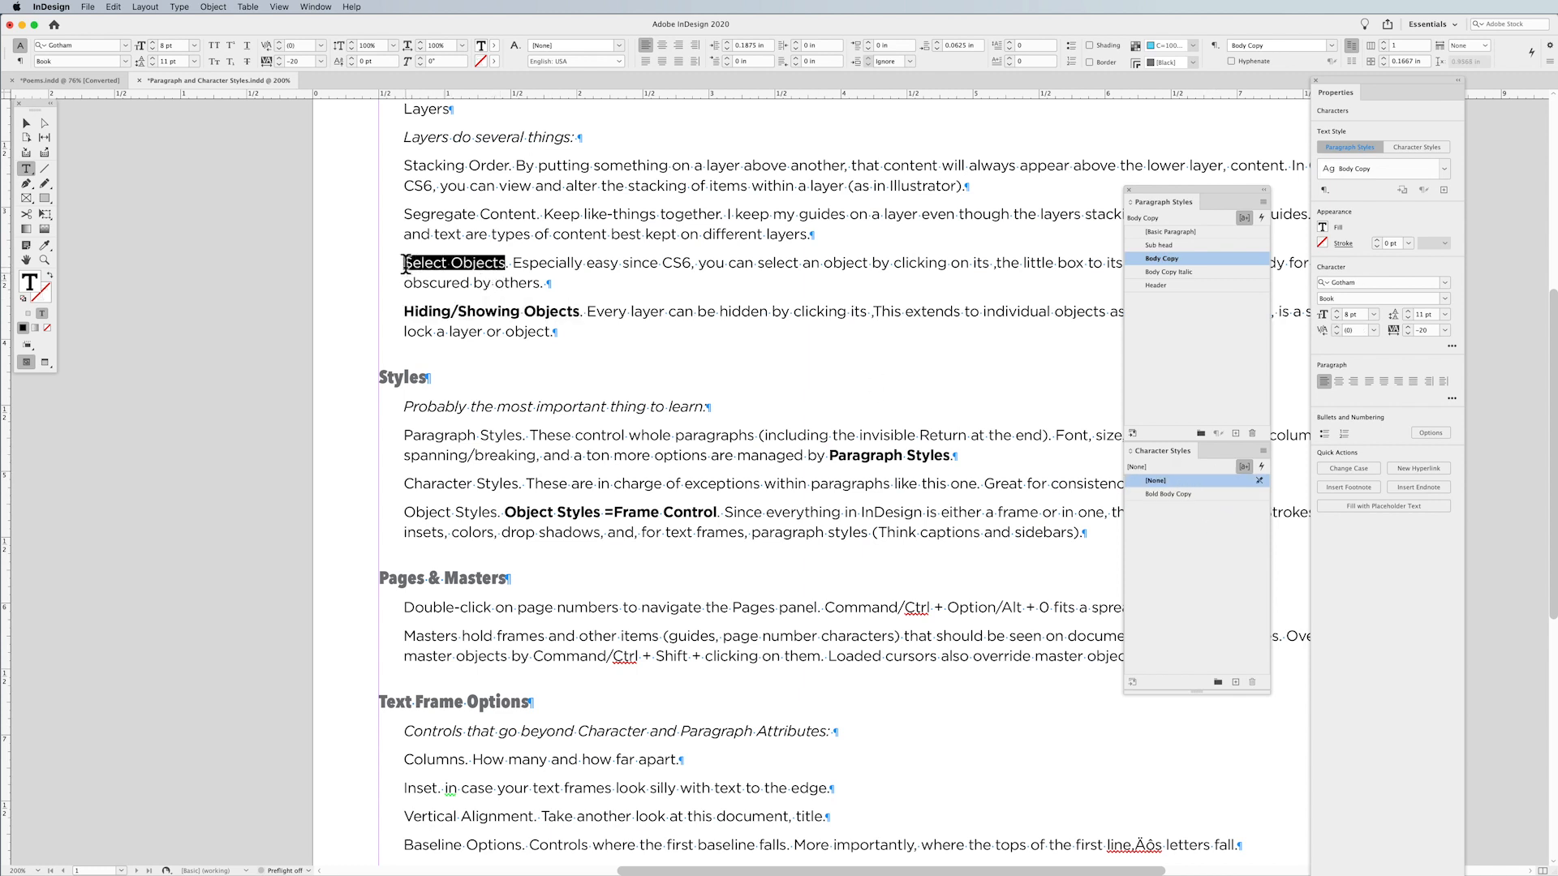
{"action": "left_click", "coordinate": [1191, 494]}
{"action": "left_click_drag", "start_coordinate": [536, 218], "coordinate": [403, 217]}
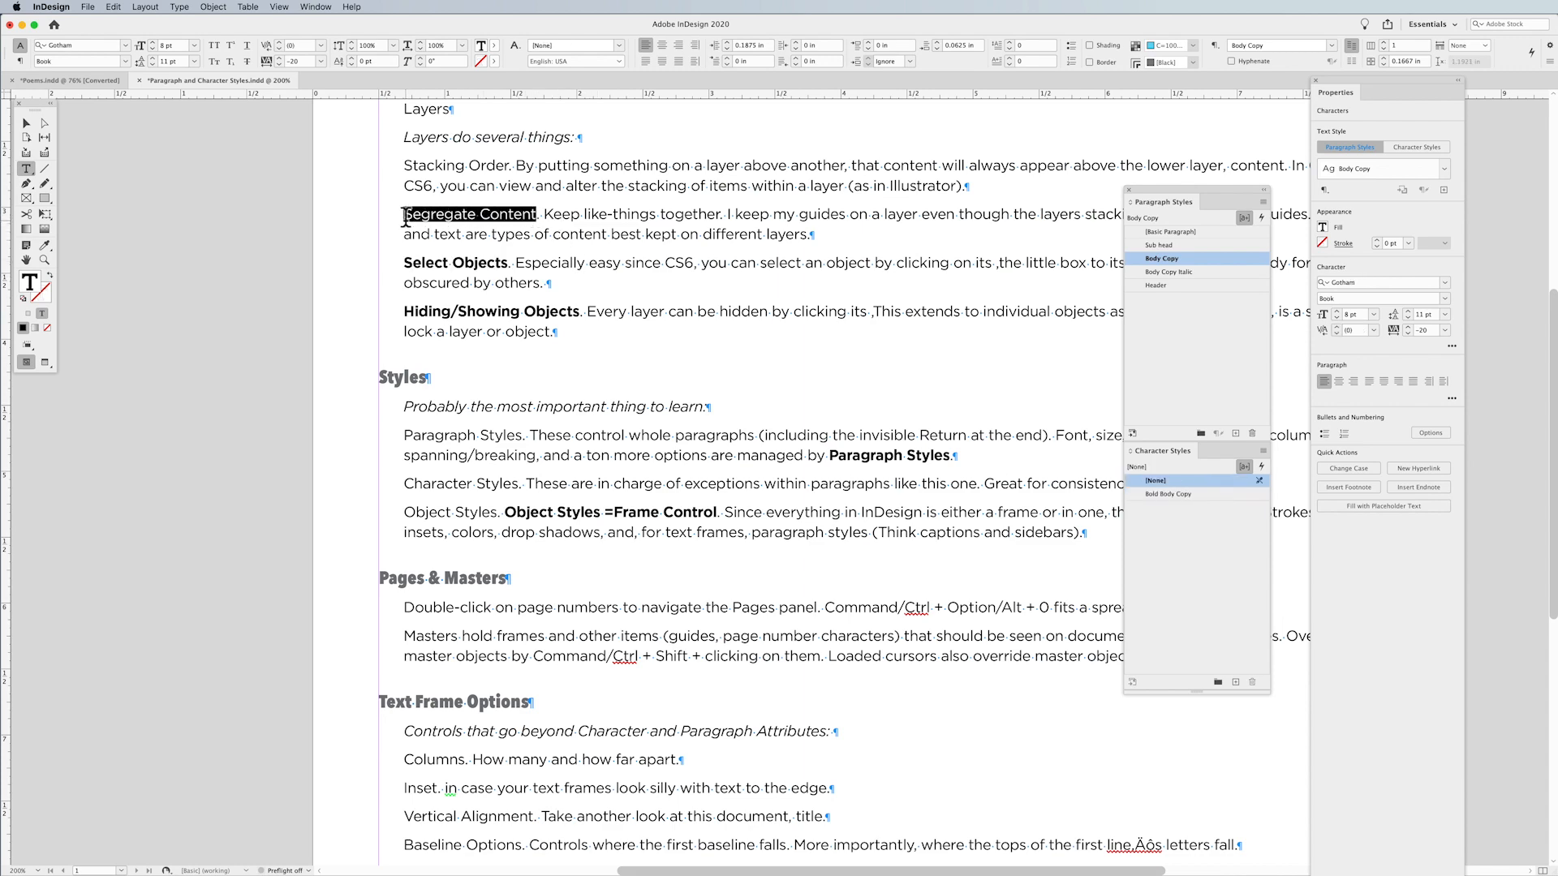
{"action": "left_click", "coordinate": [1210, 496]}
{"action": "scroll", "coordinate": [615, 295], "scroll_direction": "up", "scroll_amount": 4}
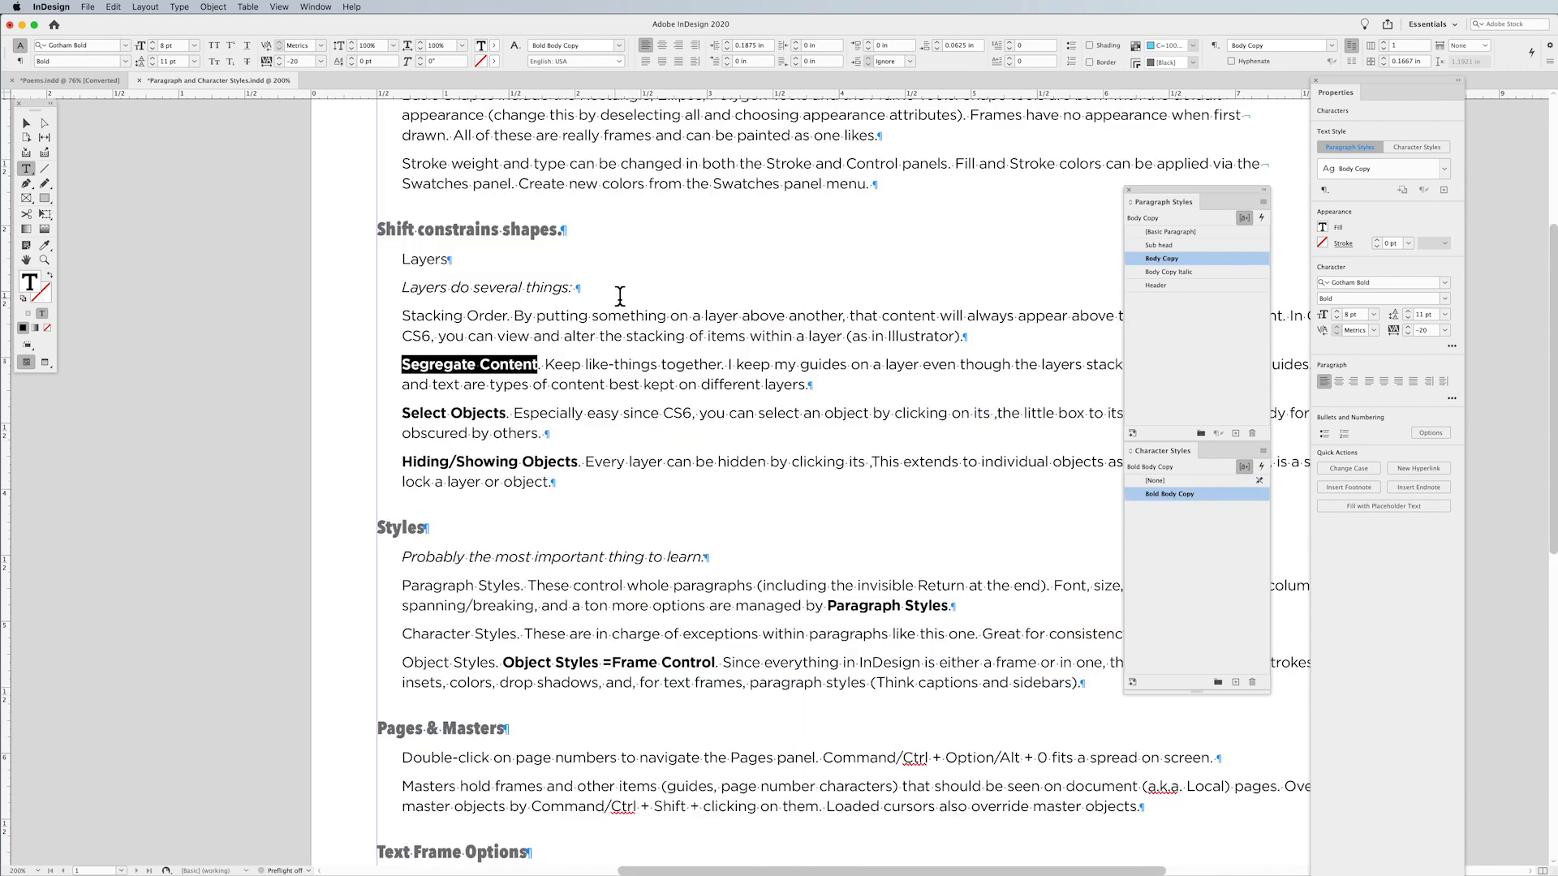
{"action": "left_click", "coordinate": [772, 369]}
Try applying the Body Copy paragraph style to the entire text frame, and undo it.
{"action": "left_click", "coordinate": [25, 123]}
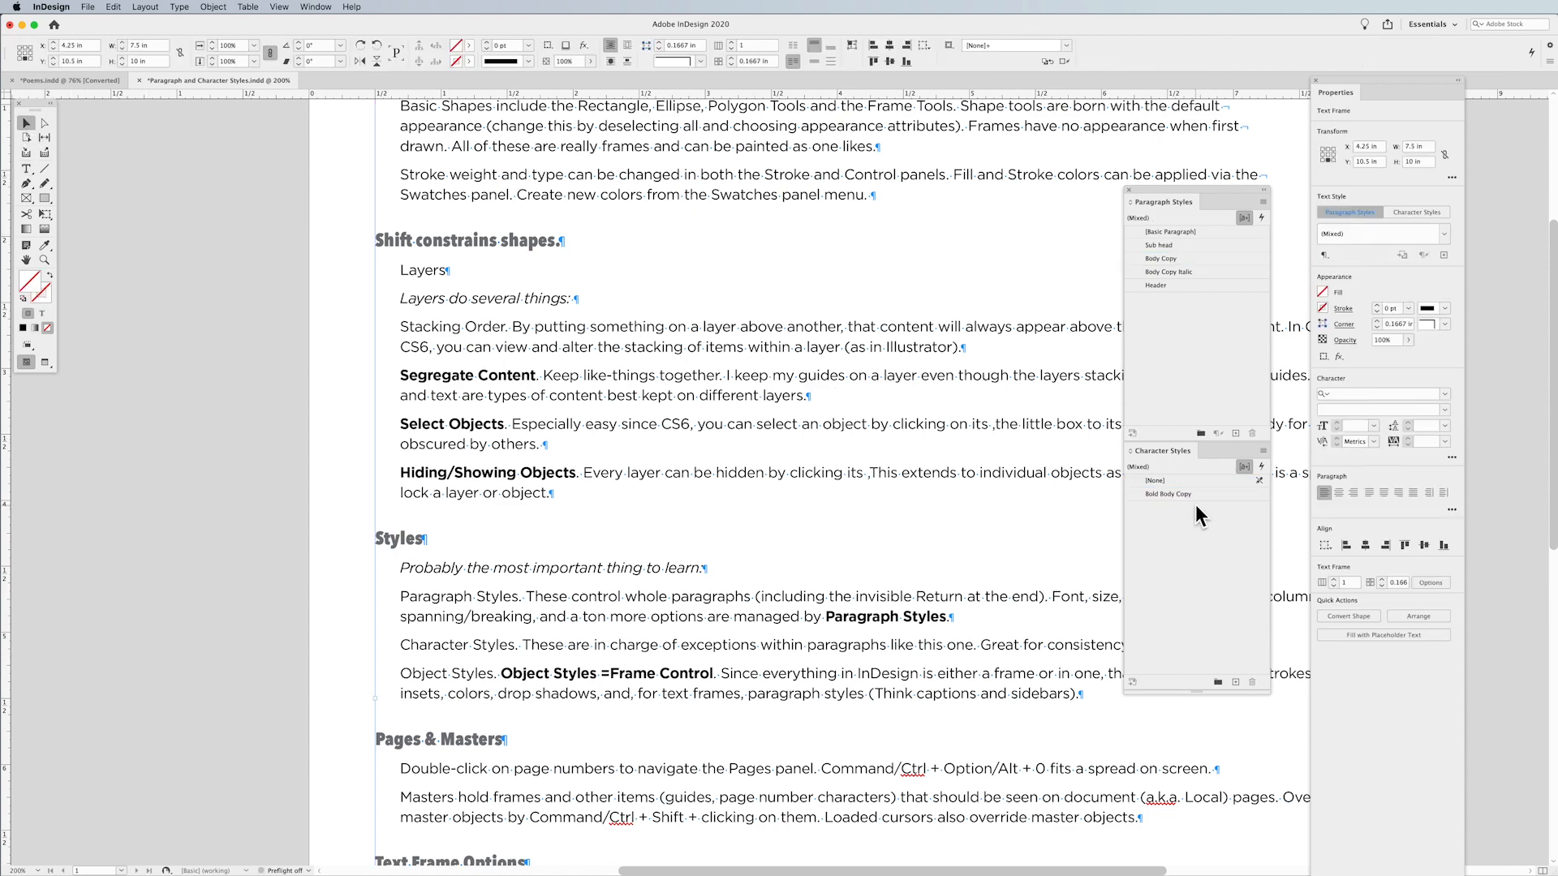
{"action": "scroll", "coordinate": [1026, 512], "scroll_direction": "right", "scroll_amount": 3}
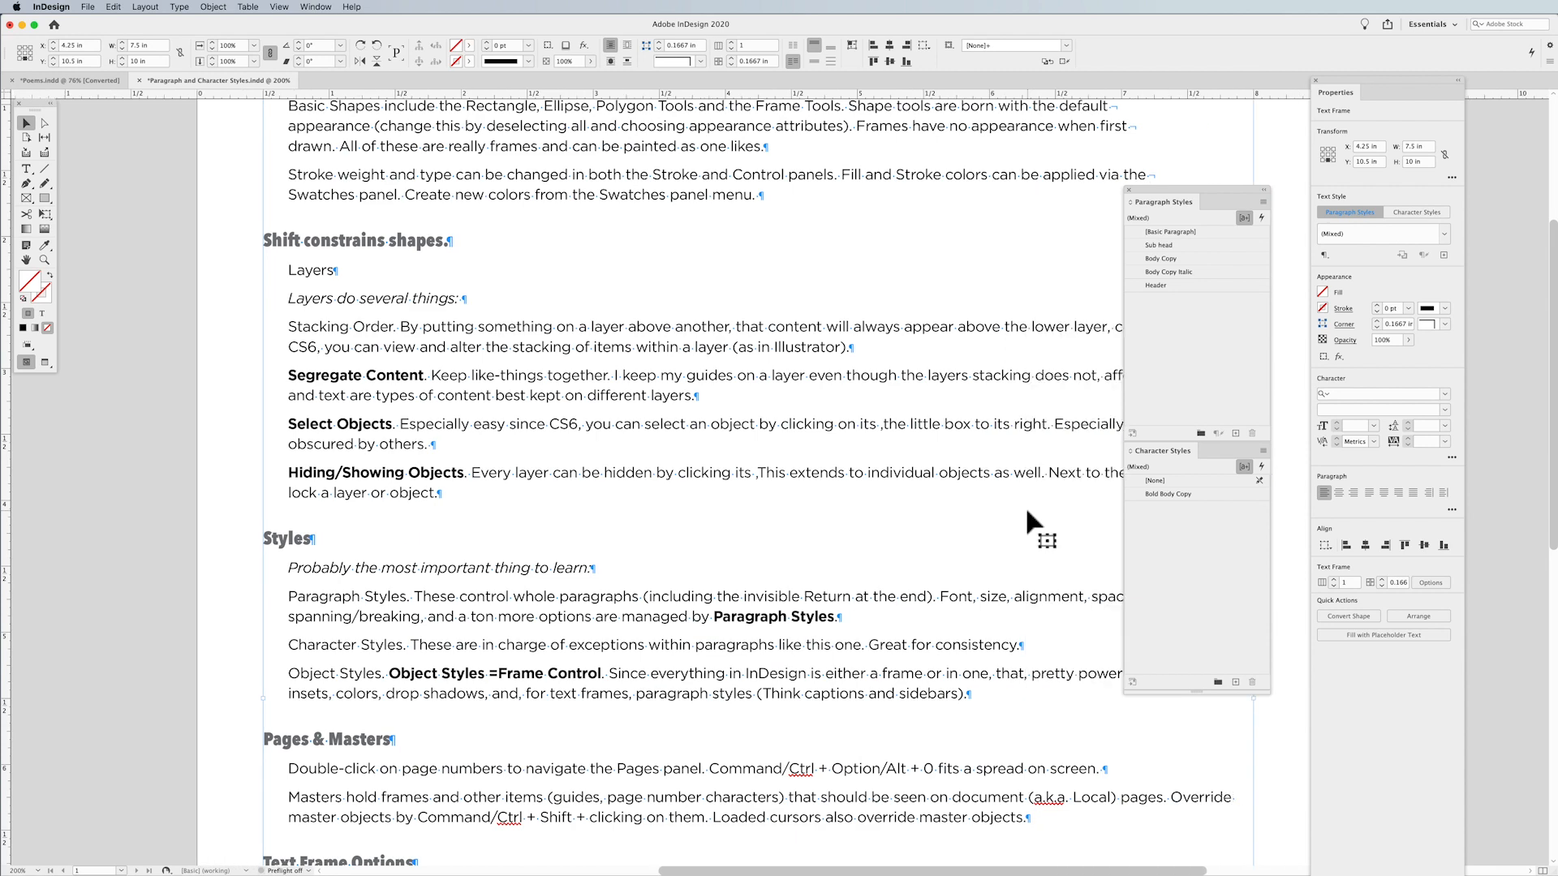
{"action": "left_click", "coordinate": [1191, 257]}
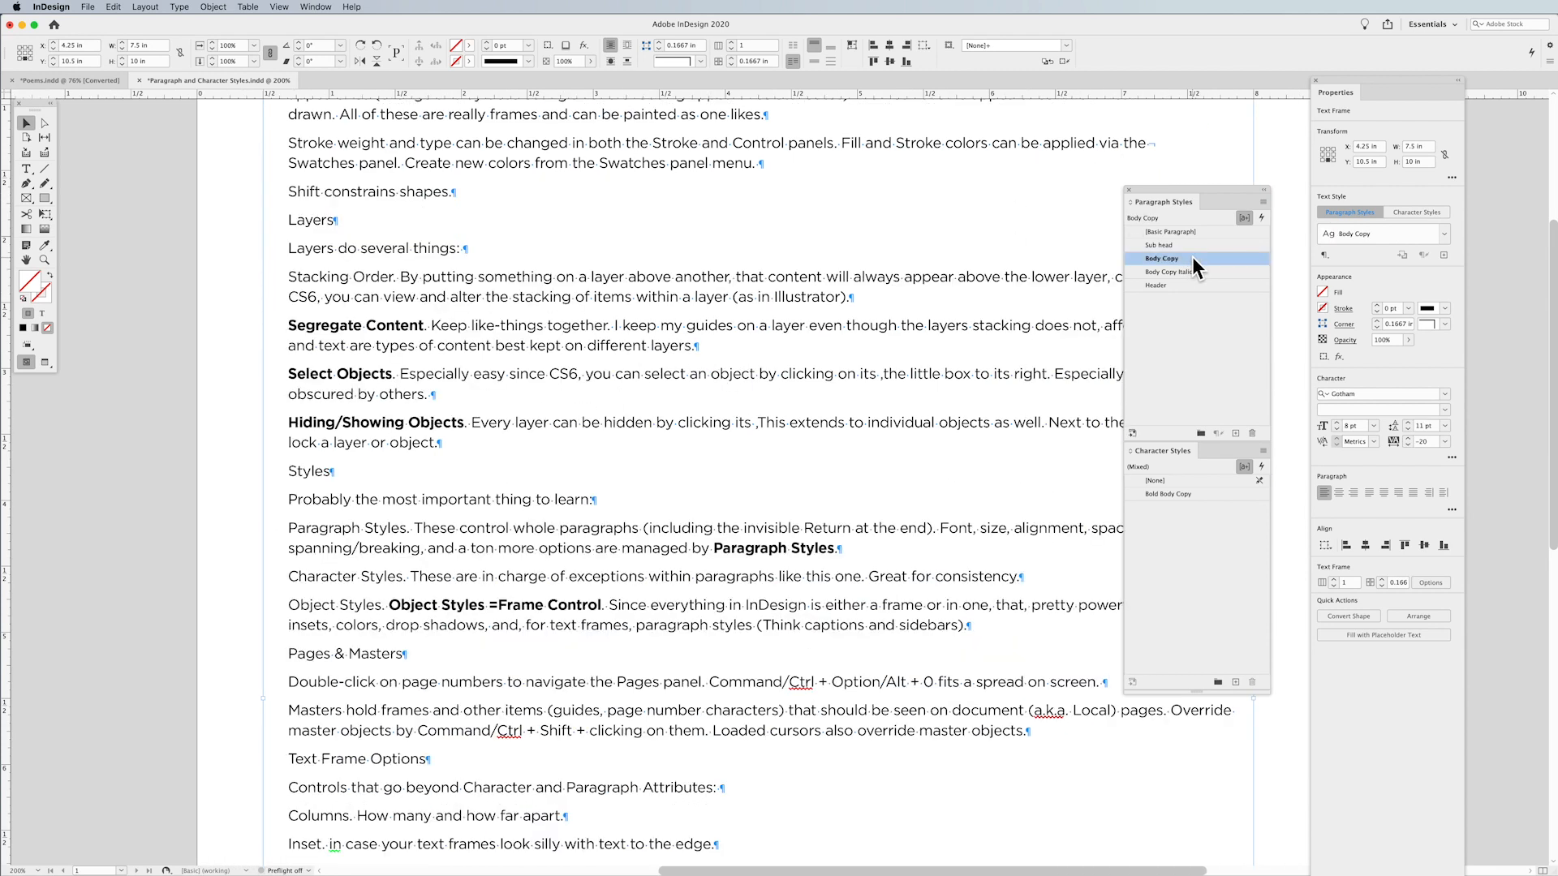
{"action": "key", "text": "super+z"}
Preview the Body Copy paragraph style's font size at 7 pt and 6 pt, and set it back to 8 pt.
{"action": "double_click", "coordinate": [819, 347]}
{"action": "left_click_drag", "start_coordinate": [819, 347], "coordinate": [760, 327]}
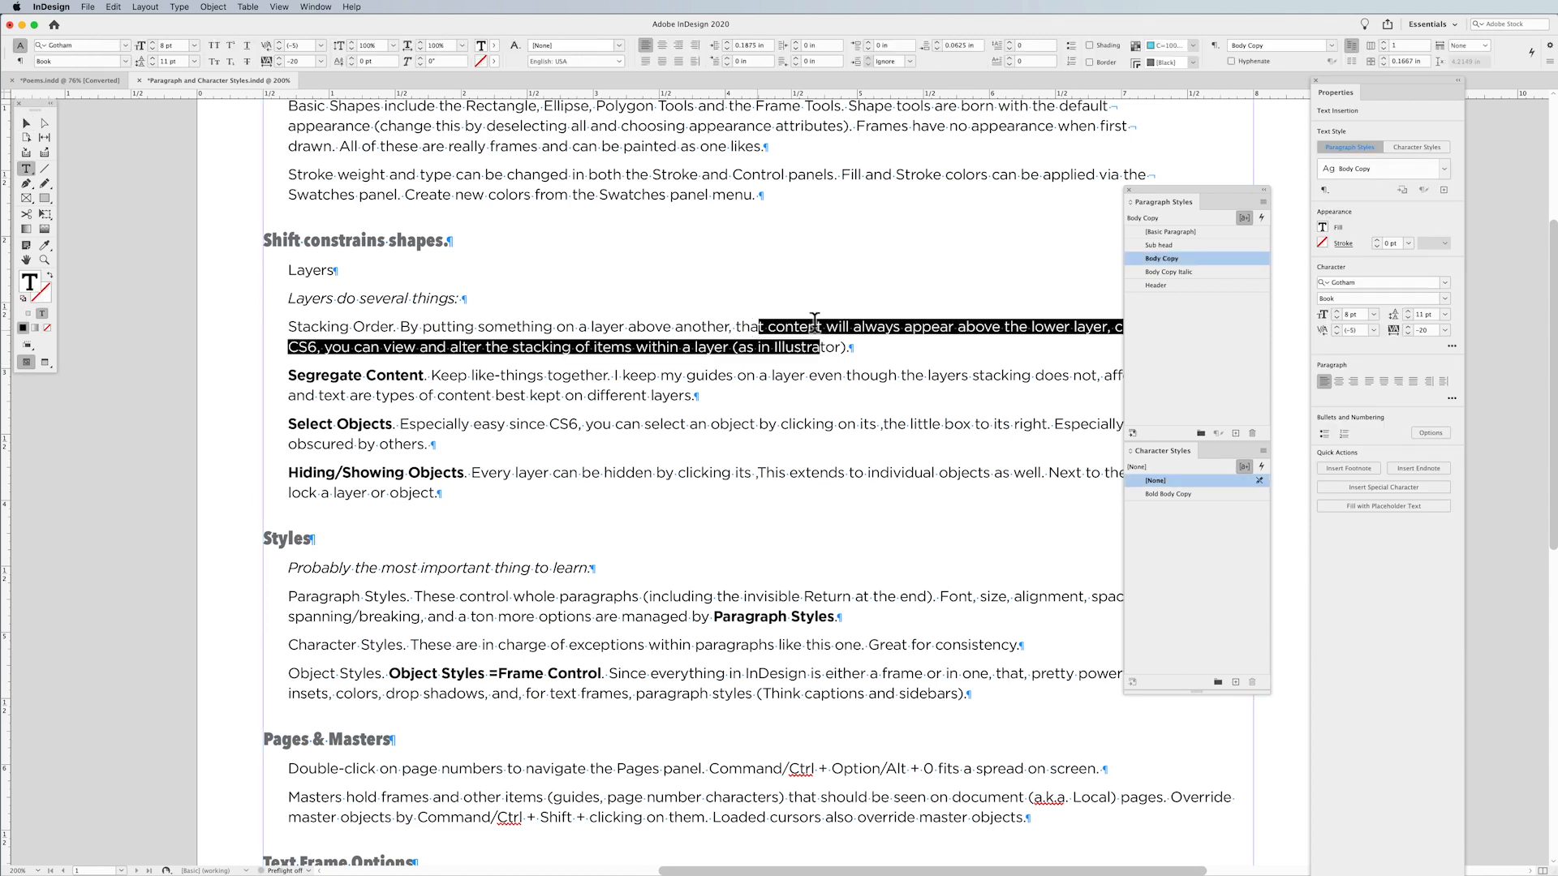
{"action": "double_click", "coordinate": [1233, 266]}
{"action": "left_click", "coordinate": [909, 279]}
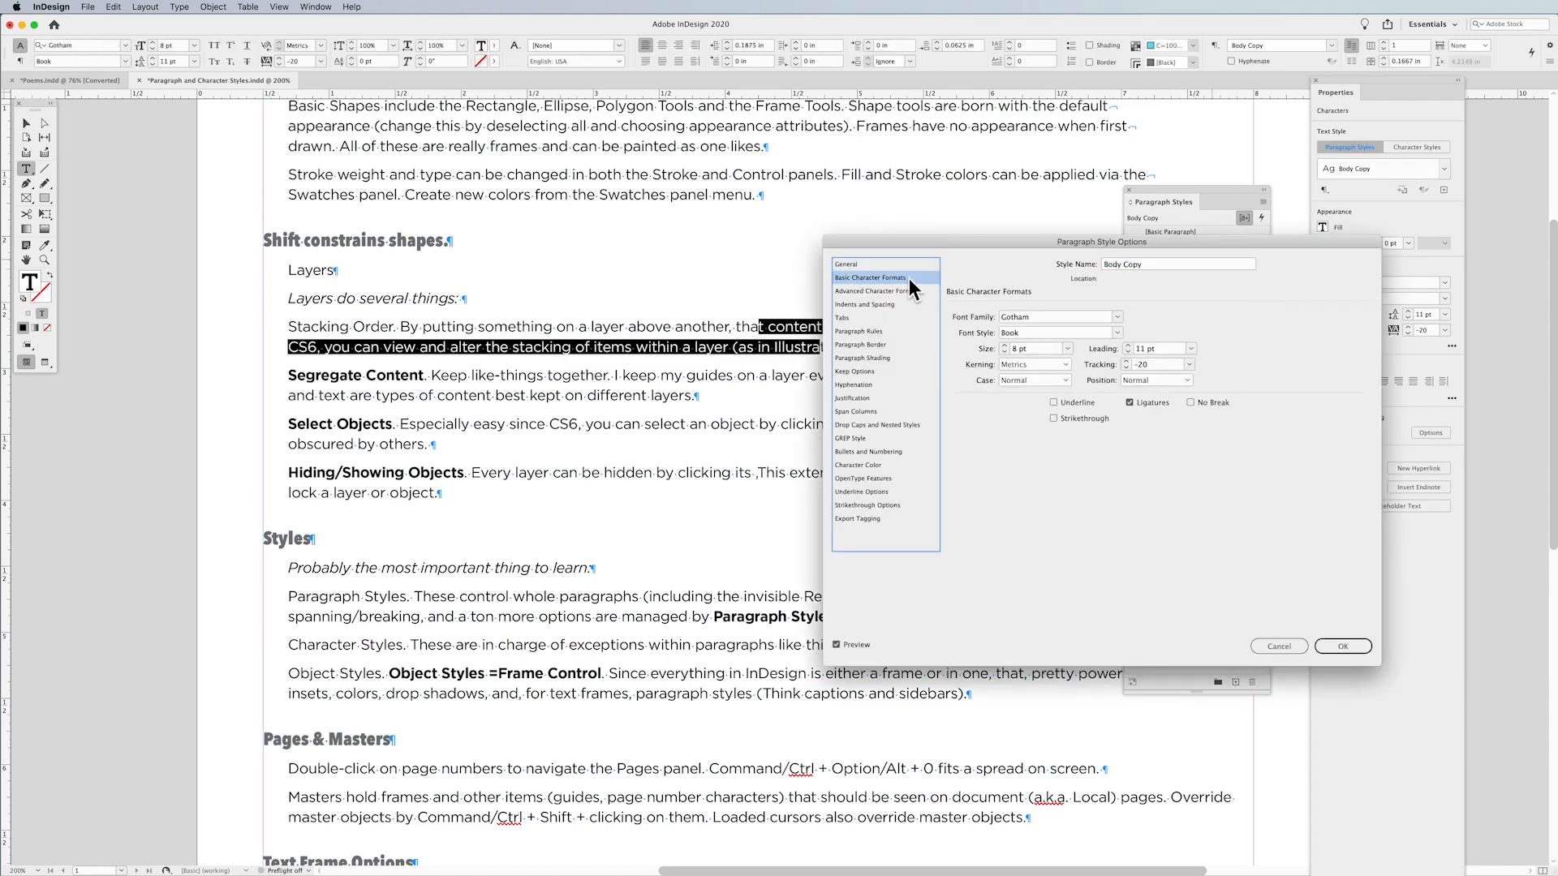
{"action": "left_click", "coordinate": [1005, 352]}
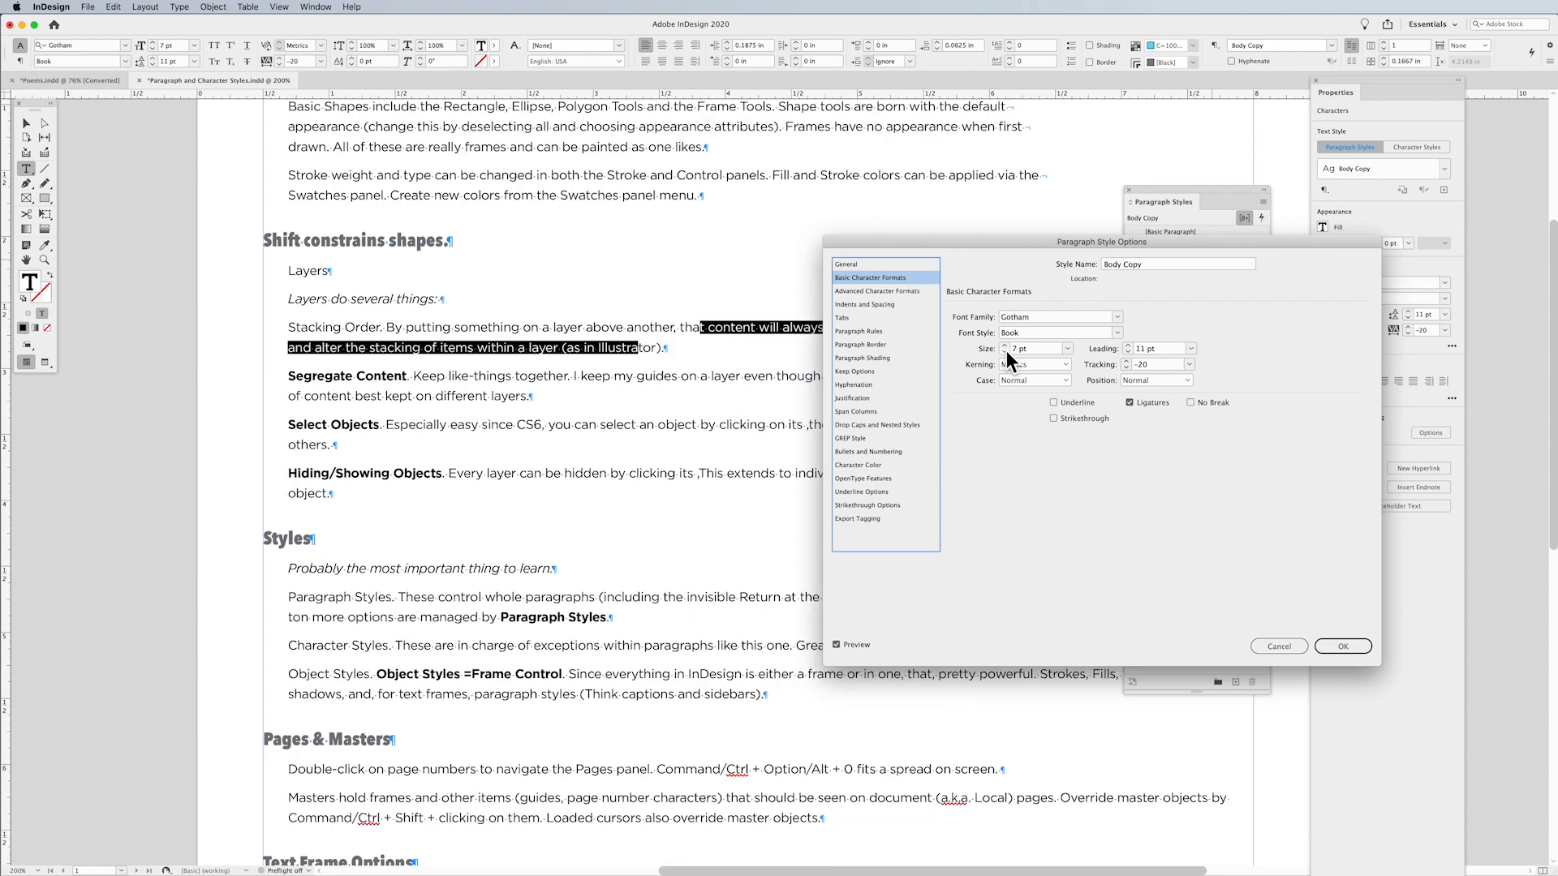
{"action": "left_click", "coordinate": [1005, 352]}
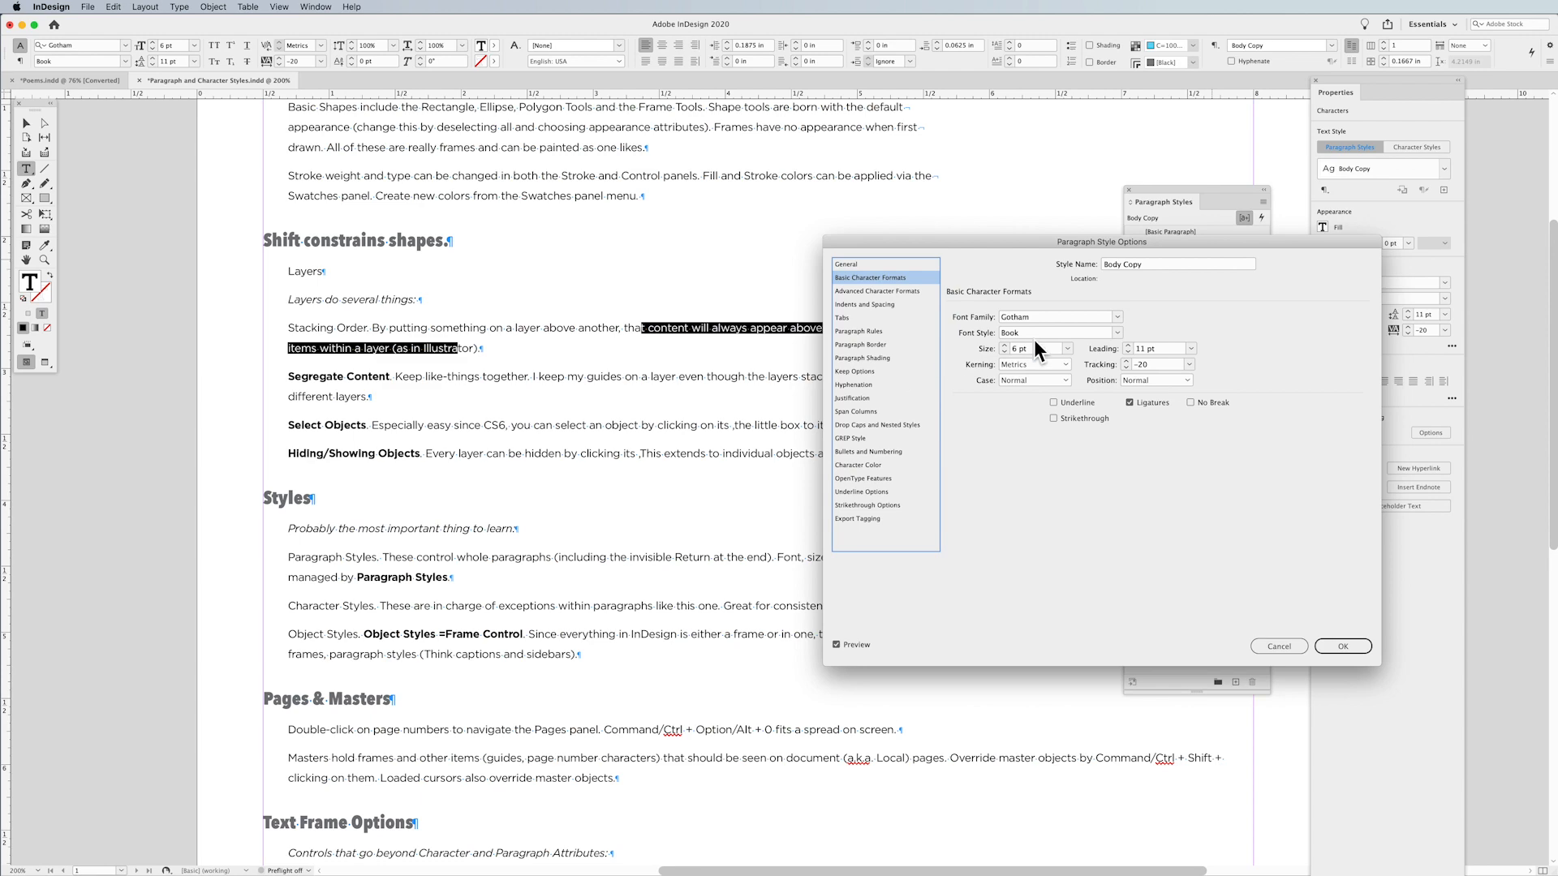
{"action": "left_click", "coordinate": [1003, 344]}
{"action": "left_click", "coordinate": [1004, 344]}
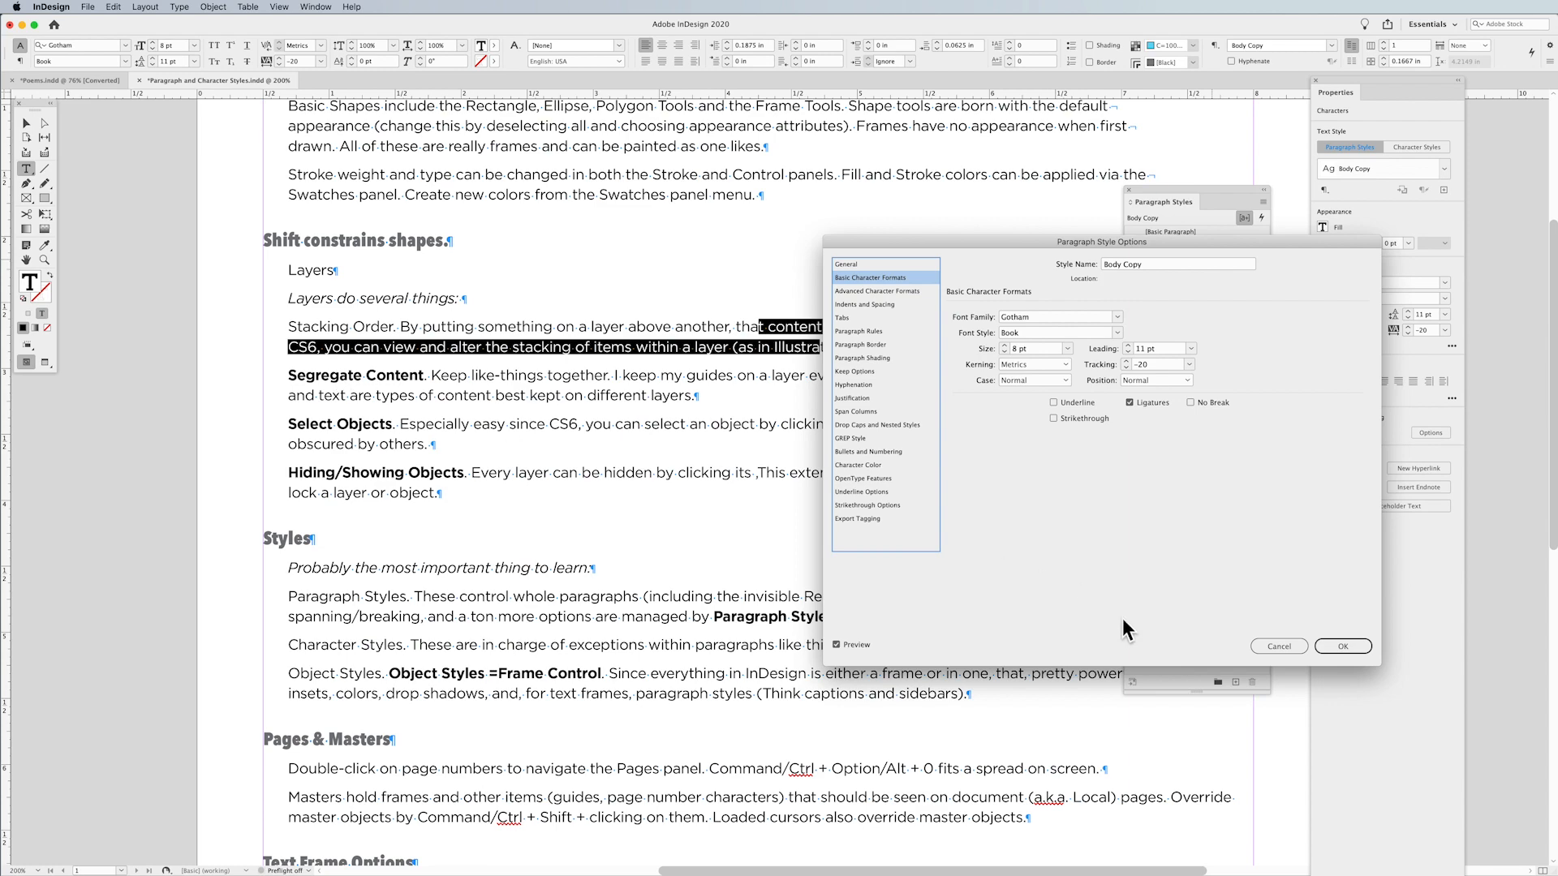
{"action": "left_click", "coordinate": [1342, 646]}
Review the Basic Character Formats of the Bold Body Copy character style used on "Select Objects".
{"action": "left_click", "coordinate": [306, 423]}
{"action": "left_click", "coordinate": [1193, 493]}
{"action": "right_click", "coordinate": [1218, 495]}
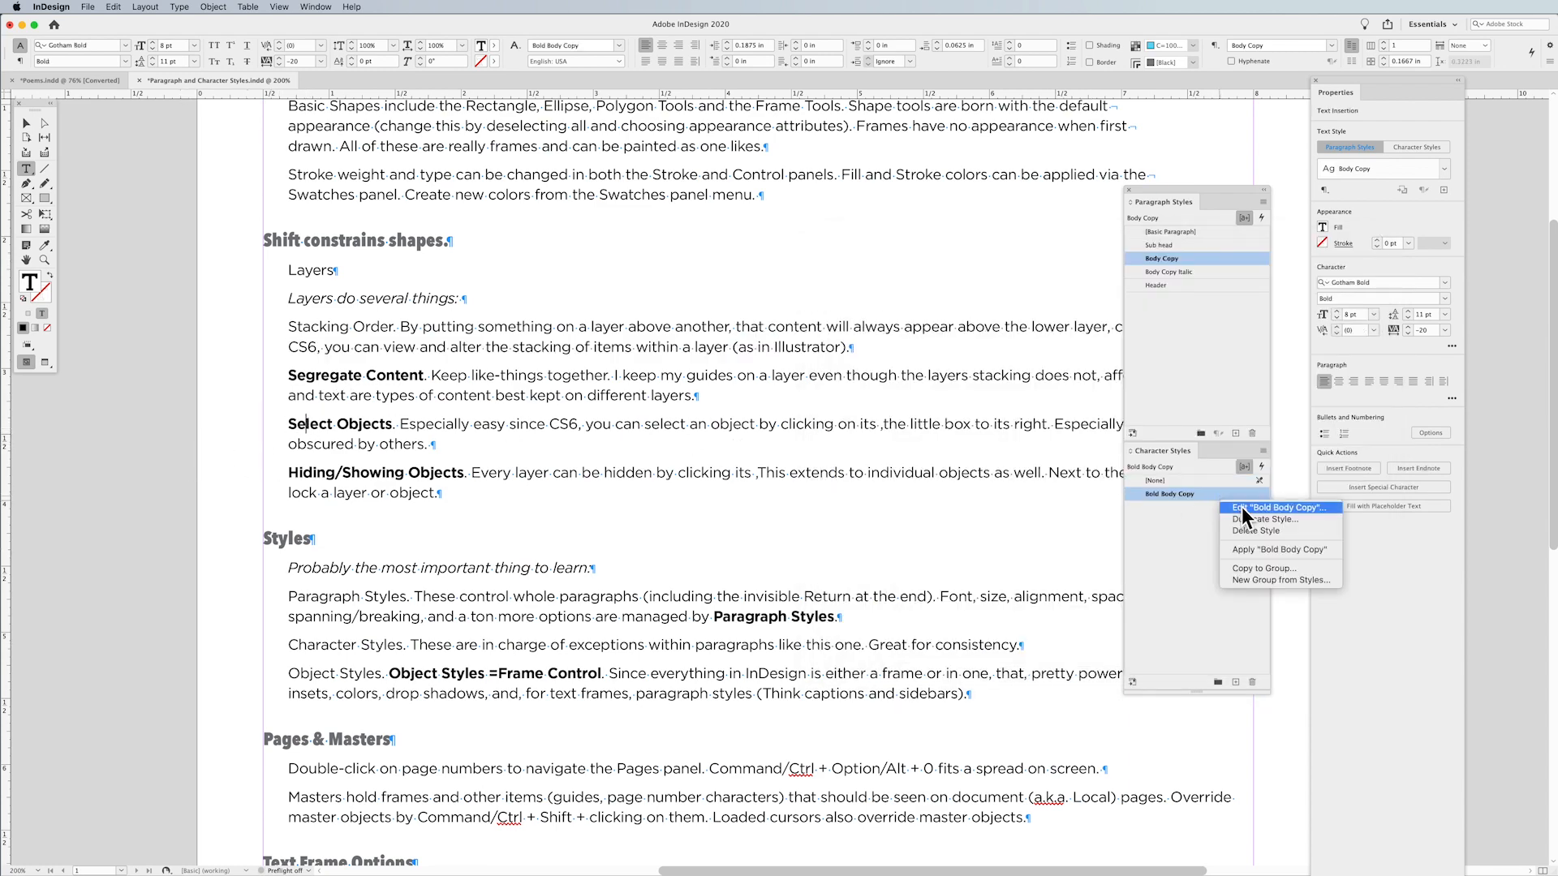
{"action": "left_click", "coordinate": [1241, 508]}
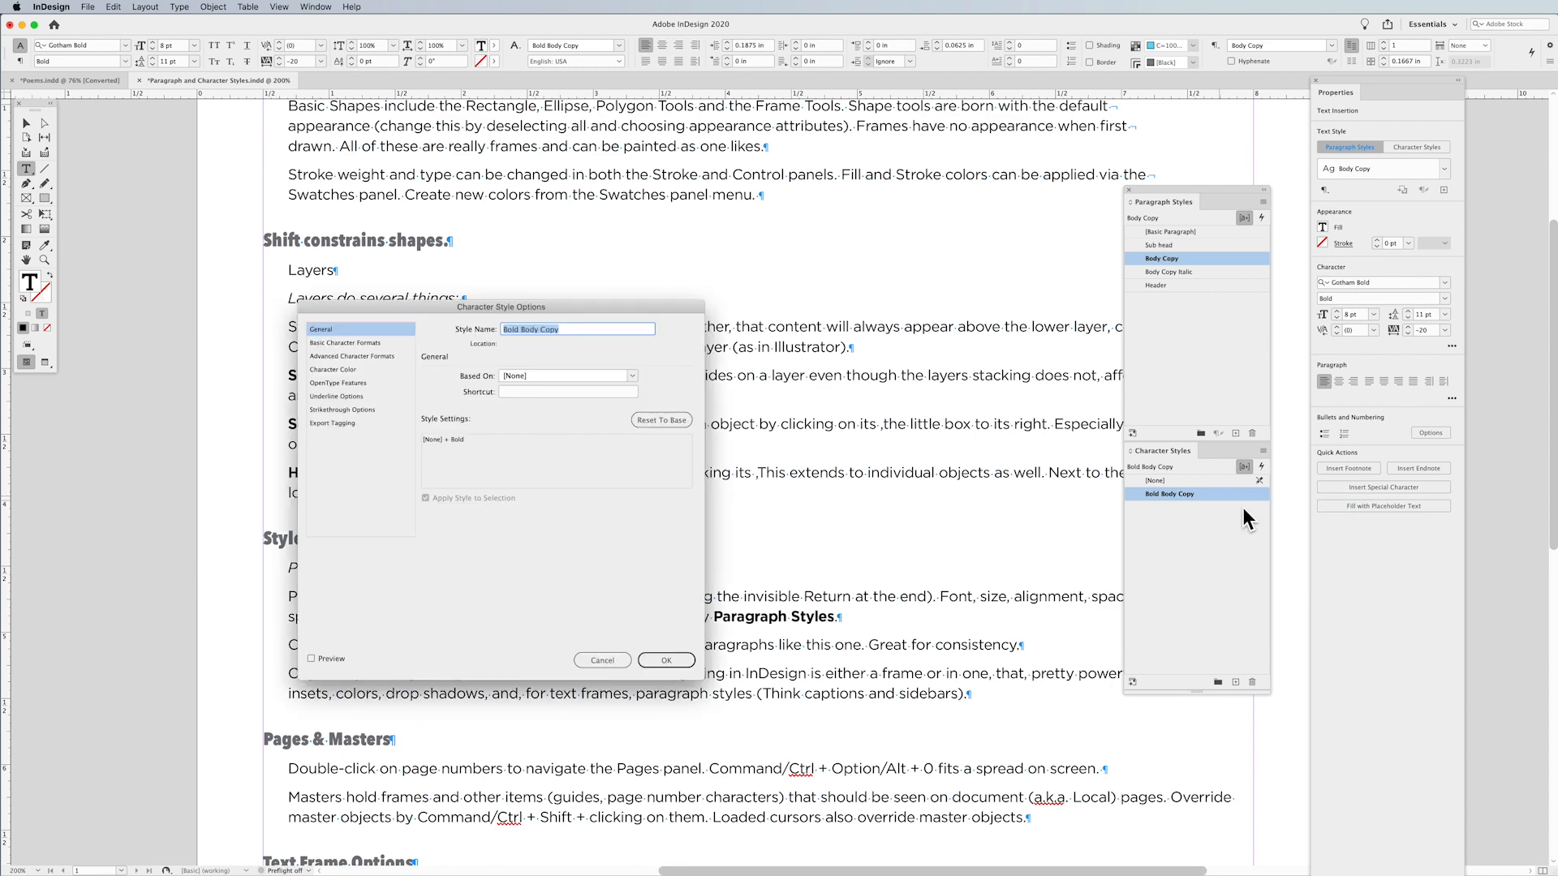
{"action": "left_click", "coordinate": [340, 343]}
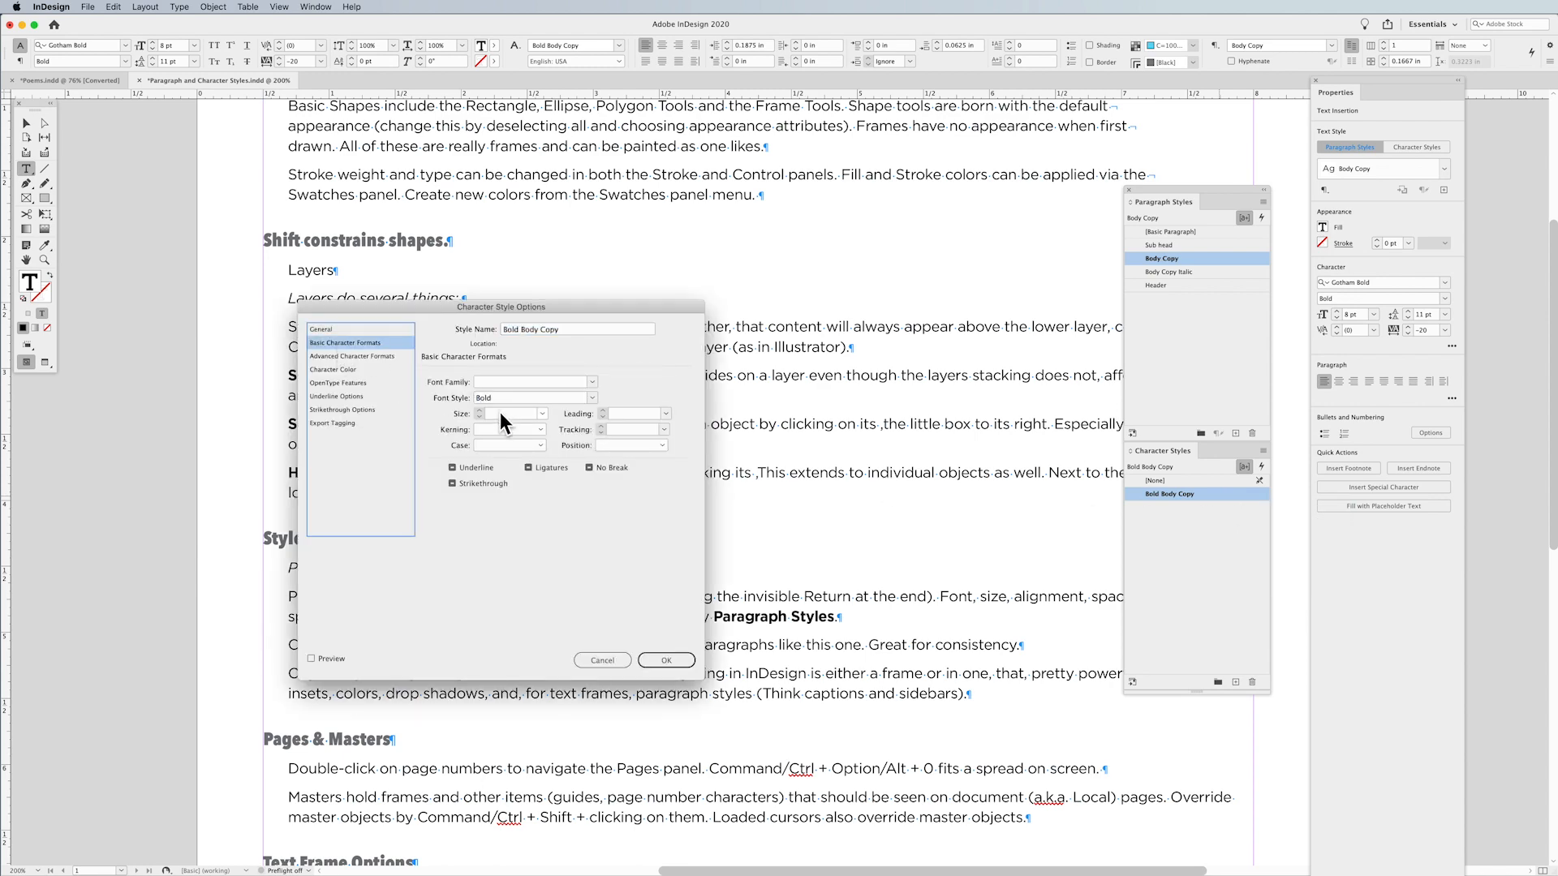
{"action": "left_click_drag", "start_coordinate": [469, 310], "coordinate": [806, 348]}
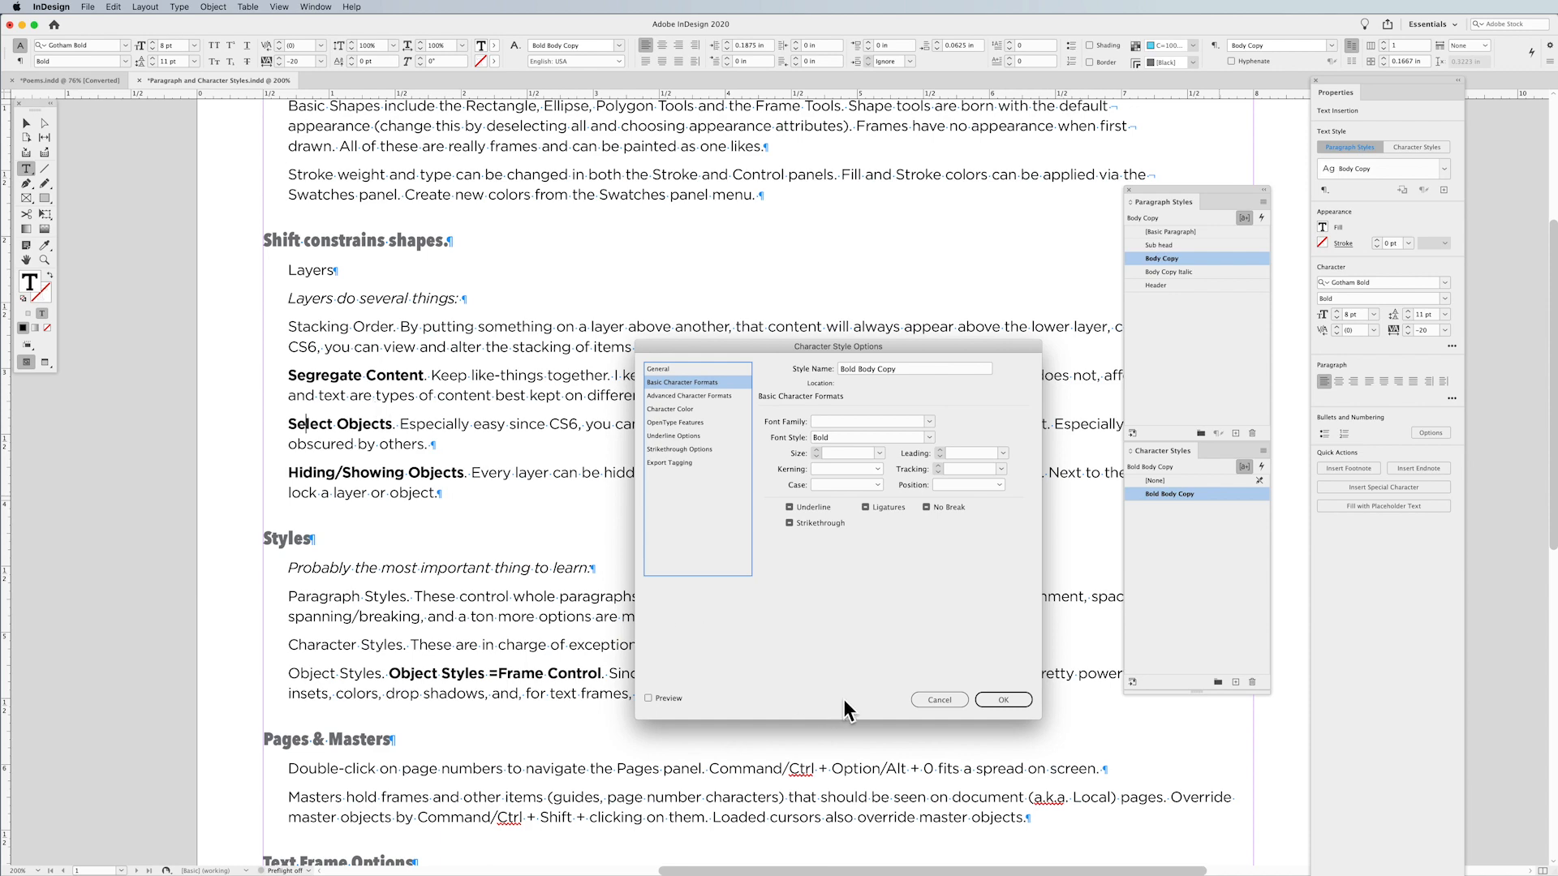
{"action": "left_click", "coordinate": [1002, 699]}
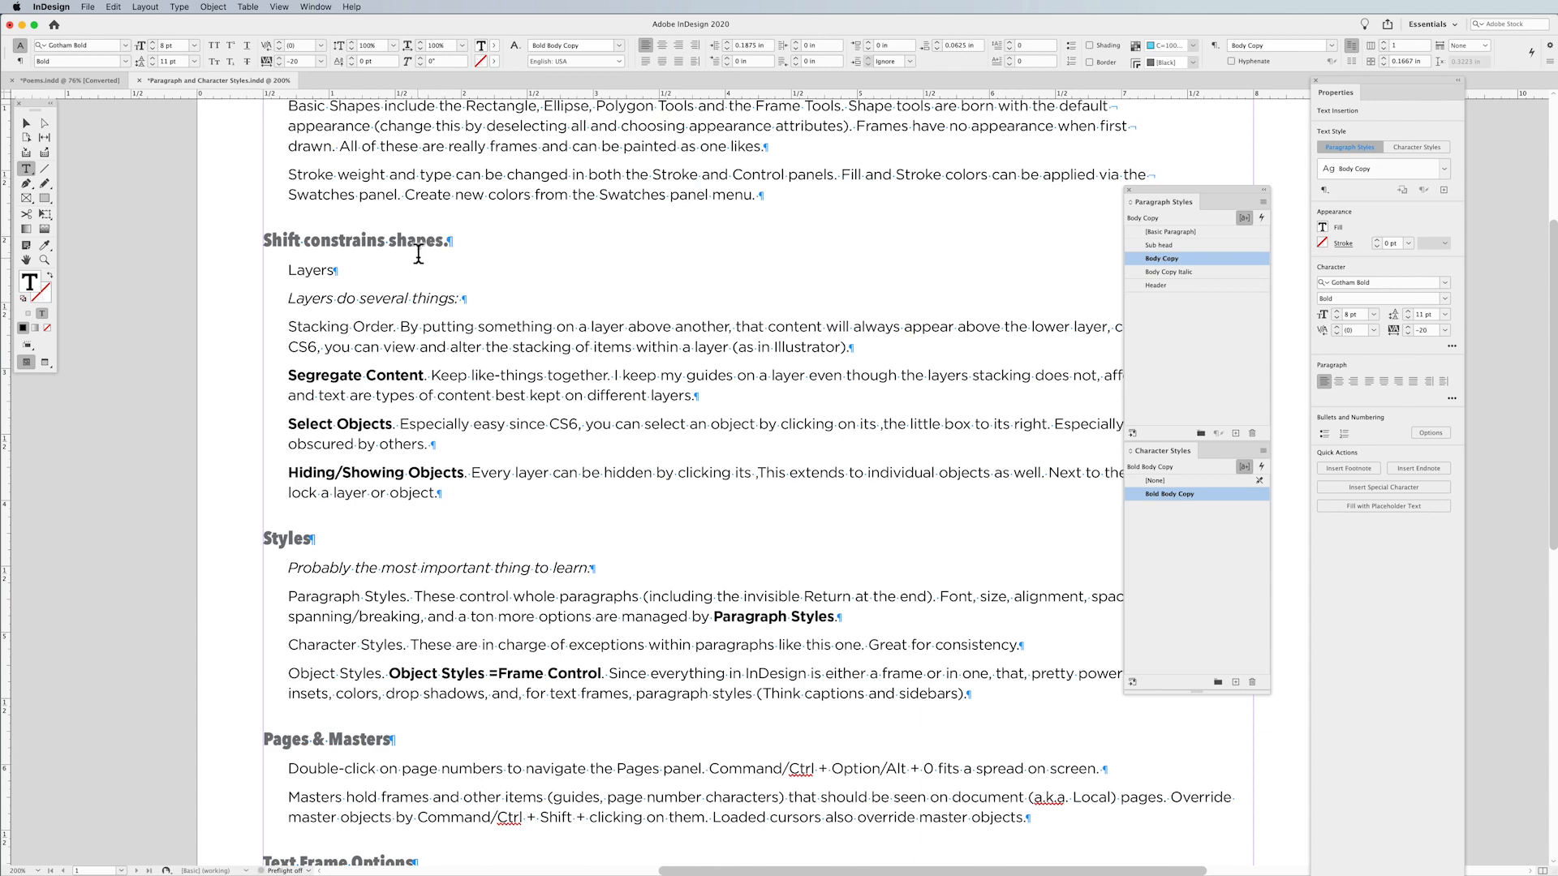
Apply the Bold Body Copy character style to the word "shapes" in the "Shift constrains shapes." subheading.
{"action": "double_click", "coordinate": [418, 241]}
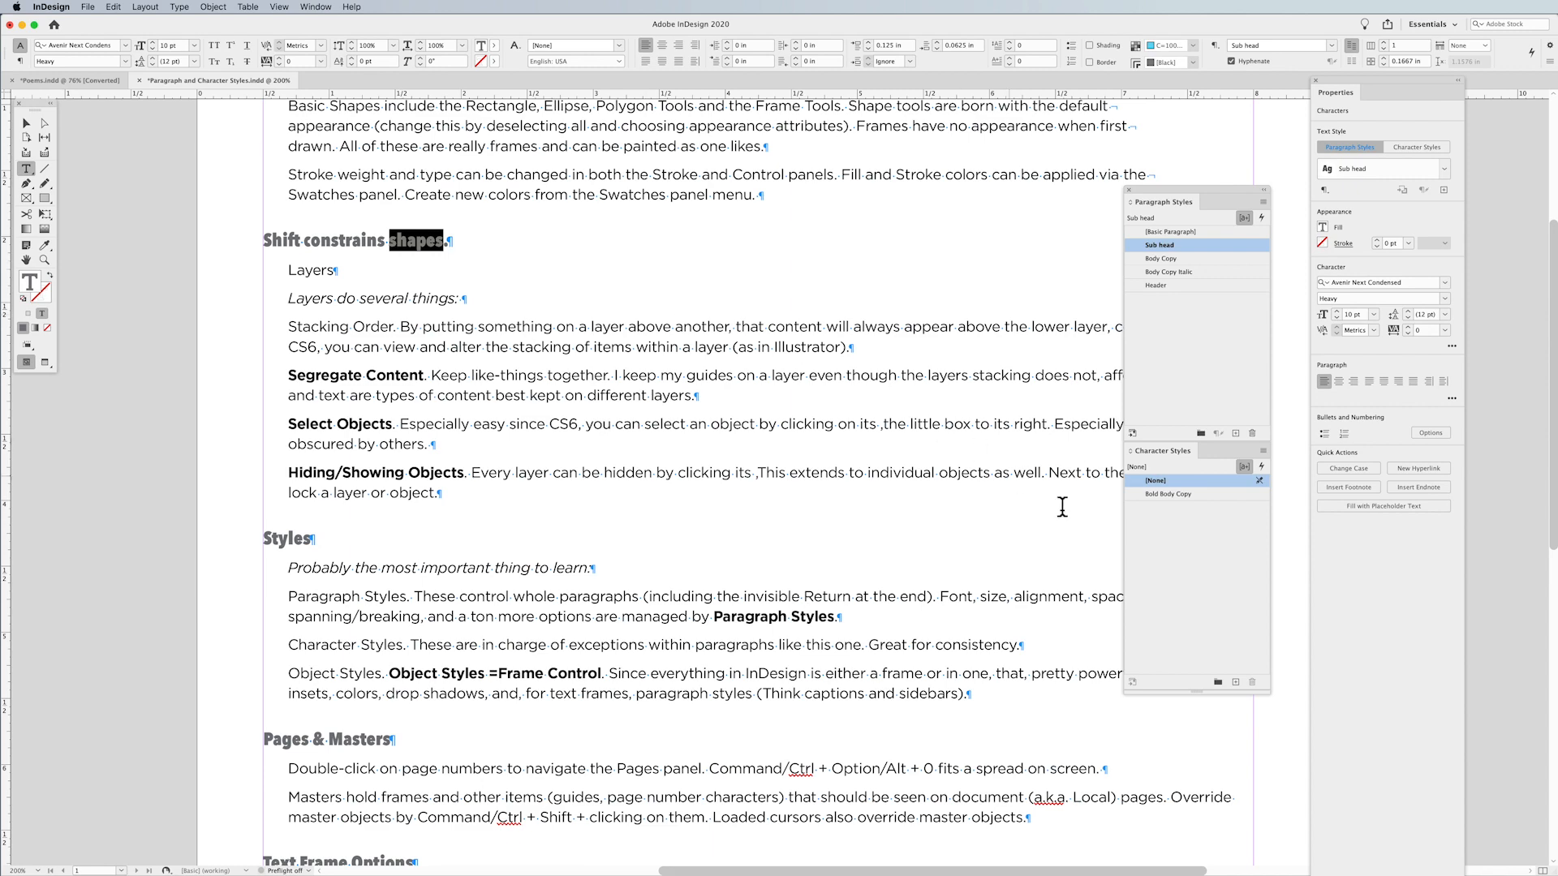
{"action": "left_click", "coordinate": [1199, 494]}
{"action": "left_click", "coordinate": [415, 240]}
{"action": "left_click_drag", "start_coordinate": [440, 240], "coordinate": [392, 240]}
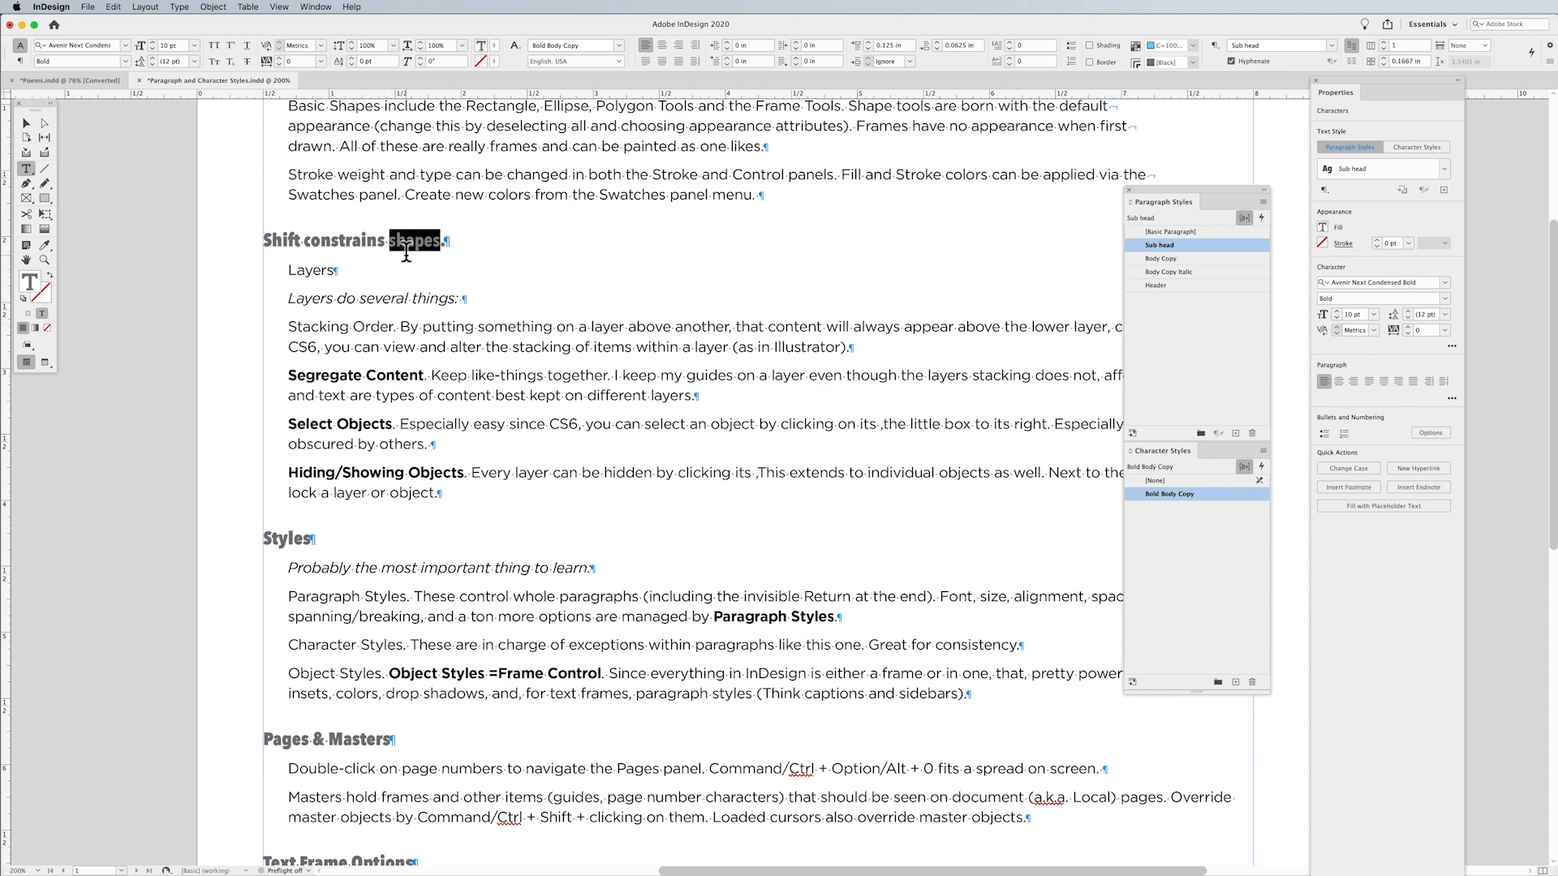
Check which font family and font style the Bold Body Copy character style defines.
{"action": "right_click", "coordinate": [1225, 493]}
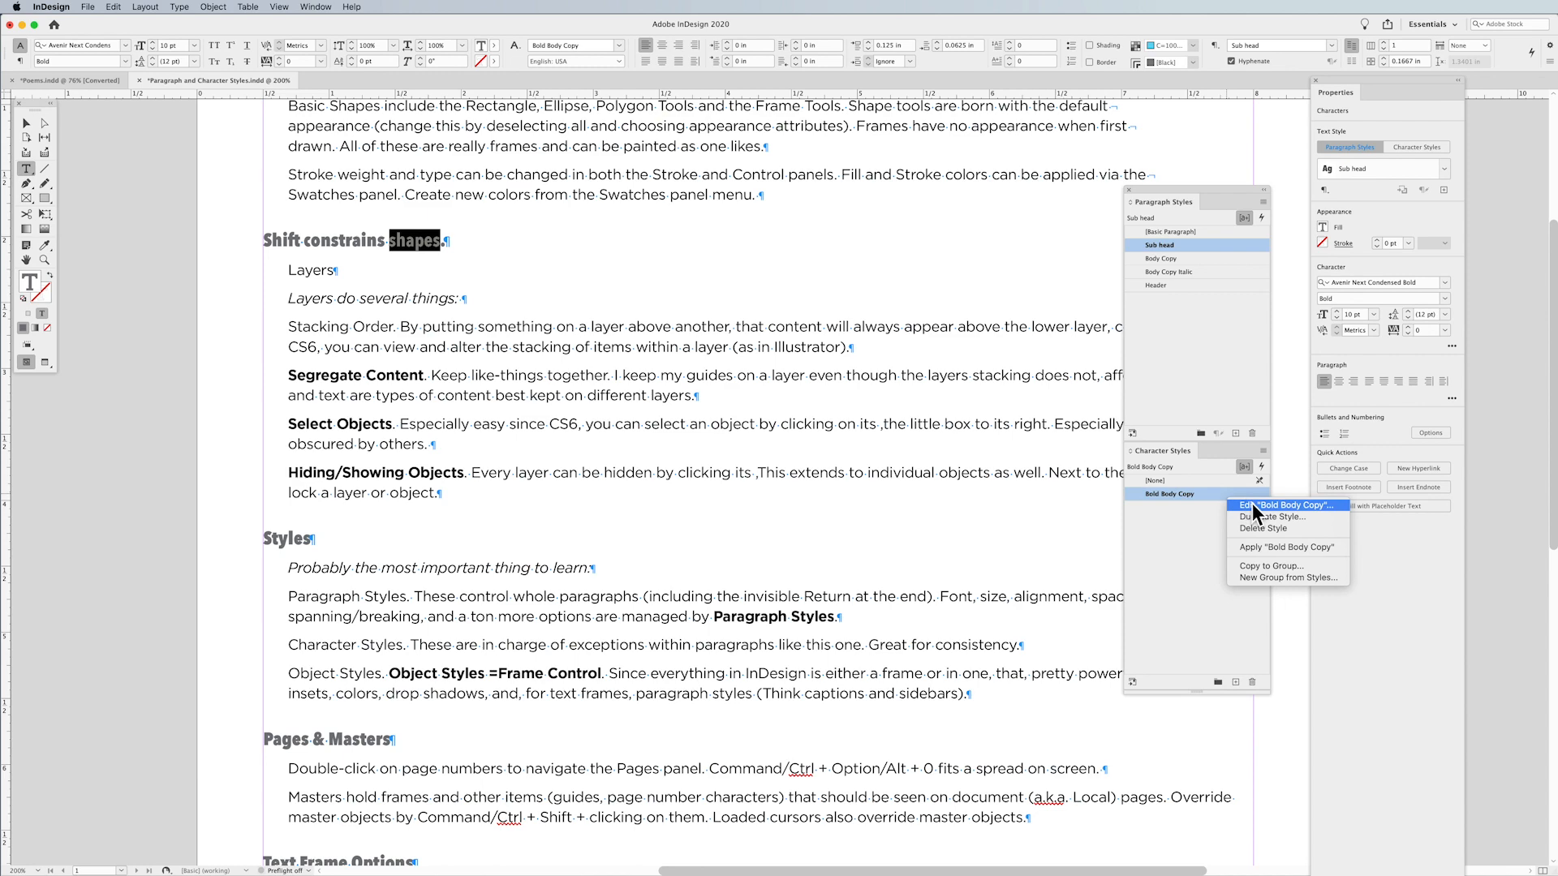
{"action": "left_click", "coordinate": [1254, 505]}
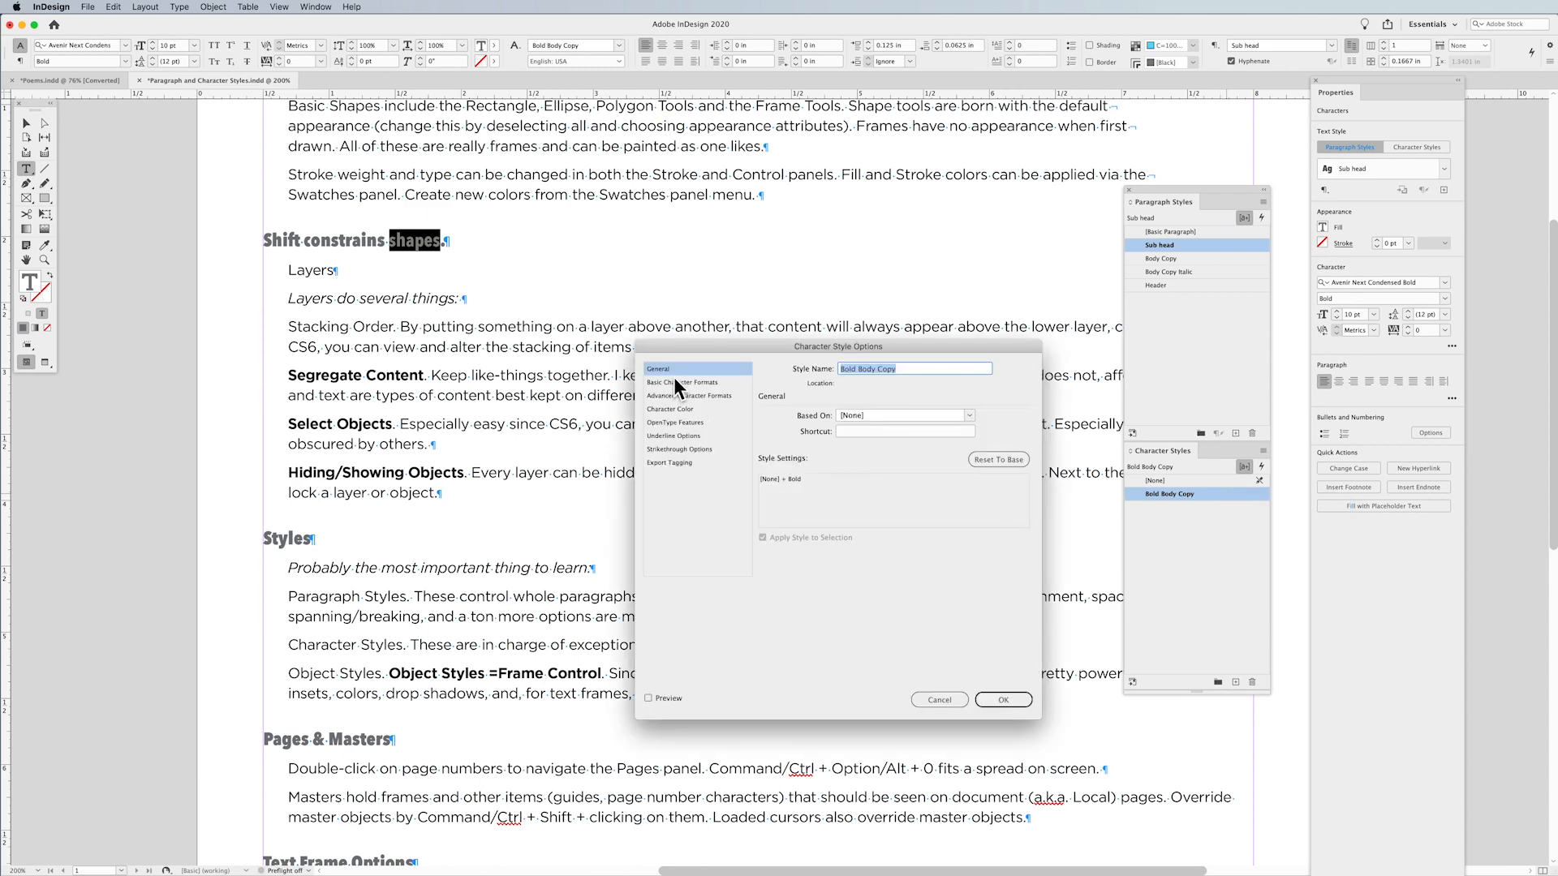
{"action": "left_click", "coordinate": [680, 381]}
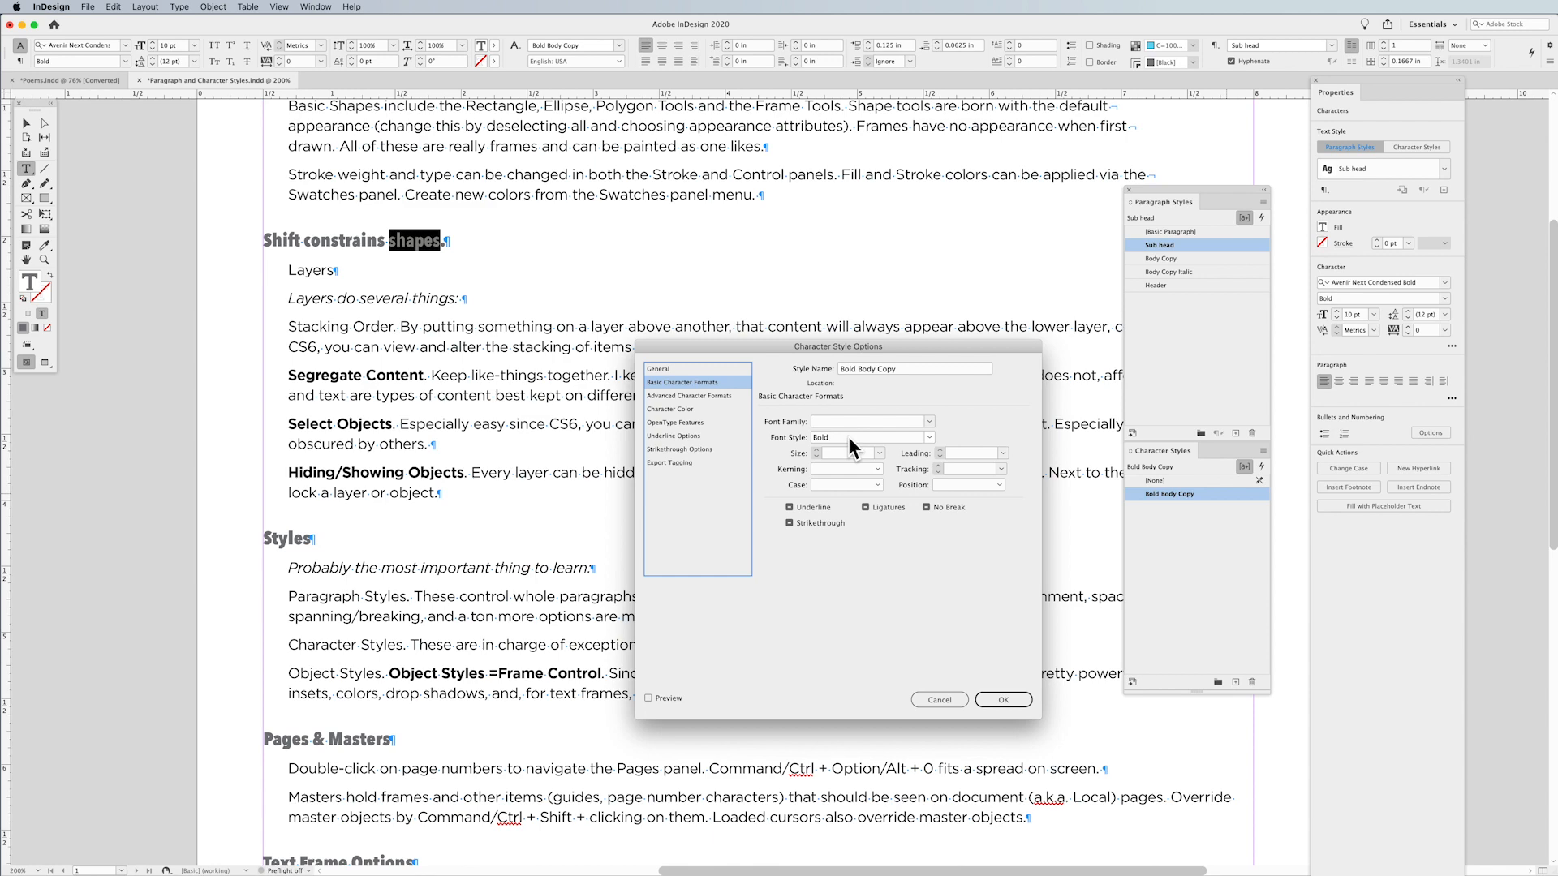
{"action": "left_click", "coordinate": [1003, 698]}
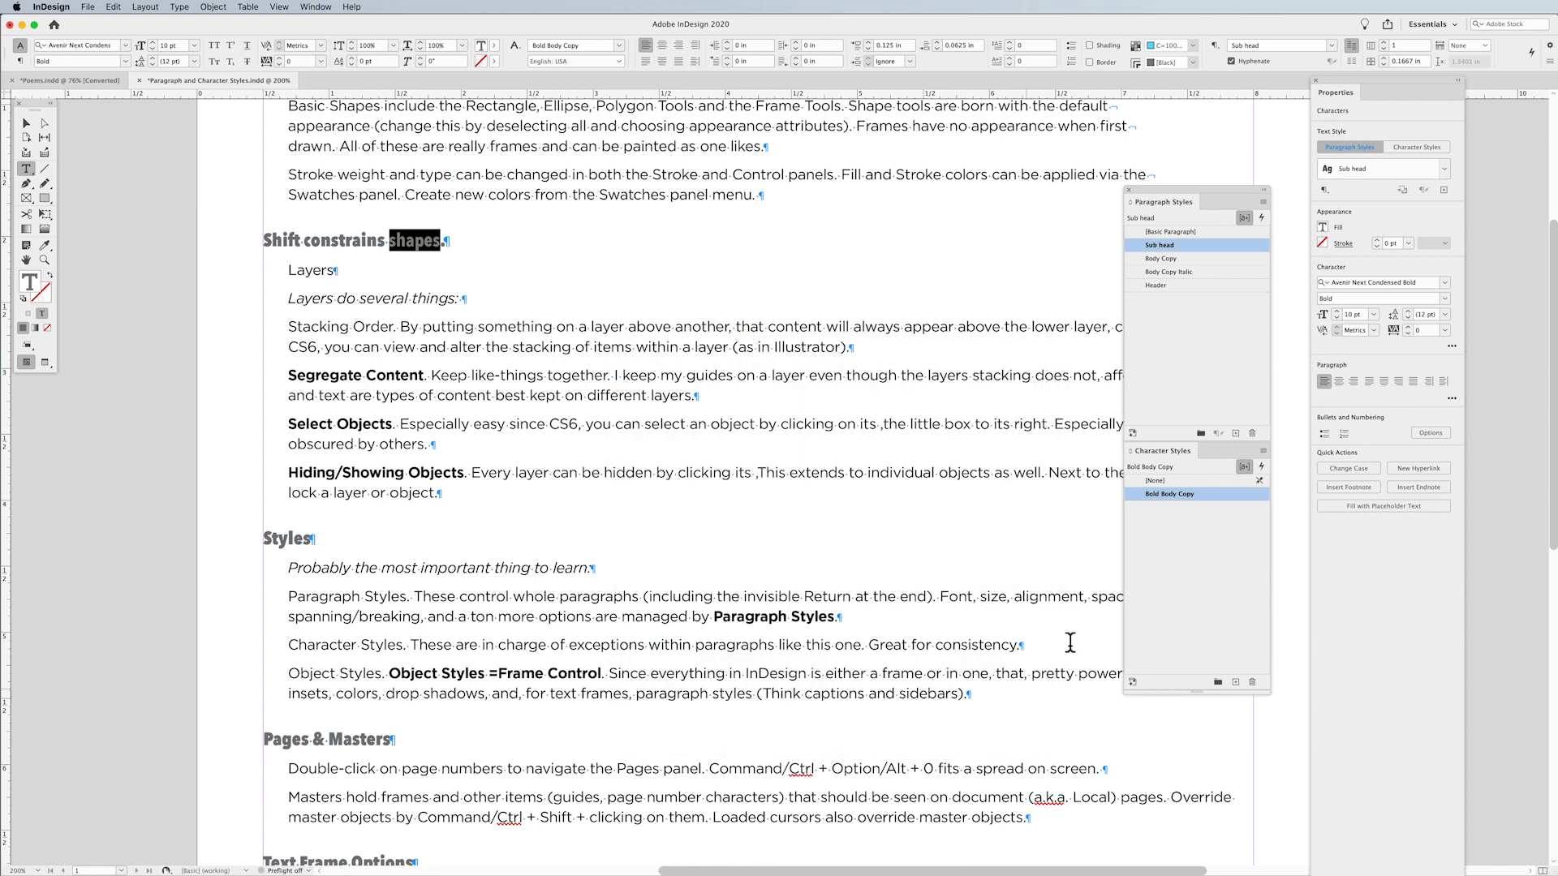
Reset the word "shapes" in the subheading to the [None] character style.
{"action": "left_click", "coordinate": [1204, 481]}
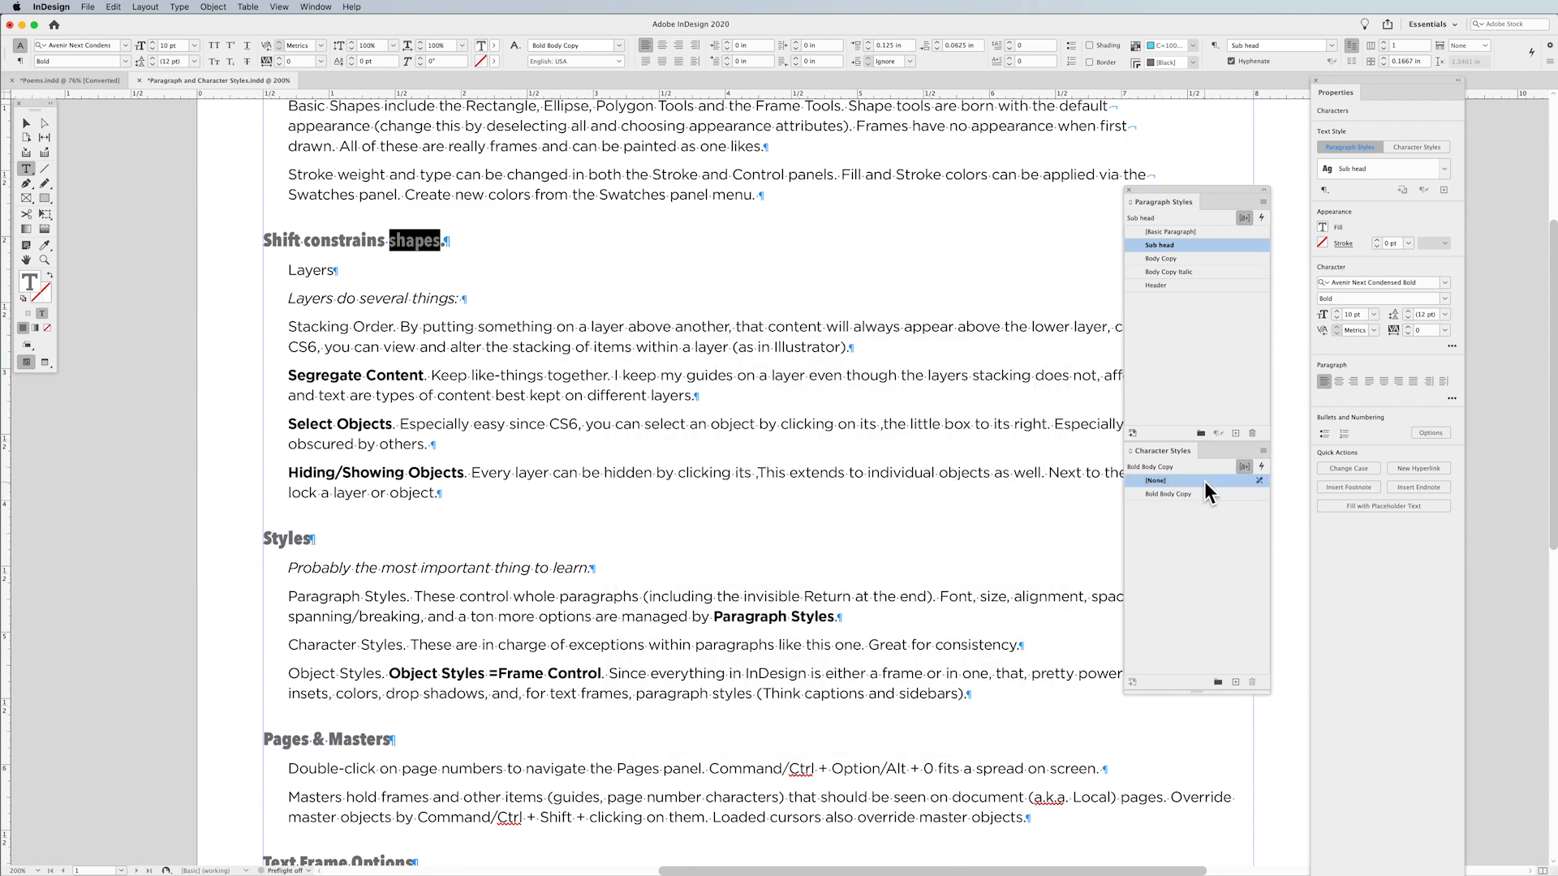
{"action": "left_click", "coordinate": [434, 240]}
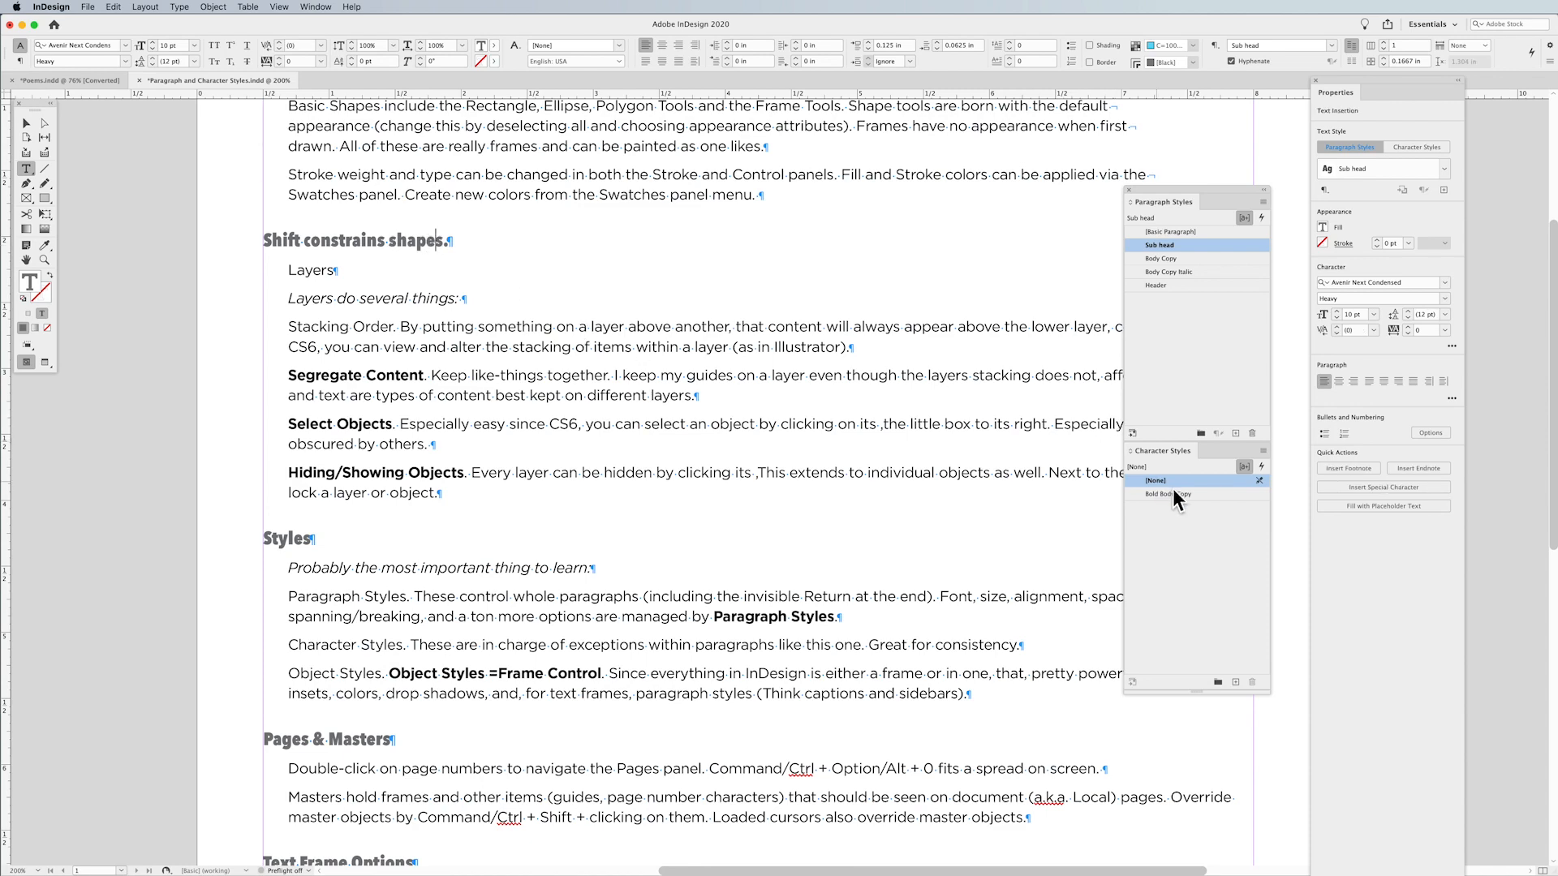
Alternate the "Segregate Content" paragraph between the Body Copy Italic and Body Copy paragraph styles, ending on Body Copy.
{"action": "left_click", "coordinate": [586, 388]}
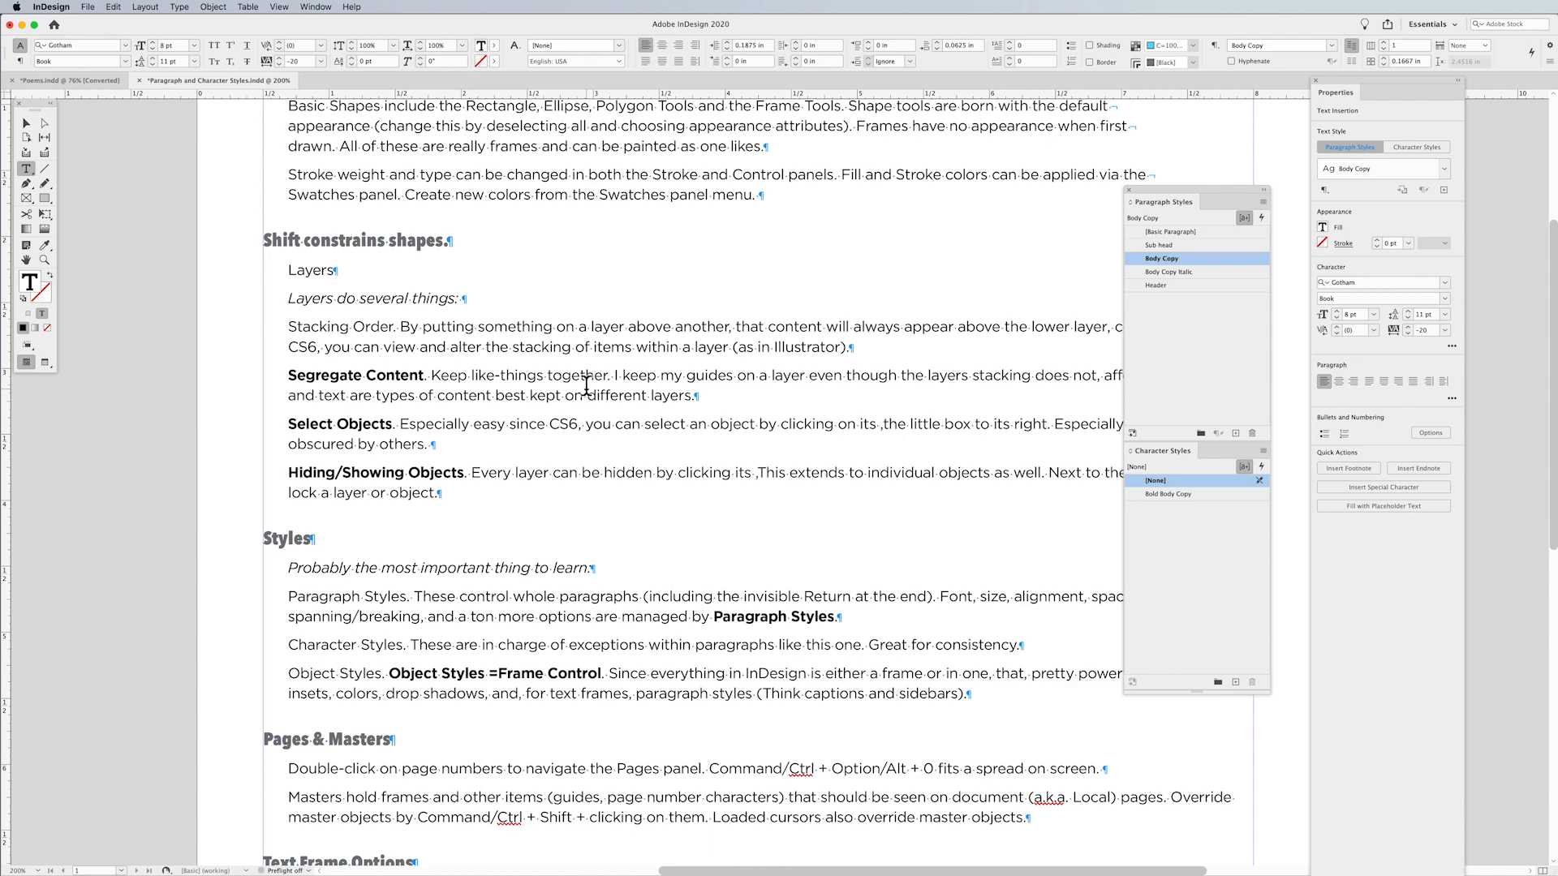
{"action": "left_click_drag", "start_coordinate": [291, 374], "coordinate": [722, 394]}
{"action": "left_click", "coordinate": [1209, 273]}
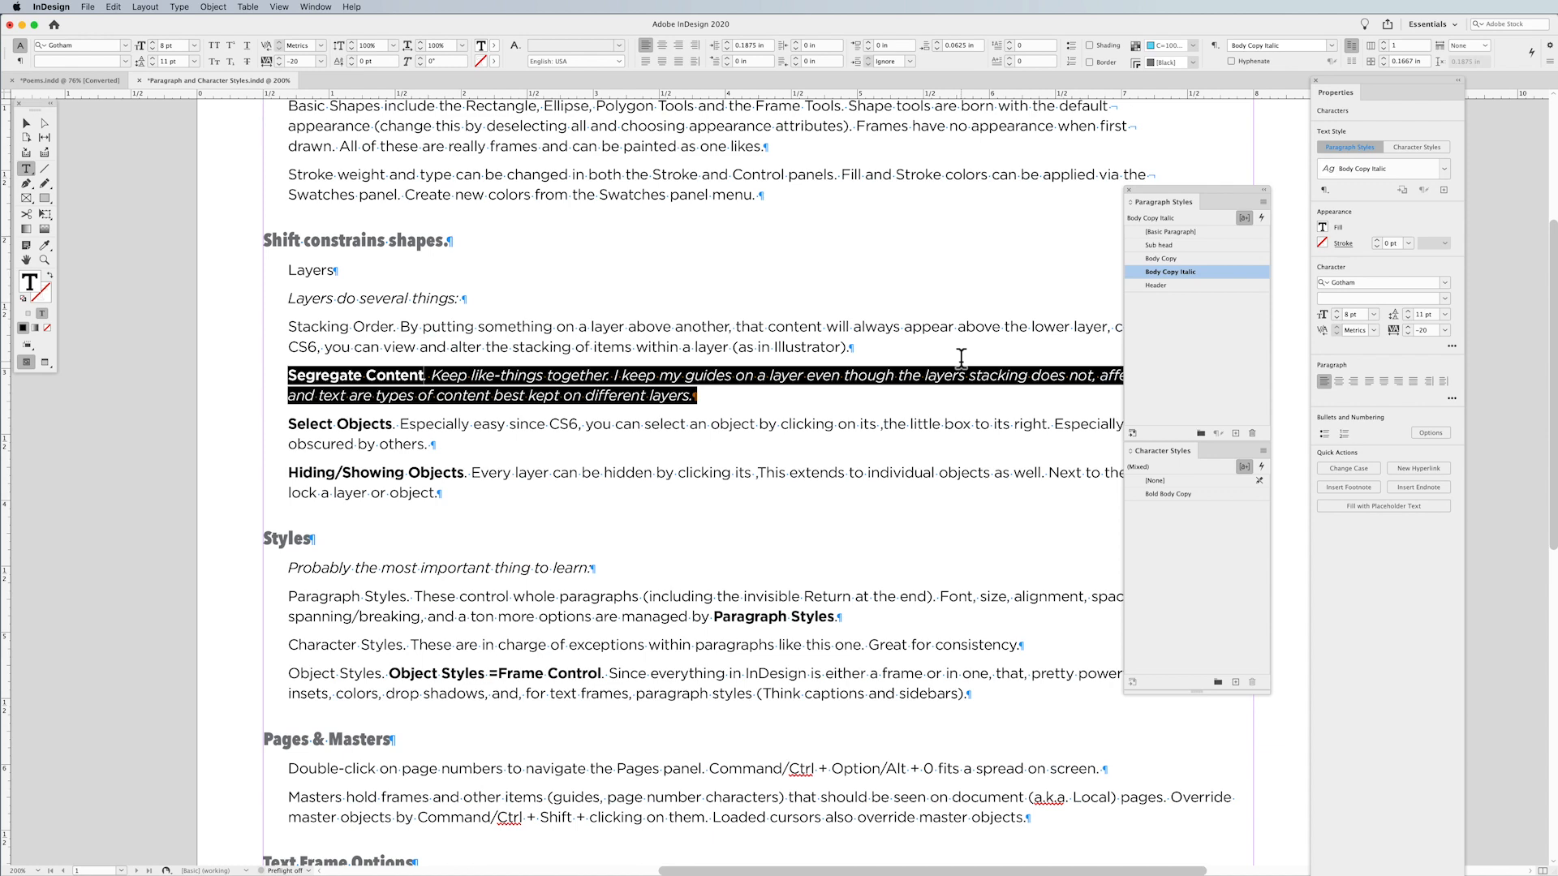
{"action": "left_click", "coordinate": [1195, 257]}
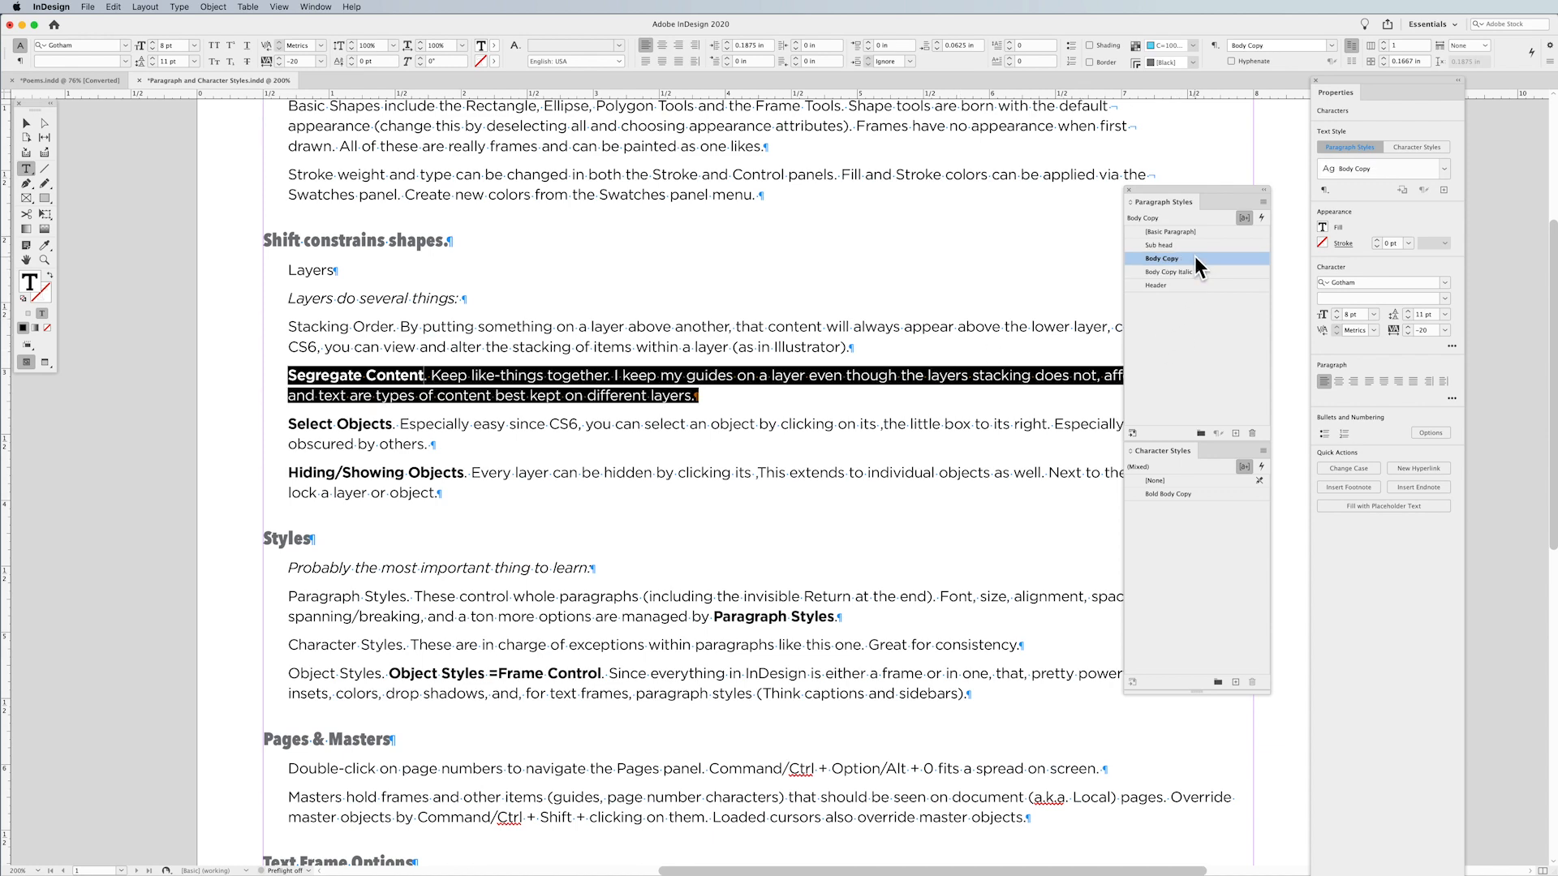
{"action": "left_click", "coordinate": [1204, 273]}
{"action": "left_click", "coordinate": [651, 391]}
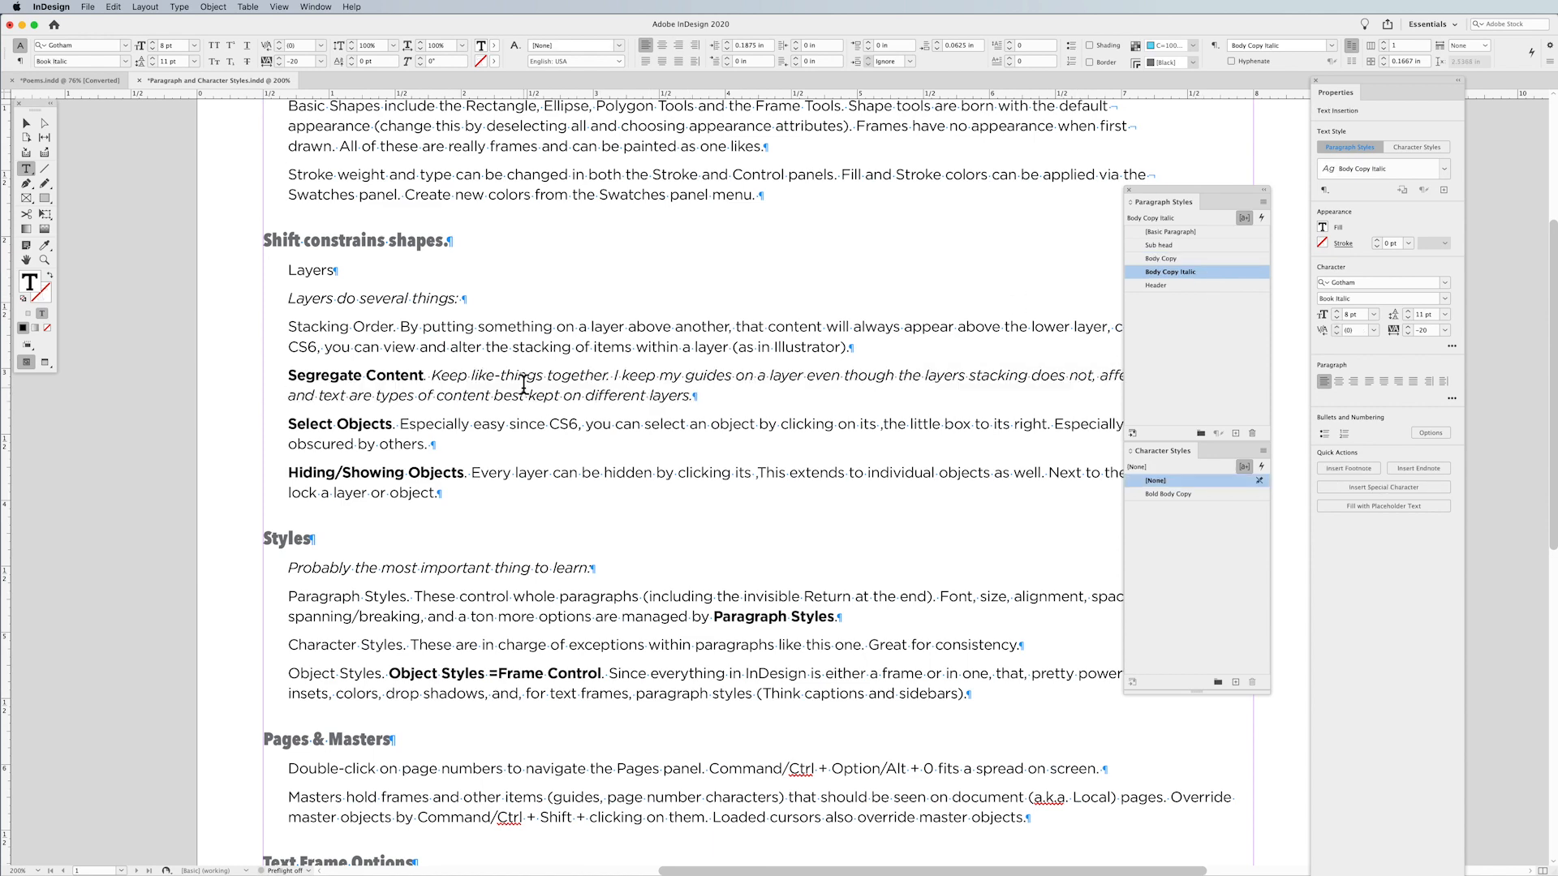
{"action": "left_click", "coordinate": [1194, 260]}
{"action": "left_click", "coordinate": [1203, 274]}
{"action": "left_click_drag", "start_coordinate": [435, 377], "coordinate": [631, 397]}
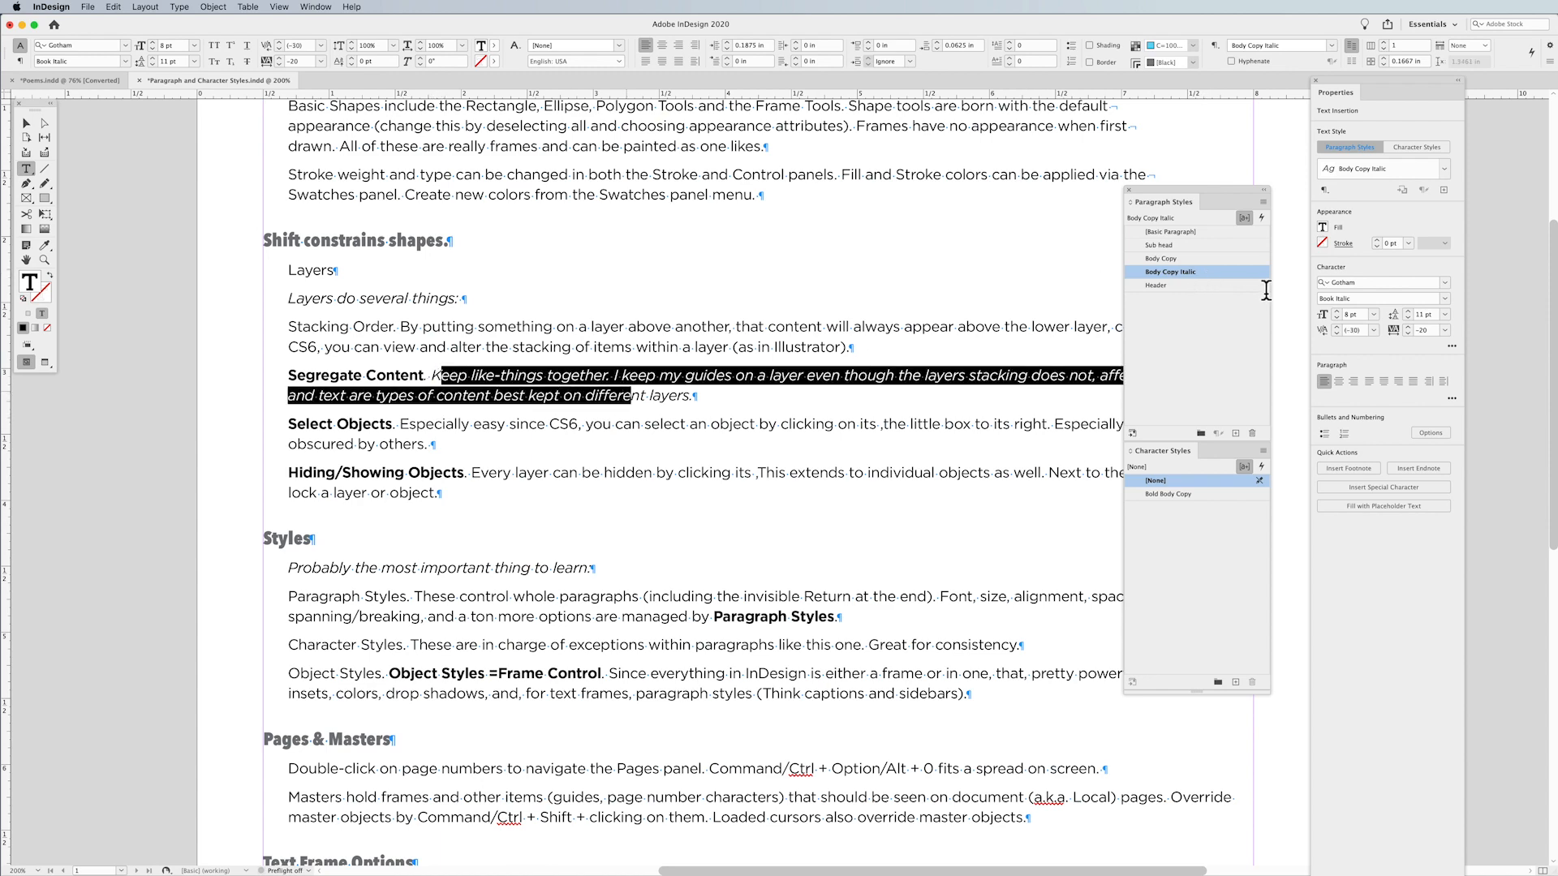
{"action": "left_click", "coordinate": [1231, 258]}
Apply the Body Copy Italic paragraph style to the fully selected "Segregate Content" paragraph.
{"action": "left_click_drag", "start_coordinate": [330, 375], "coordinate": [560, 396]}
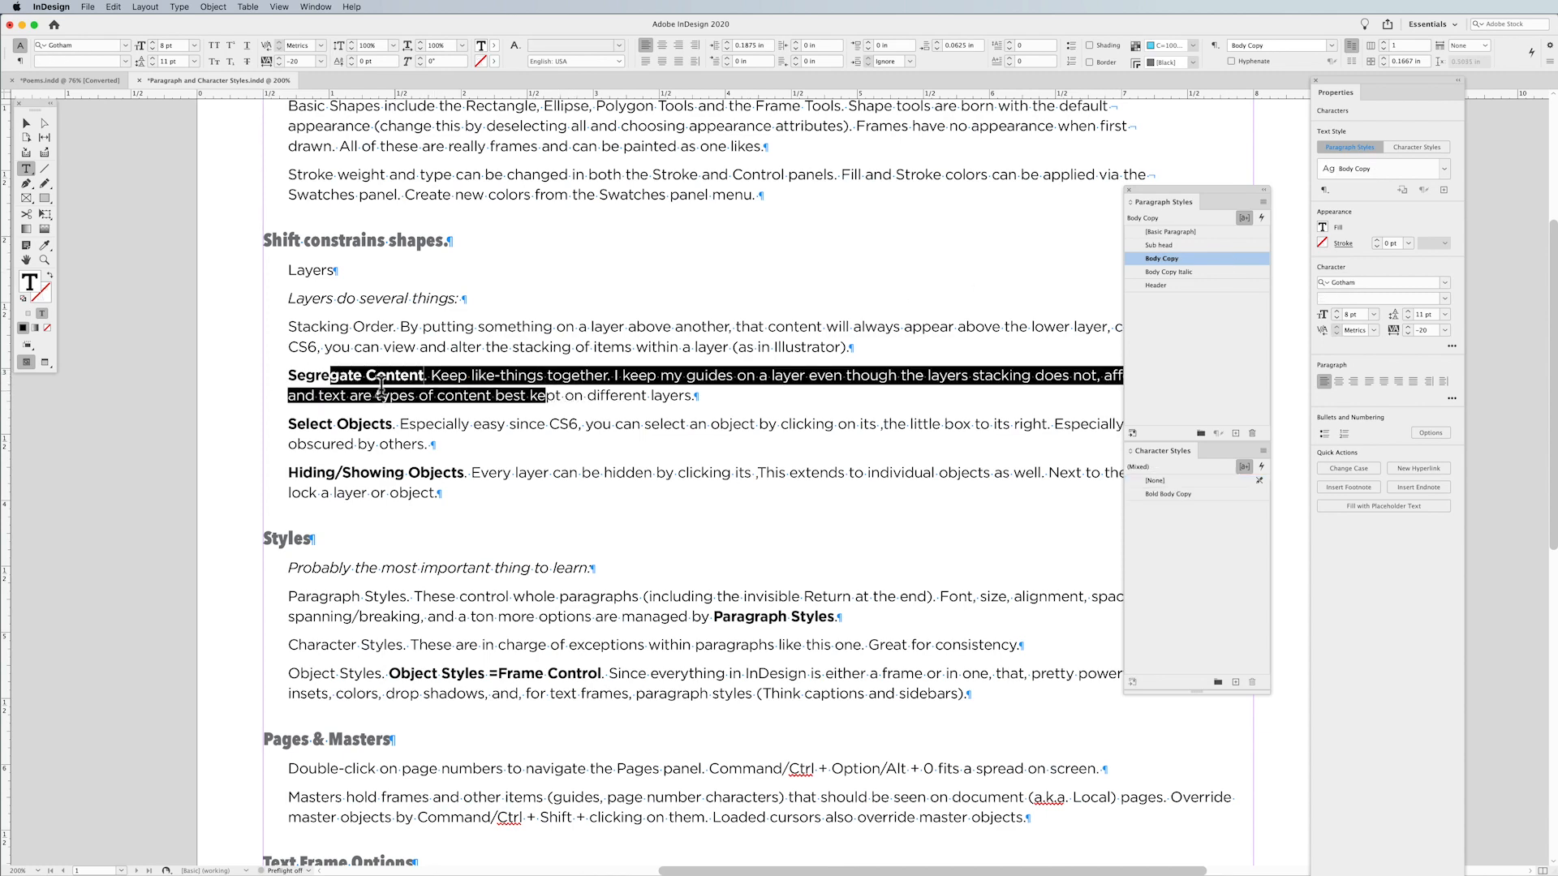
{"action": "left_click_drag", "start_coordinate": [289, 375], "coordinate": [700, 395]}
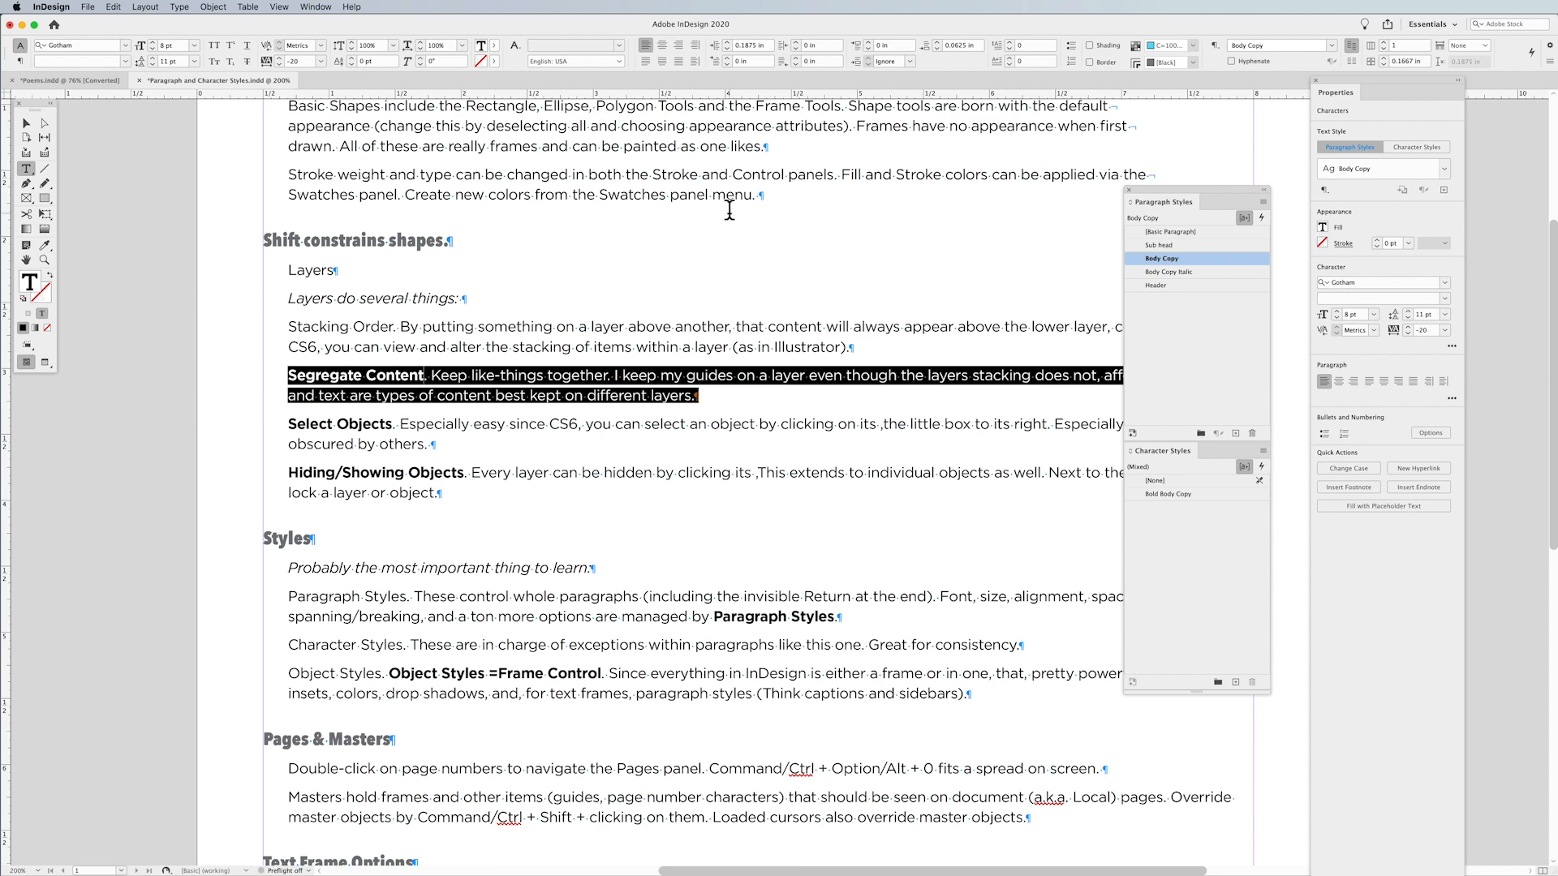
{"action": "left_click", "coordinate": [1216, 269]}
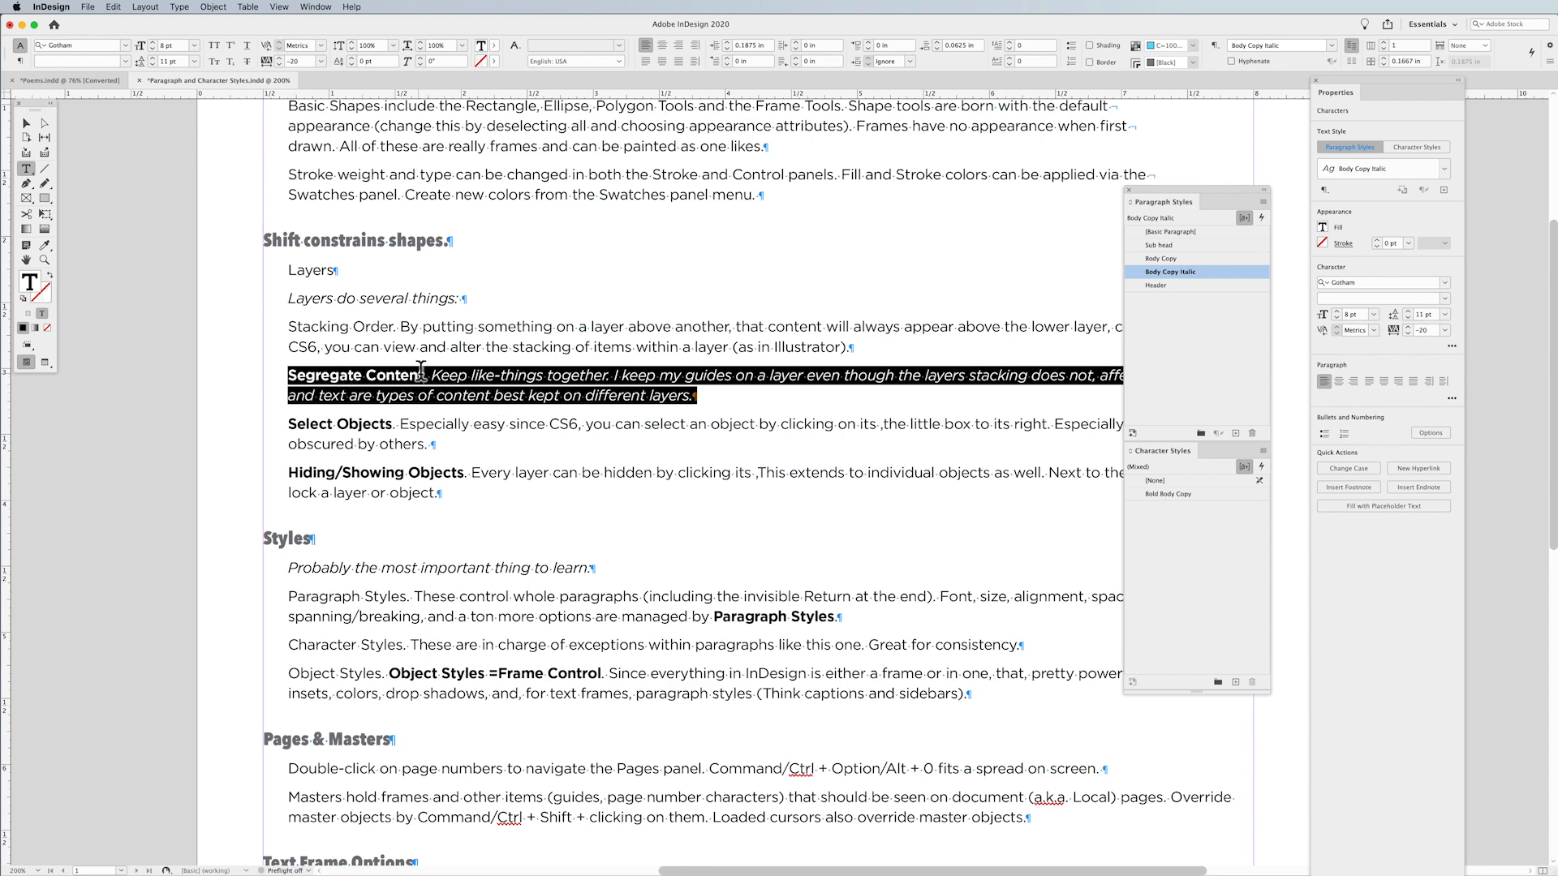
Return the "Segregate Content" paragraph to the Body Copy paragraph style and clear its character styles.
{"action": "left_click", "coordinate": [1206, 257]}
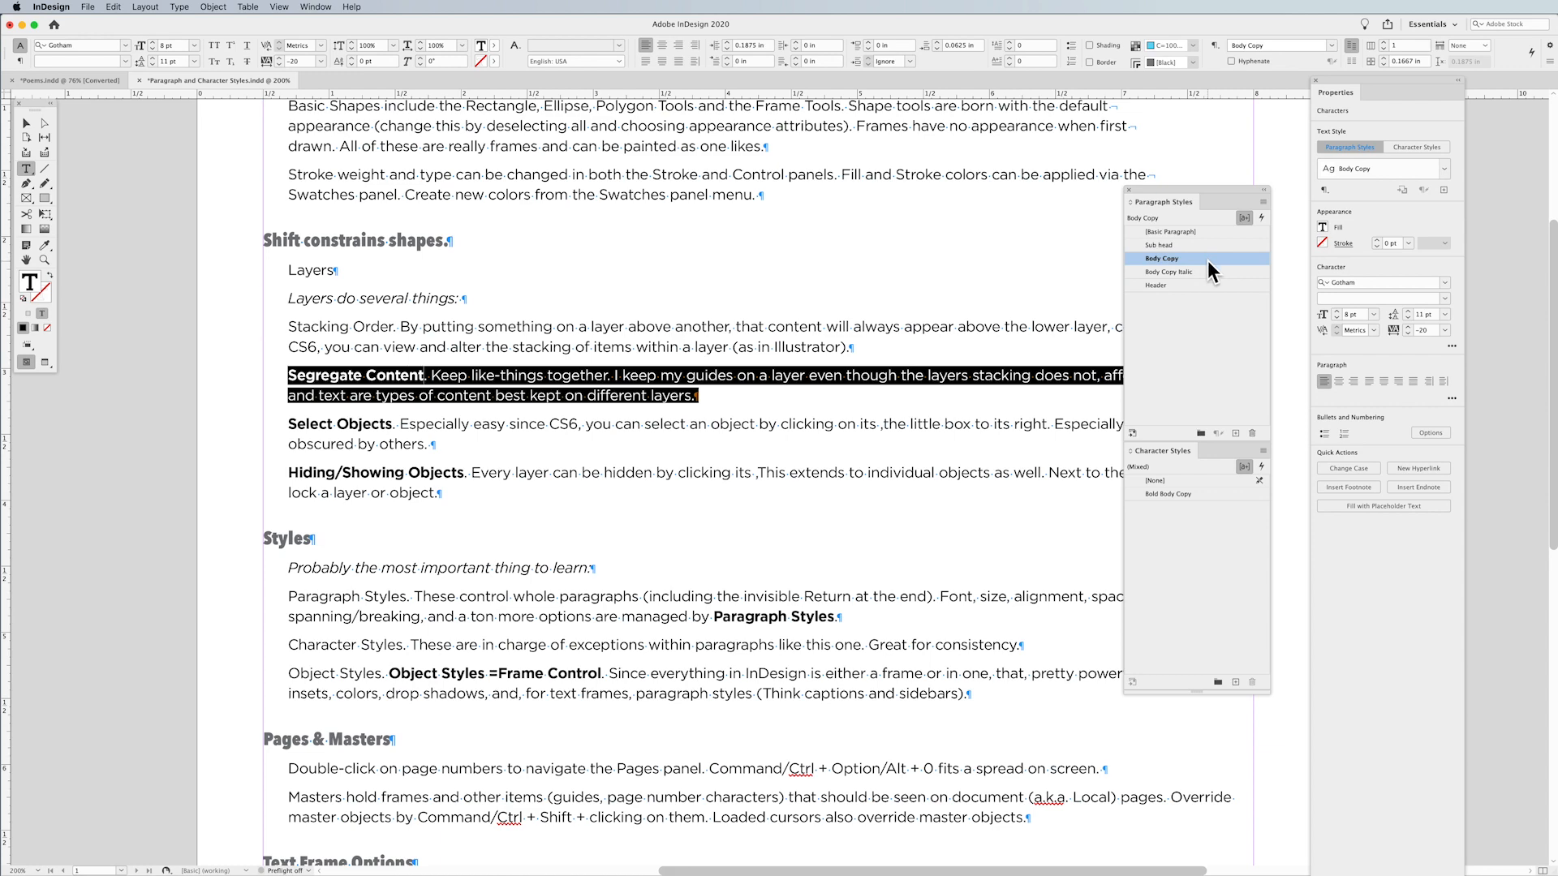
{"action": "right_click", "coordinate": [1205, 260]}
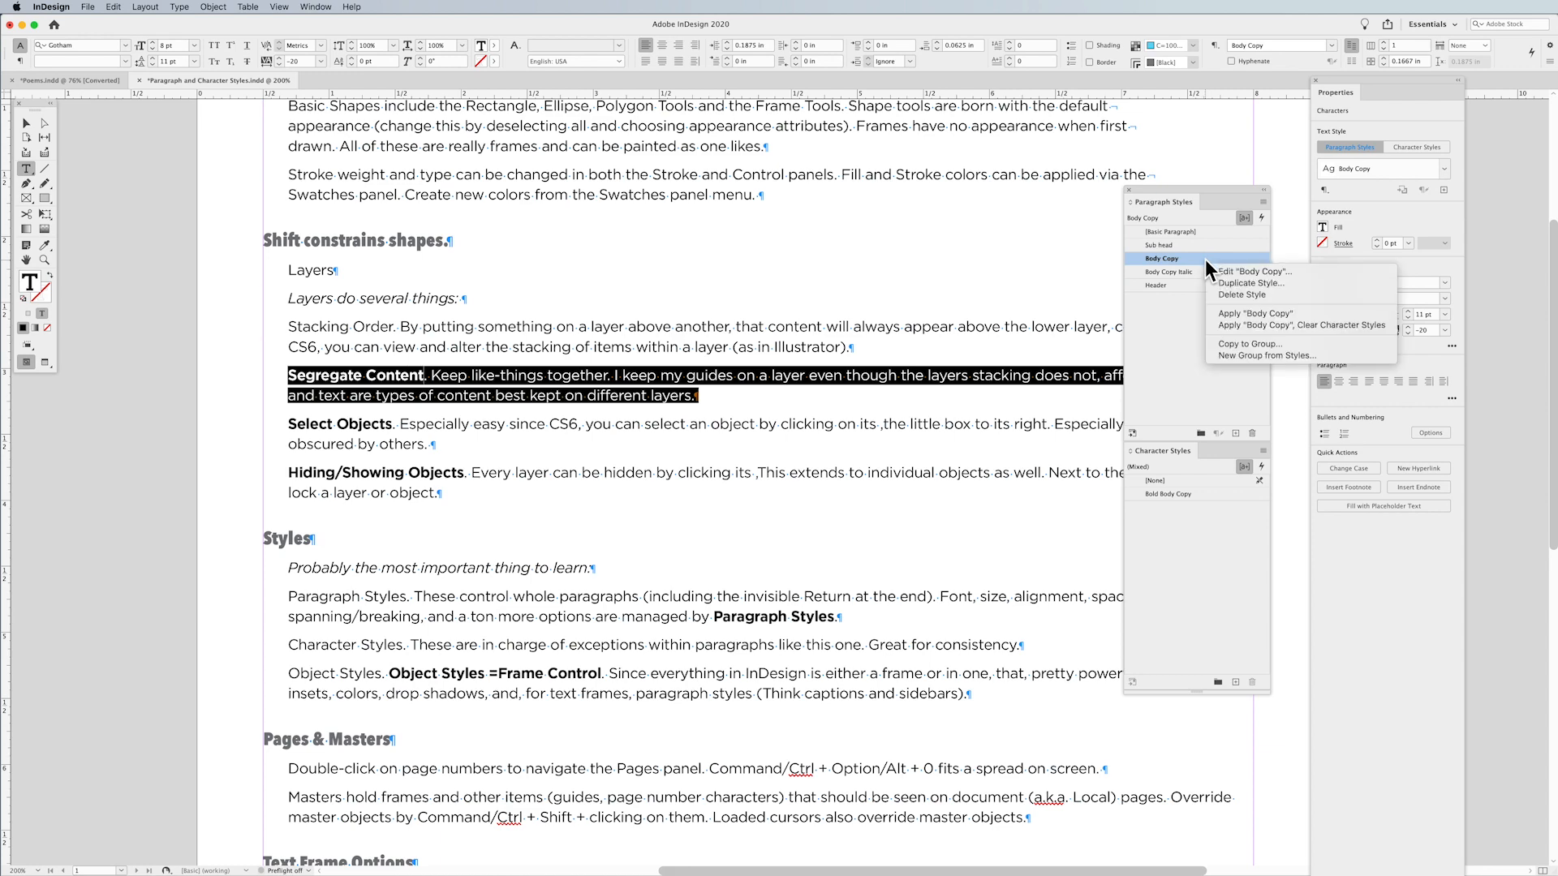
{"action": "left_click", "coordinate": [1277, 324]}
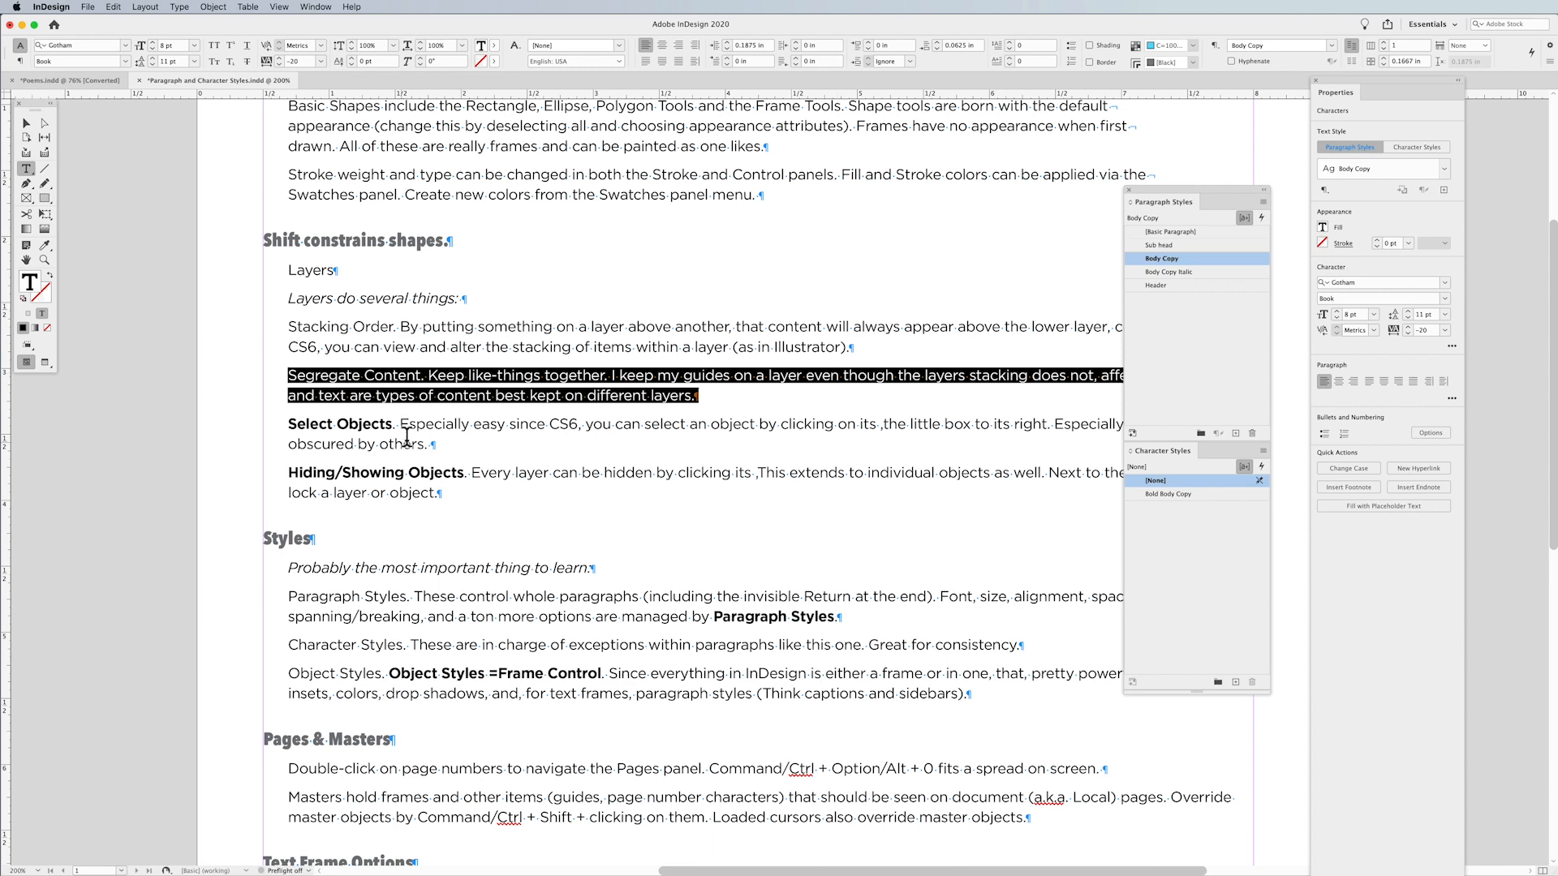
Apply the Bold Body Copy character style to the lead-in "Segregate Content".
{"action": "left_click", "coordinate": [418, 378]}
{"action": "left_click_drag", "start_coordinate": [421, 378], "coordinate": [285, 377]}
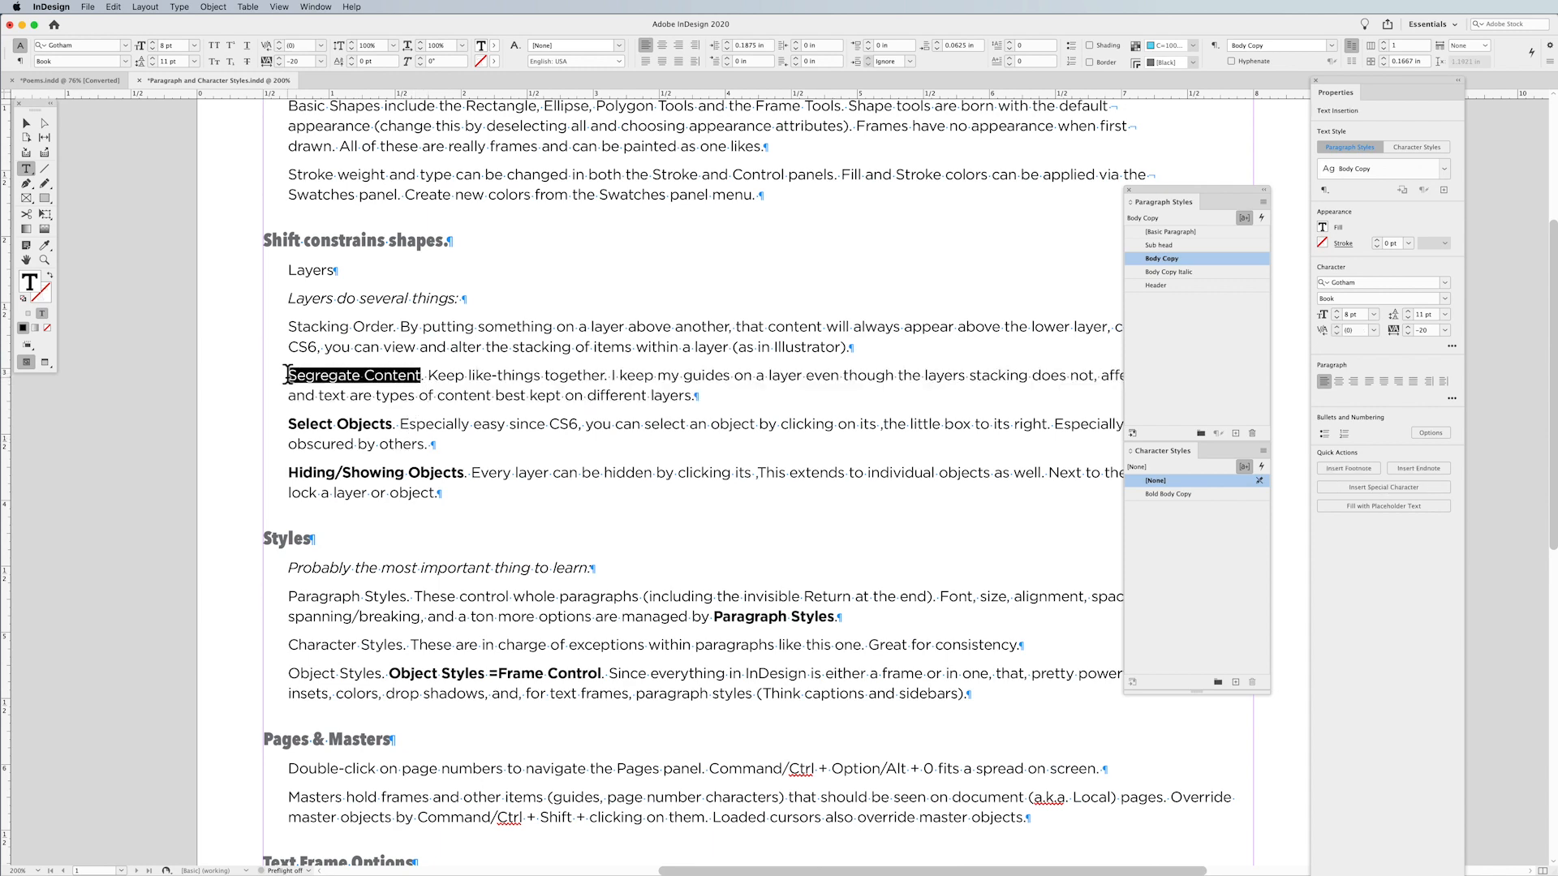
{"action": "left_click", "coordinate": [1194, 494]}
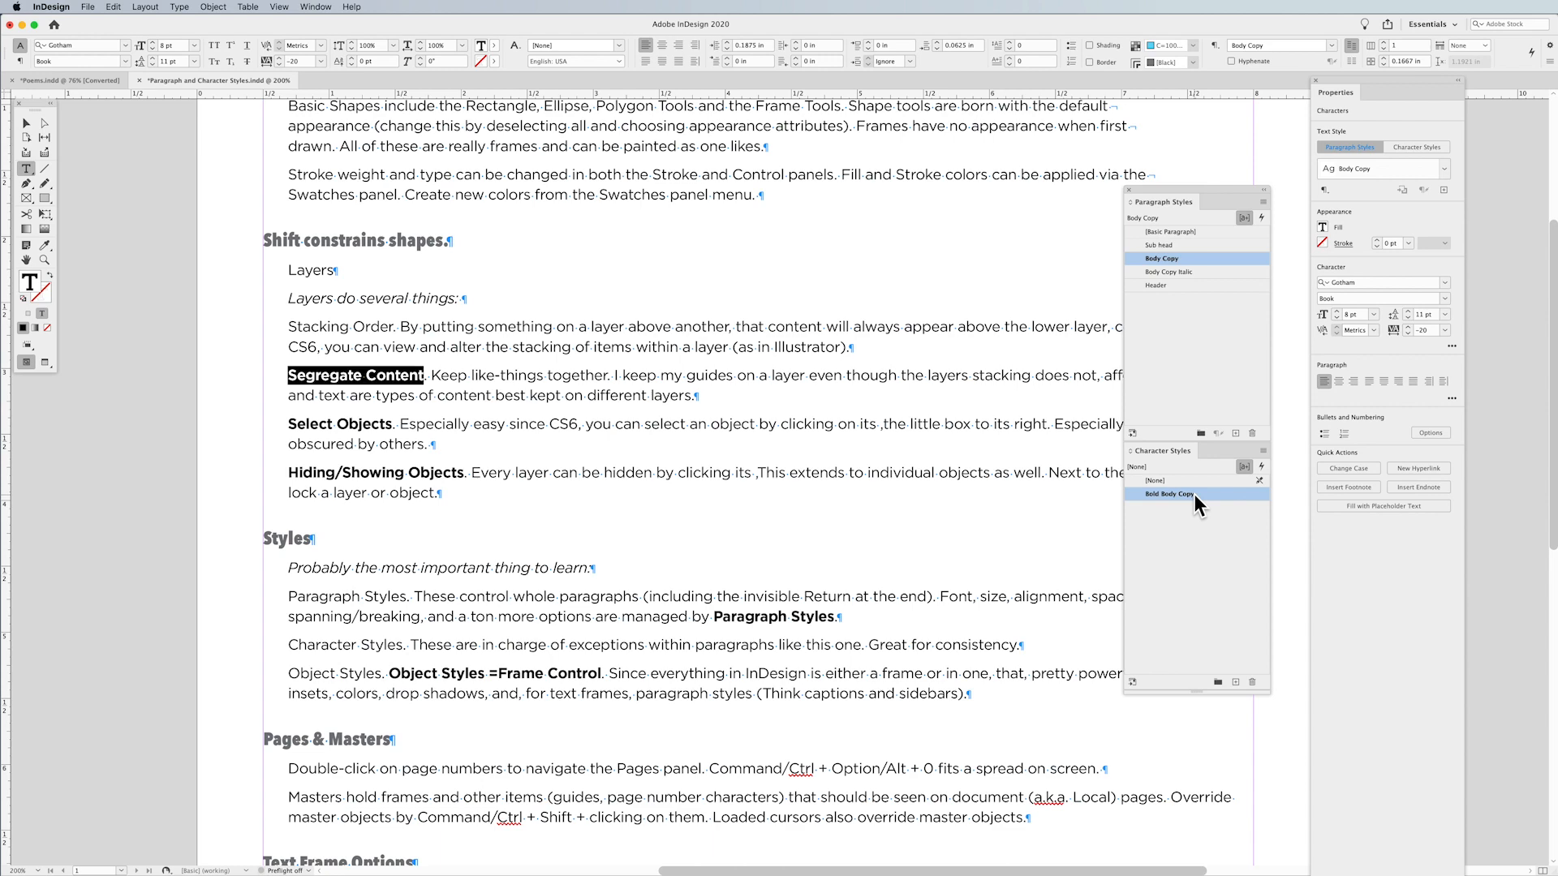
{"action": "left_click", "coordinate": [850, 455]}
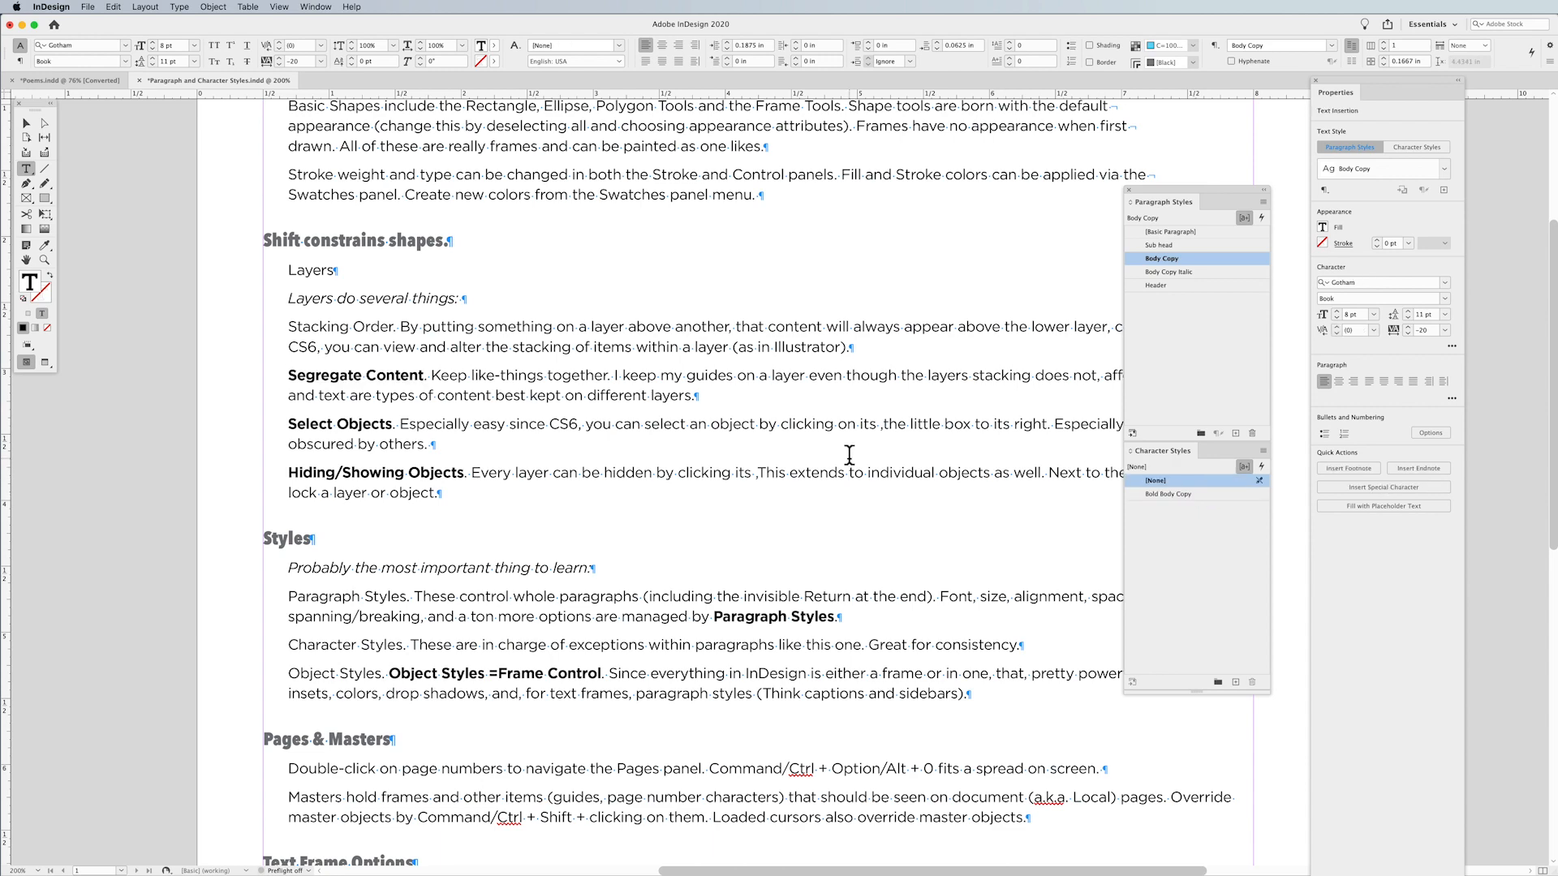
Try Bold Body Copy on the entire "Stacking Order" paragraph, and reset it to Body Copy with character styles cleared.
{"action": "triple_click", "coordinate": [484, 336]}
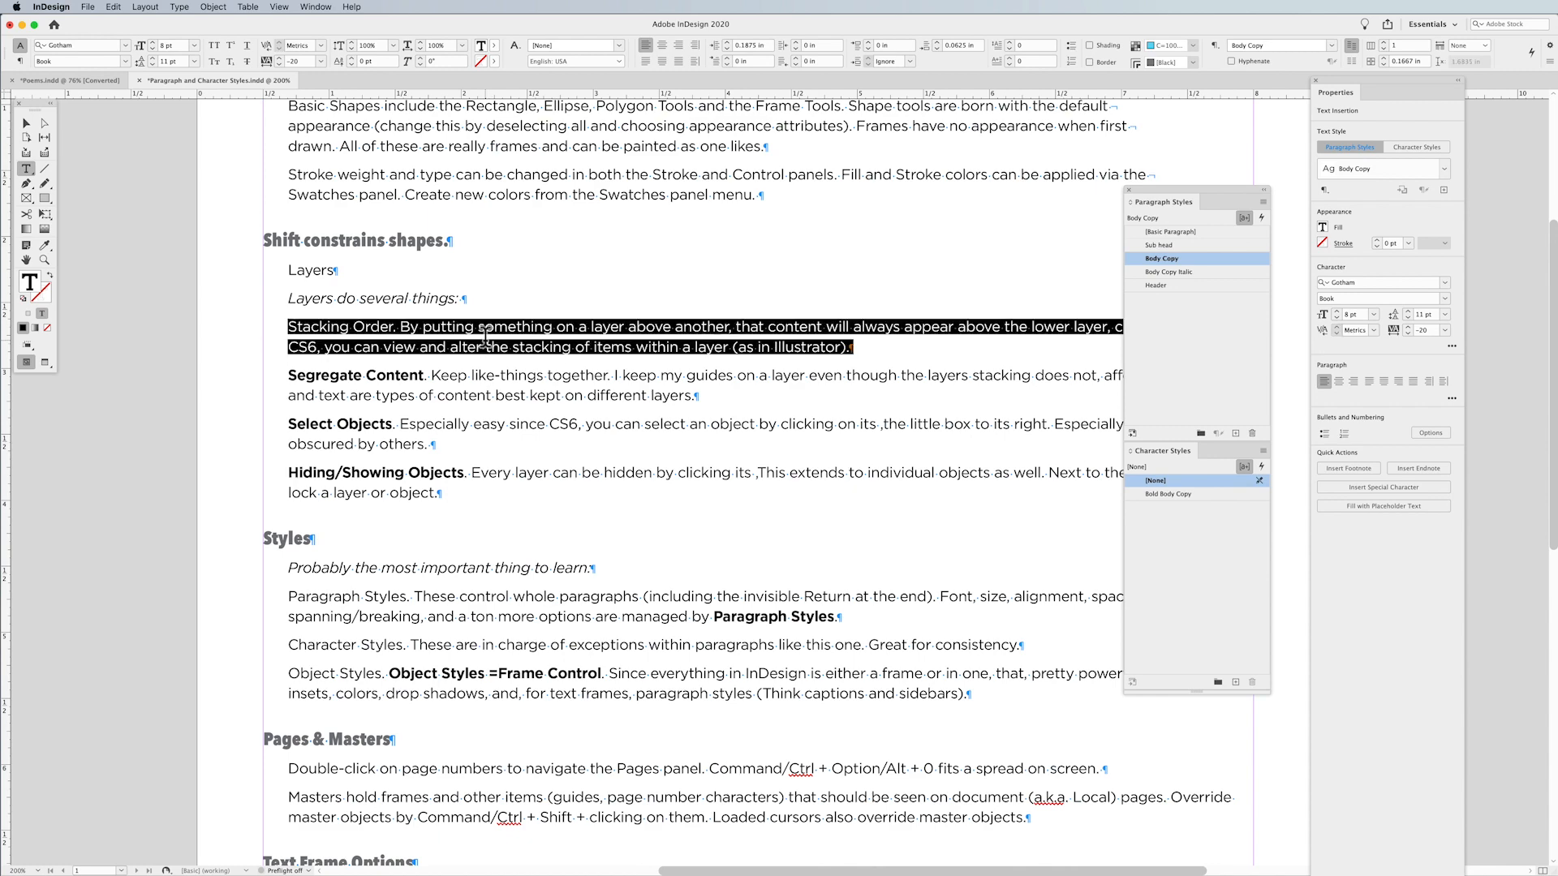
{"action": "left_click", "coordinate": [1208, 492]}
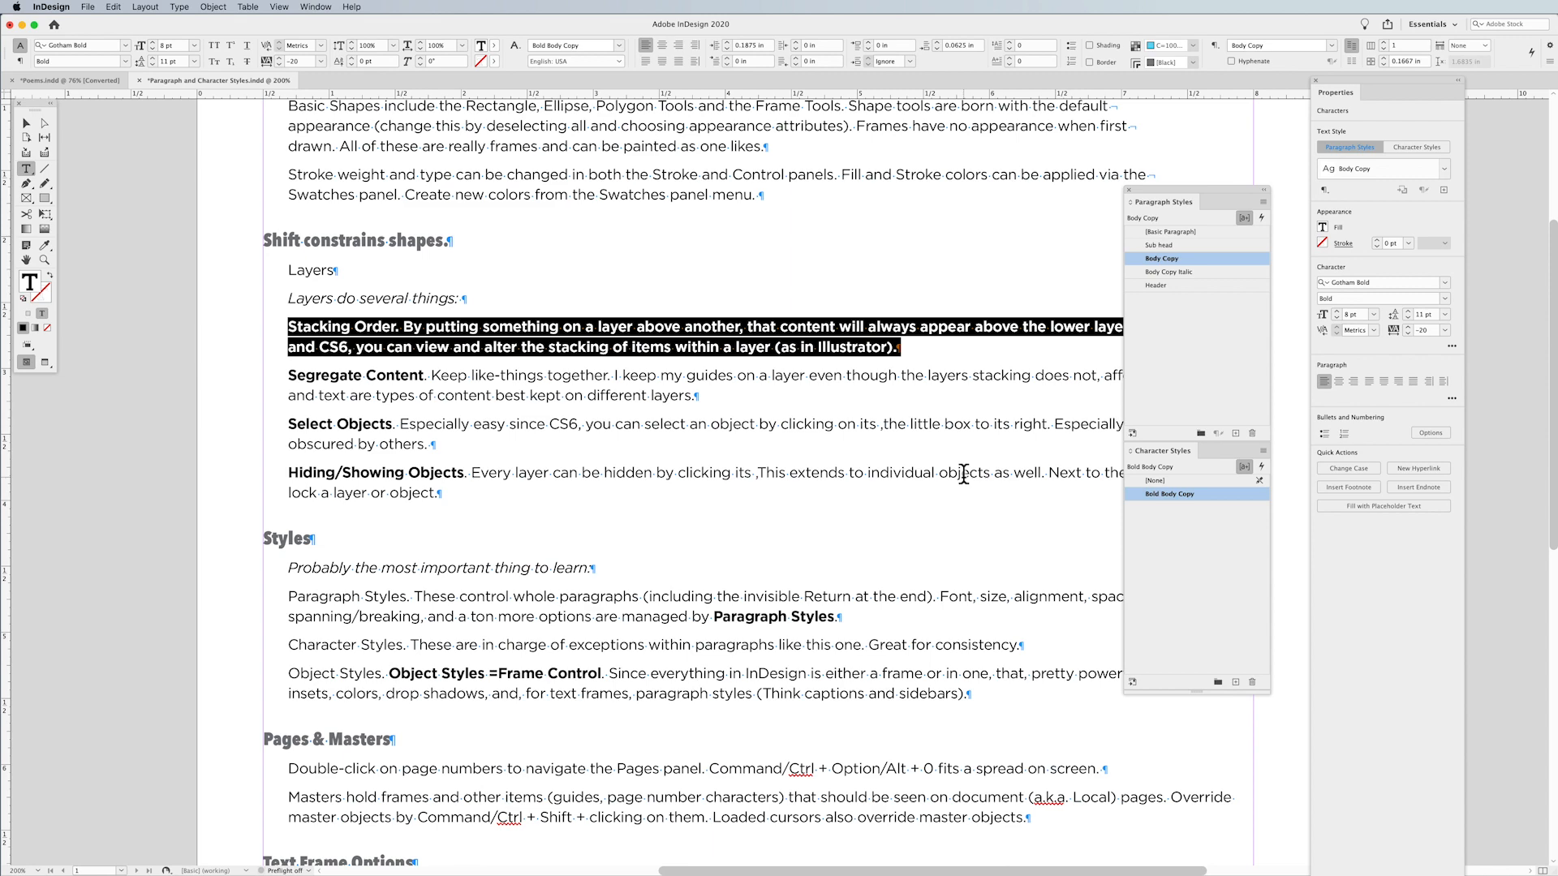
{"action": "left_click_drag", "start_coordinate": [946, 374], "coordinate": [767, 375]}
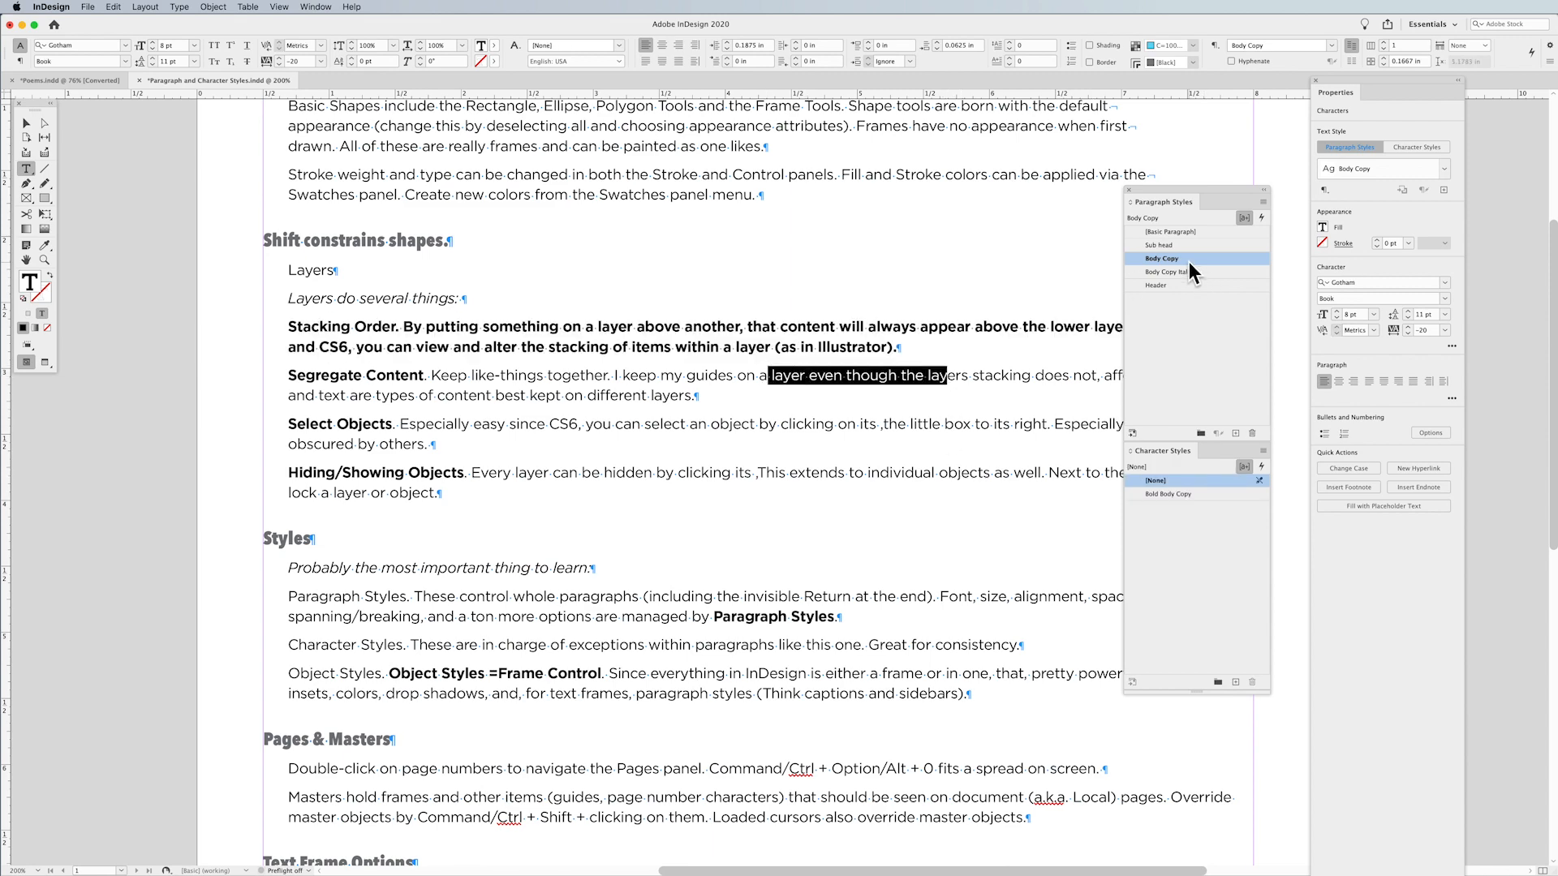
{"action": "left_click_drag", "start_coordinate": [938, 326], "coordinate": [663, 326]}
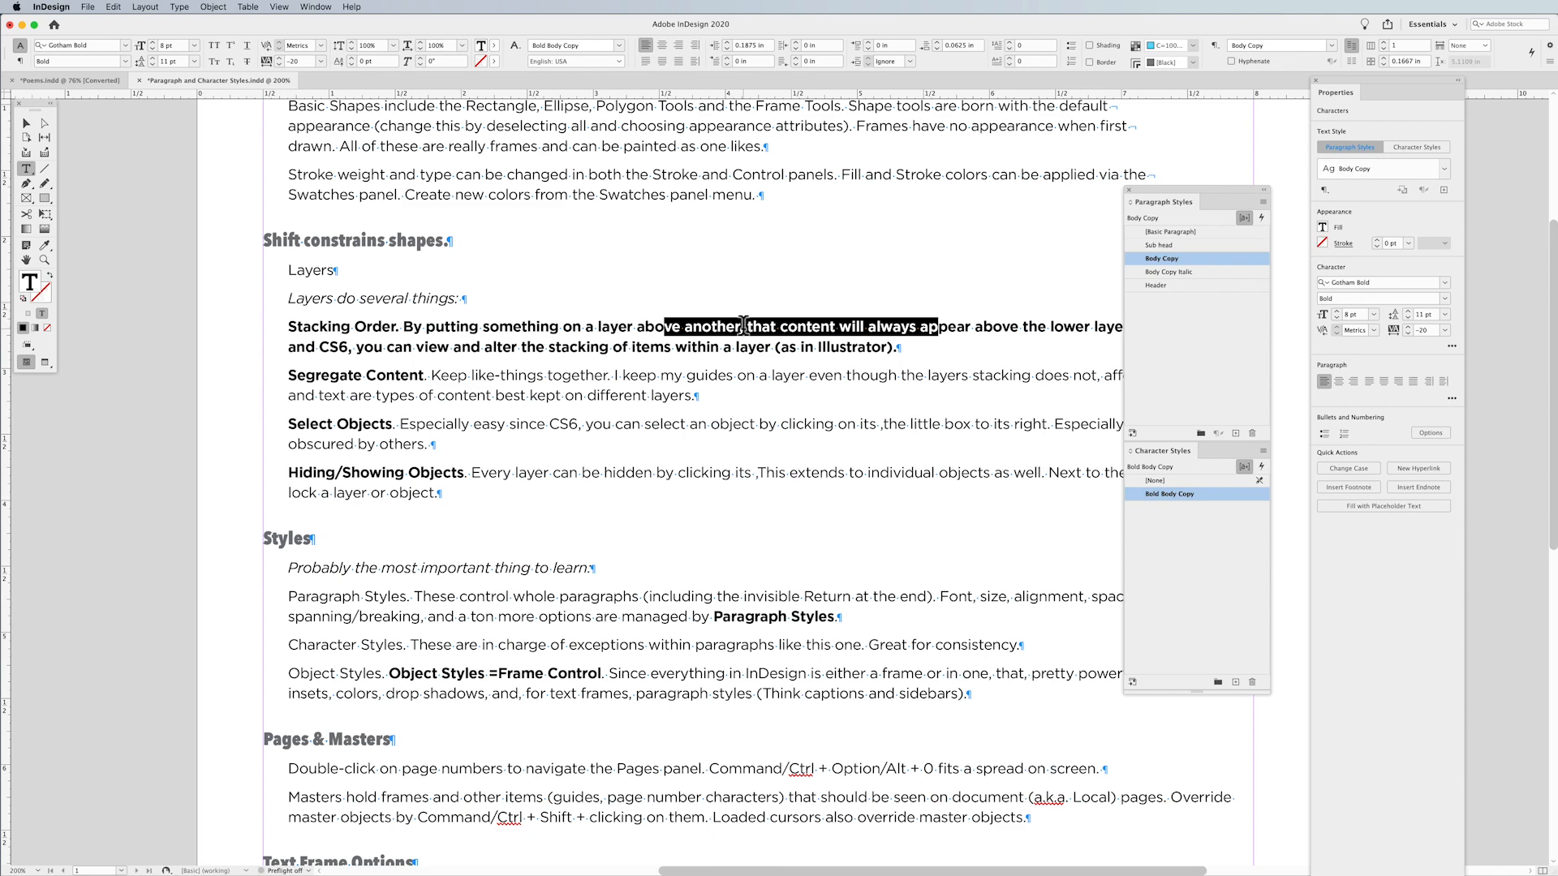
{"action": "right_click", "coordinate": [1207, 262]}
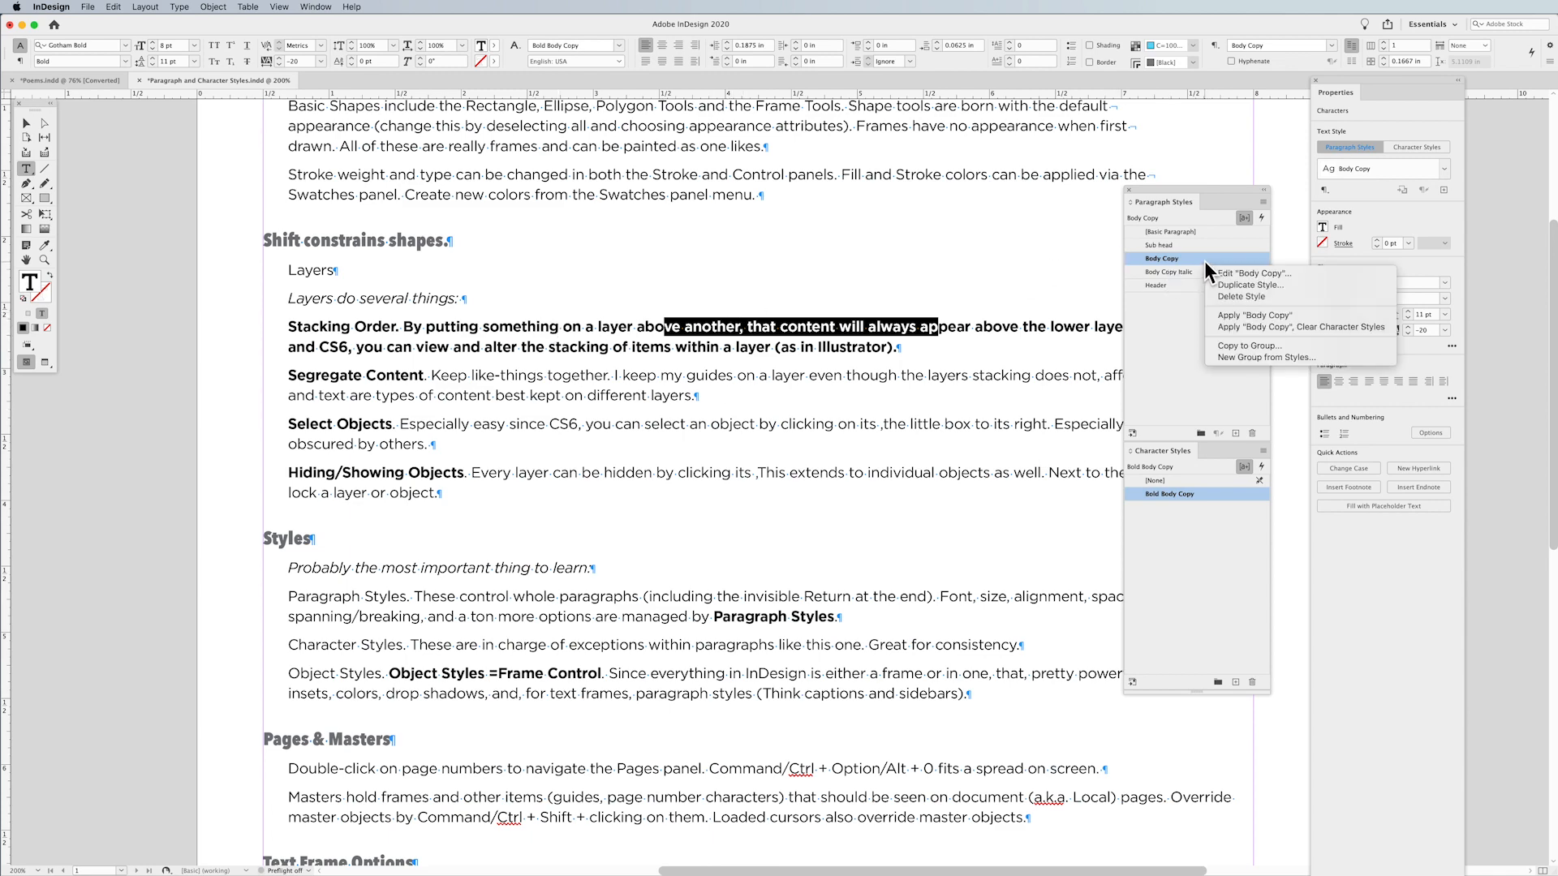
{"action": "left_click", "coordinate": [1243, 328]}
{"action": "left_click", "coordinate": [808, 327]}
{"action": "left_click_drag", "start_coordinate": [288, 374], "coordinate": [429, 374]}
{"action": "left_click_drag", "start_coordinate": [552, 372], "coordinate": [747, 373]}
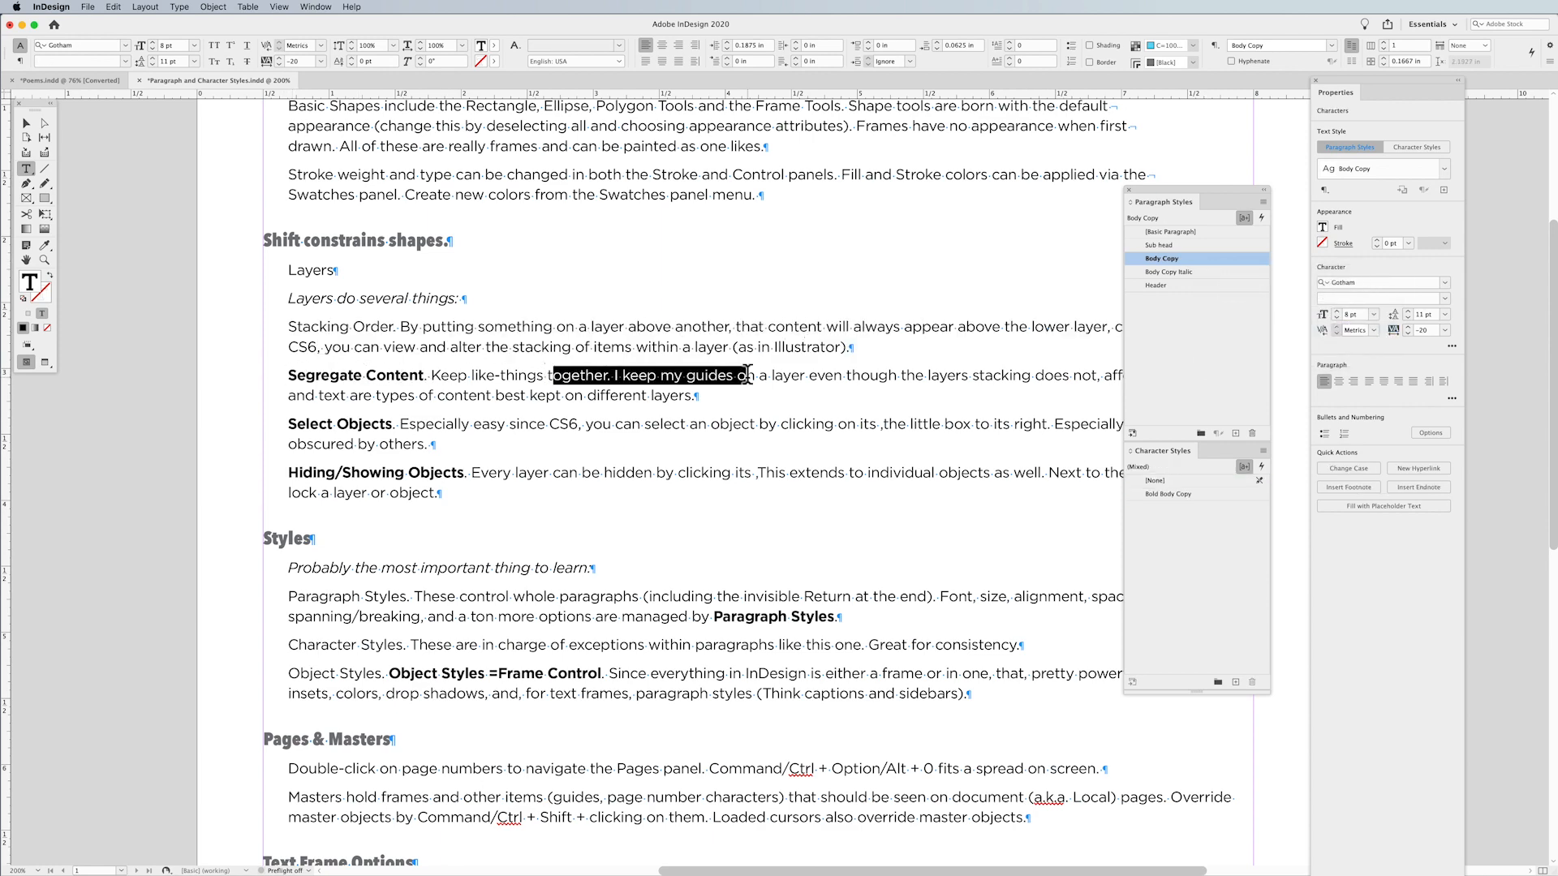
{"action": "left_click", "coordinate": [834, 371]}
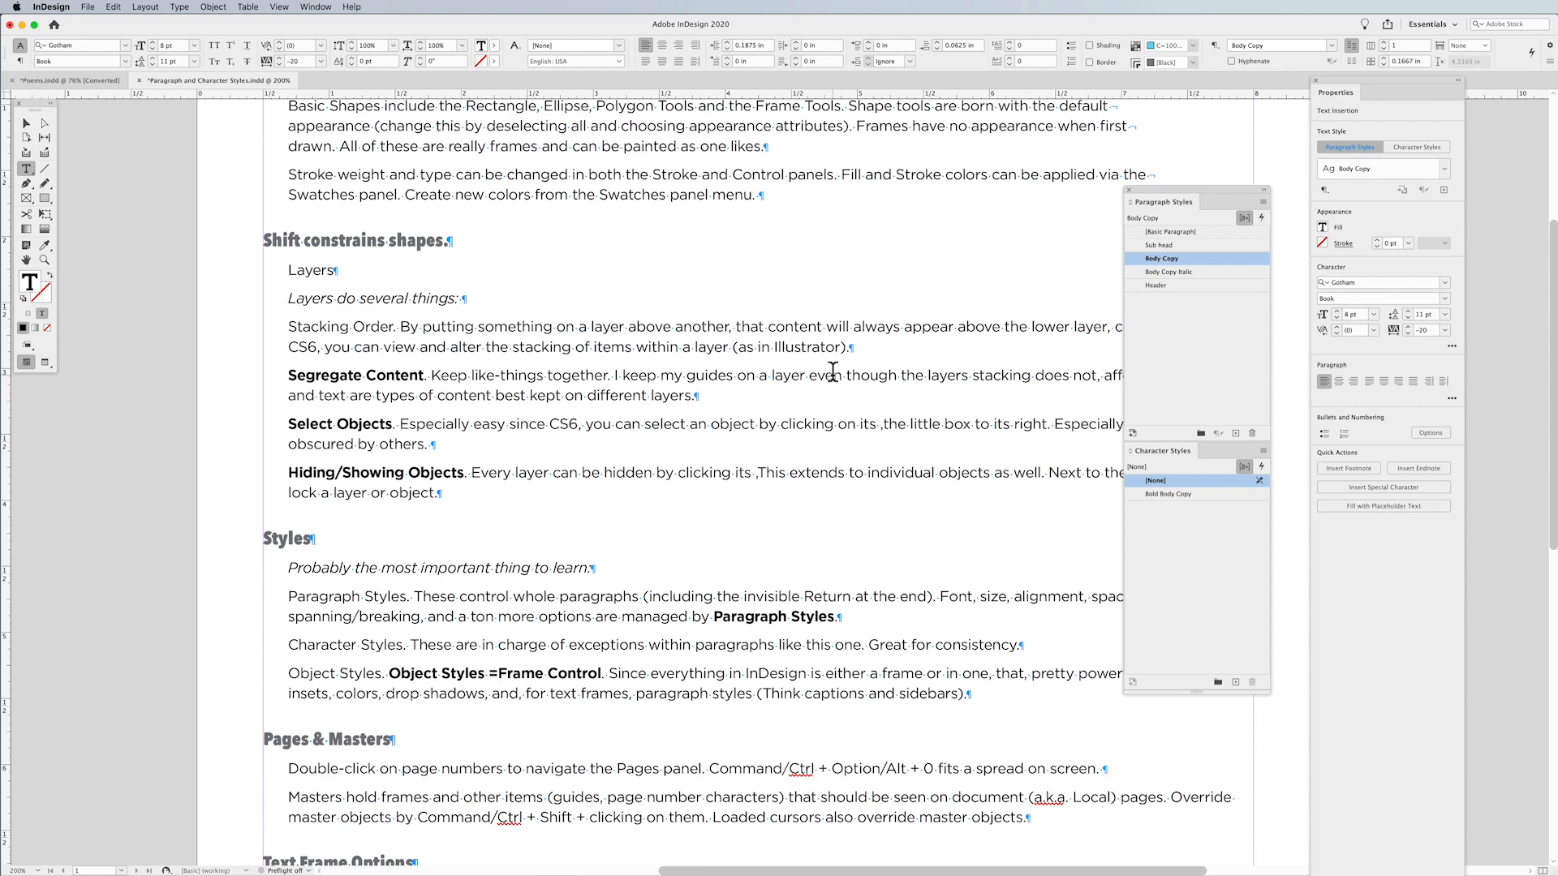
Switch to the Selection tool with the body text frame selected, and zoom out to 150%.
{"action": "left_click", "coordinate": [26, 122]}
{"action": "key", "text": "super+minus"}
{"action": "key", "text": "super+minus"}
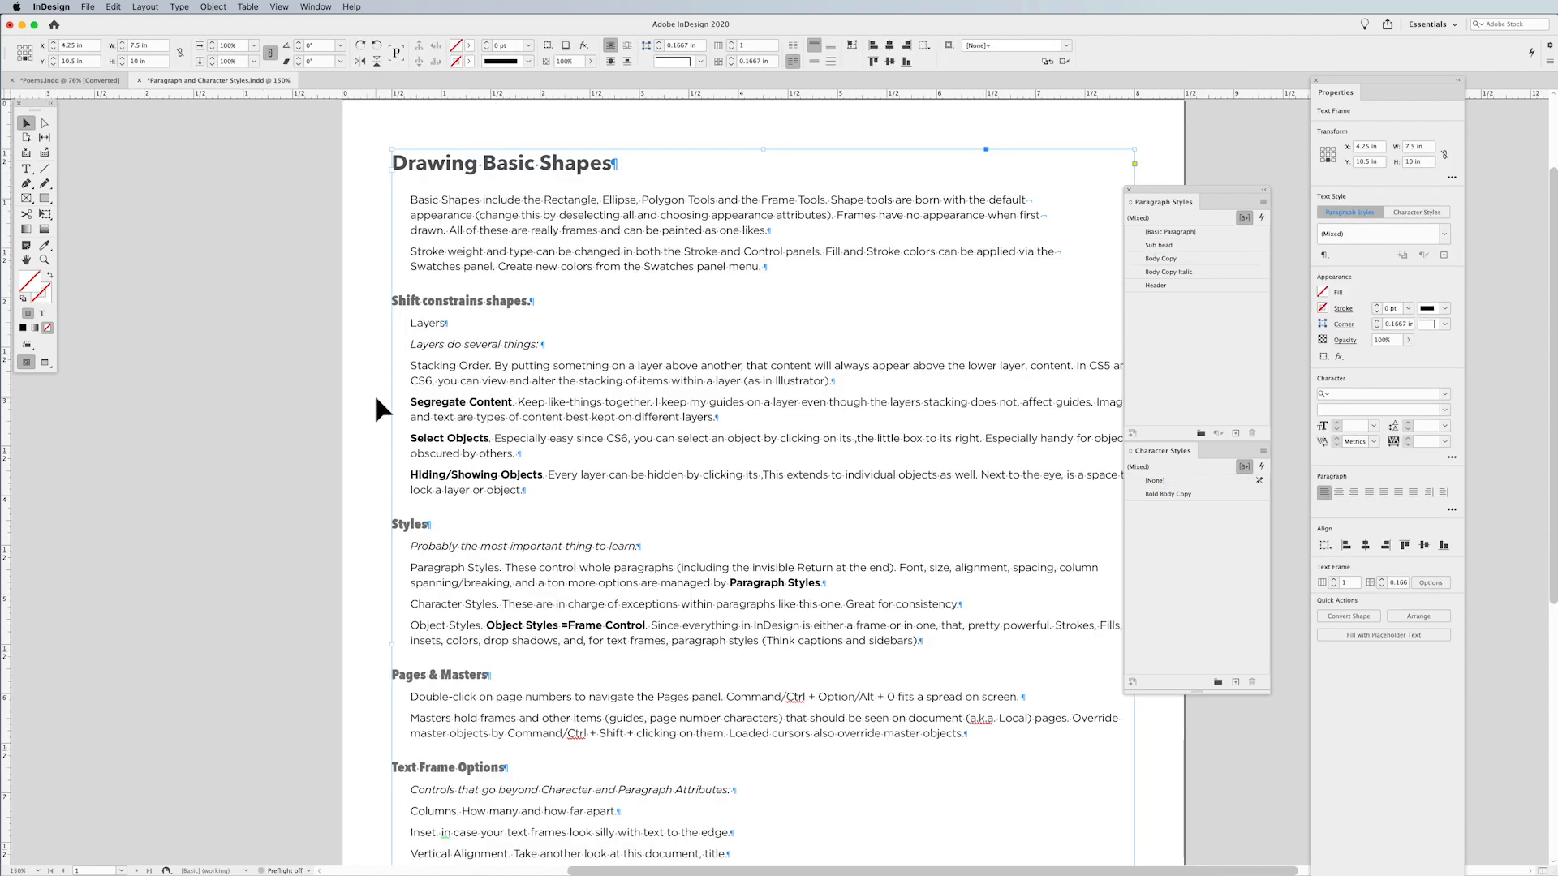
Turn on a Rule Below in the Header paragraph style's paragraph rules, with the "Drawing Basic Shapes" heading selected.
{"action": "scroll", "coordinate": [354, 407], "scroll_direction": "right", "scroll_amount": 2}
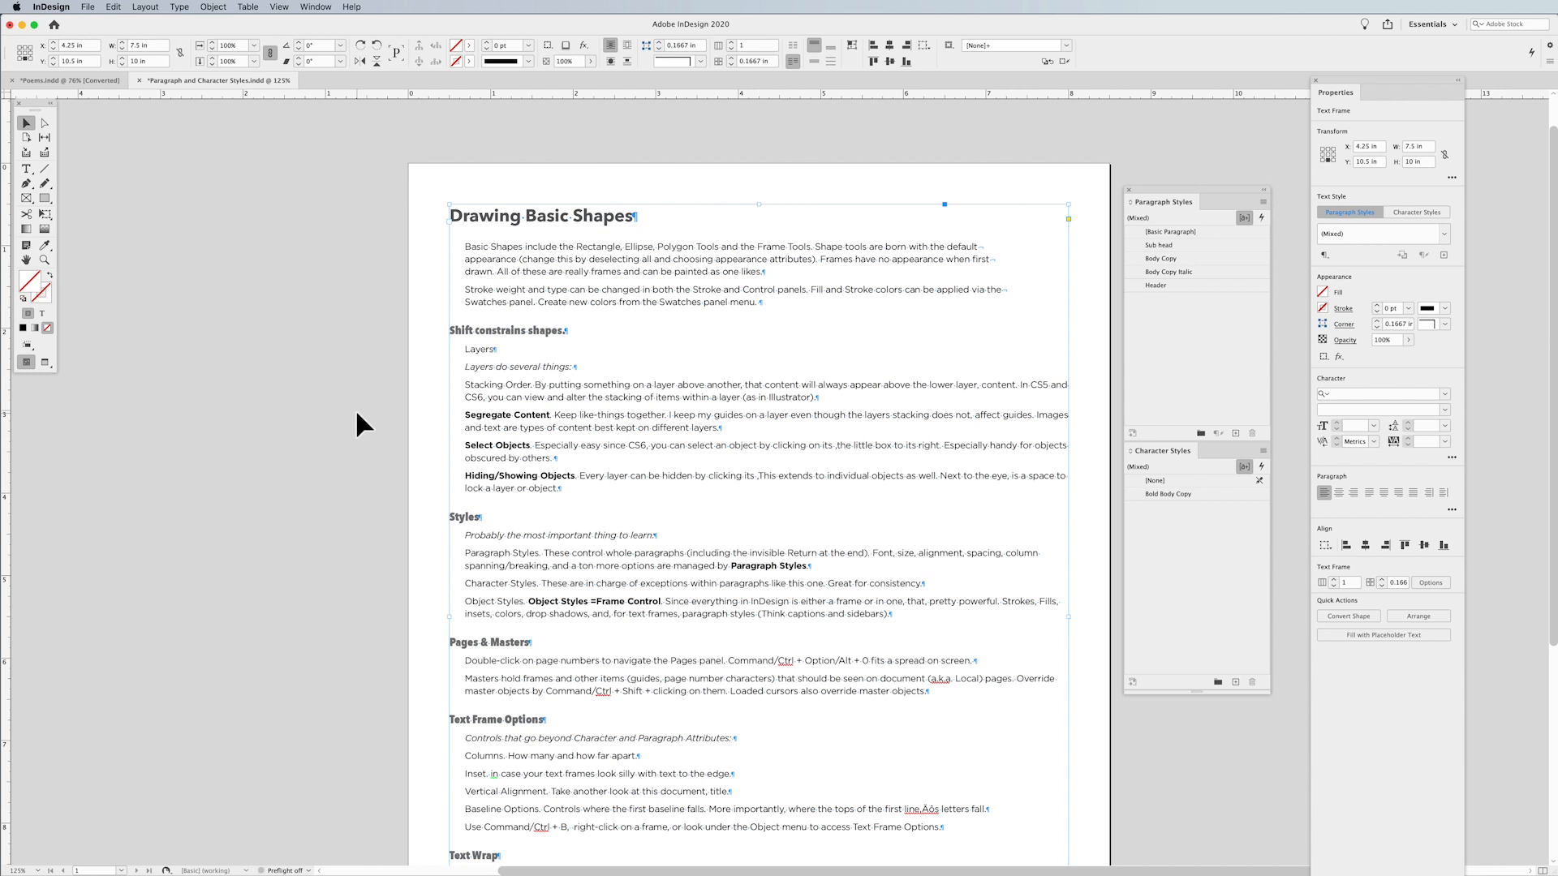
{"action": "double_click", "coordinate": [469, 212]}
{"action": "left_click_drag", "start_coordinate": [539, 215], "coordinate": [449, 213]}
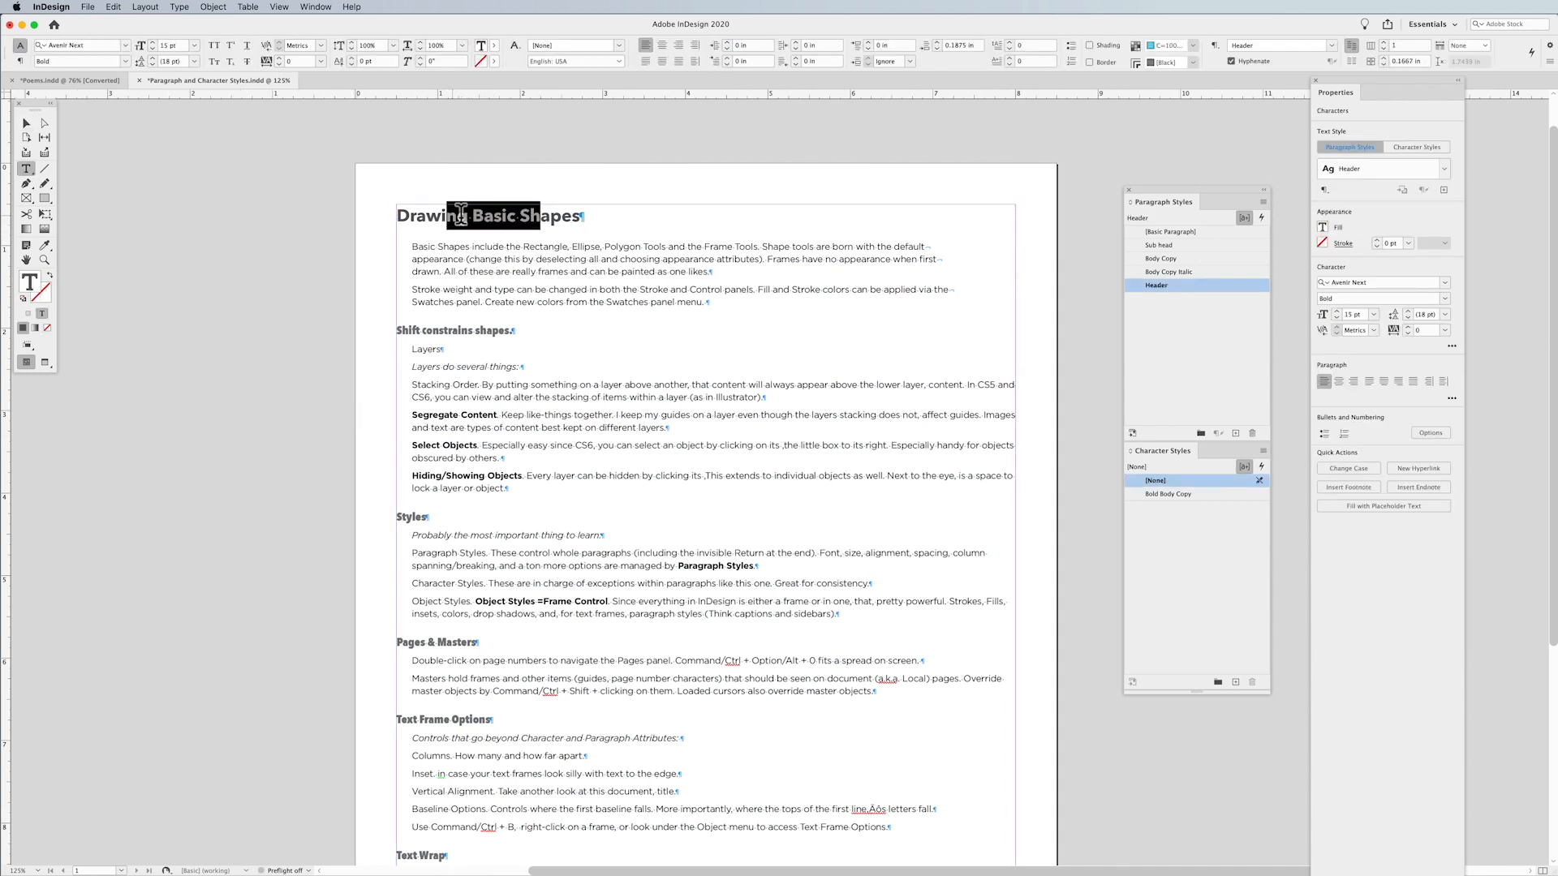
{"action": "right_click", "coordinate": [1180, 285]}
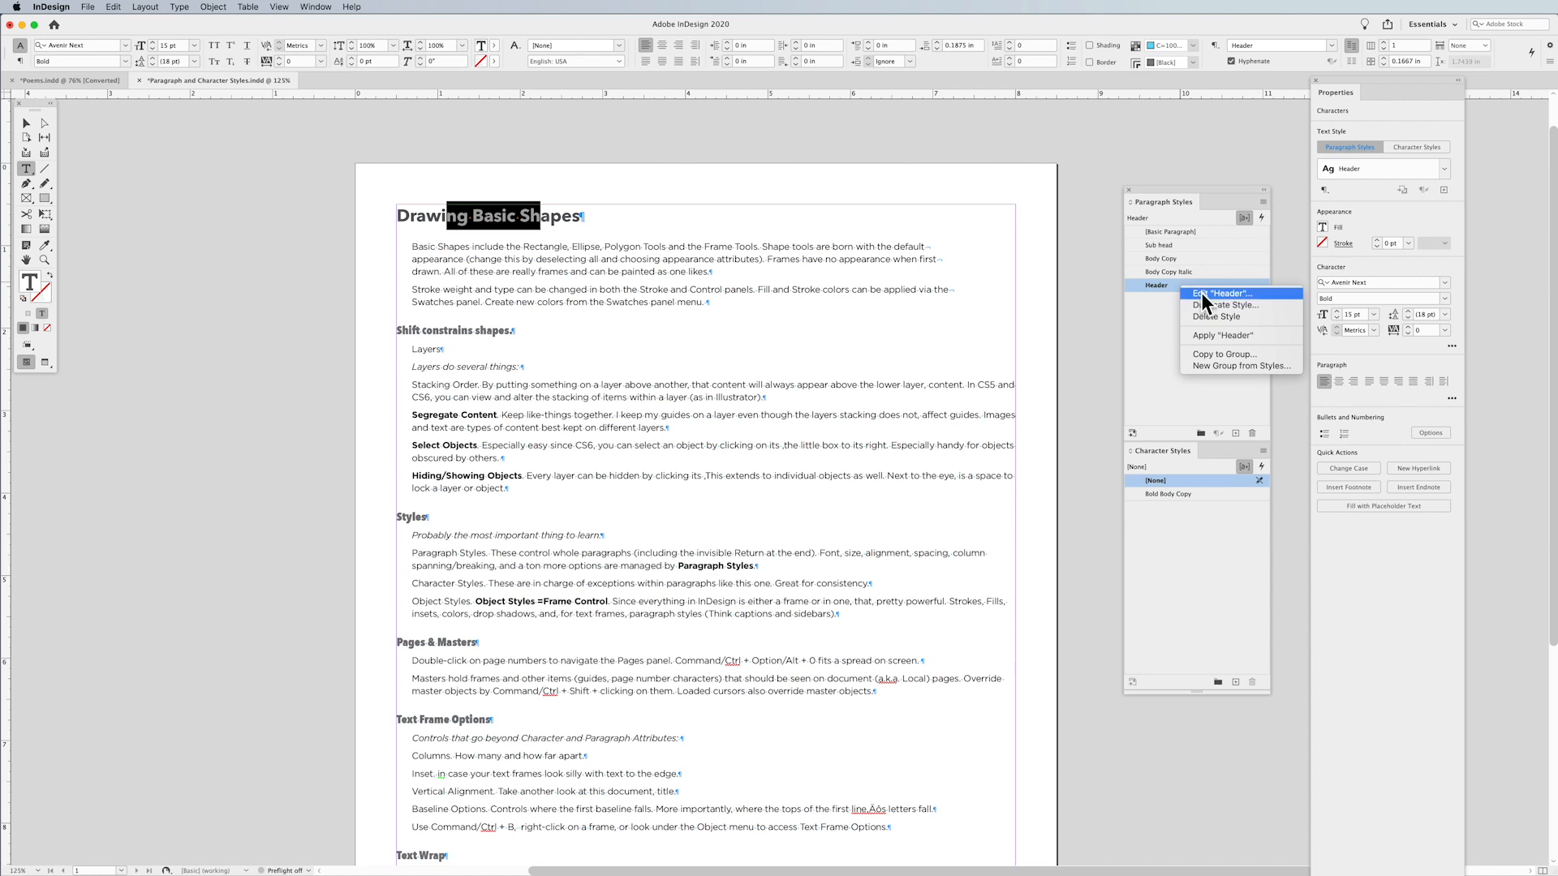
{"action": "left_click", "coordinate": [1201, 292]}
{"action": "left_click_drag", "start_coordinate": [988, 245], "coordinate": [986, 224]}
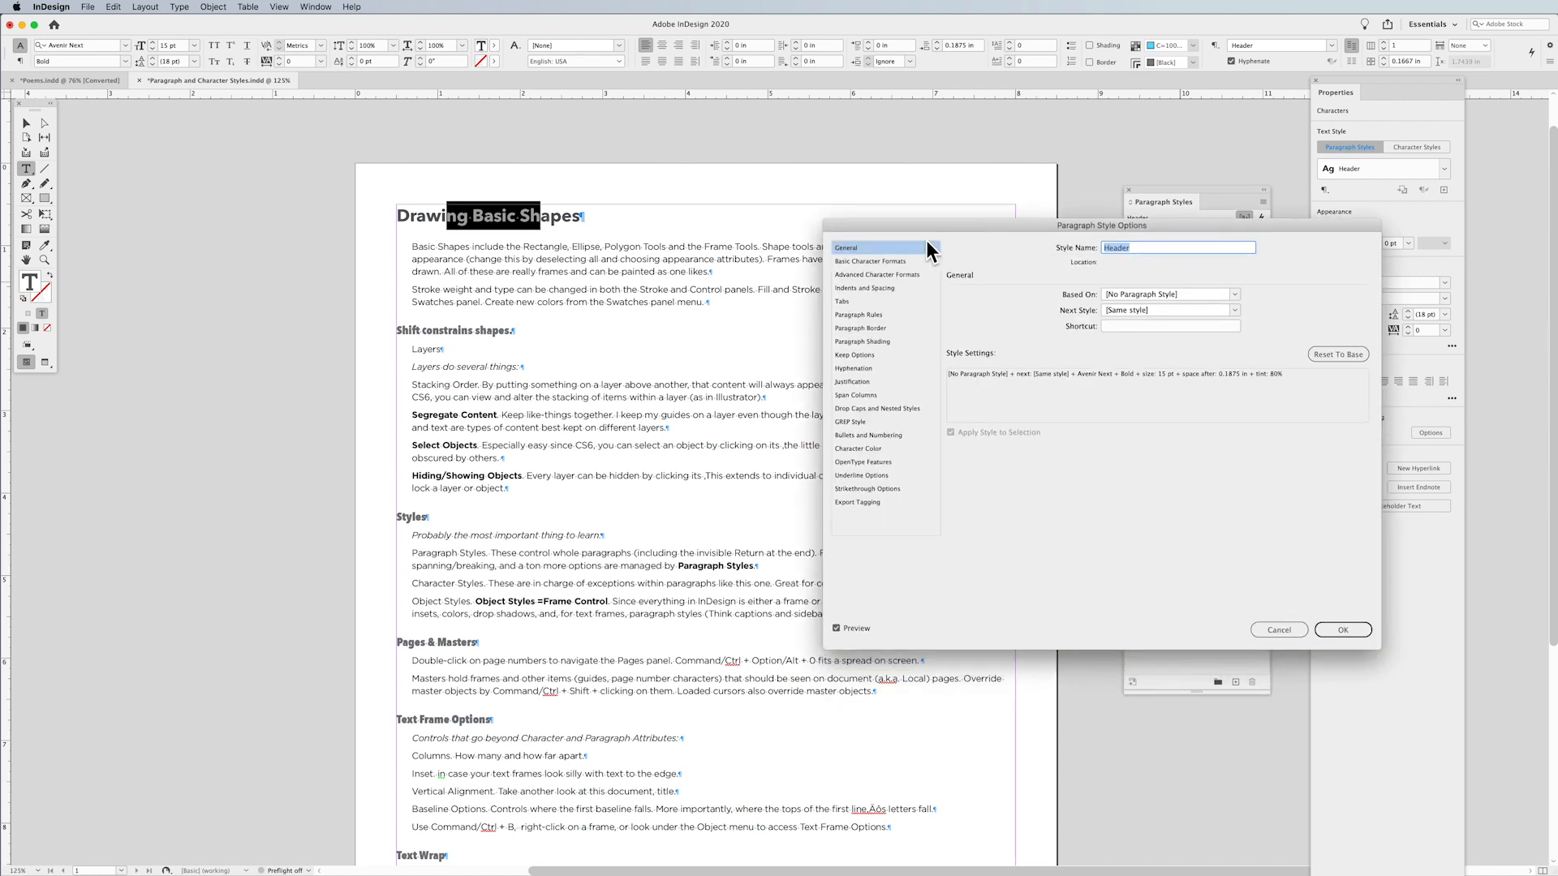
{"action": "left_click", "coordinate": [857, 315]}
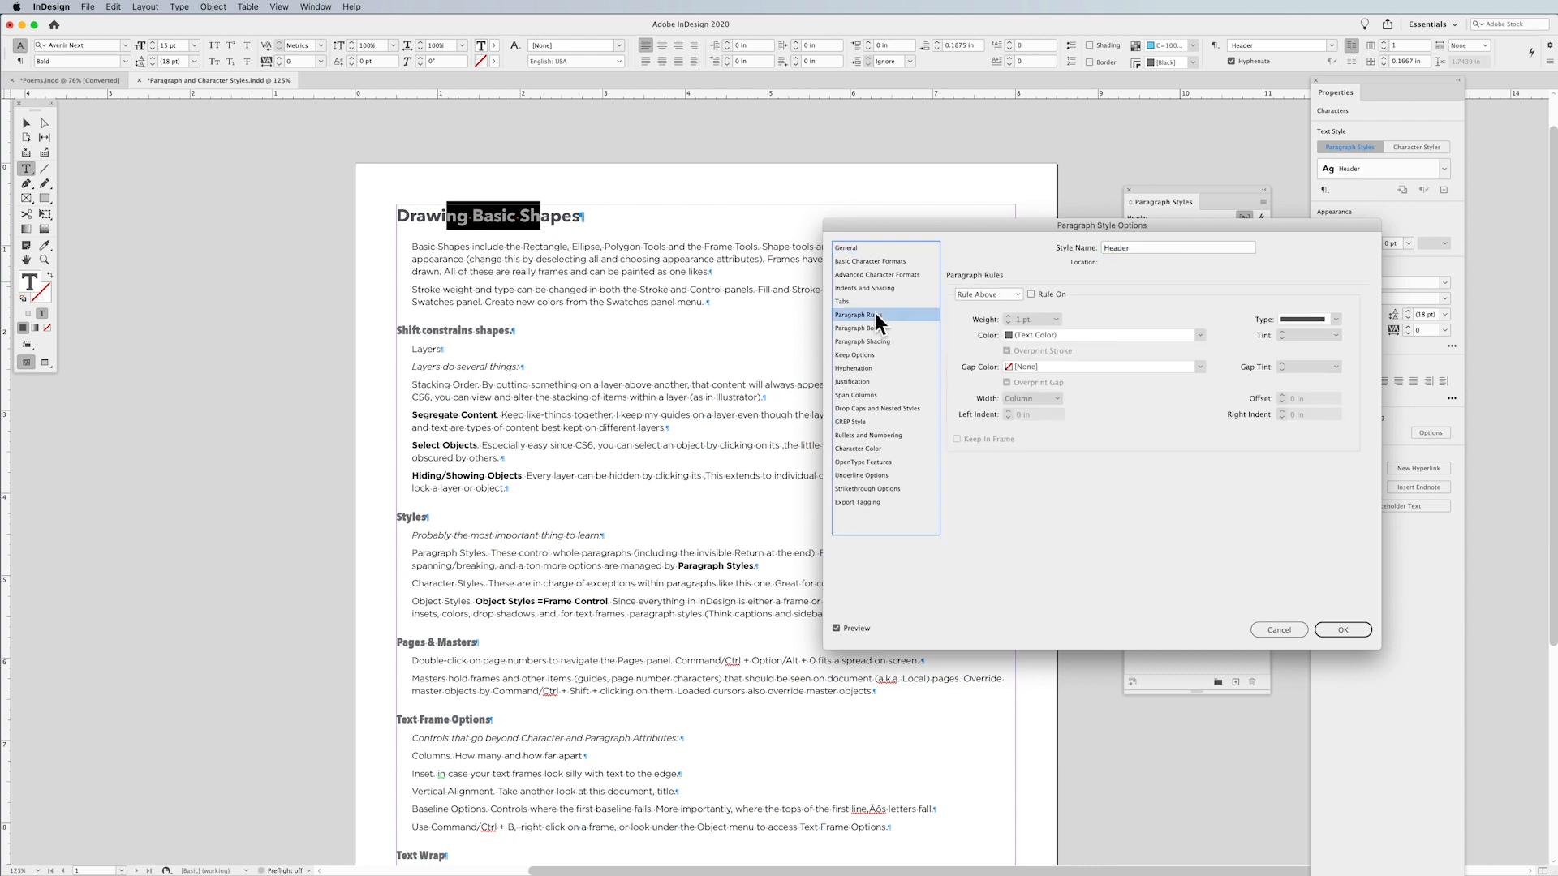
{"action": "left_click", "coordinate": [990, 296]}
{"action": "left_click", "coordinate": [995, 318]}
{"action": "left_click", "coordinate": [1039, 294]}
{"action": "left_click_drag", "start_coordinate": [1004, 230], "coordinate": [650, 313]}
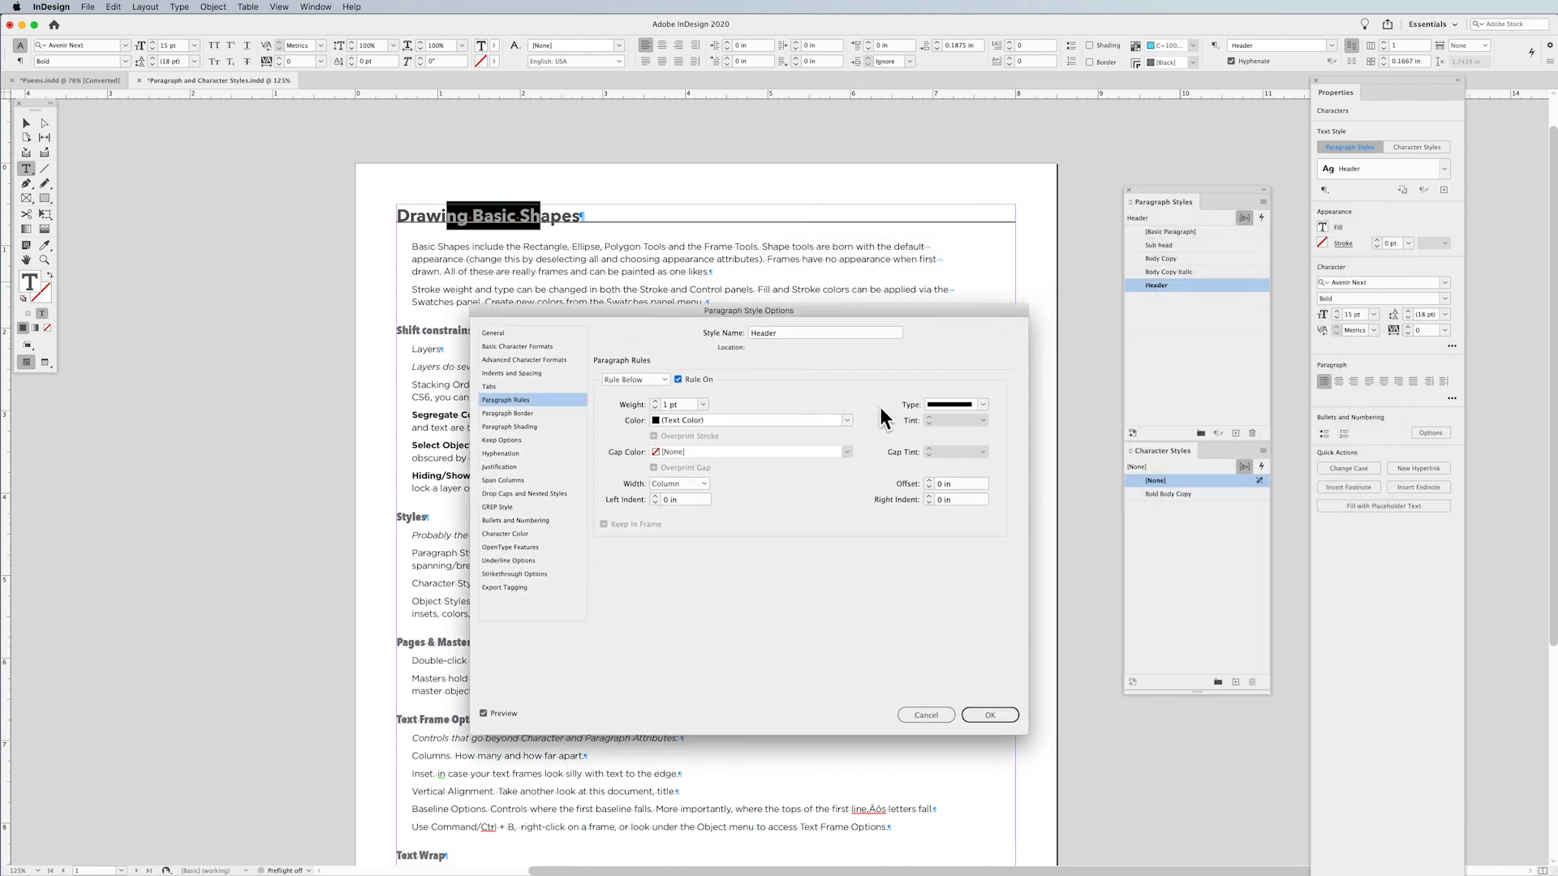
Set the Header style's rule weight to 2 pt and its color to red C=15 M=100 Y=100 K=0.
{"action": "left_click", "coordinate": [655, 401]}
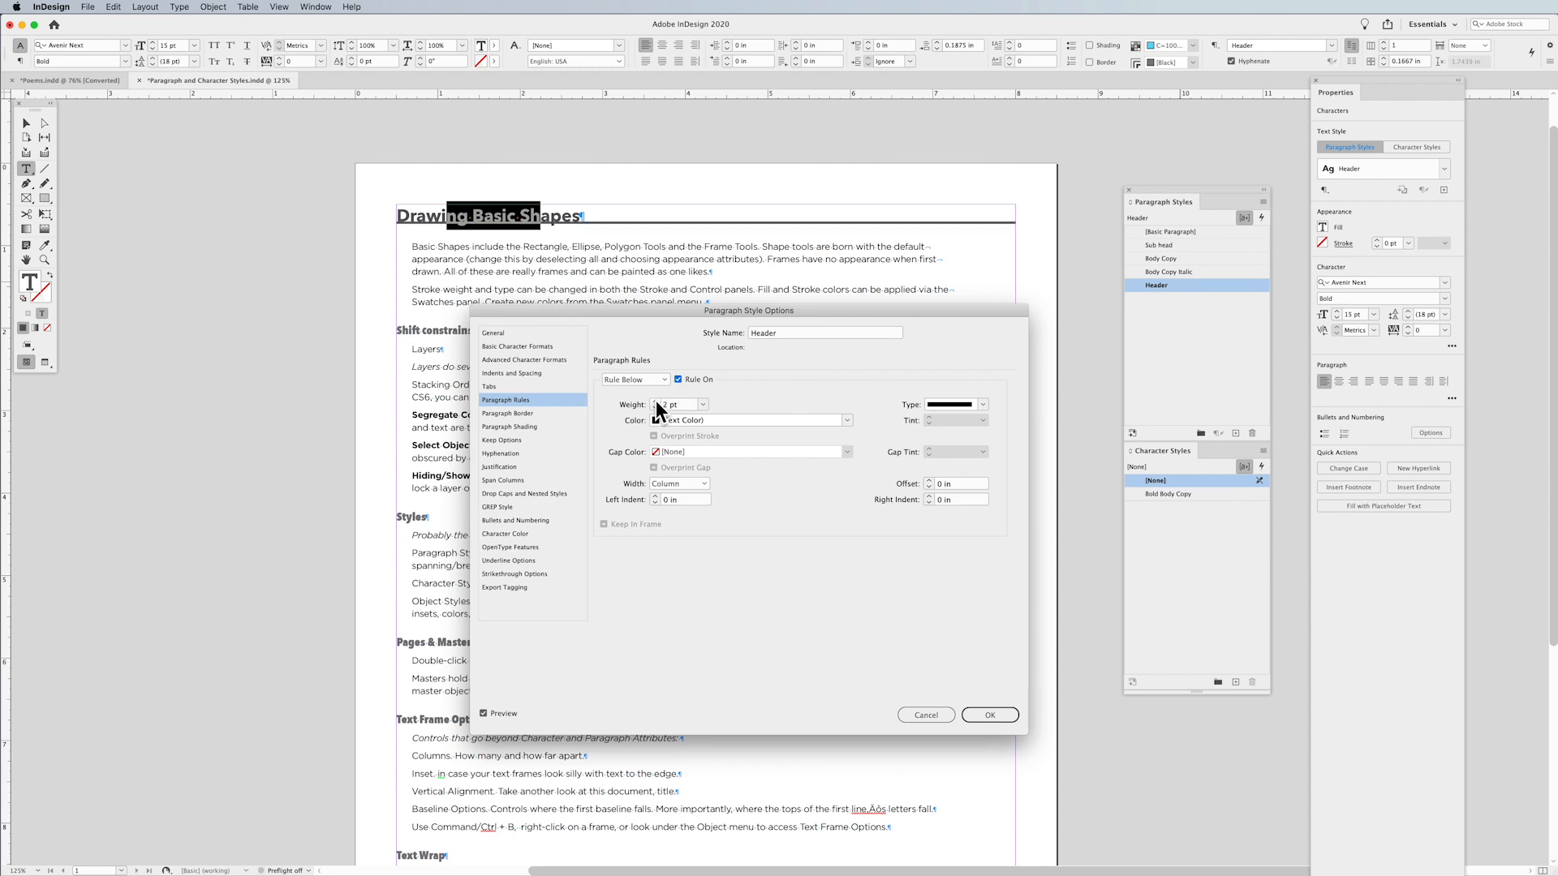
{"action": "left_click", "coordinate": [672, 417]}
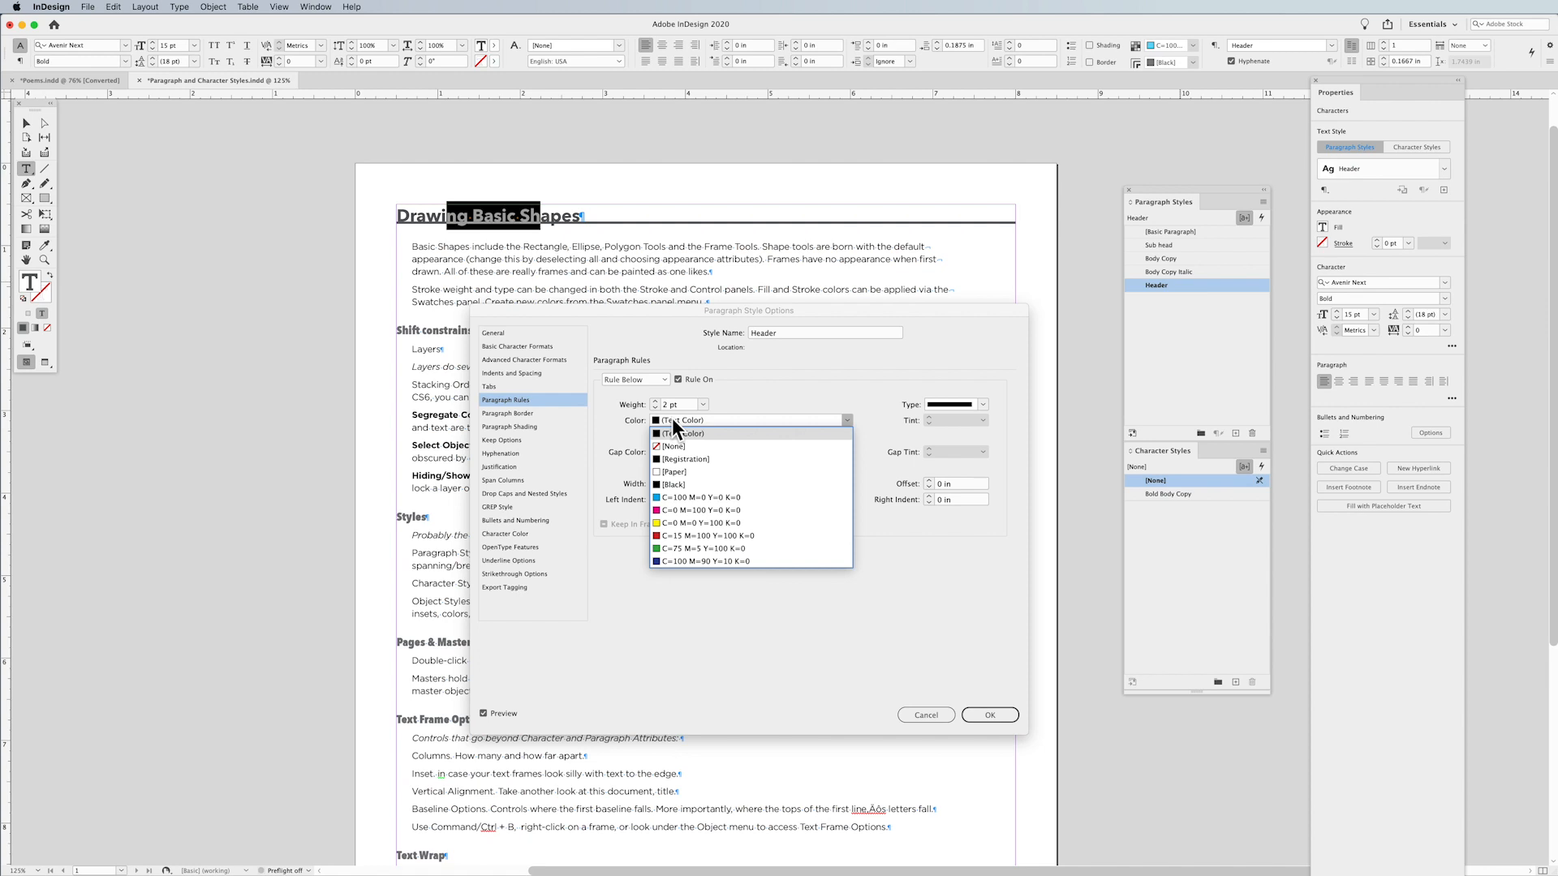
{"action": "left_click", "coordinate": [696, 536]}
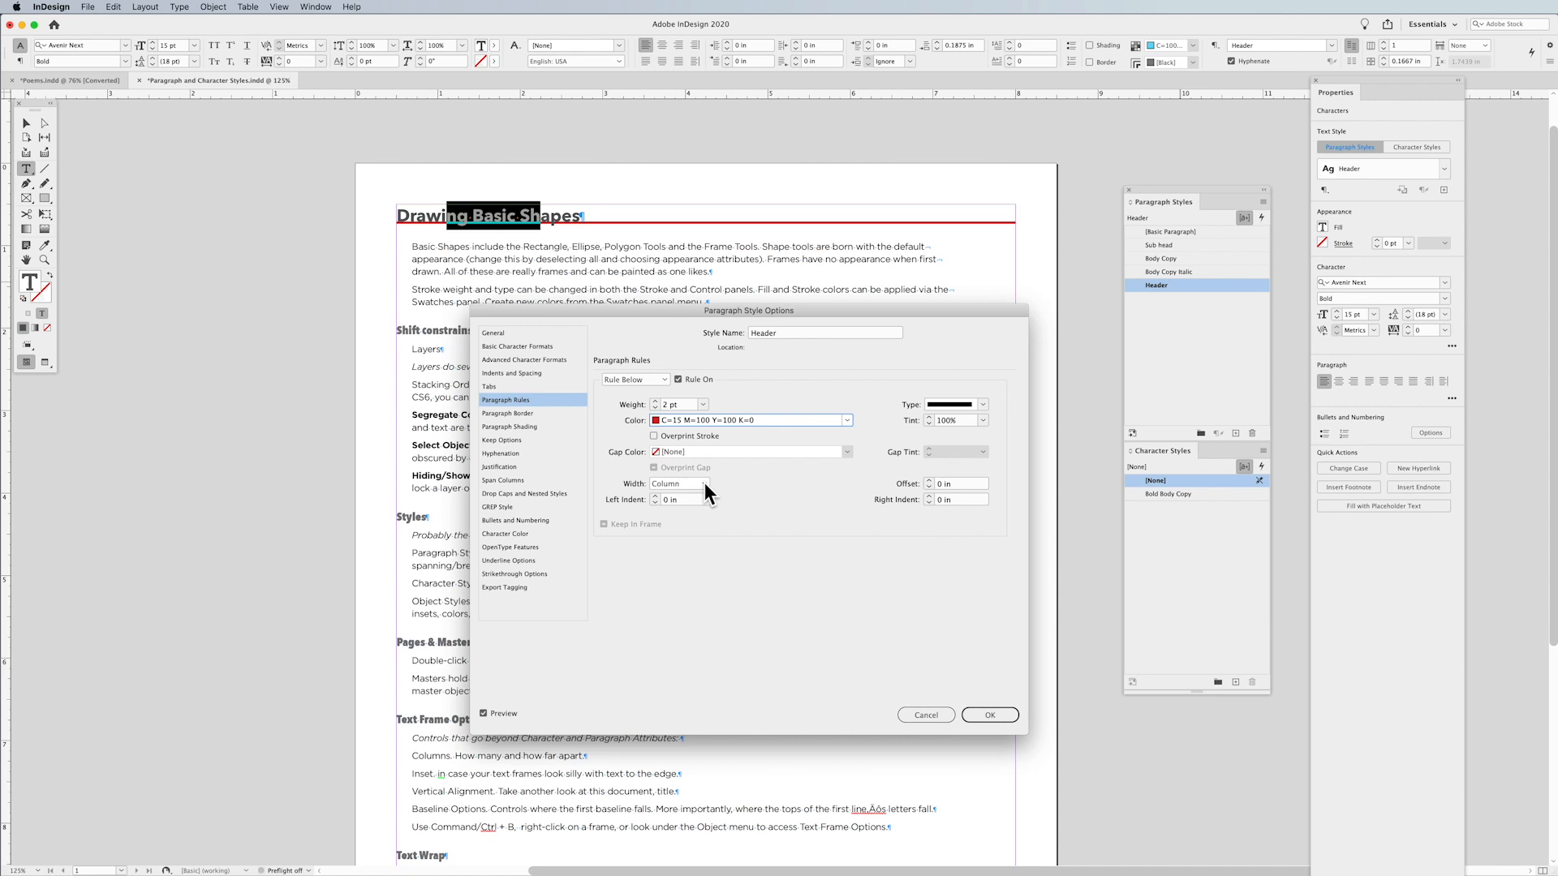
Set the rule's width to Text after comparing it with Column, increase its offset, and accept the Header style changes.
{"action": "left_click", "coordinate": [702, 483]}
{"action": "left_click", "coordinate": [674, 509]}
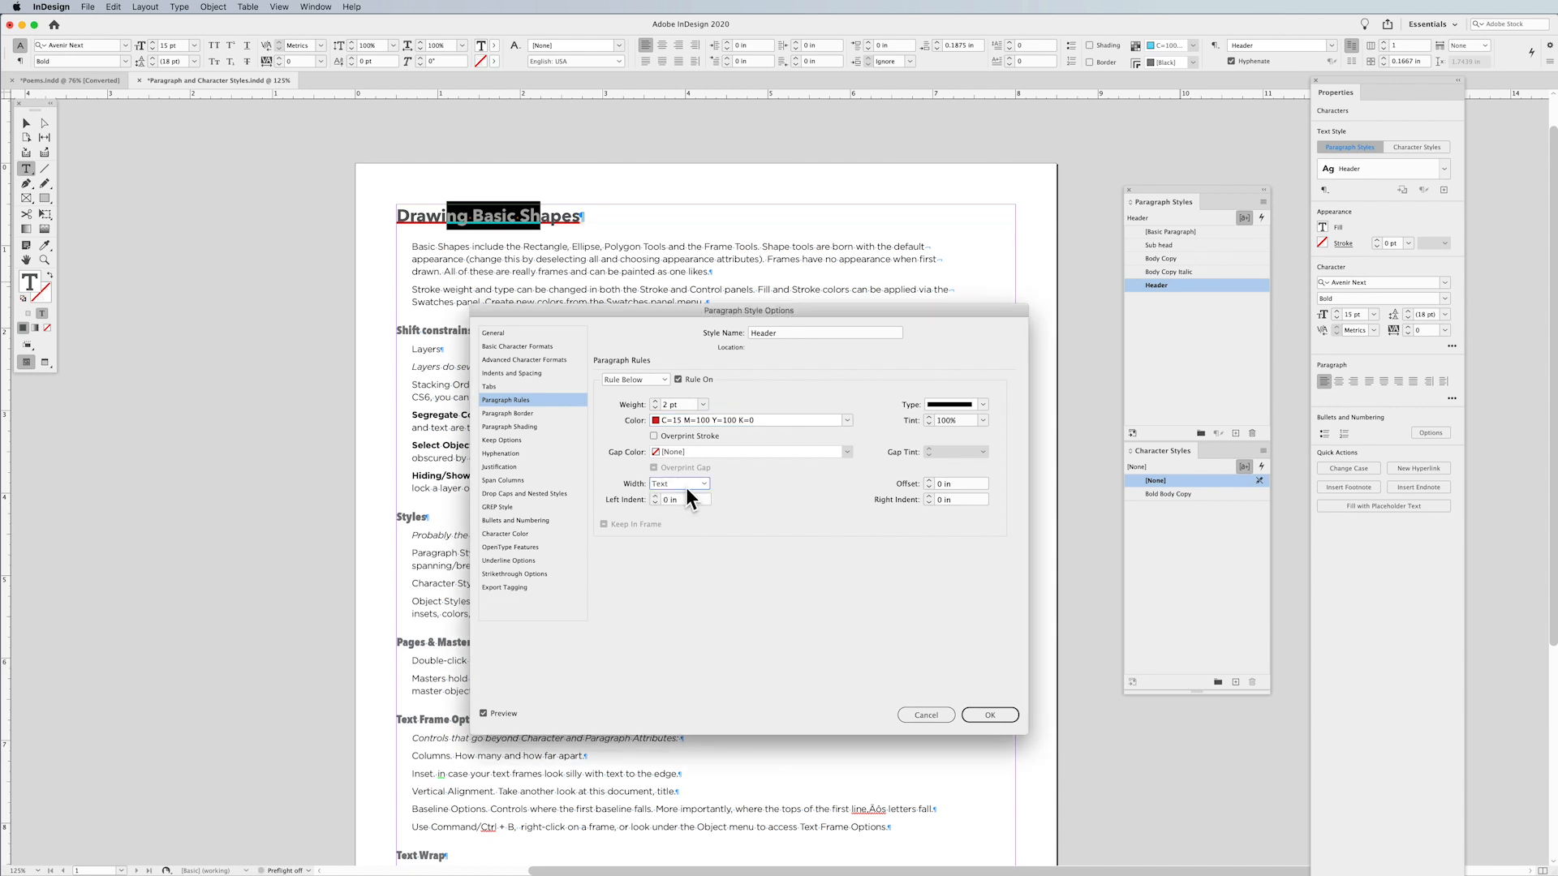
{"action": "left_click", "coordinate": [683, 483]}
{"action": "left_click", "coordinate": [693, 499]}
{"action": "left_click", "coordinate": [702, 491]}
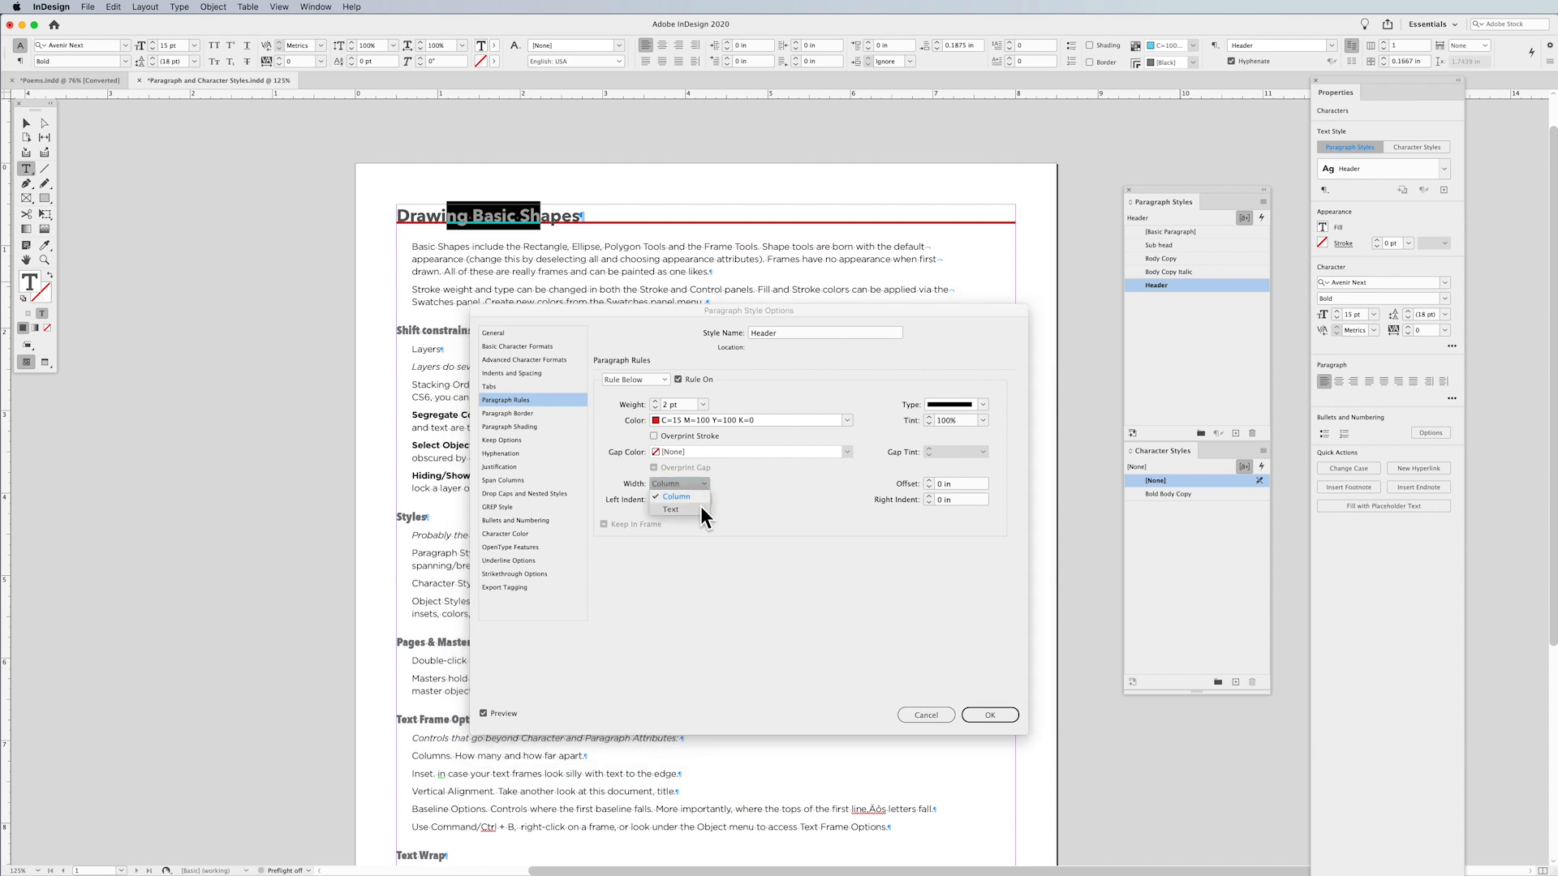
{"action": "left_click", "coordinate": [701, 509]}
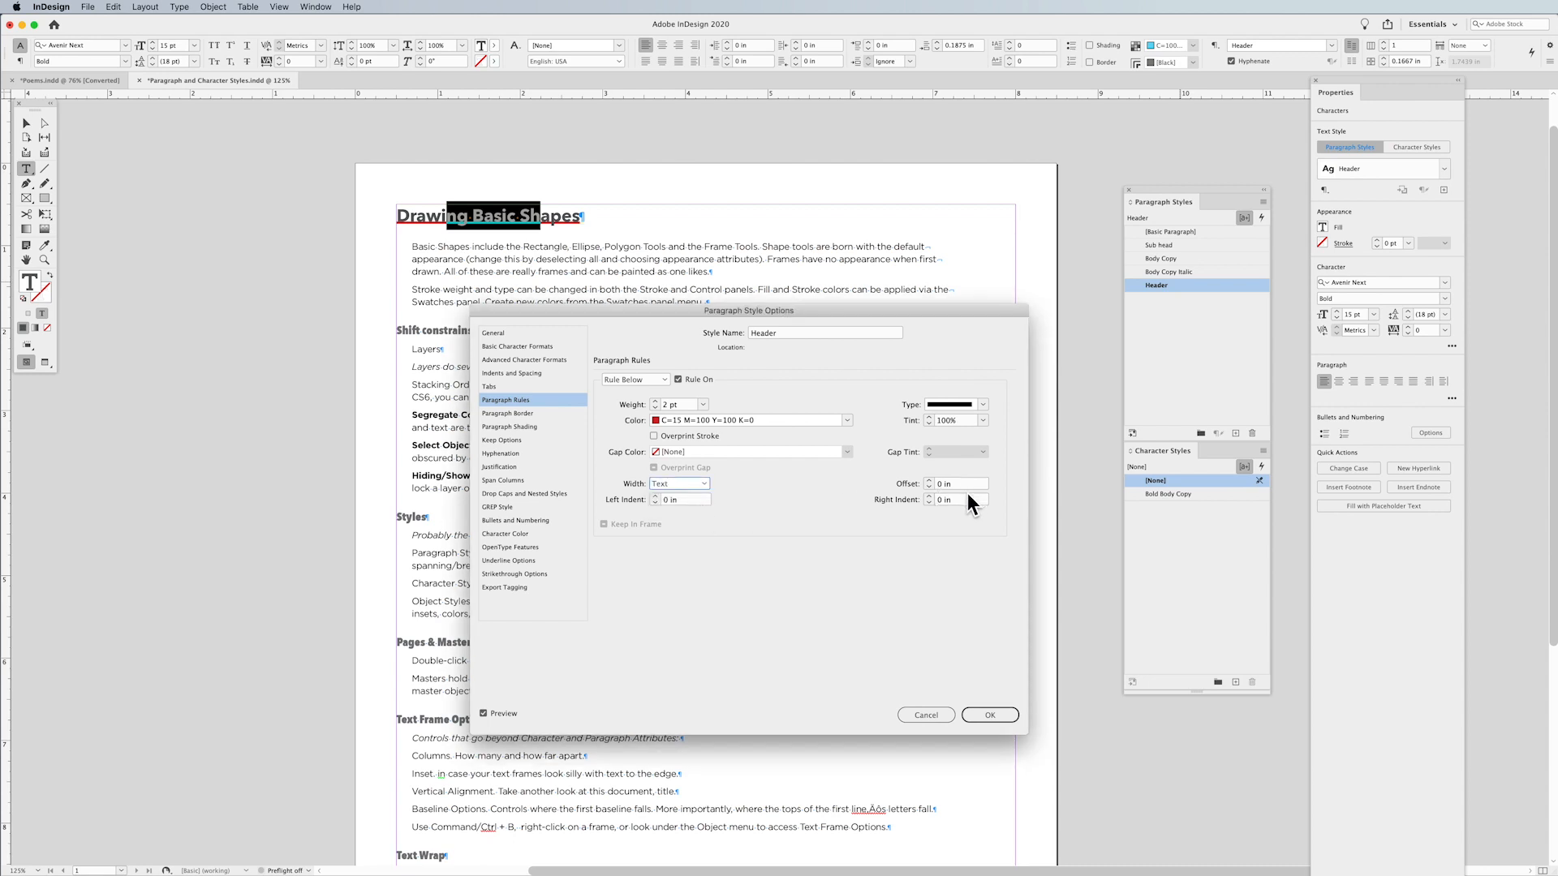
{"action": "left_click", "coordinate": [928, 481]}
{"action": "left_click", "coordinate": [990, 715]}
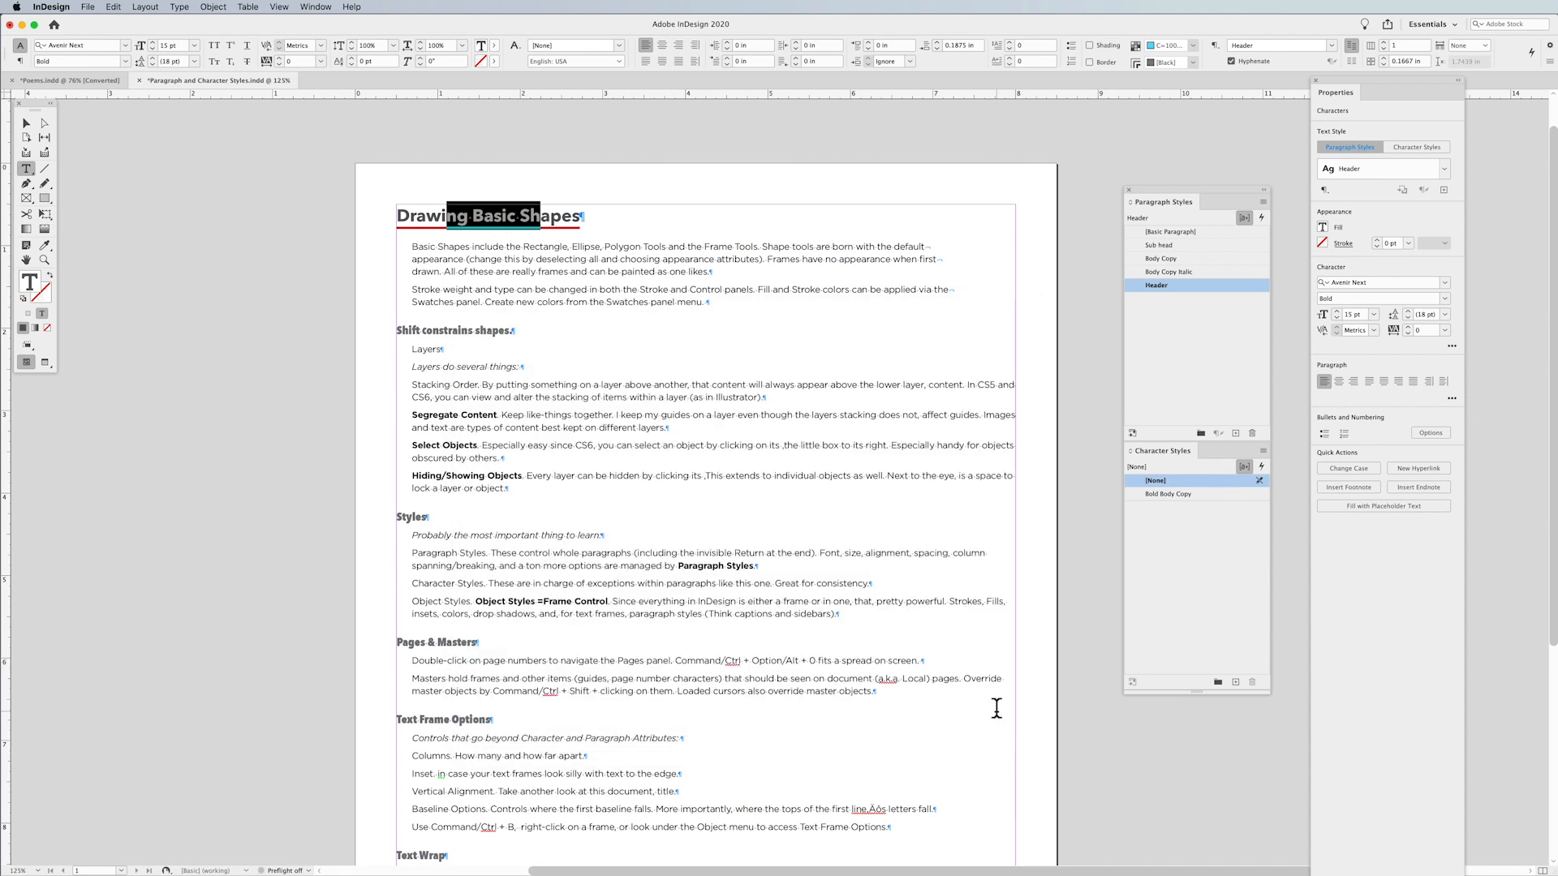
Draw a yellow C=0 M=0 Y=100 K=0 rectangle about 7.82 in by 0.29 in behind the "Shift constrains shapes." subhead.
{"action": "left_click", "coordinate": [753, 501]}
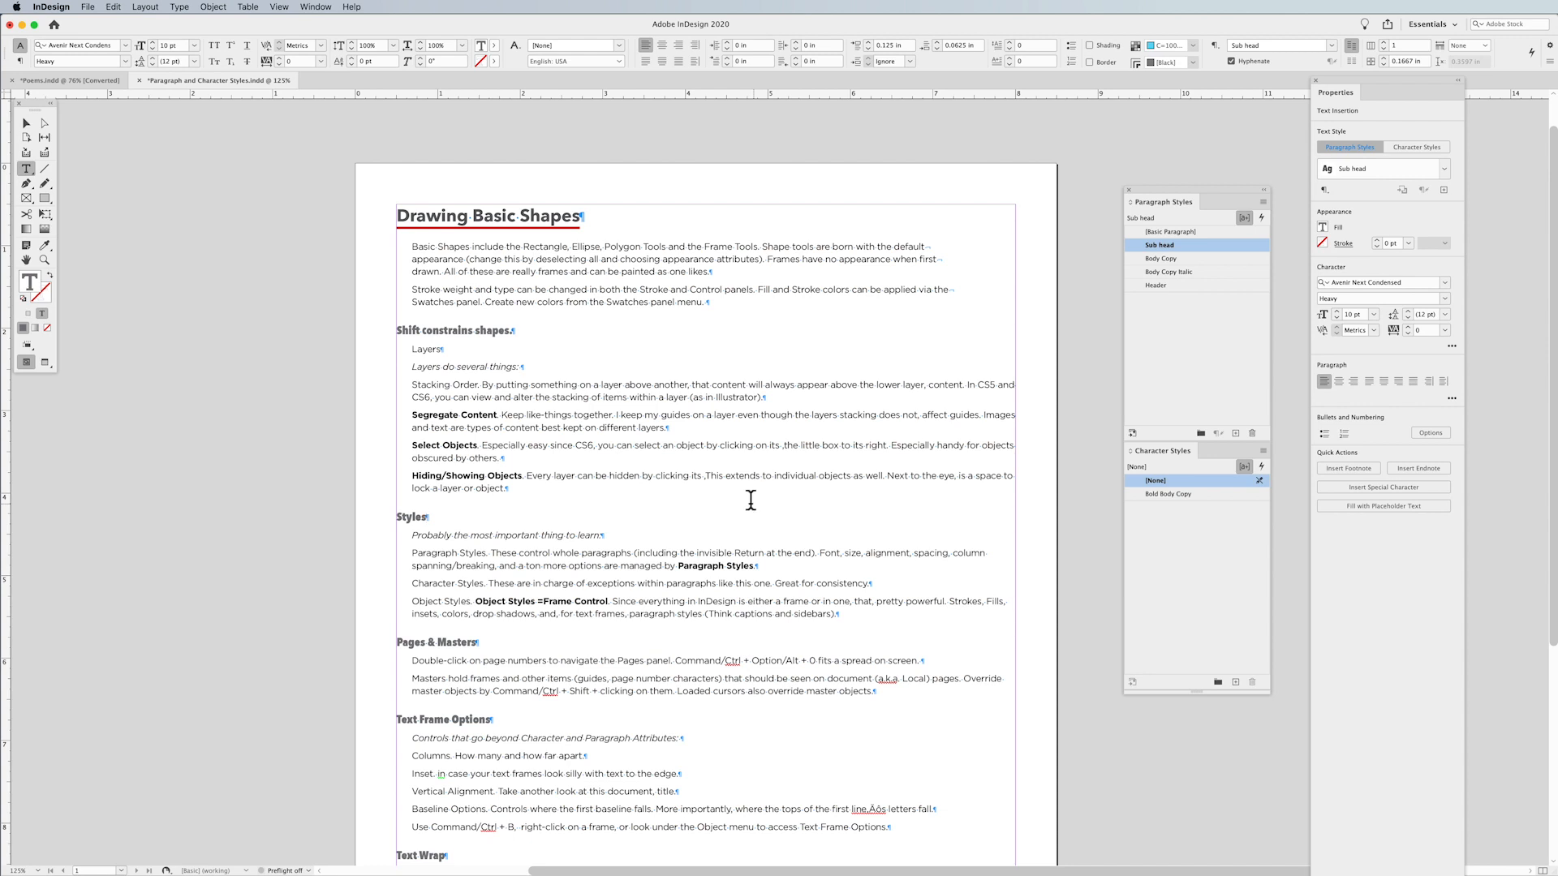
{"action": "double_click", "coordinate": [459, 330]}
{"action": "left_click_drag", "start_coordinate": [470, 328], "coordinate": [110, 213]}
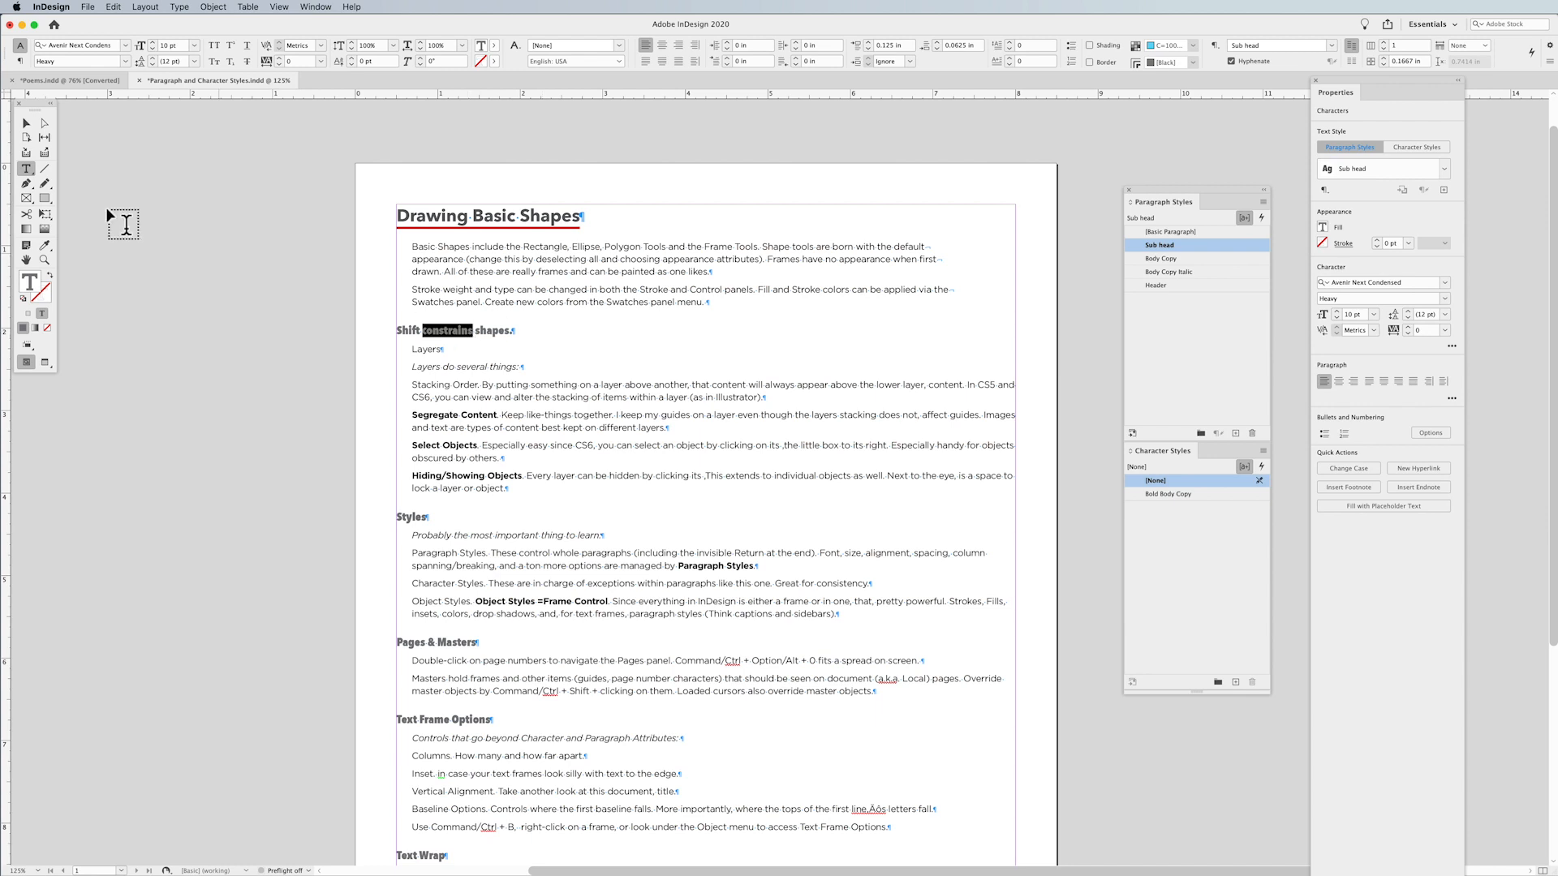
{"action": "left_click", "coordinate": [28, 122]}
{"action": "left_click", "coordinate": [44, 198]}
{"action": "left_click_drag", "start_coordinate": [390, 317], "coordinate": [1036, 340]}
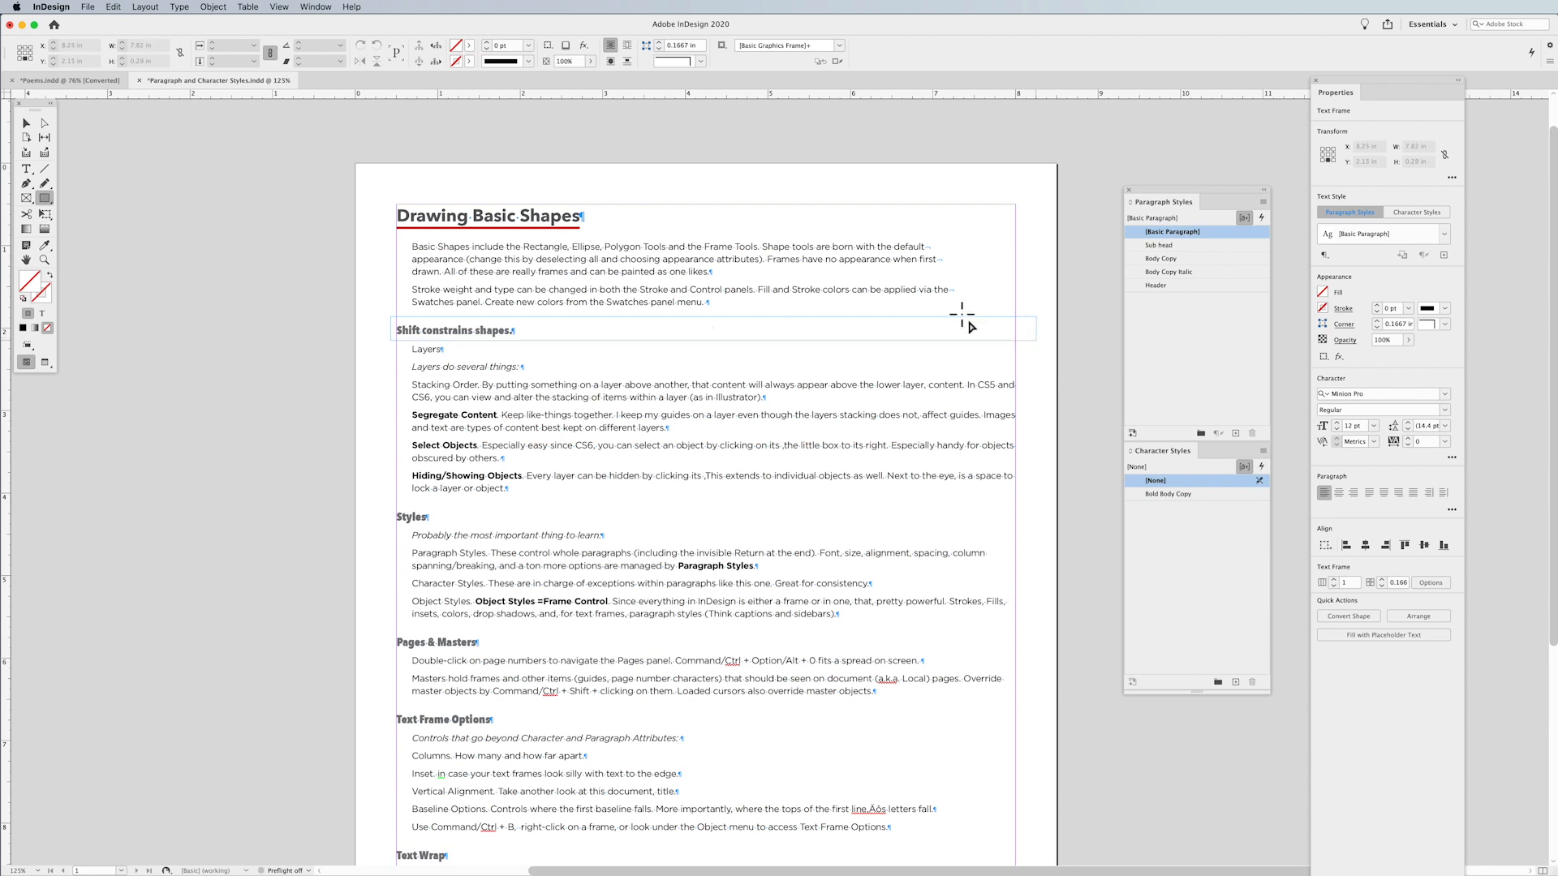
{"action": "left_click", "coordinate": [470, 45]}
{"action": "left_click", "coordinate": [412, 162]}
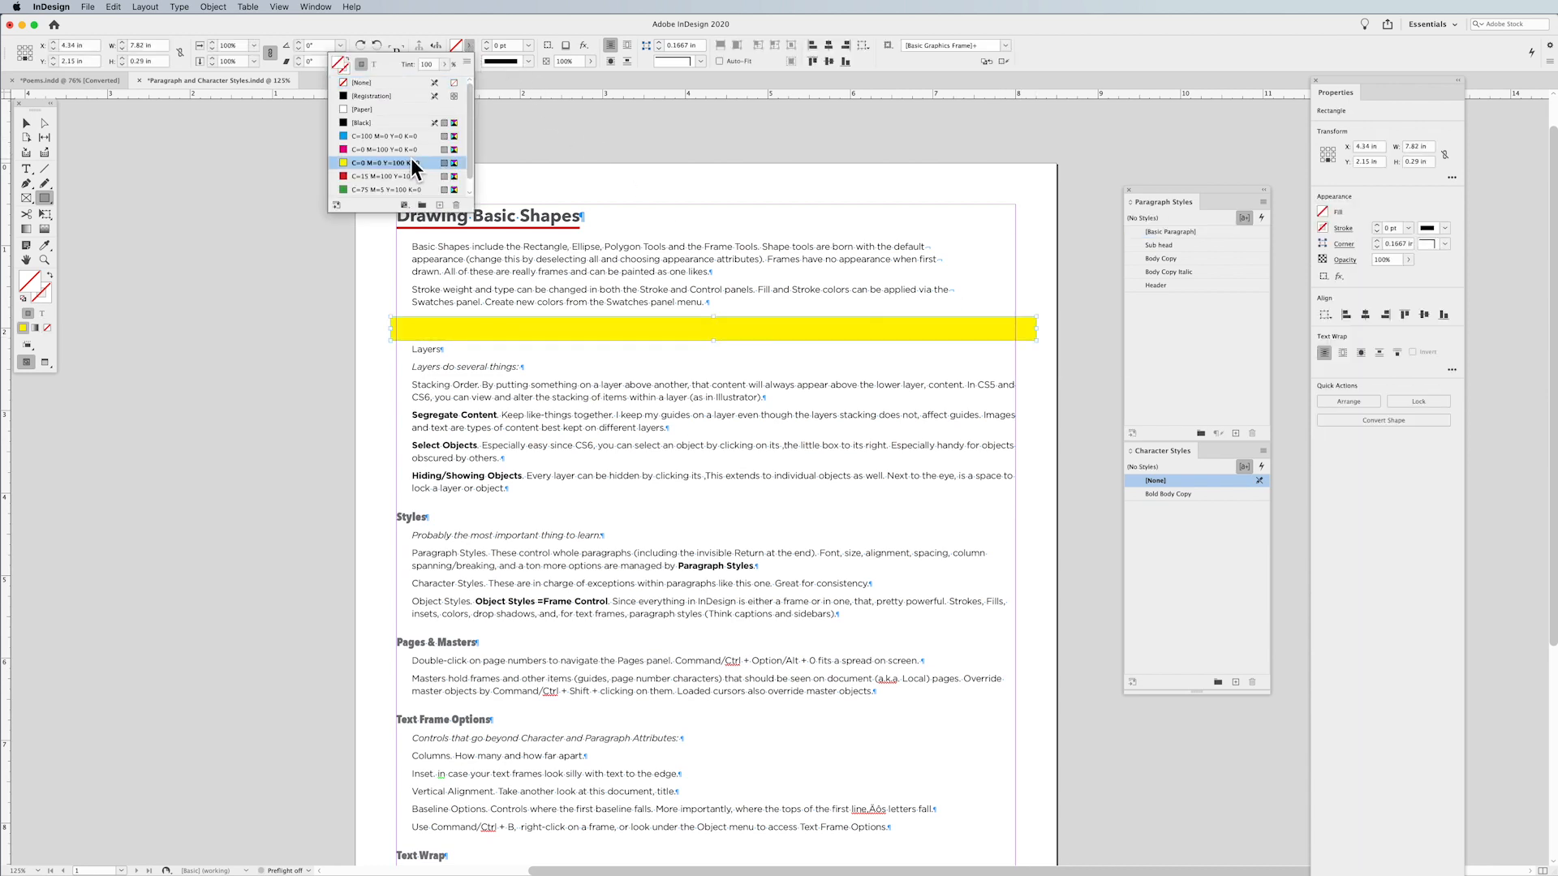
{"action": "left_click", "coordinate": [26, 123]}
{"action": "key", "text": "shift+super+["}
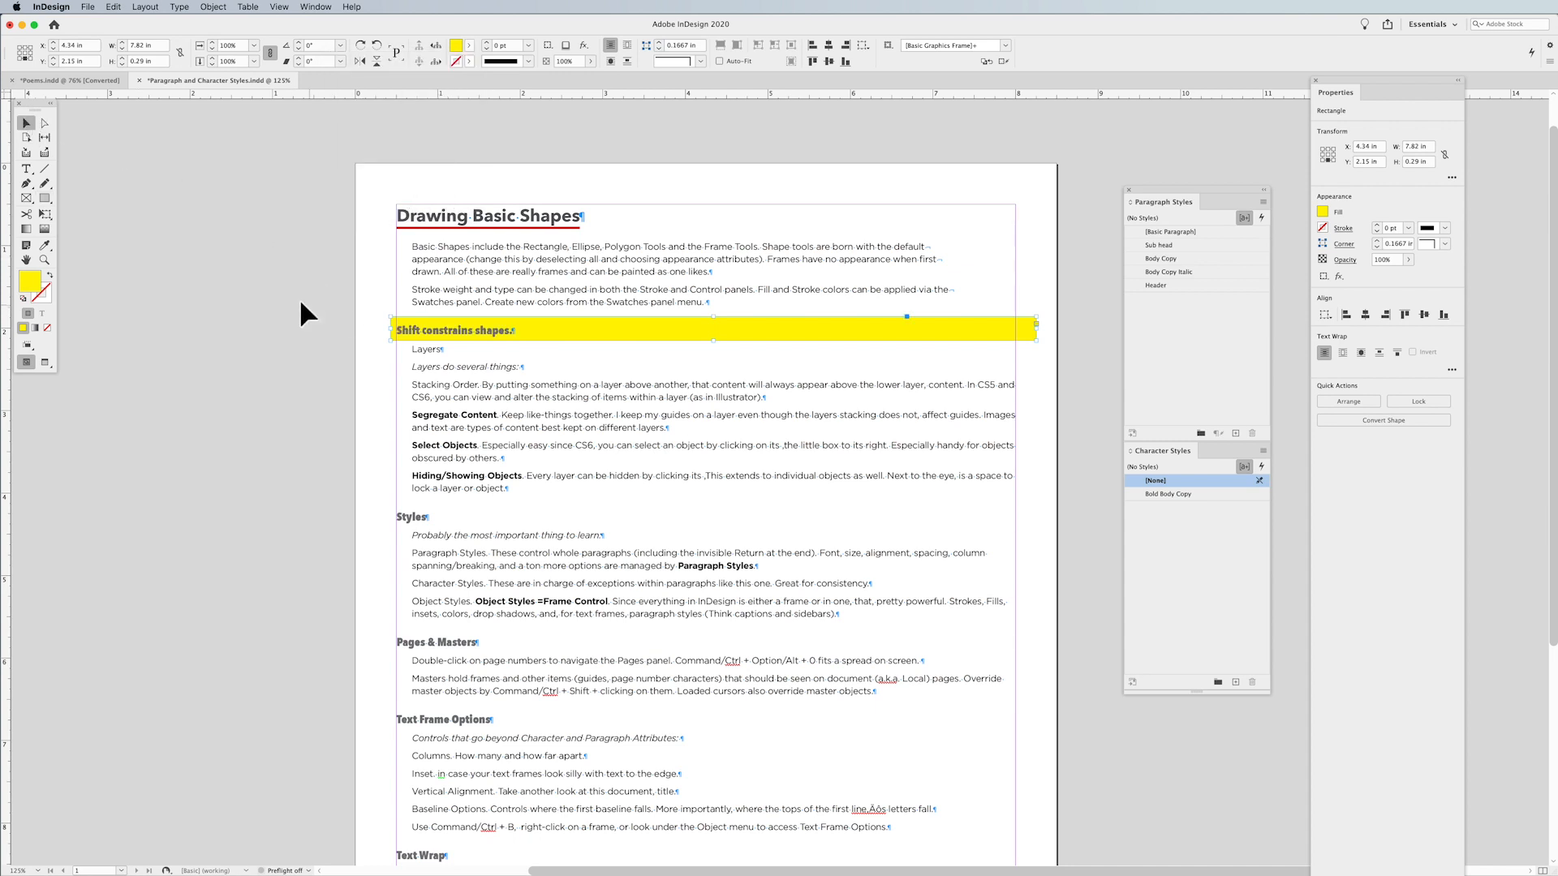
Try moving the text frame away from the yellow rectangle, undo the move, and delete the rectangle.
{"action": "key", "text": "shift+super+a"}
{"action": "left_click", "coordinate": [857, 296]}
{"action": "left_click_drag", "start_coordinate": [679, 234], "coordinate": [857, 295]}
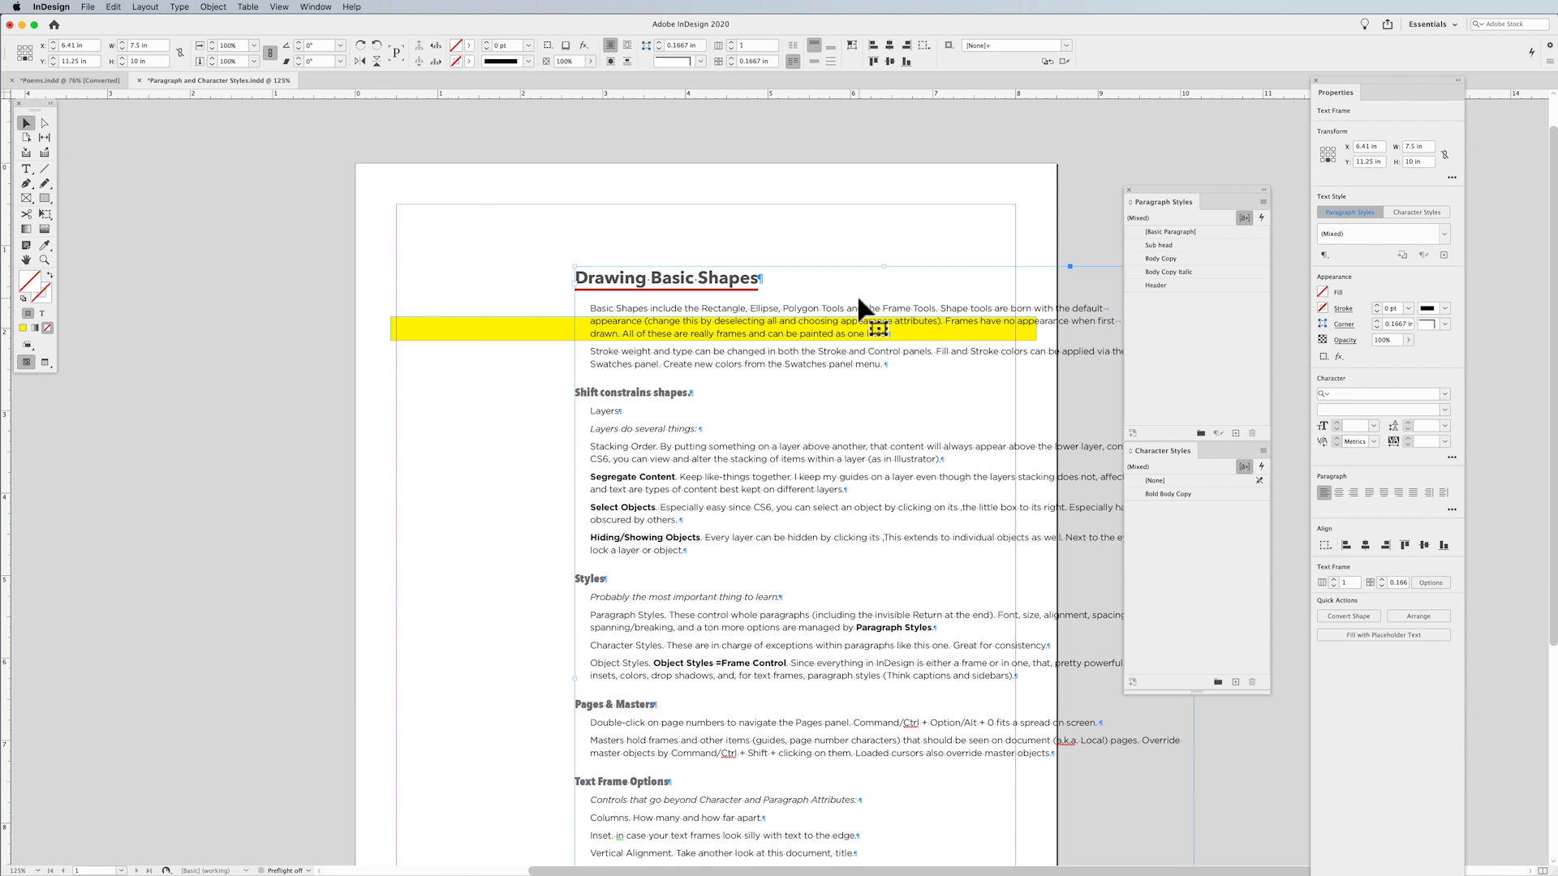
{"action": "key", "text": "super+z"}
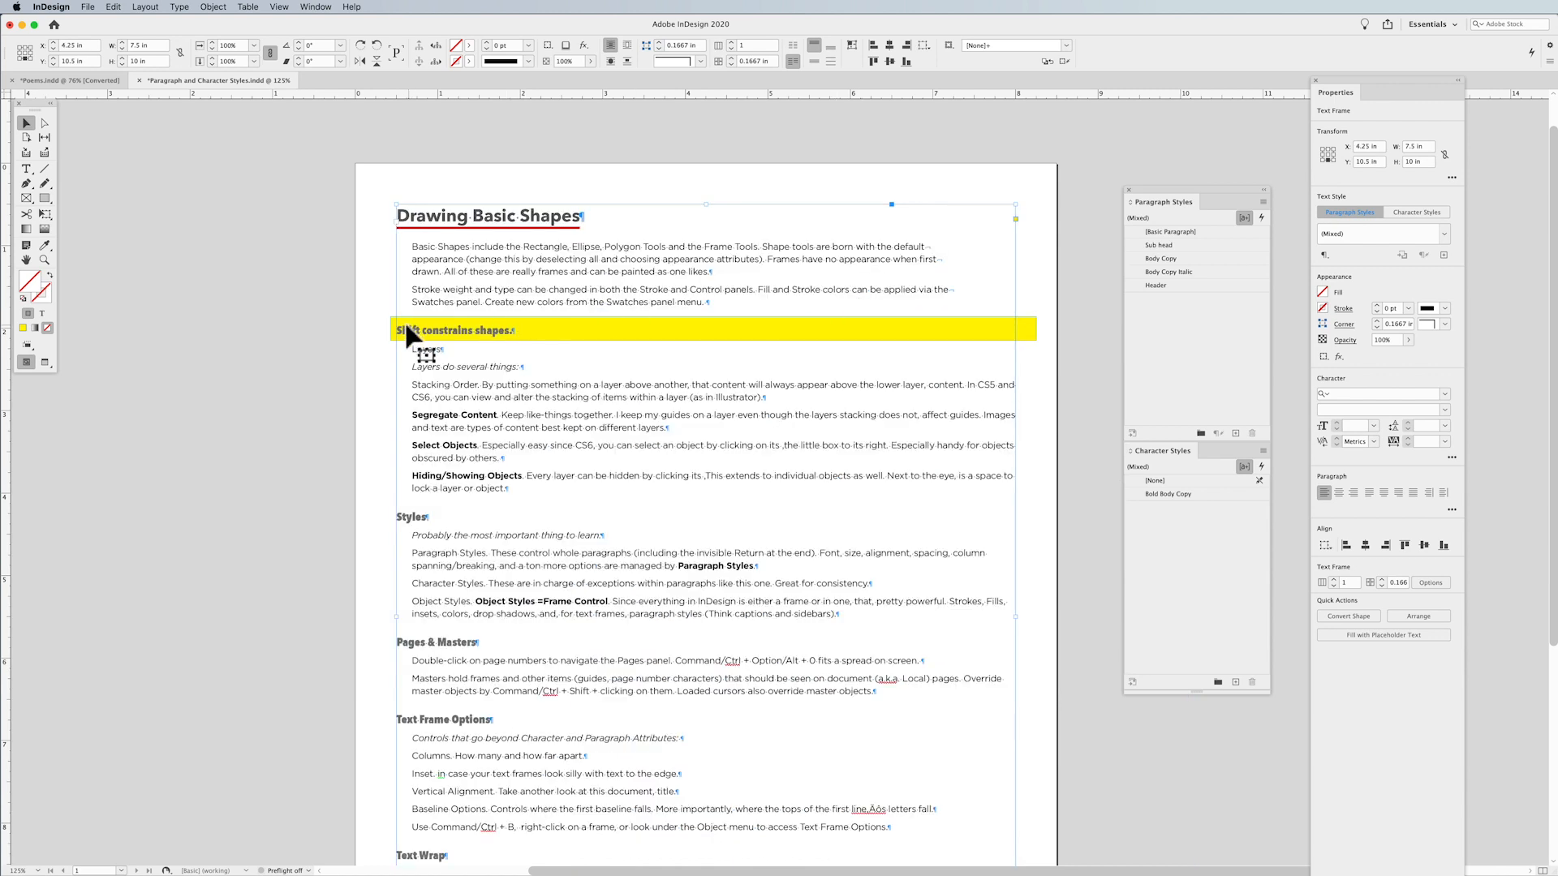
{"action": "key", "text": "Delete"}
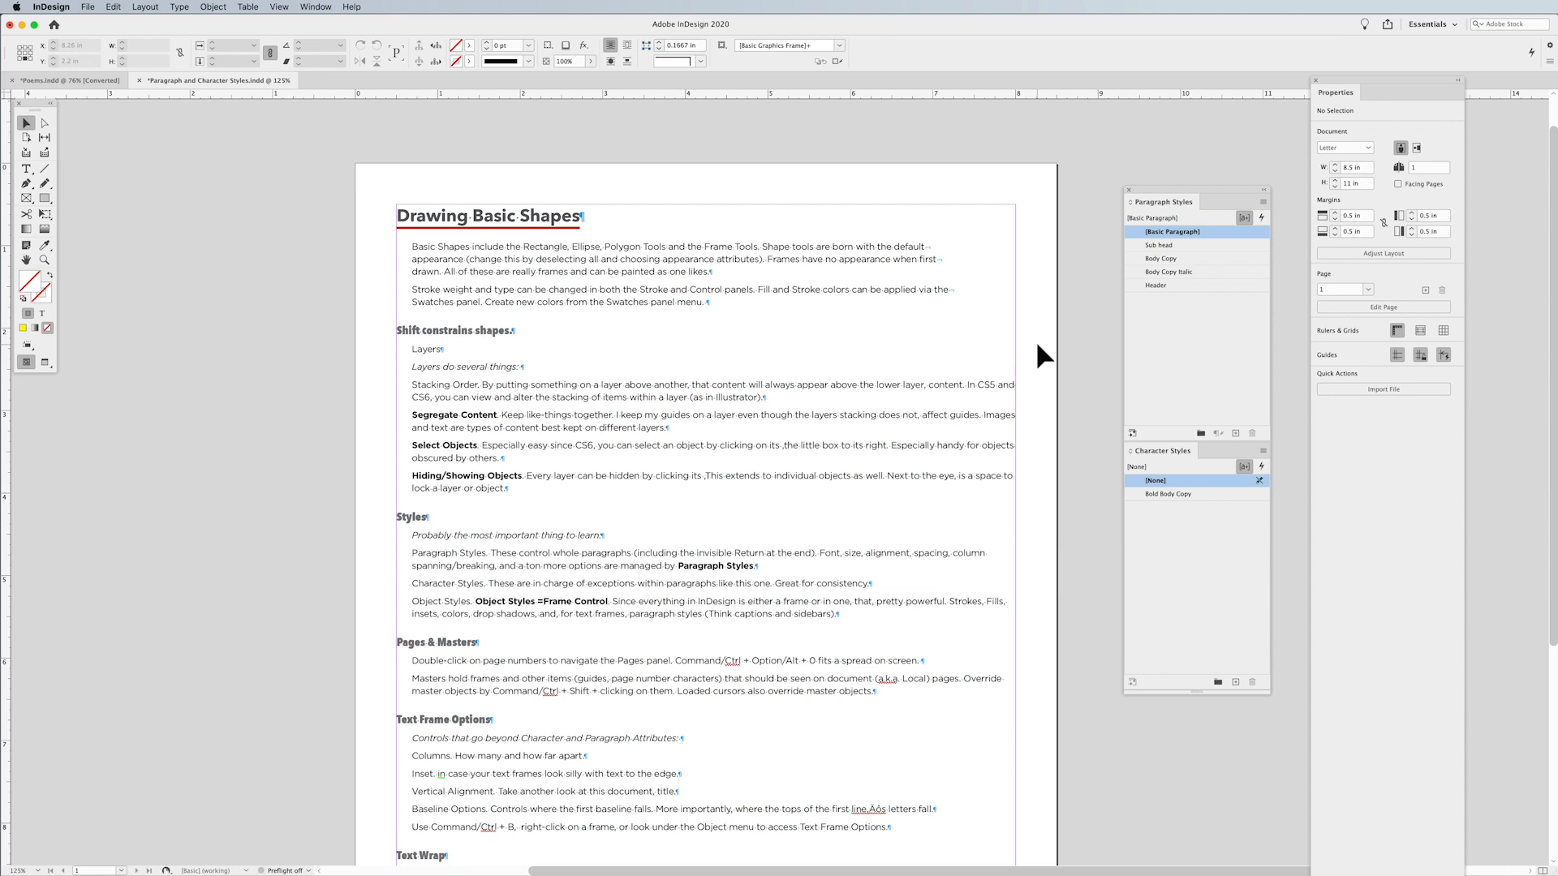
Turn on paragraph shading in the Sub head paragraph style, with part of the "Shift constrains shapes." subhead selected.
{"action": "double_click", "coordinate": [476, 331]}
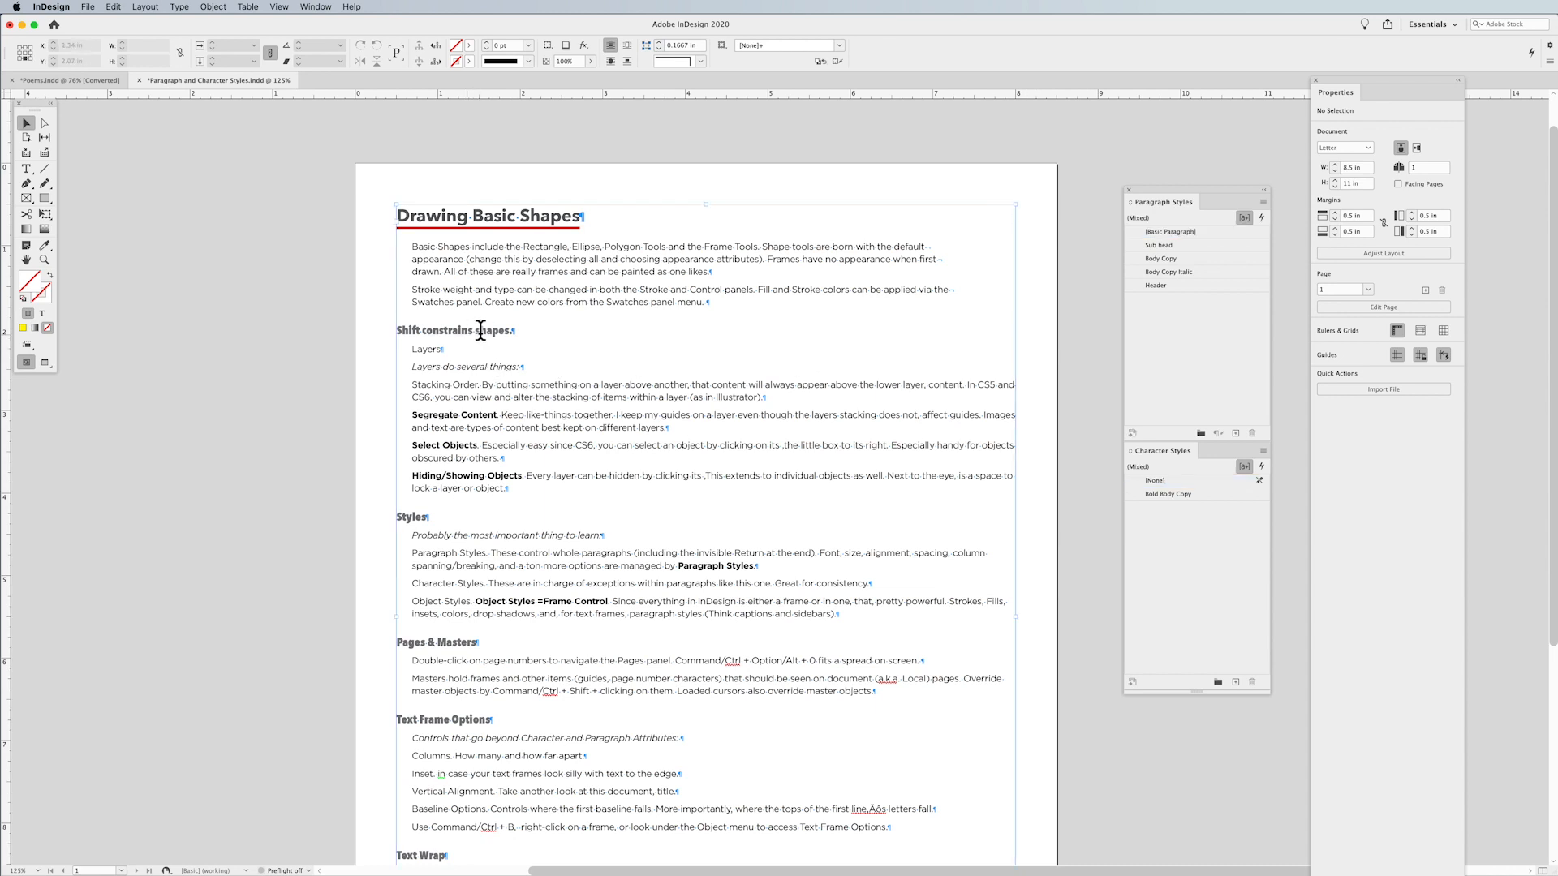
{"action": "left_click_drag", "start_coordinate": [478, 331], "coordinate": [431, 331]}
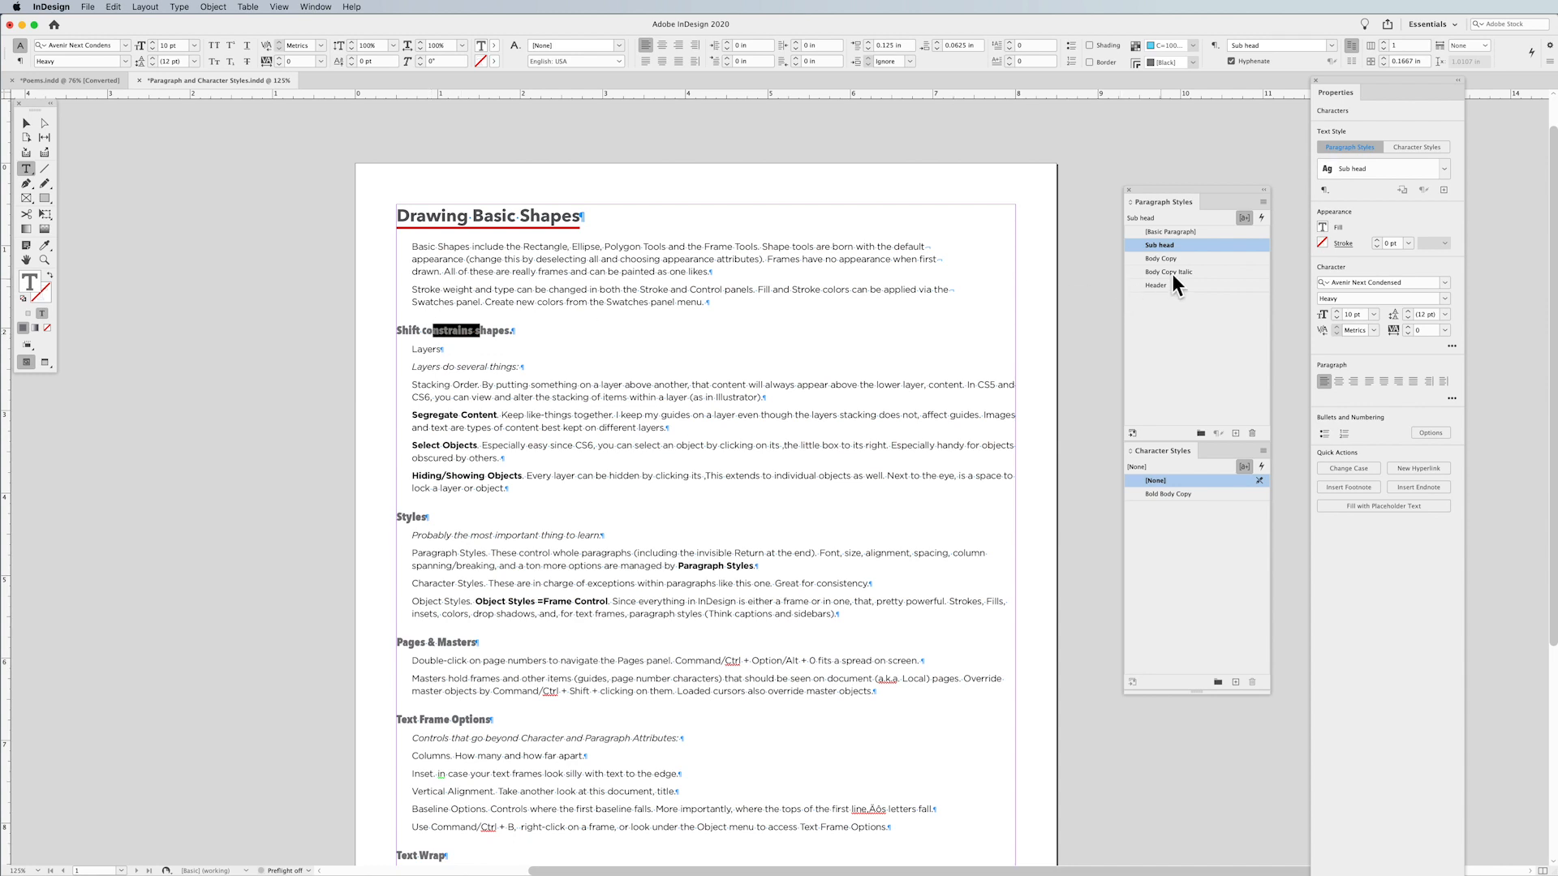
{"action": "right_click", "coordinate": [1189, 246]}
{"action": "left_click", "coordinate": [1201, 261]}
{"action": "left_click_drag", "start_coordinate": [853, 309], "coordinate": [985, 256]}
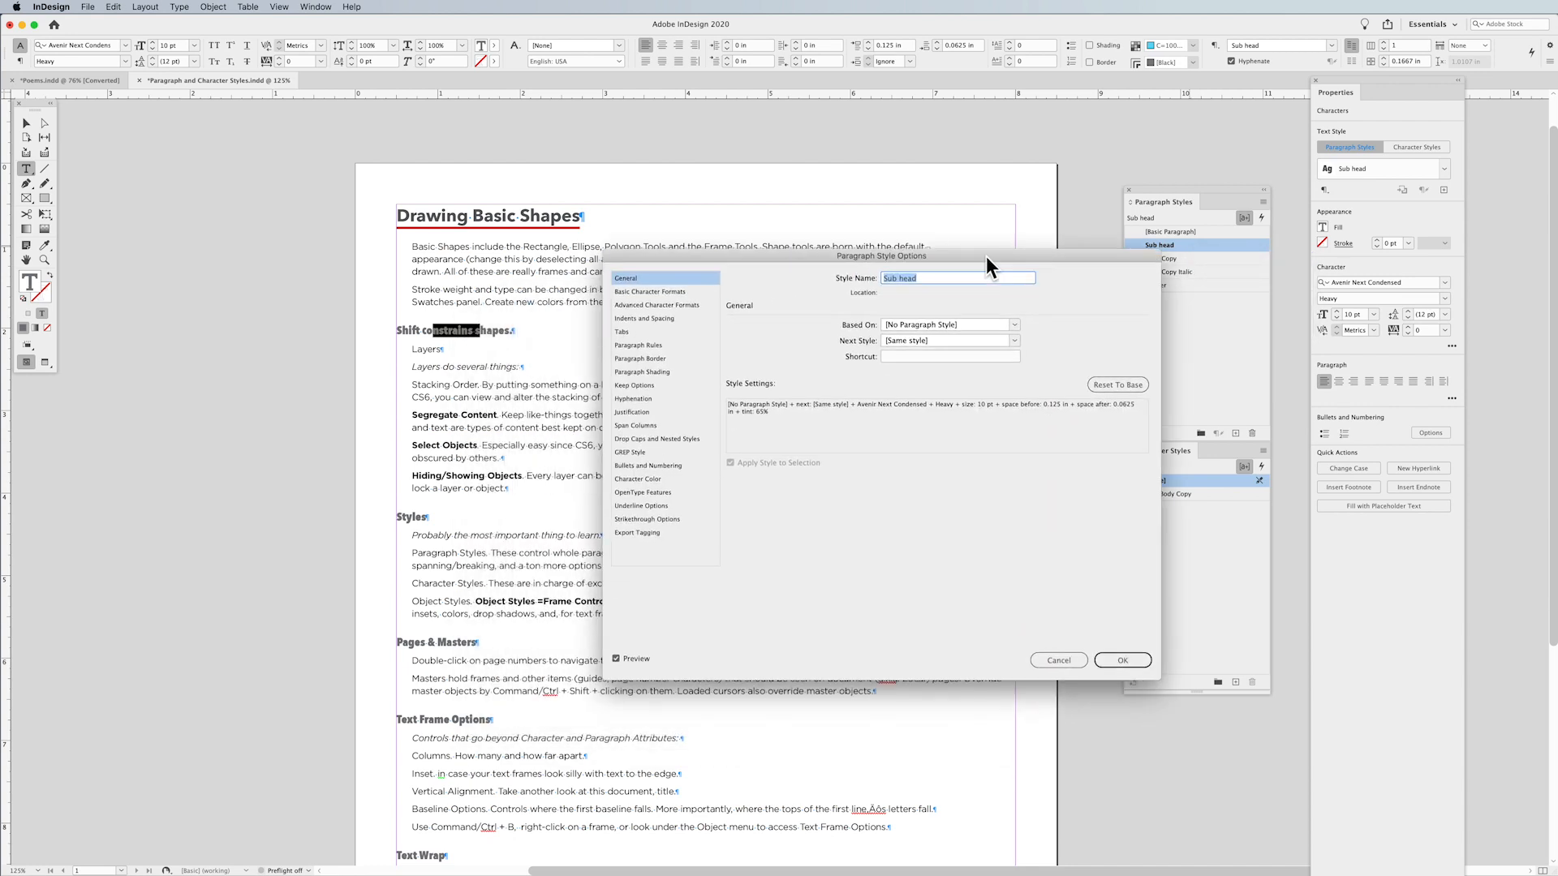
{"action": "left_click", "coordinate": [661, 373]}
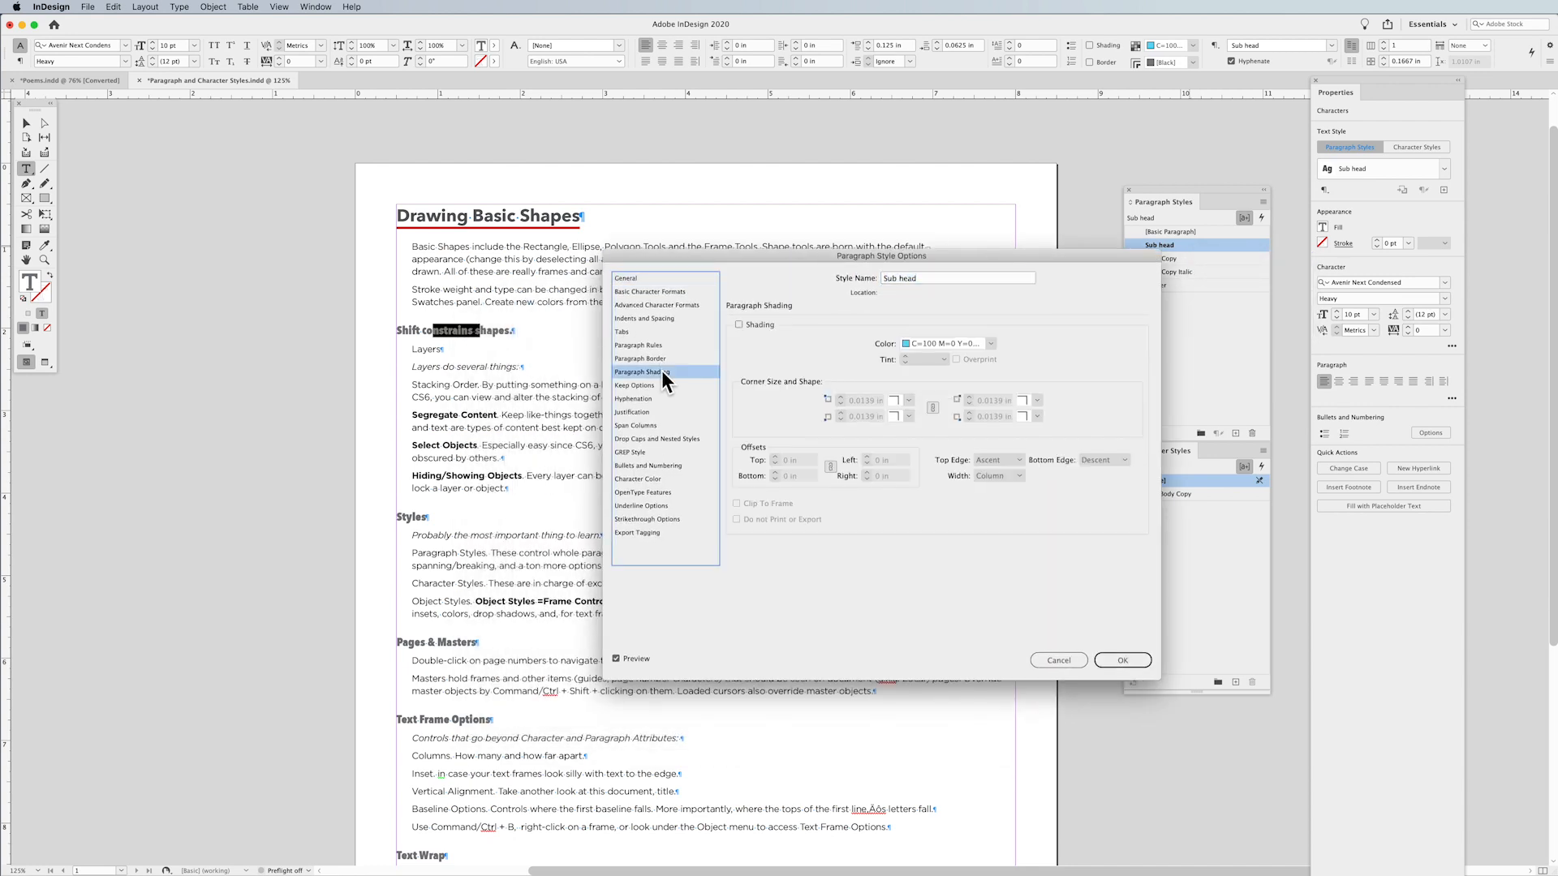
{"action": "left_click", "coordinate": [660, 358]}
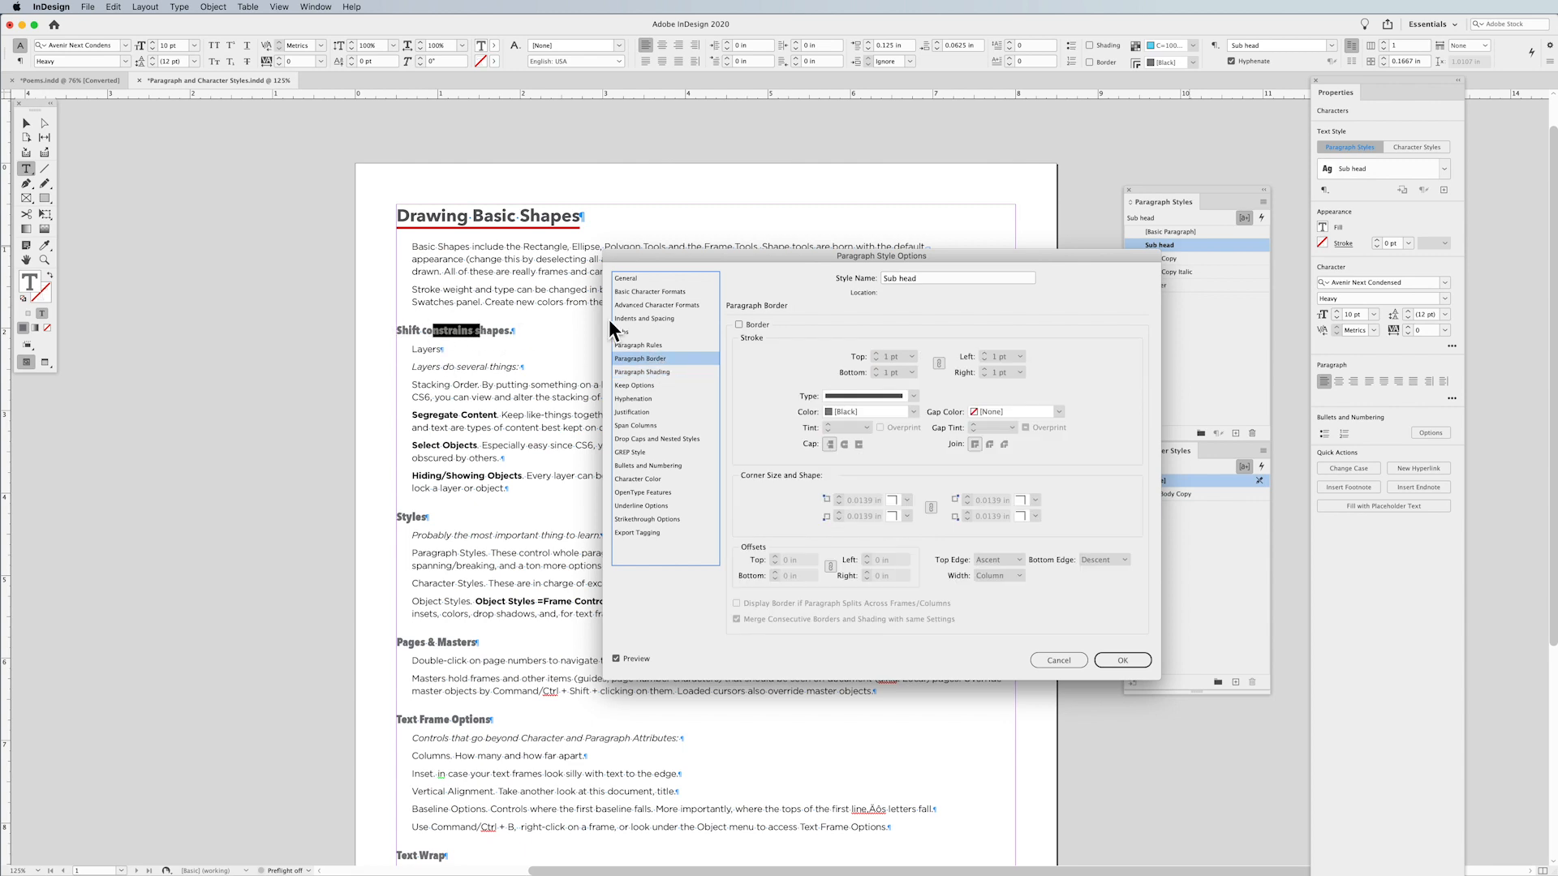
{"action": "left_click", "coordinate": [654, 370]}
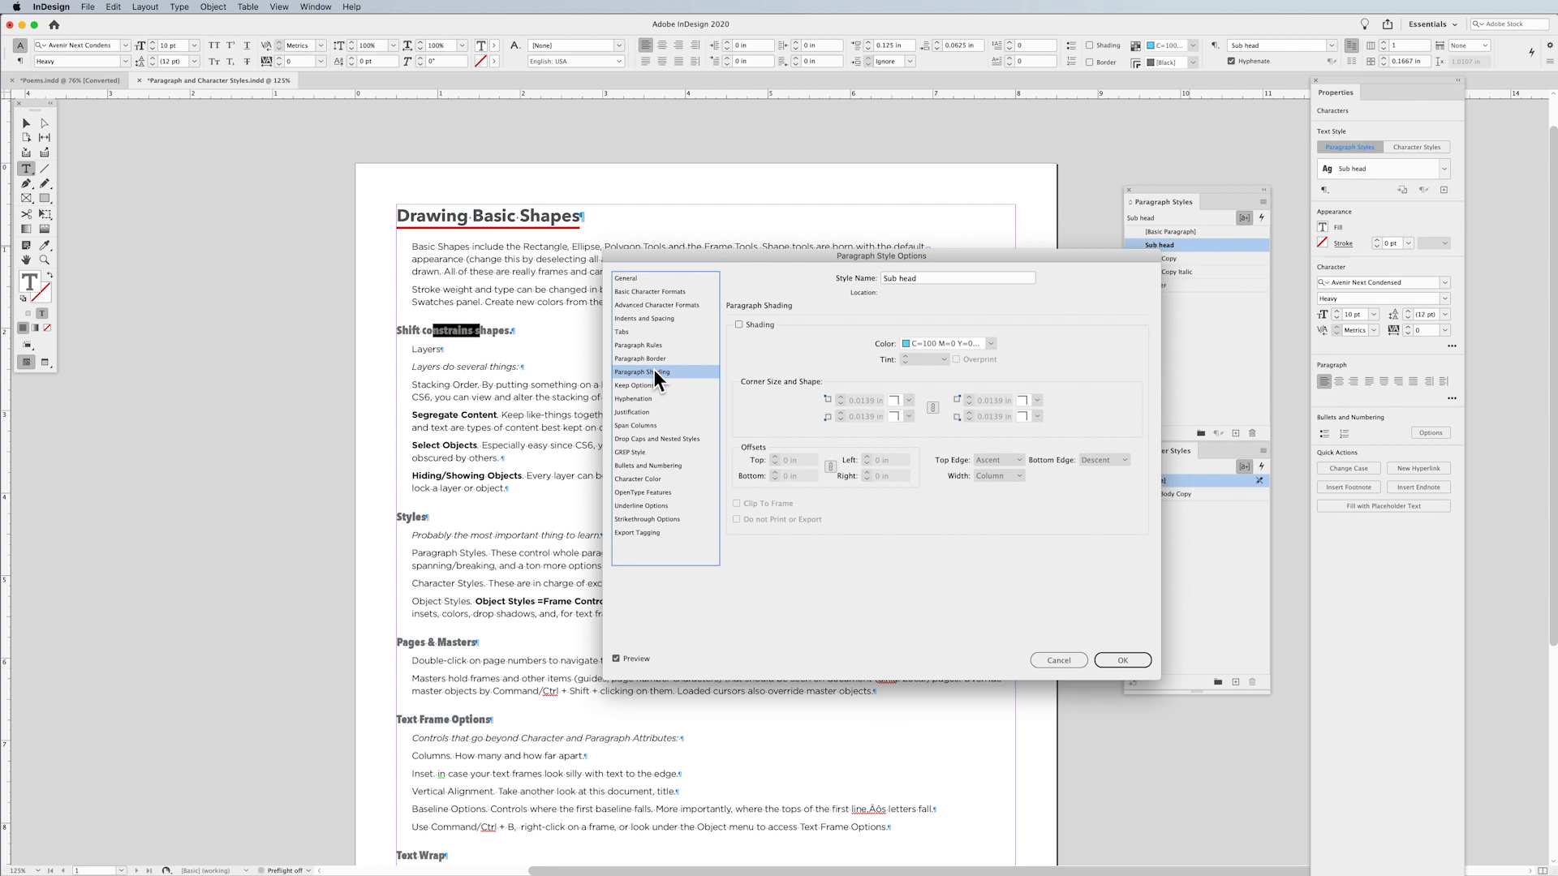
{"action": "left_click", "coordinate": [738, 325]}
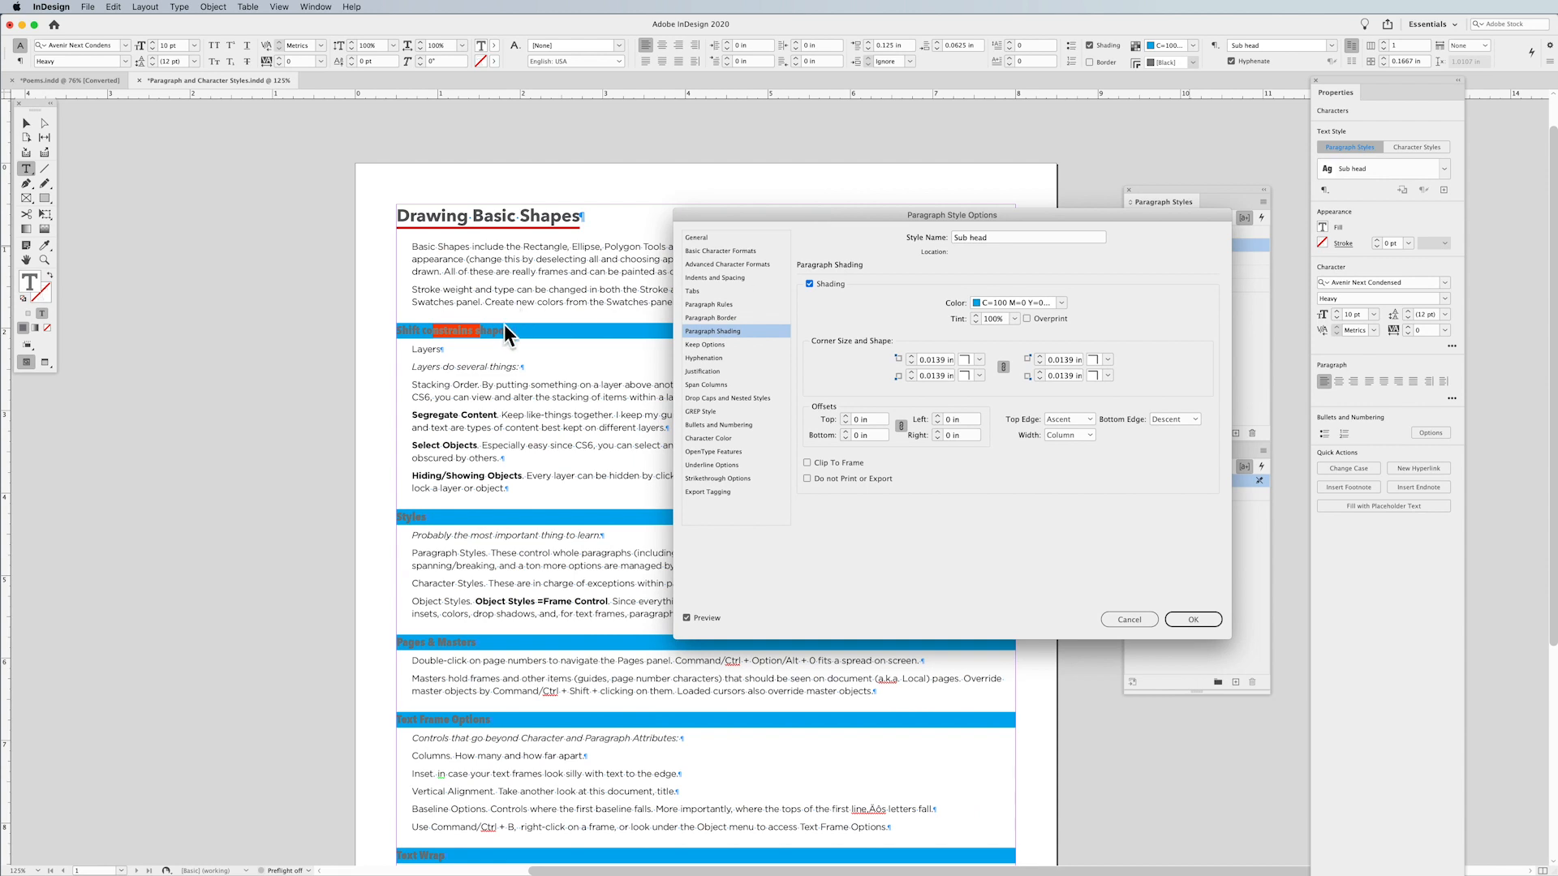
Set the Sub head style's shading tint to 30%, keeping the C=100 M=0 Y=0 K=0 color.
{"action": "left_click", "coordinate": [1059, 301]}
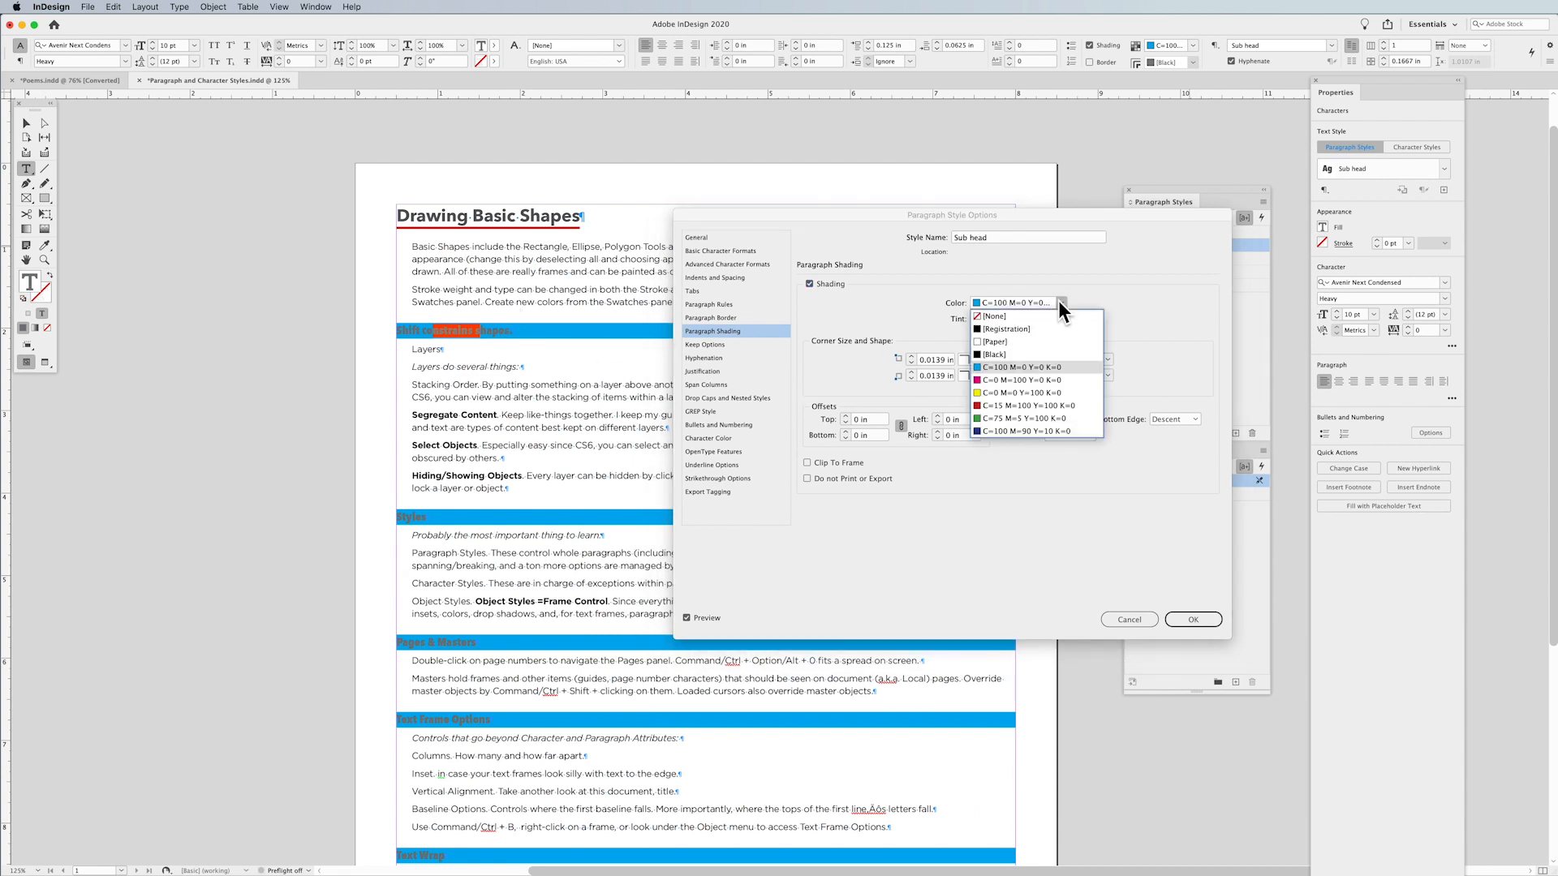
{"action": "left_click", "coordinate": [1058, 300]}
{"action": "left_click_drag", "start_coordinate": [995, 319], "coordinate": [985, 318]}
{"action": "type", "text": "30"}
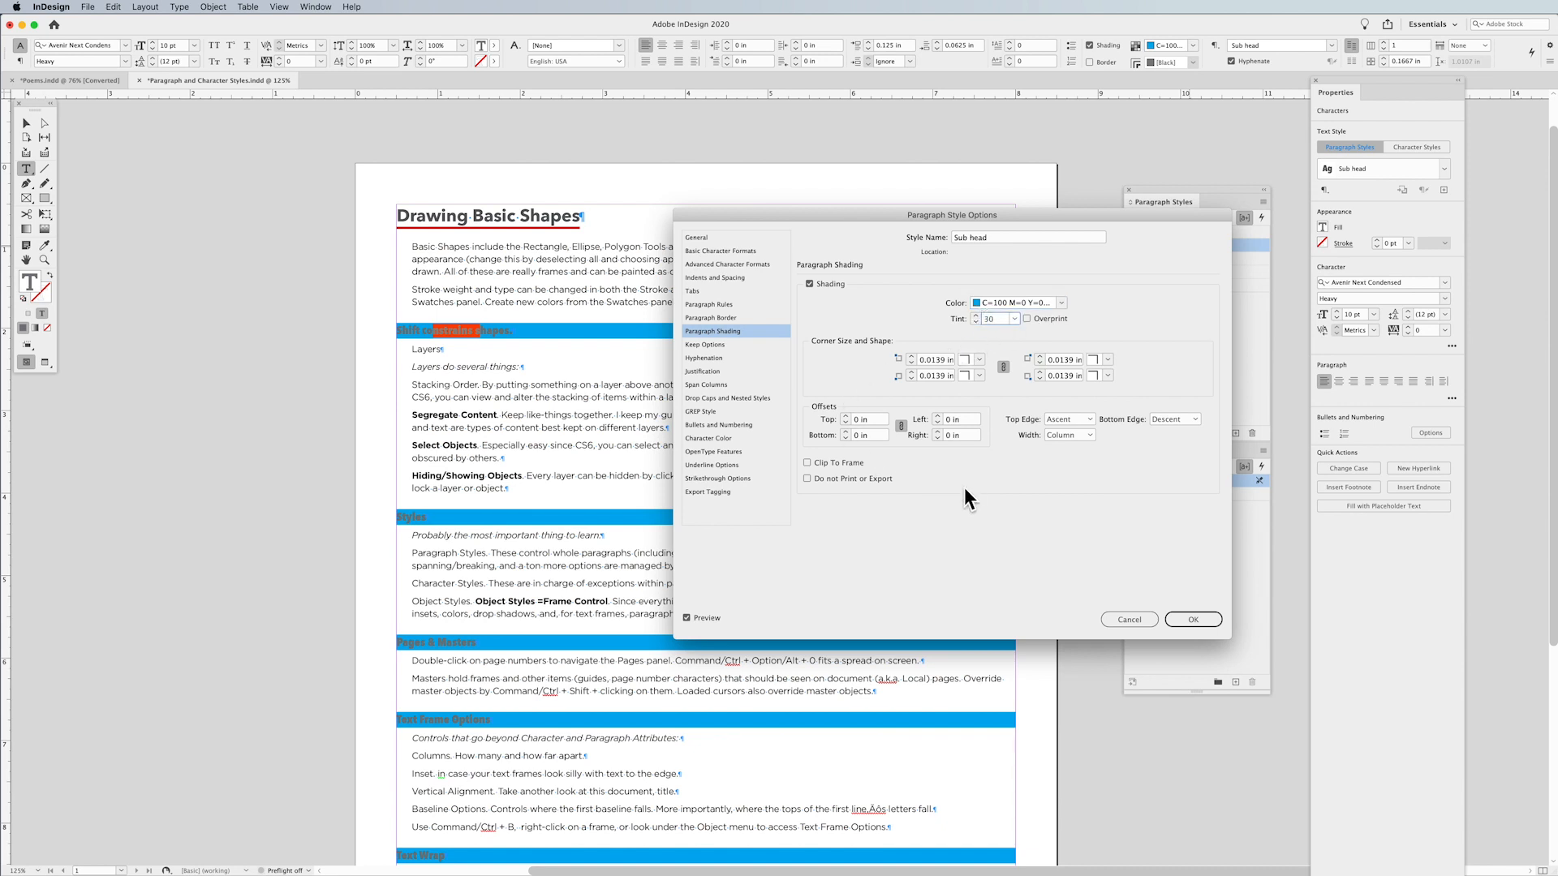
{"action": "left_click", "coordinate": [923, 375]}
Set the shading offsets, unlinked, to 0 in top and bottom, 0.1875 in left and 0.0625 in right, and accept the Sub head style.
{"action": "left_click", "coordinate": [846, 417]}
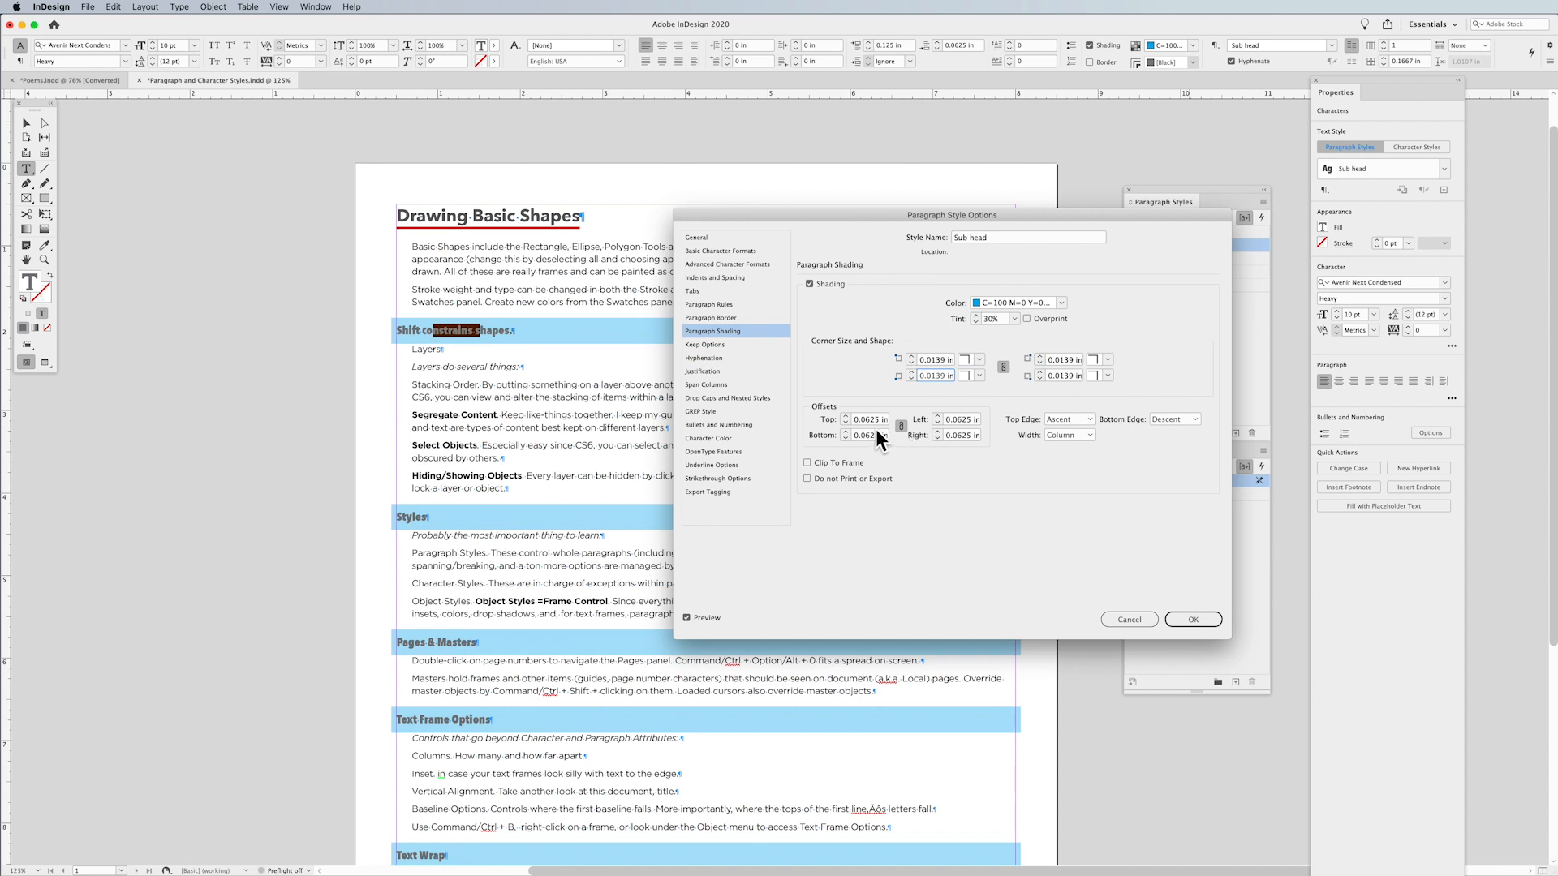
{"action": "left_click", "coordinate": [900, 426]}
{"action": "left_click", "coordinate": [937, 415]}
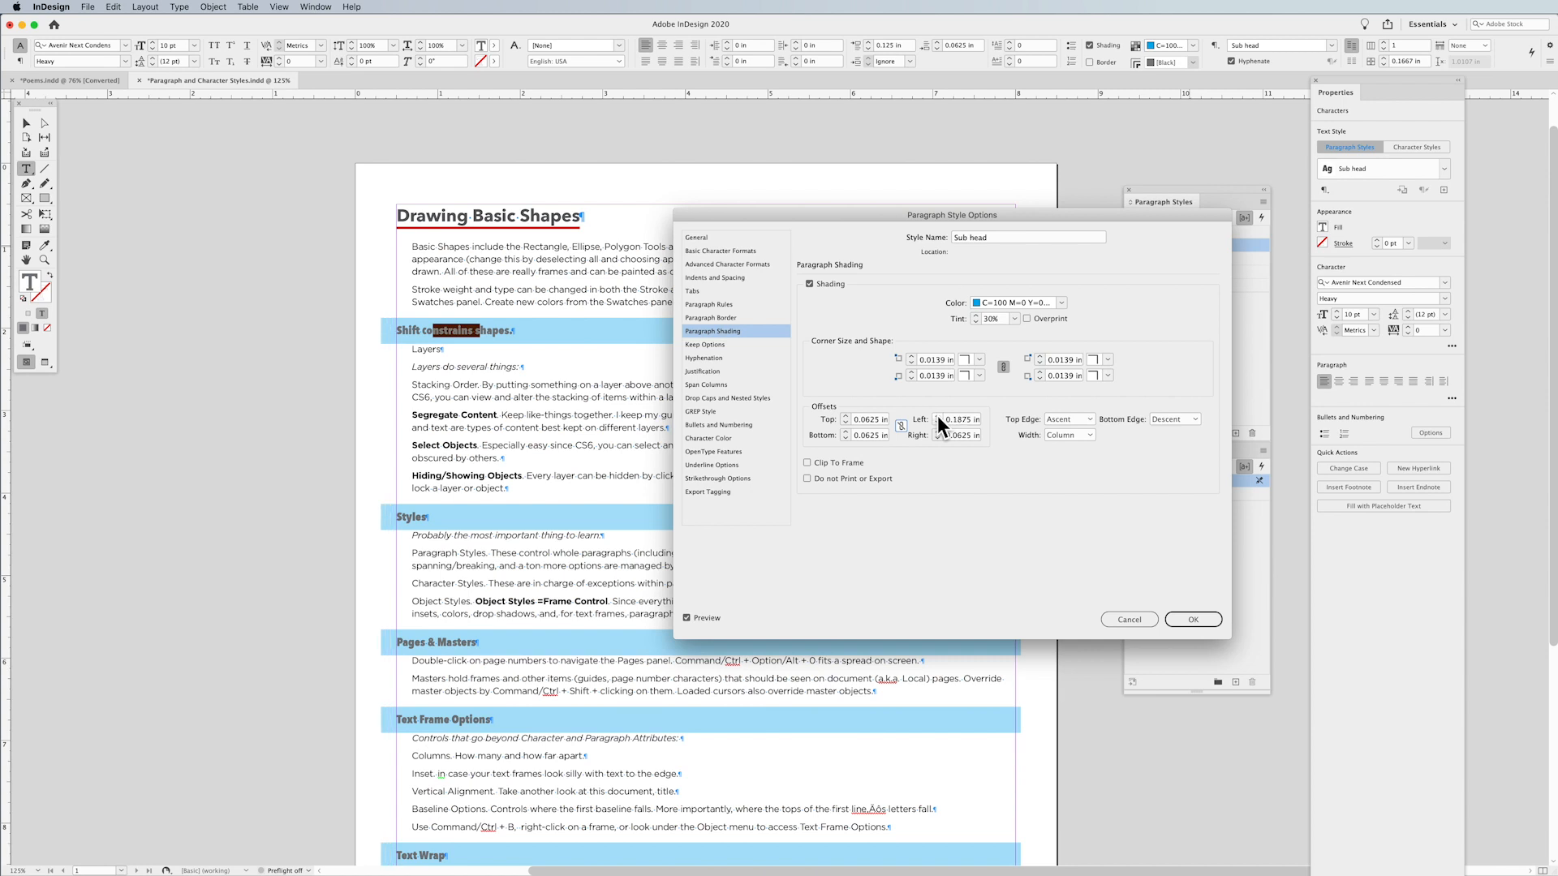
{"action": "left_click", "coordinate": [845, 438]}
{"action": "left_click", "coordinate": [844, 422]}
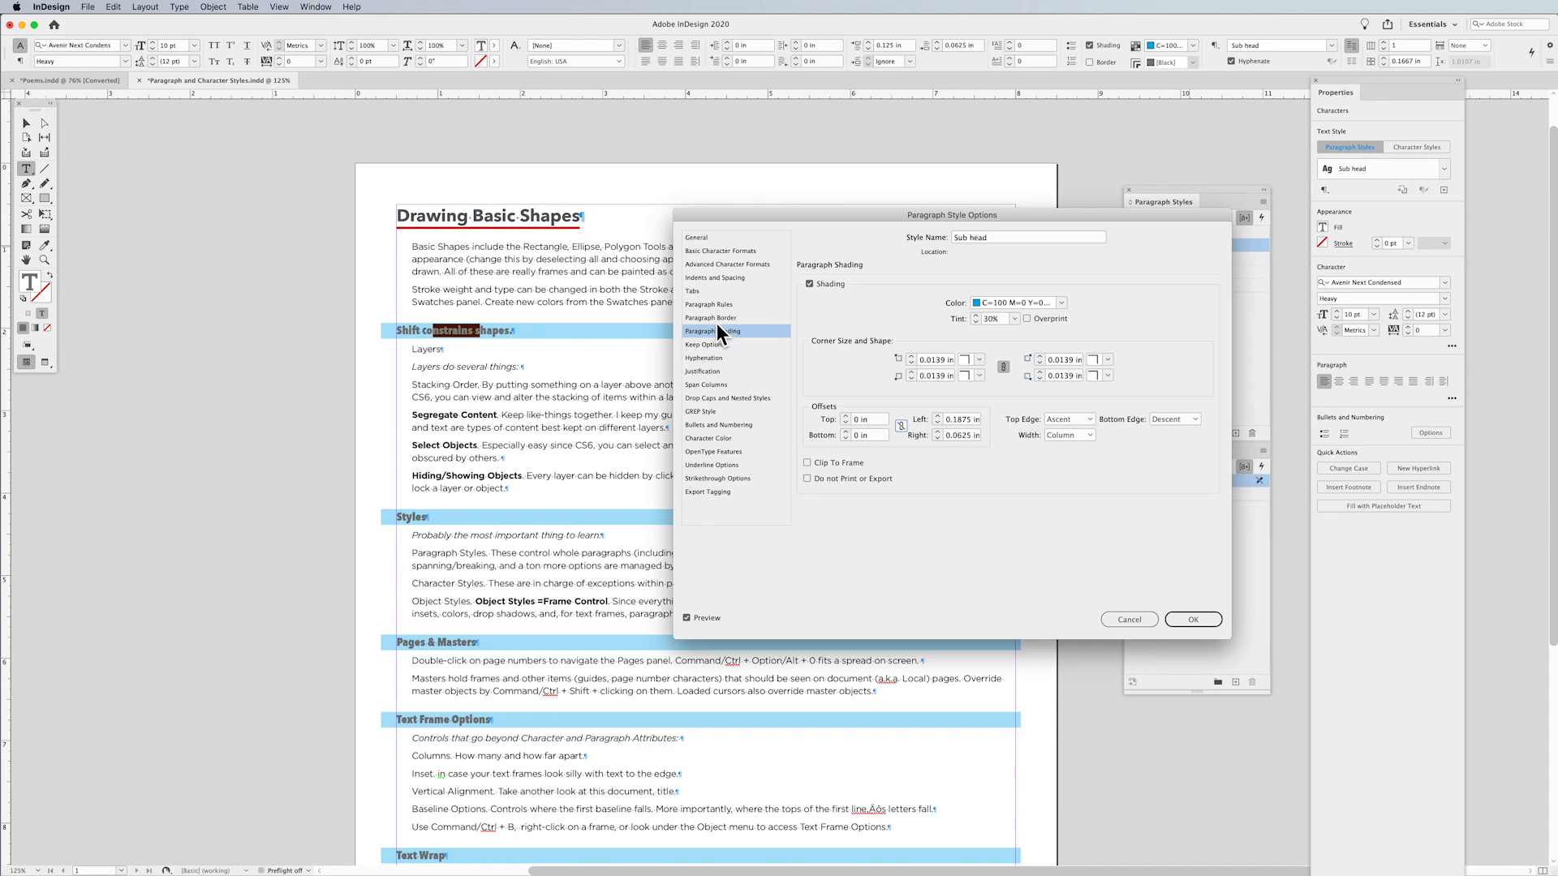
{"action": "left_click", "coordinate": [1190, 619]}
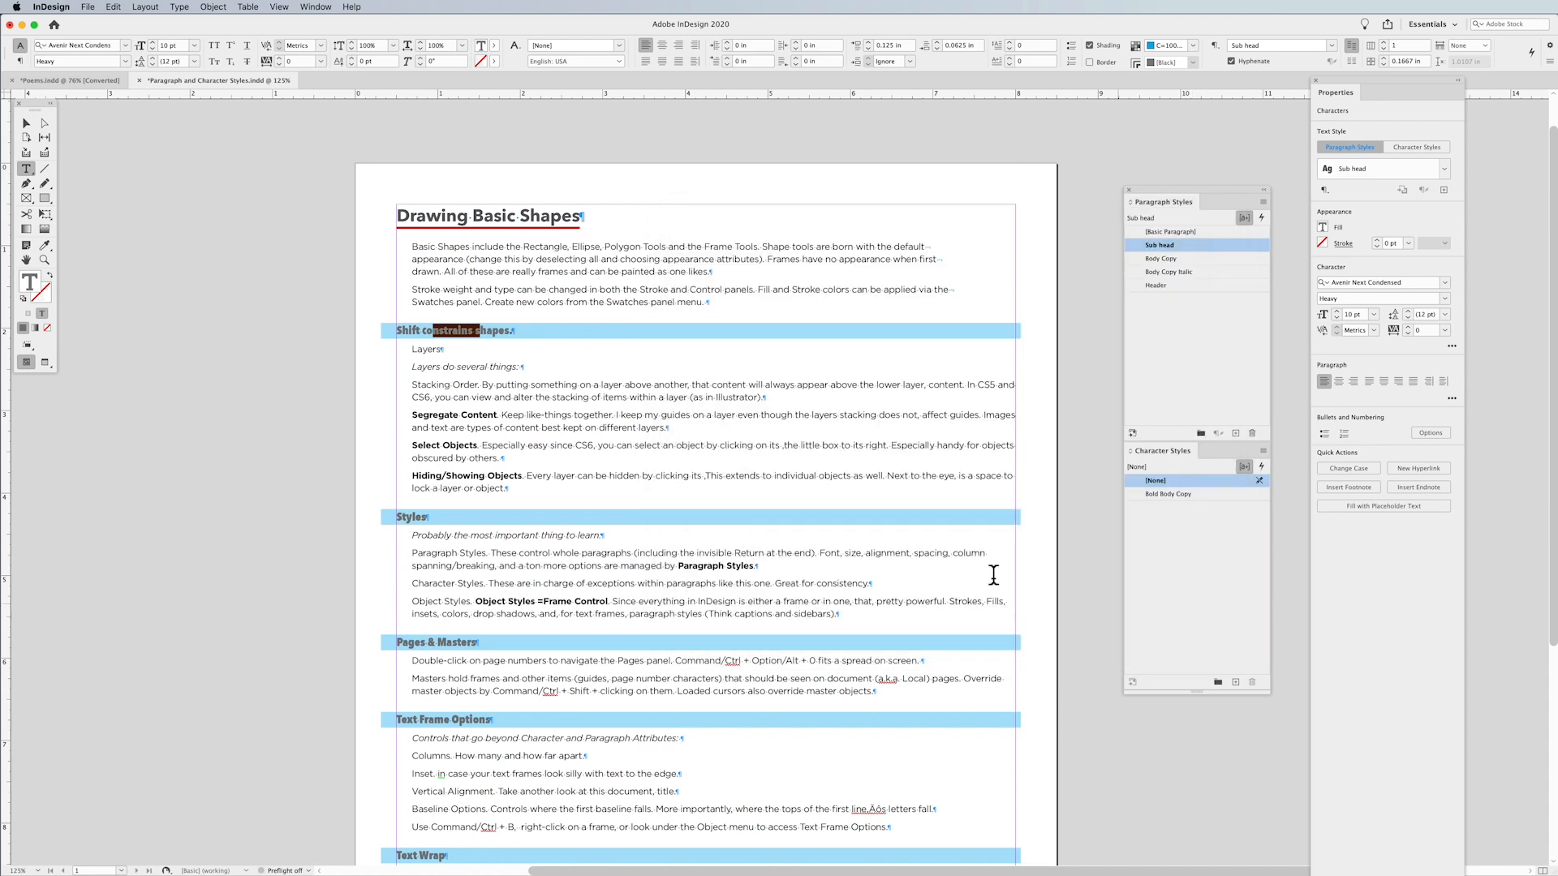
Split the "Shift constrains shapes." subhead into two paragraphs before the word "shapes.".
{"action": "left_click", "coordinate": [475, 330]}
{"action": "key", "text": "Return"}
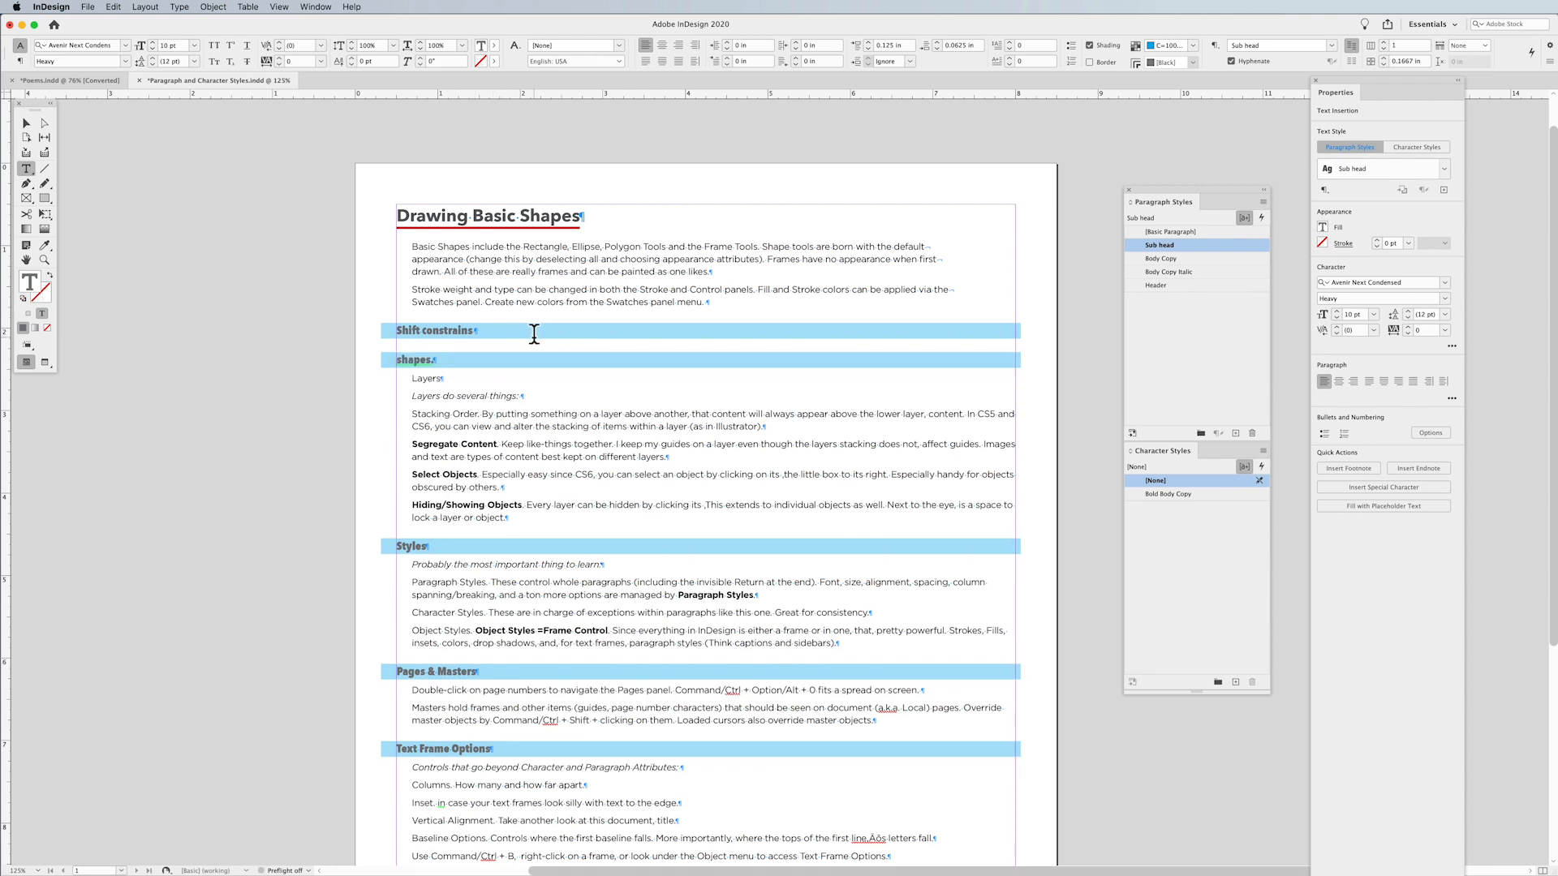
Replace the paragraph break before "shapes." with a forced line break, and rejoin the subhead on a single line.
{"action": "key", "text": "BackSpace"}
{"action": "key", "text": "shift+Return"}
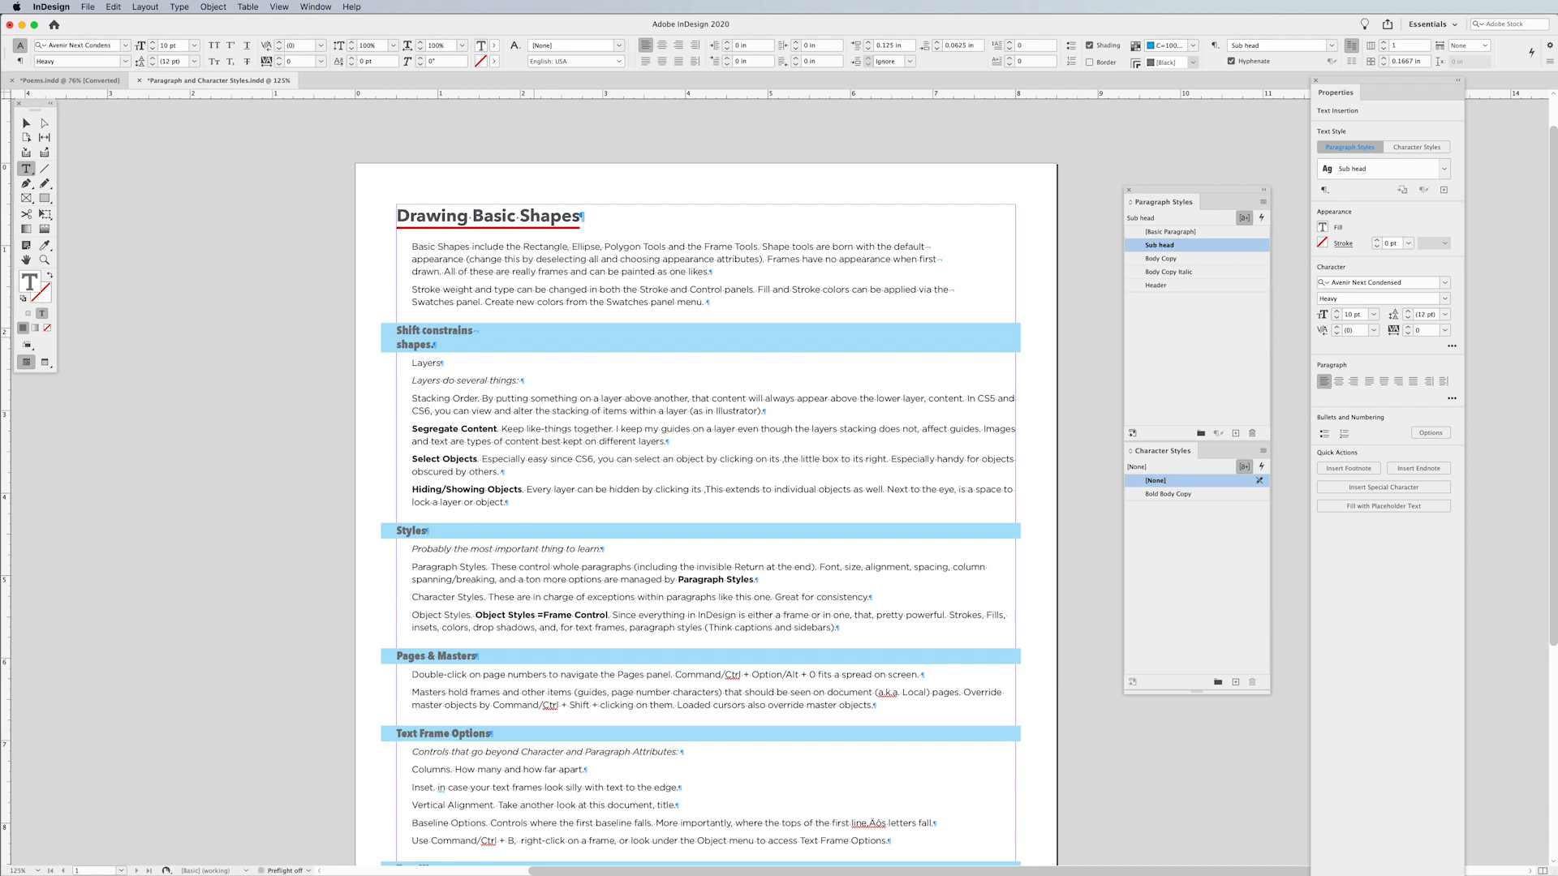
{"action": "key", "text": "BackSpace"}
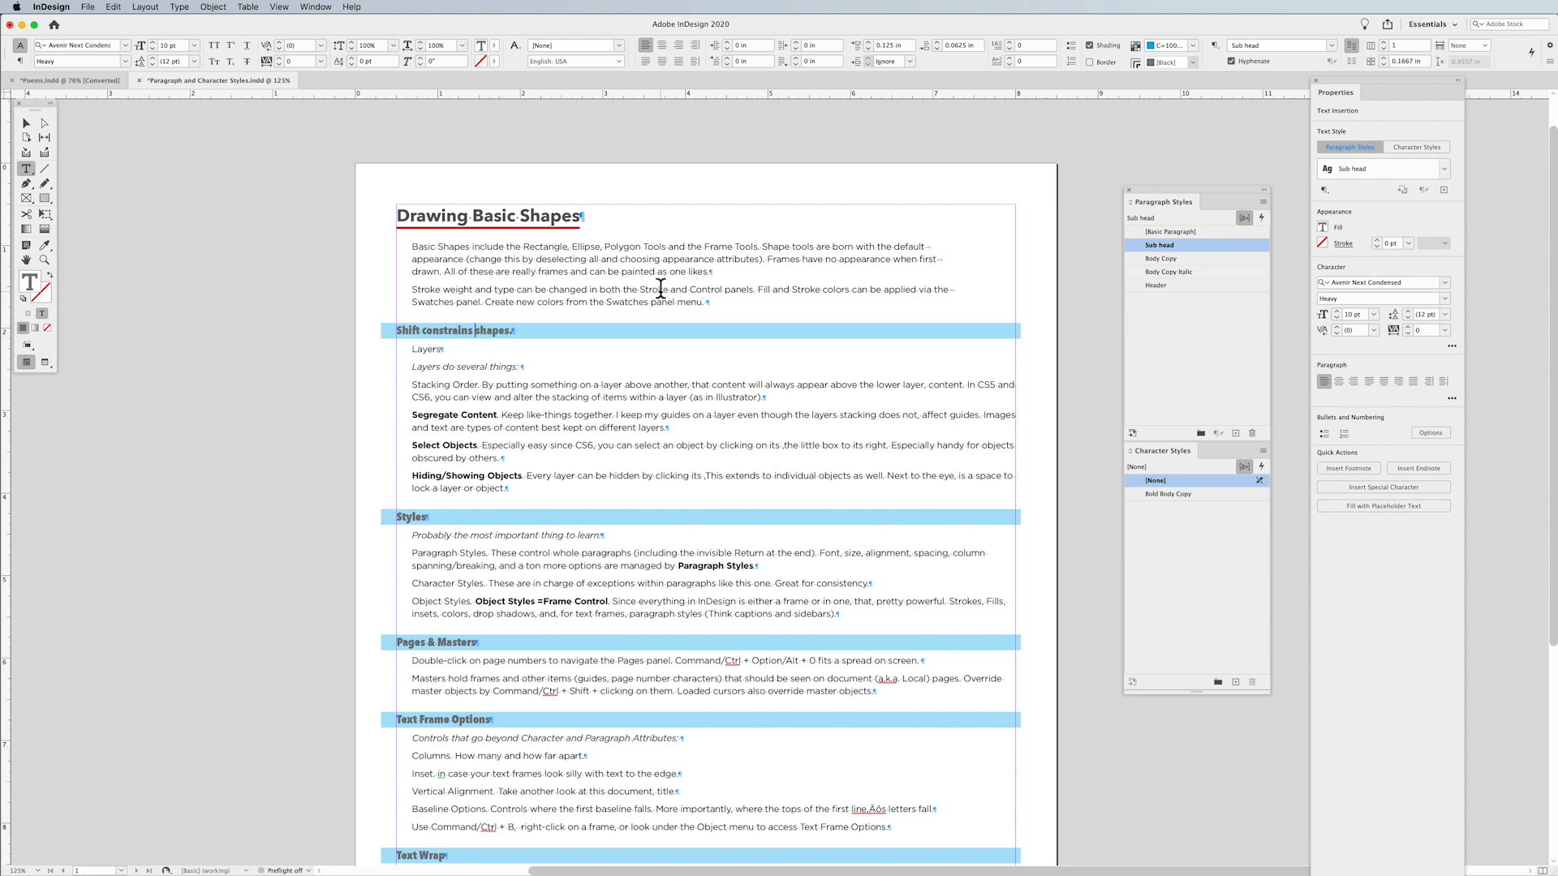
{"action": "left_click_drag", "start_coordinate": [668, 289], "coordinate": [618, 289]}
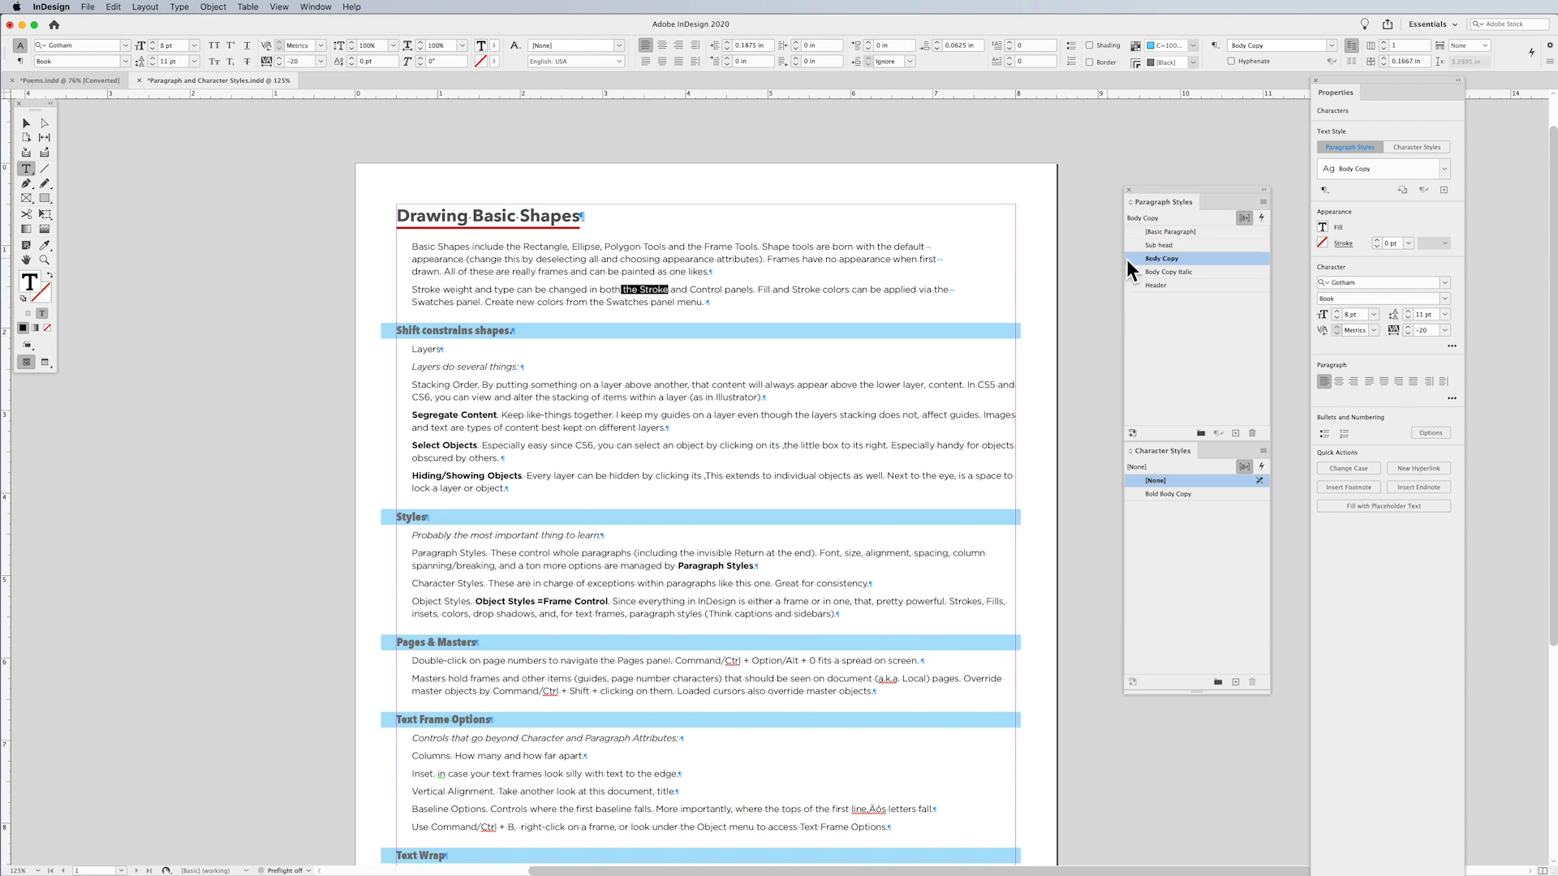
{"action": "left_click", "coordinate": [708, 282]}
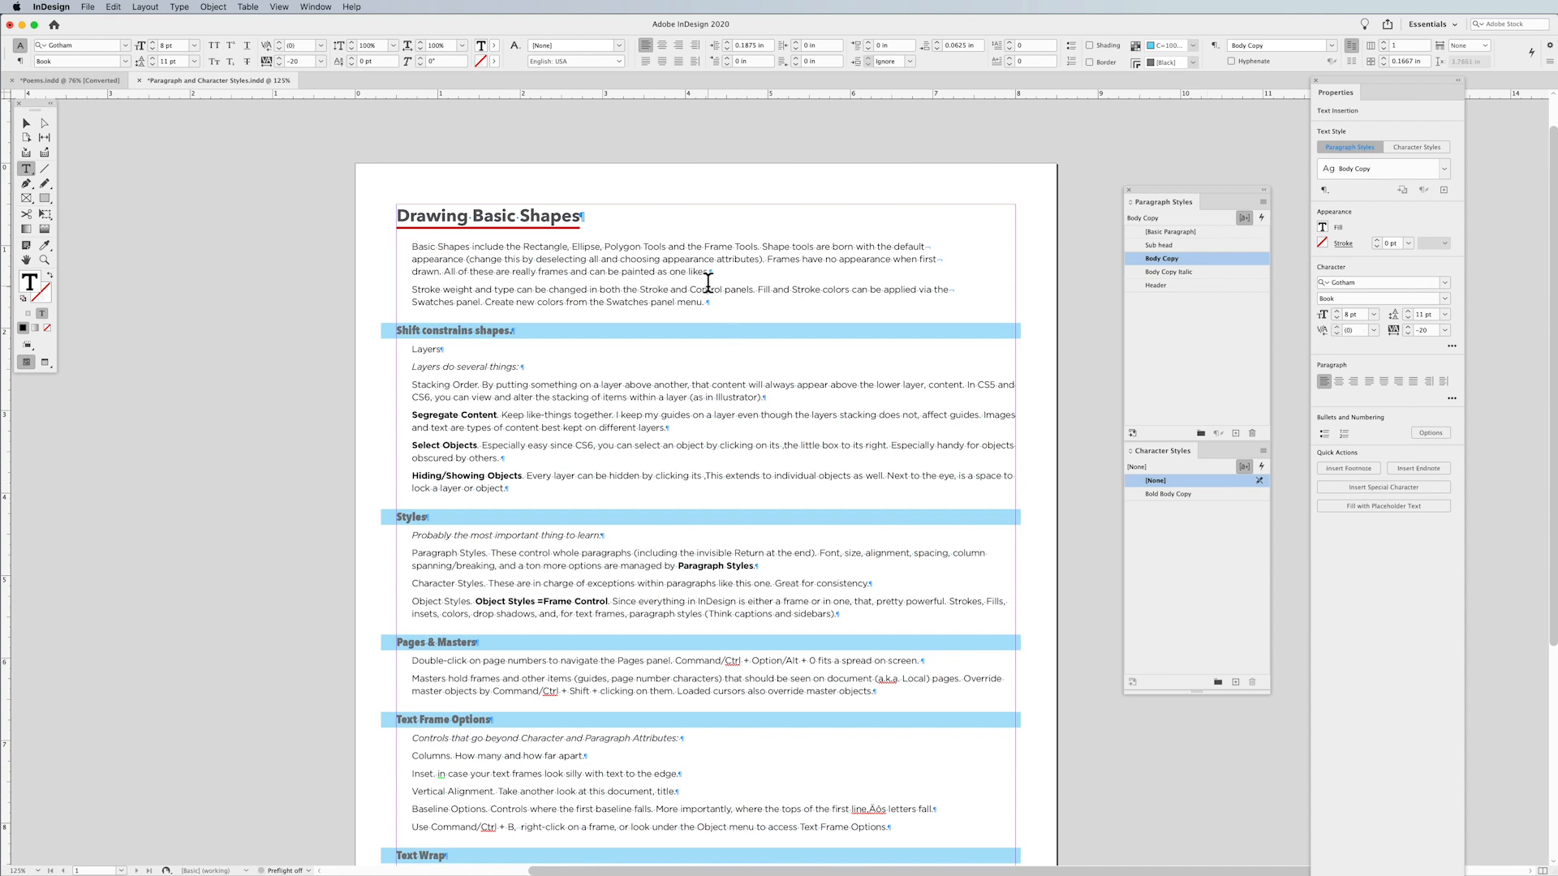
Set the main text frame to two columns after trying three.
{"action": "left_click", "coordinate": [26, 123]}
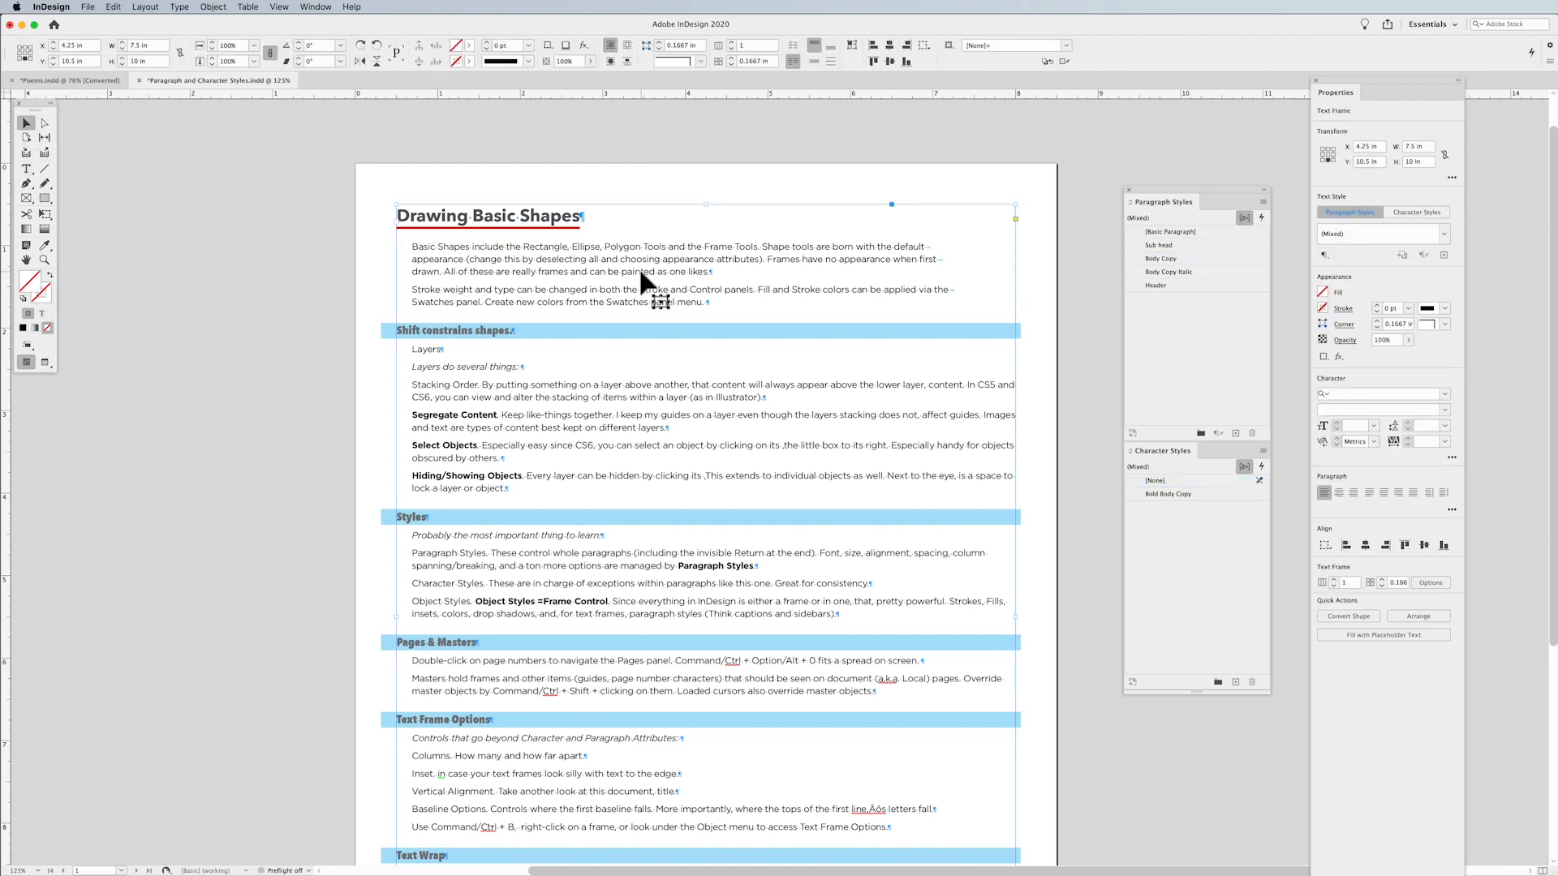
{"action": "left_click", "coordinate": [731, 42]}
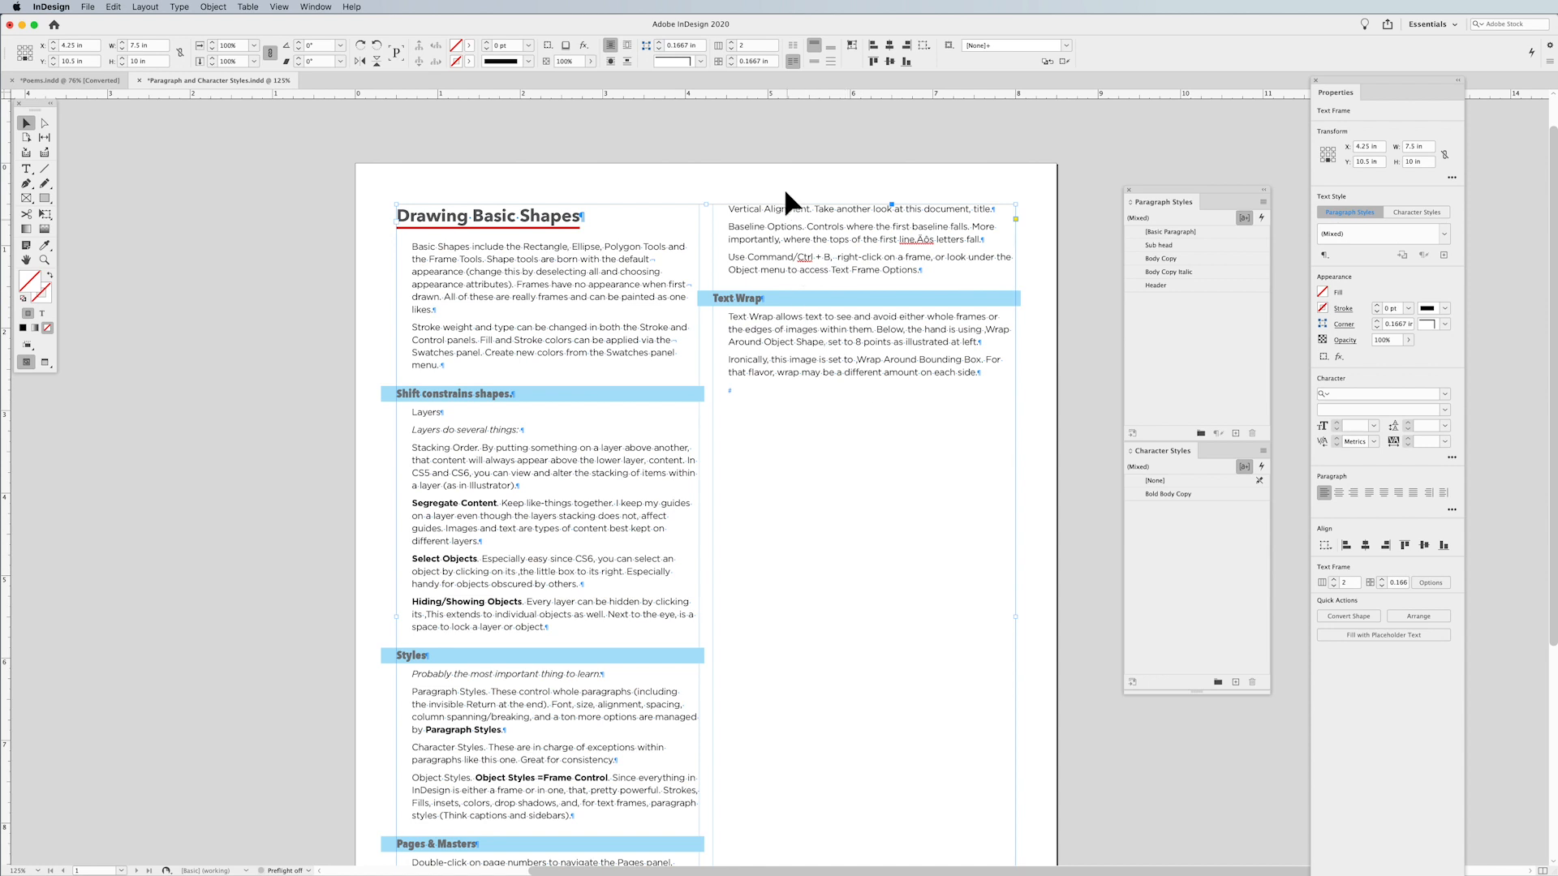
{"action": "left_click", "coordinate": [732, 42]}
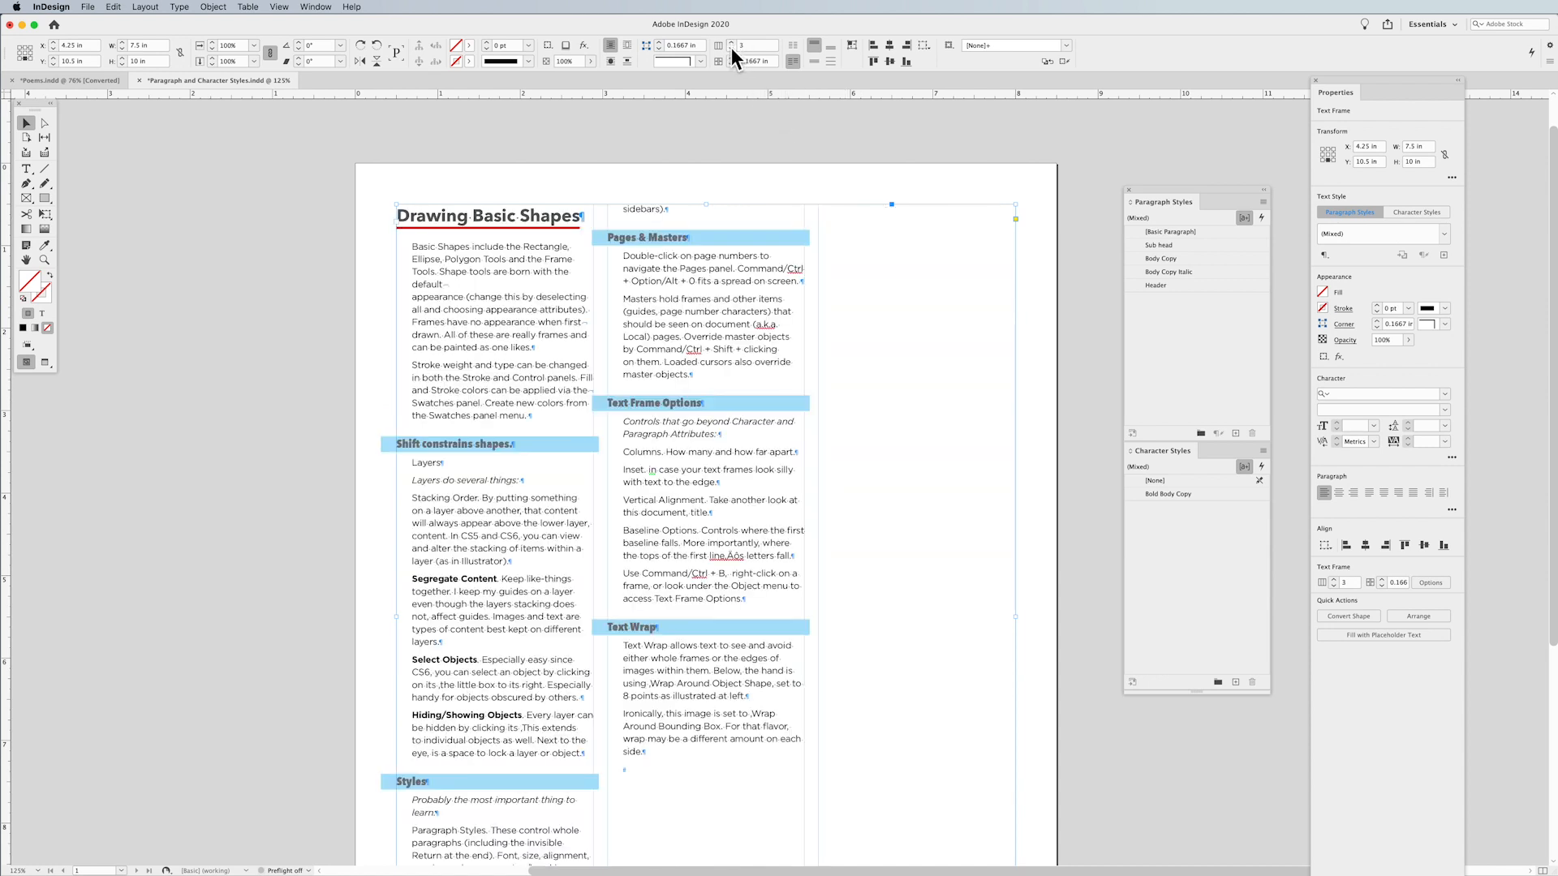
{"action": "left_click", "coordinate": [731, 49]}
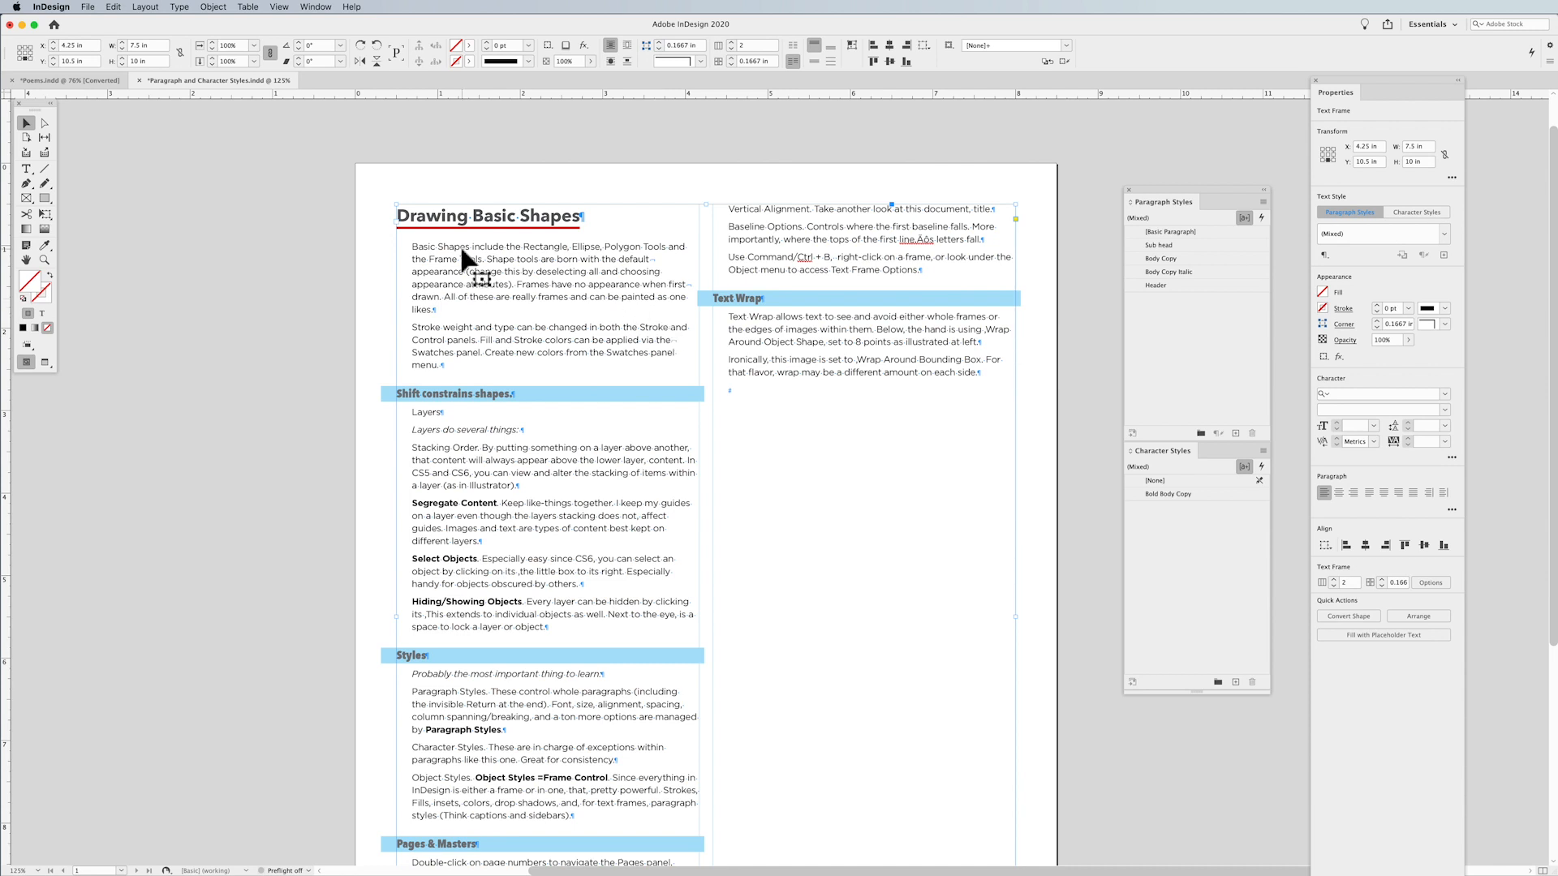
Try moving the "Drawing Basic Shapes" heading out of the main text into a new frame about 7.13 in wide and 0.77 in tall.
{"action": "triple_click", "coordinate": [561, 223]}
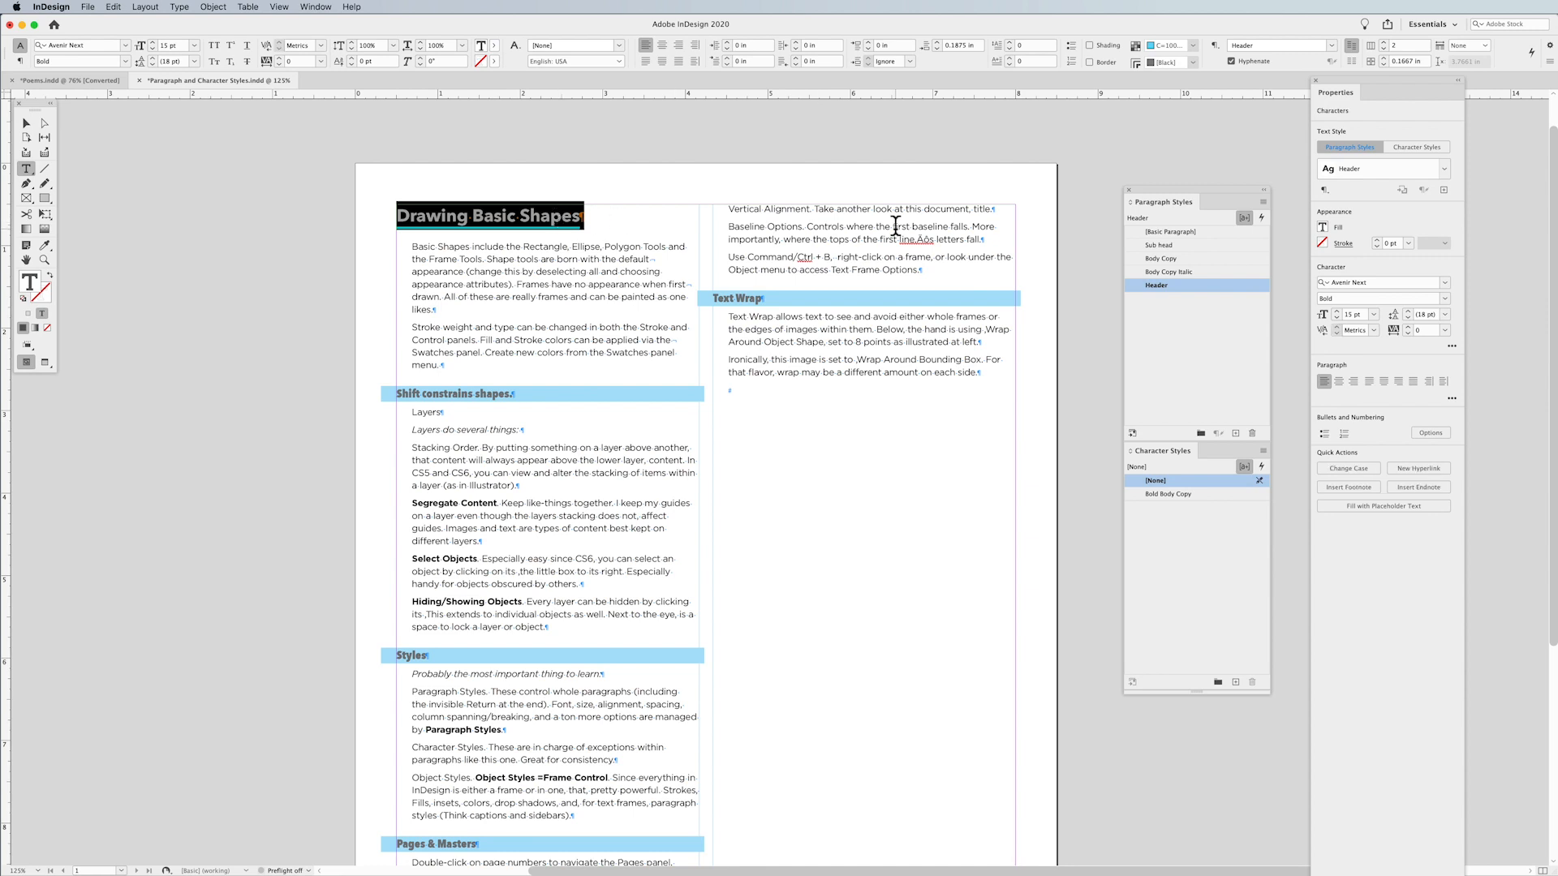
{"action": "left_click", "coordinate": [580, 241]}
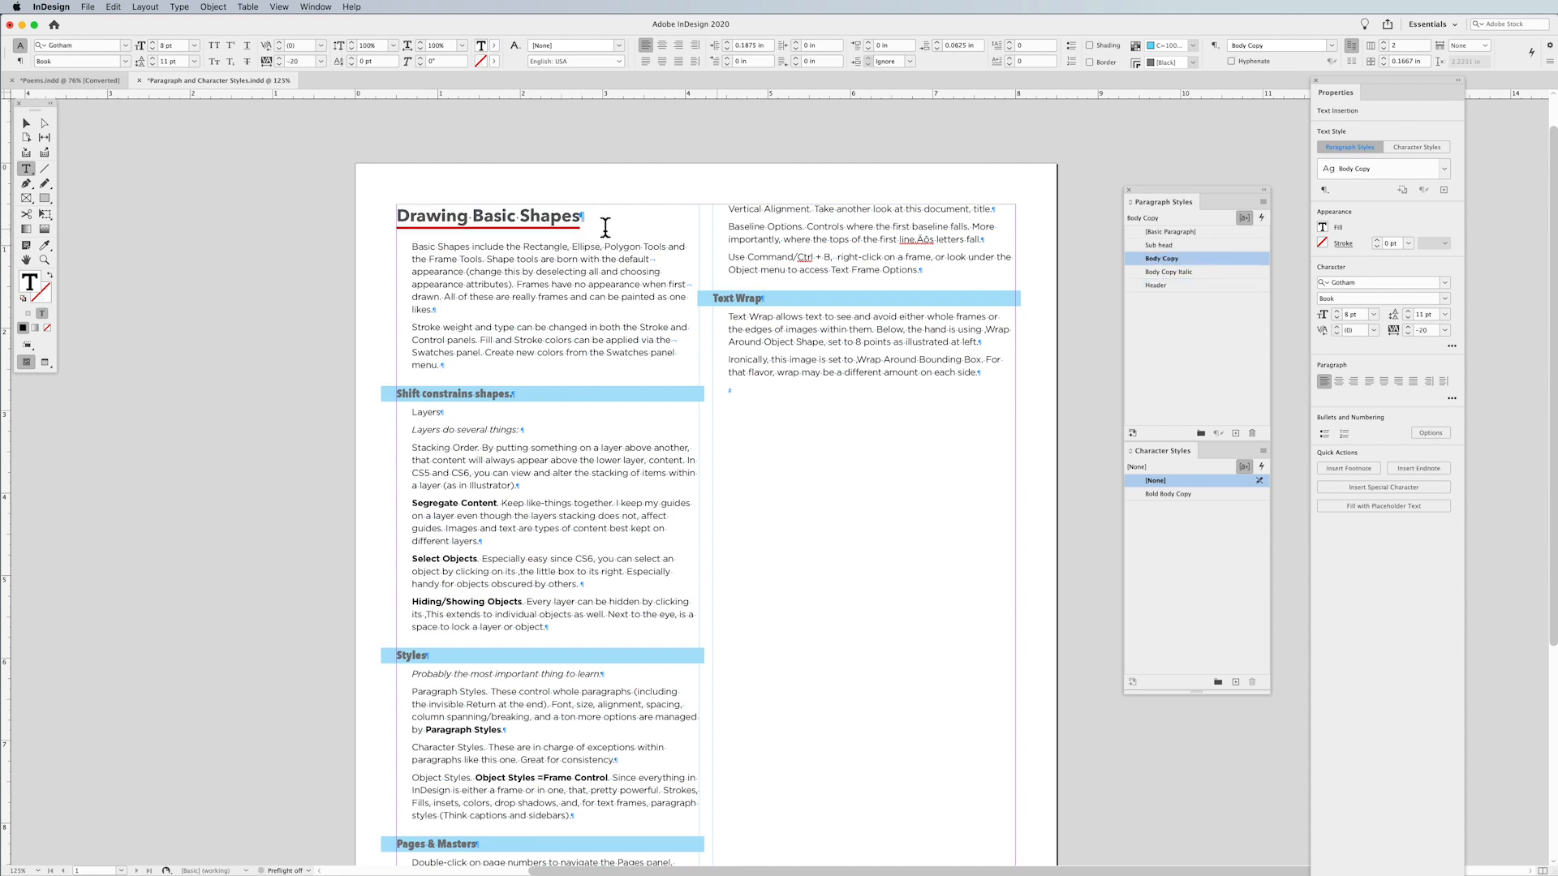
{"action": "left_click_drag", "start_coordinate": [398, 216], "coordinate": [595, 218]}
{"action": "key", "text": "super+c"}
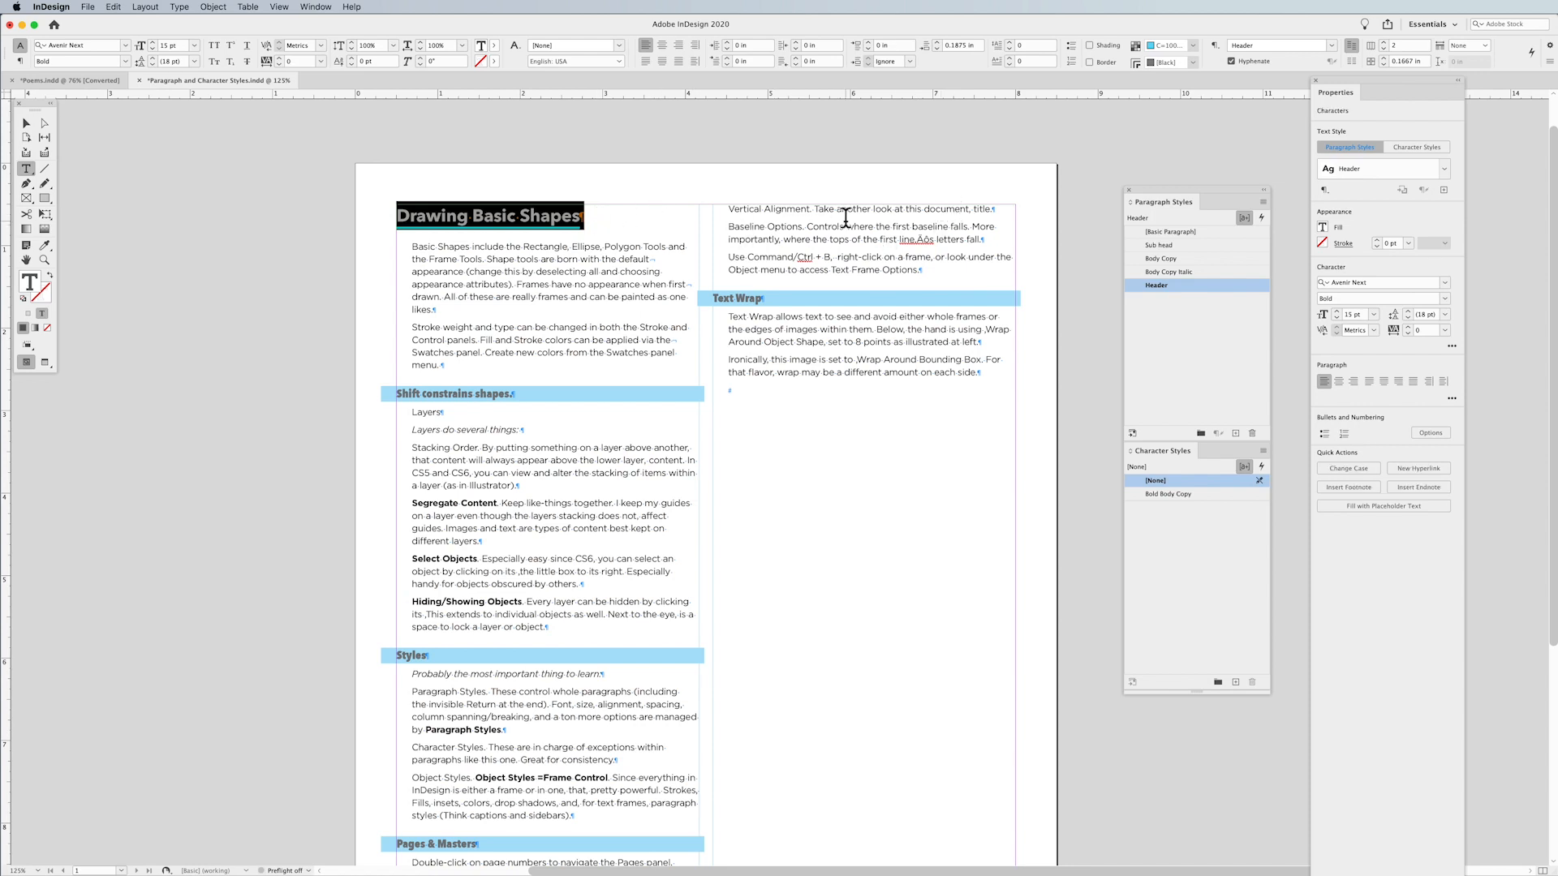
{"action": "key", "text": "BackSpace"}
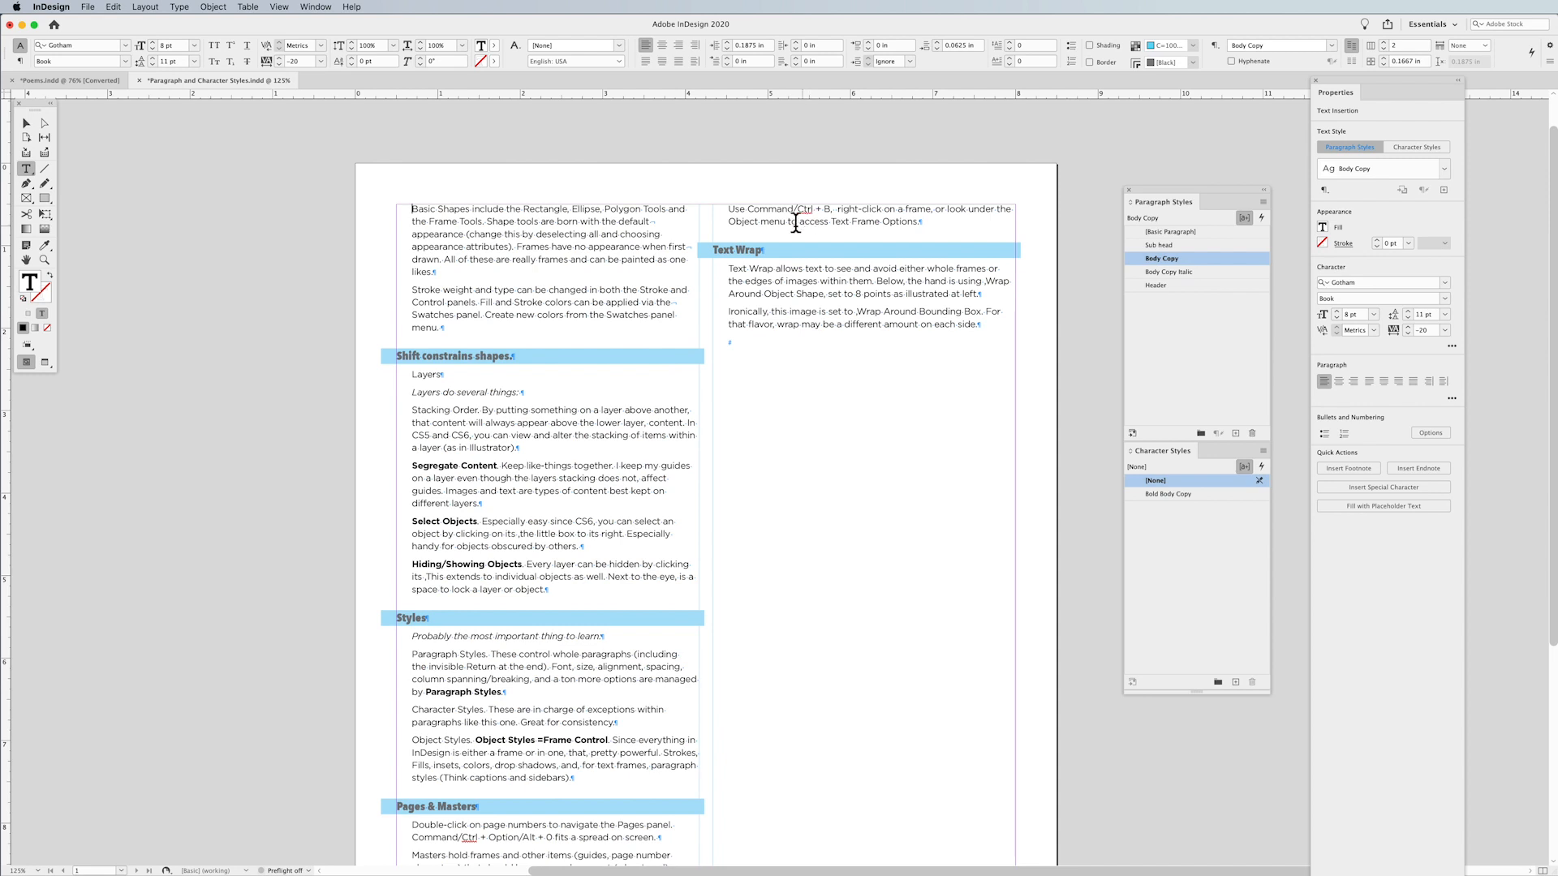
{"action": "left_click_drag", "start_coordinate": [415, 124], "coordinate": [1002, 185]}
{"action": "key", "text": "super+v"}
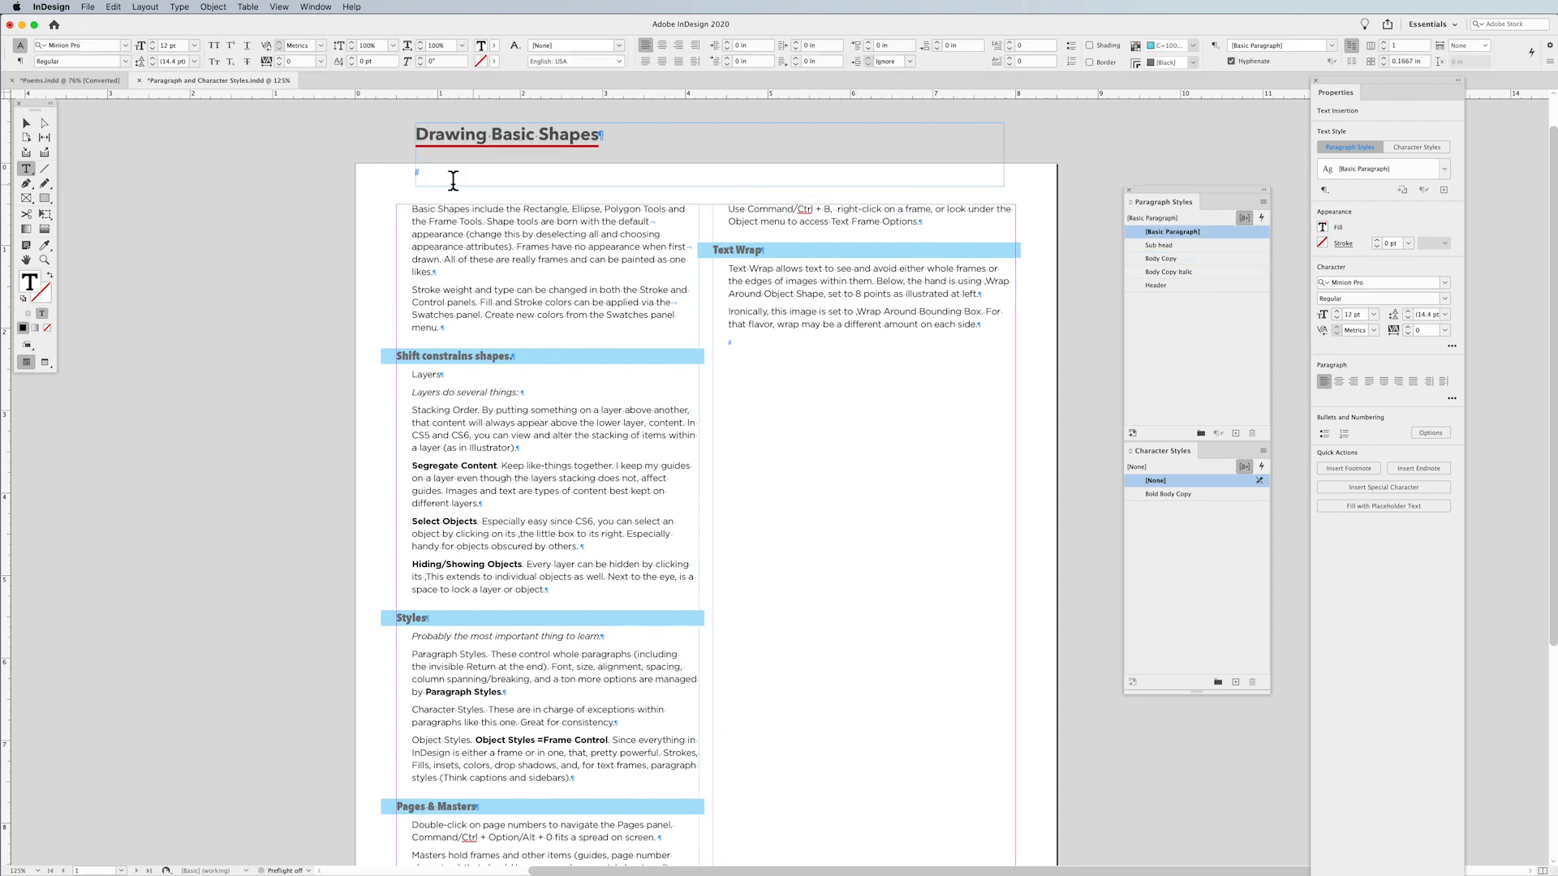
Remove the empty paragraph below the pasted heading and try positioning the frame over the columns near the page's upper edge.
{"action": "key", "text": "BackSpace"}
{"action": "left_click", "coordinate": [26, 123]}
{"action": "mouse_move", "coordinate": [513, 156]}
{"action": "left_mouse_down"}
{"action": "mouse_move", "coordinate": [734, 173]}
{"action": "mouse_move", "coordinate": [677, 180]}
{"action": "mouse_move", "coordinate": [690, 205]}
{"action": "left_mouse_up"}
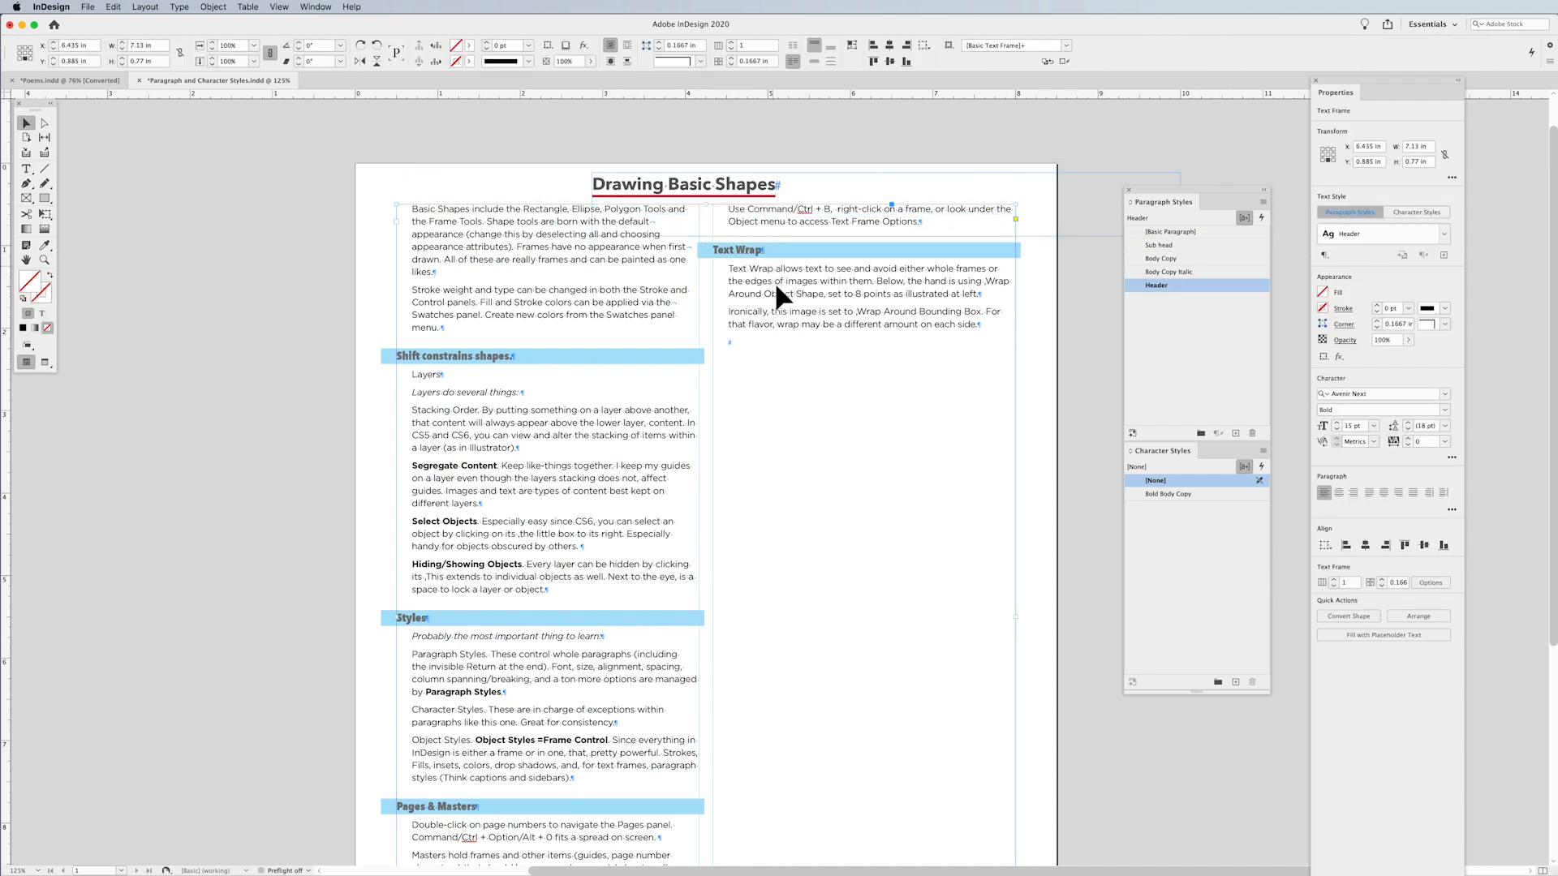
{"action": "left_click_drag", "start_coordinate": [759, 198], "coordinate": [752, 192]}
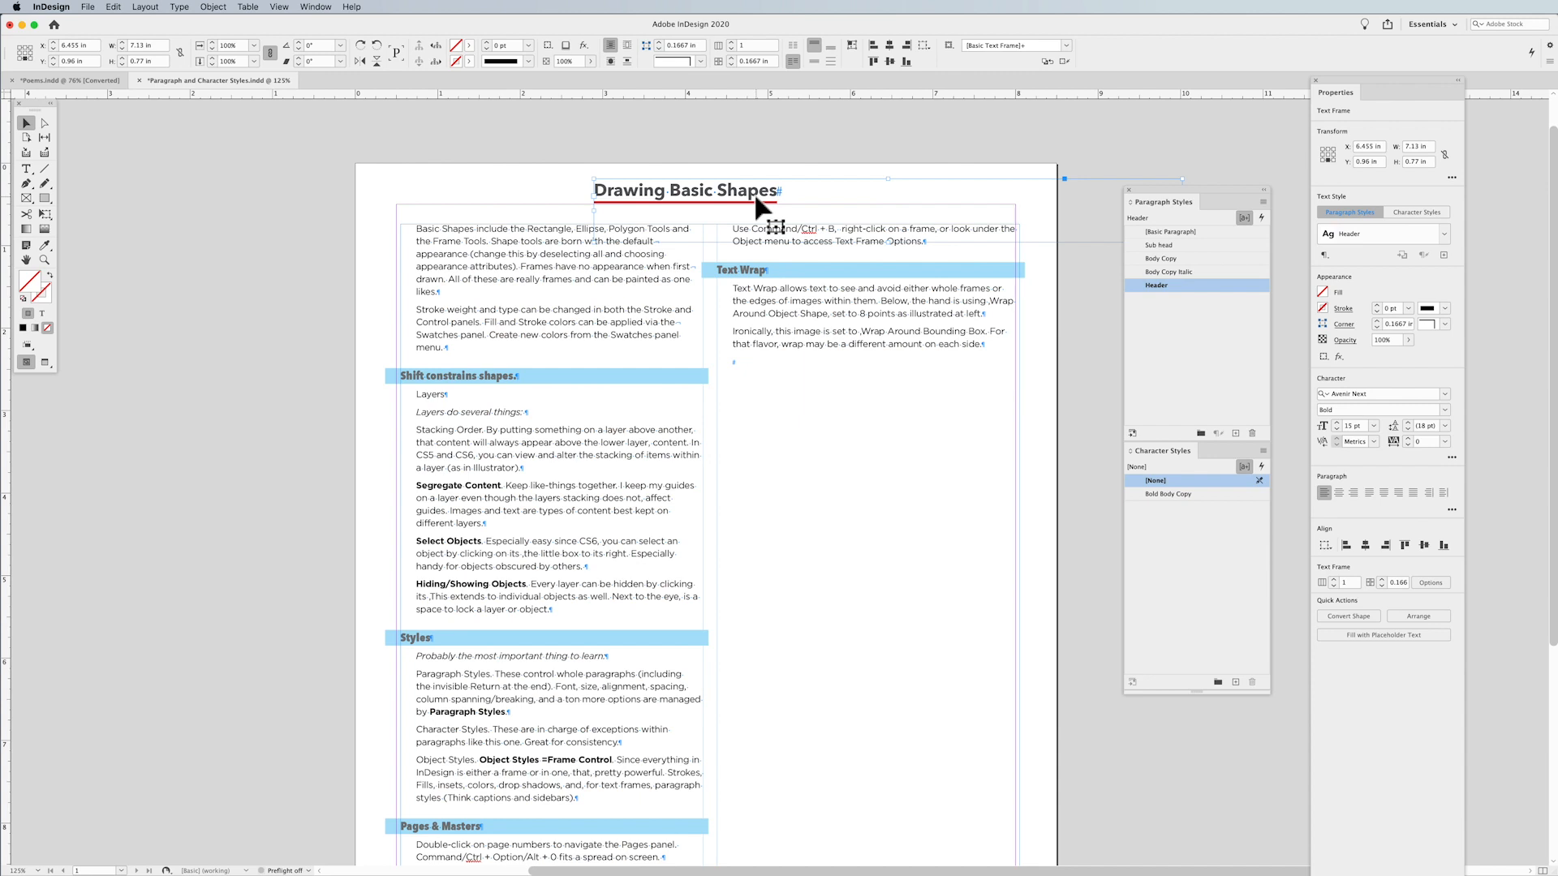
Undo the separate heading frame and the cut so the heading is back in the two-column text frame.
{"action": "key", "text": "super+z"}
{"action": "key", "text": "super+z"}
{"action": "key", "text": "super+z"}
{"action": "key", "text": "super+z"}
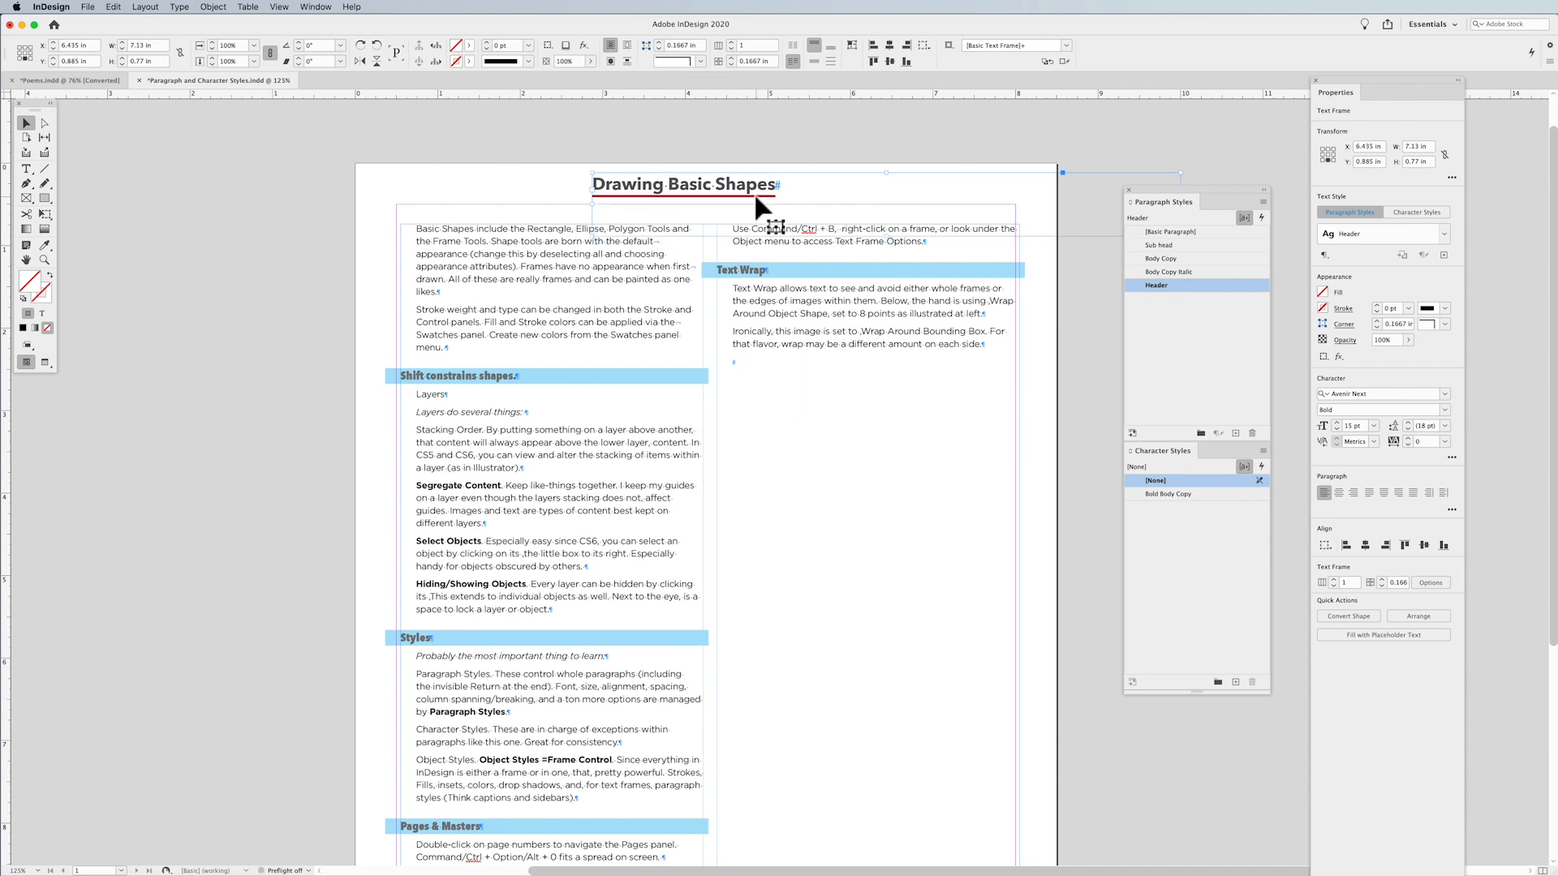
{"action": "key", "text": "super+z"}
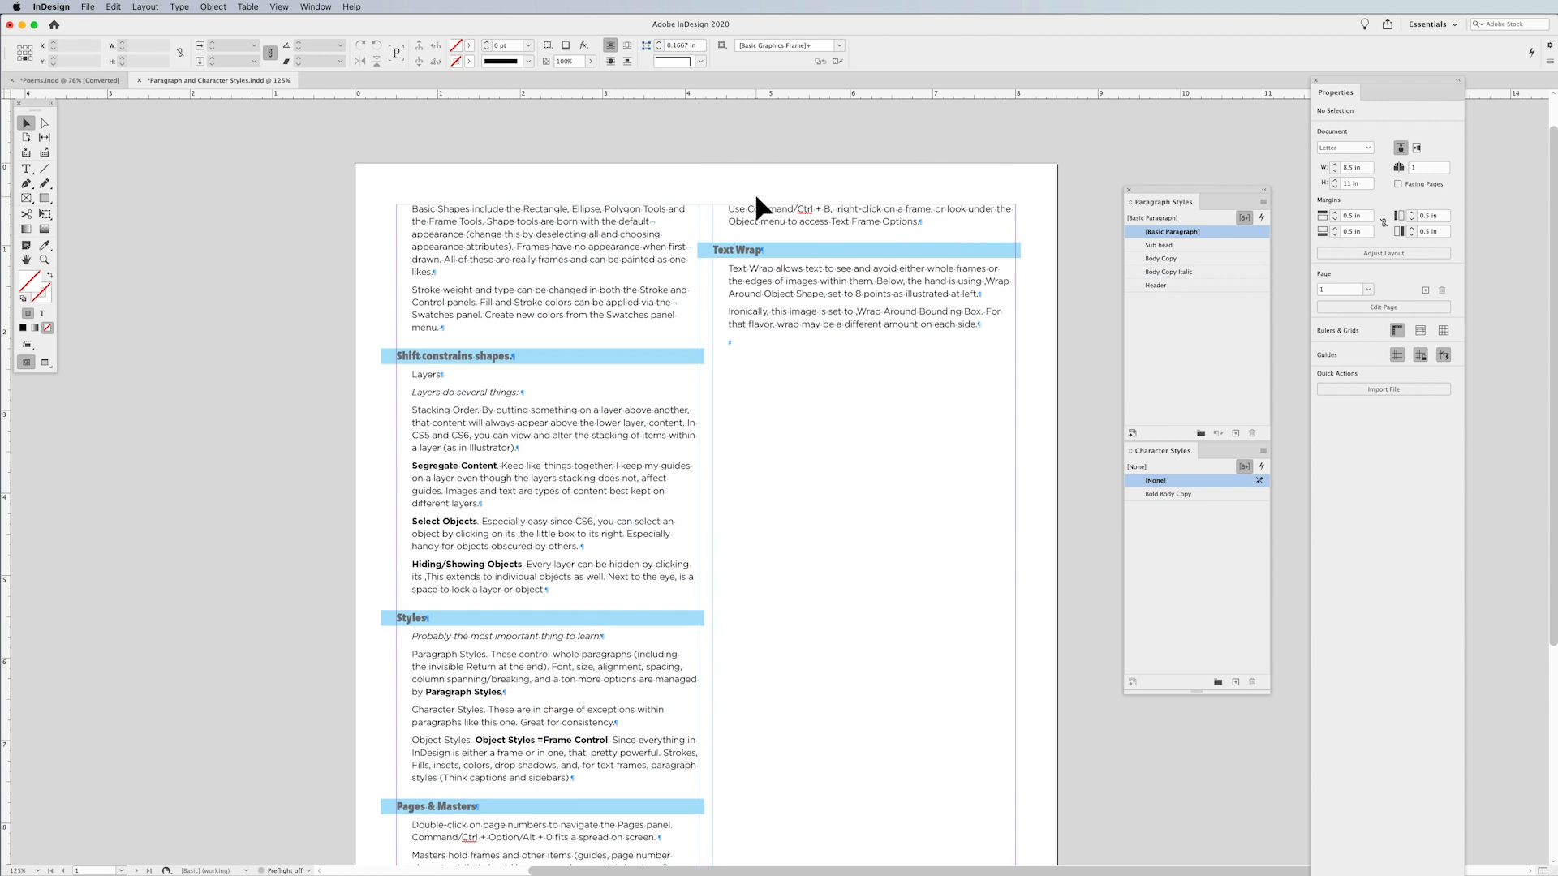
{"action": "key", "text": "super+shift+z"}
{"action": "key", "text": "super+shift+z"}
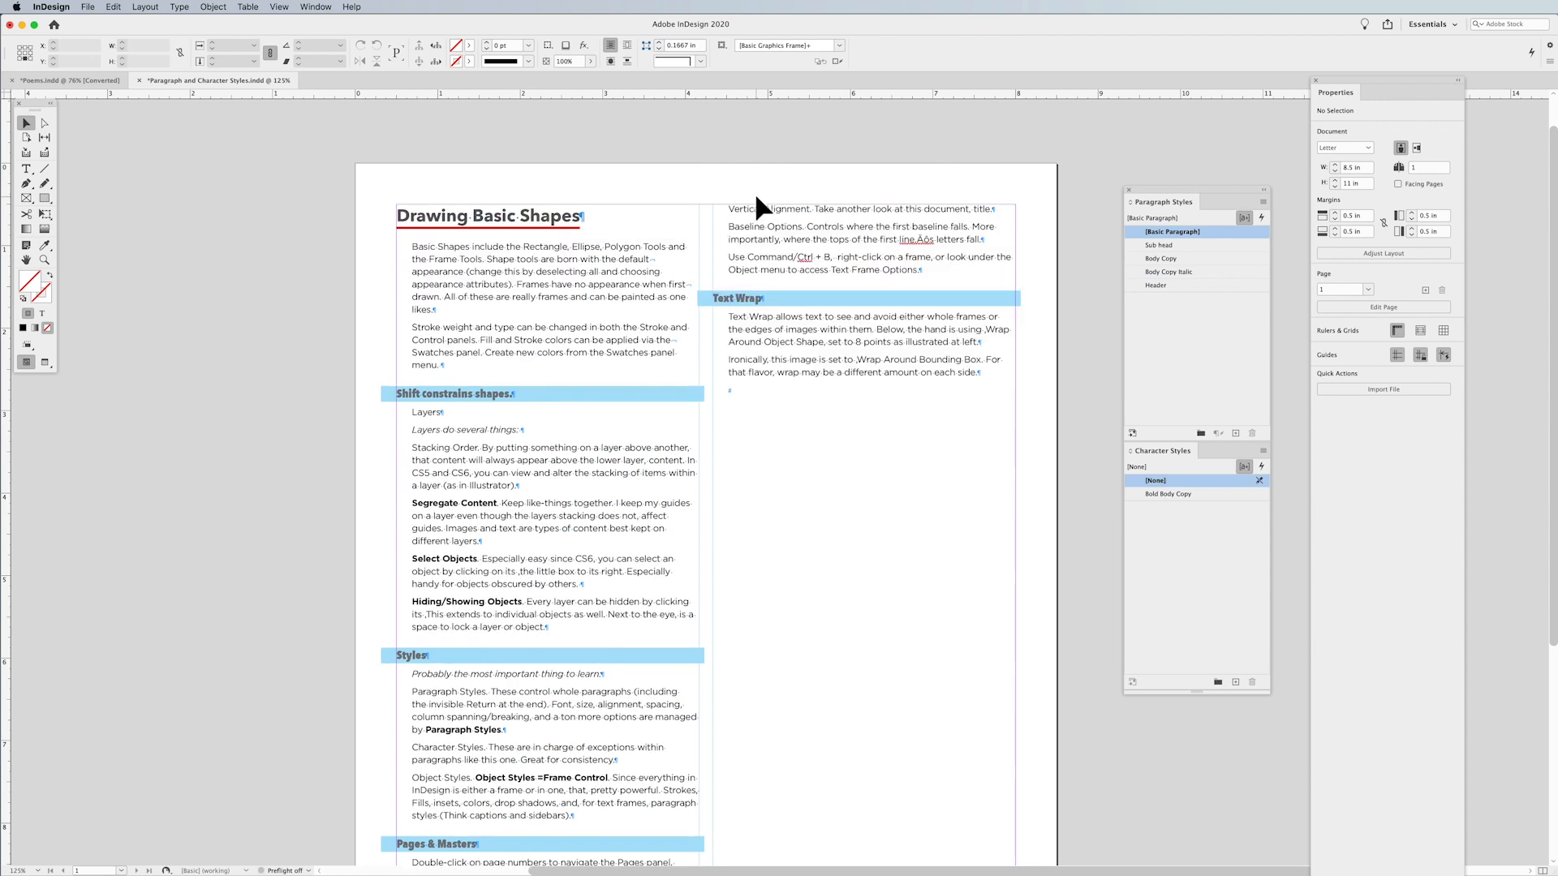
Edit the Header paragraph style so its paragraph layout is Span Columns, spanning All columns.
{"action": "double_click", "coordinate": [482, 218]}
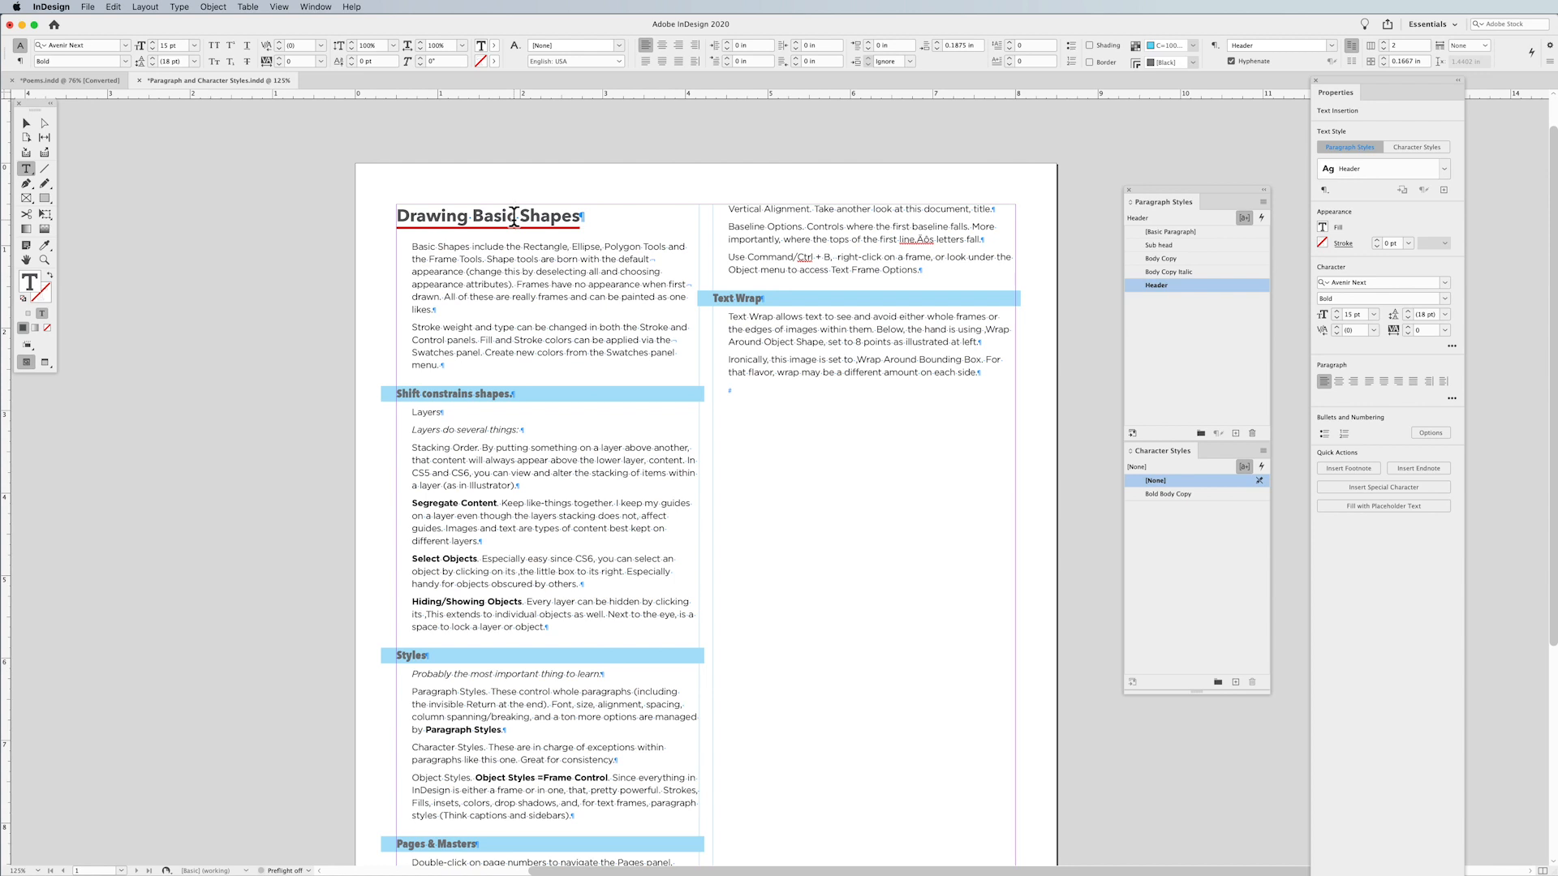
{"action": "right_click", "coordinate": [1178, 286]}
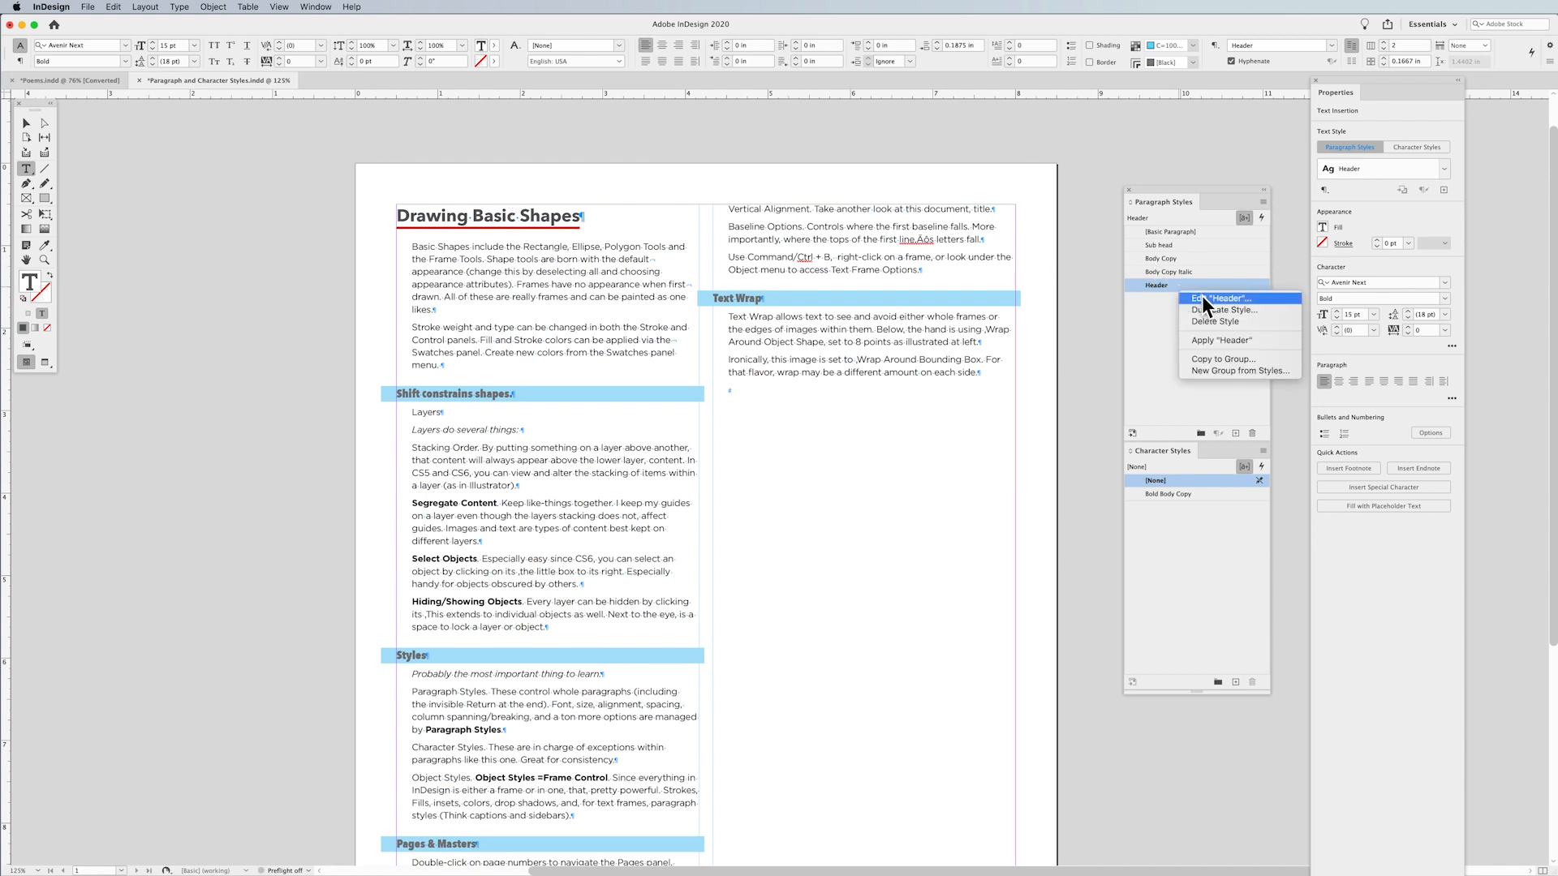
{"action": "left_click", "coordinate": [1200, 297]}
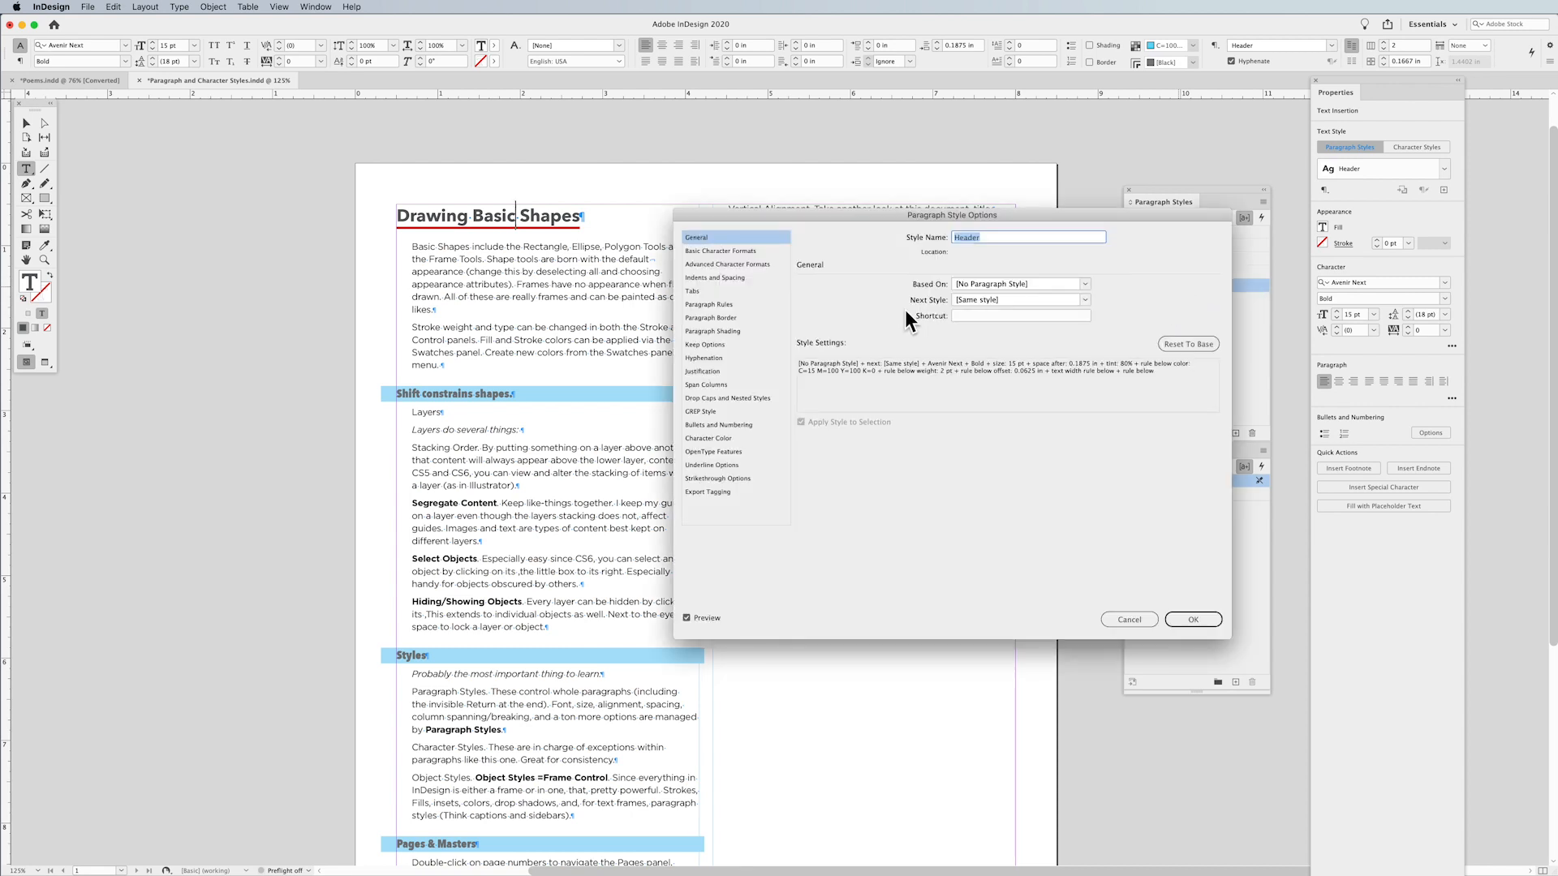
{"action": "left_click", "coordinate": [727, 391]}
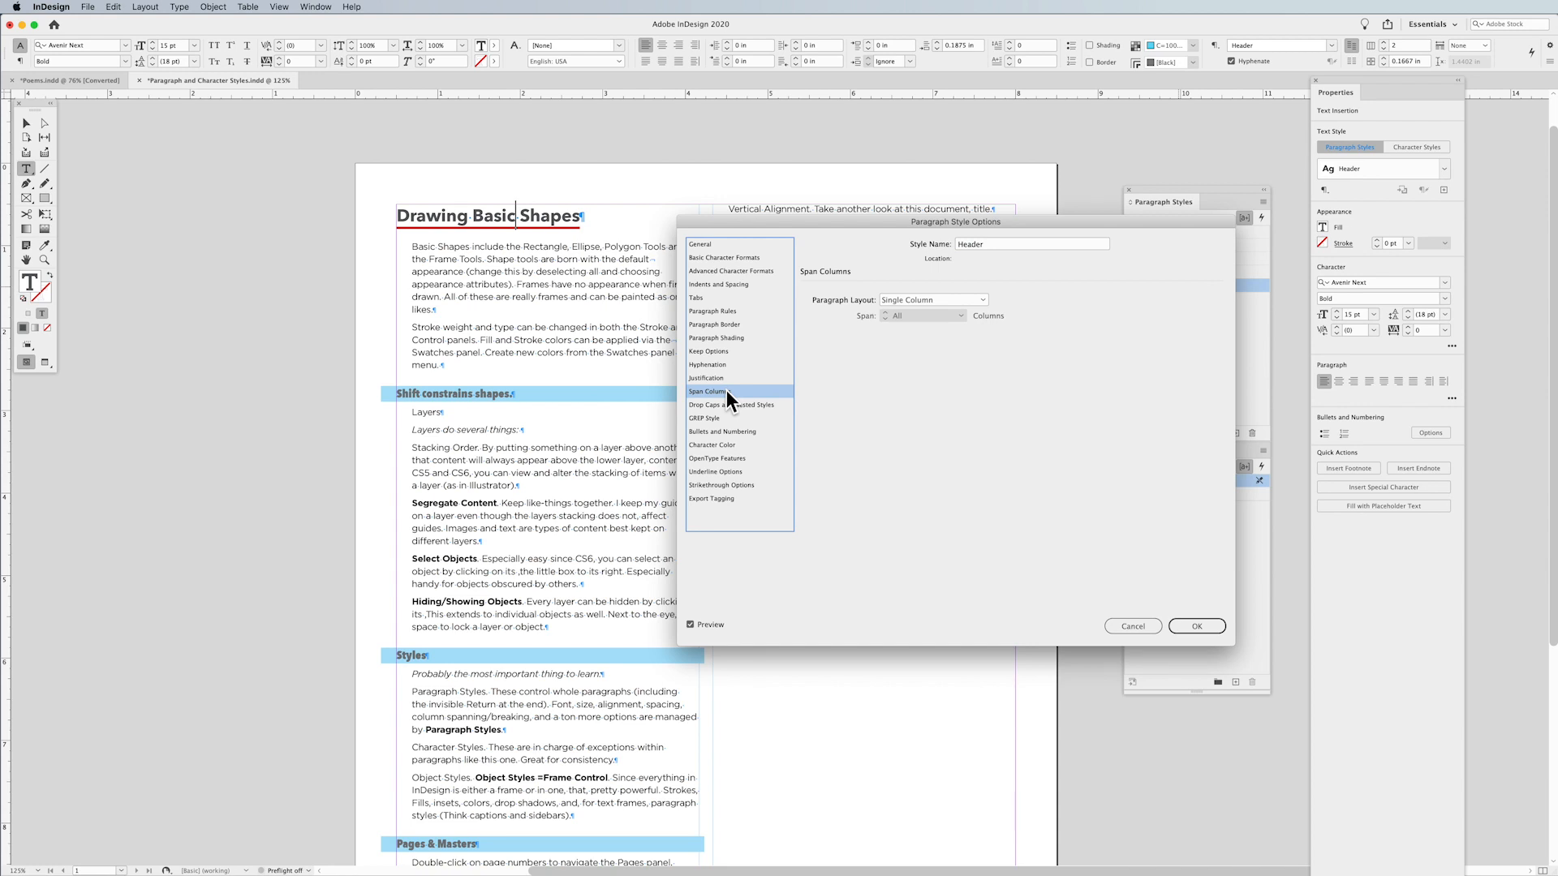
{"action": "left_click_drag", "start_coordinate": [782, 221], "coordinate": [786, 277]}
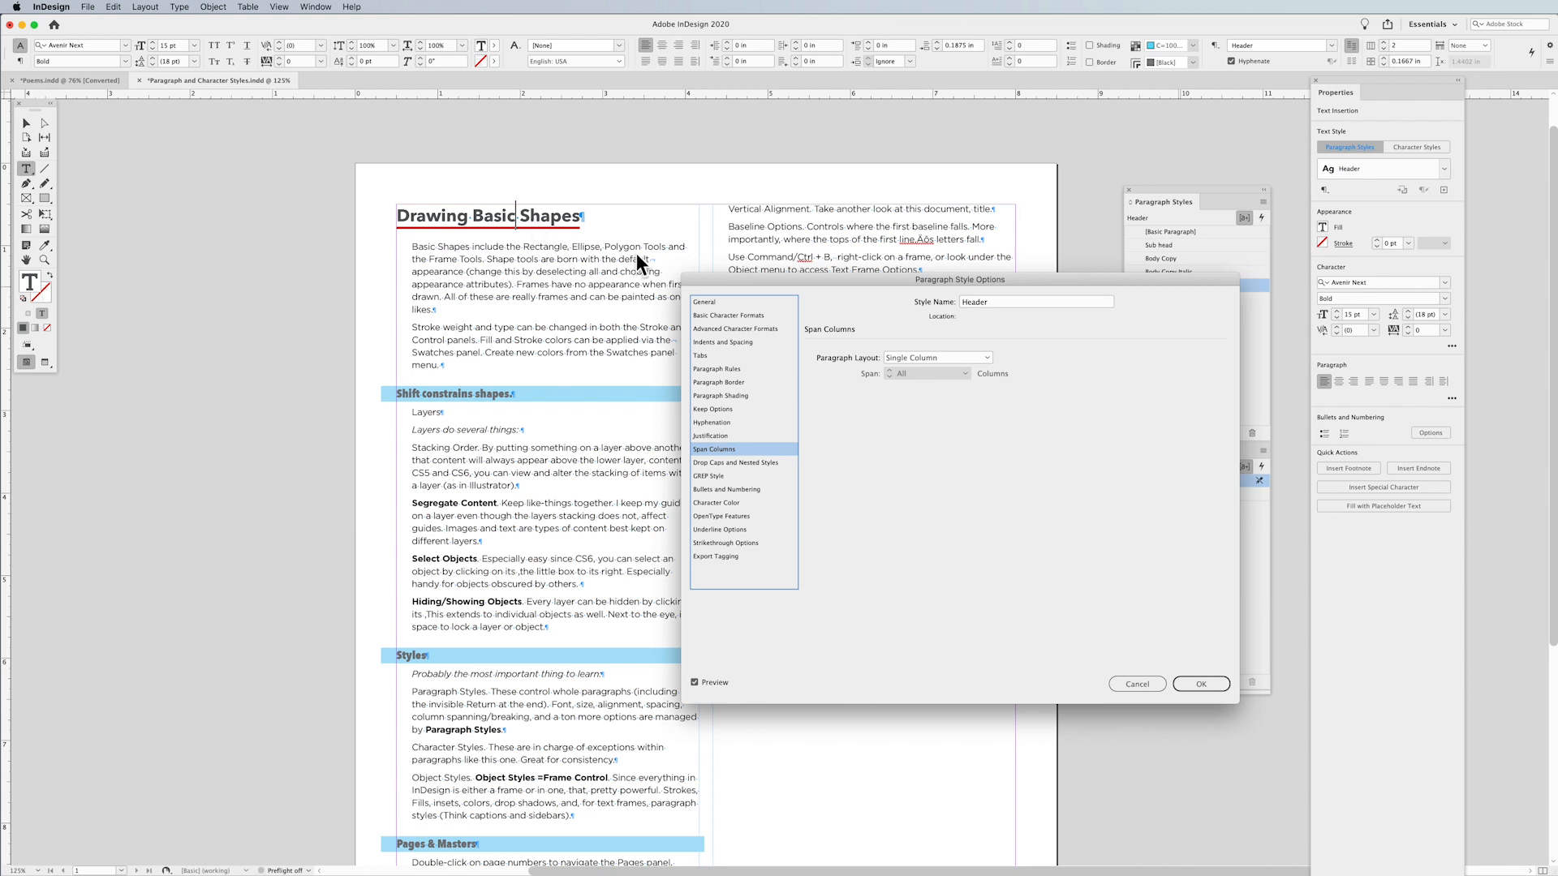
{"action": "left_click", "coordinate": [940, 356]}
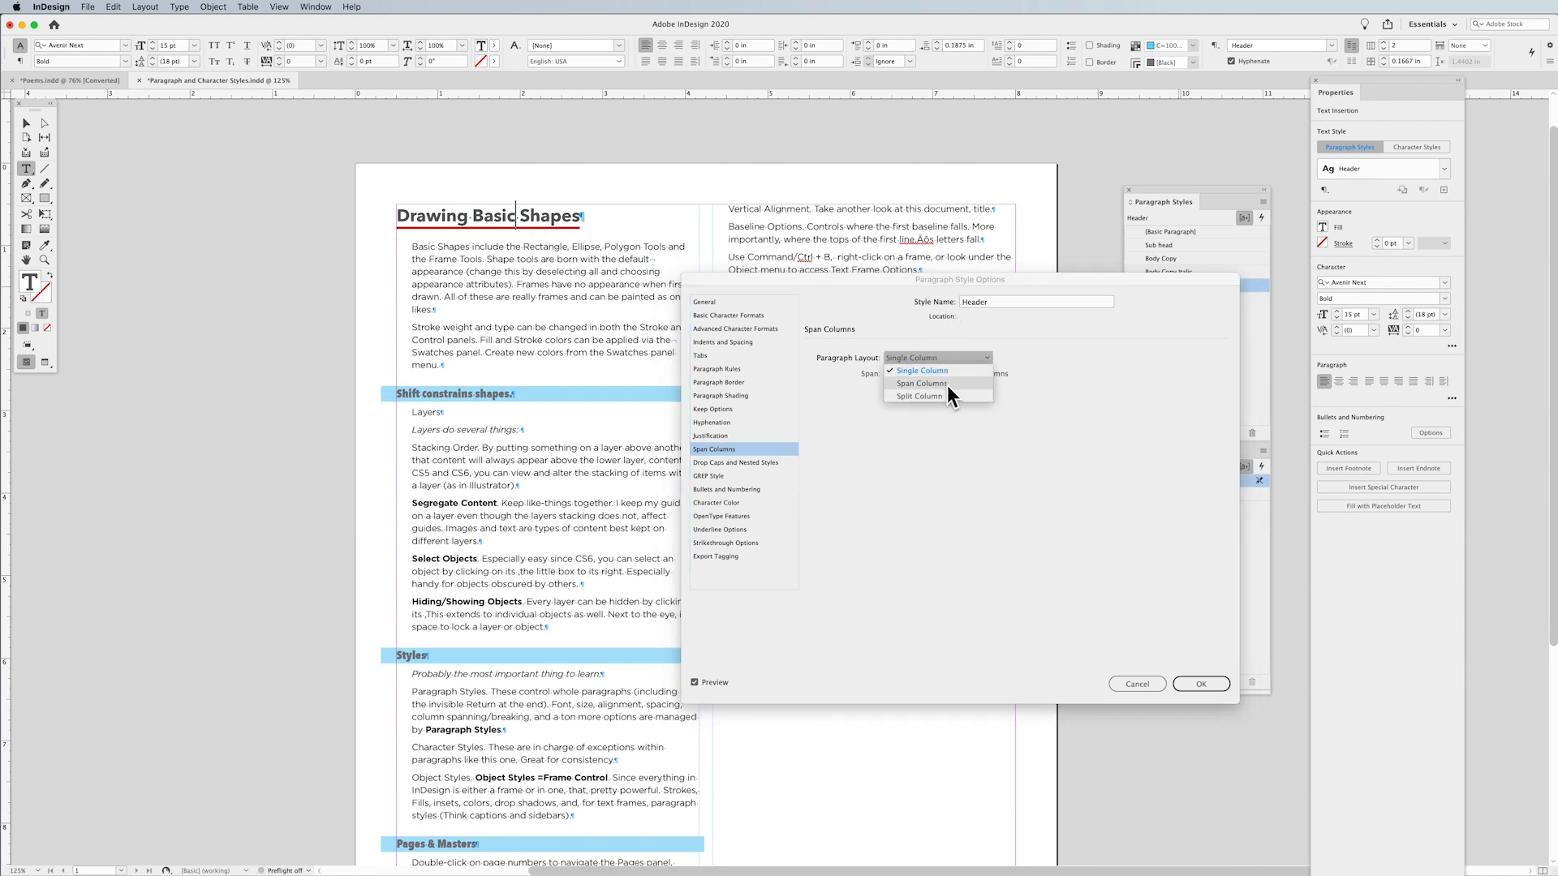
{"action": "left_click", "coordinate": [947, 384]}
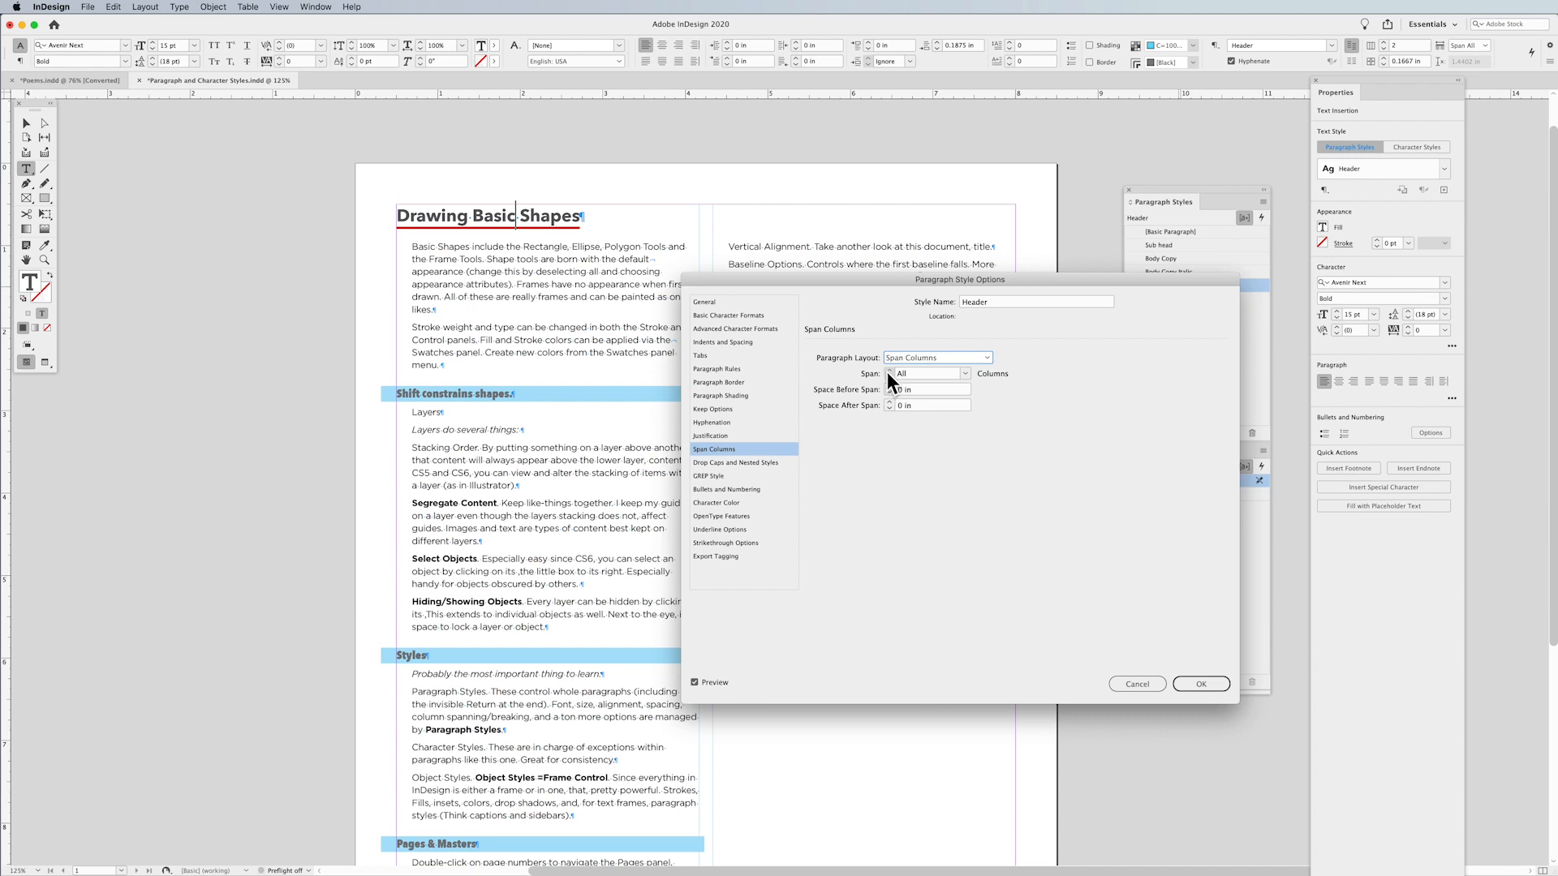
{"action": "left_click", "coordinate": [962, 372]}
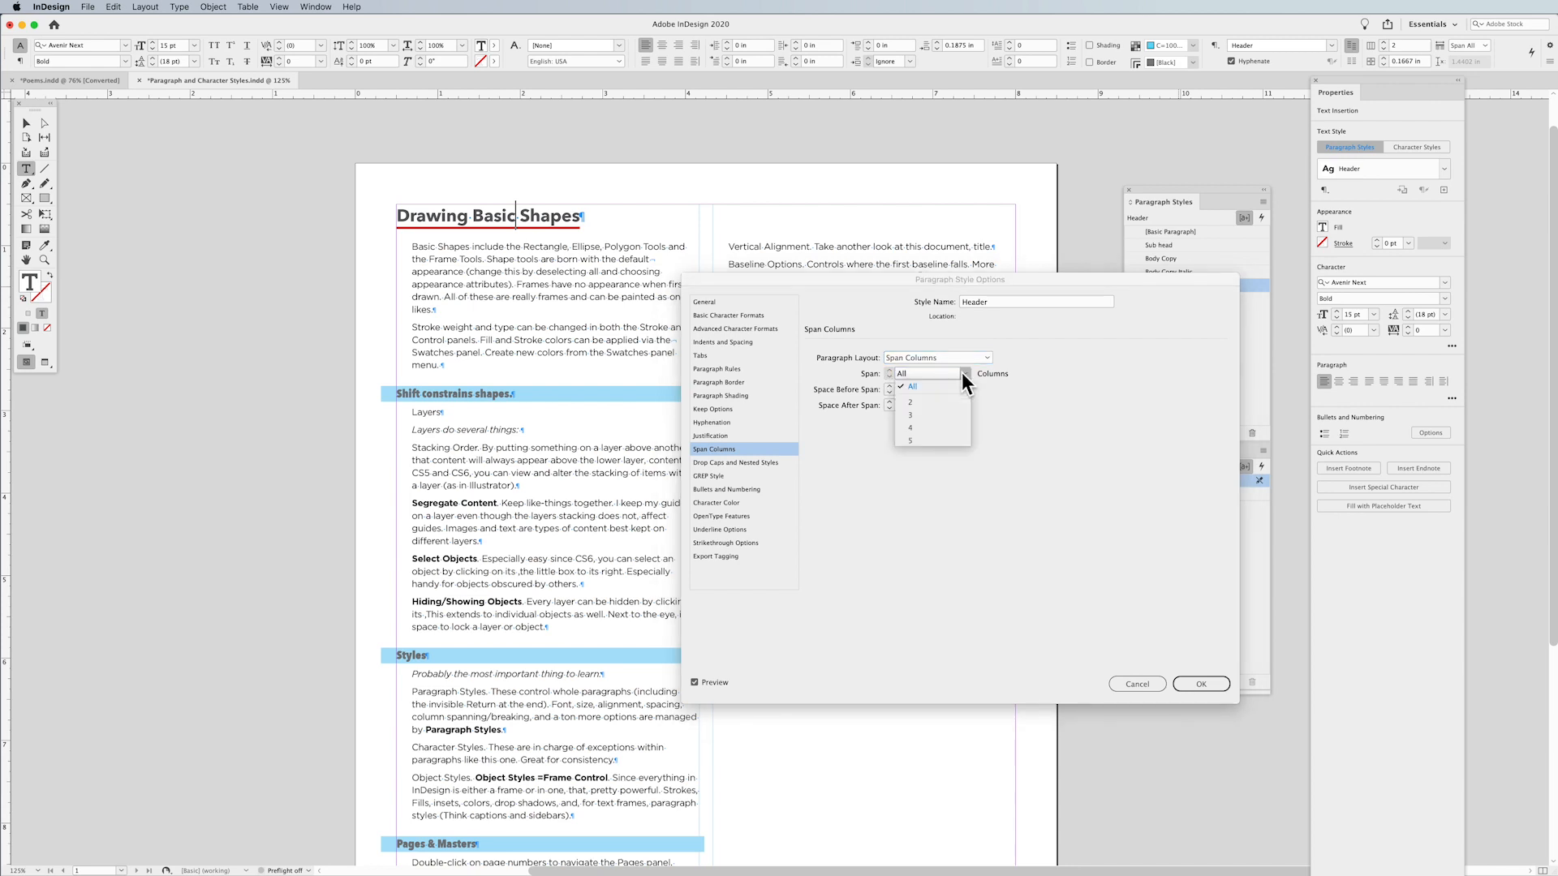
{"action": "left_click", "coordinate": [963, 373]}
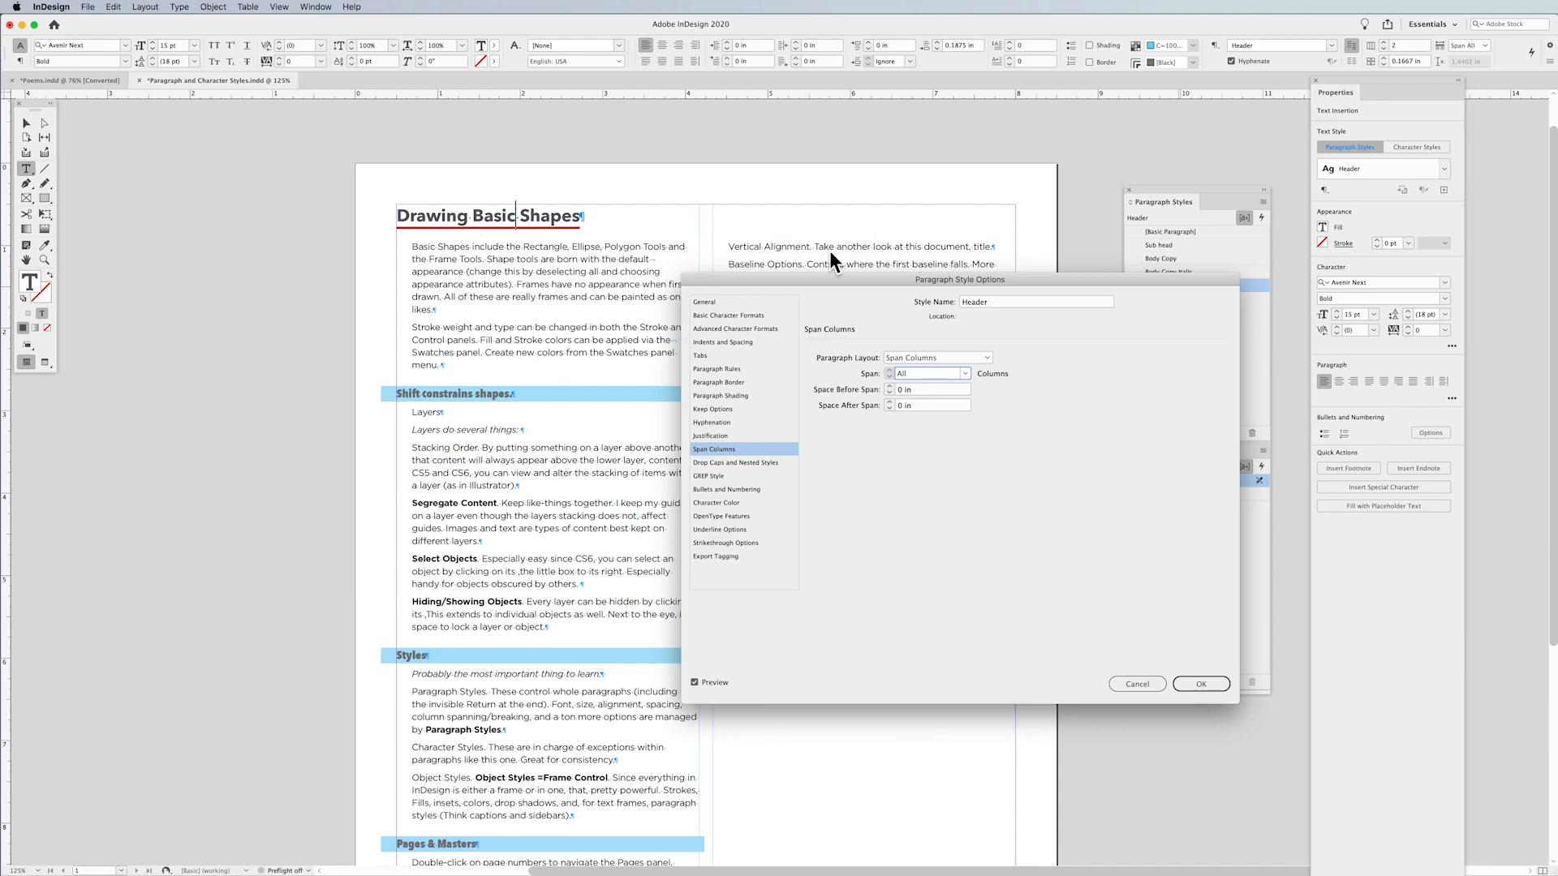
Set the Header style's alignment to Center and accept the style changes.
{"action": "left_click", "coordinate": [751, 343]}
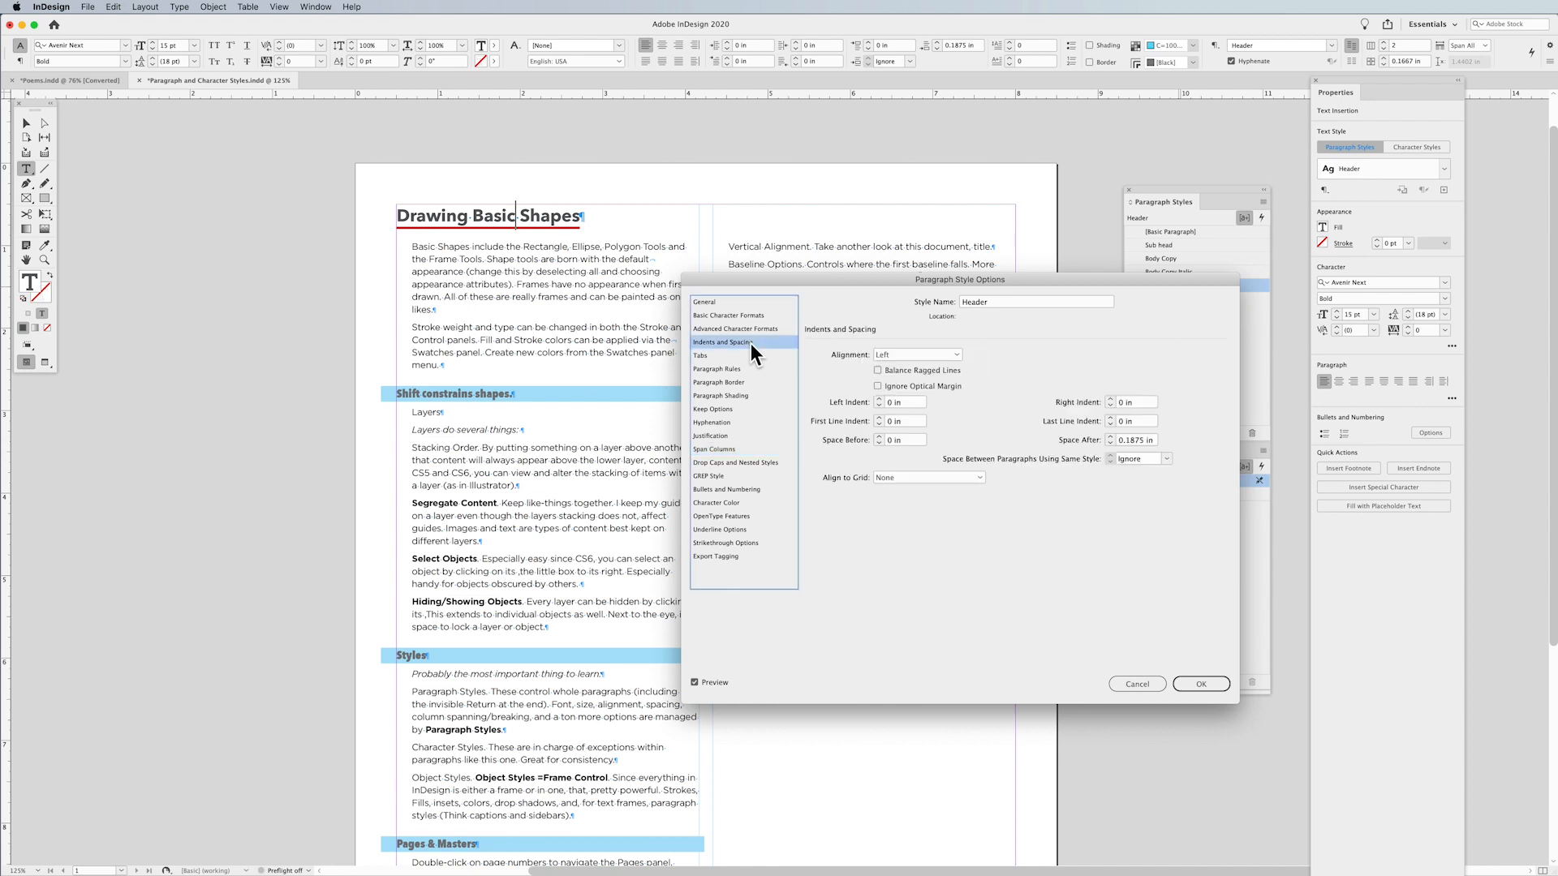
{"action": "left_click", "coordinate": [907, 354]}
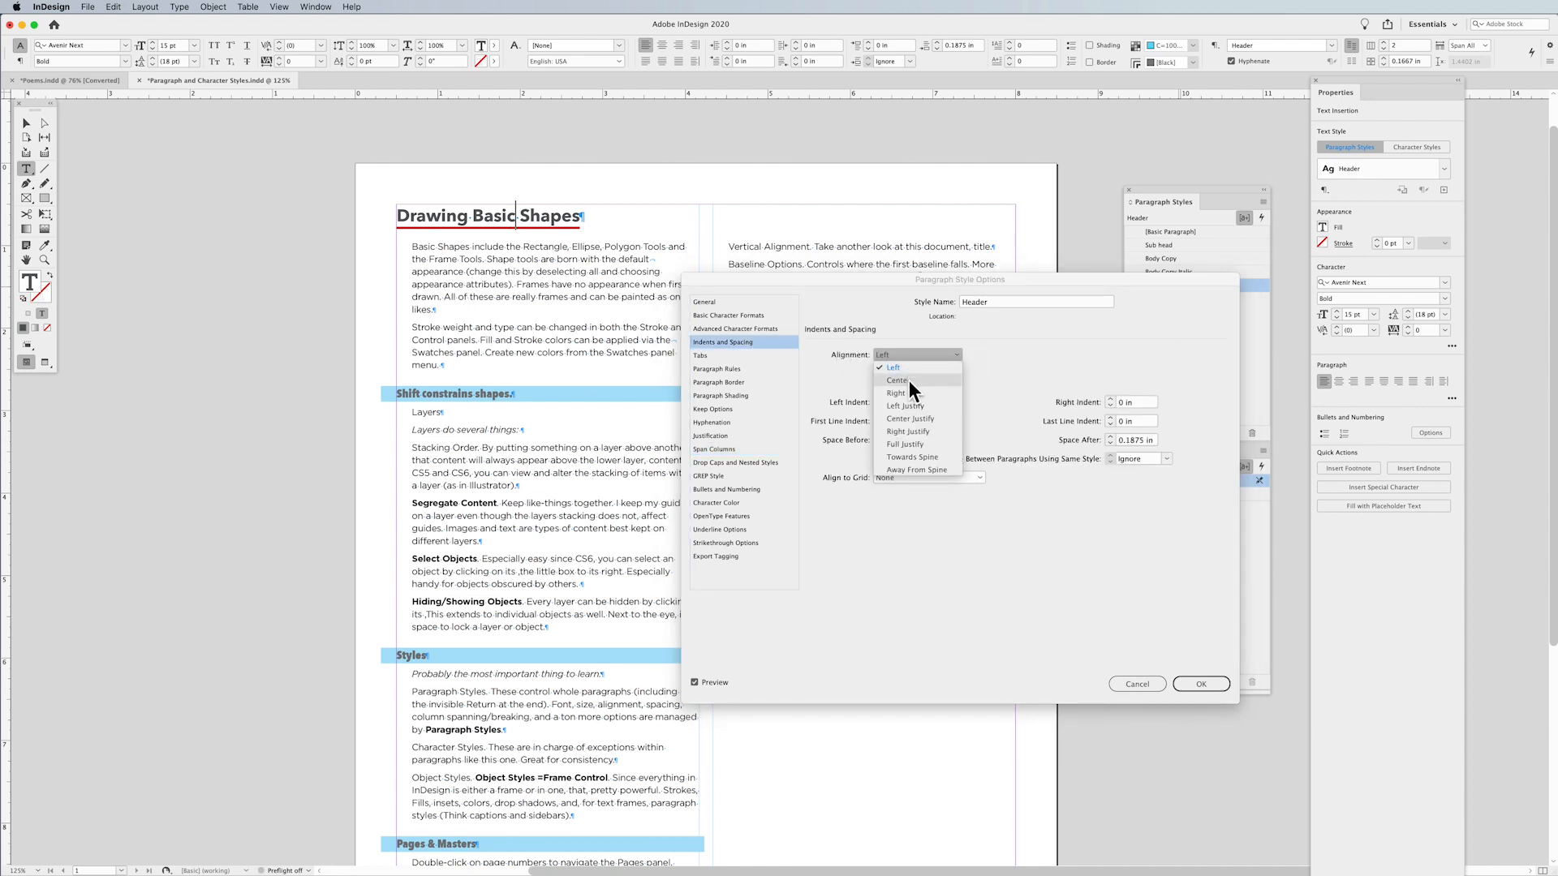
{"action": "left_click", "coordinate": [908, 381]}
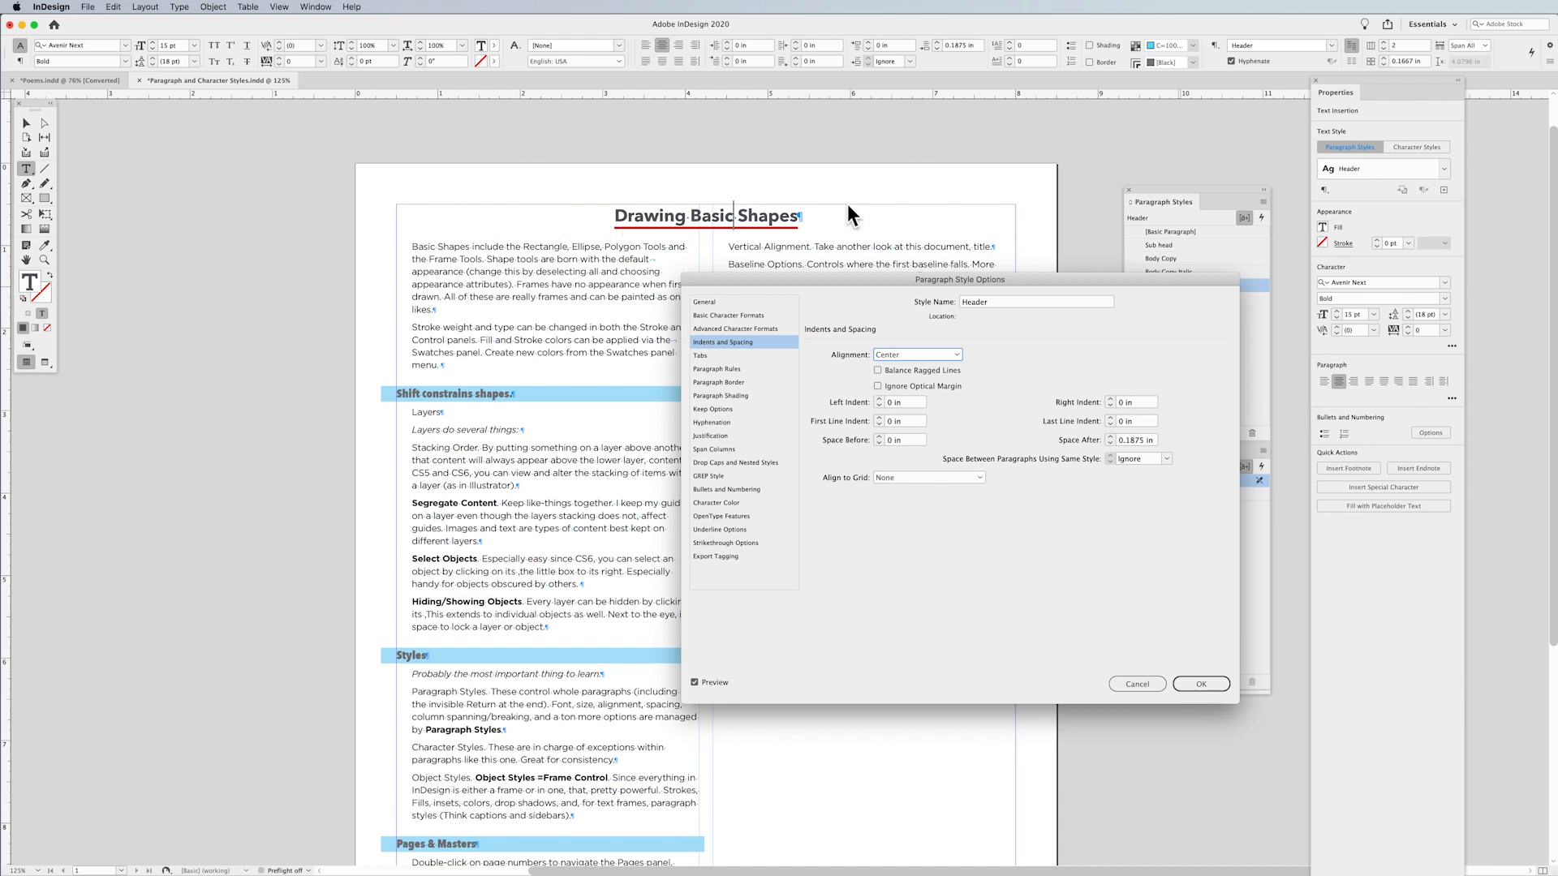
{"action": "left_click", "coordinate": [1193, 684]}
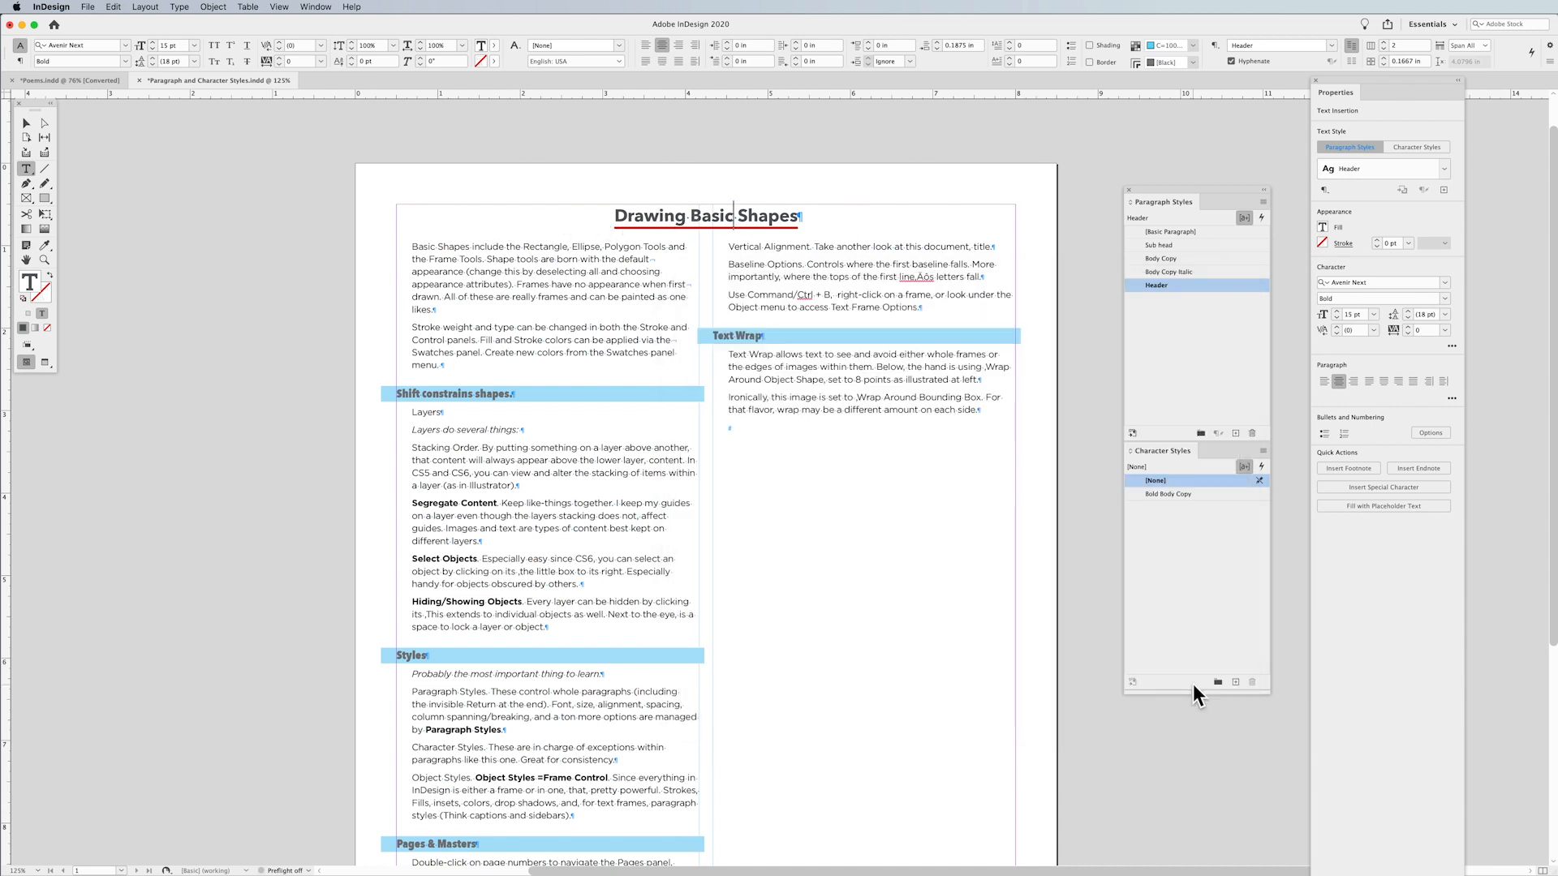
{"action": "double_click", "coordinate": [621, 246]}
{"action": "left_click_drag", "start_coordinate": [747, 247], "coordinate": [852, 248]}
{"action": "double_click", "coordinate": [621, 246]}
{"action": "double_click", "coordinate": [621, 246]}
{"action": "left_click", "coordinate": [852, 251]}
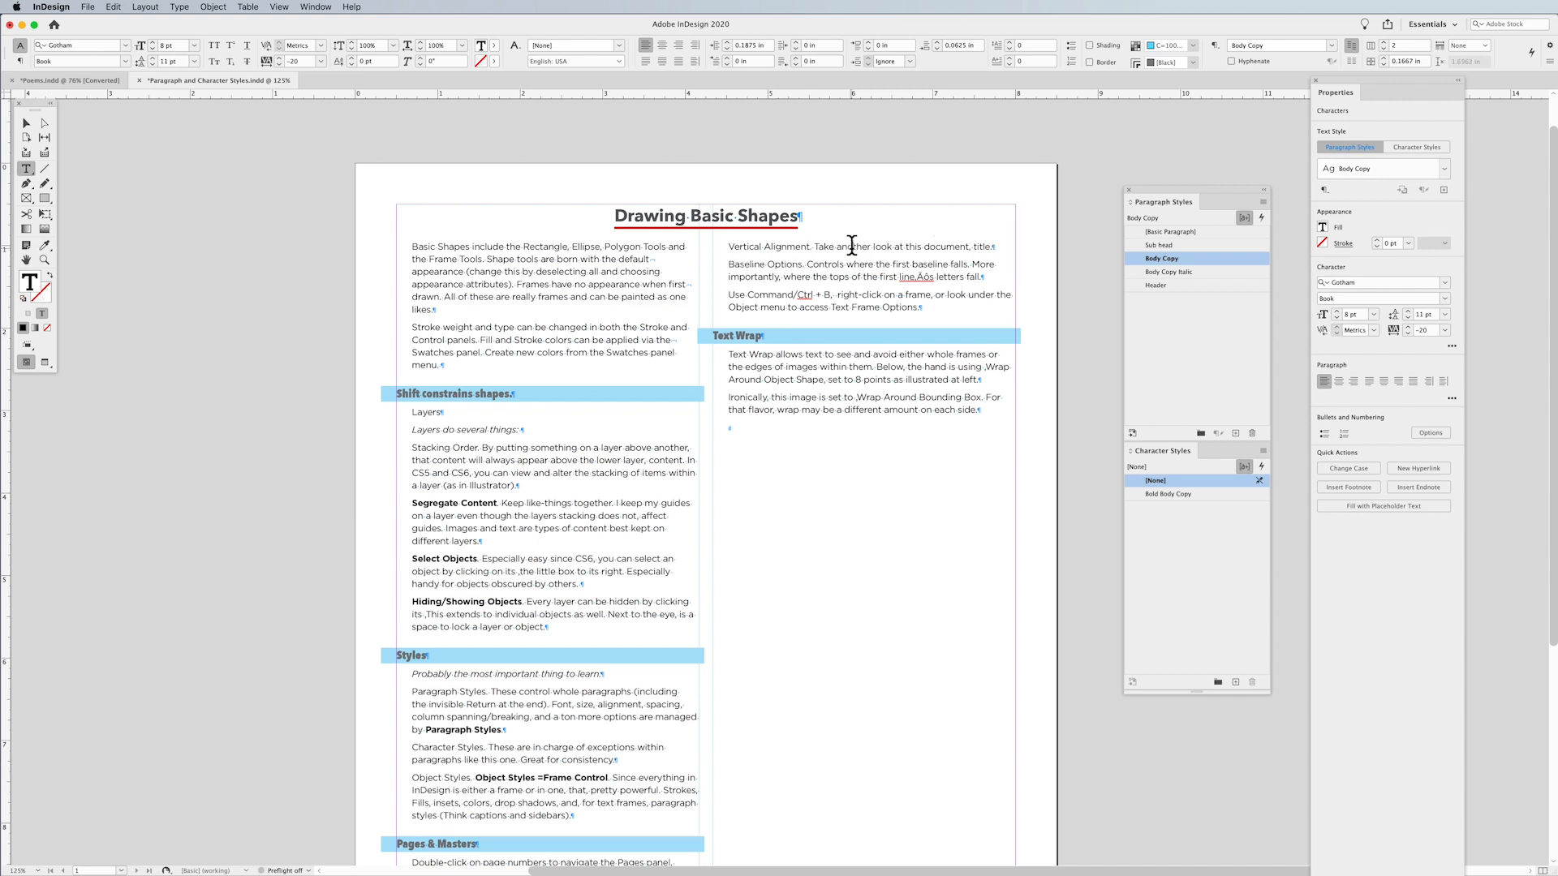
Select the two-column text frame and raise its lower edge, shortening it to about 7.43 in tall.
{"action": "key", "text": "Escape"}
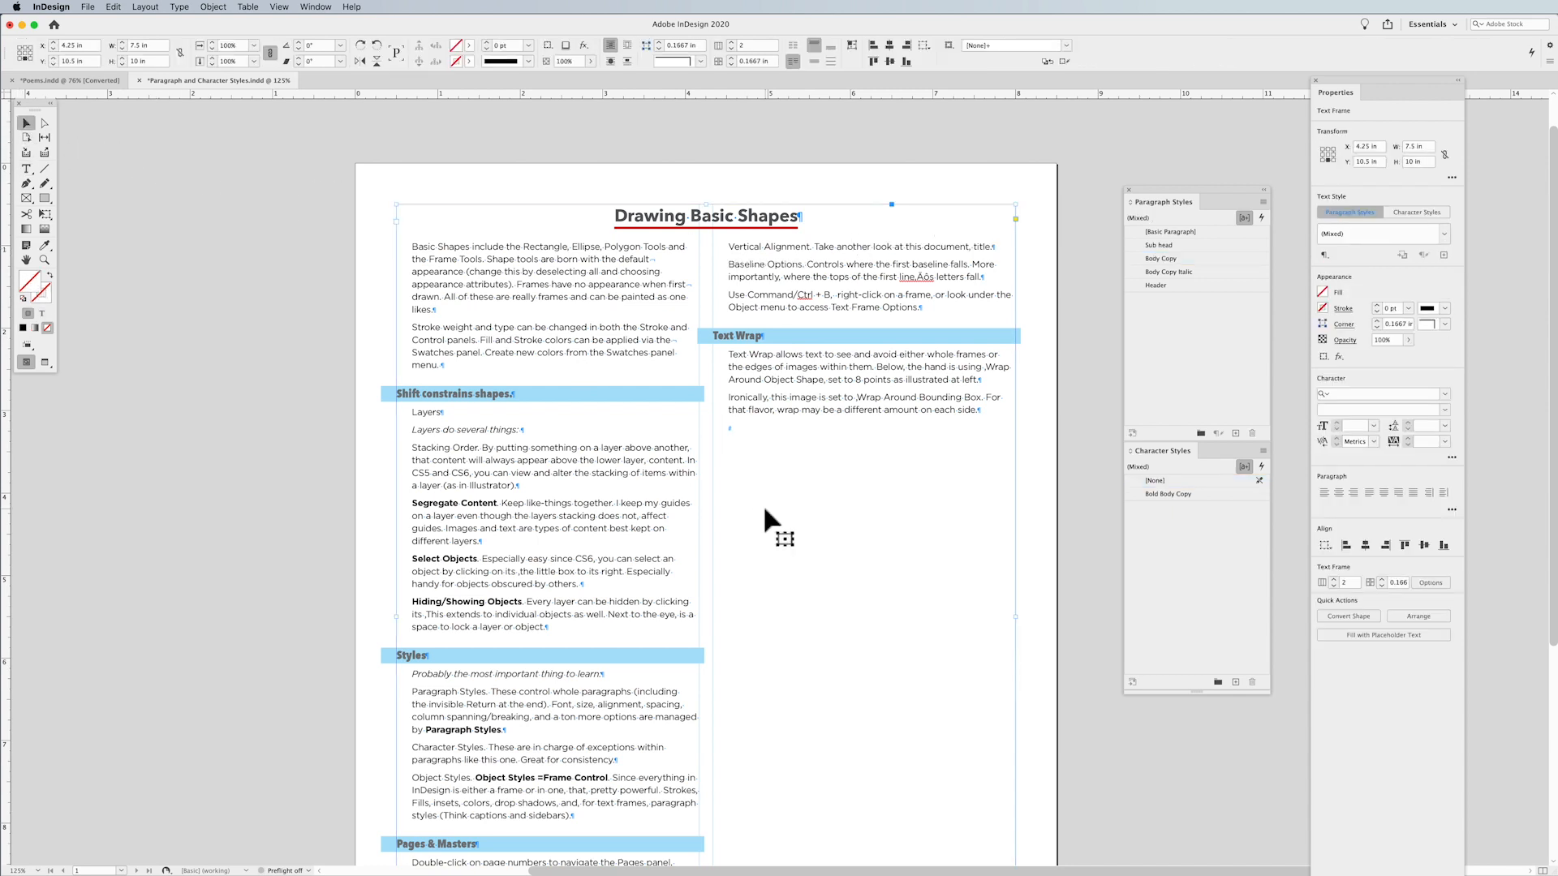
{"action": "scroll", "coordinate": [765, 509], "scroll_direction": "down", "scroll_amount": 5}
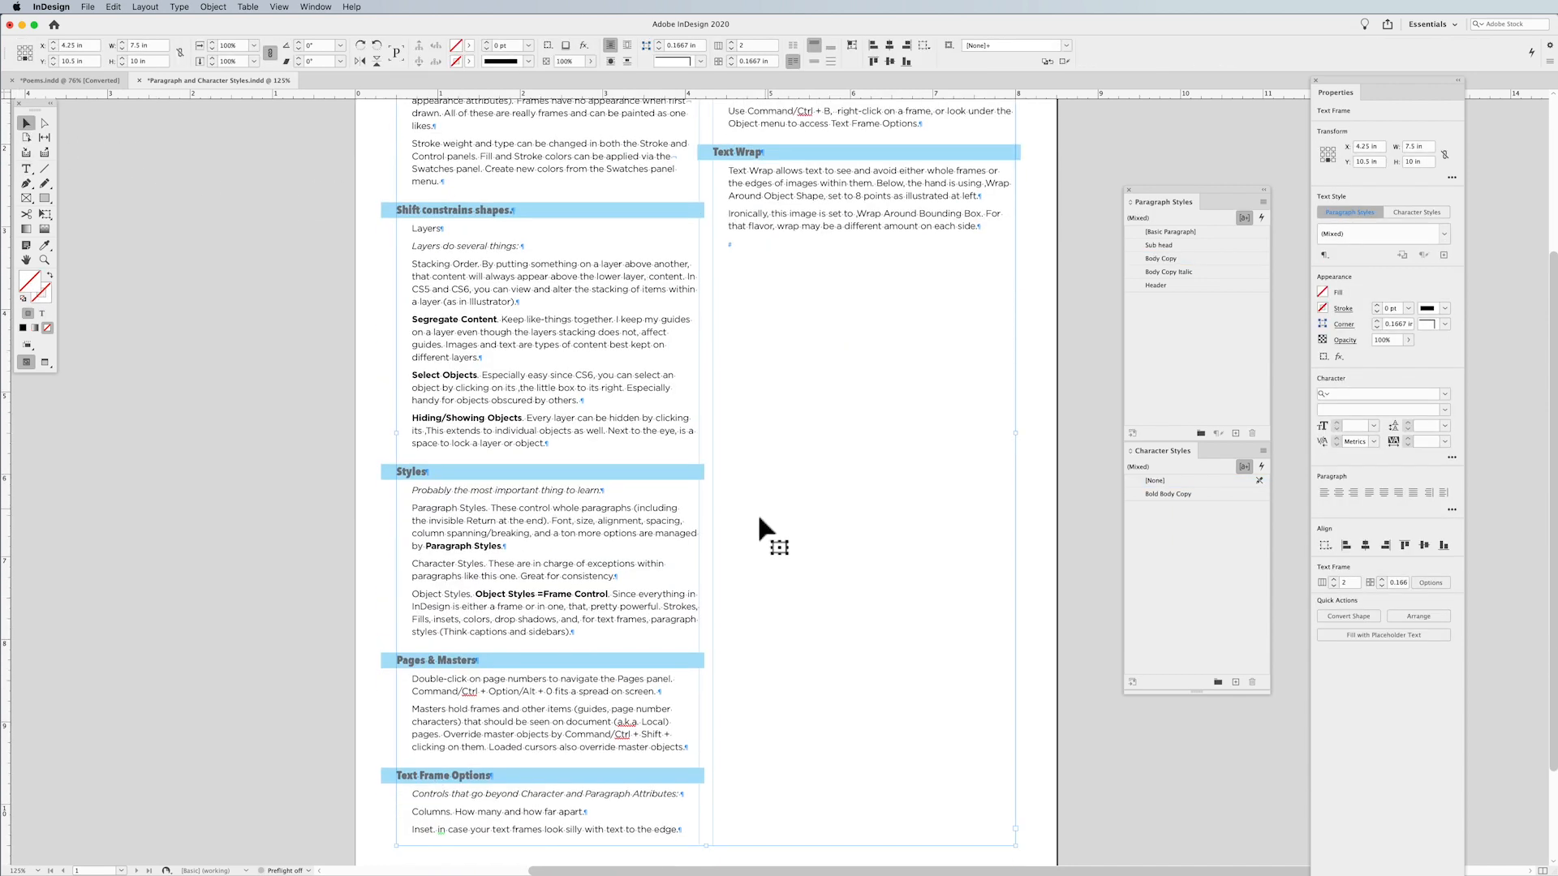
{"action": "left_click_drag", "start_coordinate": [706, 846], "coordinate": [712, 633]}
{"action": "left_click_drag", "start_coordinate": [712, 633], "coordinate": [713, 634]}
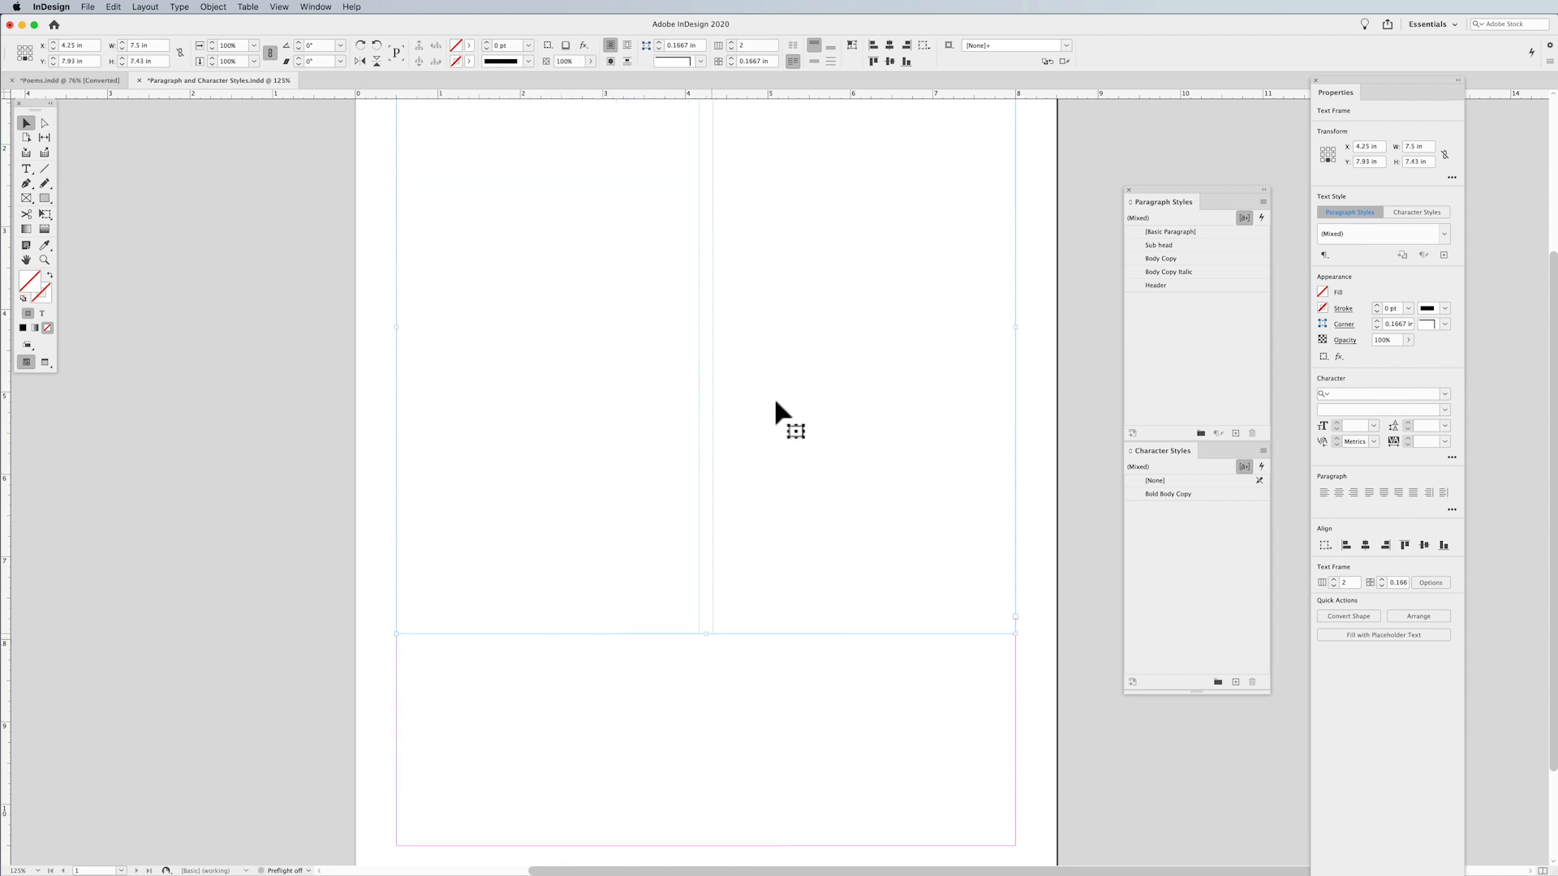
Adjust the lower edge of the two-column text frame, undoing the overly short size and leaving the frame about 7.32 in tall.
{"action": "scroll", "coordinate": [805, 474], "scroll_direction": "up", "scroll_amount": 2}
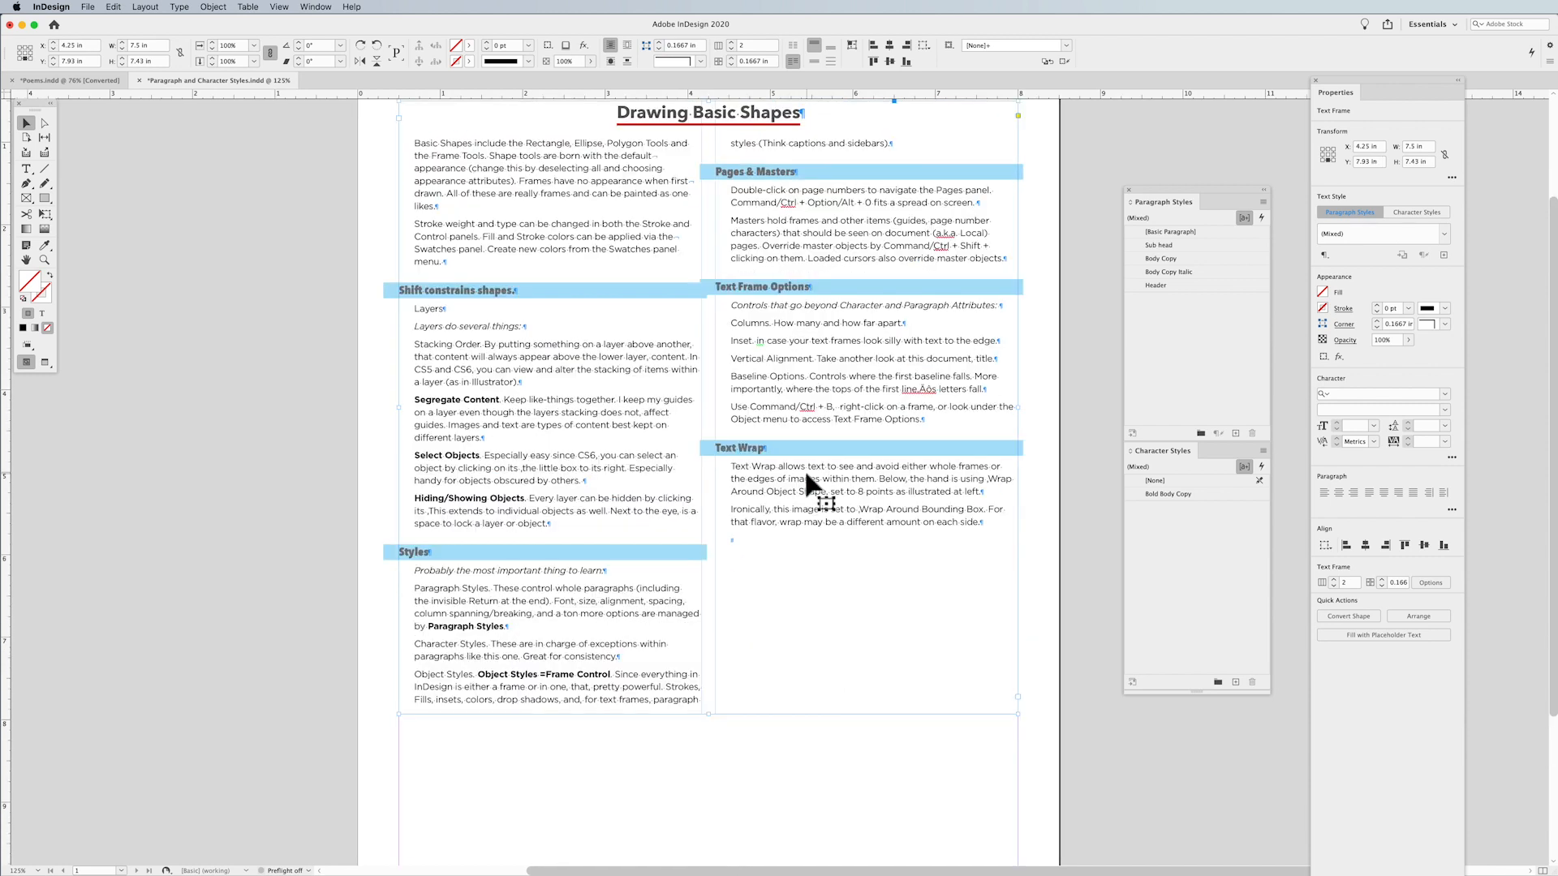
{"action": "left_click_drag", "start_coordinate": [708, 714], "coordinate": [708, 666]}
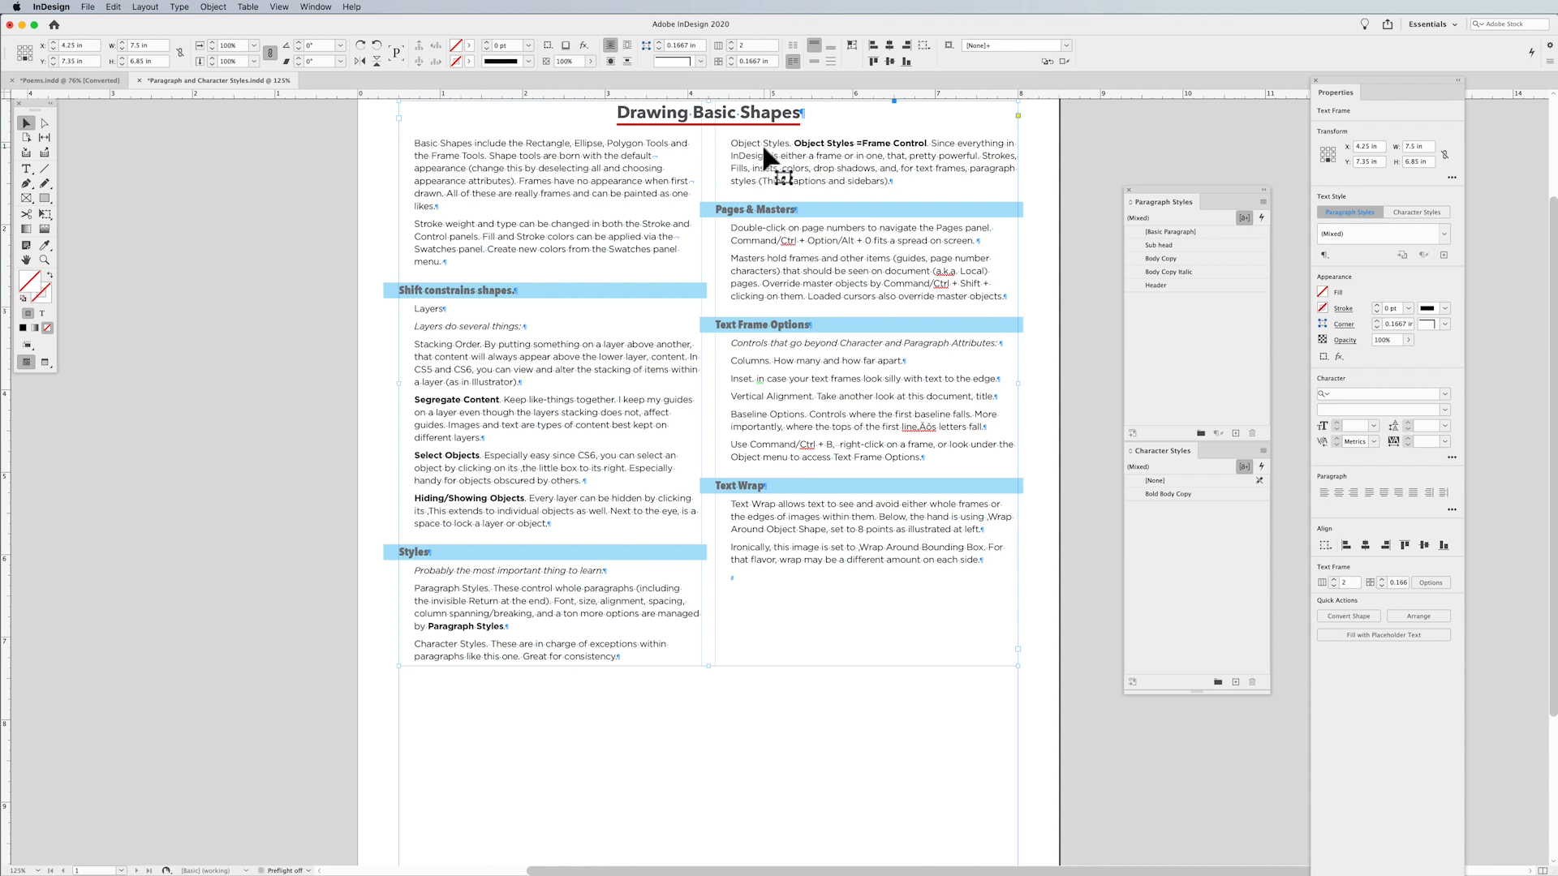
{"action": "scroll", "coordinate": [764, 147], "scroll_direction": "up", "scroll_amount": 1}
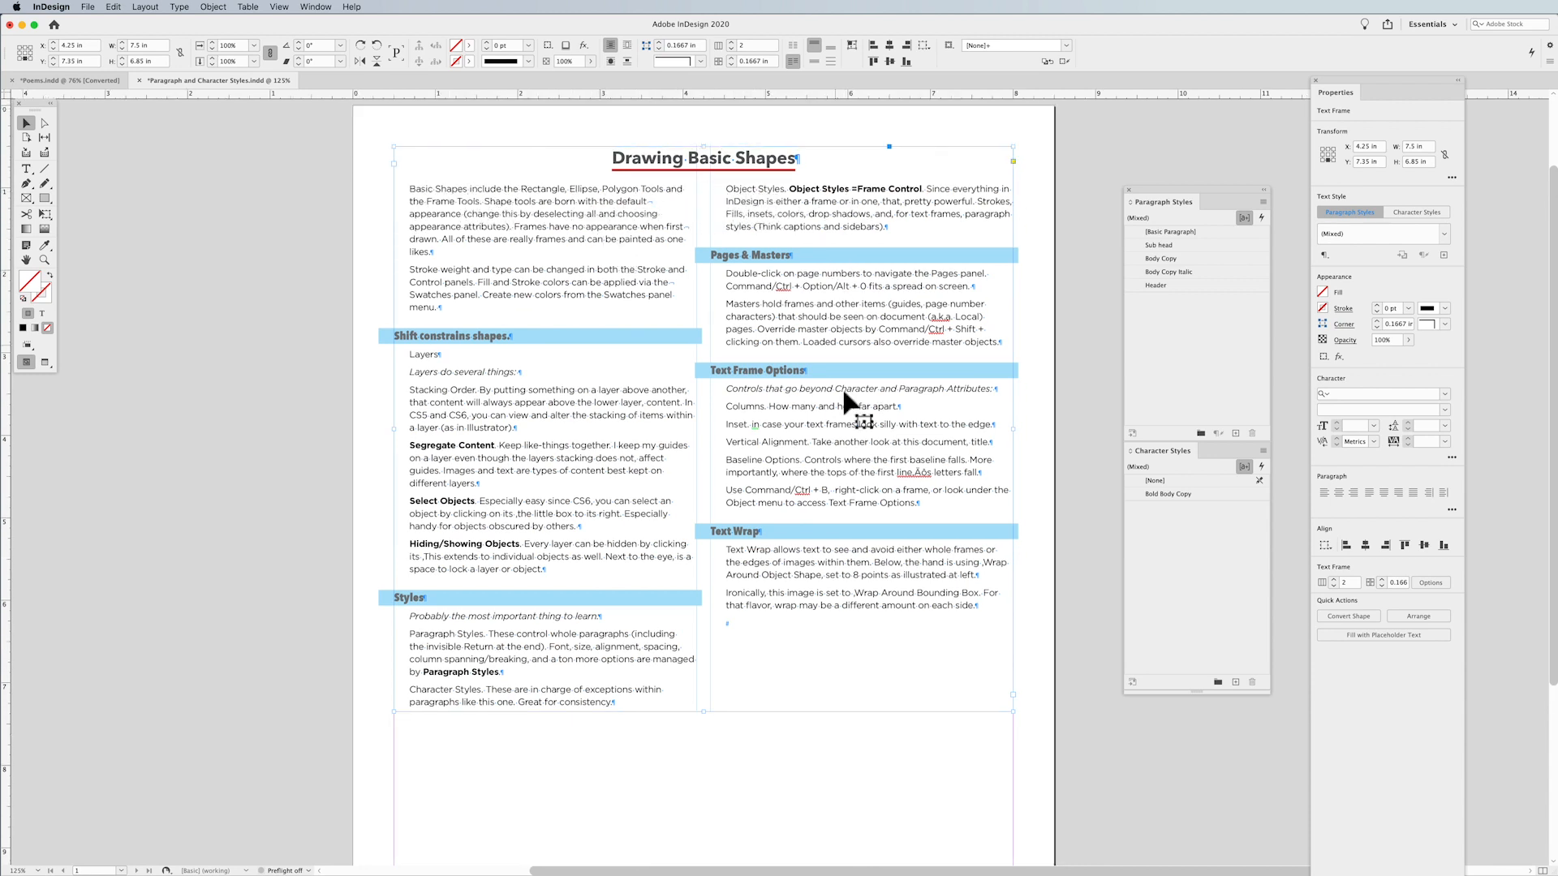
{"action": "key", "text": "super+z"}
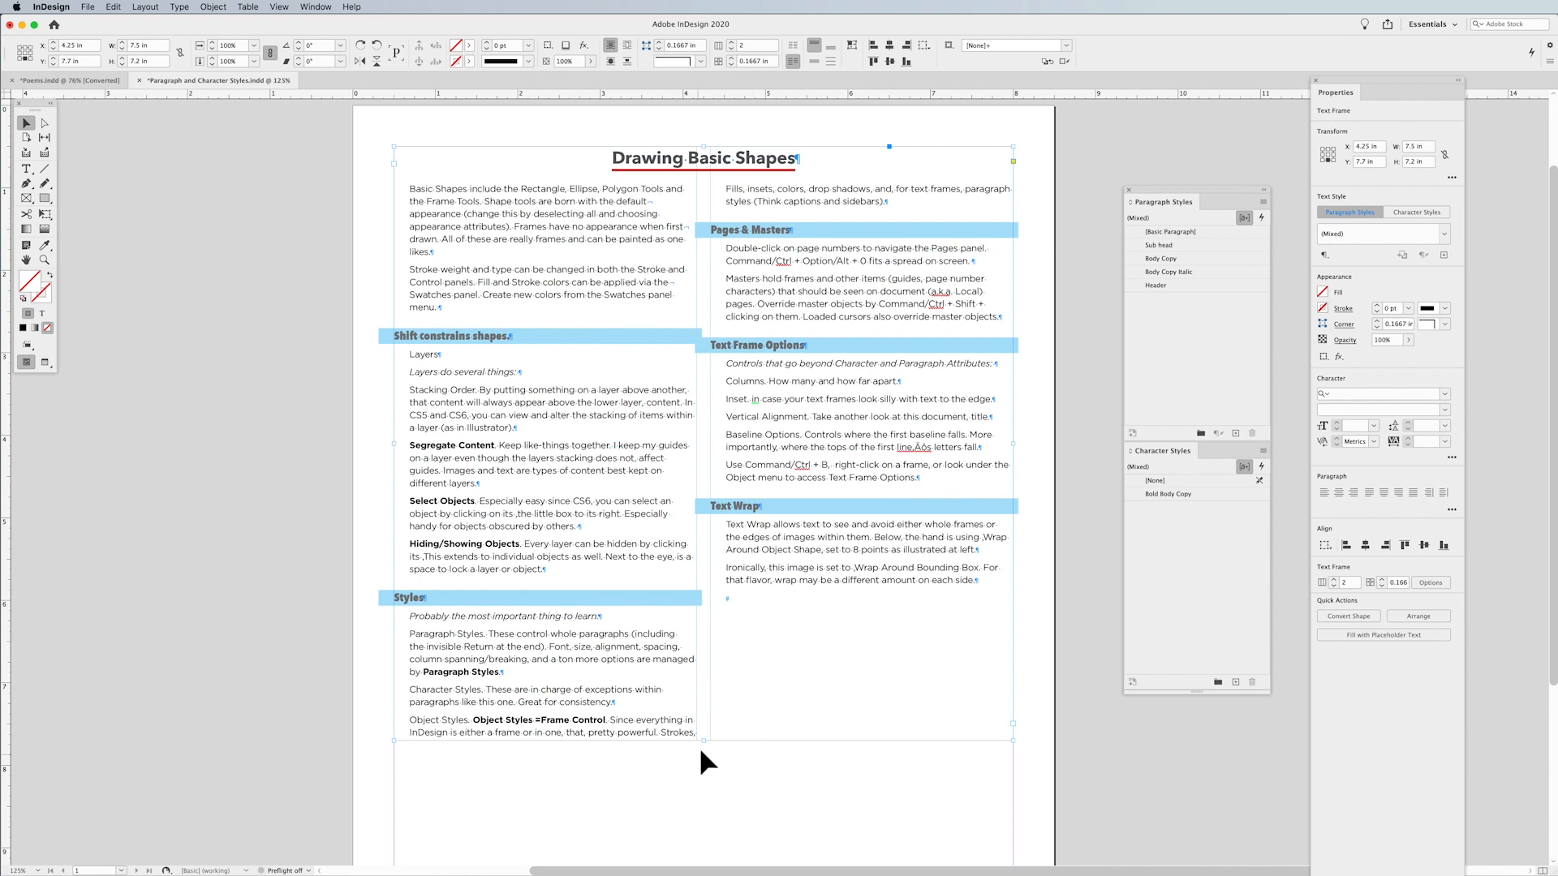
{"action": "left_click_drag", "start_coordinate": [704, 743], "coordinate": [705, 752]}
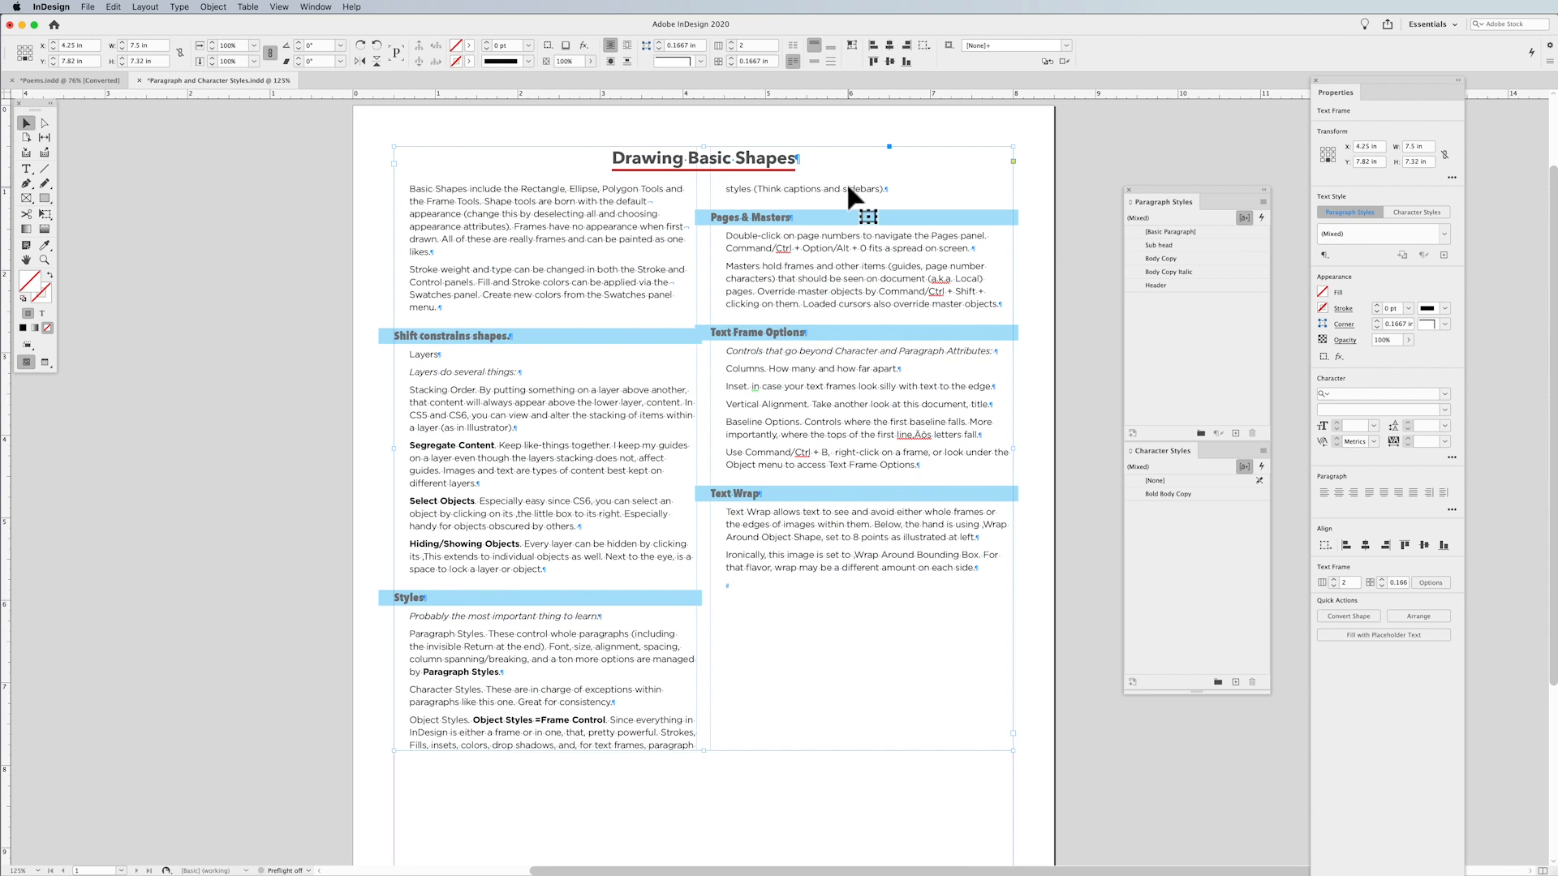
Edit the Body Copy paragraph style's Keep Options to keep lines together at the start and end of paragraphs, 2 lines each.
{"action": "double_click", "coordinate": [642, 731]}
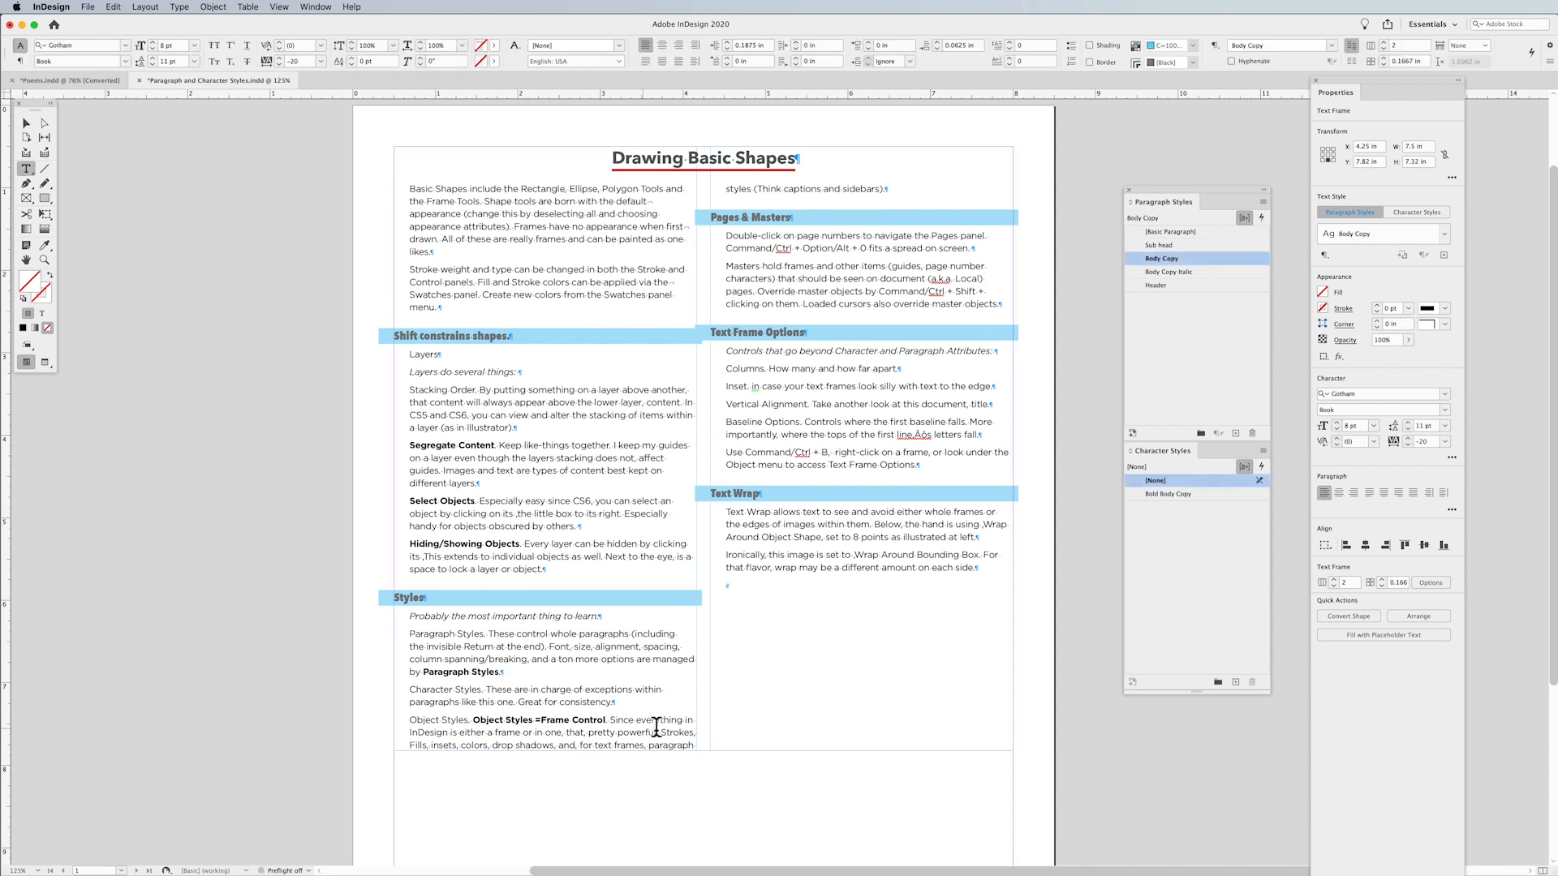
{"action": "left_click_drag", "start_coordinate": [637, 732], "coordinate": [660, 731]}
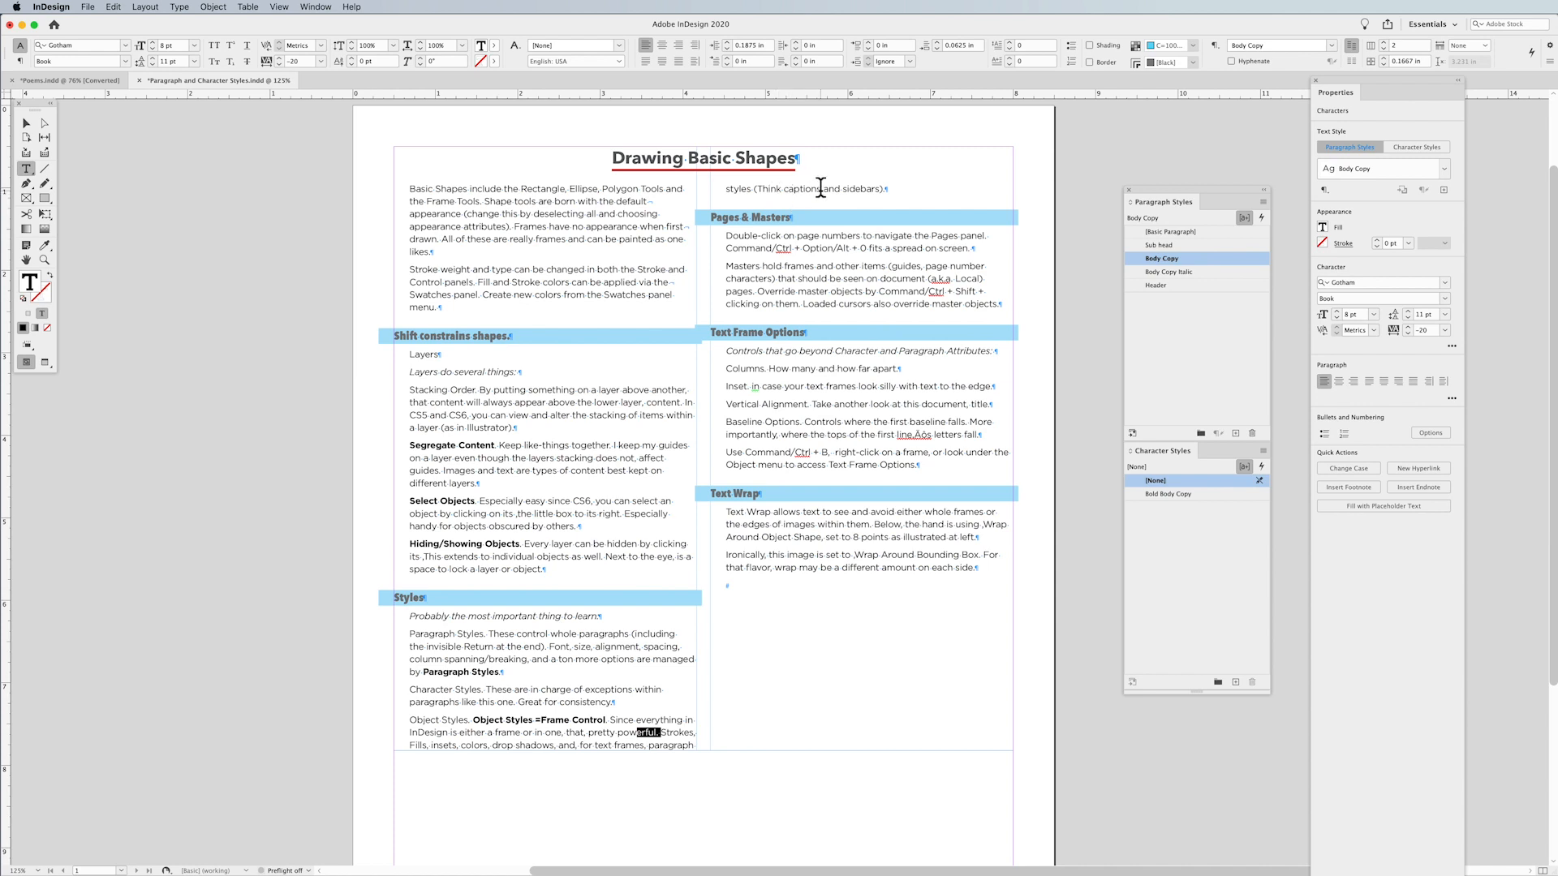
{"action": "right_click", "coordinate": [1194, 258]}
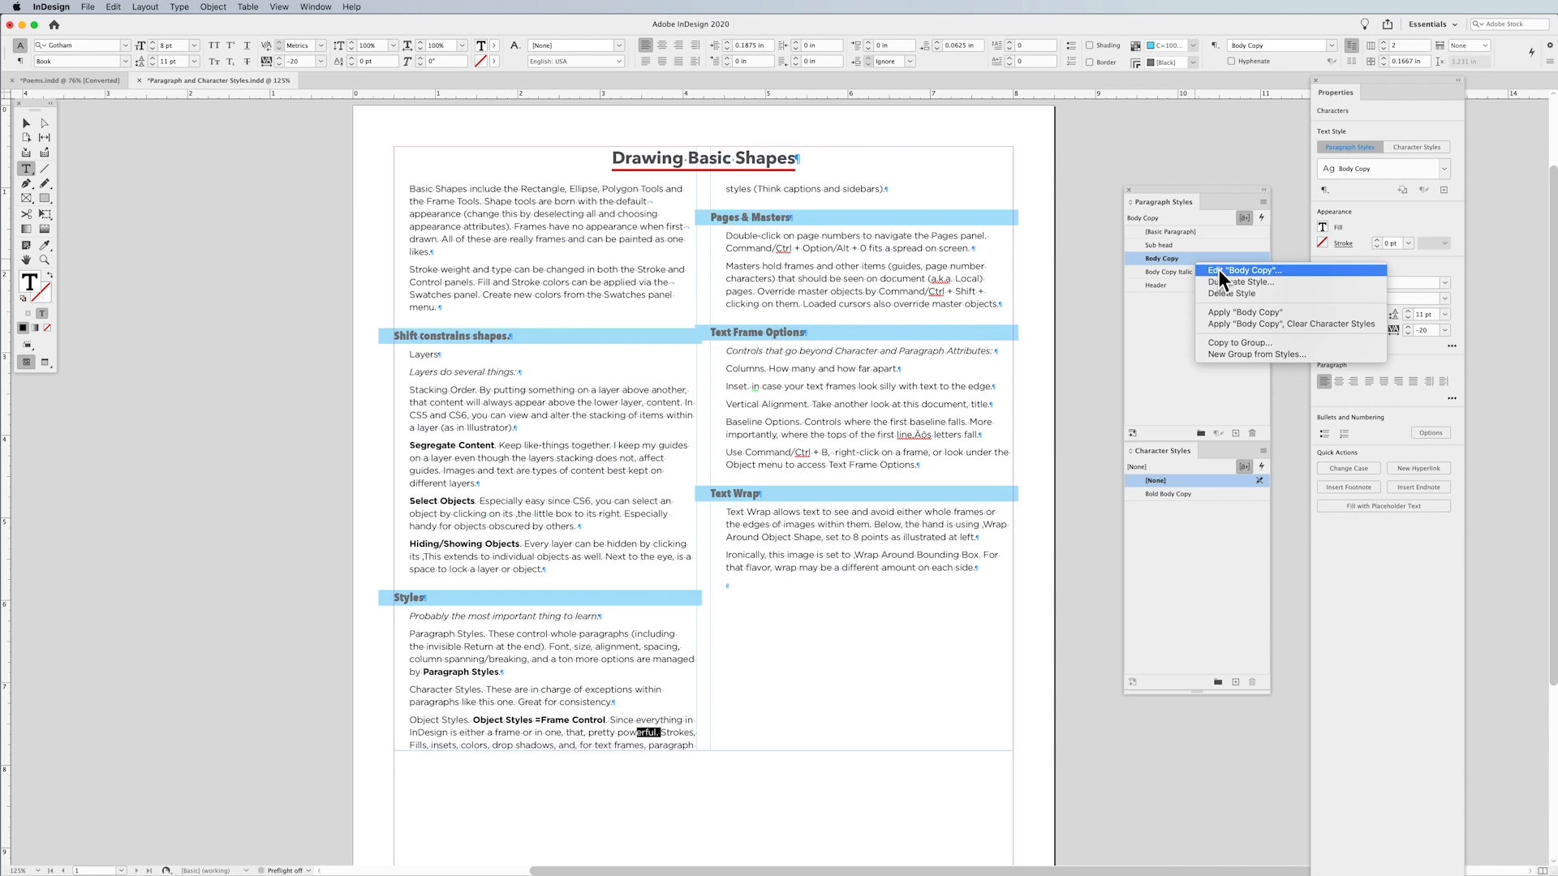
{"action": "left_click", "coordinate": [1219, 269]}
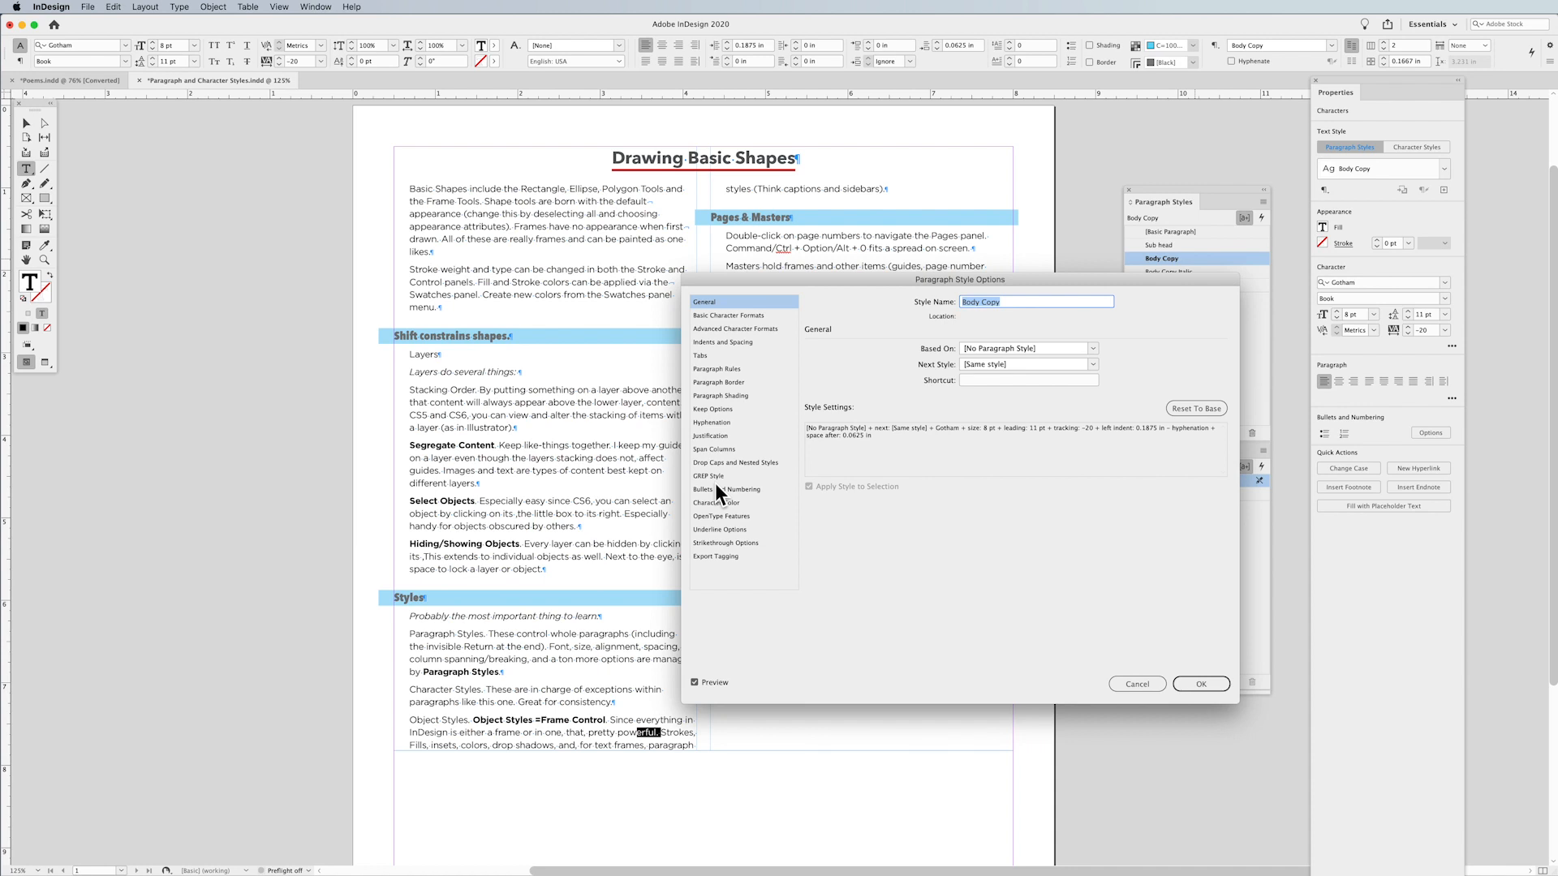
{"action": "left_click", "coordinate": [722, 409]}
{"action": "left_click_drag", "start_coordinate": [843, 274], "coordinate": [961, 363]}
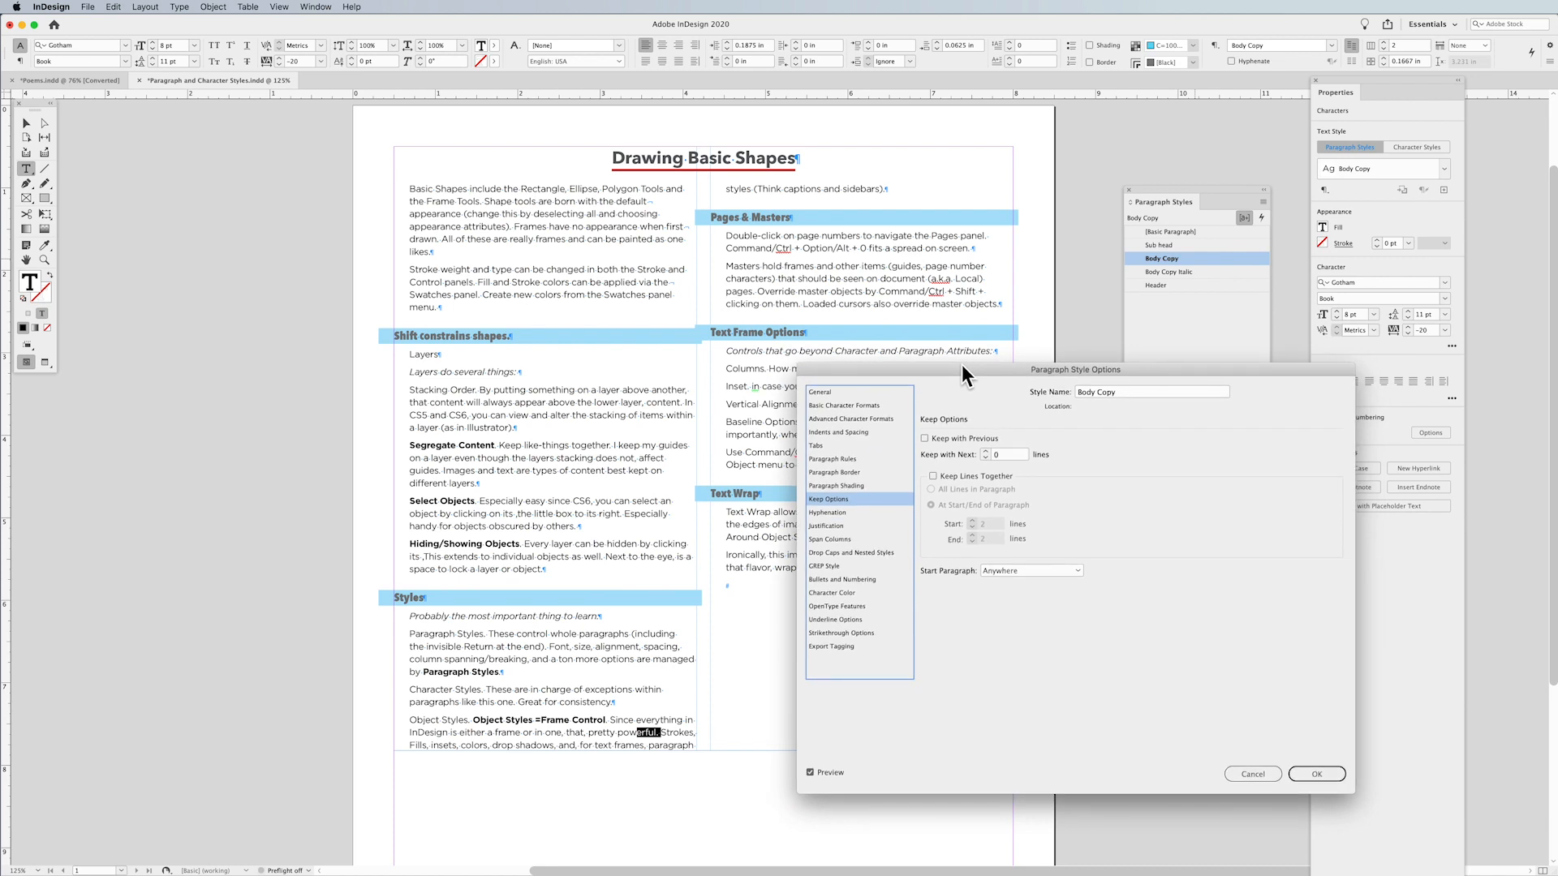
{"action": "left_click", "coordinate": [933, 477]}
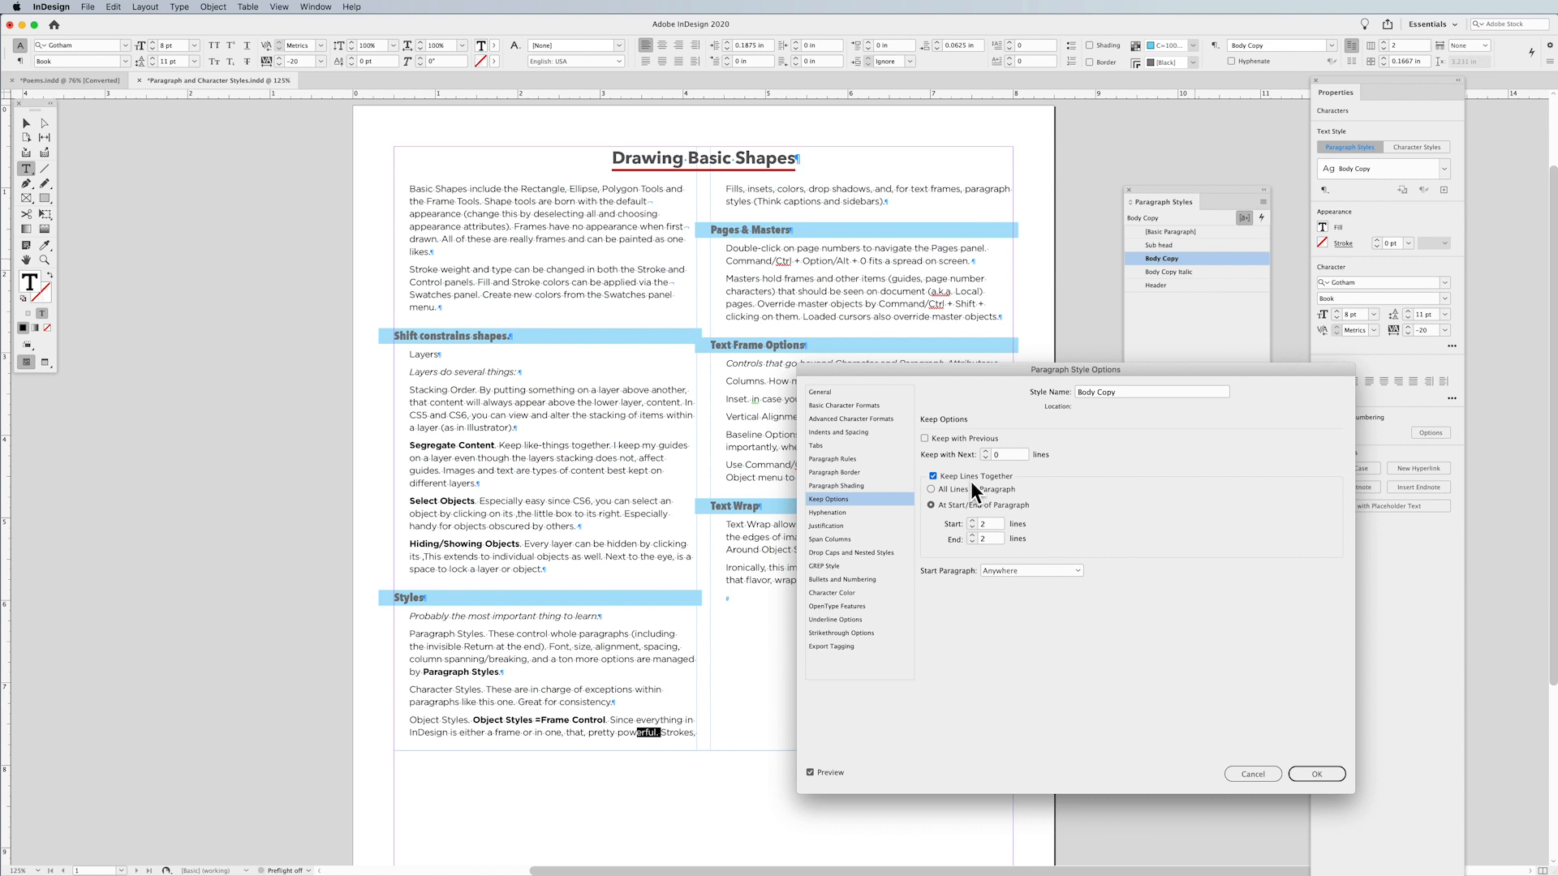
{"action": "left_click", "coordinate": [929, 489]}
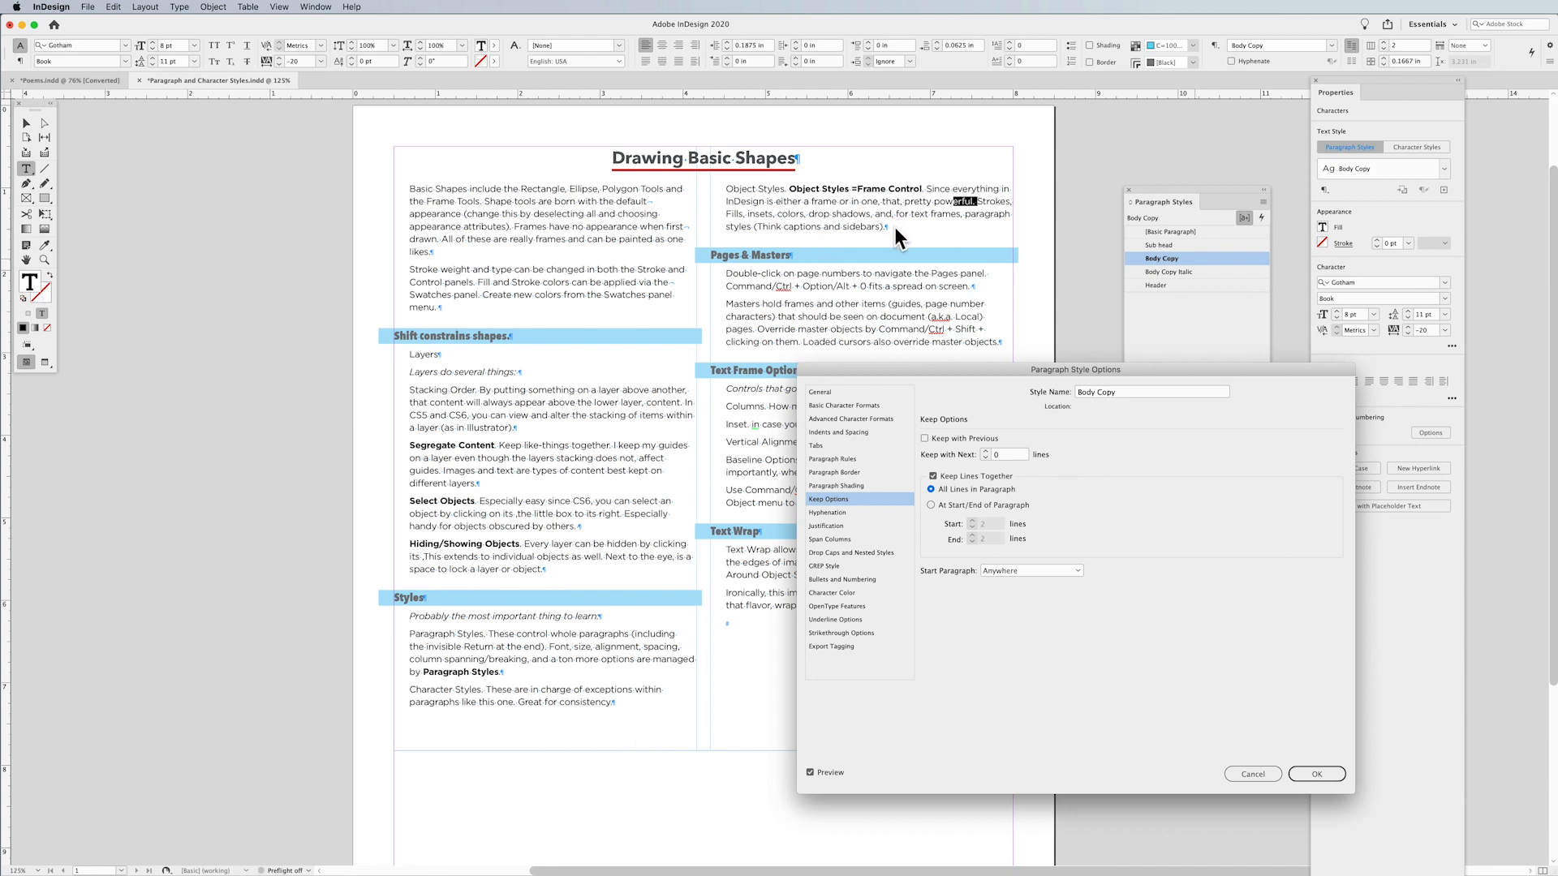
{"action": "left_click", "coordinate": [941, 504]}
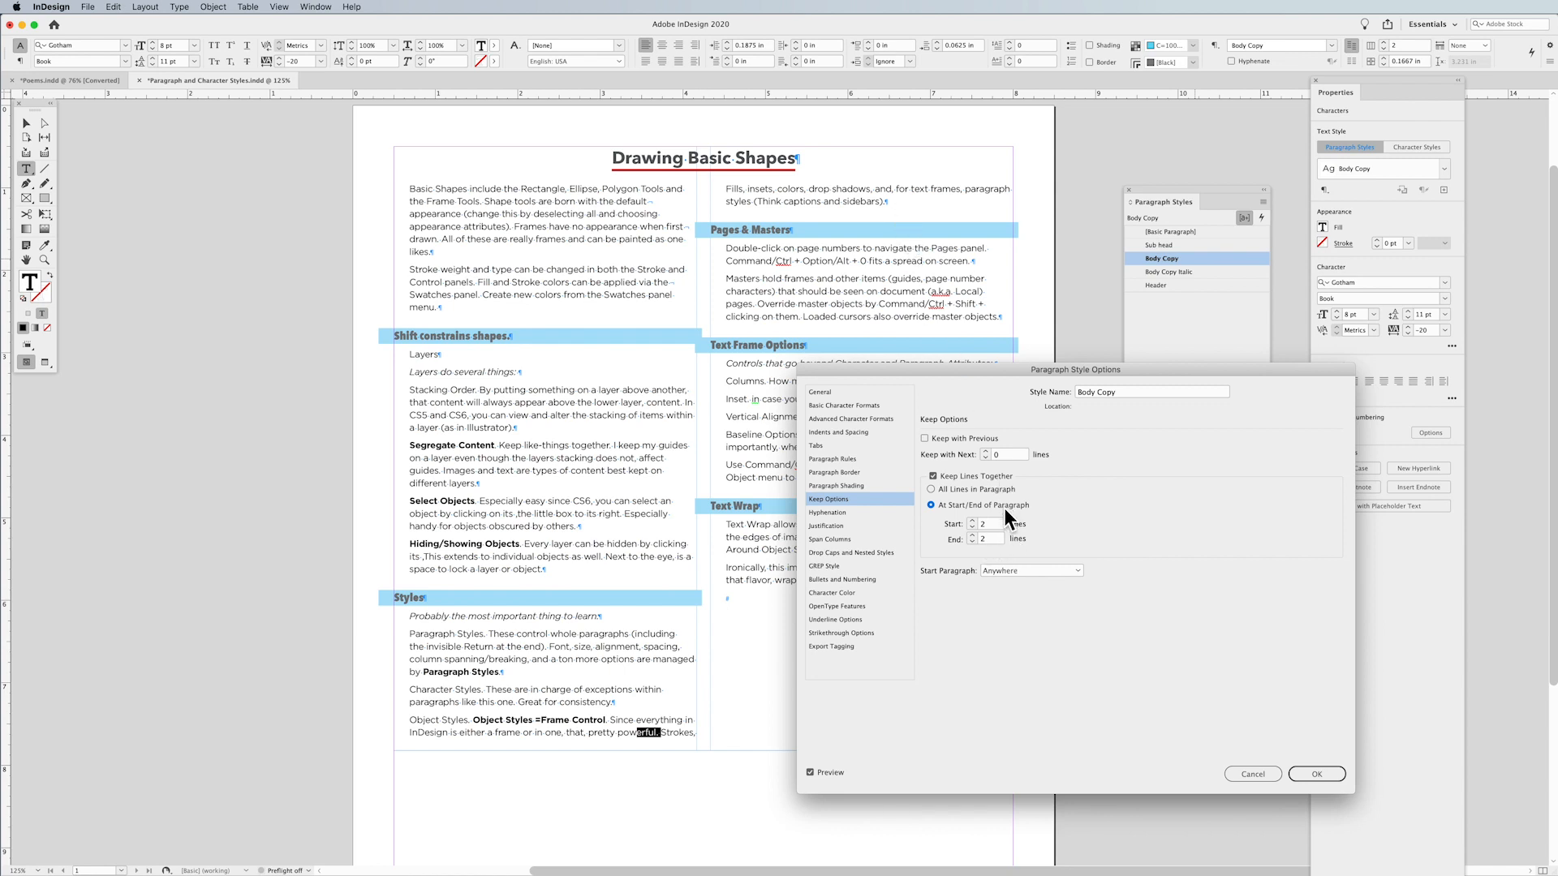
{"action": "double_click", "coordinate": [981, 524]}
{"action": "left_click", "coordinate": [1316, 774]}
Test the keep setting by raising the text frame's lower edge to about 7.13 in tall, and lower it to about 7.39 in.
{"action": "left_click", "coordinate": [27, 123]}
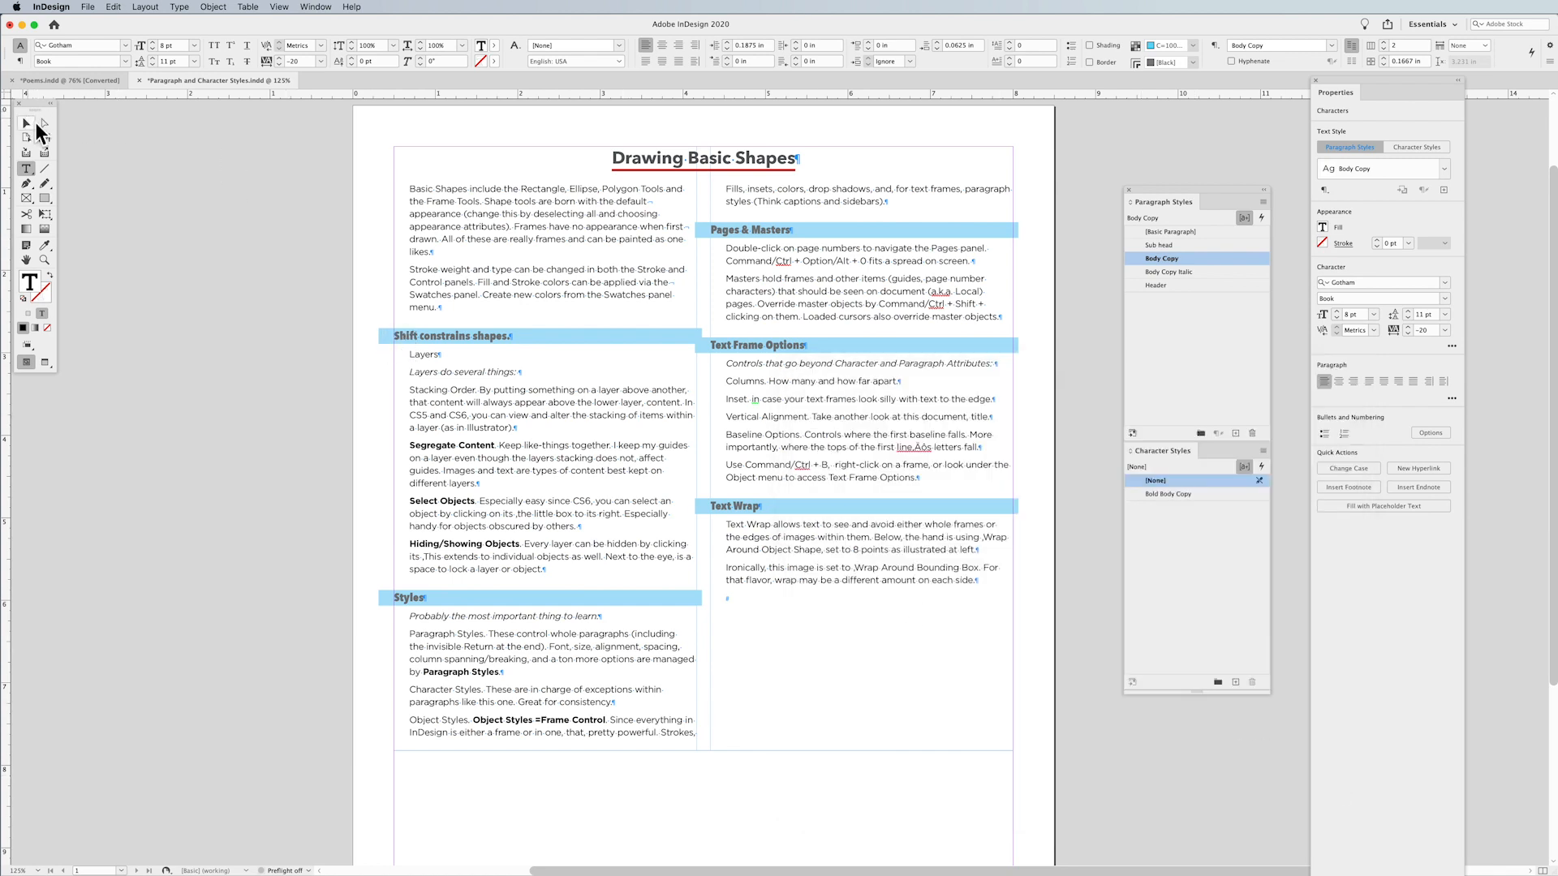
{"action": "left_click_drag", "start_coordinate": [704, 752], "coordinate": [702, 734]}
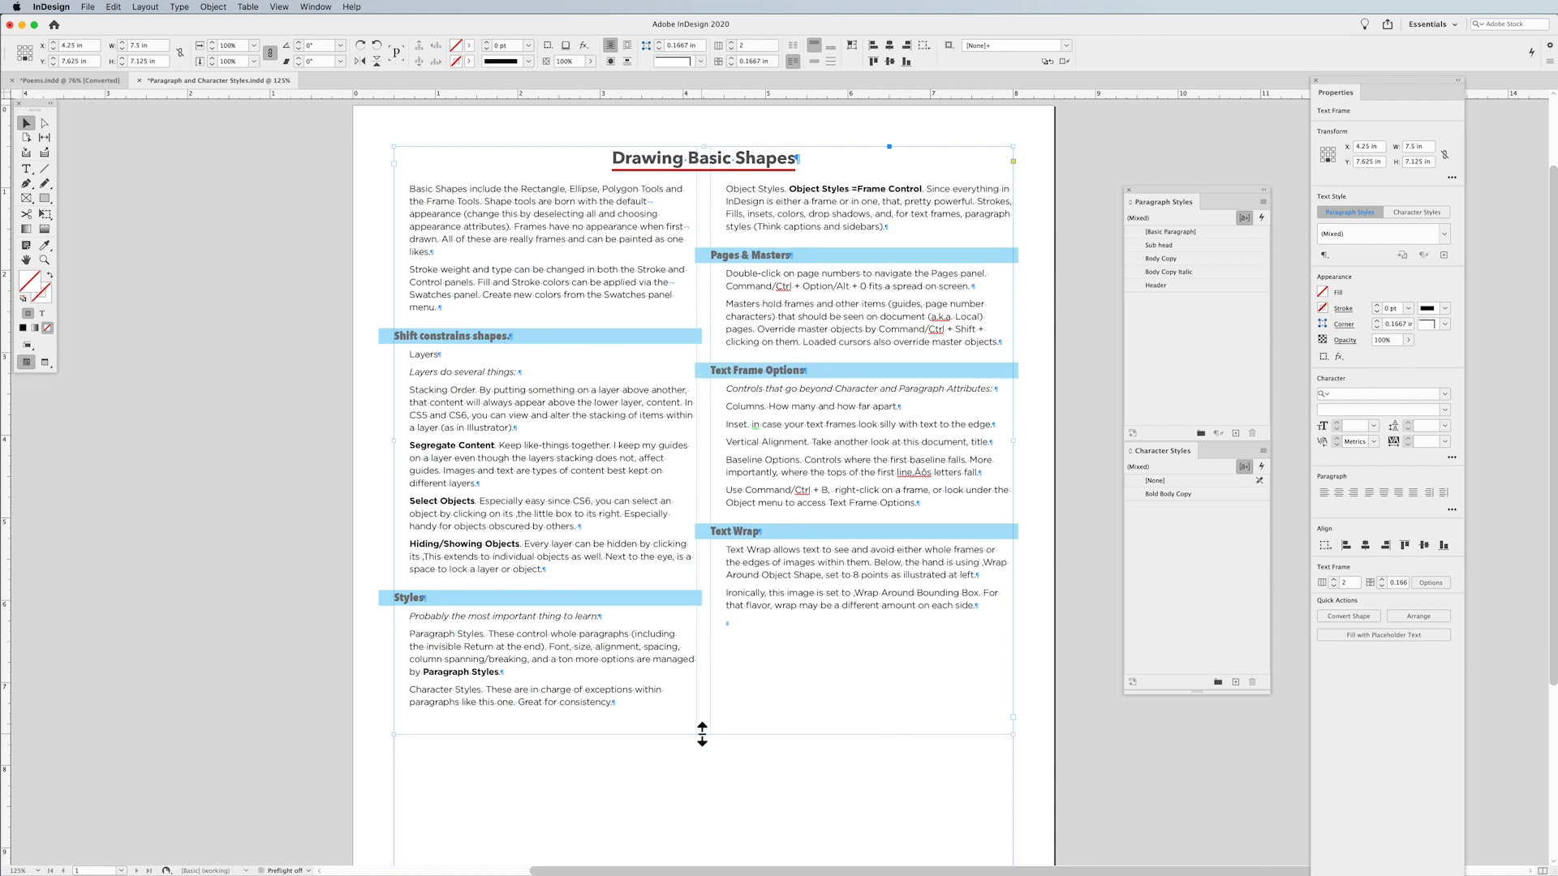
{"action": "left_click_drag", "start_coordinate": [703, 734], "coordinate": [702, 758]}
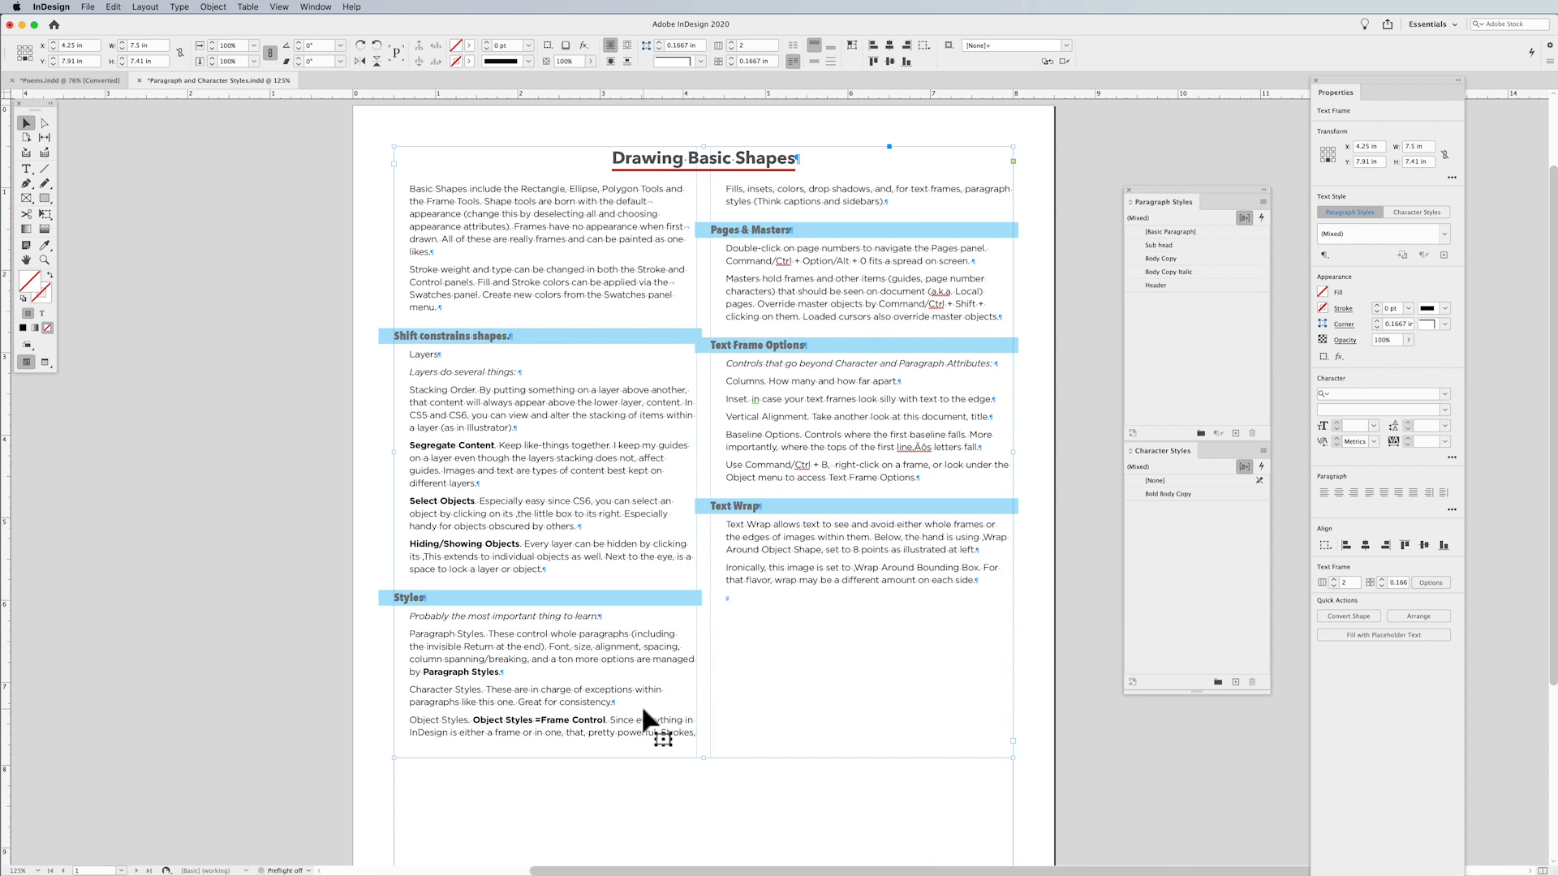
{"action": "mouse_move", "coordinate": [703, 758]}
{"action": "left_mouse_down"}
{"action": "mouse_move", "coordinate": [706, 771]}
{"action": "mouse_move", "coordinate": [706, 757]}
{"action": "left_mouse_up"}
Try to push the Styles subhead into the second column with nine empty paragraphs after the Hiding/Showing Objects paragraph, and delete them.
{"action": "double_click", "coordinate": [572, 511]}
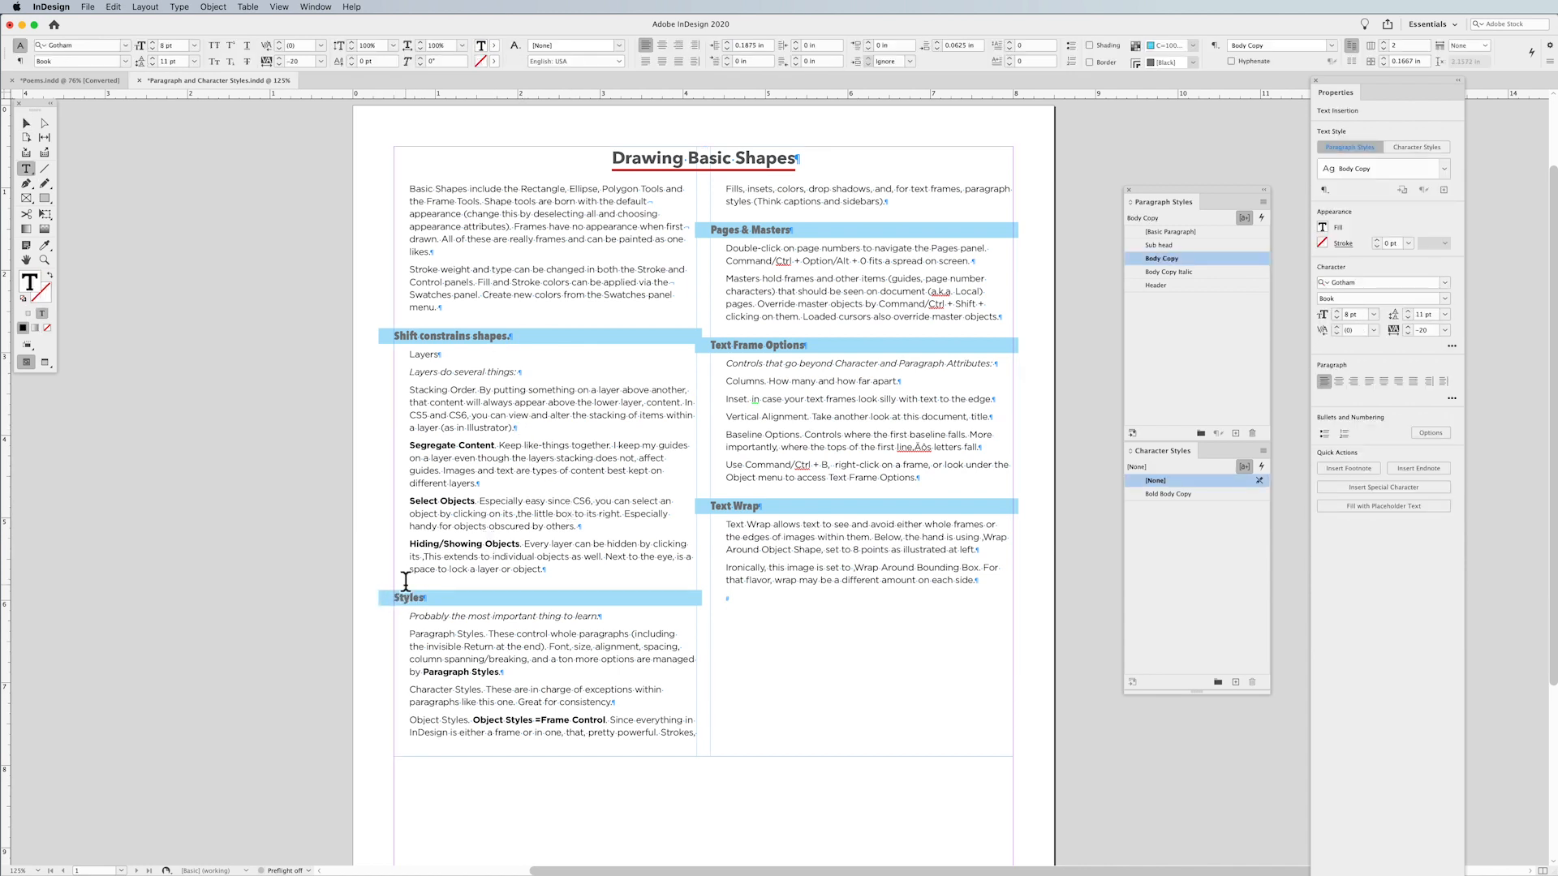
{"action": "left_click", "coordinate": [599, 574]}
{"action": "key", "text": "Return"}
{"action": "key", "text": "Return"}
{"action": "key", "text": "Return"}
{"action": "key", "text": "Return"}
{"action": "key", "text": "Return"}
{"action": "key", "text": "Return"}
{"action": "key", "text": "Return"}
{"action": "key", "text": "Return"}
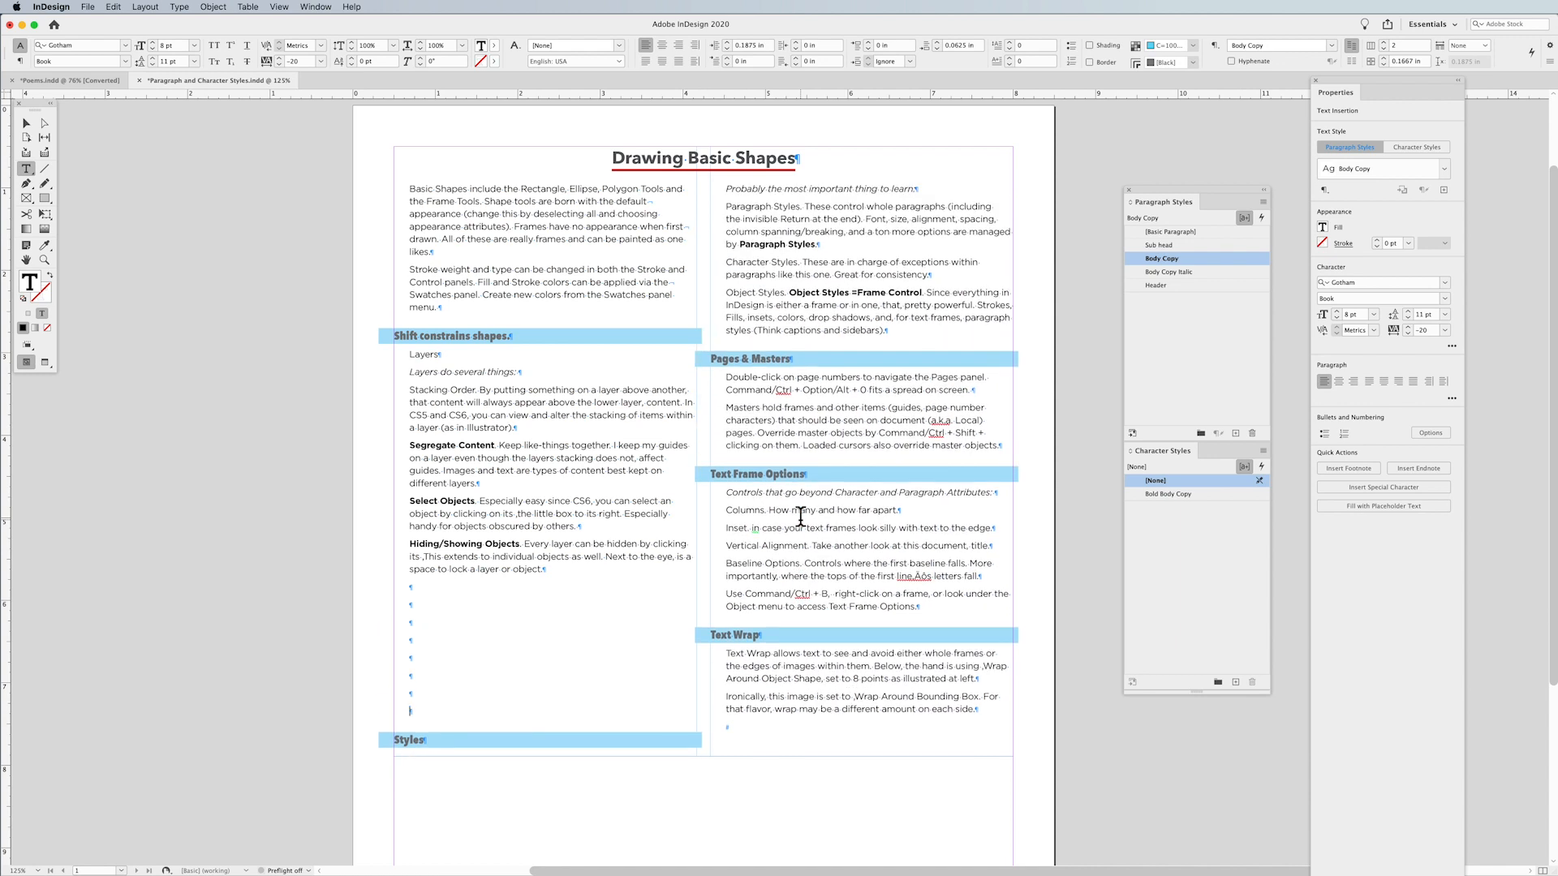
{"action": "key", "text": "Return"}
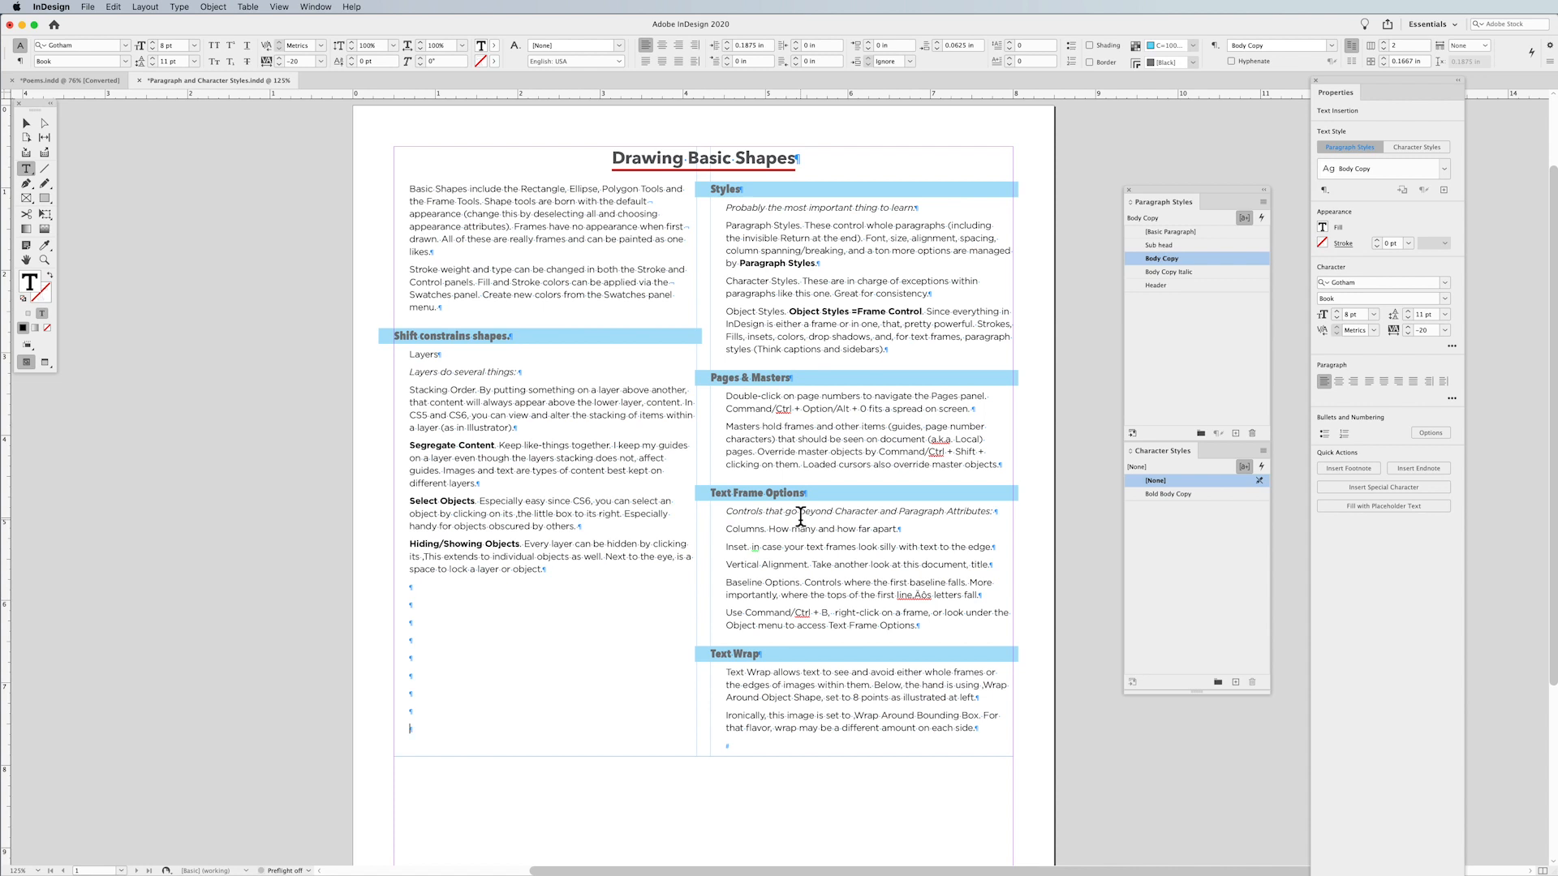
{"action": "left_click_drag", "start_coordinate": [446, 582], "coordinate": [455, 739]}
{"action": "key", "text": "BackSpace"}
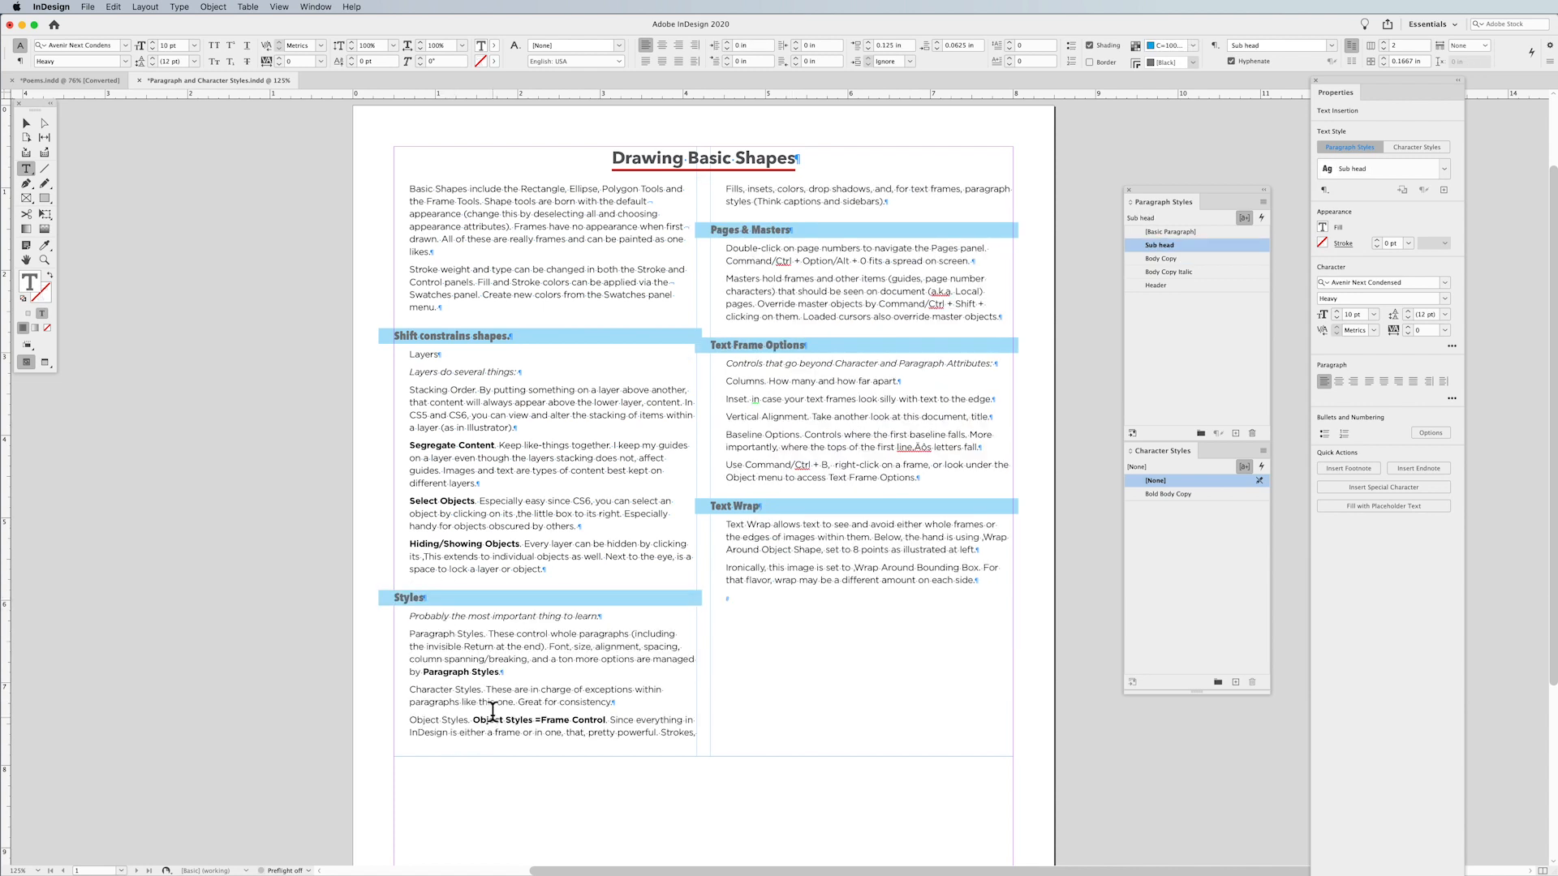
Insert a column break at the end of the Hiding/Showing Objects paragraph and inspect its hidden character up close.
{"action": "left_click", "coordinate": [580, 570]}
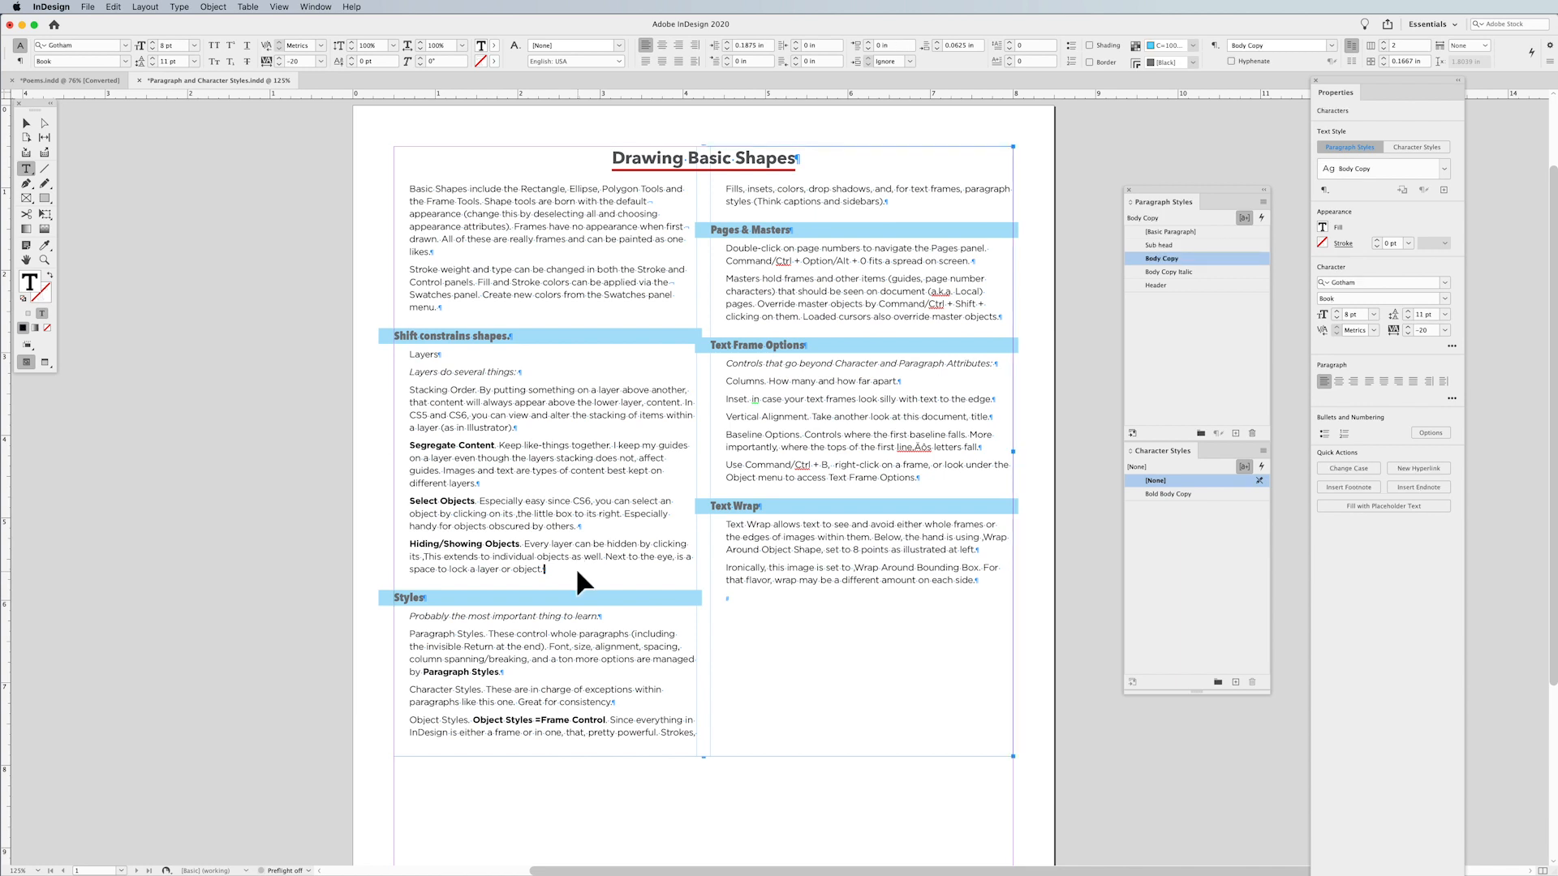
{"action": "key", "text": "super+equal"}
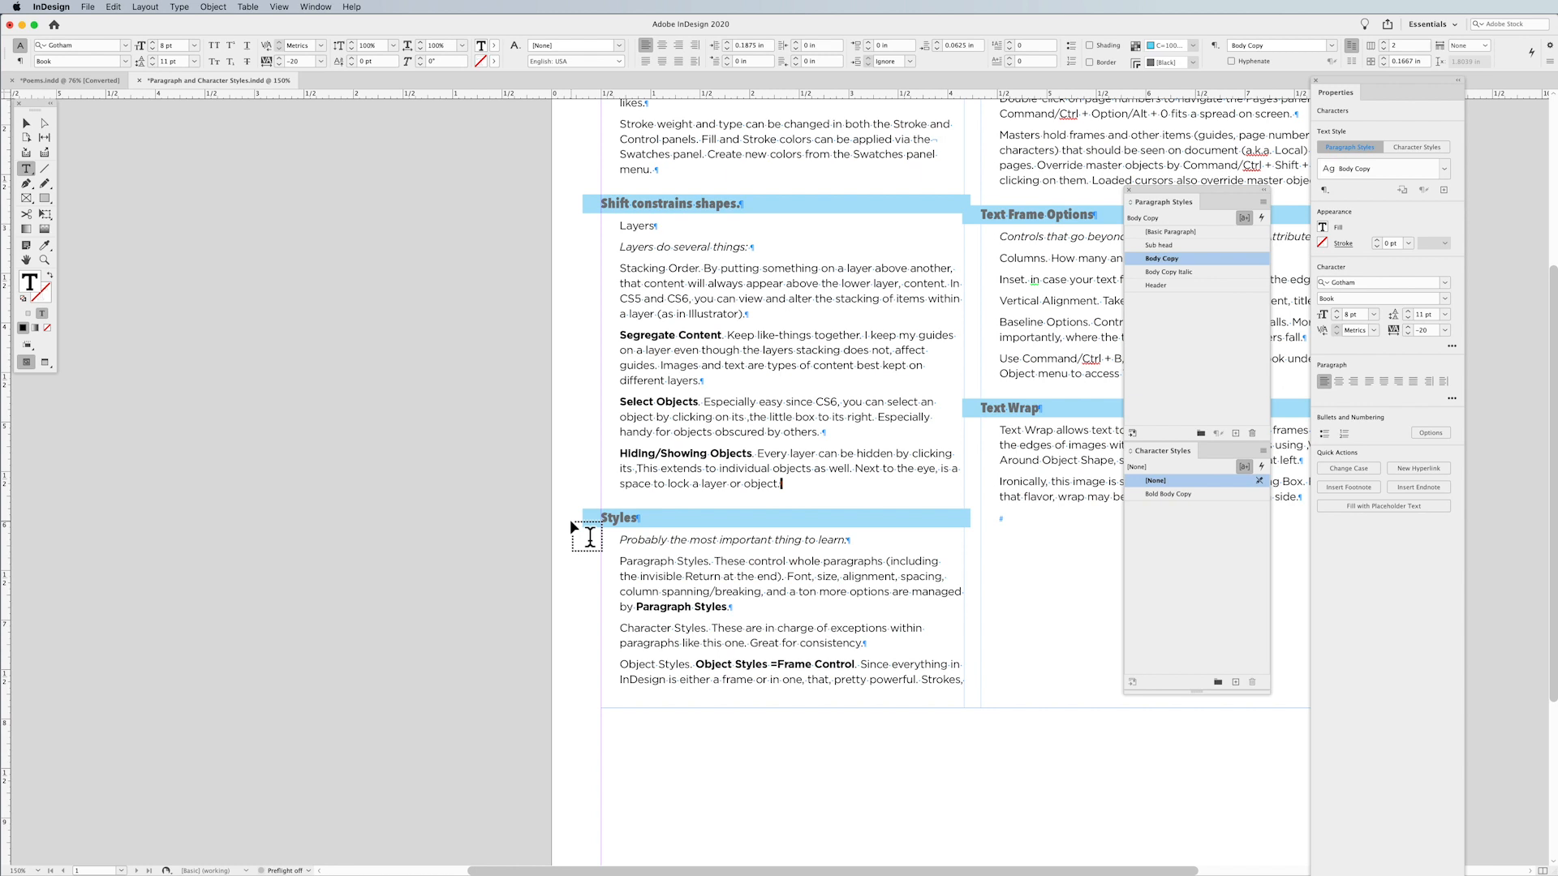
{"action": "key", "text": "KP_Enter"}
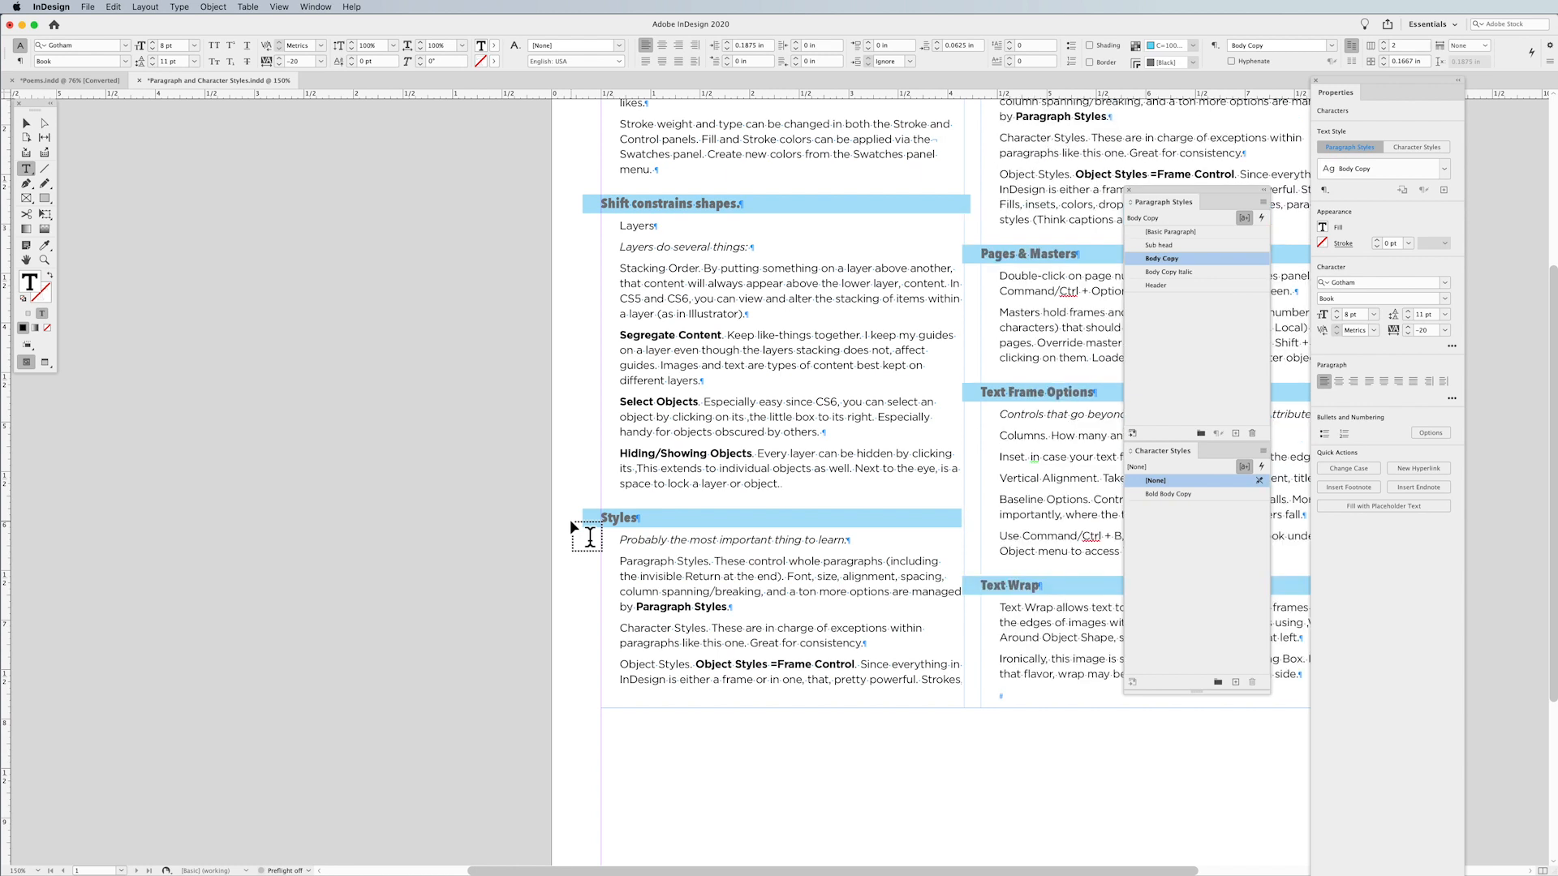
{"action": "left_click", "coordinate": [26, 123]}
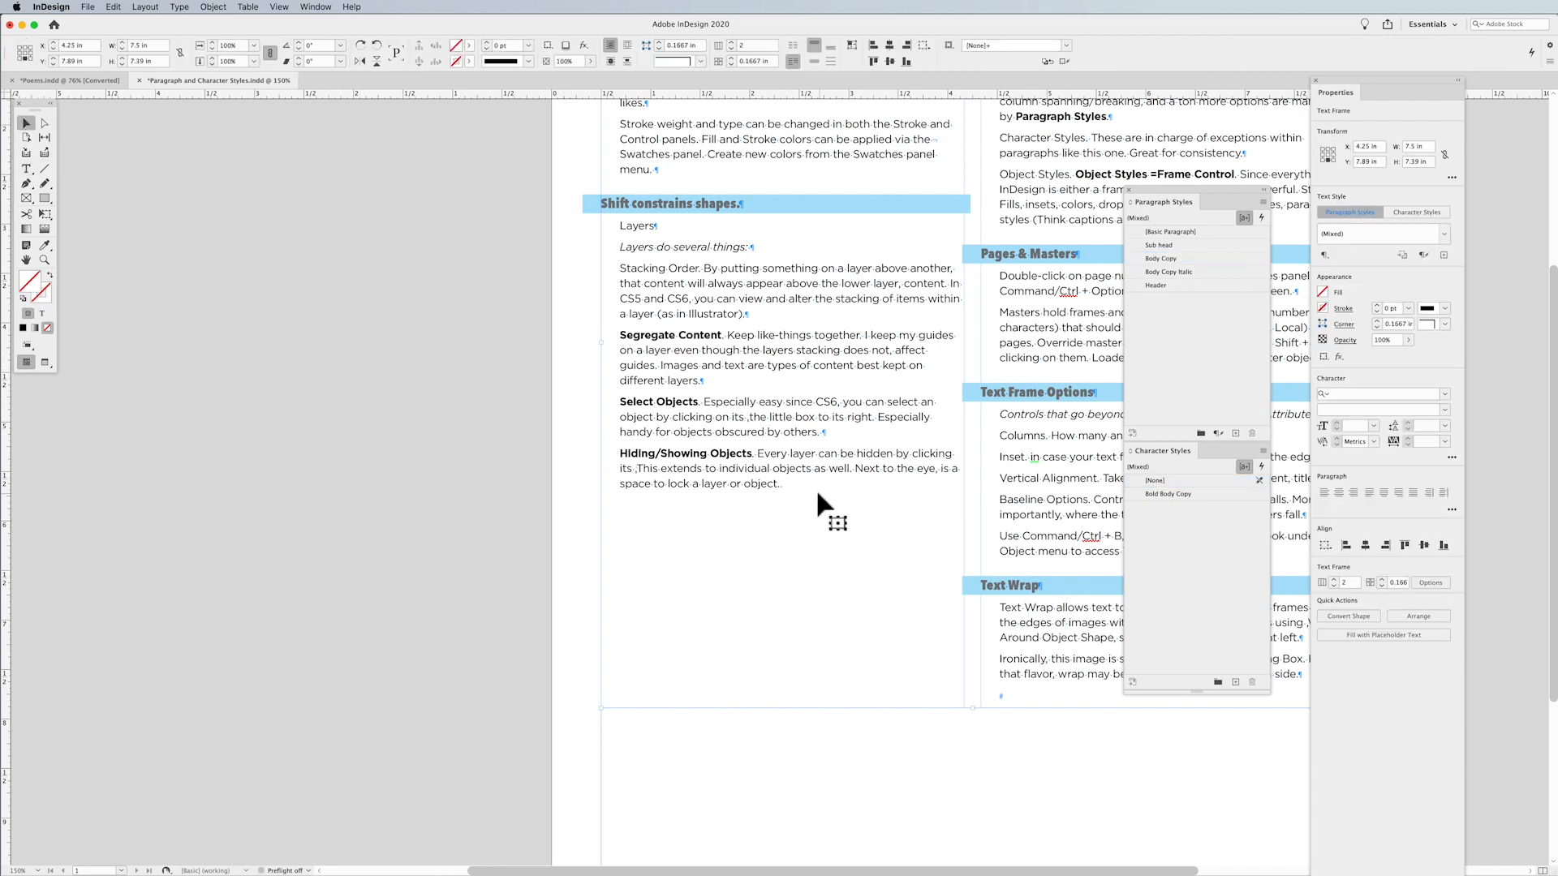
{"action": "left_click_drag", "start_coordinate": [771, 473], "coordinate": [825, 517]}
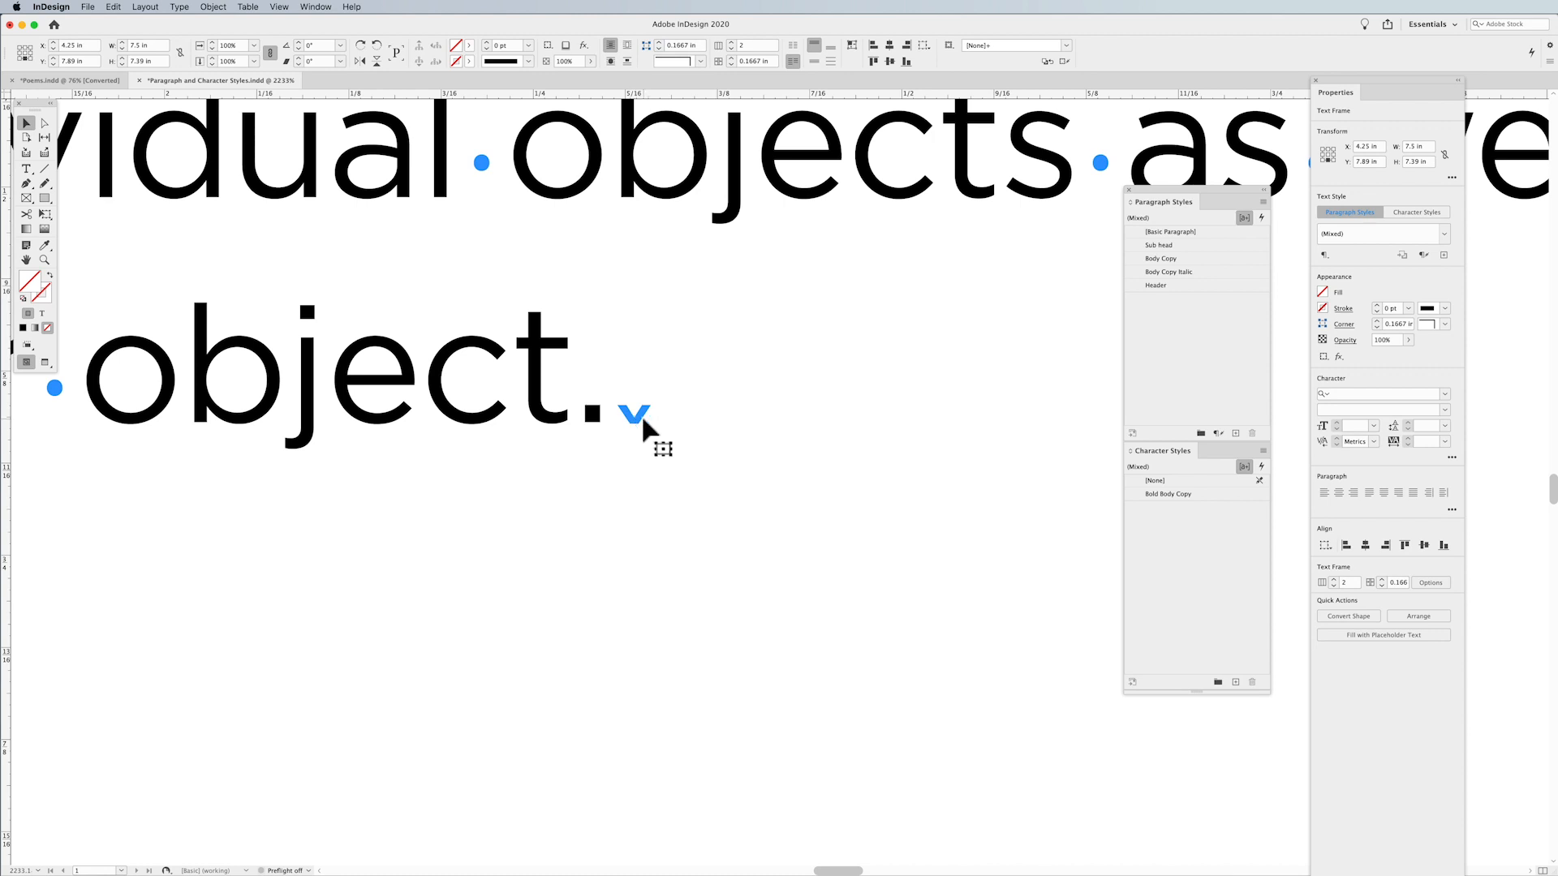
{"action": "key", "text": "super+0"}
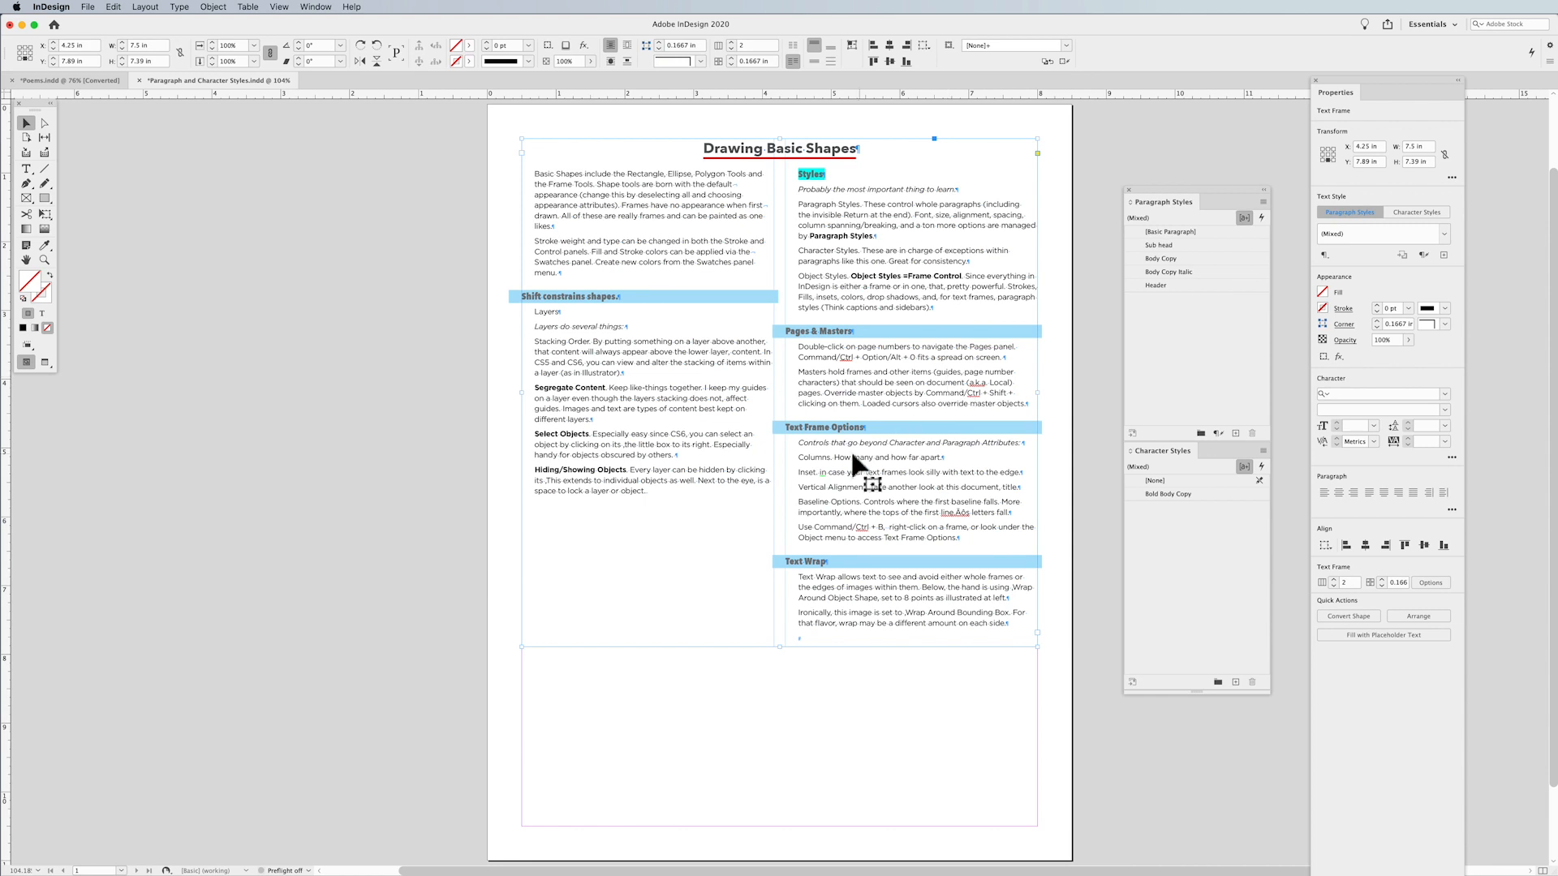
Extend the two-column text frame downward to about 8.45 in tall to check that the column break holds.
{"action": "double_click", "coordinate": [690, 460]}
{"action": "left_click", "coordinate": [833, 487]}
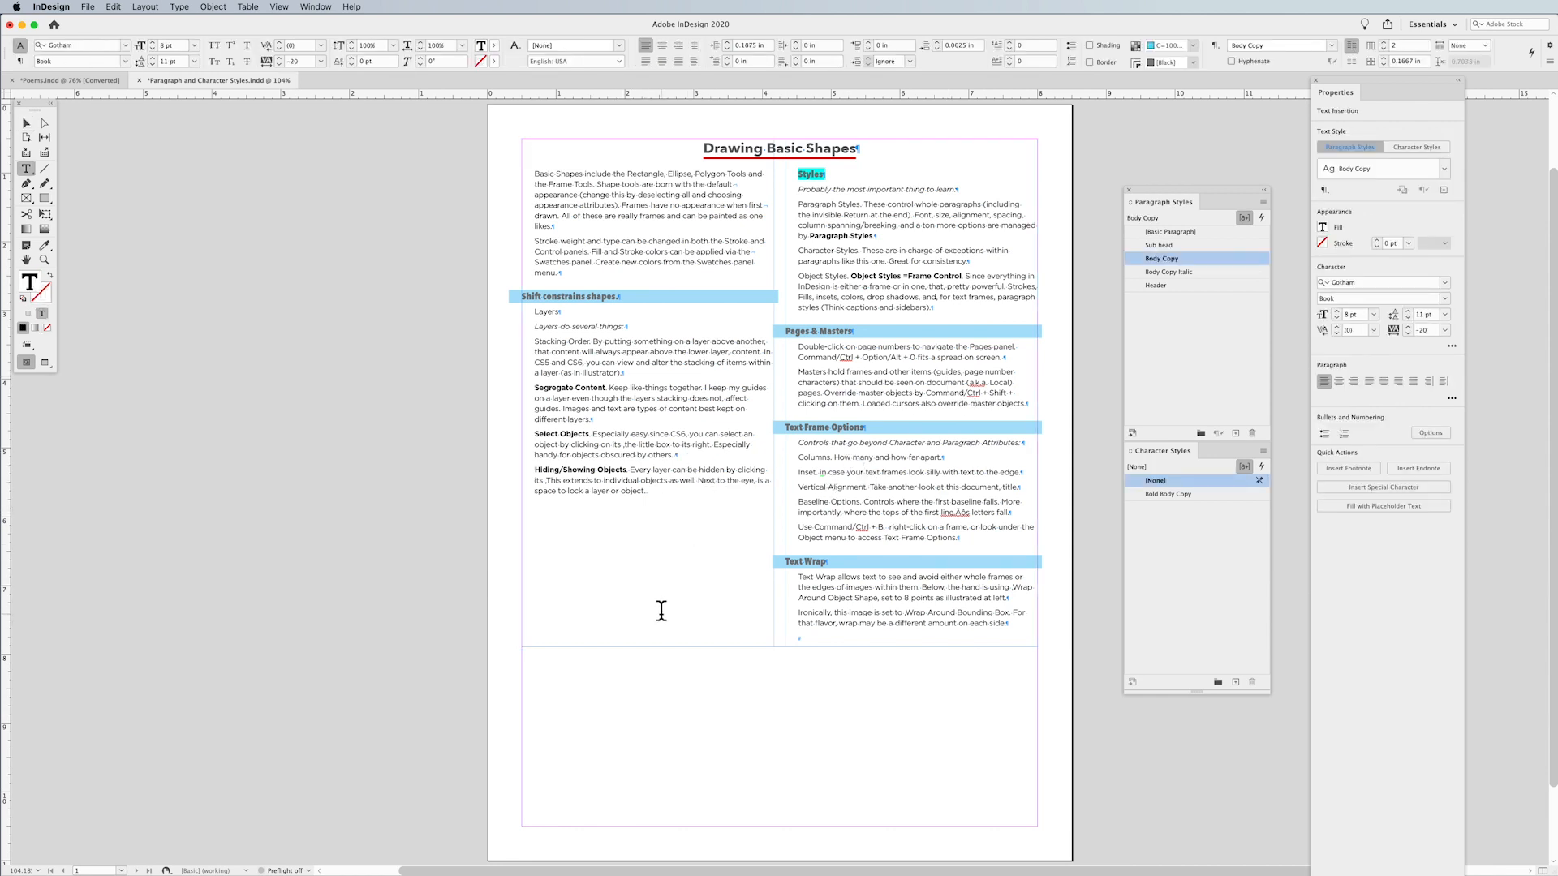
{"action": "left_click", "coordinate": [32, 124]}
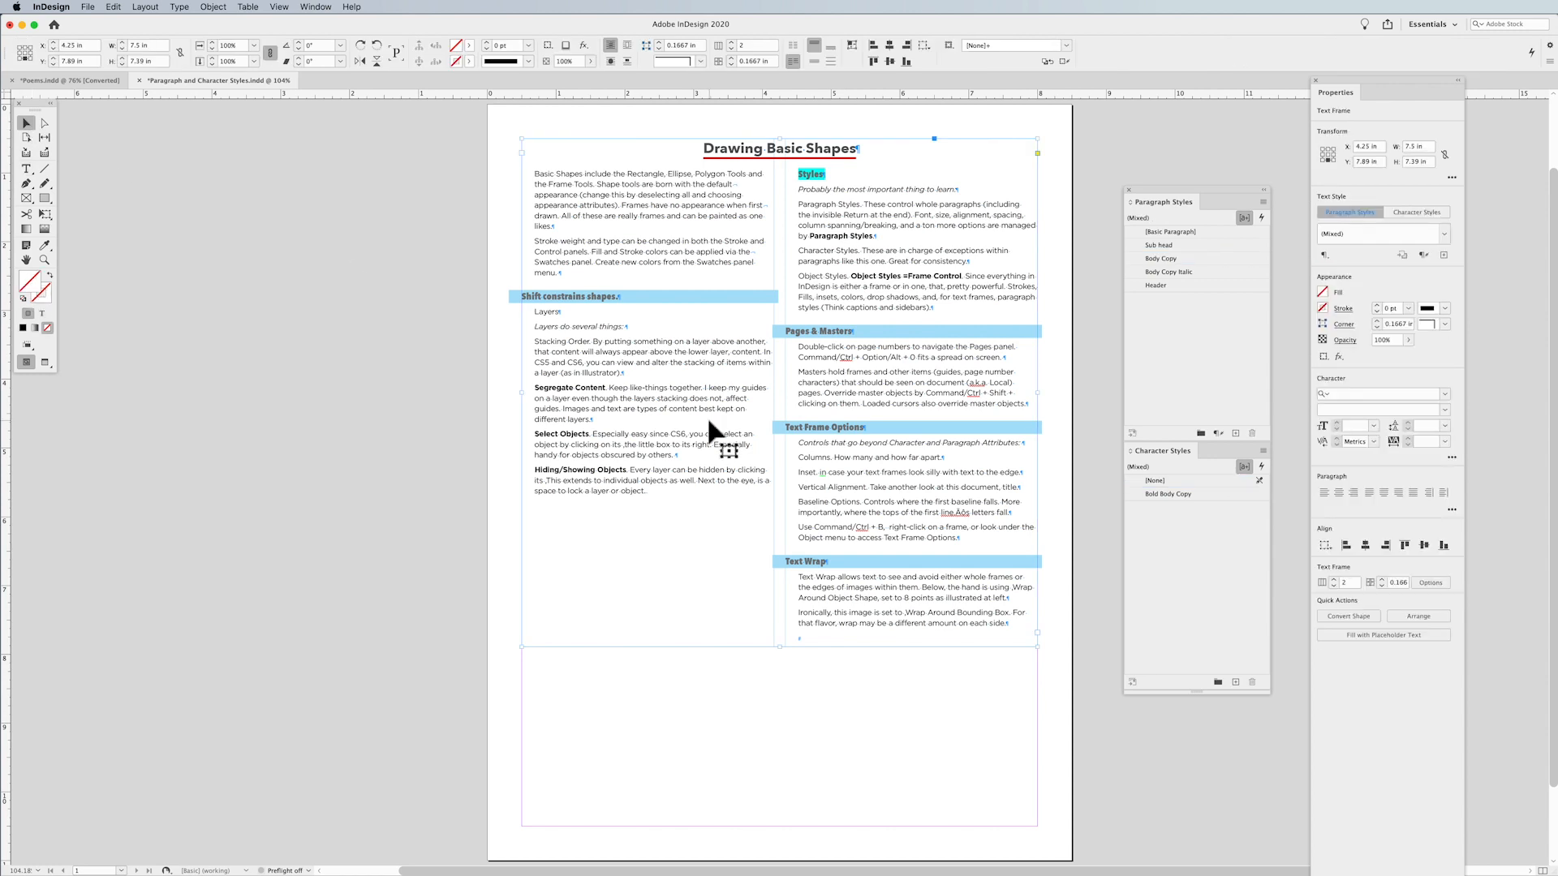
{"action": "left_click_drag", "start_coordinate": [779, 647], "coordinate": [780, 720]}
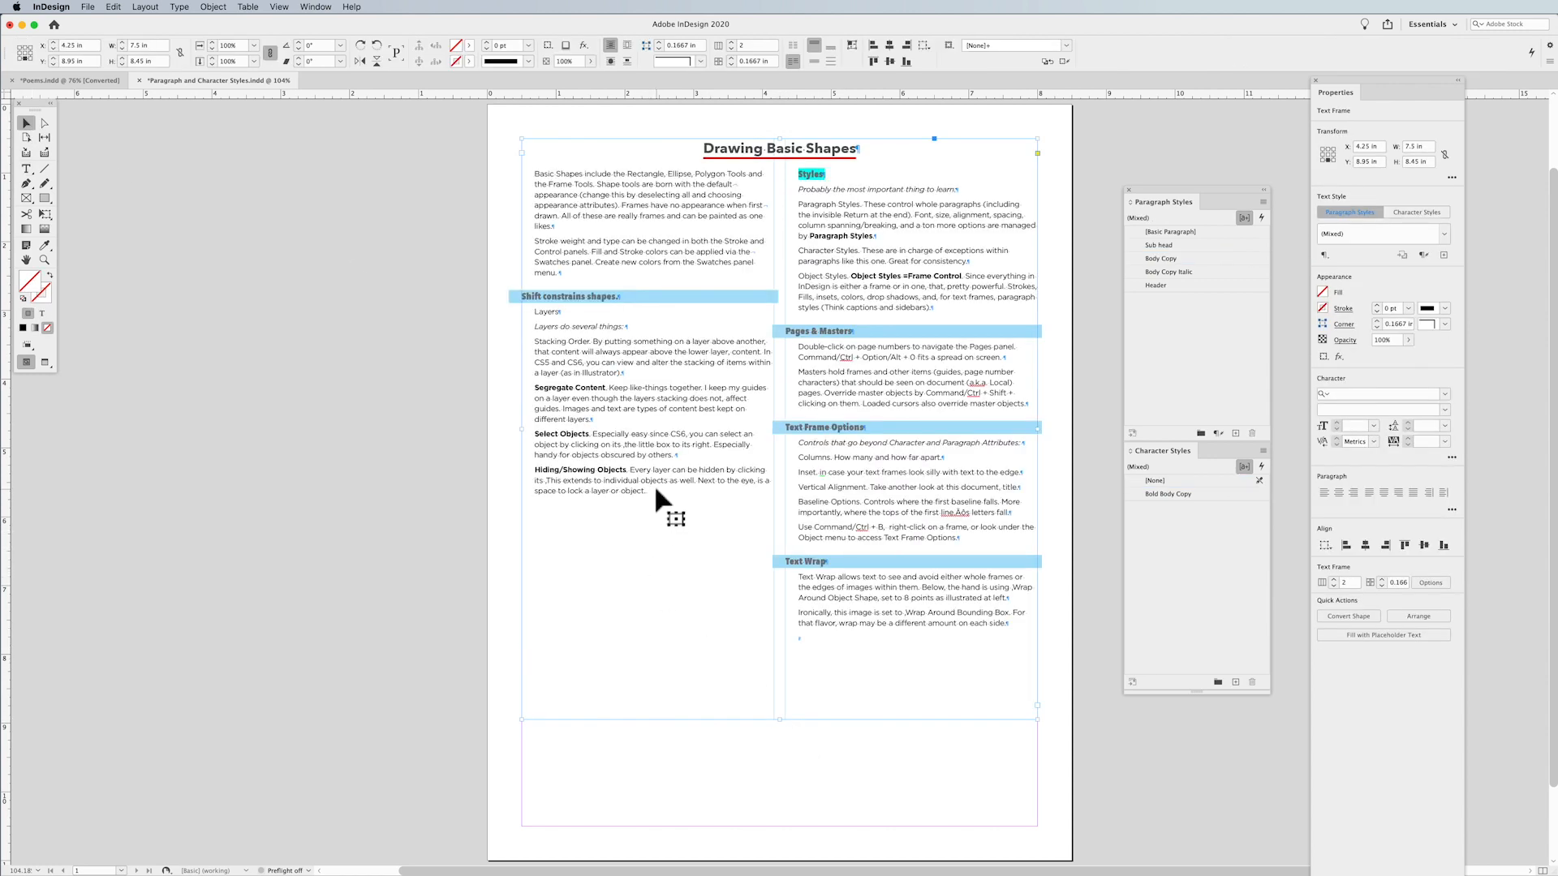
Apply the Sub head paragraph style to the Styles heading at the start of the second column.
{"action": "double_click", "coordinate": [822, 251]}
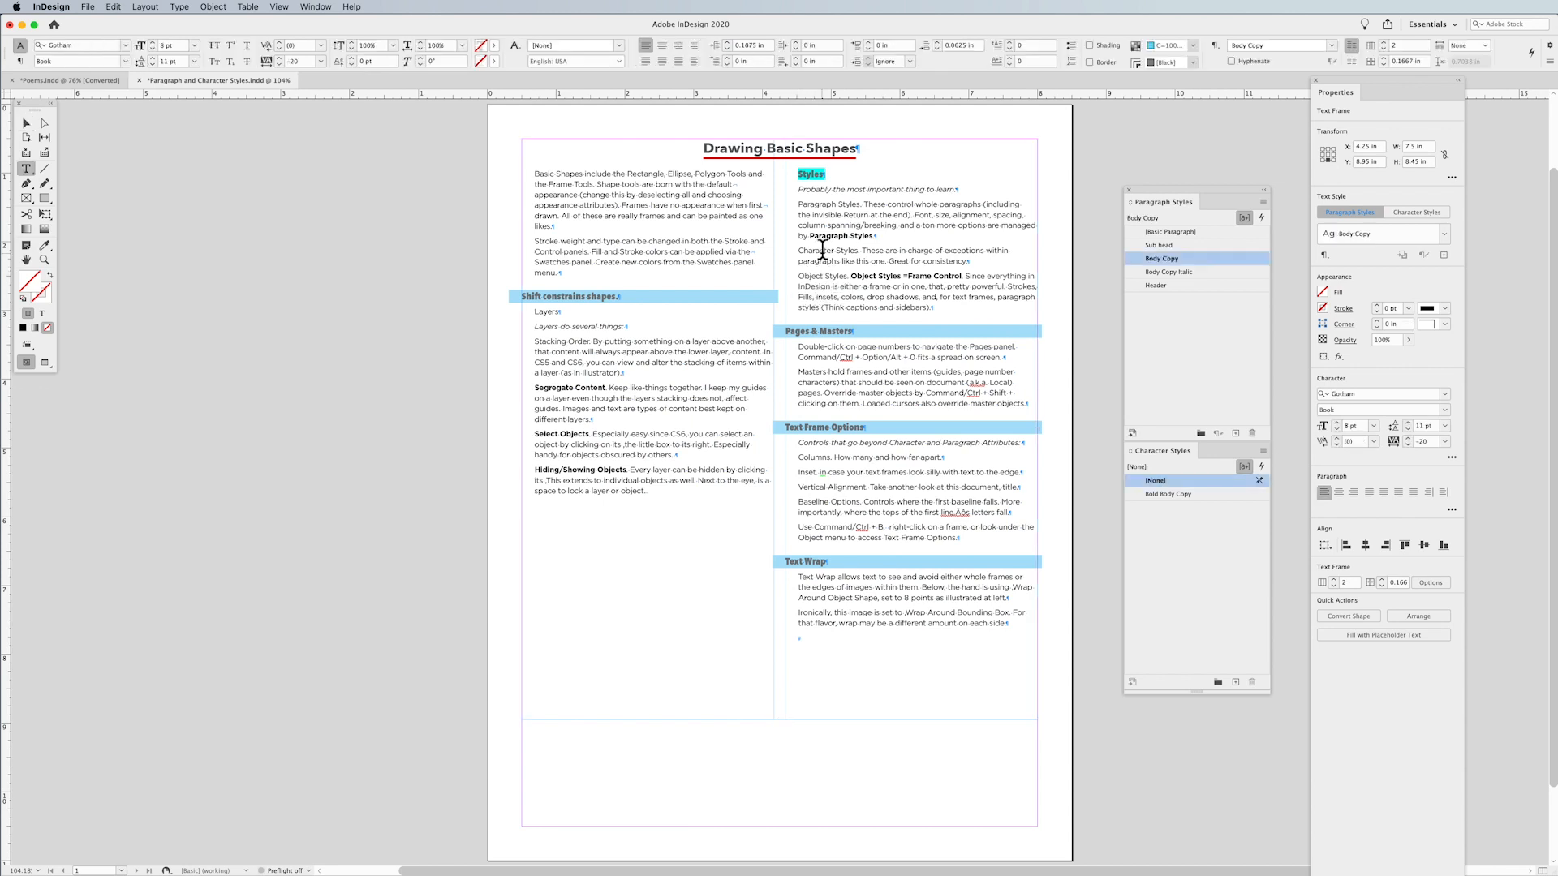
{"action": "double_click", "coordinate": [809, 172]}
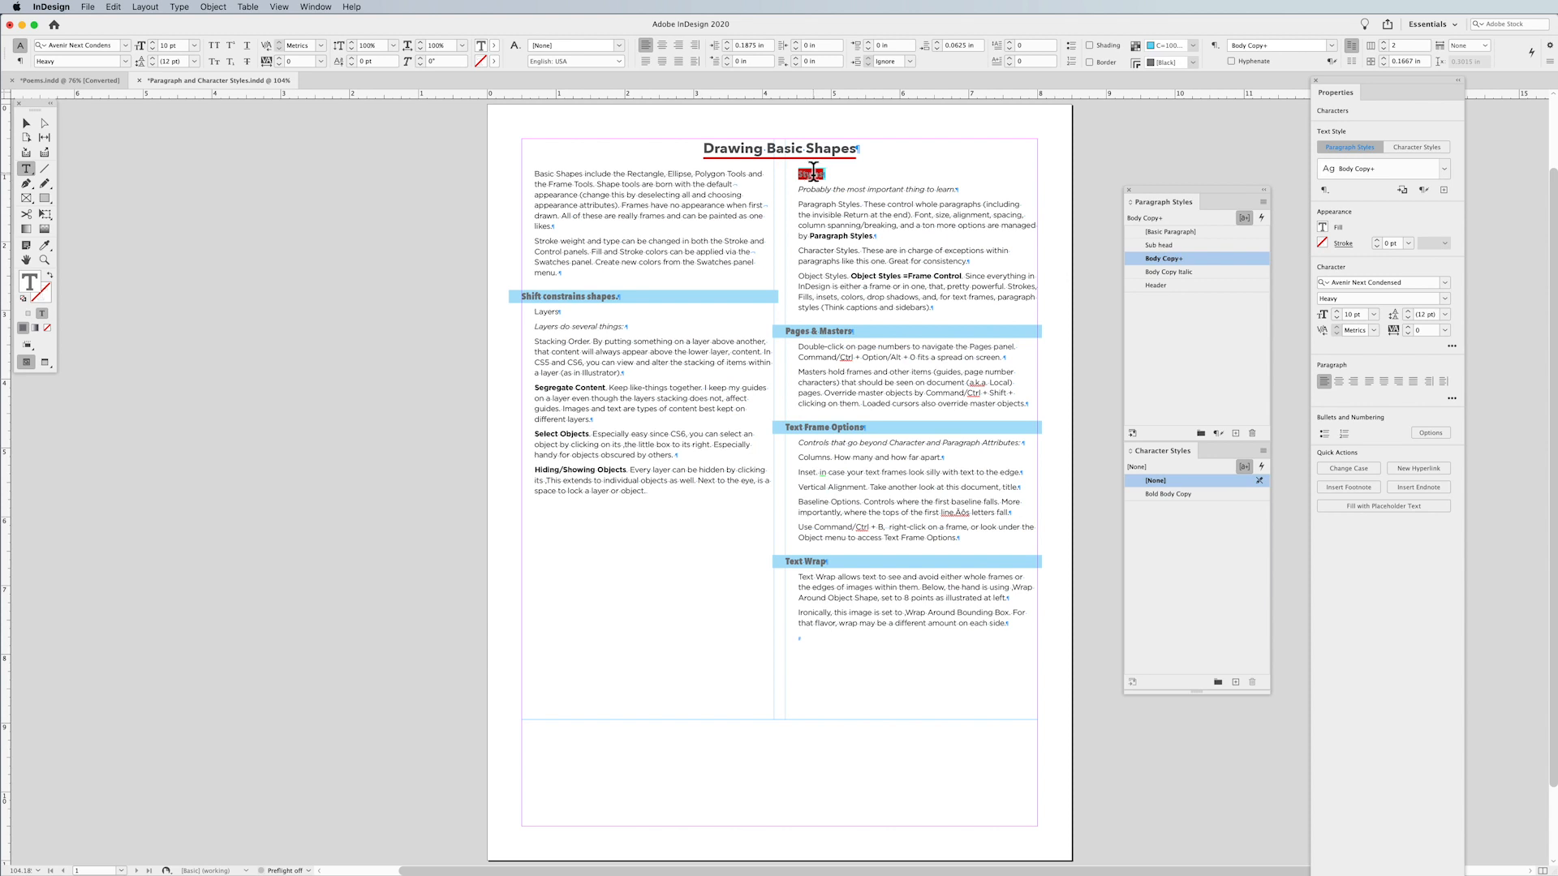
{"action": "left_click", "coordinate": [1195, 245]}
{"action": "left_click", "coordinate": [921, 228]}
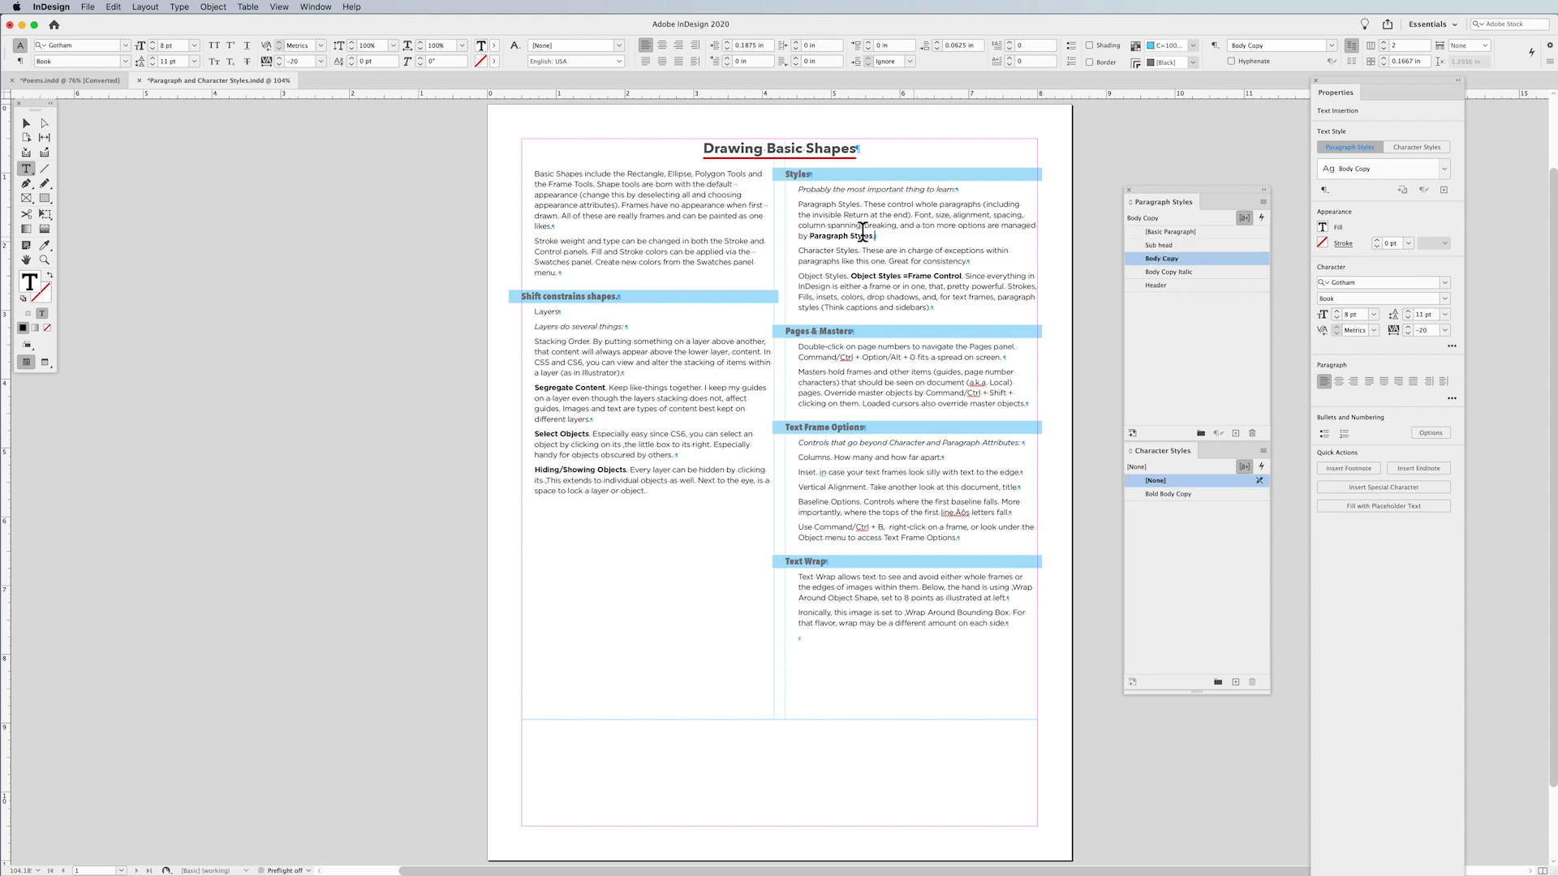
{"action": "left_click", "coordinate": [26, 123]}
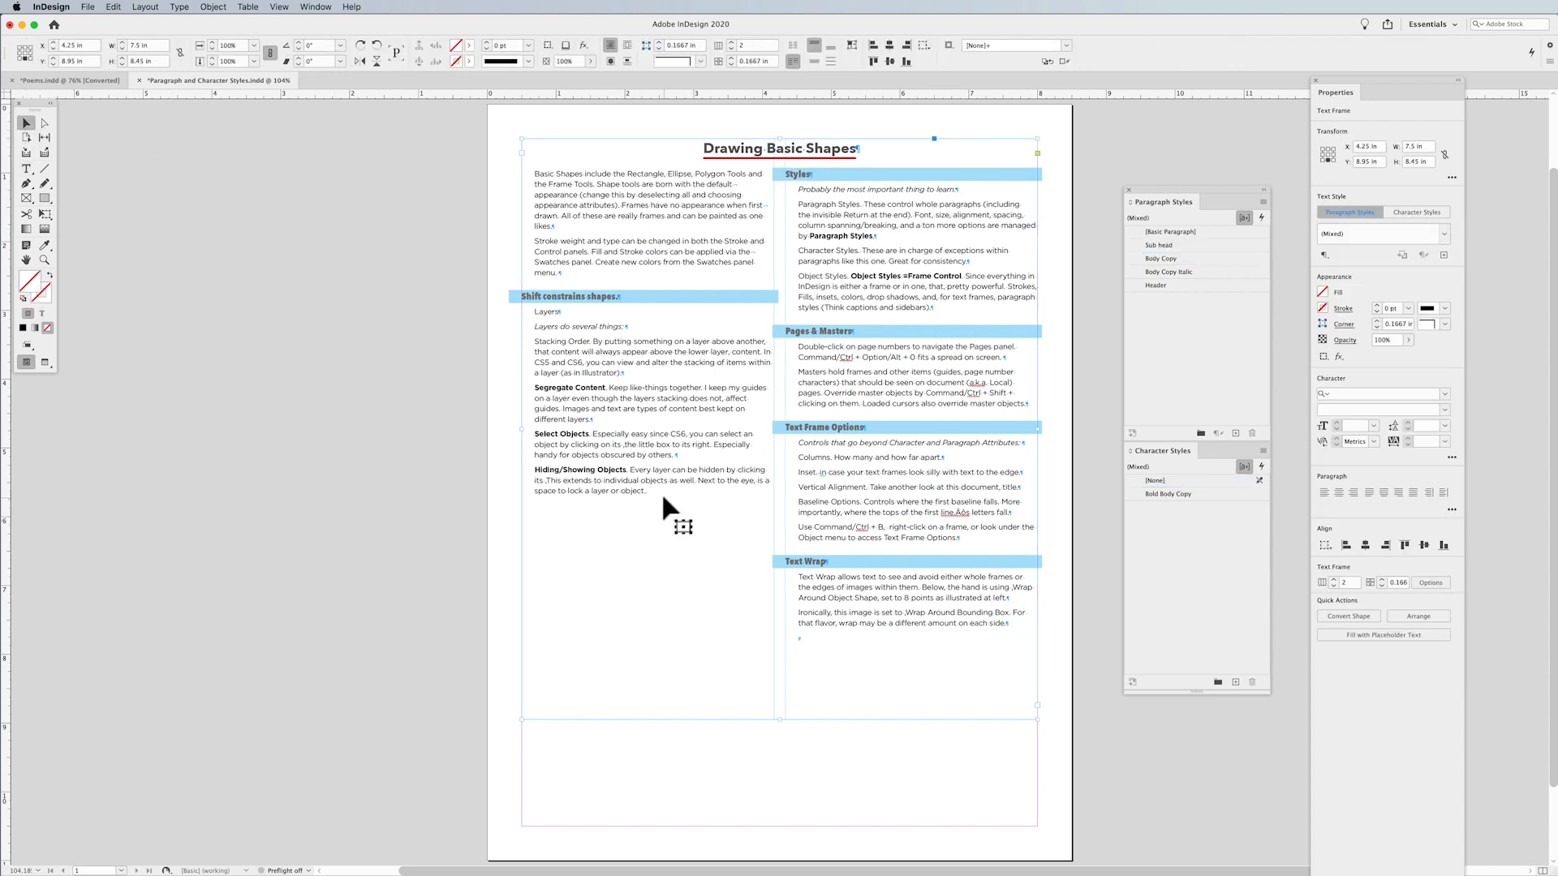
{"action": "double_click", "coordinate": [663, 493]}
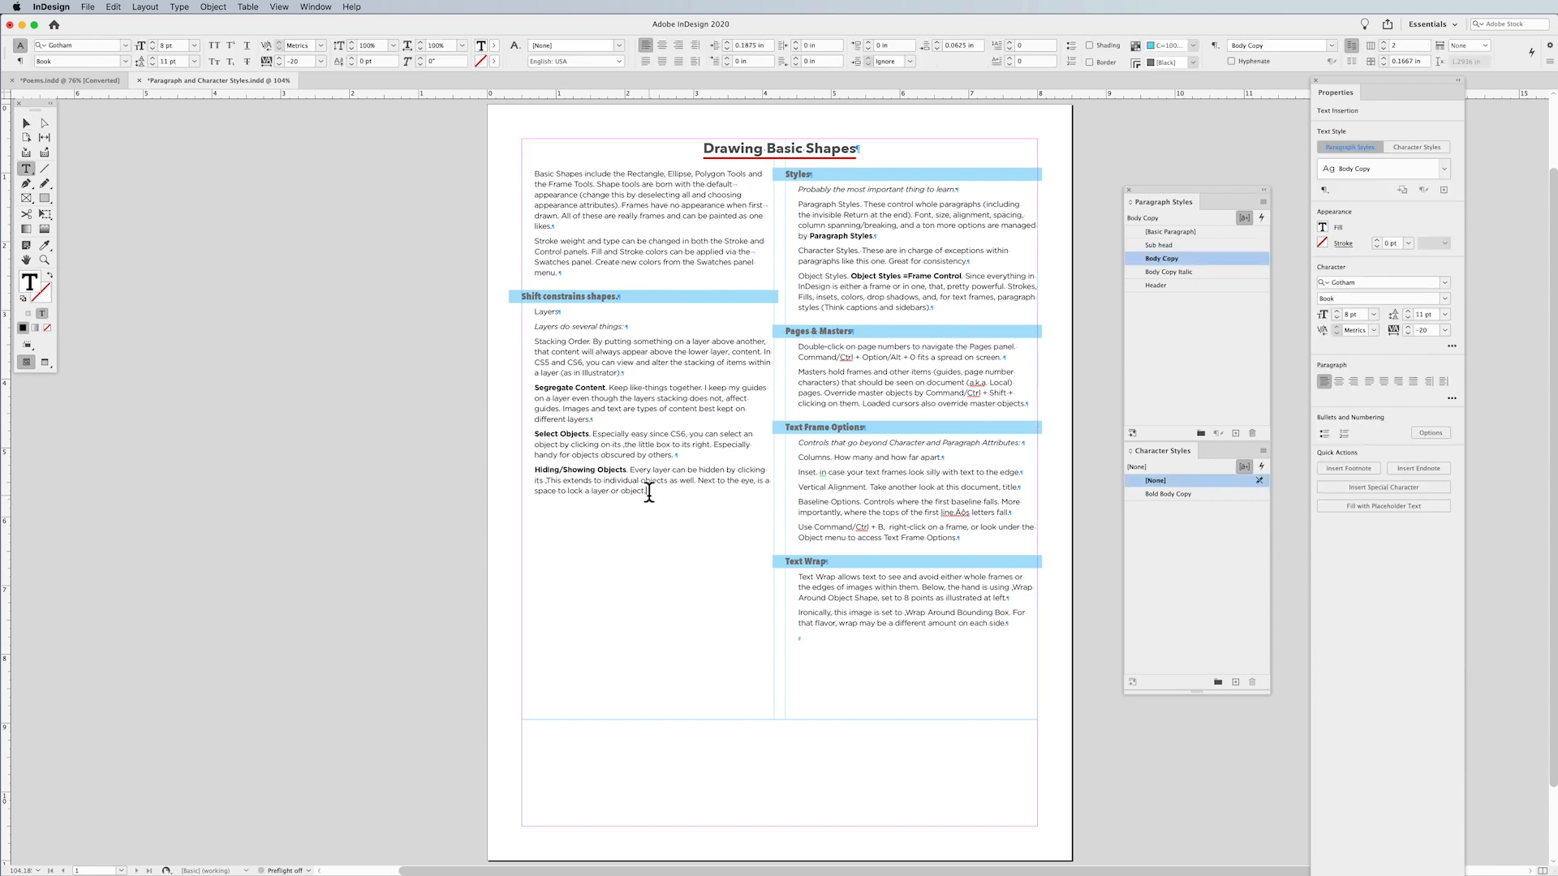
{"action": "left_click", "coordinate": [176, 6]}
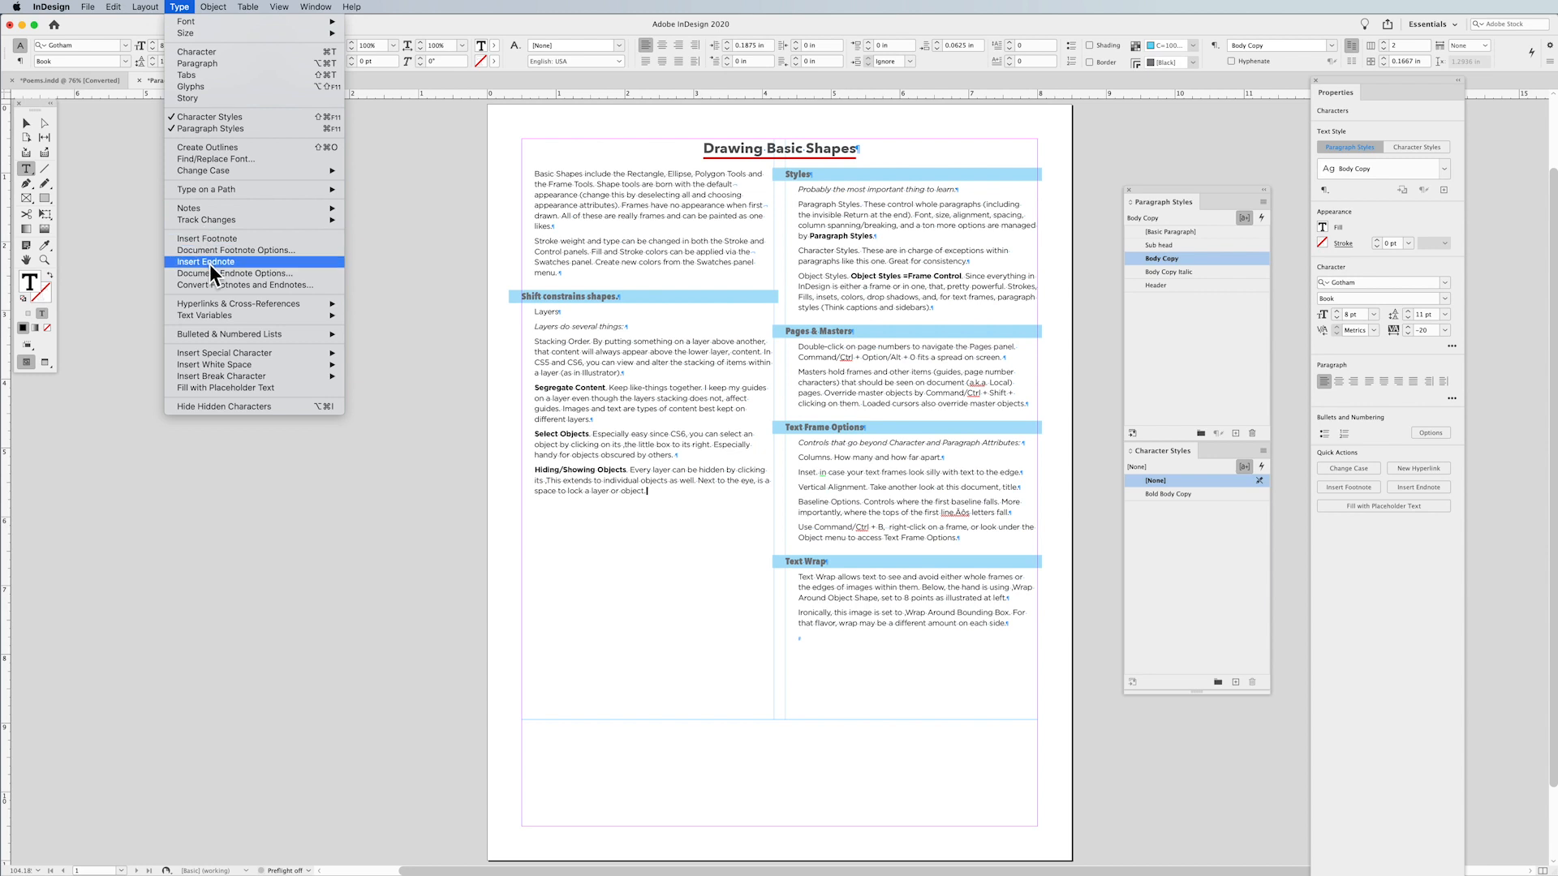
{"action": "mouse_move", "coordinate": [236, 371]}
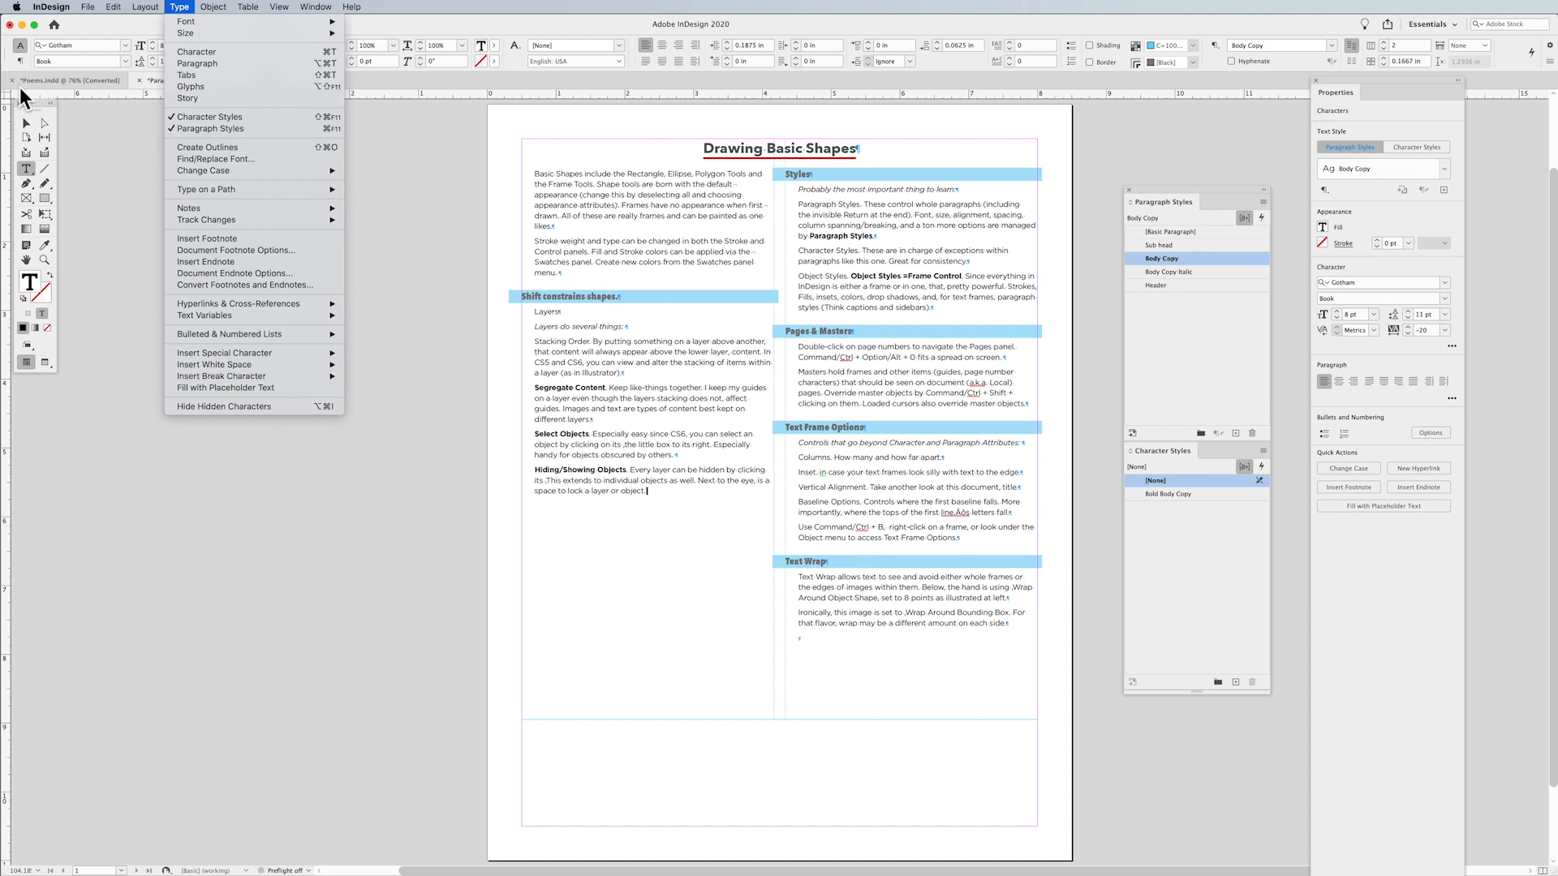
{"action": "left_click", "coordinate": [28, 123]}
{"action": "left_click", "coordinate": [28, 123]}
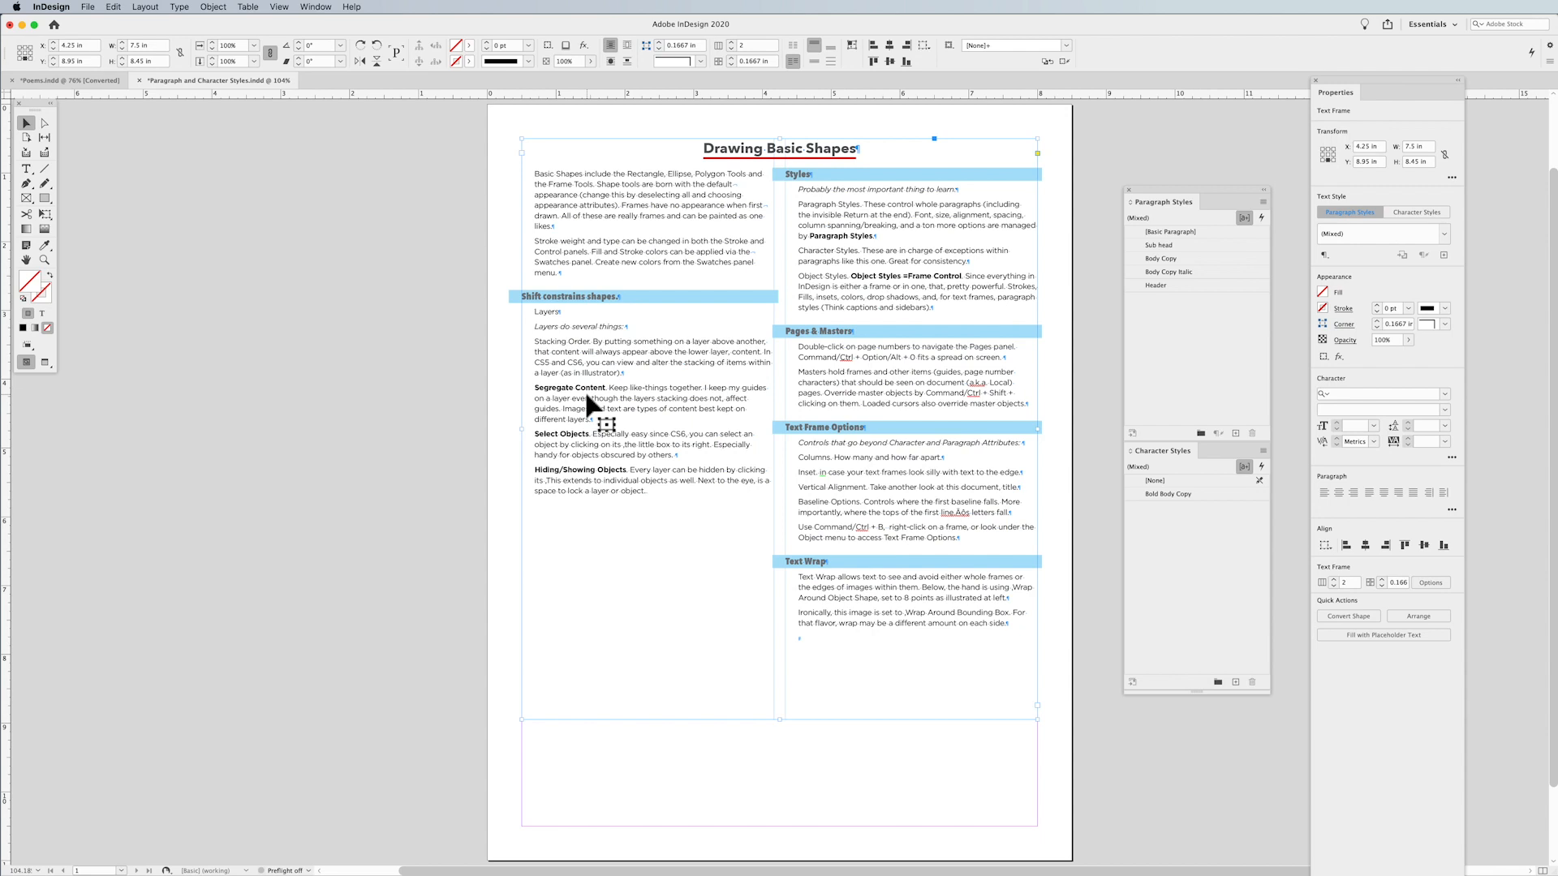
Add a line of sample text below the last Text Wrap paragraph and apply the [Basic Paragraph] style to it.
{"action": "key", "text": "super+equal"}
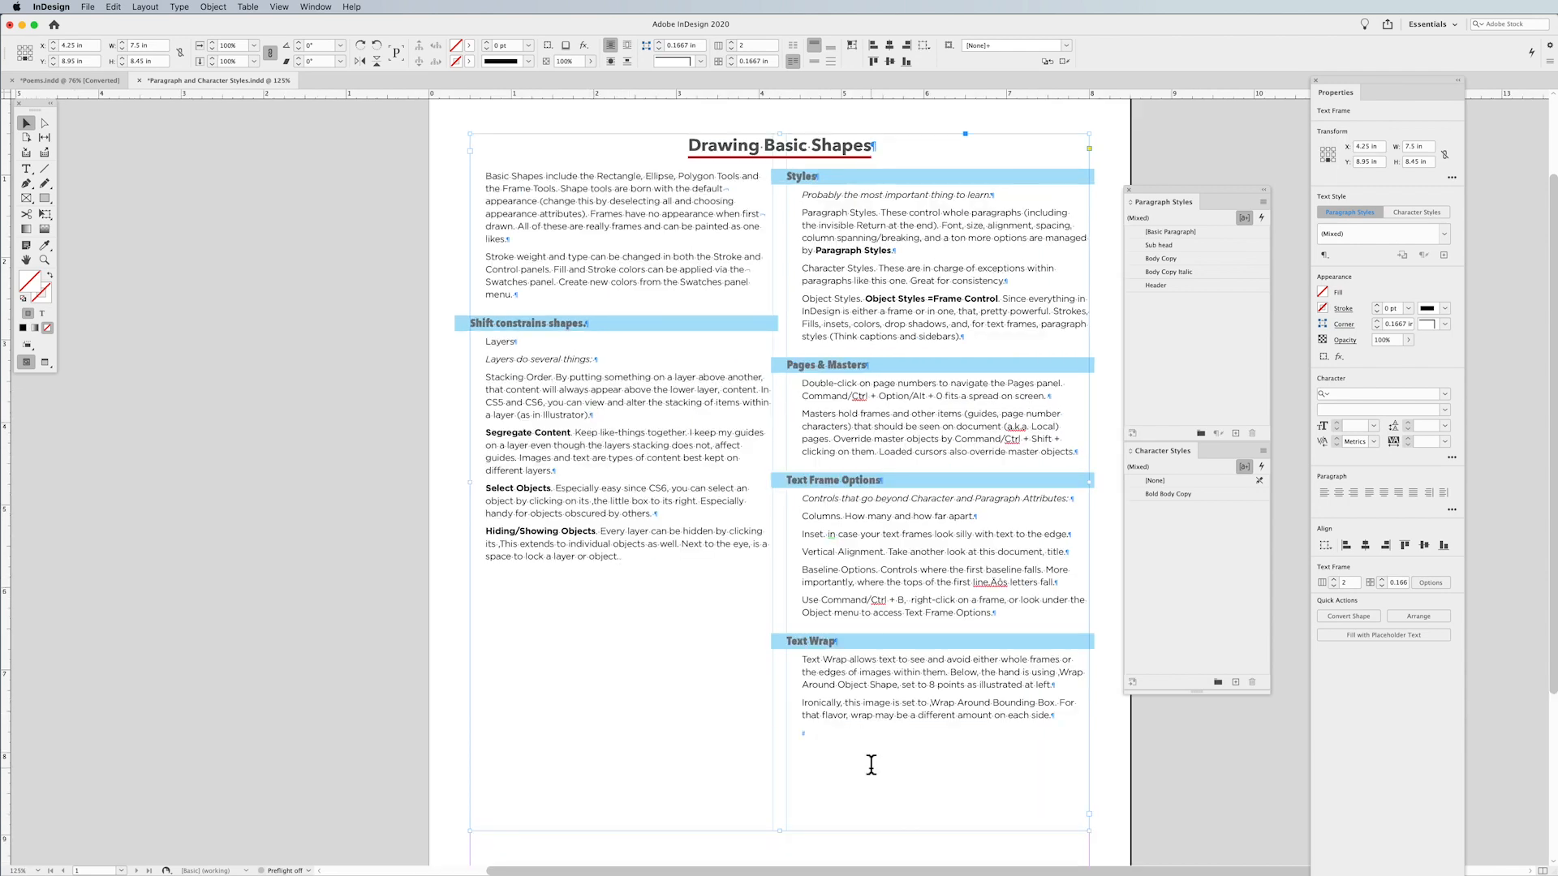
{"action": "double_click", "coordinate": [987, 741]}
{"action": "key", "text": "Return"}
{"action": "type", "text": "kljskldfskjaslfgakflkgafkljsgdfjk"}
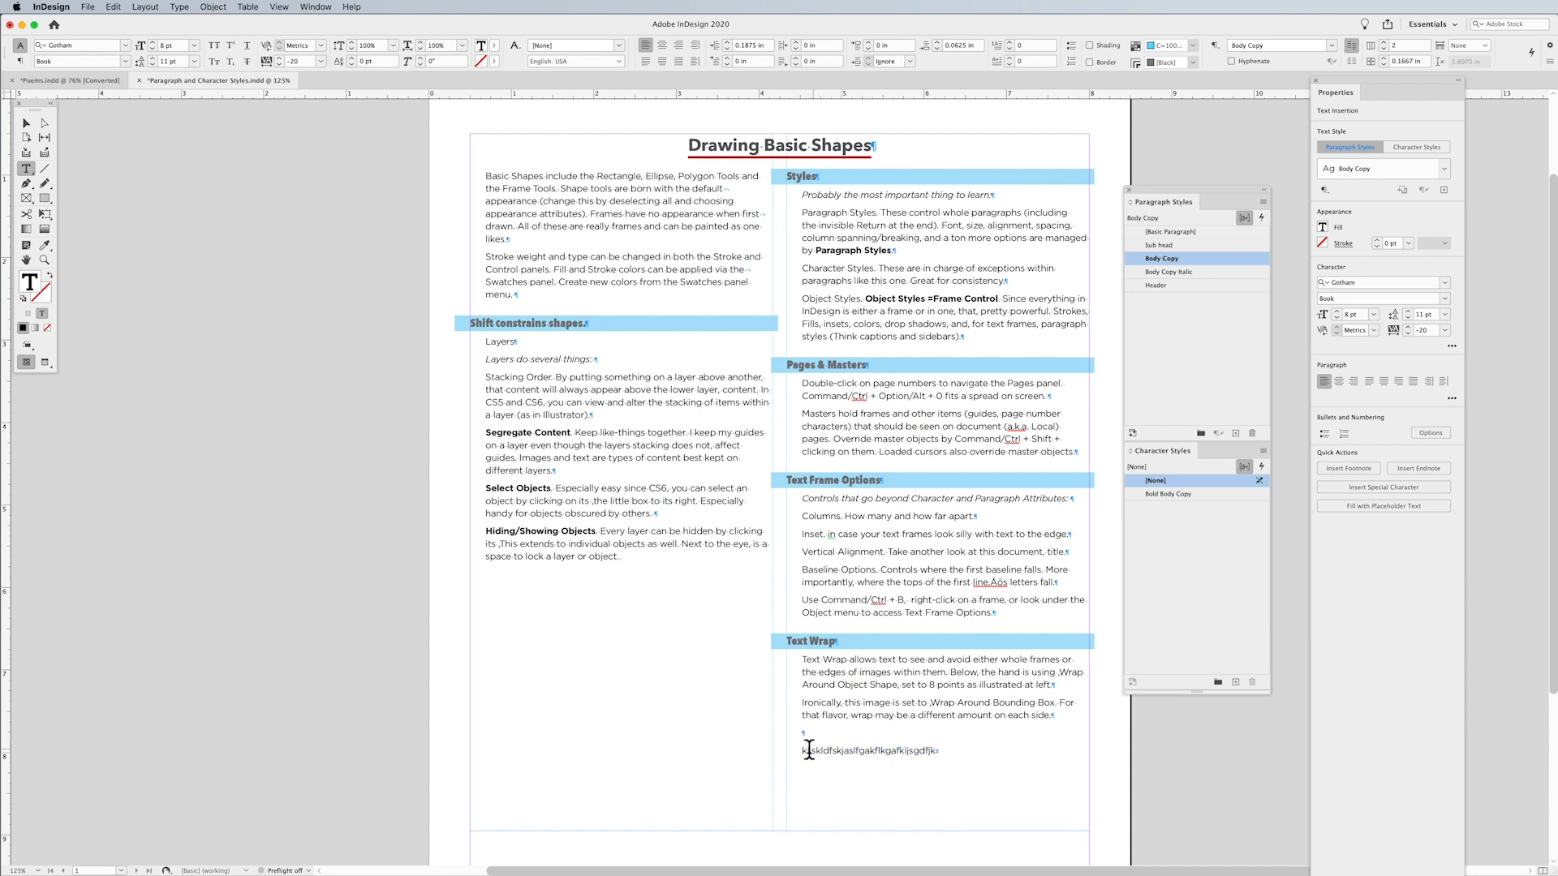
{"action": "double_click", "coordinate": [824, 740]}
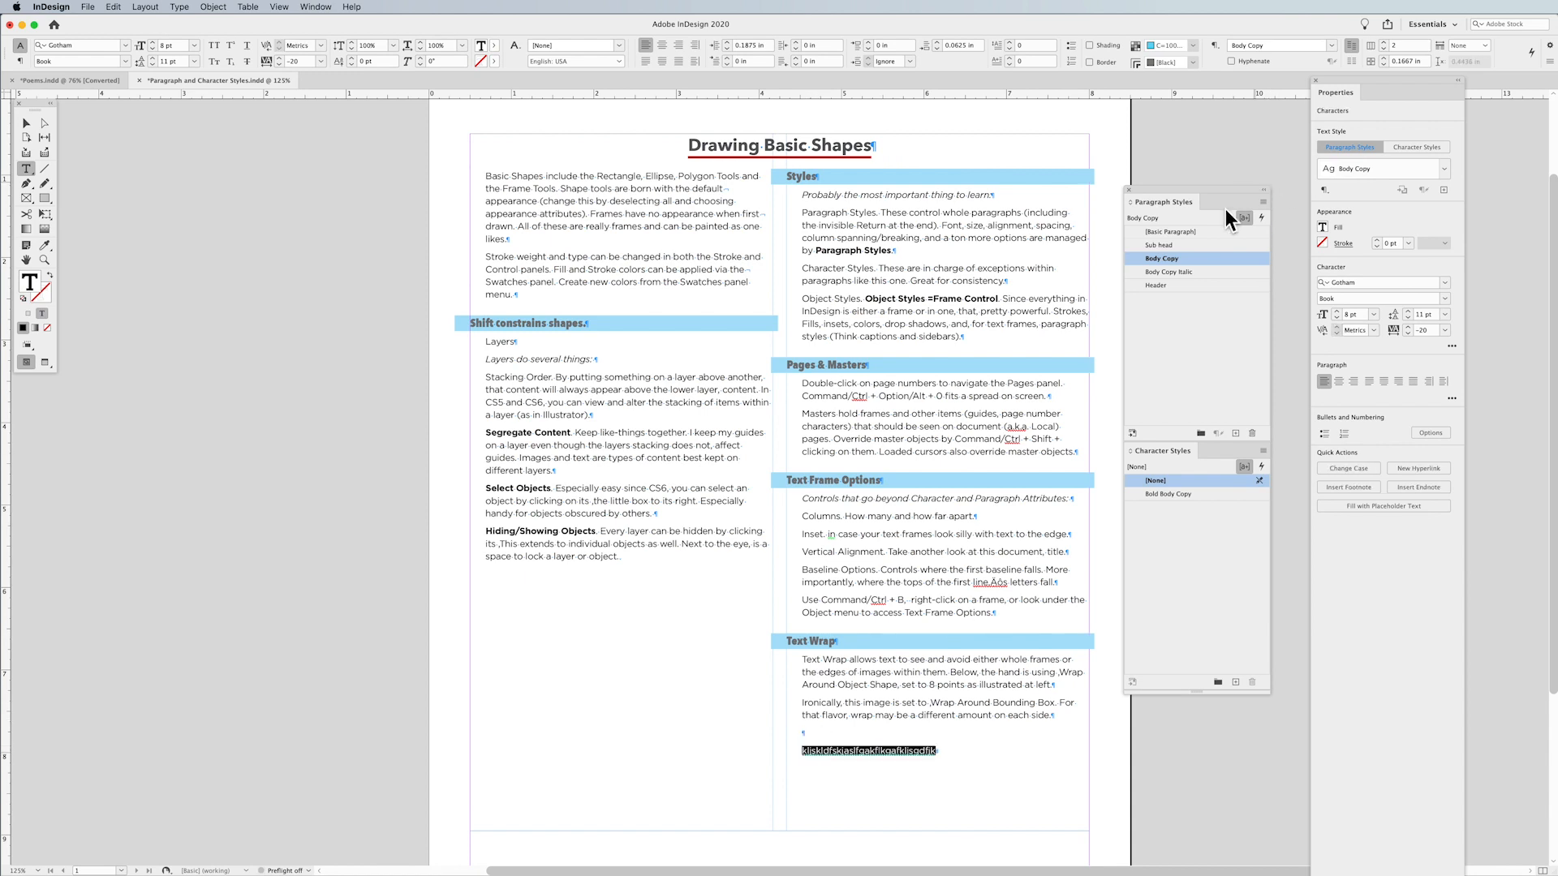
{"action": "left_click", "coordinate": [1213, 231]}
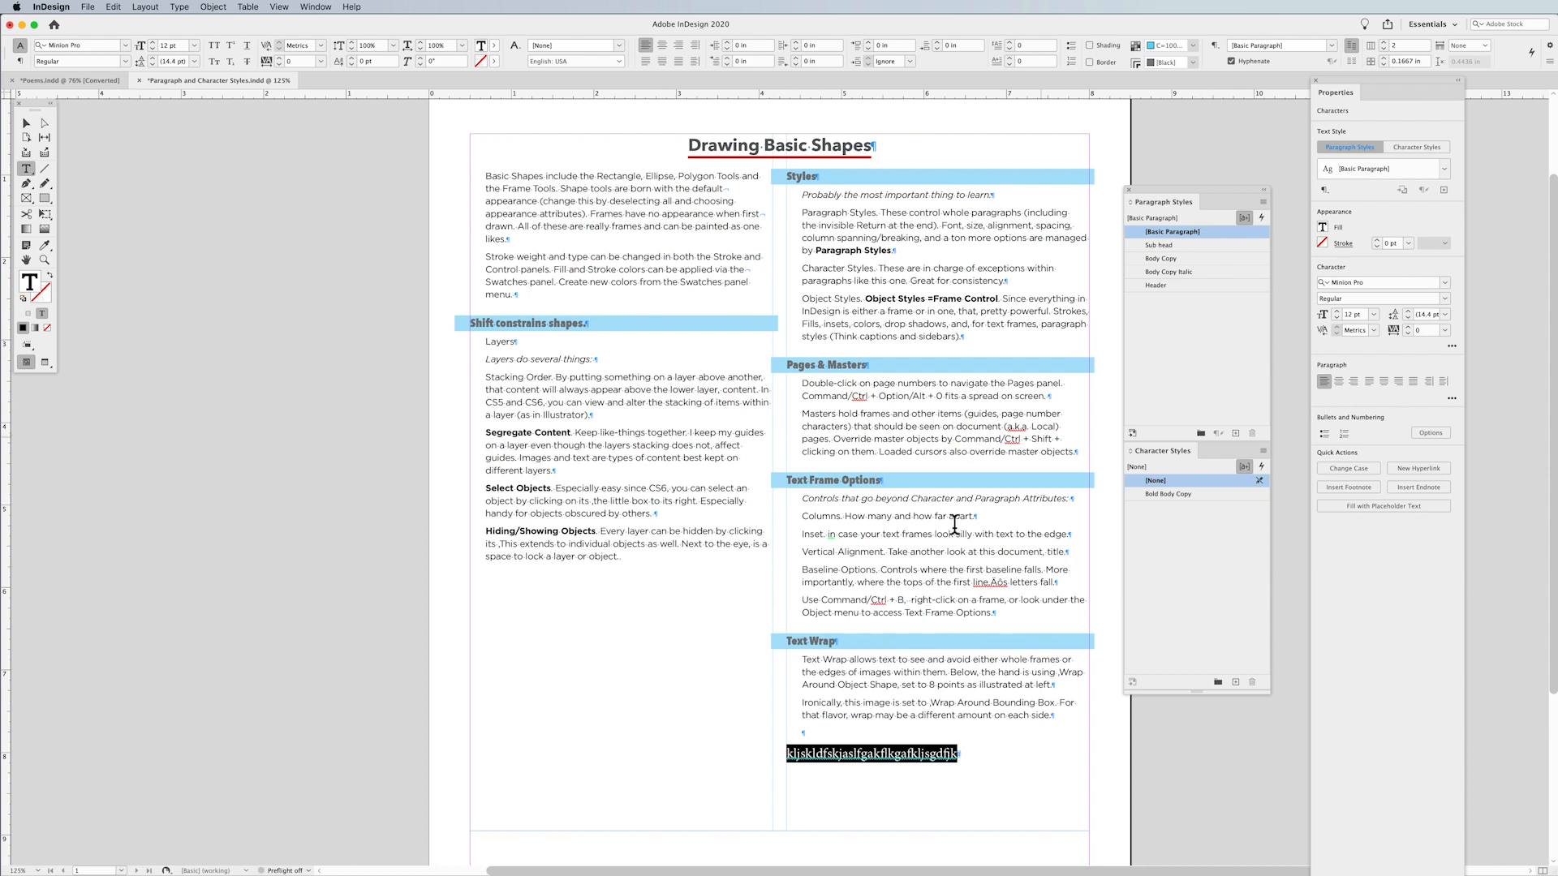
Sample the Body Copy formatting of the Text Wrap paragraphs with the Eyedropper and apply it to the sample line.
{"action": "left_click", "coordinate": [895, 693]}
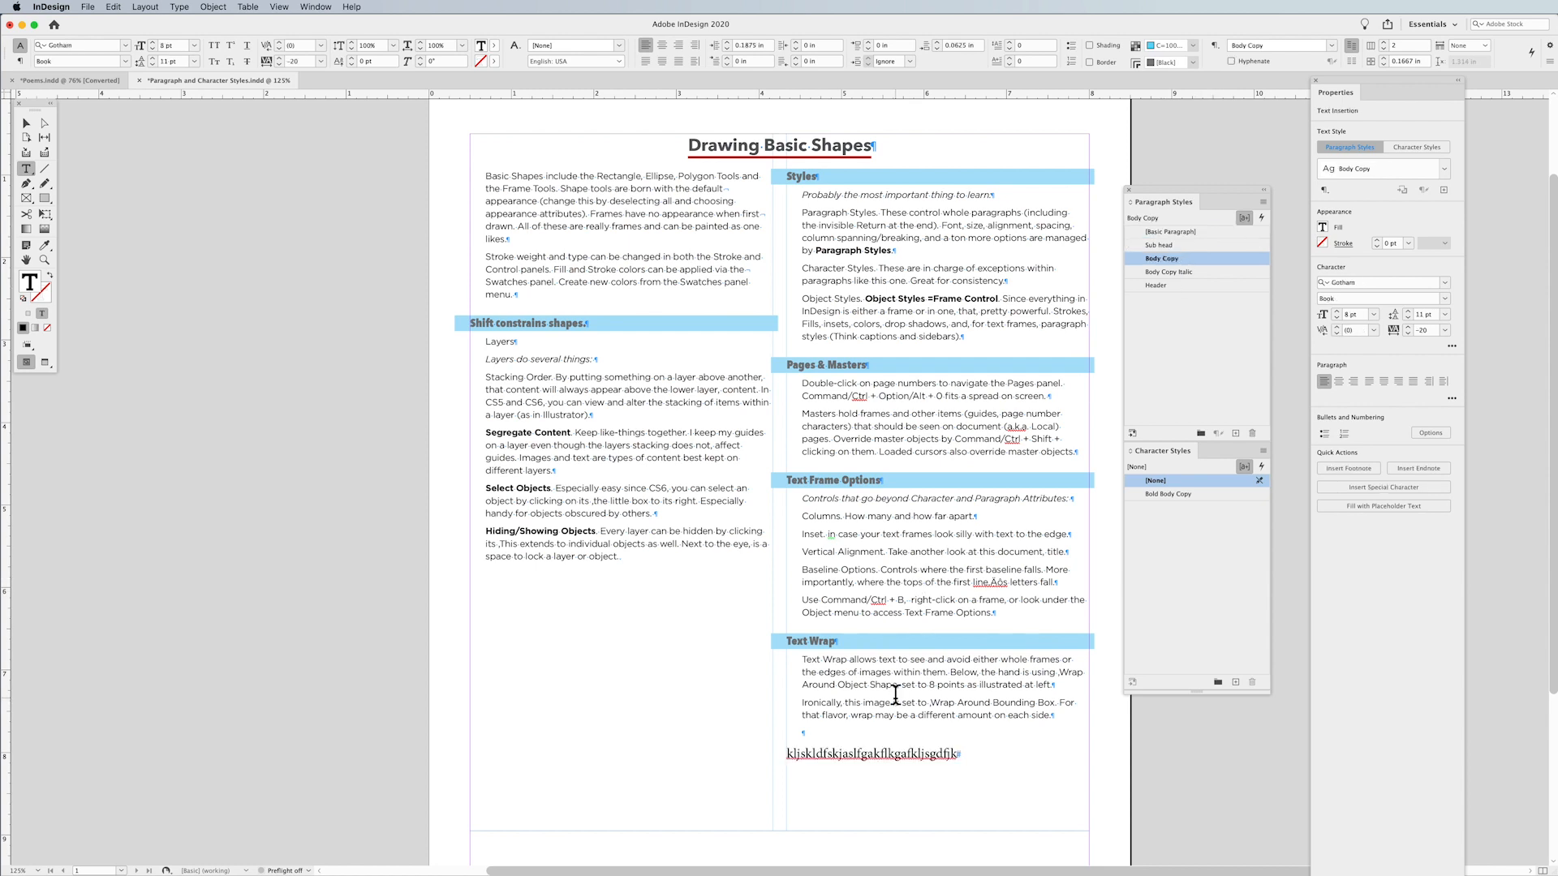
{"action": "left_click", "coordinate": [26, 123]}
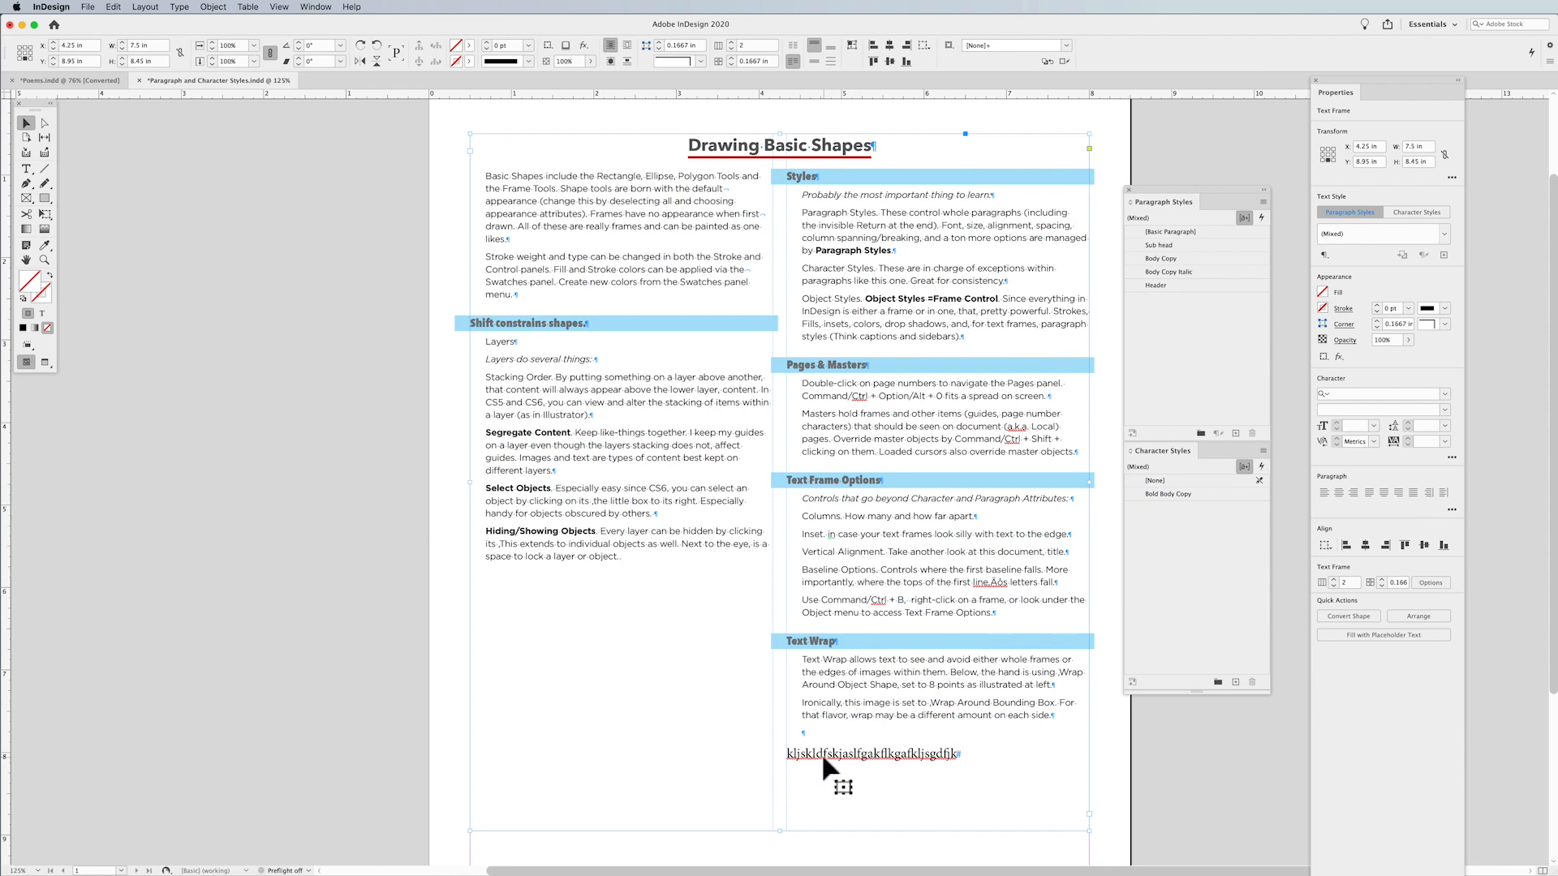
{"action": "double_click", "coordinate": [915, 694]}
{"action": "left_click_drag", "start_coordinate": [954, 701], "coordinate": [919, 672]}
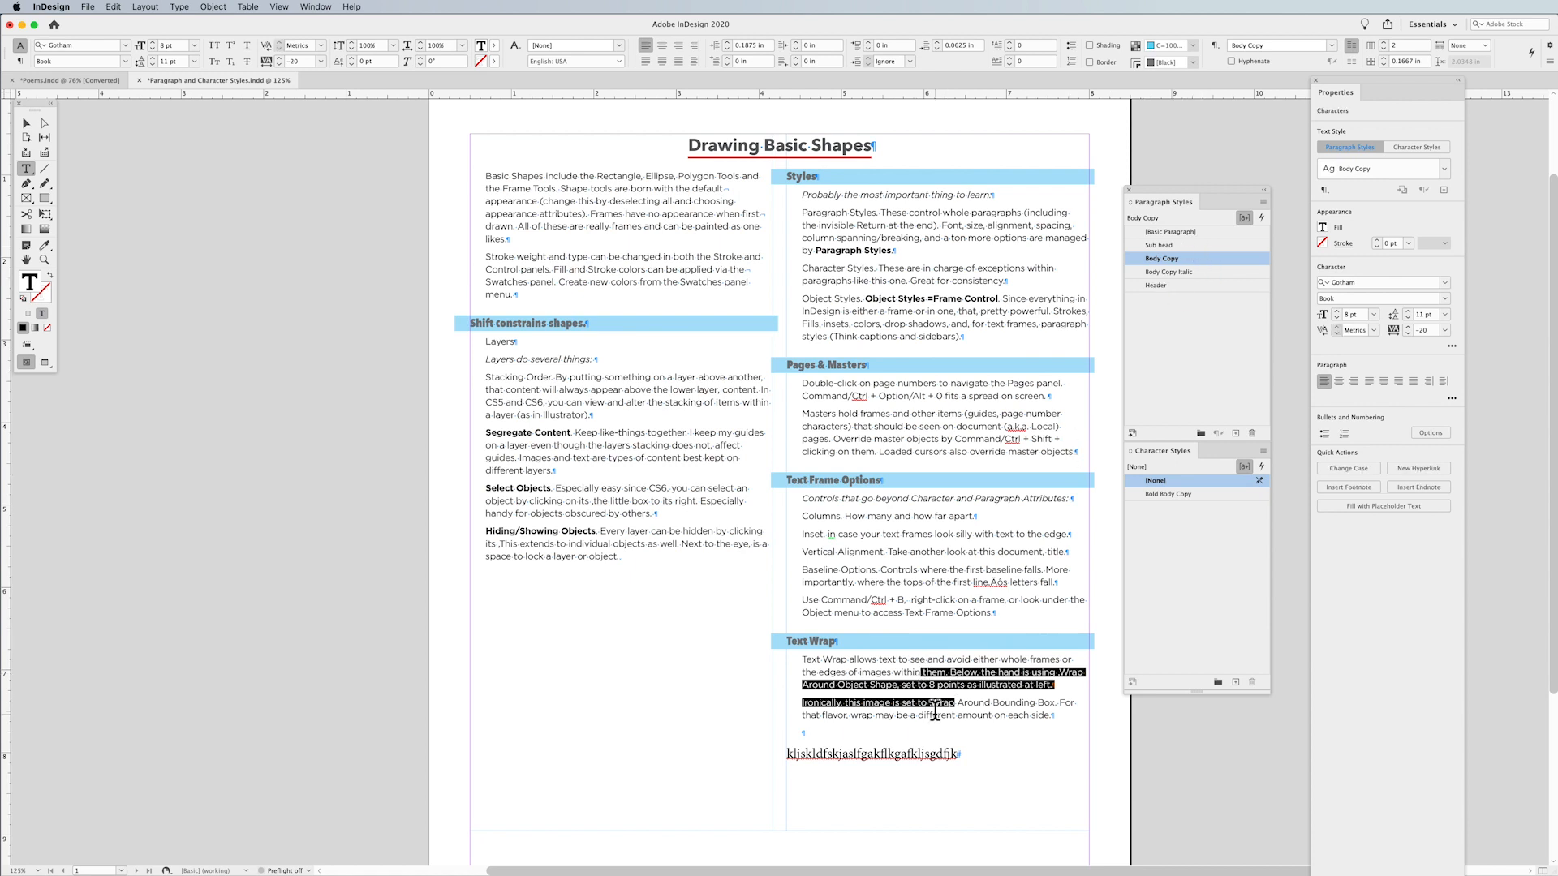
{"action": "left_click", "coordinate": [983, 715]}
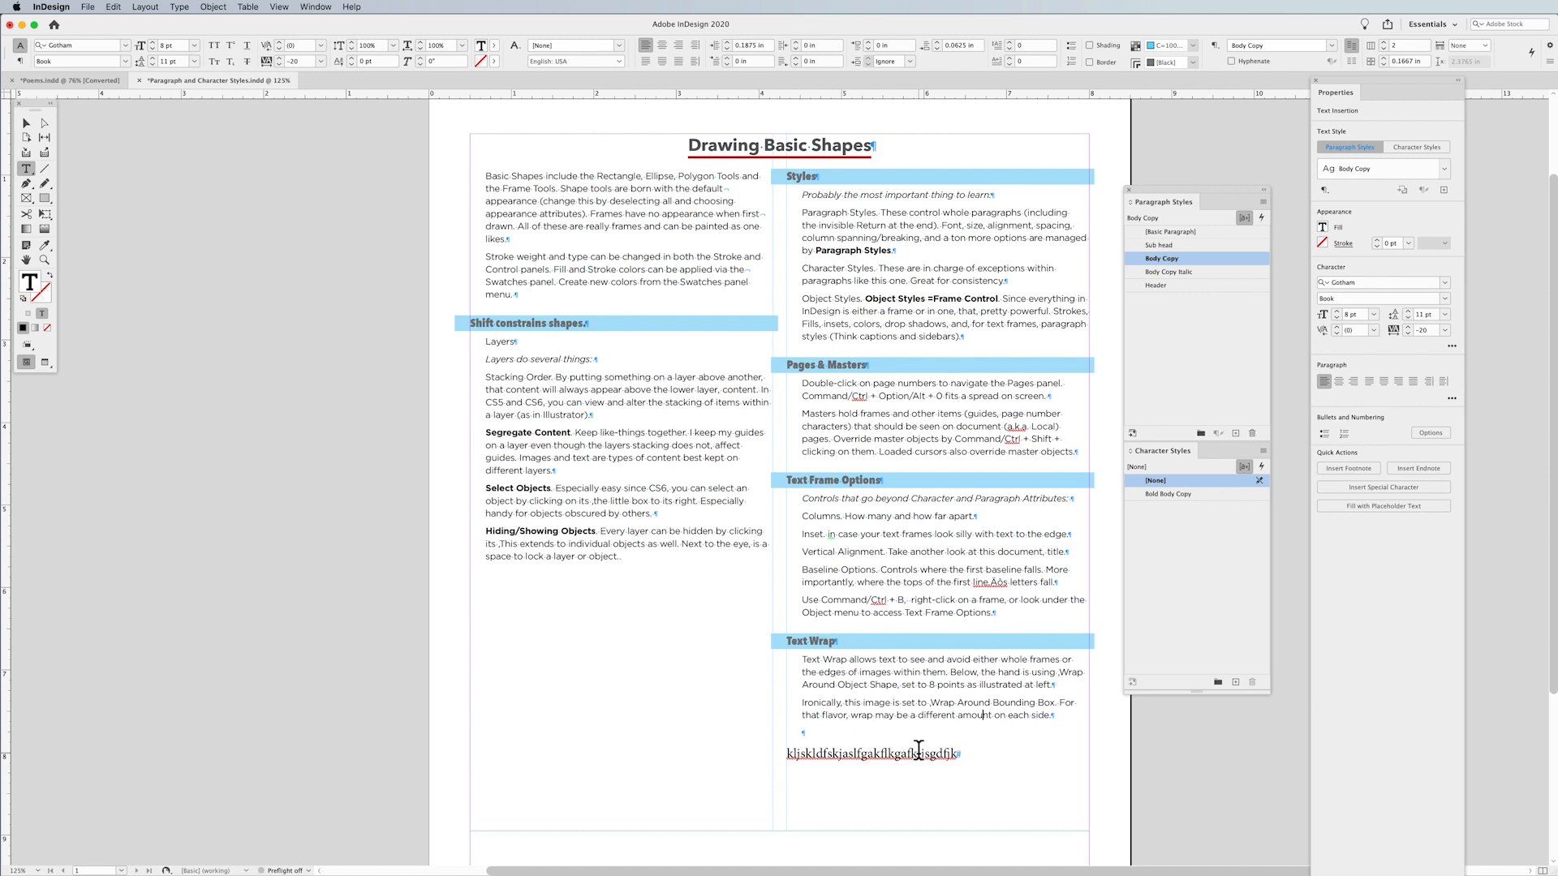
{"action": "left_click", "coordinate": [43, 245]}
{"action": "left_click", "coordinate": [984, 685]}
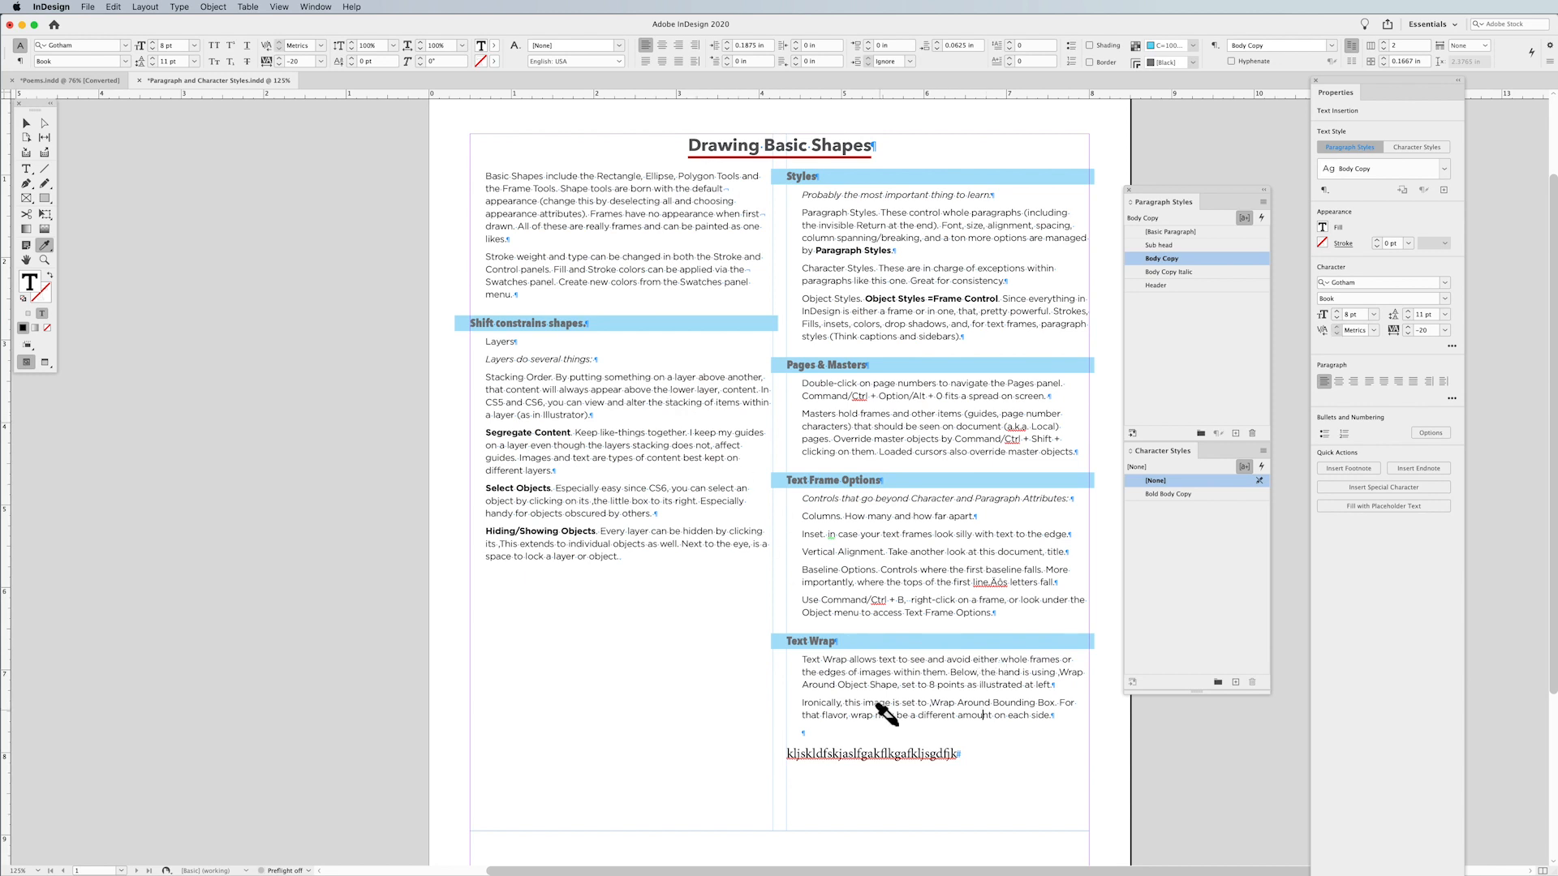
{"action": "left_click_drag", "start_coordinate": [957, 753], "coordinate": [779, 753]}
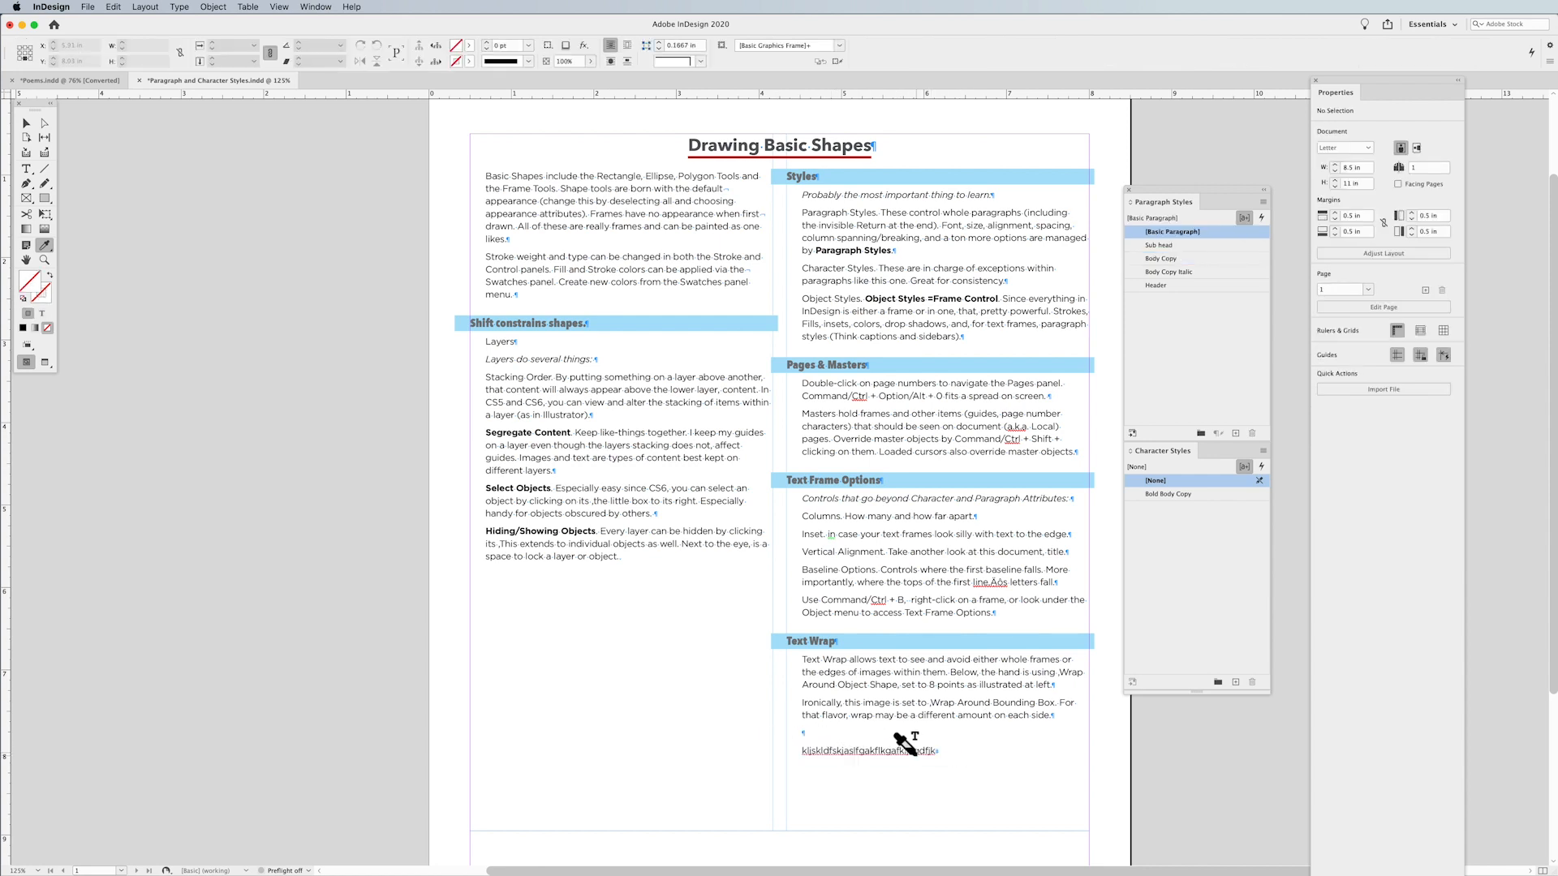
Check the sample line's paragraph style, and delete the sample text and the extra empty paragraph above it.
{"action": "left_click", "coordinate": [27, 169]}
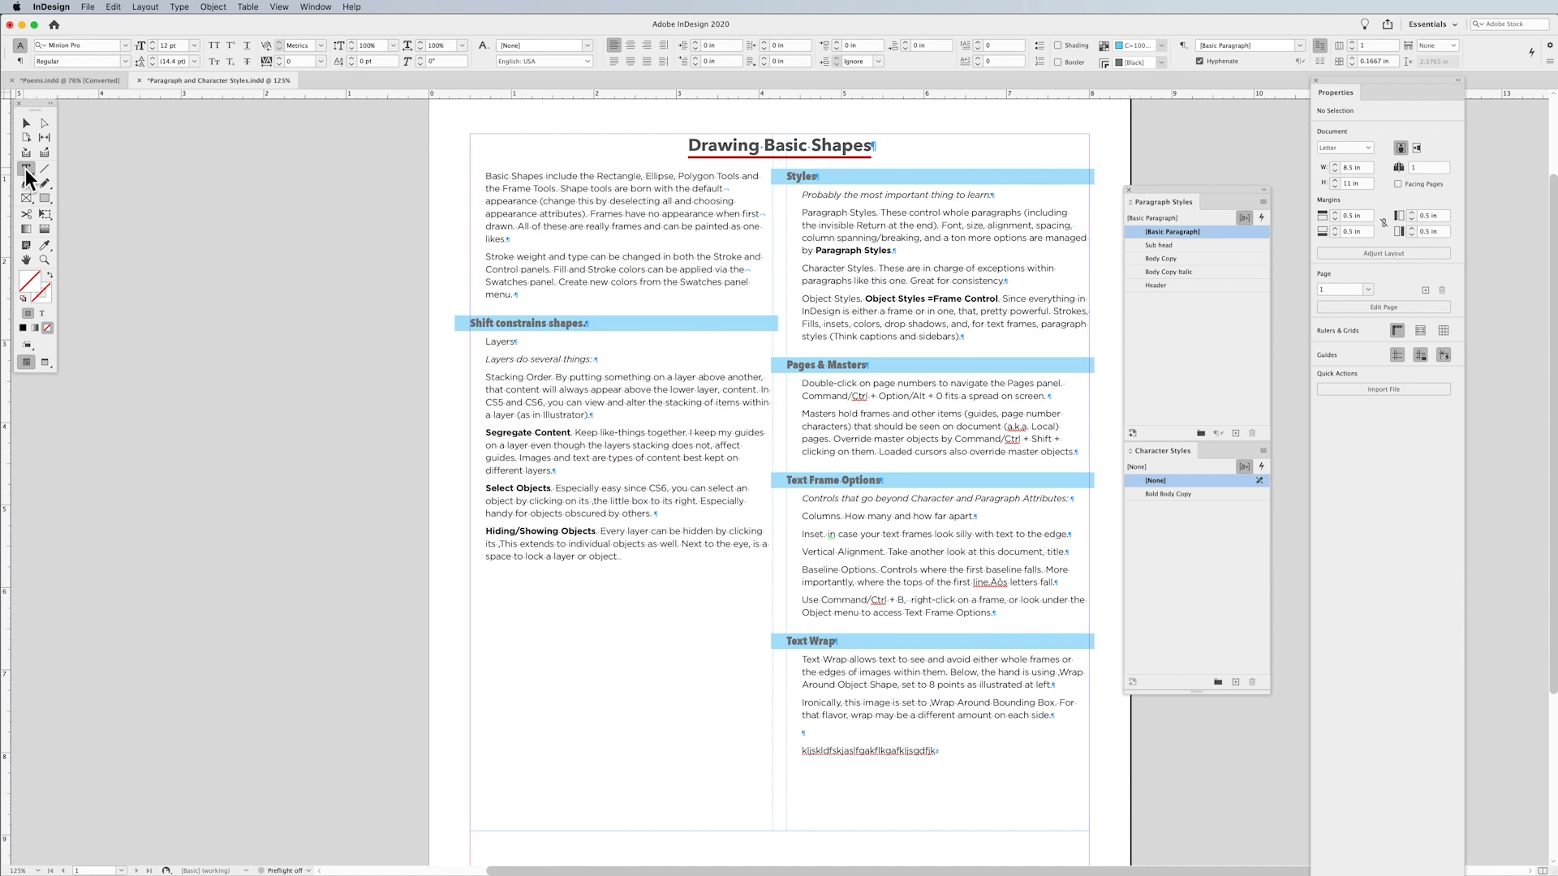
{"action": "left_click_drag", "start_coordinate": [946, 715], "coordinate": [922, 713]}
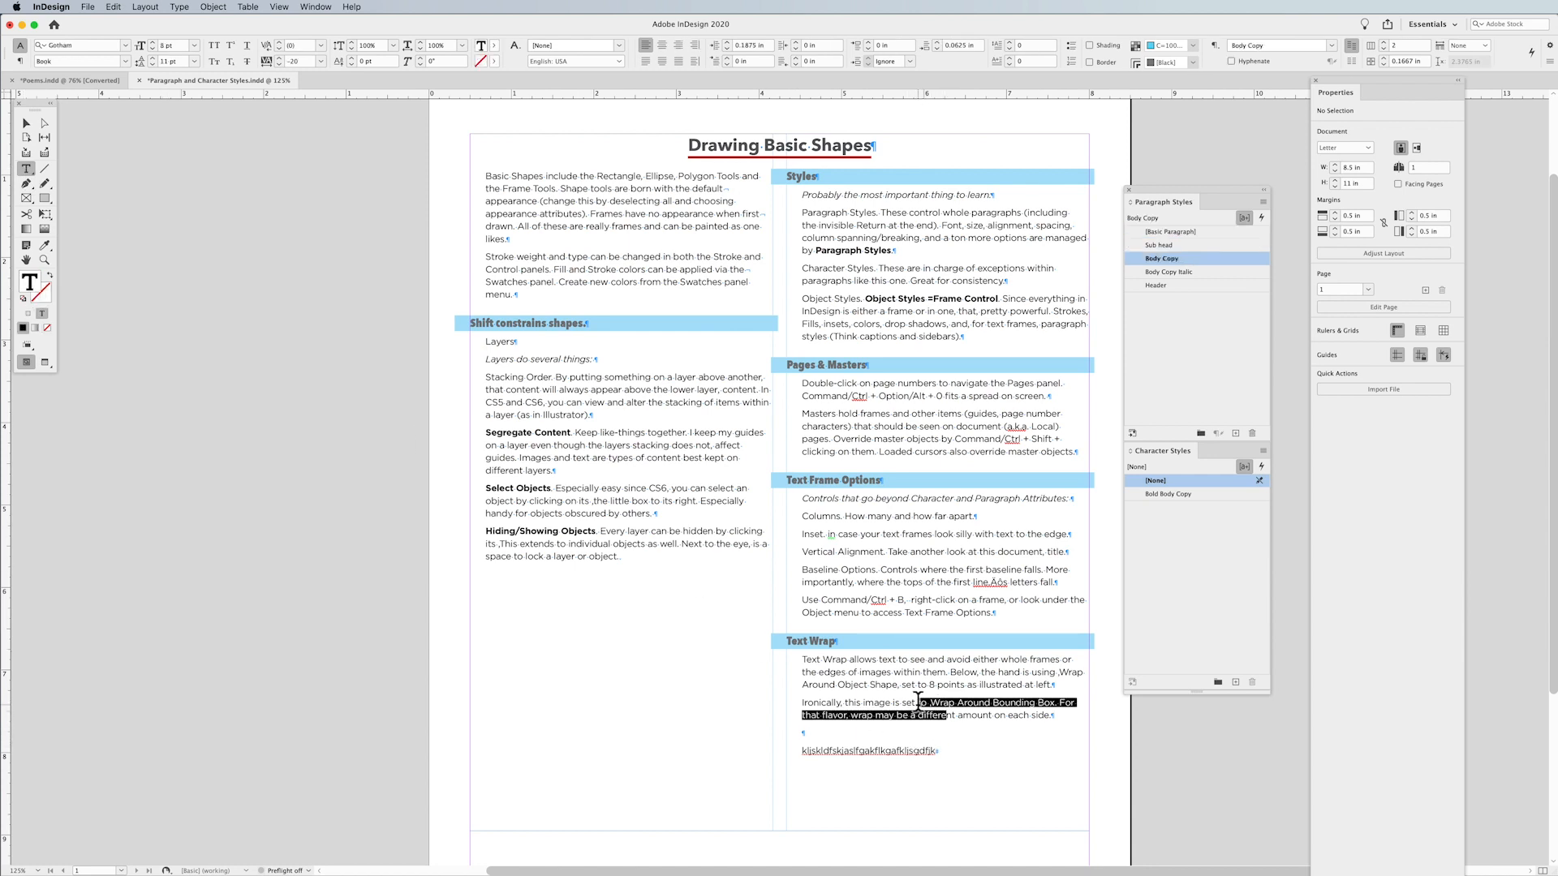
{"action": "left_click", "coordinate": [912, 754]}
{"action": "double_click", "coordinate": [913, 754]}
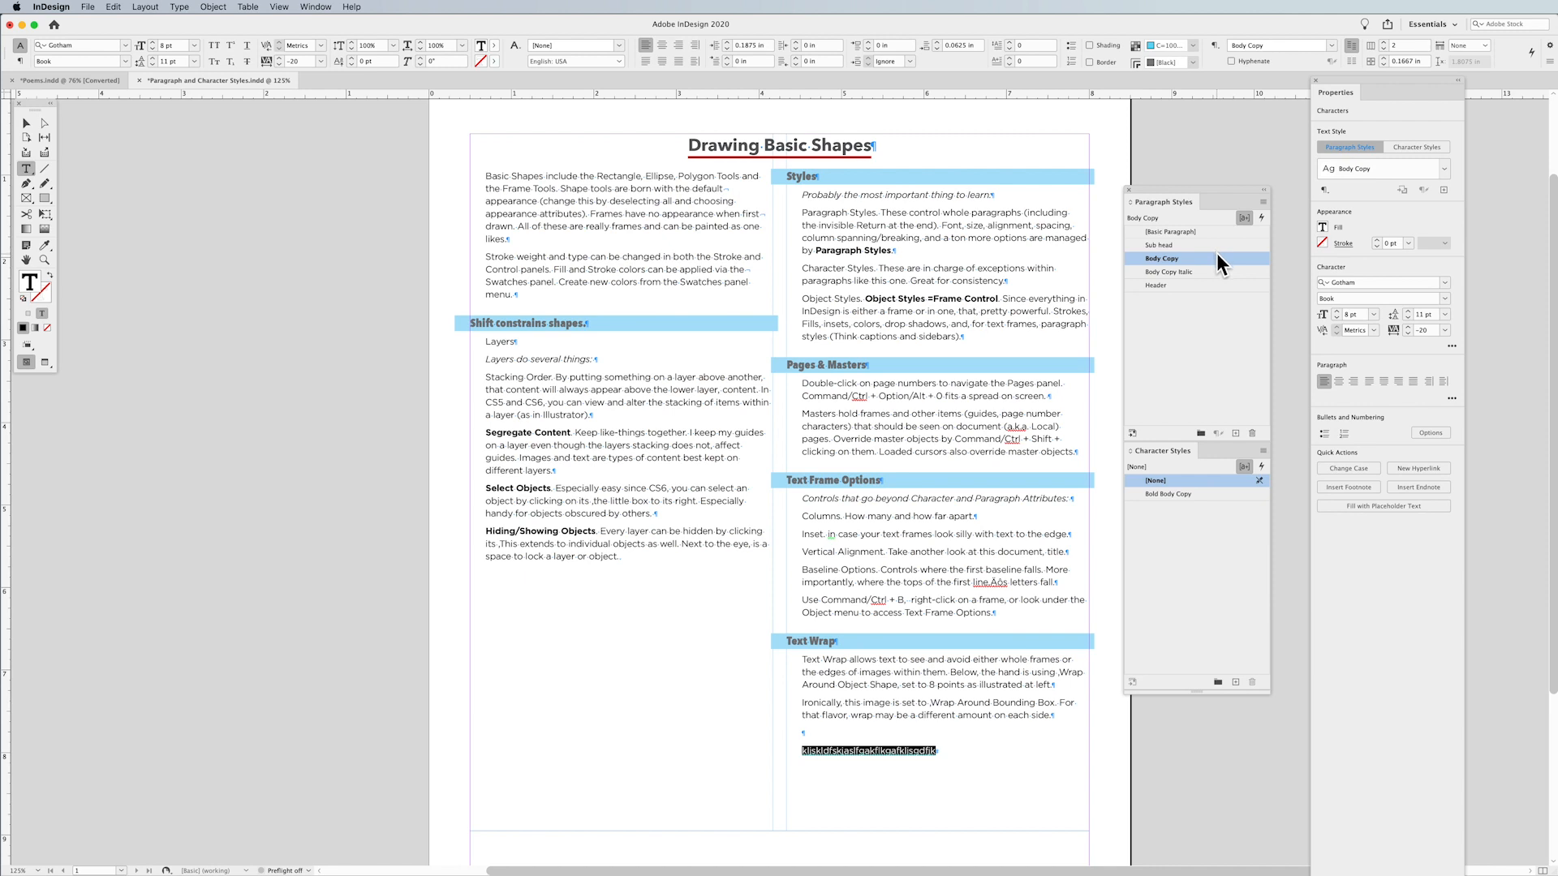
{"action": "left_click", "coordinate": [843, 728]}
{"action": "key", "text": "Delete"}
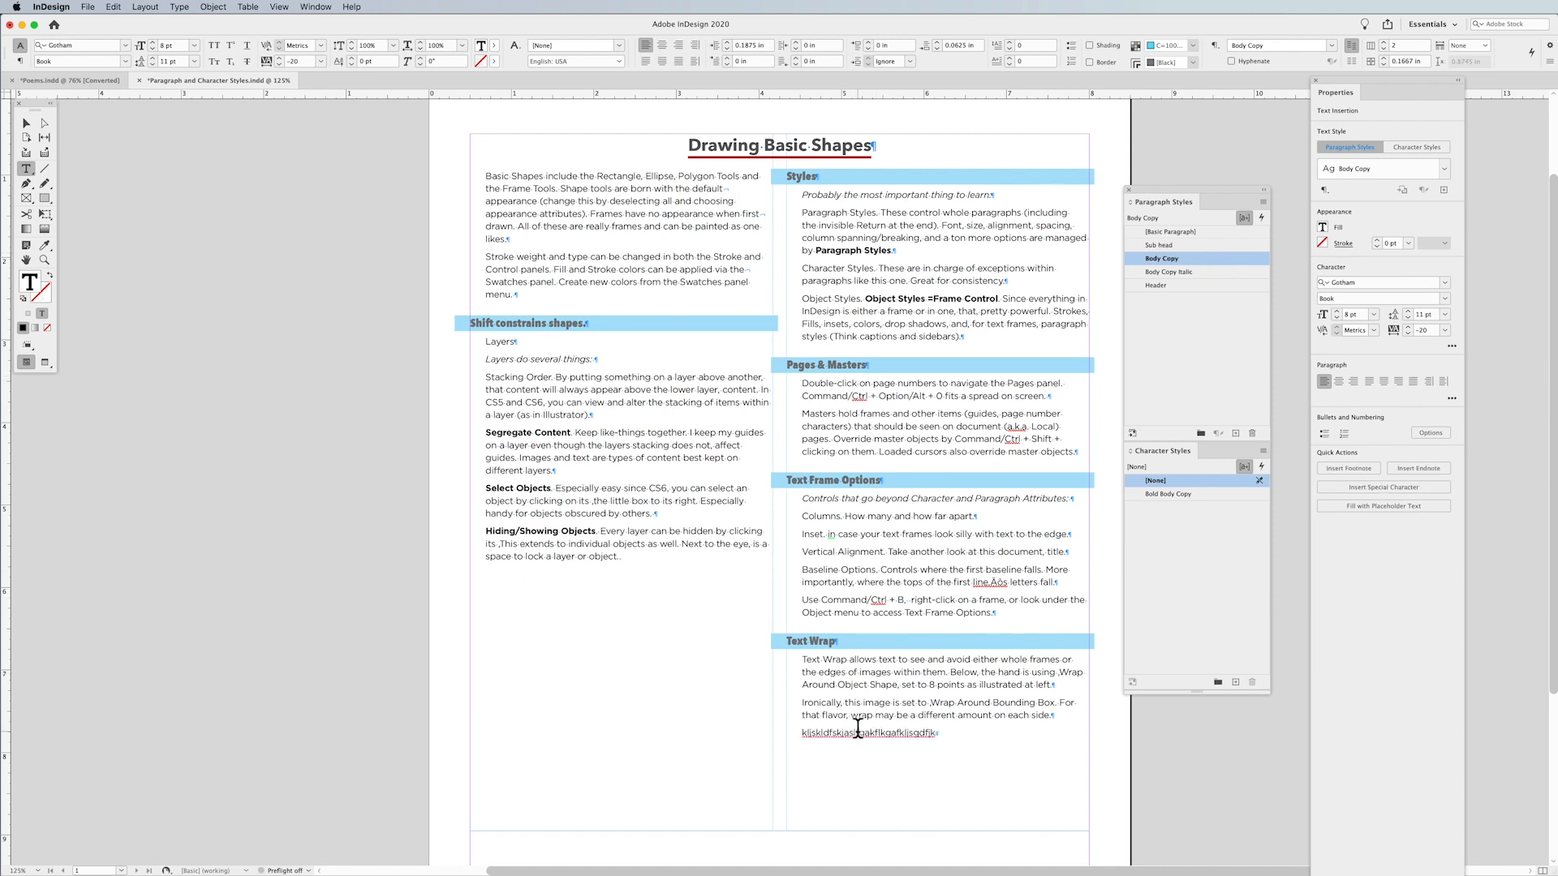
{"action": "double_click", "coordinate": [858, 730]}
{"action": "key", "text": "Delete"}
Apply the Bold Body Copy character style to "Stroke and Control" in the second body paragraph and to "Baseline Options".
{"action": "left_click_drag", "start_coordinate": [713, 256], "coordinate": [763, 257]}
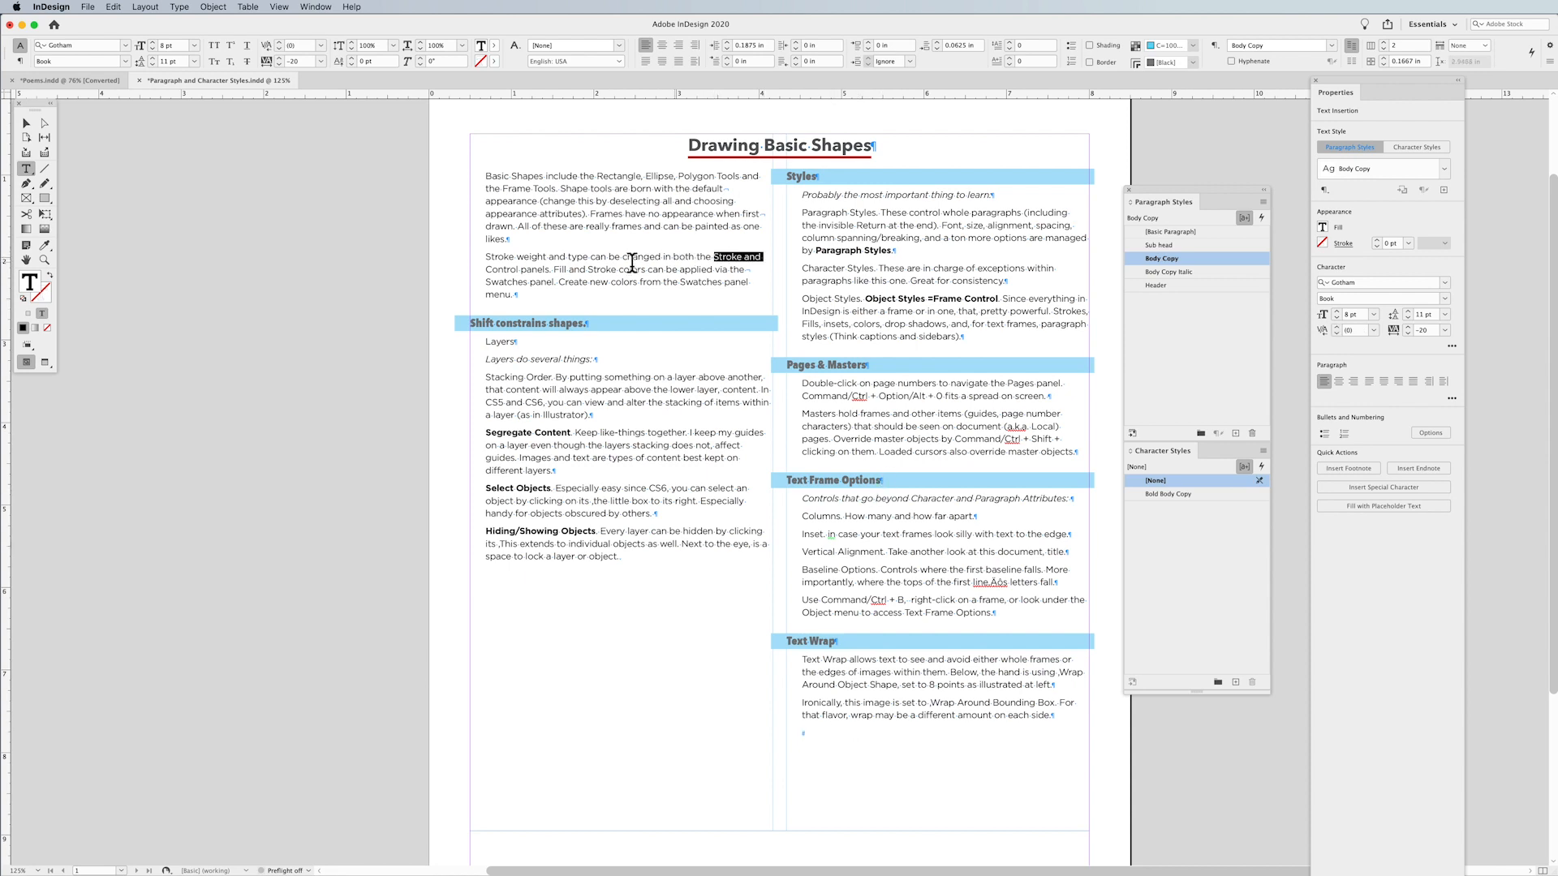
{"action": "left_click", "coordinate": [518, 269], "text": "shift"}
{"action": "left_click", "coordinate": [1210, 482]}
{"action": "left_click", "coordinate": [1200, 495]}
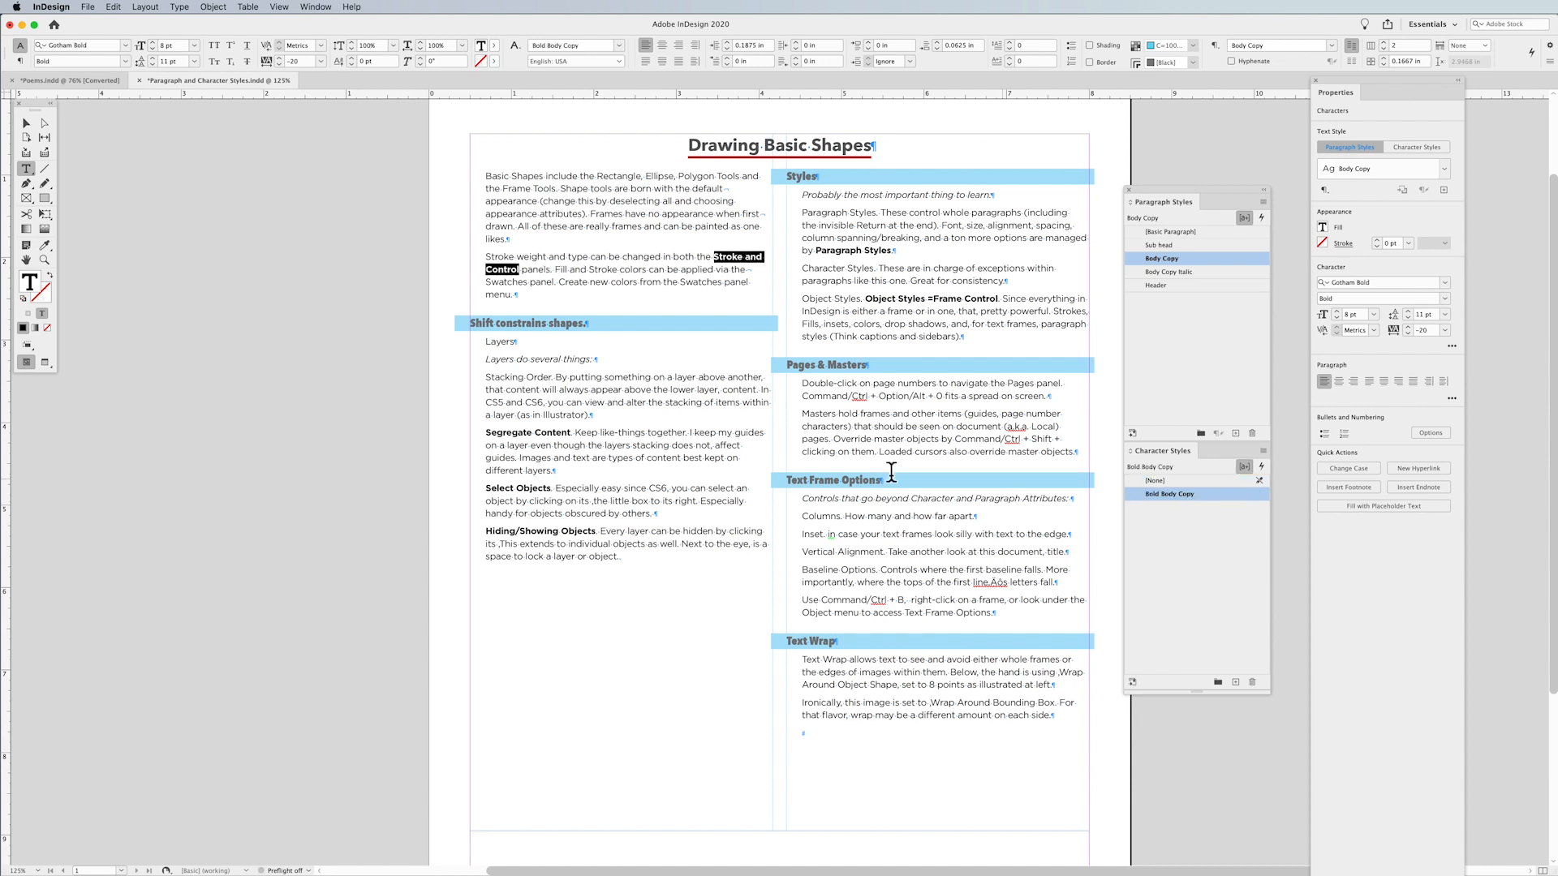
{"action": "left_click", "coordinate": [874, 567]}
{"action": "left_click_drag", "start_coordinate": [875, 566], "coordinate": [802, 569]}
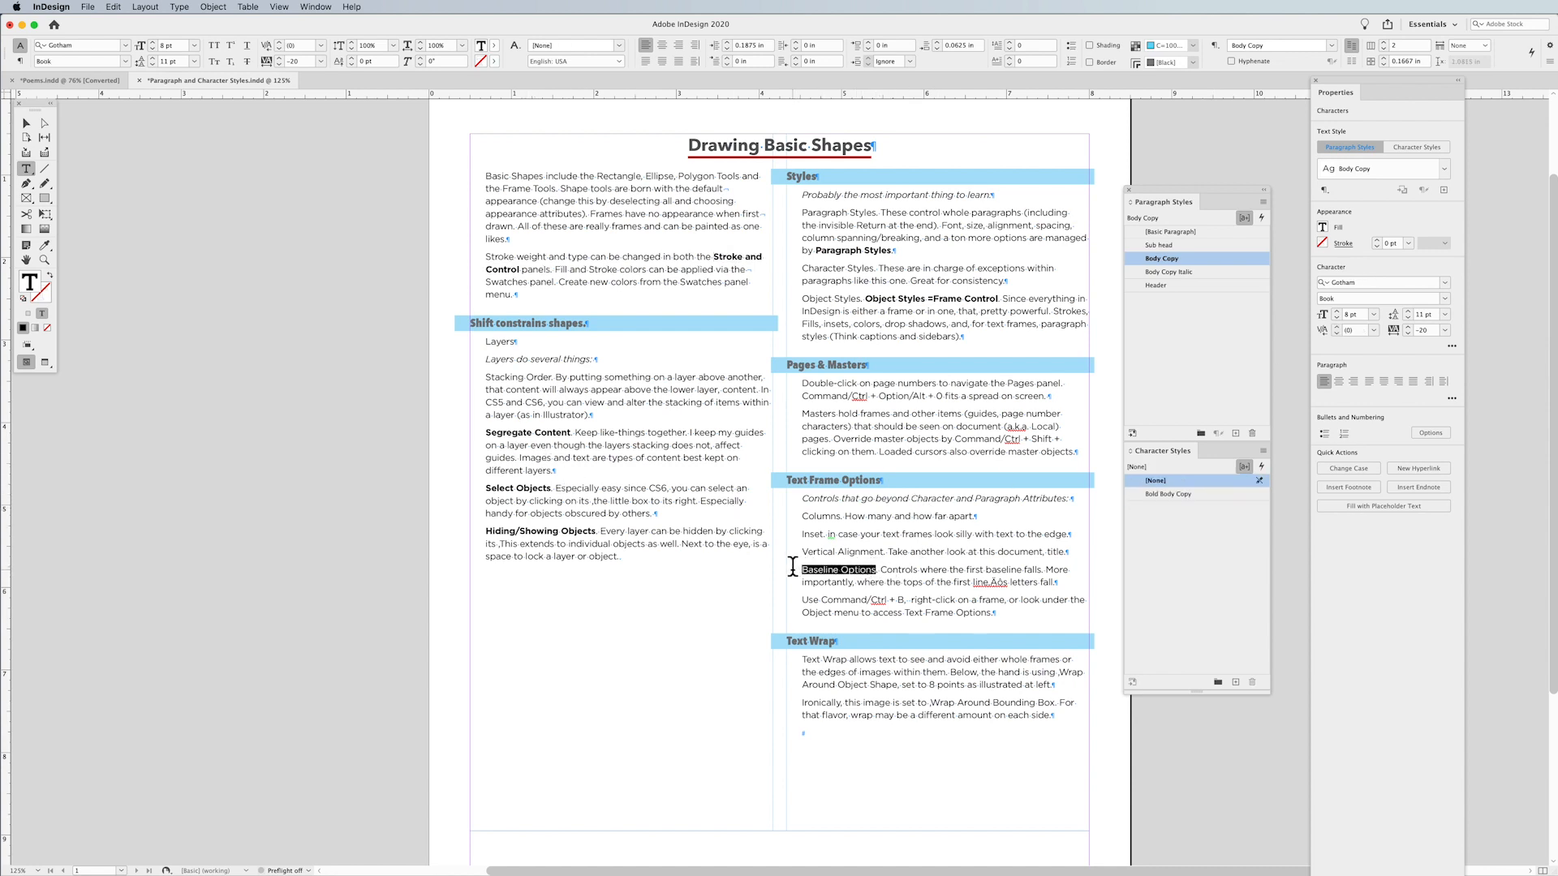
{"action": "left_click", "coordinate": [1219, 496]}
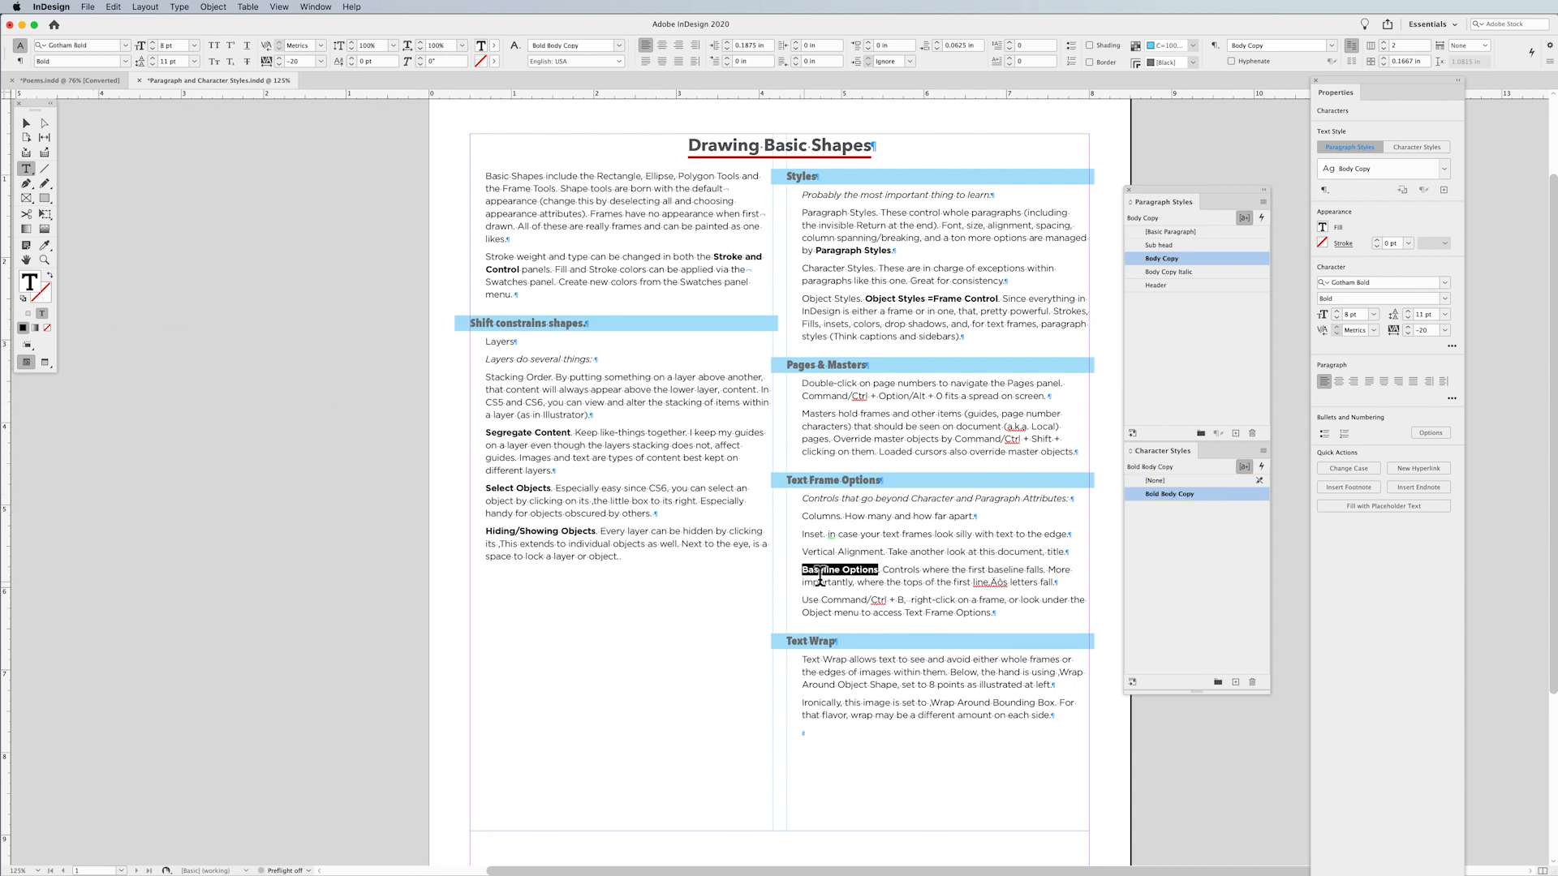
Sample the bold formatting of "Baseline Options" with the Eyedropper and apply it to "Character Styles." under the Styles subhead.
{"action": "left_click_drag", "start_coordinate": [862, 567], "coordinate": [833, 565]}
{"action": "left_click", "coordinate": [42, 243]}
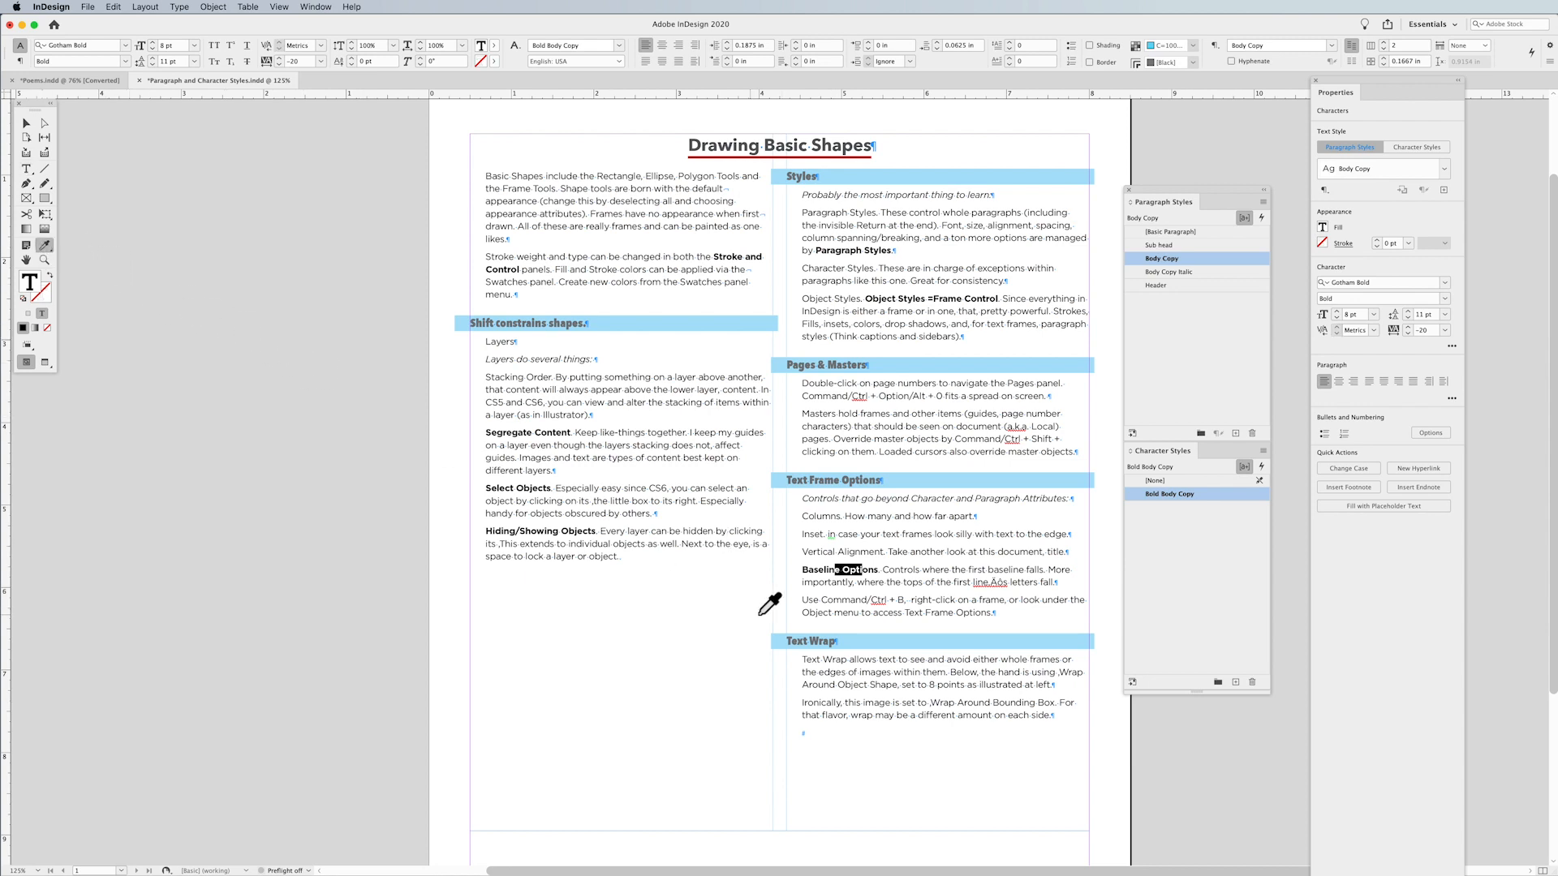
{"action": "left_click", "coordinate": [851, 571]}
{"action": "left_click_drag", "start_coordinate": [874, 266], "coordinate": [801, 267]}
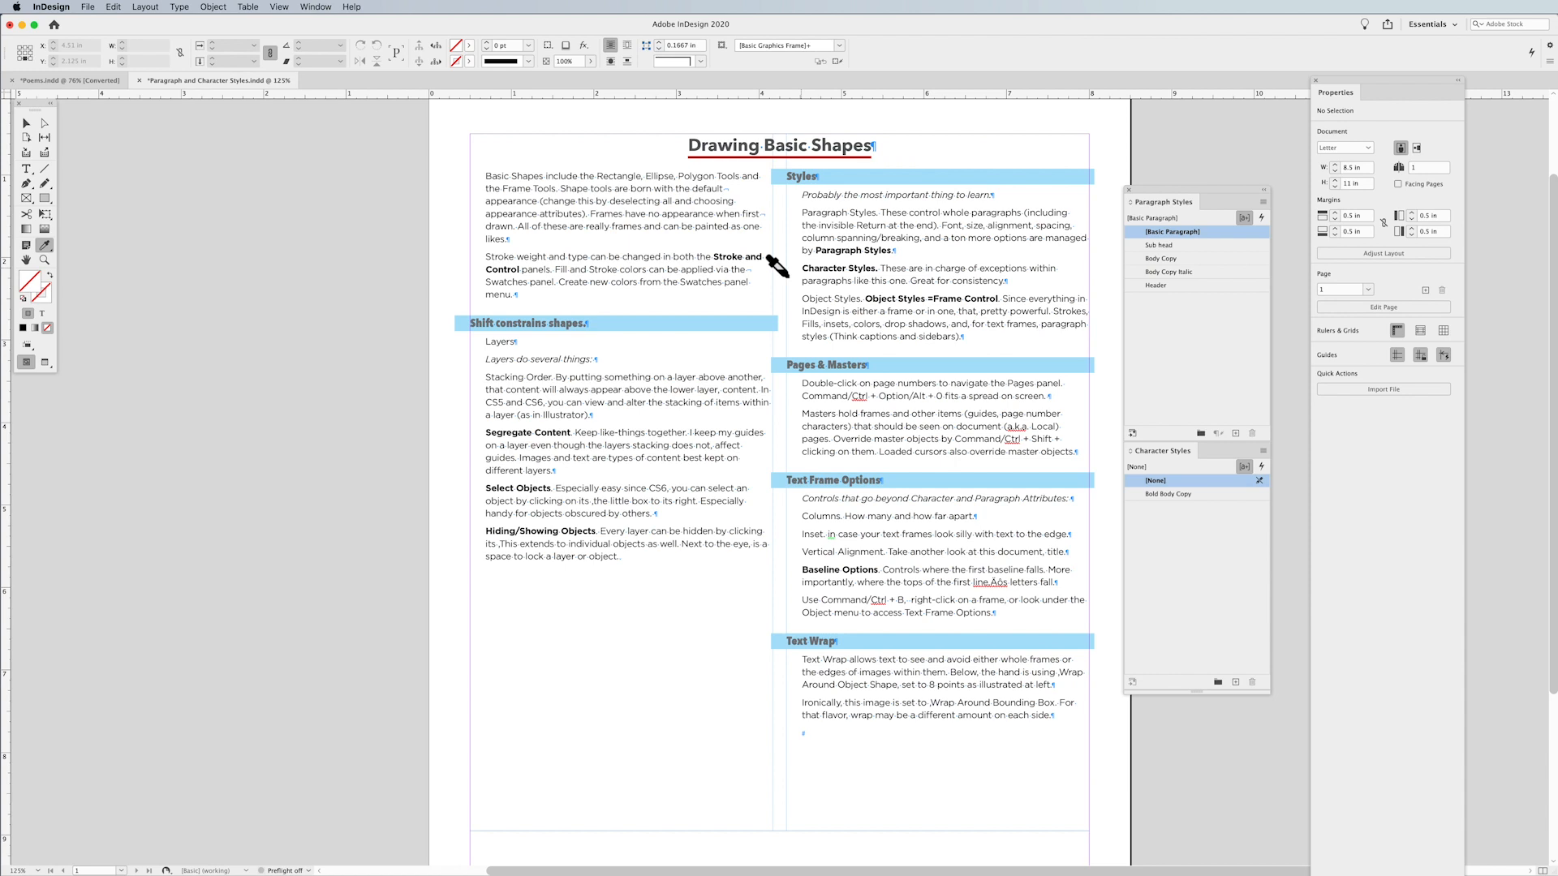
Apply the sampled bold with the Eyedropper to "Stacking Order.", "CS5", "CS6,", "Vertical Alignment.", "Around Object Shape," and "Wrap Around Bounding Box".
{"action": "left_click", "coordinate": [518, 382]}
{"action": "left_click_drag", "start_coordinate": [536, 403], "coordinate": [486, 376]}
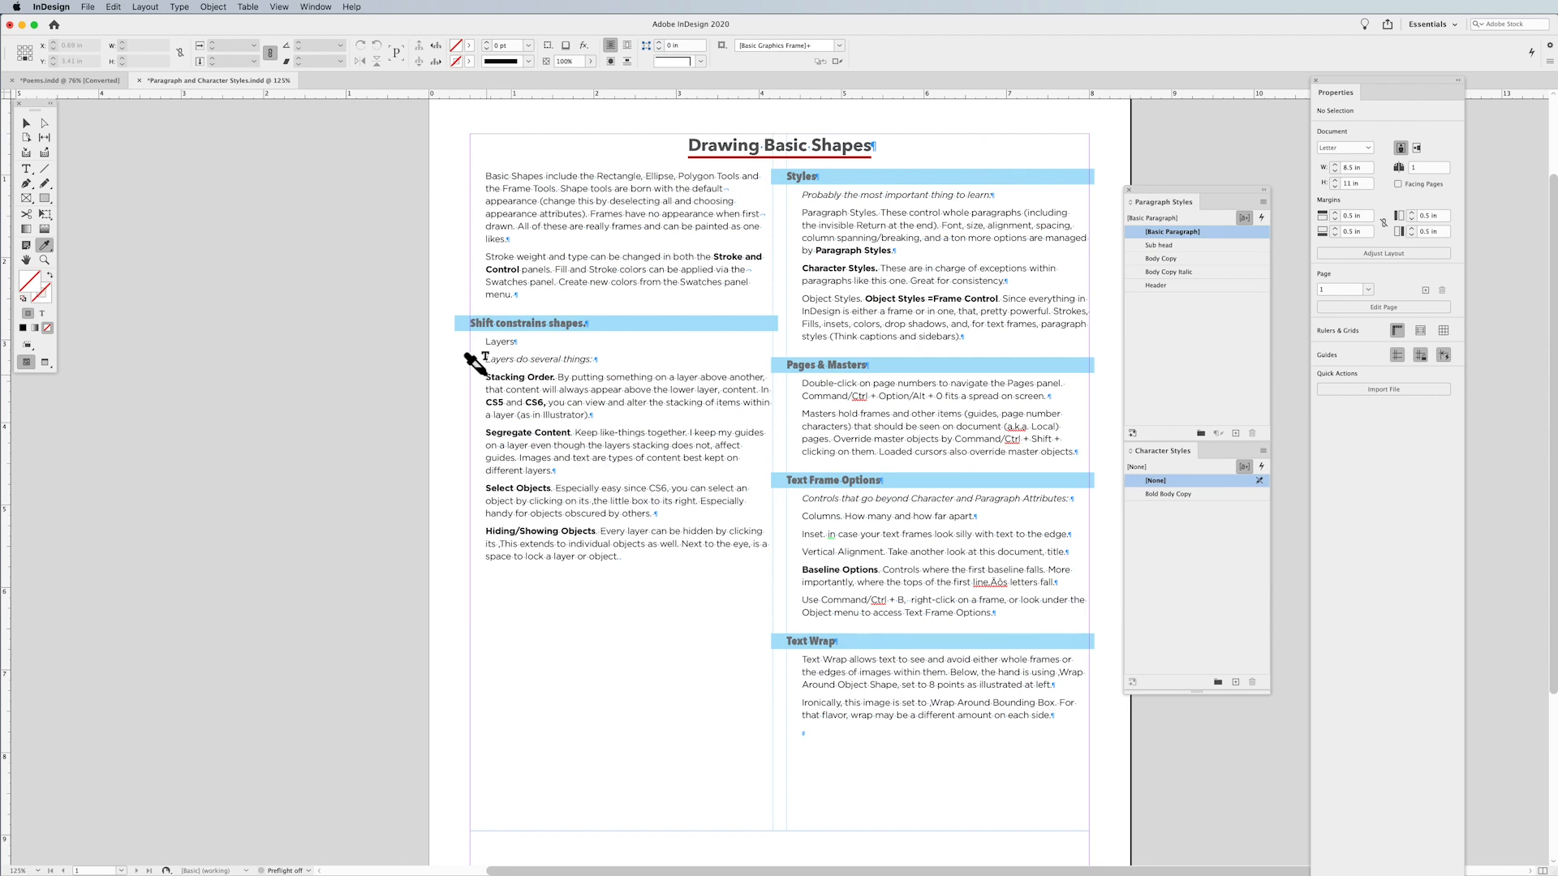
{"action": "left_click_drag", "start_coordinate": [885, 552], "coordinate": [801, 551]}
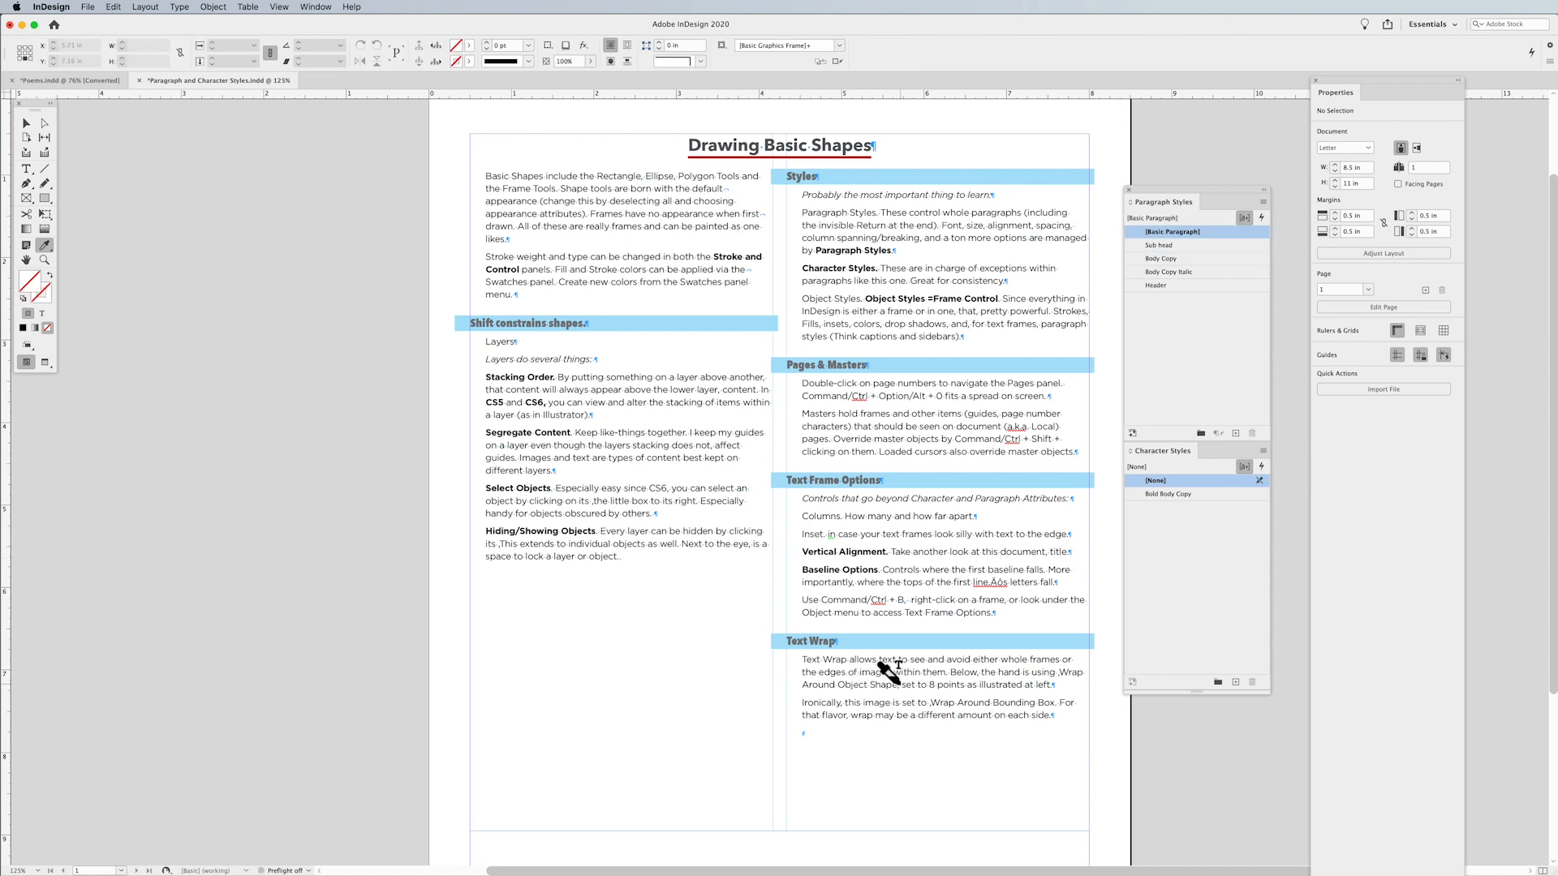
{"action": "left_click_drag", "start_coordinate": [866, 684], "coordinate": [800, 684]}
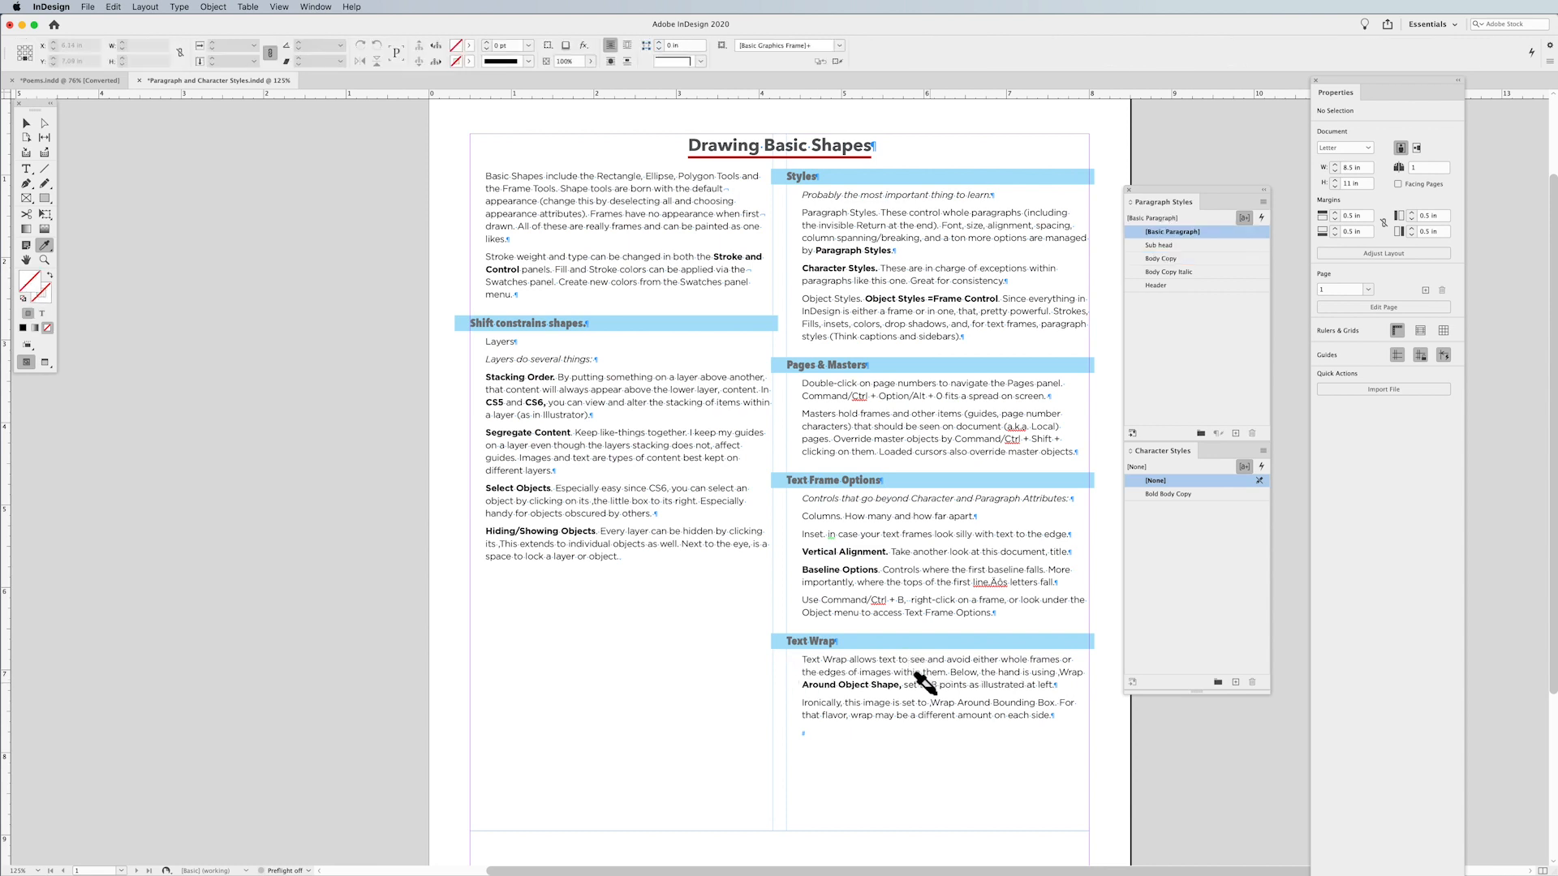
{"action": "left_click_drag", "start_coordinate": [1053, 702], "coordinate": [932, 702]}
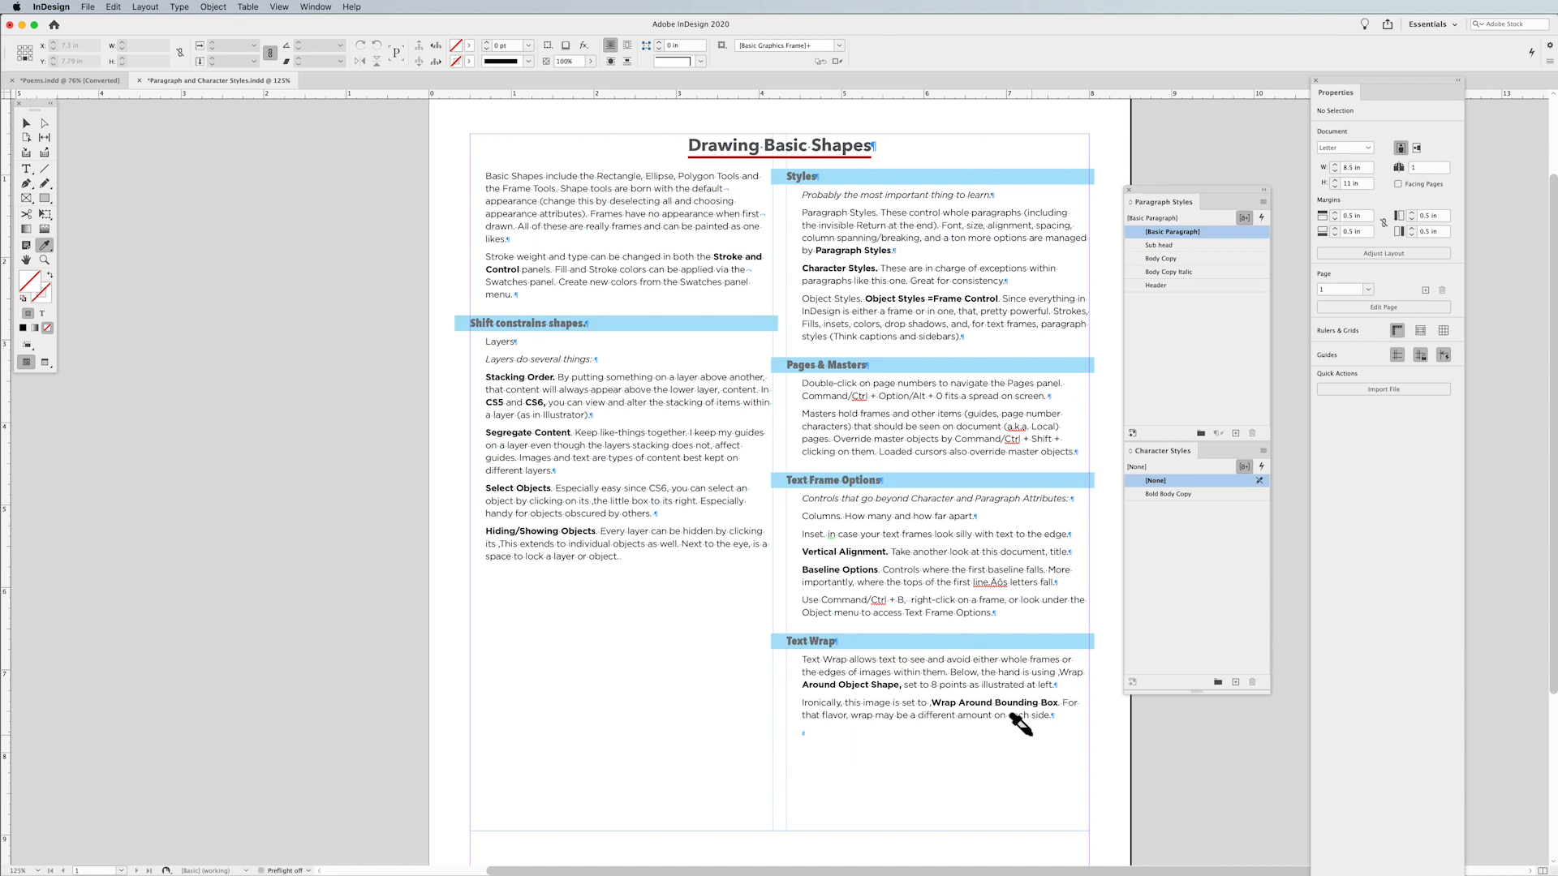
Move the style panels clear of the page and give most of the first body paragraph a local tracking override.
{"action": "left_click", "coordinate": [27, 125]}
{"action": "left_click_drag", "start_coordinate": [1196, 192], "coordinate": [1209, 177]}
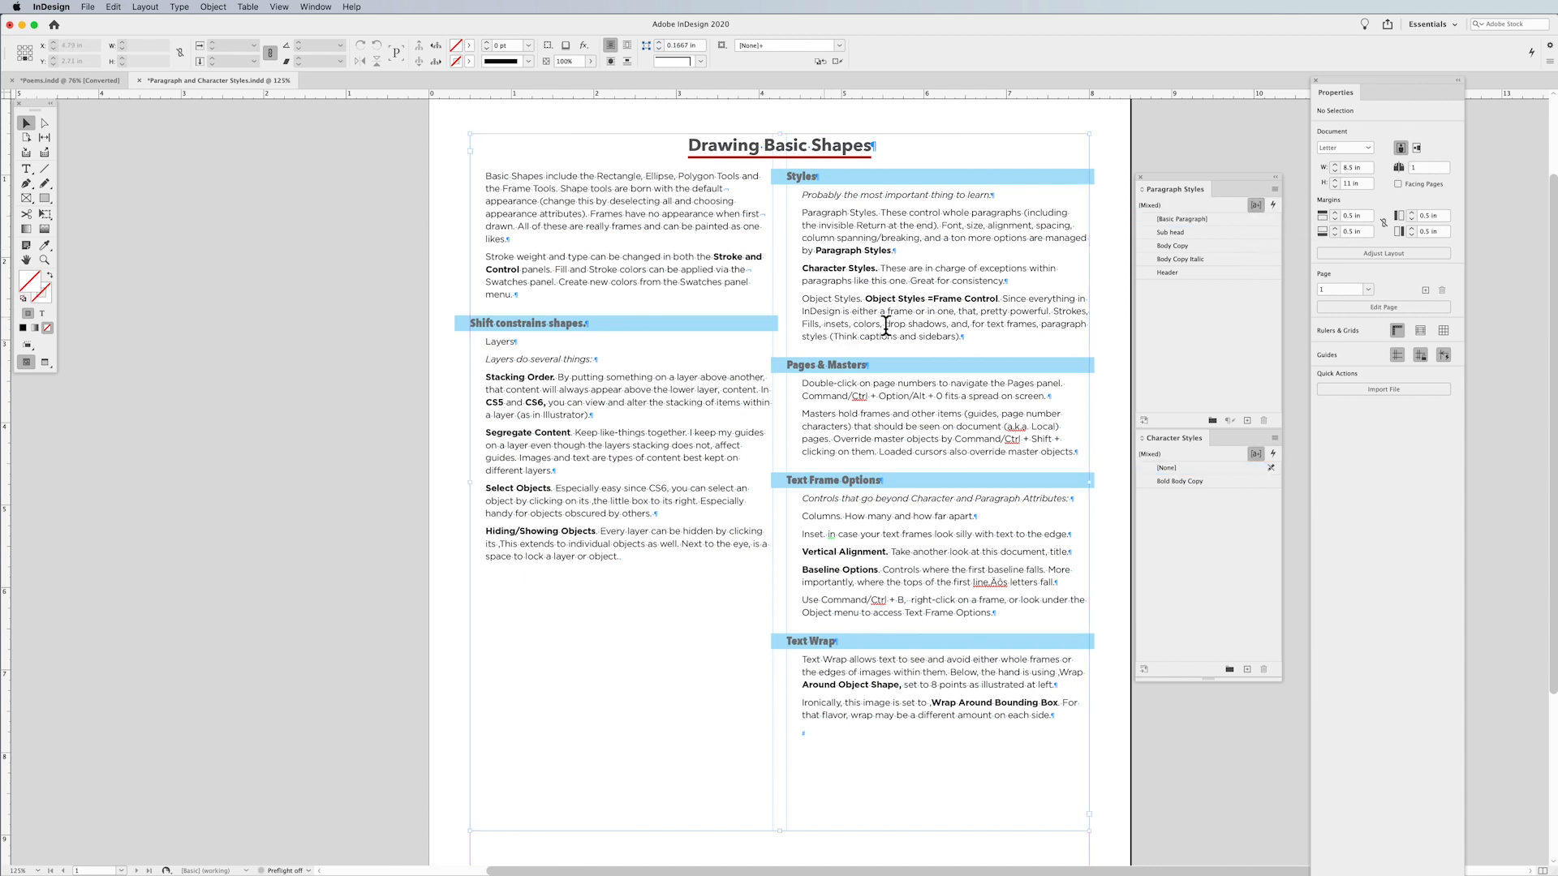
{"action": "key", "text": "t"}
{"action": "left_click_drag", "start_coordinate": [579, 226], "coordinate": [476, 168]}
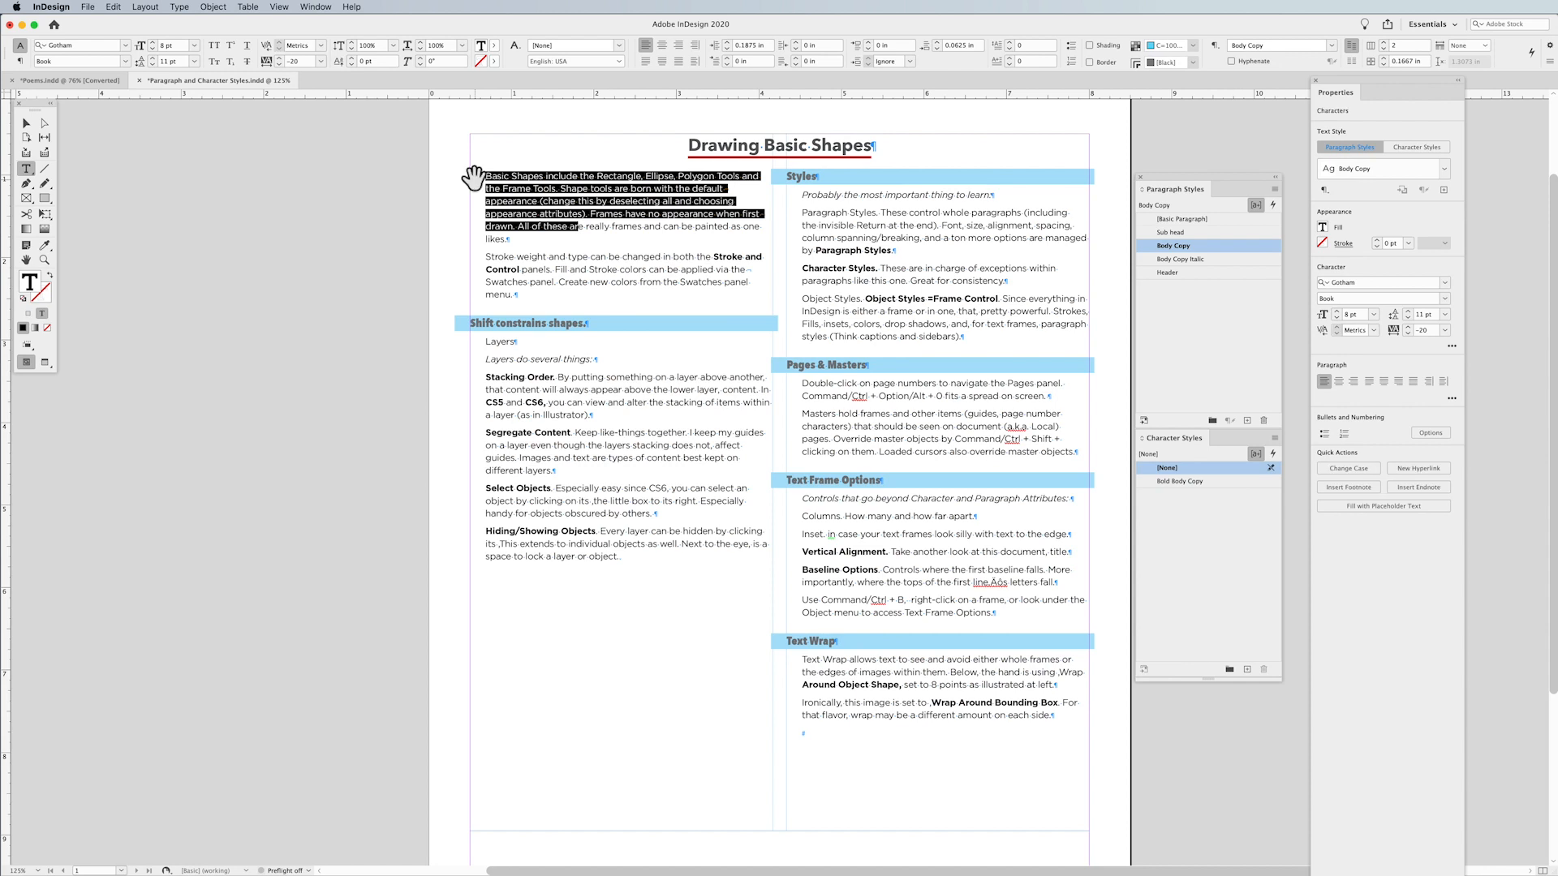
{"action": "left_click", "coordinate": [648, 226]}
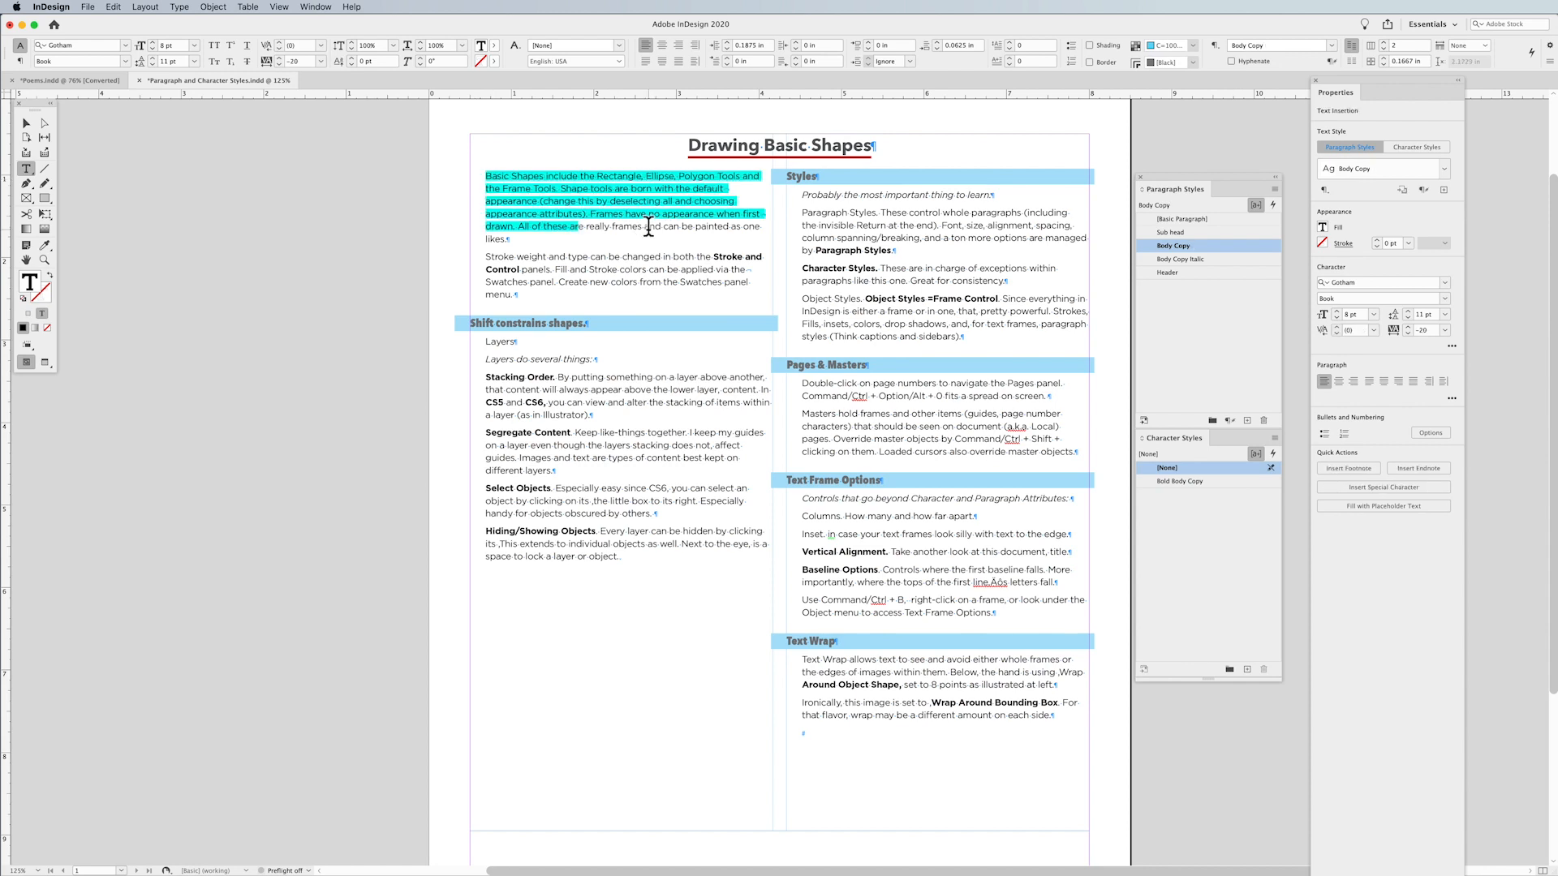
Turn the Style Override Highlighter off and on again, and select part of the overridden text to inspect its style.
{"action": "left_click", "coordinate": [1255, 204]}
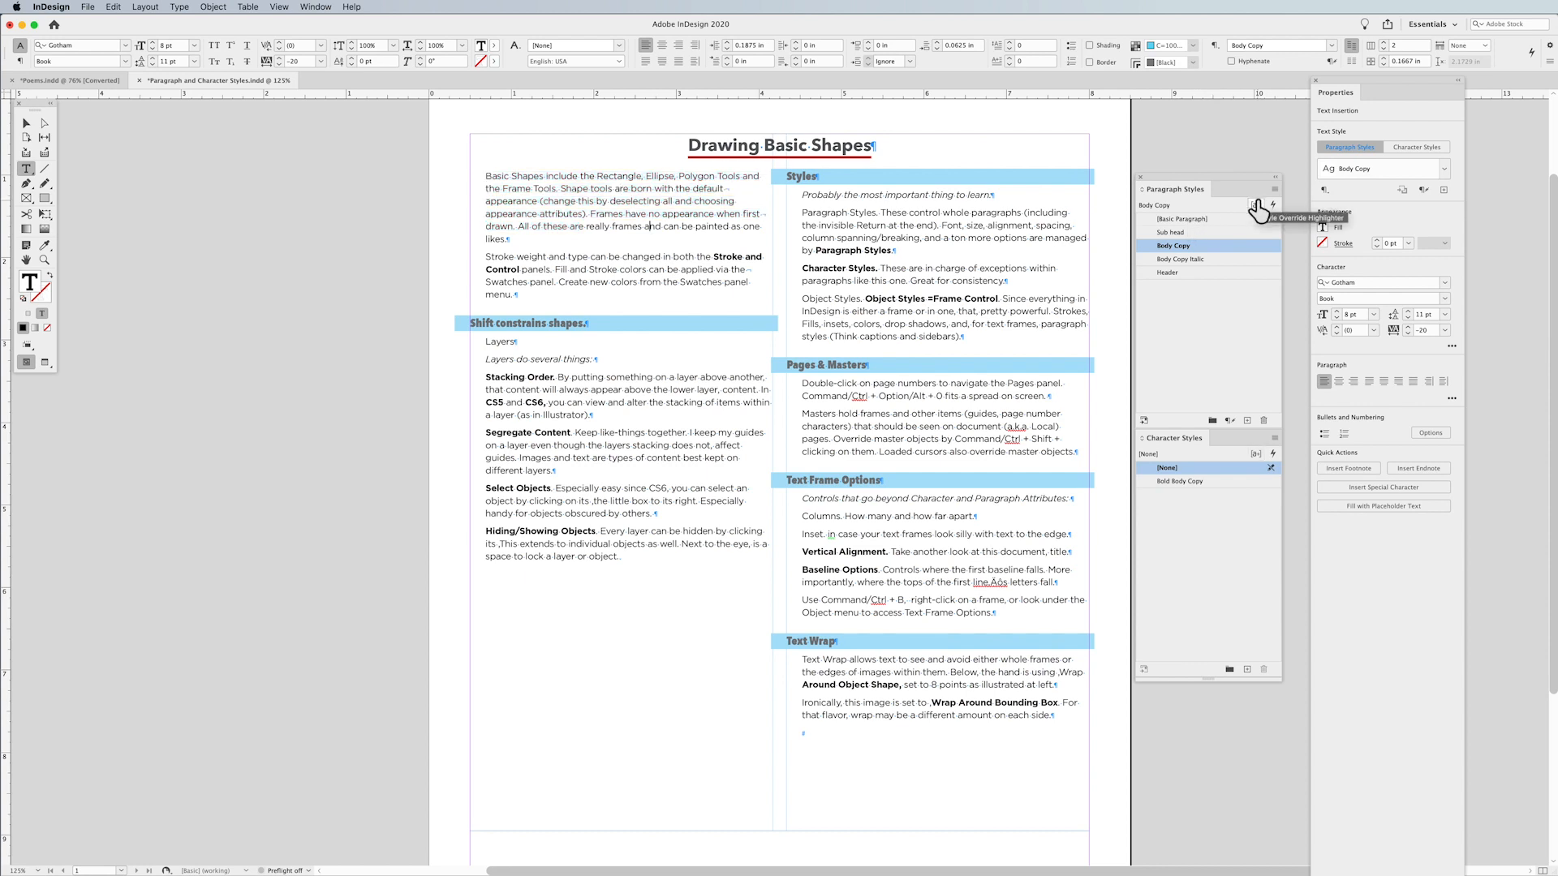
{"action": "left_click", "coordinate": [1256, 206]}
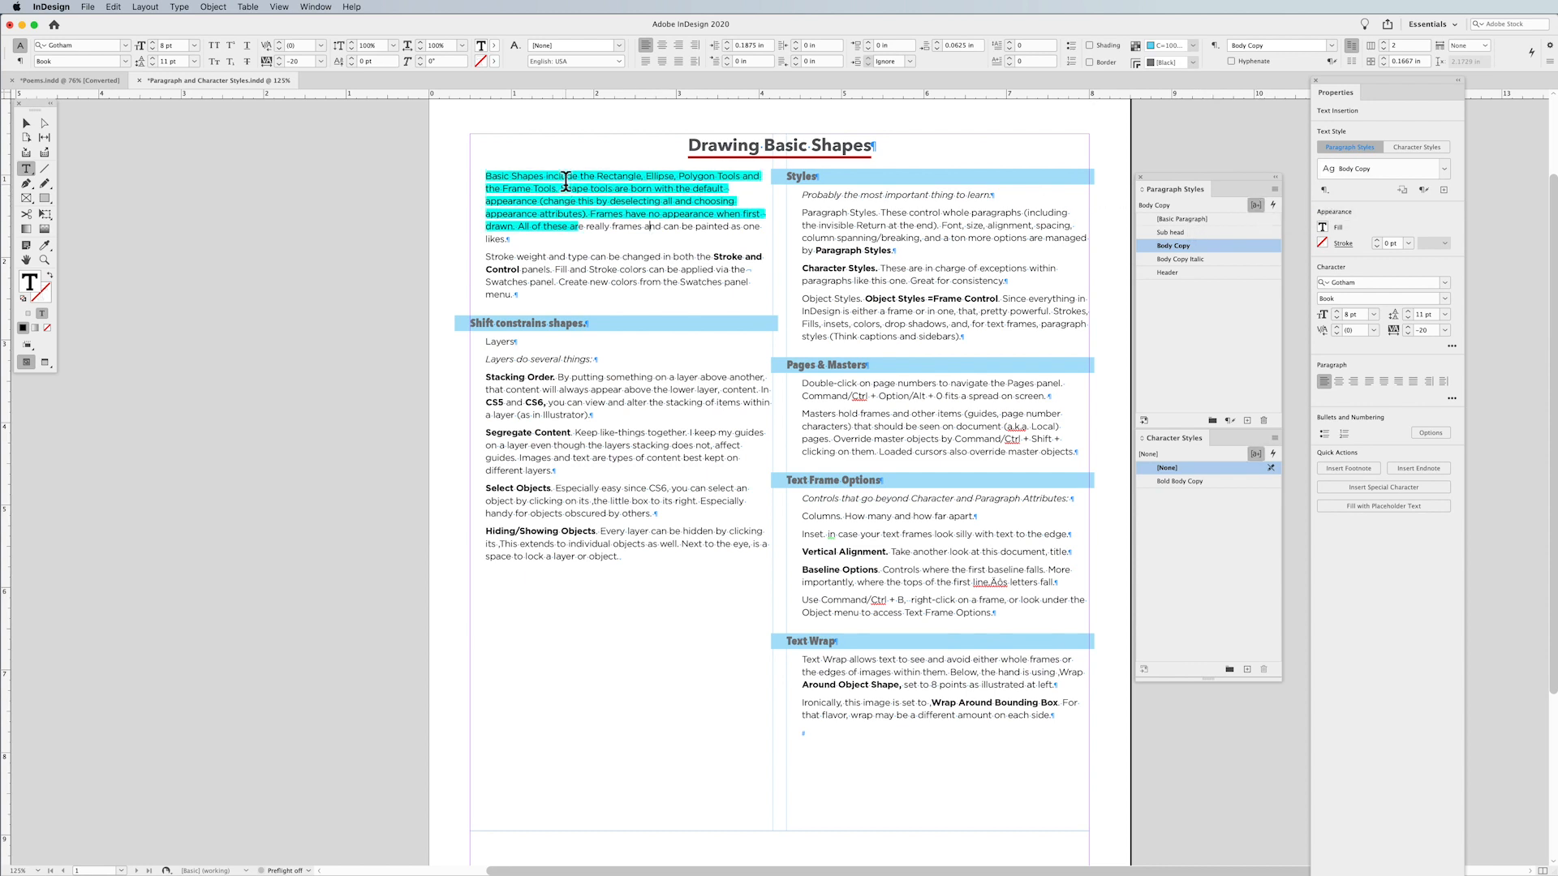
{"action": "left_click_drag", "start_coordinate": [566, 188], "coordinate": [584, 212]}
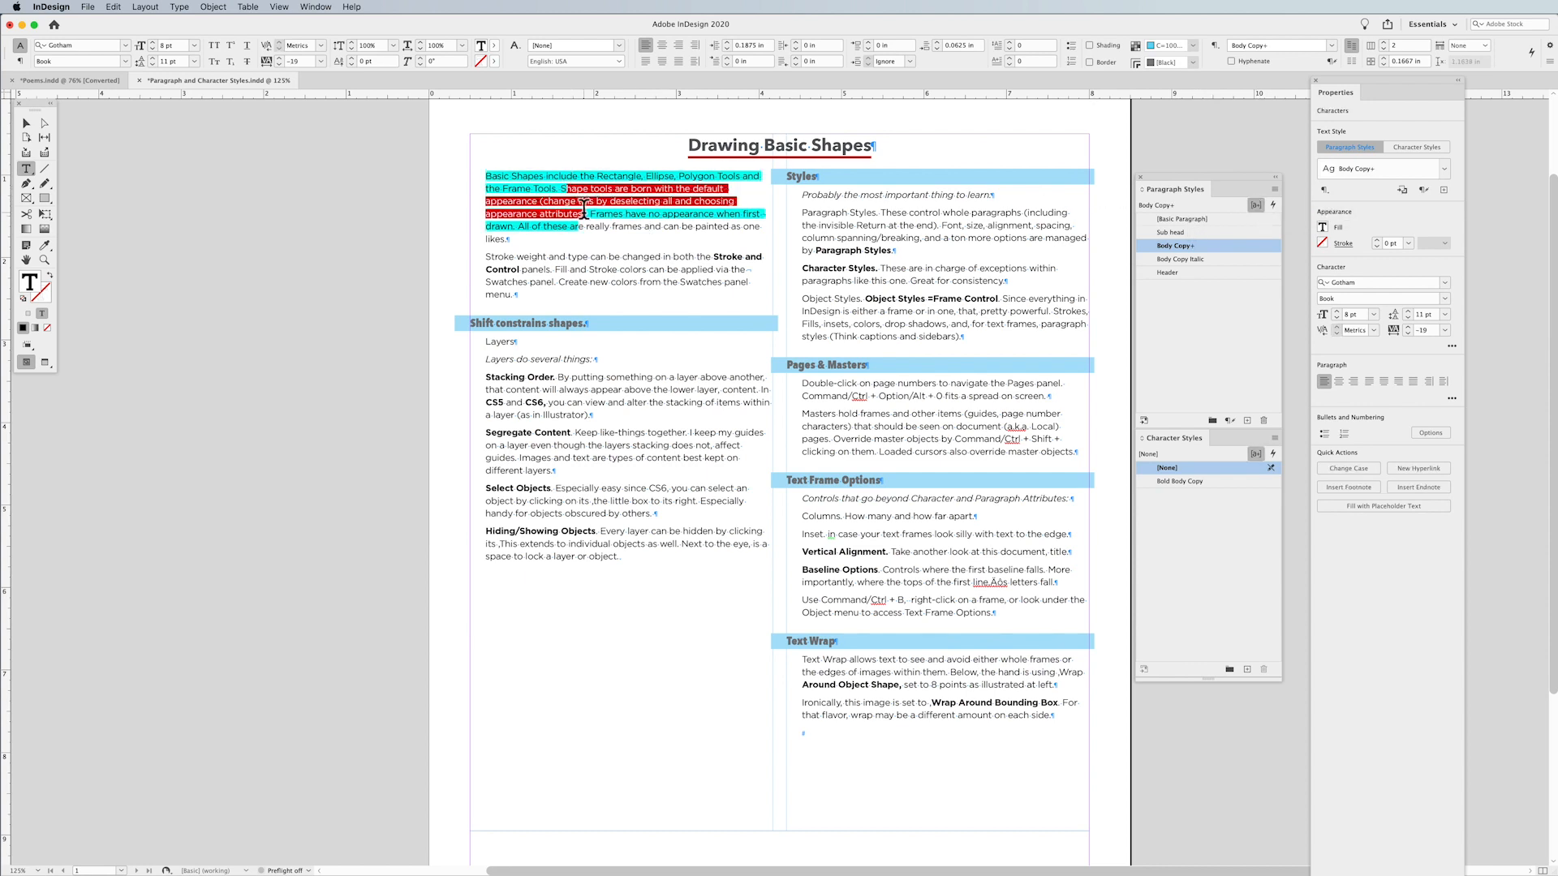
Apply "Body Copy" with overrides cleared to the selected text in the first body paragraph.
{"action": "right_click", "coordinate": [1216, 246]}
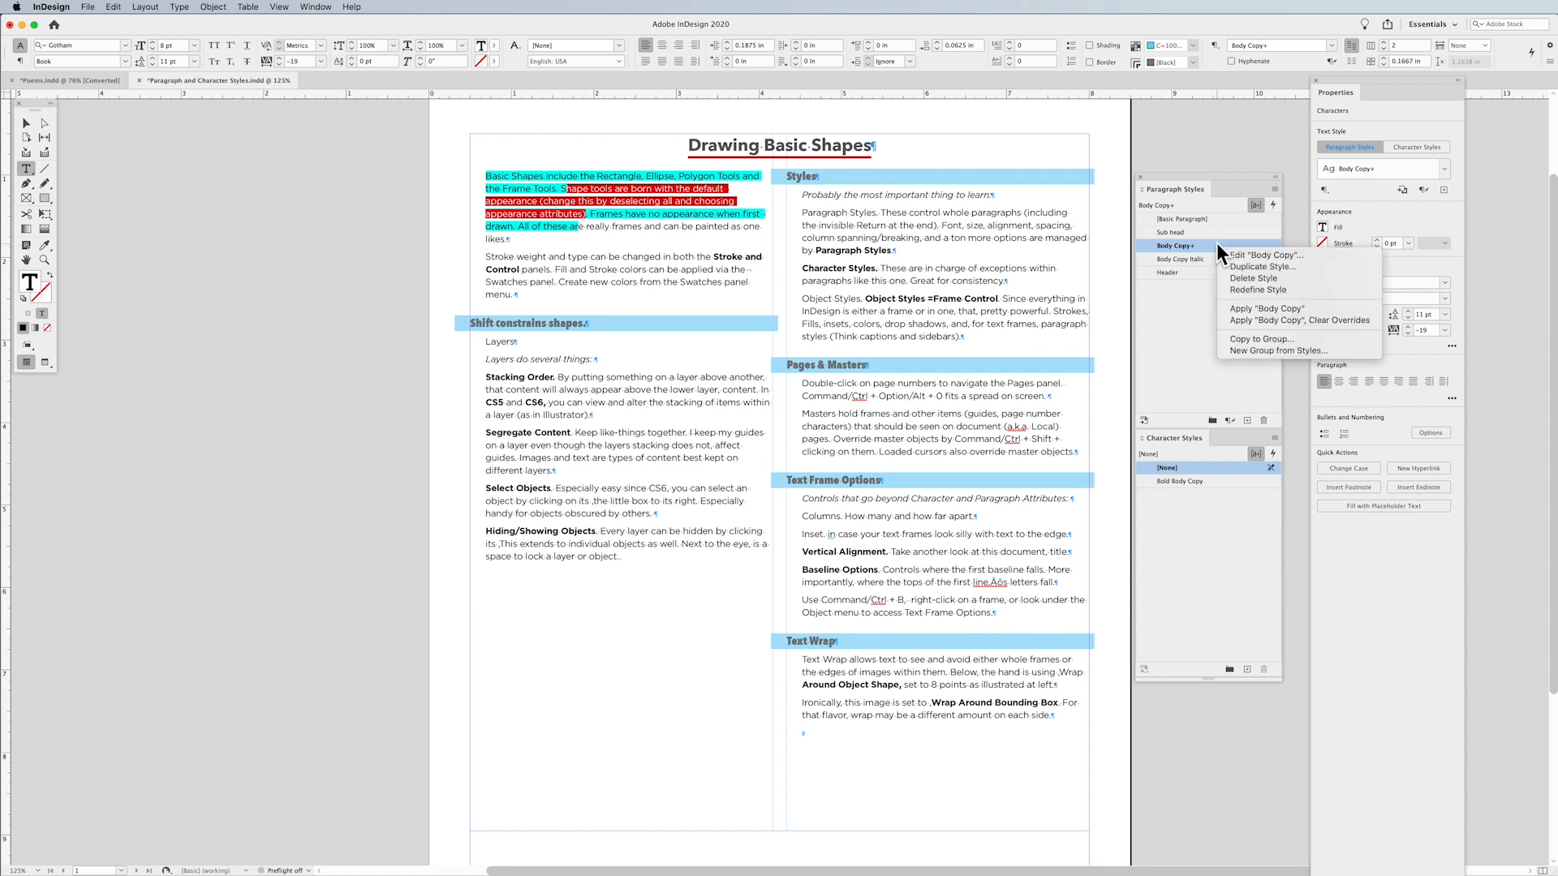
{"action": "left_click", "coordinate": [1247, 323]}
{"action": "left_click", "coordinate": [605, 219]}
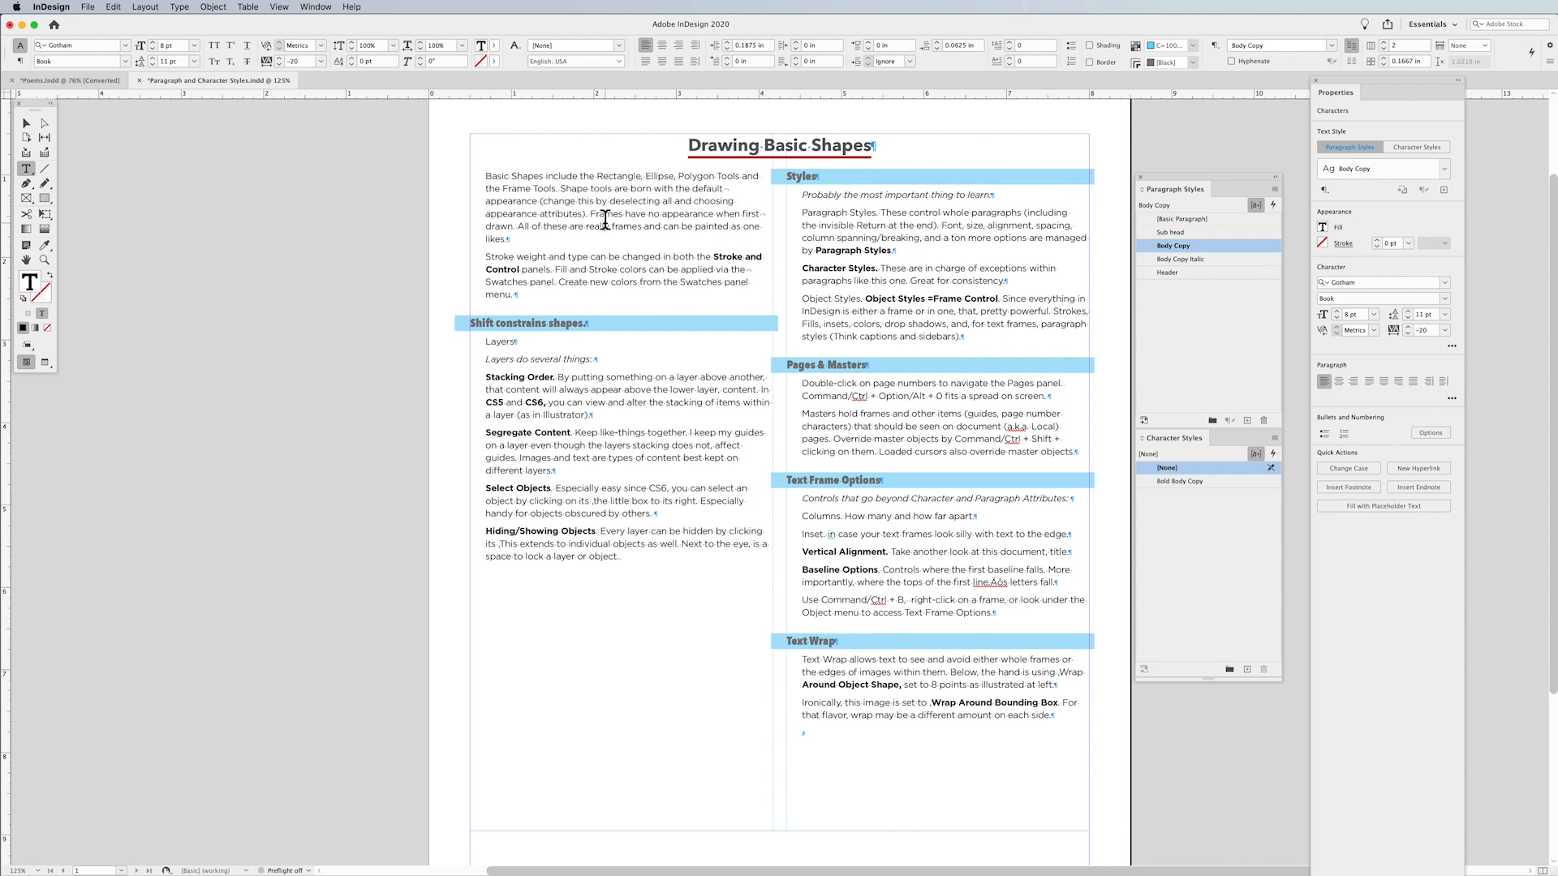
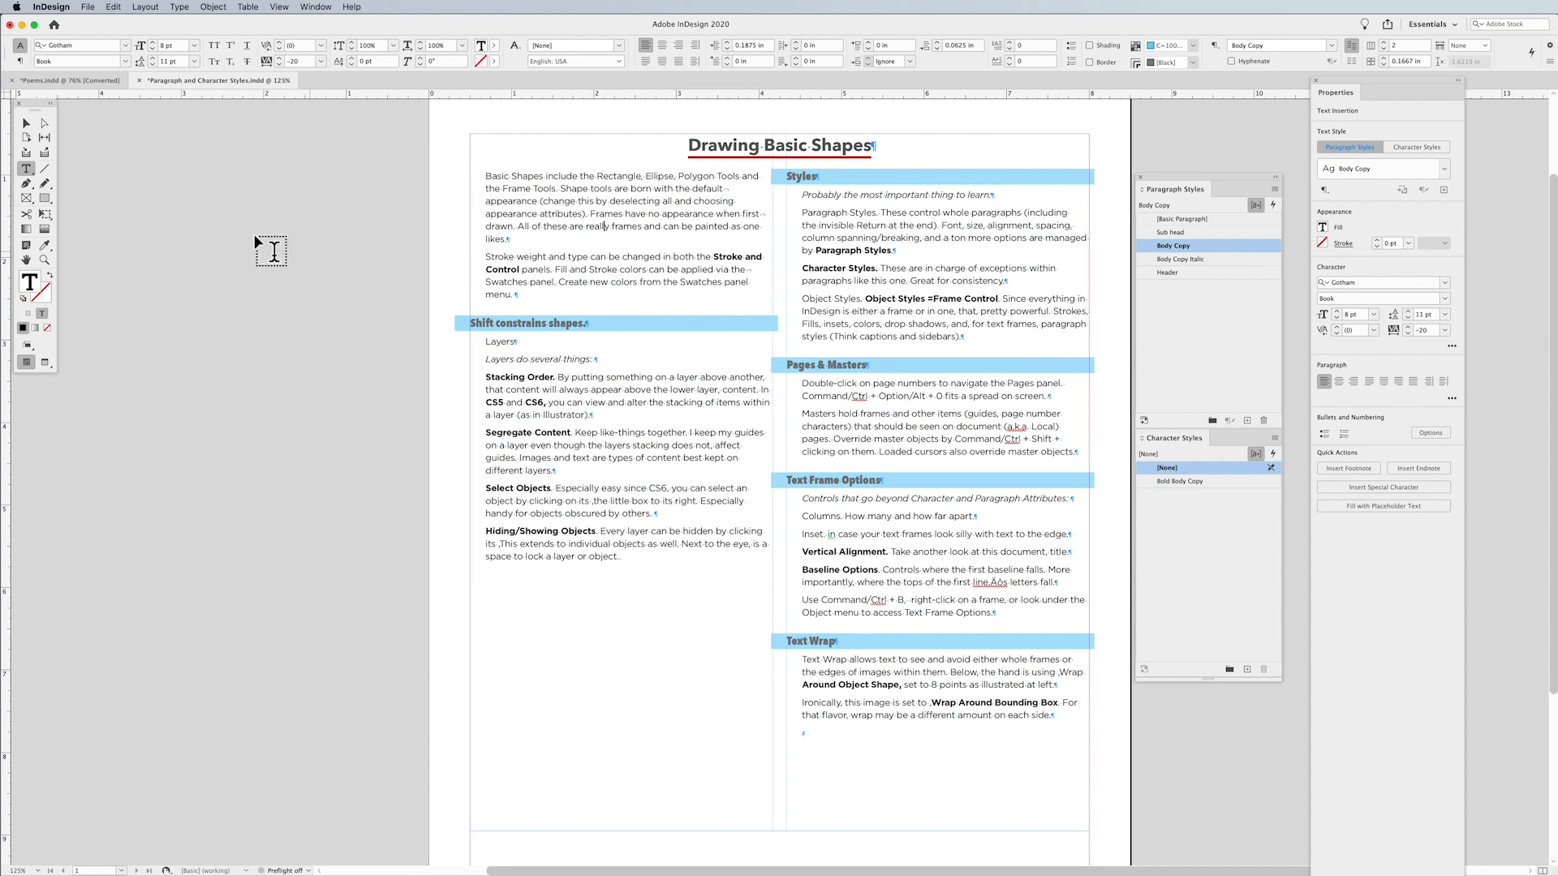
Select the two-column text frame, open Find/Change and move its dialog clear of the page.
{"action": "left_click", "coordinate": [26, 122]}
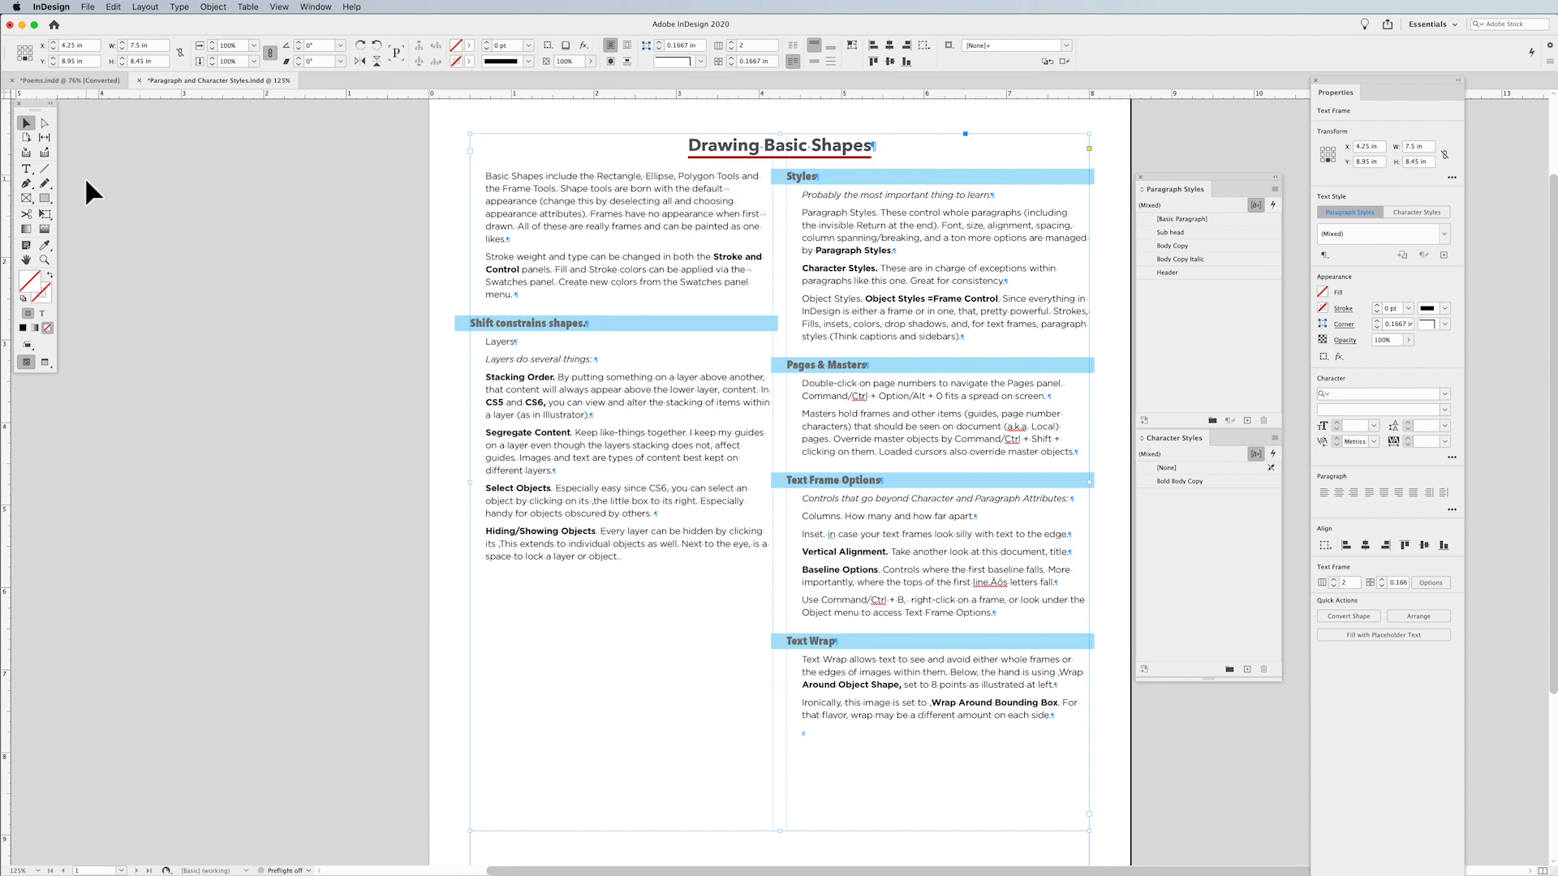
{"action": "left_click", "coordinate": [114, 8]}
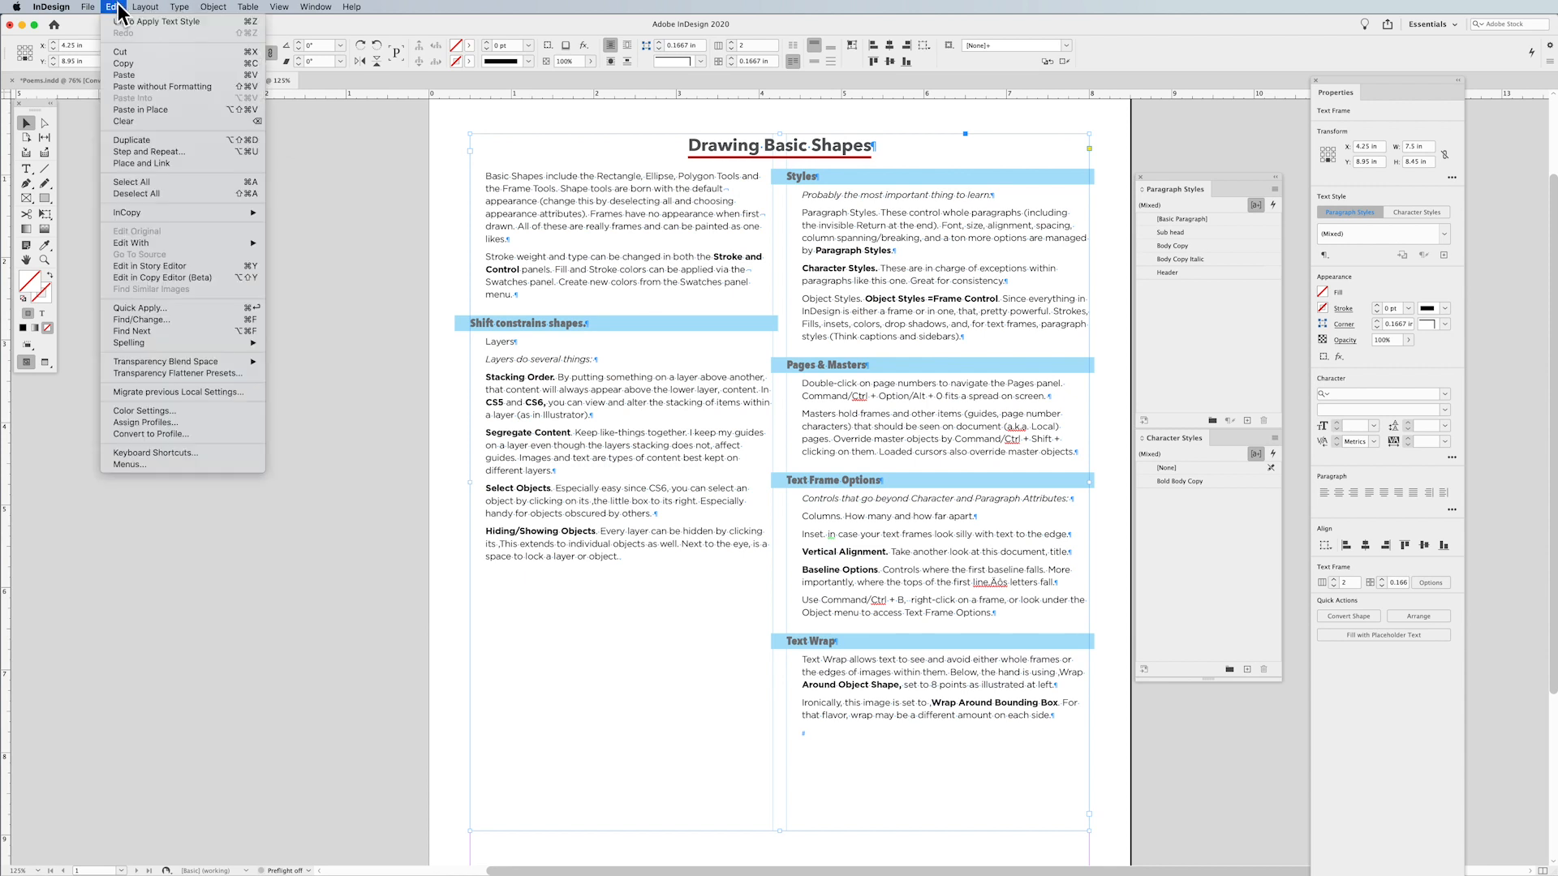
{"action": "left_click", "coordinate": [163, 320]}
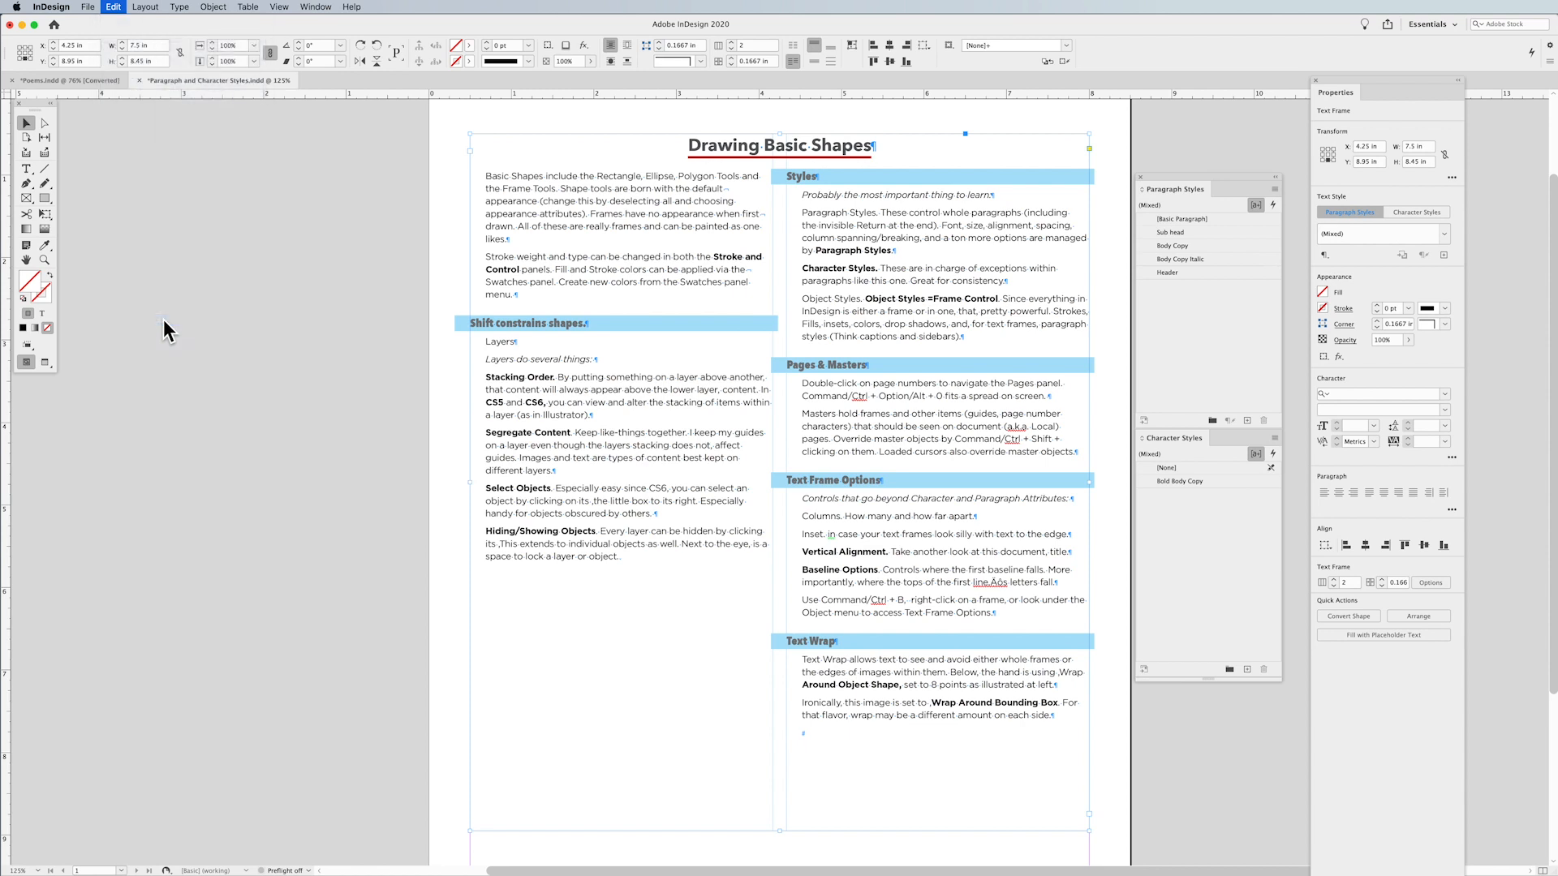
{"action": "left_click_drag", "start_coordinate": [689, 294], "coordinate": [699, 314]}
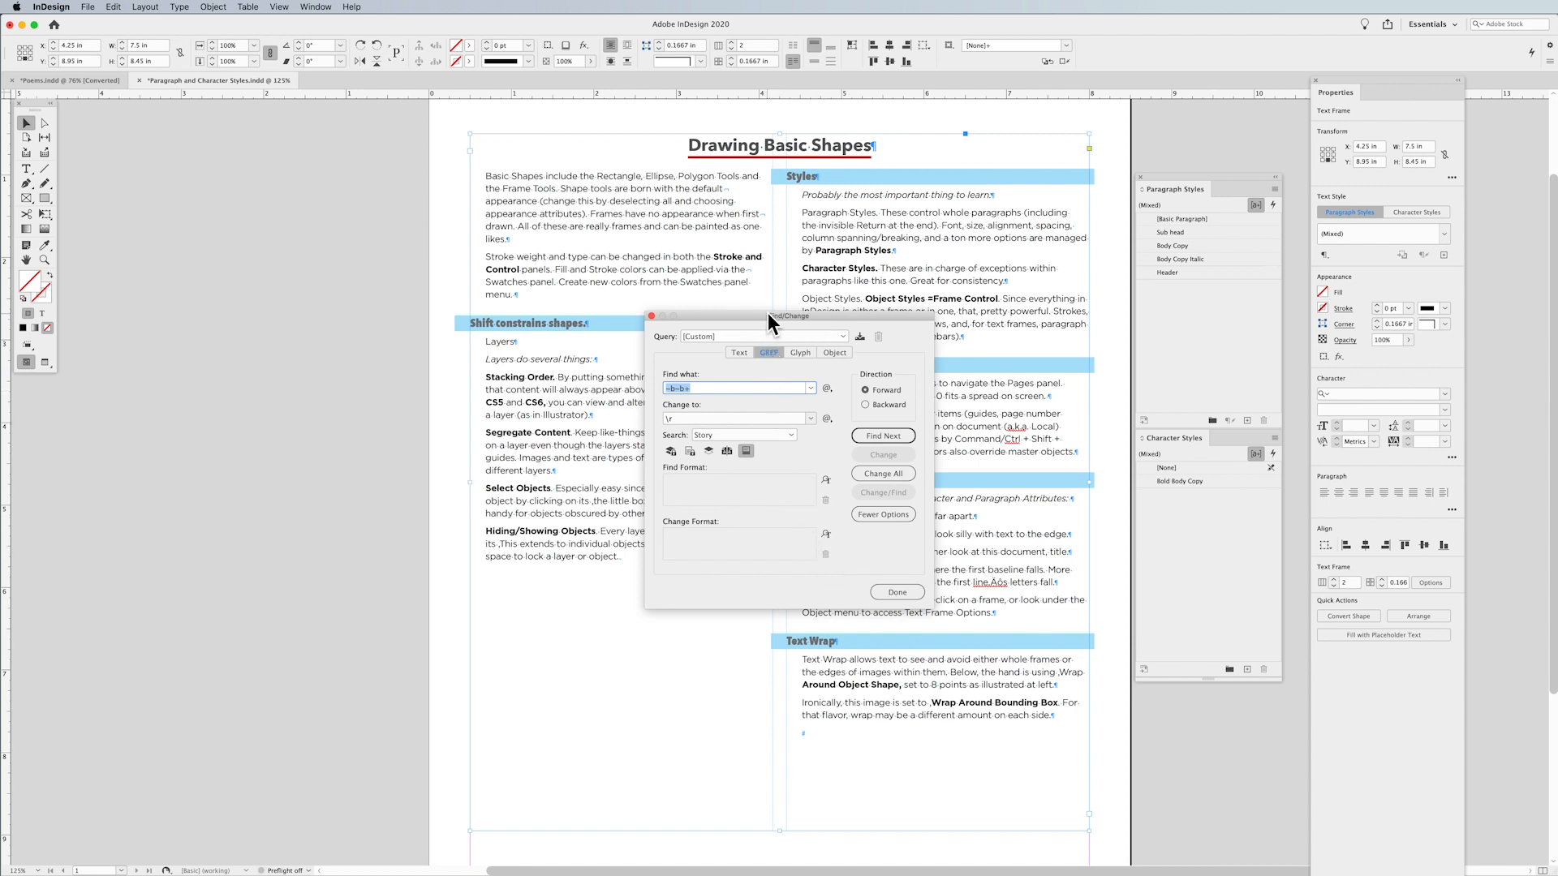
{"action": "left_click_drag", "start_coordinate": [767, 313], "coordinate": [266, 372]}
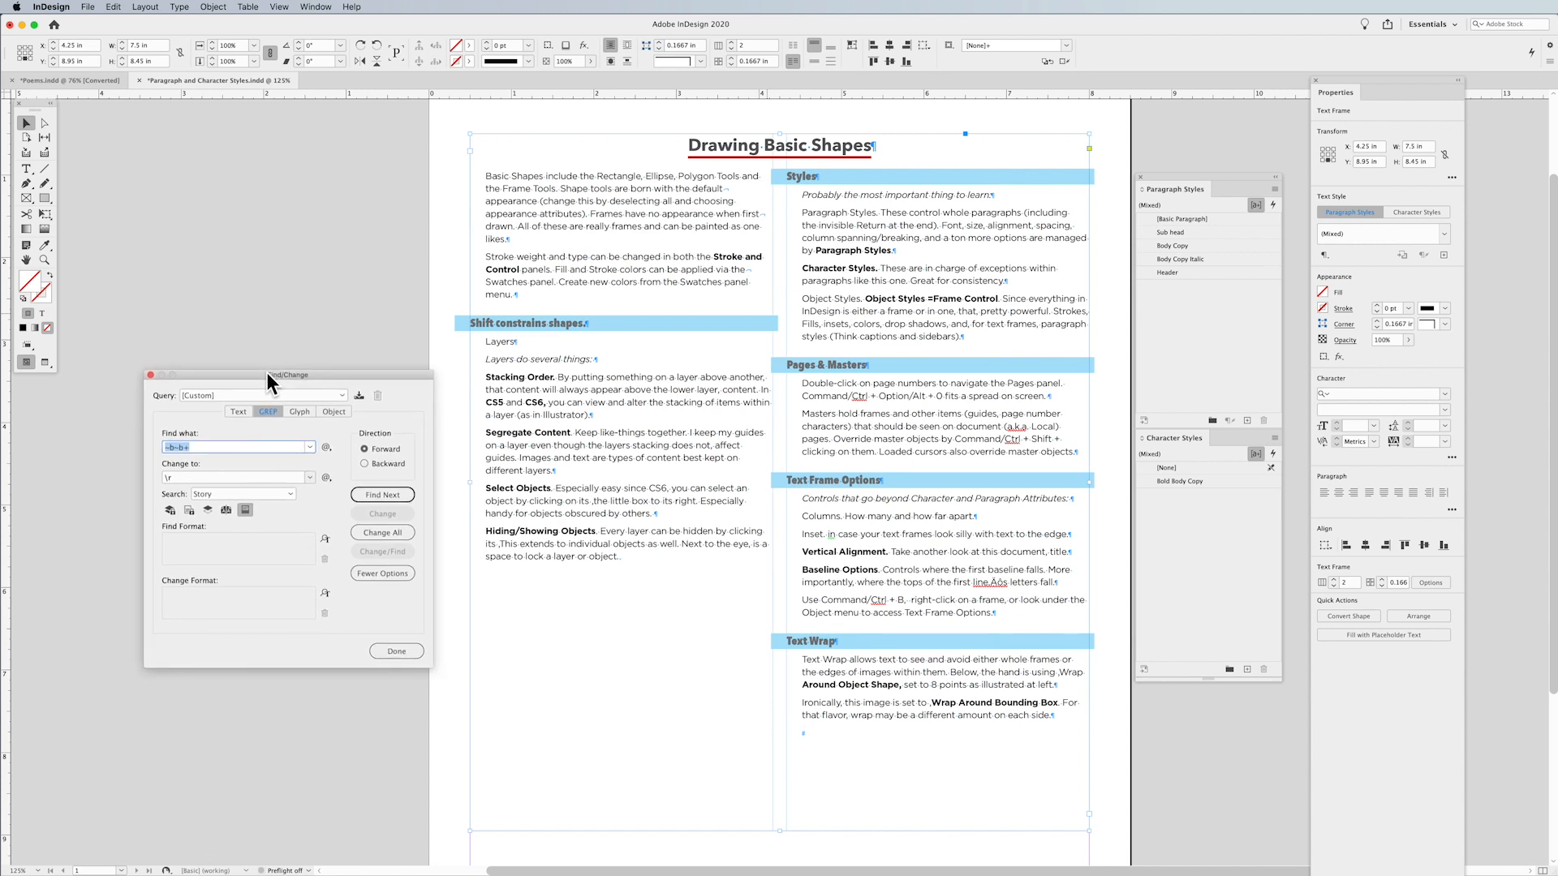
Set up a Text query that finds "Text" and changes it to "Copy".
{"action": "left_click", "coordinate": [240, 412]}
{"action": "type", "text": "Text"}
{"action": "left_click", "coordinate": [211, 479]}
{"action": "type", "text": "Copy"}
{"action": "double_click", "coordinate": [174, 478]}
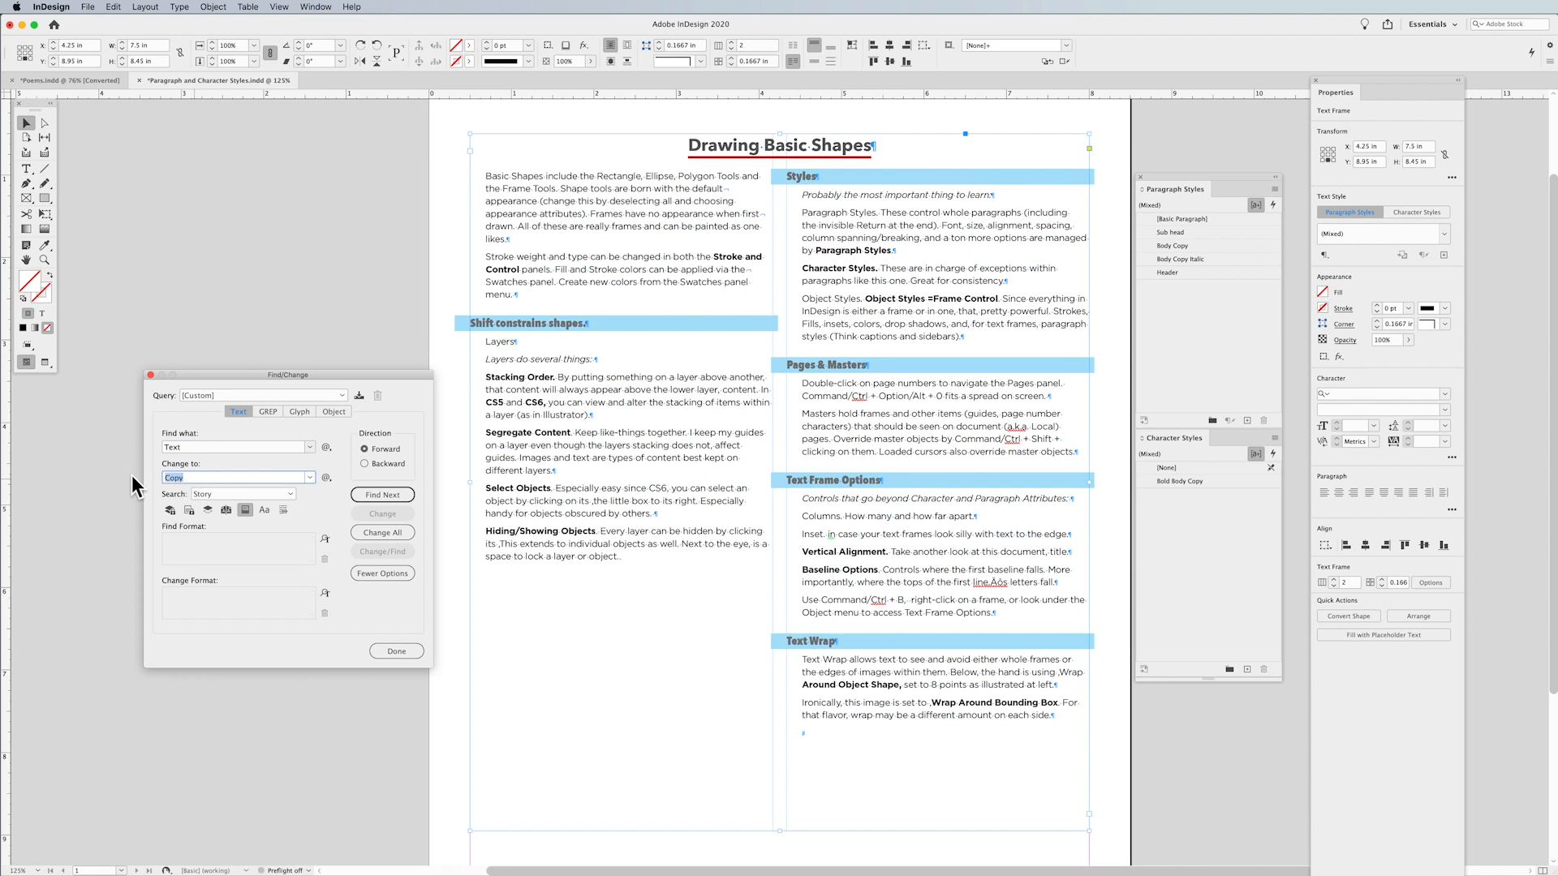
Limit the query's find format to the paragraph style "Sub head".
{"action": "left_click", "coordinate": [323, 539]}
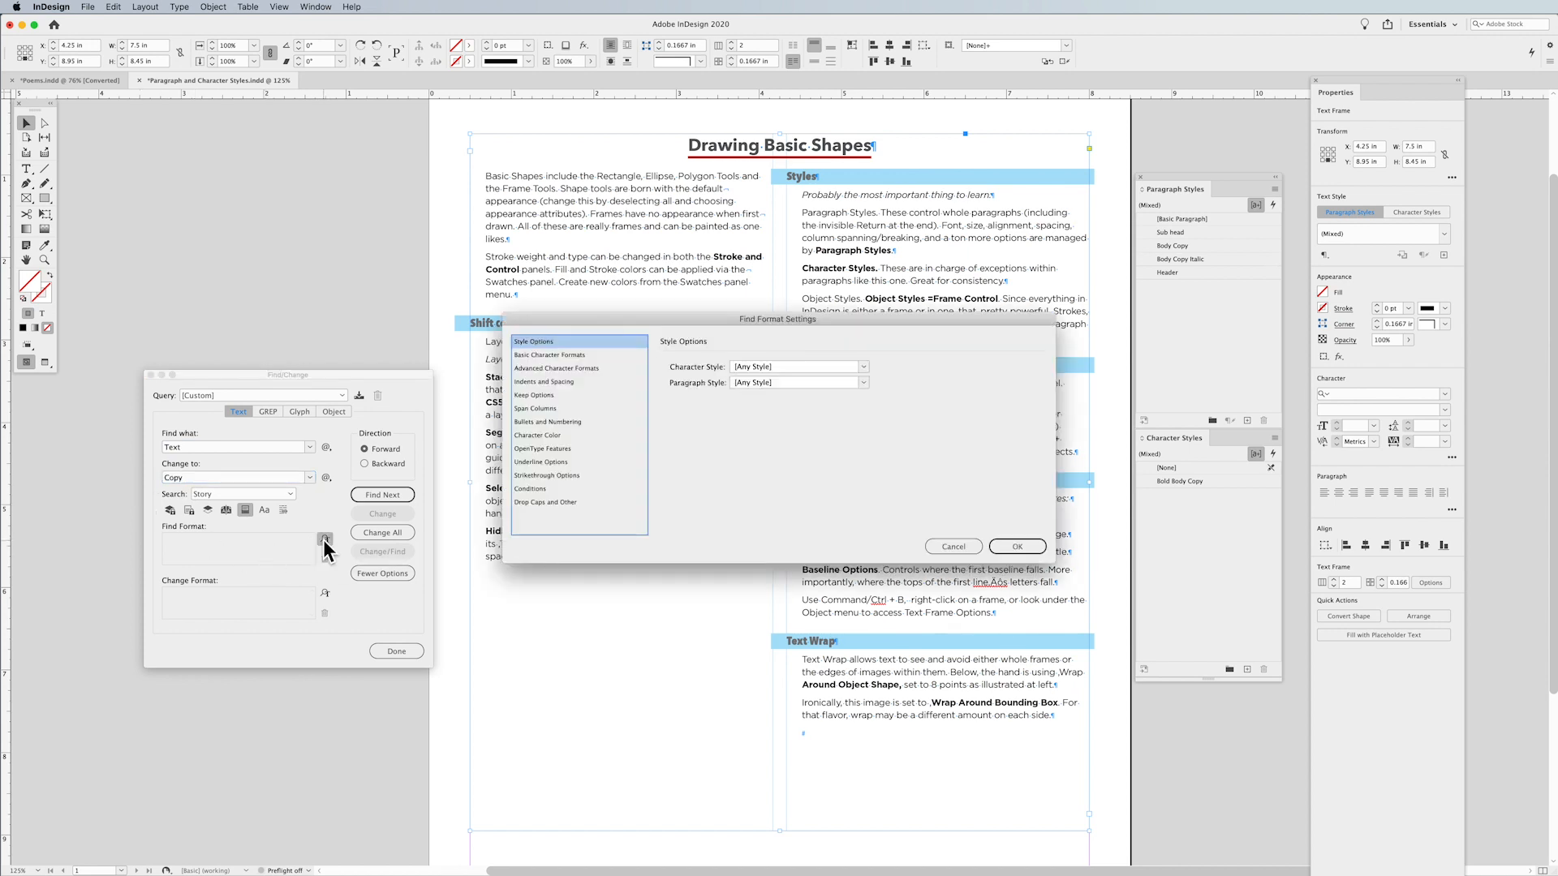
{"action": "left_click_drag", "start_coordinate": [697, 320], "coordinate": [692, 601]}
{"action": "left_click", "coordinate": [856, 663]}
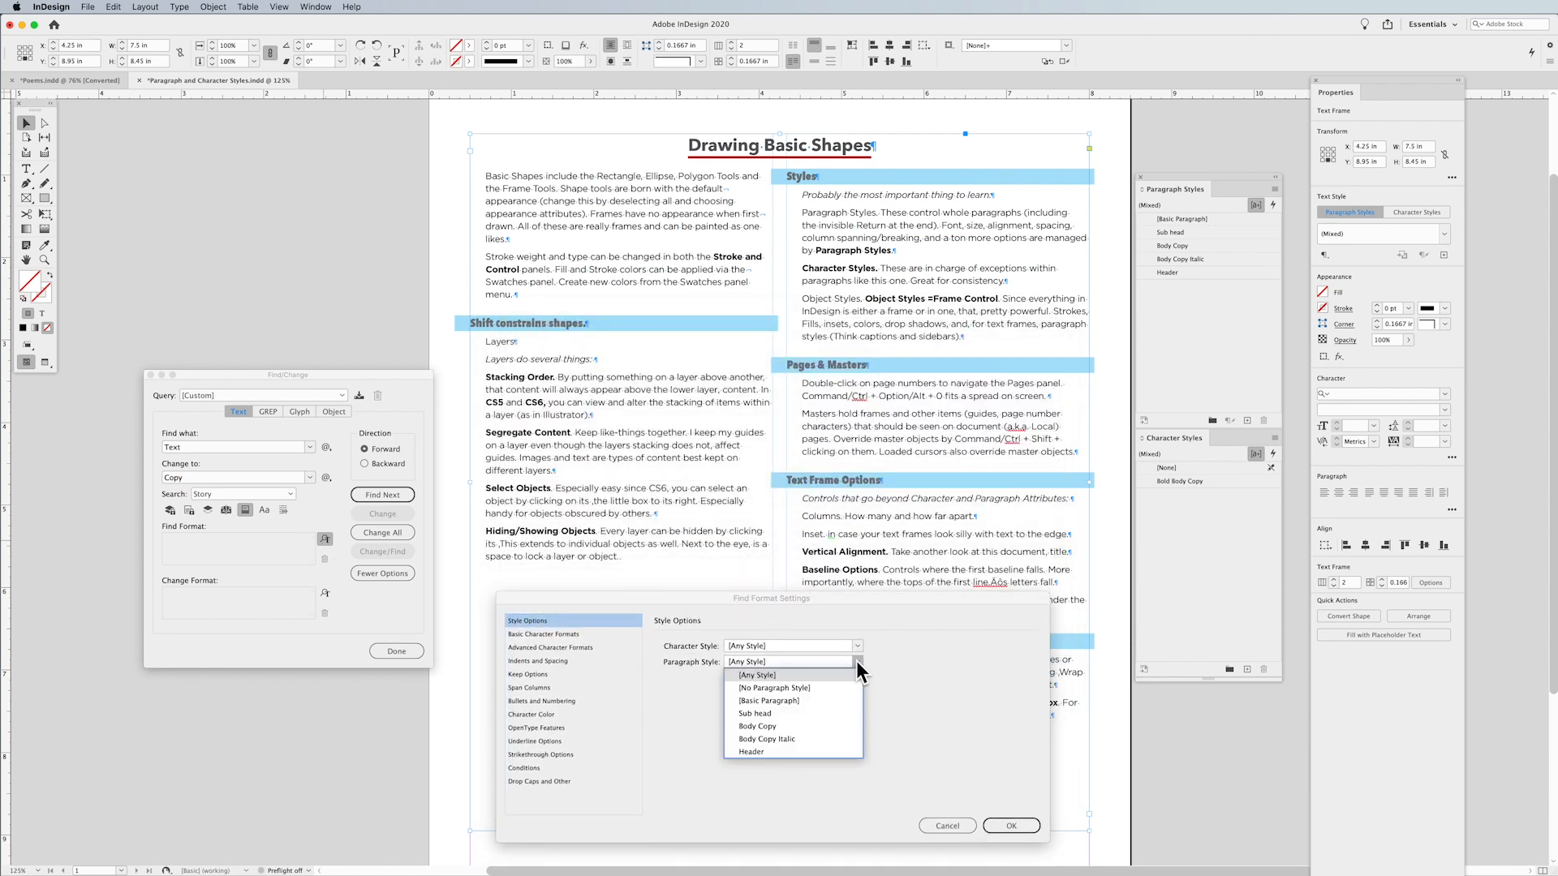
{"action": "left_click", "coordinate": [787, 713]}
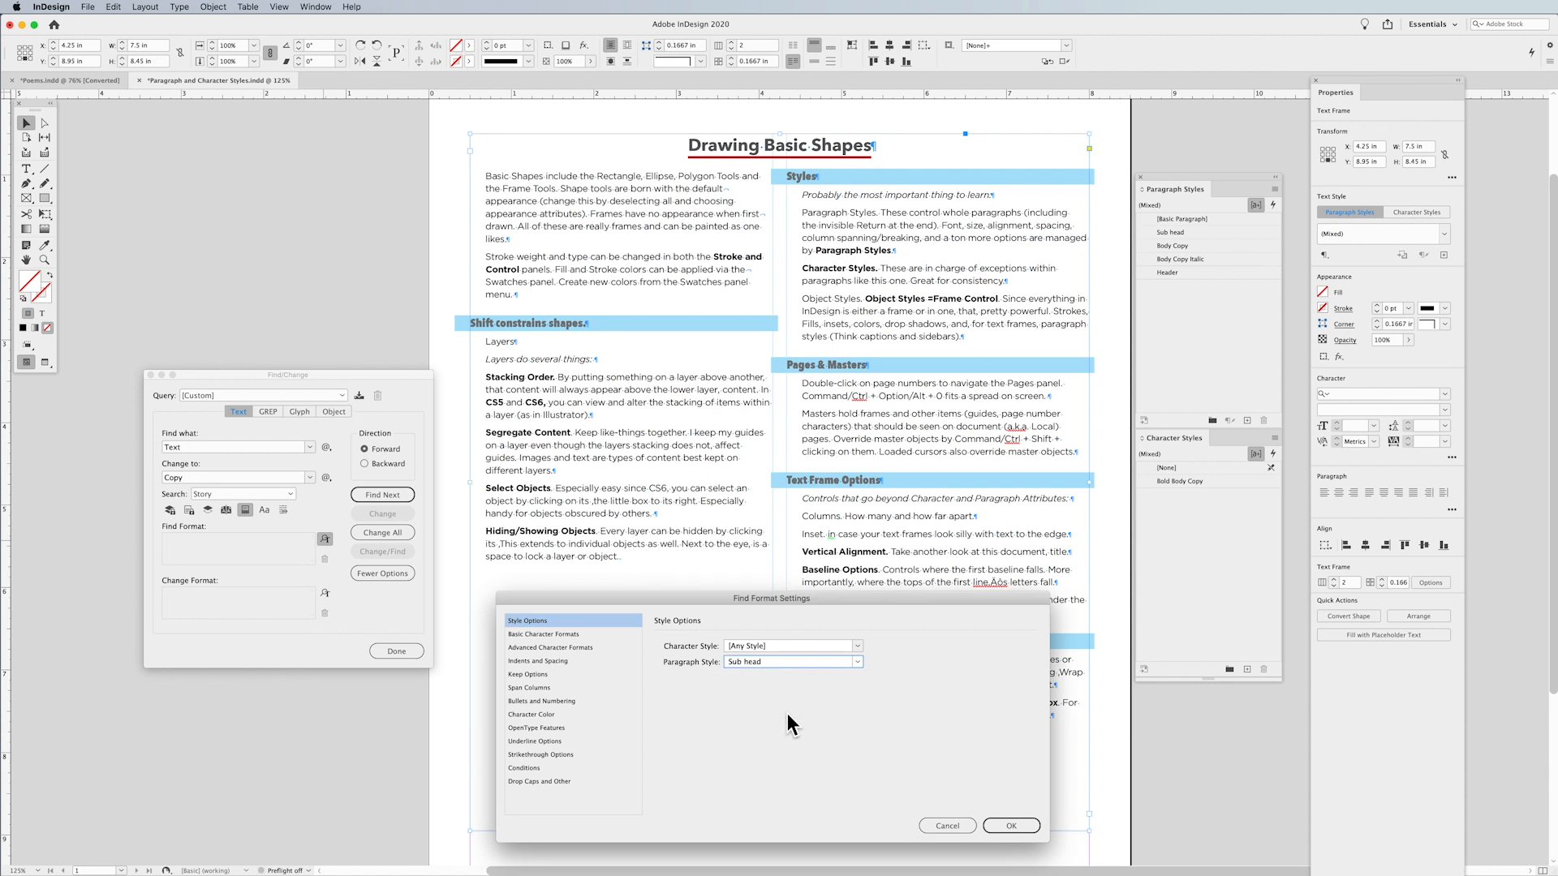
{"action": "left_click", "coordinate": [1010, 826]}
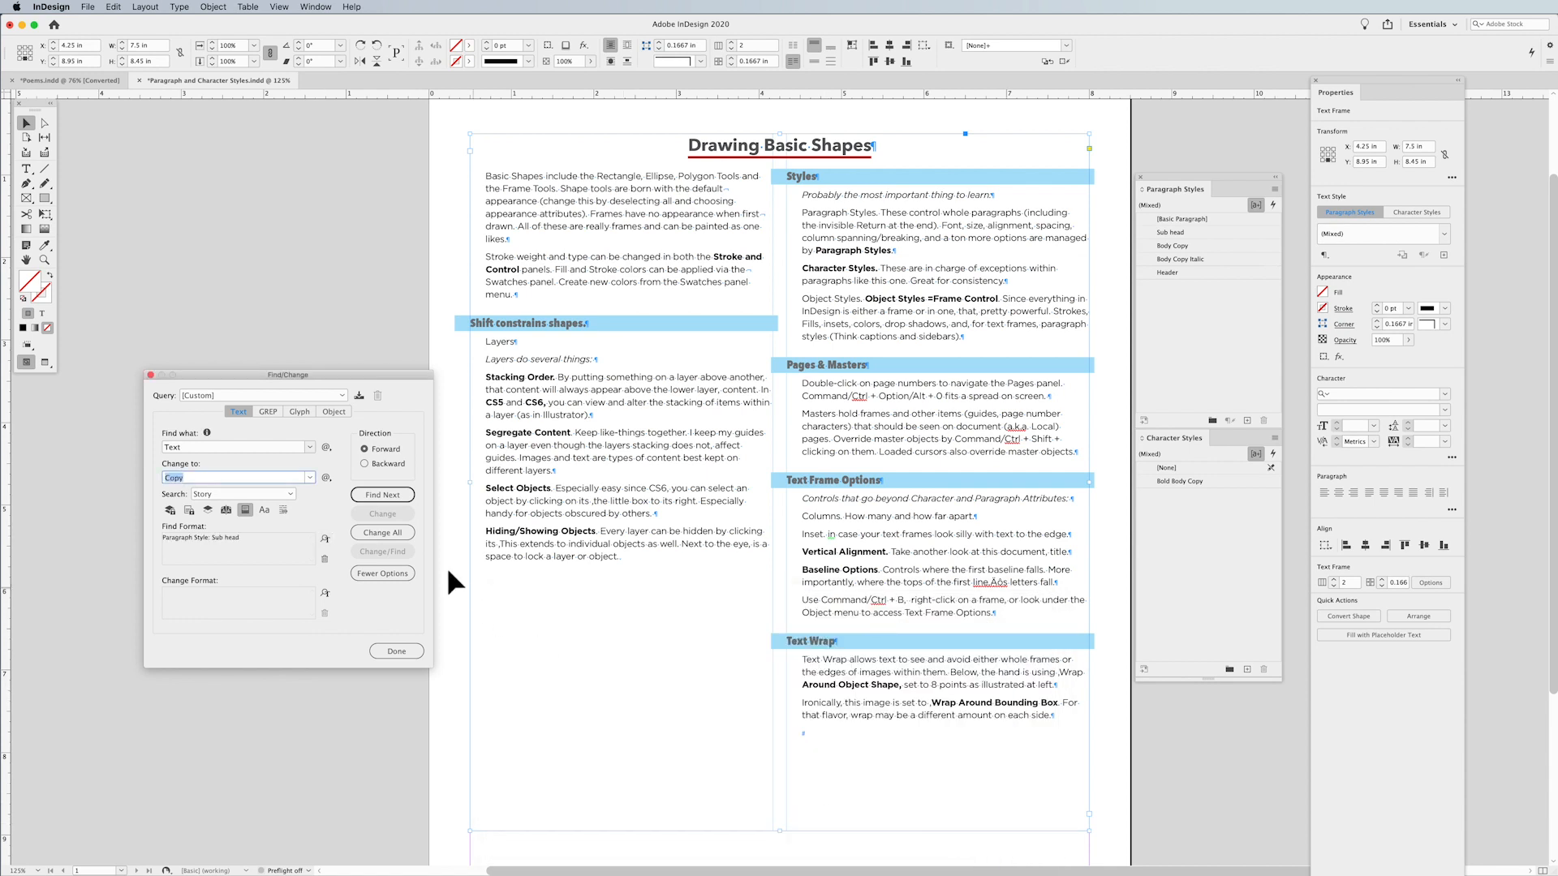
Change all matches in the story and check the replaced words in the Frame Options and Wrap subheads.
{"action": "left_click", "coordinate": [381, 533]}
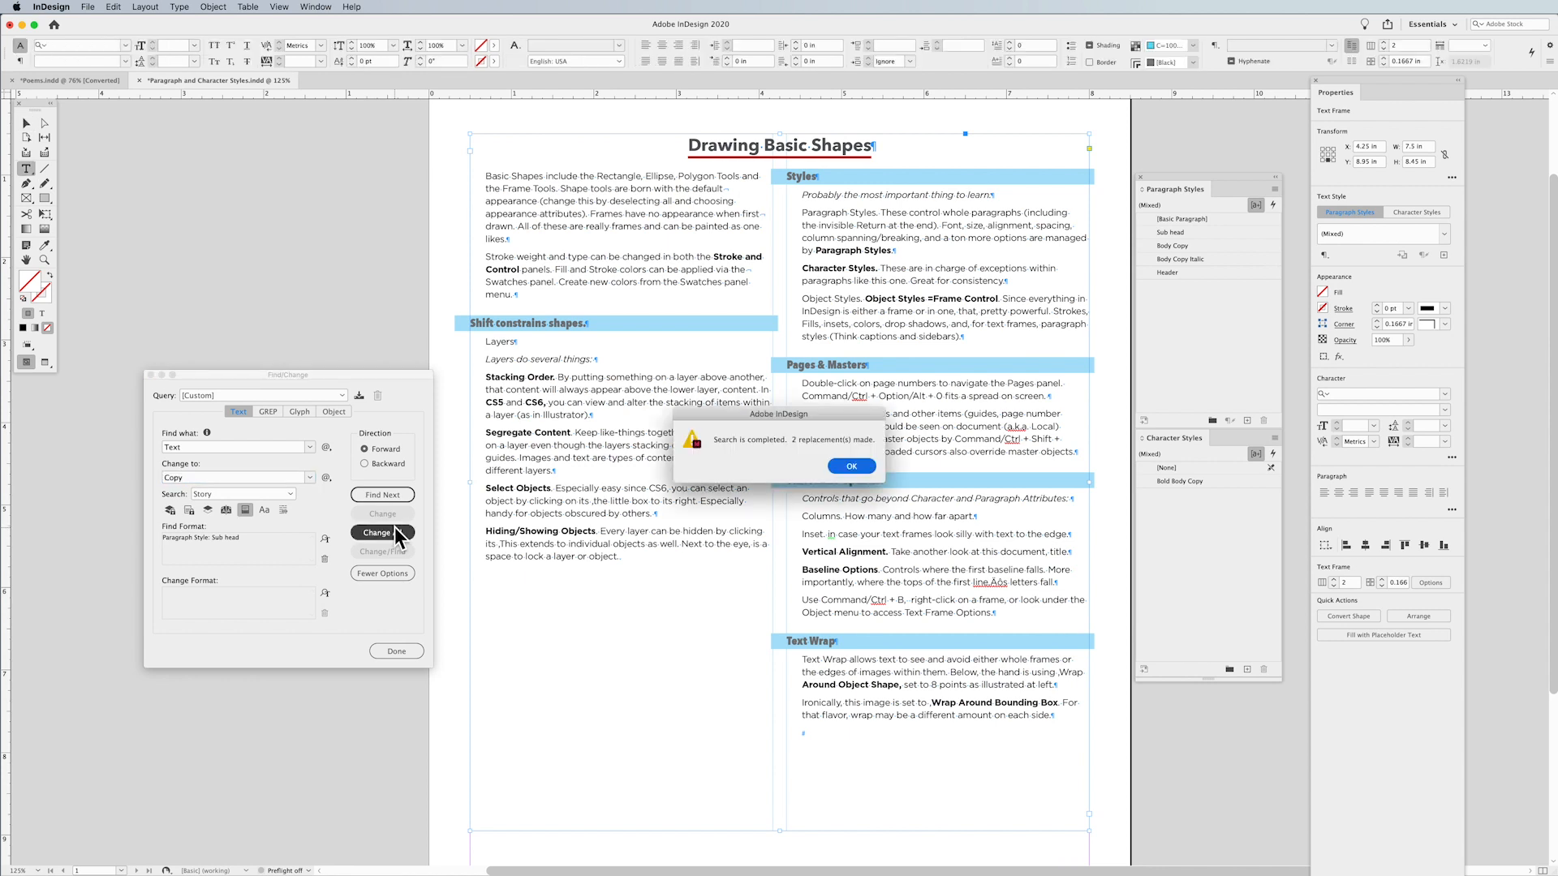
{"action": "left_click", "coordinate": [852, 467]}
{"action": "double_click", "coordinate": [781, 480]}
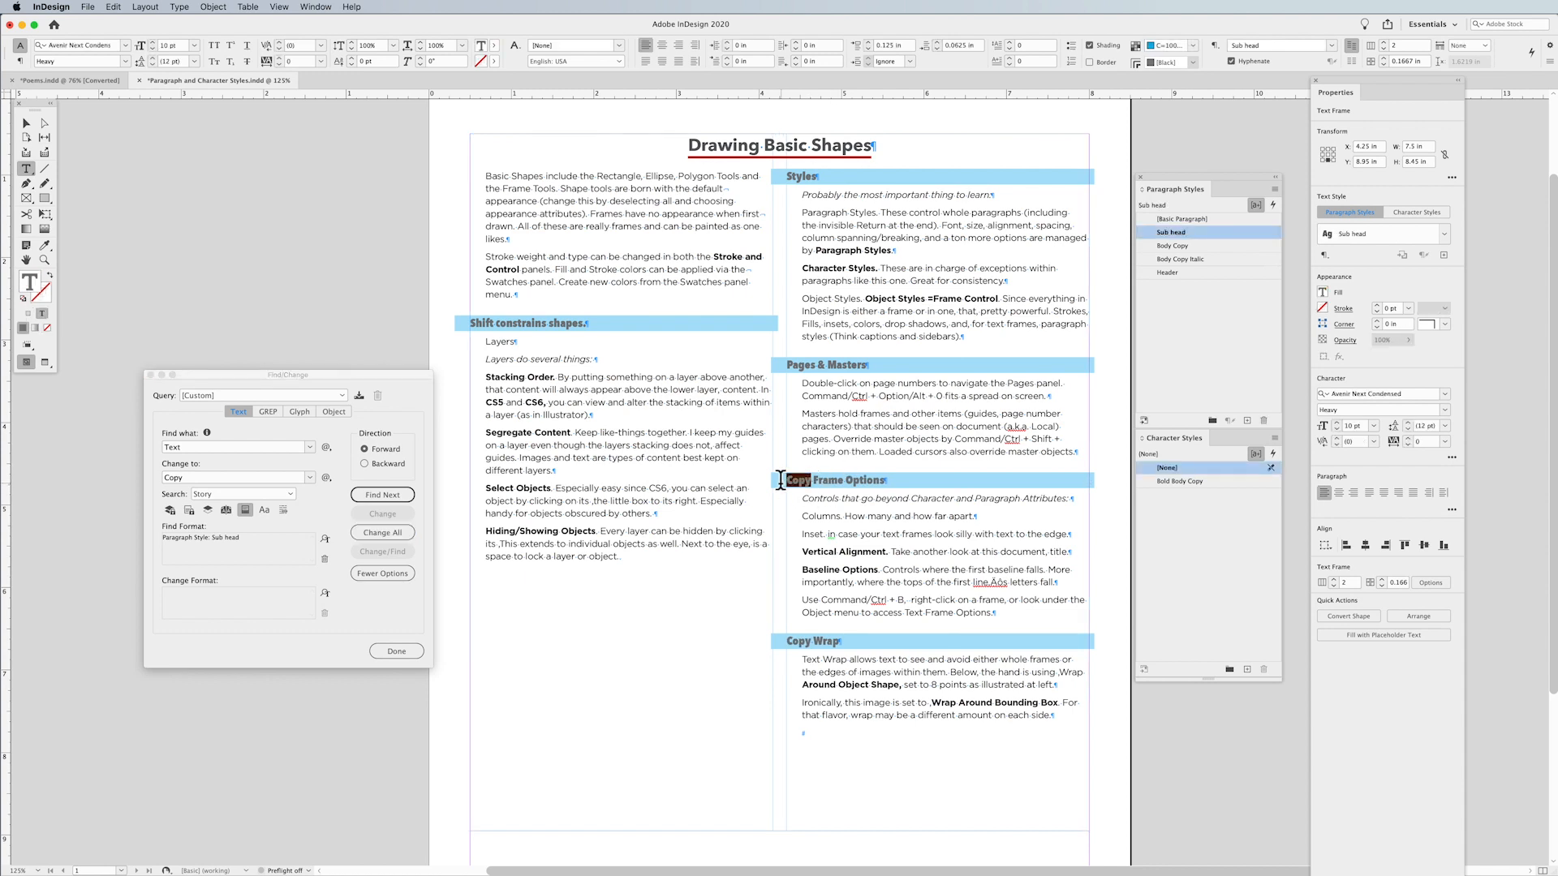
{"action": "double_click", "coordinate": [799, 641]}
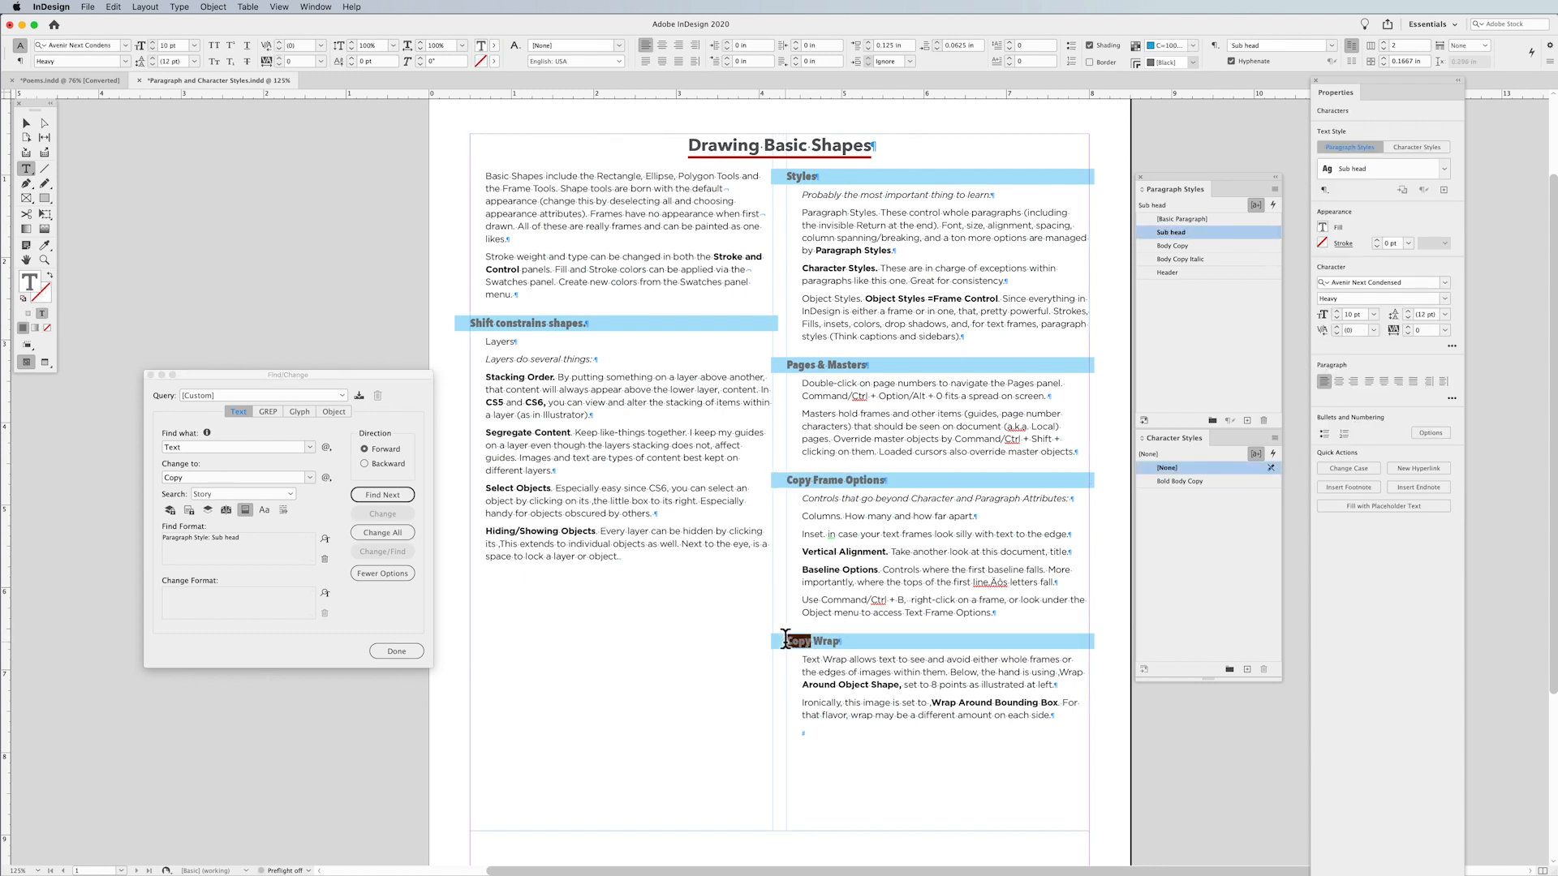
{"action": "left_click", "coordinate": [854, 637]}
Set the query to find "Ctrl", taken from the Pages & Masters text, and change it to "Control" across the Story.
{"action": "double_click", "coordinate": [858, 395]}
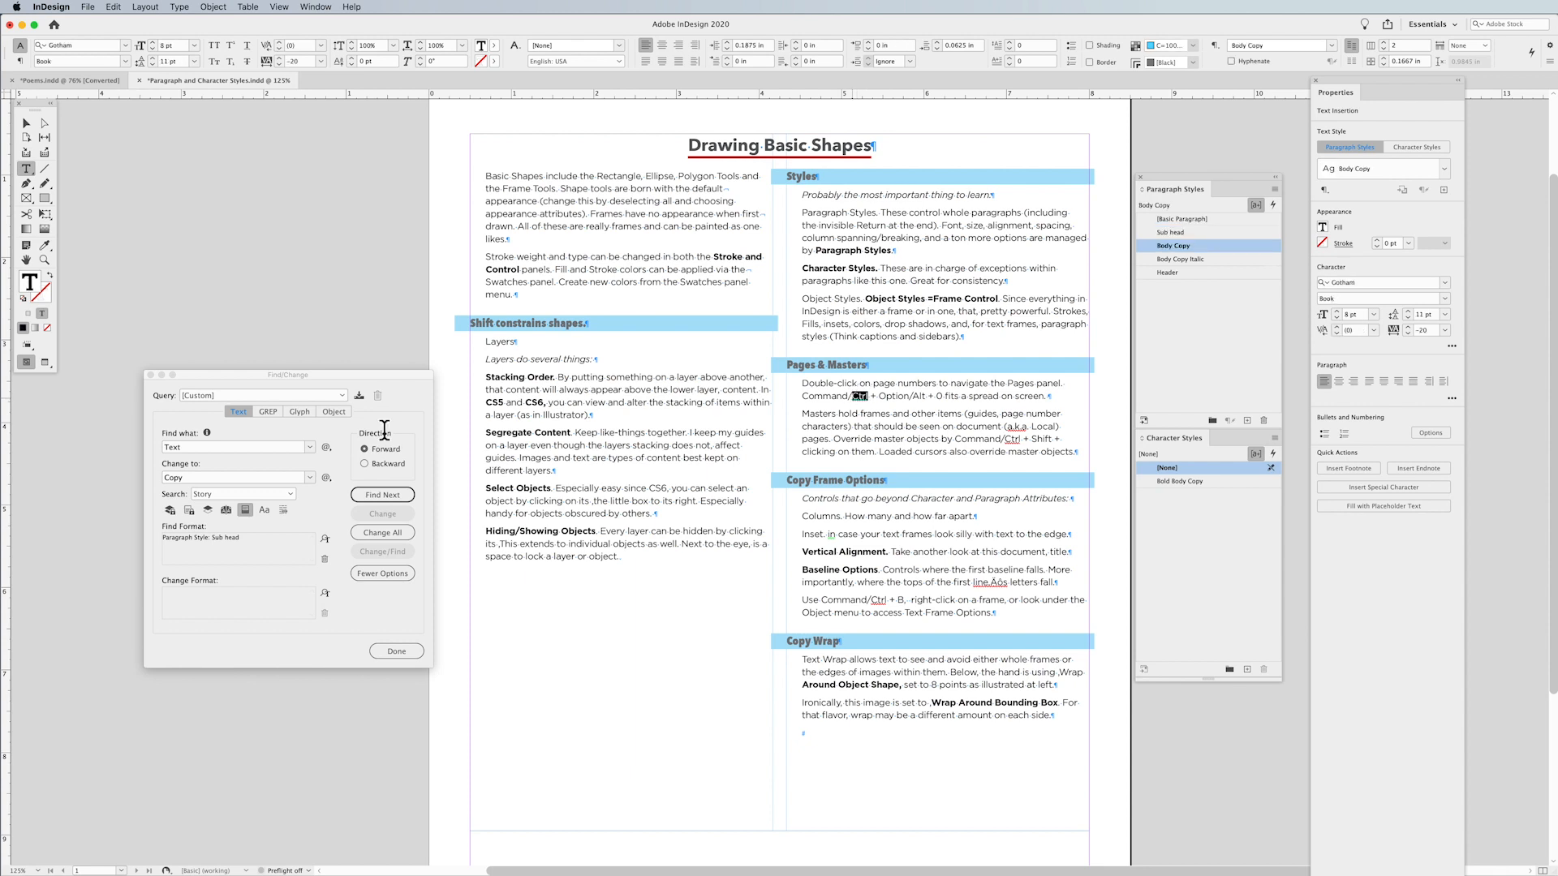
{"action": "left_click", "coordinate": [182, 448]}
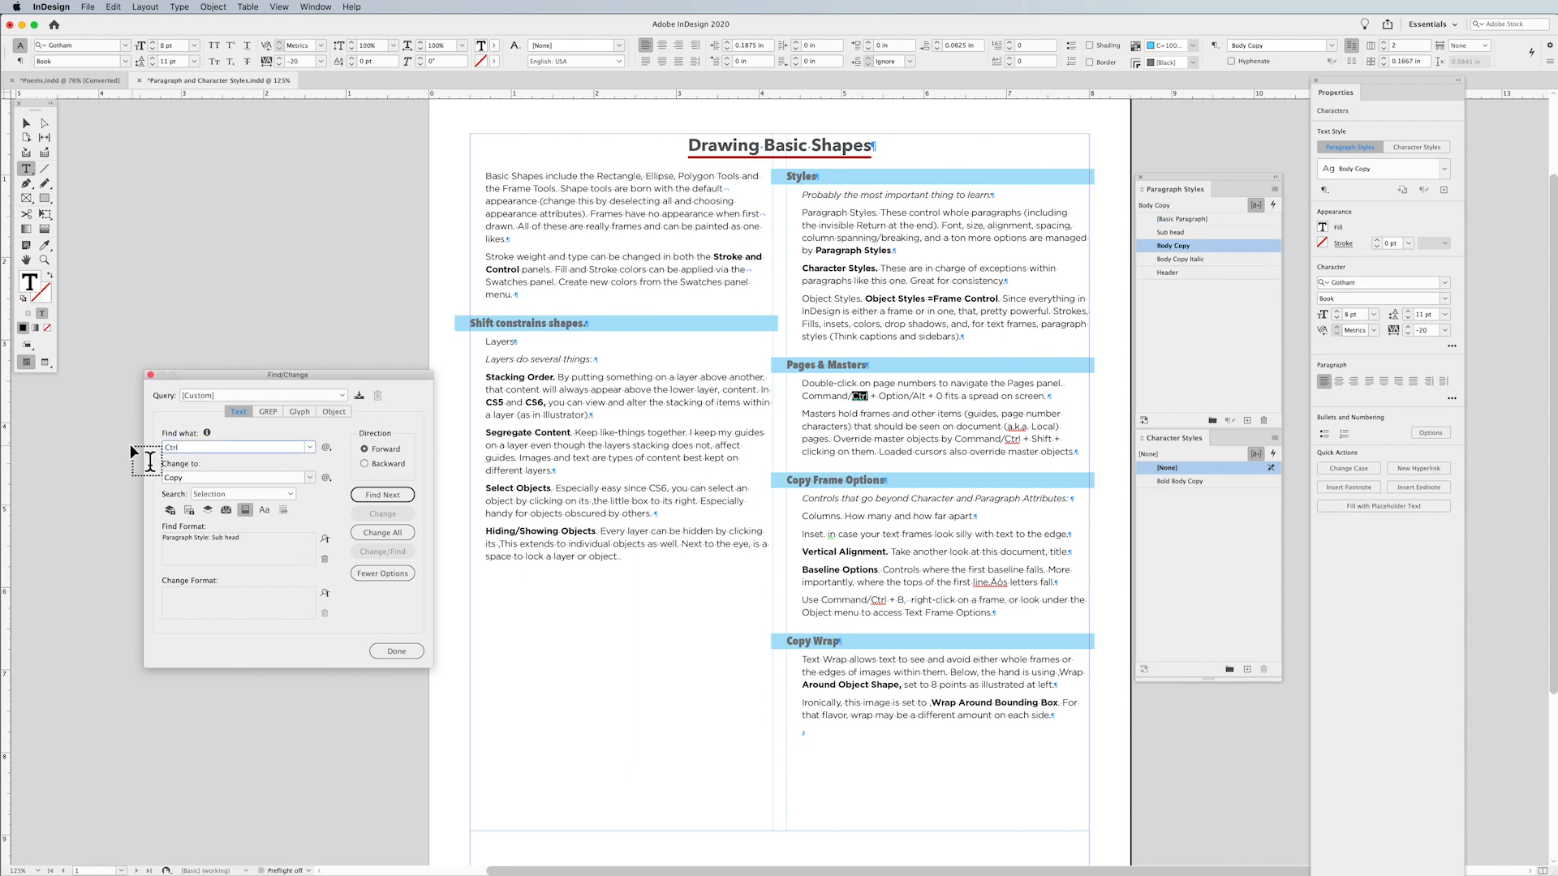
{"action": "key", "text": "Tab"}
{"action": "type", "text": "Contro"}
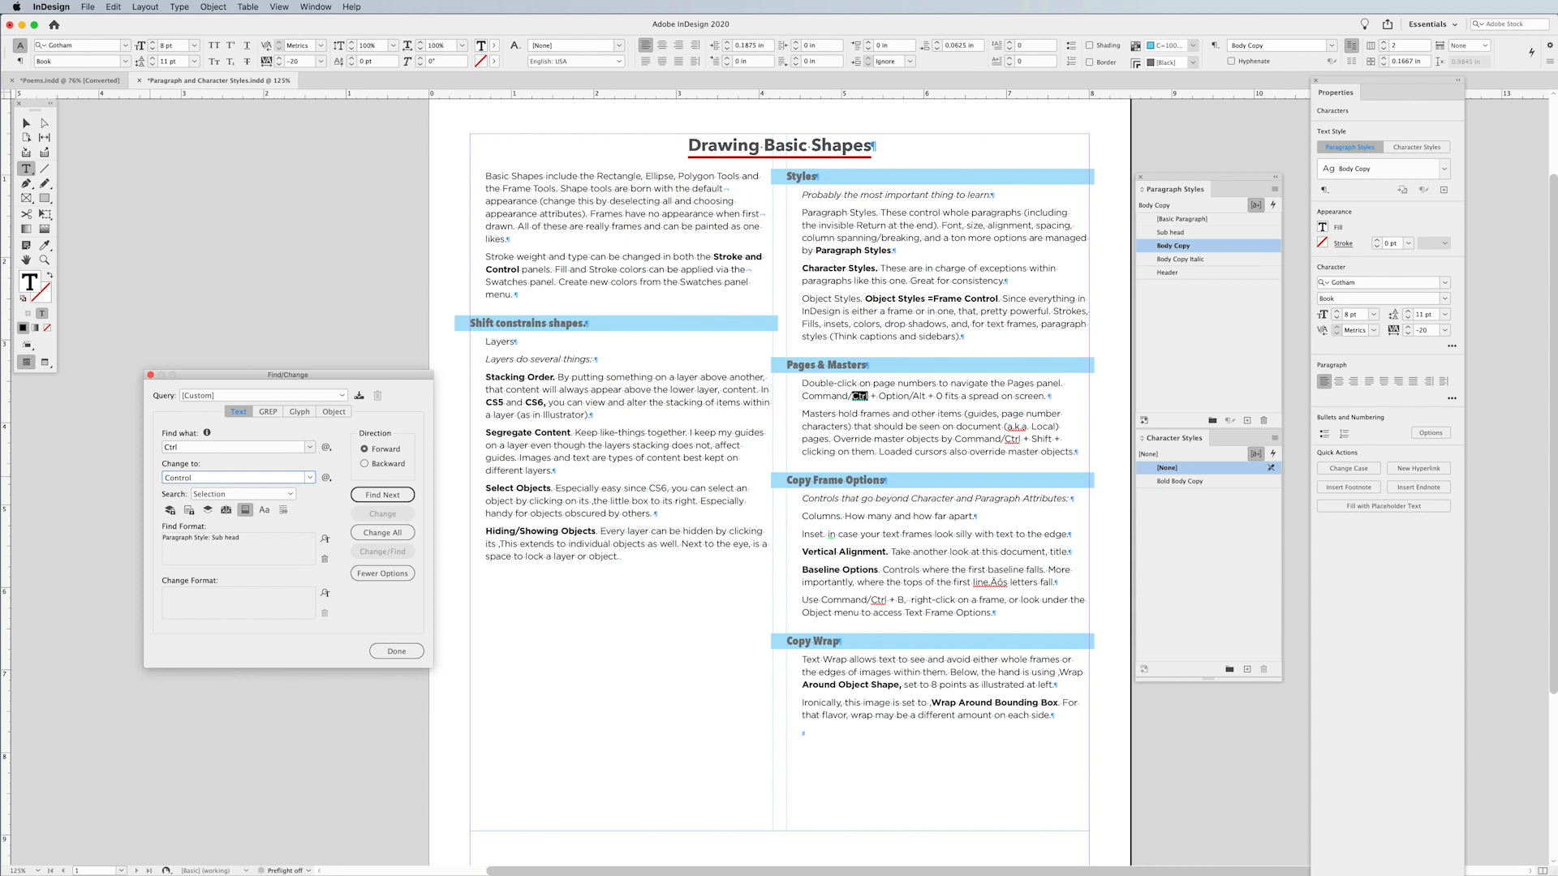
{"action": "left_click", "coordinate": [255, 490]}
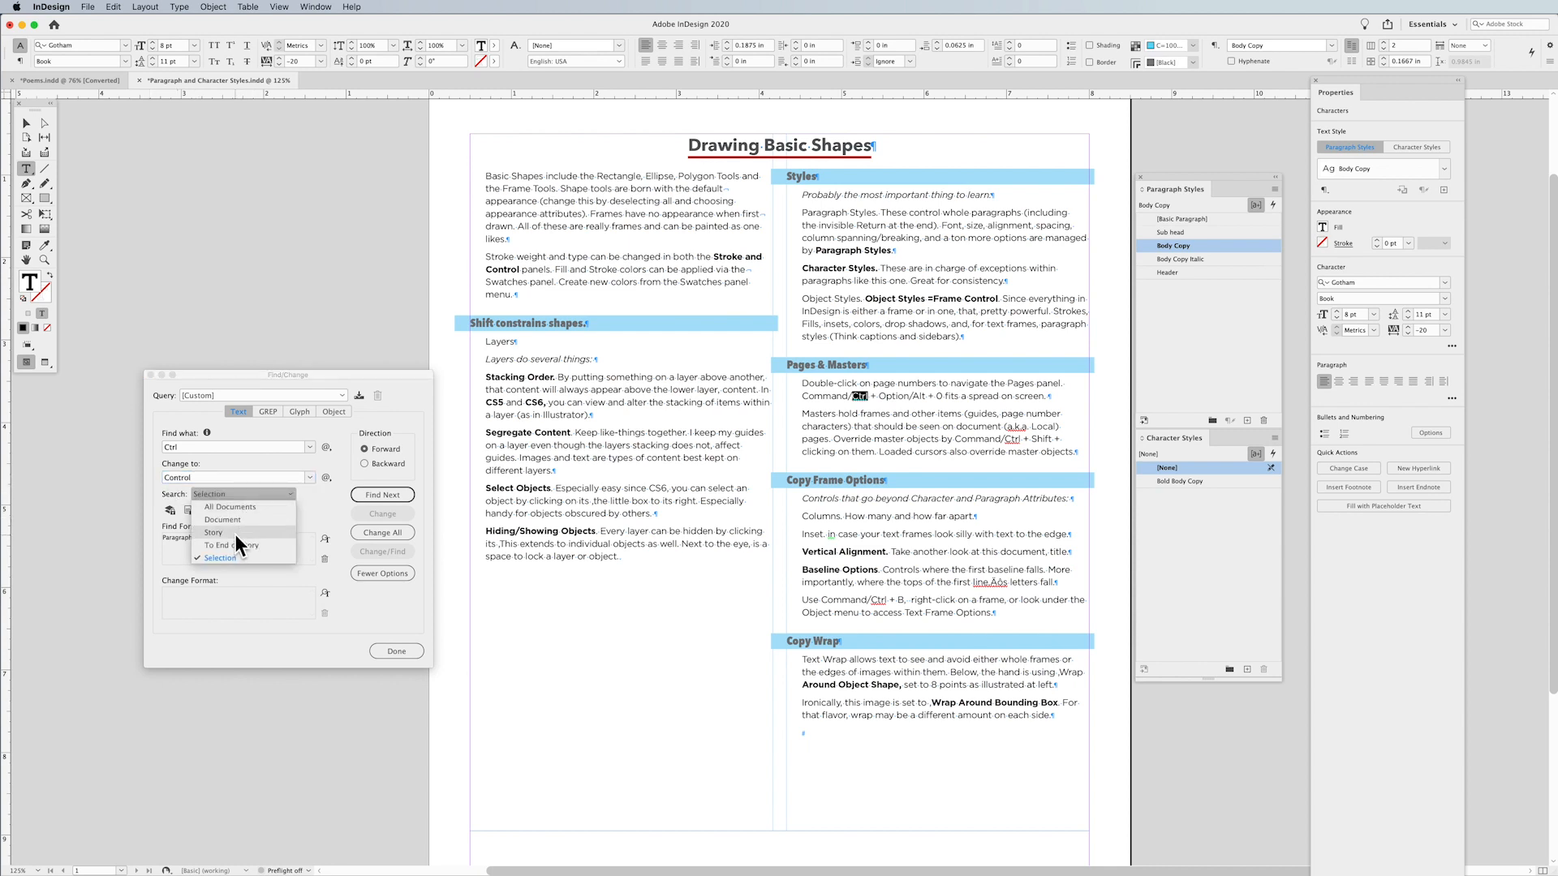
{"action": "left_click", "coordinate": [235, 534]}
Replace the query's find format with the paragraph style "Body Copy" and change all matches.
{"action": "left_click", "coordinate": [324, 559]}
{"action": "left_click", "coordinate": [325, 540]}
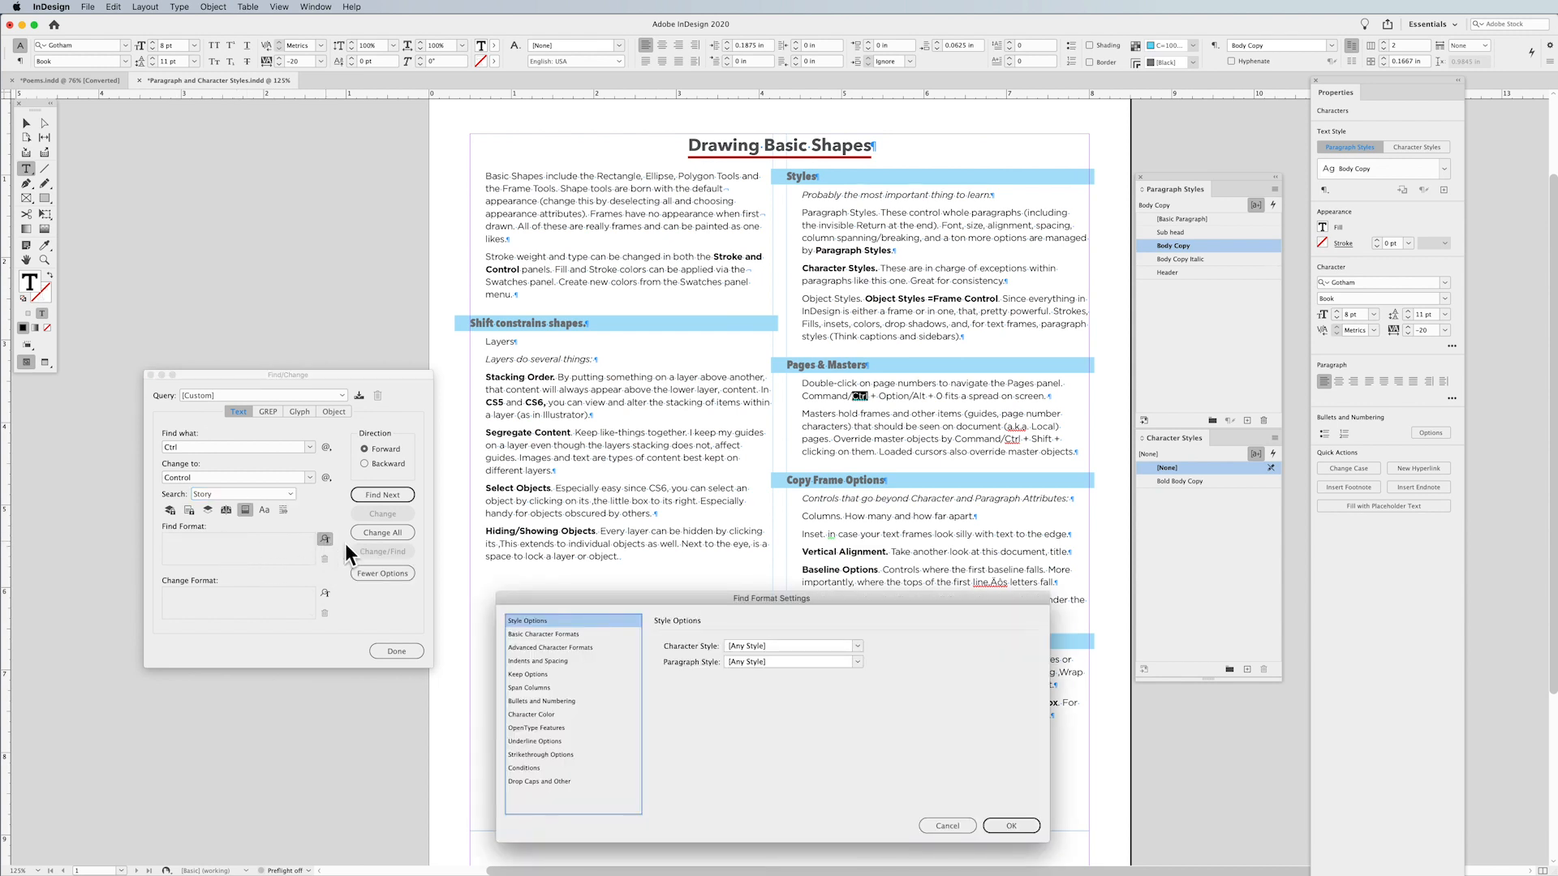
{"action": "left_click", "coordinate": [857, 662]}
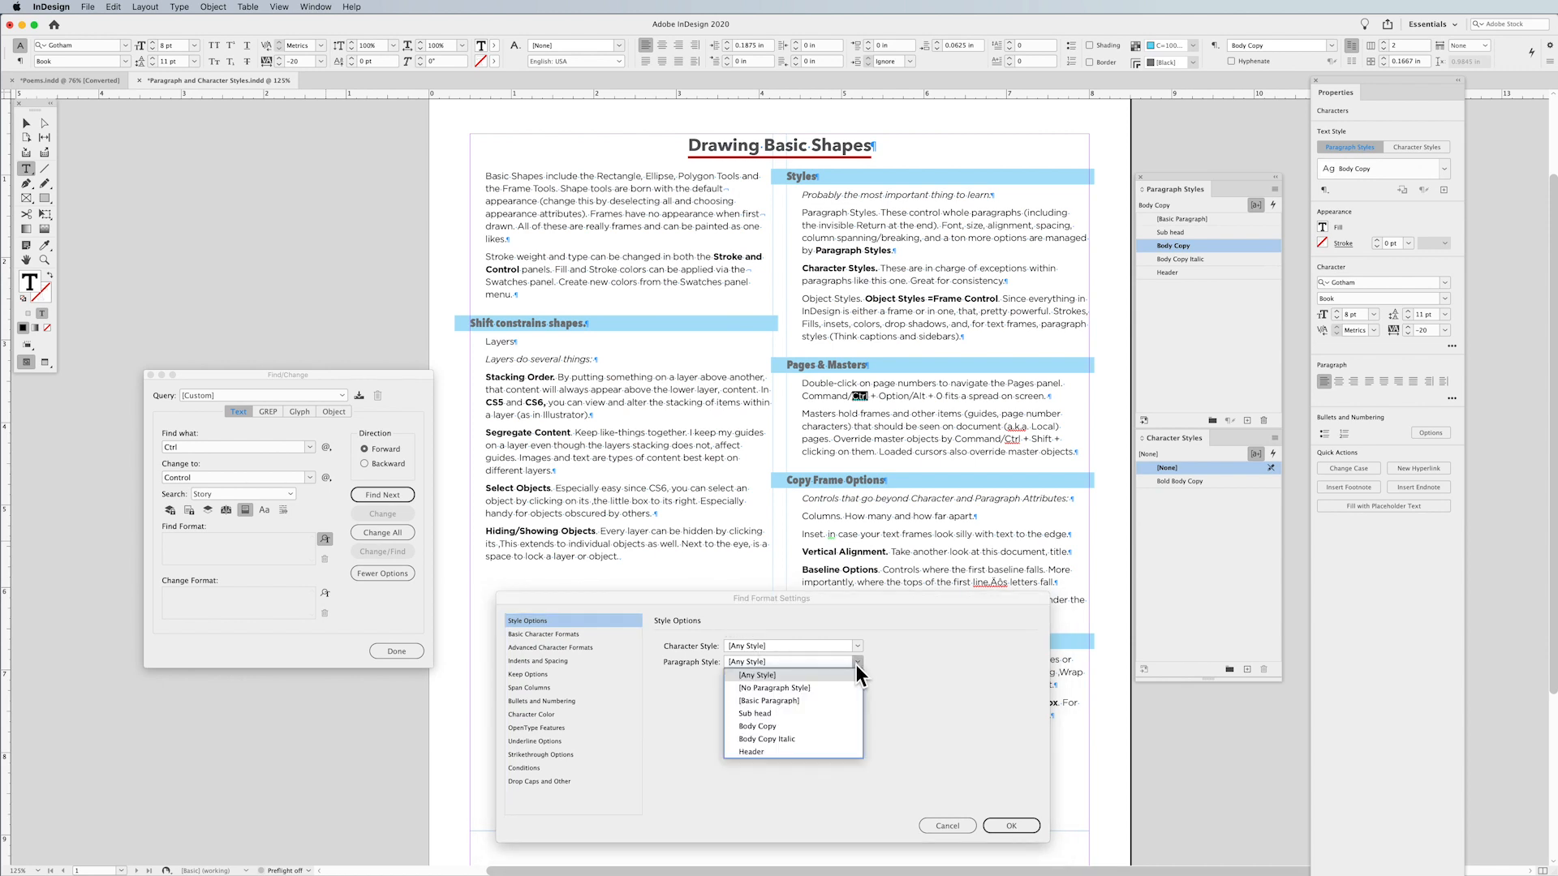
{"action": "left_click", "coordinate": [810, 727]}
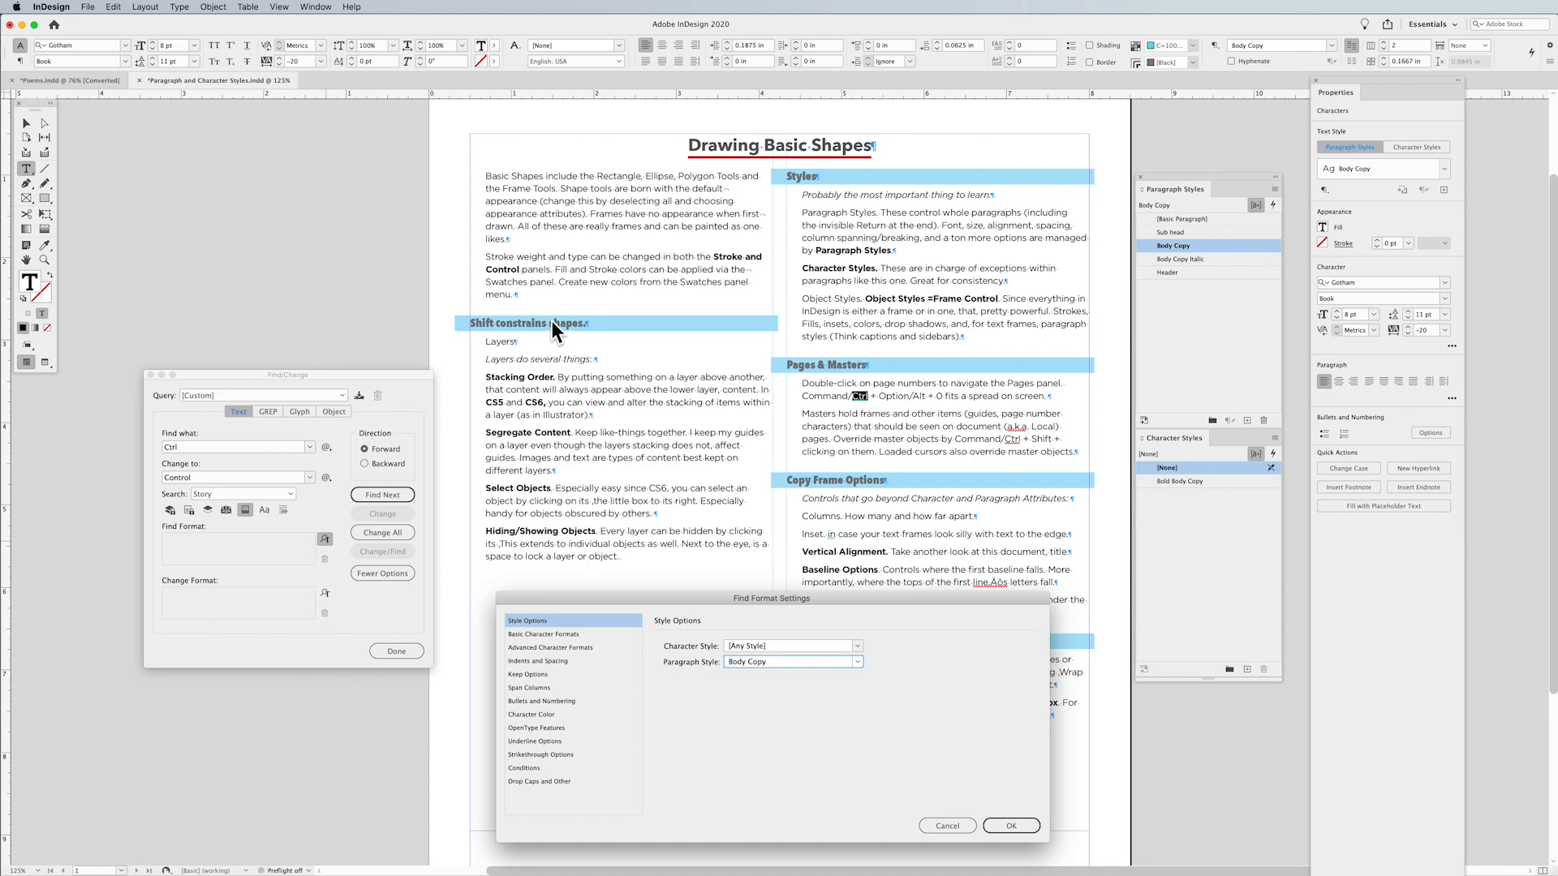
{"action": "left_click", "coordinate": [1020, 825]}
{"action": "left_click", "coordinate": [378, 533]}
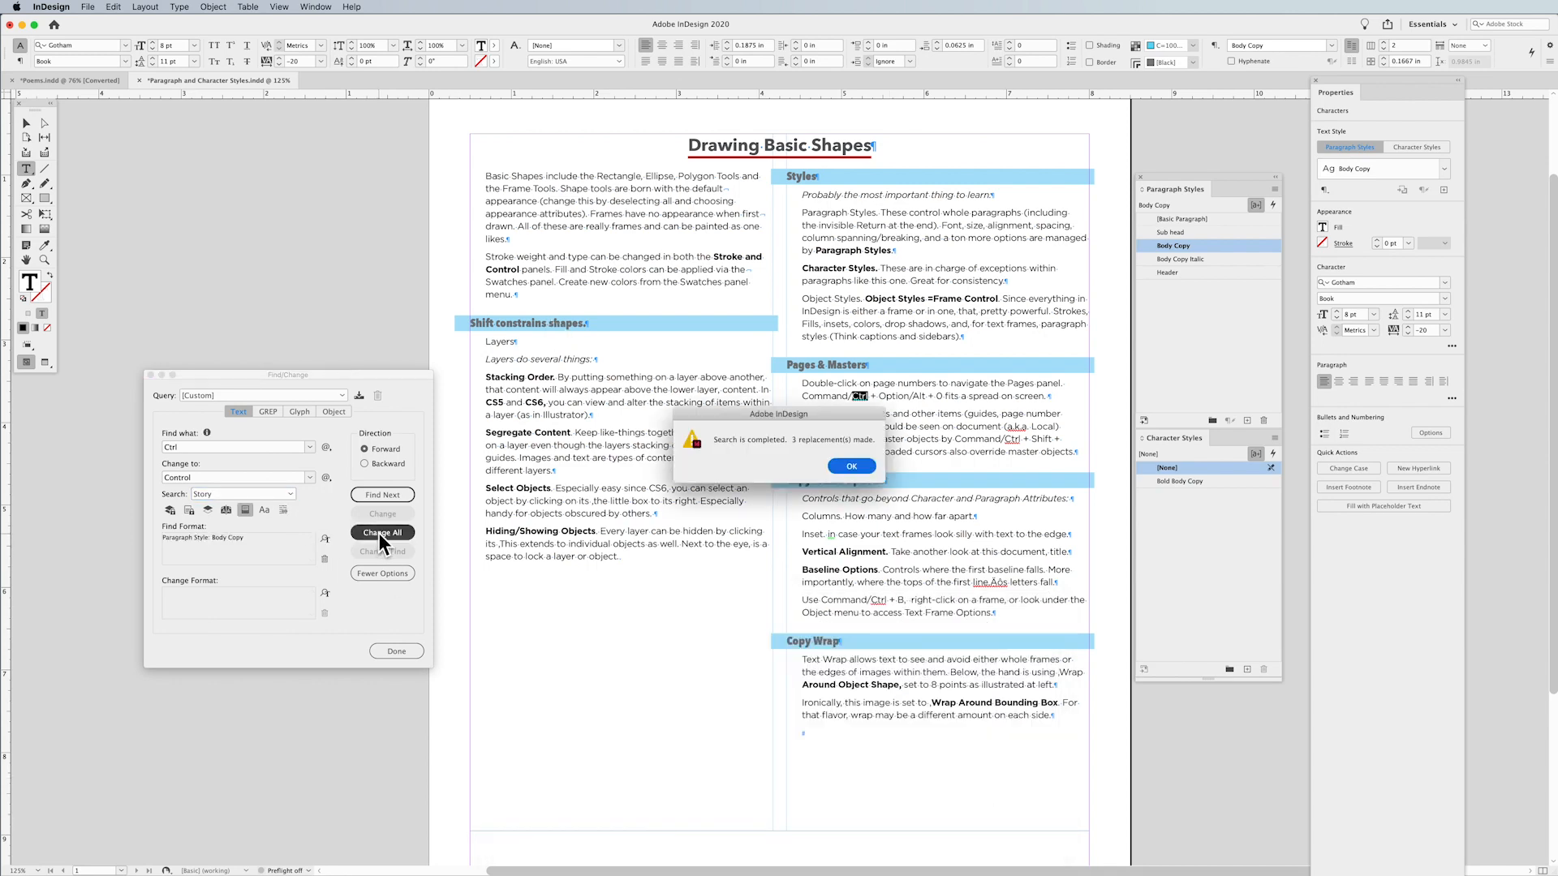
{"action": "left_click", "coordinate": [859, 460]}
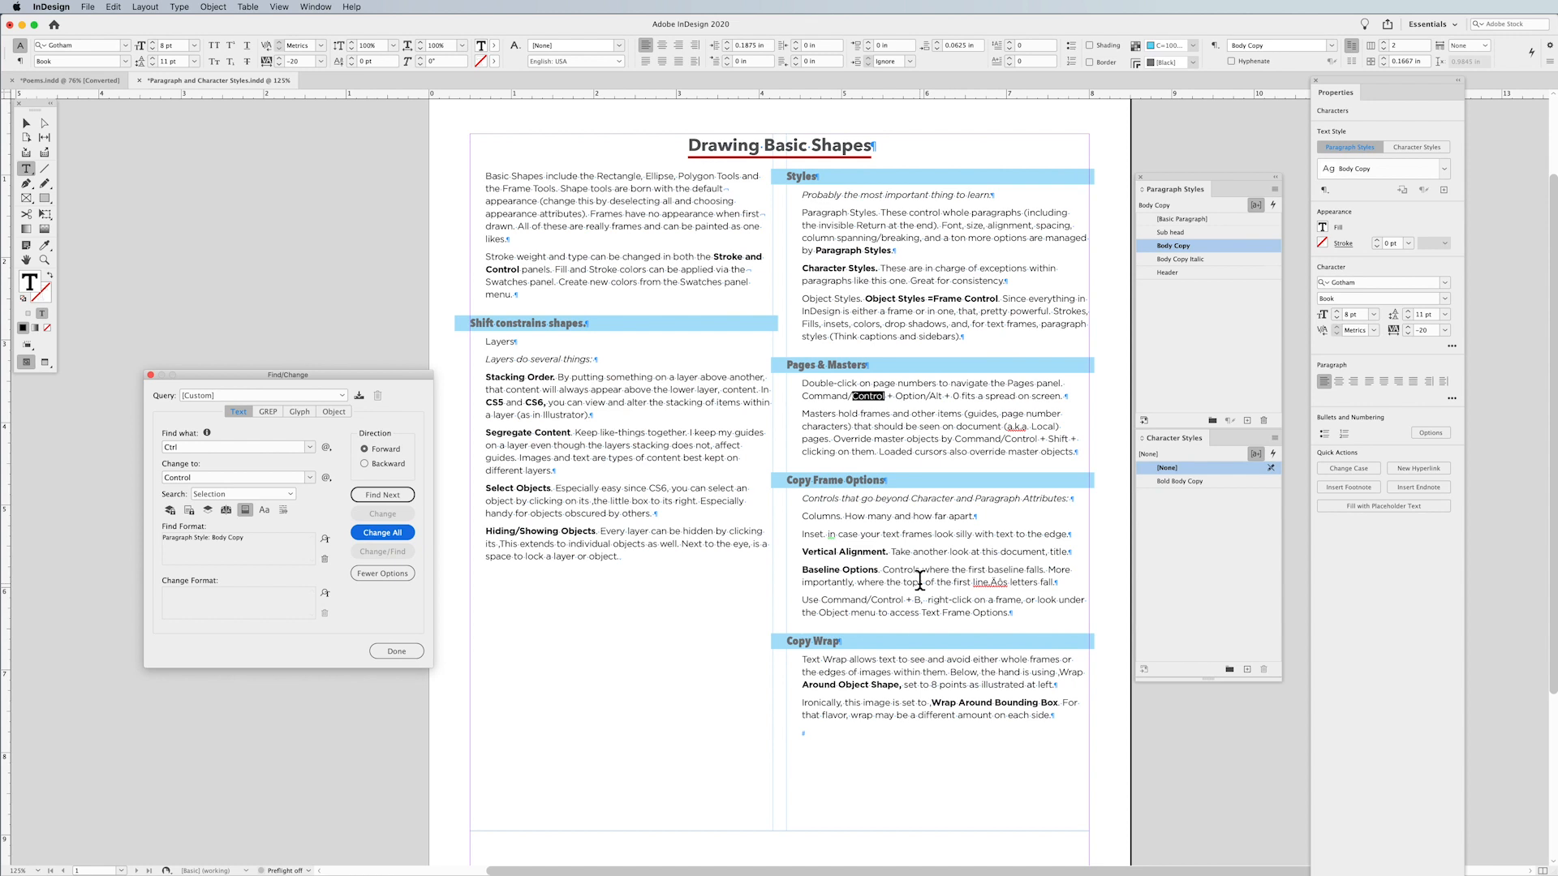
Clear the find format, view the character styles offered as find criteria, and close Find/Change.
{"action": "left_click", "coordinate": [325, 559]}
{"action": "left_click", "coordinate": [325, 539]}
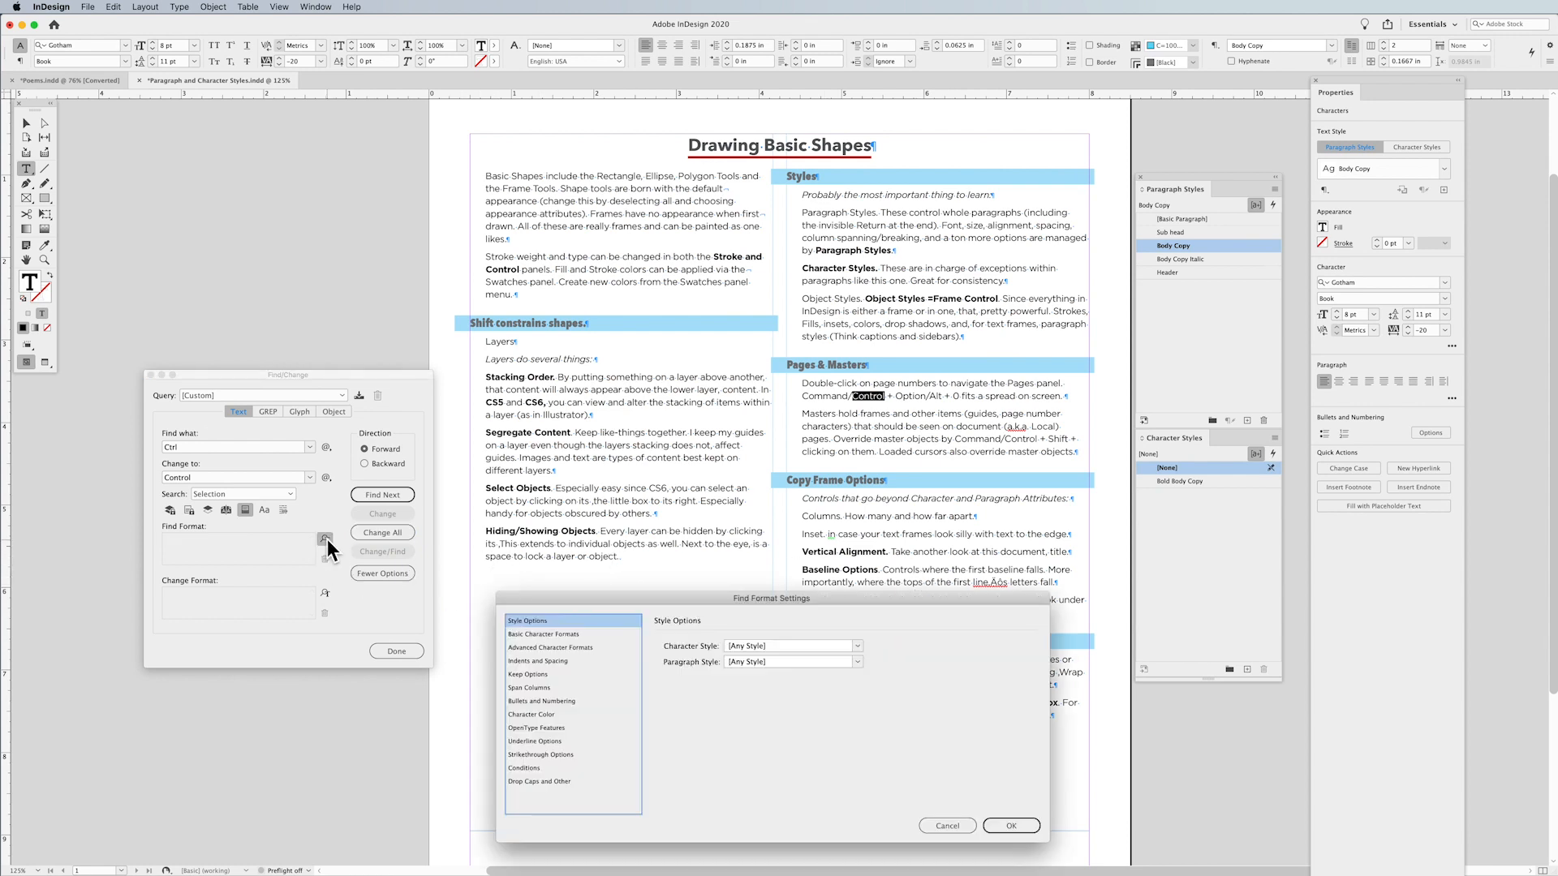
{"action": "left_click", "coordinate": [856, 646]}
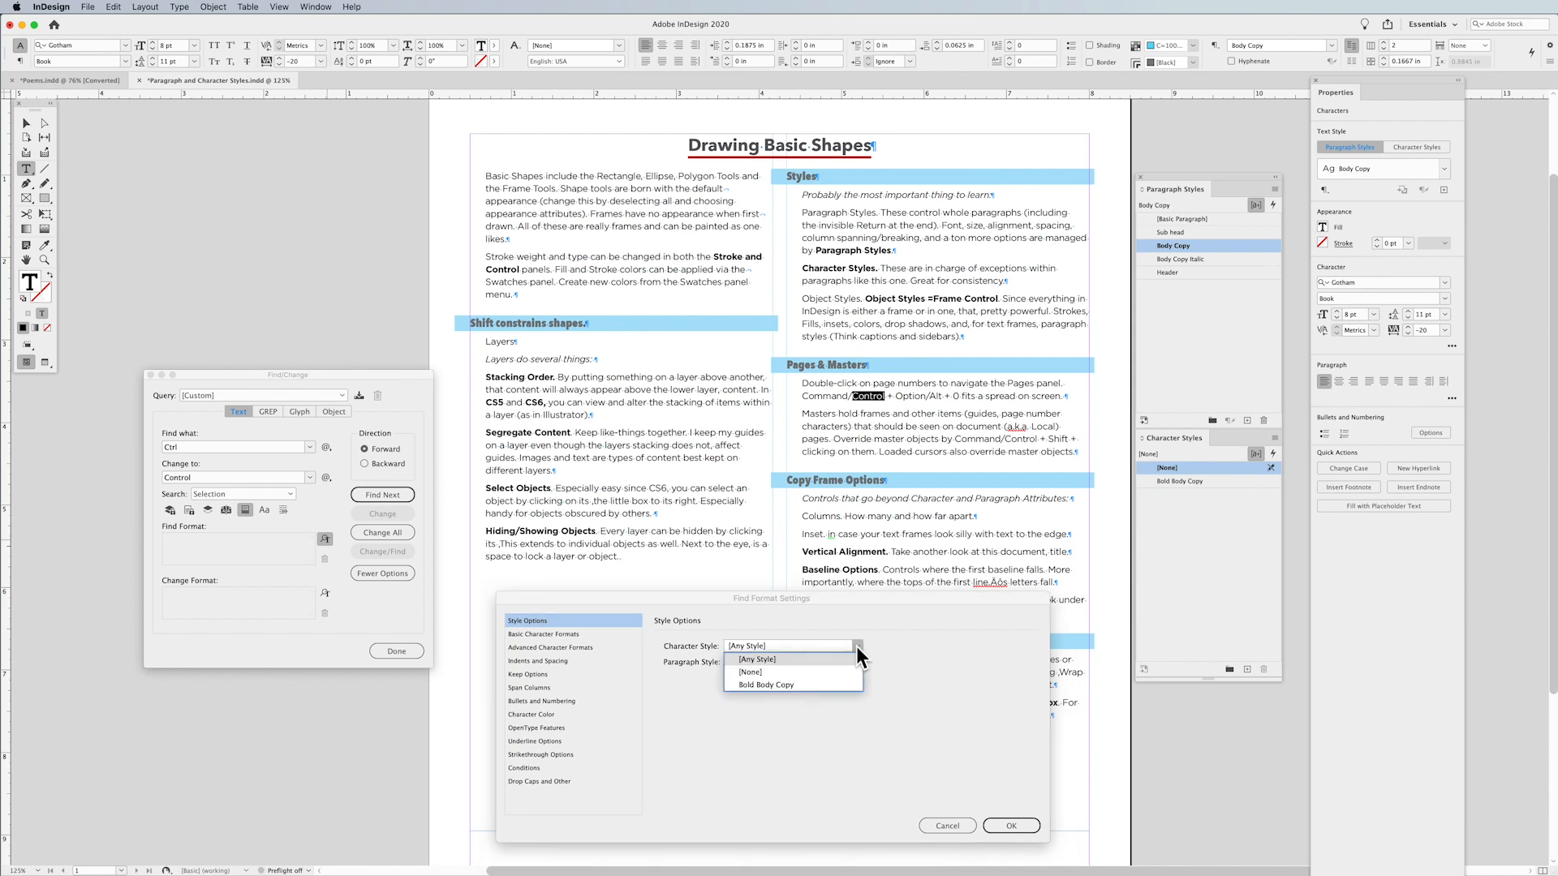
{"action": "left_click", "coordinate": [946, 826]}
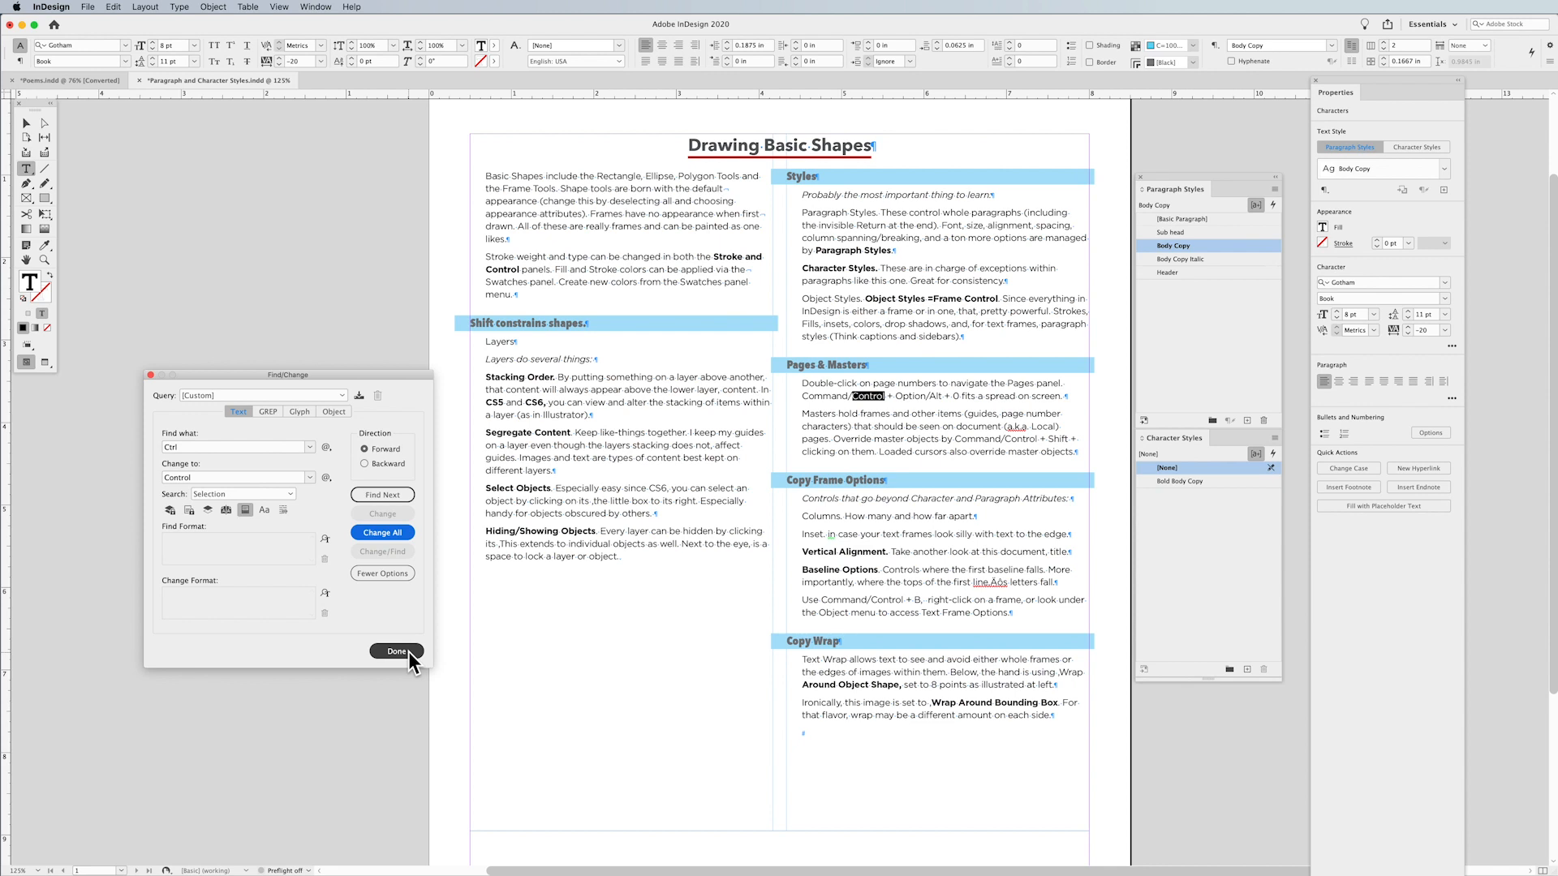
{"action": "left_click", "coordinate": [404, 651]}
Save the document and create a new one-page 8.5 x 11 in document.
{"action": "left_click", "coordinate": [550, 485]}
{"action": "scroll", "coordinate": [550, 486], "scroll_direction": "right", "scroll_amount": 3}
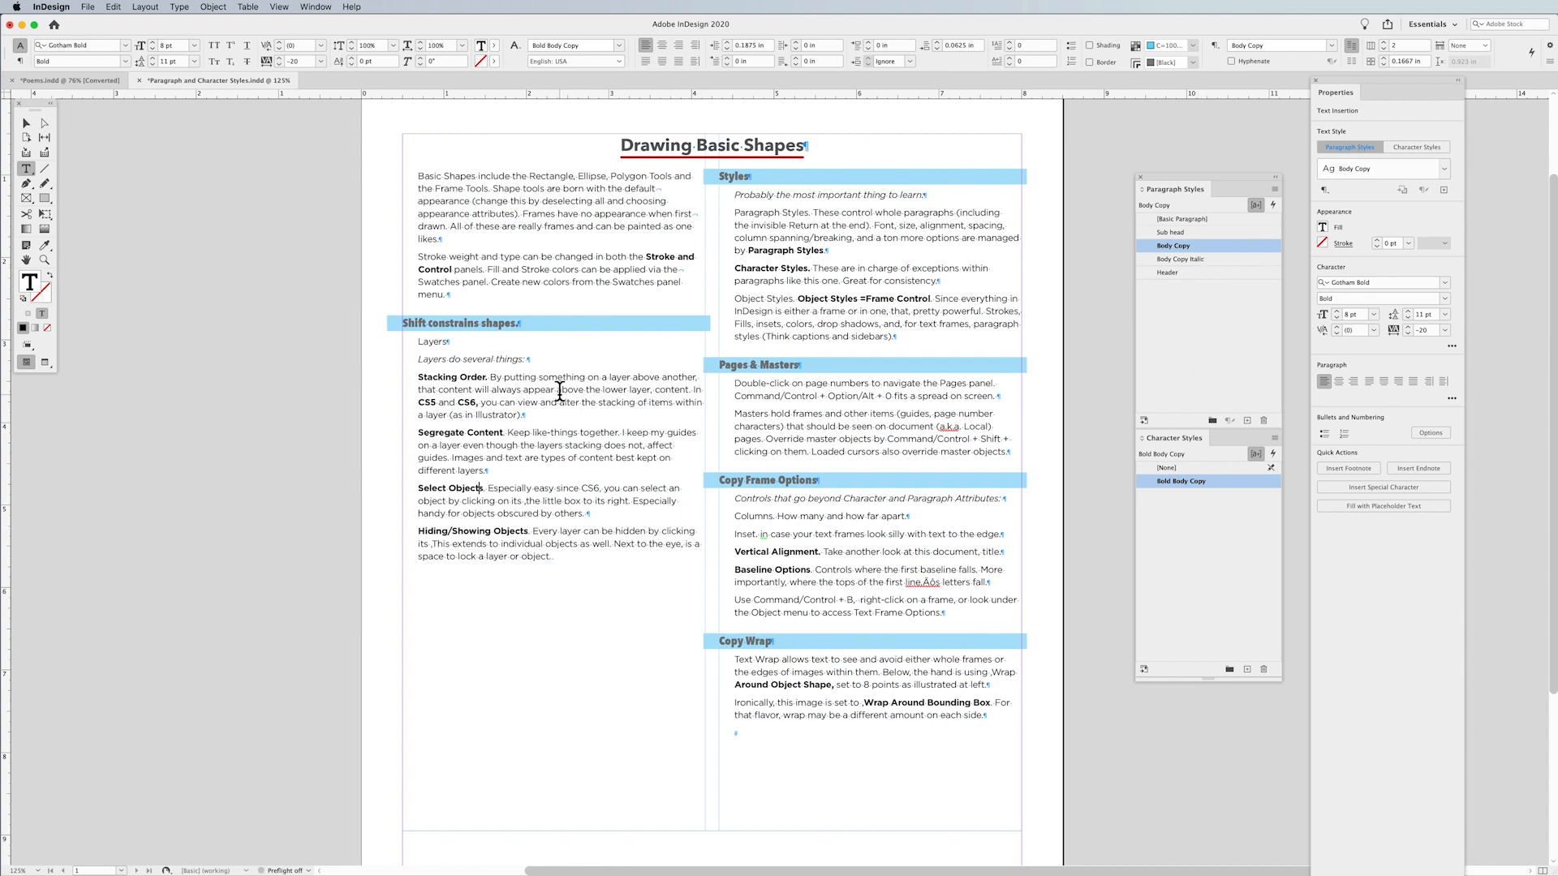
{"action": "key", "text": "super+s"}
{"action": "key", "text": "super+n"}
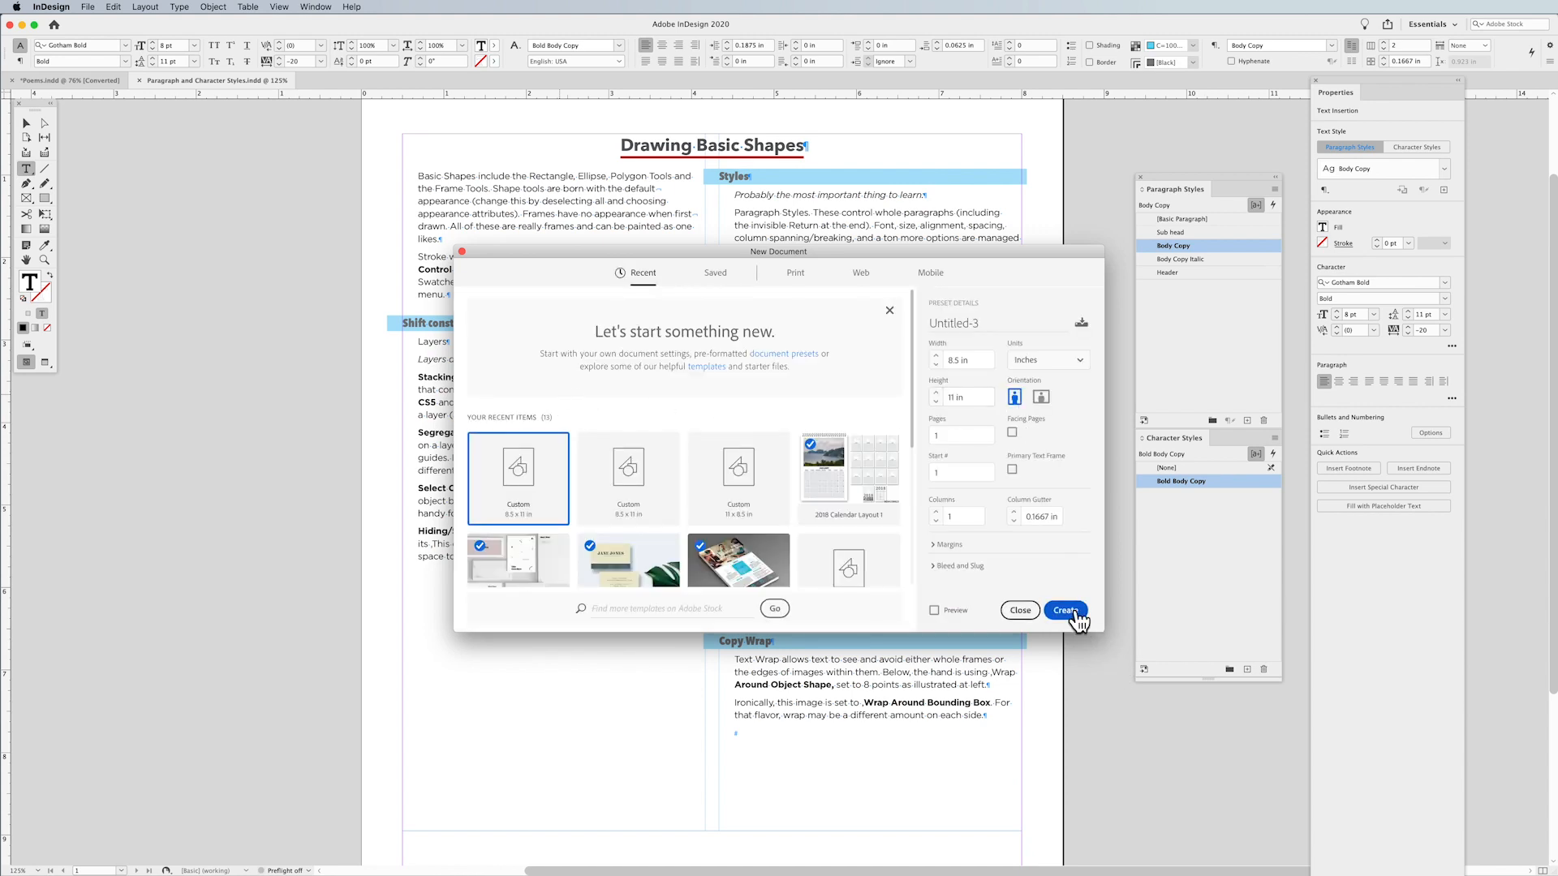
{"action": "left_click", "coordinate": [1075, 613]}
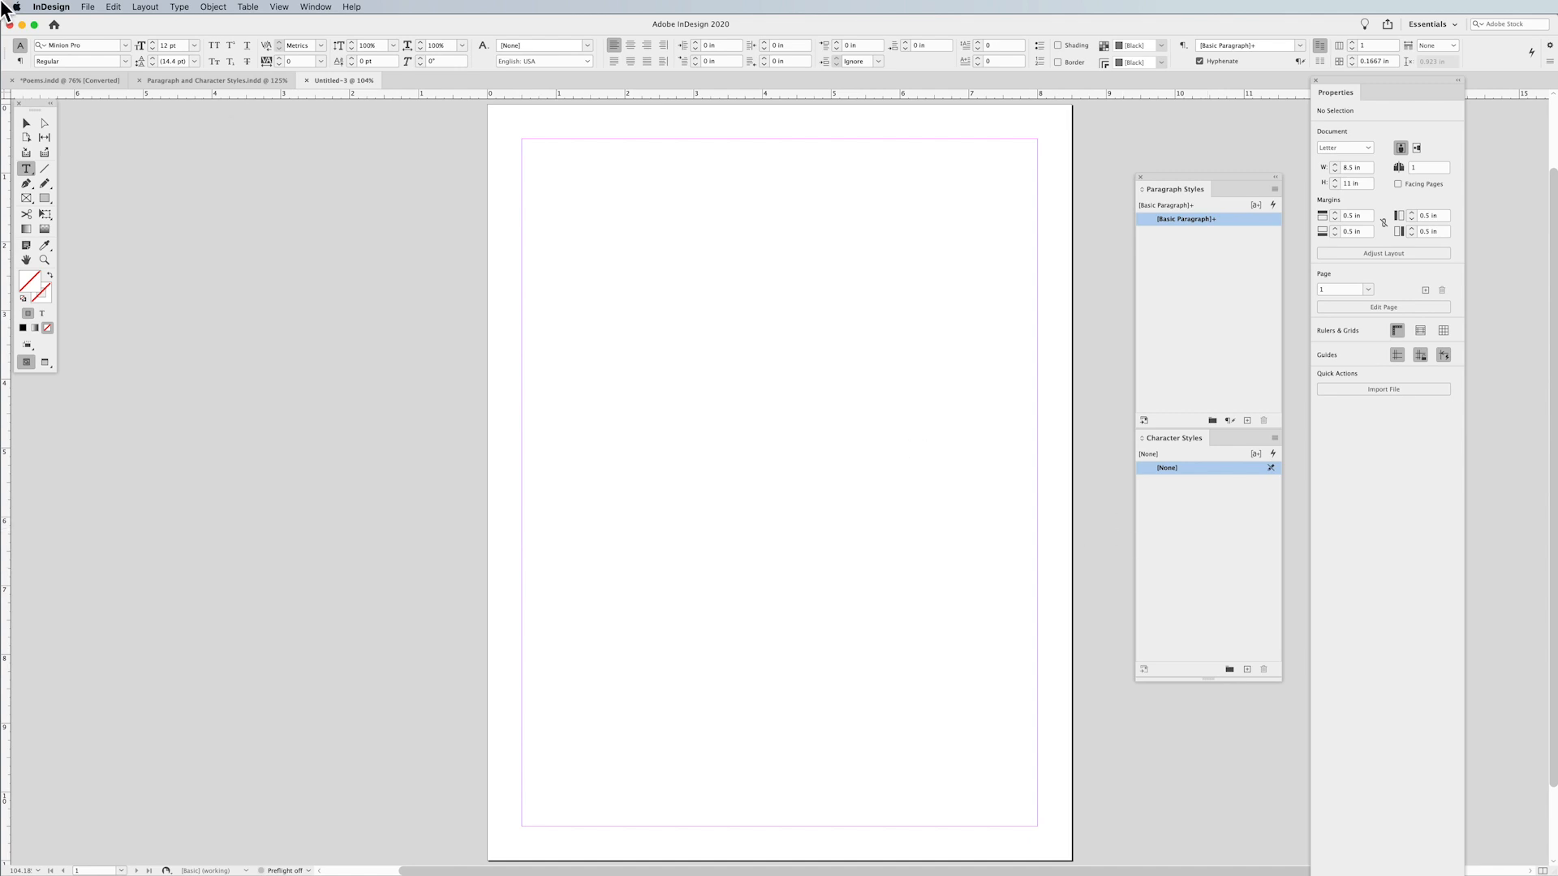
Copy the text from the "Drawing Basic Shapes" title into the "Stacking Order." paragraph of Paragraph and Character Styles.indd.
{"action": "left_click", "coordinate": [185, 84]}
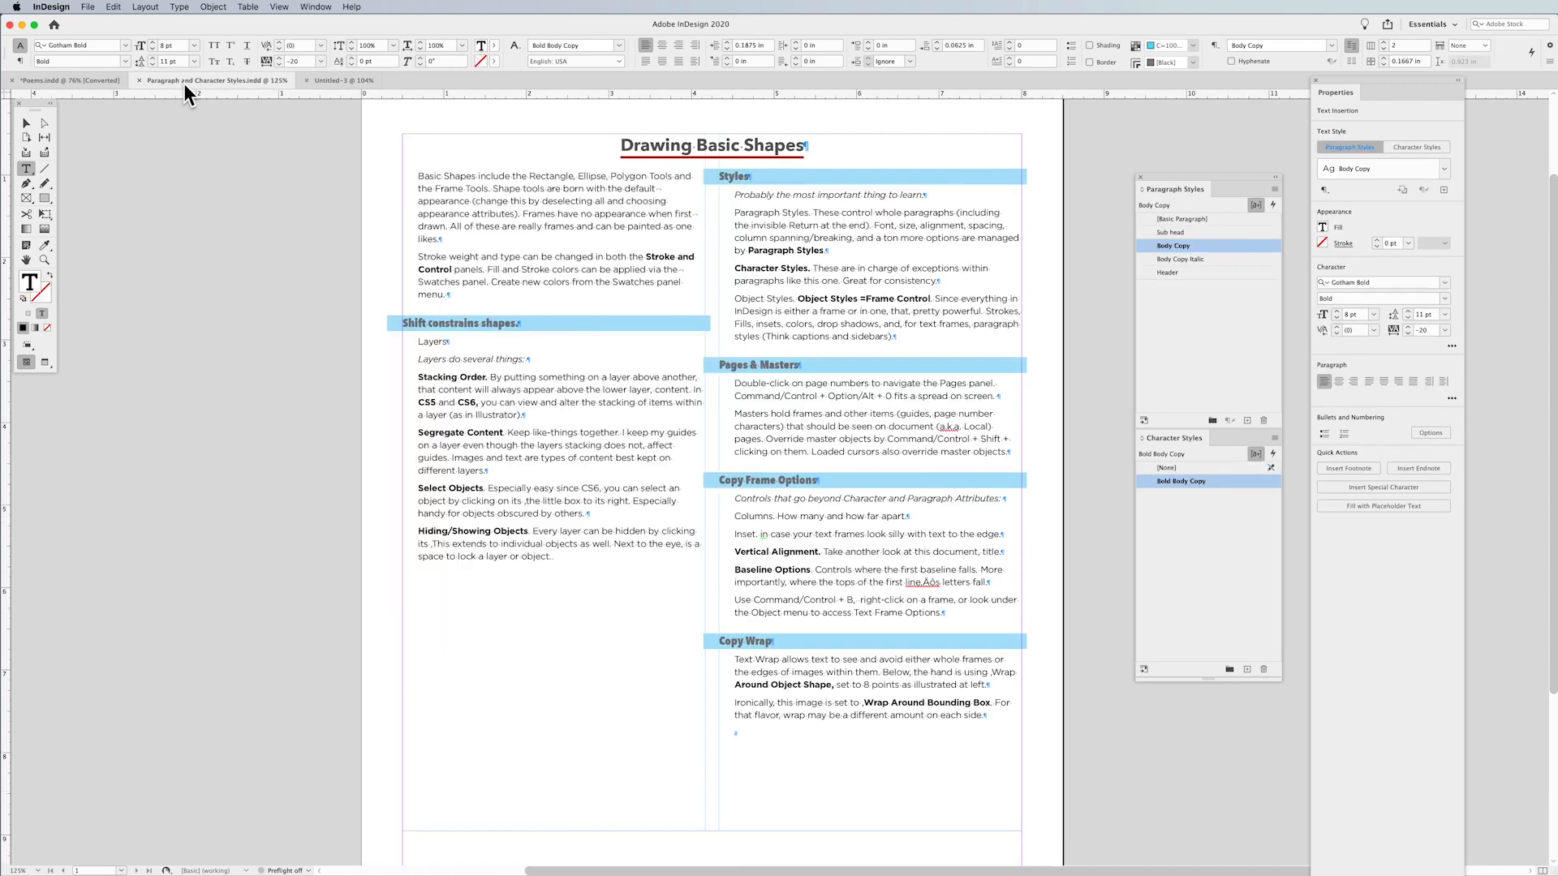
{"action": "left_click_drag", "start_coordinate": [537, 392], "coordinate": [638, 122]}
{"action": "key", "text": "super+c"}
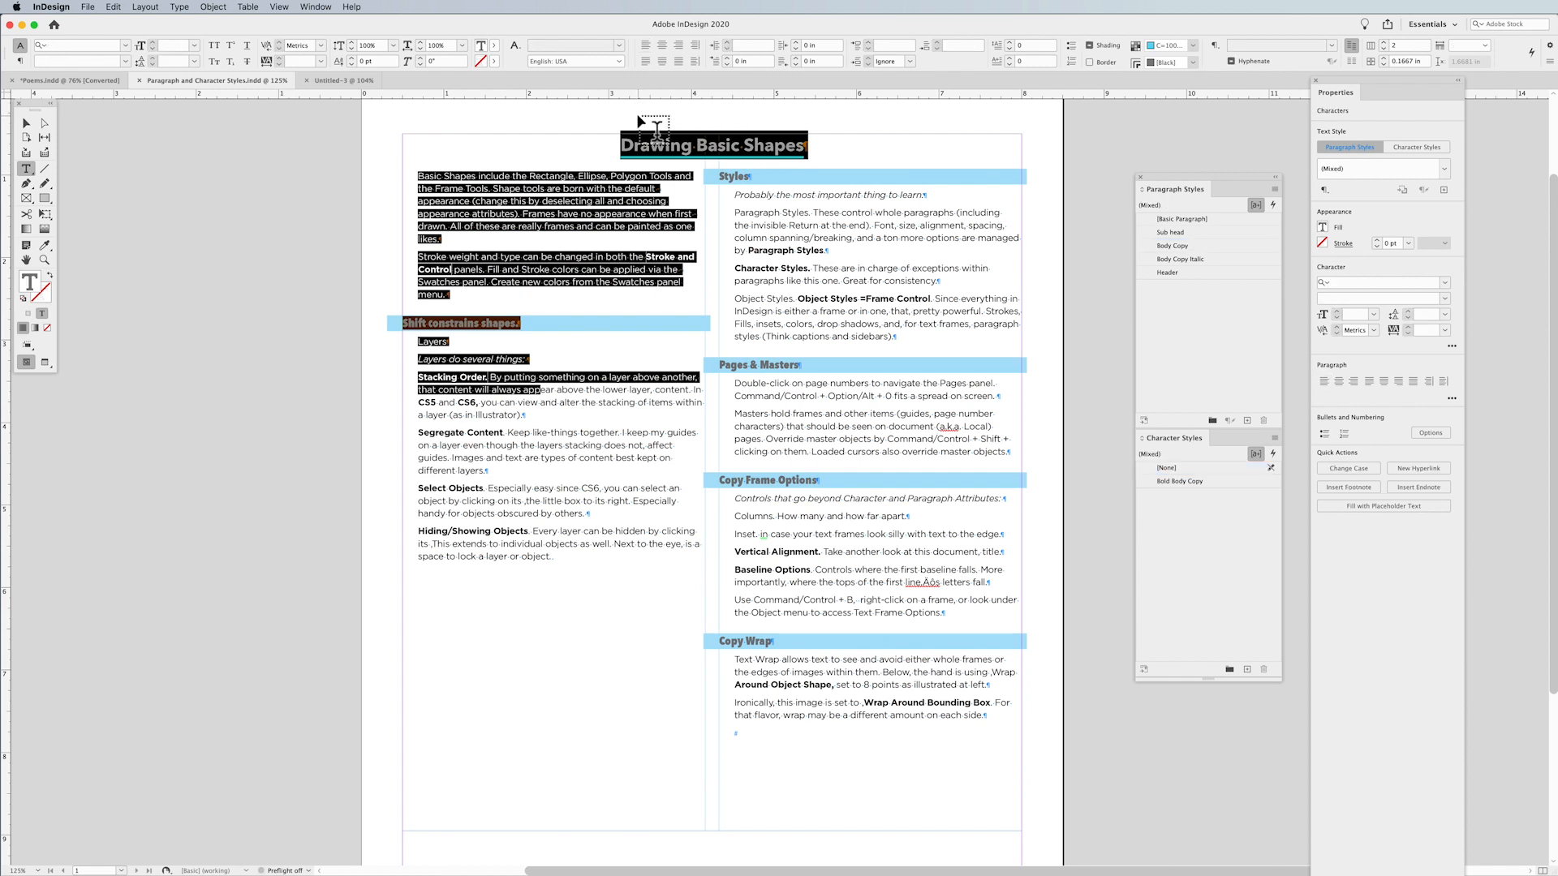
Draw a text frame on the Untitled-3 page and paste the copied styled text into it, undoing the paste.
{"action": "left_click", "coordinate": [328, 80]}
{"action": "left_click_drag", "start_coordinate": [556, 188], "coordinate": [867, 552]}
{"action": "key", "text": "super+v"}
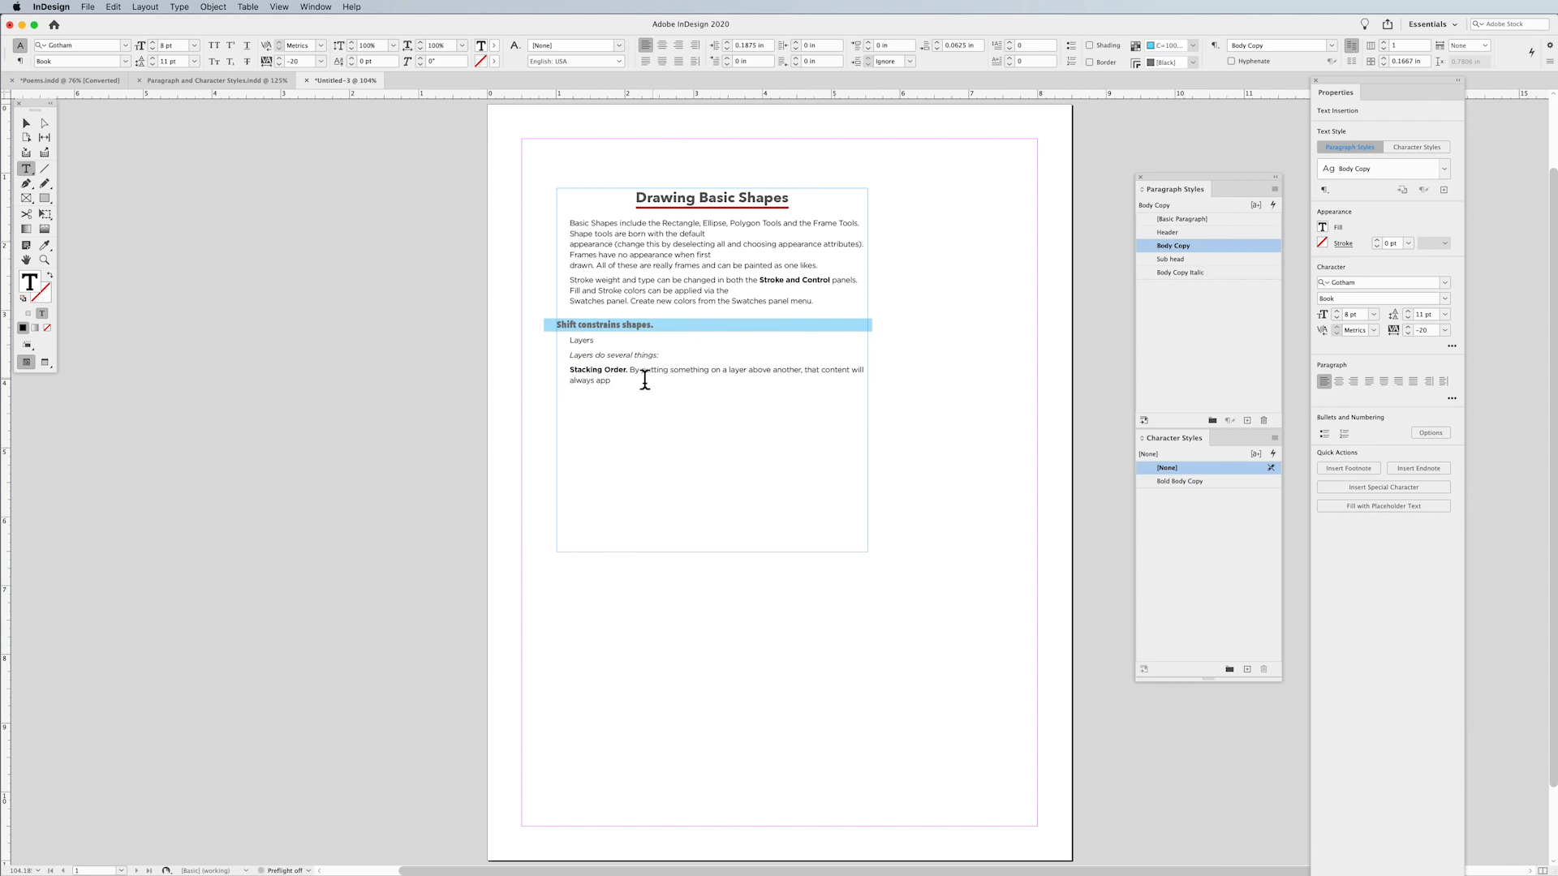
{"action": "key", "text": "super+z"}
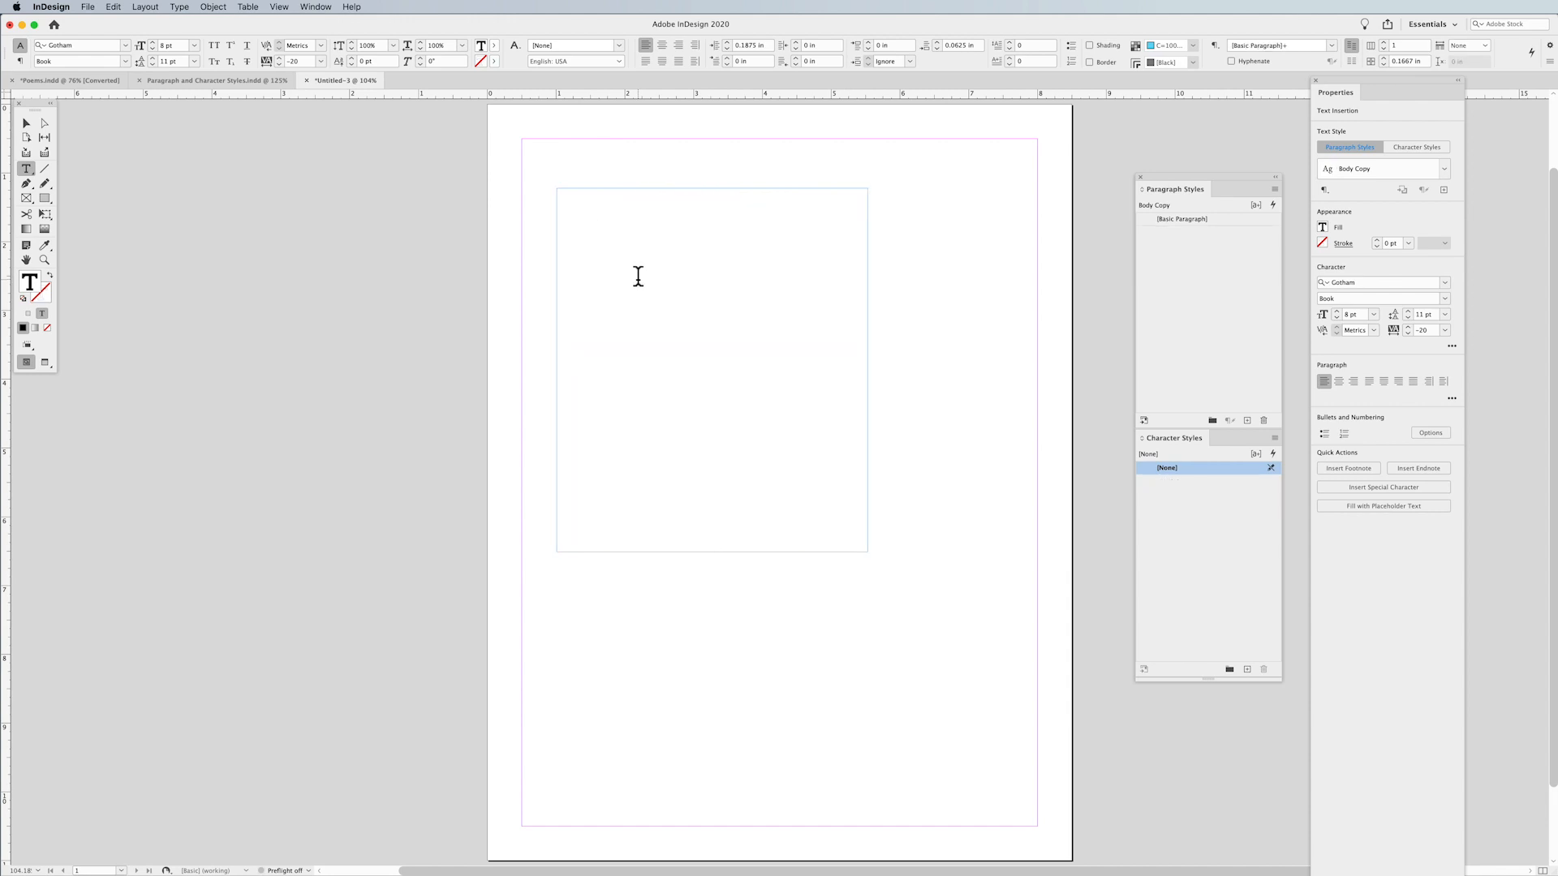
Delete the empty text frame and load all text styles from Paragraph and Character Styles.indd into the new document.
{"action": "left_click", "coordinate": [26, 123]}
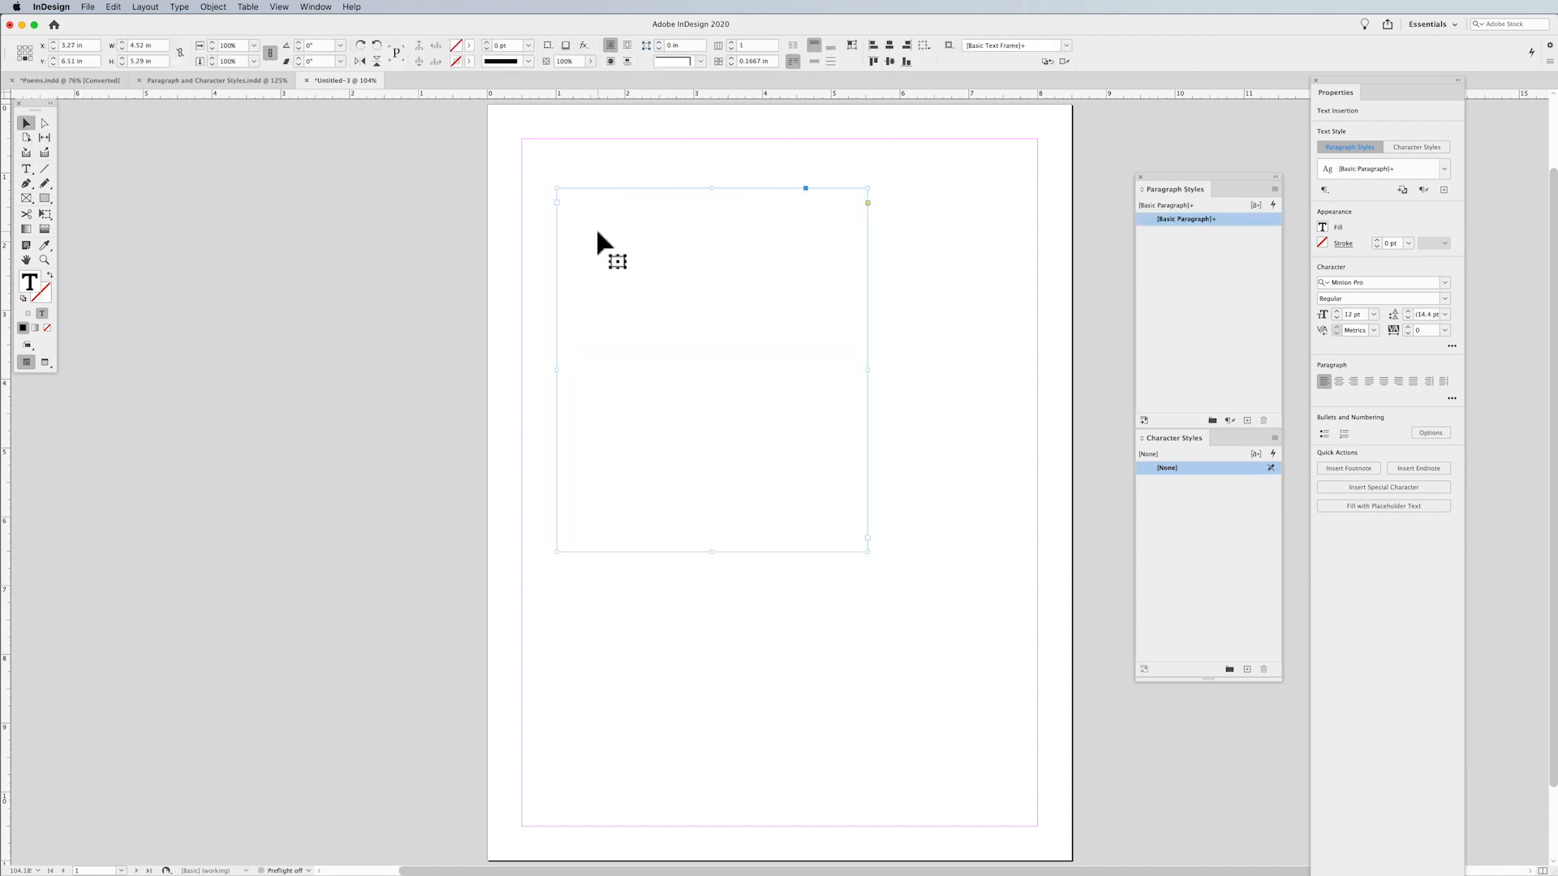
{"action": "key", "text": "Delete"}
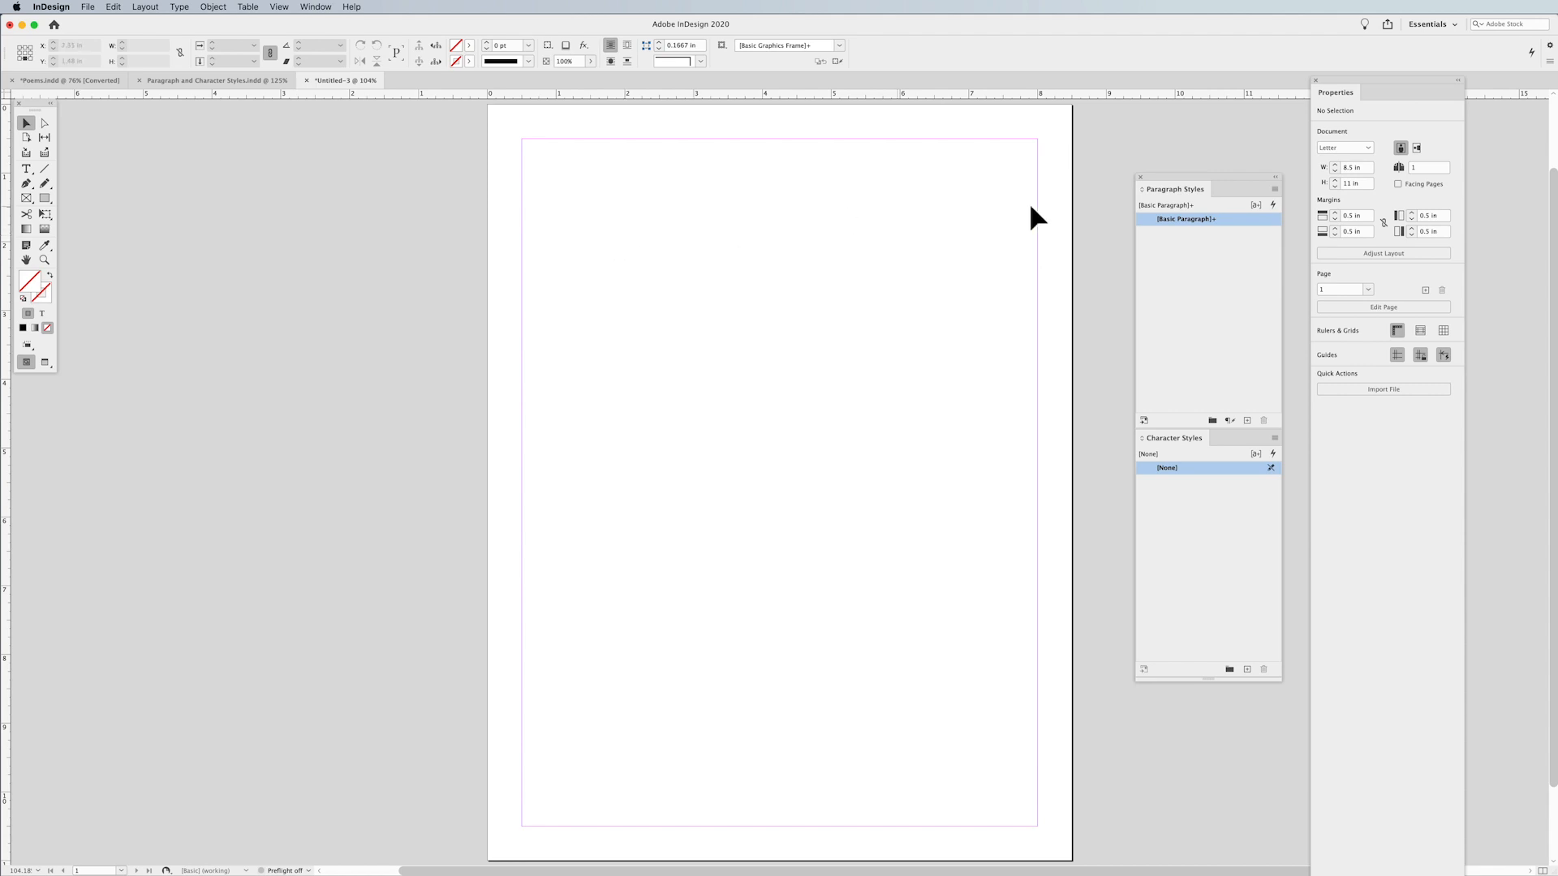
{"action": "left_click", "coordinate": [1273, 188]}
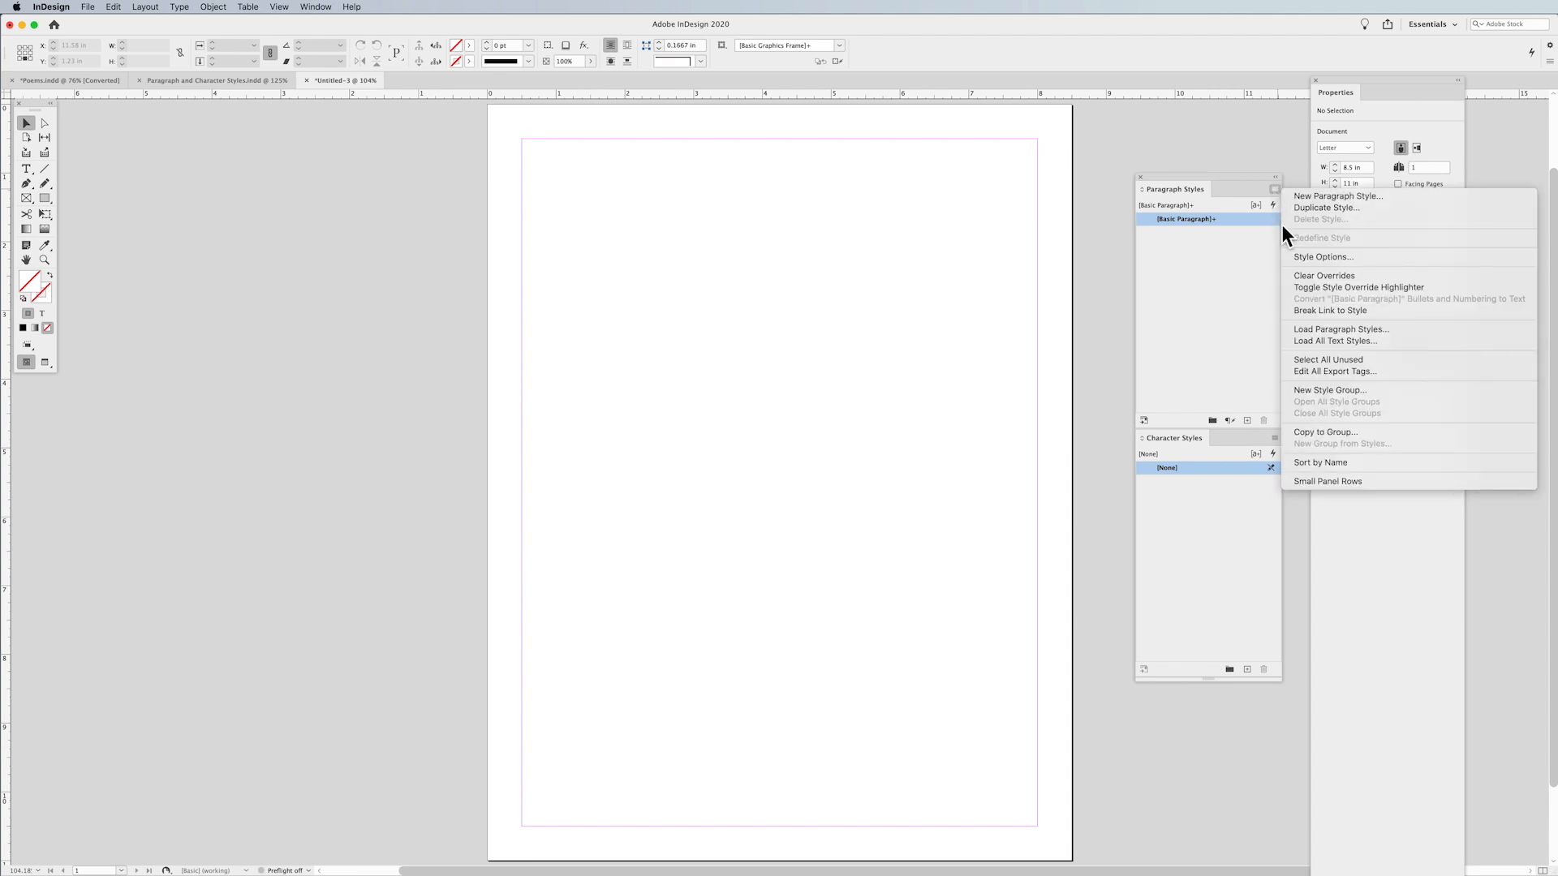
{"action": "left_click", "coordinate": [1307, 342]}
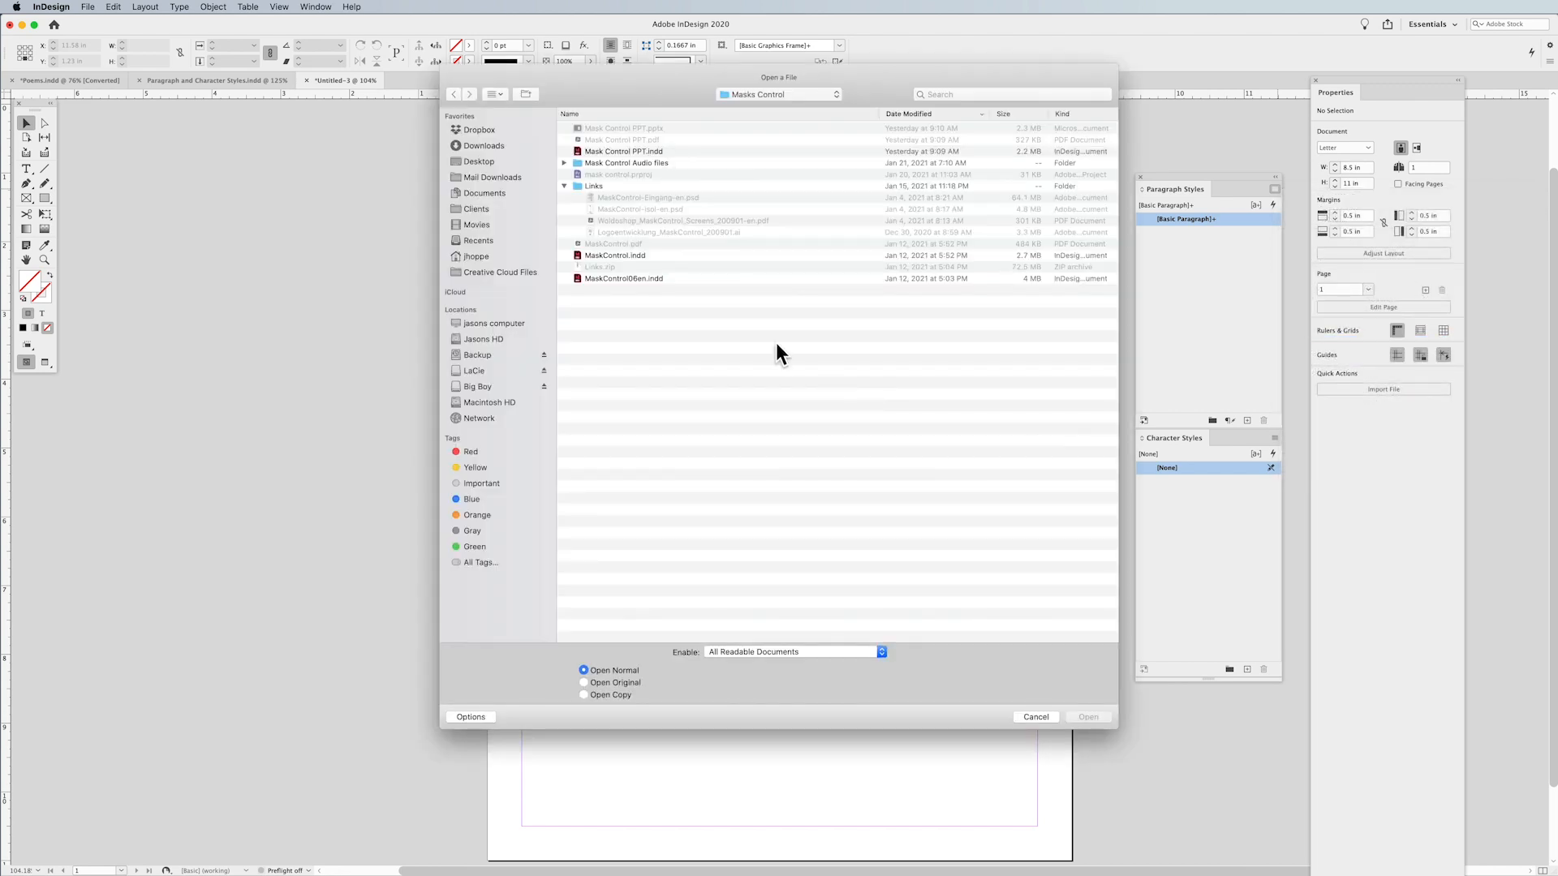
{"action": "left_click", "coordinate": [490, 130]}
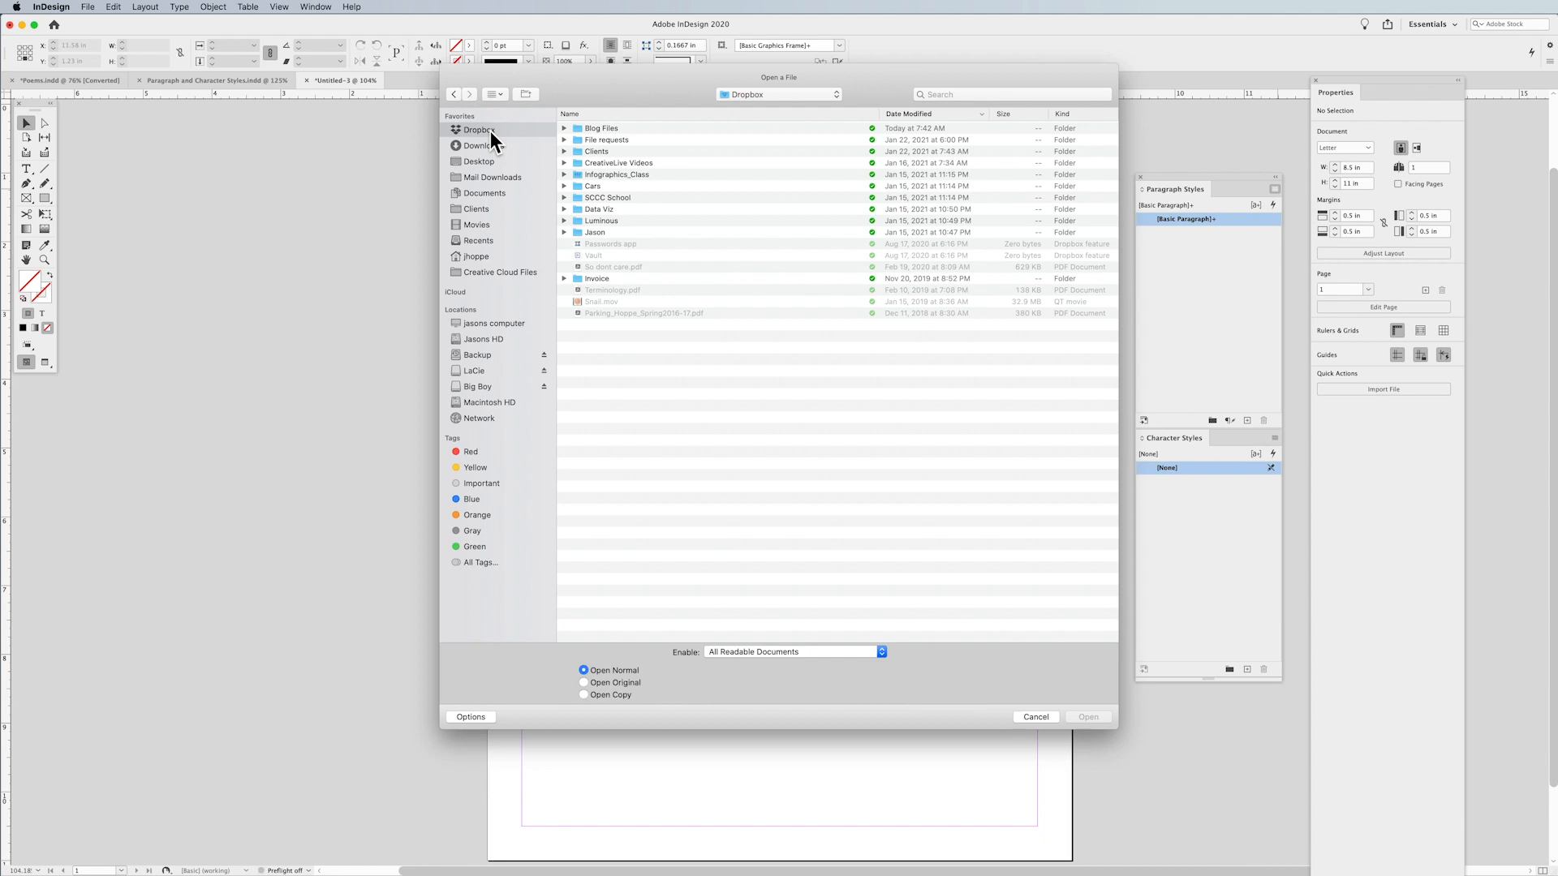
{"action": "double_click", "coordinate": [598, 128]}
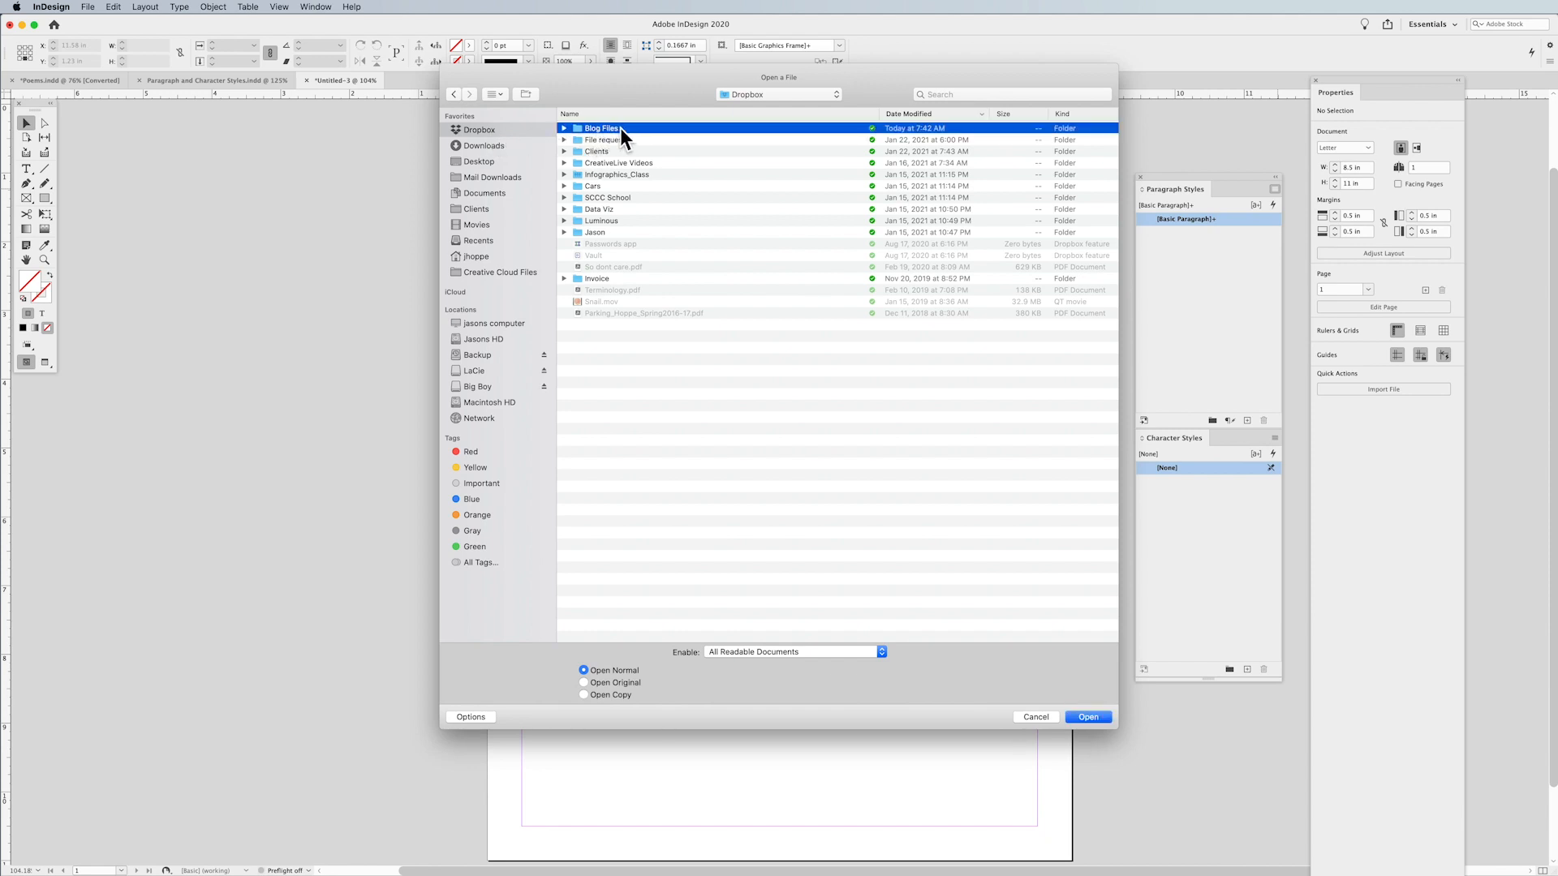
{"action": "double_click", "coordinate": [619, 129]}
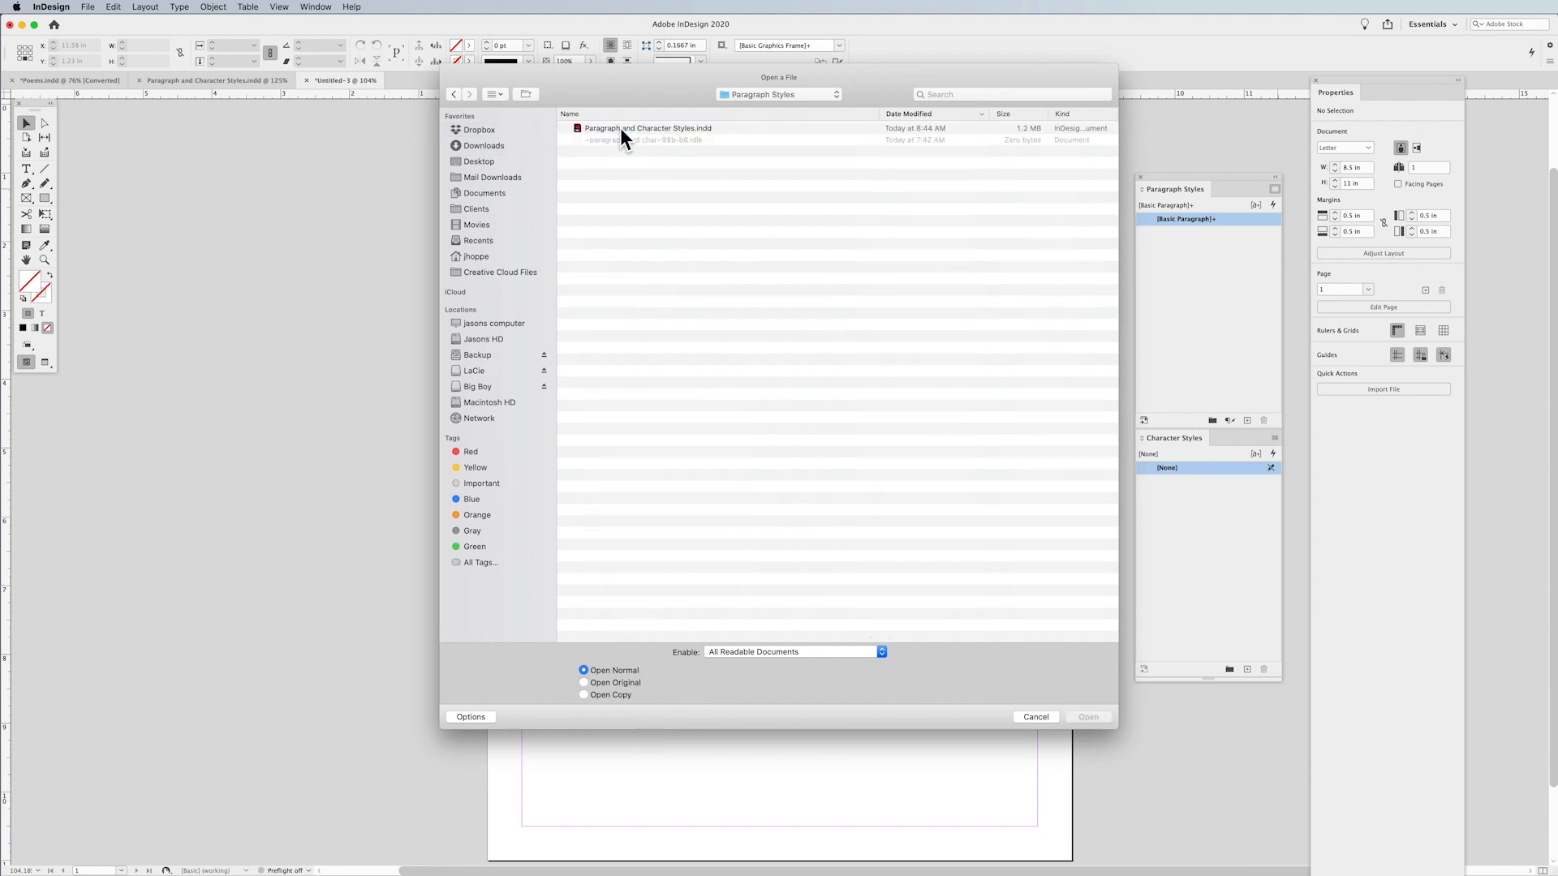
{"action": "left_click", "coordinate": [668, 128]}
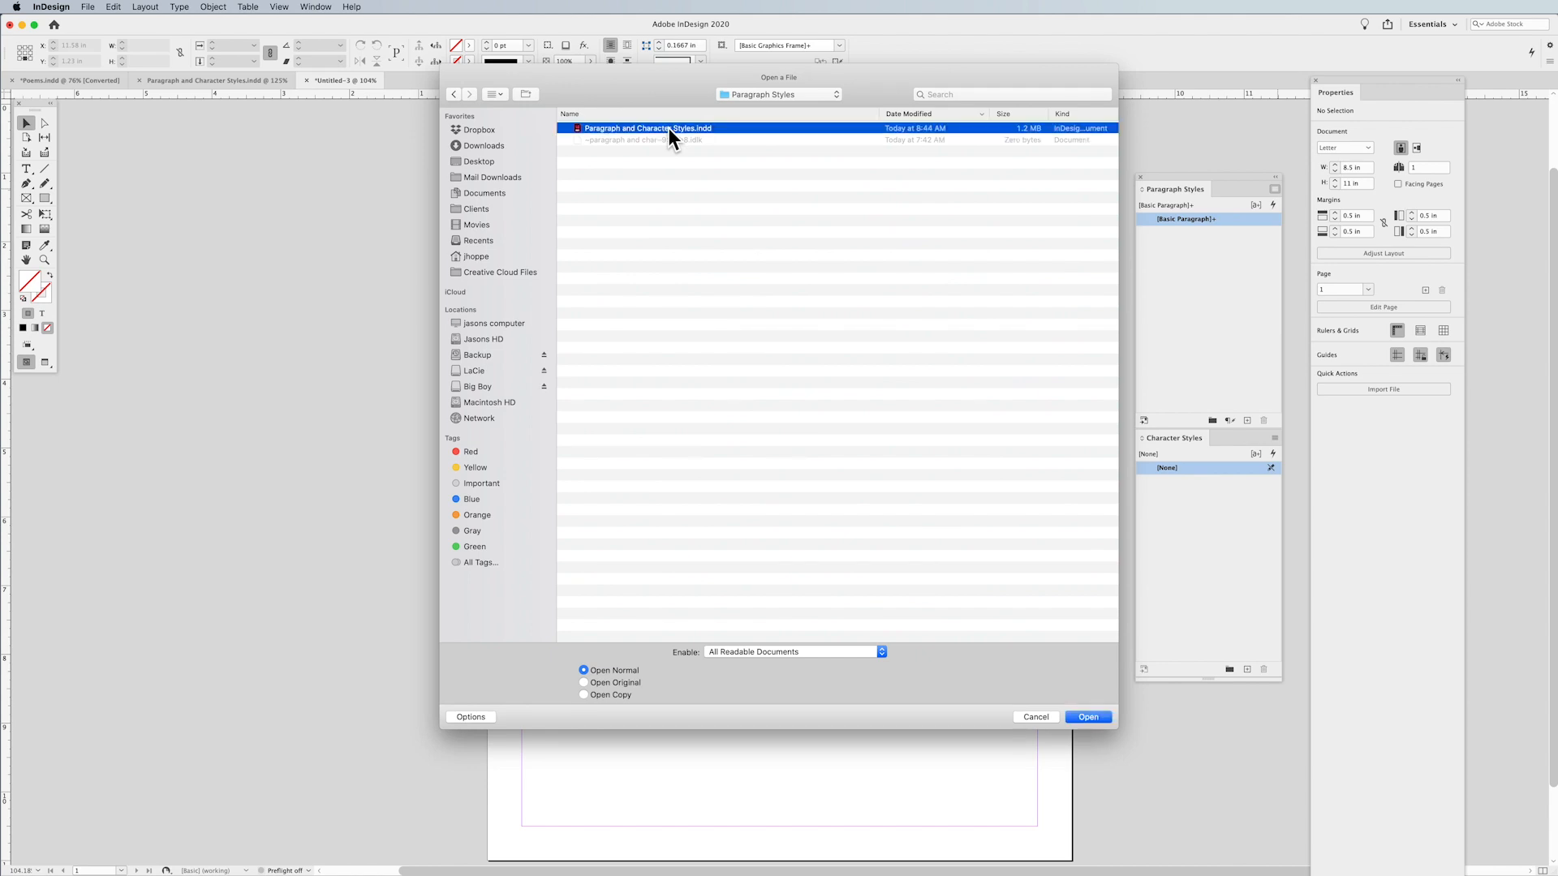
{"action": "left_click", "coordinate": [1100, 717]}
{"action": "scroll", "coordinate": [677, 401], "scroll_direction": "down", "scroll_amount": 1}
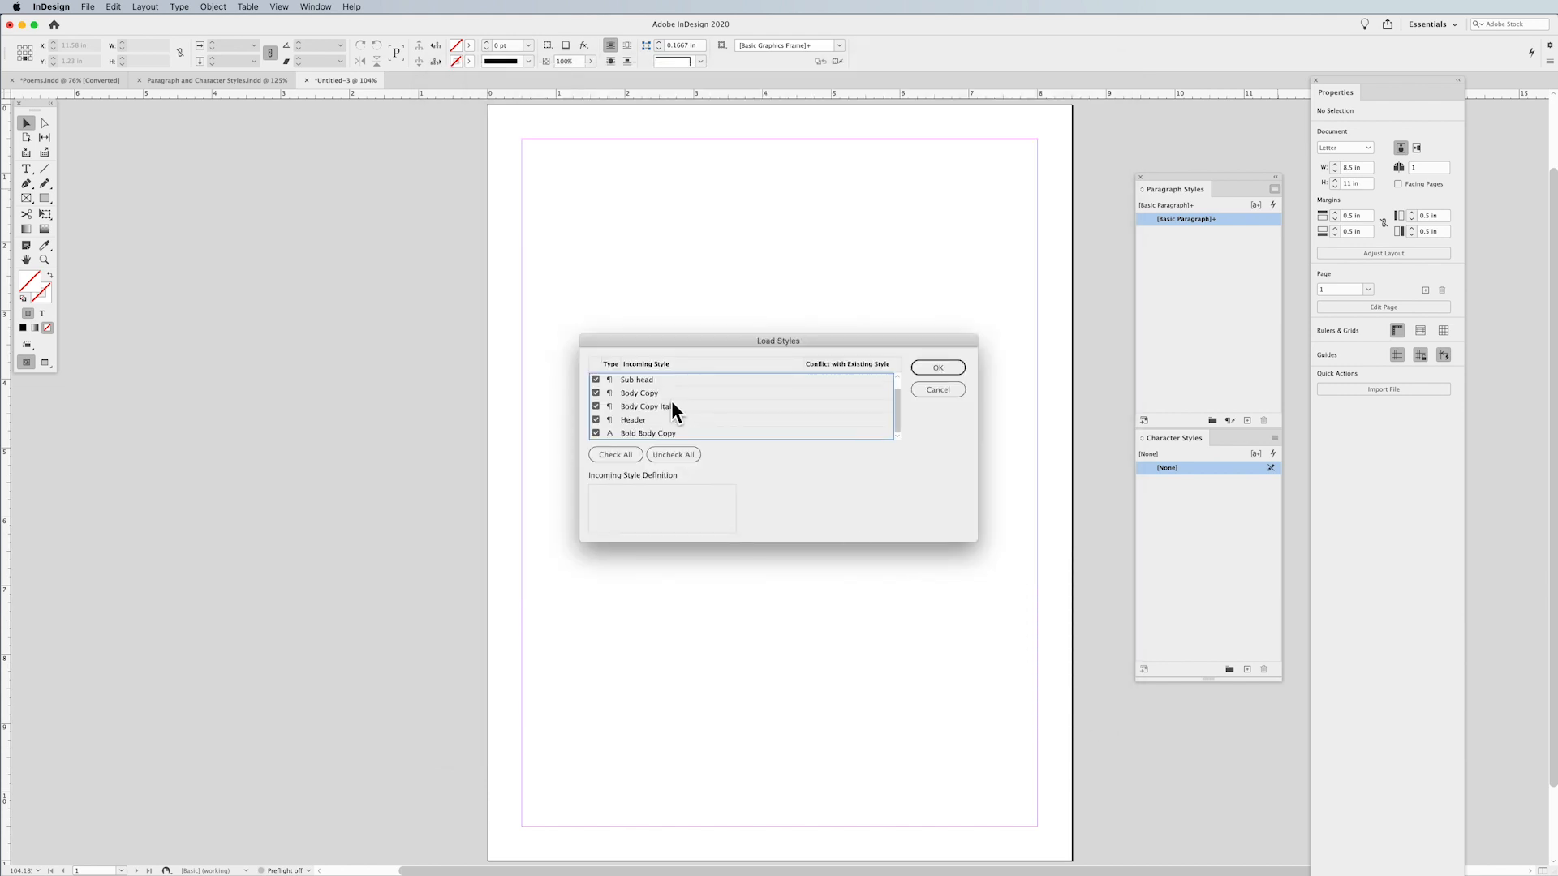
{"action": "left_click", "coordinate": [938, 367]}
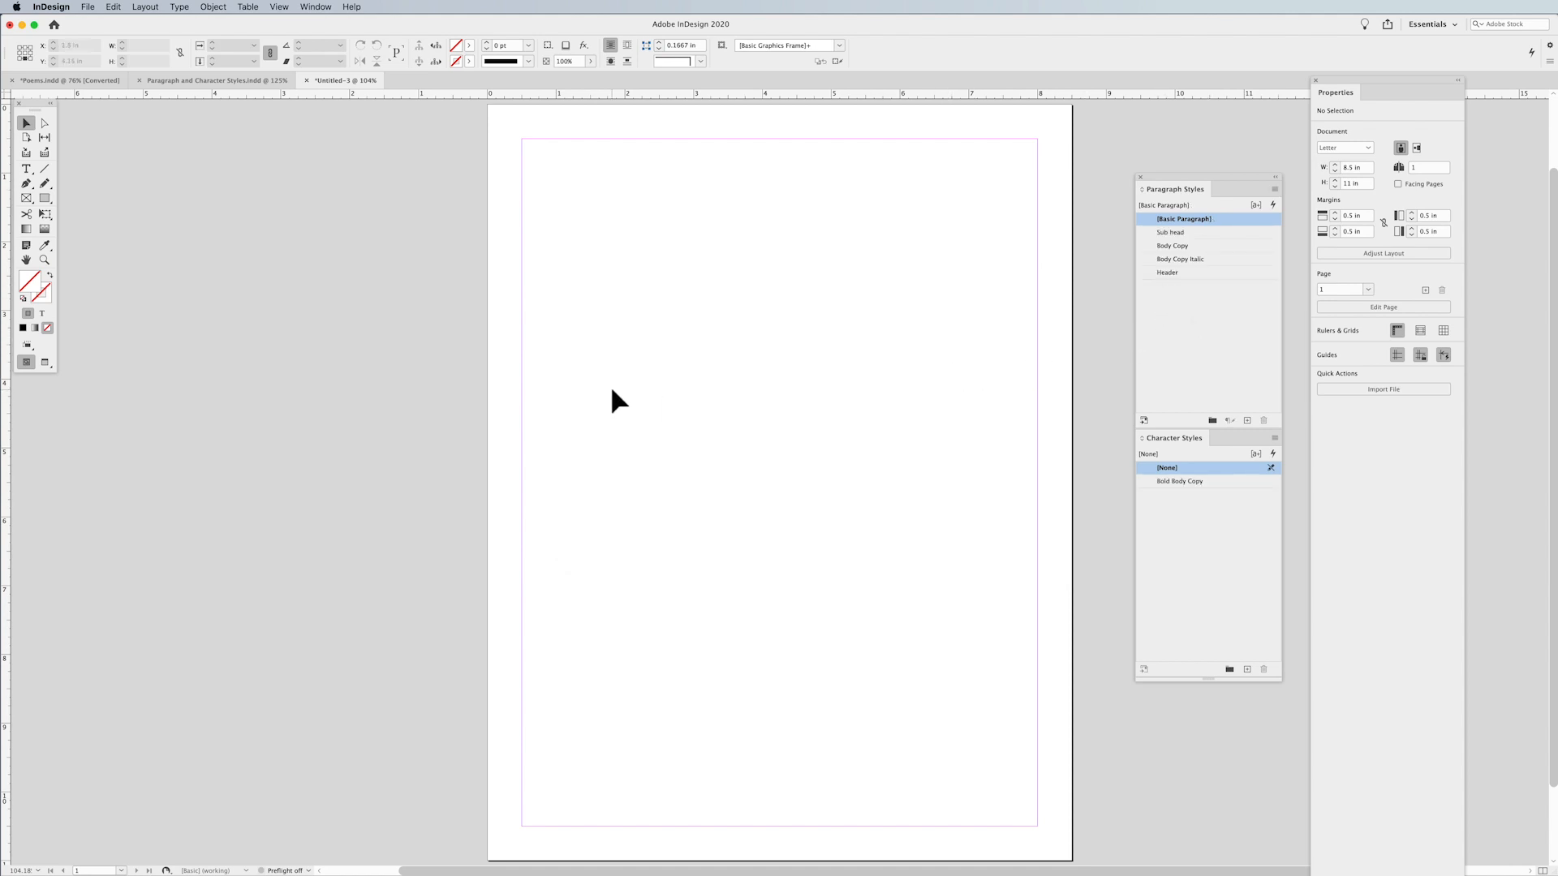
Draw a text frame about 7.13 x 8.12 in inside the page margins and fill it with placeholder text.
{"action": "key", "text": "t"}
{"action": "left_click_drag", "start_coordinate": [535, 168], "coordinate": [1027, 727]}
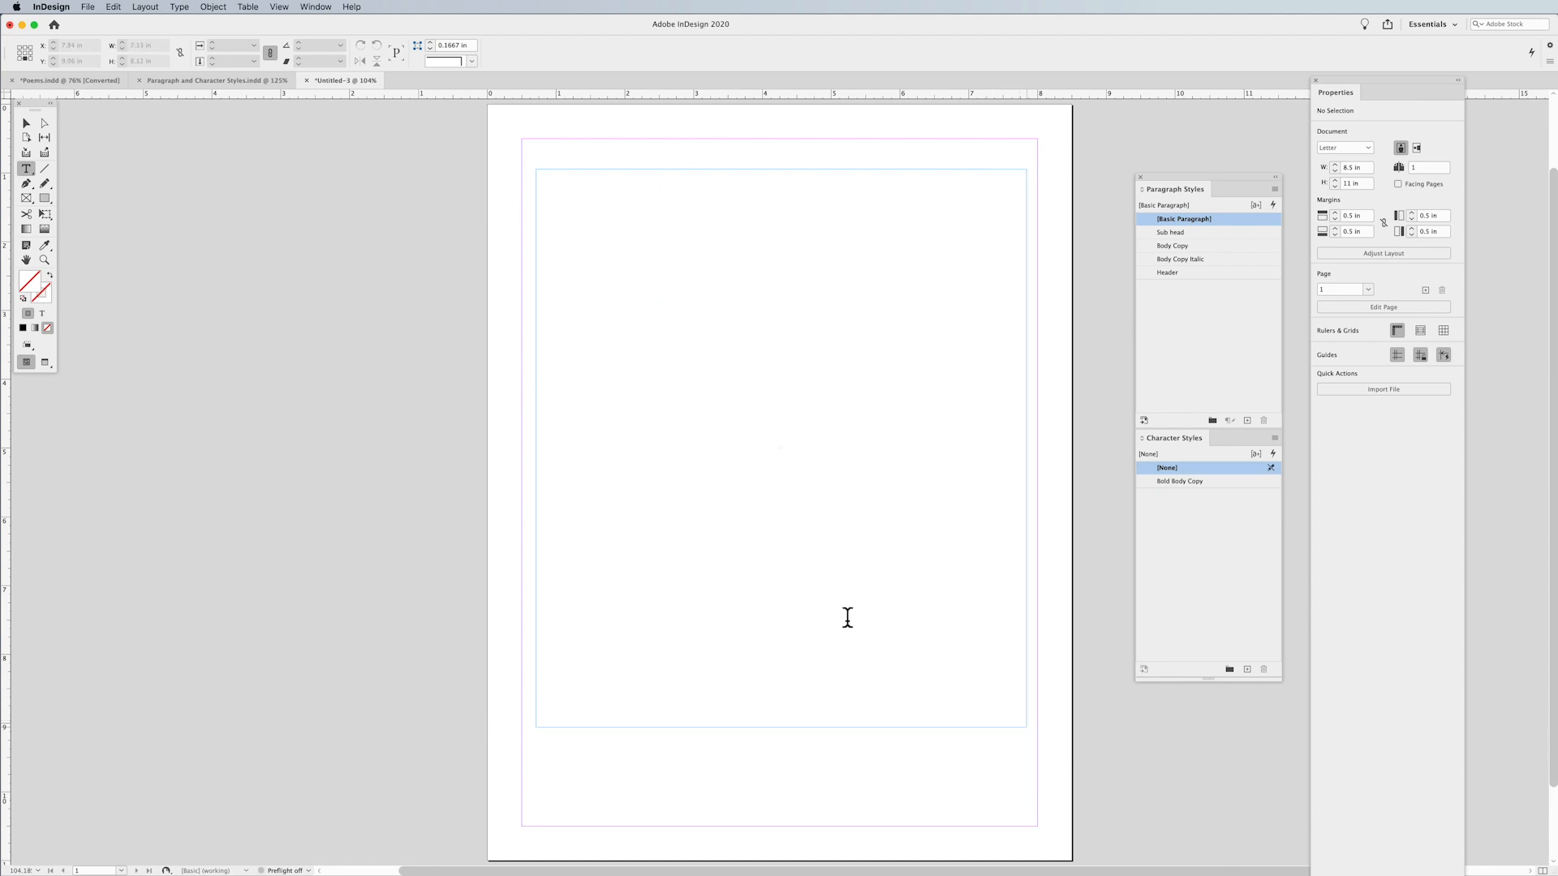
{"action": "right_click", "coordinate": [776, 570]}
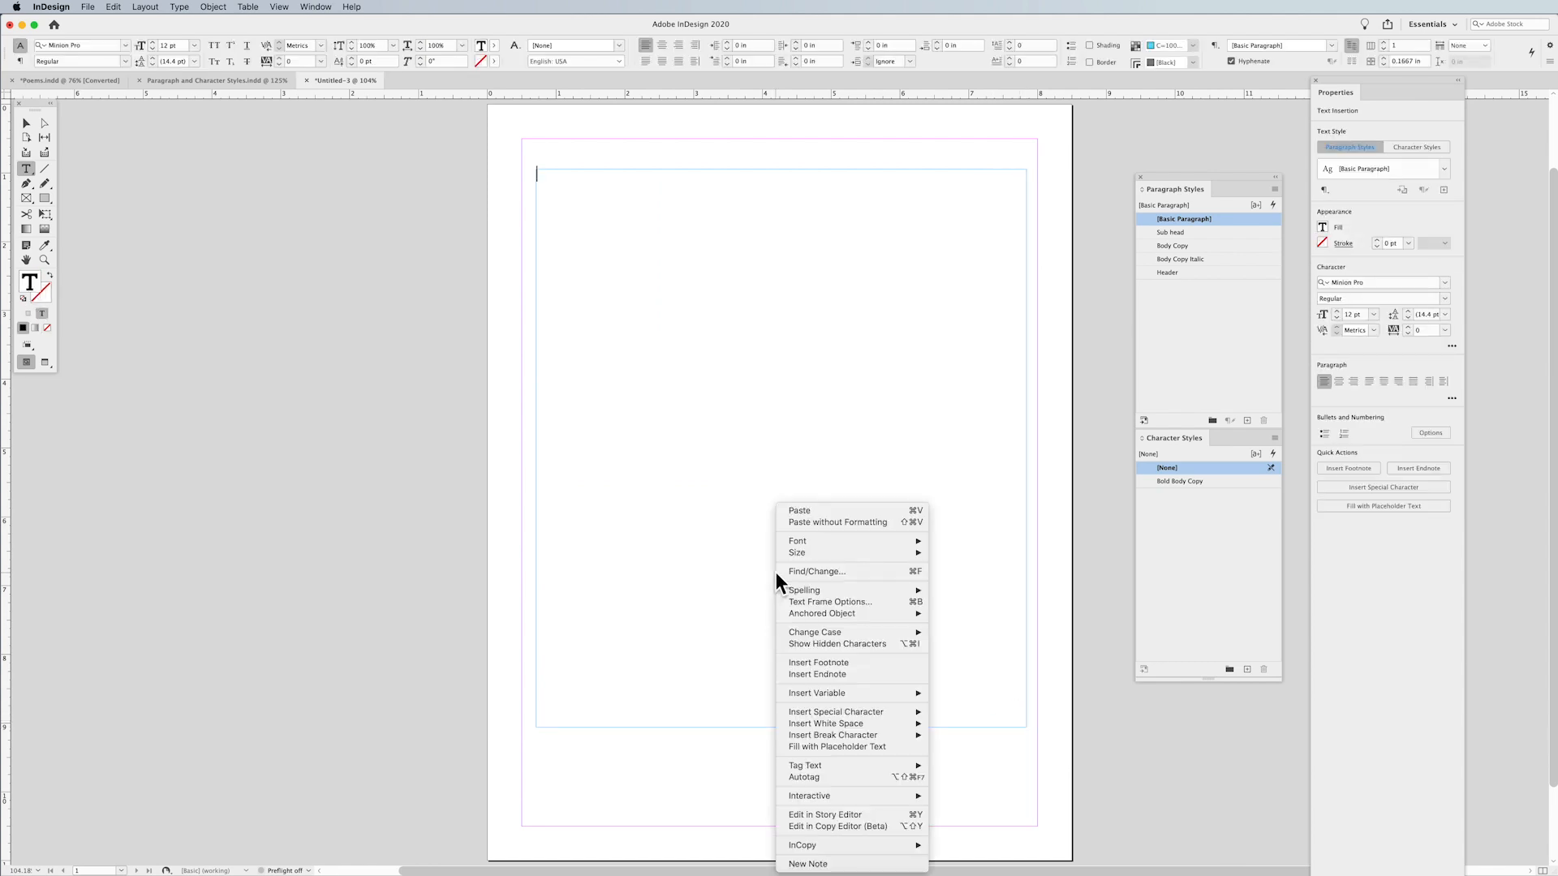
{"action": "left_click", "coordinate": [830, 747]}
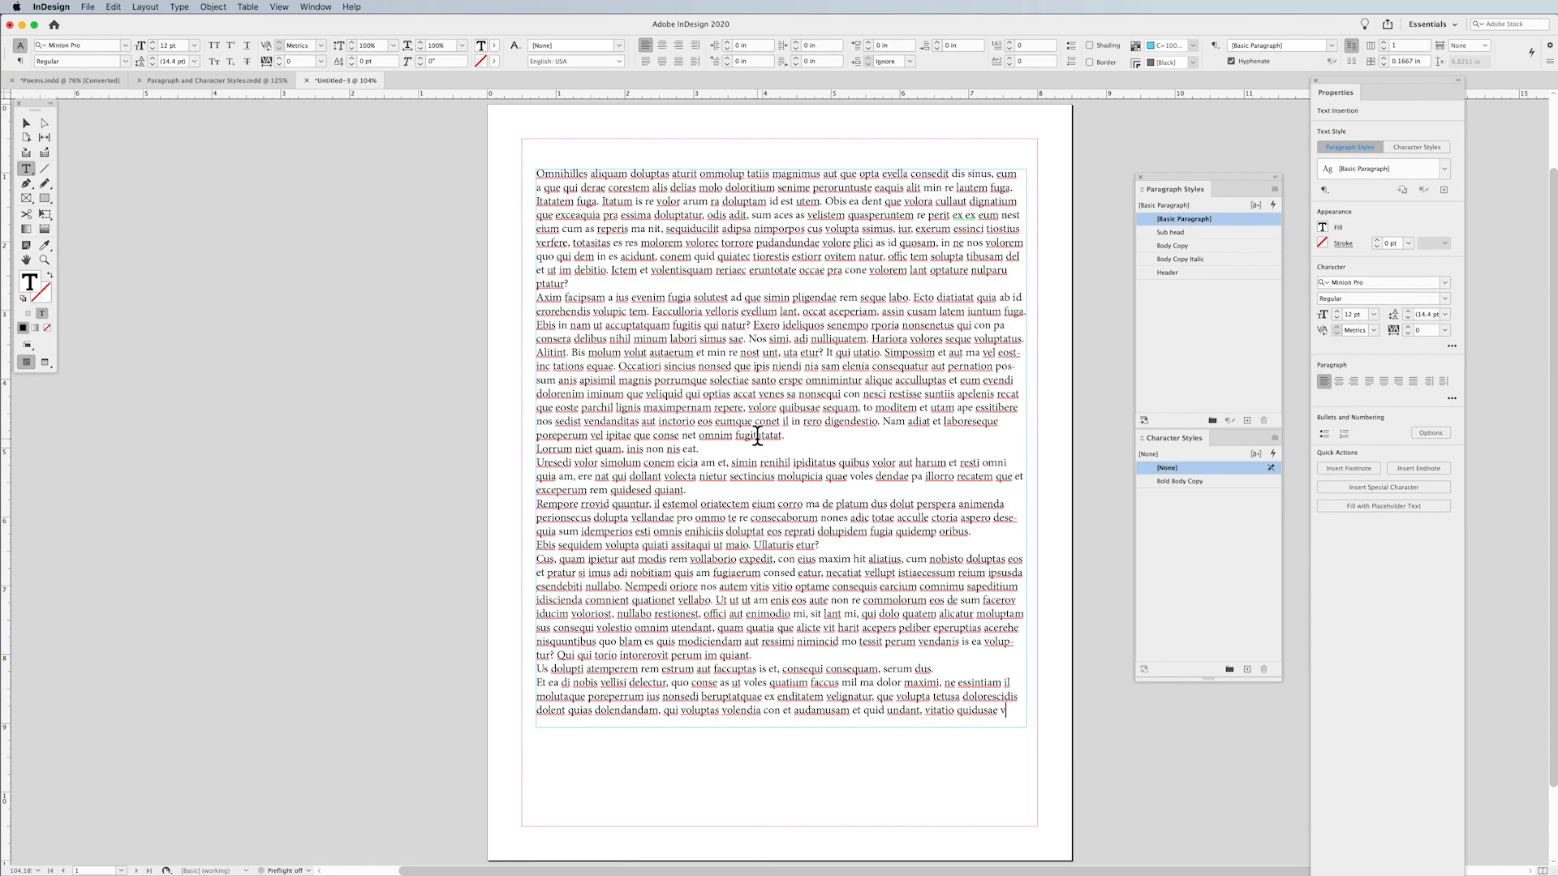
Apply the Body Copy paragraph style to all the placeholder text.
{"action": "key", "text": "super+a"}
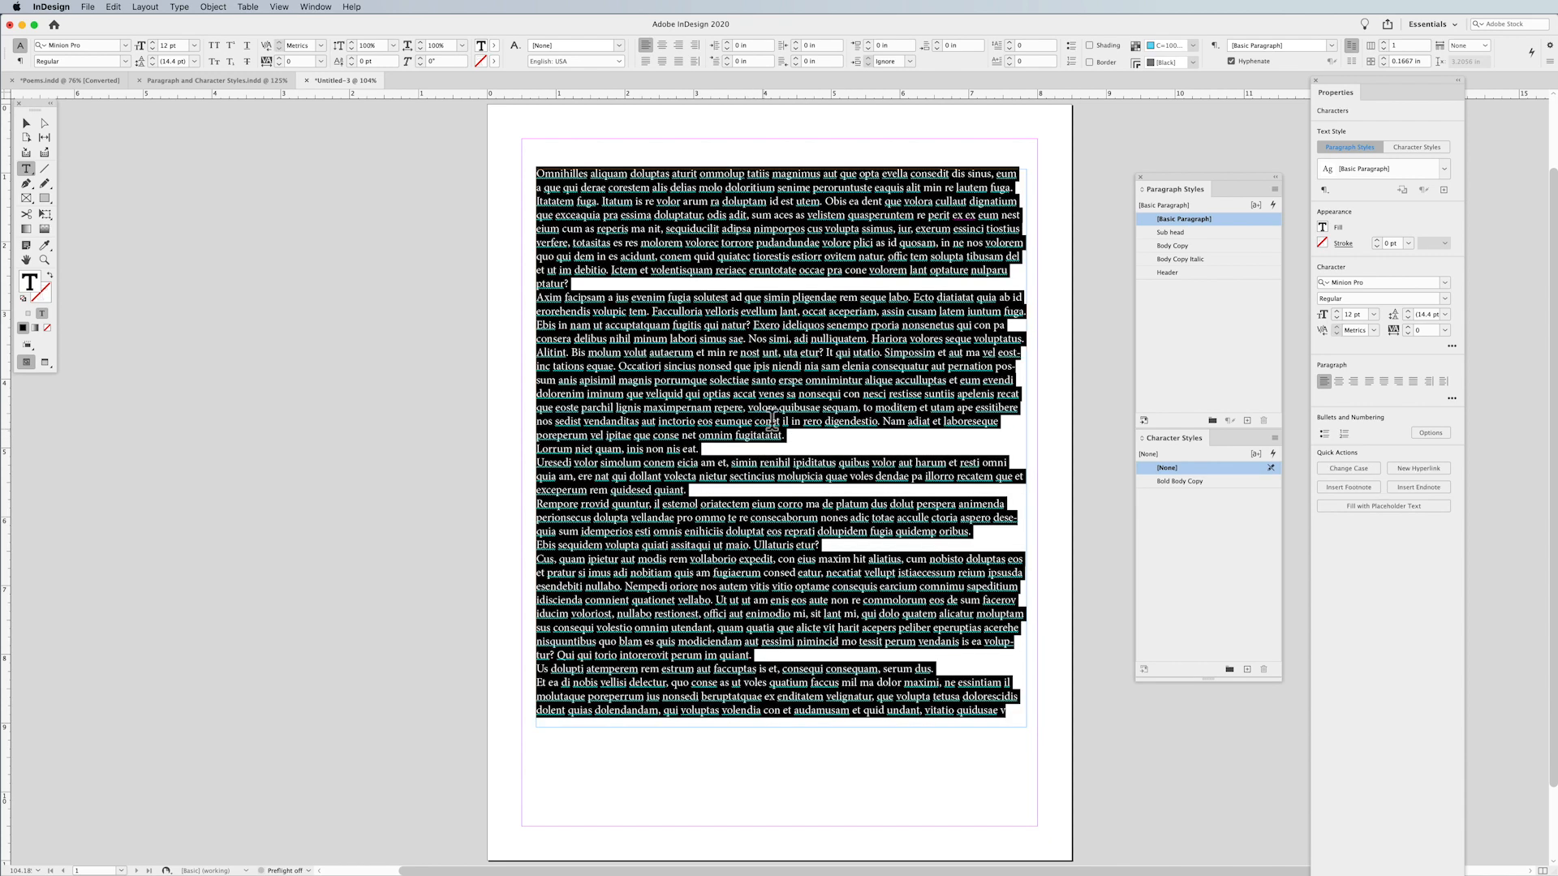
{"action": "left_click", "coordinate": [1197, 242]}
{"action": "left_click", "coordinate": [774, 235]}
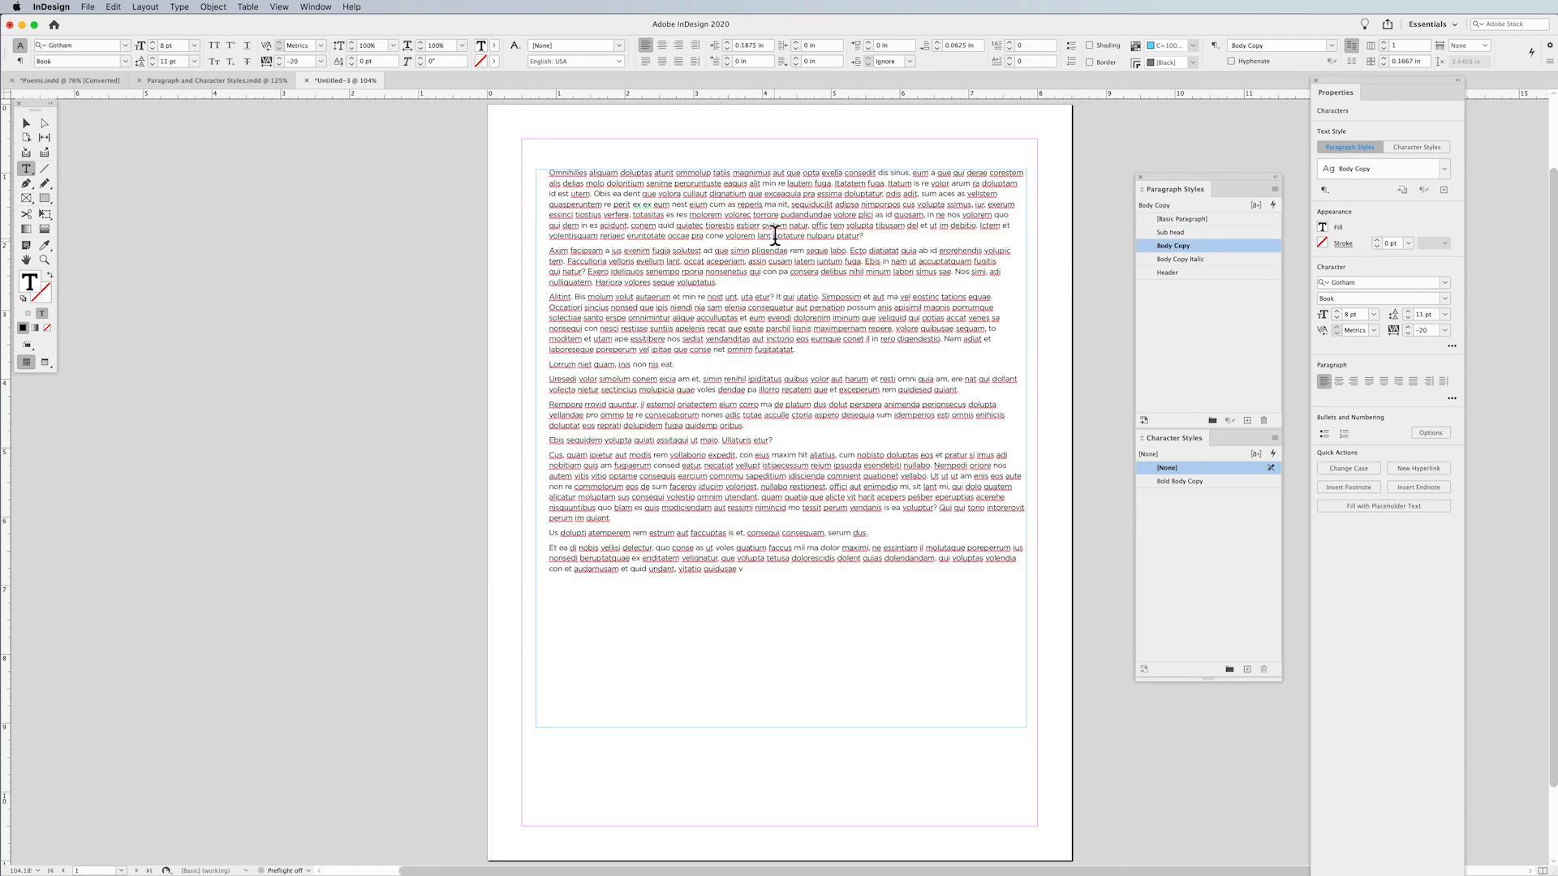
Break the opening words through "ommolup tatiis" into their own paragraph and give it the Header paragraph style.
{"action": "left_click", "coordinate": [729, 174]}
{"action": "key", "text": "Return"}
{"action": "left_click_drag", "start_coordinate": [684, 172], "coordinate": [639, 168]}
{"action": "left_click", "coordinate": [1199, 231]}
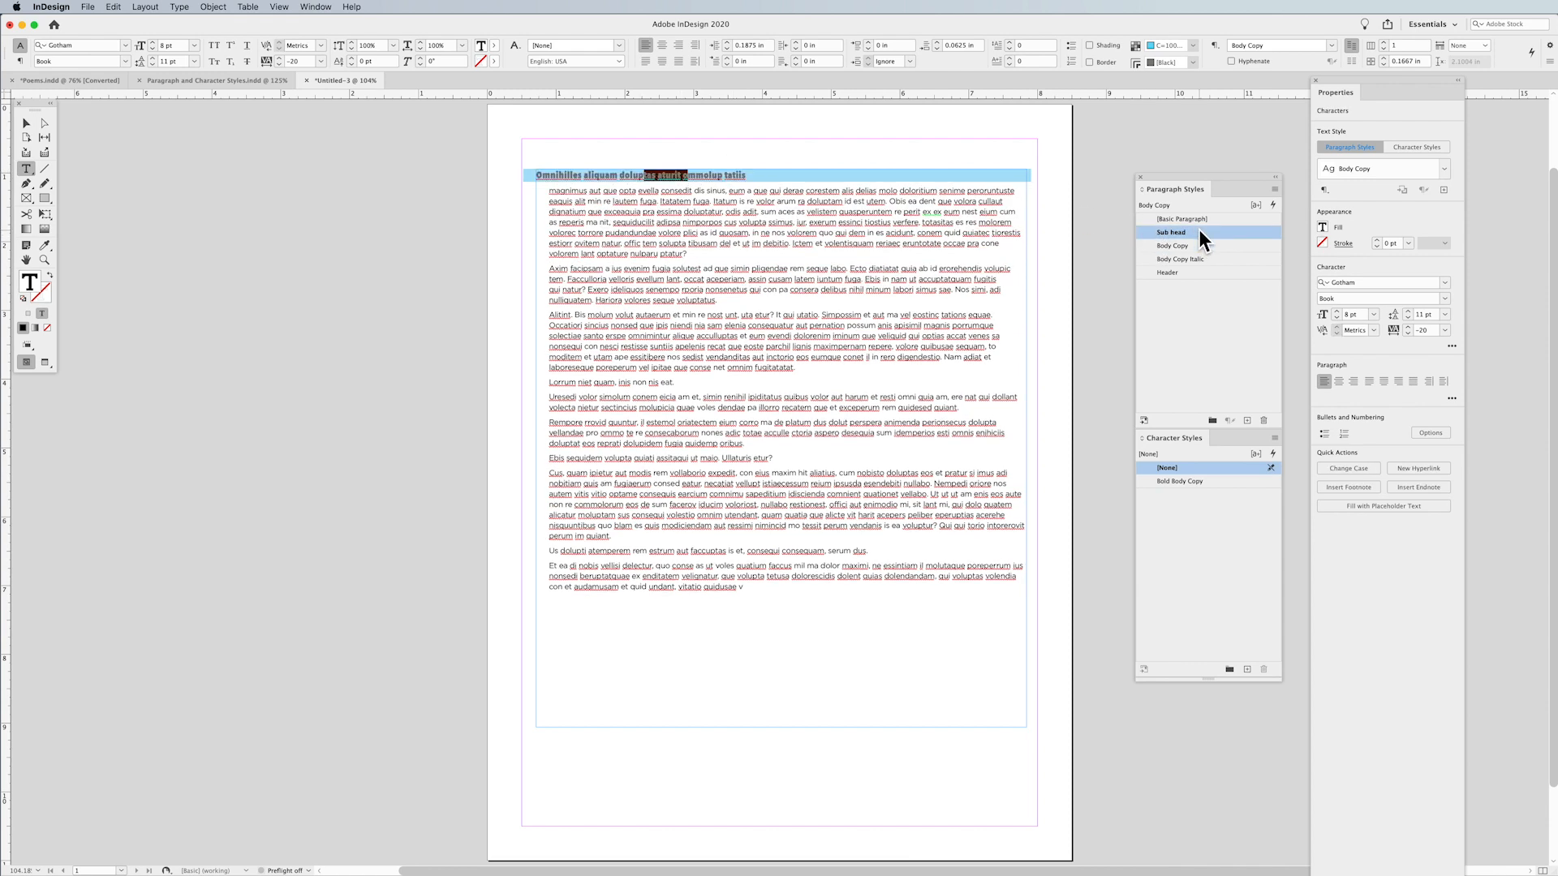
{"action": "left_click", "coordinate": [1205, 271]}
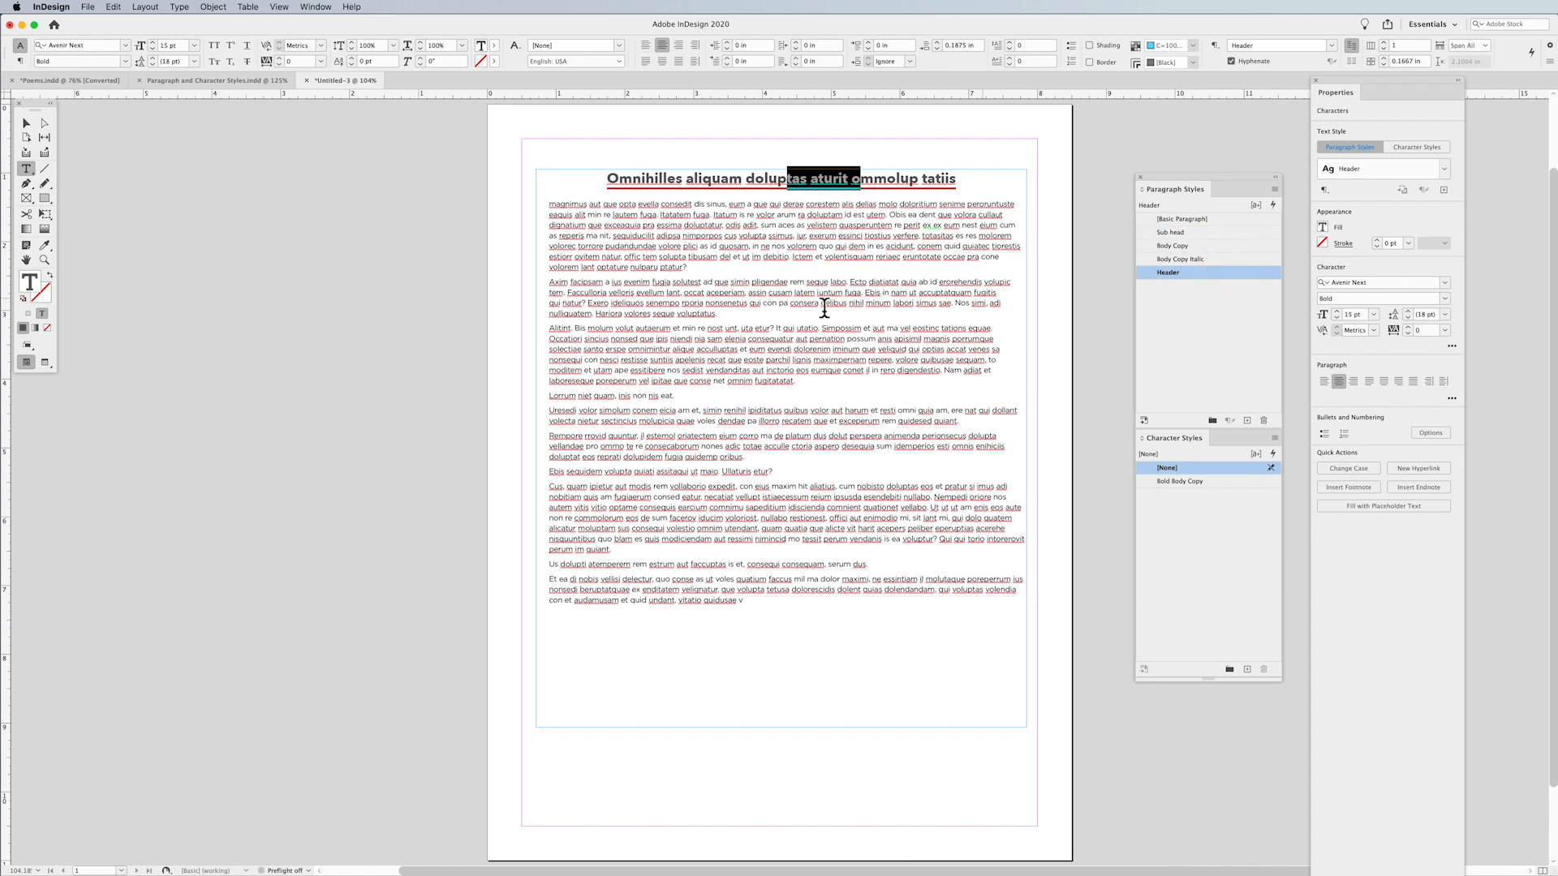
Split "Axim facipsam a ius evenim fugia sol" into its own paragraph and style it as Sub head.
{"action": "left_click", "coordinate": [681, 283]}
{"action": "key", "text": "Return"}
{"action": "left_click_drag", "start_coordinate": [674, 283], "coordinate": [614, 284]}
{"action": "left_click", "coordinate": [1180, 272]}
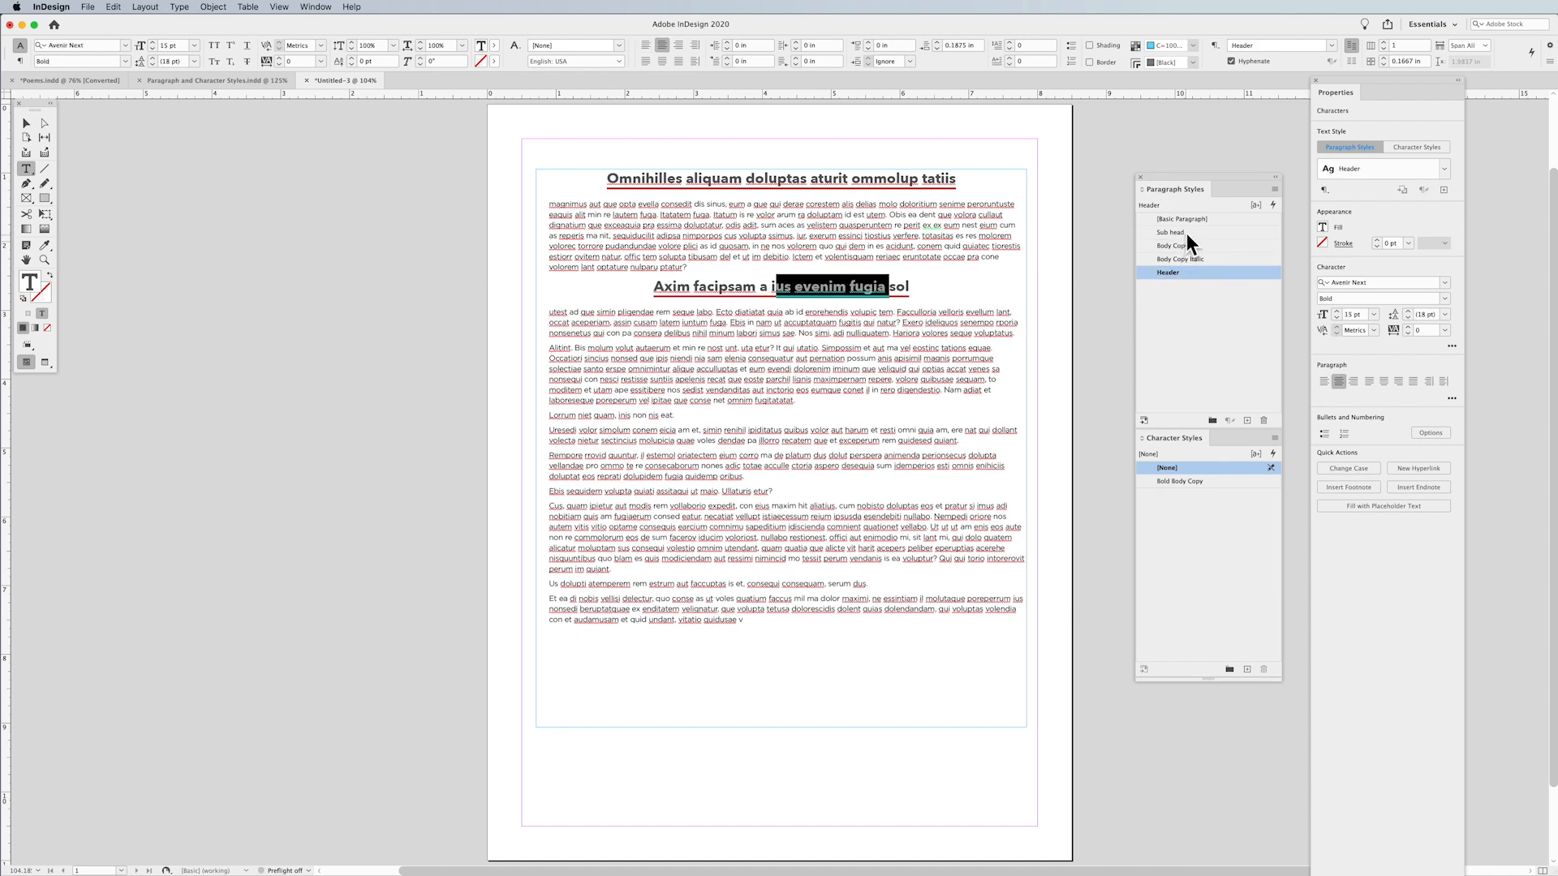
{"action": "left_click", "coordinate": [1186, 232]}
Apply the Sub head style to the one-line paragraphs starting "Lorrum niet quam", "Ebis sequidem volupta" and "Us dolupti".
{"action": "left_click_drag", "start_coordinate": [652, 410], "coordinate": [599, 409]}
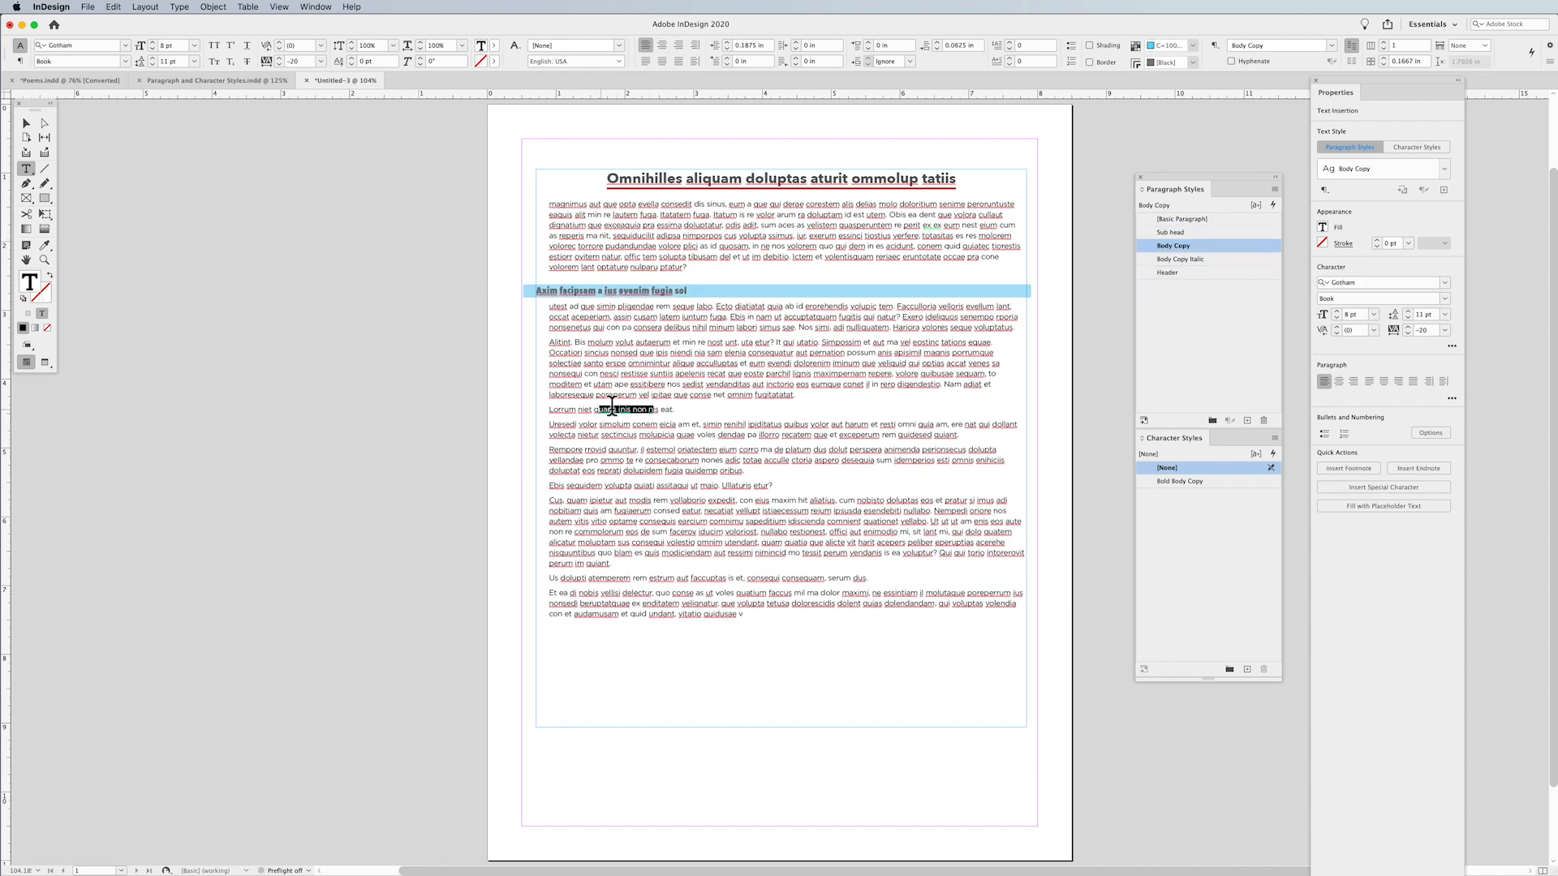
{"action": "left_click", "coordinate": [1200, 233]}
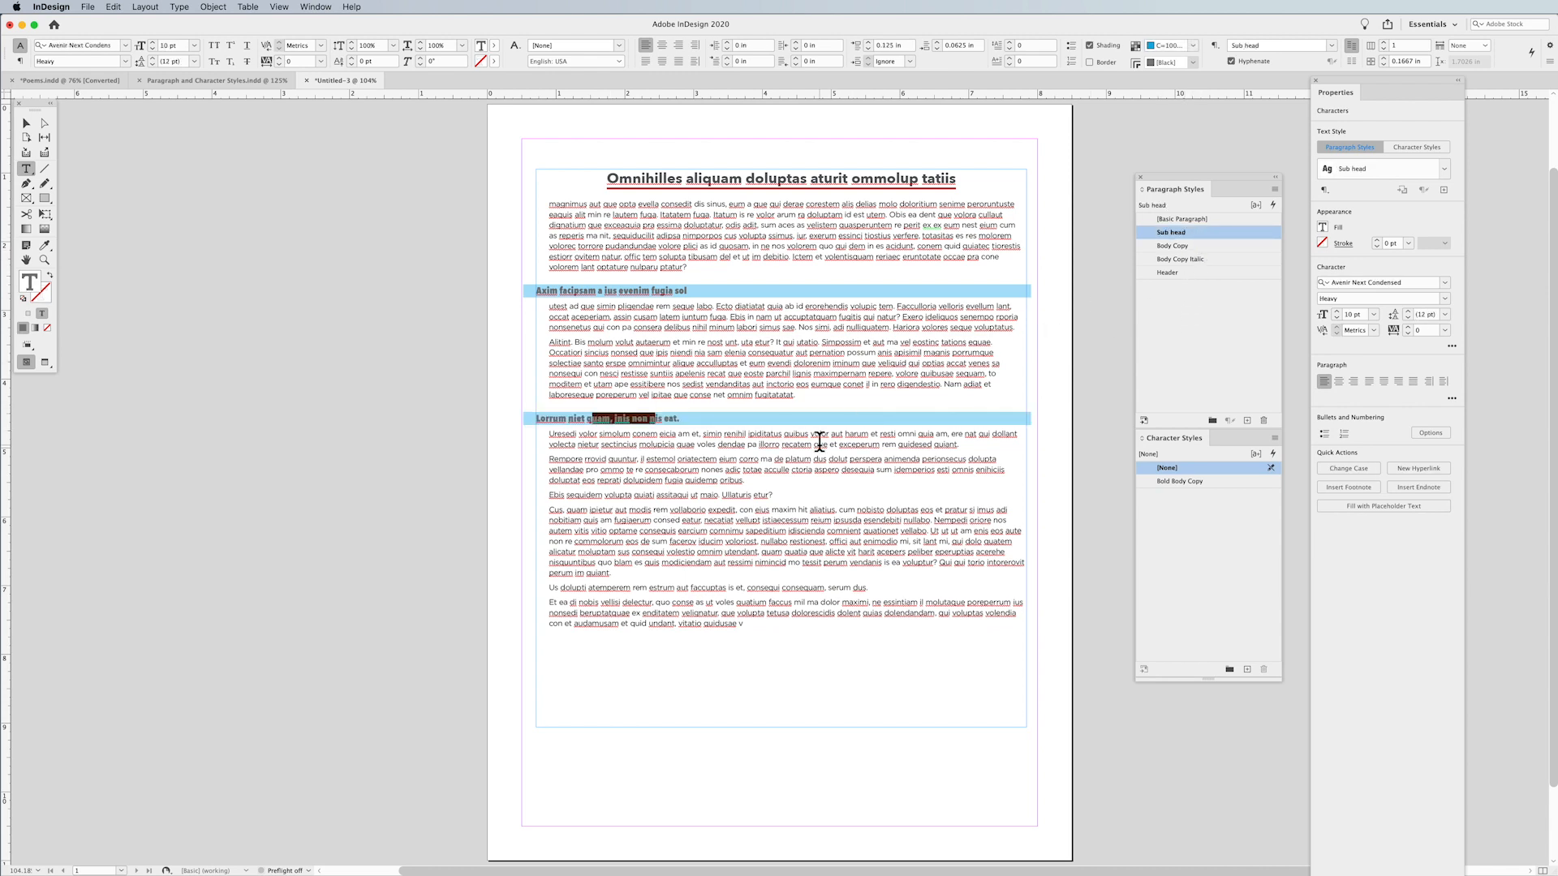
{"action": "left_click_drag", "start_coordinate": [748, 491], "coordinate": [690, 494]}
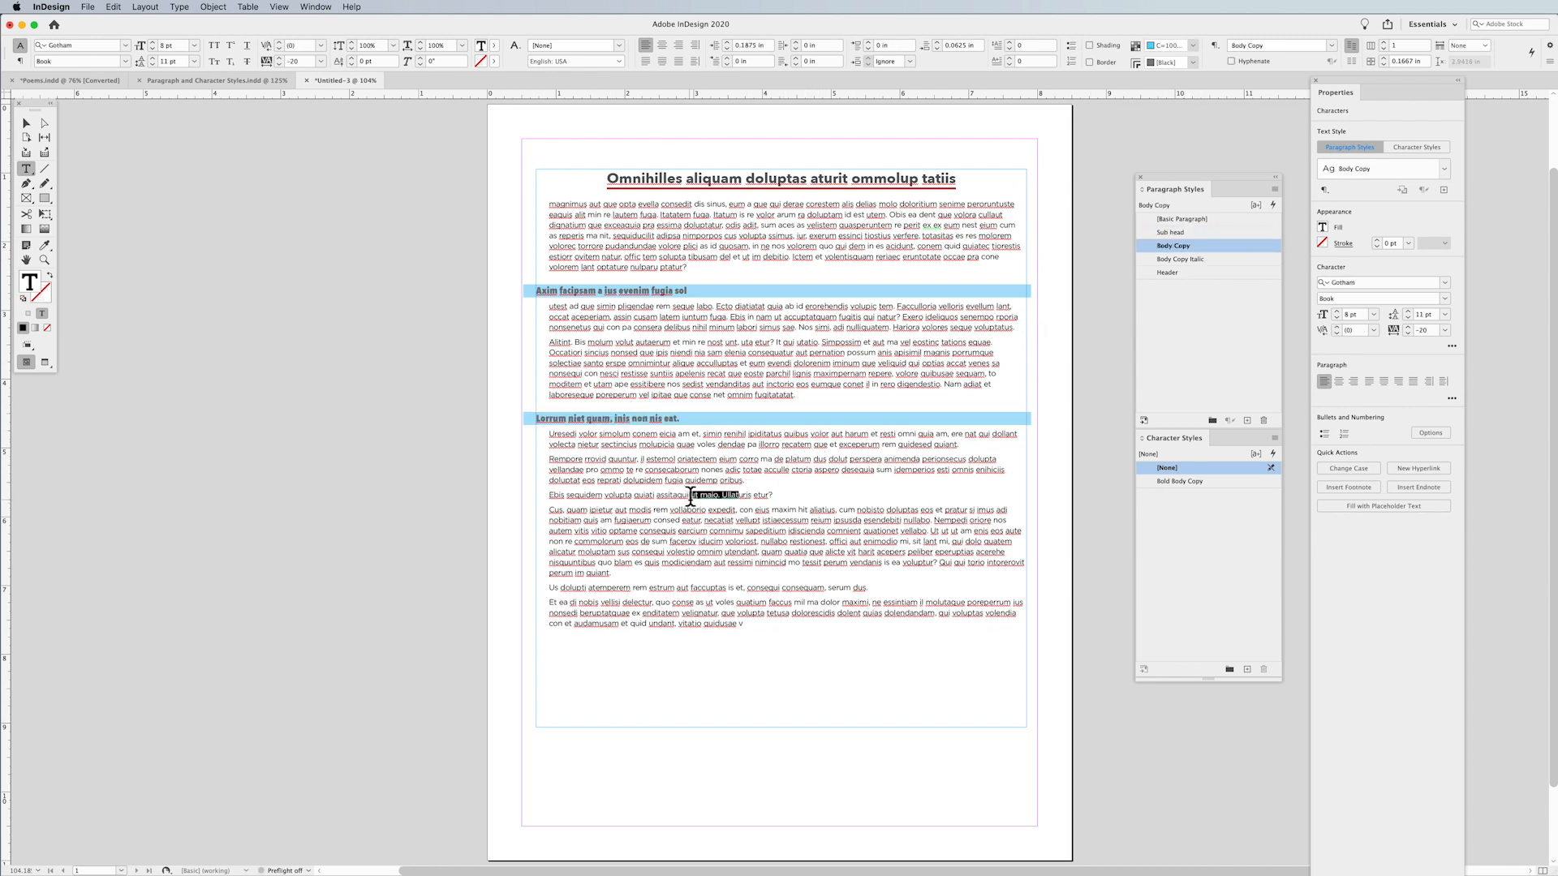
{"action": "left_click", "coordinate": [1215, 232]}
{"action": "left_click_drag", "start_coordinate": [623, 598], "coordinate": [608, 598]}
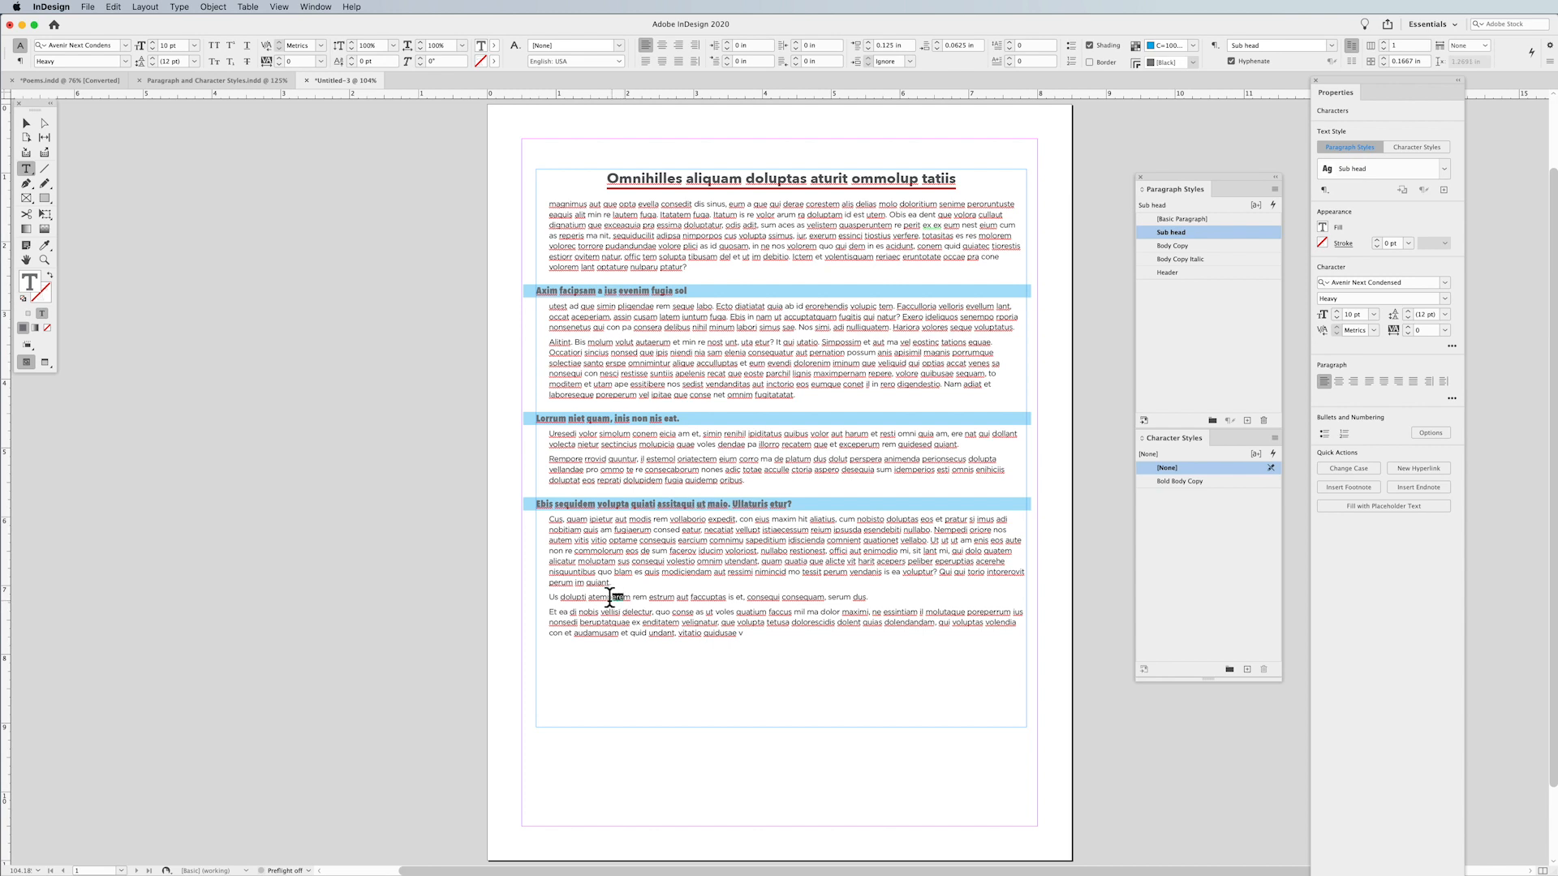
{"action": "left_click", "coordinate": [1215, 232]}
{"action": "left_click", "coordinate": [814, 514]}
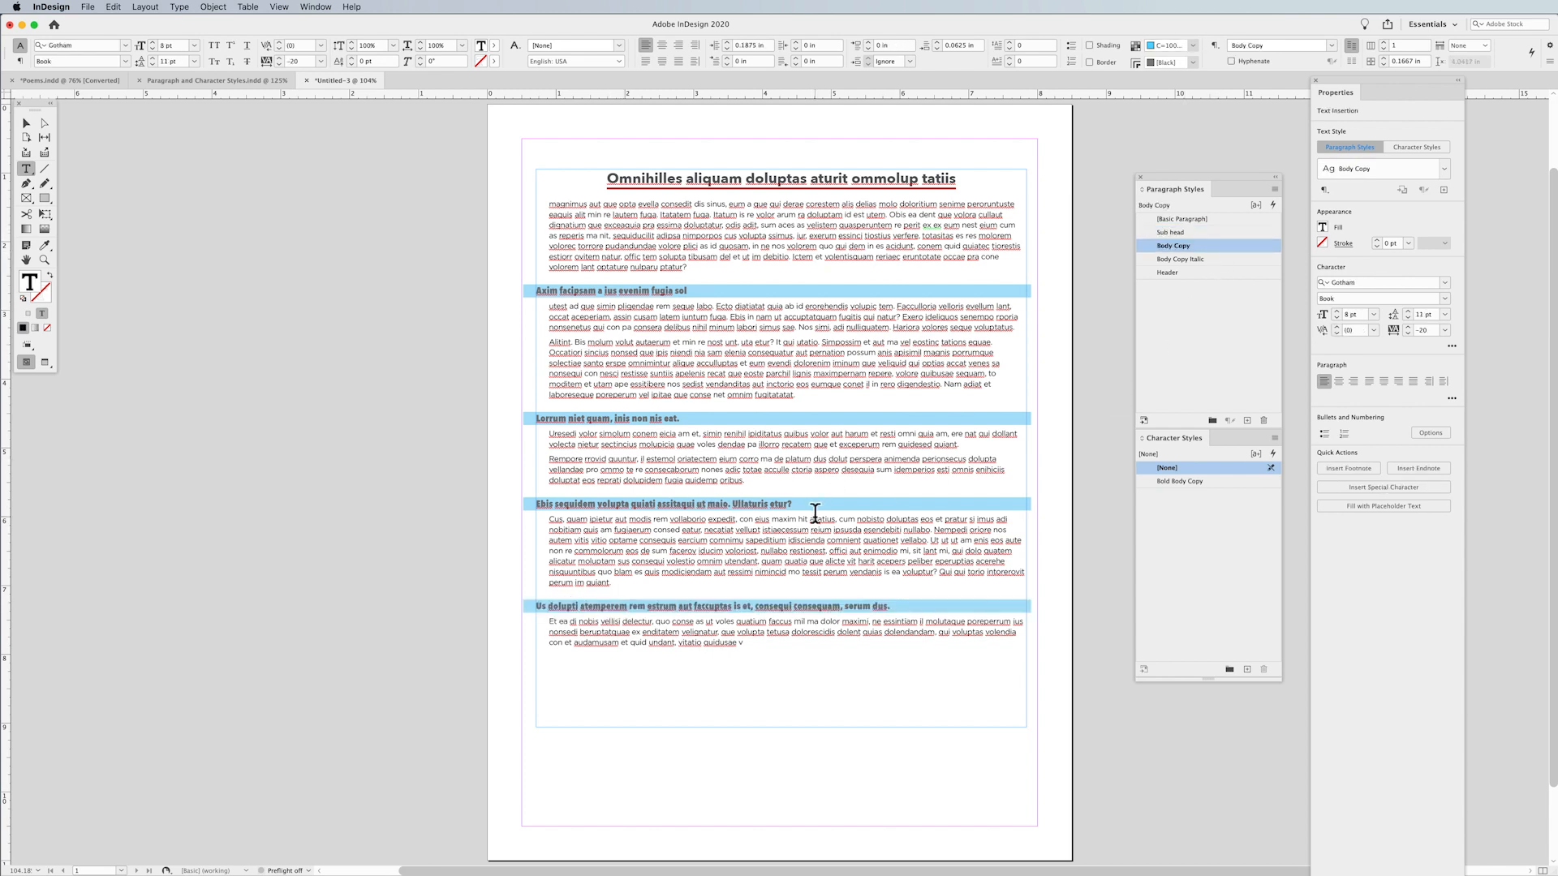
Switch the page to Preview mode and deselect the text frame to view the styled layout.
{"action": "left_click", "coordinate": [25, 123]}
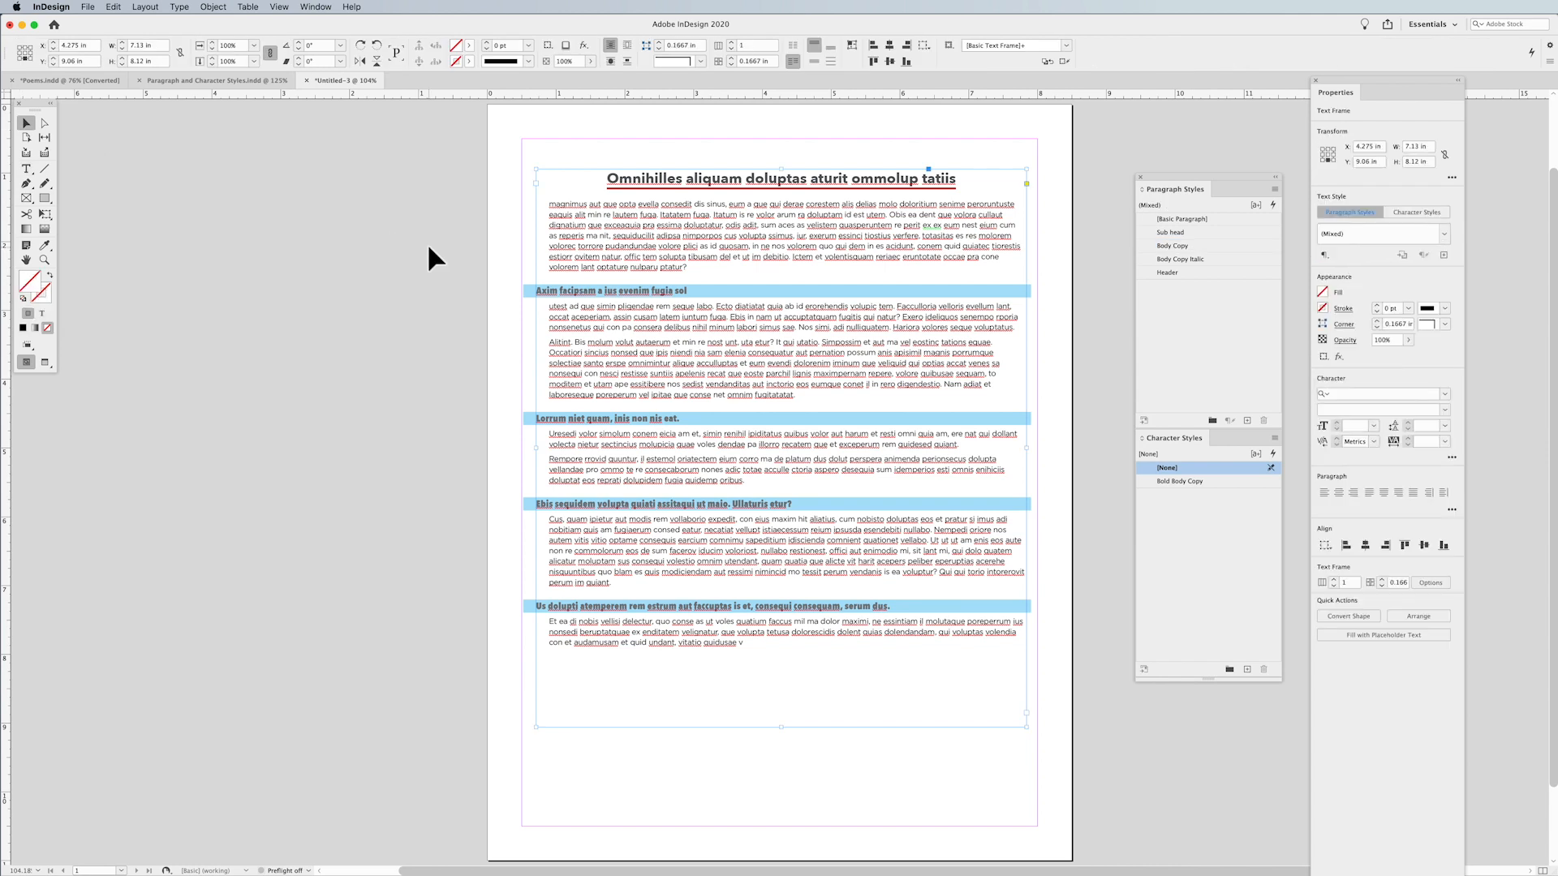
{"action": "key", "text": "w"}
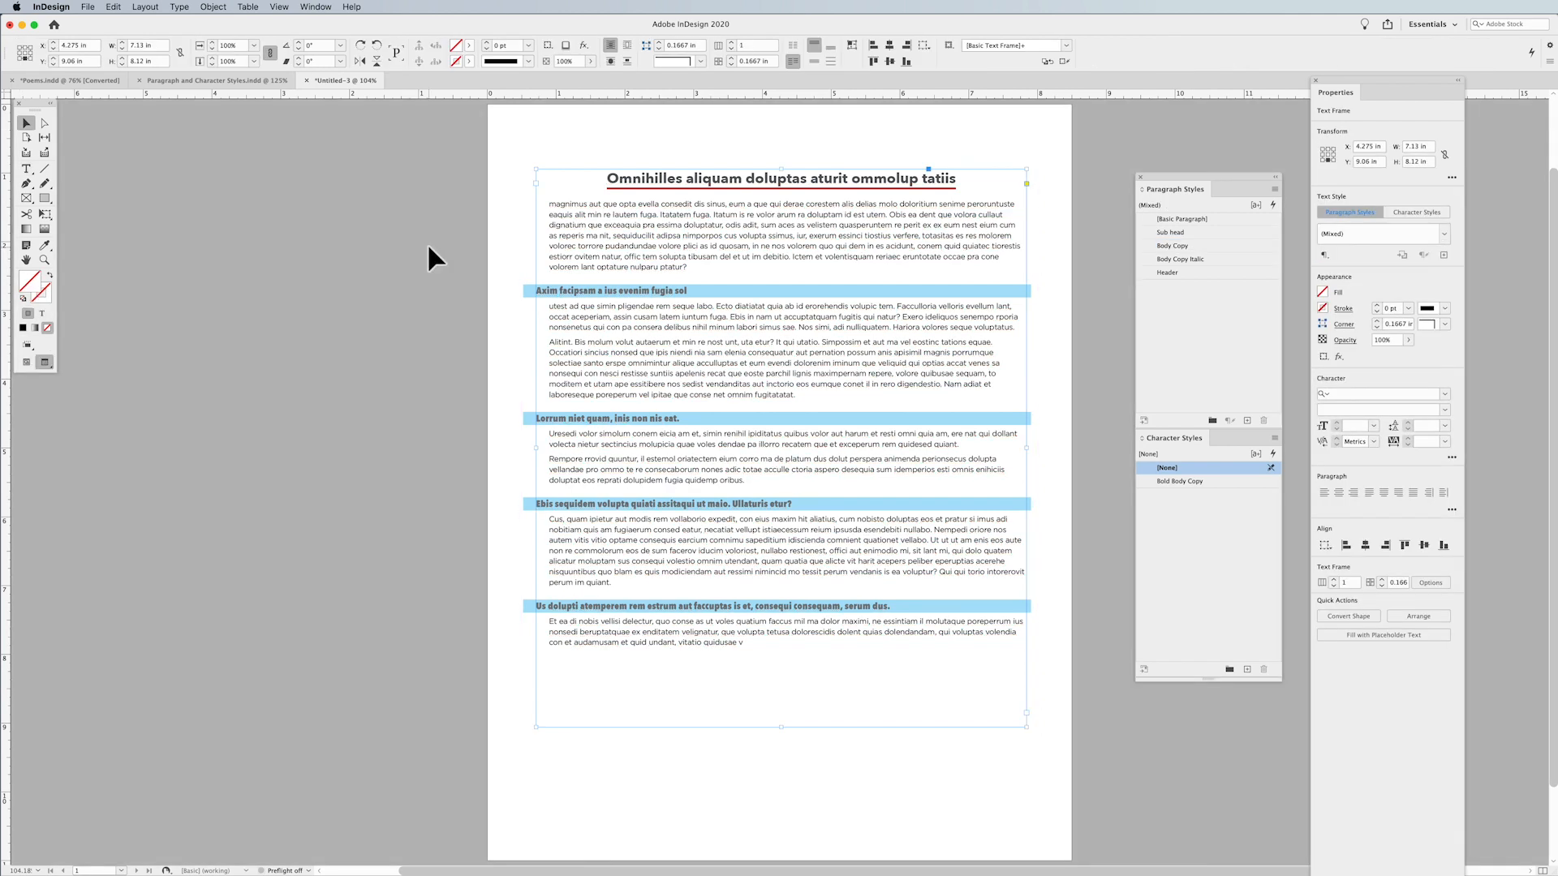
{"action": "left_click", "coordinate": [429, 247]}
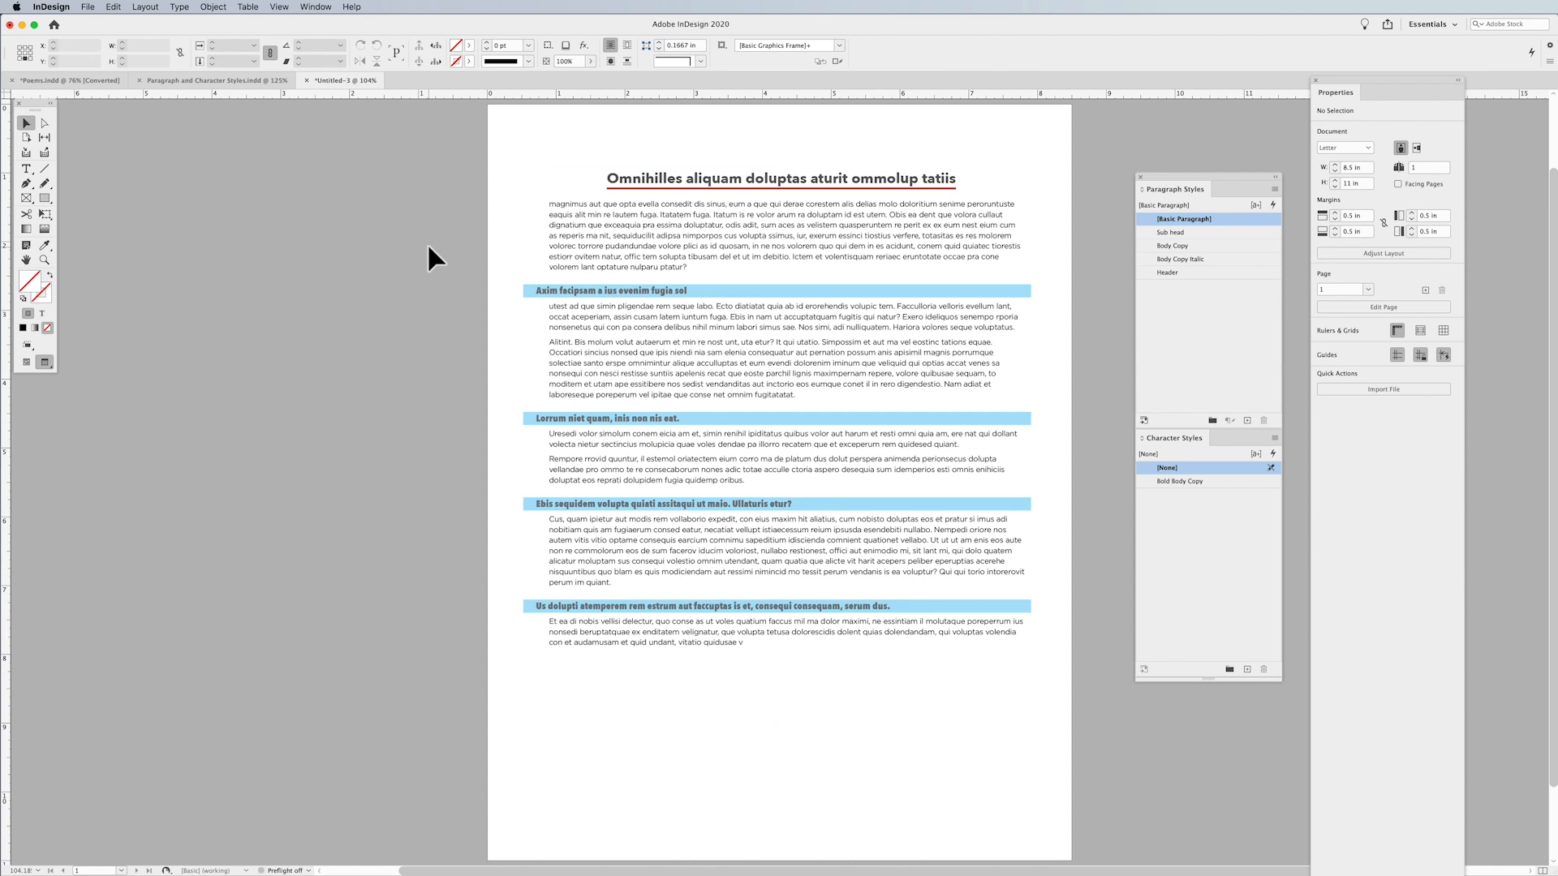
Set the text frame to two columns and shorten it from its lower edge to about 7.86 in high.
{"action": "left_click", "coordinate": [636, 247]}
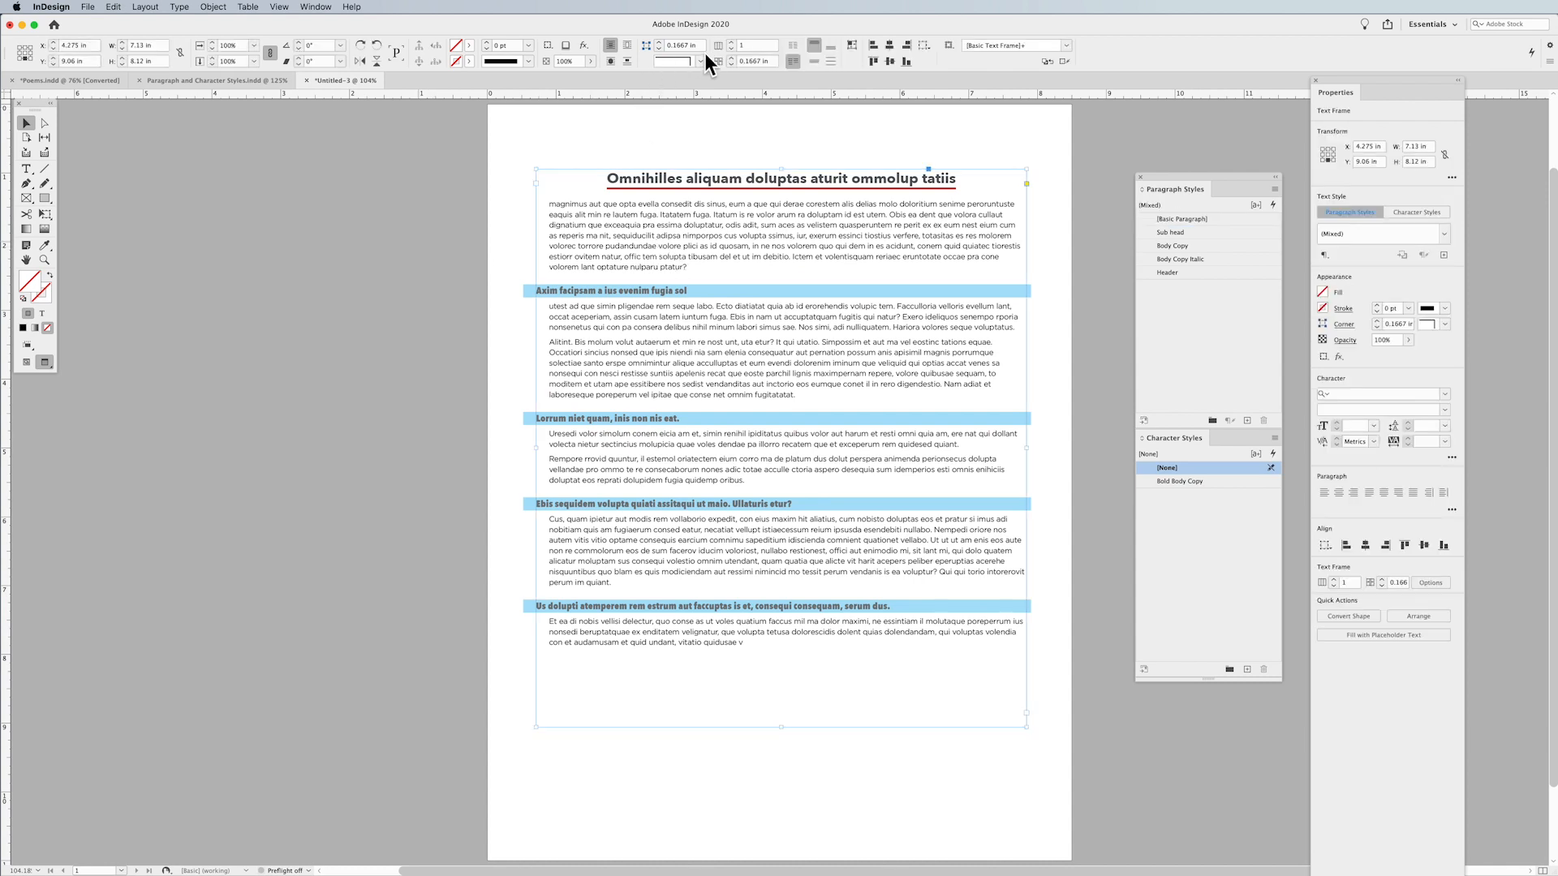
{"action": "left_click", "coordinate": [733, 42]}
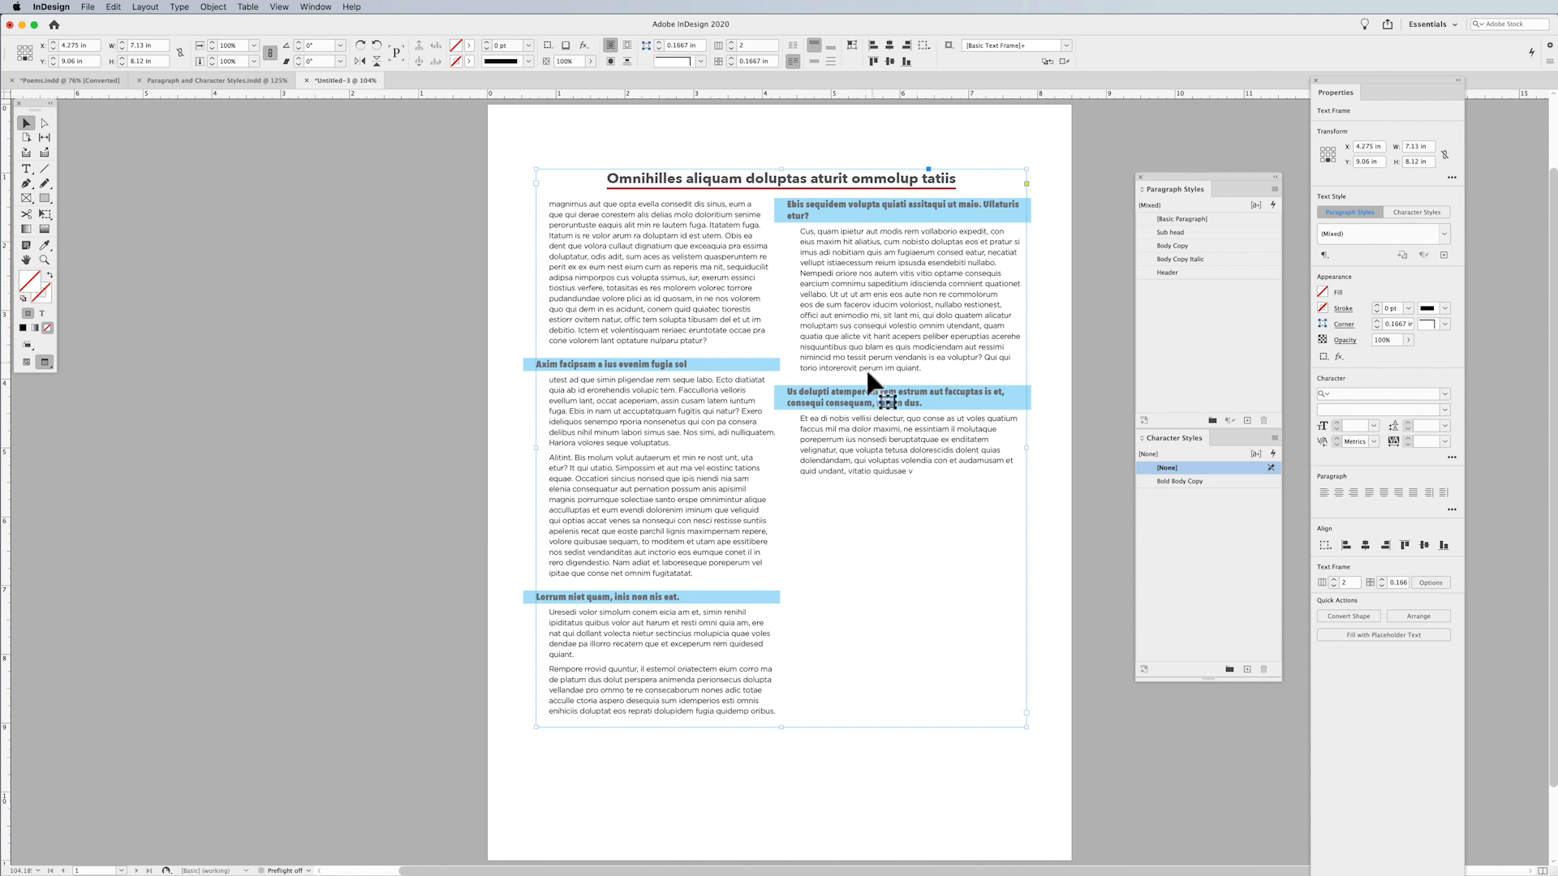
{"action": "left_click_drag", "start_coordinate": [783, 727], "coordinate": [781, 709]}
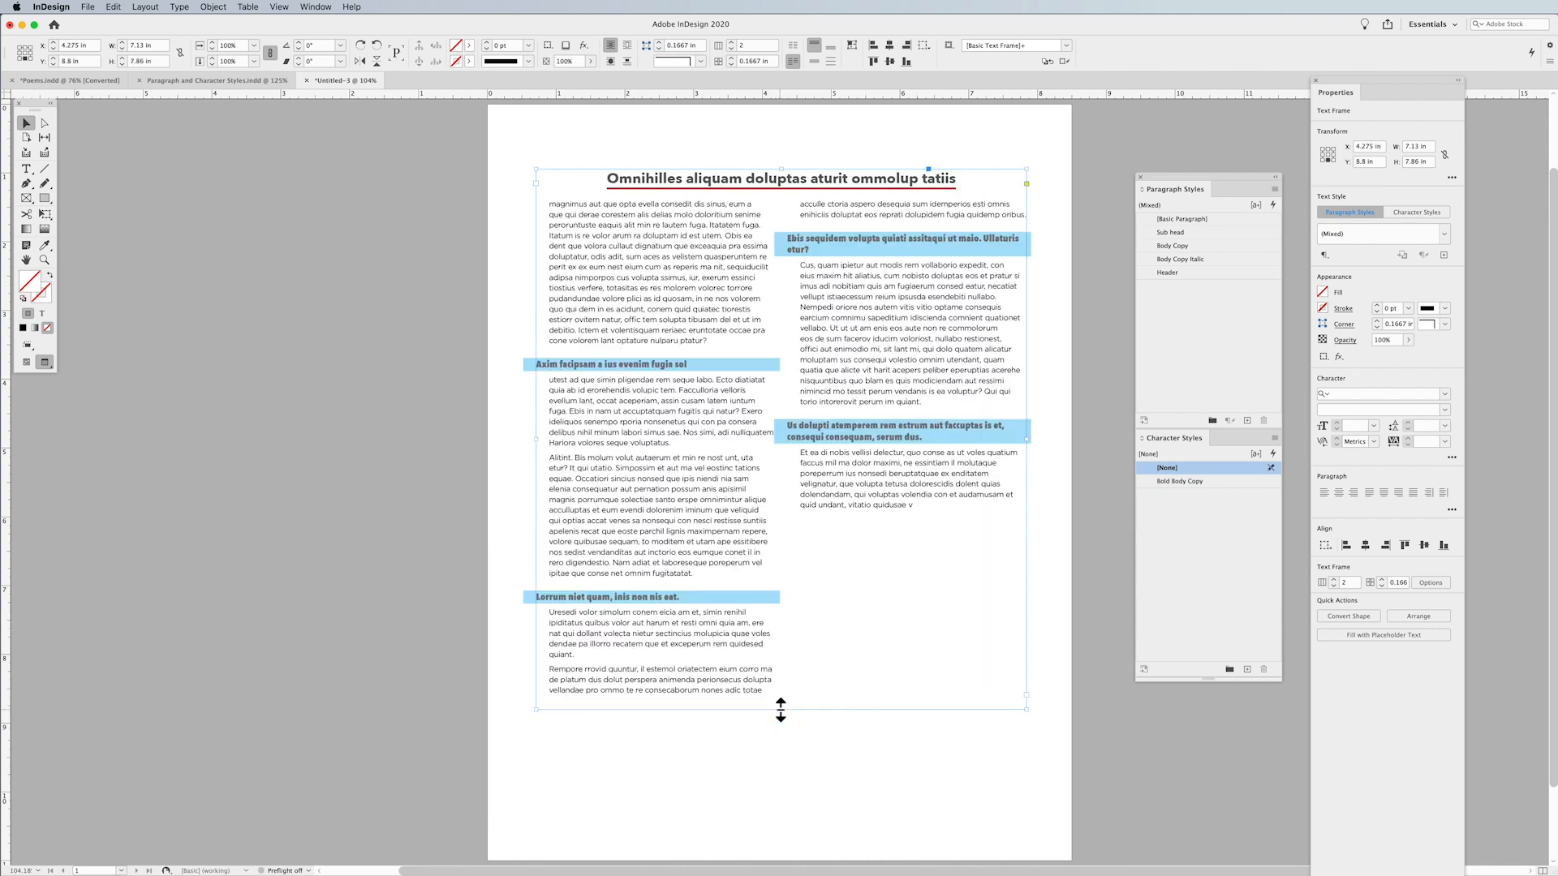